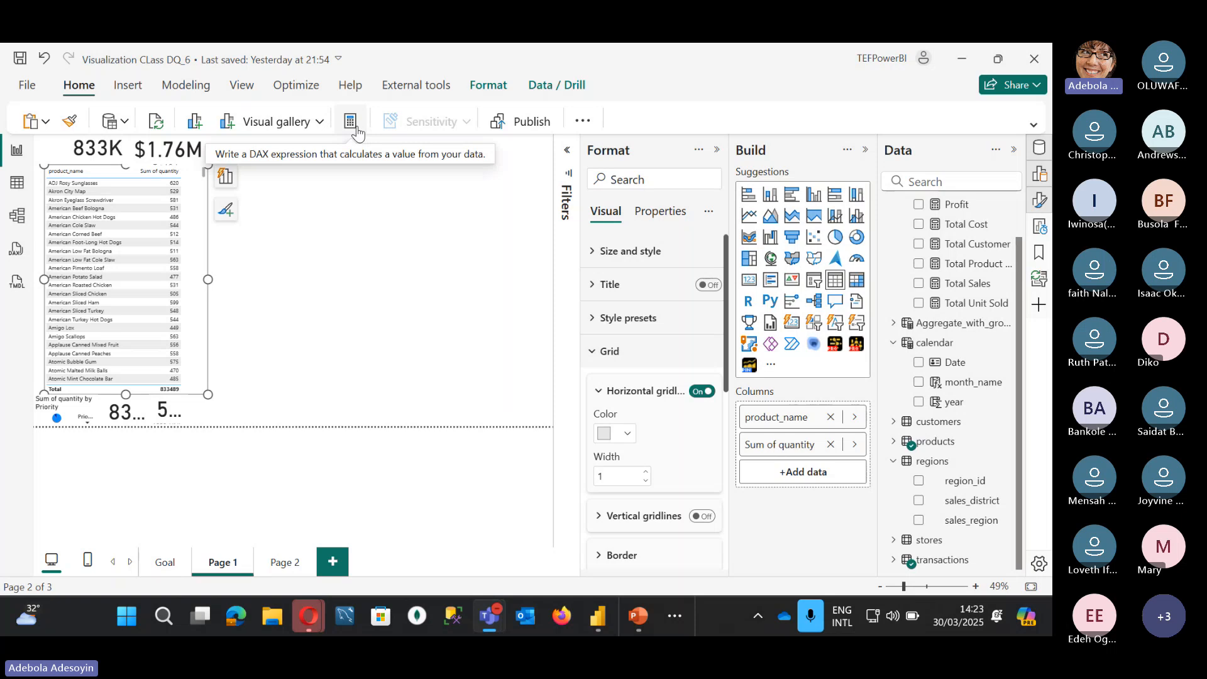
Step: Glance at the calendar table's data, return to the report, and collapse the Data, Format and Build panes
click(18, 183)
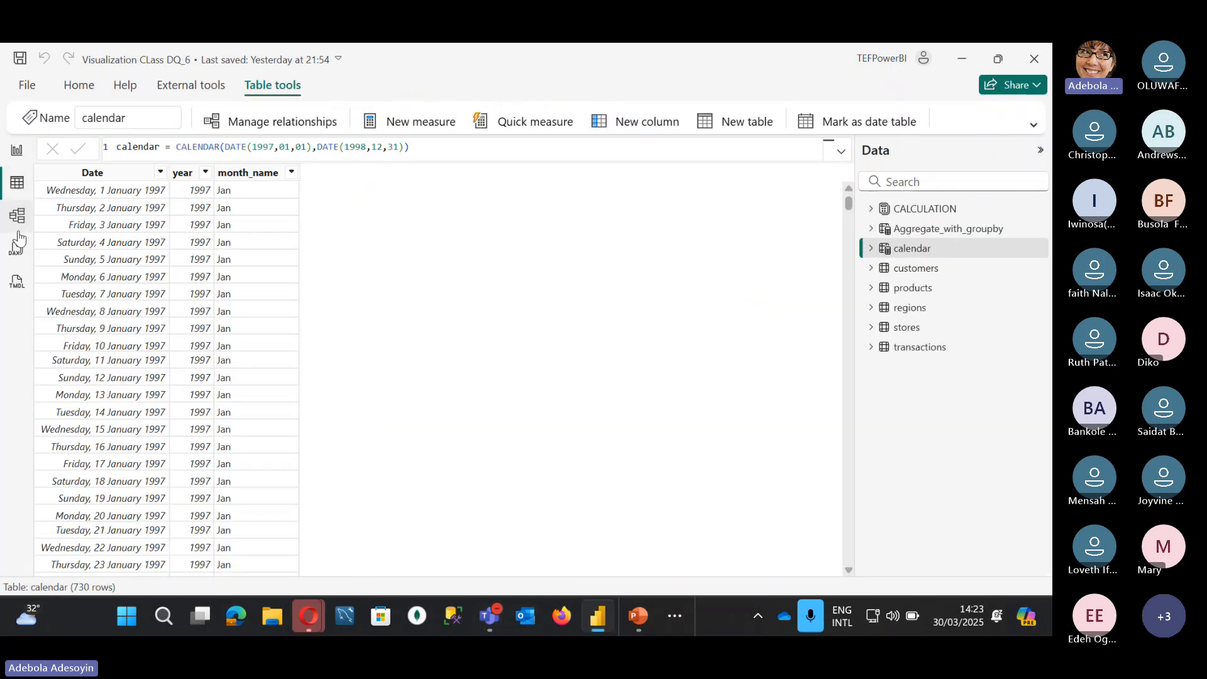
click(17, 150)
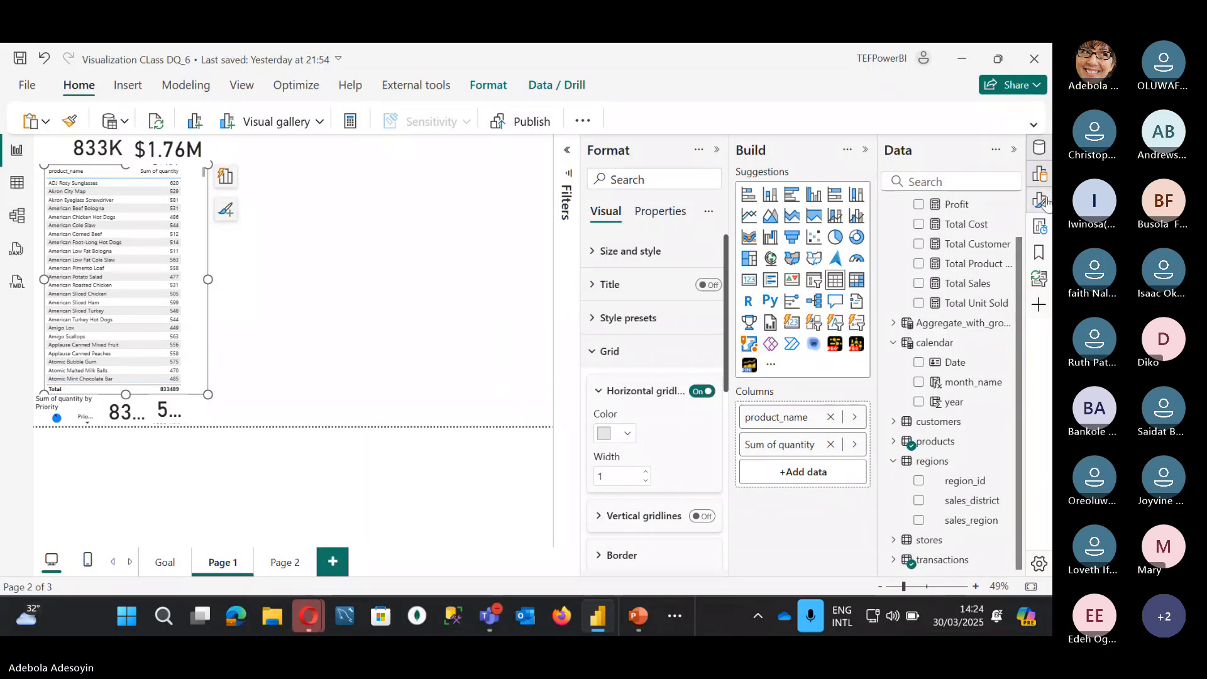
click(1041, 150)
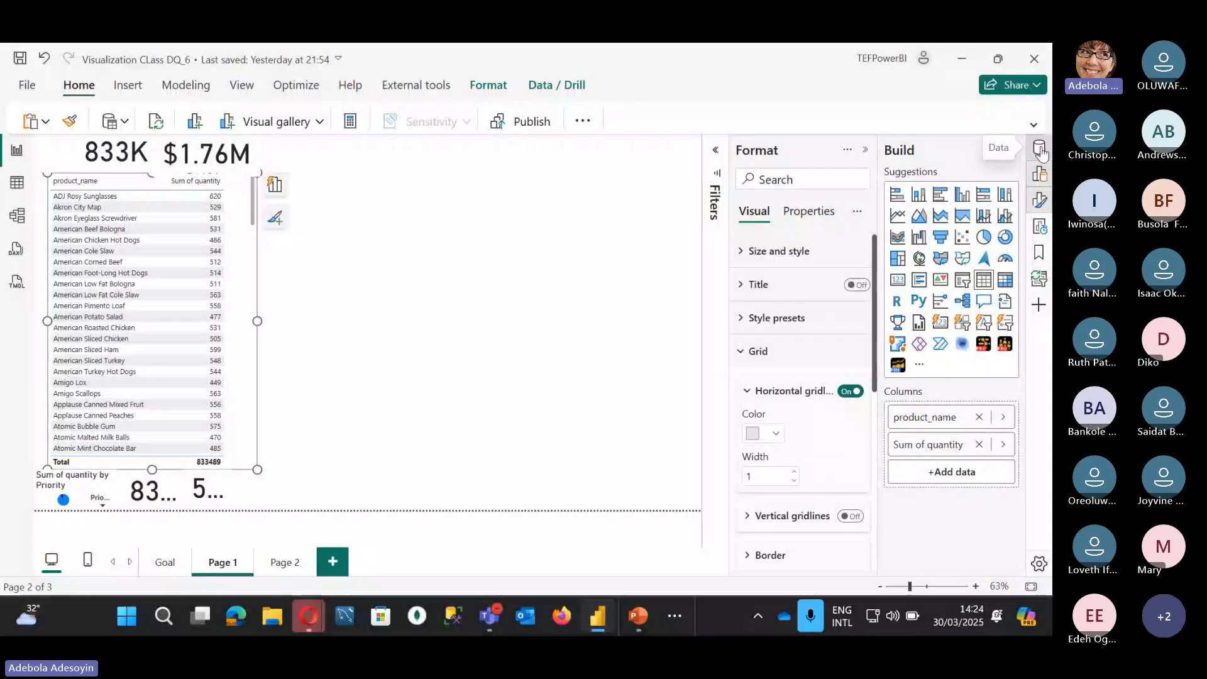
click(865, 149)
click(1013, 150)
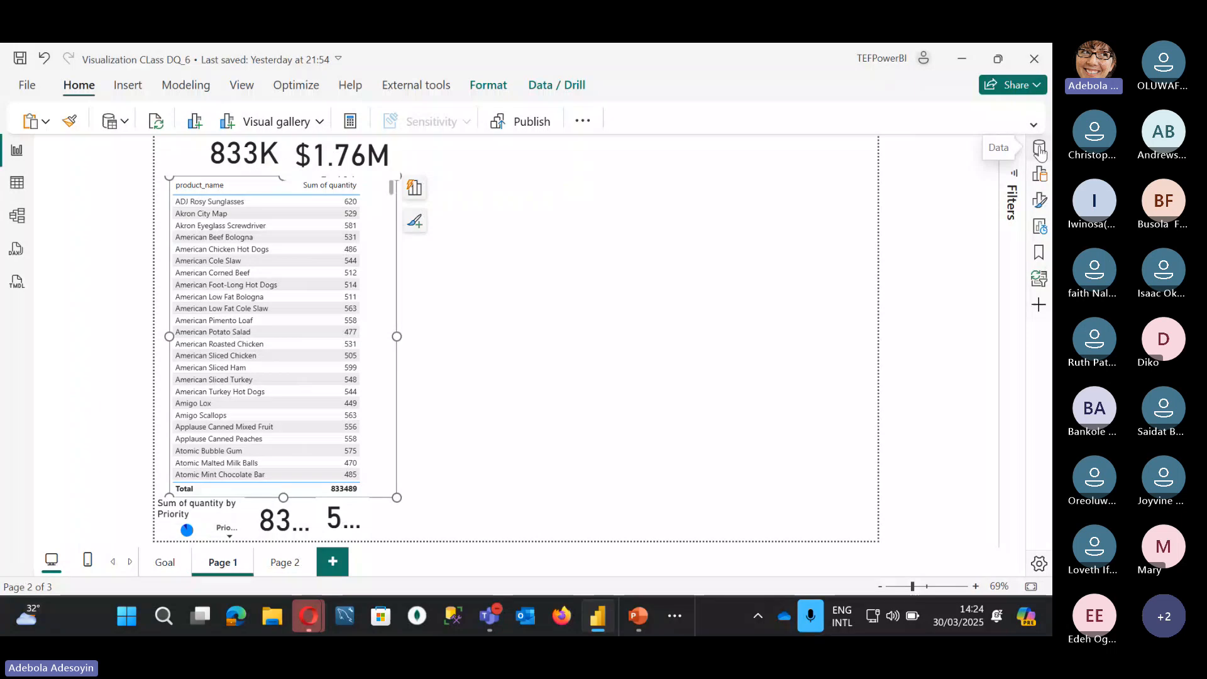
Step: Reopen the Data pane, collapse the CALCULATION, calendar and regions tables, and show the Build pane
click(1039, 149)
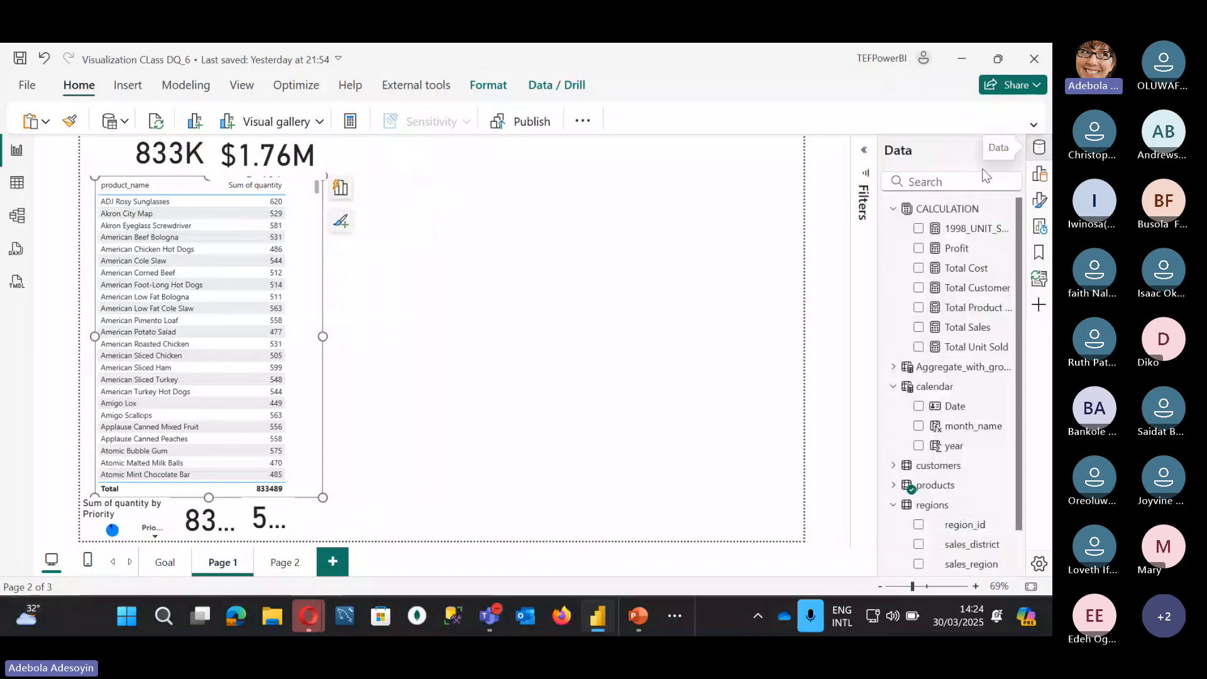
click(892, 208)
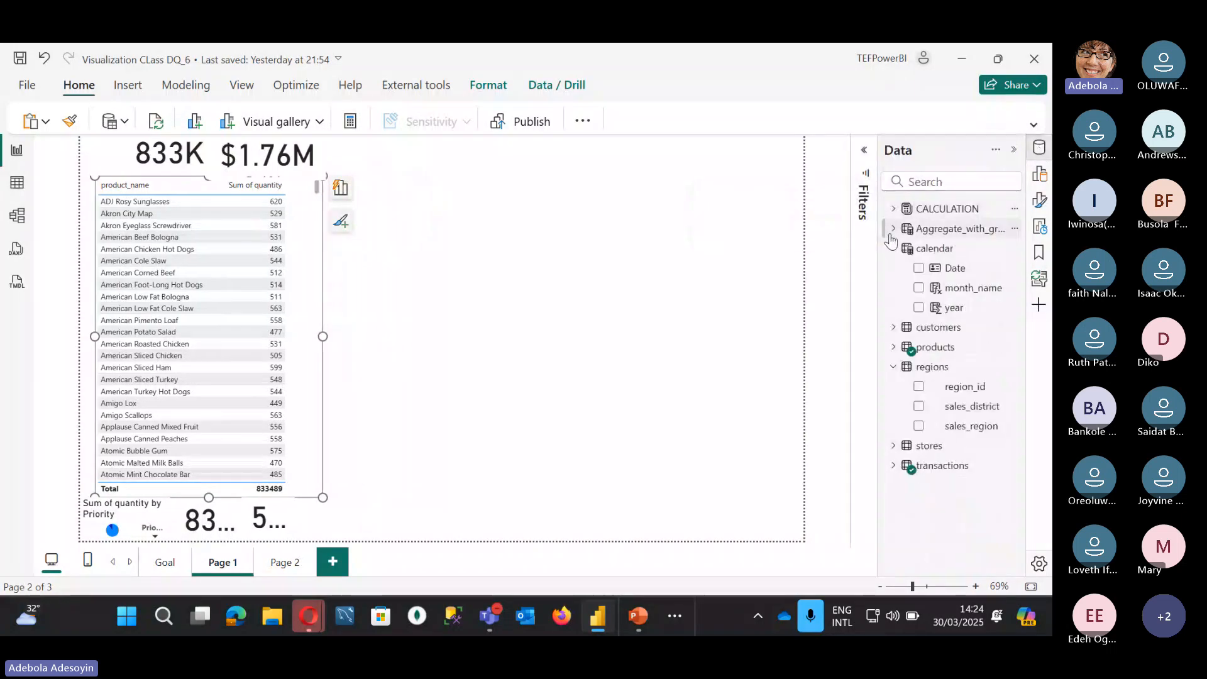
click(891, 249)
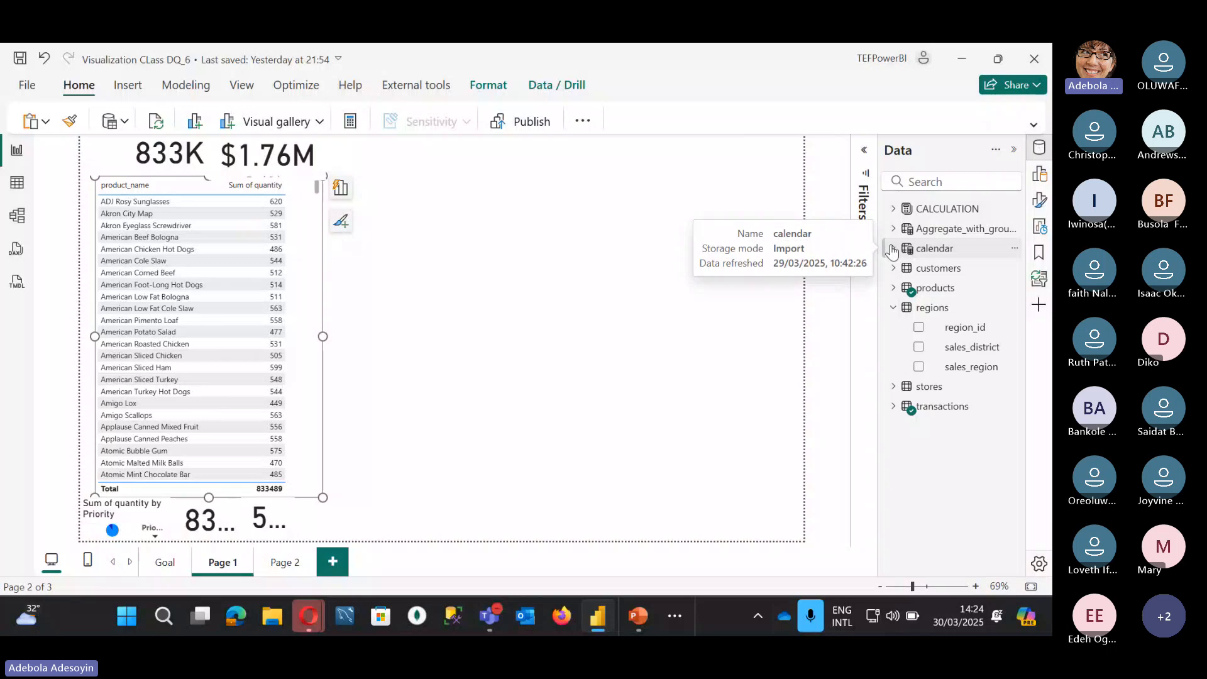
click(893, 308)
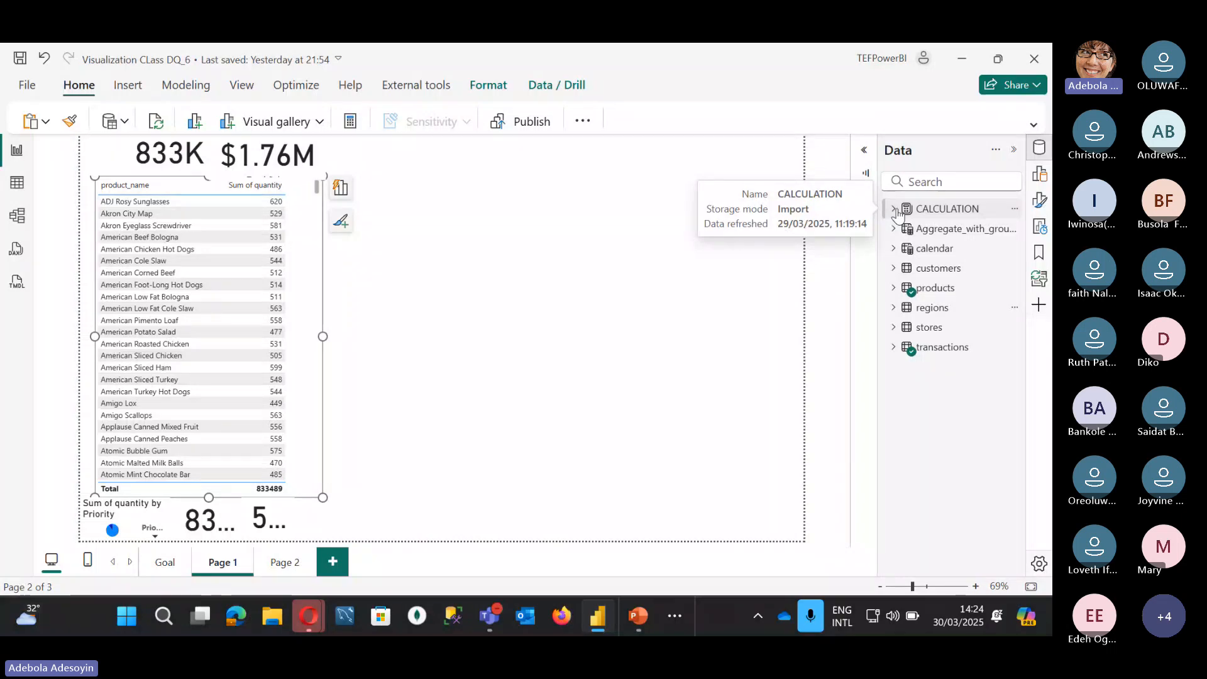
click(1039, 181)
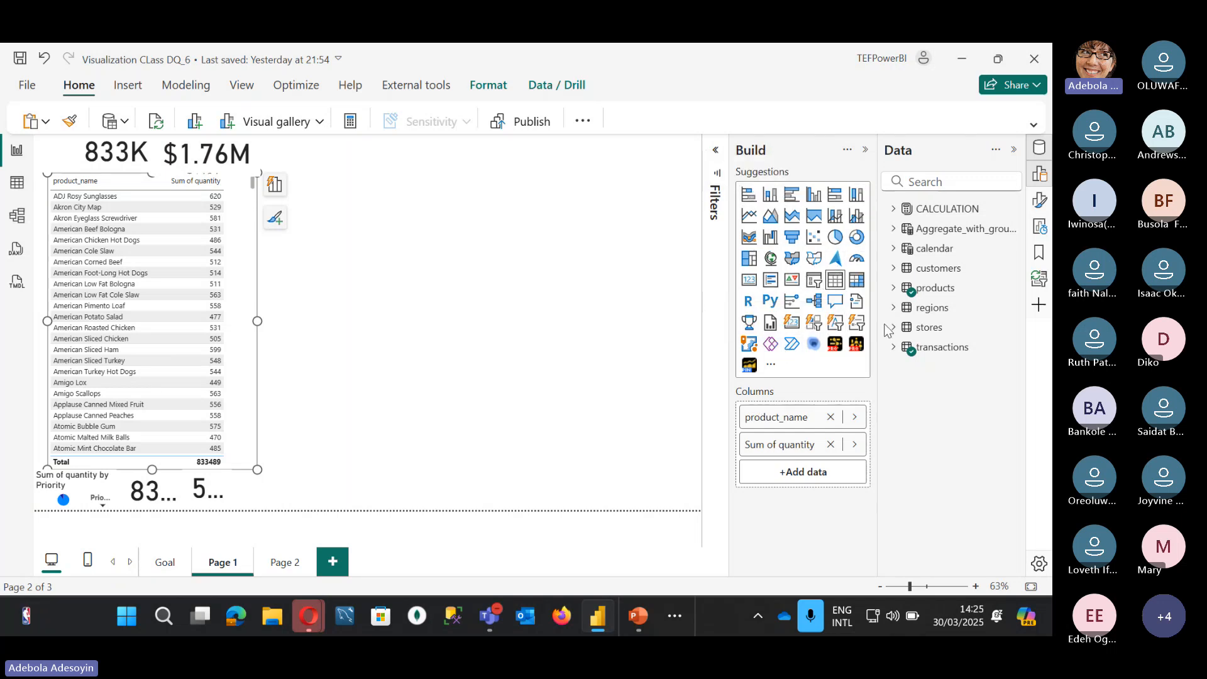
Step: Expand the products table and show the table visual's Size and style settings (height 568, width 402)
click(892, 289)
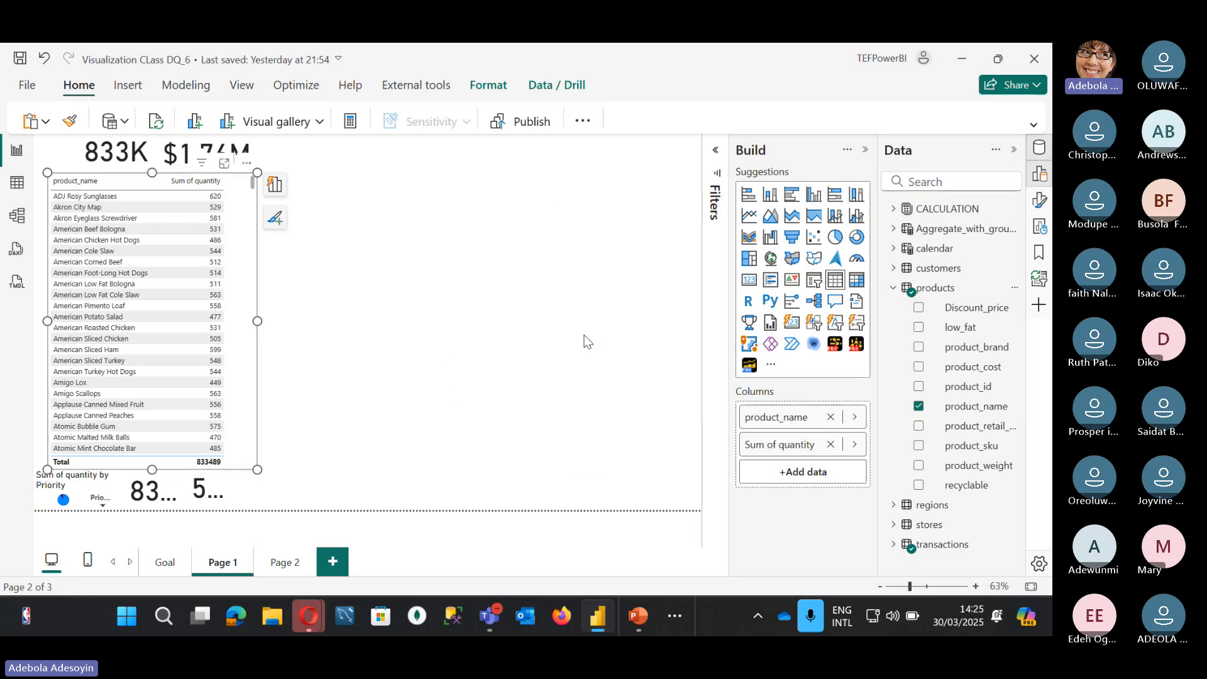
click(1039, 202)
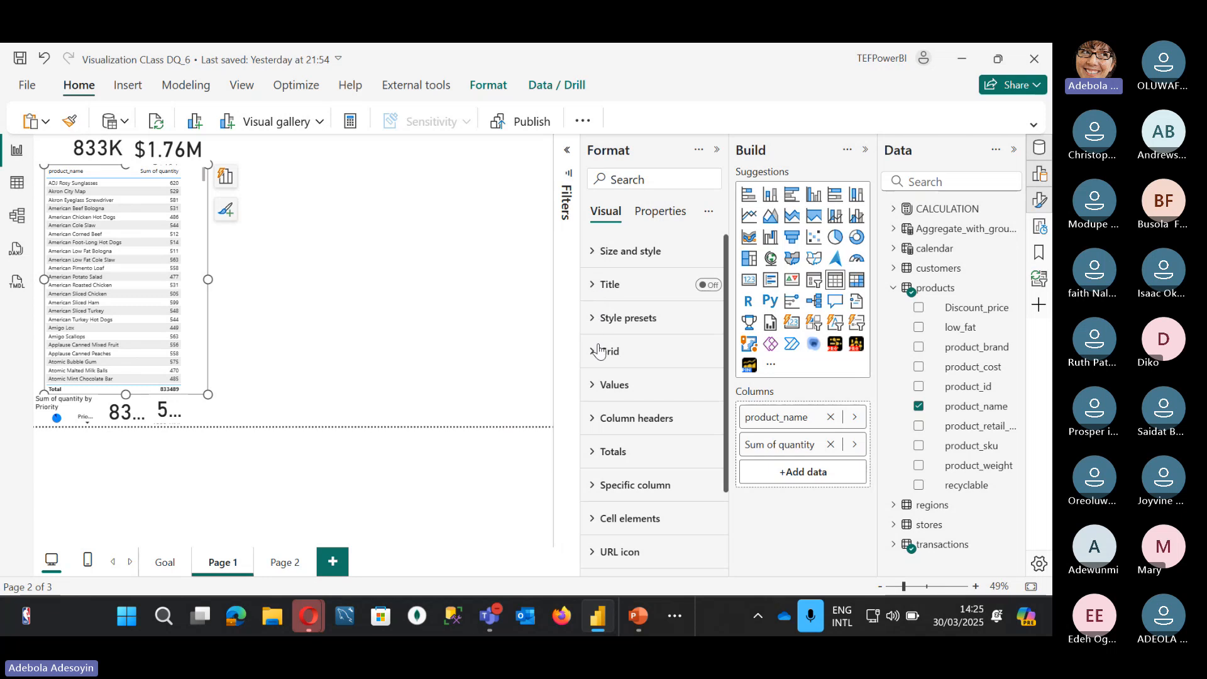
scroll(600, 350, down, 2)
scroll(601, 350, down, 2)
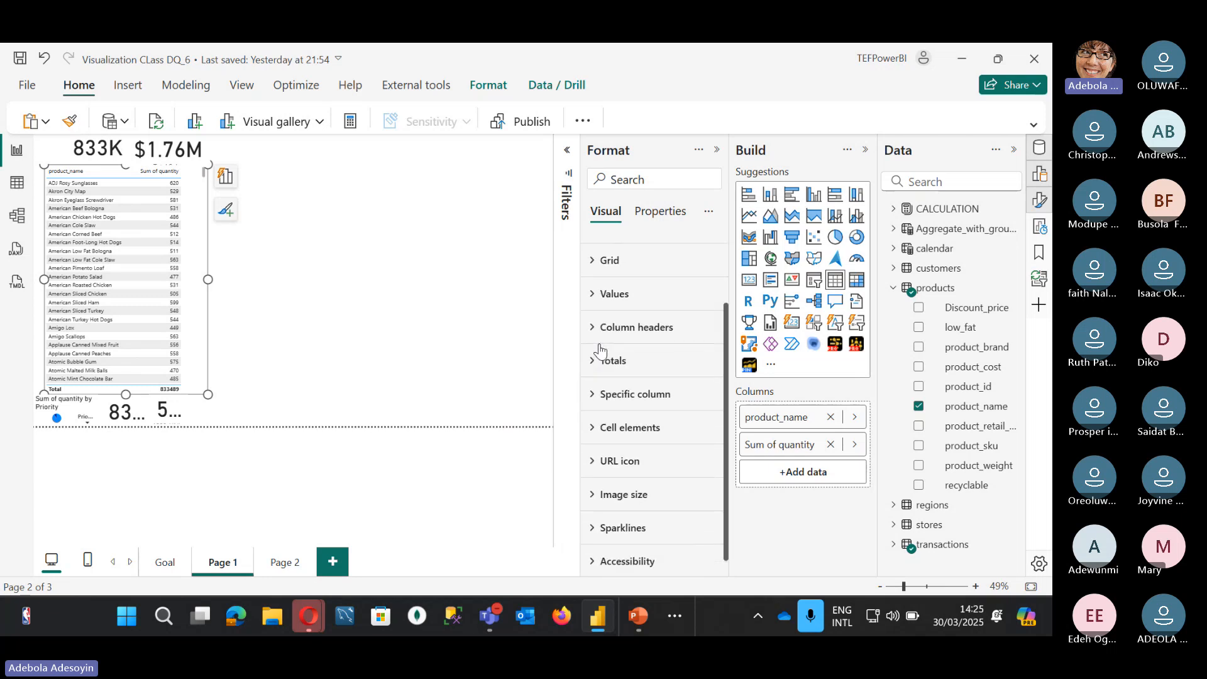
scroll(600, 351, up, 1)
scroll(600, 350, up, 2)
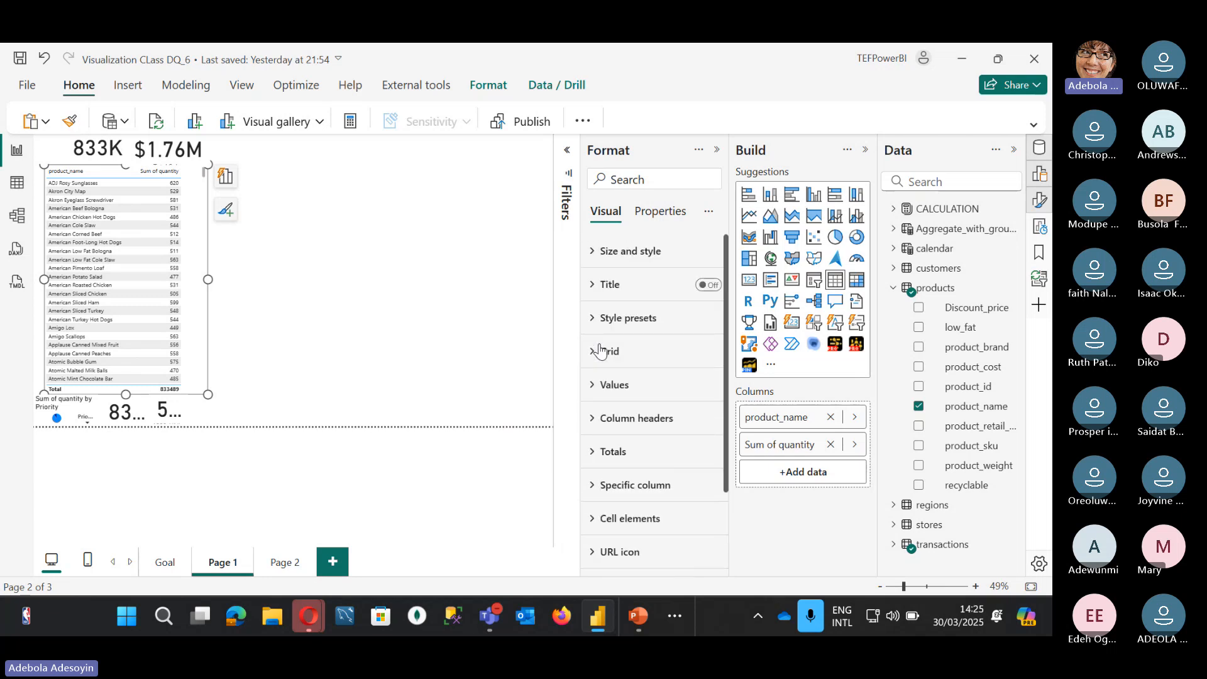
click(597, 251)
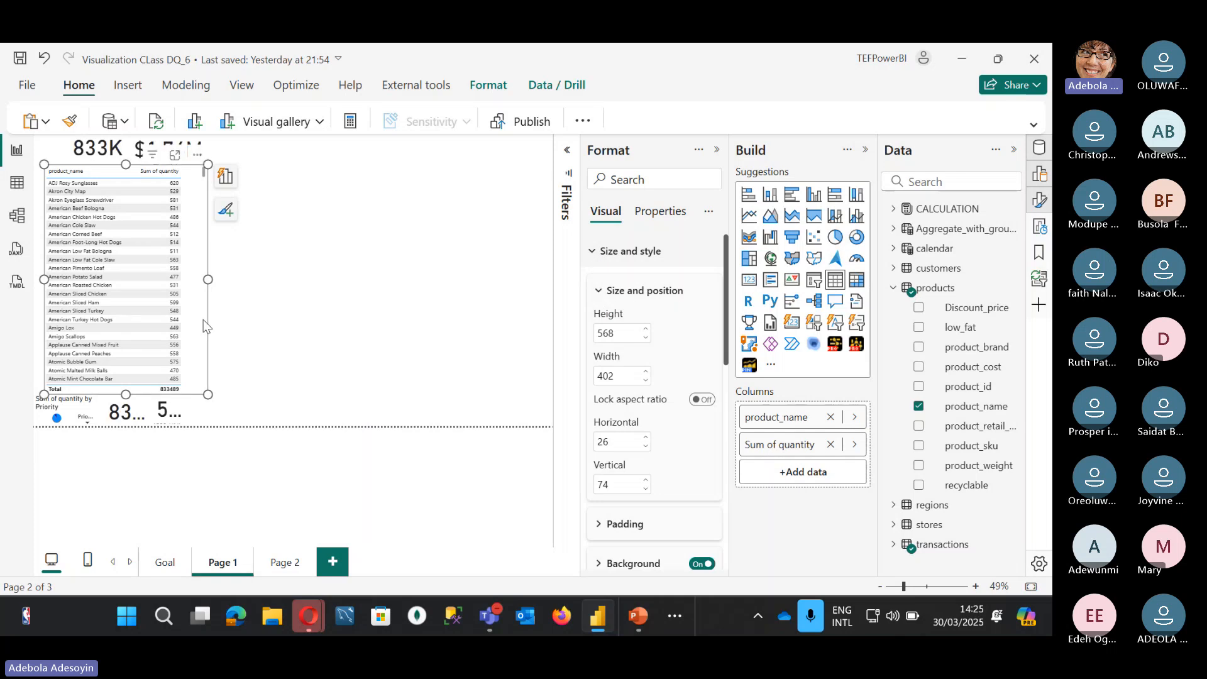
Step: Drag the table visual toward the middle of the page
scroll(202, 319, down, 5)
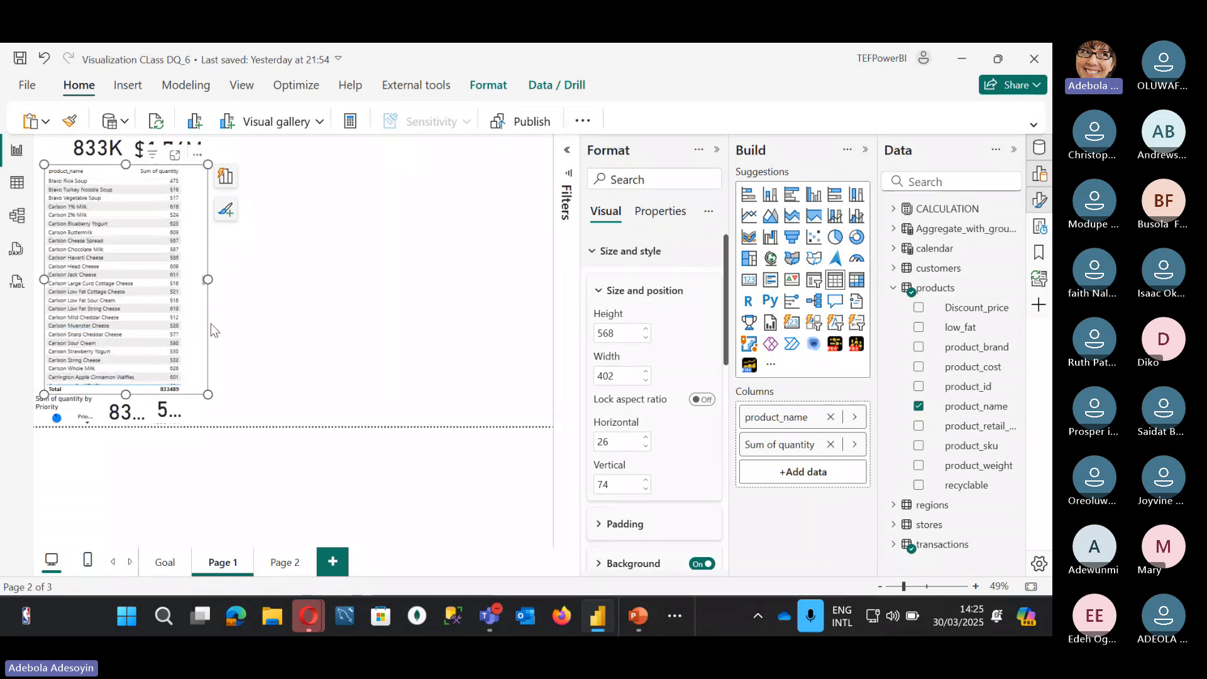
scroll(208, 323, down, 3)
scroll(205, 319, down, 3)
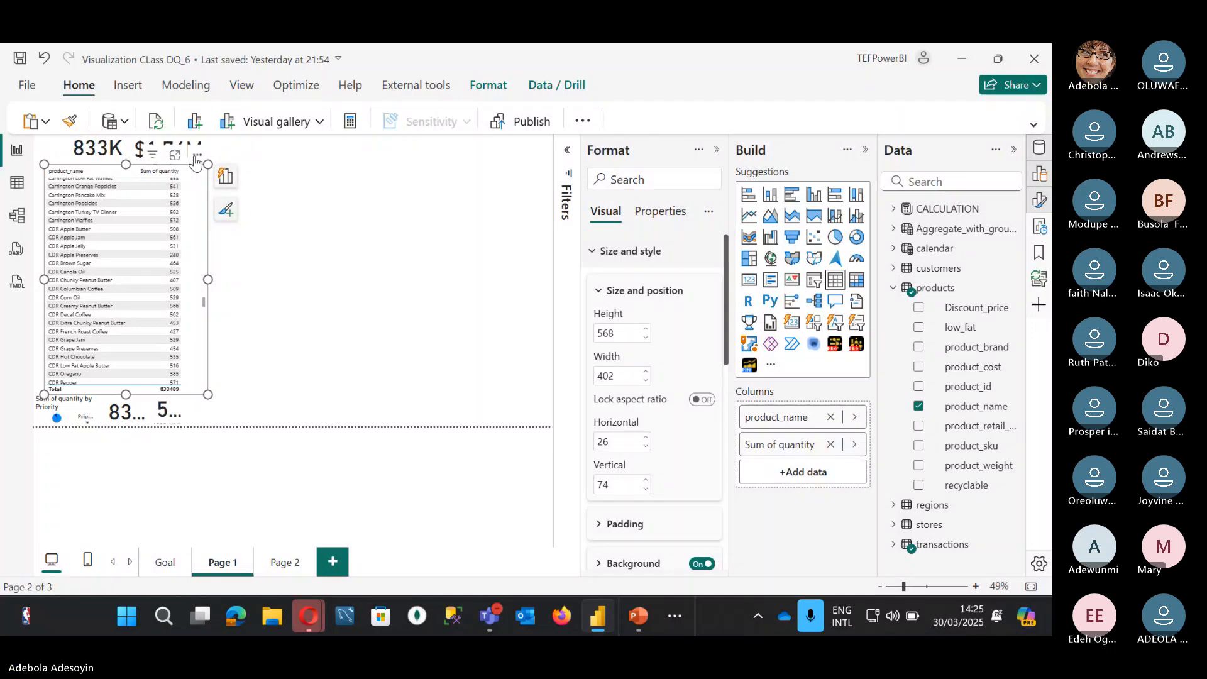
drag(196, 163, 393, 144)
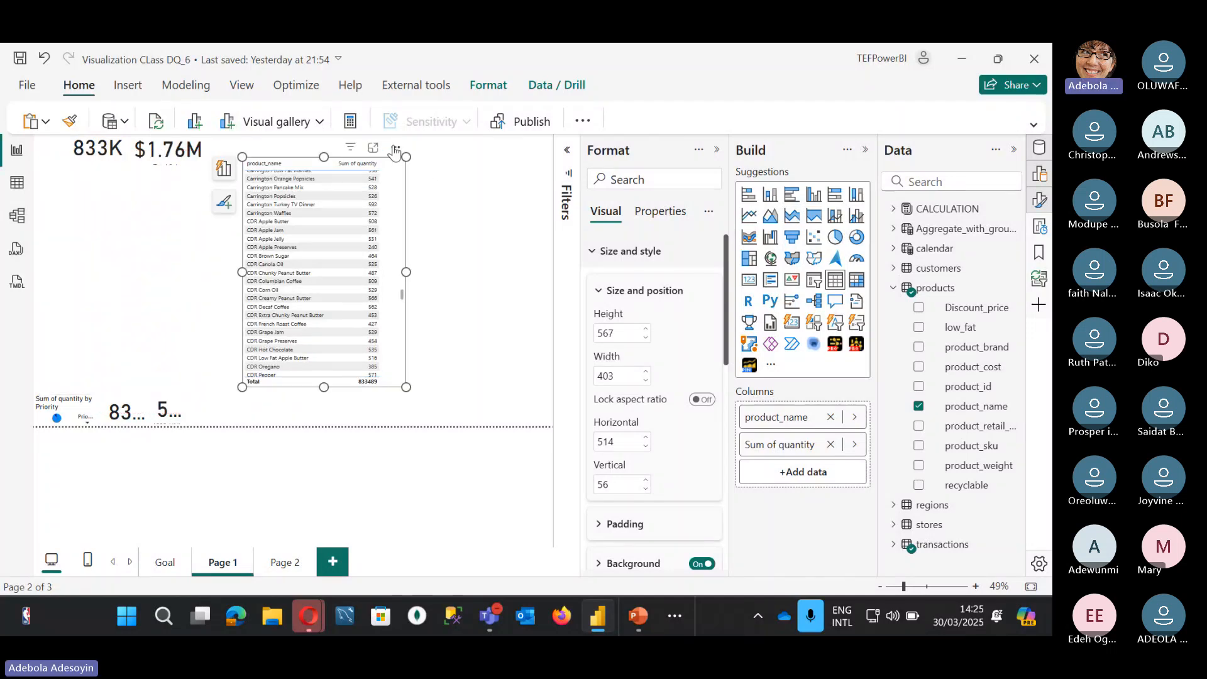
Step: Set the table's height to 600, width to 500 and horizontal position to 200
click(622, 332)
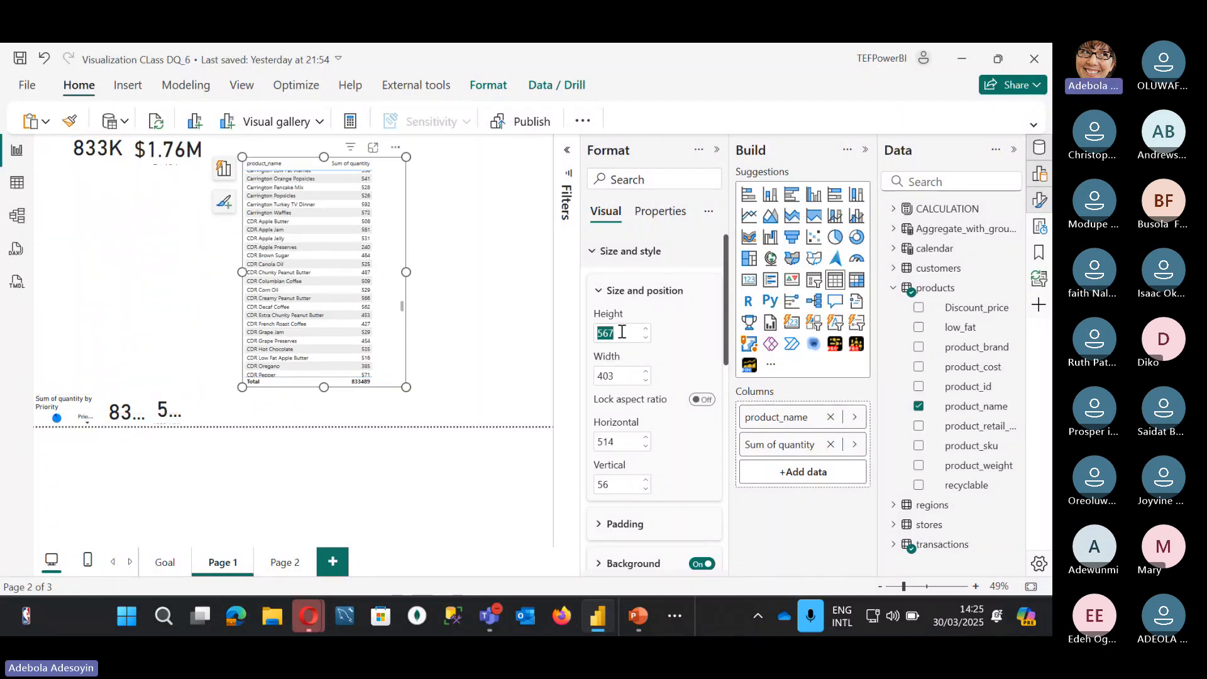
text(600)
key(Return)
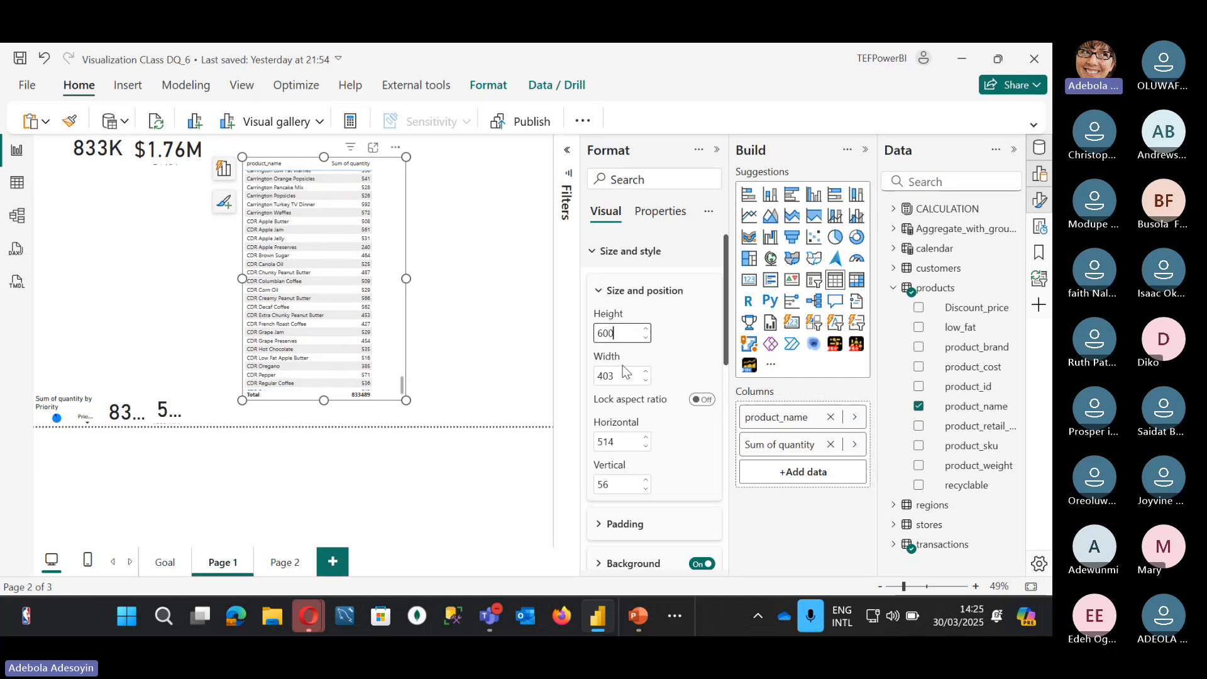
click(612, 377)
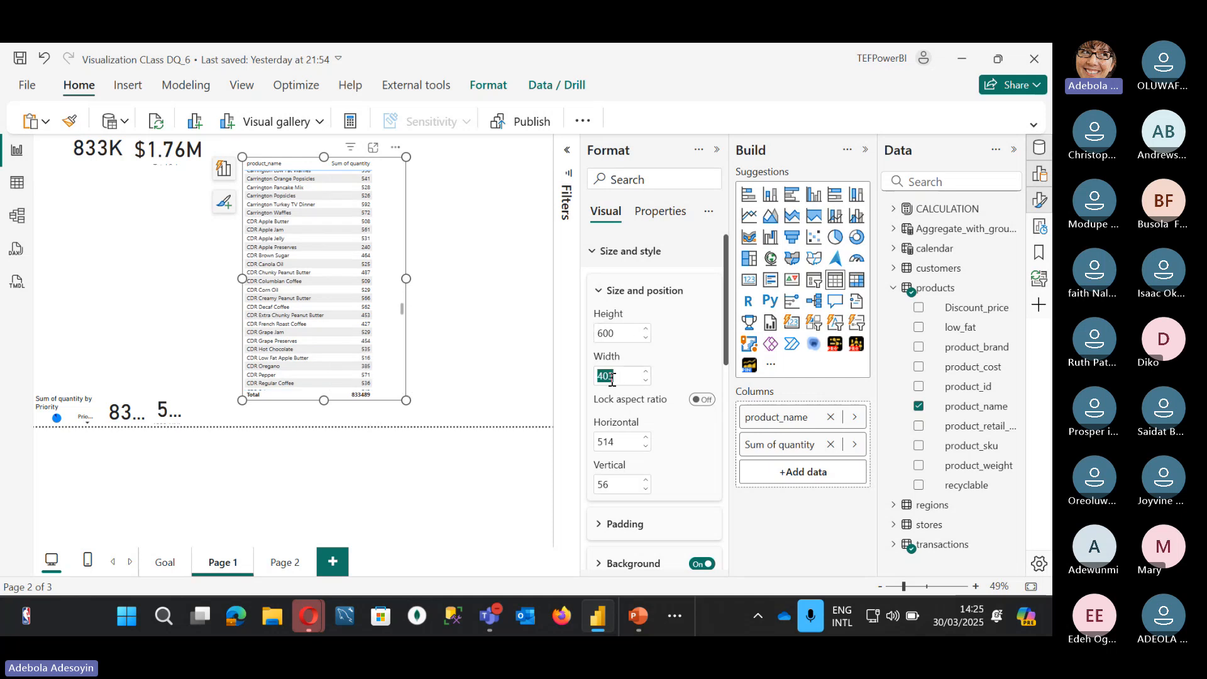
text(500)
key(Return)
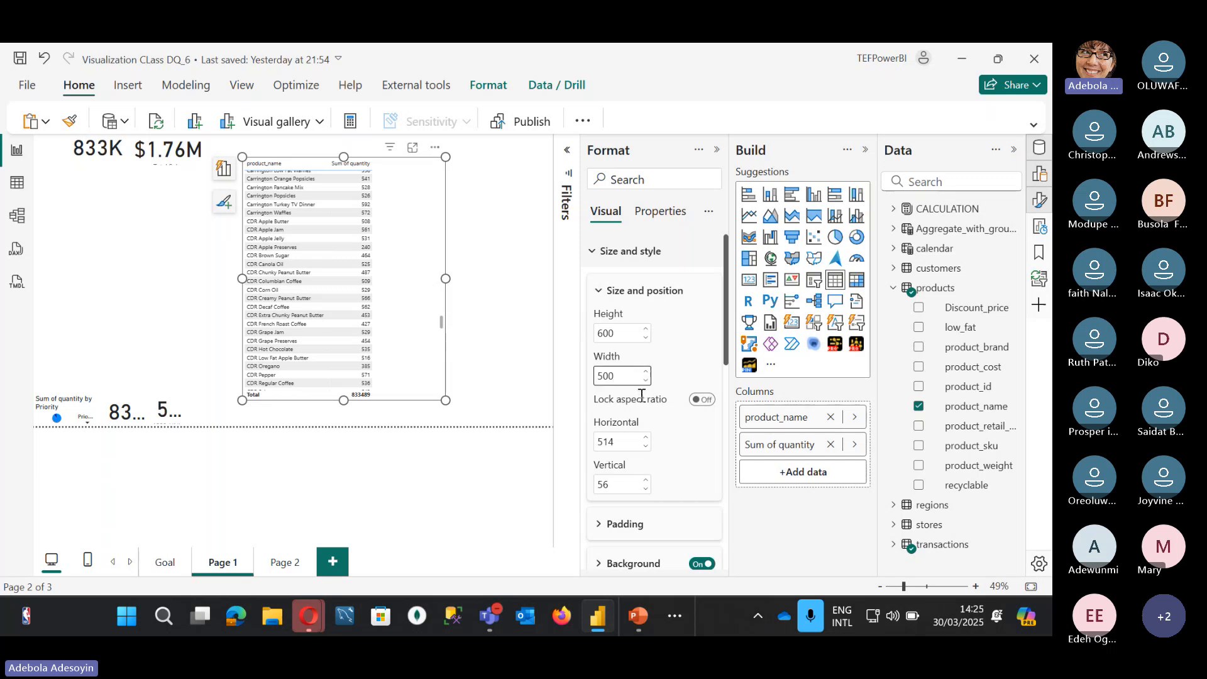
scroll(625, 468, down, 1)
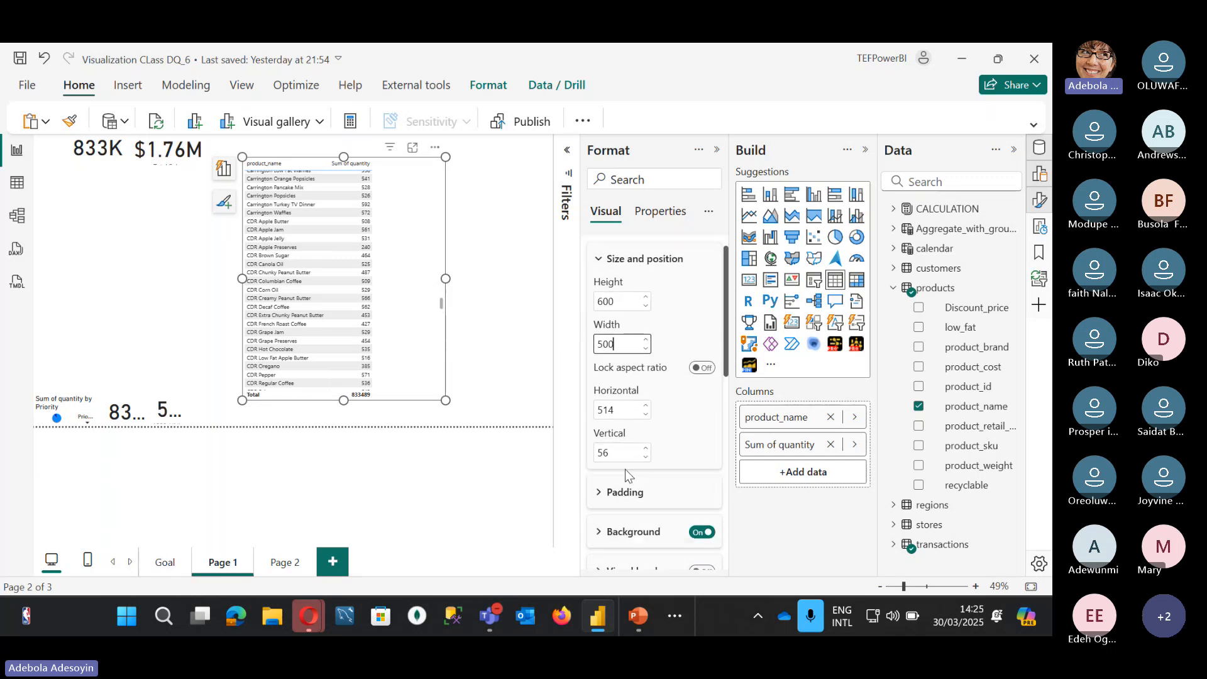
click(612, 401)
text(2)
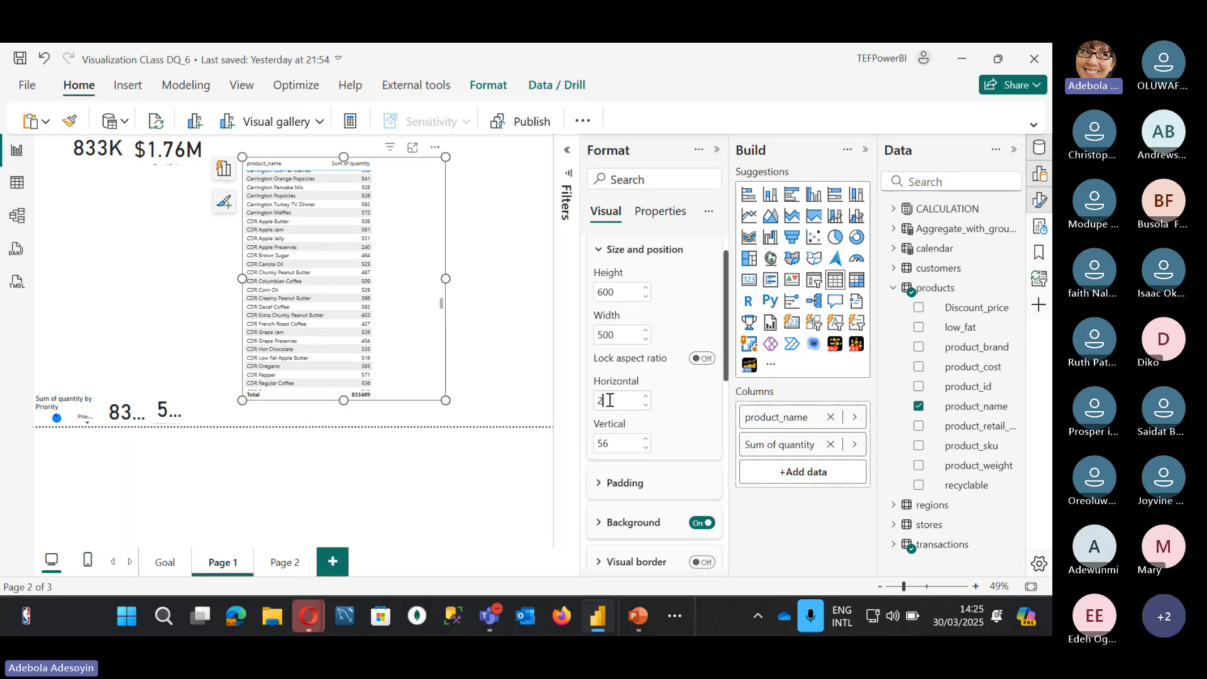
text(00)
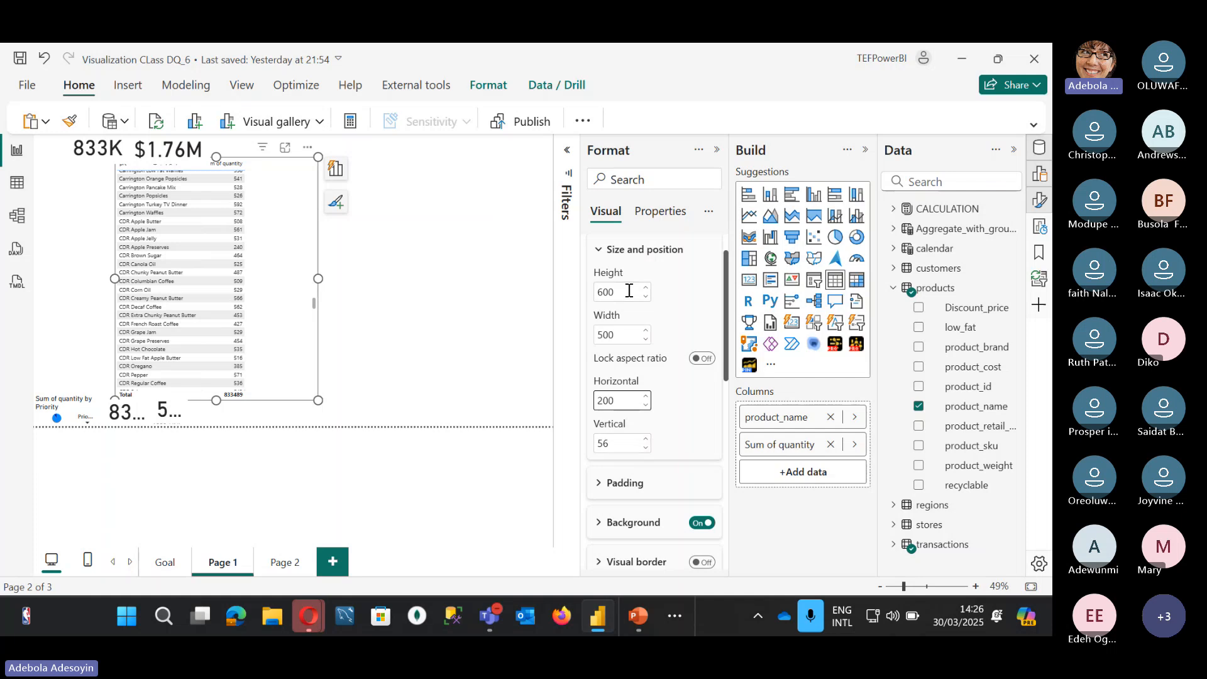
scroll(628, 291, up, 1)
click(589, 254)
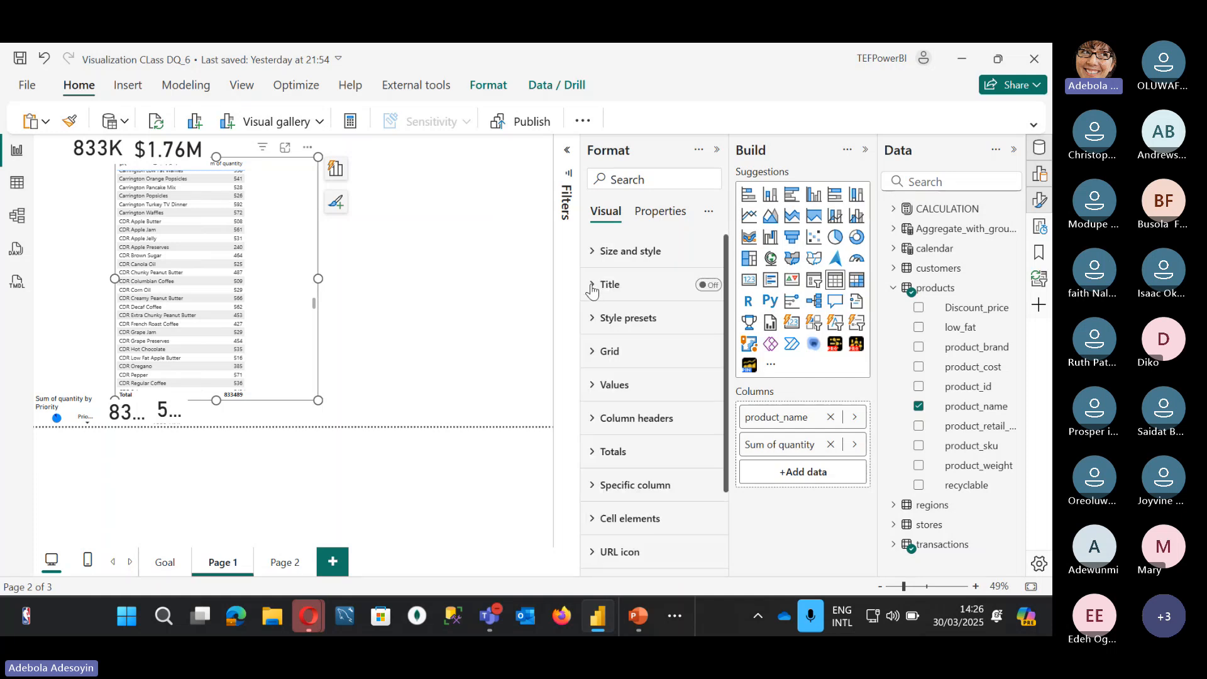
Step: Turn on the table's title and enter 'product by quantity' as its text
click(591, 287)
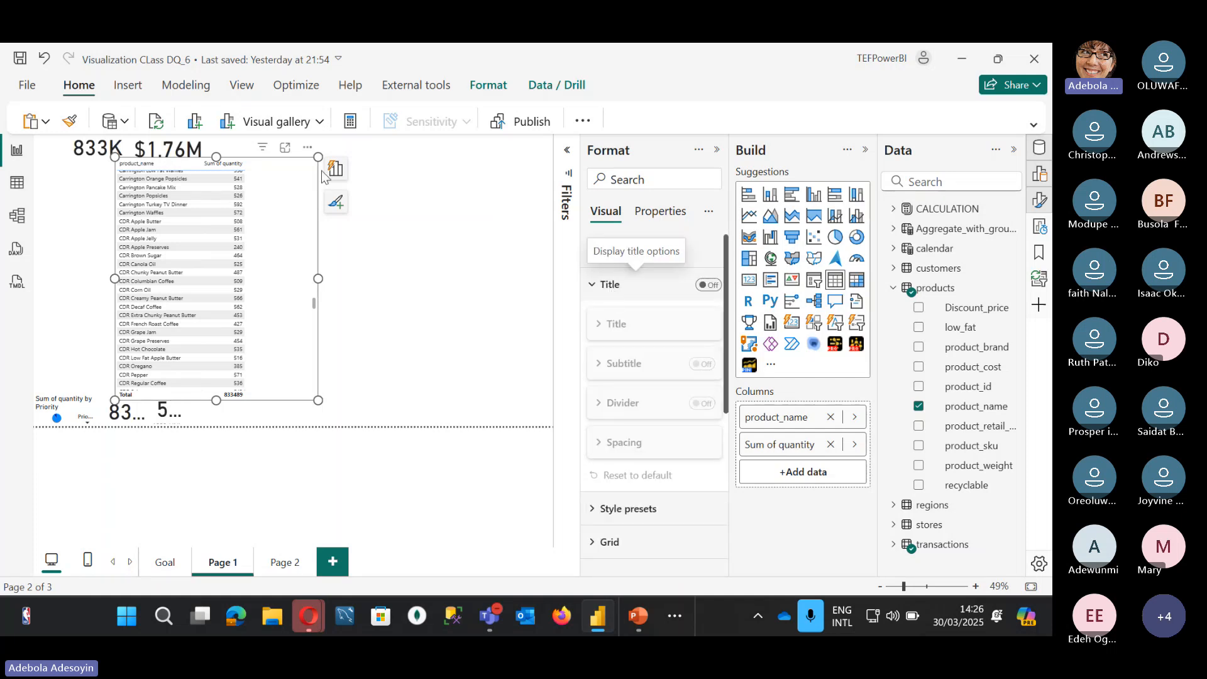
drag(306, 153, 401, 179)
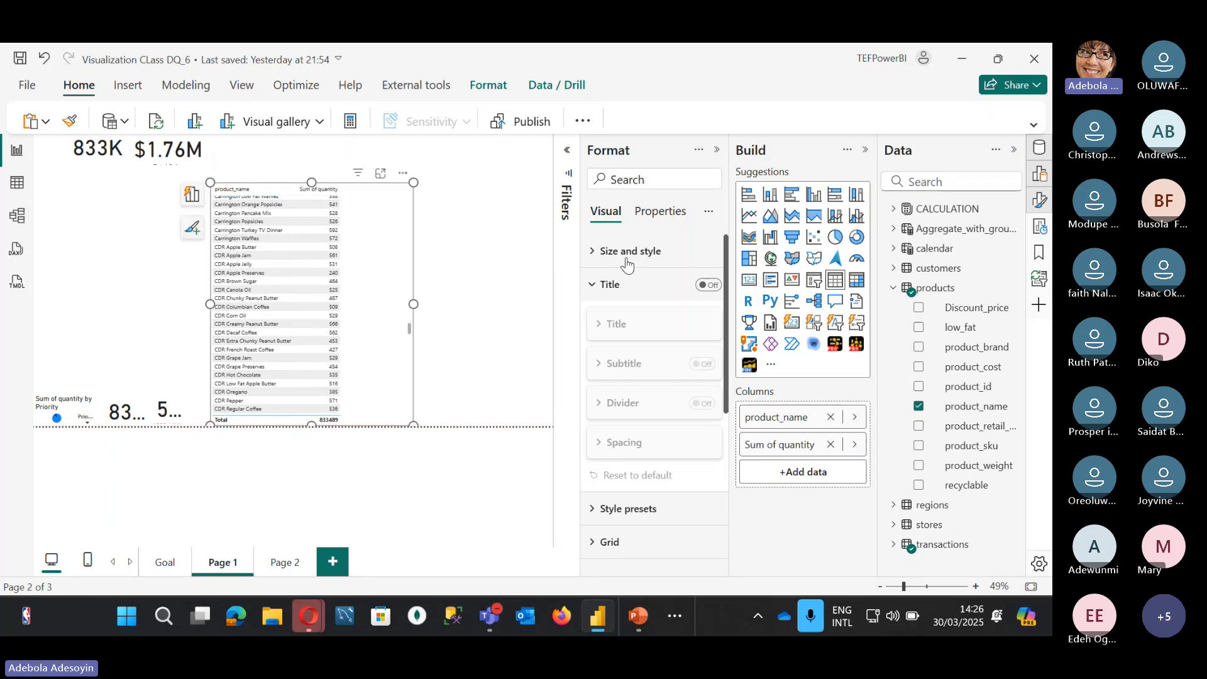
click(709, 286)
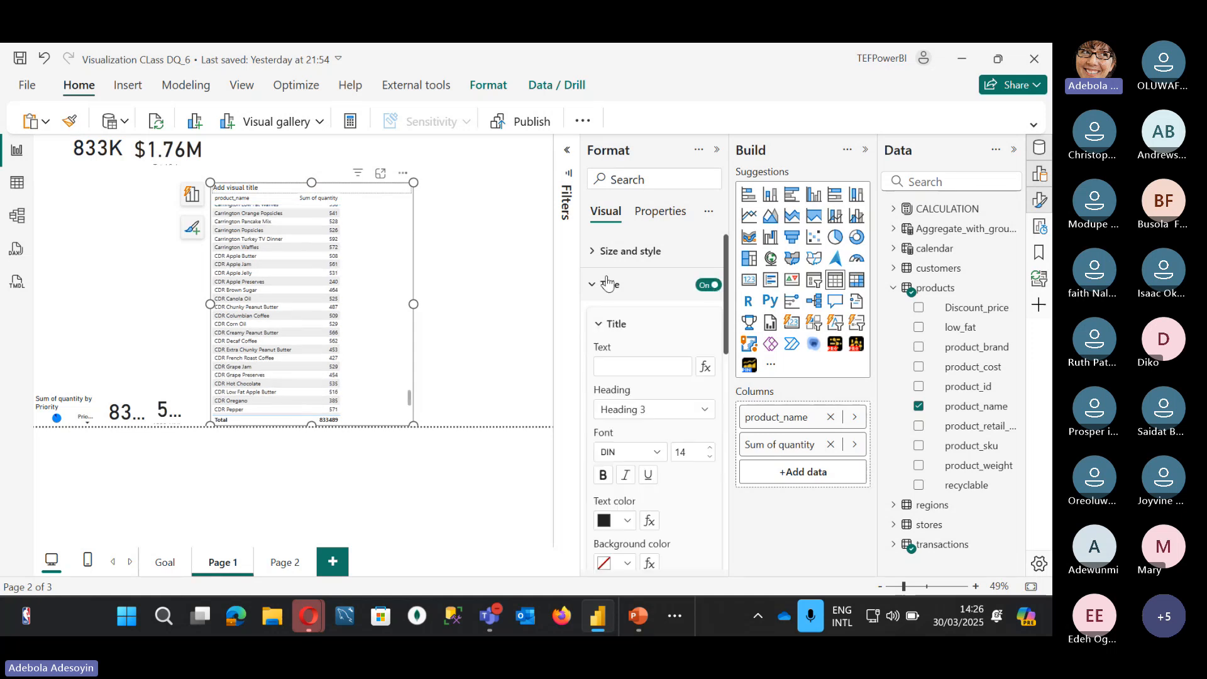
click(648, 367)
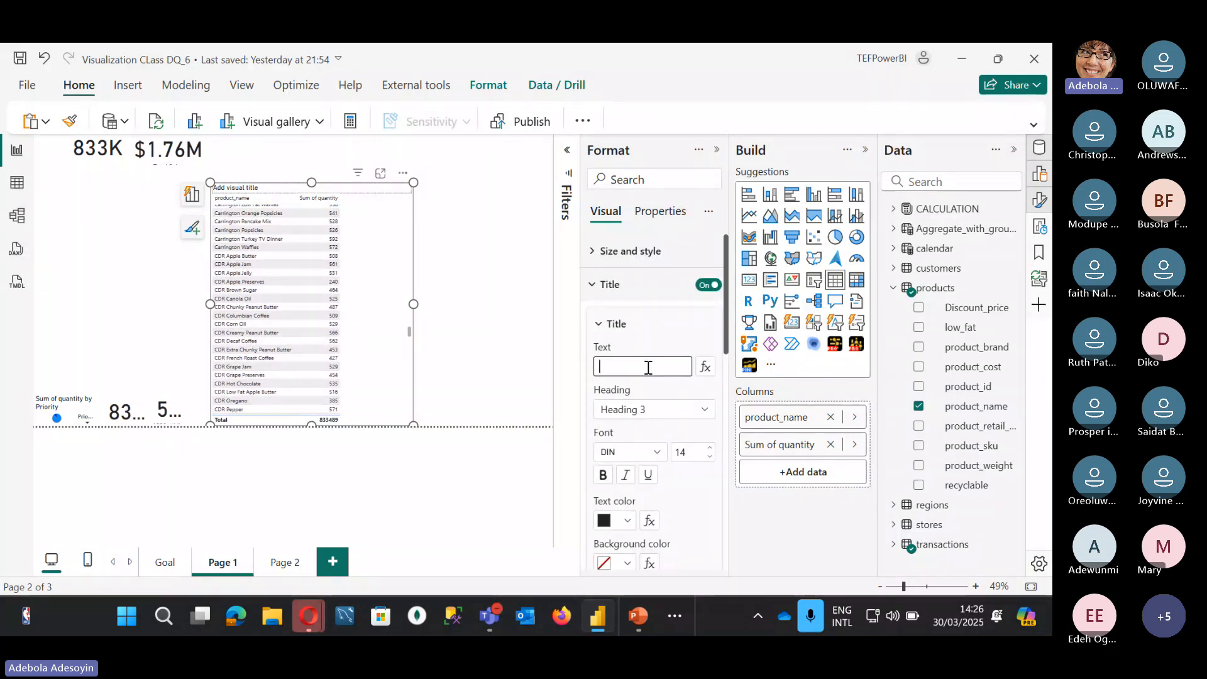
text(product b)
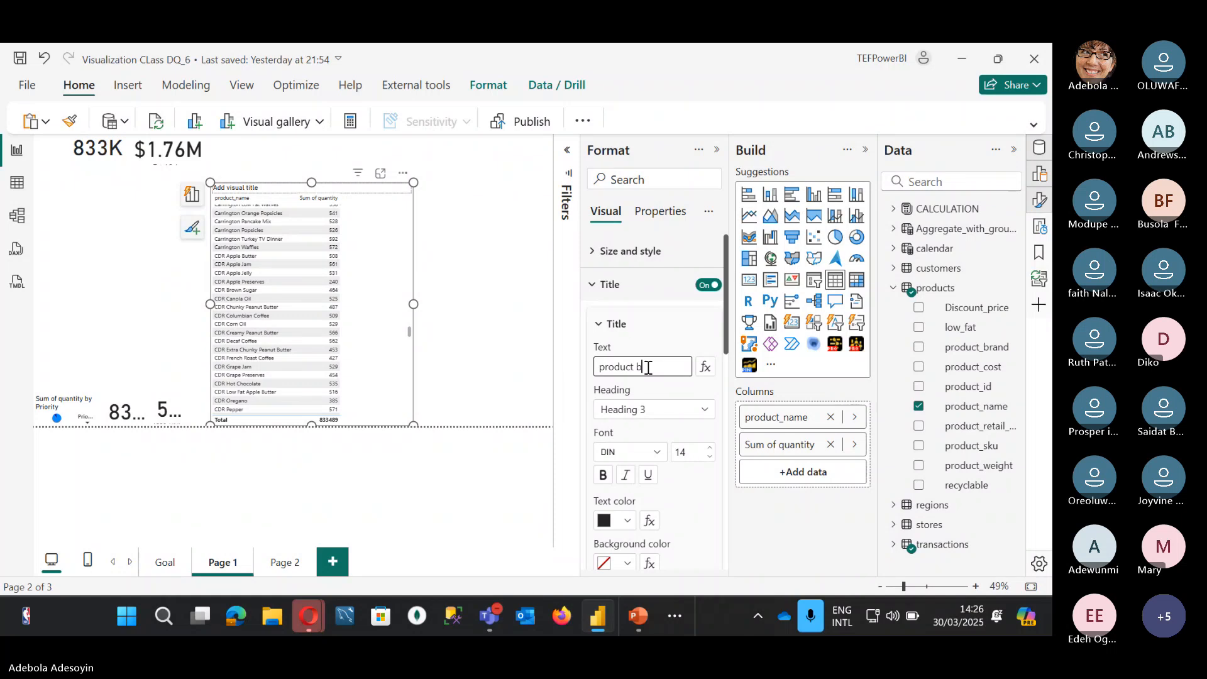
text(y quantity)
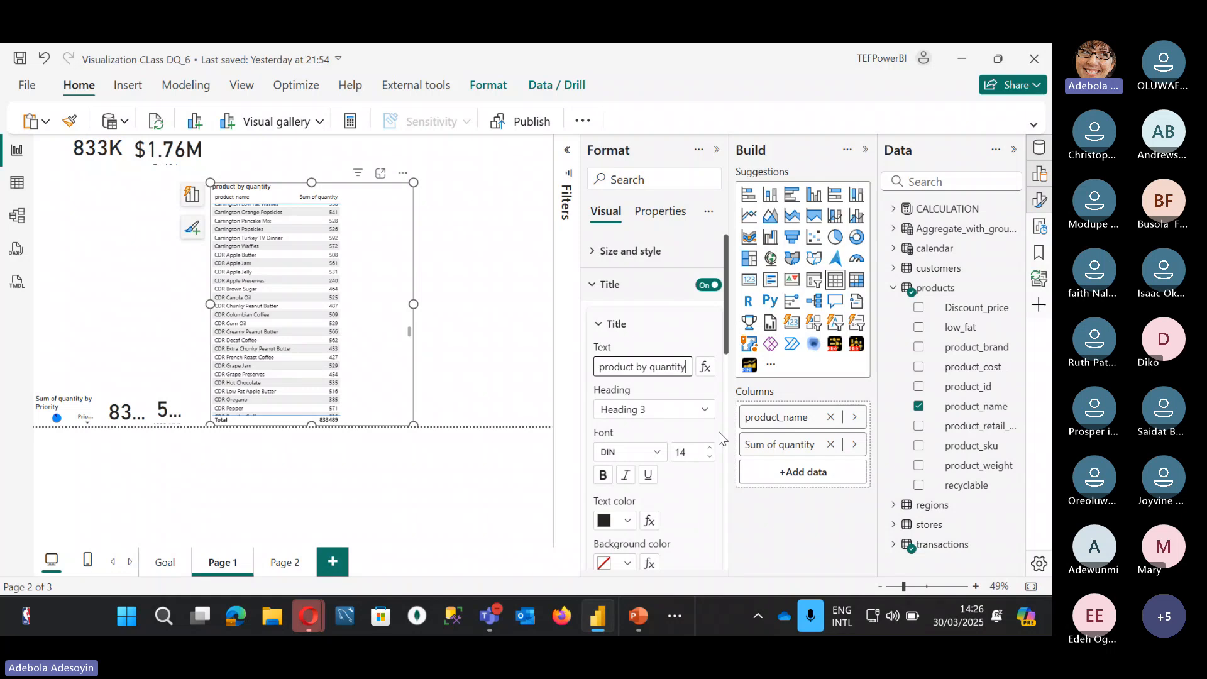
Step: Make the title text orange on a black background
scroll(719, 431, down, 3)
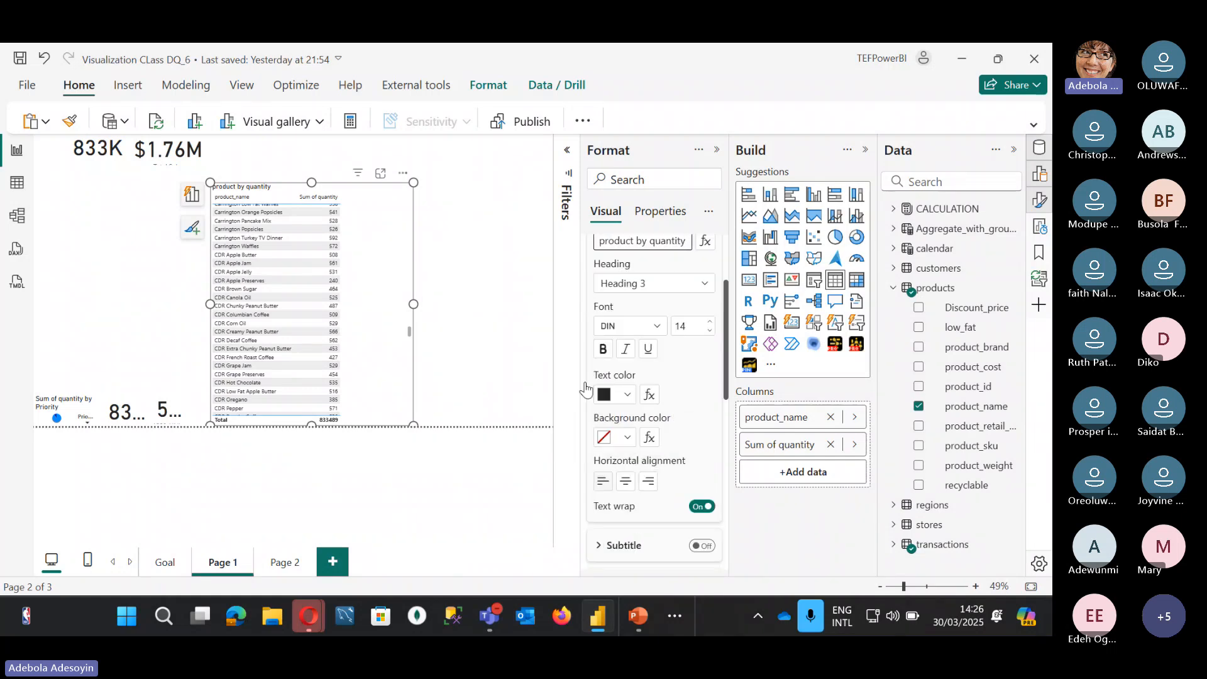
click(627, 395)
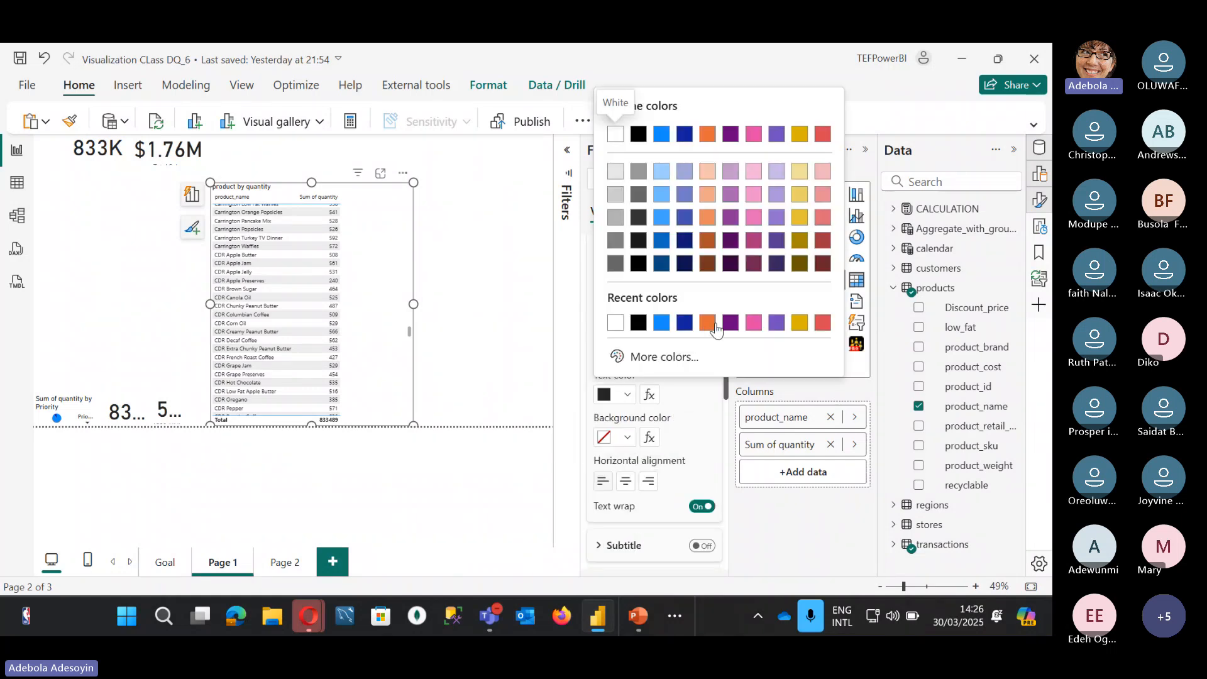
click(713, 326)
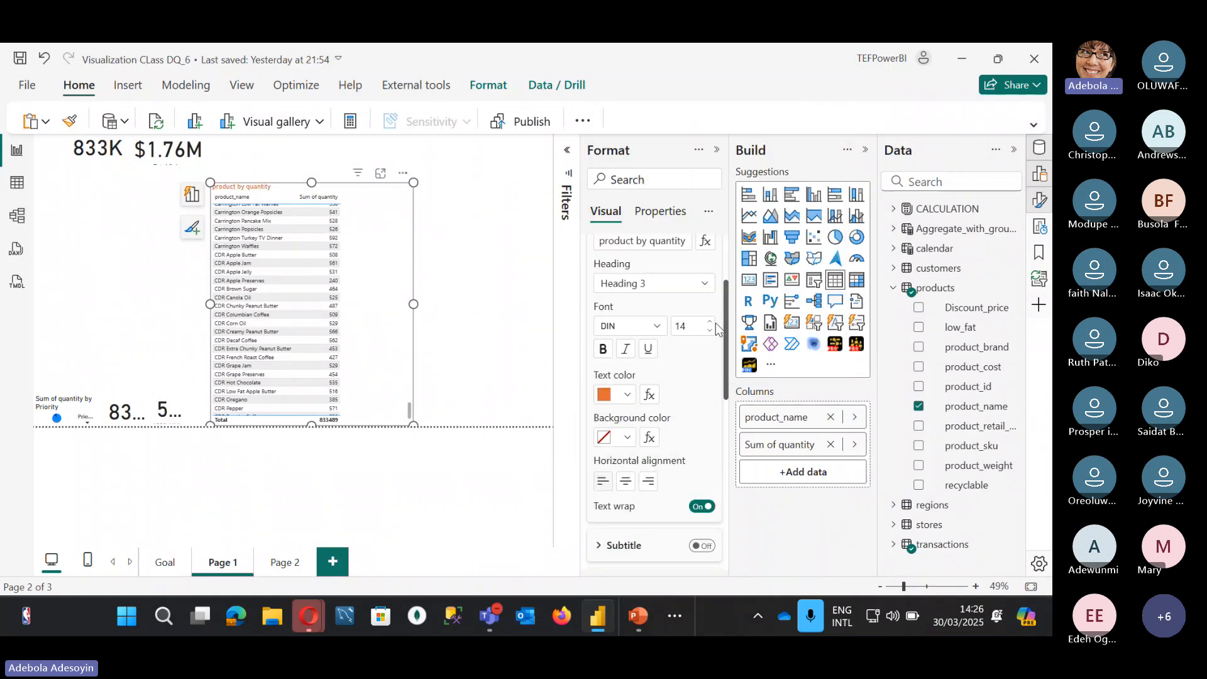
click(627, 441)
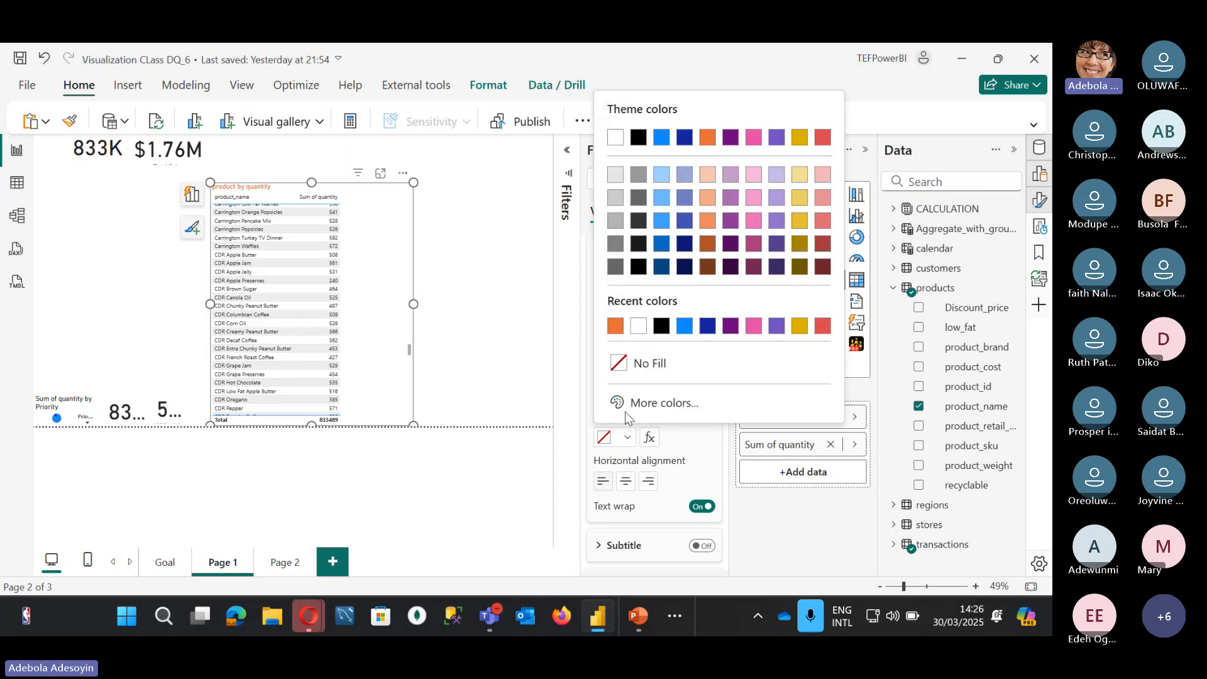
click(660, 326)
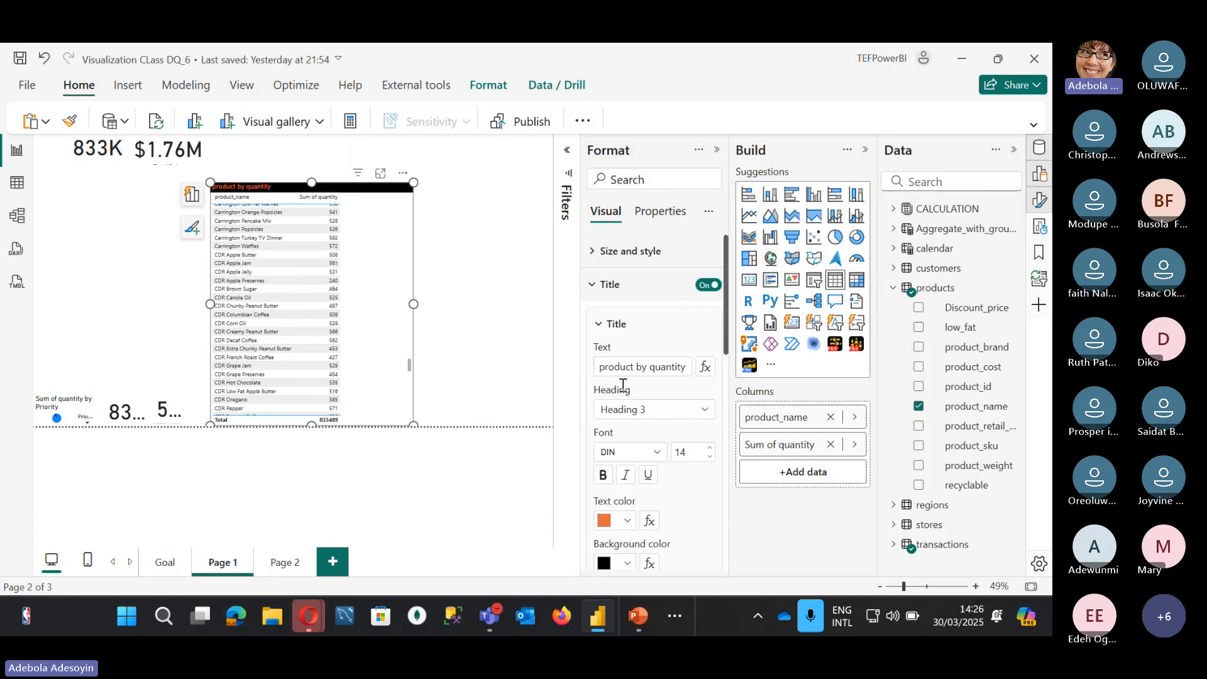
click(592, 286)
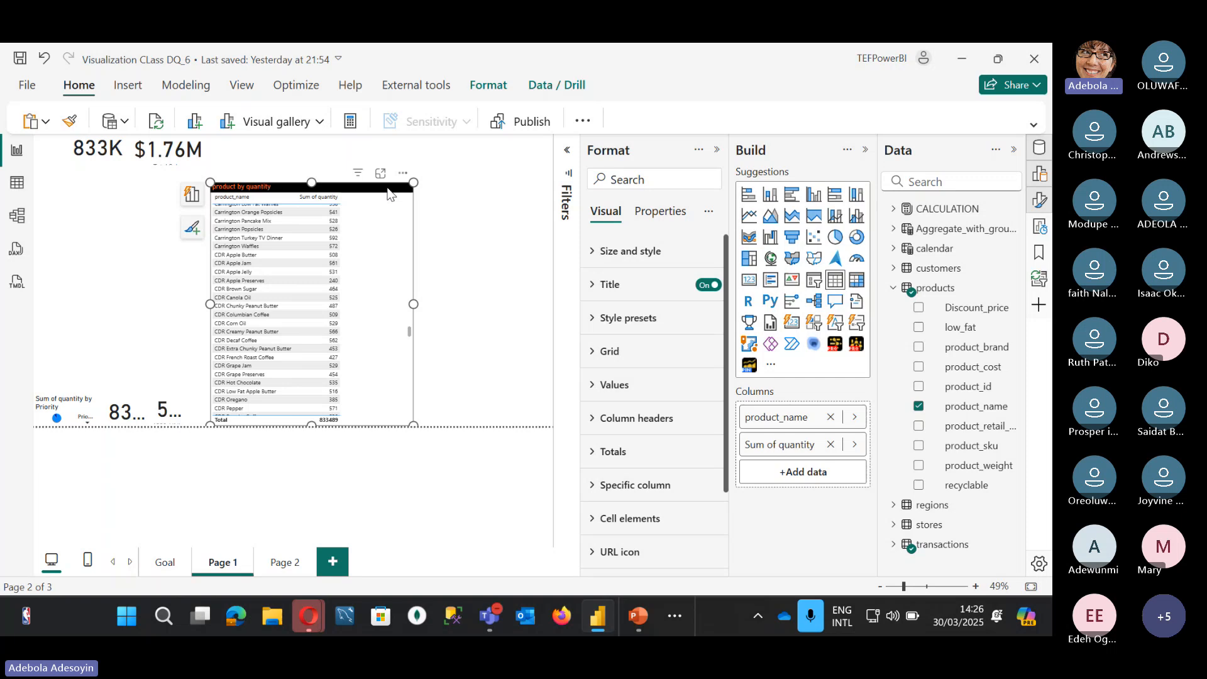
drag(387, 189, 391, 189)
key(ctrl+c)
key(ctrl+v)
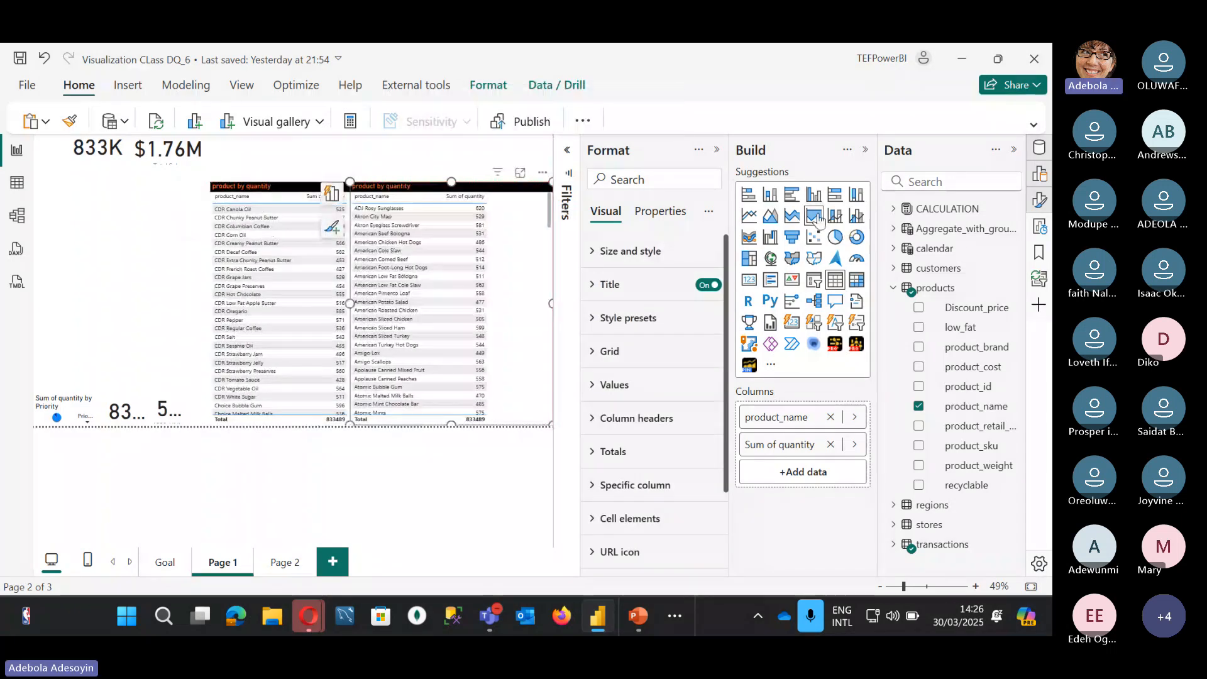
click(813, 194)
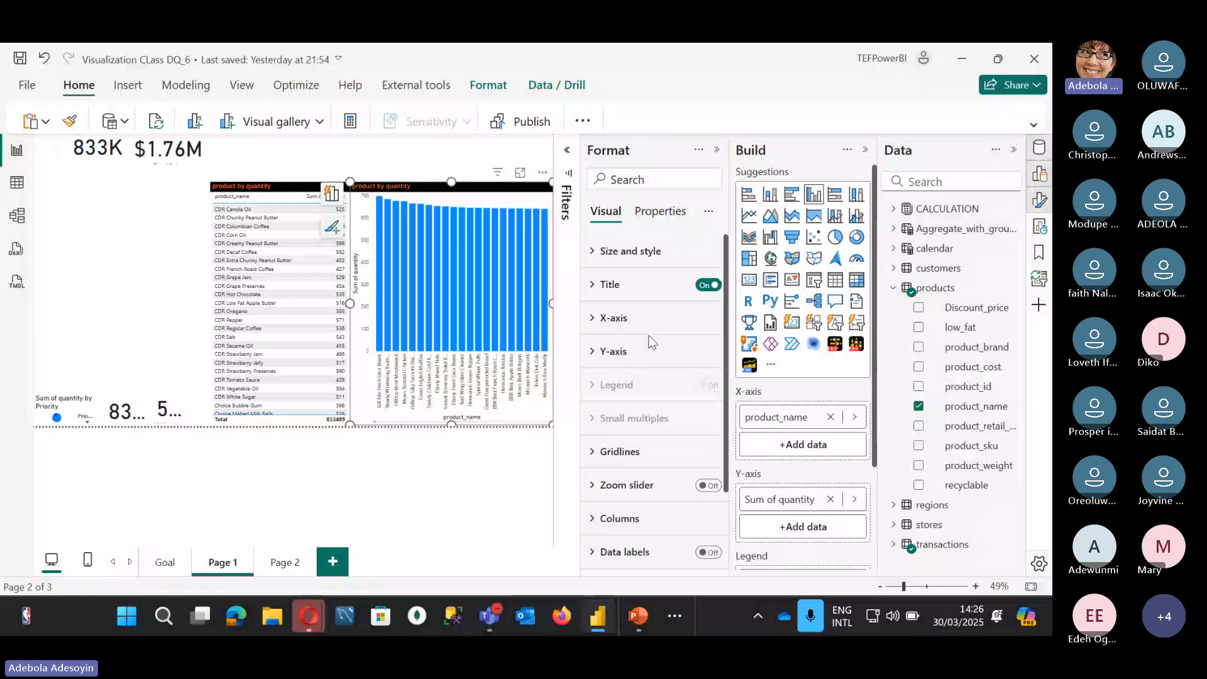
scroll(650, 342, down, 3)
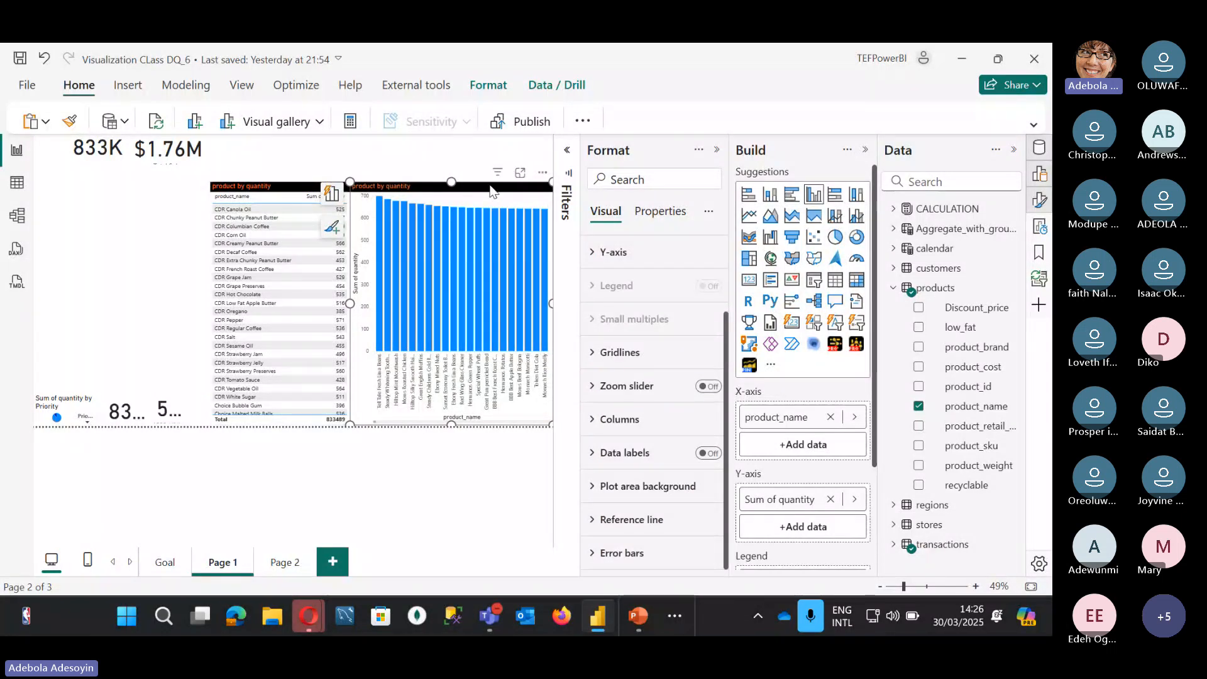
key(Delete)
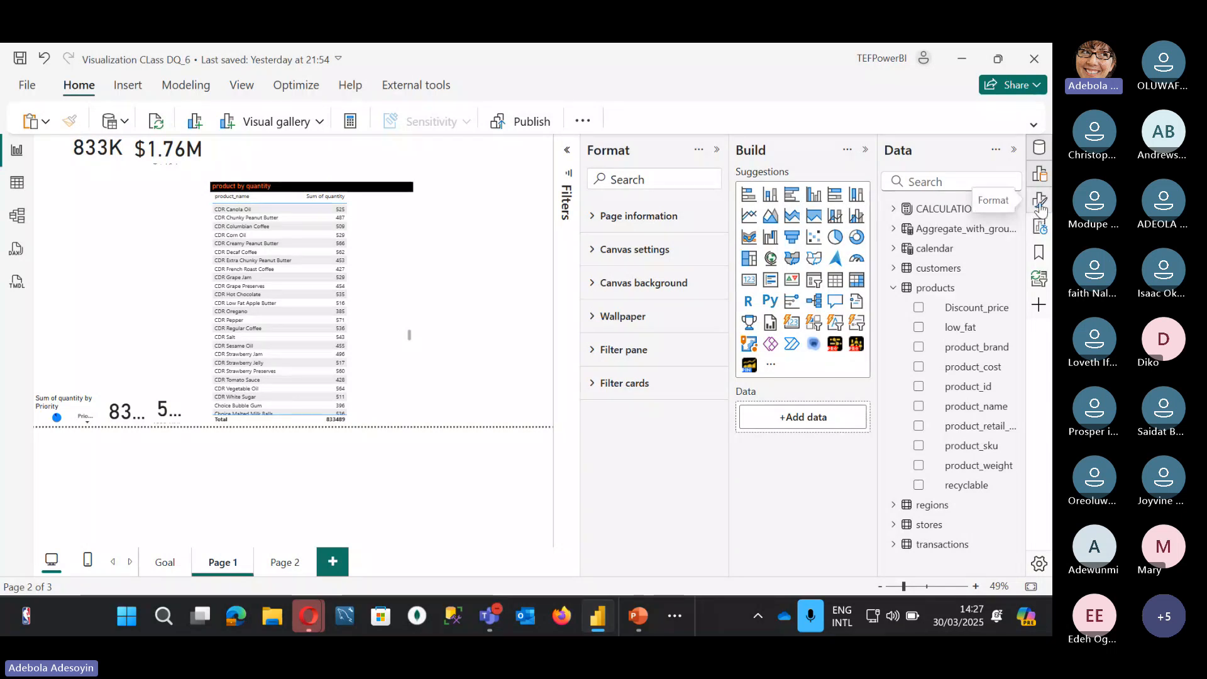
Step: Look through the Performance analyzer, Bookmarks and Sync slicers panes, then collapse the Format pane
click(1039, 228)
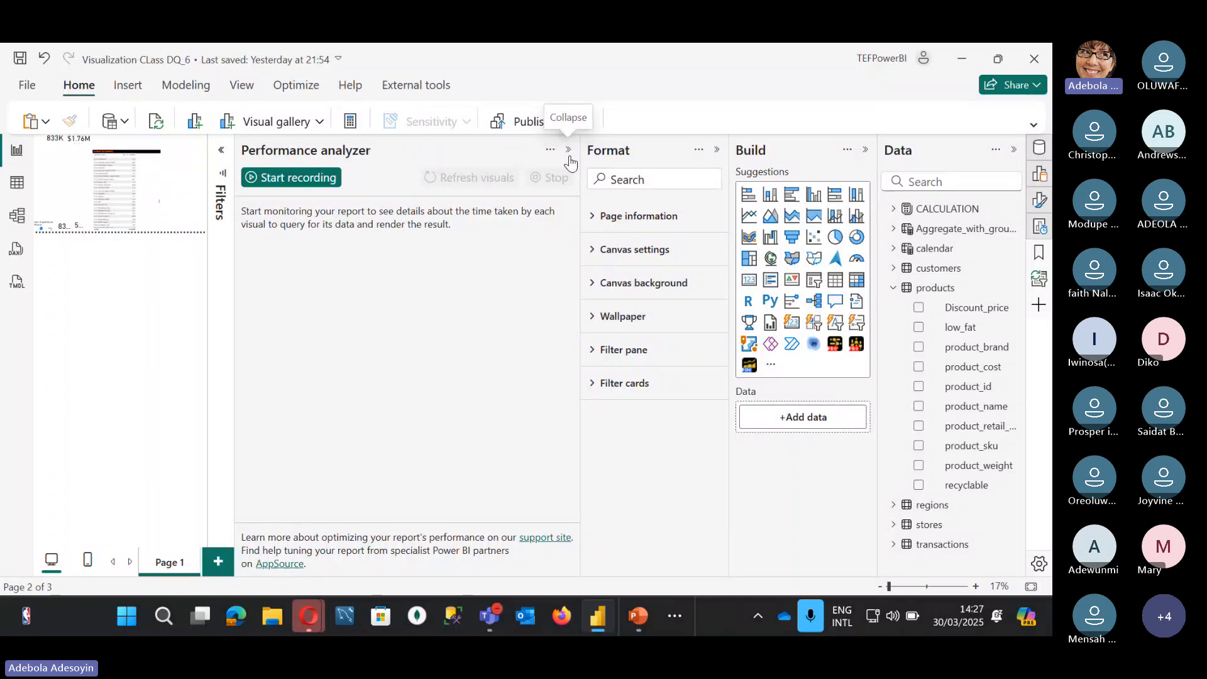
click(569, 151)
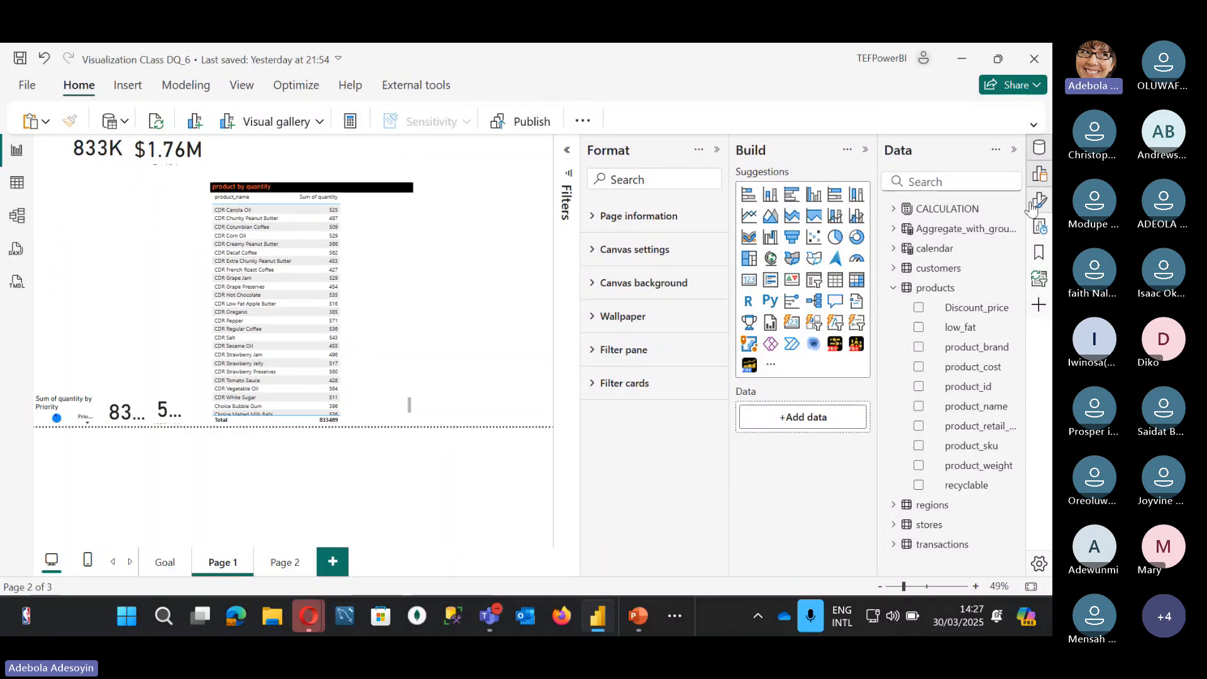
click(1039, 259)
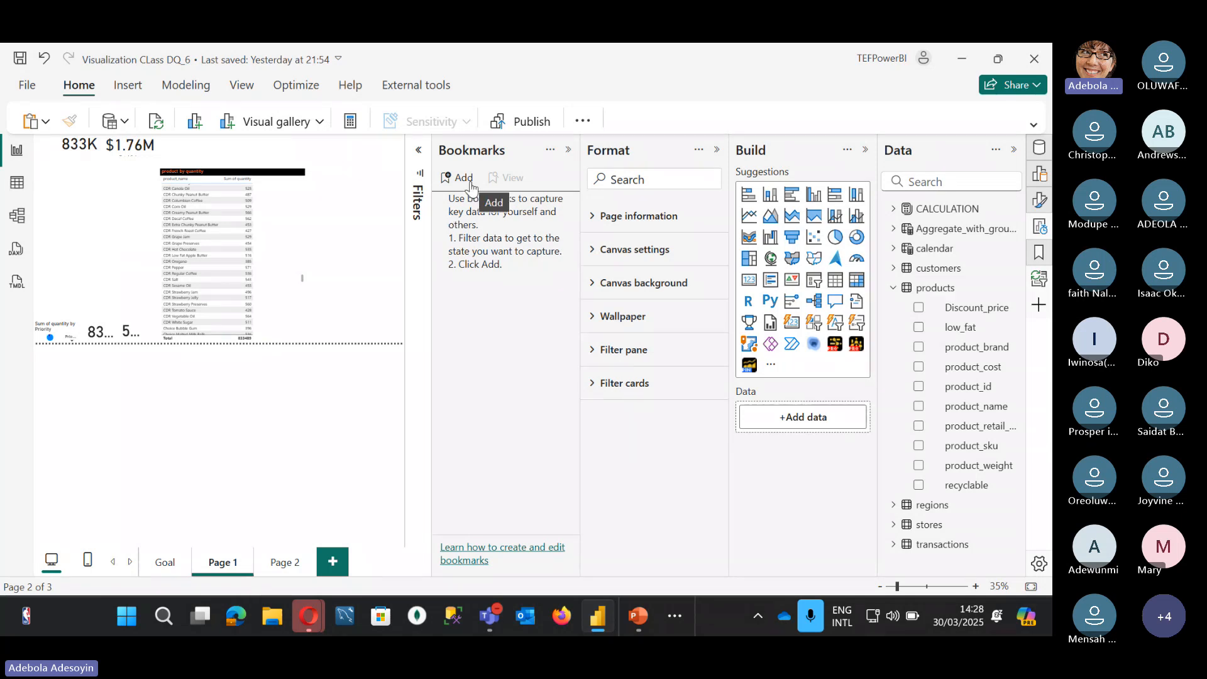
click(569, 151)
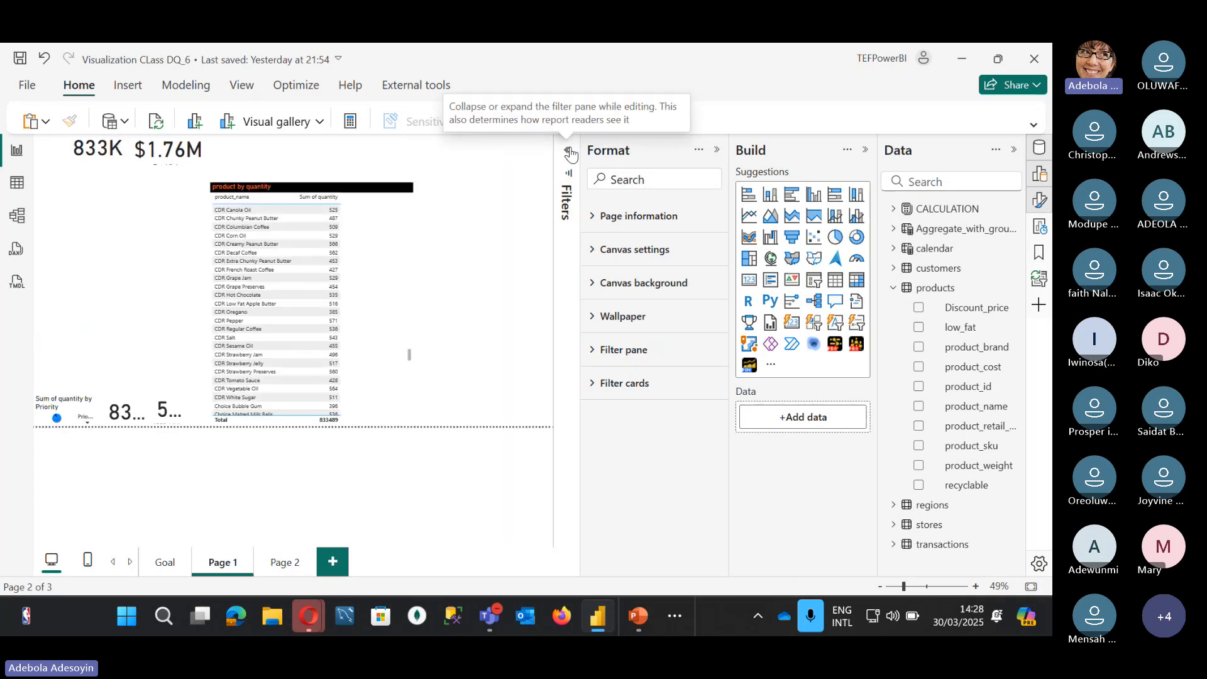
click(1036, 282)
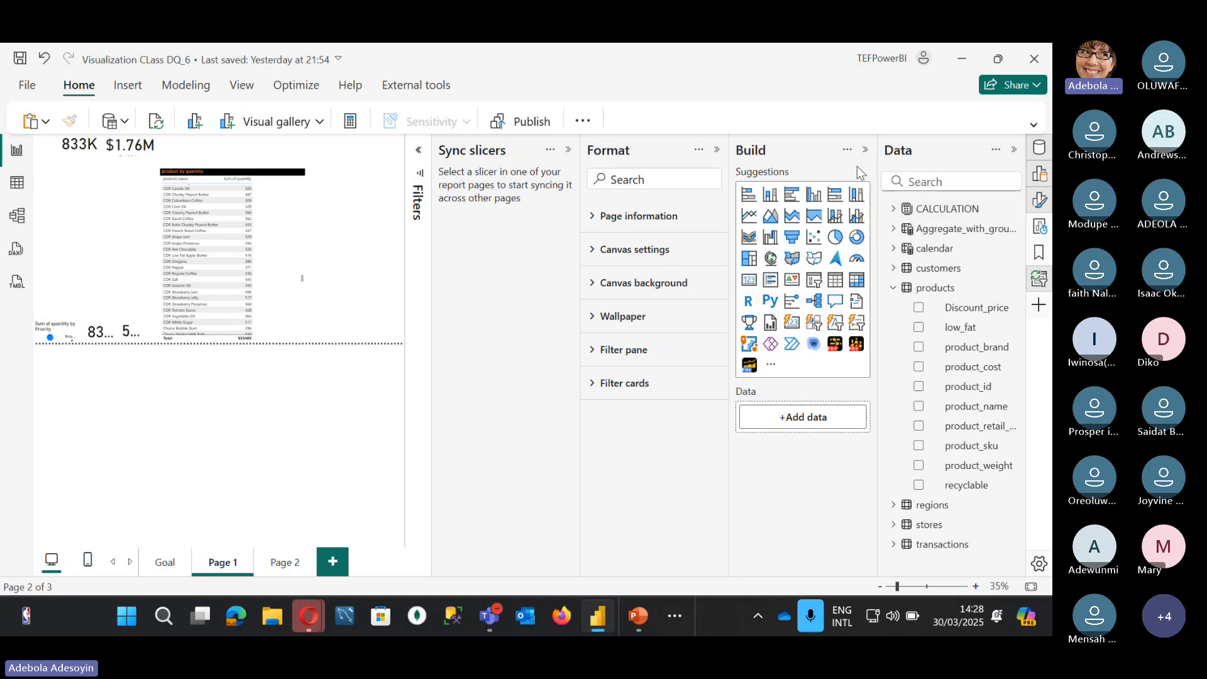
click(568, 151)
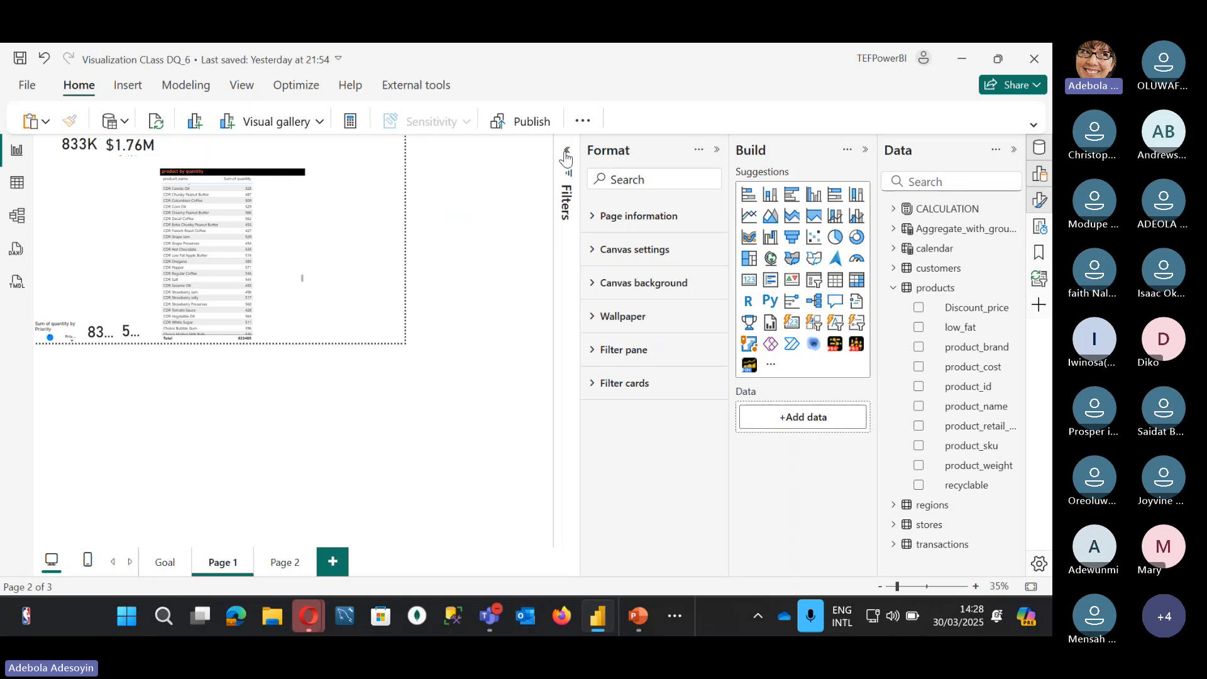
click(717, 150)
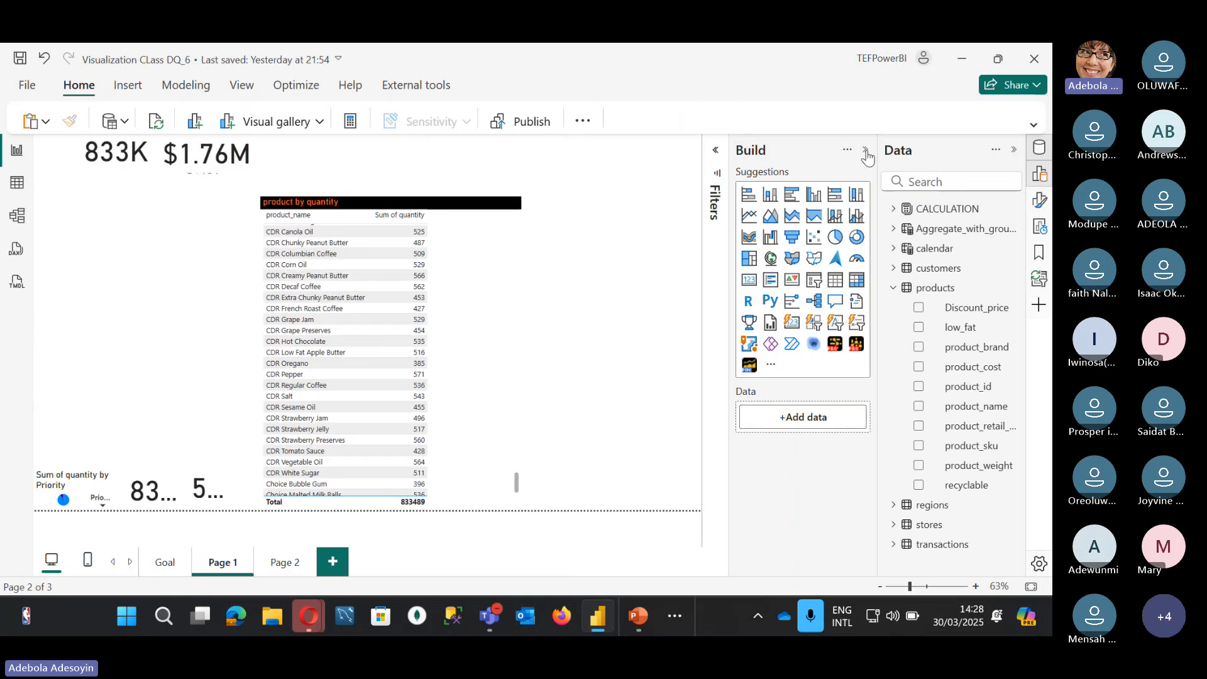
Step: Hide the Build pane, move the product by quantity table to the left edge, and narrow it to two columns
click(866, 152)
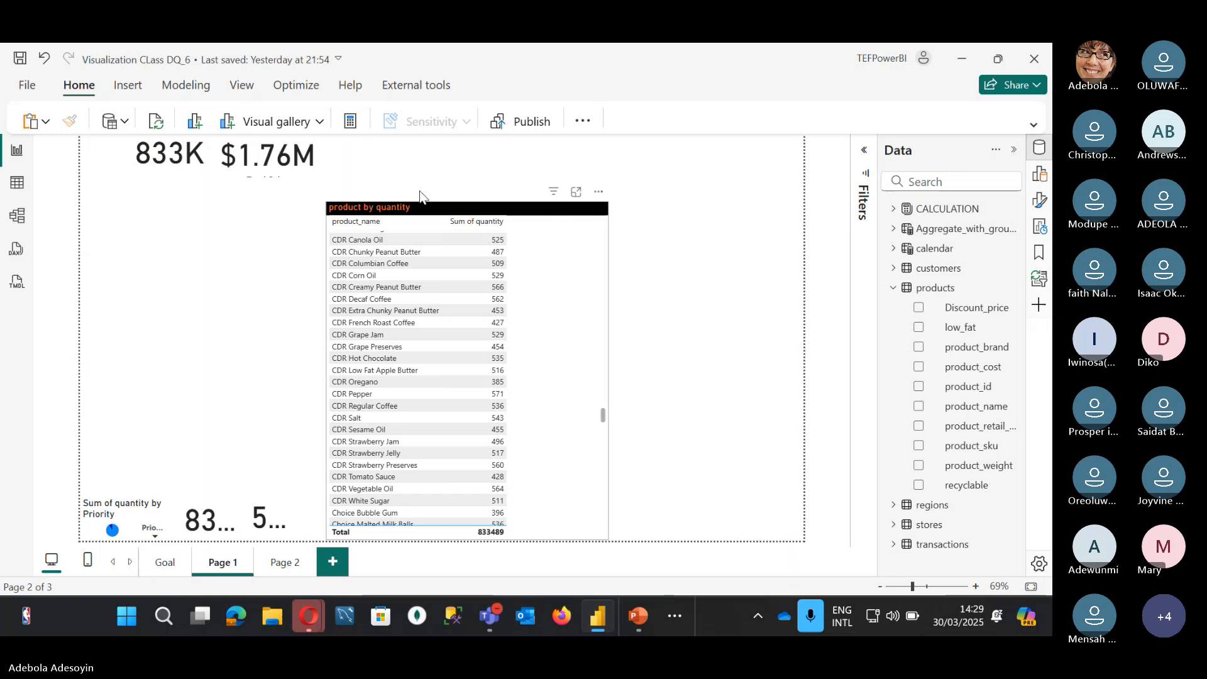
drag(420, 194, 174, 161)
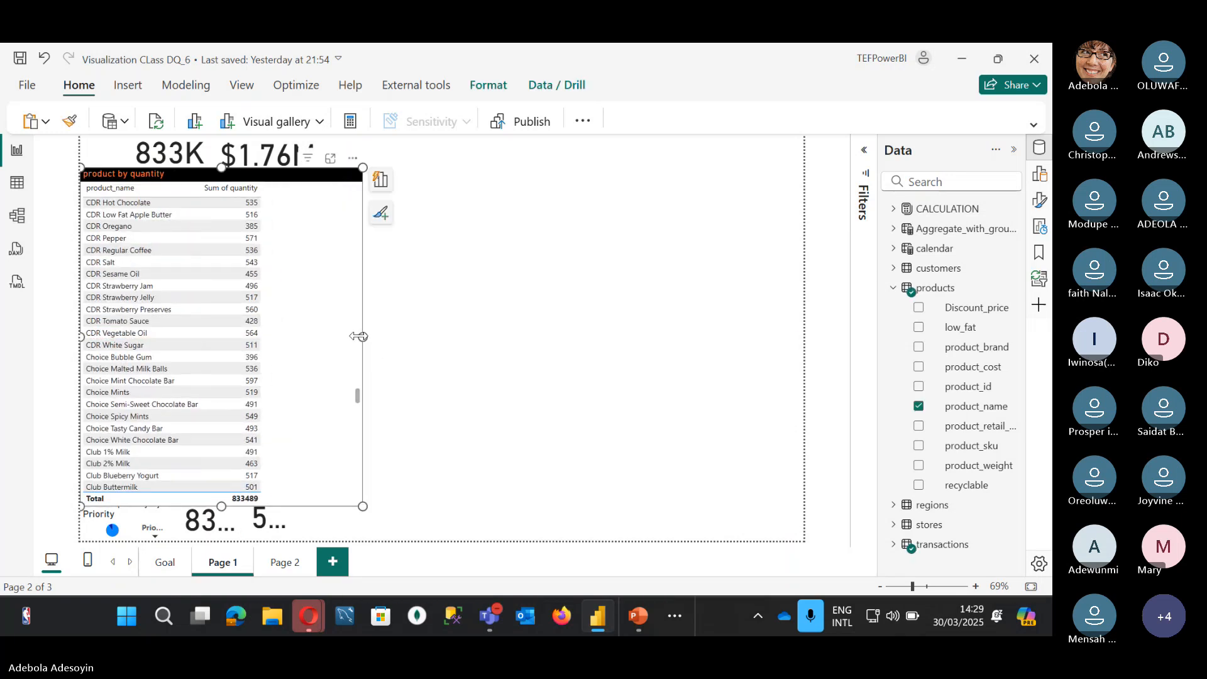
drag(356, 330, 269, 323)
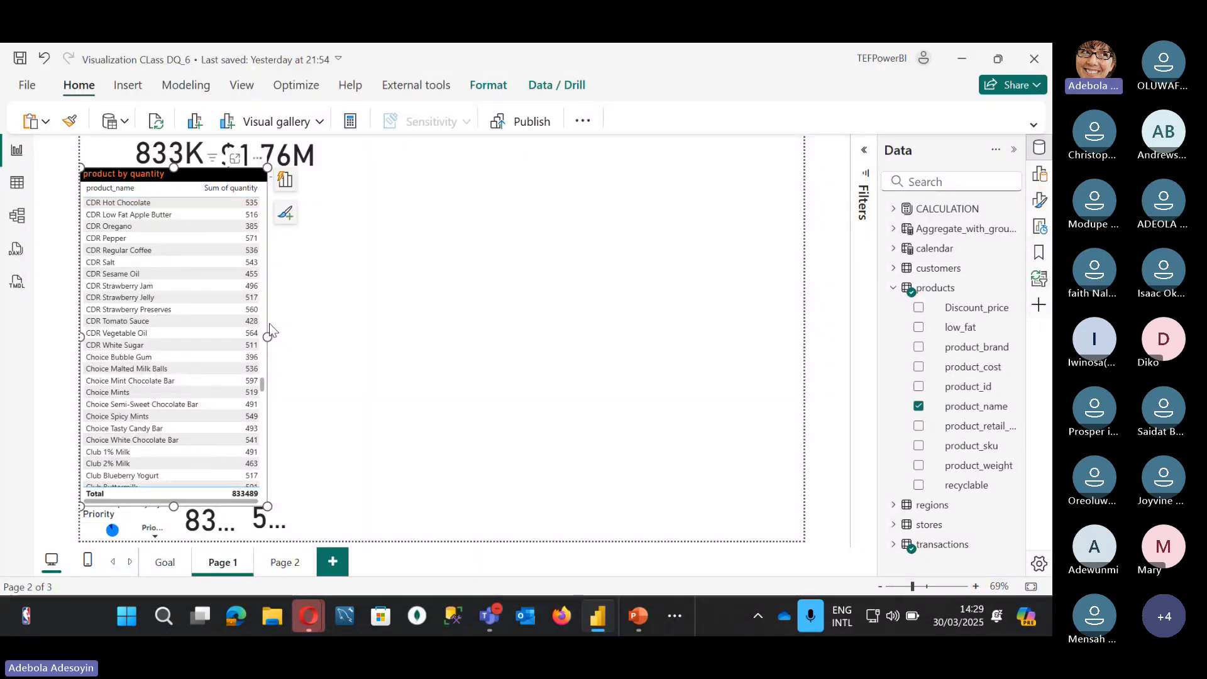
Step: Close the Teams recording and transcription notice, minimize the meeting, and deselect the Power BI table
mouse_move(488, 620)
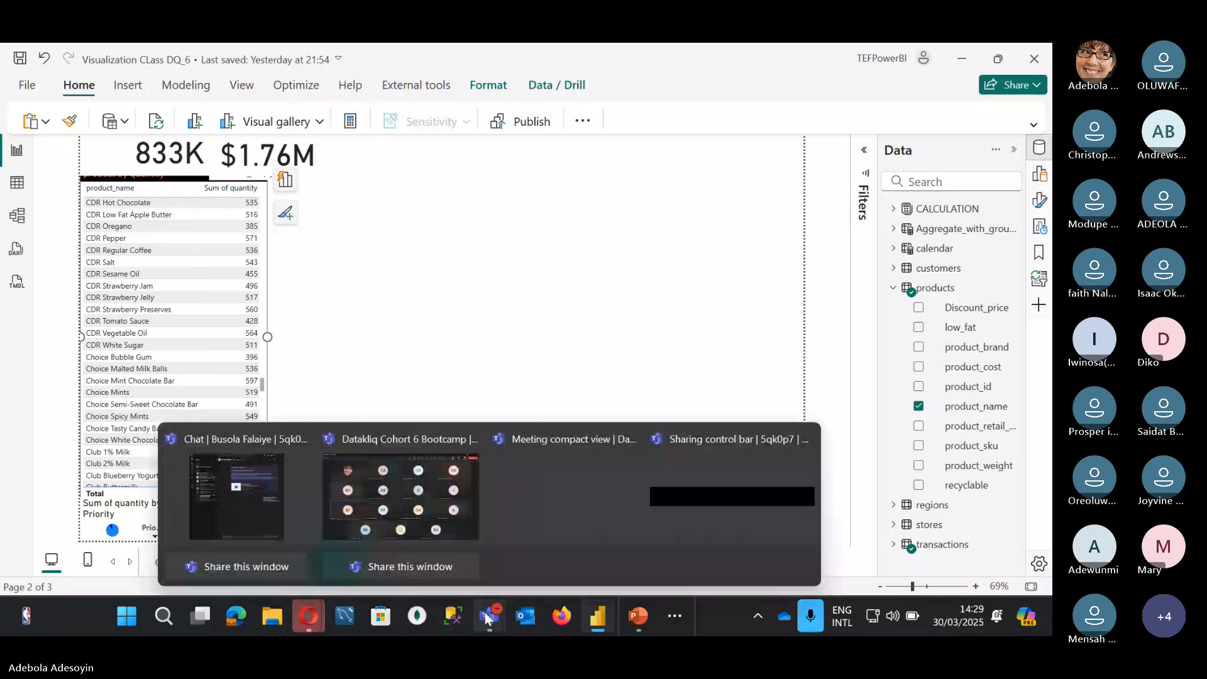
click(466, 518)
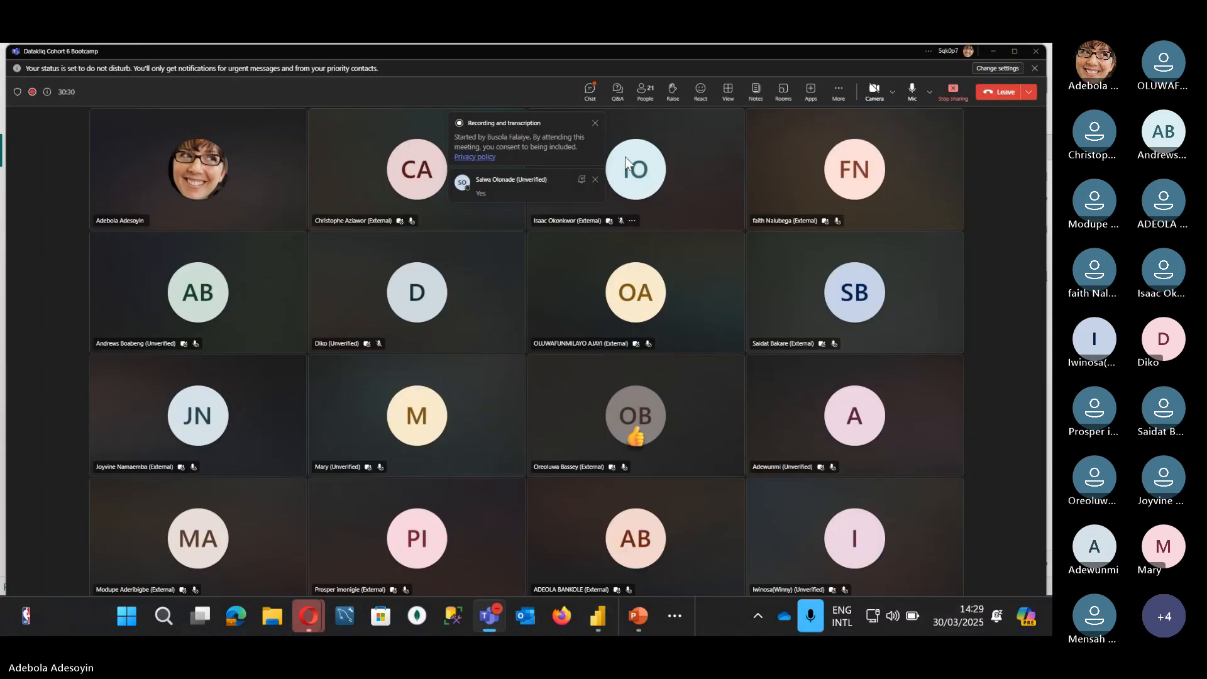
click(595, 124)
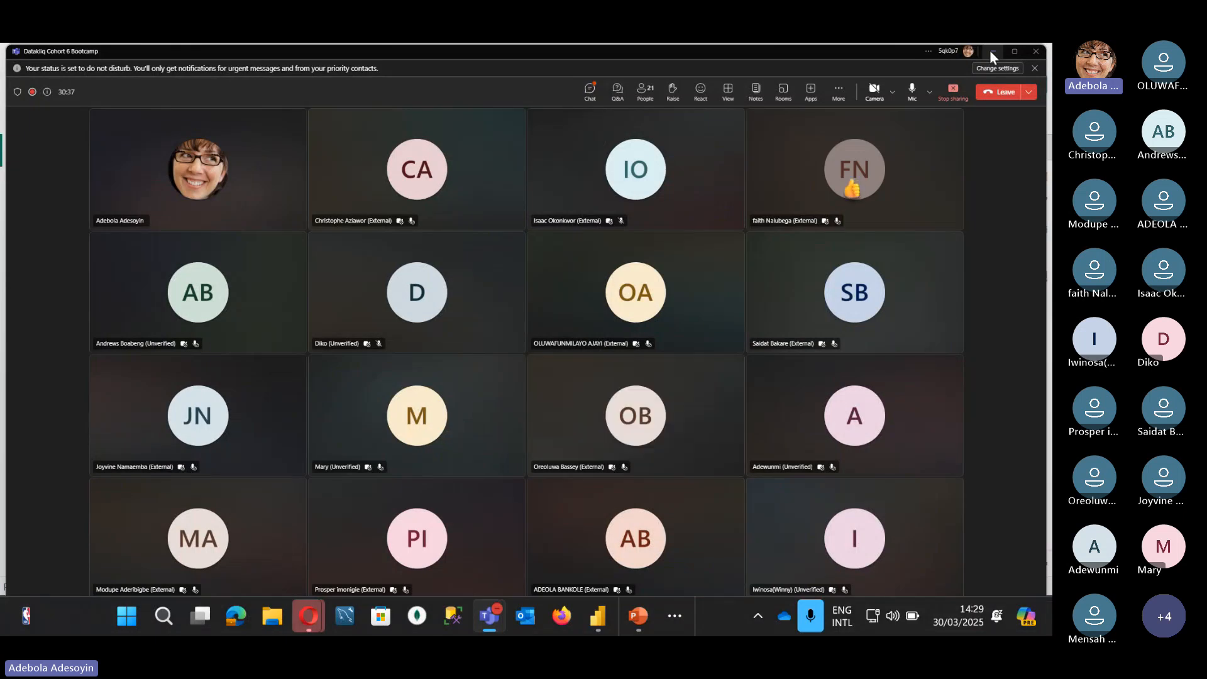
click(992, 51)
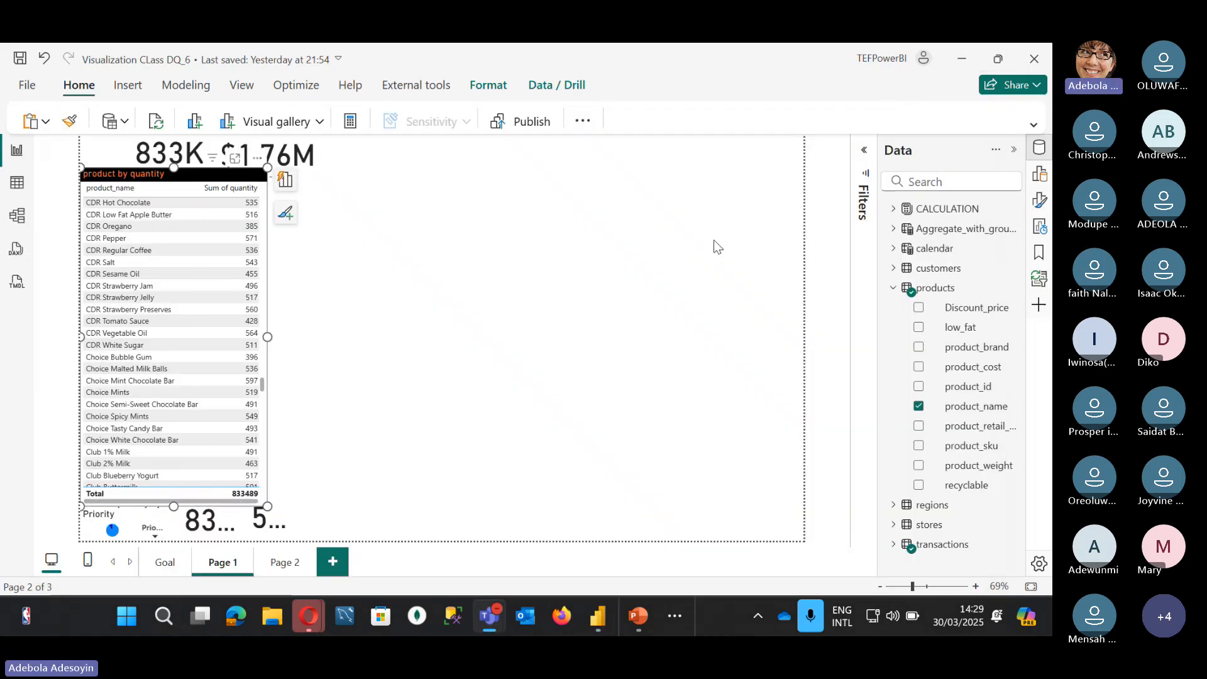
click(689, 254)
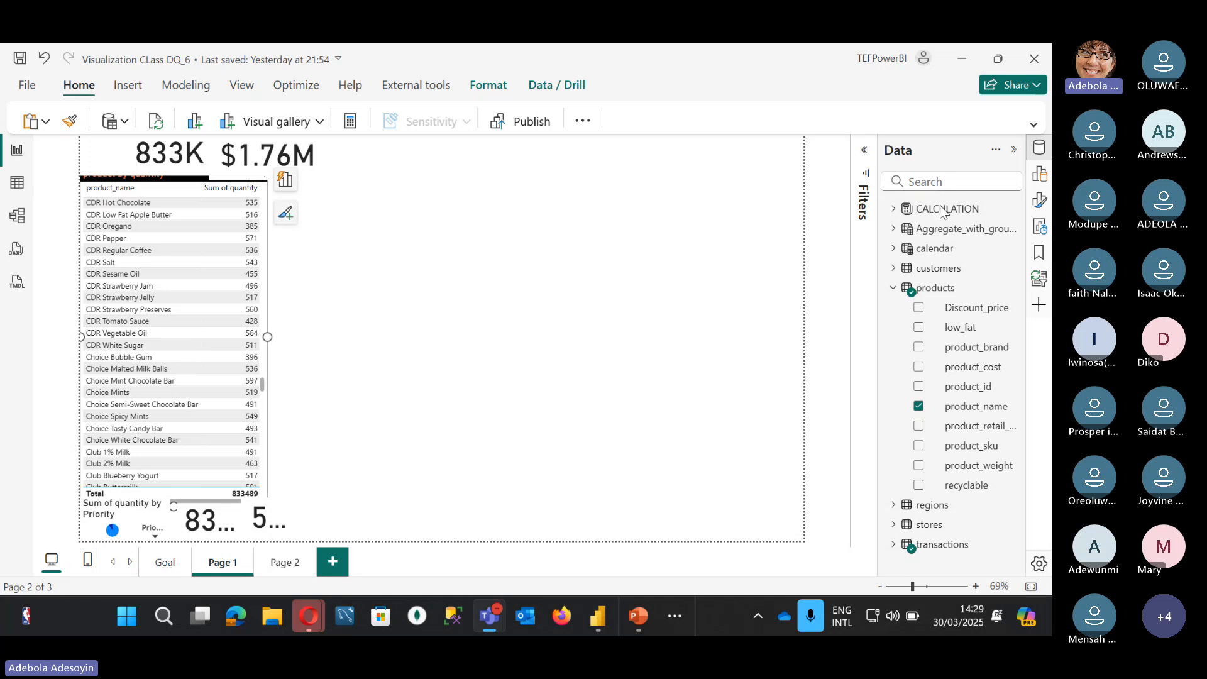
mouse_move(634, 616)
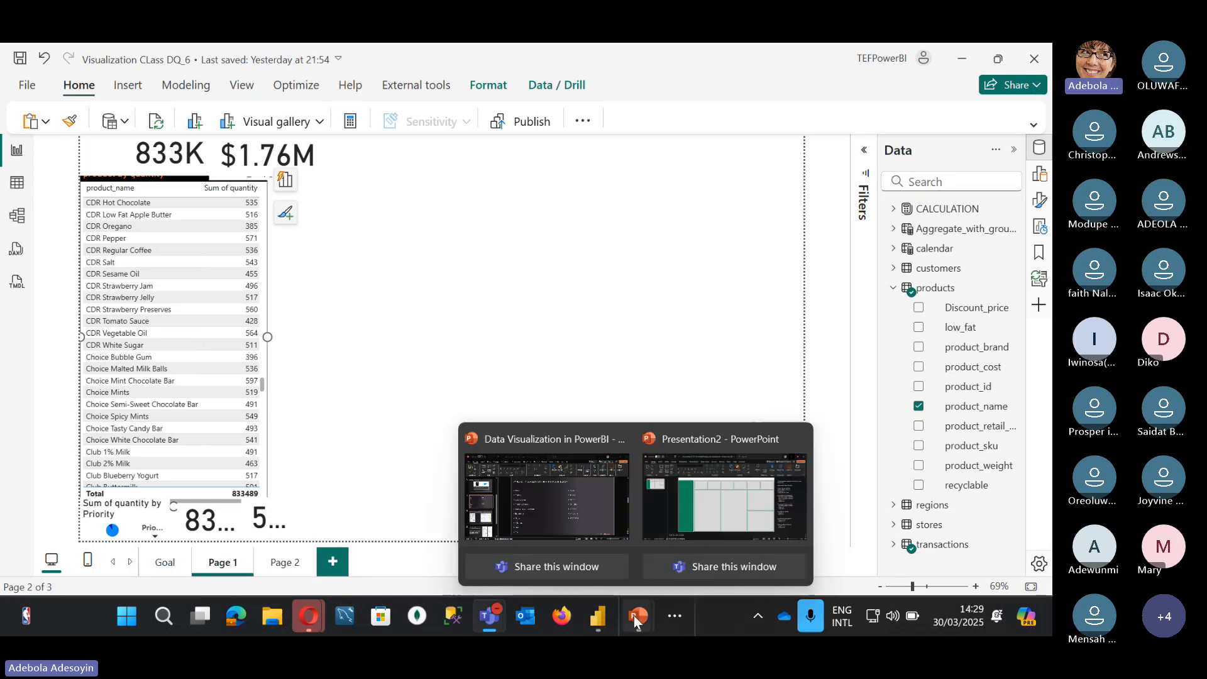
click(531, 515)
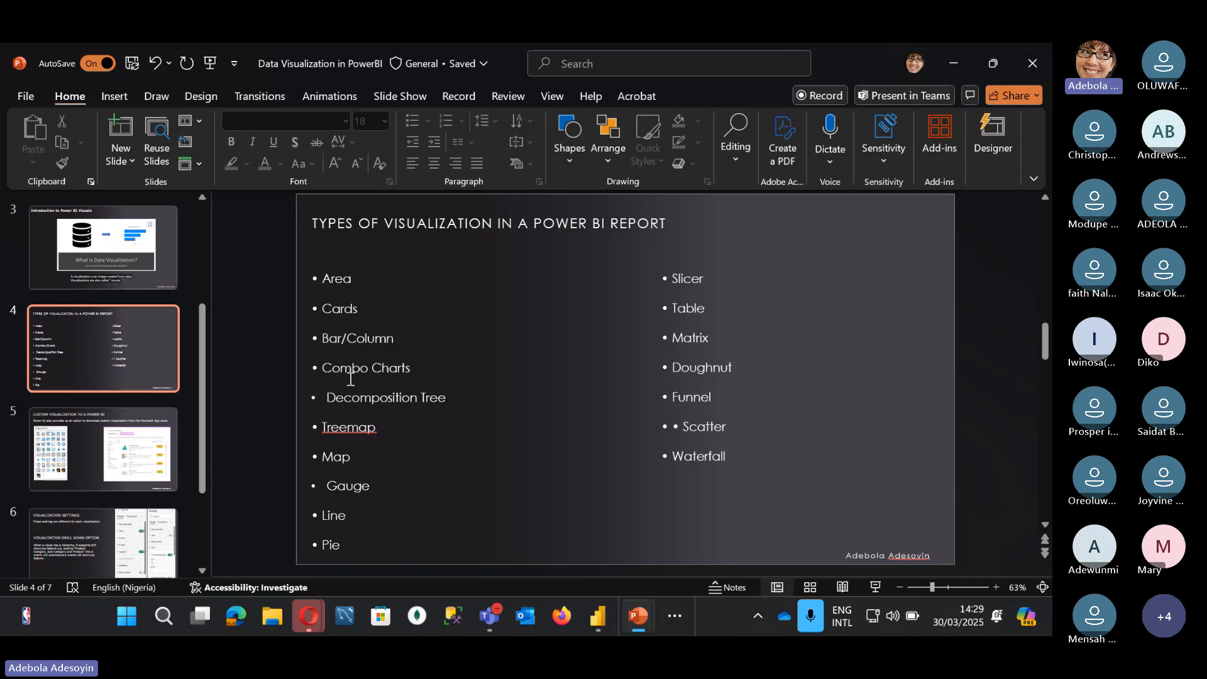
click(955, 61)
click(440, 165)
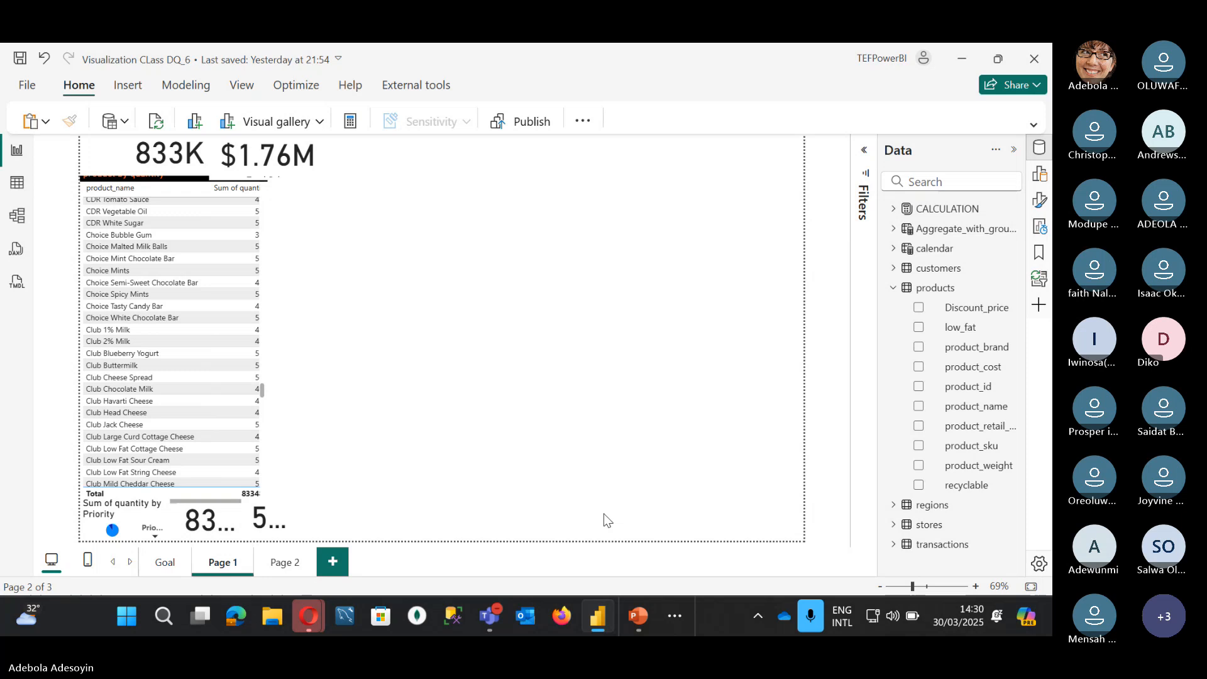
Step: Bring up the Teams meeting chat to read messages, then minimize Teams back to the report
click(490, 616)
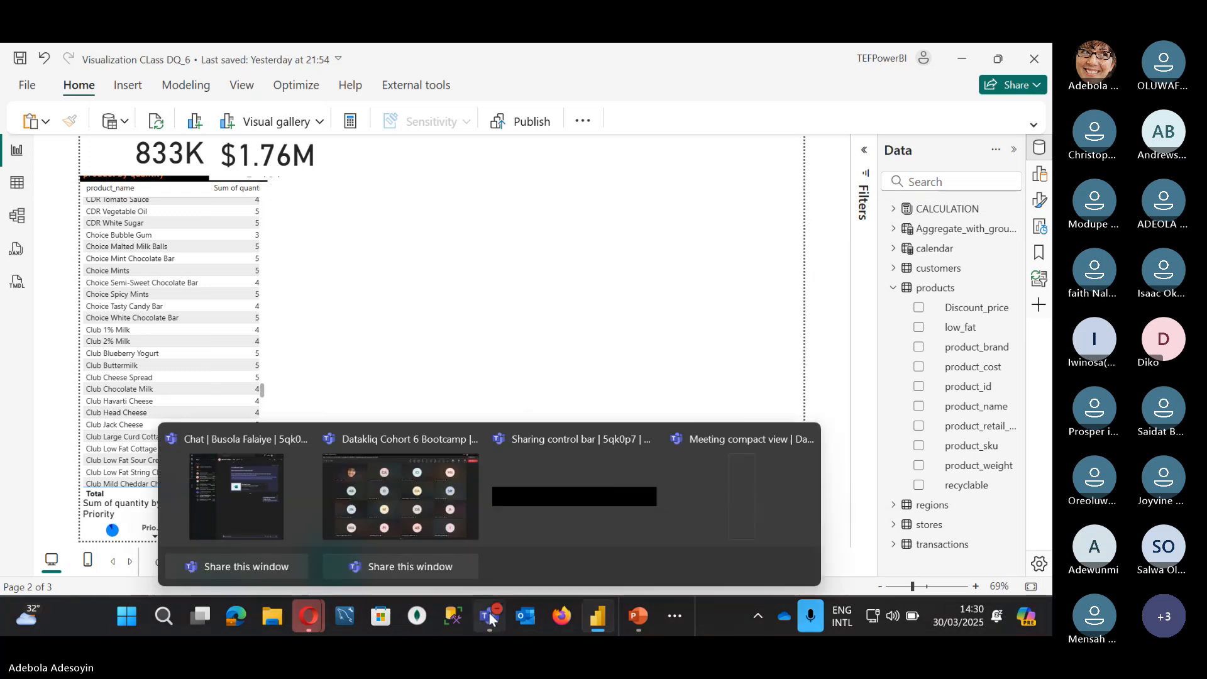
click(440, 512)
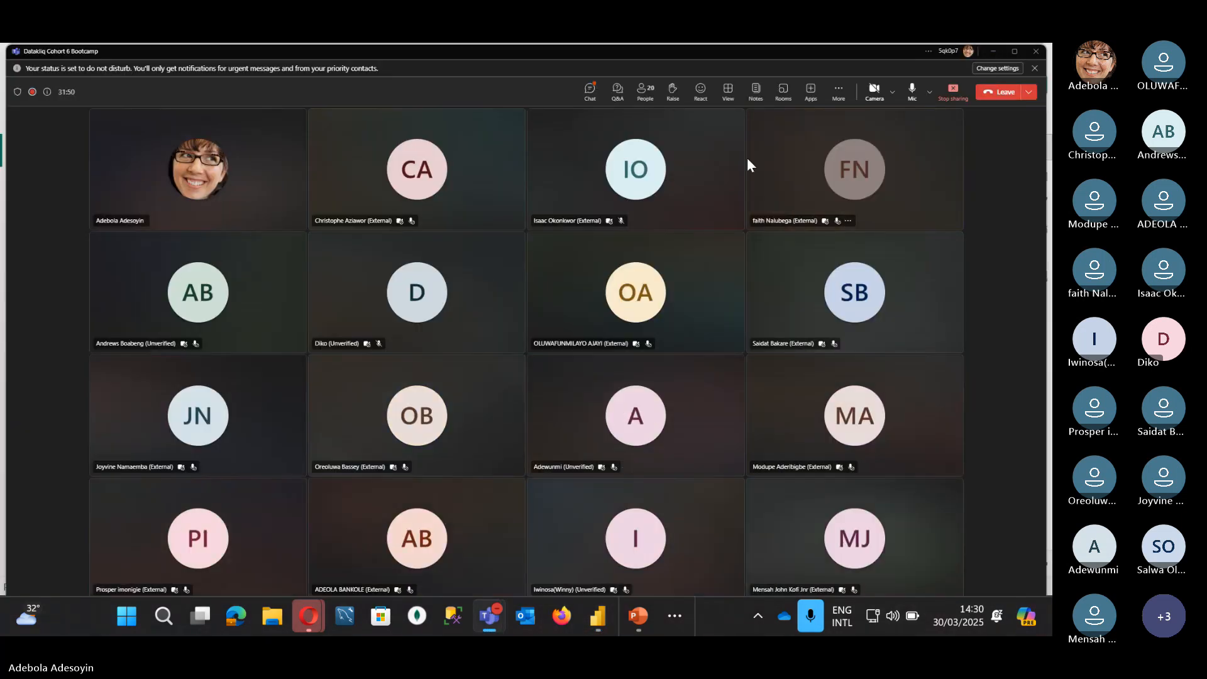
click(591, 90)
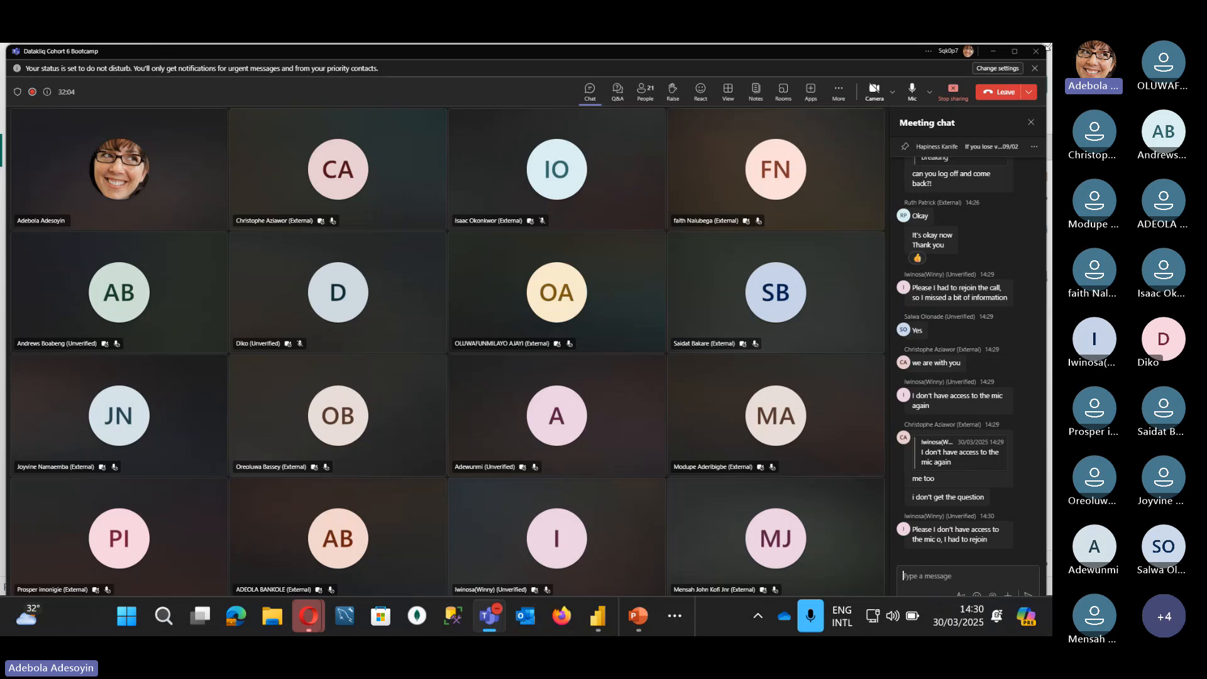
click(993, 52)
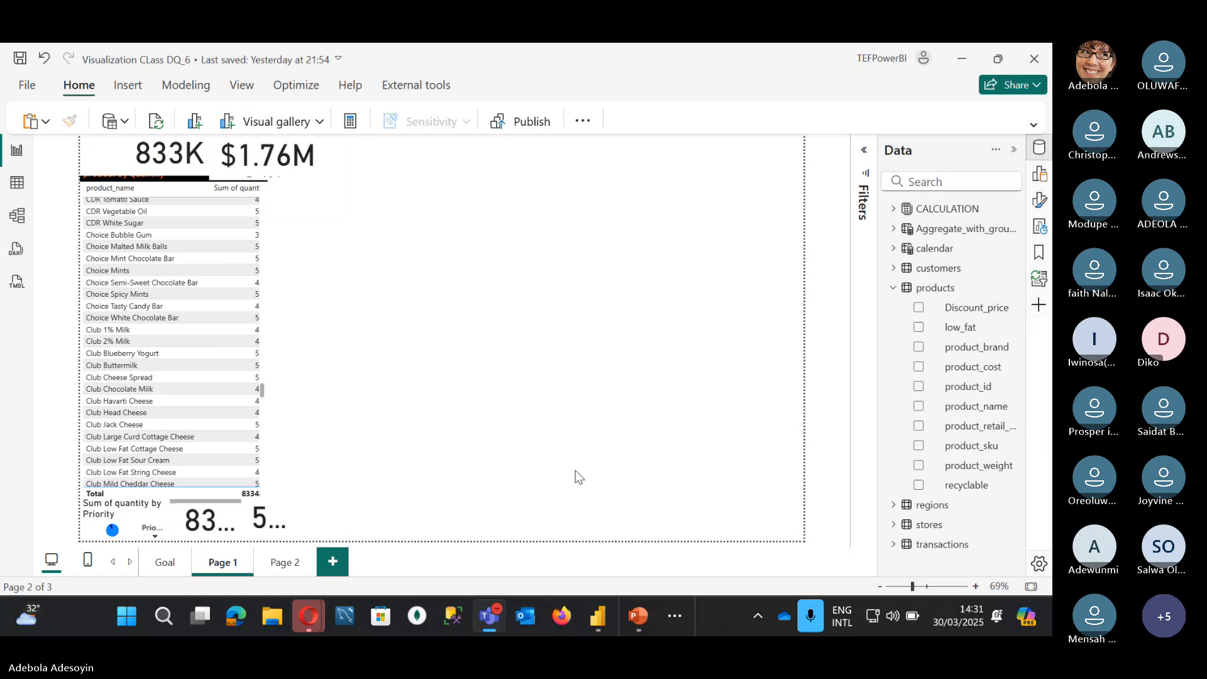
Step: Bring Teams forward and choose Allow mic on each of the two participants' tiles
mouse_move(489, 616)
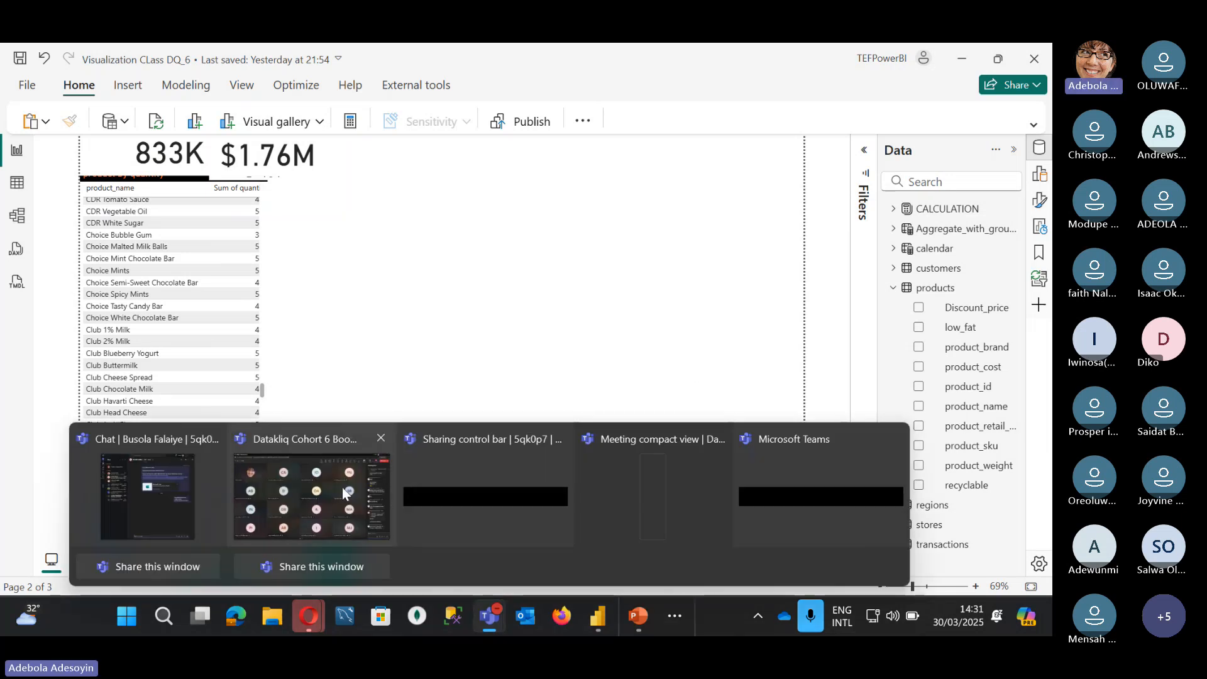
click(342, 488)
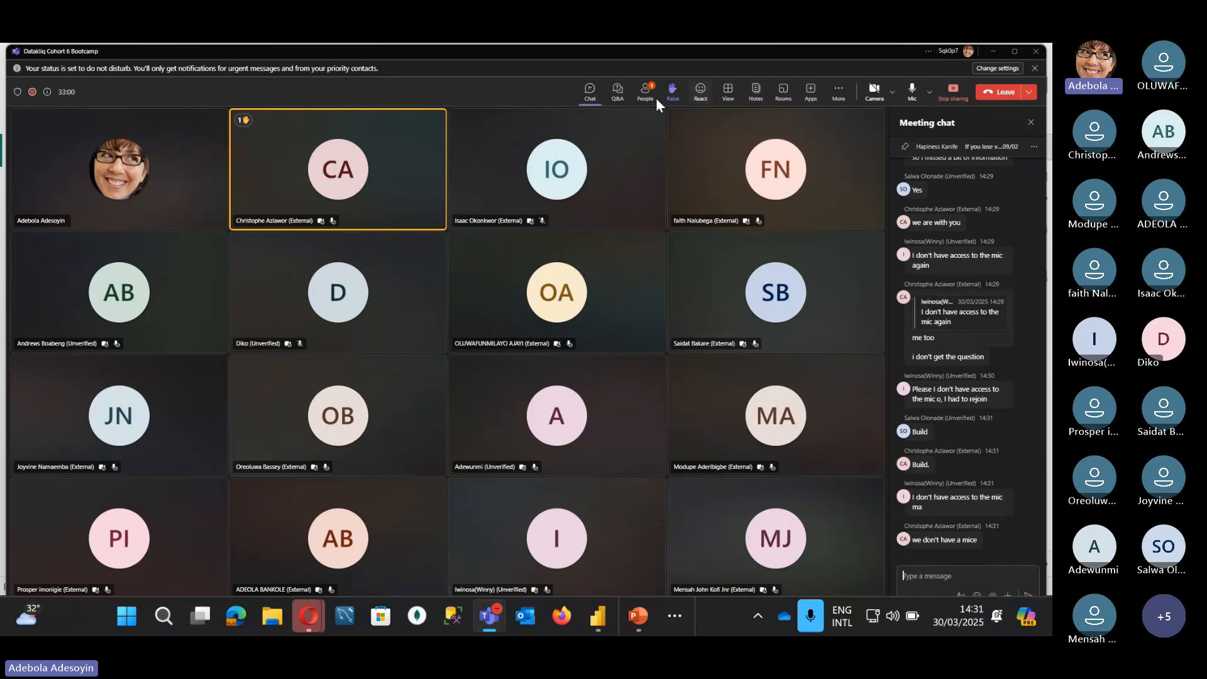
right_click(404, 140)
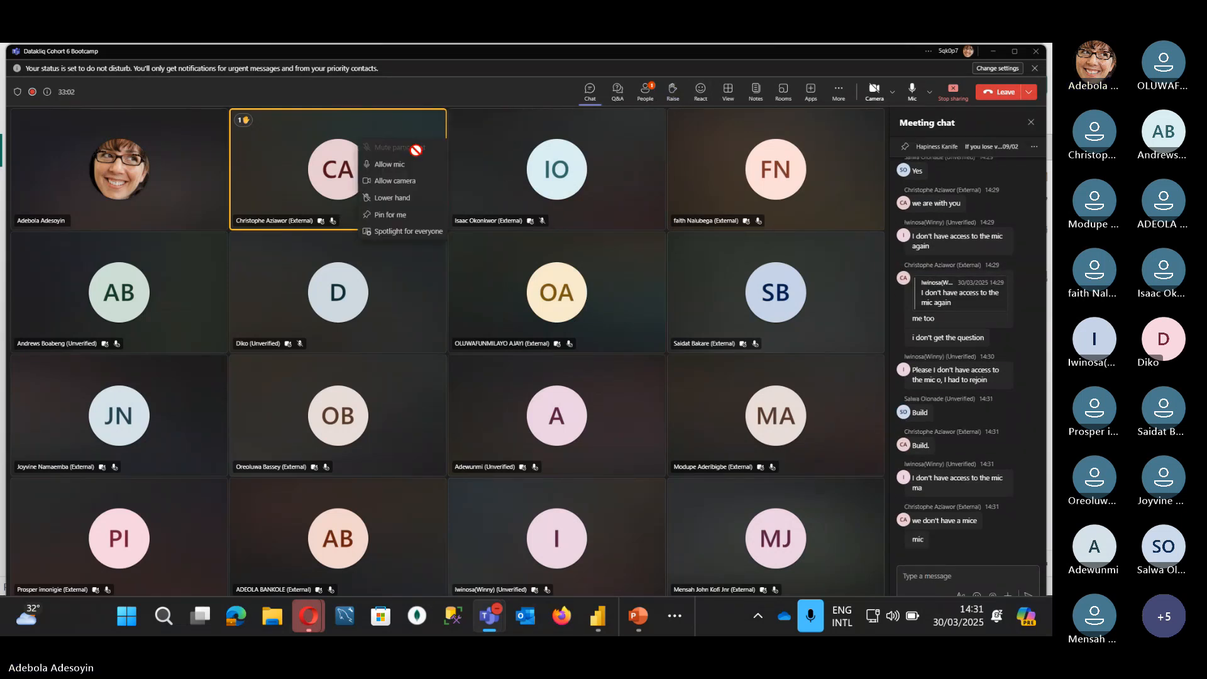
click(392, 163)
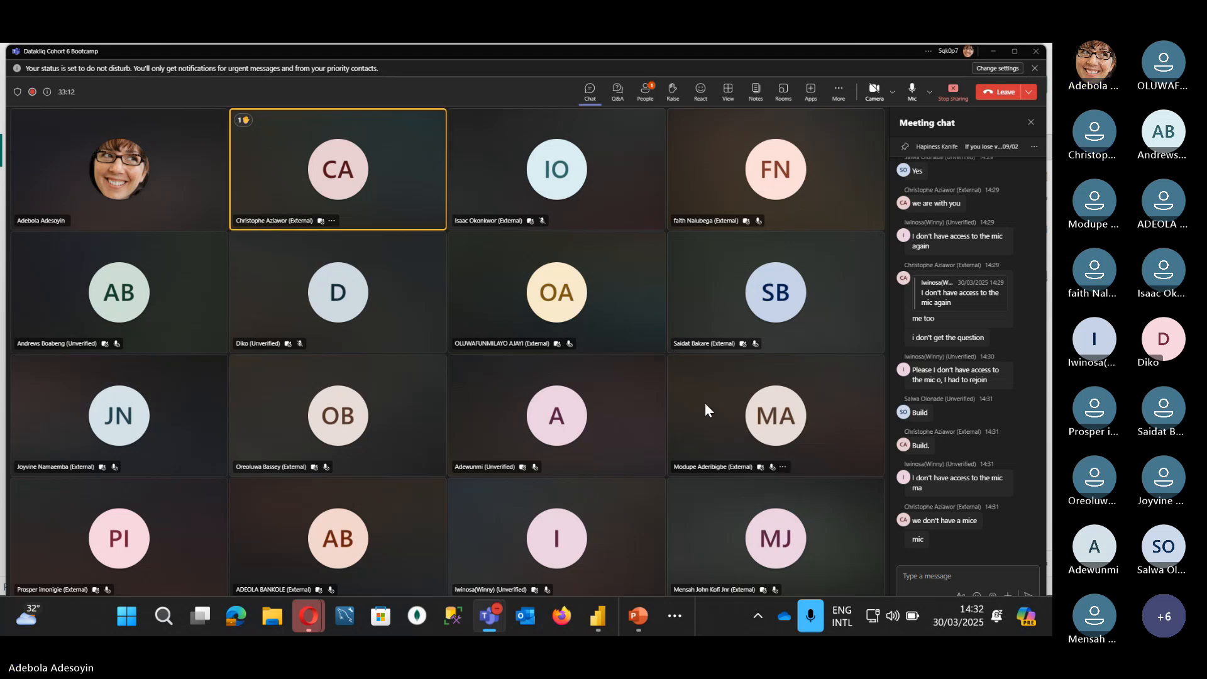
right_click(619, 514)
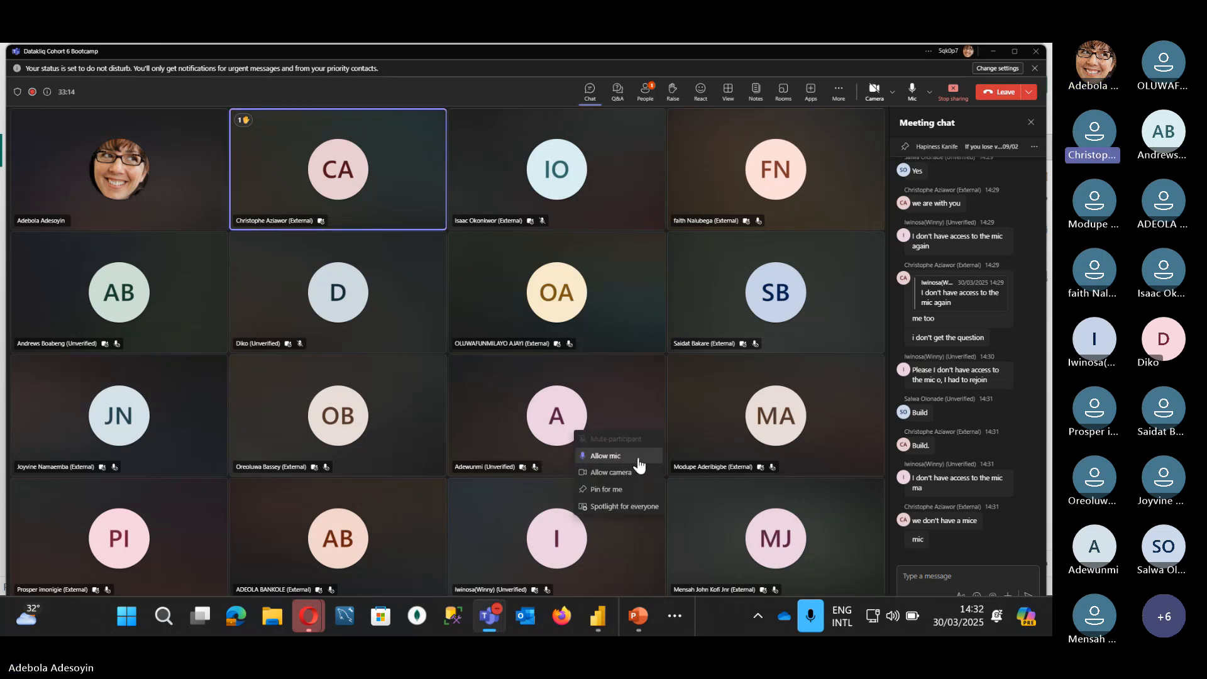
click(625, 466)
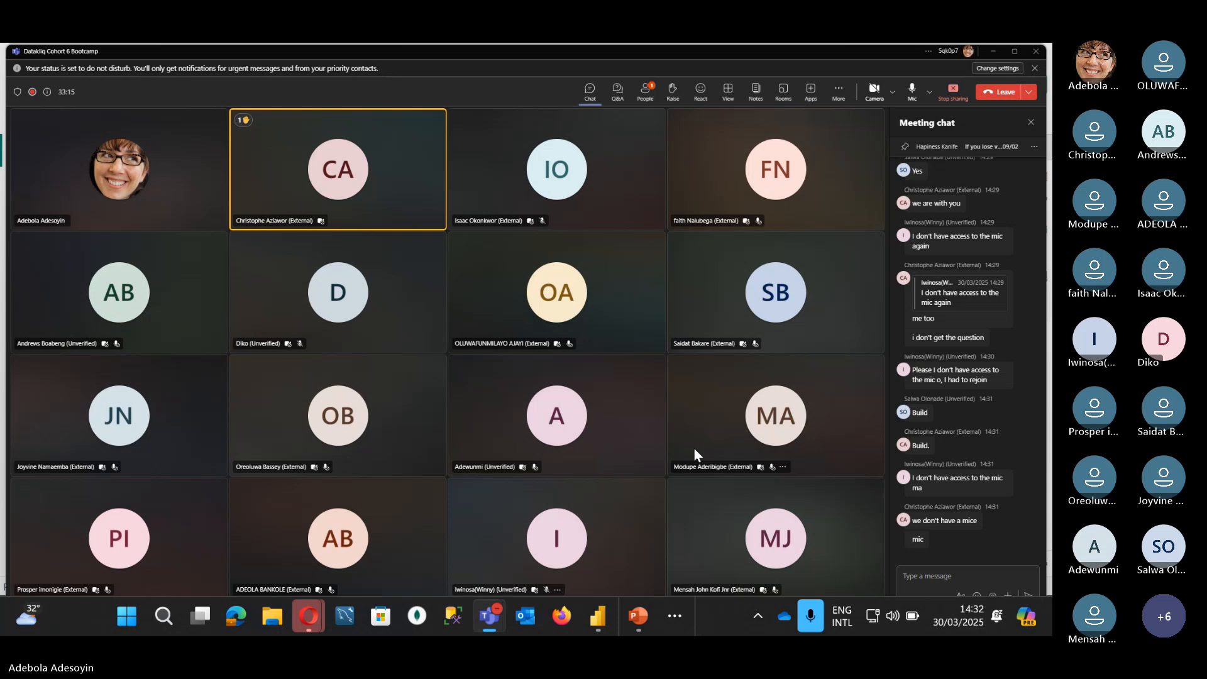
Step: Minimize Teams and show the Build pane's visual types beside the Data pane
click(991, 55)
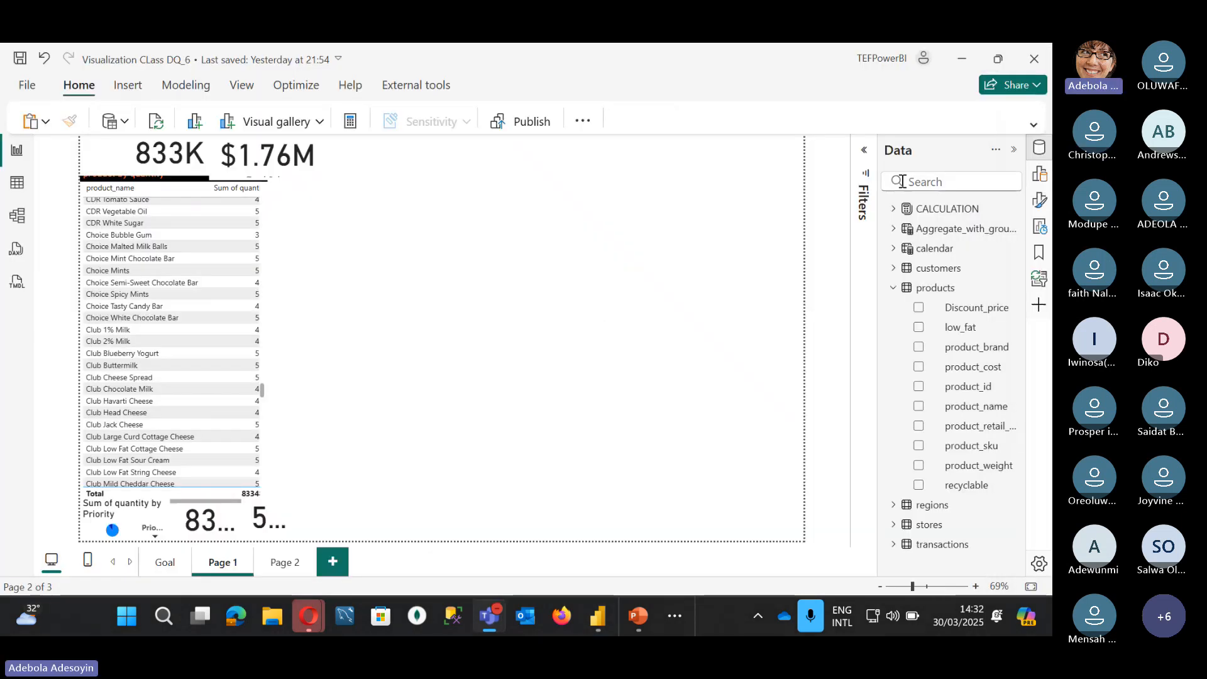
click(1038, 179)
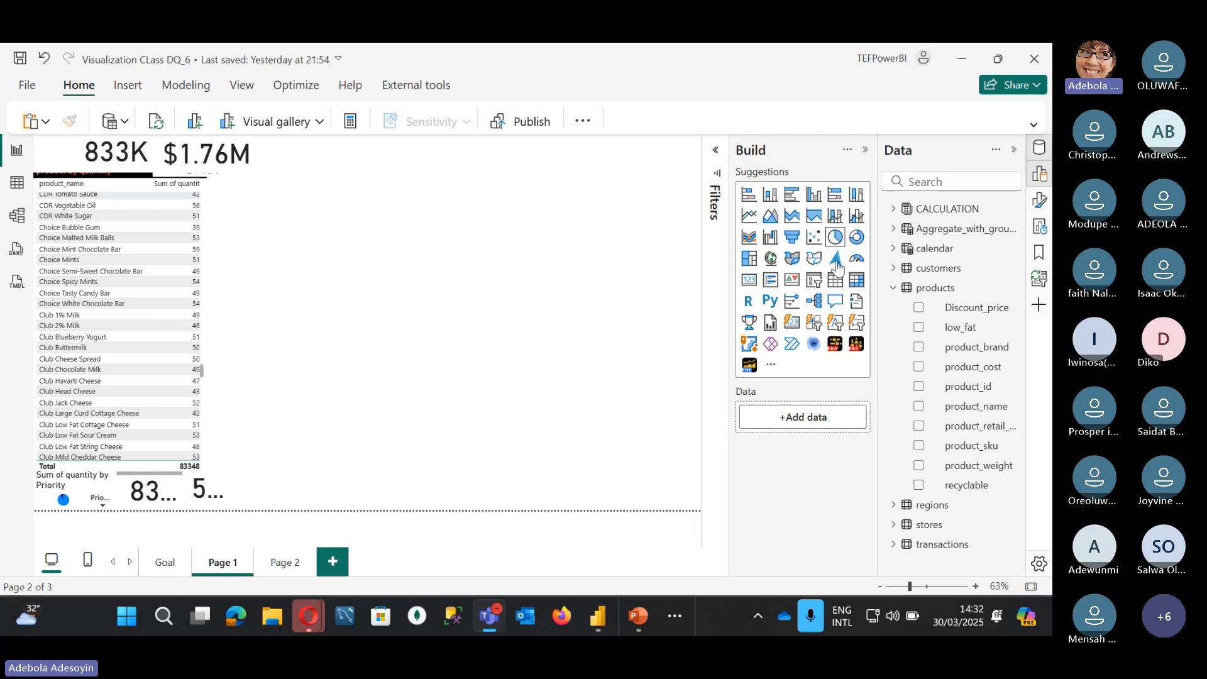
Step: Insert an area chart, duplicate it as a stacked area chart, and set the left one back to area
click(771, 217)
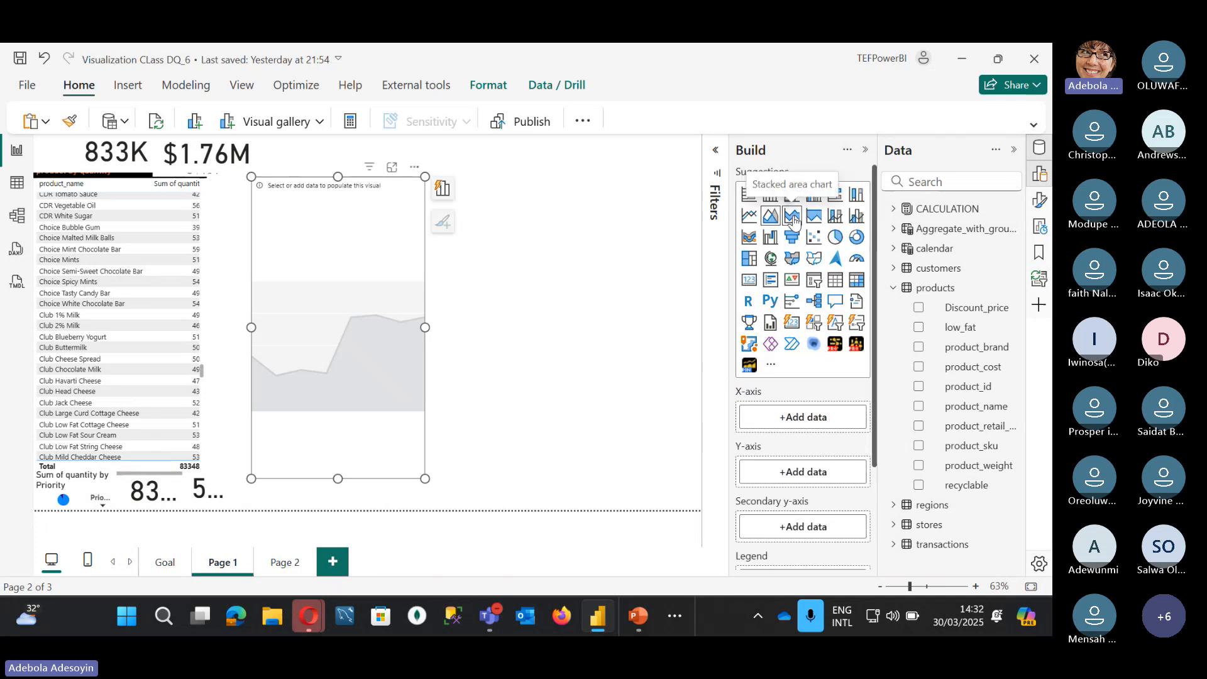
click(793, 218)
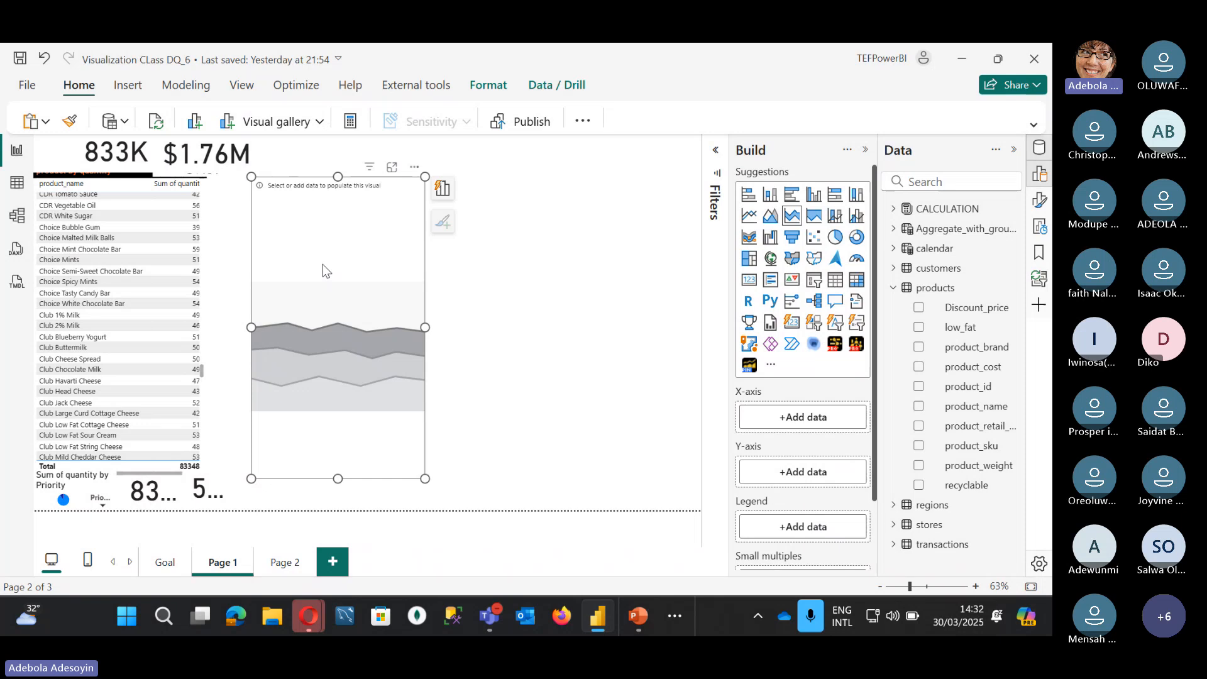
key(ctrl+c)
key(ctrl+v)
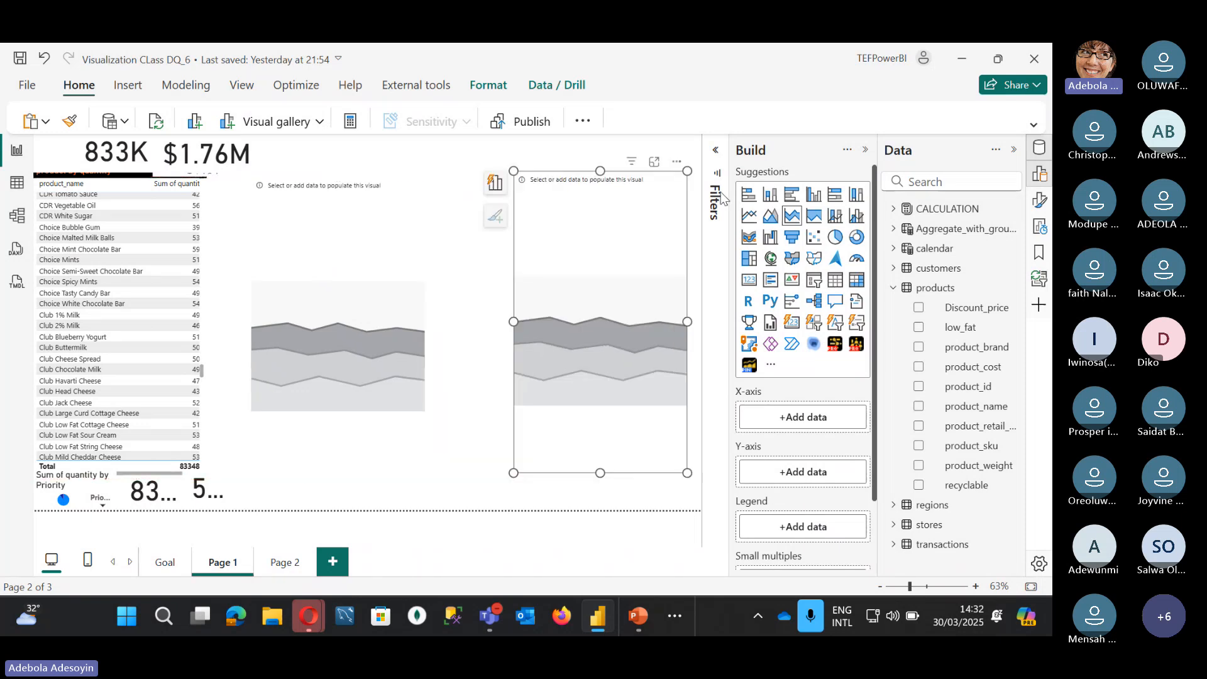
click(769, 216)
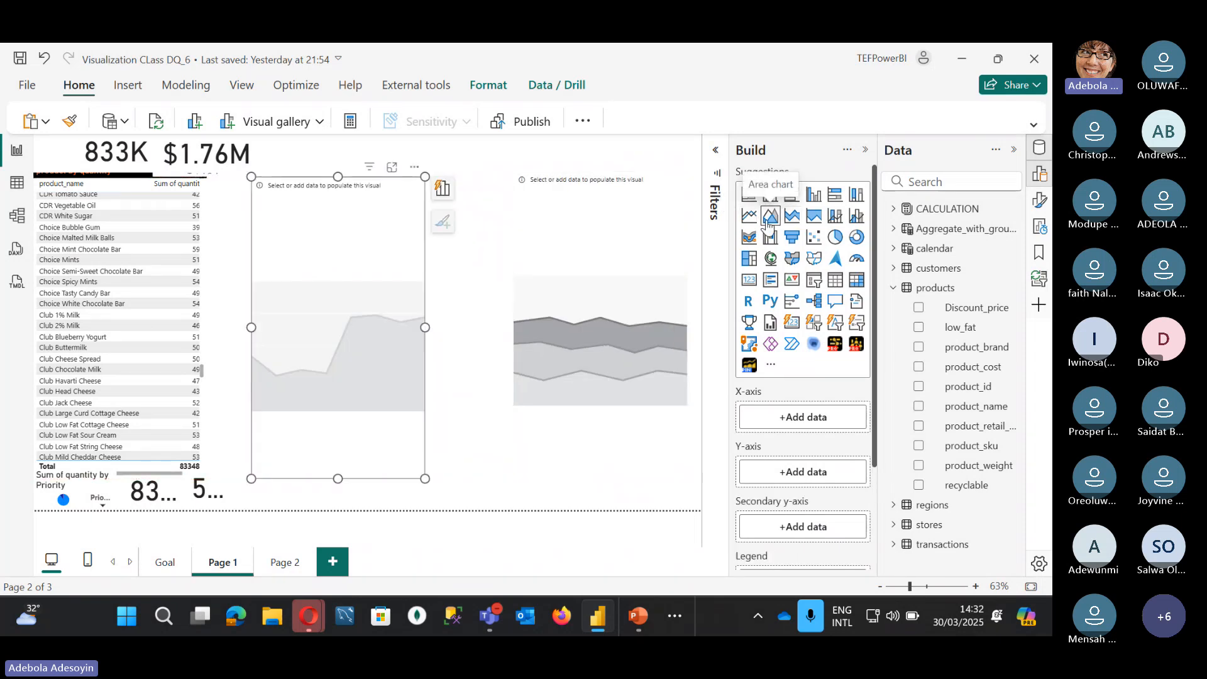
Step: Move the stacked area copy further left, paste a third copy, and reselect the area chart
click(599, 232)
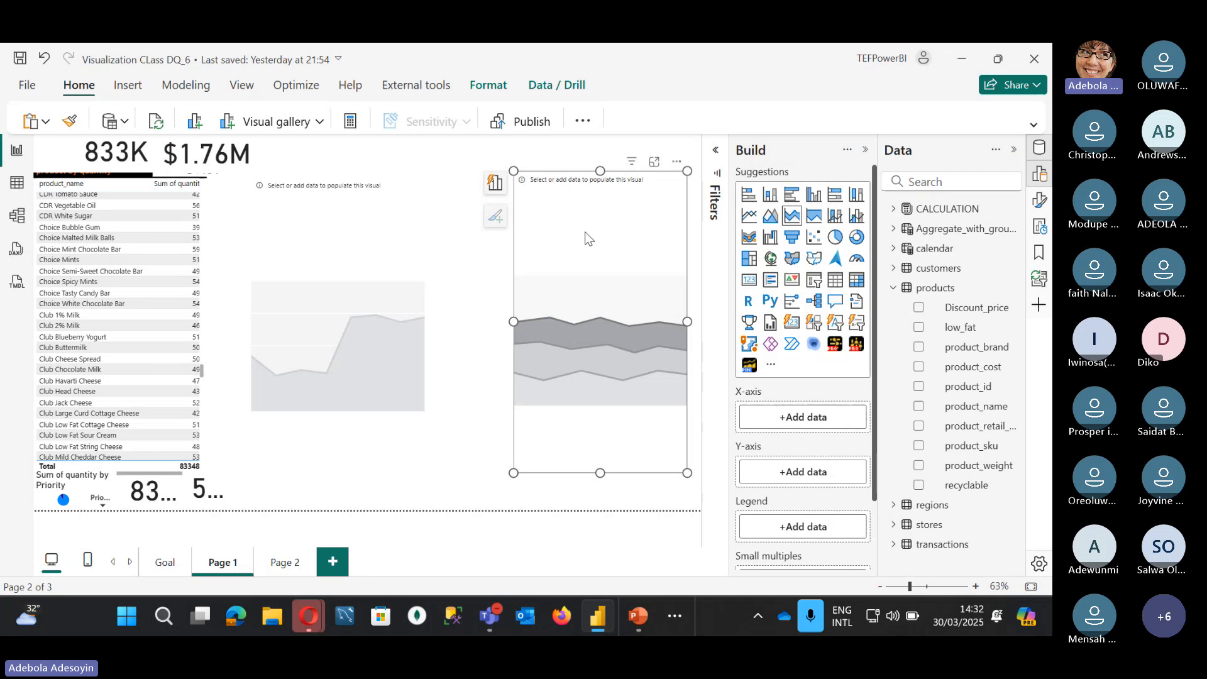
drag(585, 232, 386, 213)
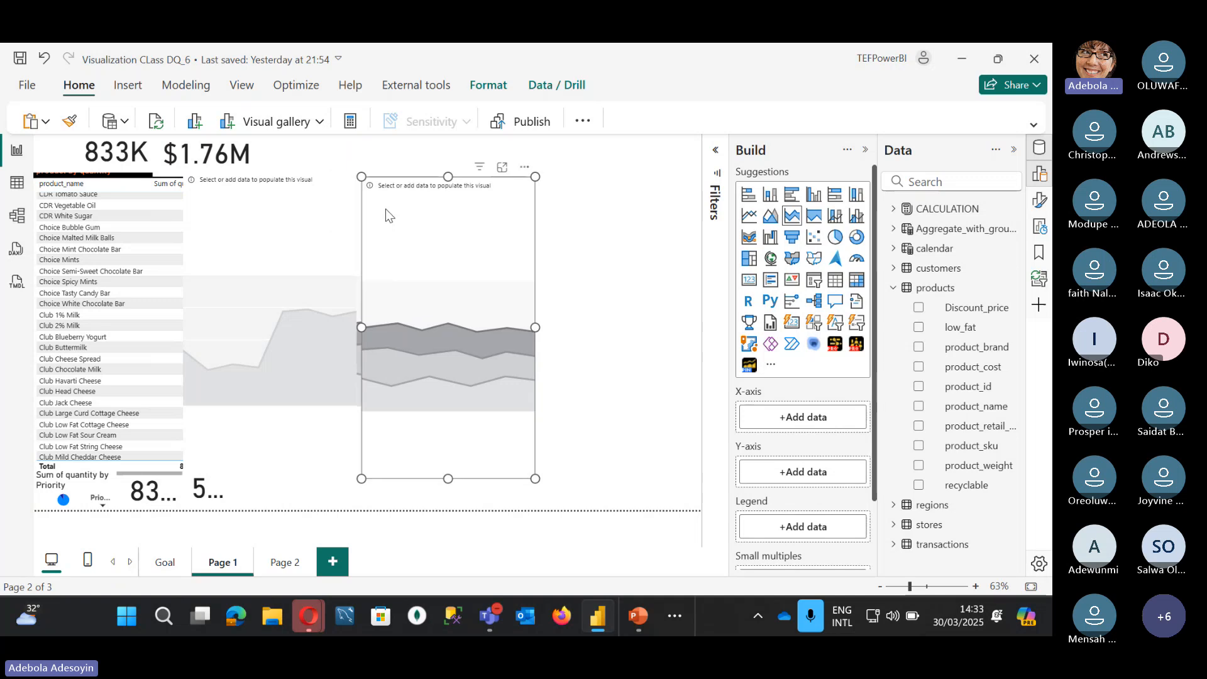
key(ctrl+v)
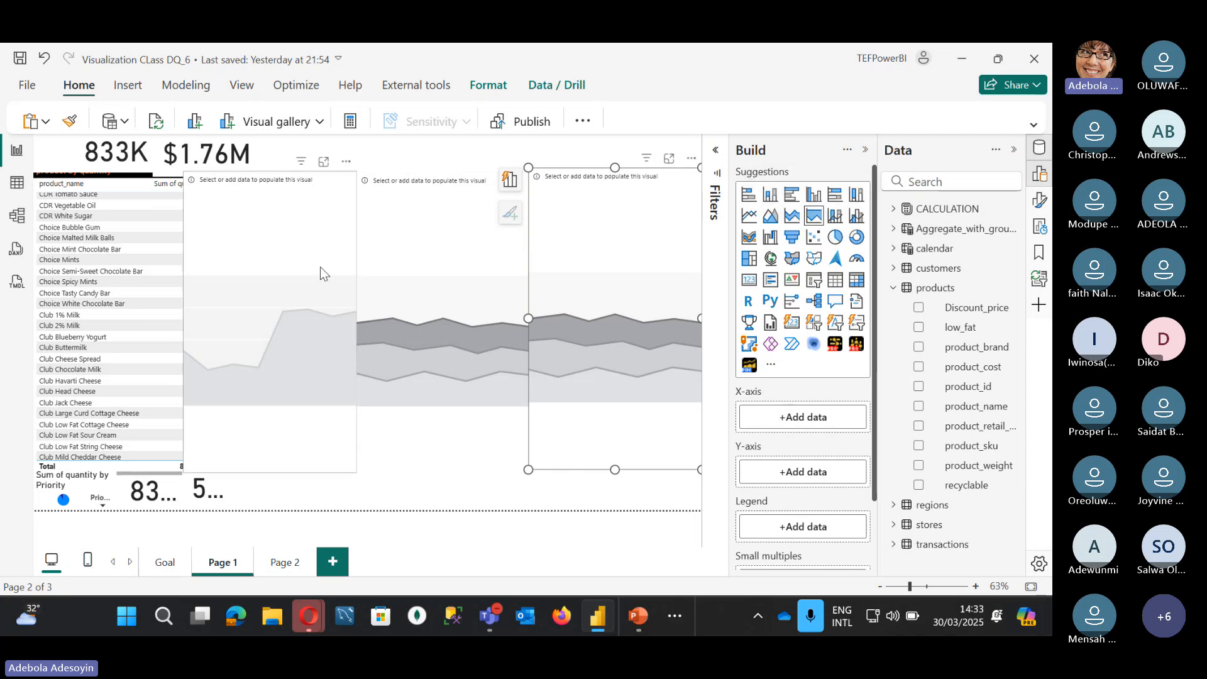
click(308, 214)
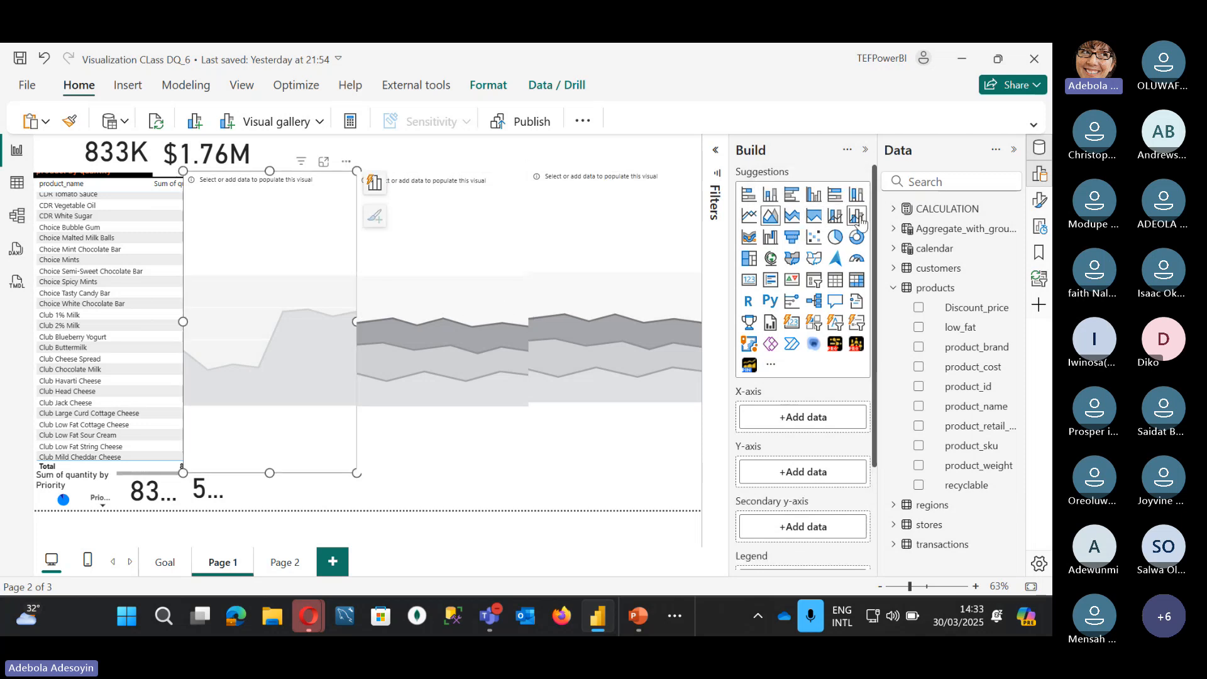
click(1039, 200)
Step: Add calendar month_name to the area chart's X-axis and expand the CALCULATION measures
click(593, 251)
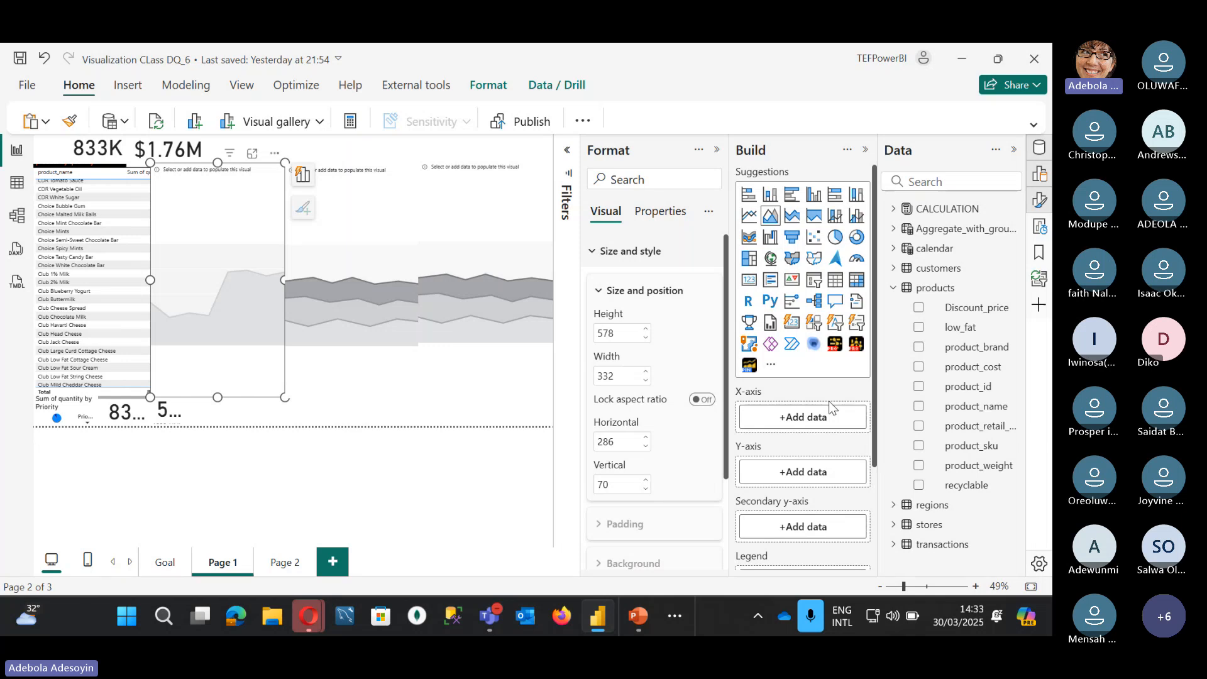
click(895, 249)
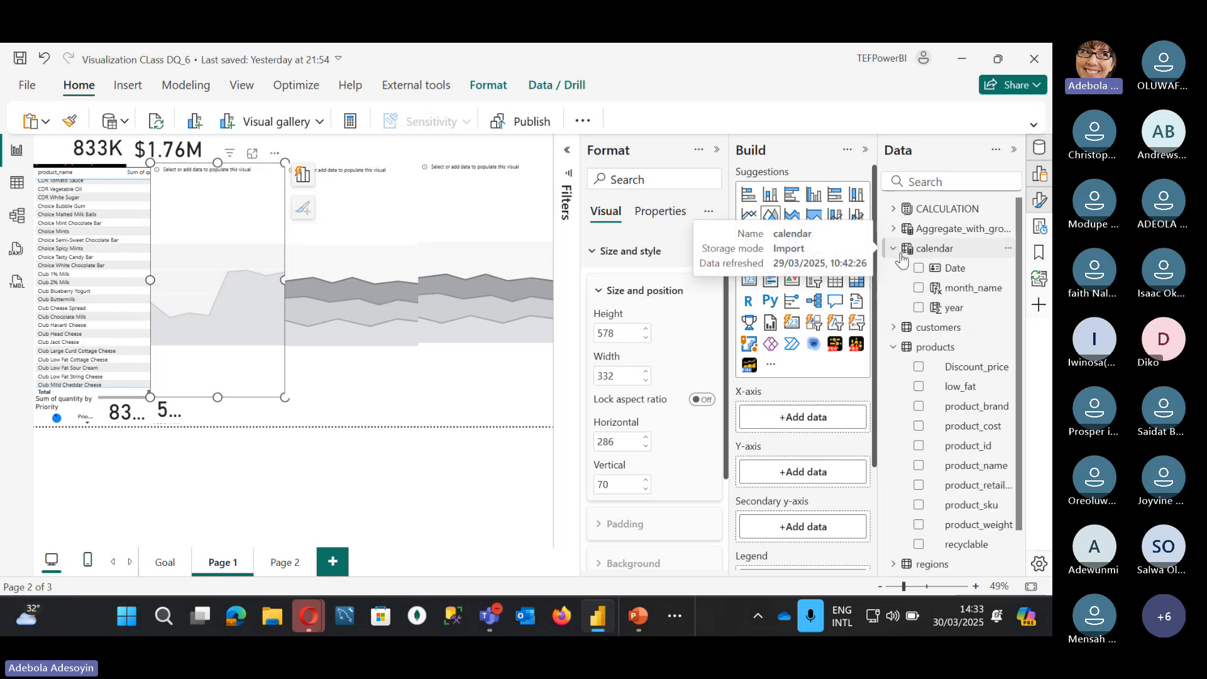
click(918, 288)
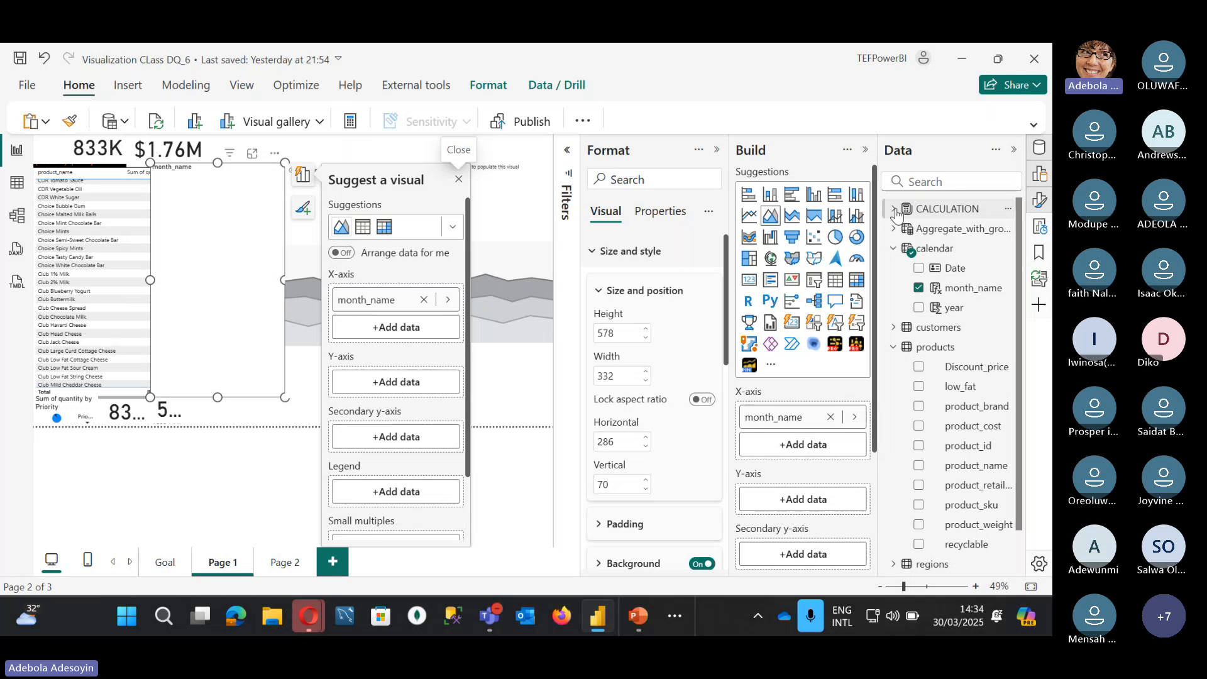
click(930, 209)
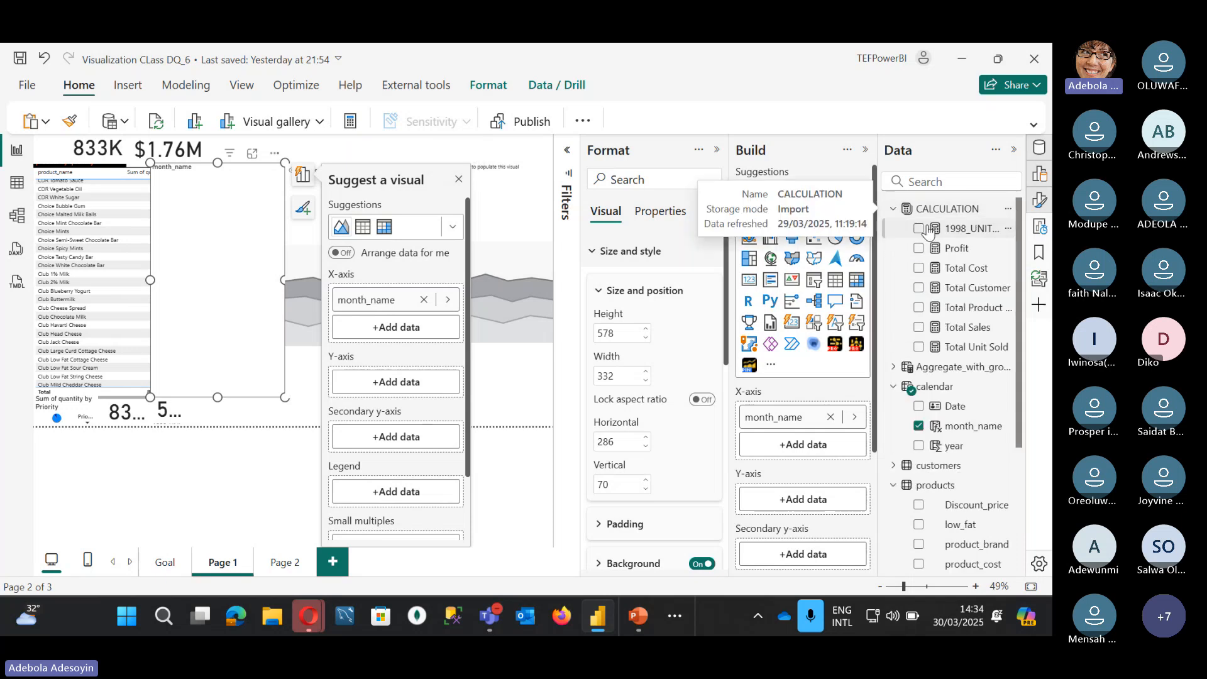
Step: Inspect the DAX of Profit, Total Sales, Total Unit Sold and Total Cost, ending on Profit
click(956, 249)
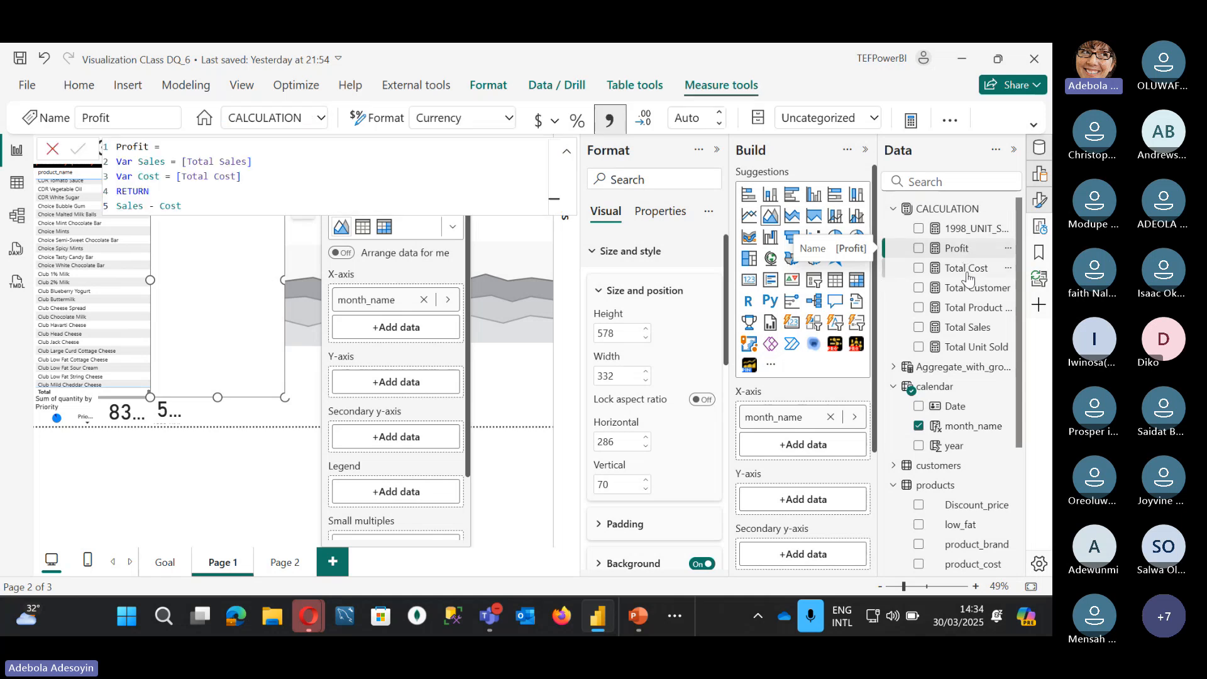
click(968, 327)
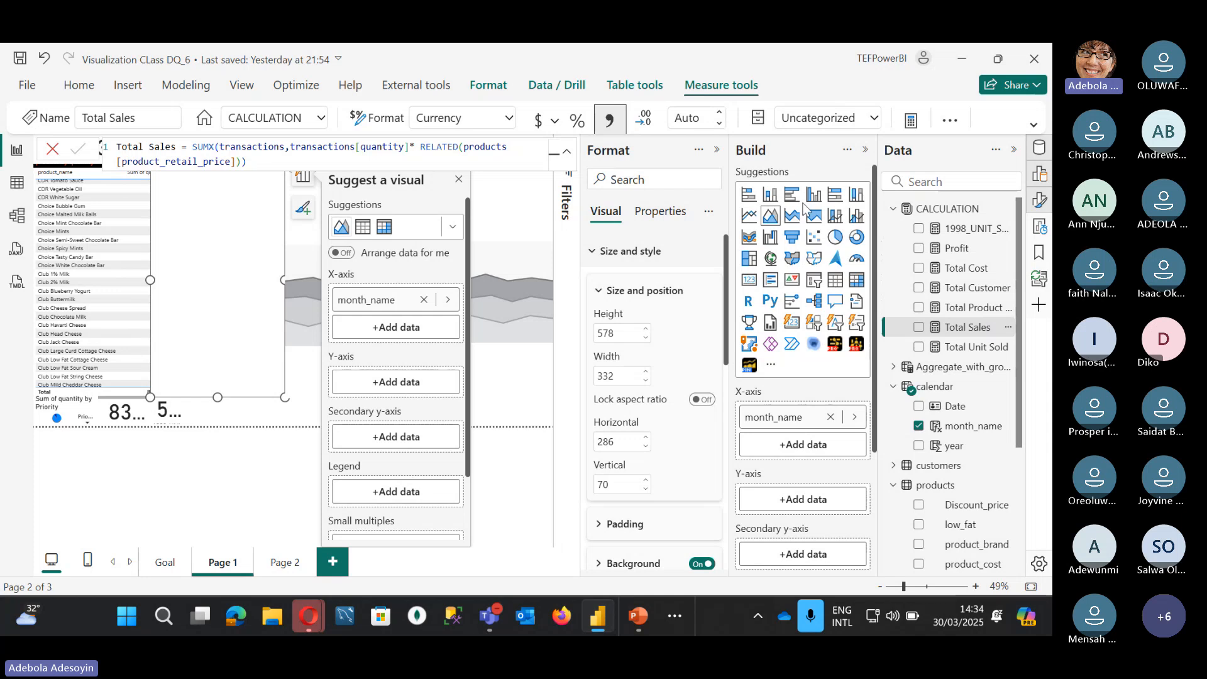
click(983, 354)
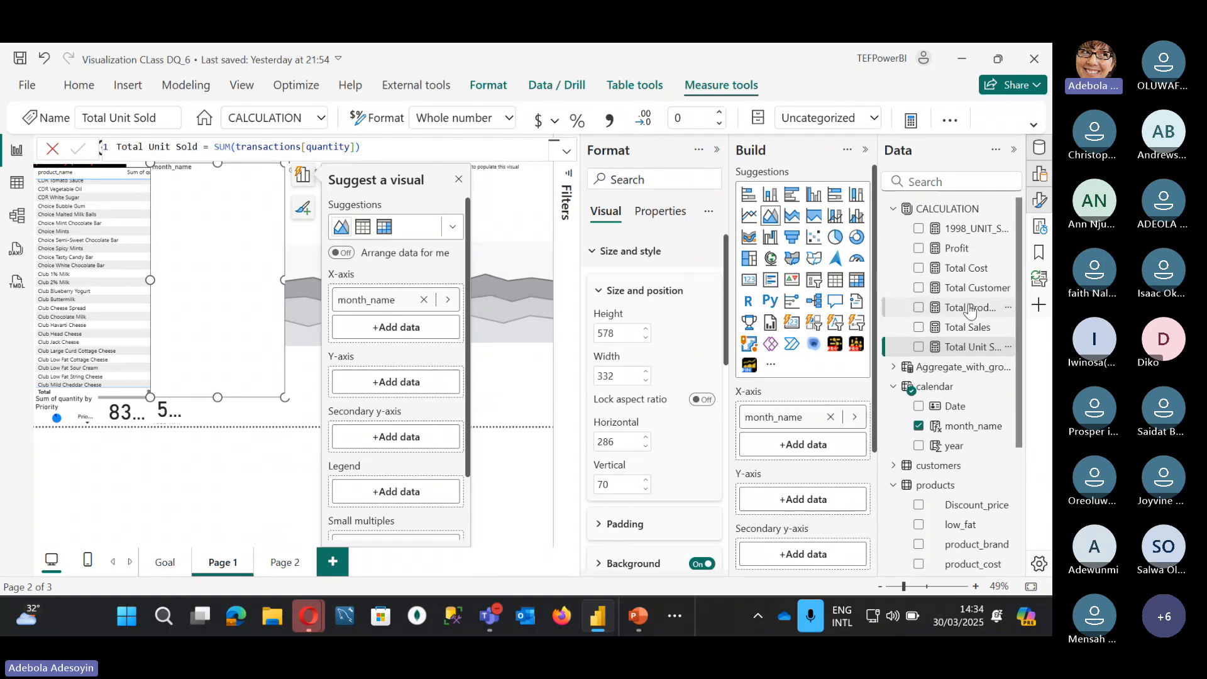
click(968, 270)
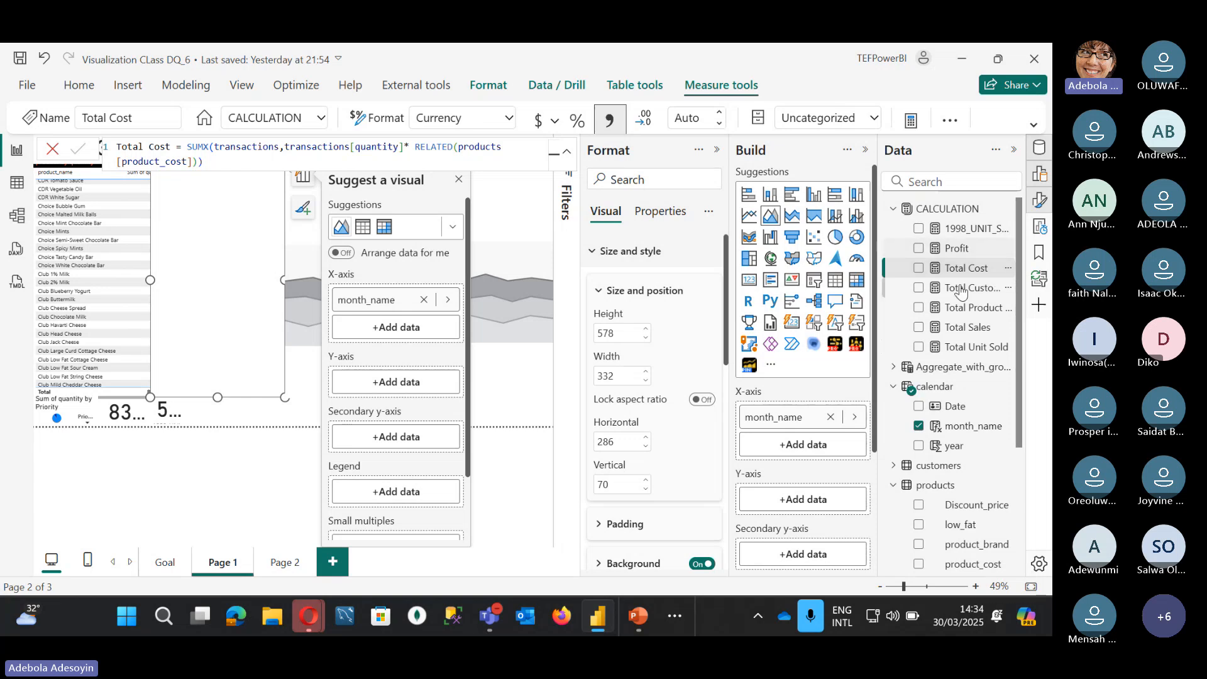
click(951, 255)
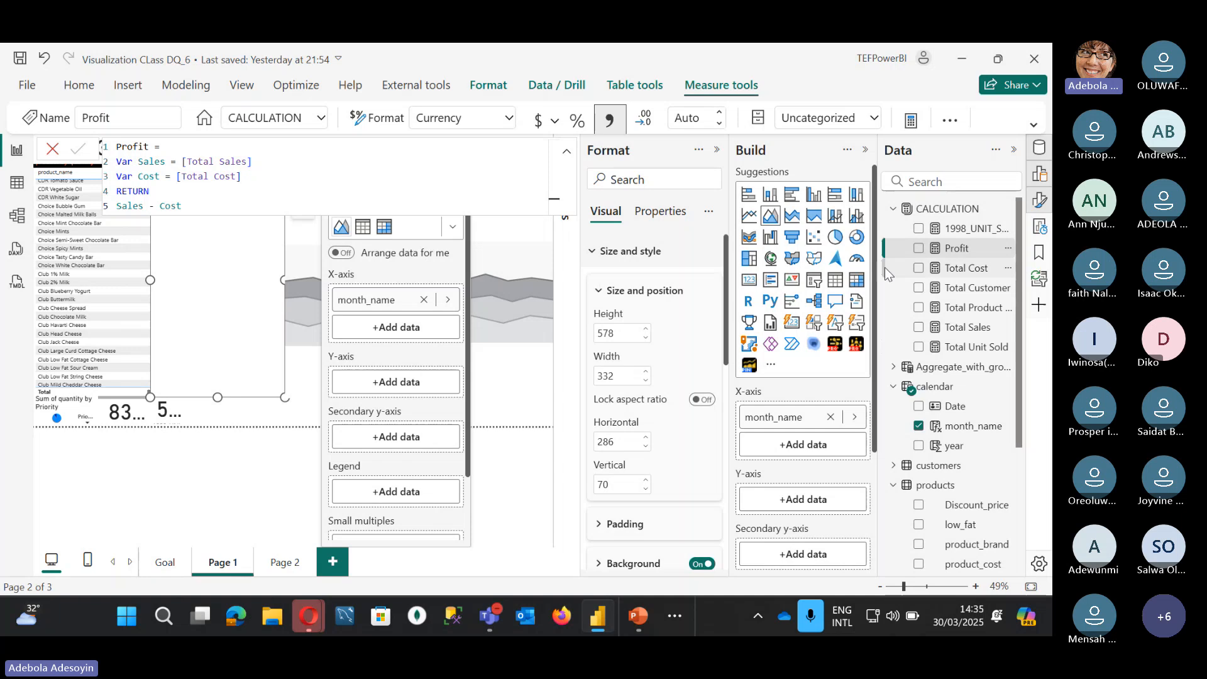
click(566, 152)
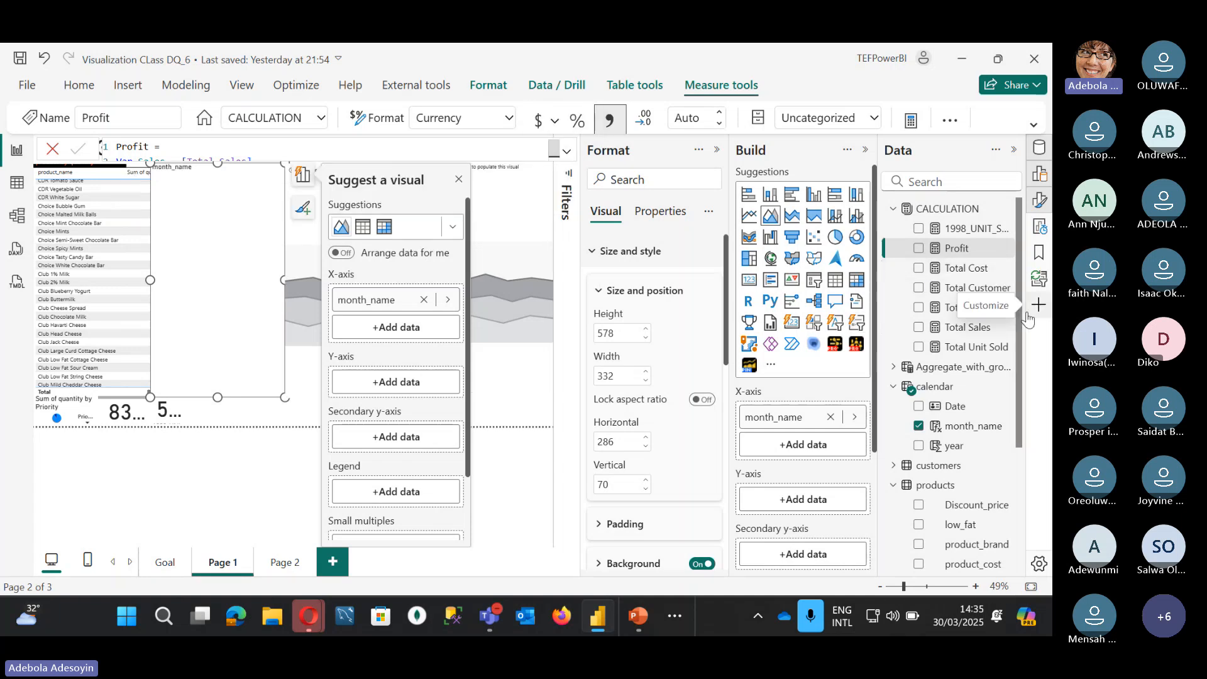
Step: Plot Profit on the area chart's Y-axis and delete the product quantity table
click(919, 249)
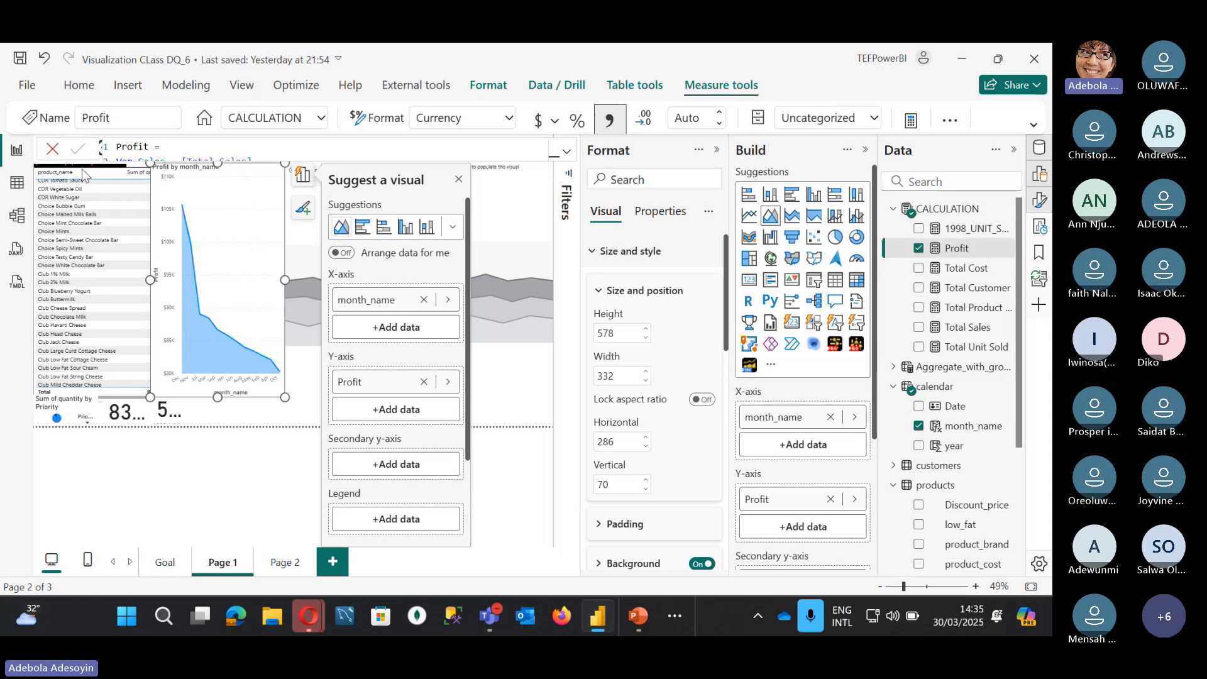
scroll(84, 174, up, 10)
click(56, 395)
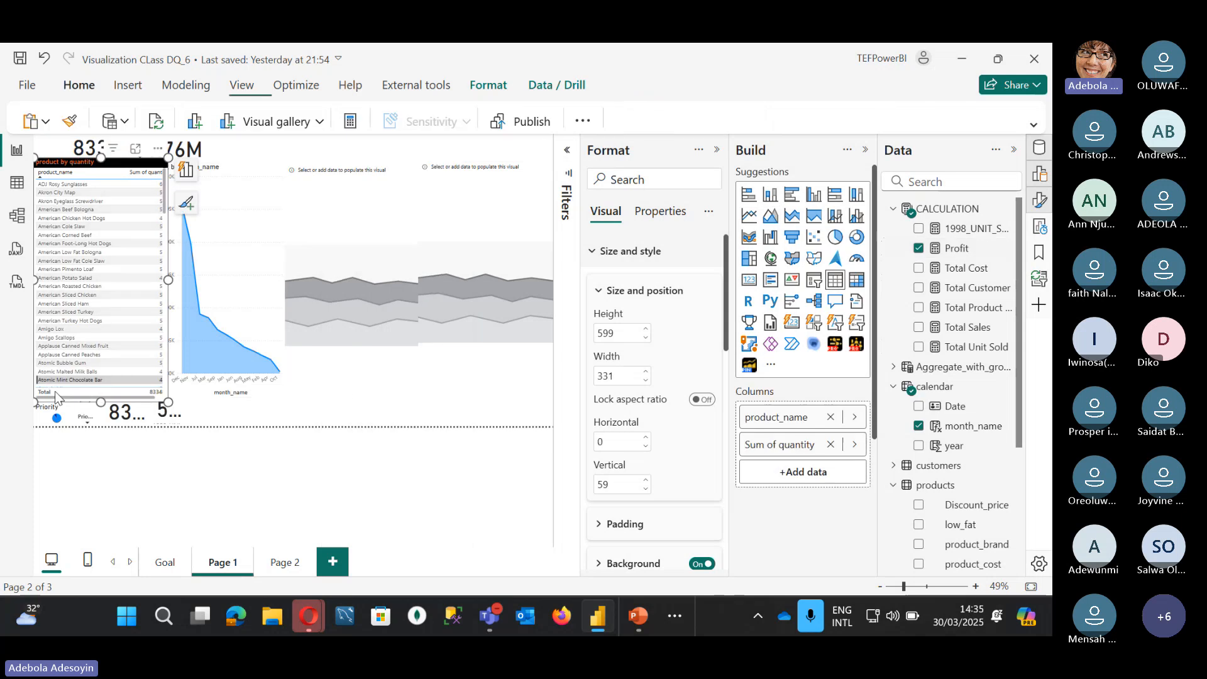
key(Delete)
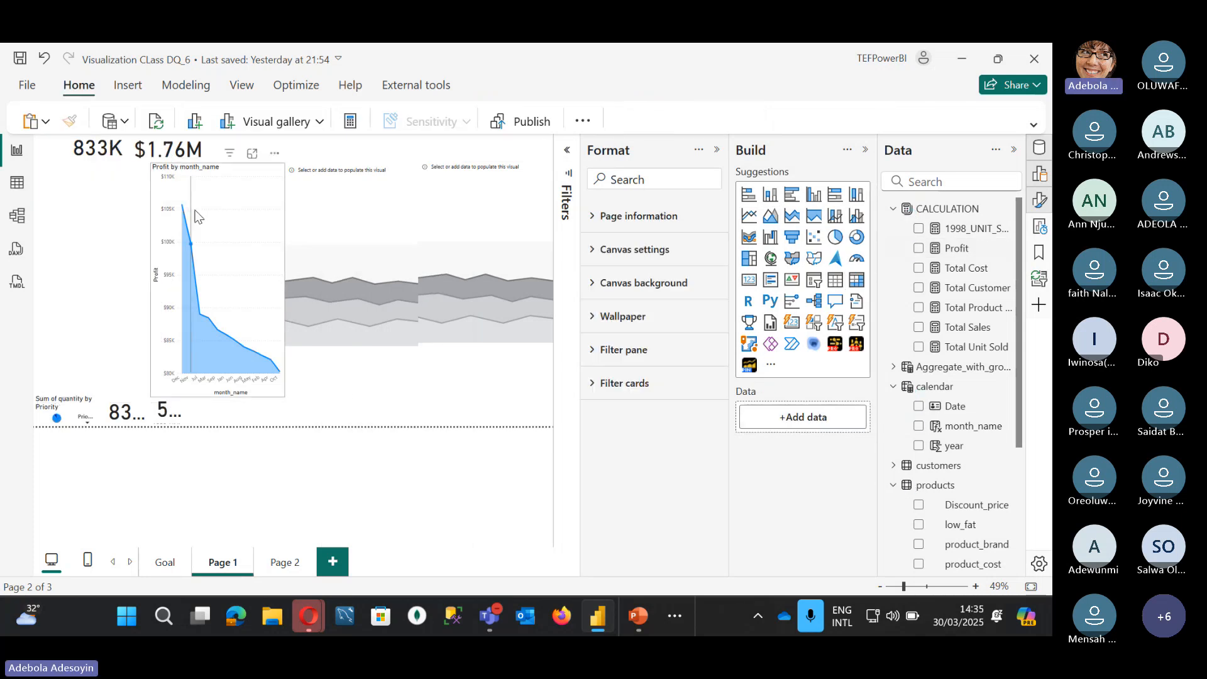
Step: Place the Profit chart top-left with the empty chart beside it, both wider and shorter
drag(192, 213, 81, 203)
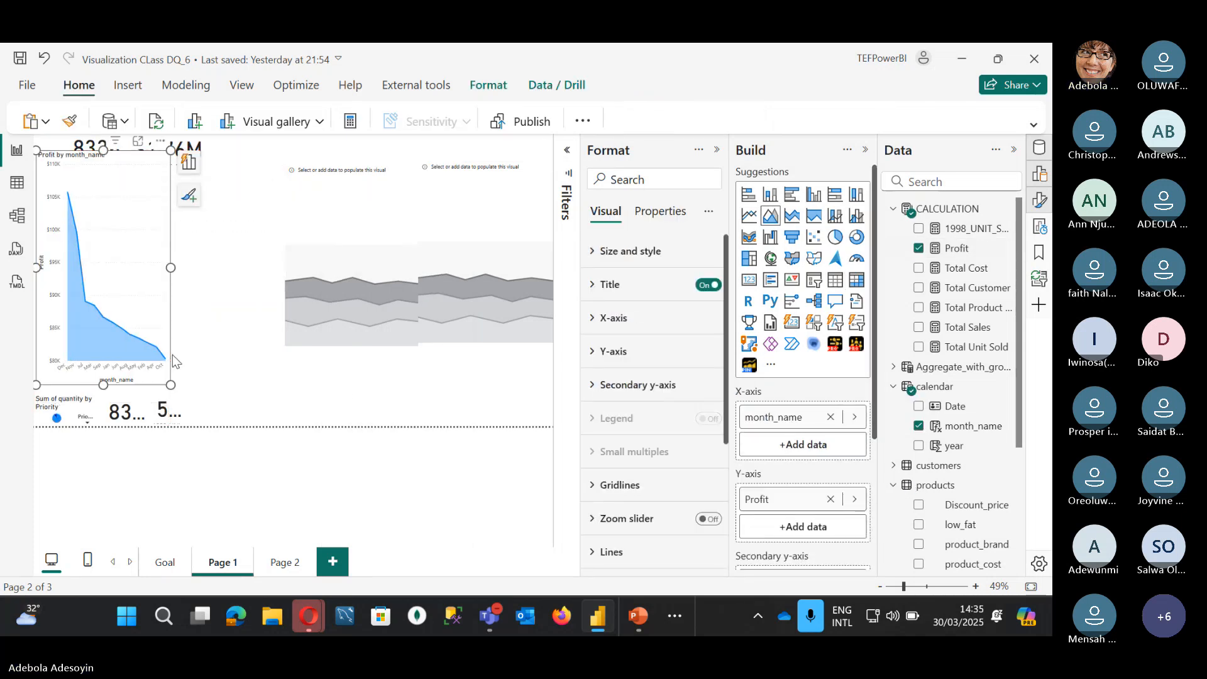
drag(170, 384, 226, 299)
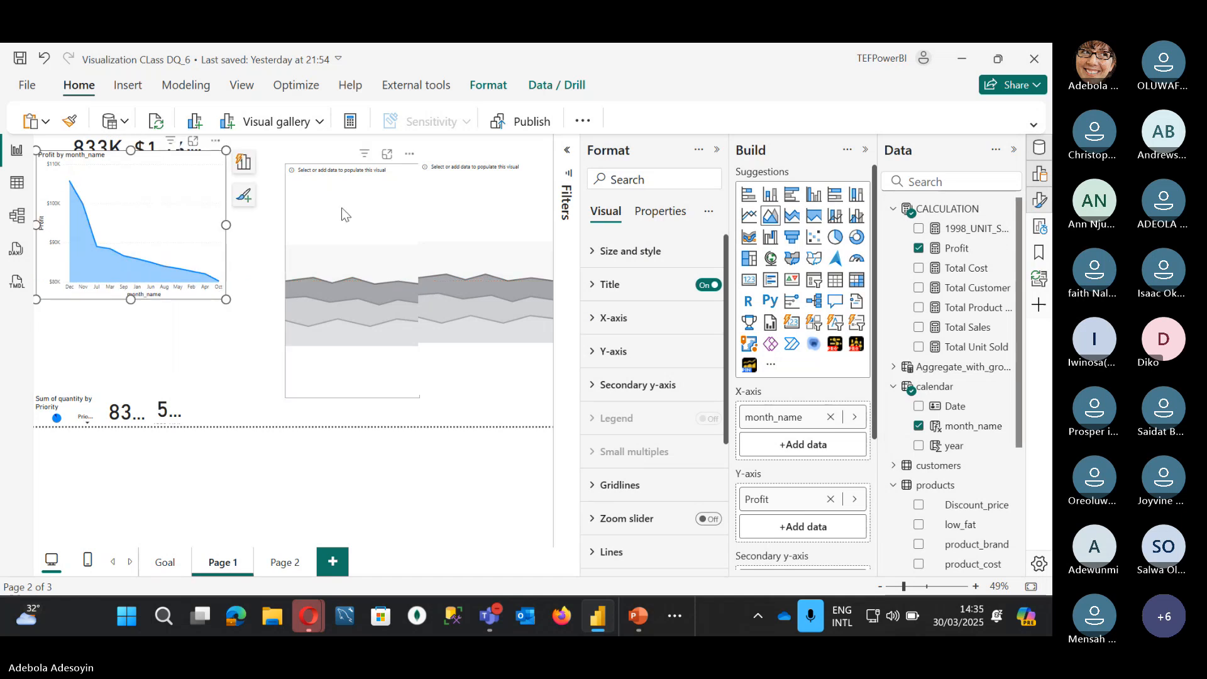
drag(341, 208, 282, 193)
drag(360, 383, 382, 313)
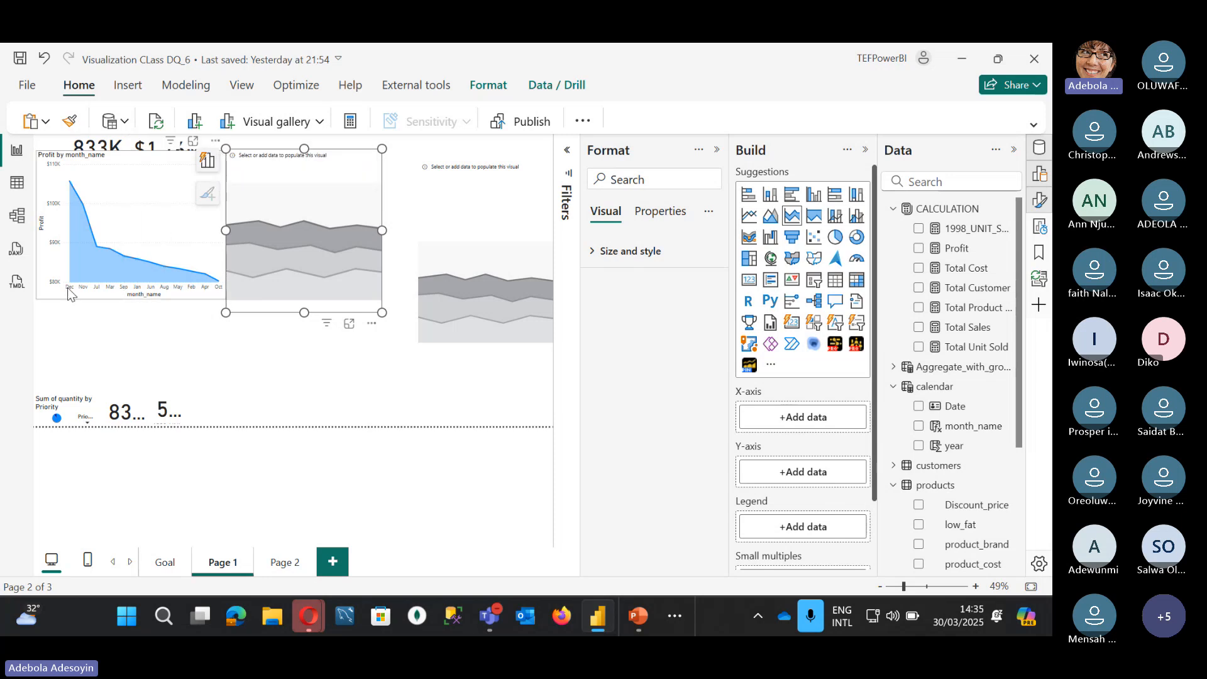
click(19, 182)
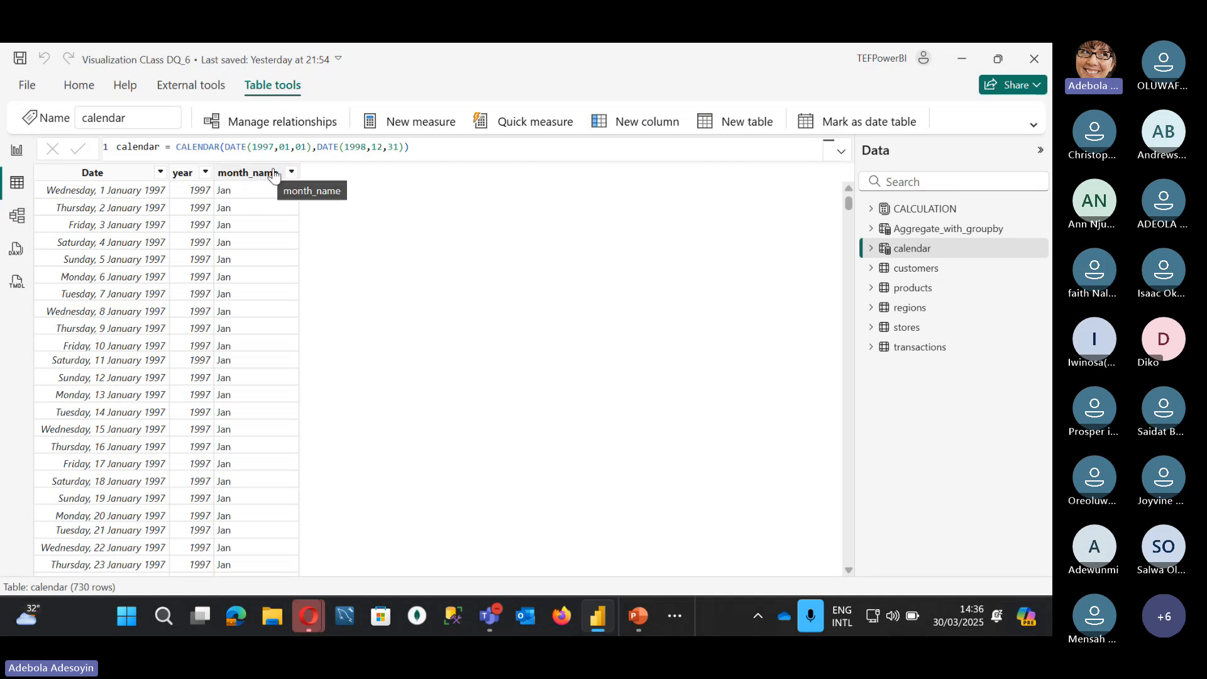
Step: Create the calculated column Month_Num = MONTH('calendar'[Date]) in the calendar table
click(642, 127)
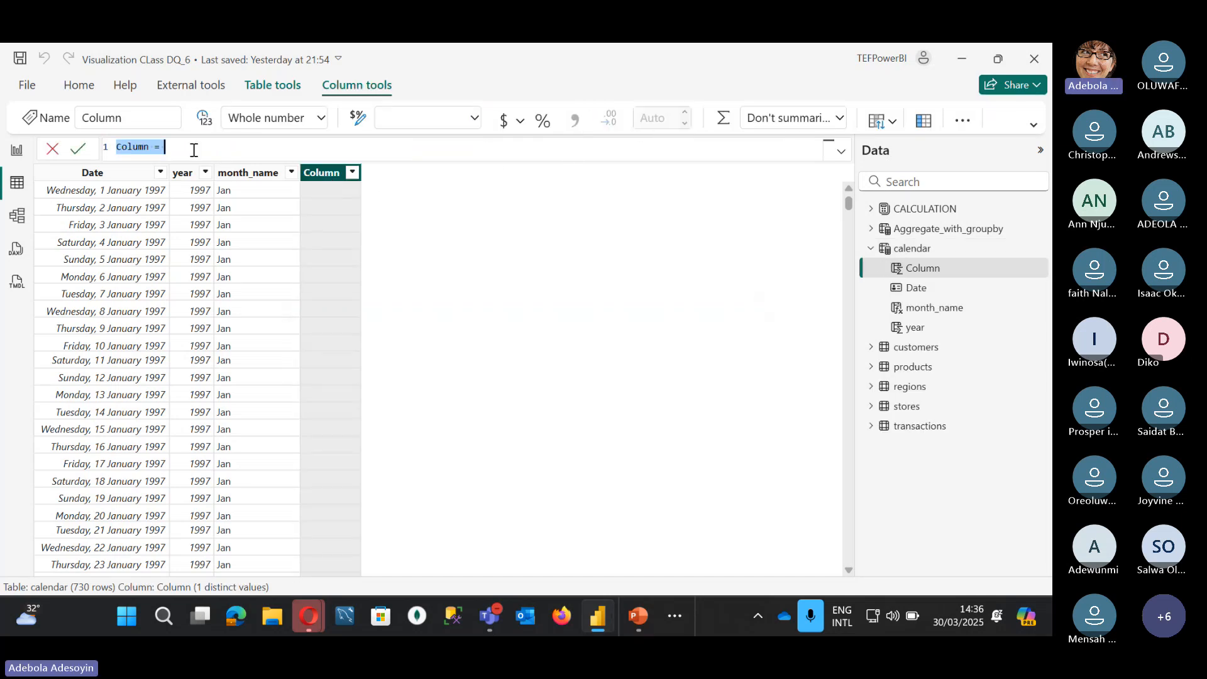
text(Month)
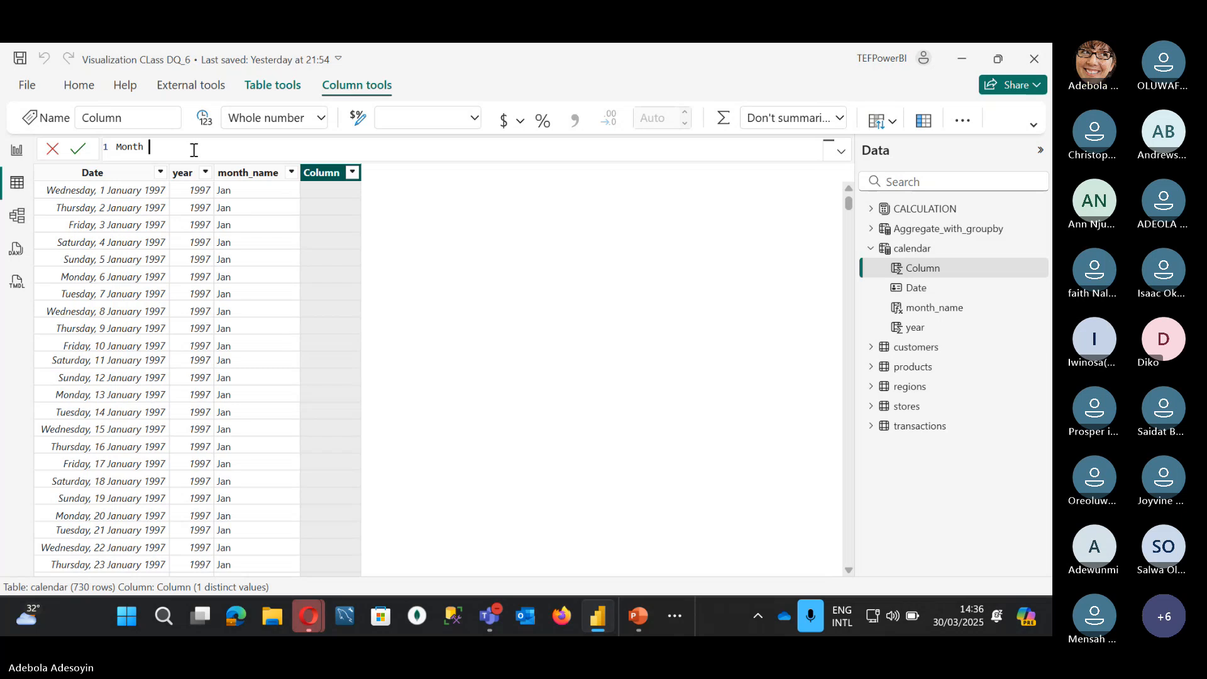
text(_Num)
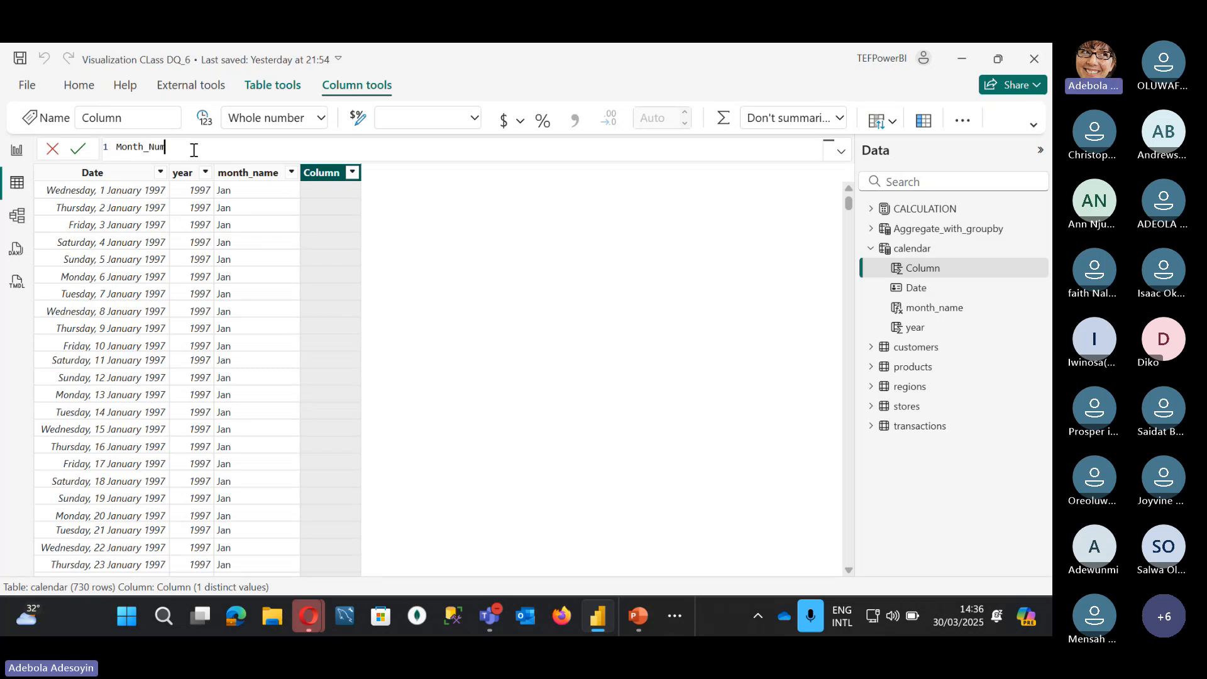
text( = month)
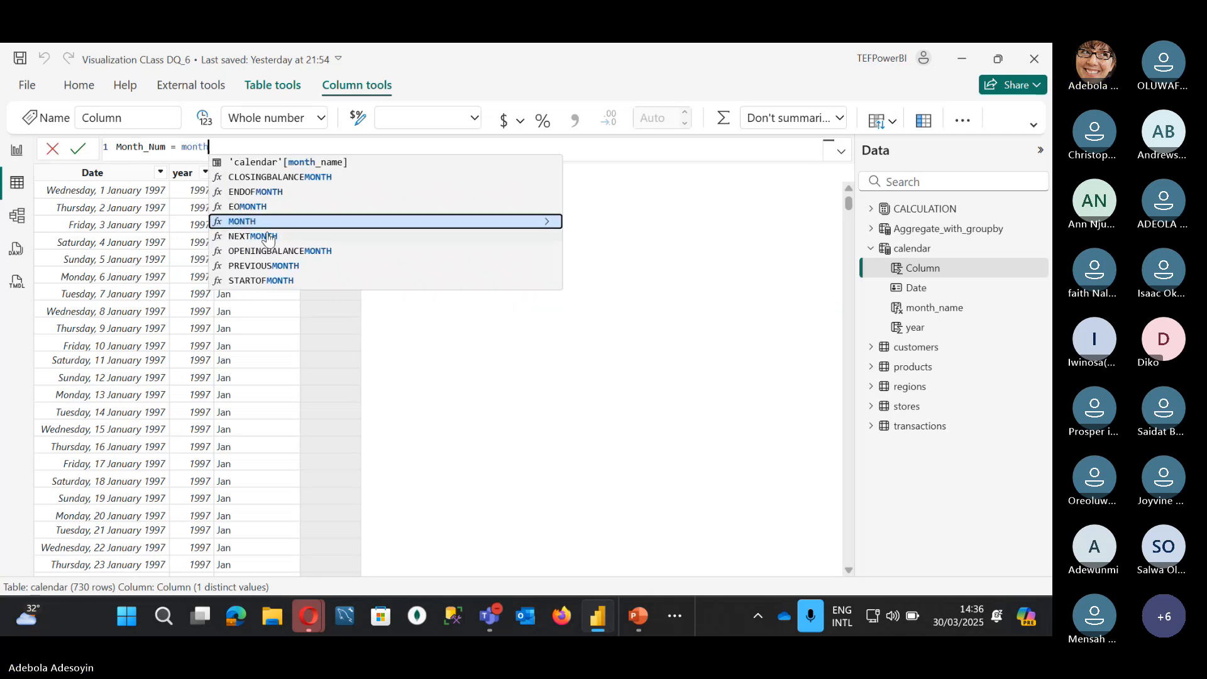
click(270, 222)
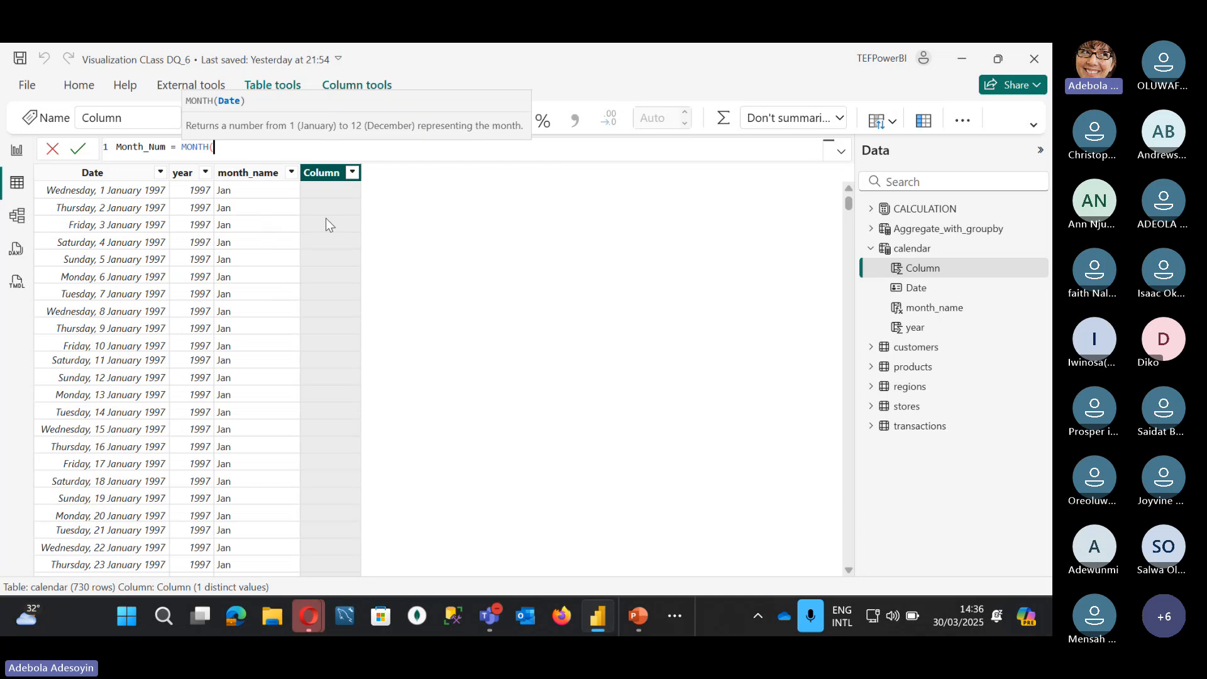
text(date)
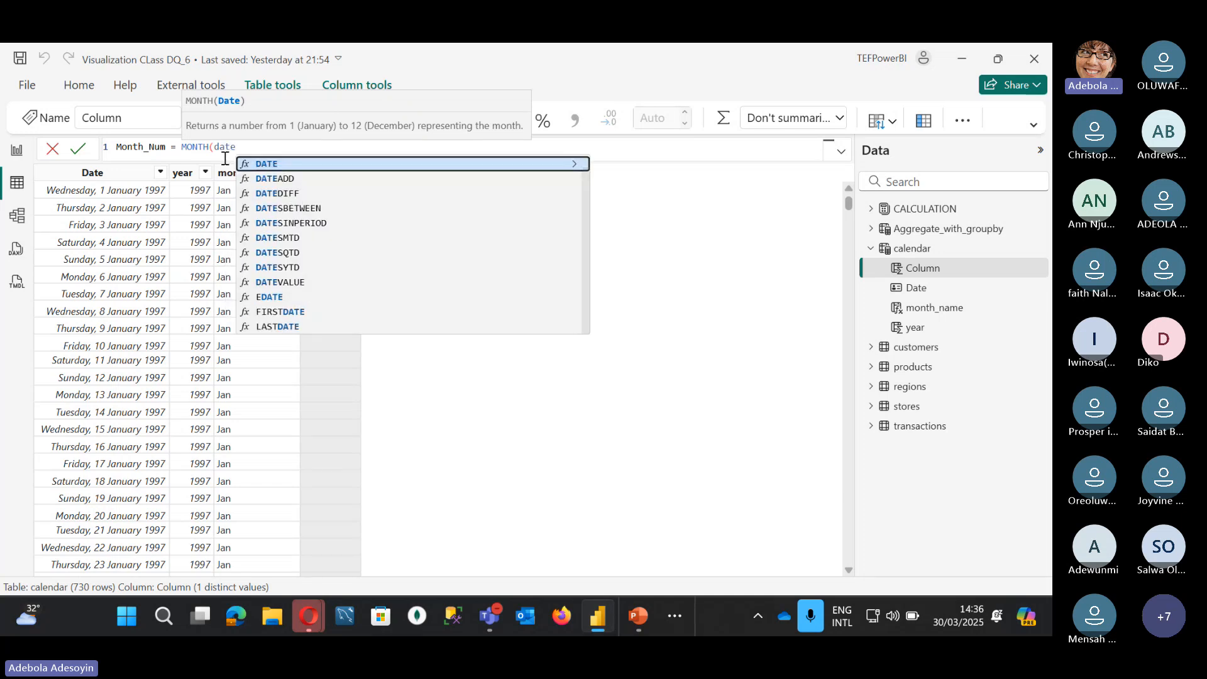
key(BackSpace)
key(BackSpace)
key(BackSpace)
key(BackSpace)
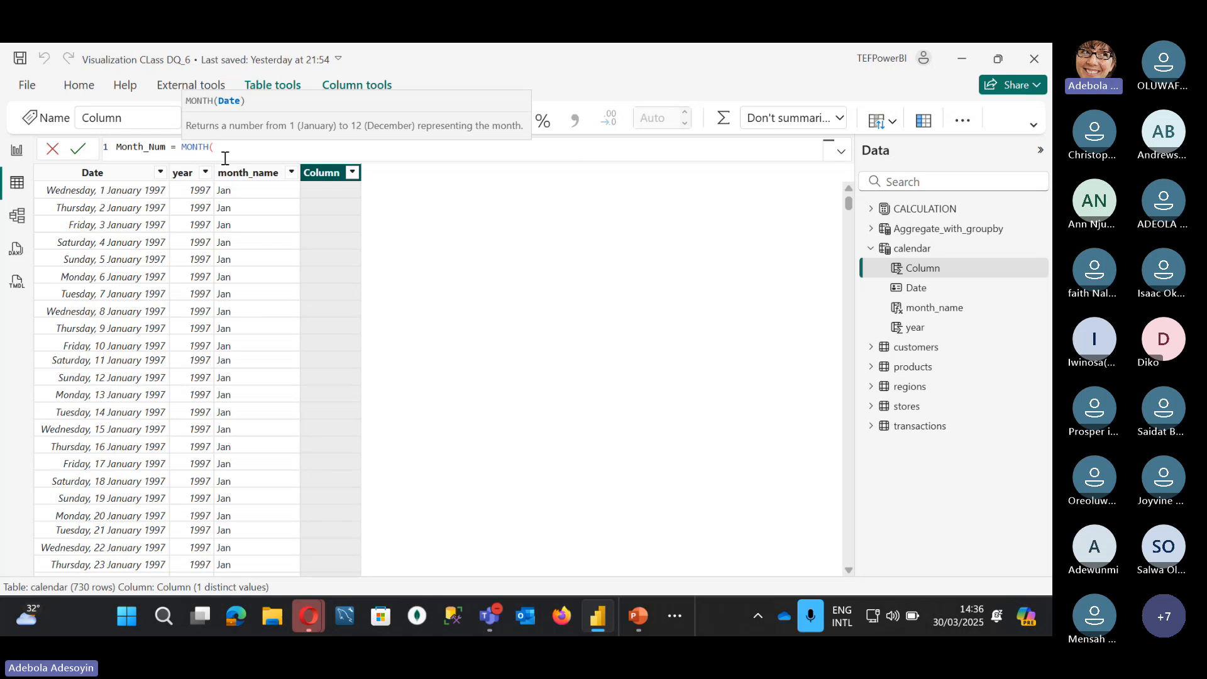
text(cale)
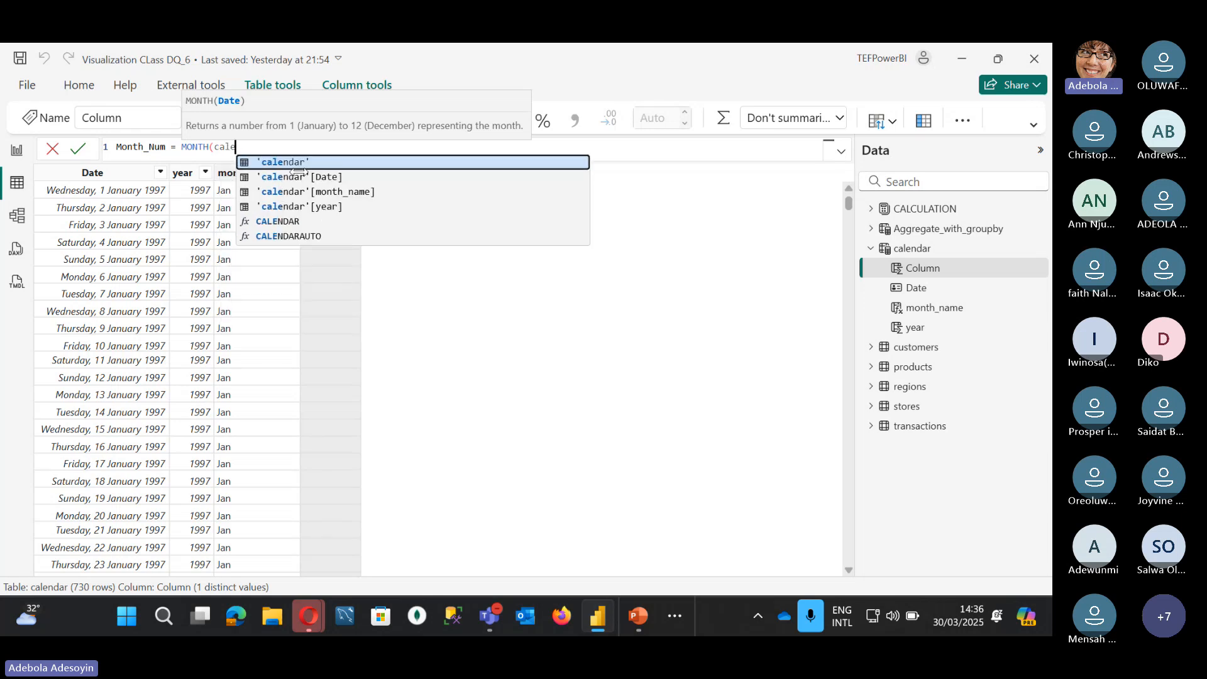
click(274, 179)
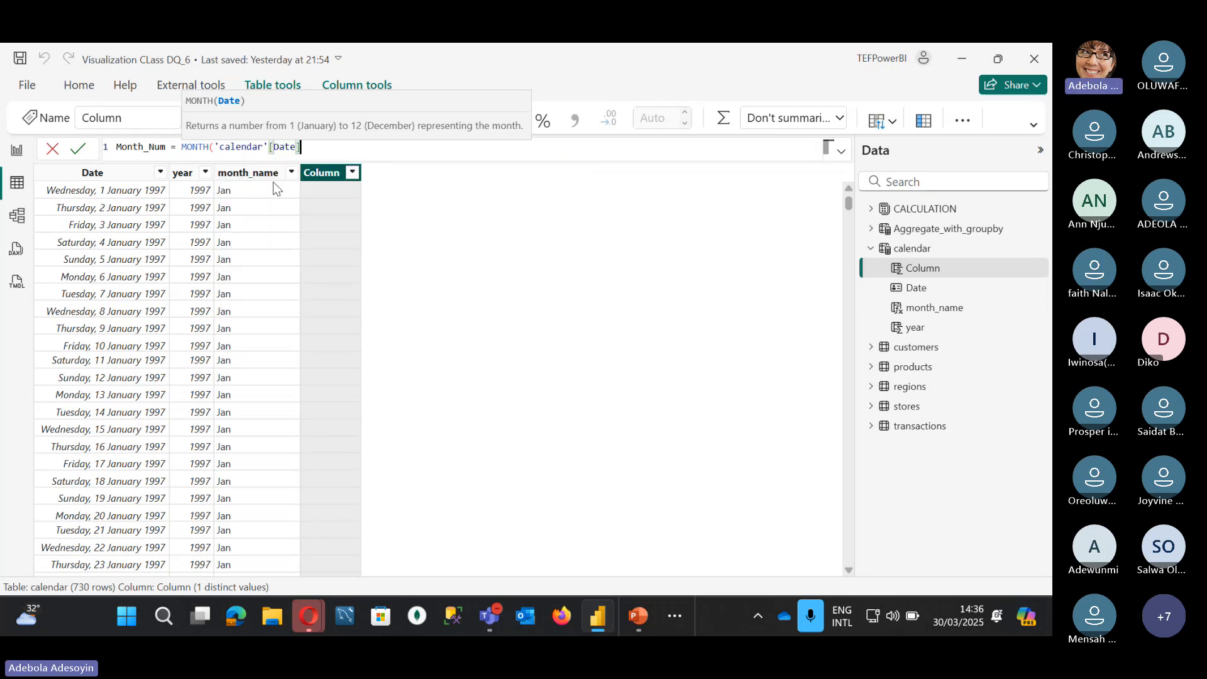
text())
key(Return)
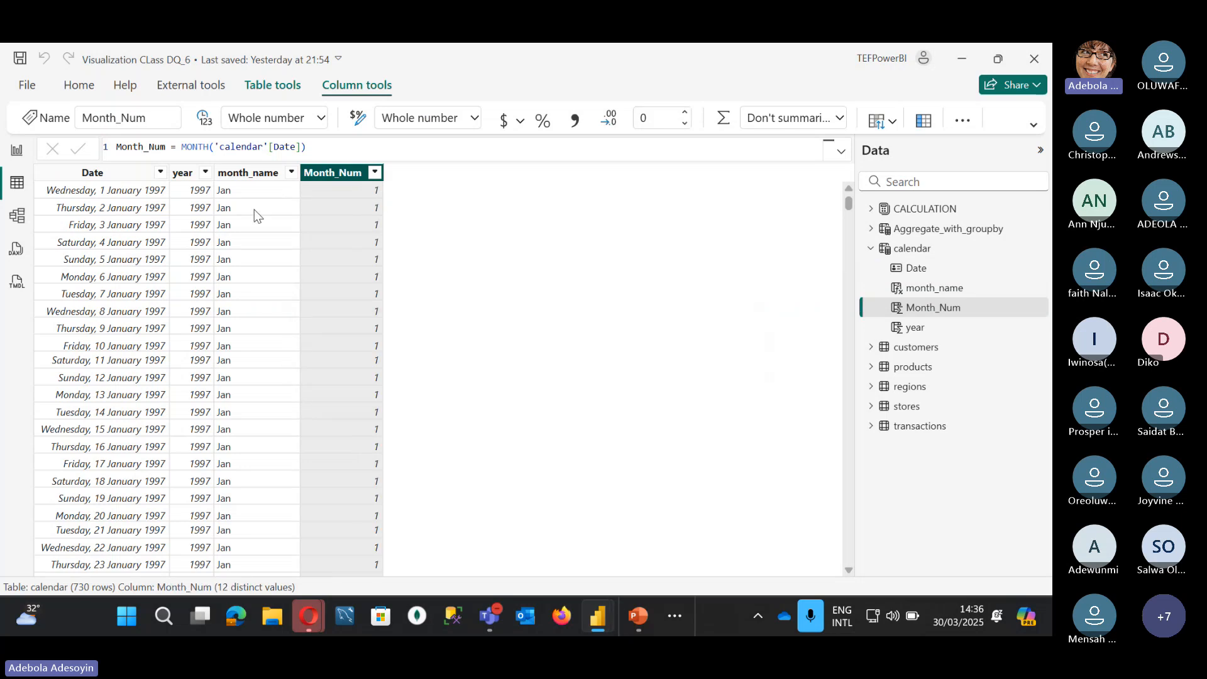
click(266, 178)
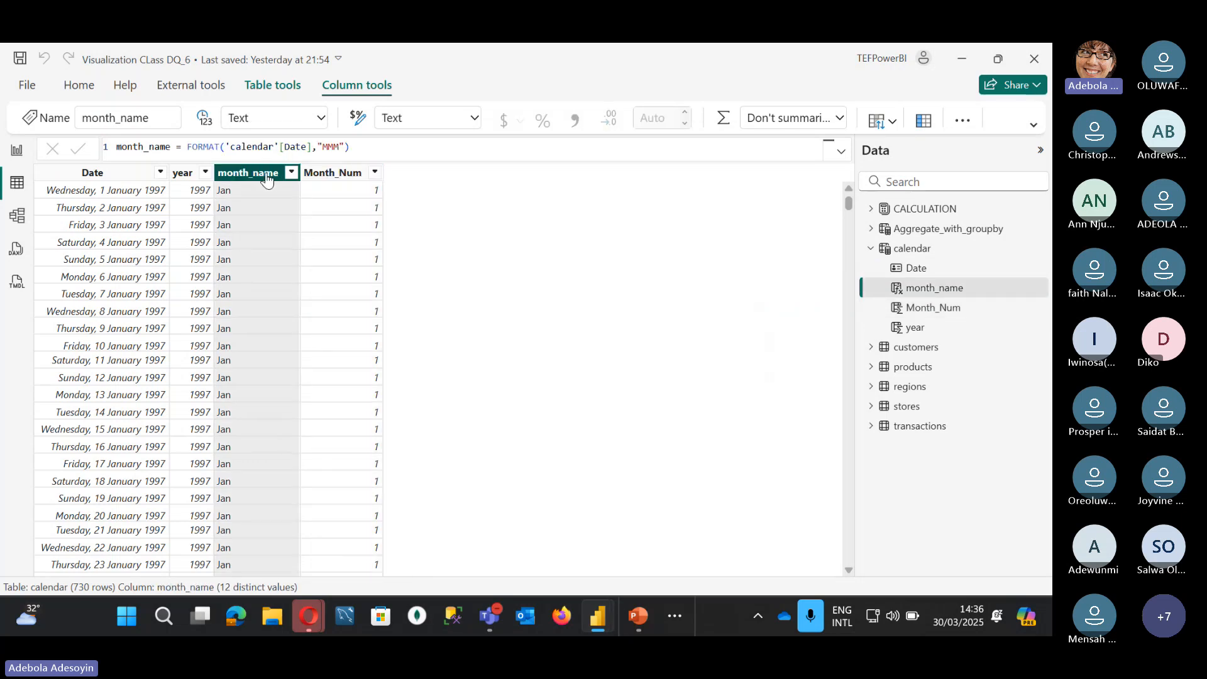
Step: Sort the month_name column by Month_Num and go back to Report view
click(884, 126)
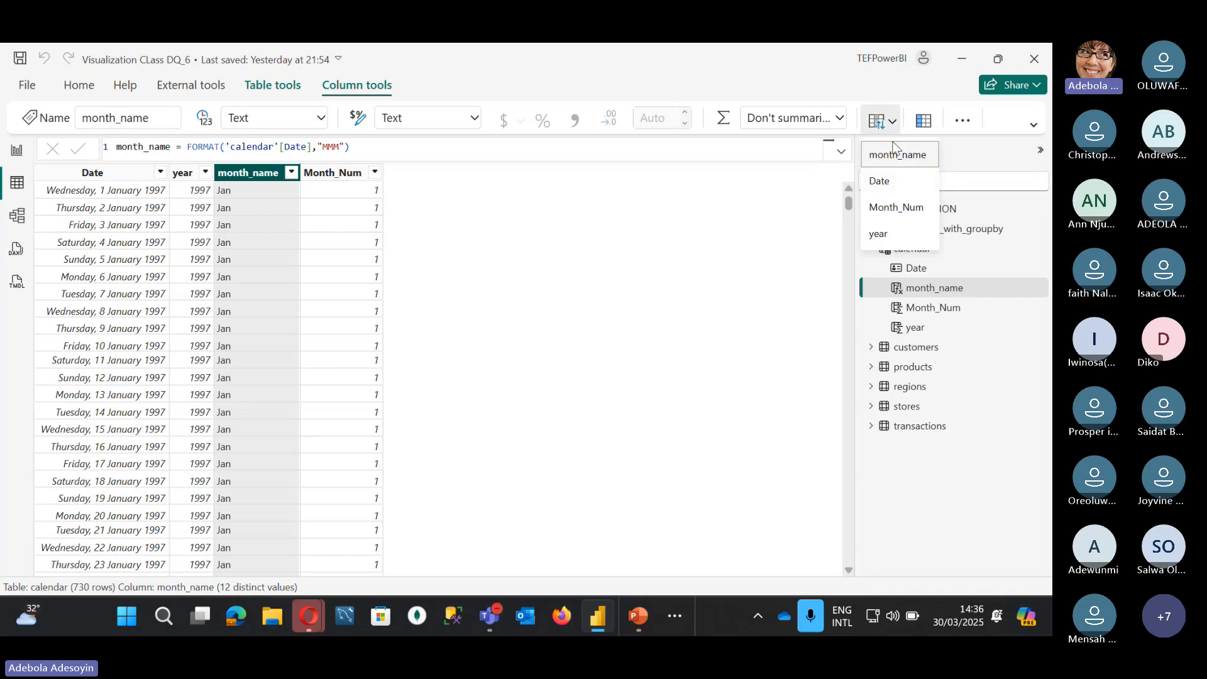
click(894, 146)
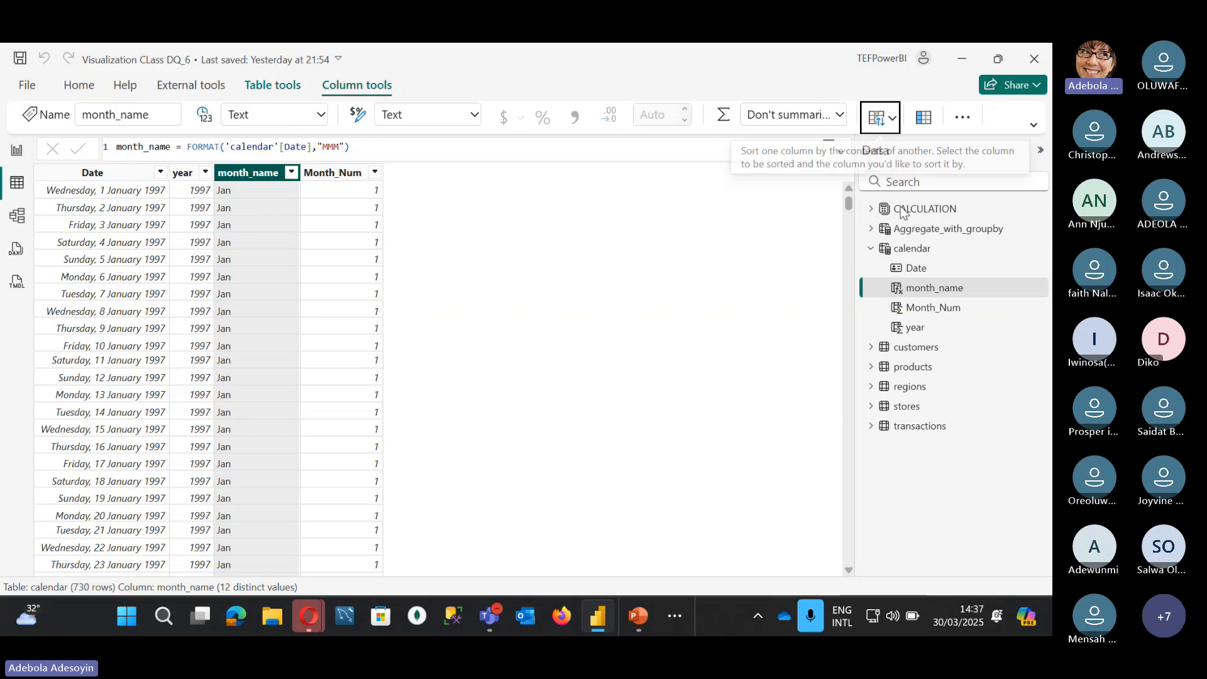
click(23, 155)
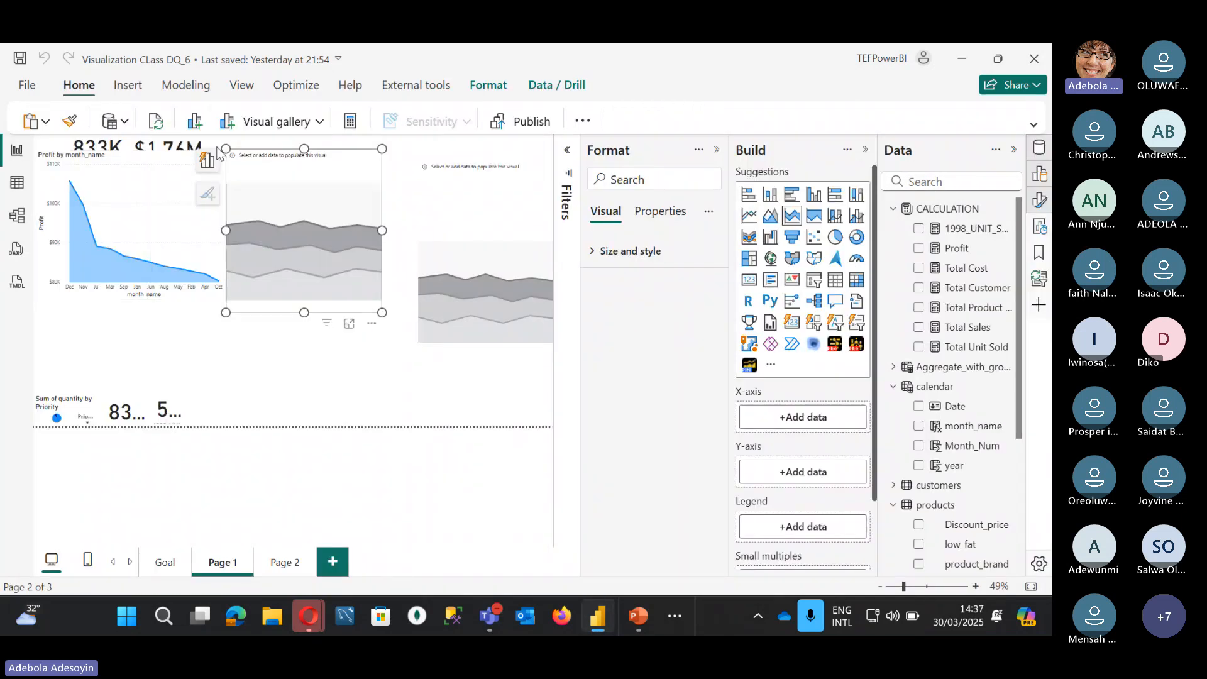
Step: Sort the Profit chart's axis by month_name in ascending order, Jan to Dec
click(167, 170)
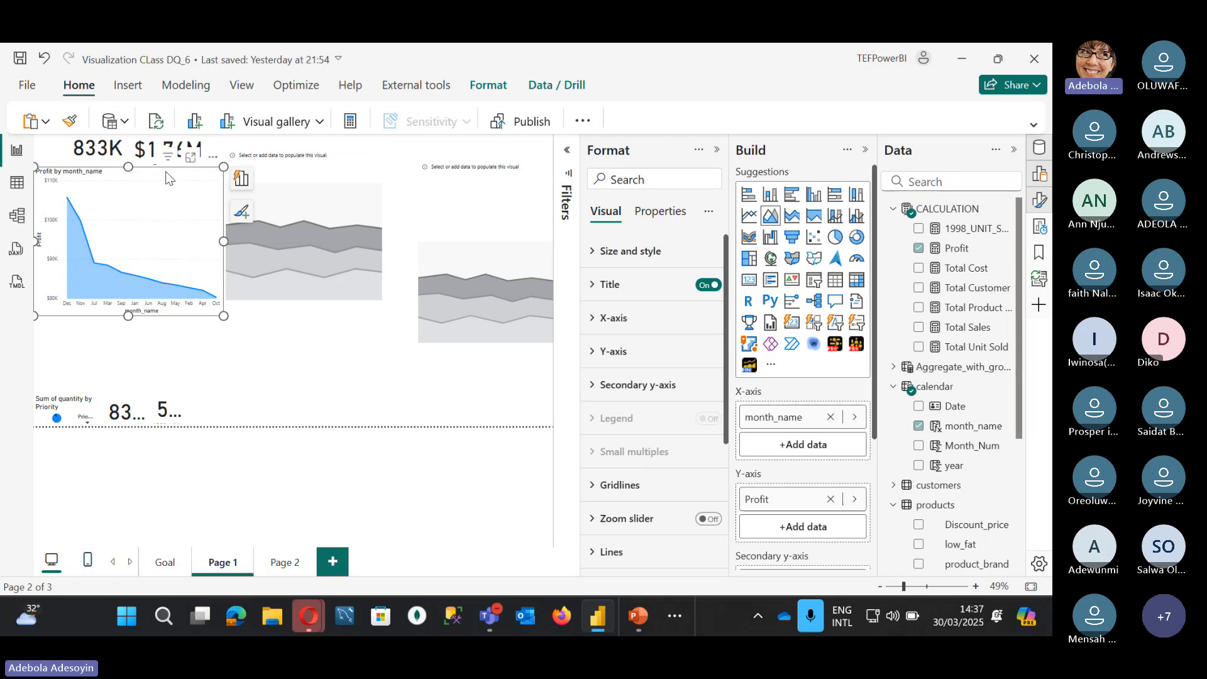
click(213, 159)
mouse_move(323, 258)
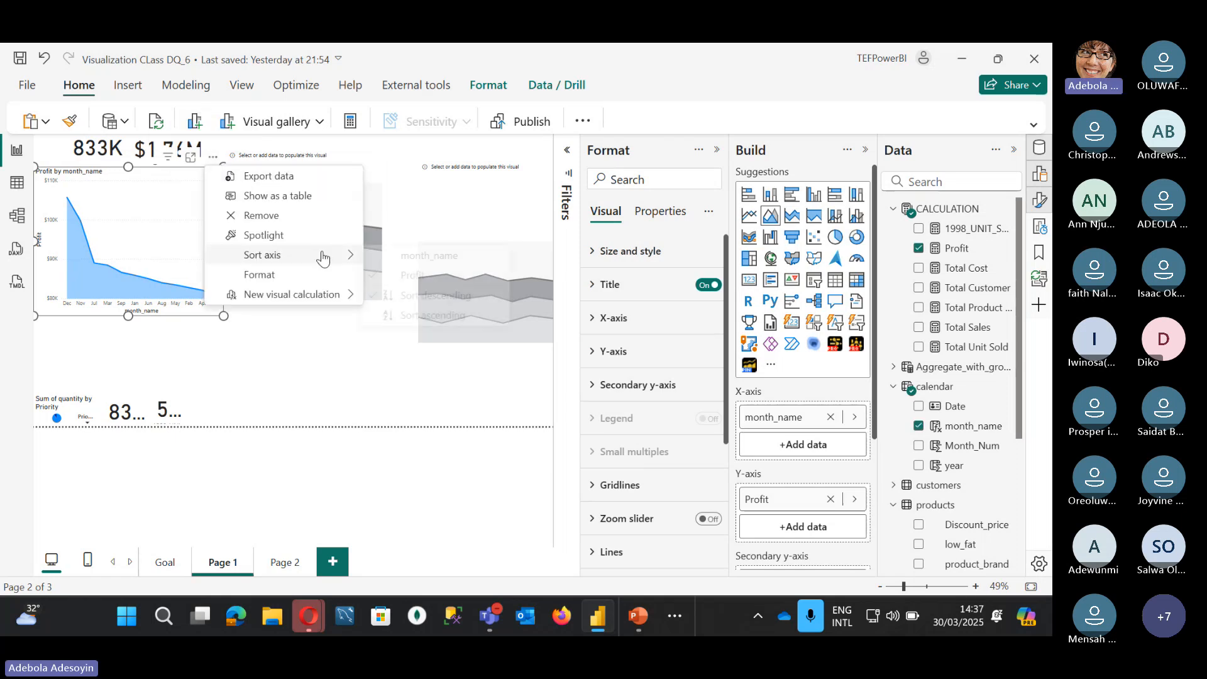
click(419, 258)
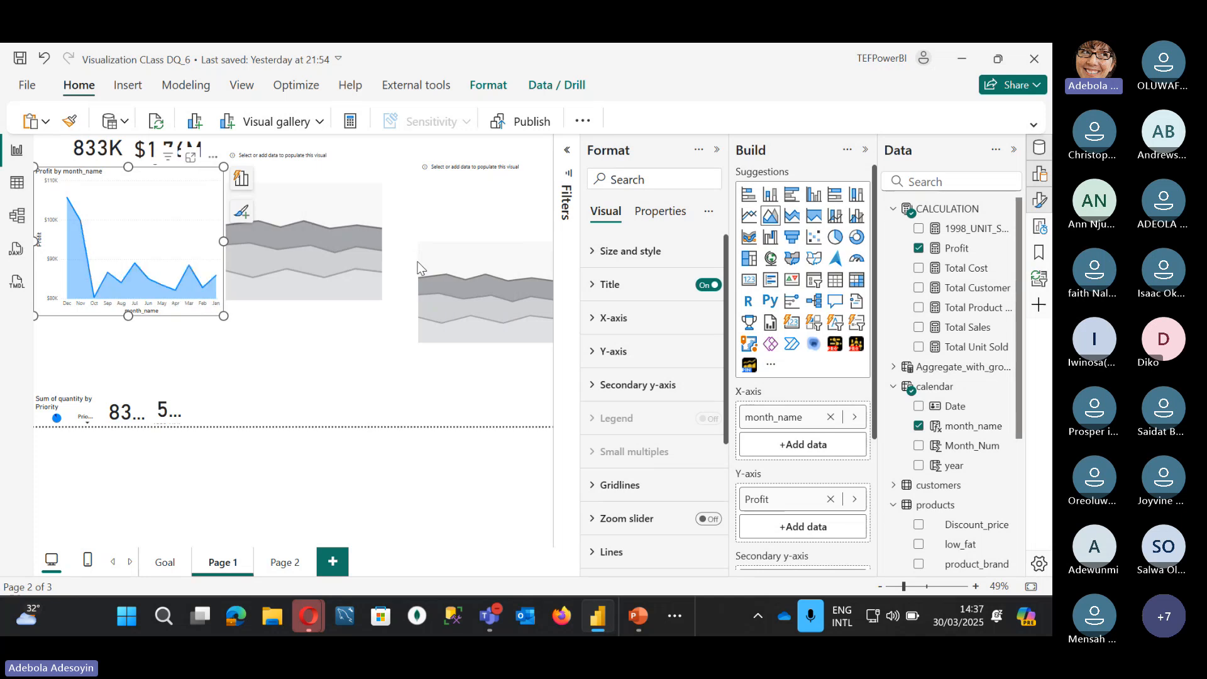
click(214, 159)
mouse_move(312, 256)
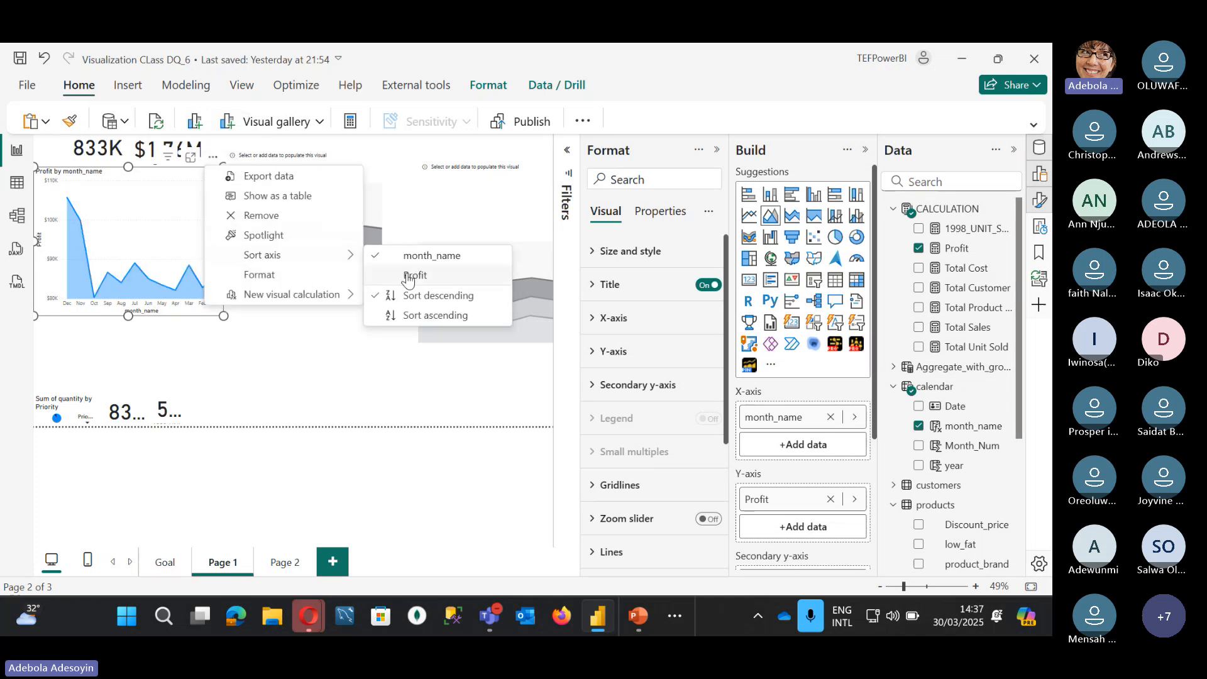
click(430, 316)
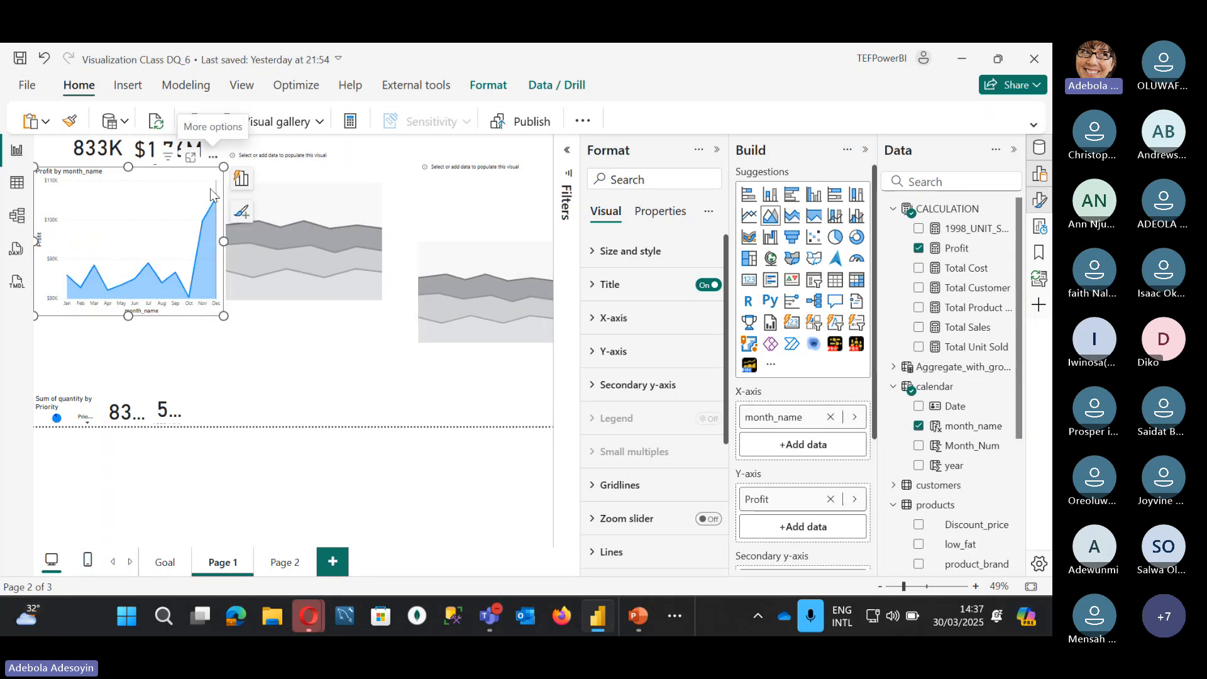
mouse_move(211, 195)
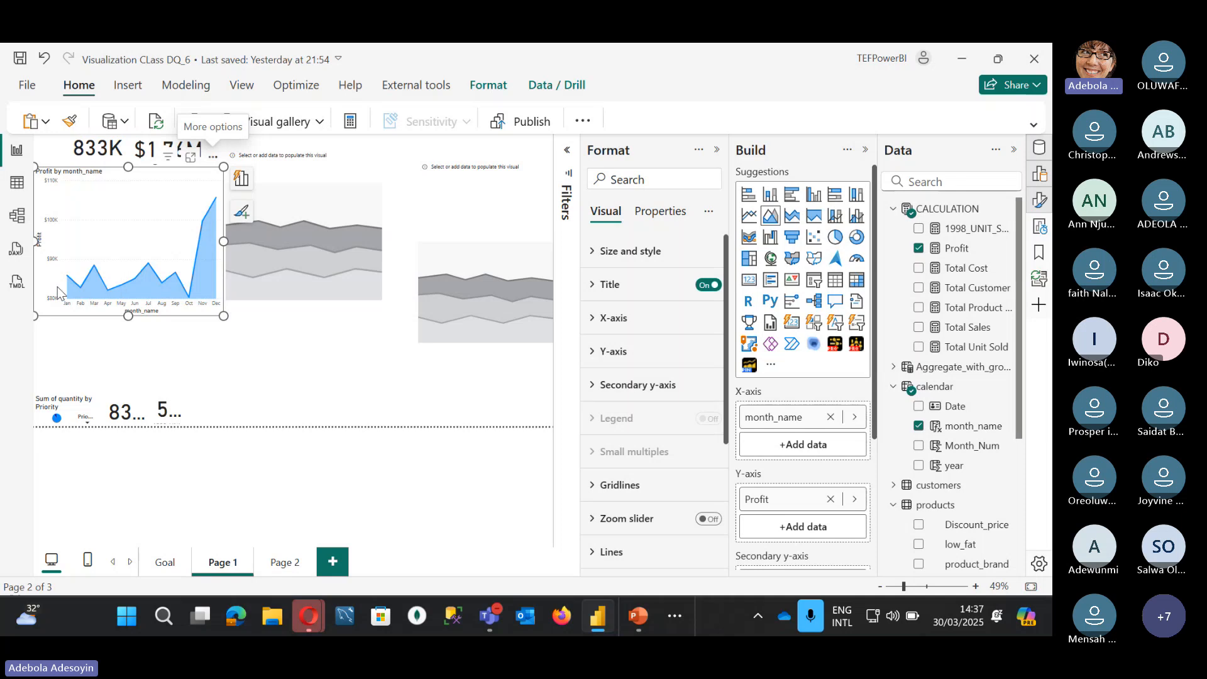
mouse_move(68, 281)
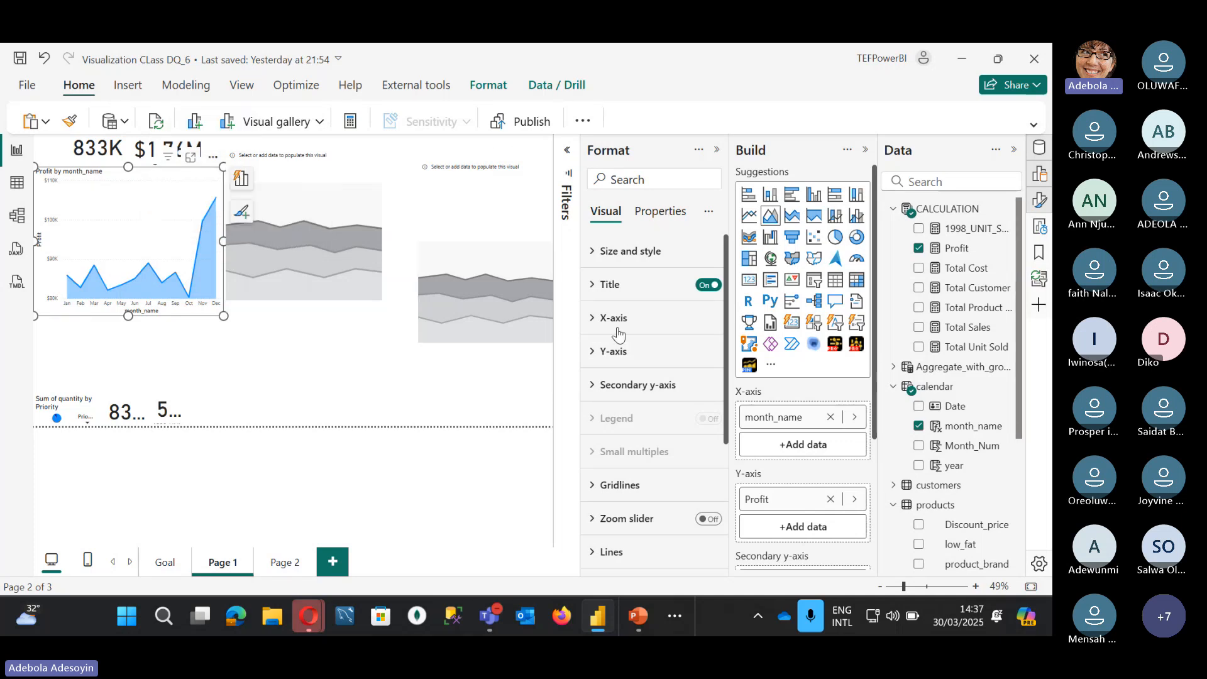
Step: Turn on data labels for the Profit chart and expand the label value settings
scroll(611, 398, down, 3)
scroll(613, 481, down, 2)
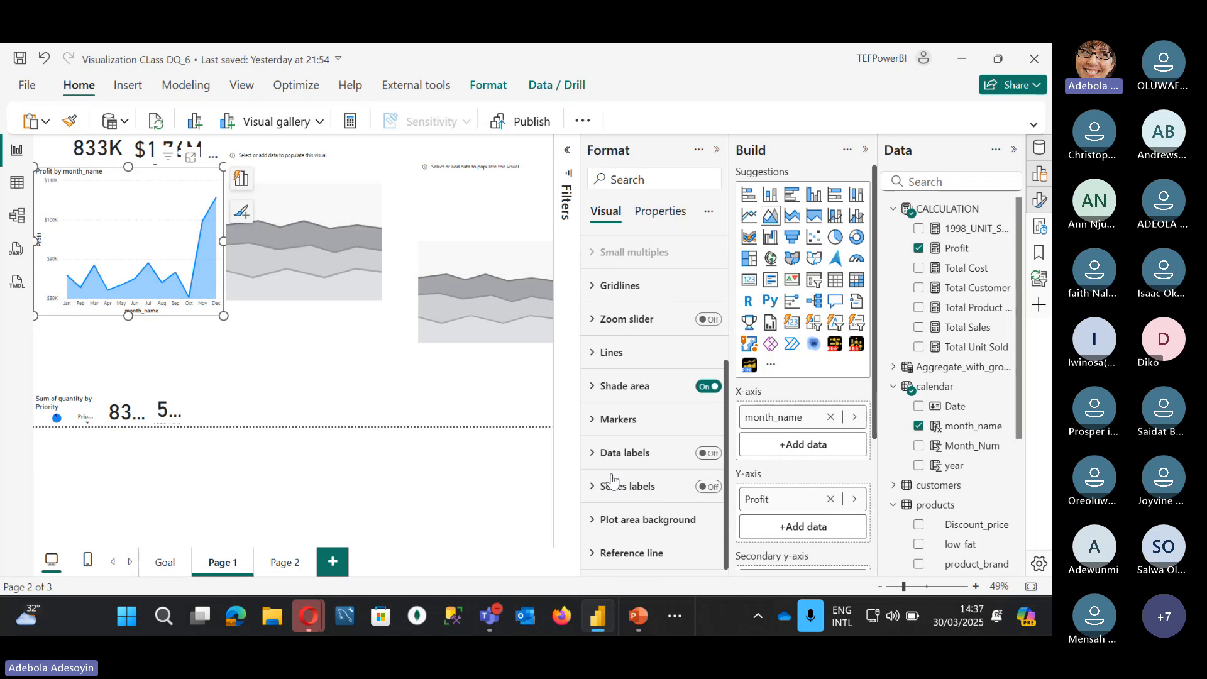
click(709, 453)
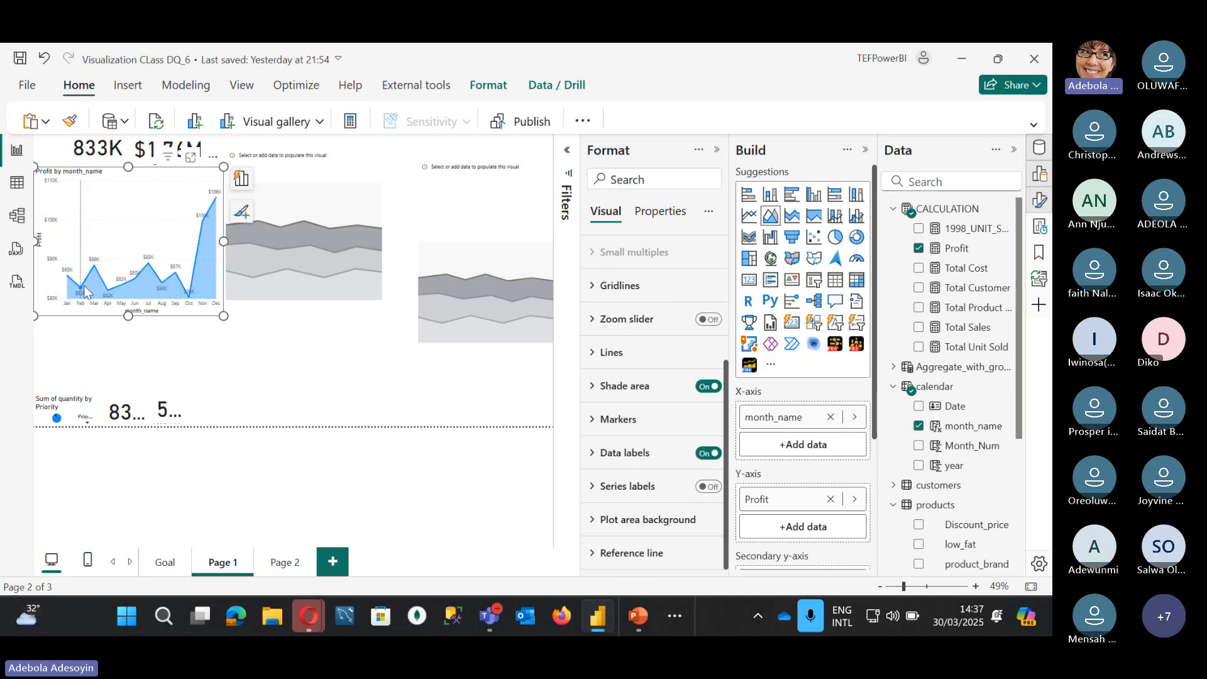
click(596, 453)
scroll(591, 458, down, 2)
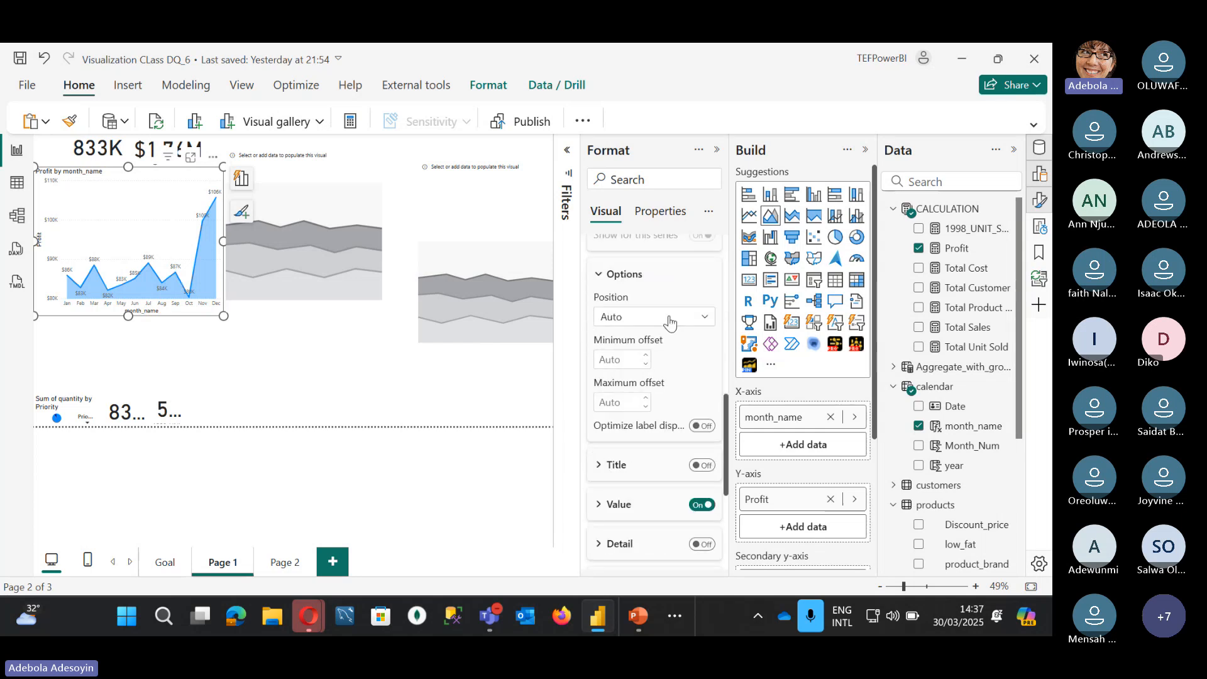
click(598, 507)
scroll(621, 502, down, 3)
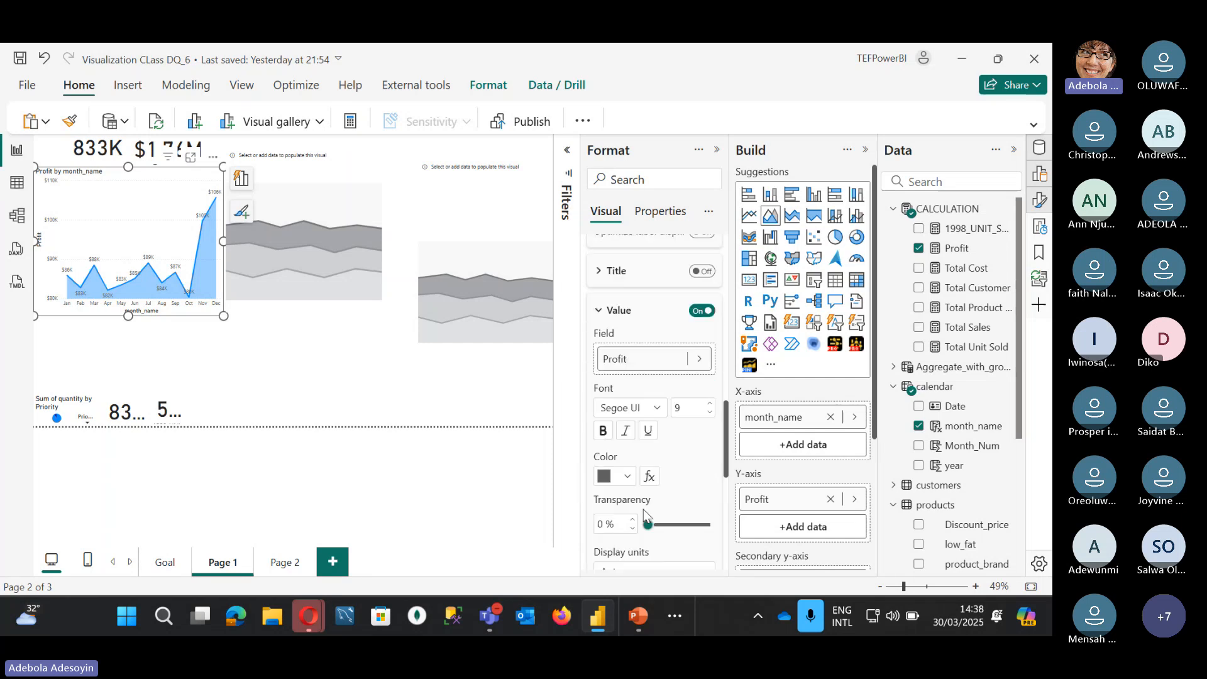
scroll(621, 502, up, 3)
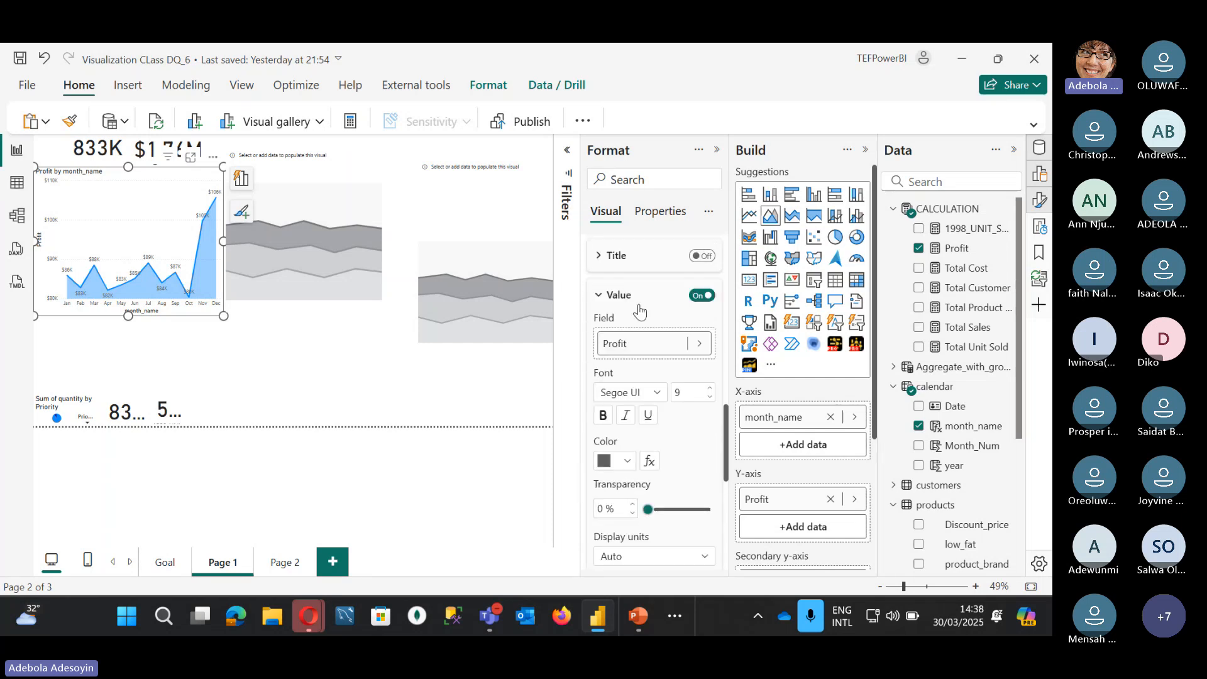
scroll(641, 462, down, 4)
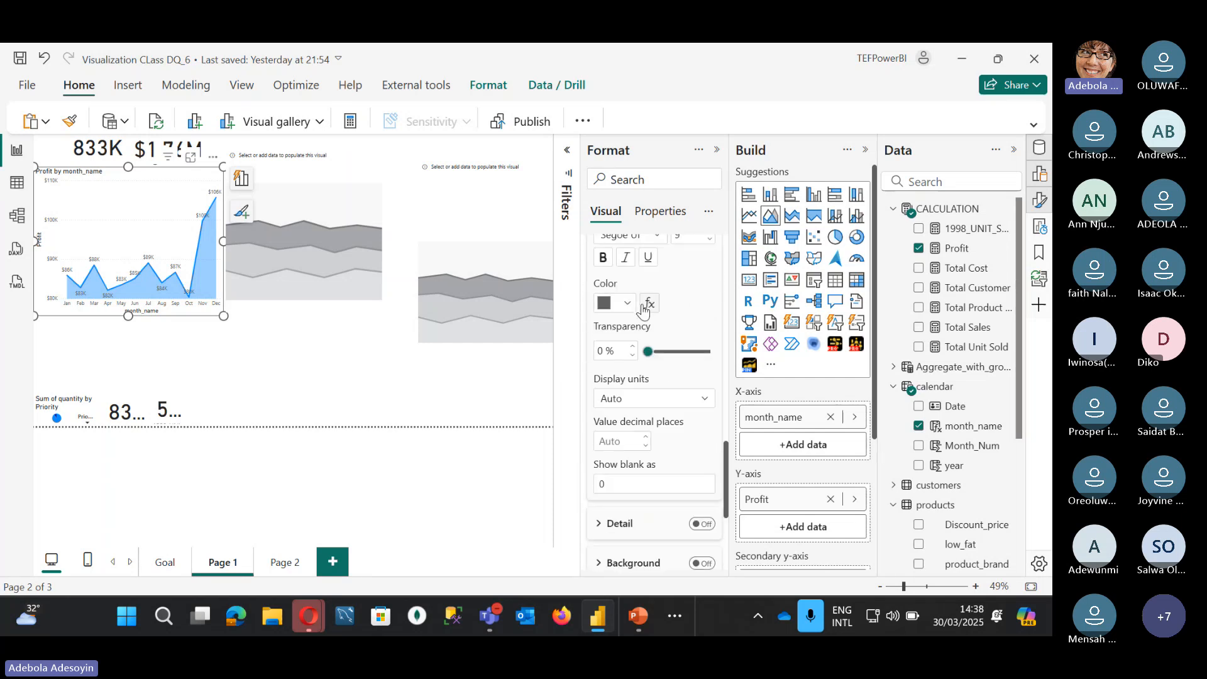
Step: Try full-value display units for the data labels, then leave them on Auto
click(642, 406)
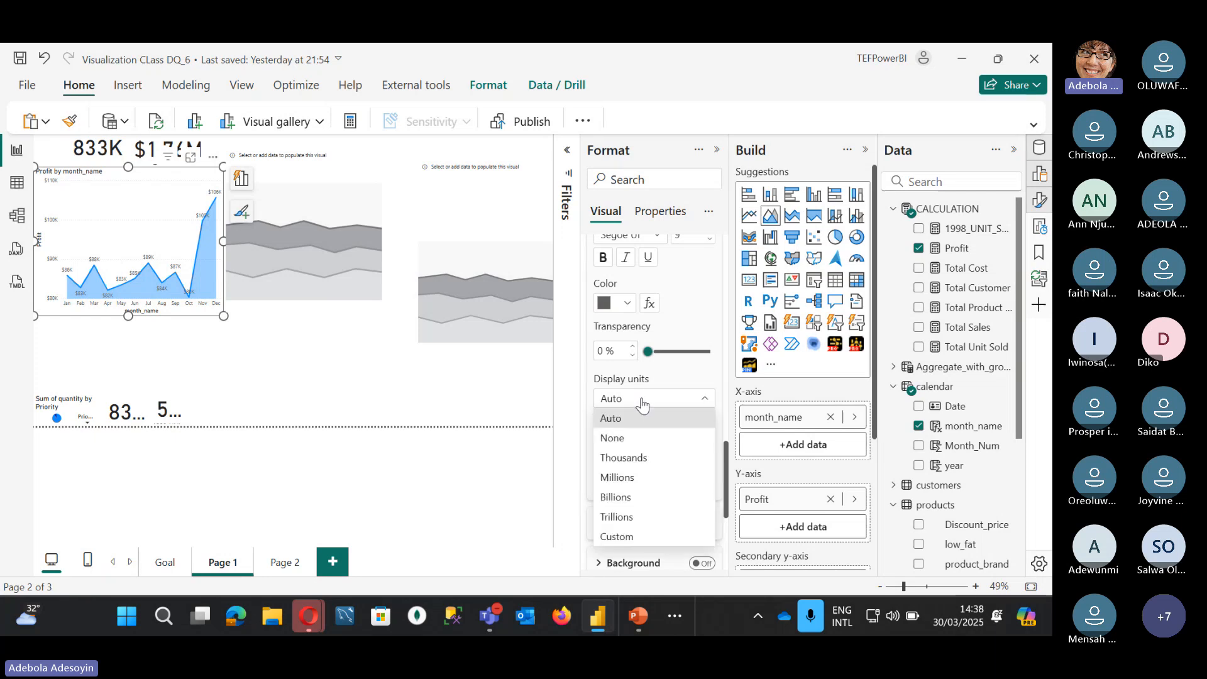
click(620, 438)
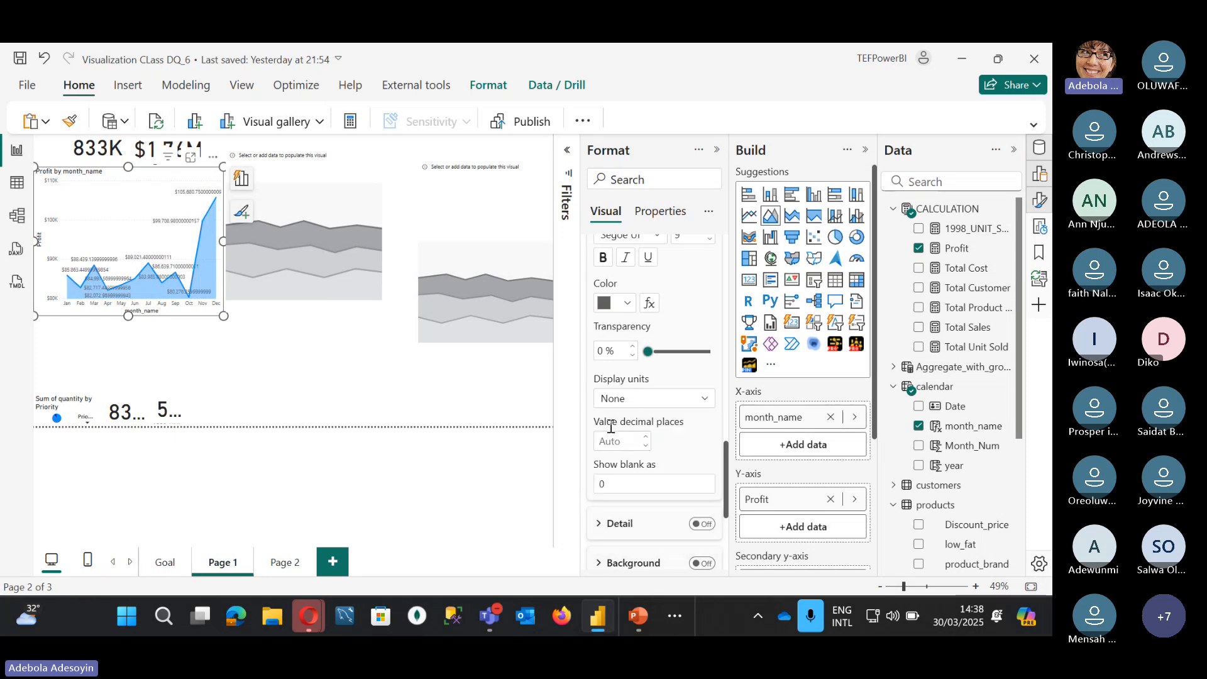
click(621, 404)
click(623, 419)
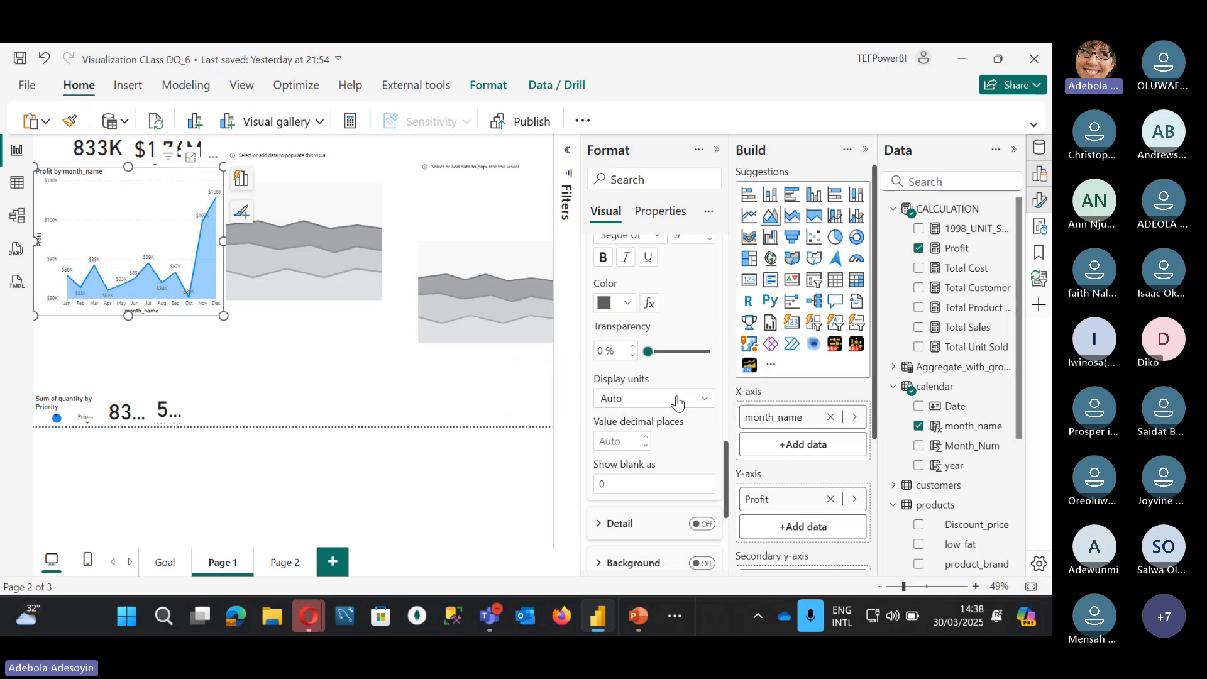
click(647, 399)
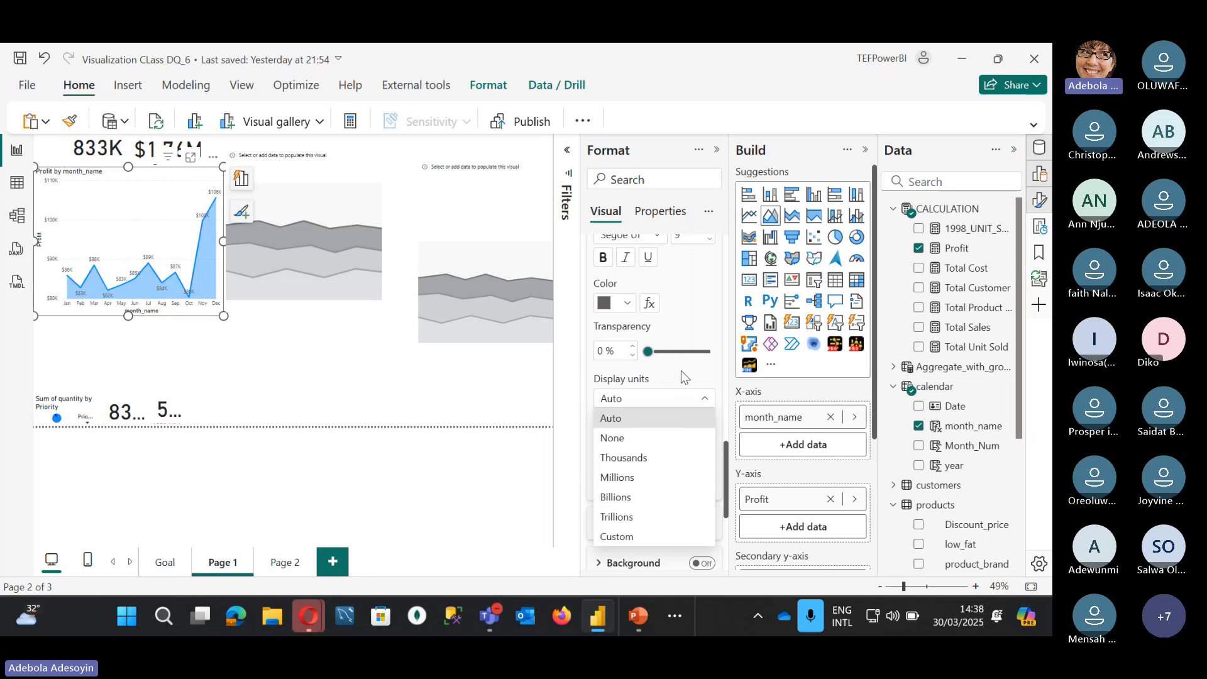
click(561, 316)
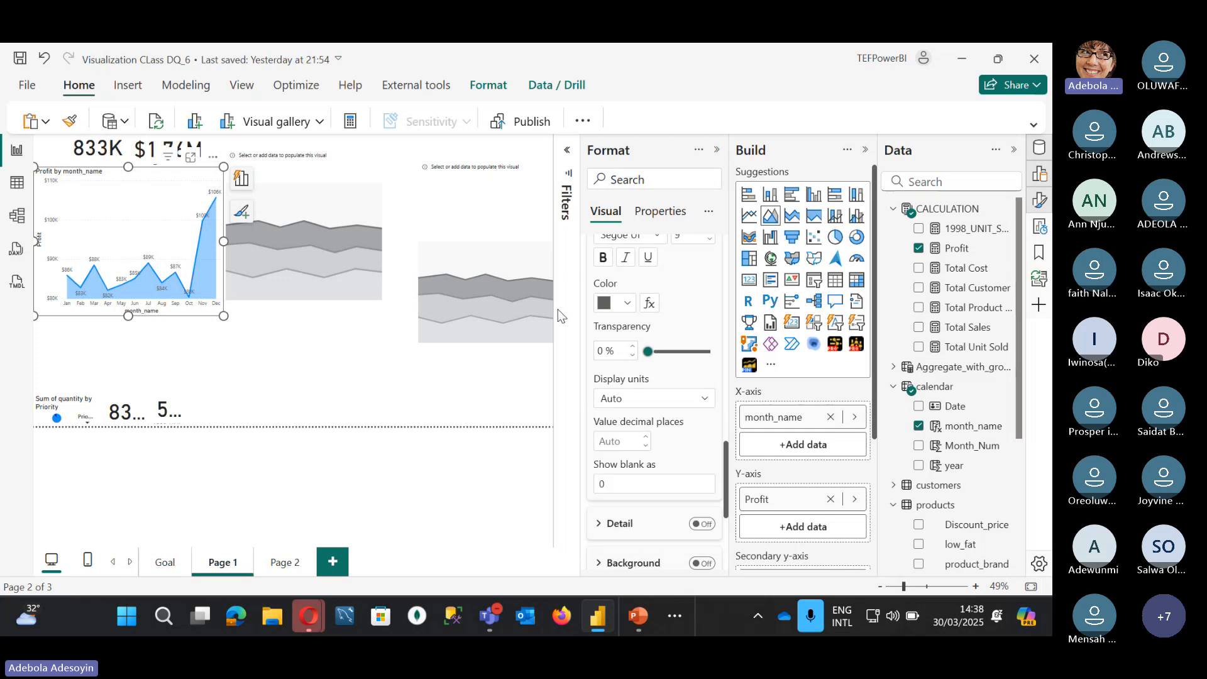
Step: Reselect the Profit by month_name chart and expand its Y-axis settings
click(286, 364)
click(171, 224)
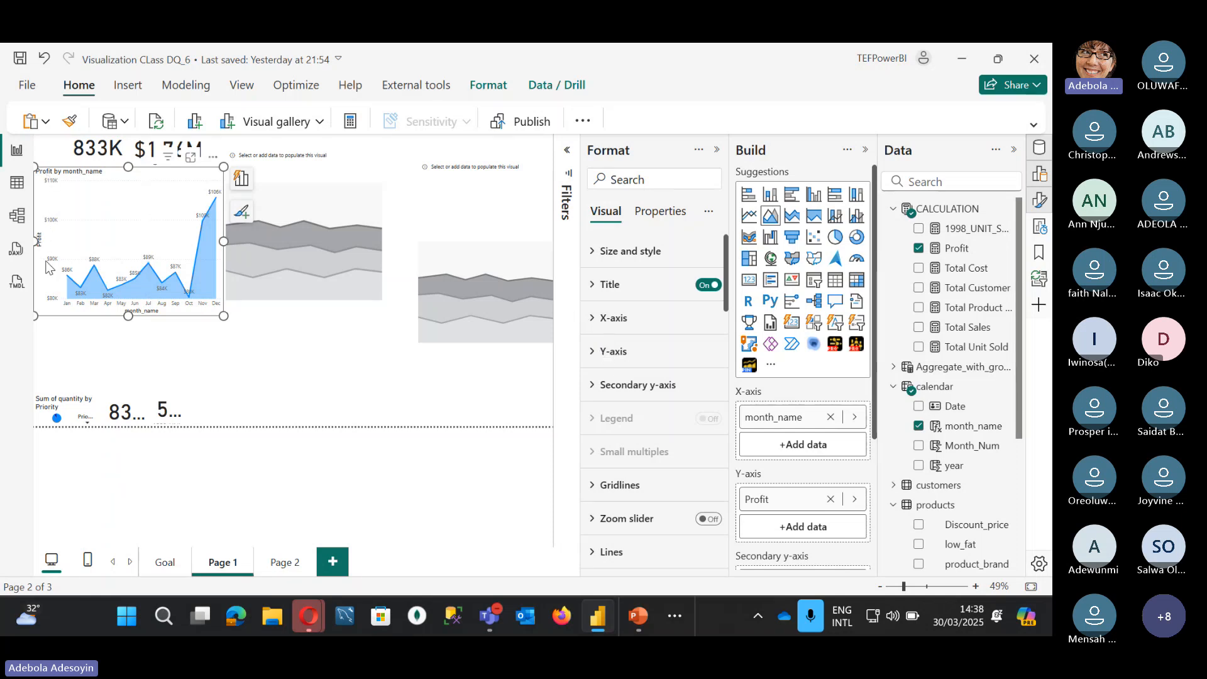
click(596, 354)
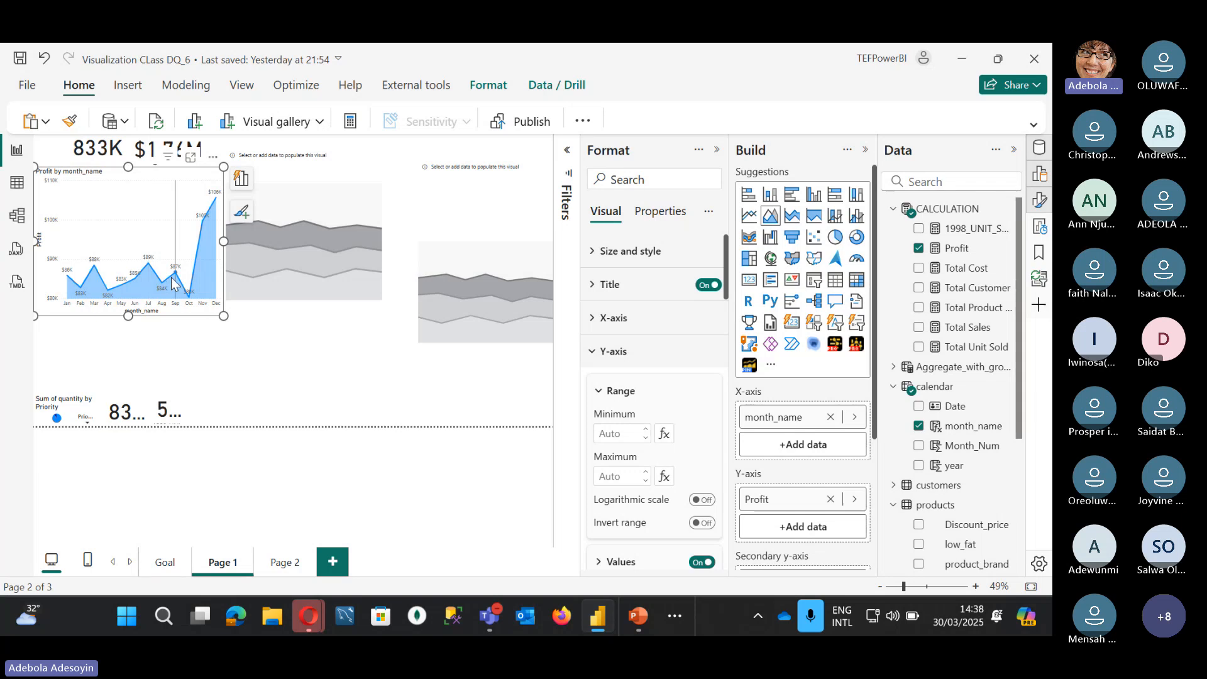
Step: Turn off the Y-axis values and the Y-axis title on the Profit chart
mouse_move(183, 285)
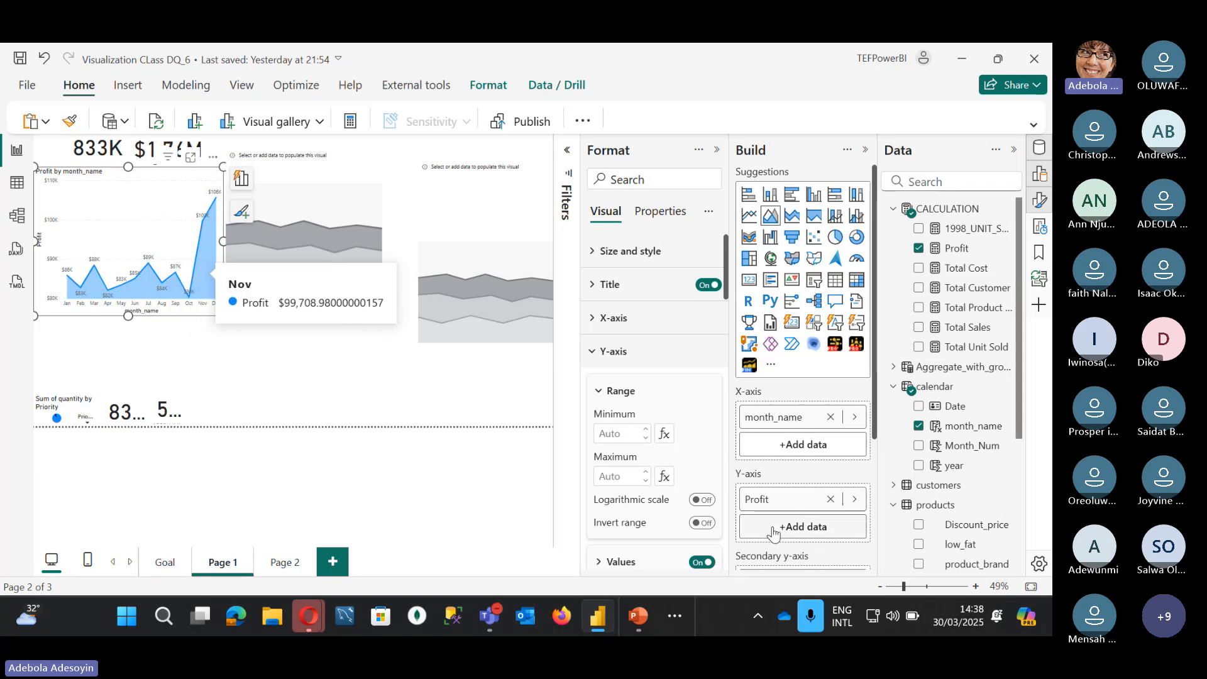
scroll(698, 416, down, 3)
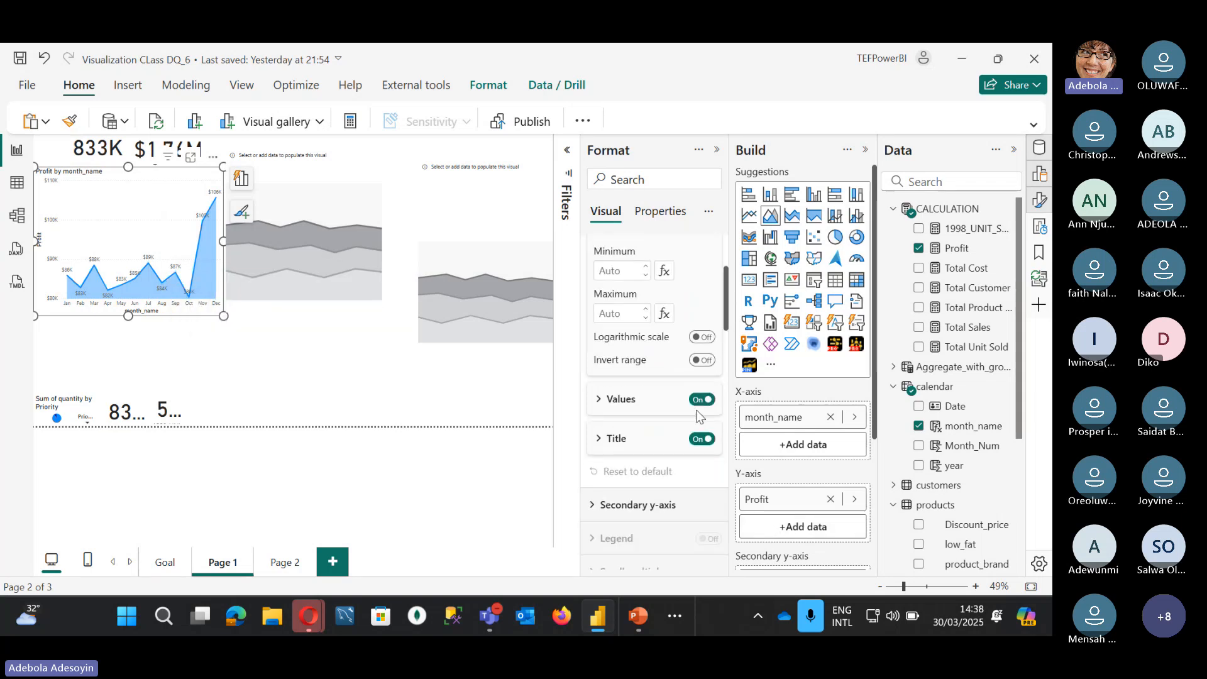
click(701, 400)
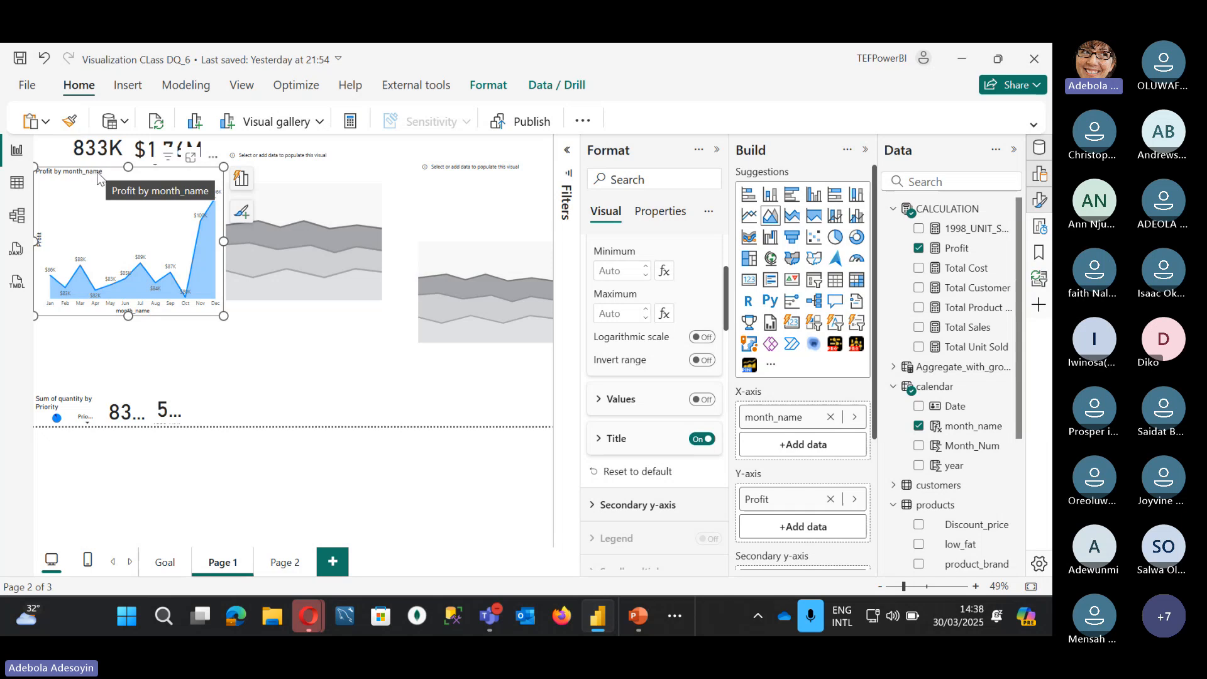
click(703, 440)
Step: Collapse the Y-axis card and bring up the X-axis value settings
mouse_move(40, 249)
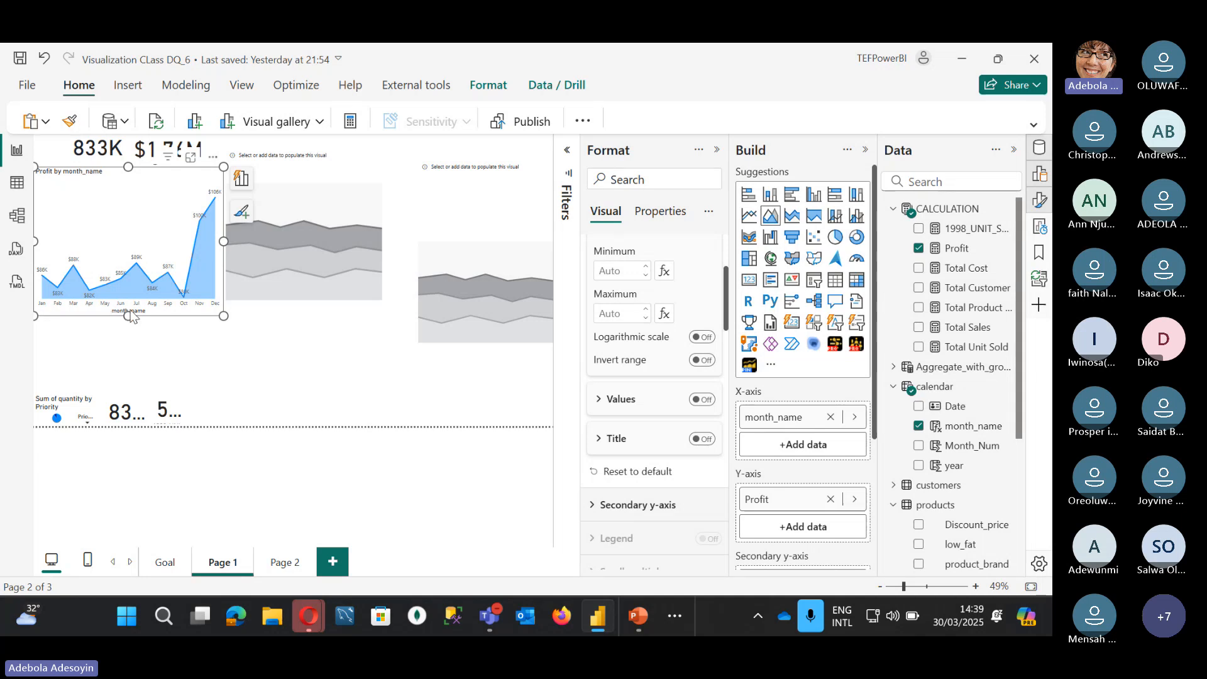
scroll(638, 425, down, 4)
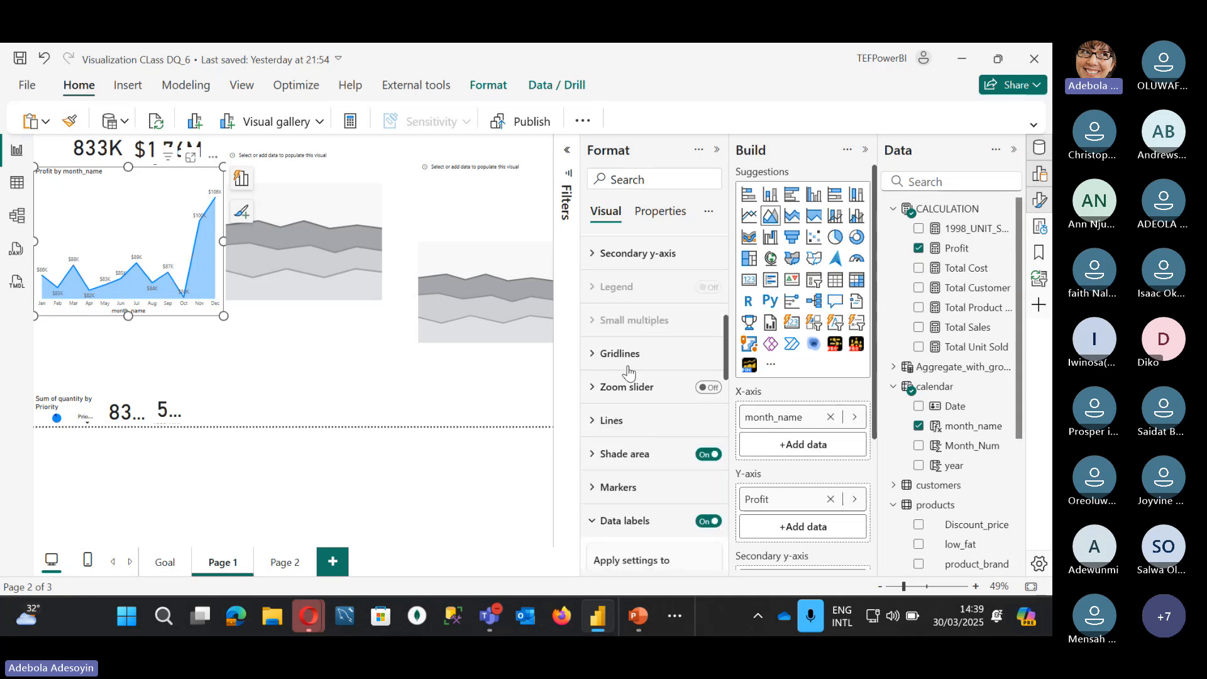
scroll(631, 279, up, 6)
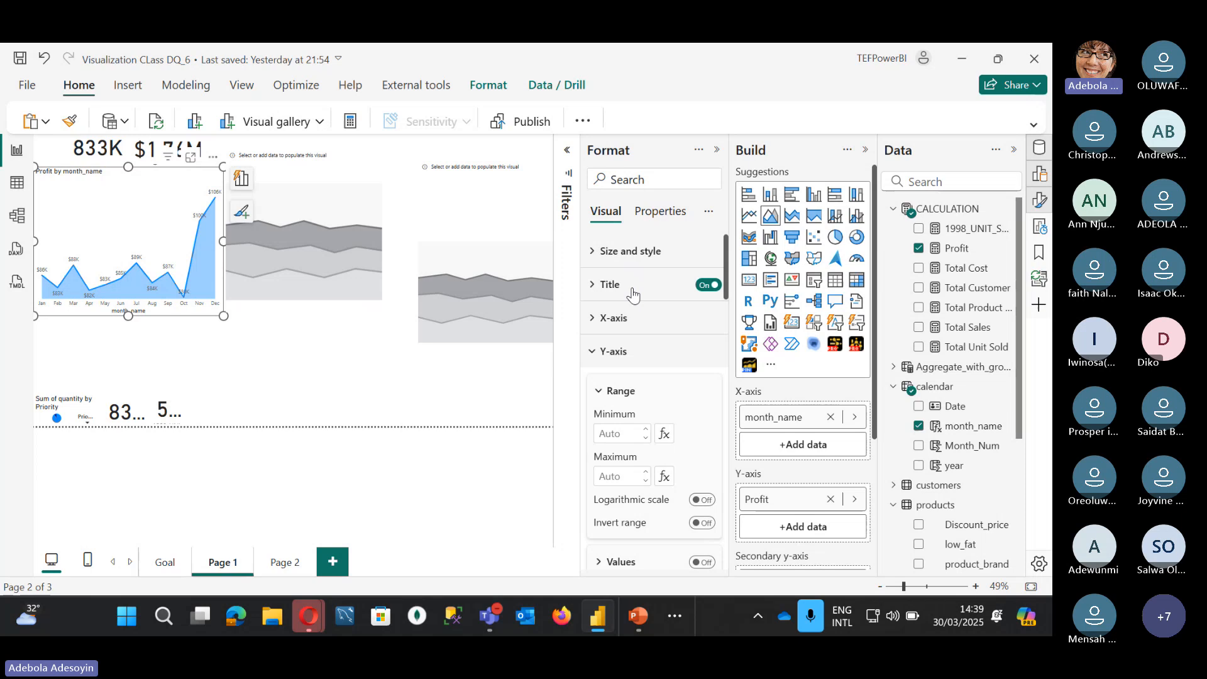
click(591, 350)
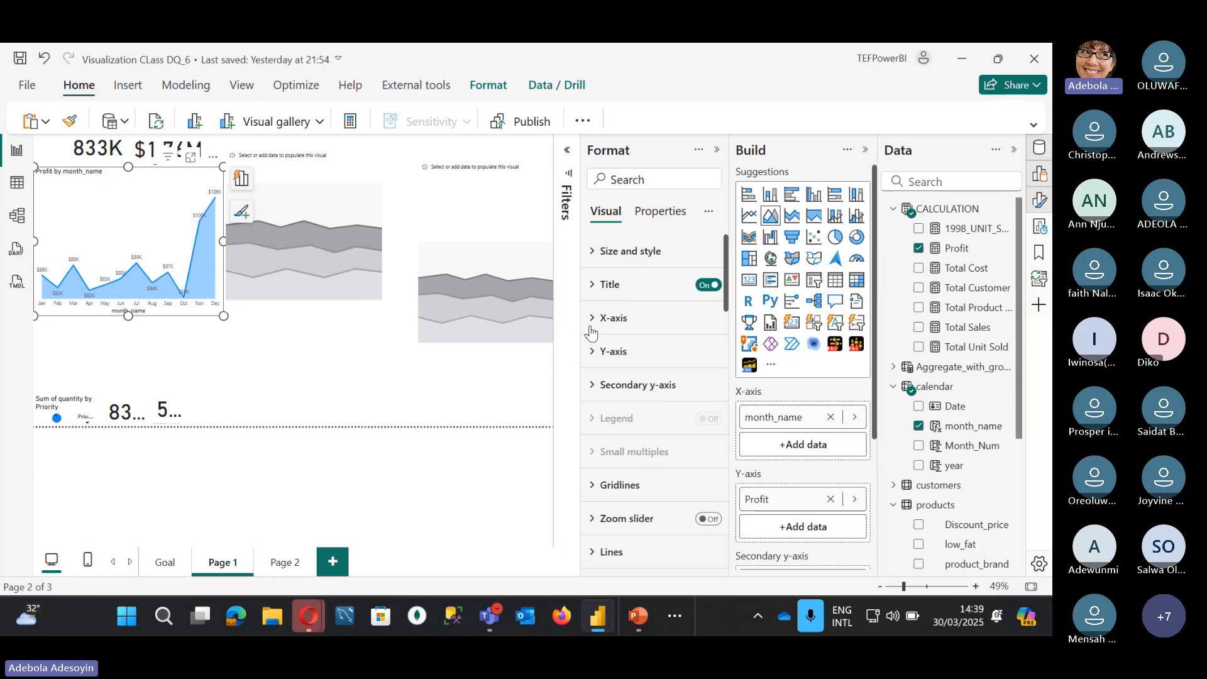
click(592, 318)
scroll(660, 408, down, 3)
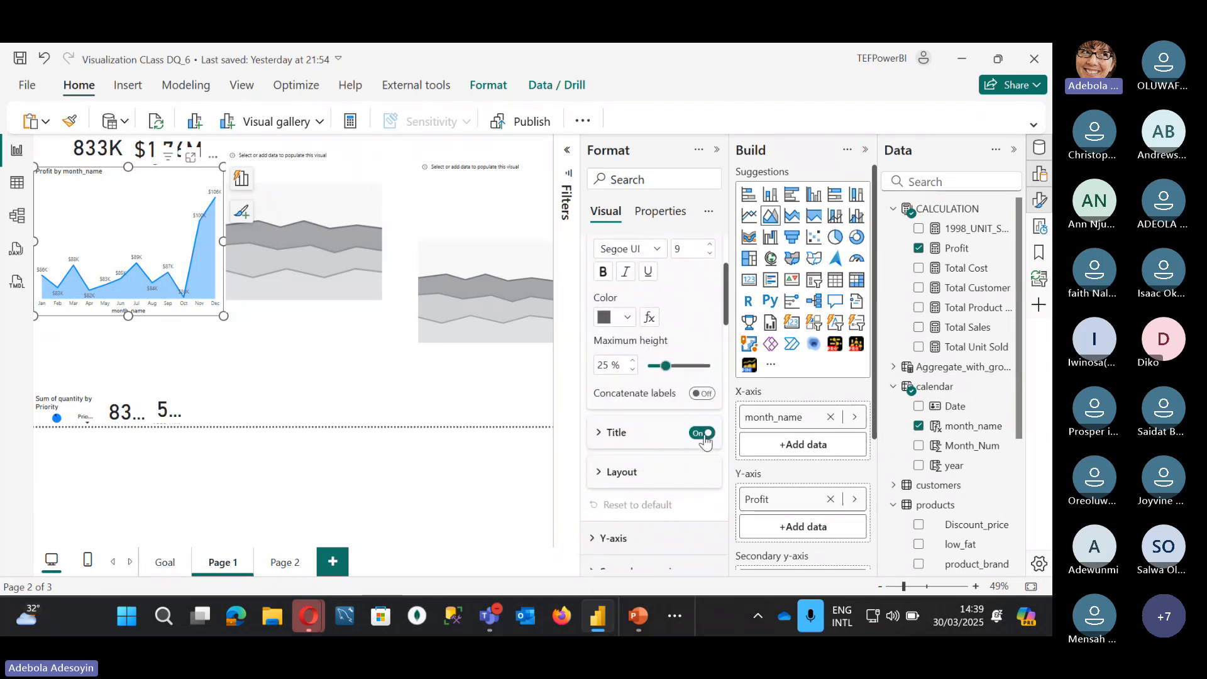
scroll(695, 436, up, 3)
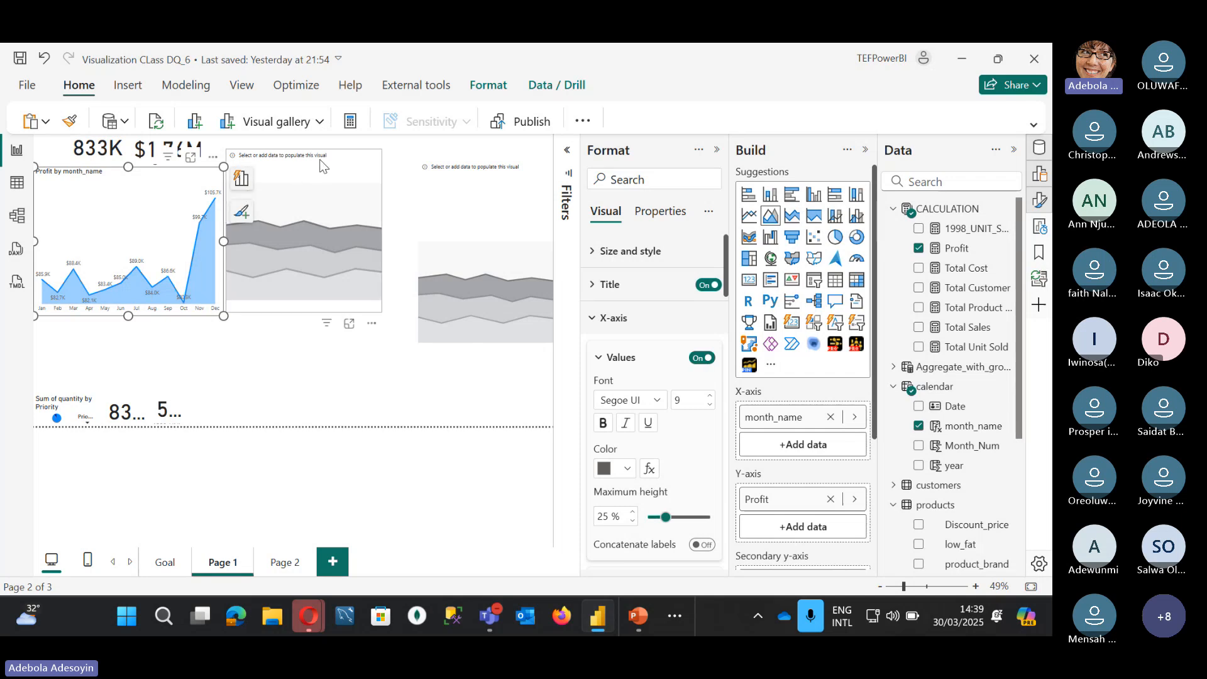
Step: Delete the empty area-chart placeholder next to the Profit chart
drag(317, 171, 320, 188)
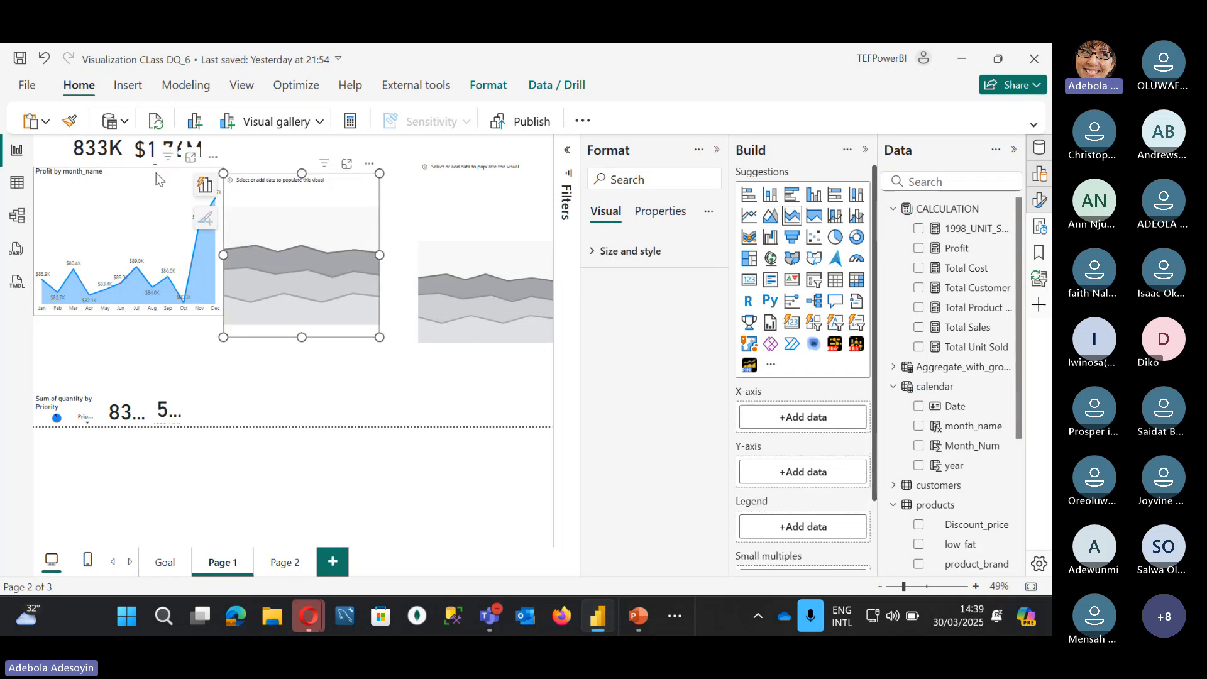
click(158, 180)
click(302, 208)
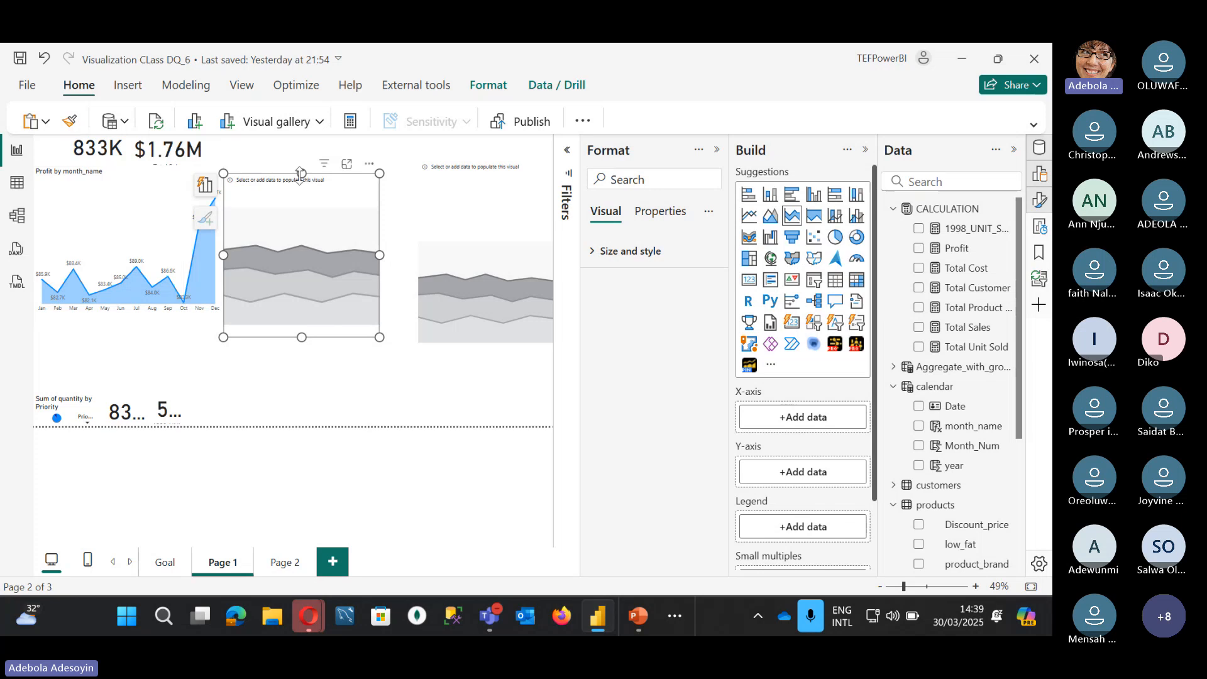
key(Delete)
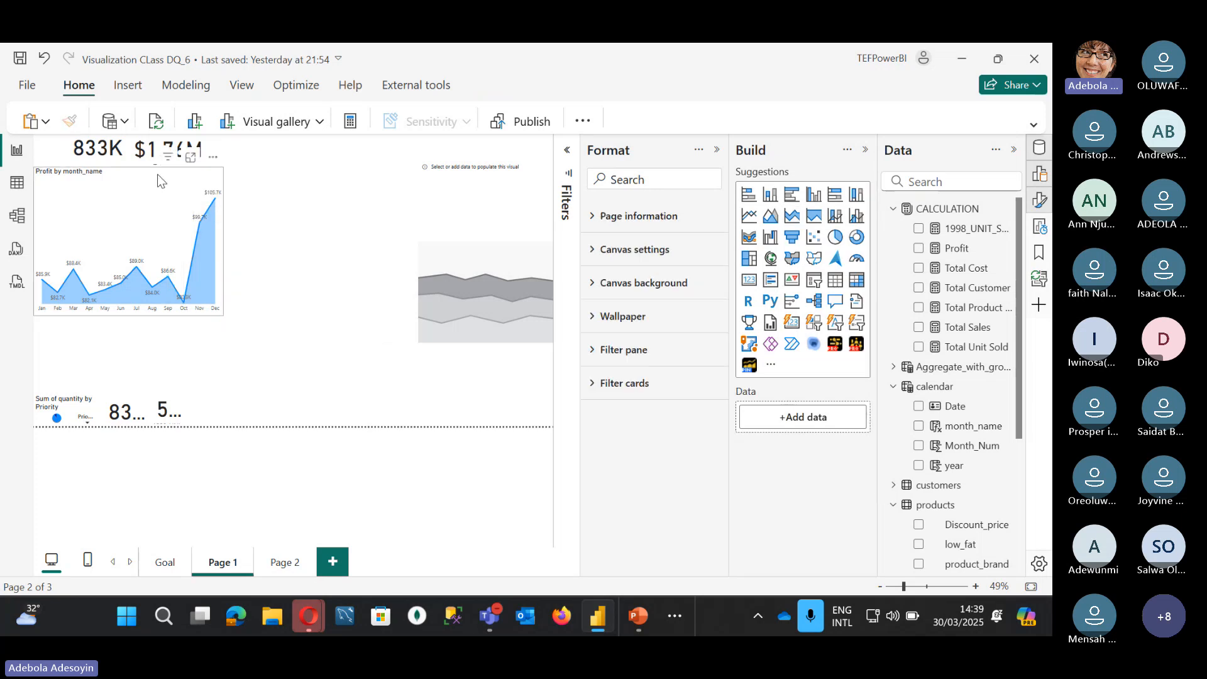
Step: Drag a copy of the Profit chart into the gap and make it a stacked area chart
click(155, 172)
drag(155, 173, 333, 176)
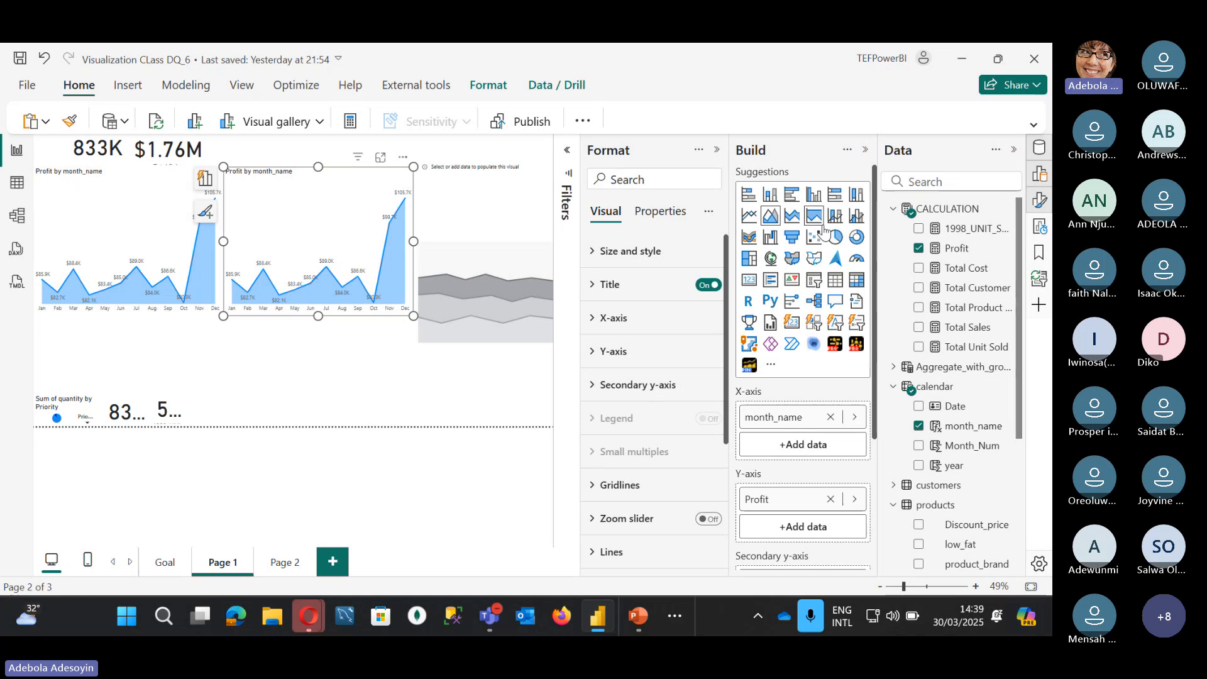
click(793, 218)
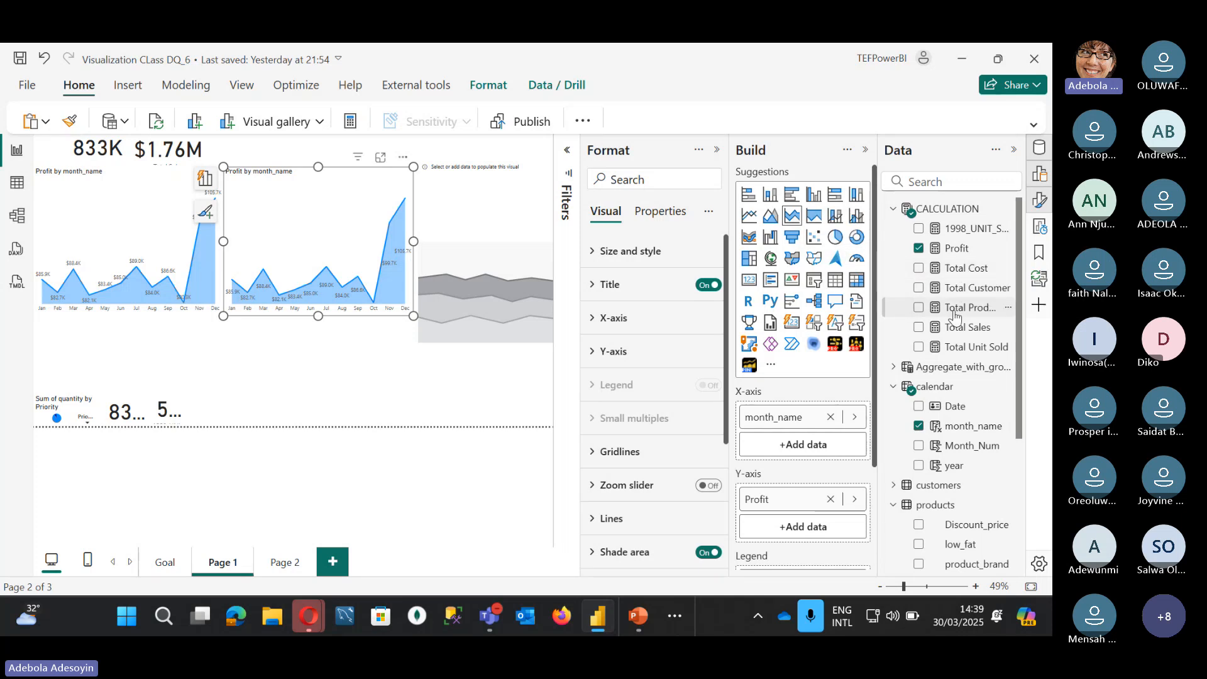
Step: Add Total Sales to the stacked area chart copy alongside Profit, then reselect the chart
click(919, 330)
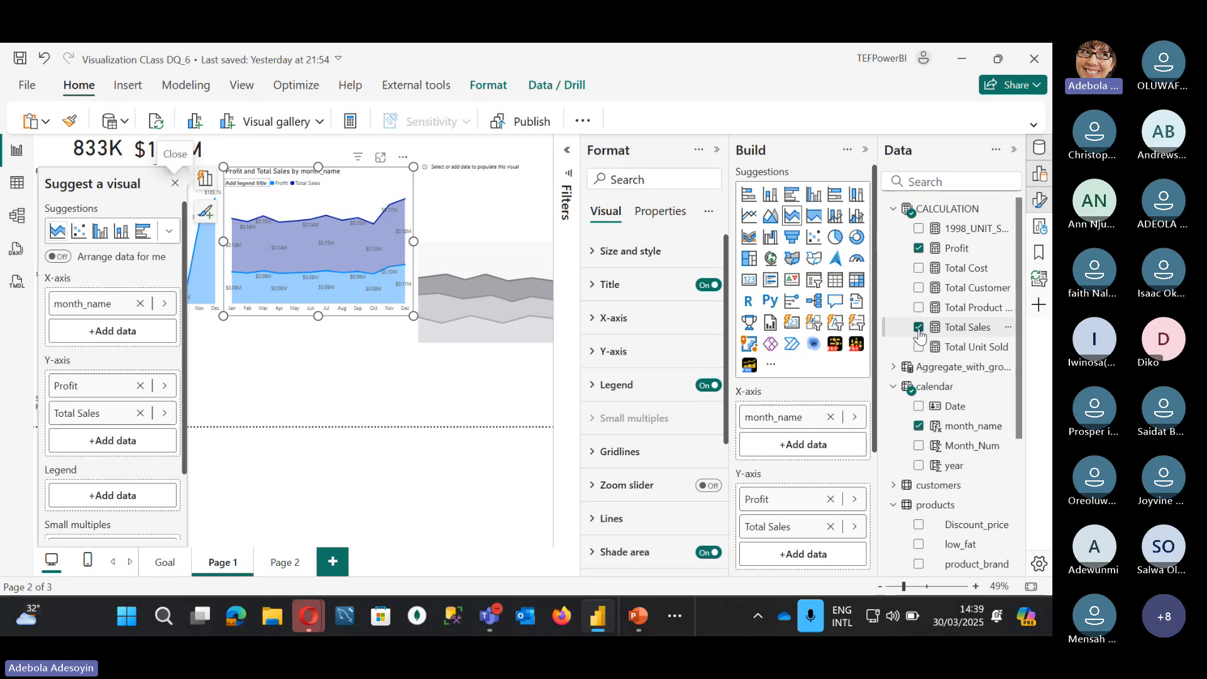
click(375, 380)
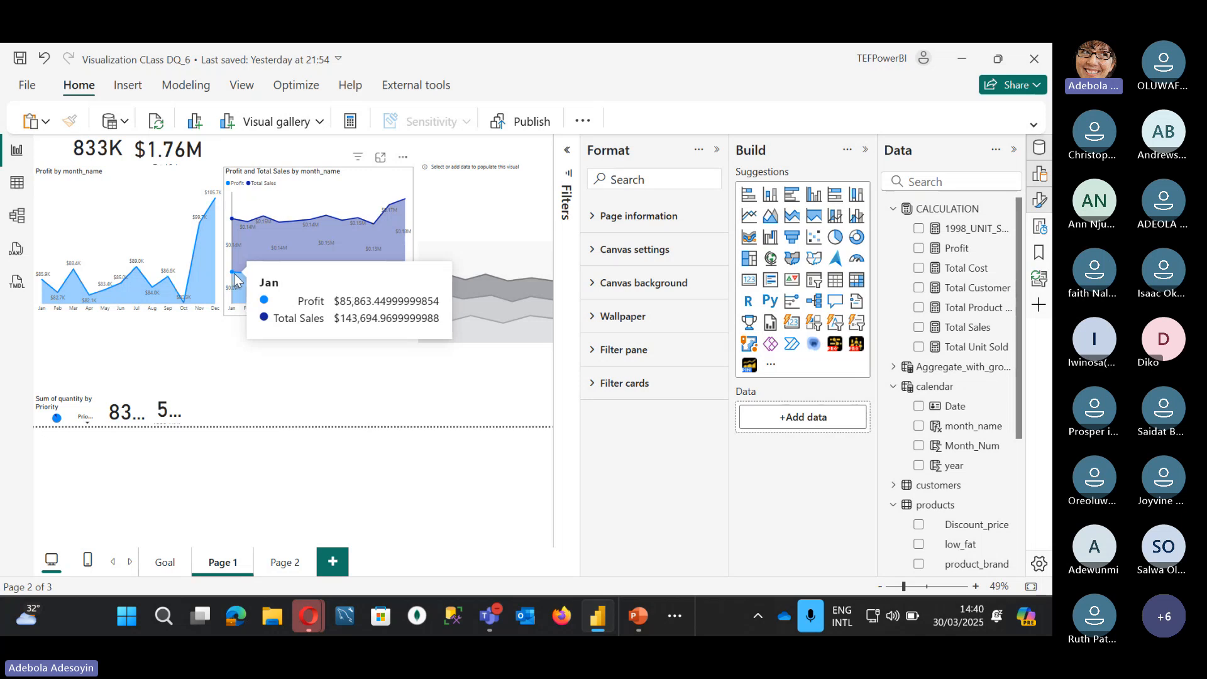
click(383, 187)
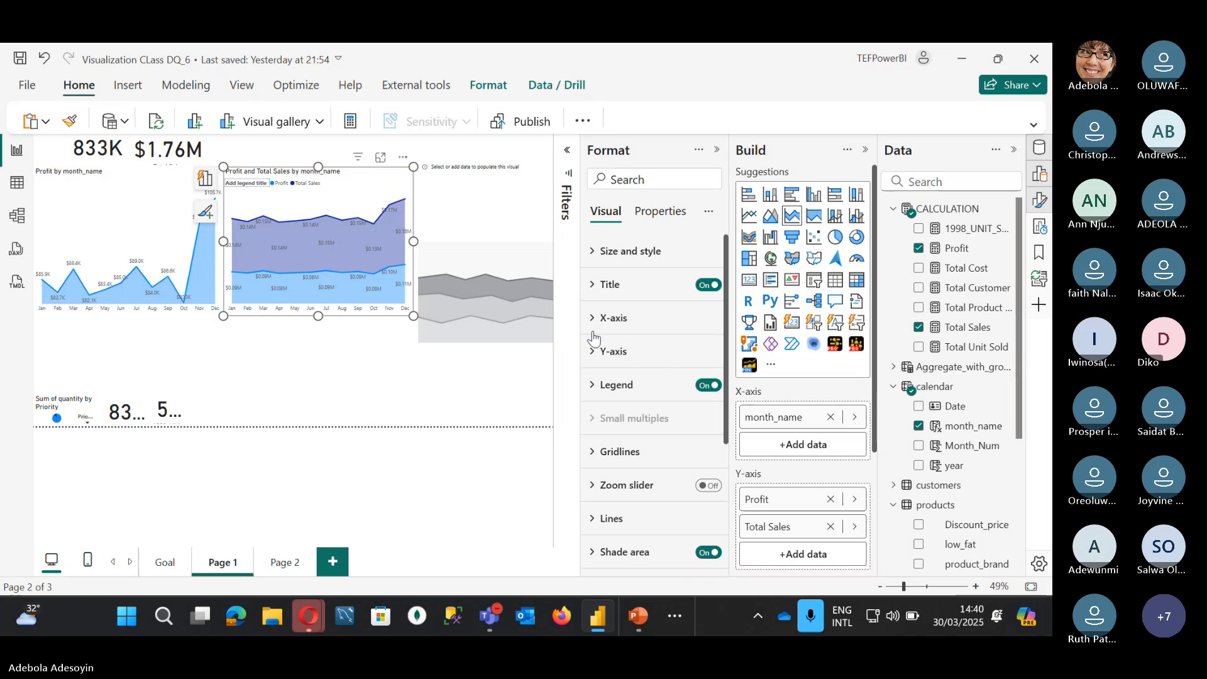
Step: Turn on the chart's Y-axis values and set its data label display units to Thousands
click(591, 351)
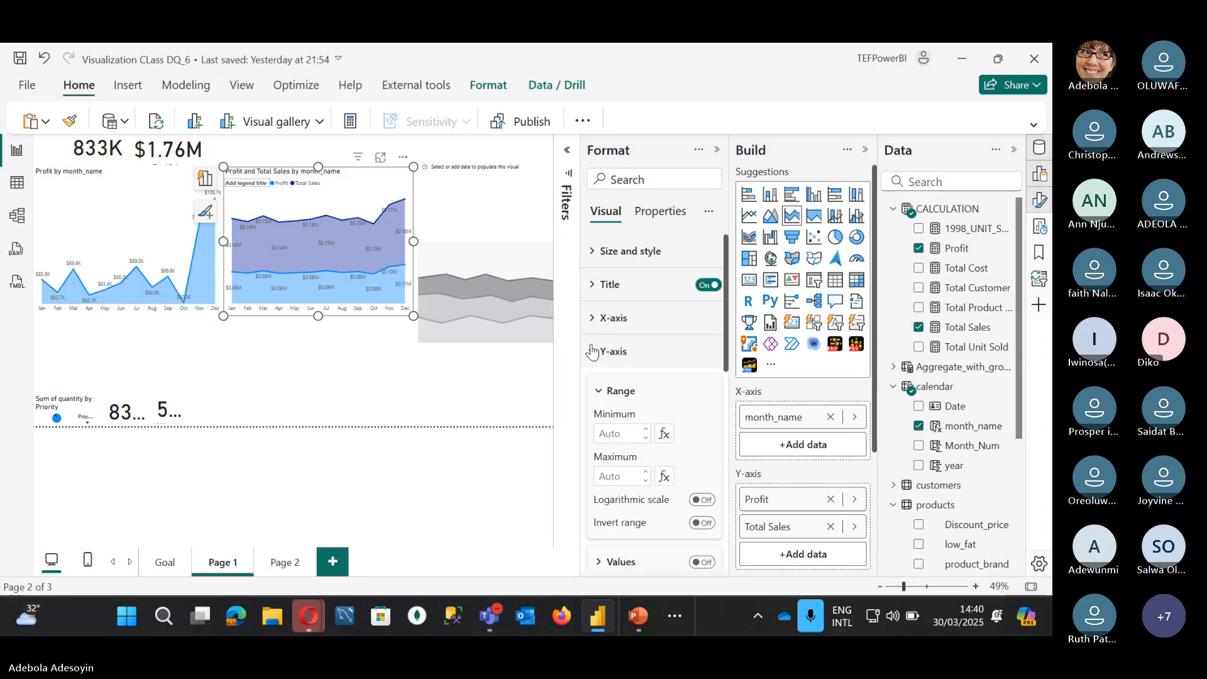
scroll(654, 433, down, 3)
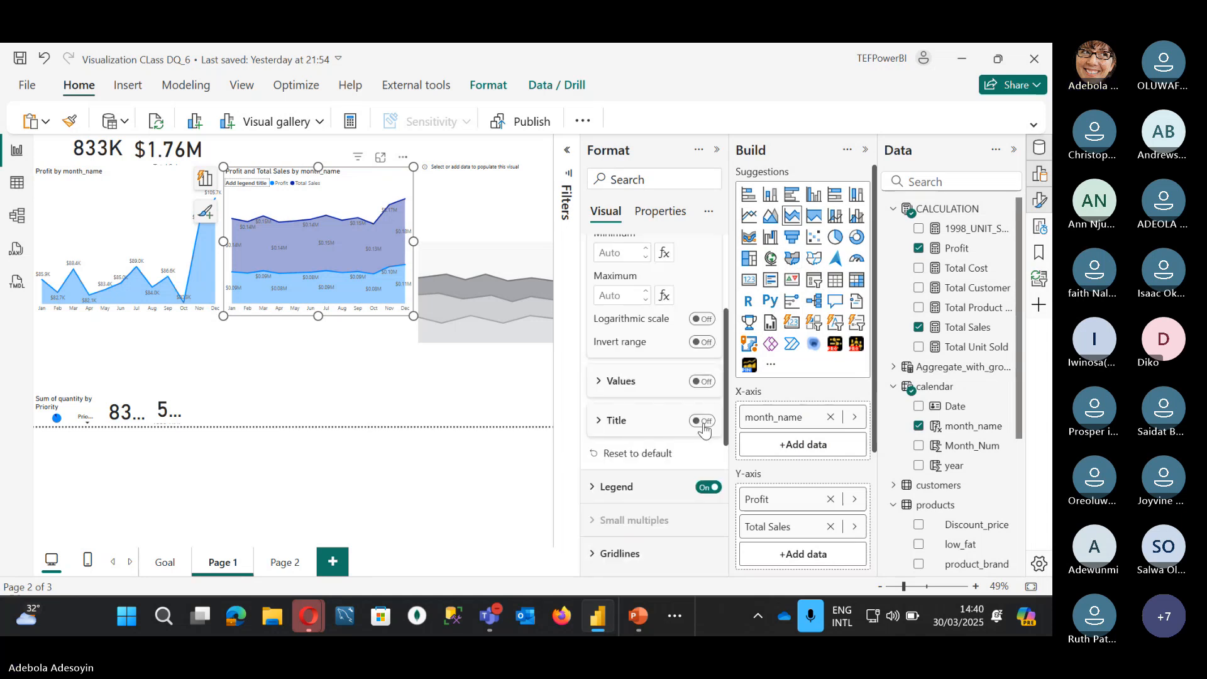
click(702, 381)
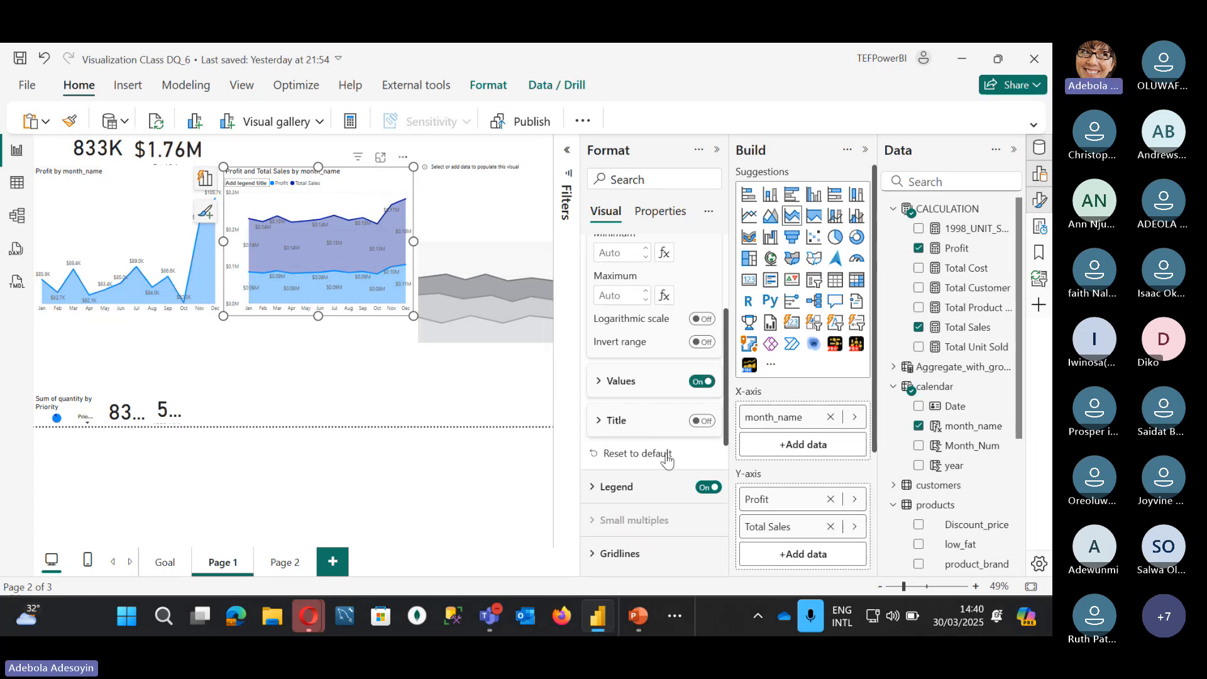
scroll(660, 456, down, 6)
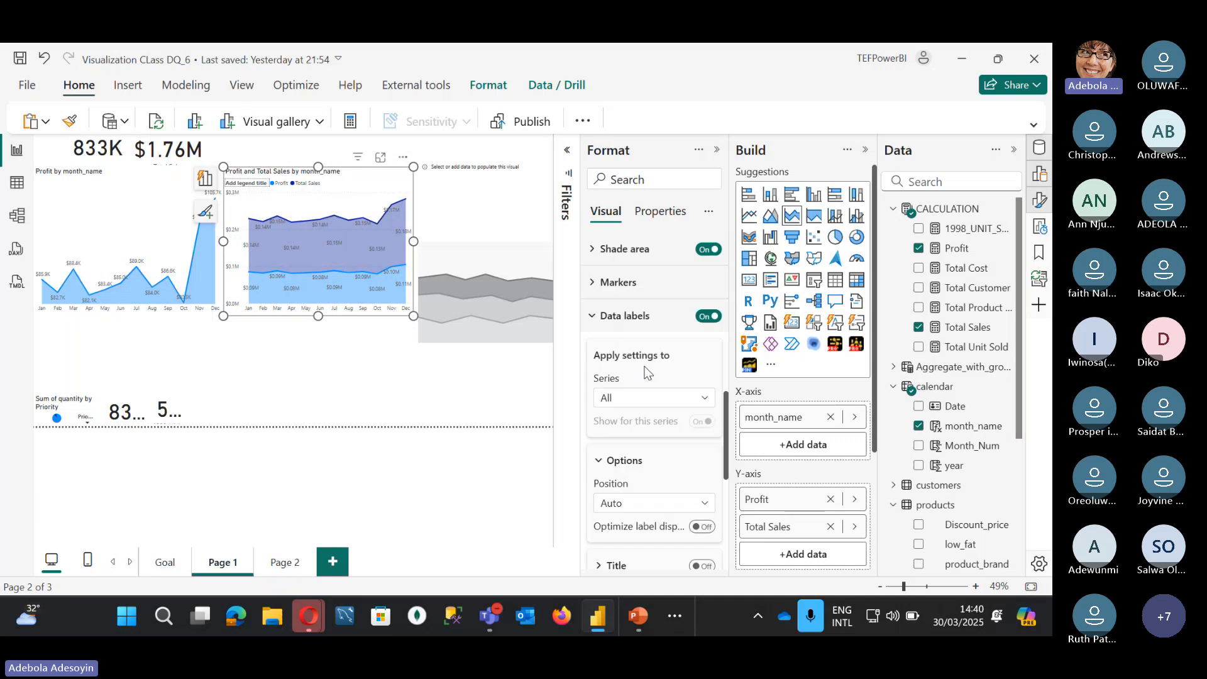
click(595, 447)
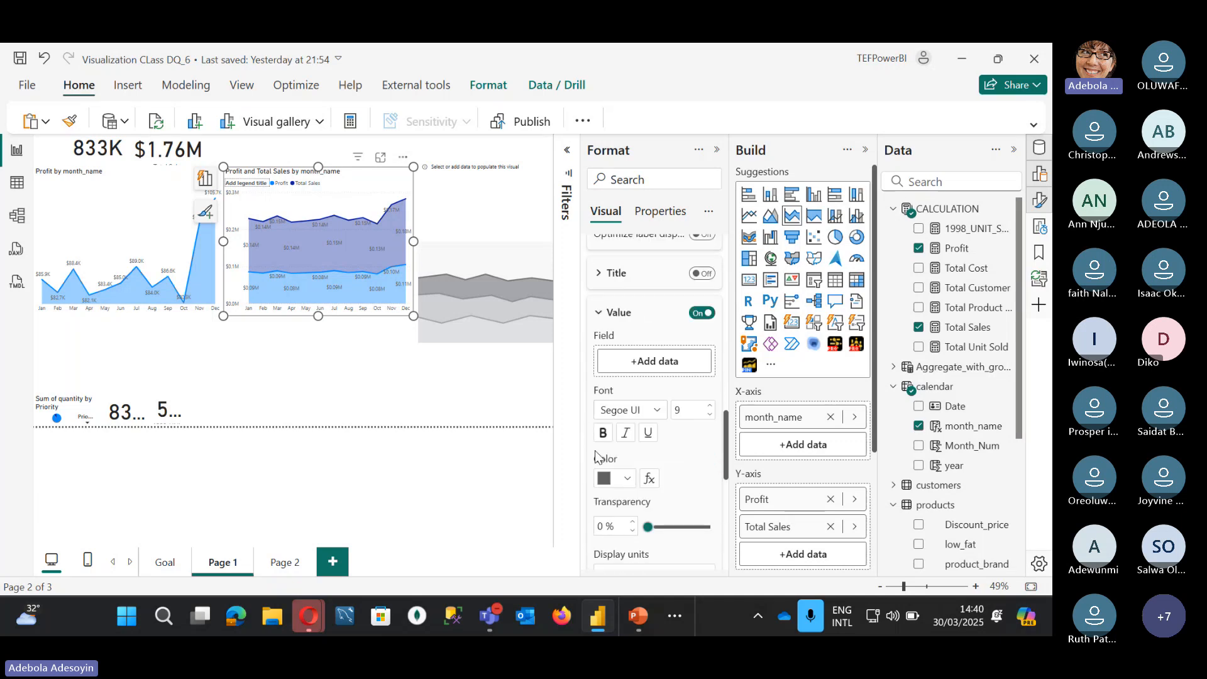
scroll(594, 451, down, 1)
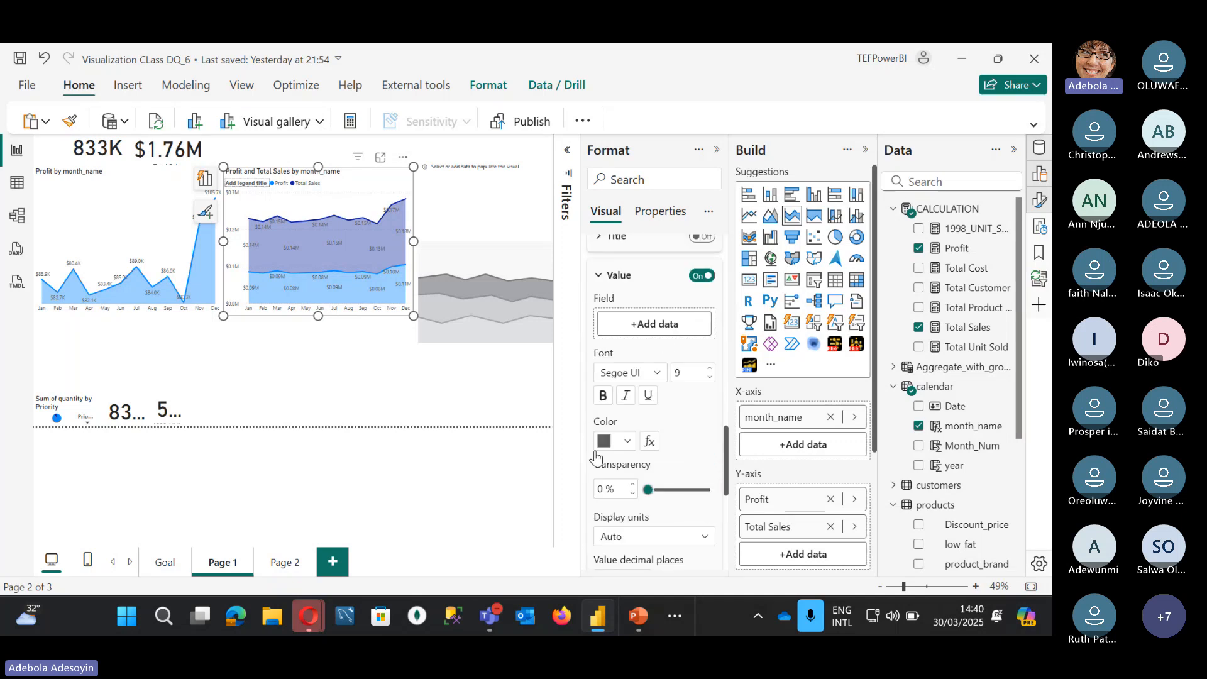
click(624, 538)
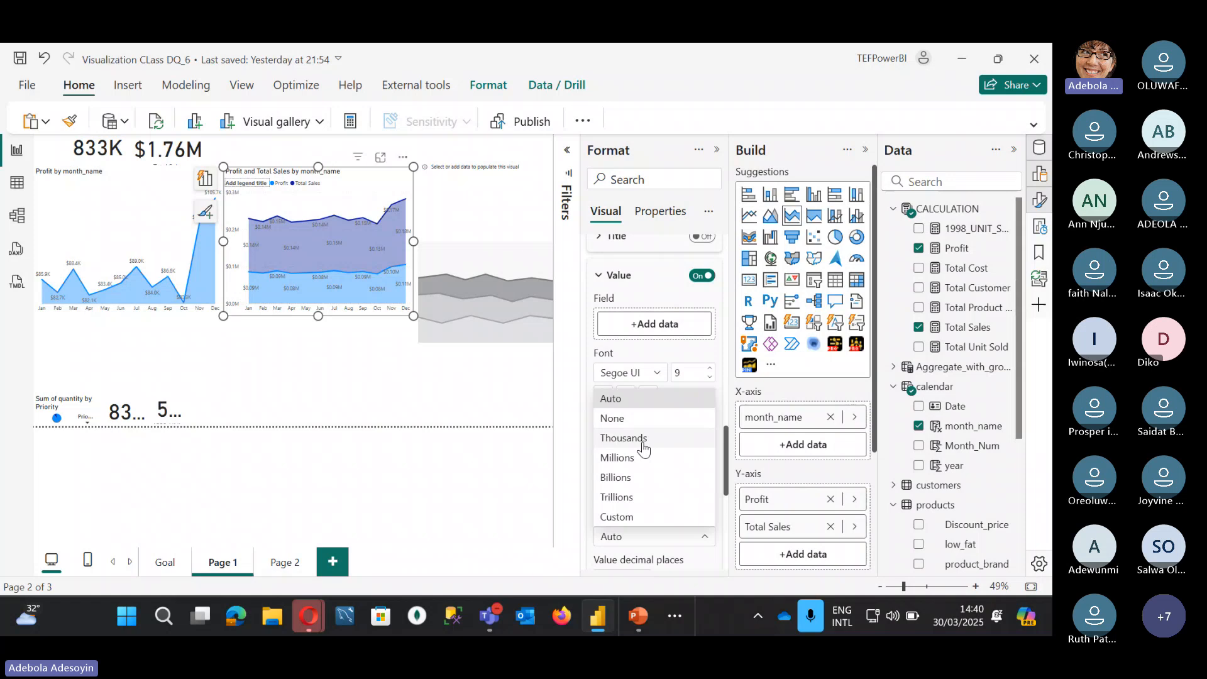
click(646, 439)
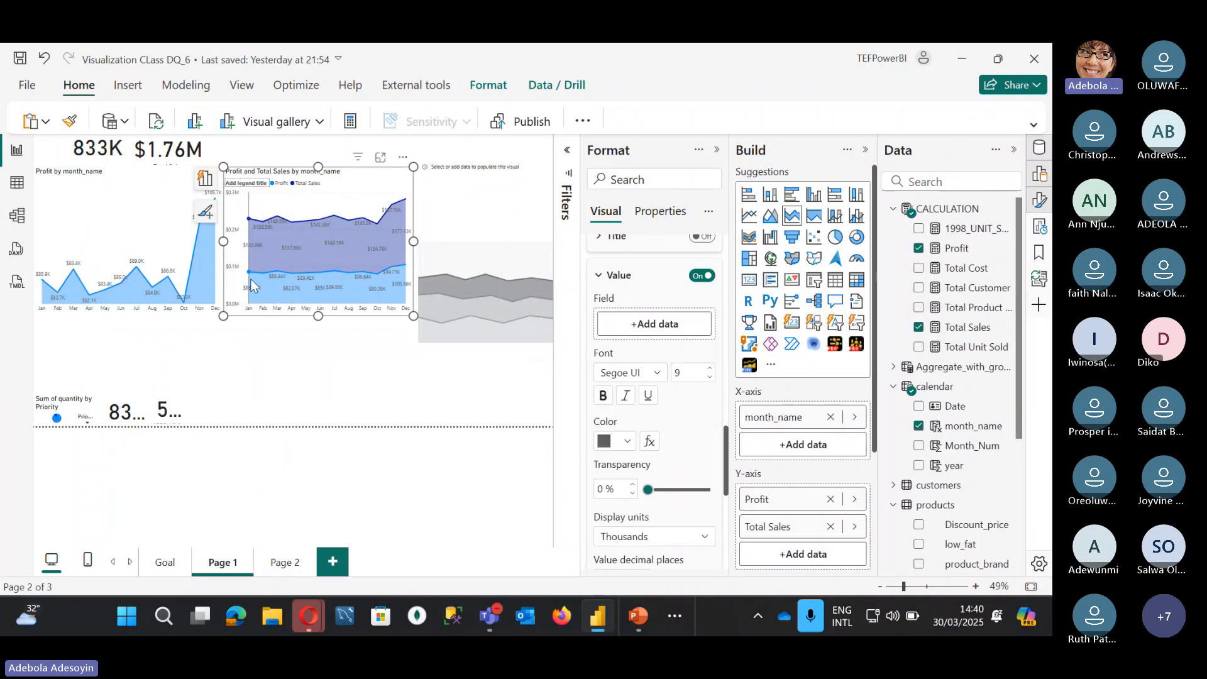
mouse_move(248, 275)
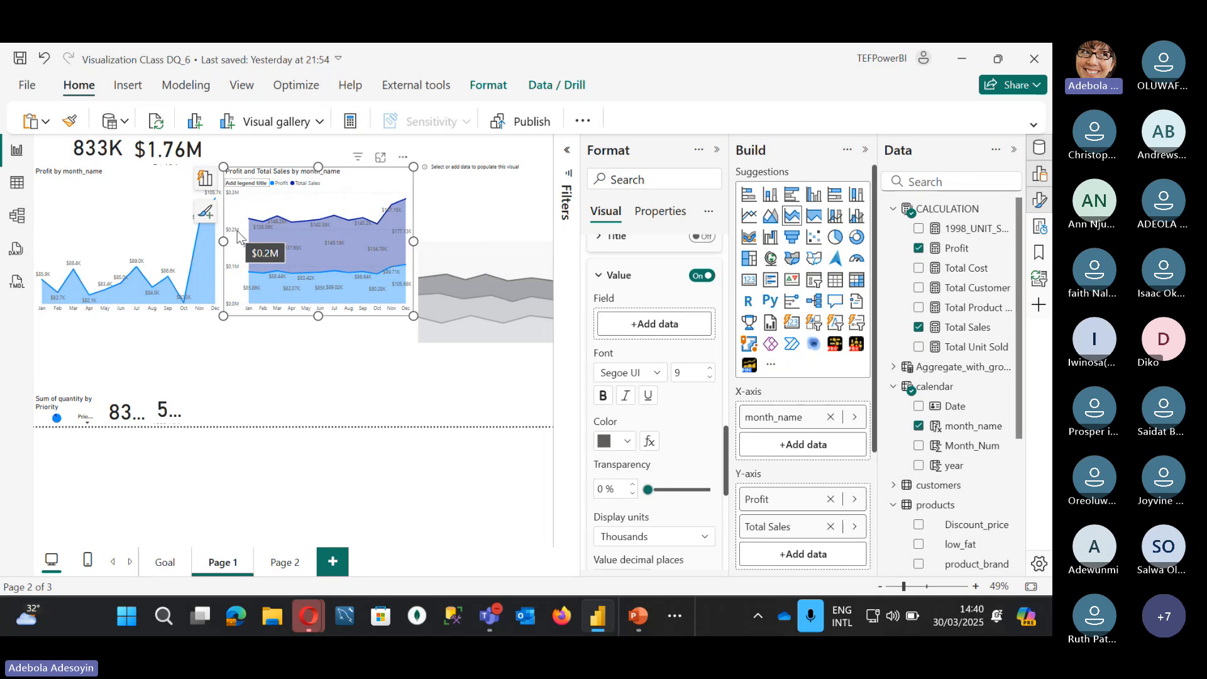
Step: Set the Y-axis display units of the Profit and Total Sales chart to Thousands
scroll(674, 337, up, 6)
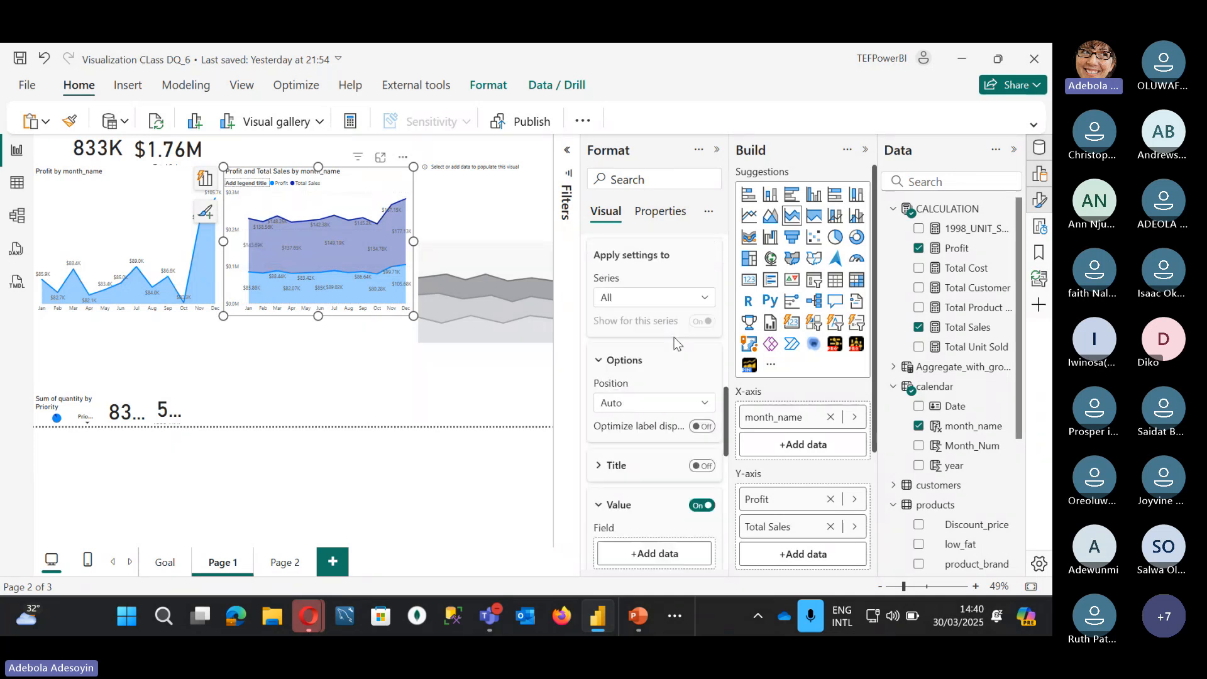
scroll(654, 352, up, 6)
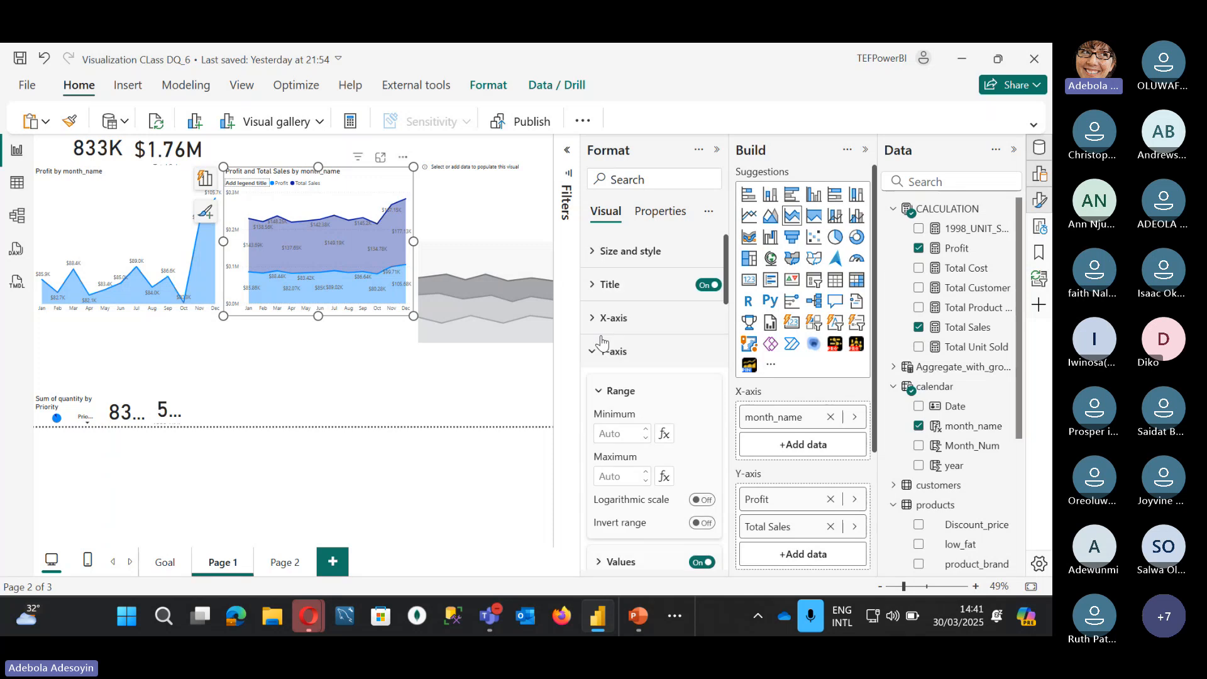
scroll(610, 434, down, 3)
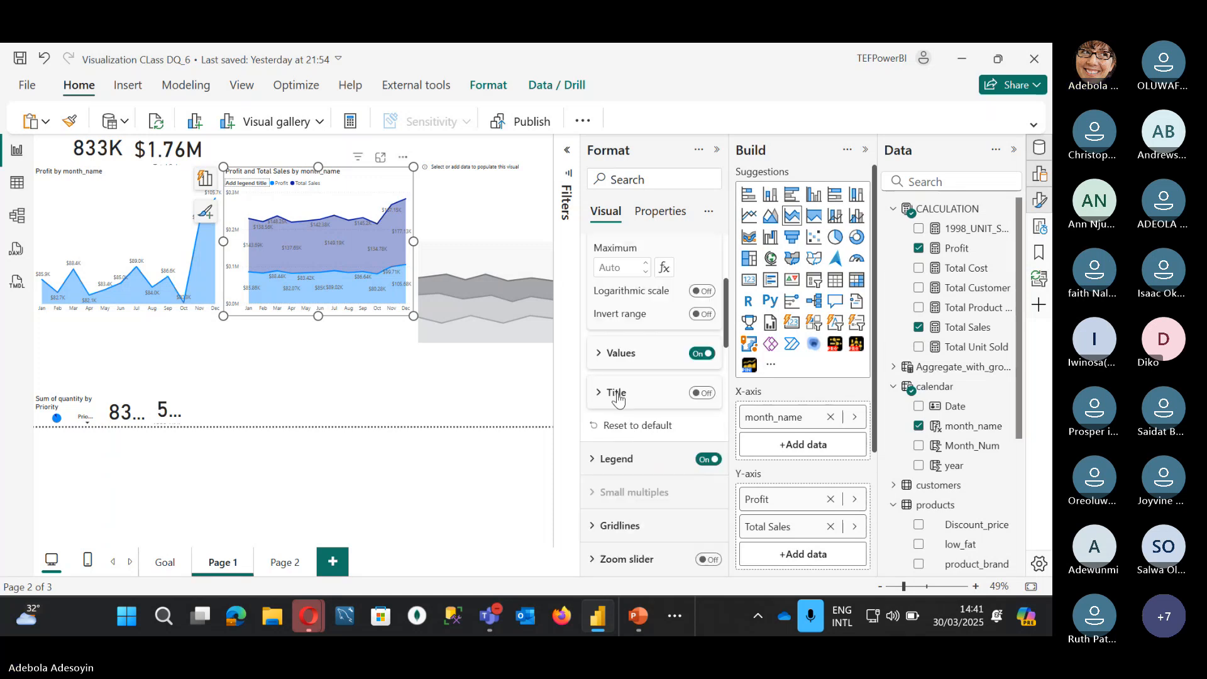
click(601, 355)
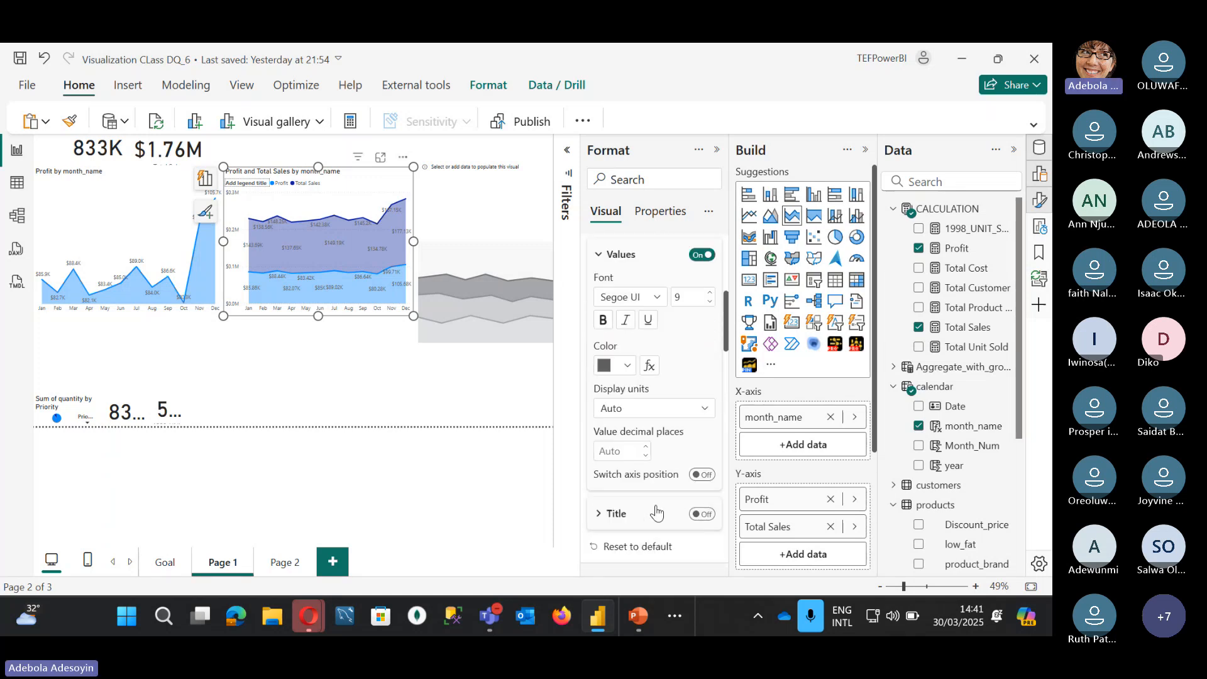
click(653, 415)
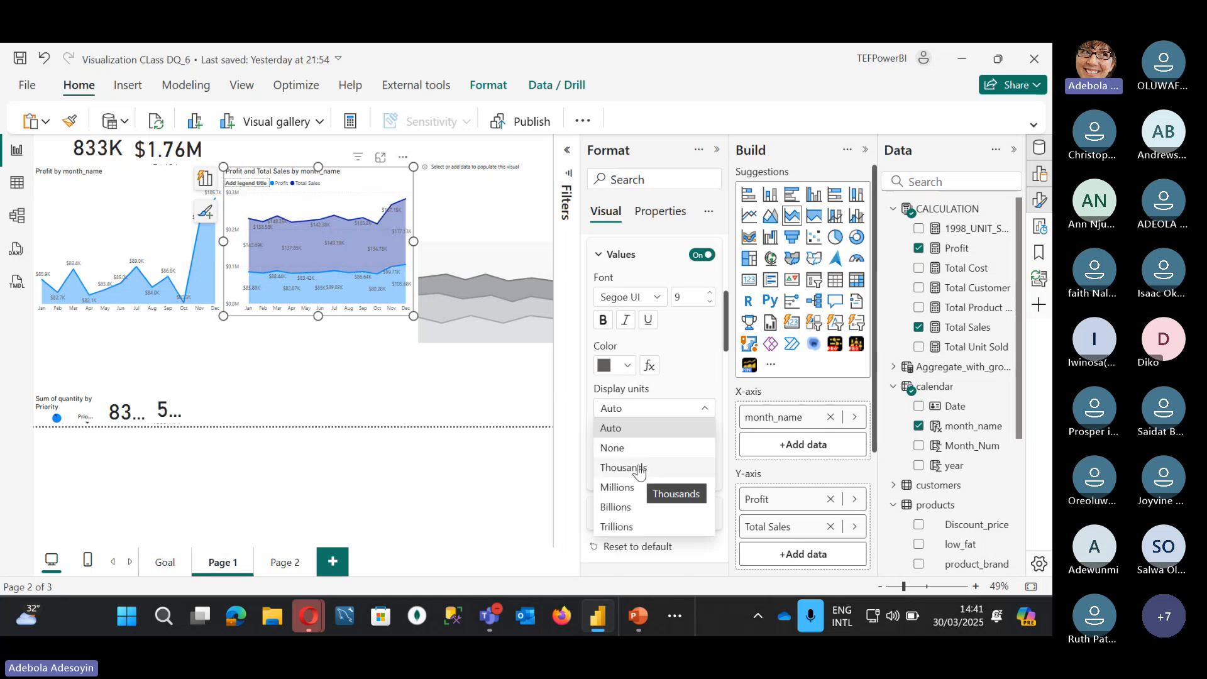
click(640, 470)
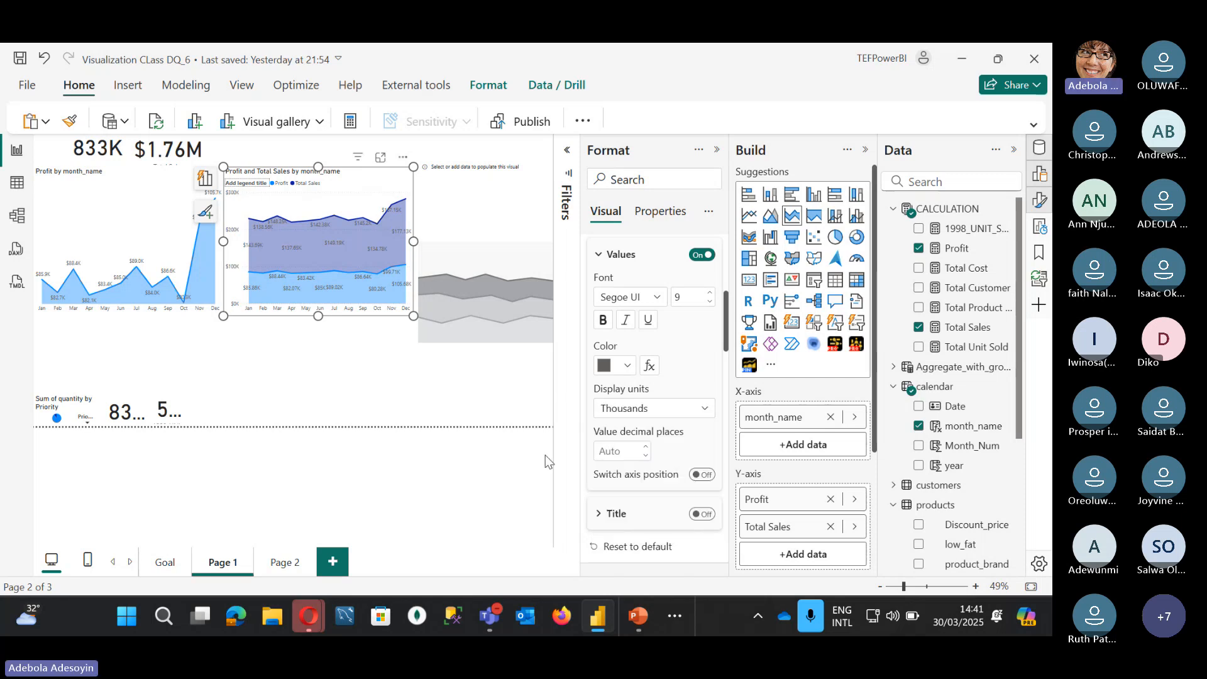
Step: Add Total Sales to the left Profit by month_name chart, plotting both measures by month
click(146, 188)
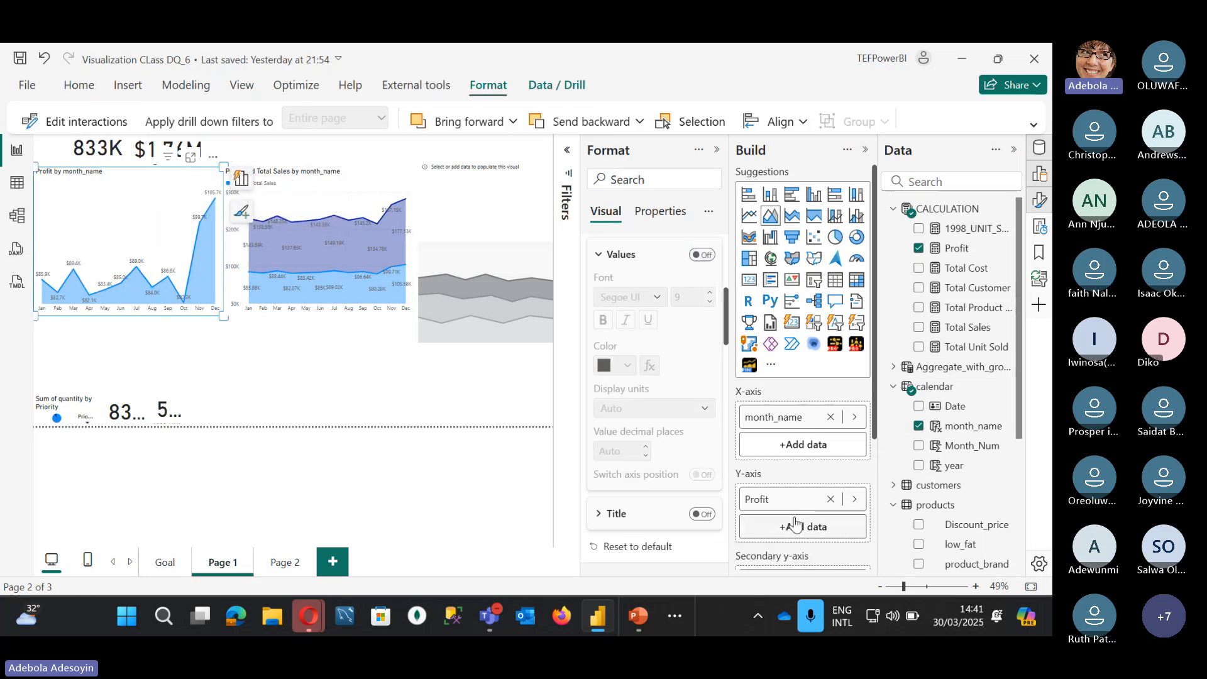
click(918, 327)
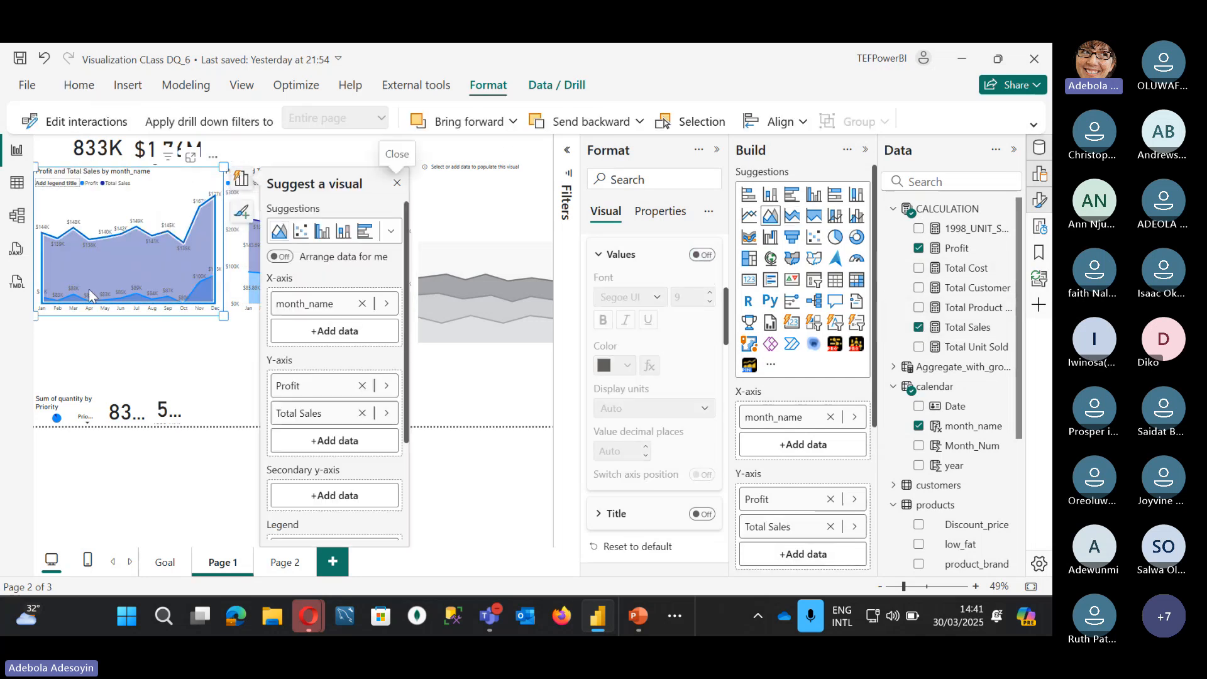
click(103, 353)
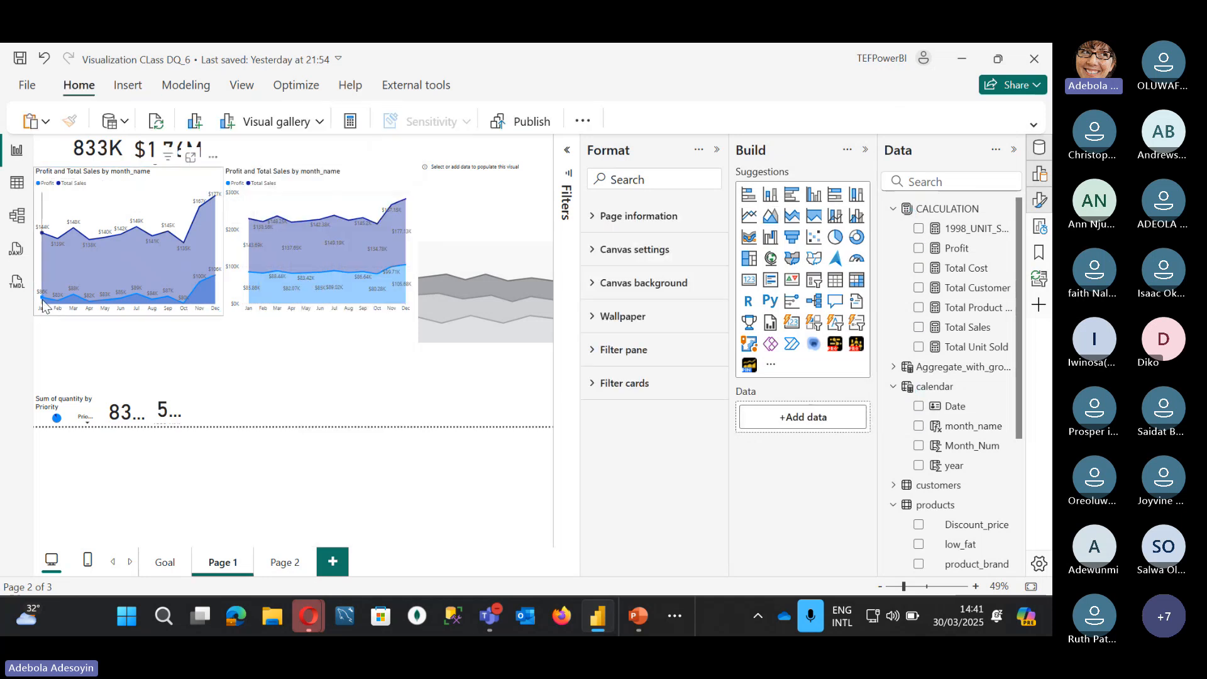
mouse_move(44, 305)
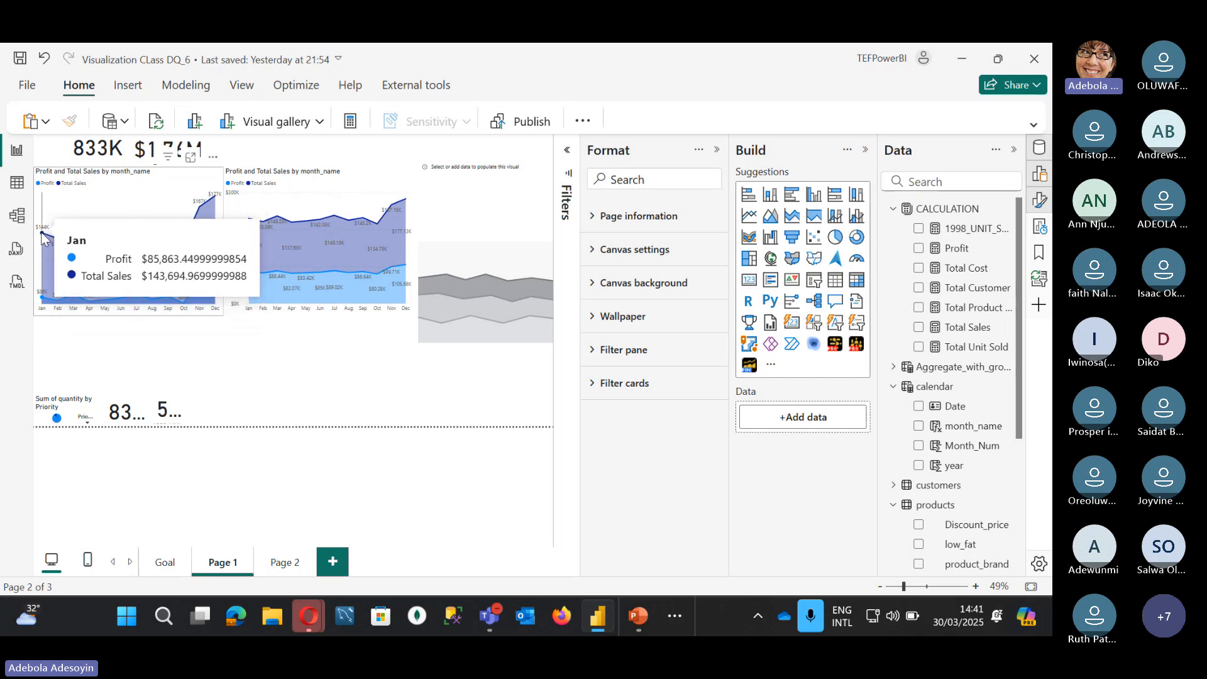
click(356, 178)
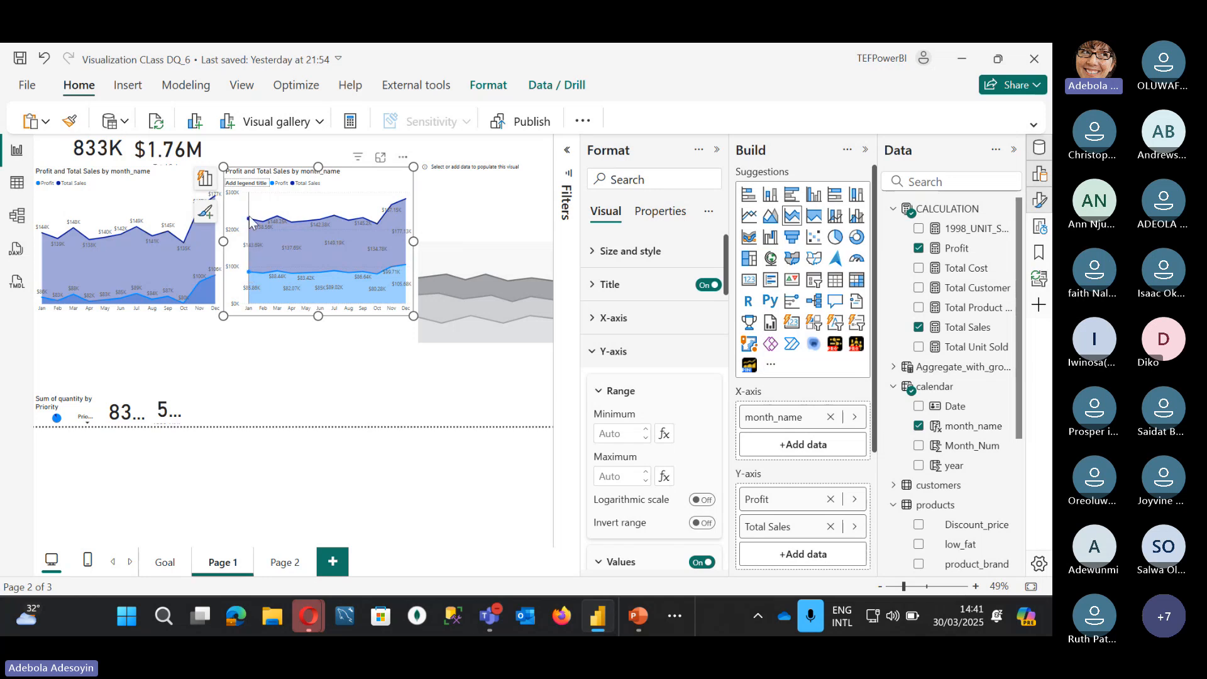
mouse_move(250, 228)
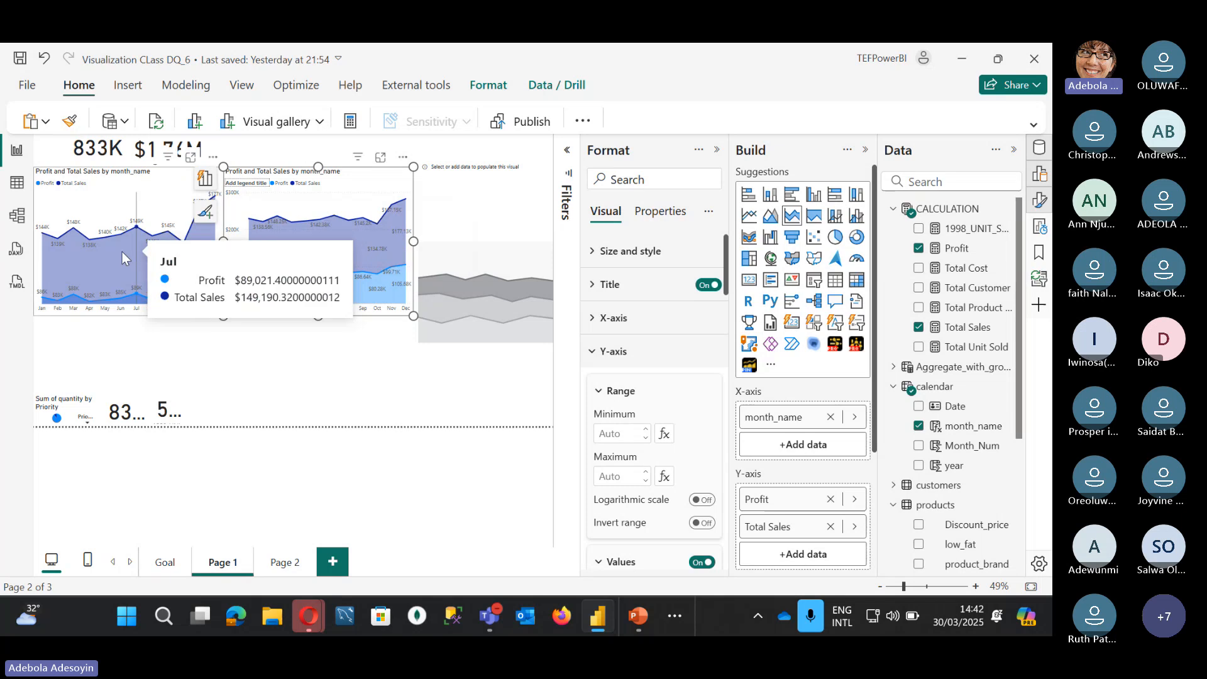
click(150, 182)
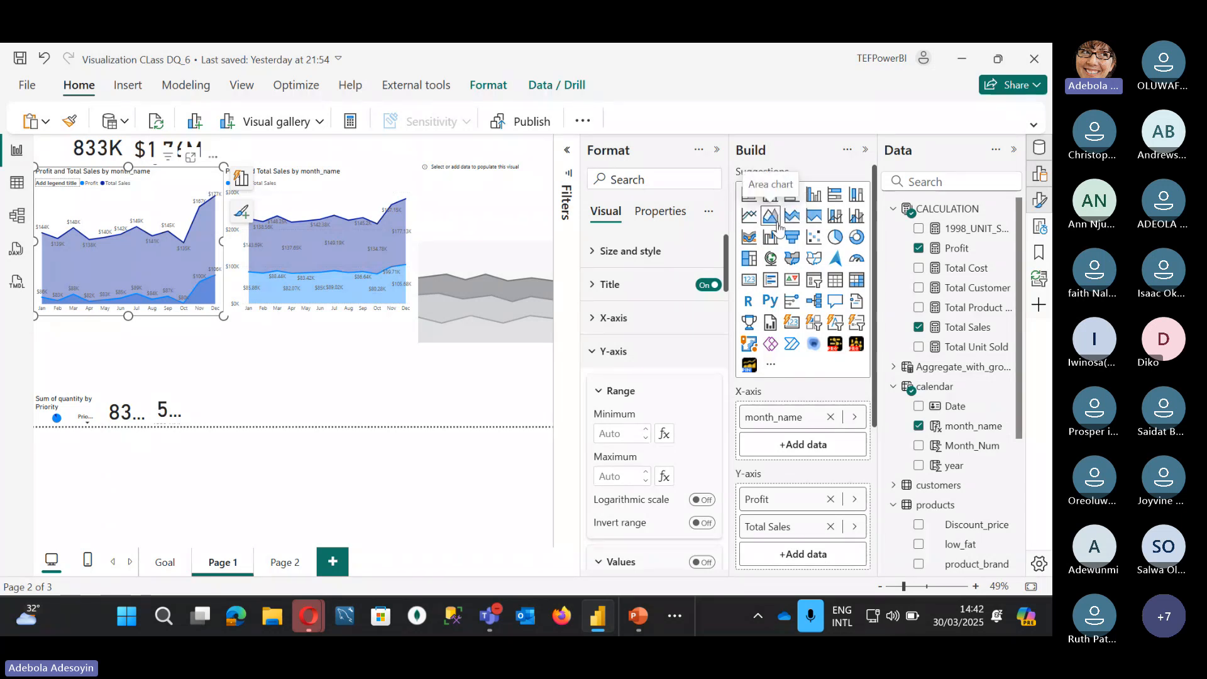
click(320, 192)
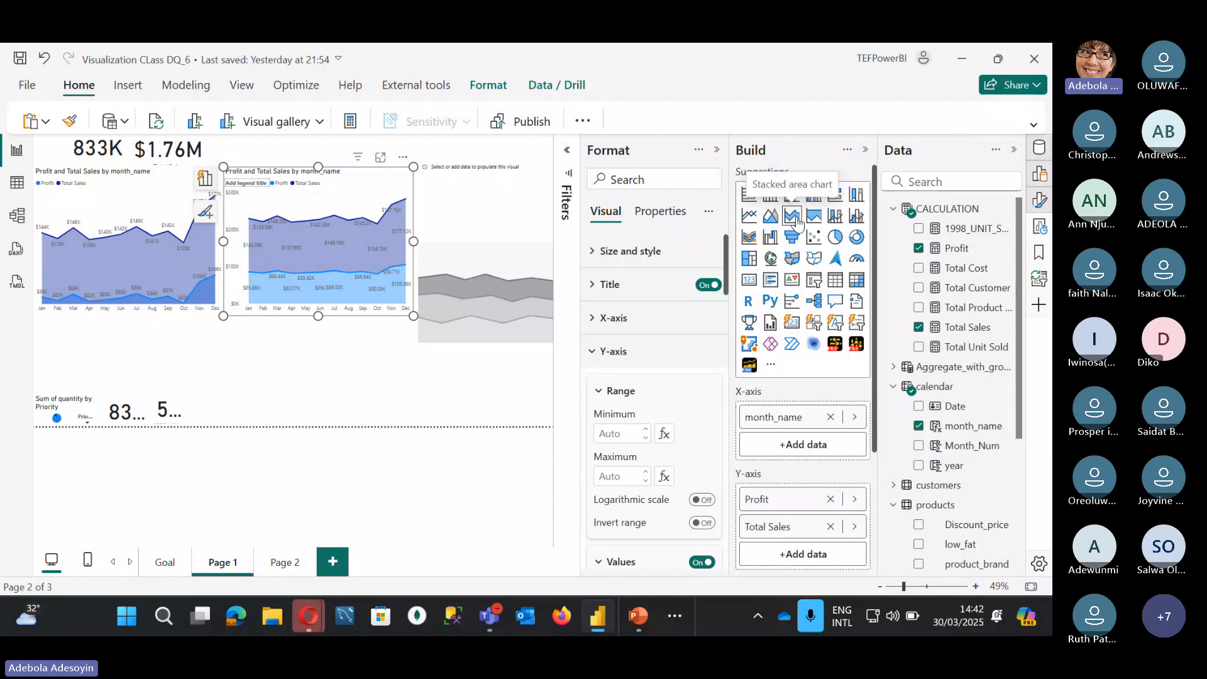
click(159, 181)
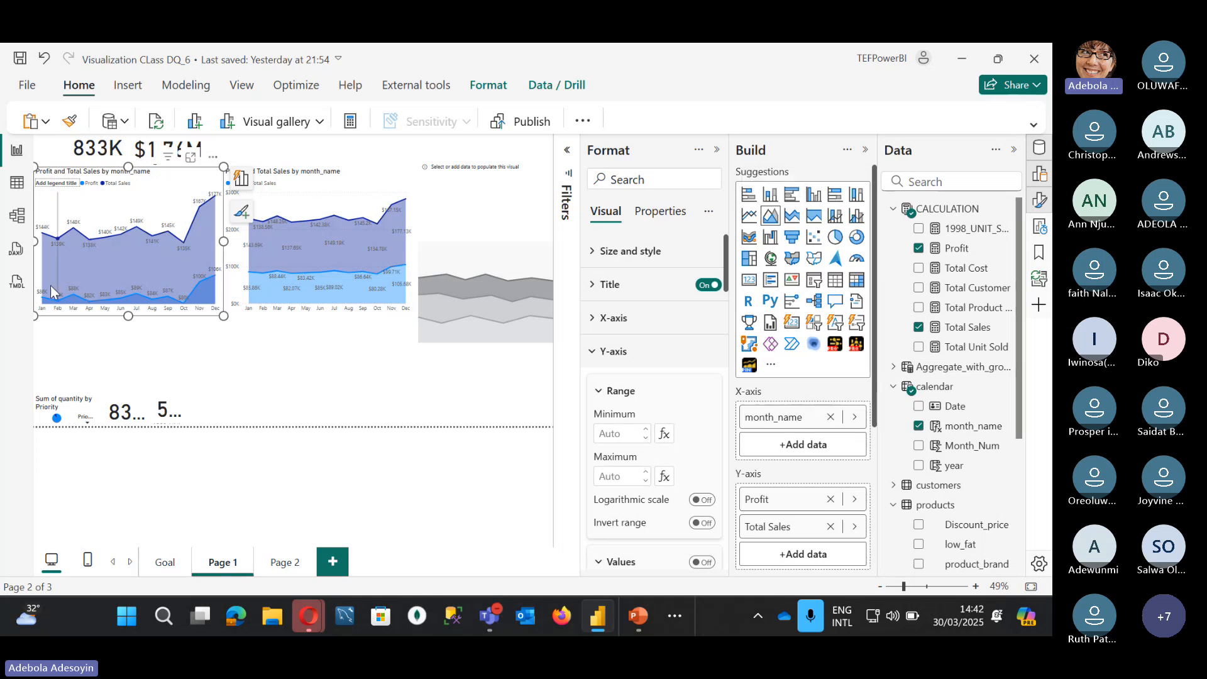
mouse_move(44, 300)
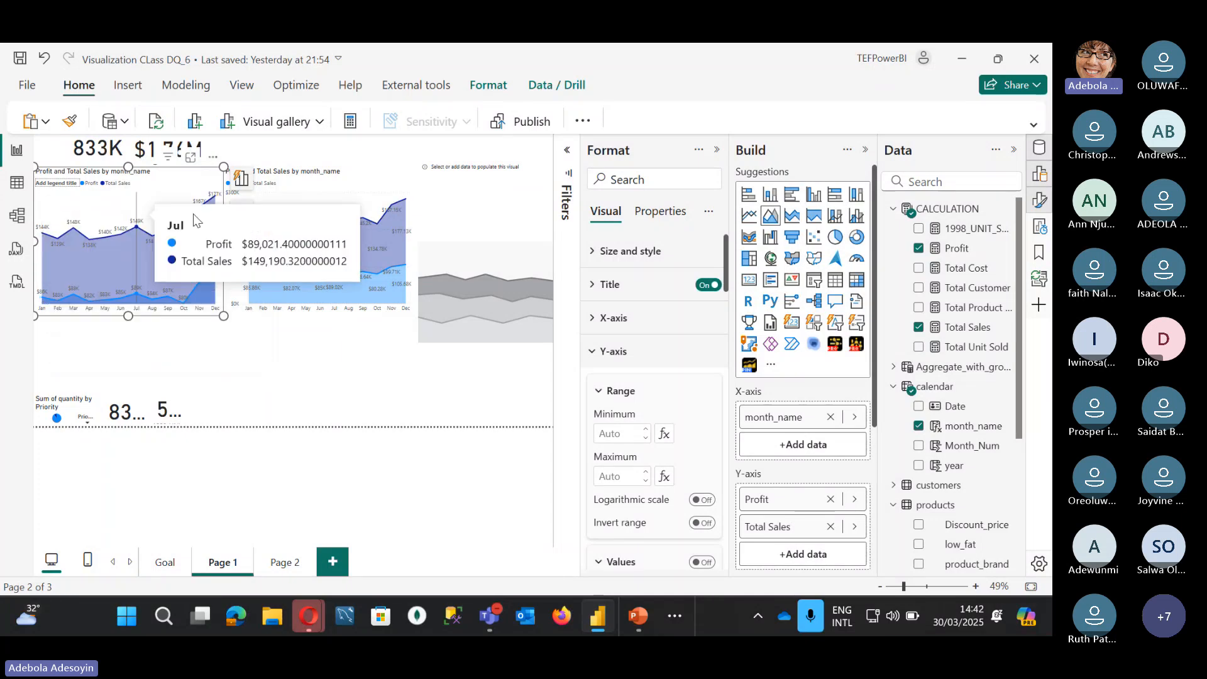
click(347, 181)
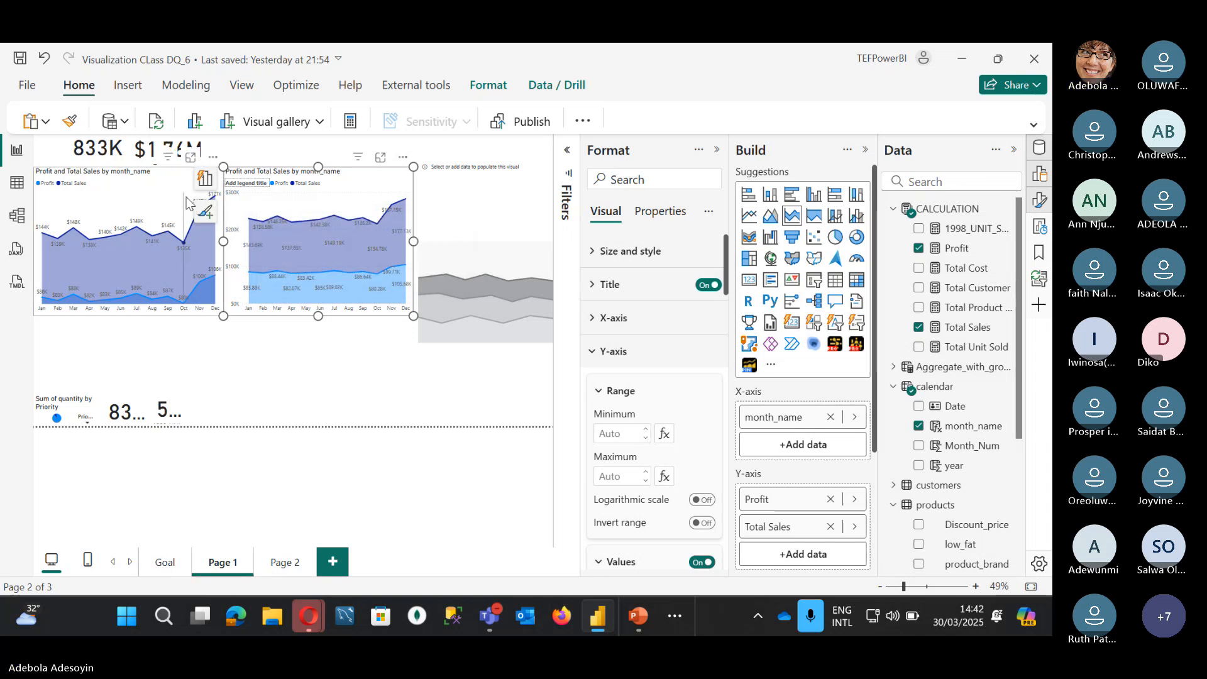
mouse_move(254, 205)
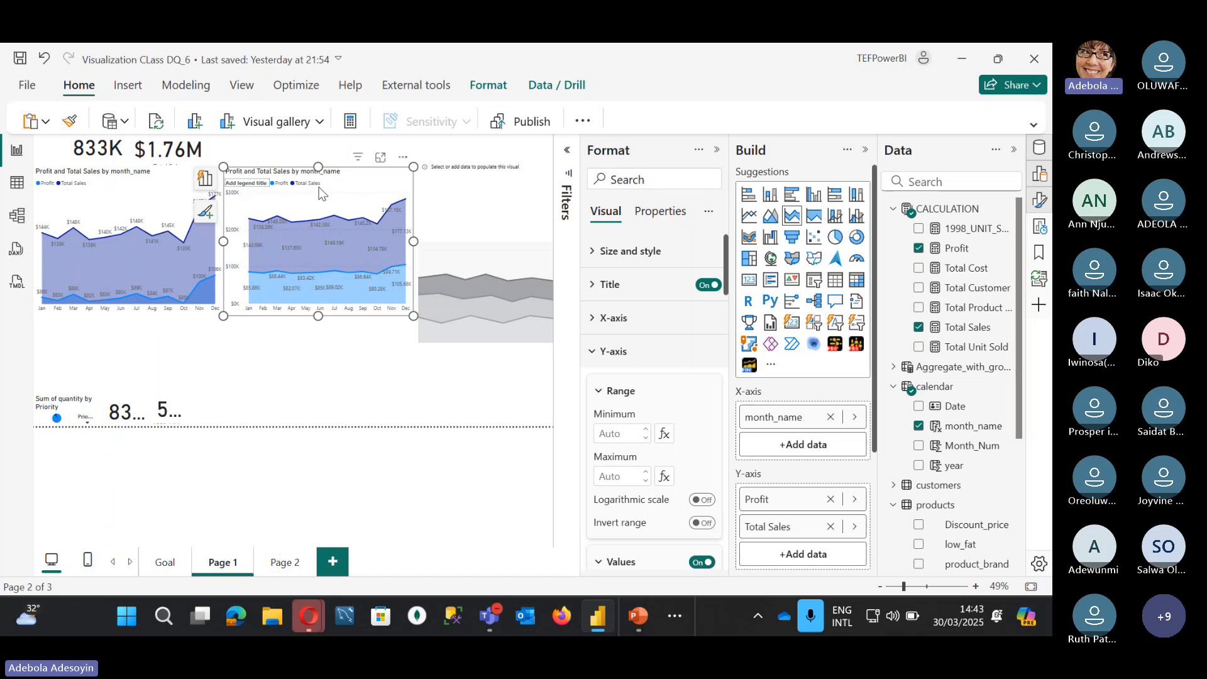
mouse_move(290, 217)
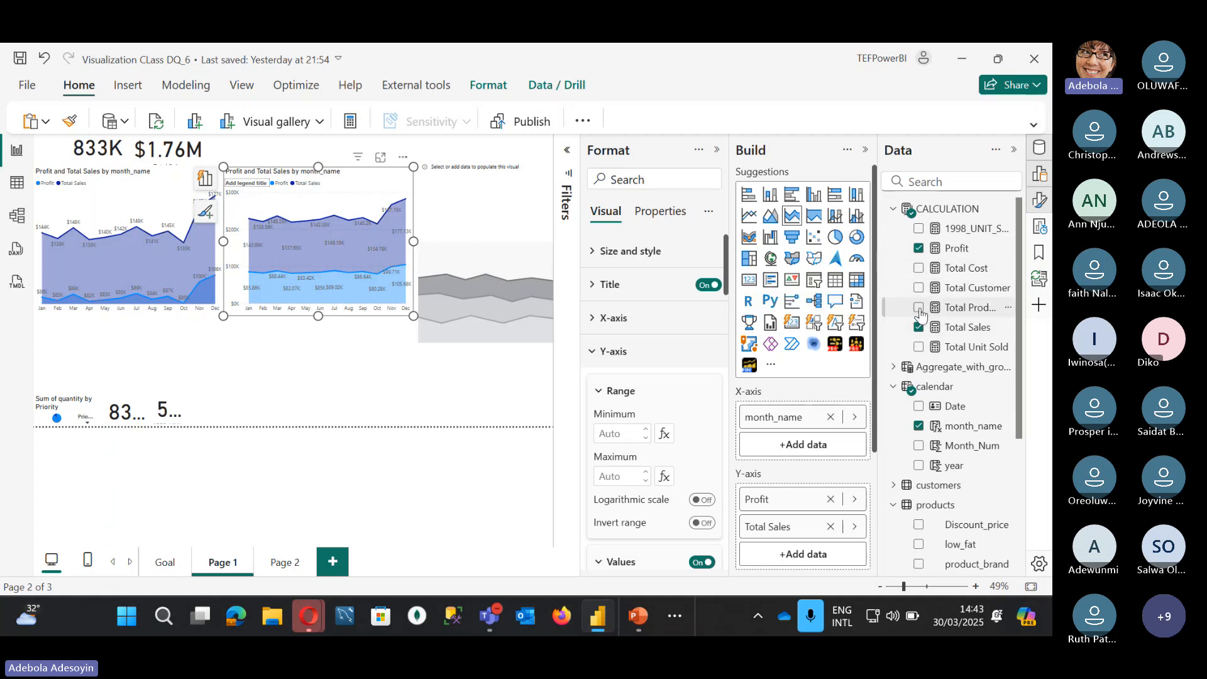
Step: Add Total Cost to the middle stacked area chart and dismiss the Suggest a visual popup
click(918, 269)
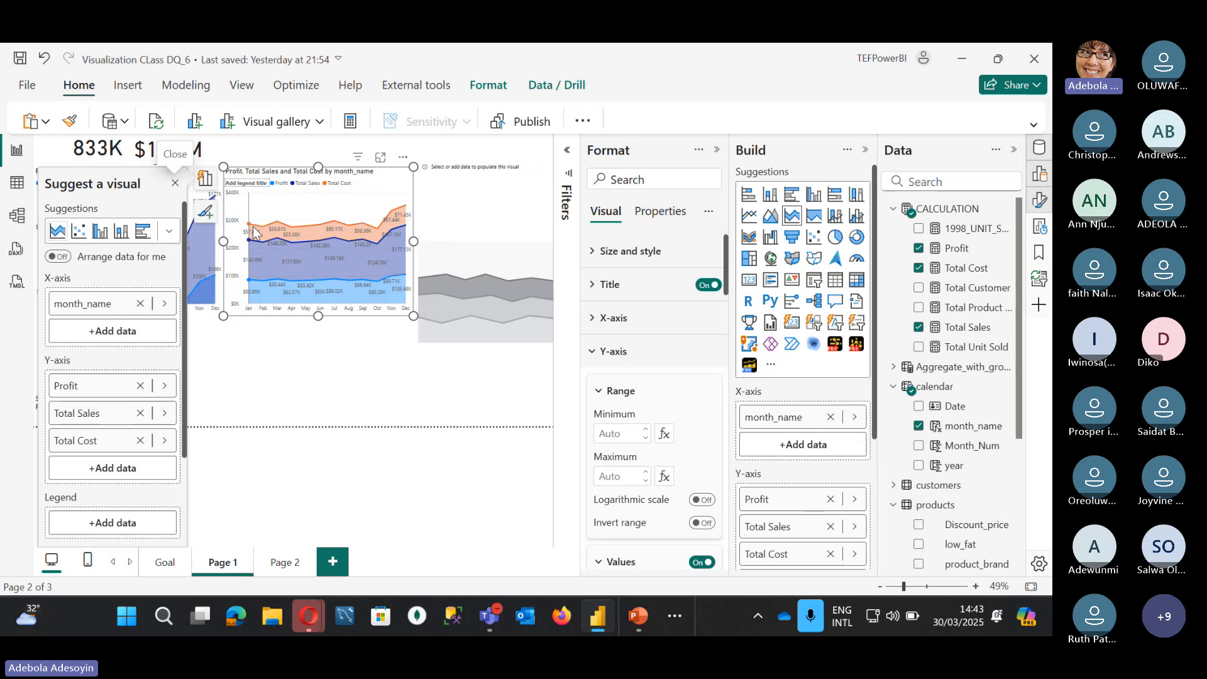
click(178, 183)
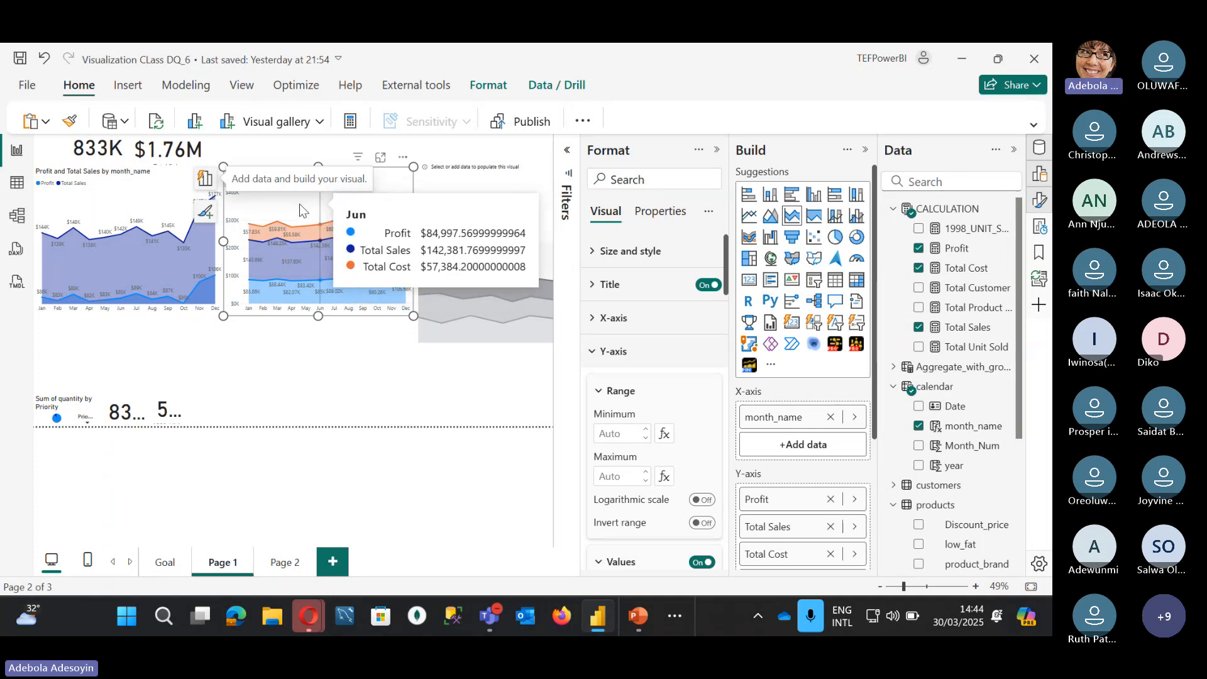
click(155, 181)
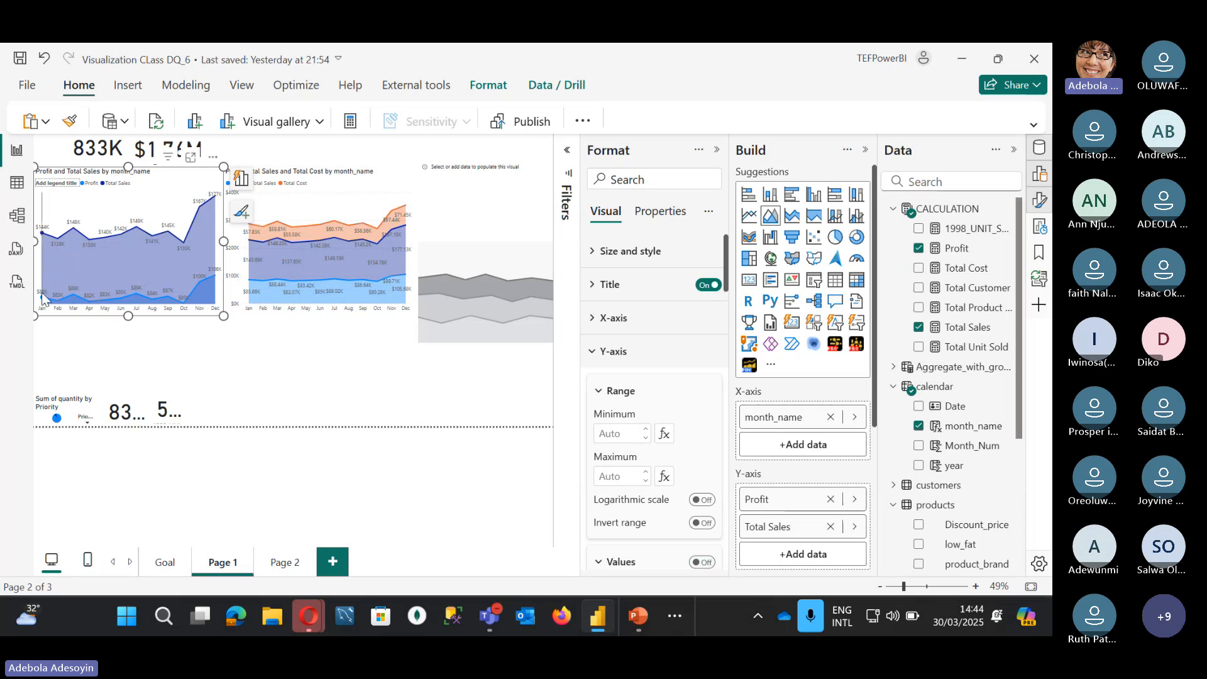
mouse_move(43, 295)
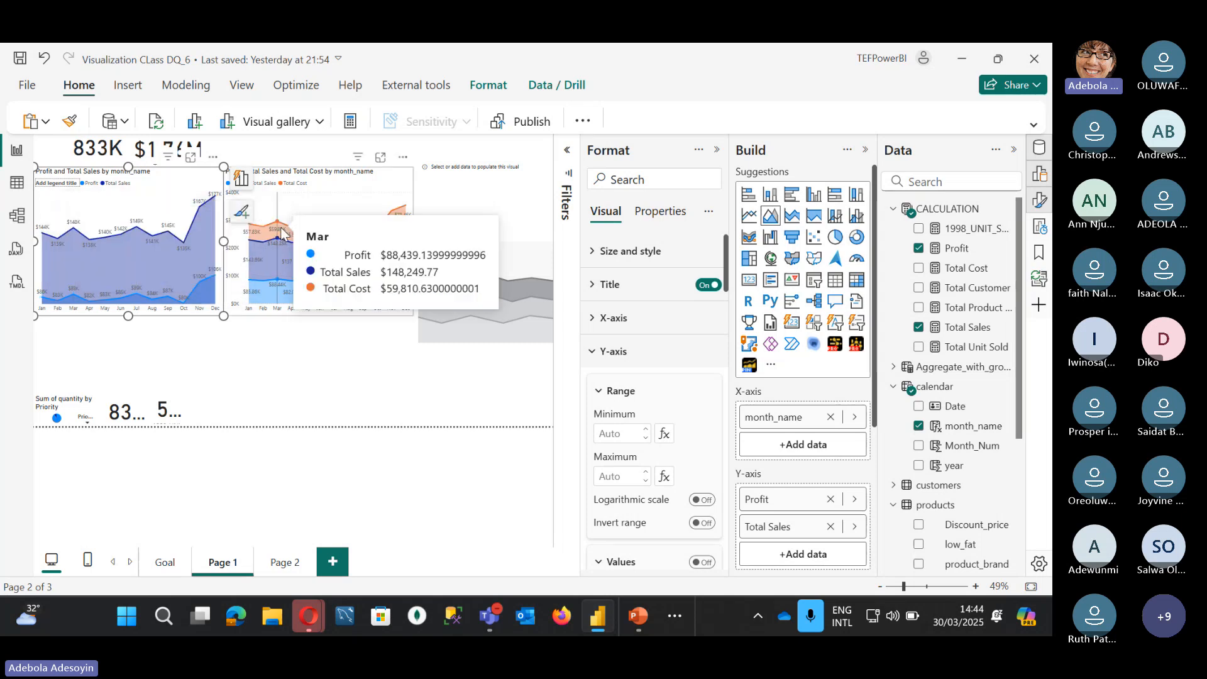
click(390, 183)
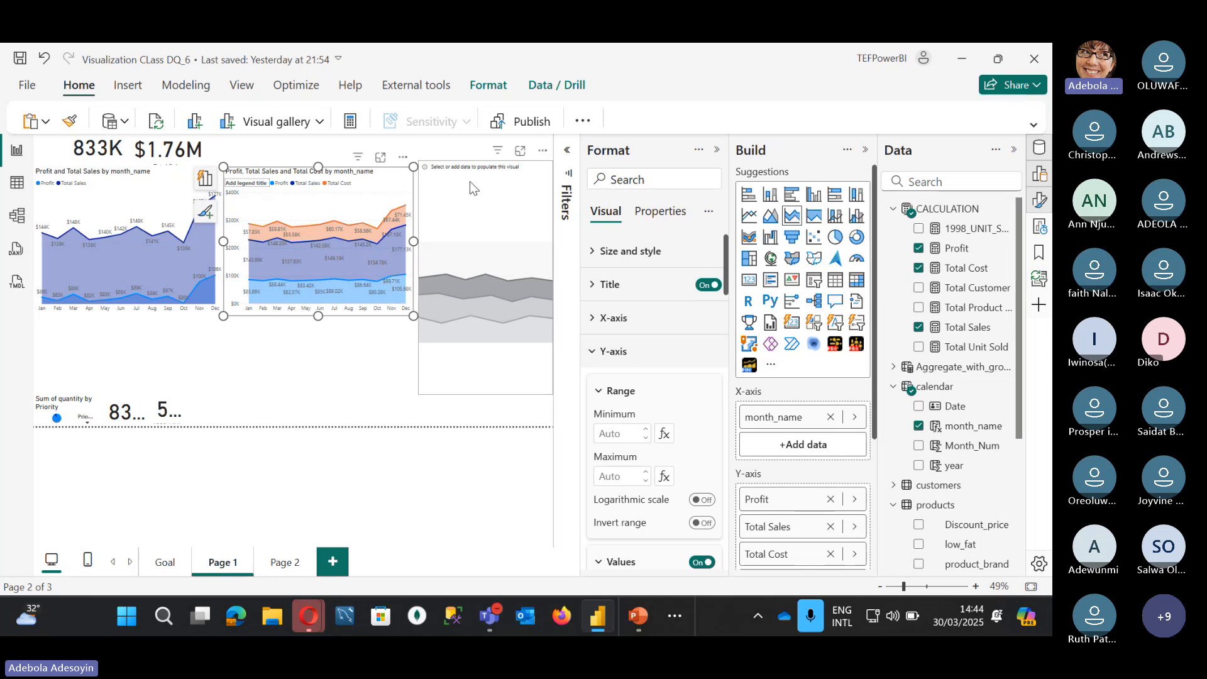
Step: Delete the empty placeholder visual and duplicate the three-measure area chart
click(470, 181)
key(Delete)
click(379, 181)
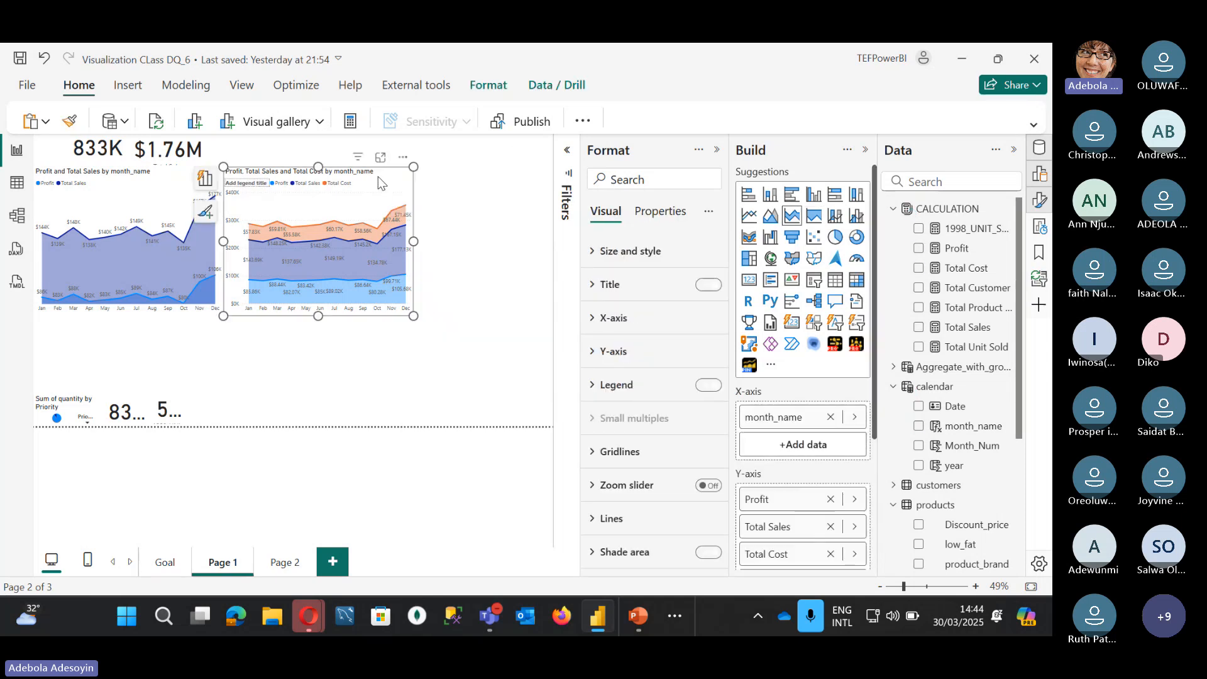
key(ctrl+c)
key(ctrl+v)
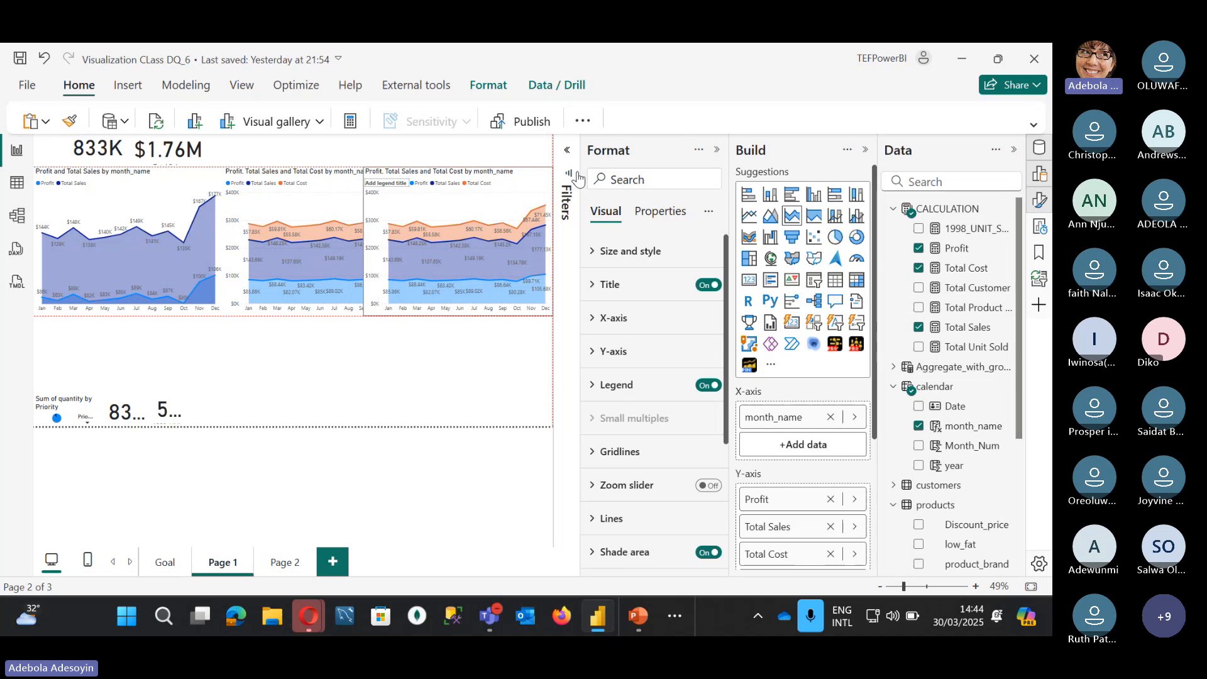
Step: Place the copy lower, widen it, and switch it to a 100% stacked area chart
drag(365, 167, 273, 329)
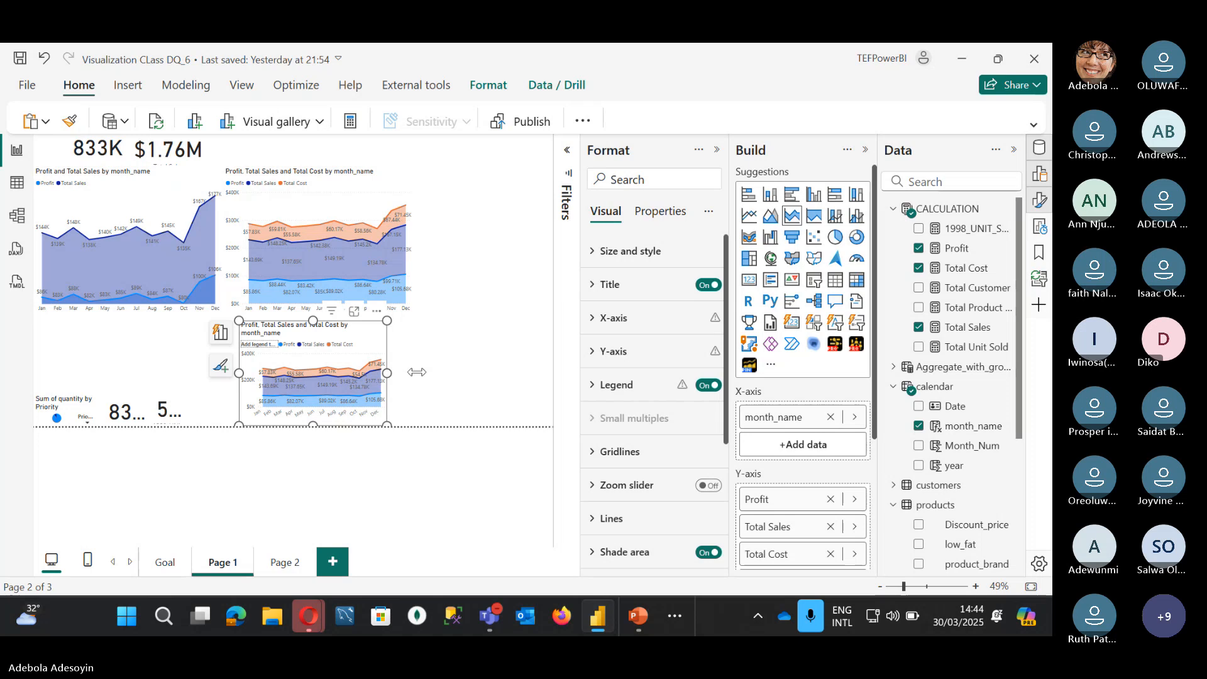
drag(417, 372, 509, 373)
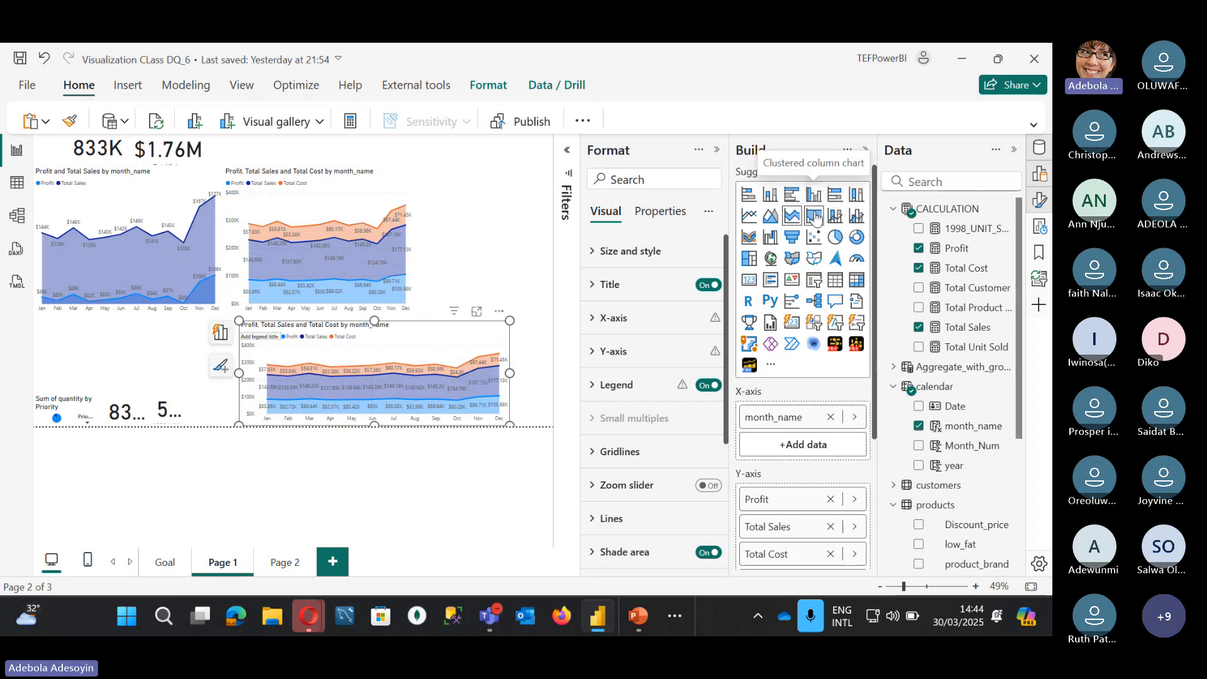
click(814, 216)
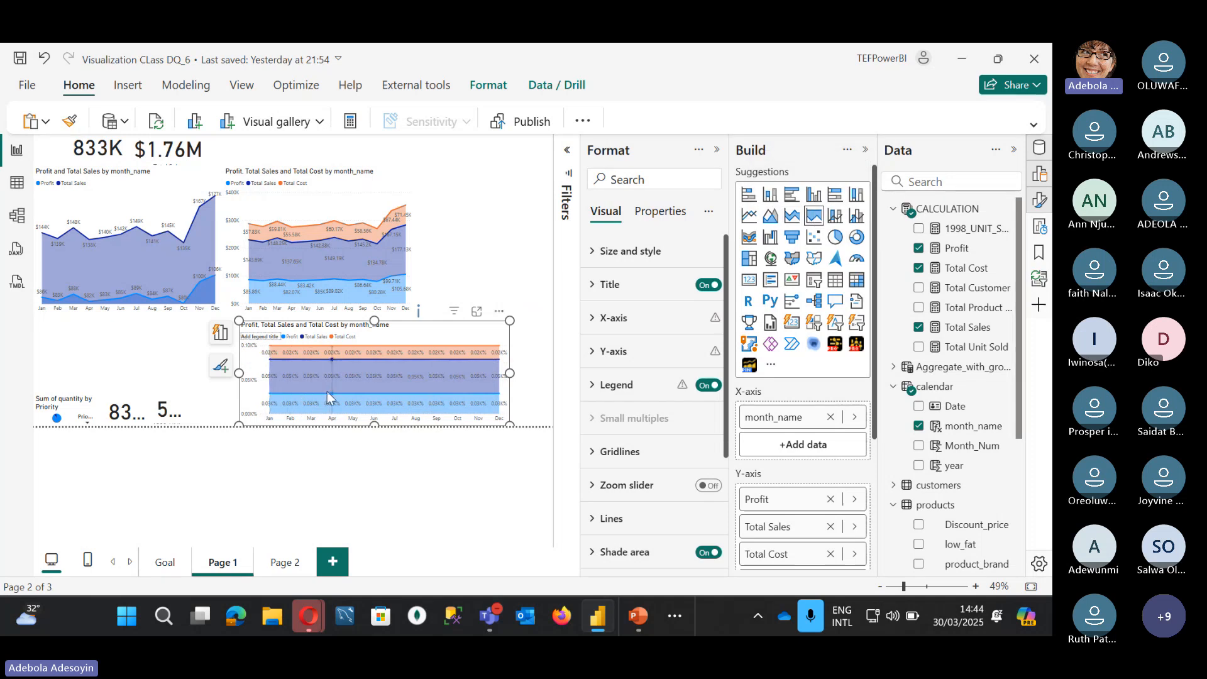
mouse_move(271, 391)
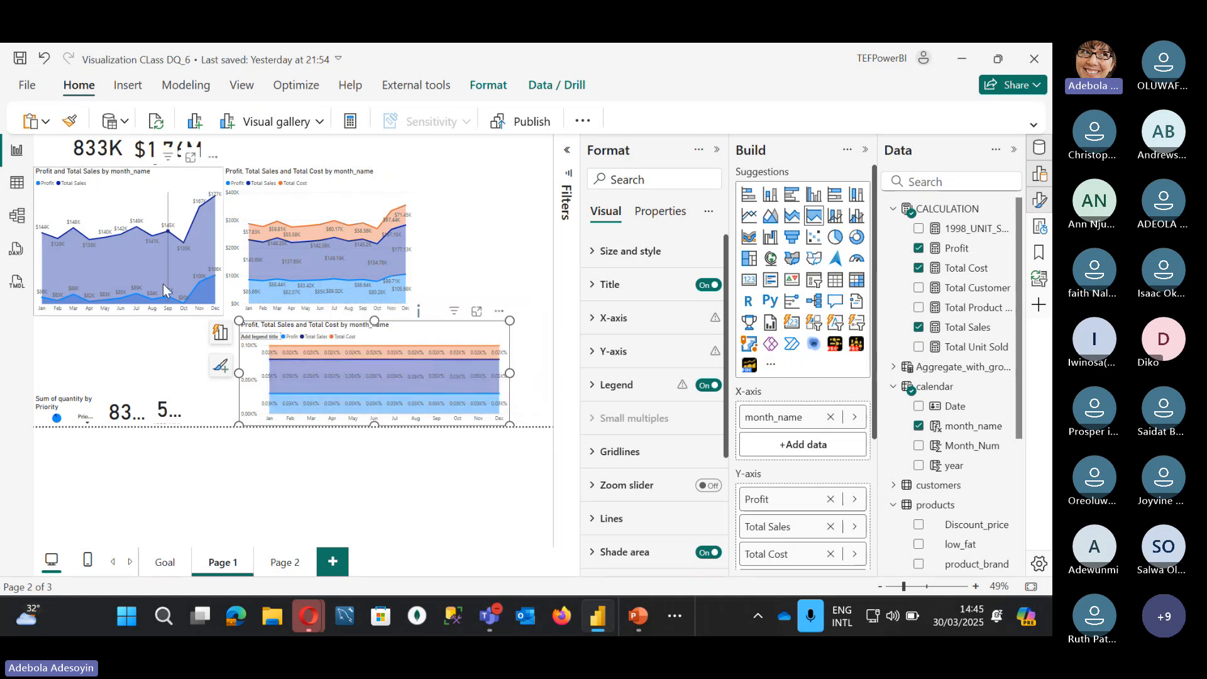
mouse_move(326, 207)
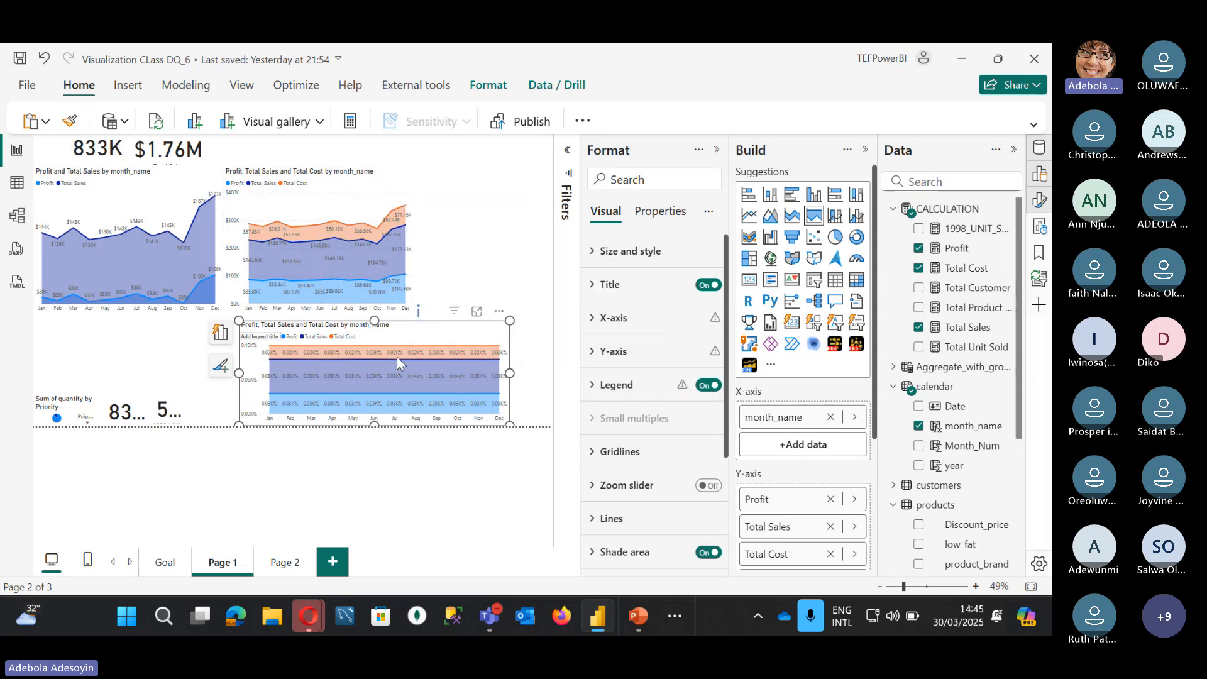
Step: Add a new blank Page 3 to the report
click(334, 561)
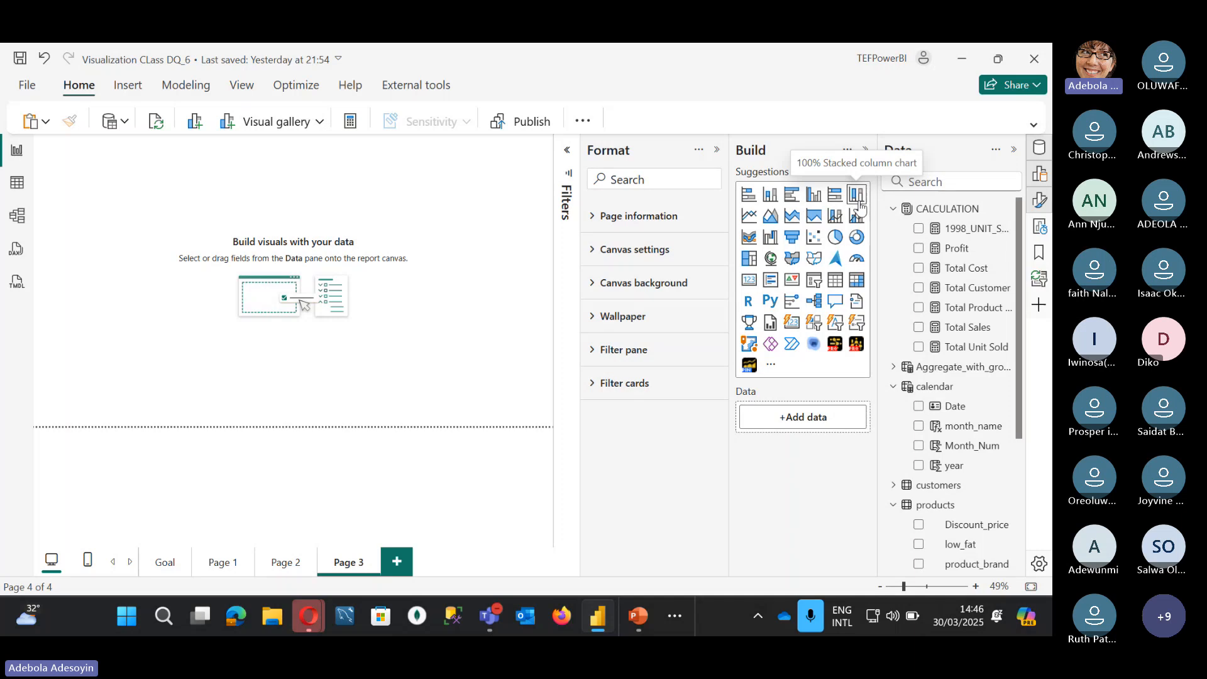
Step: Create a bar chart on Page 3 plotting Profit by sales_region
click(792, 196)
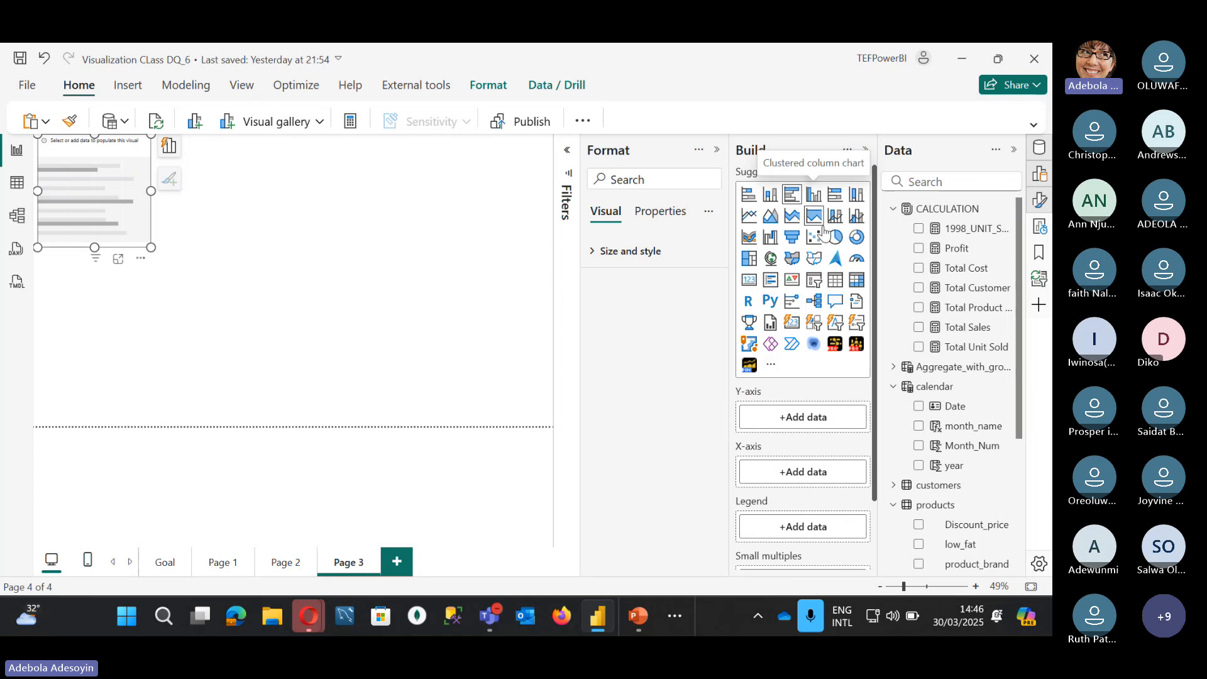
scroll(918, 377, down, 3)
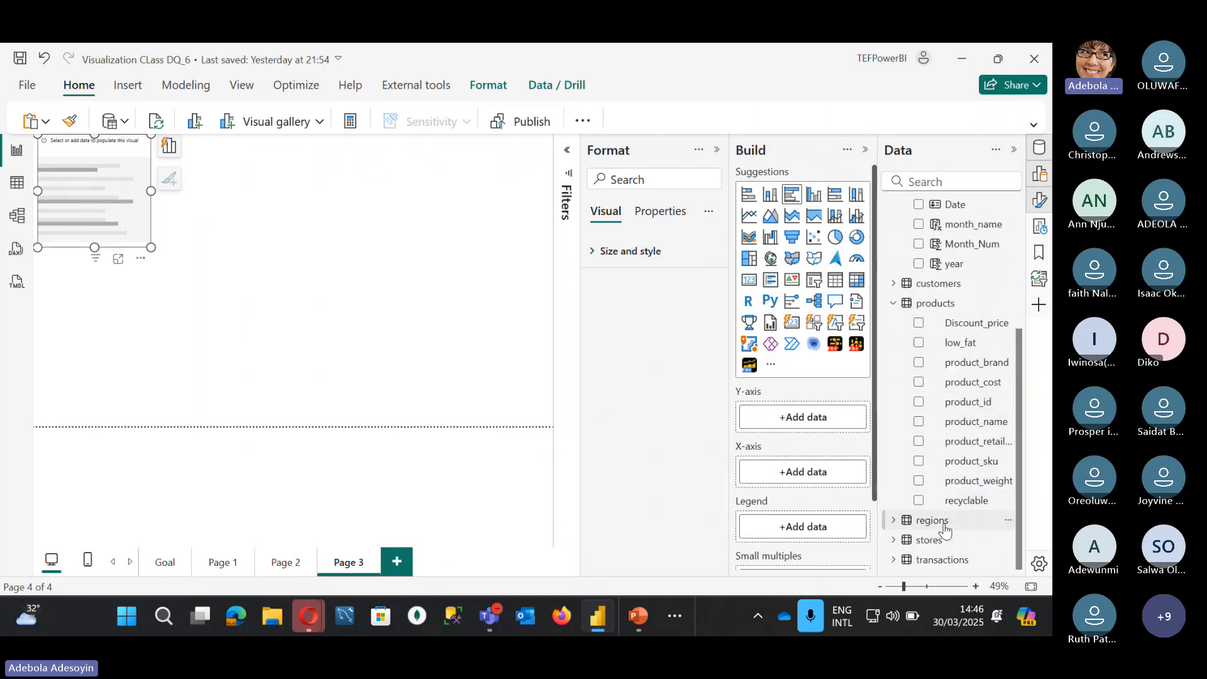
click(894, 521)
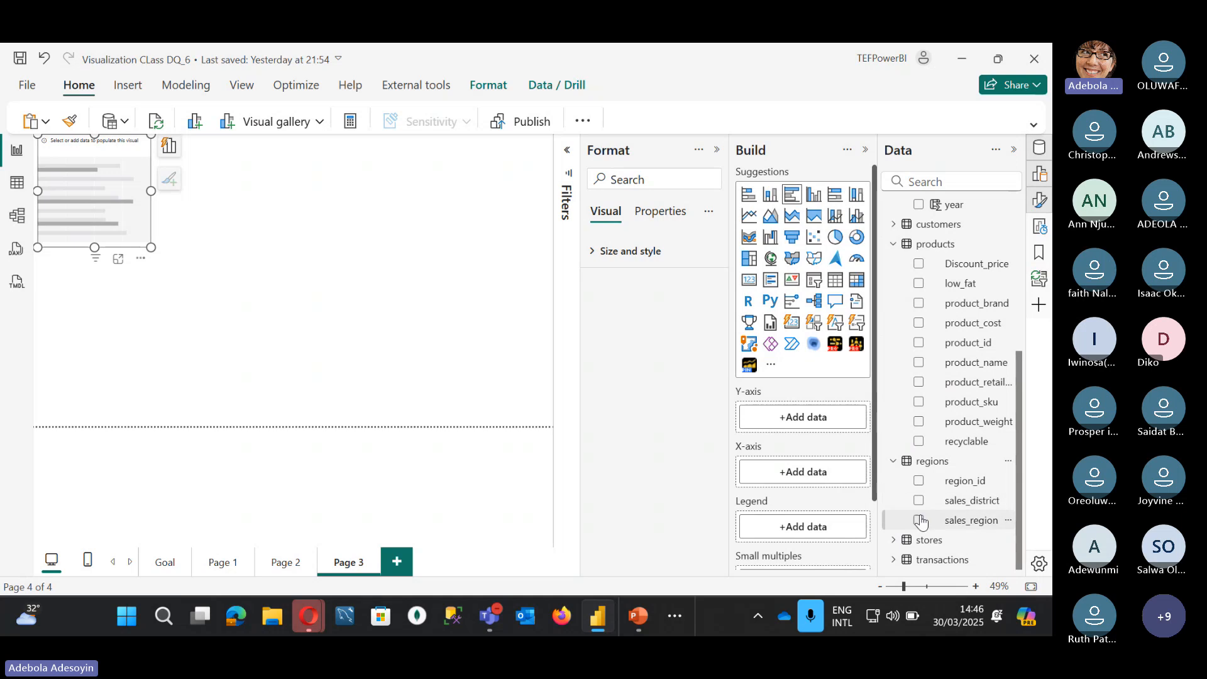
click(918, 521)
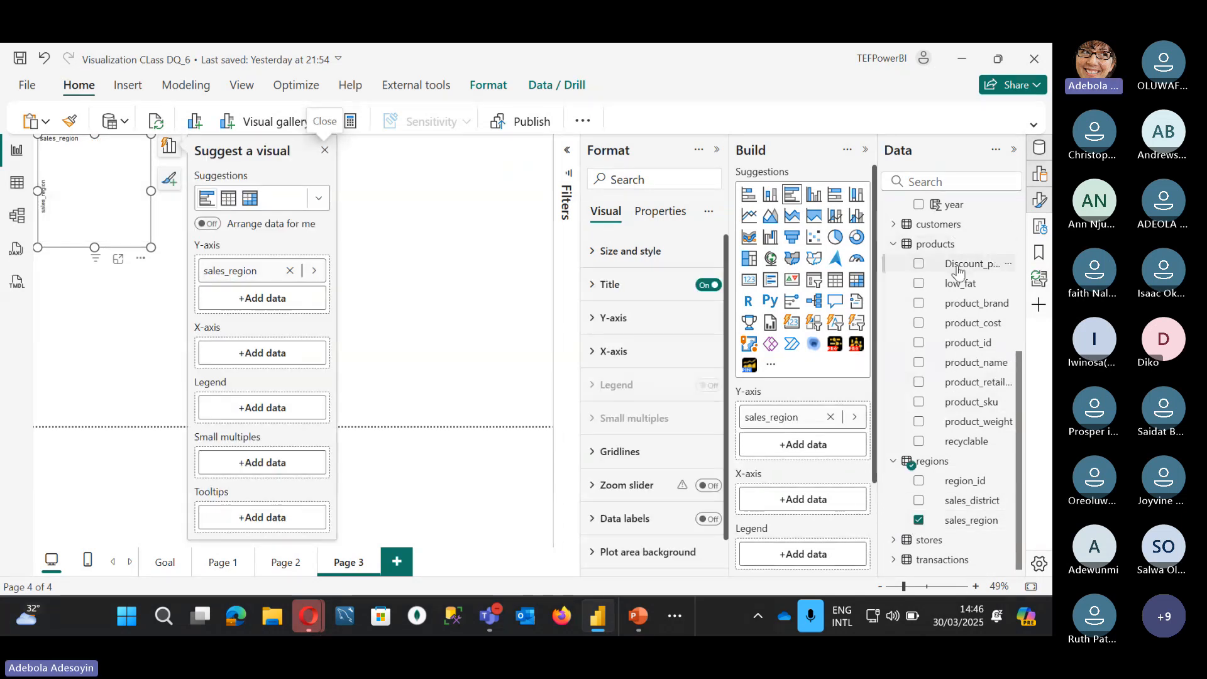
scroll(948, 252, up, 5)
click(918, 248)
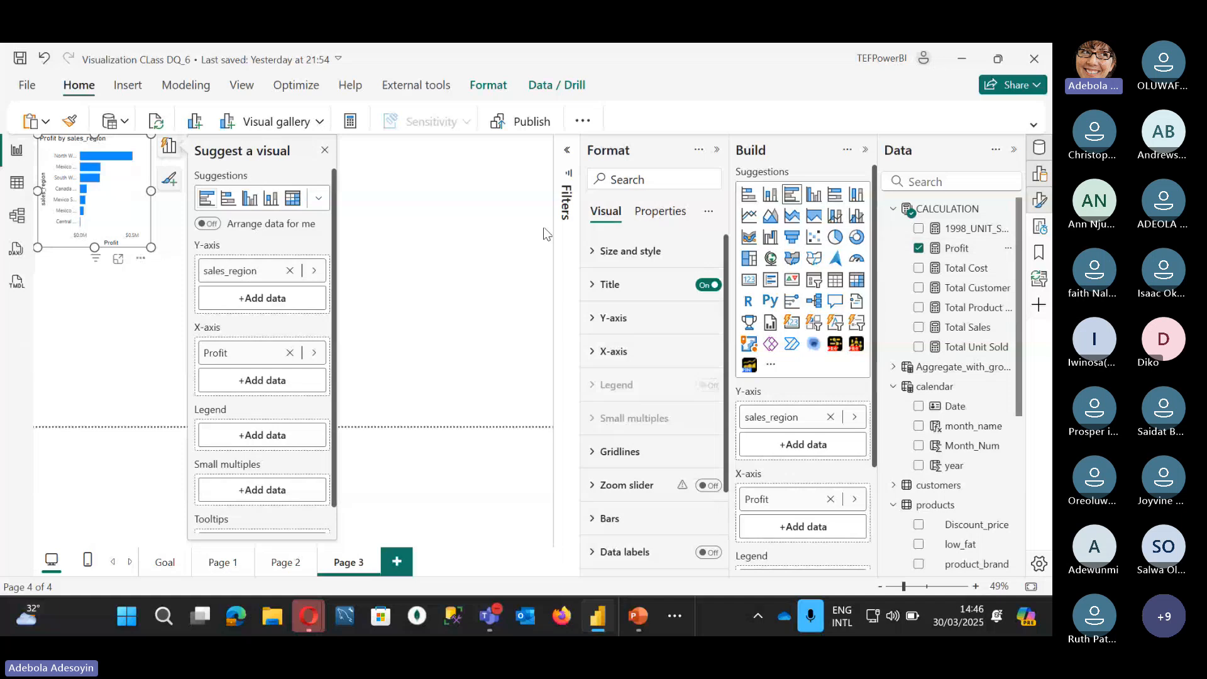
Step: Enlarge the chart and convert it to a clustered column chart
drag(151, 247, 268, 378)
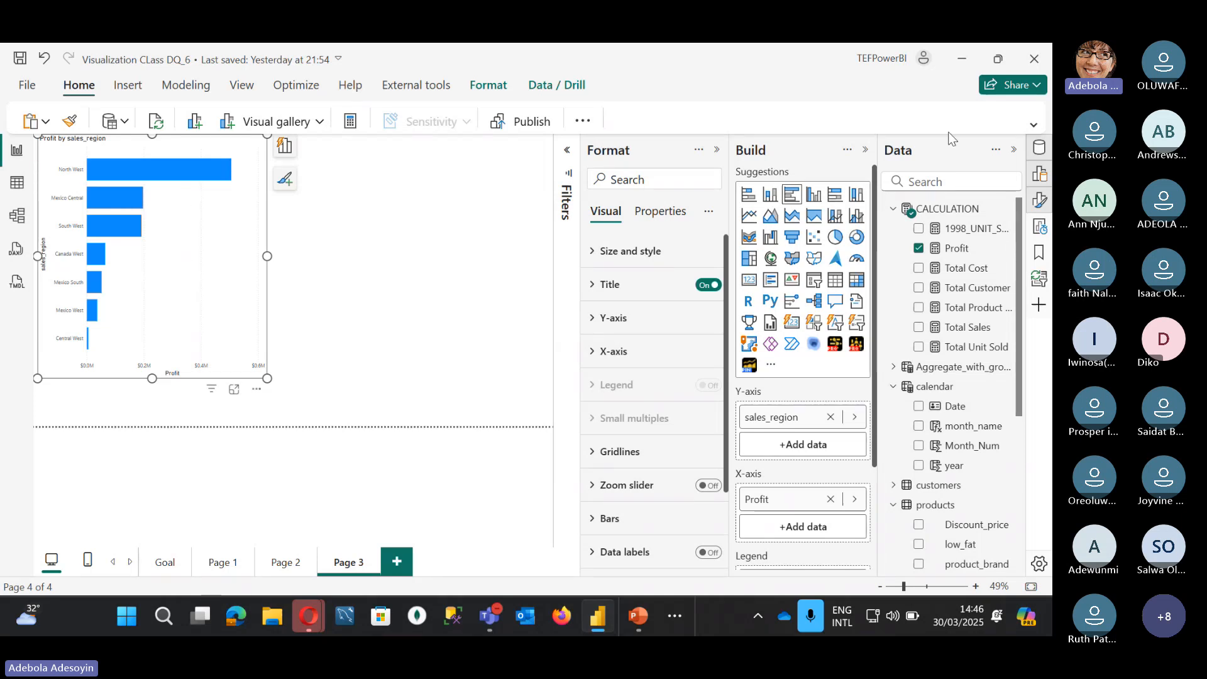
click(814, 196)
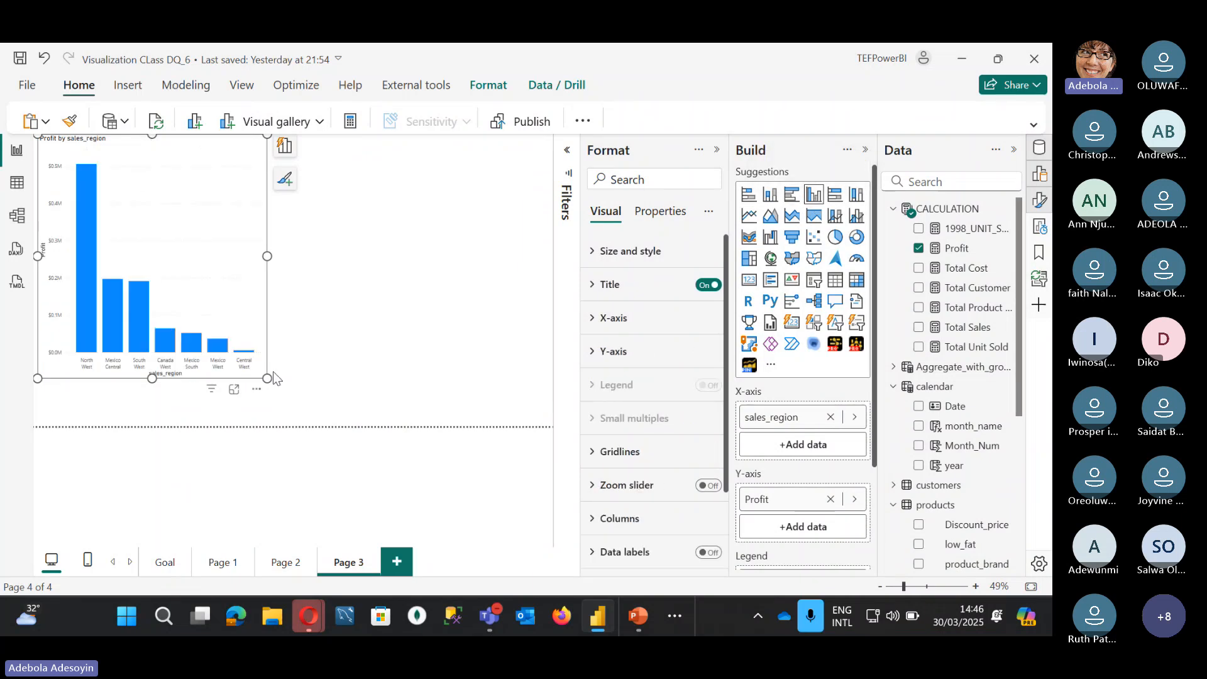
drag(268, 377, 316, 370)
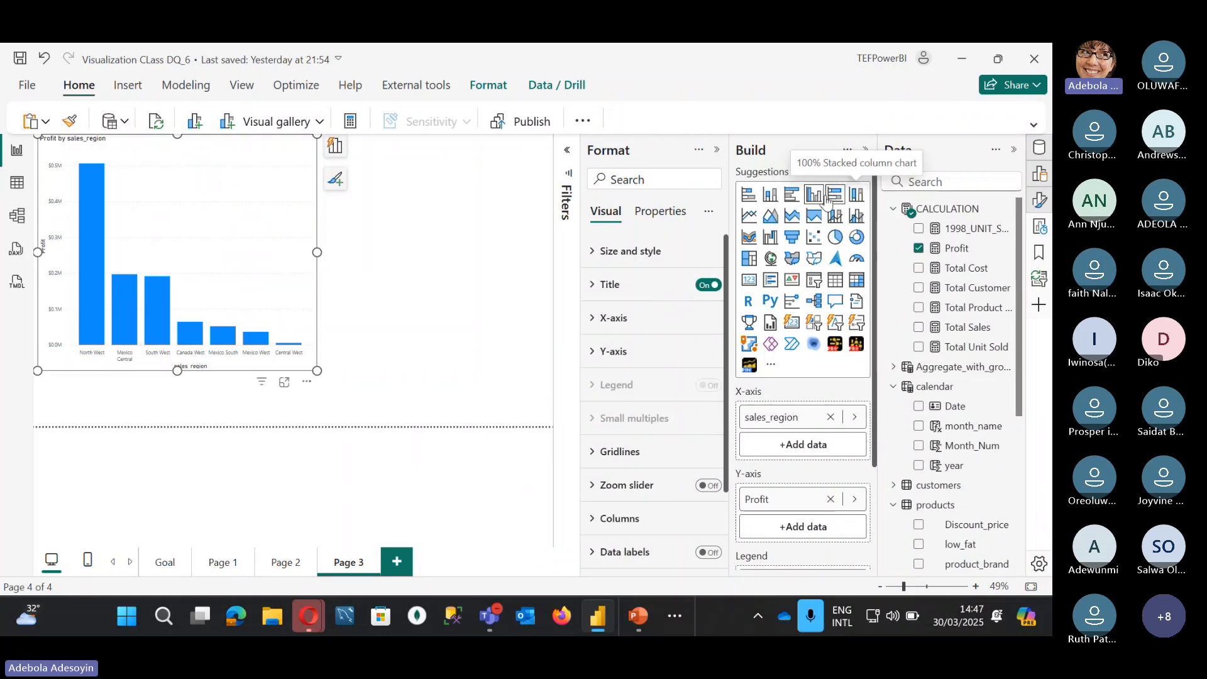
Step: Switch the region chart to stacked columns and add Total Cost alongside Profit
click(772, 196)
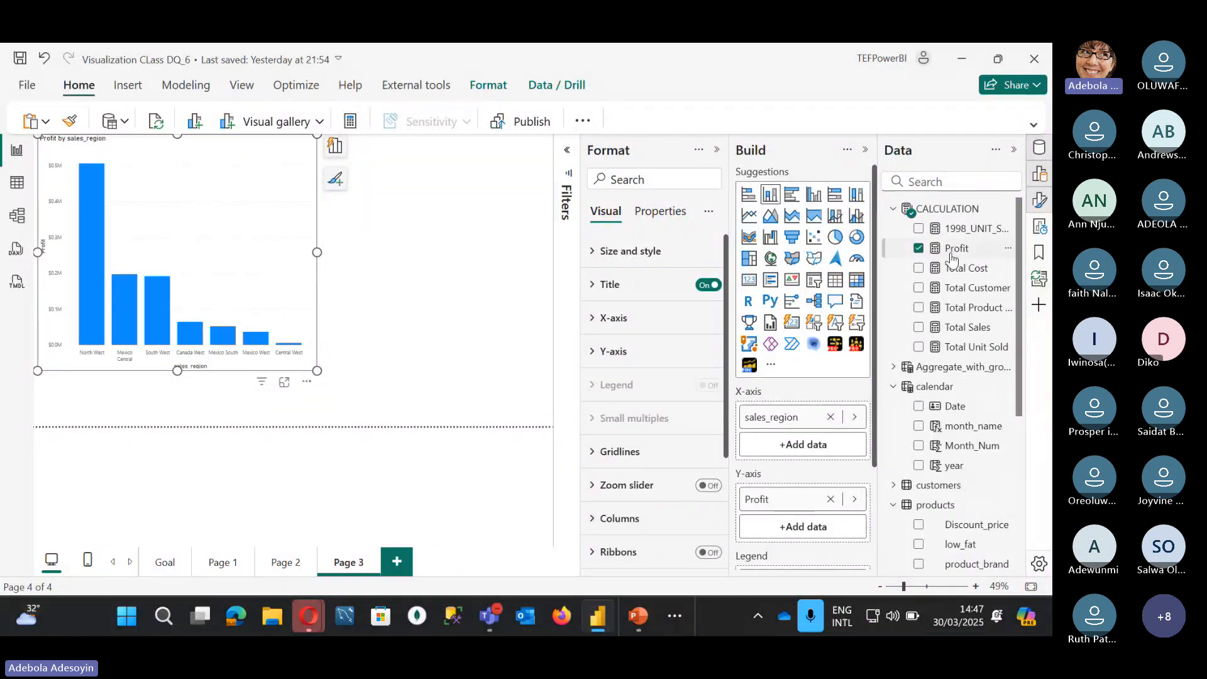
click(919, 269)
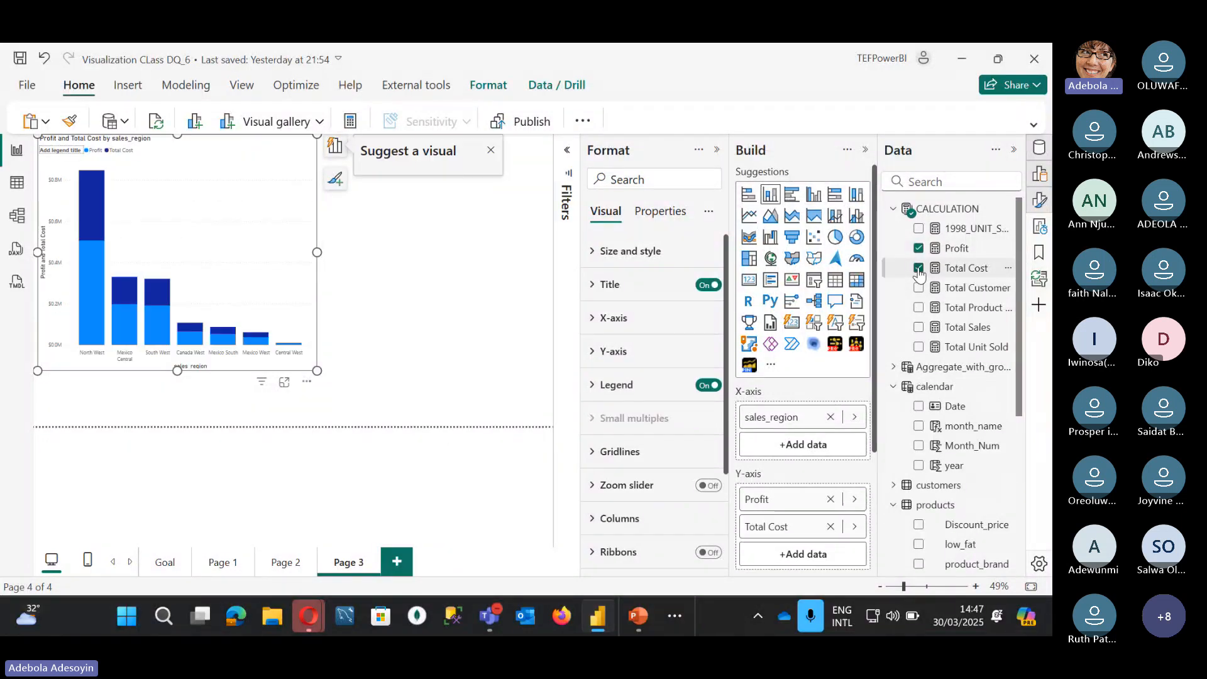
mouse_move(84, 267)
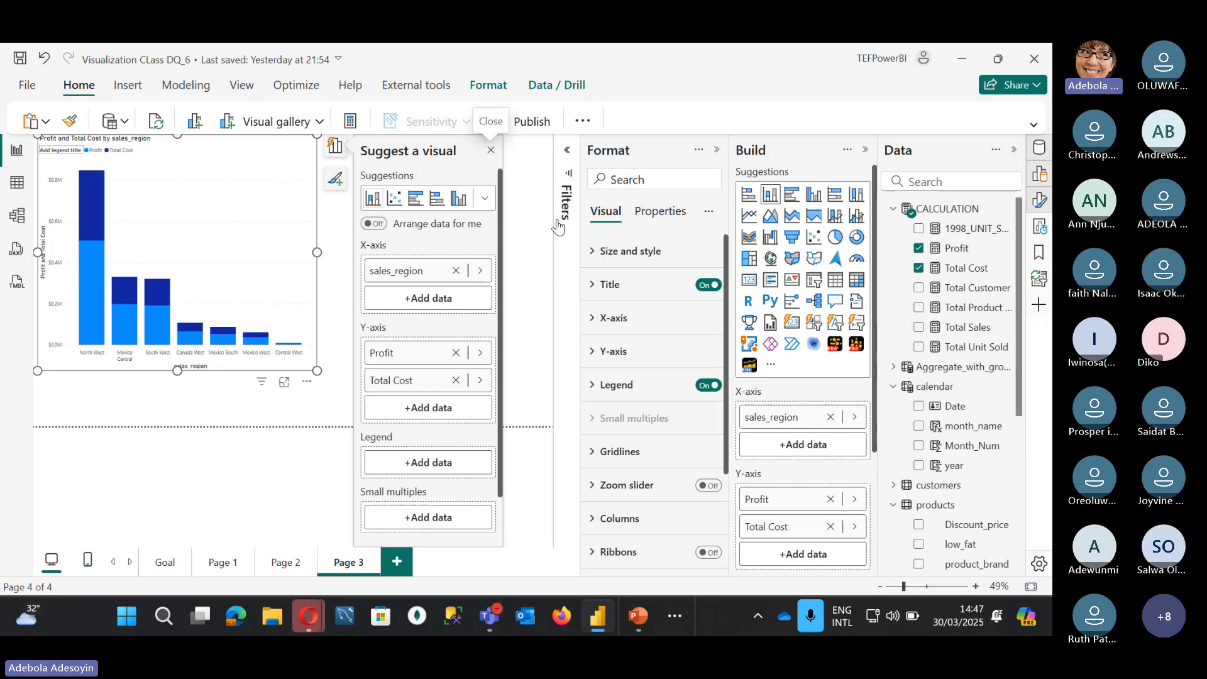
click(535, 229)
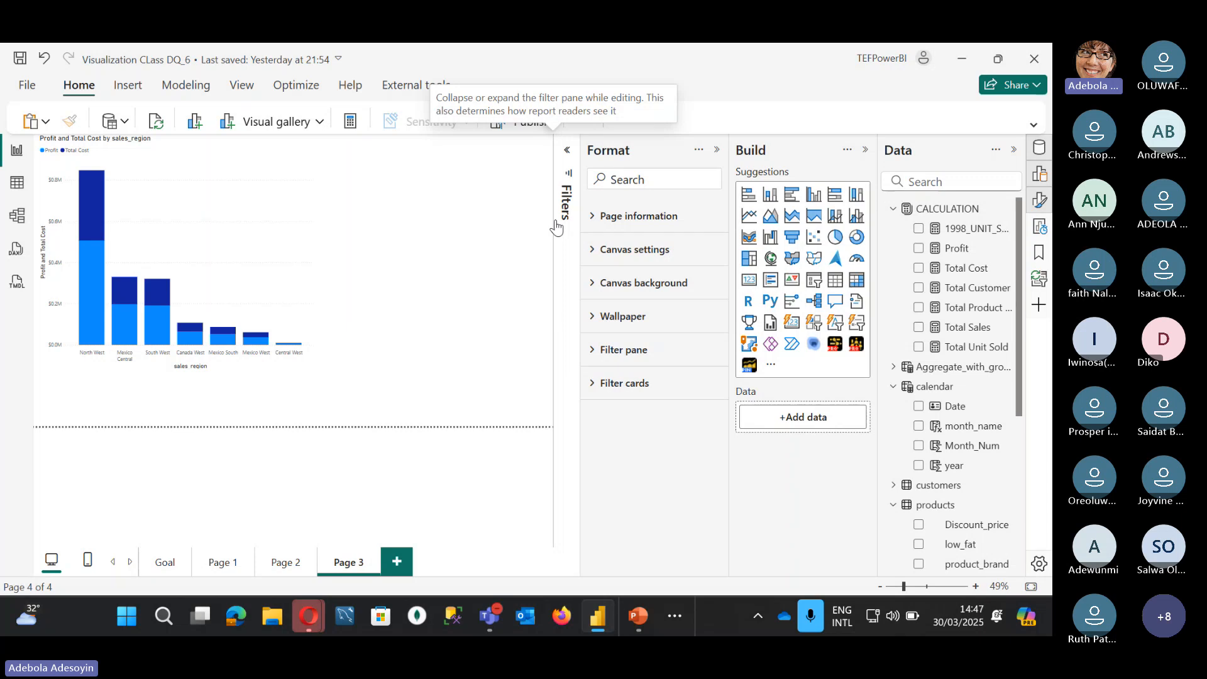
click(254, 156)
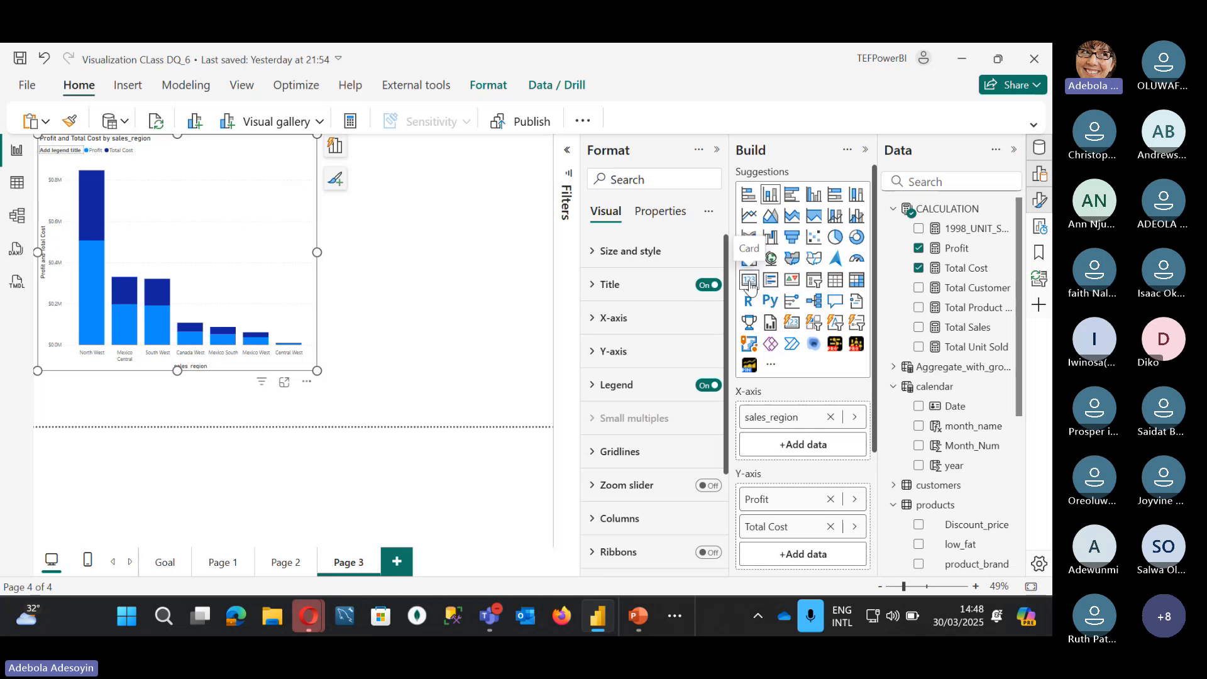
Step: Convert the chart to a $1.05M Profit card, shrink it, and paste a copy beneath it
click(749, 282)
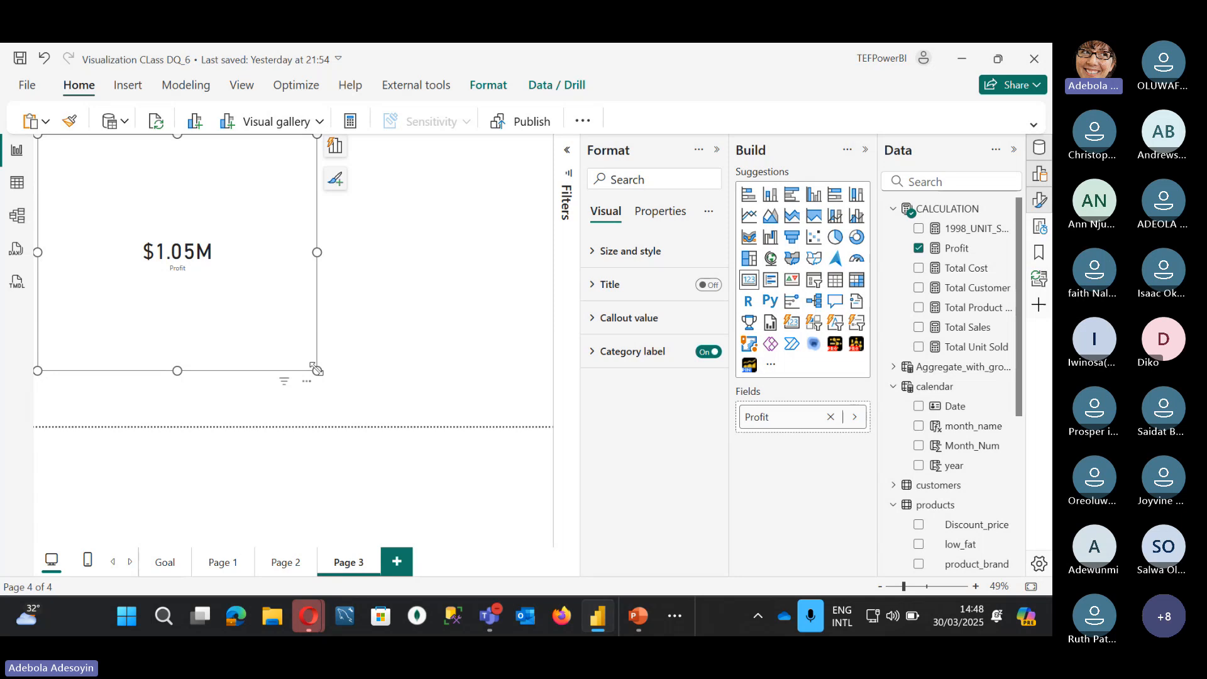
drag(317, 371, 197, 202)
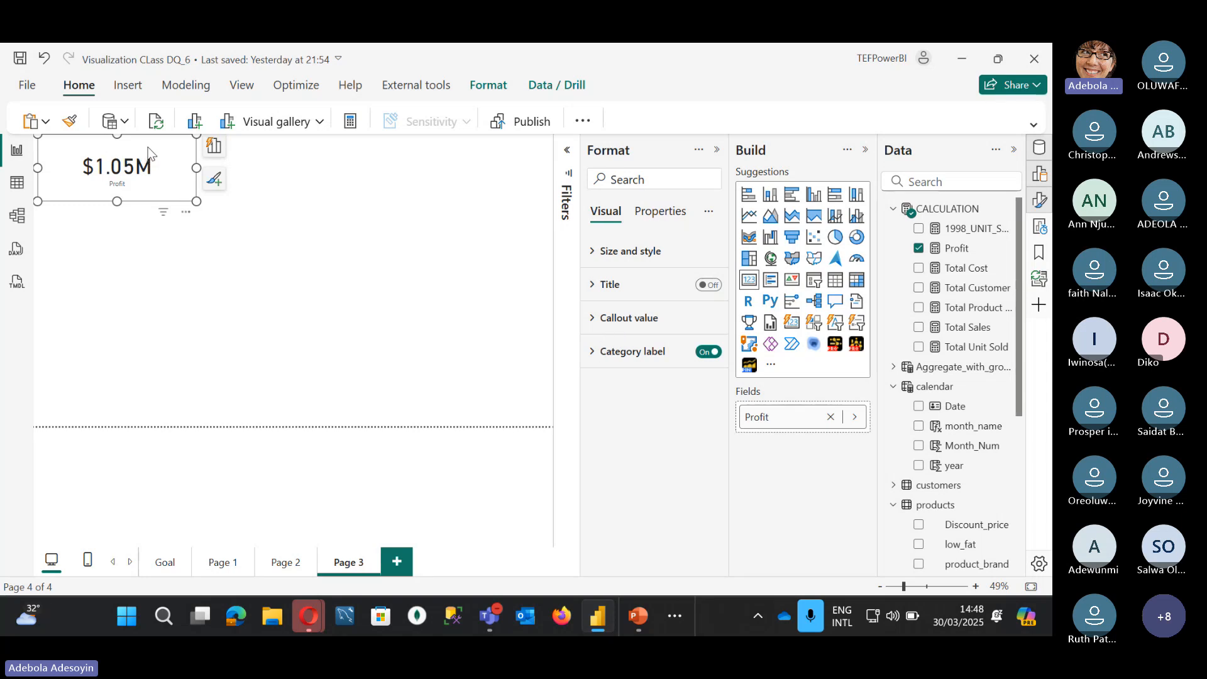
key(ctrl+c)
key(ctrl+v)
drag(148, 154, 149, 258)
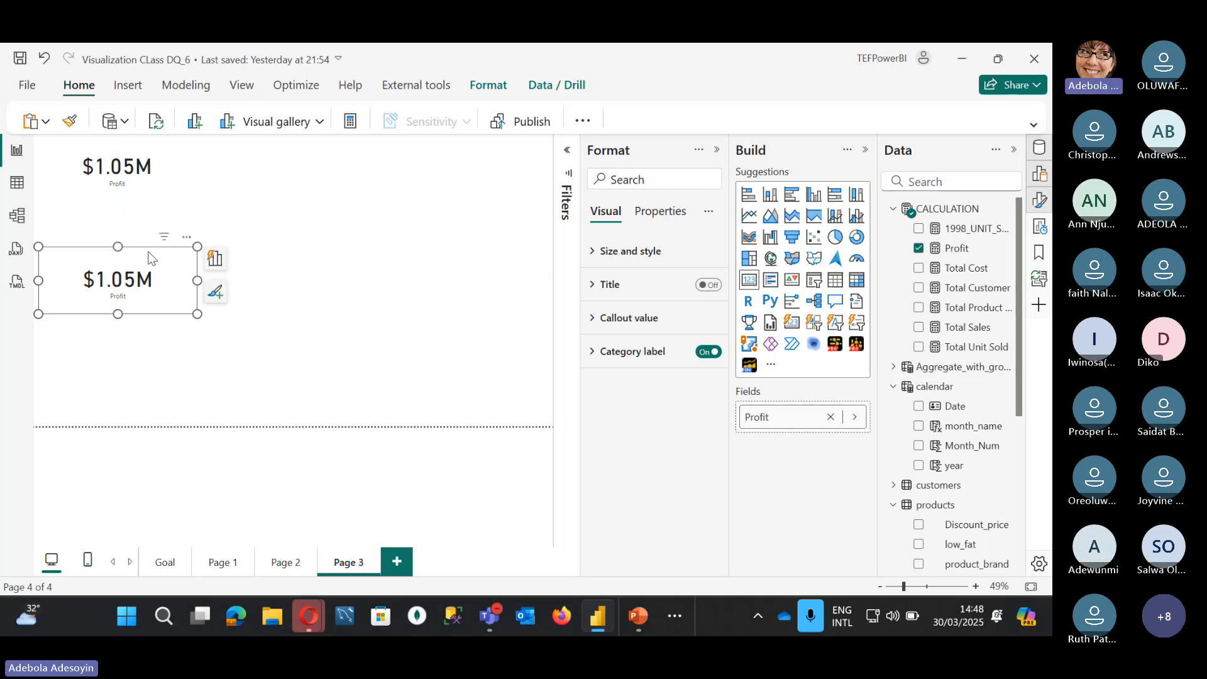
Step: Make the copy a Card (new) with Profit, Total Cost, Total Customer and Total Product Sold, then enlarge it
click(792, 324)
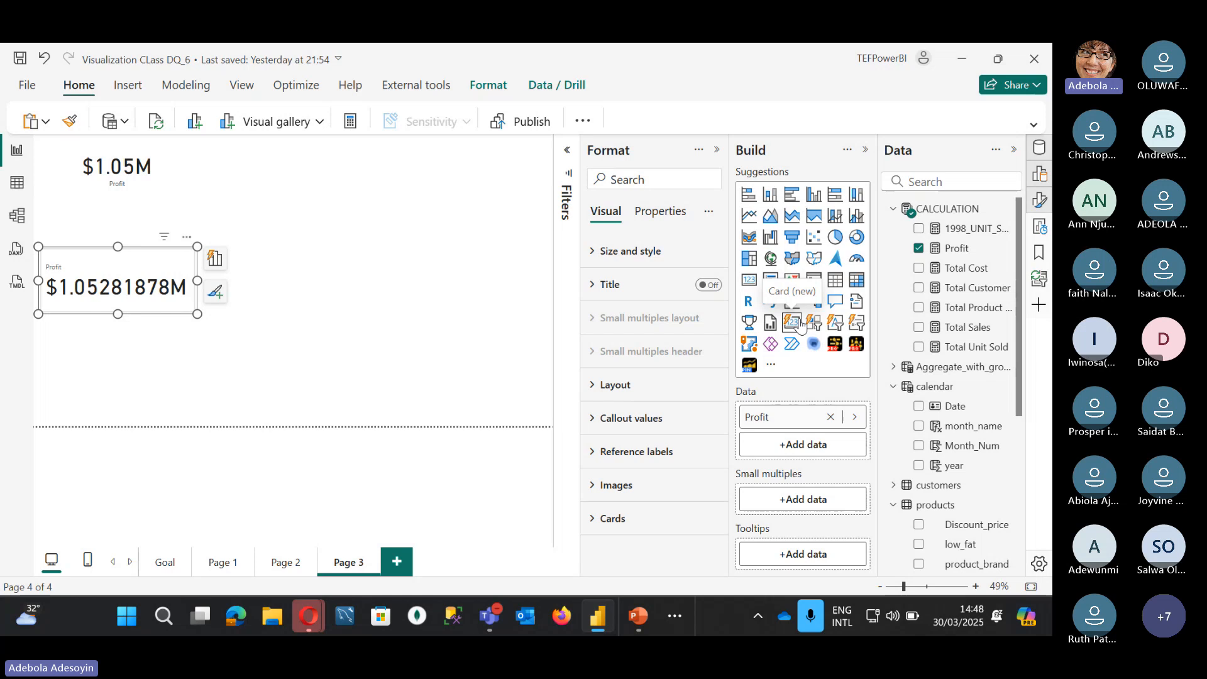
click(919, 268)
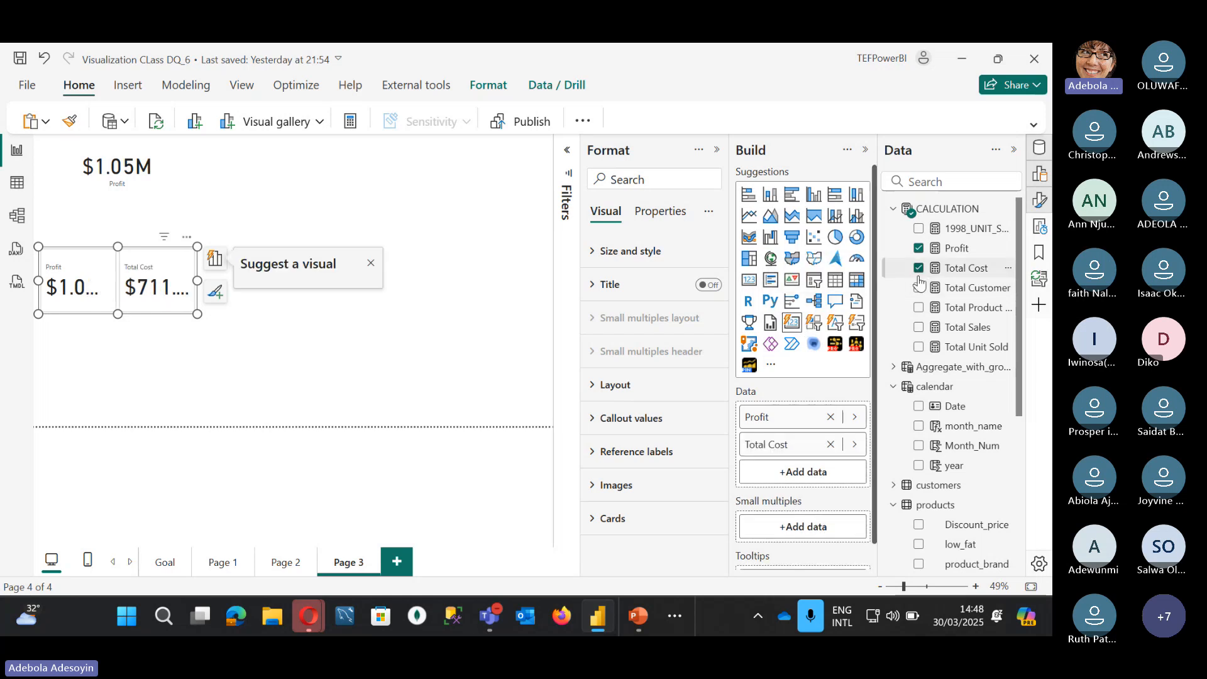
click(919, 290)
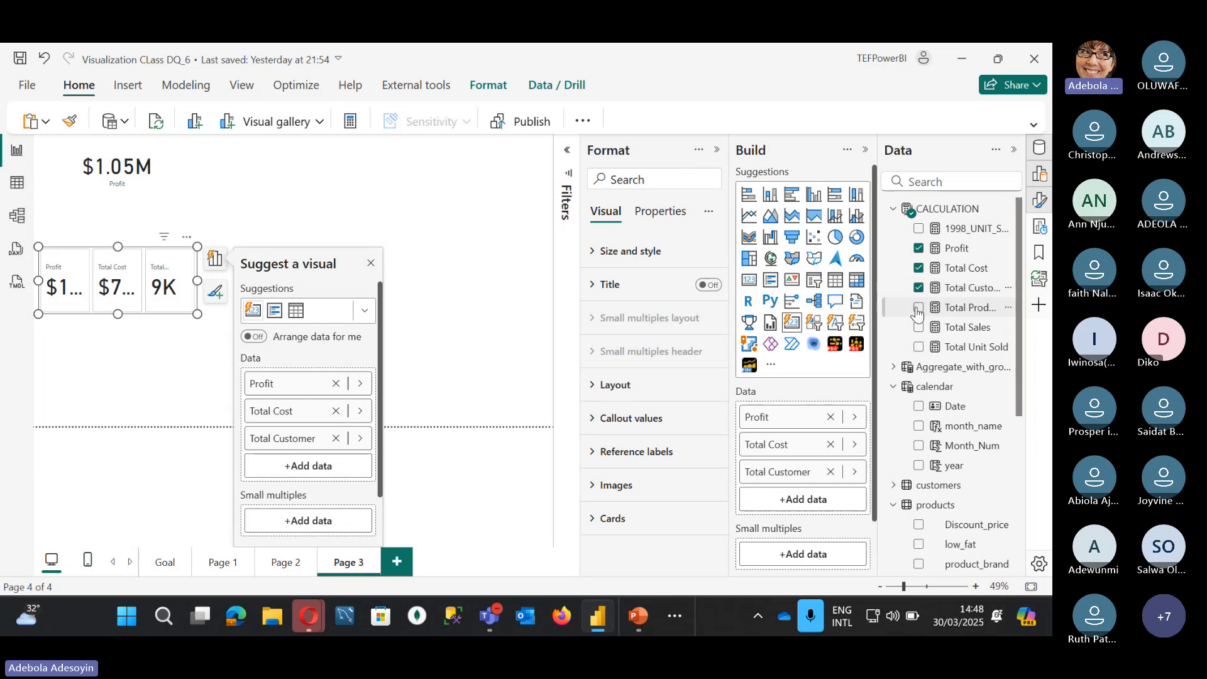
click(918, 308)
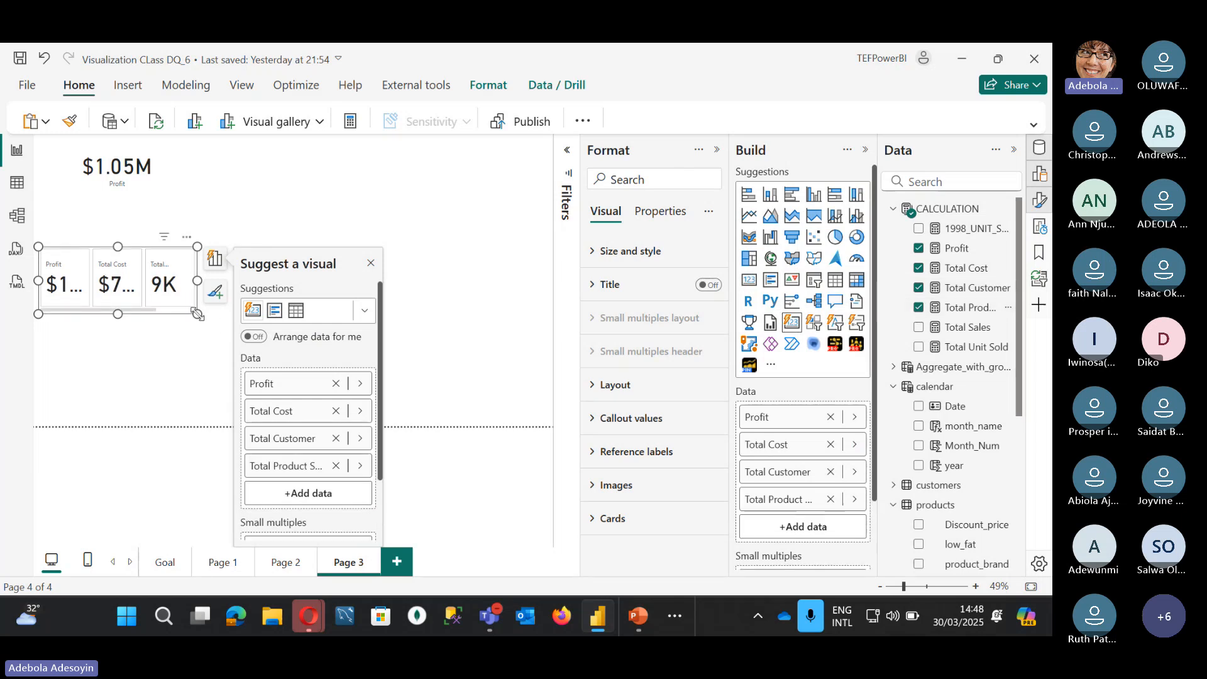
drag(198, 313, 470, 337)
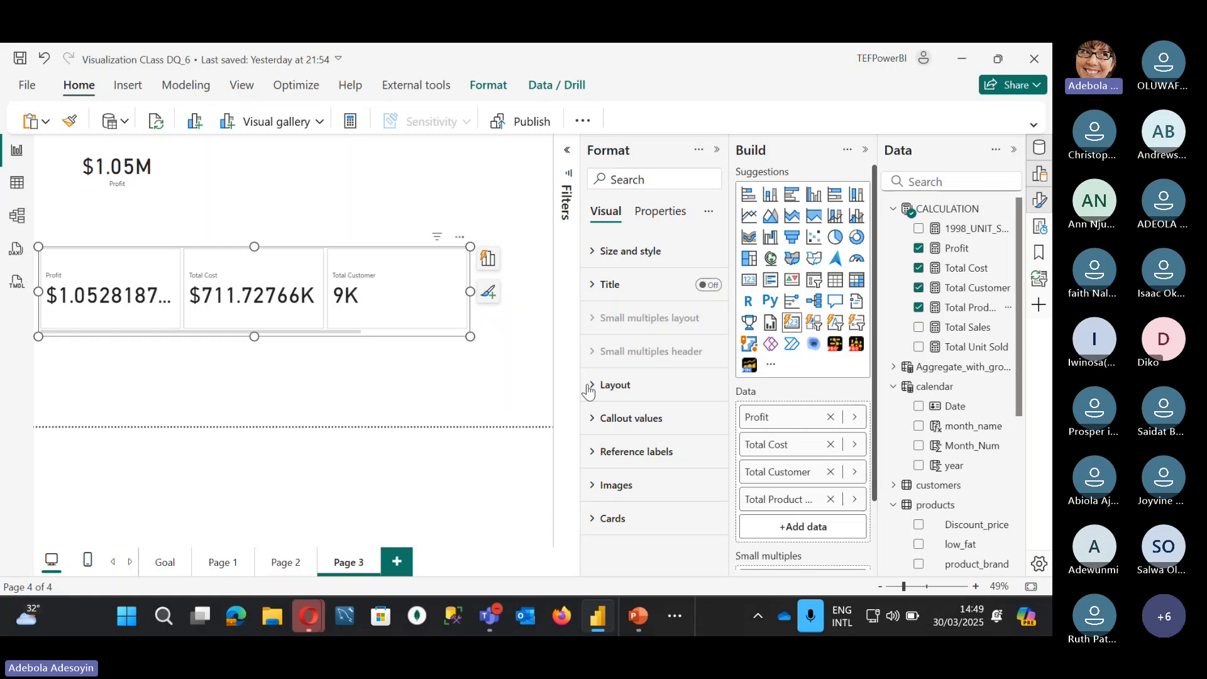
Step: Stack the measure cards in a single column, resize the visual narrow and tall, then revert to single row
click(610, 386)
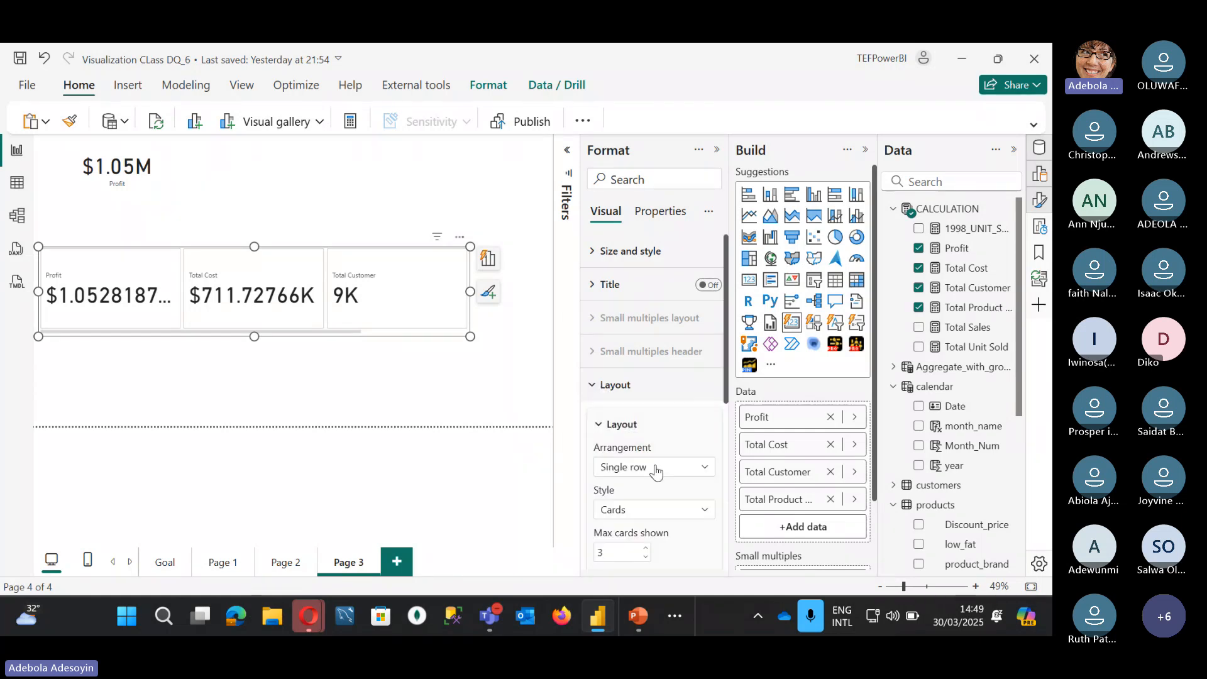
drag(302, 334, 417, 329)
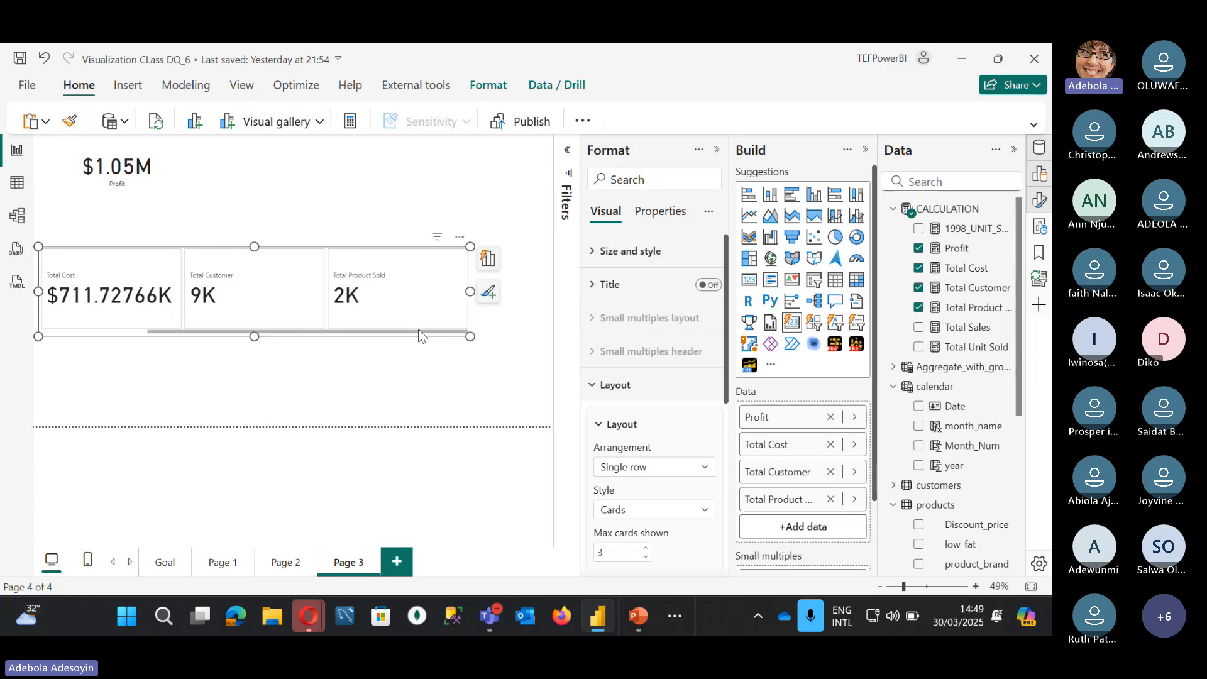
scroll(654, 430, down, 3)
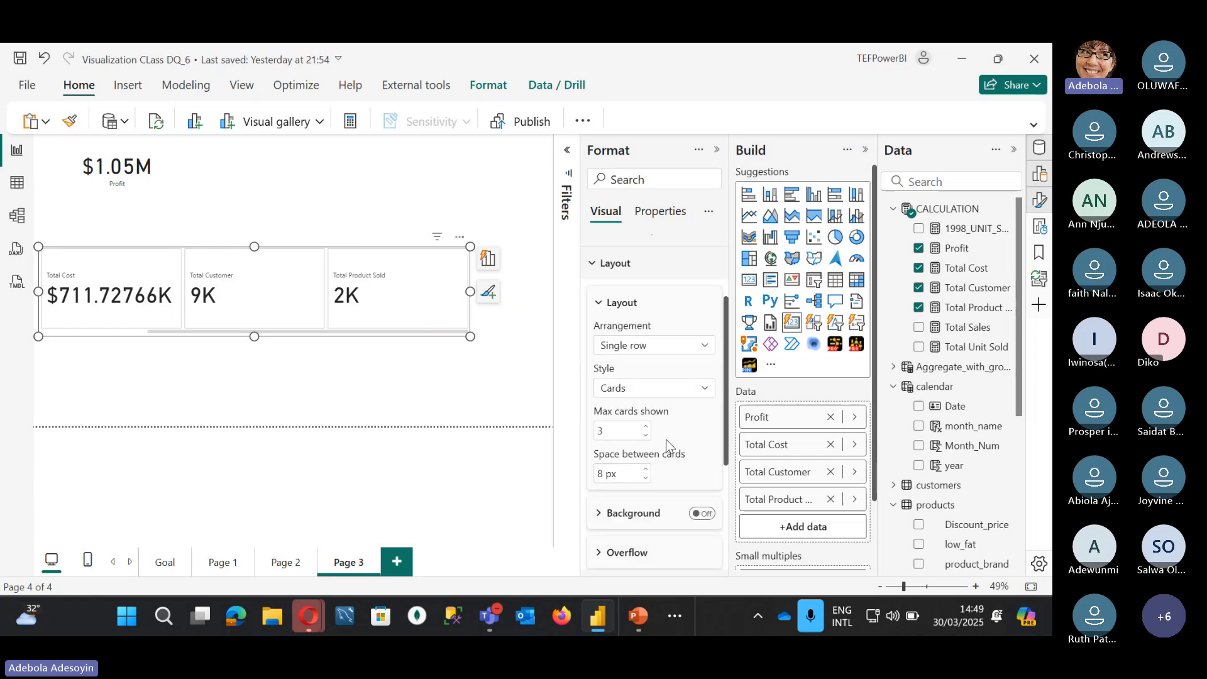
click(649, 347)
click(644, 364)
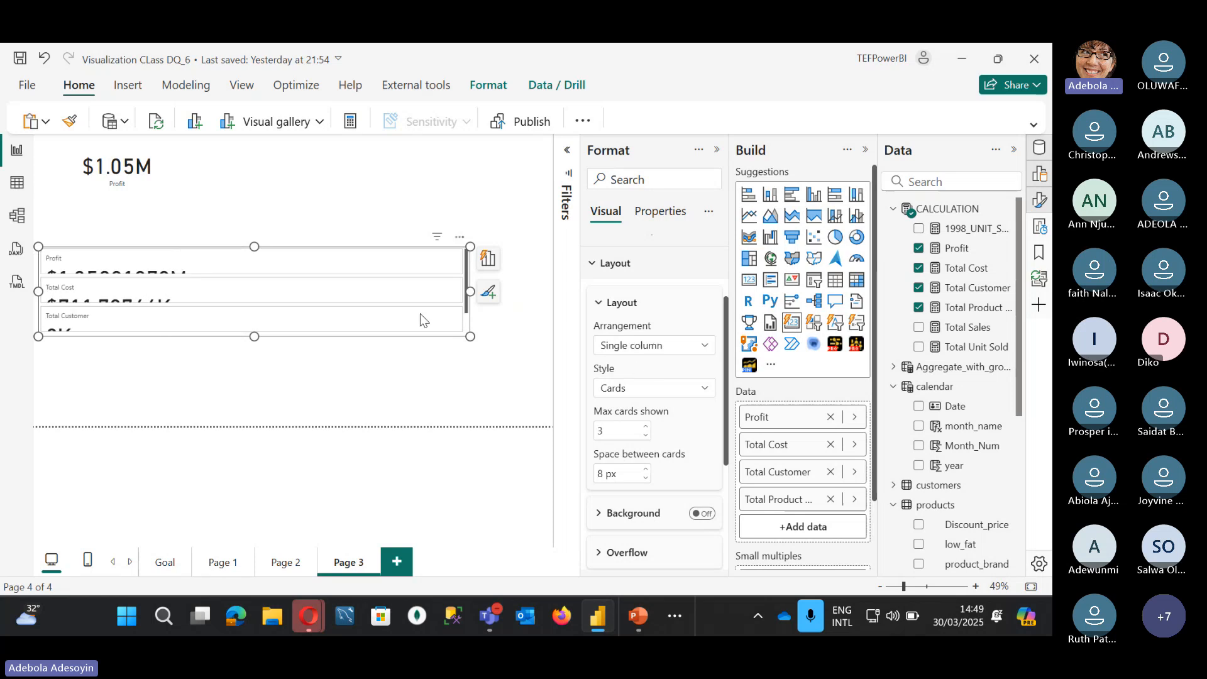
drag(471, 337, 283, 451)
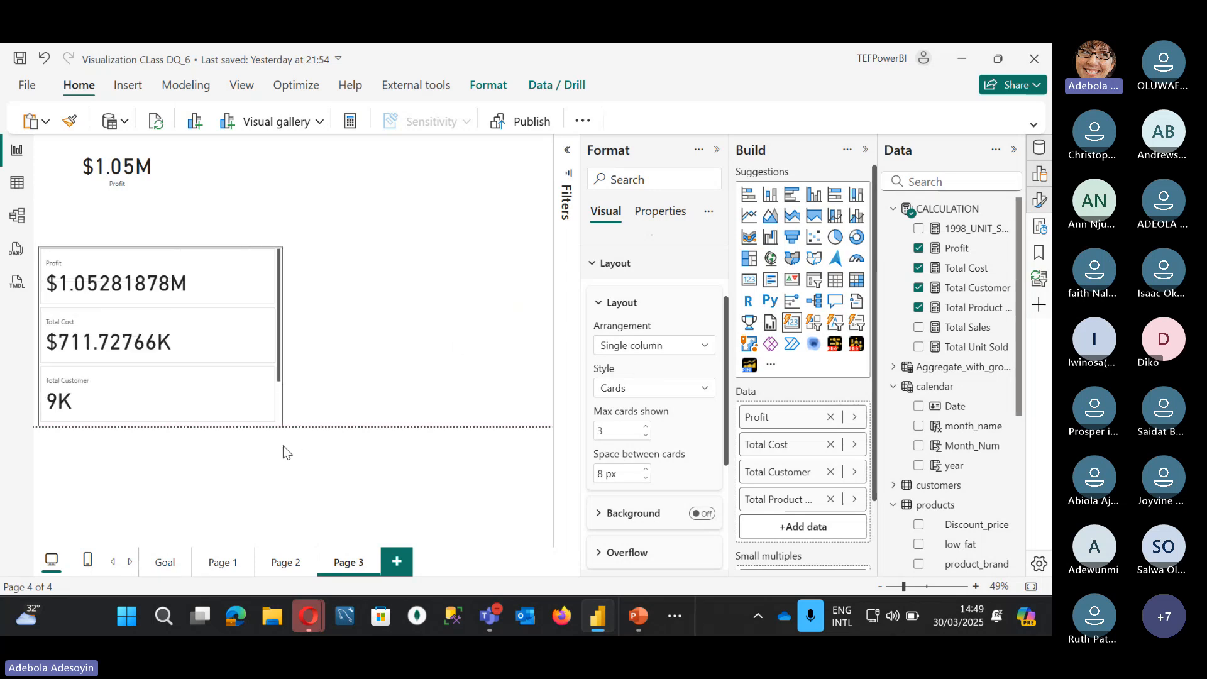
click(632, 347)
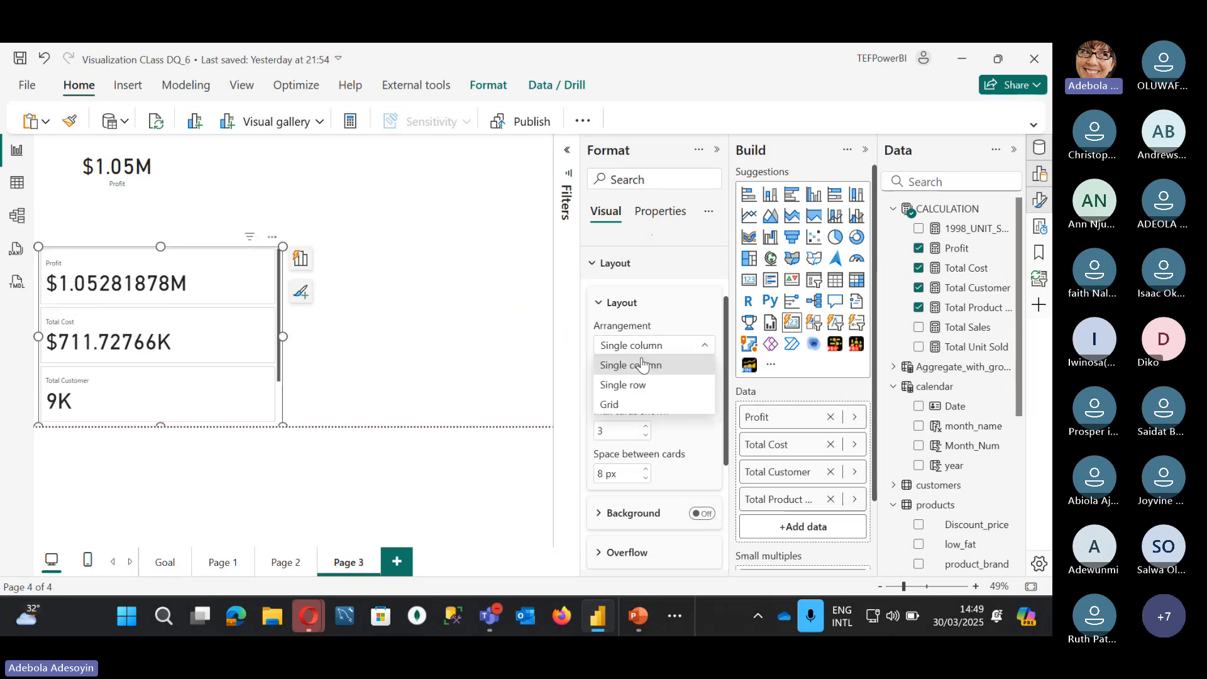
click(628, 385)
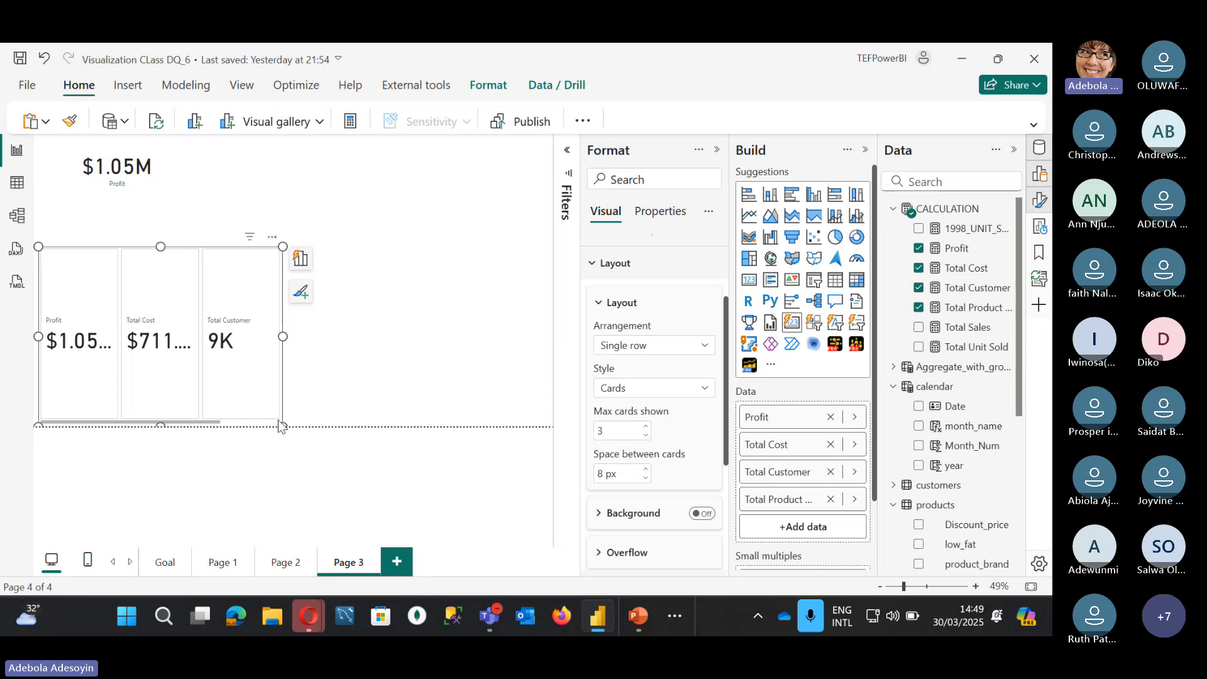
Step: Widen the card row, add Total Sales as a fifth card, and select the standalone Profit card
drag(281, 427, 531, 314)
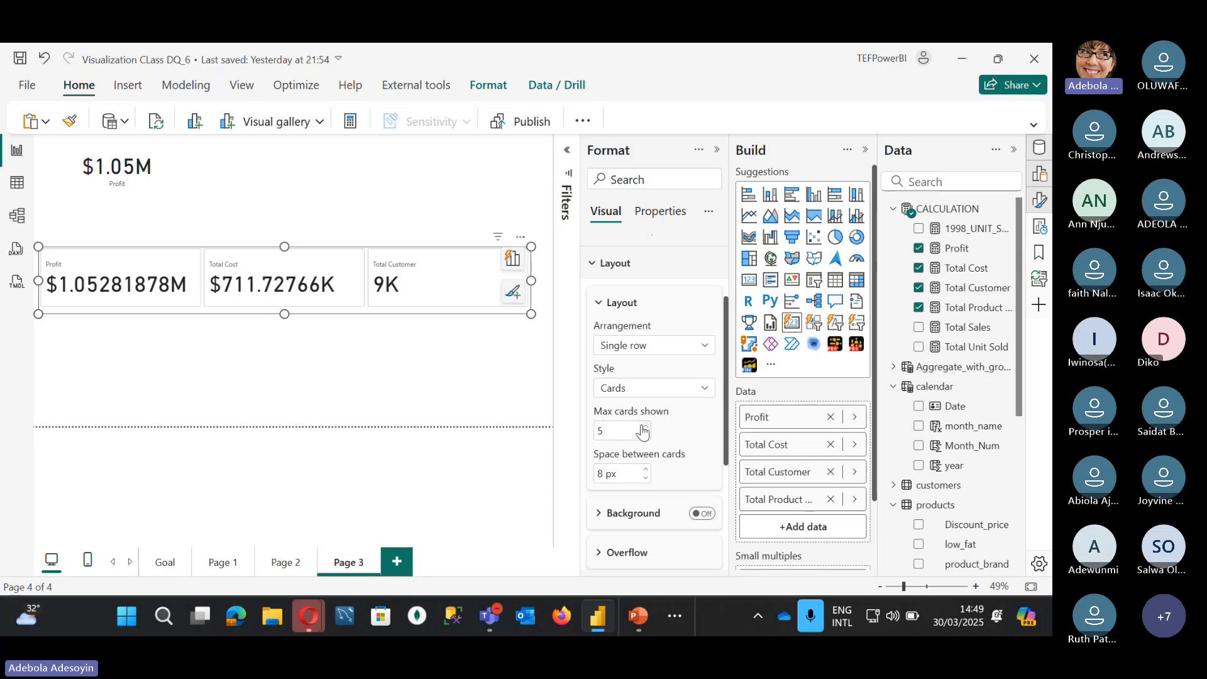
click(919, 328)
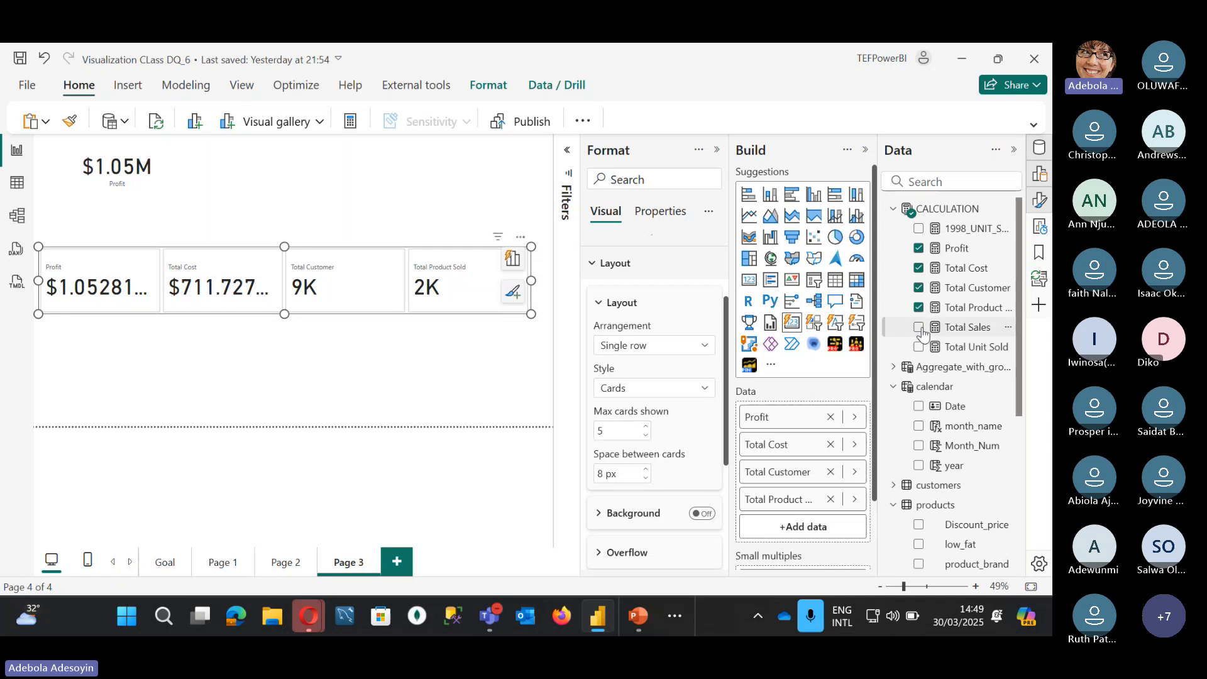
click(87, 279)
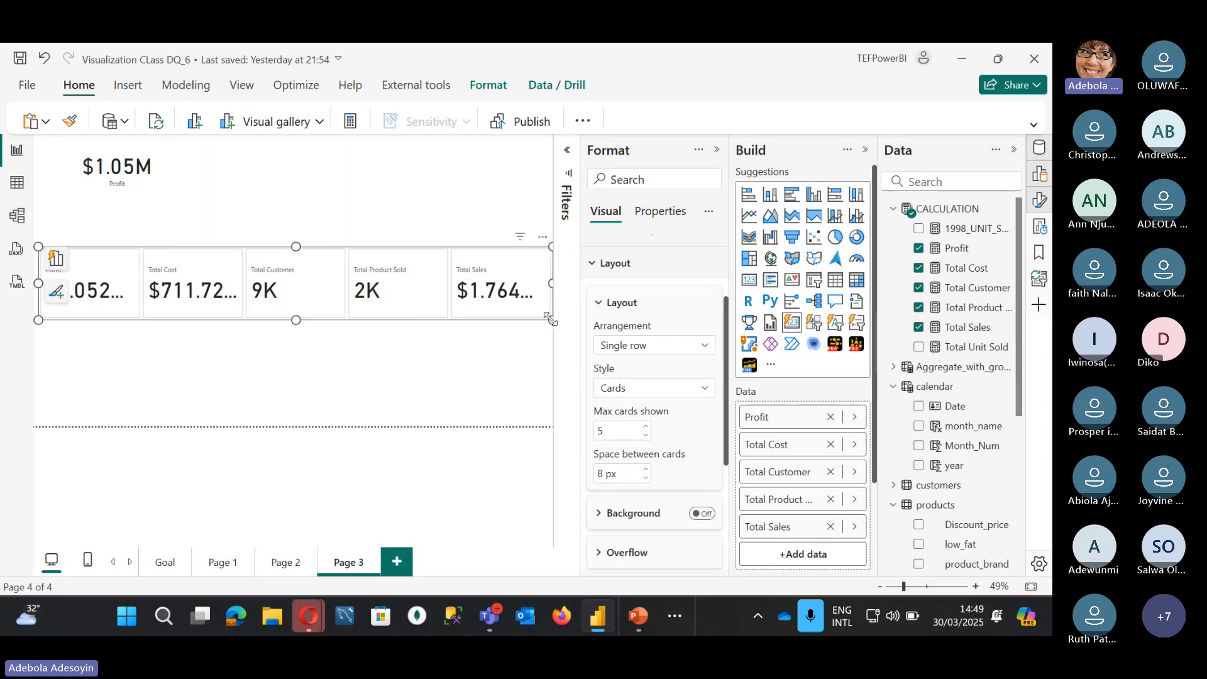
click(146, 180)
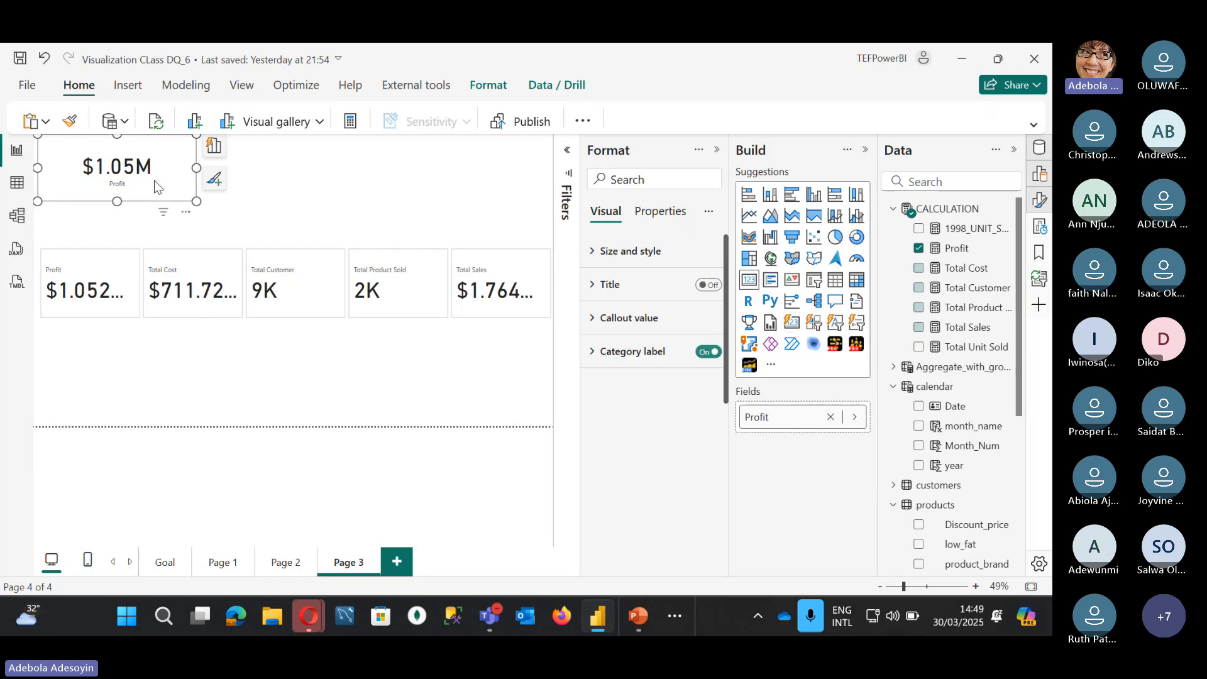
click(920, 274)
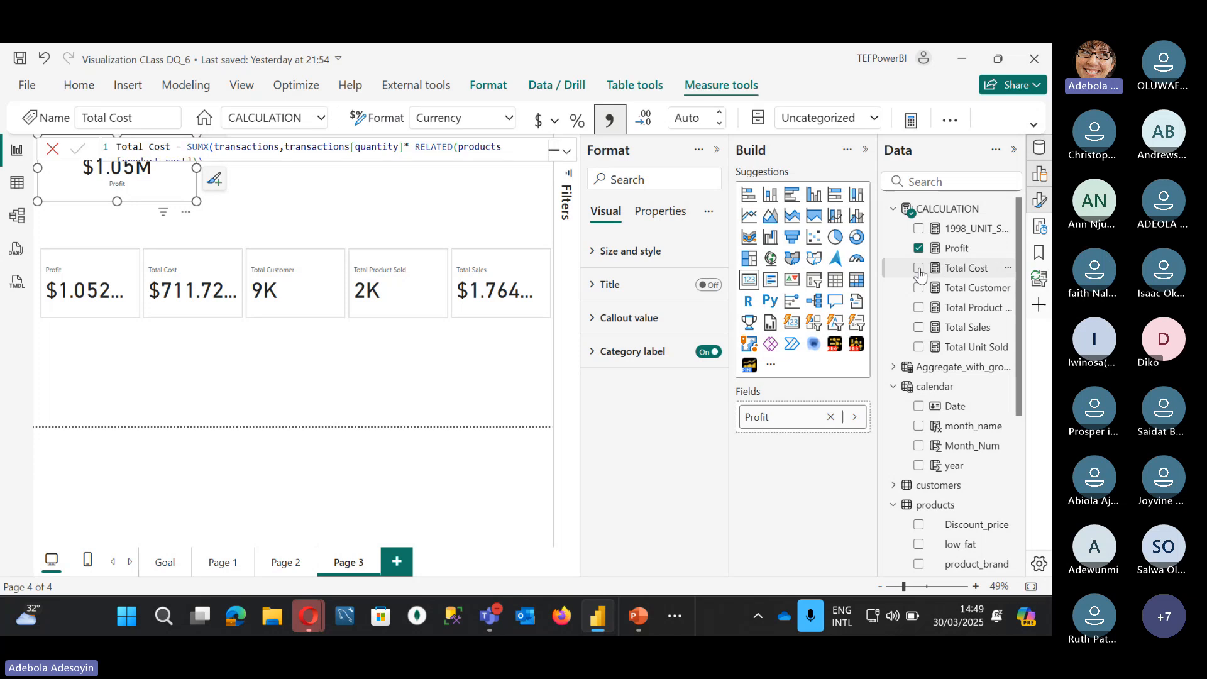
click(55, 148)
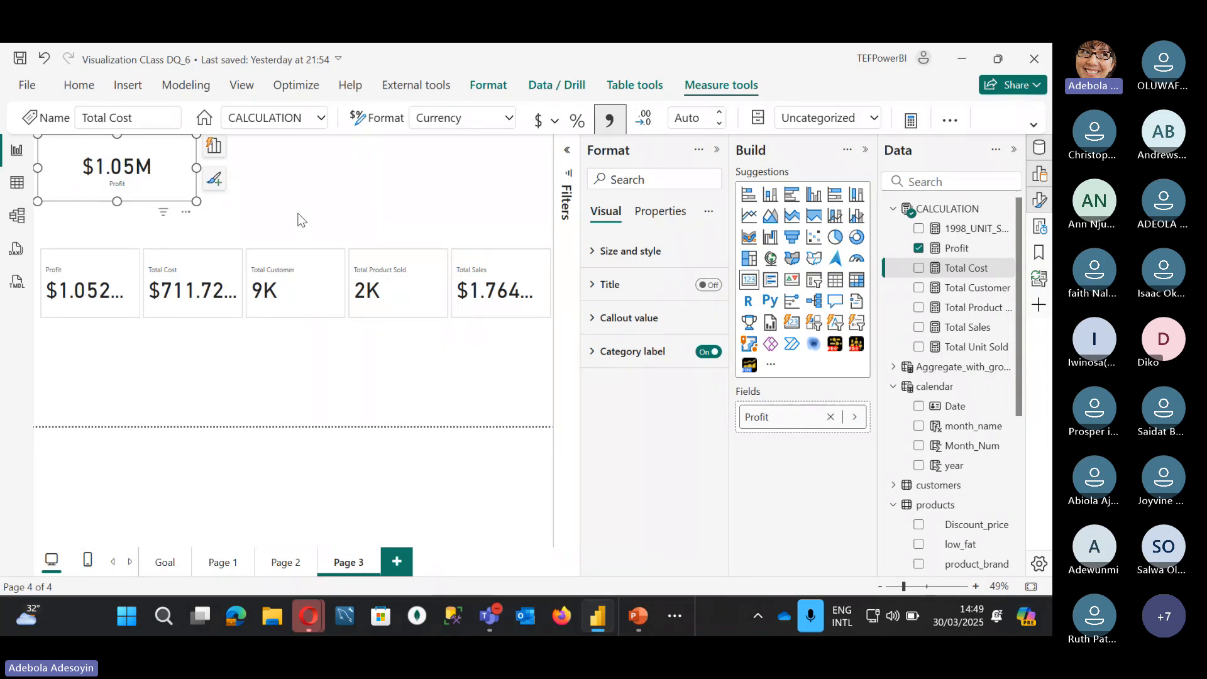
Step: Move the five-card measure visual up directly beneath the Profit card
click(301, 320)
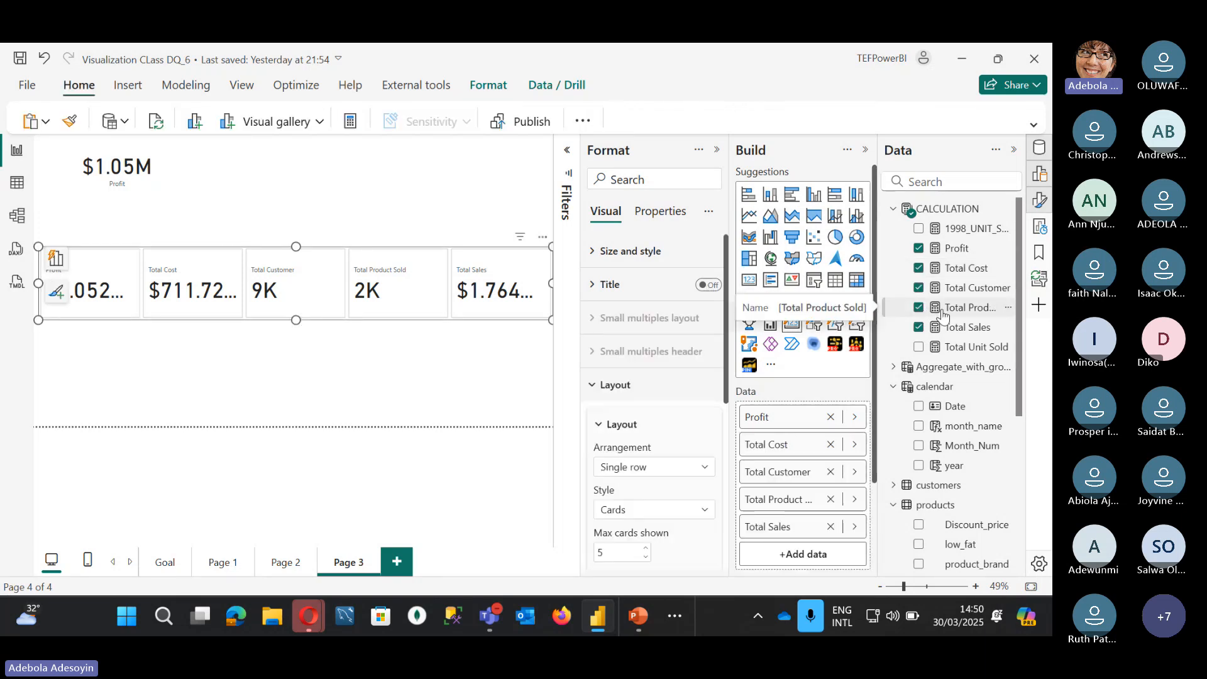
scroll(609, 440, down, 3)
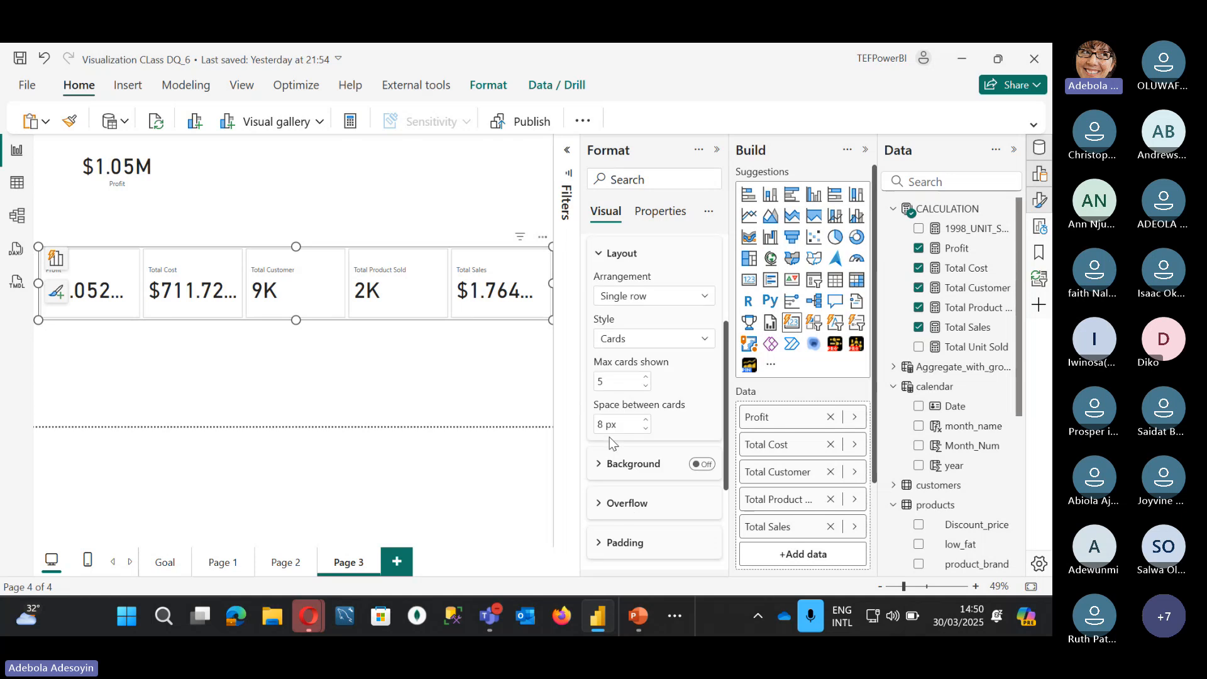
scroll(629, 393, down, 3)
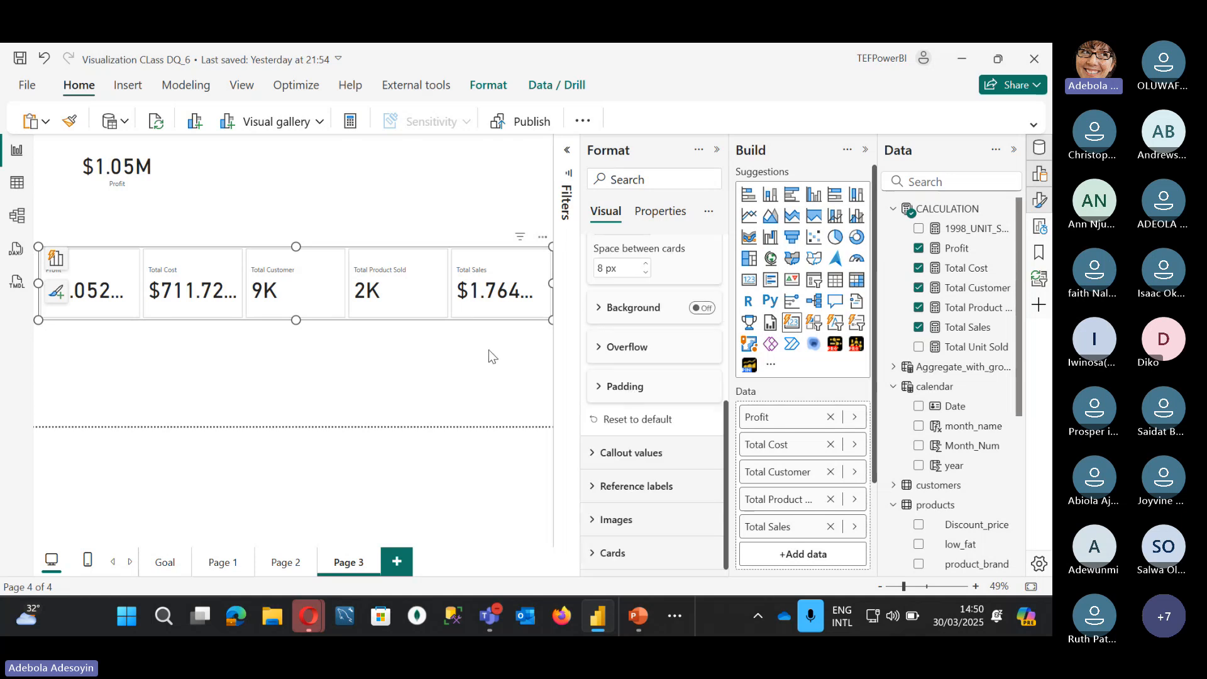
drag(410, 254, 409, 193)
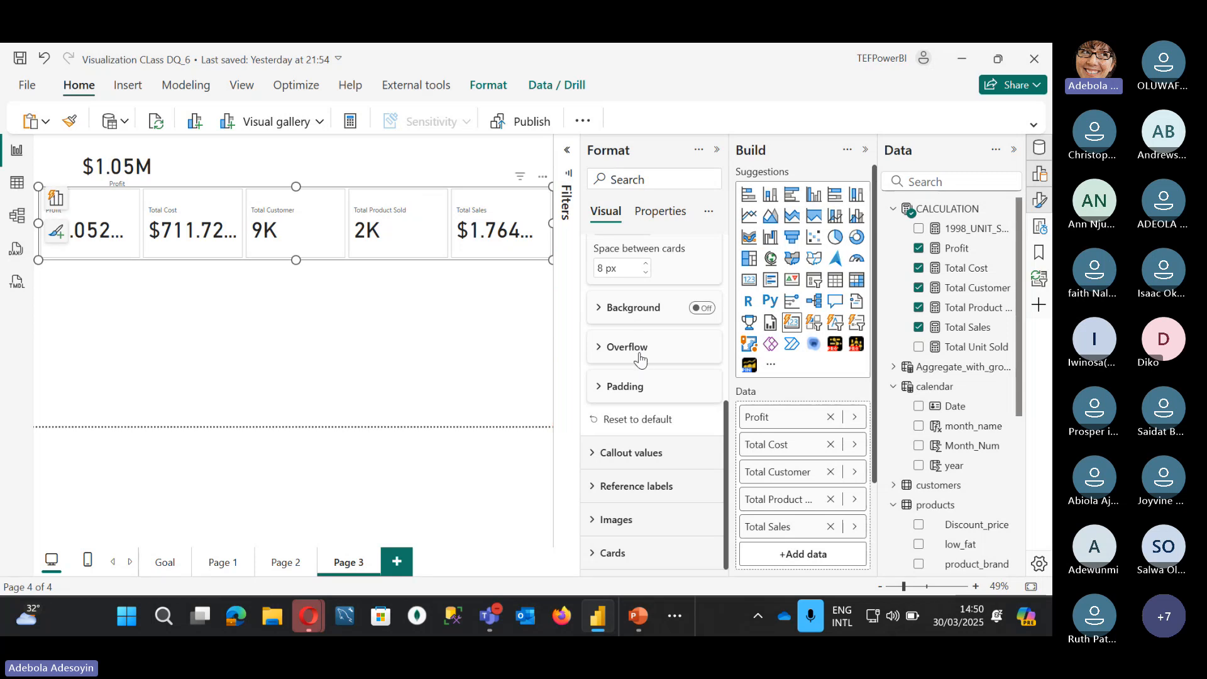
scroll(642, 361, up, 3)
scroll(642, 361, down, 3)
Step: Give the cards a Rounded Rectangle shape with 10 px rounded corners
click(599, 553)
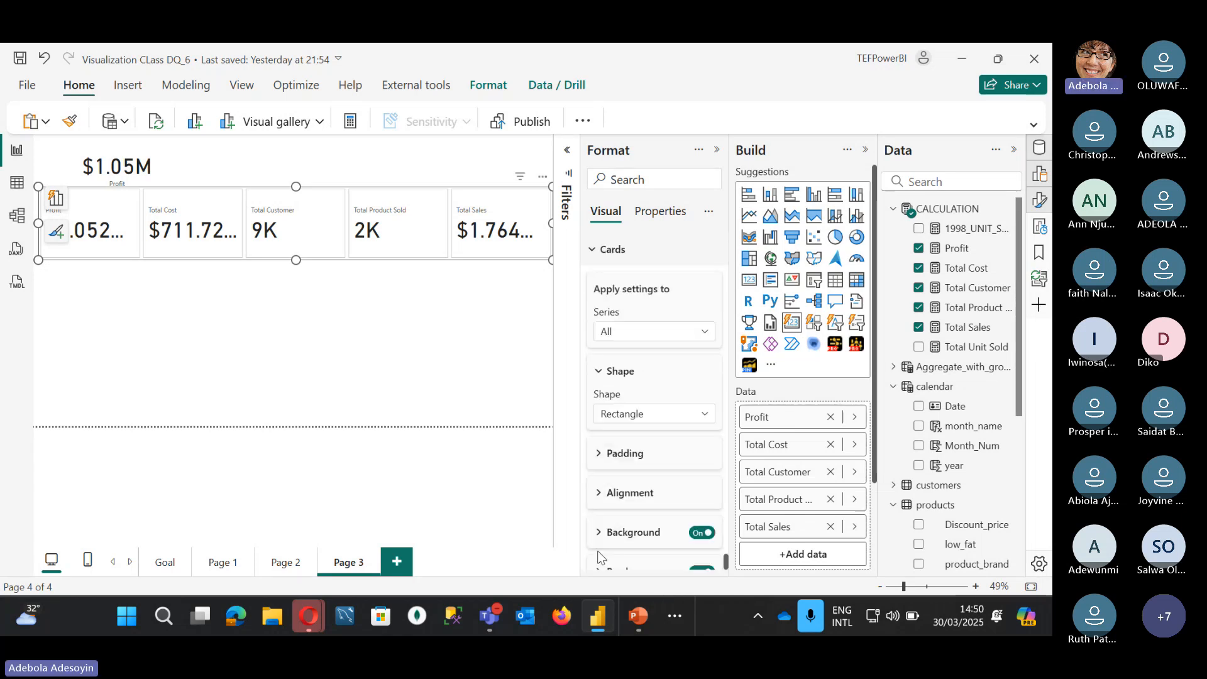
click(651, 417)
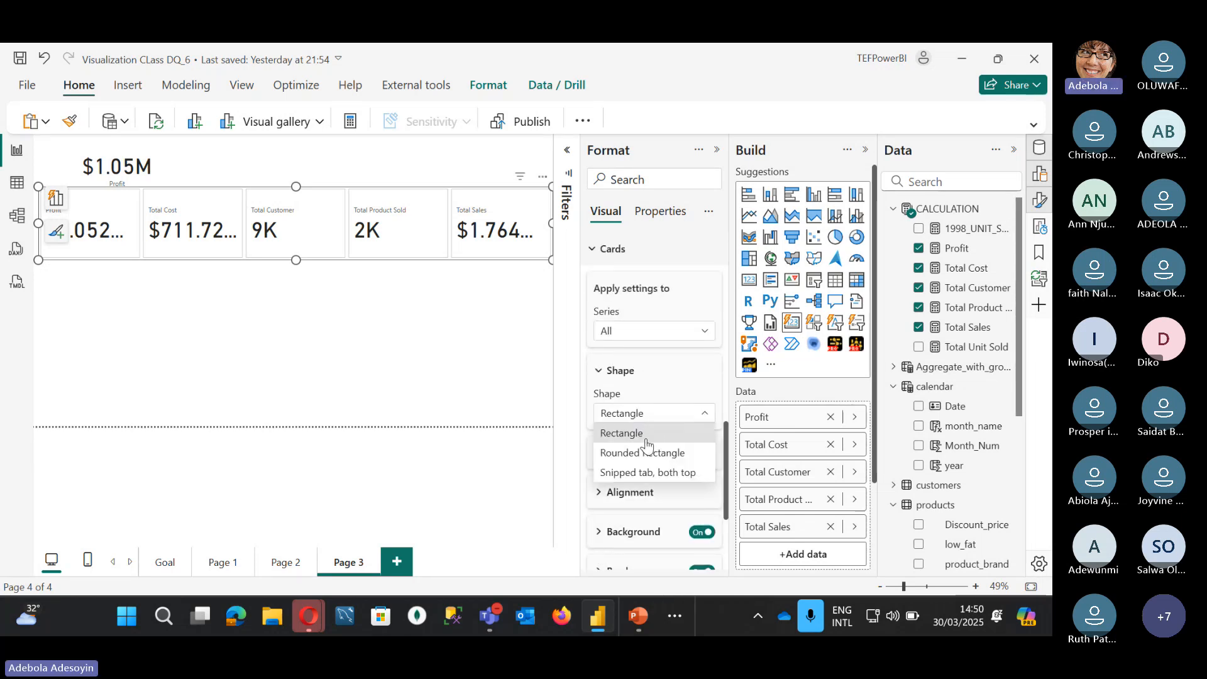
click(646, 452)
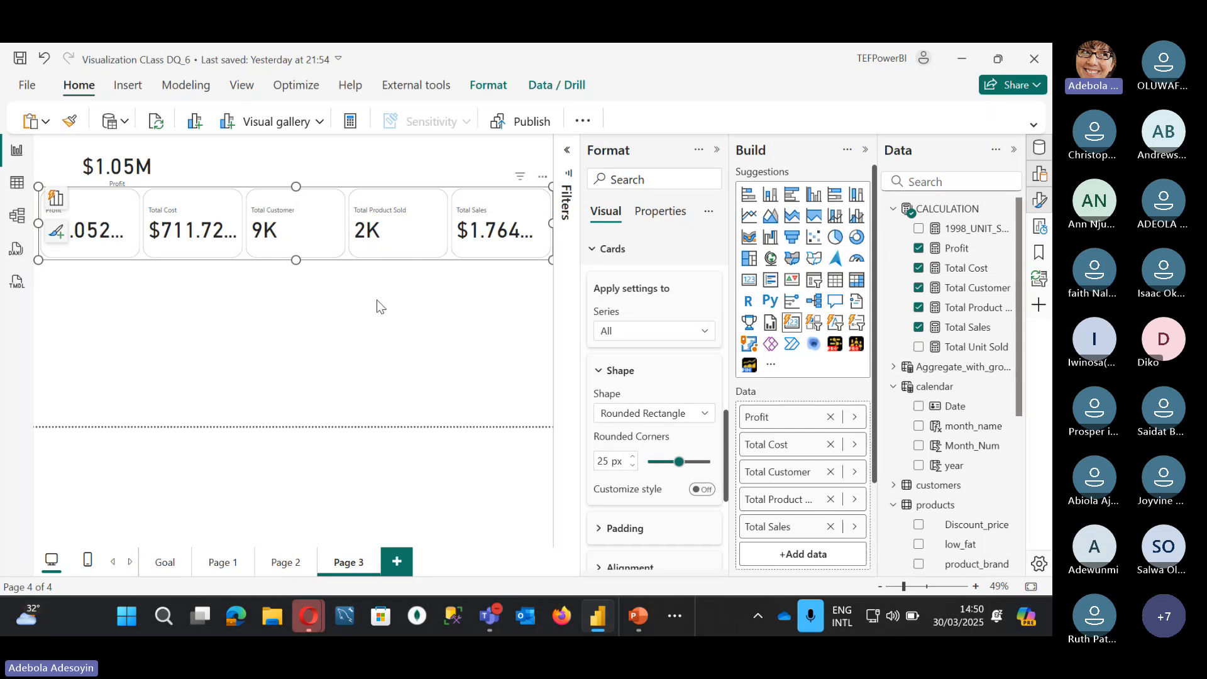
double_click(604, 461)
text(20)
click(604, 461)
key(BackSpace)
text(1)
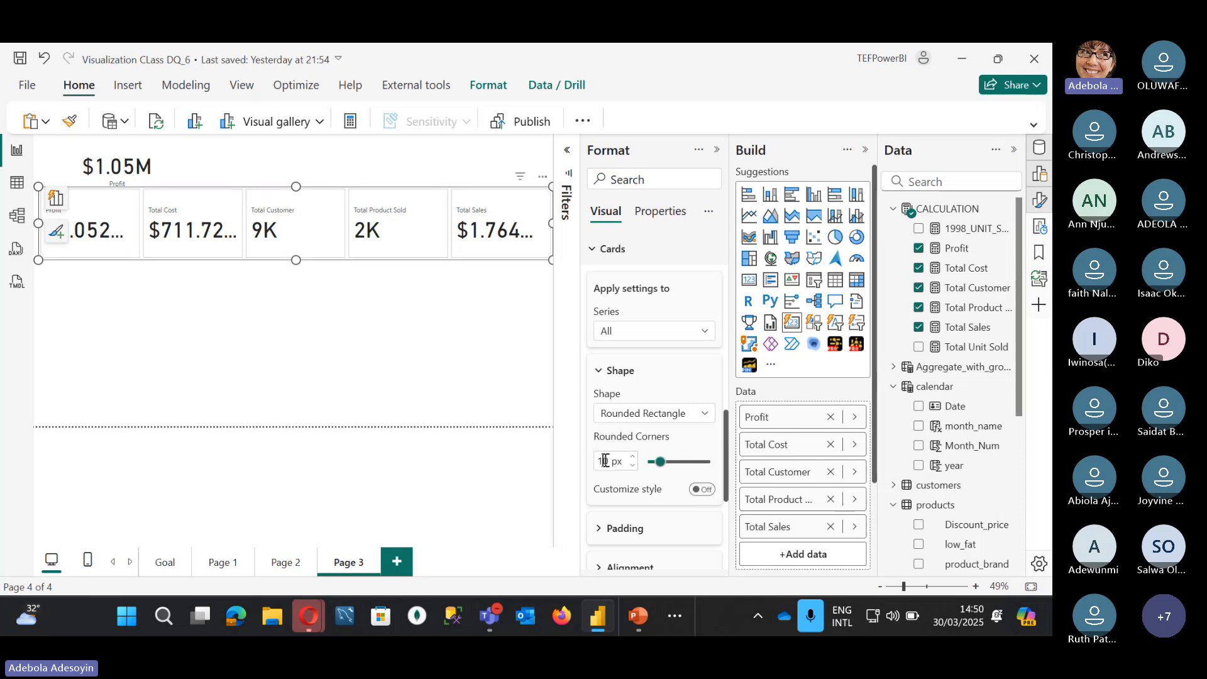
scroll(625, 491, down, 4)
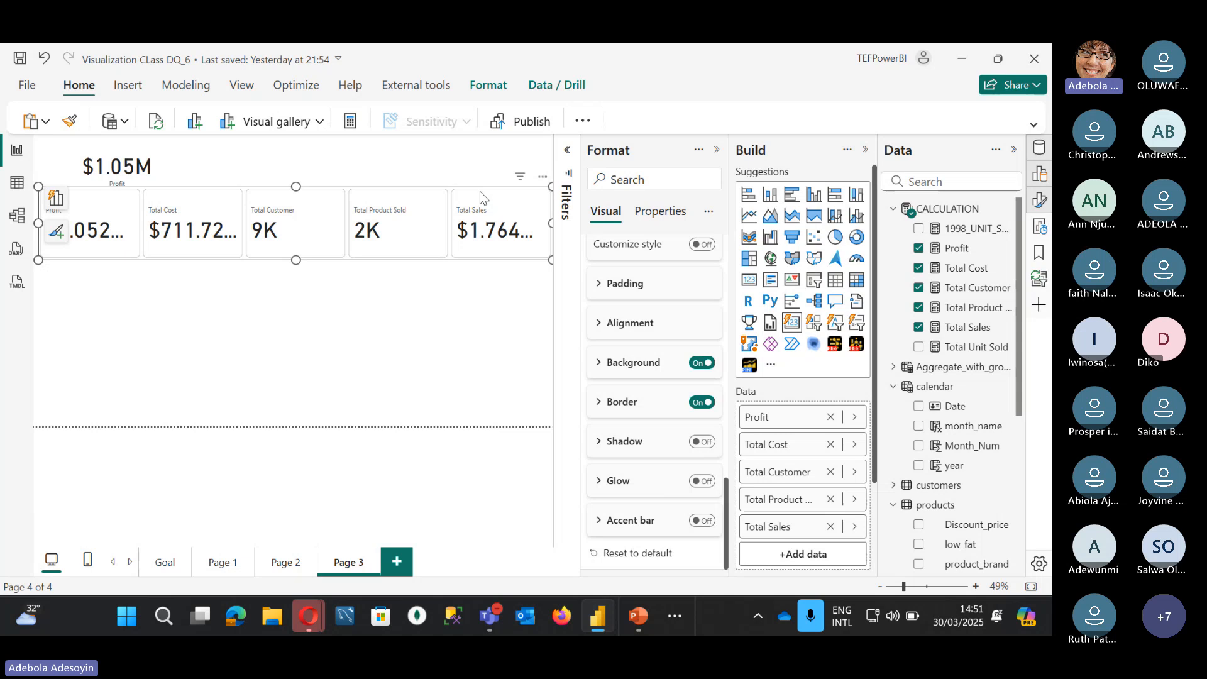
Step: Convert the measure cards to a Multi-row card and drag its bottom edge down to make it taller
click(769, 281)
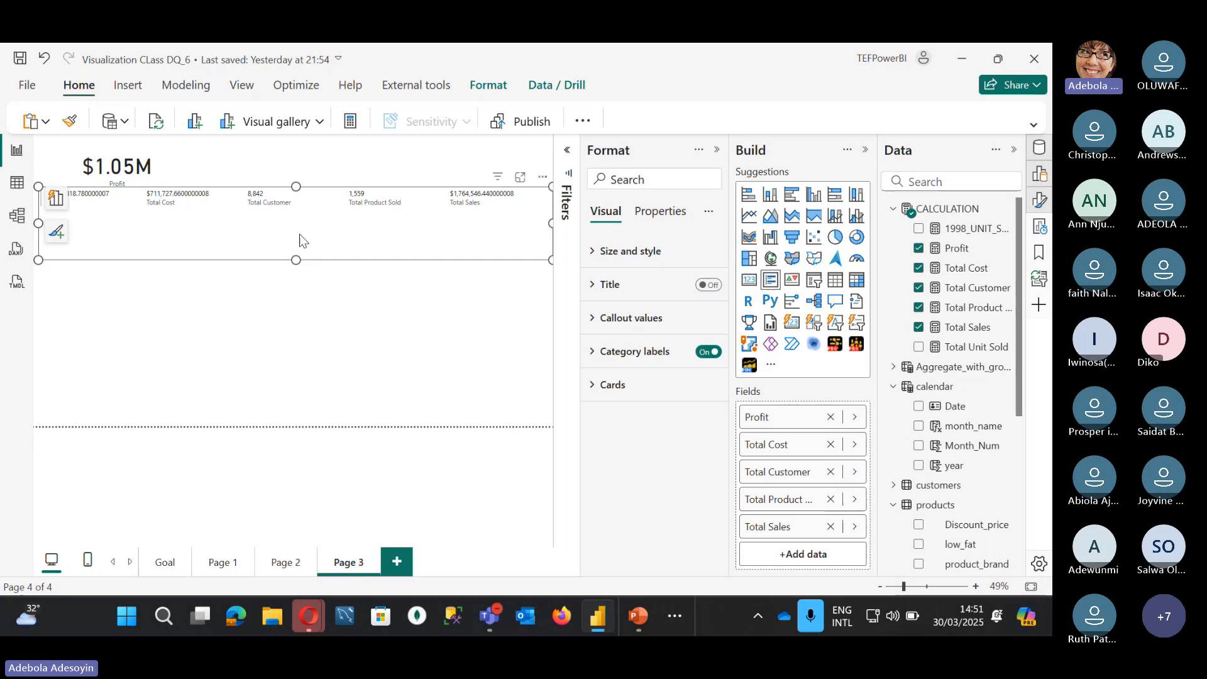
drag(296, 257, 300, 346)
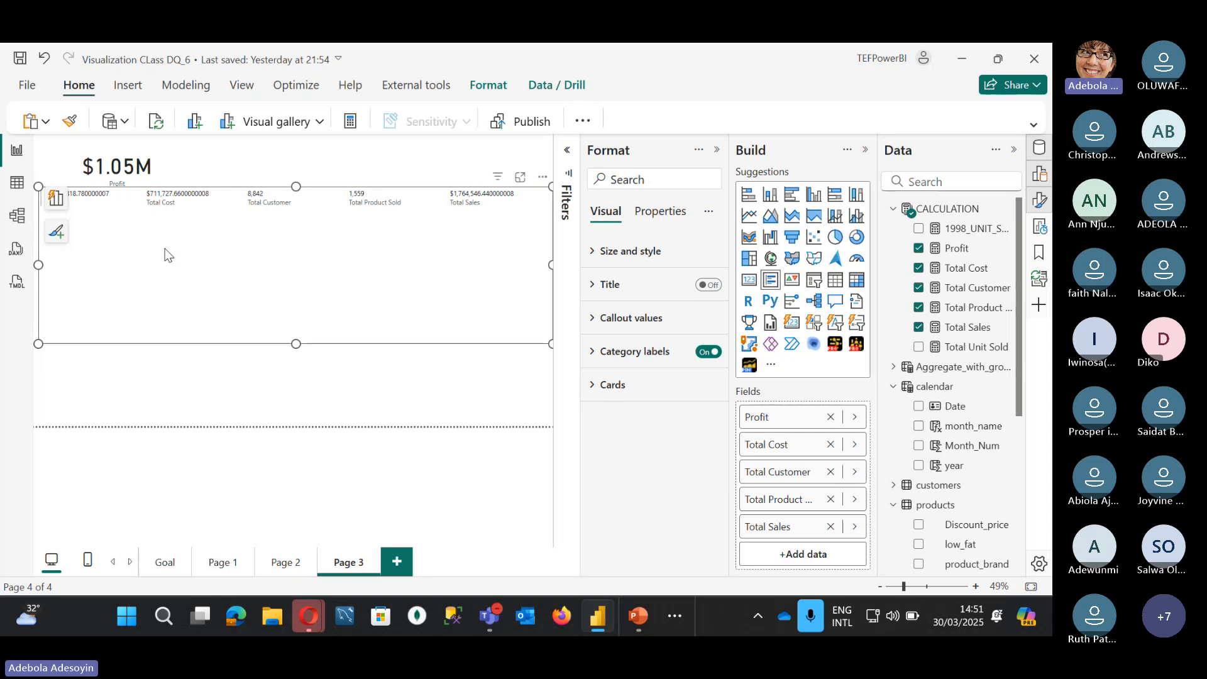
click(594, 386)
scroll(641, 440, down, 3)
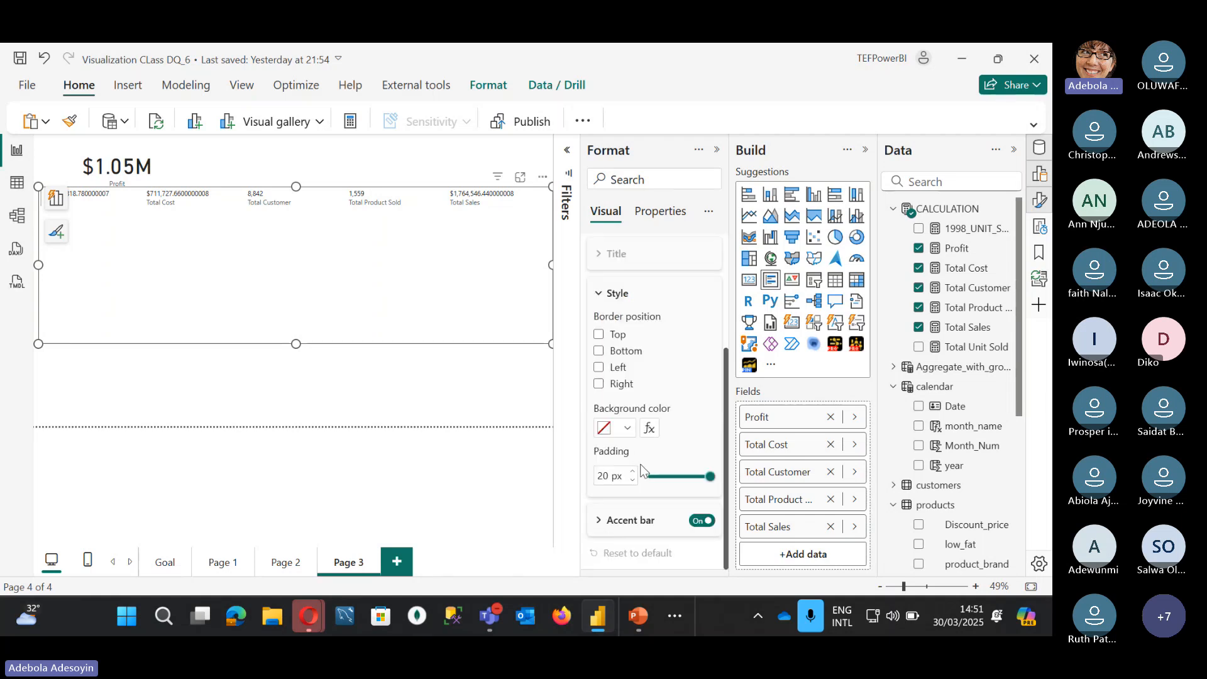
scroll(641, 472, up, 3)
click(590, 385)
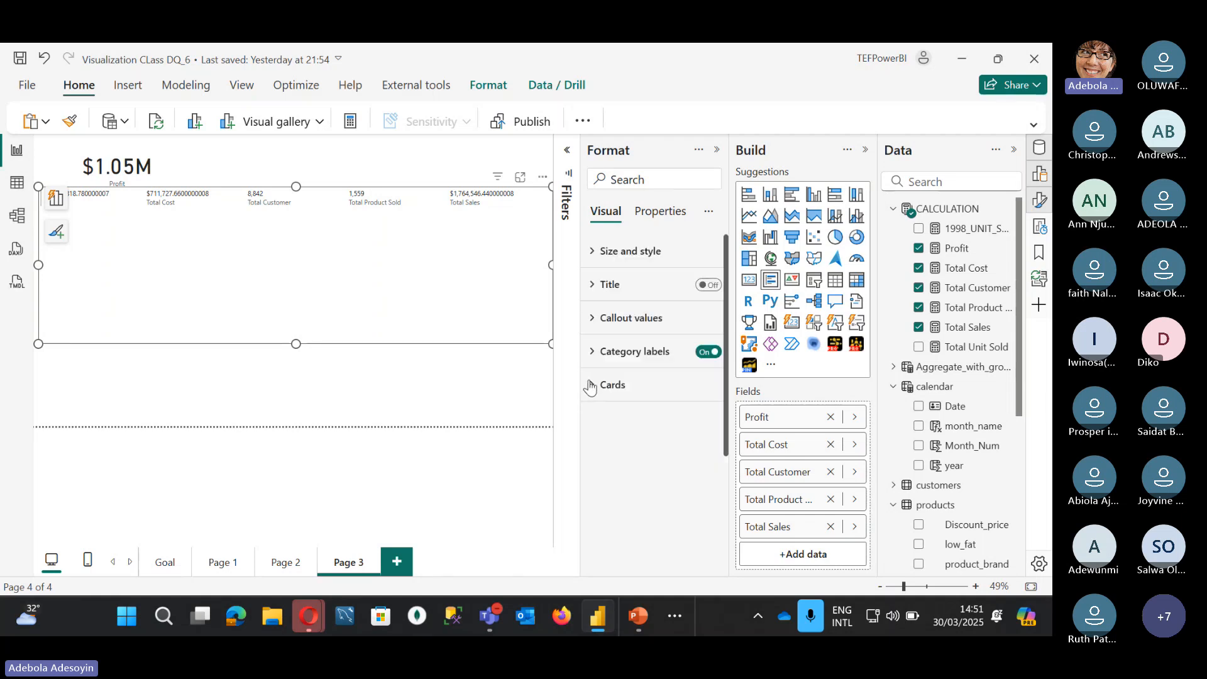
Step: Remove Profit, Total Cost, Total Customer and Total Product from the card's fields
click(831, 417)
click(831, 417)
click(830, 417)
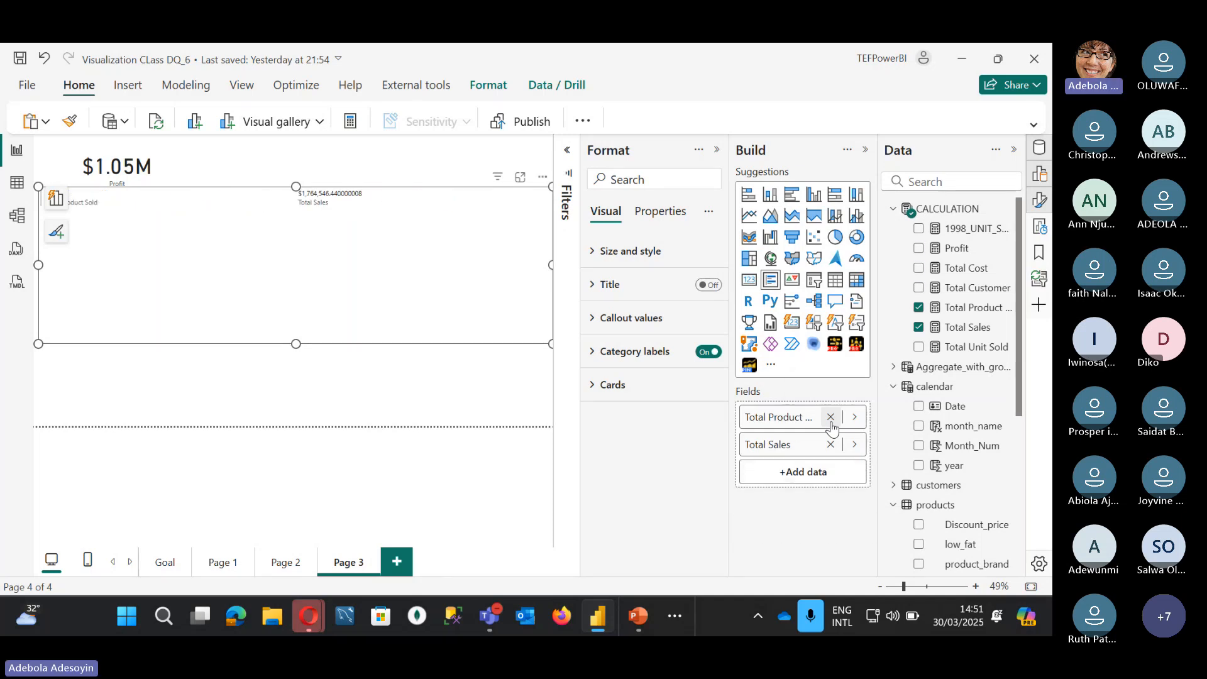
click(830, 417)
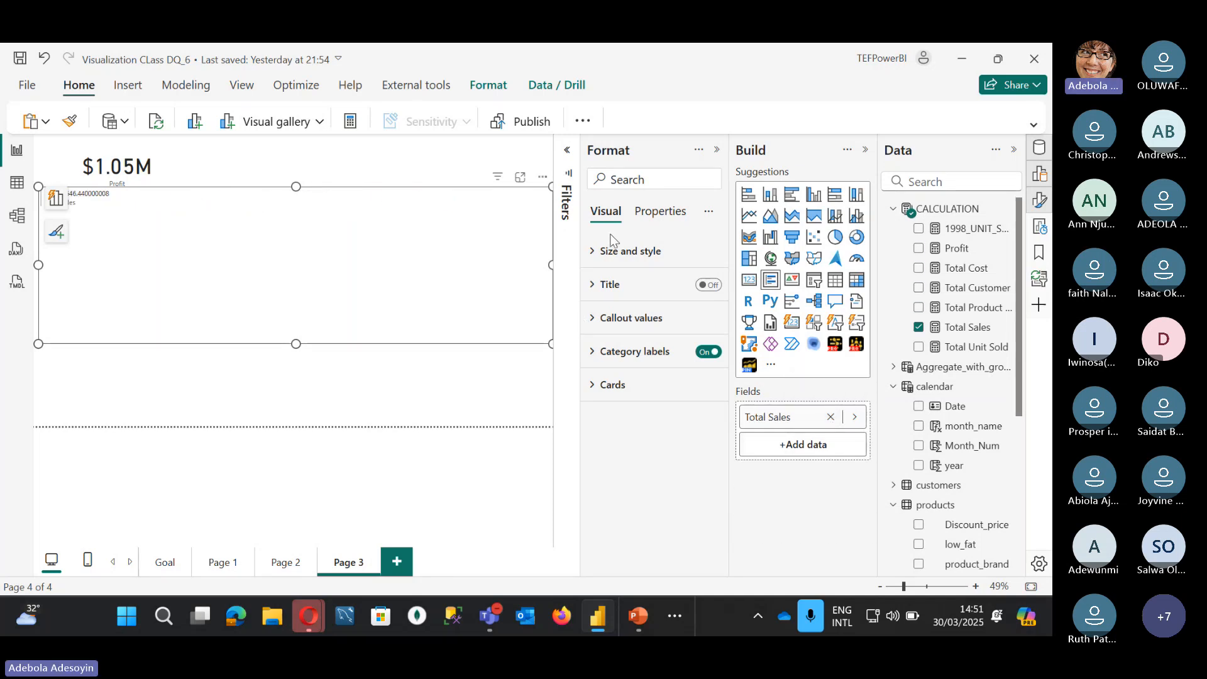
Step: Inspect the Size and position, Callout value and Category label format settings
click(596, 253)
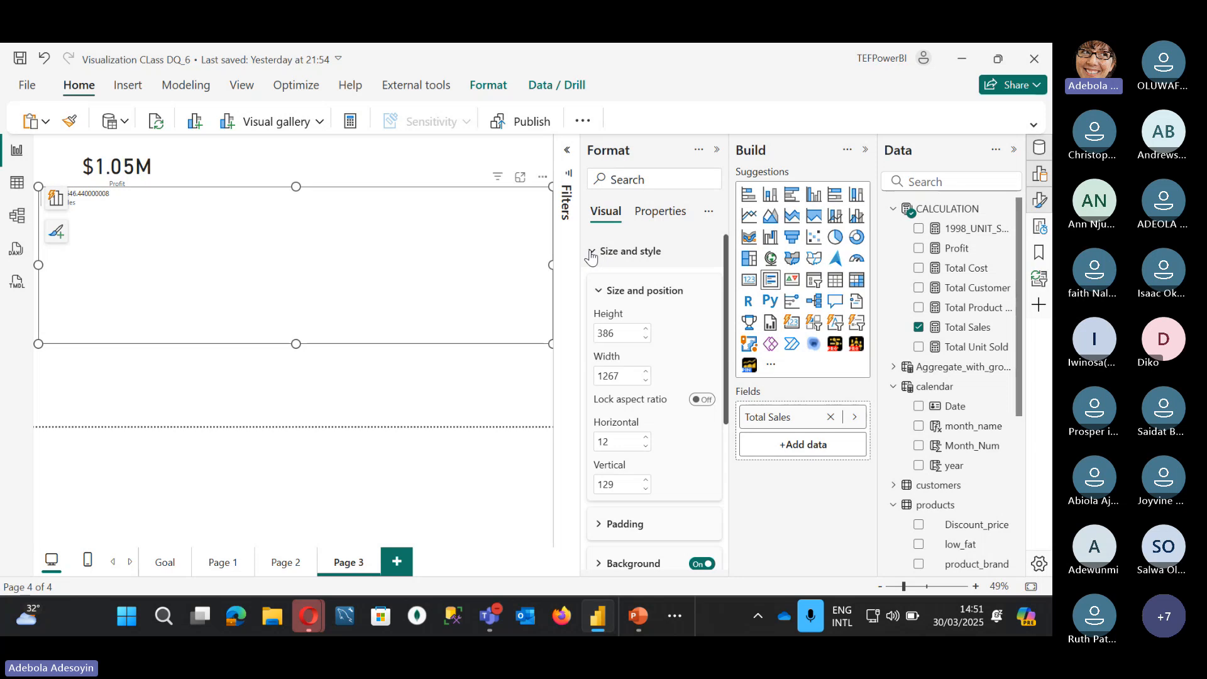
click(596, 253)
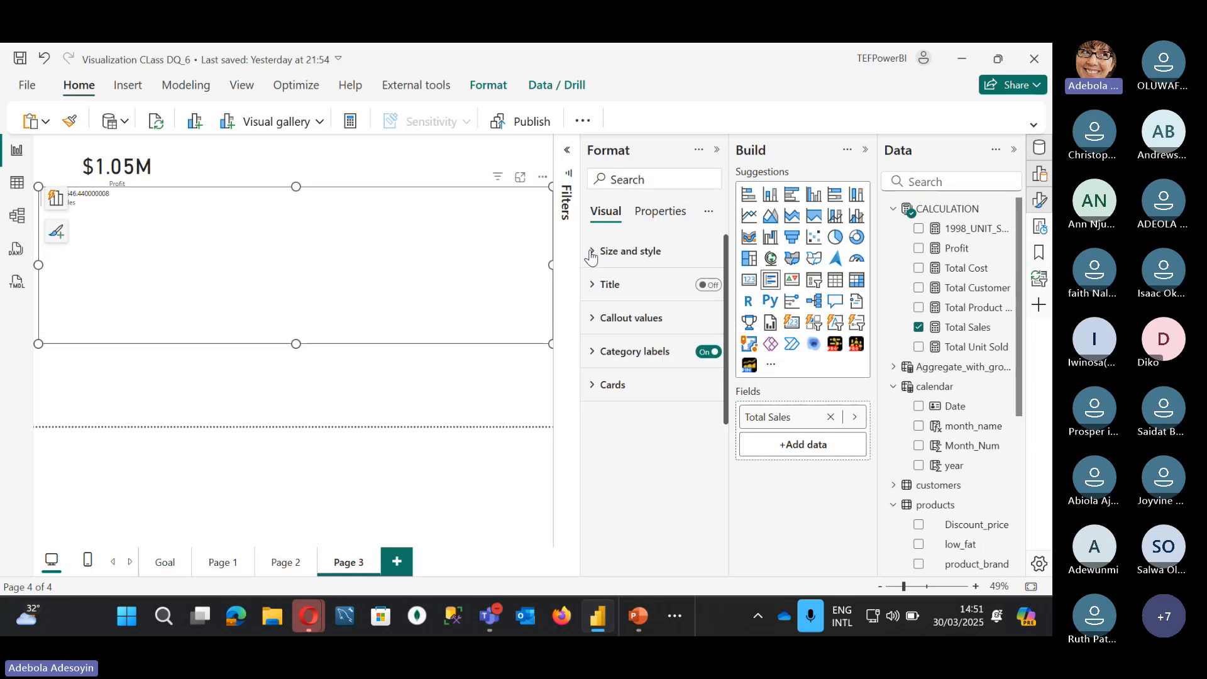
click(590, 321)
click(589, 322)
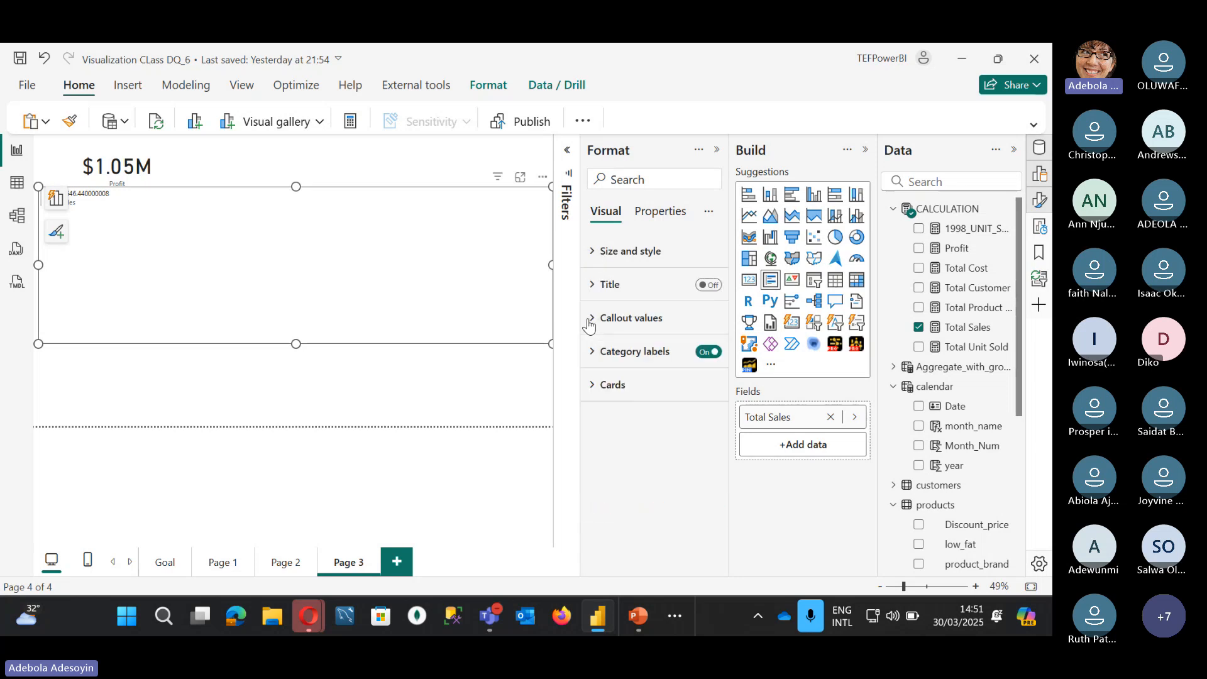
click(593, 356)
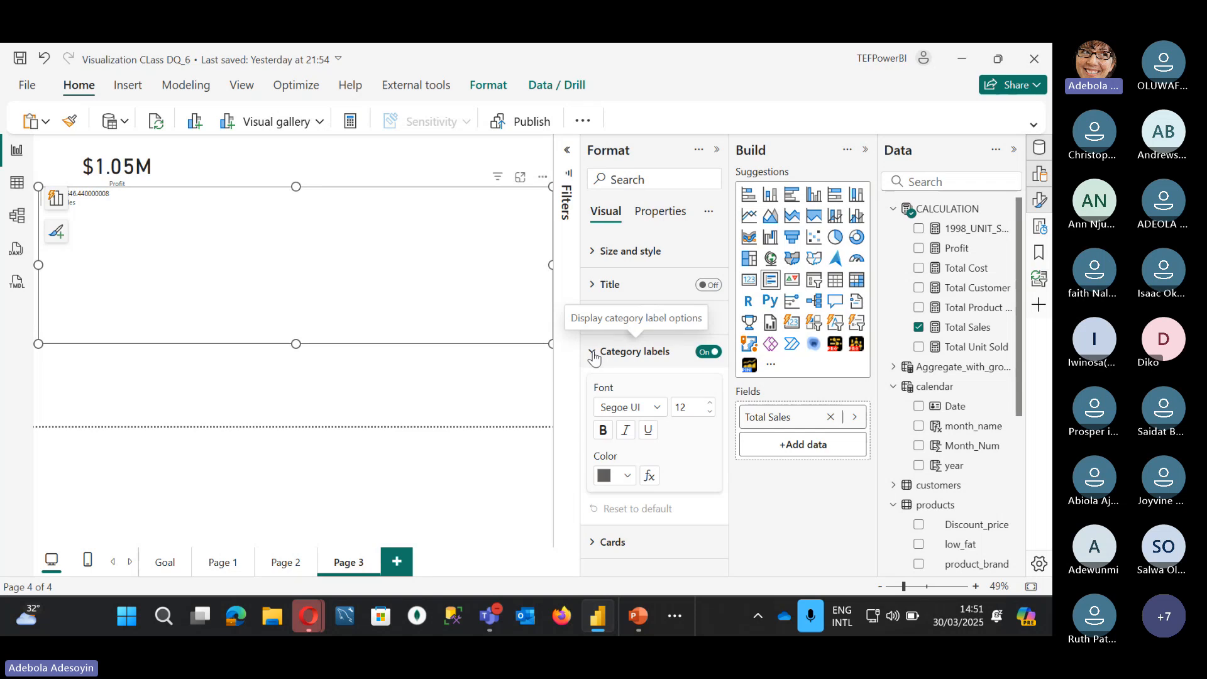
click(592, 356)
click(593, 356)
click(594, 356)
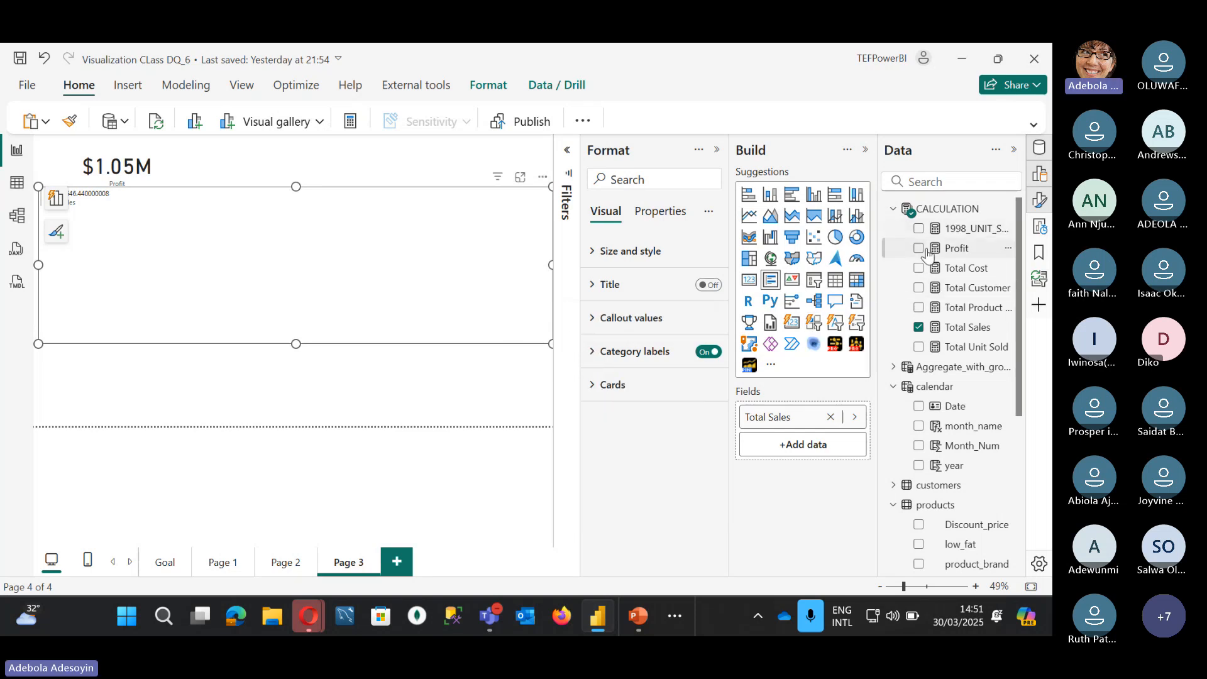
scroll(937, 435, down, 5)
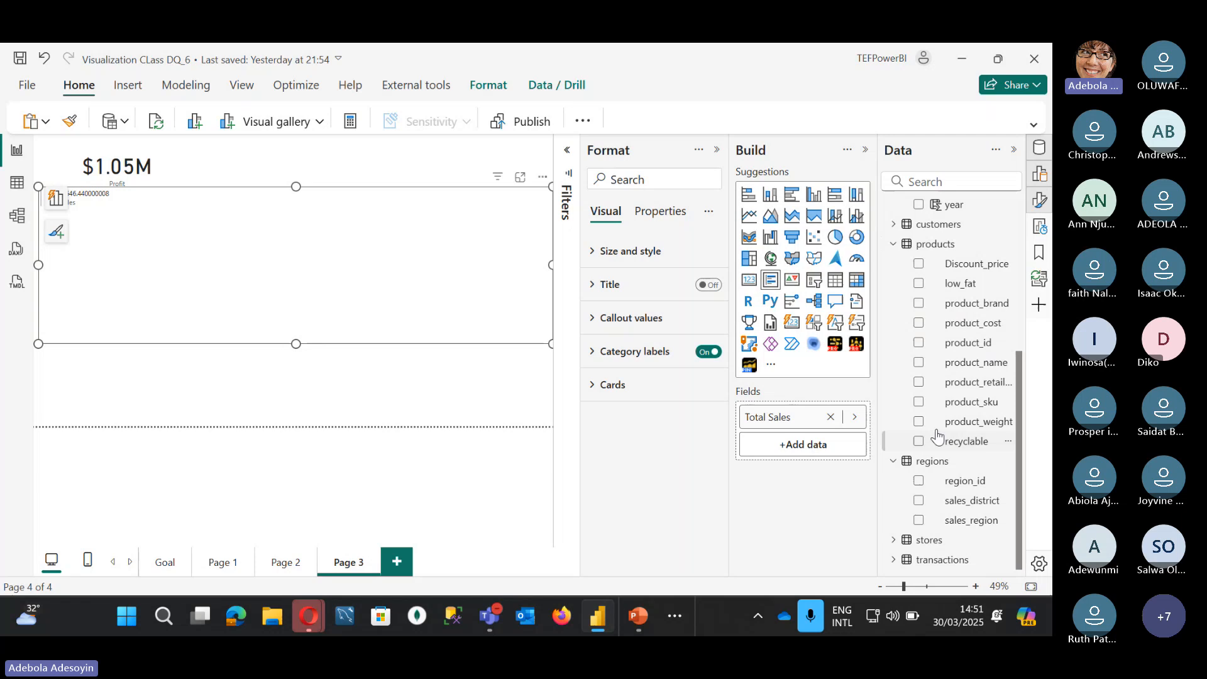
Step: Add sales_region above Total Sales, then narrow the list and place it mid-page
click(918, 520)
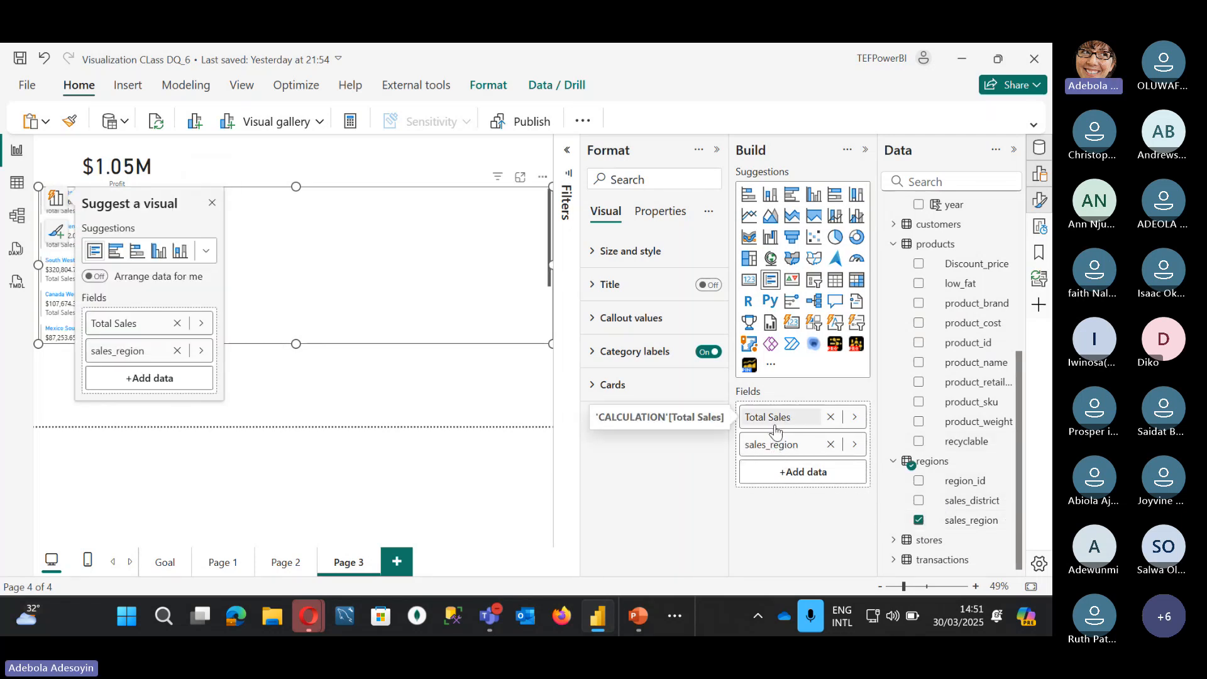
drag(770, 416, 782, 470)
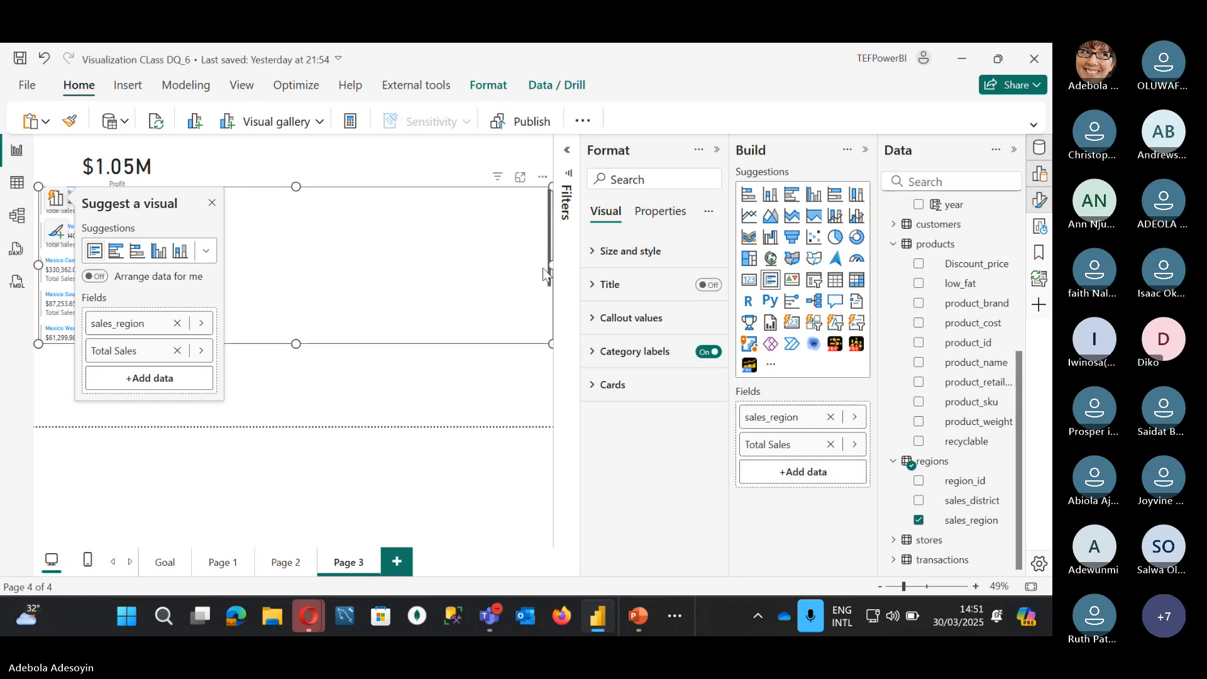
drag(552, 264, 336, 284)
click(337, 284)
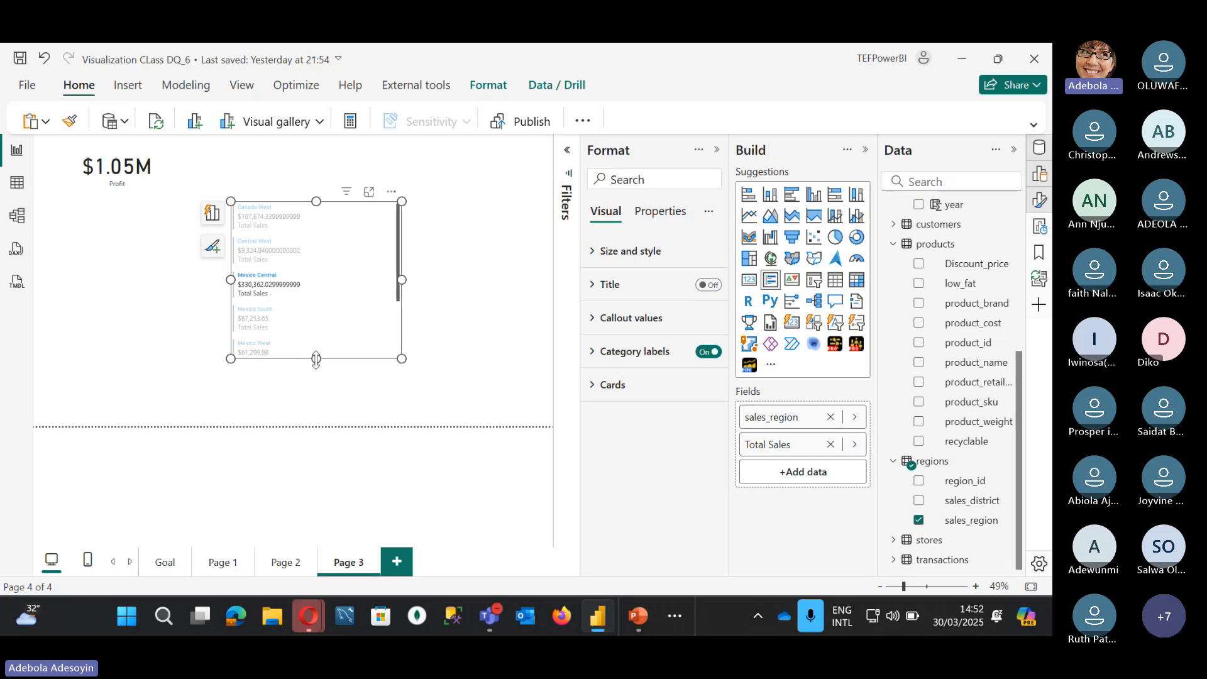
Step: Lengthen the region list so it shows more sales regions
drag(316, 360, 320, 416)
click(409, 226)
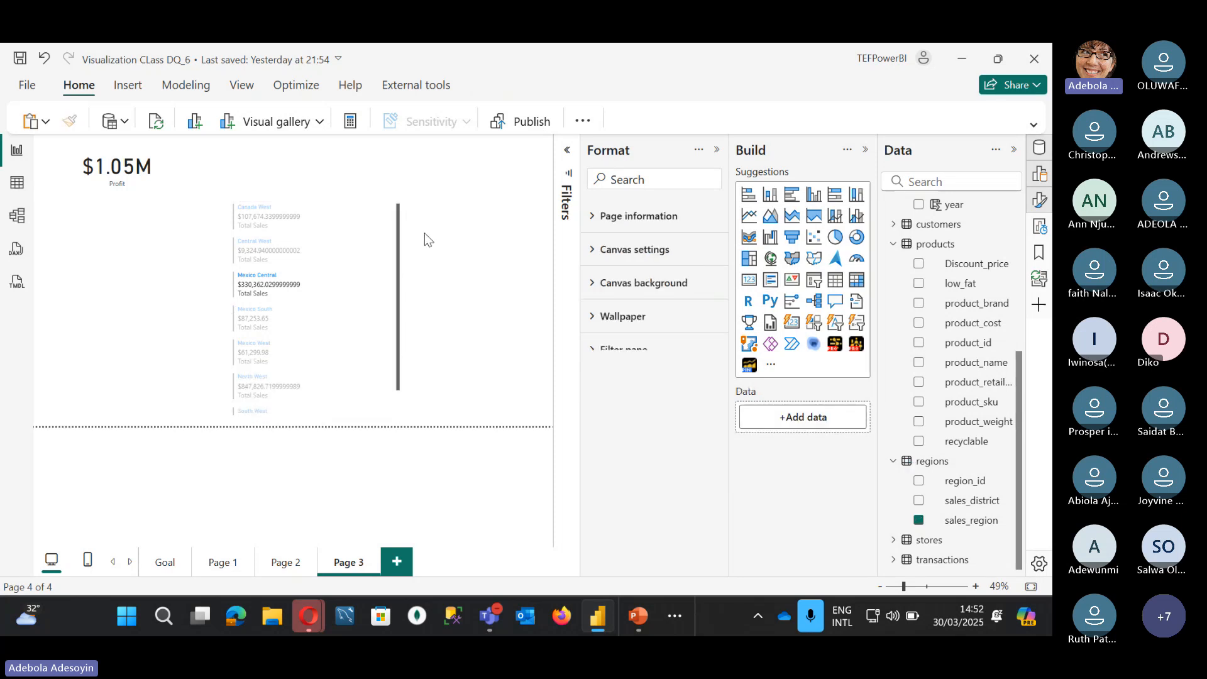
click(269, 280)
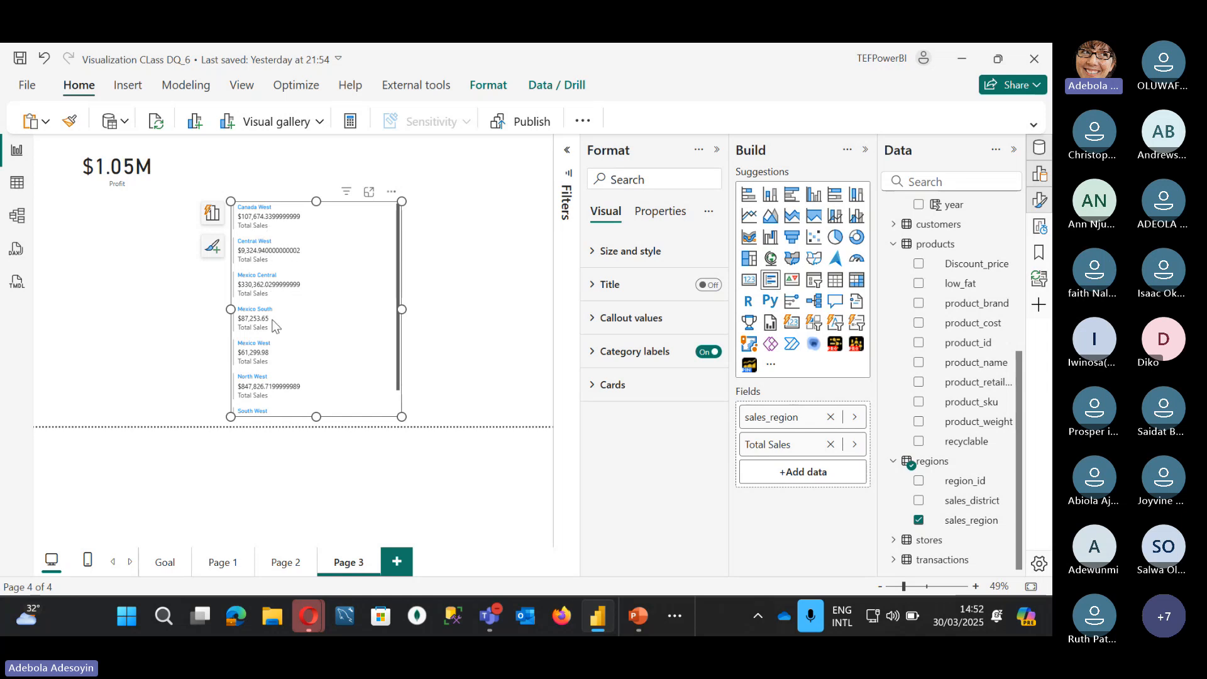
scroll(272, 363, down, 1)
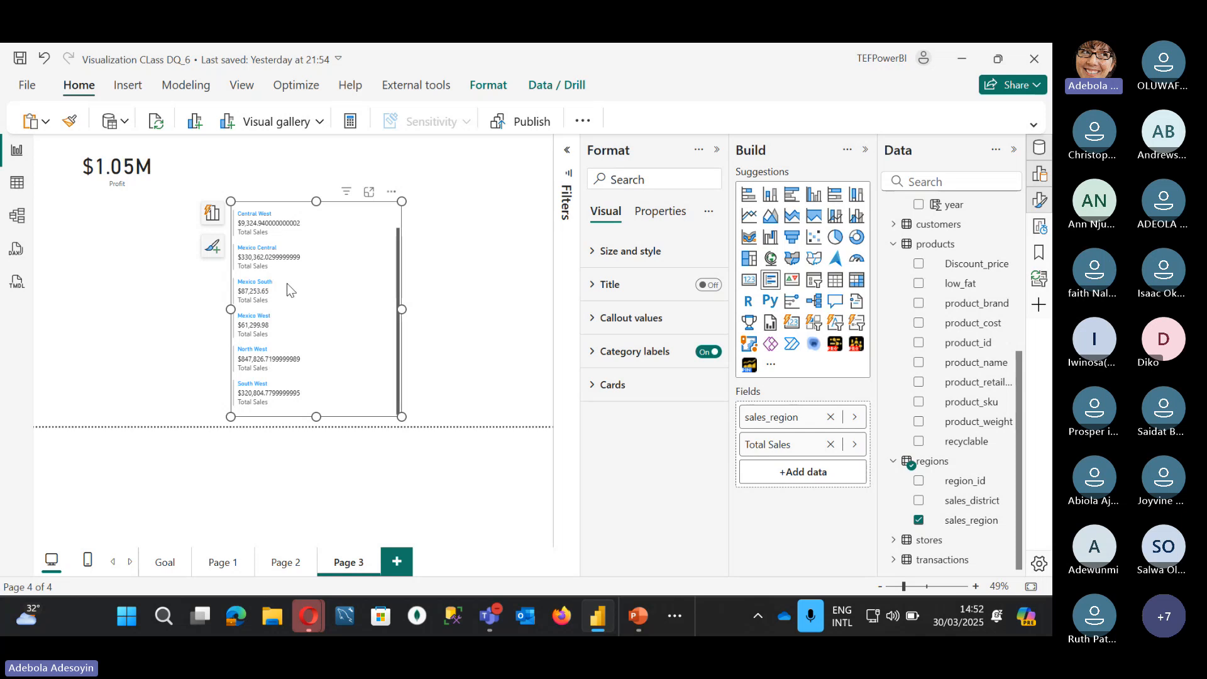
Step: Move the region list left beneath the Profit card and narrow its width
mouse_move(339, 207)
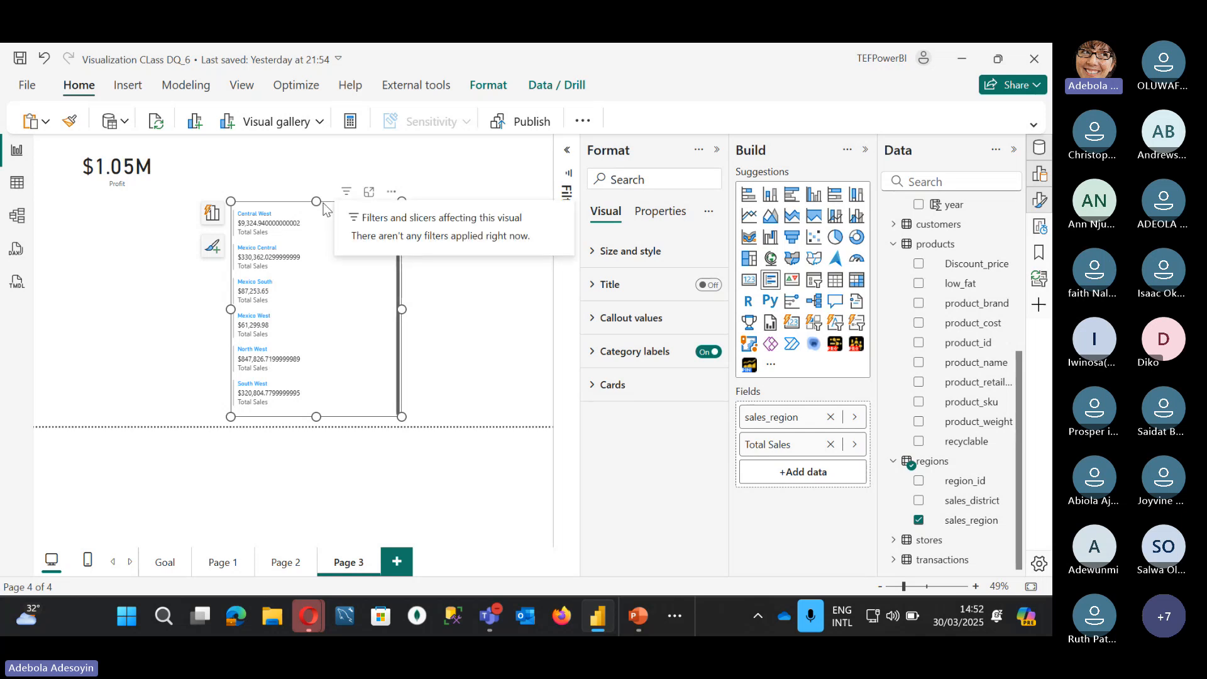
drag(333, 204, 134, 196)
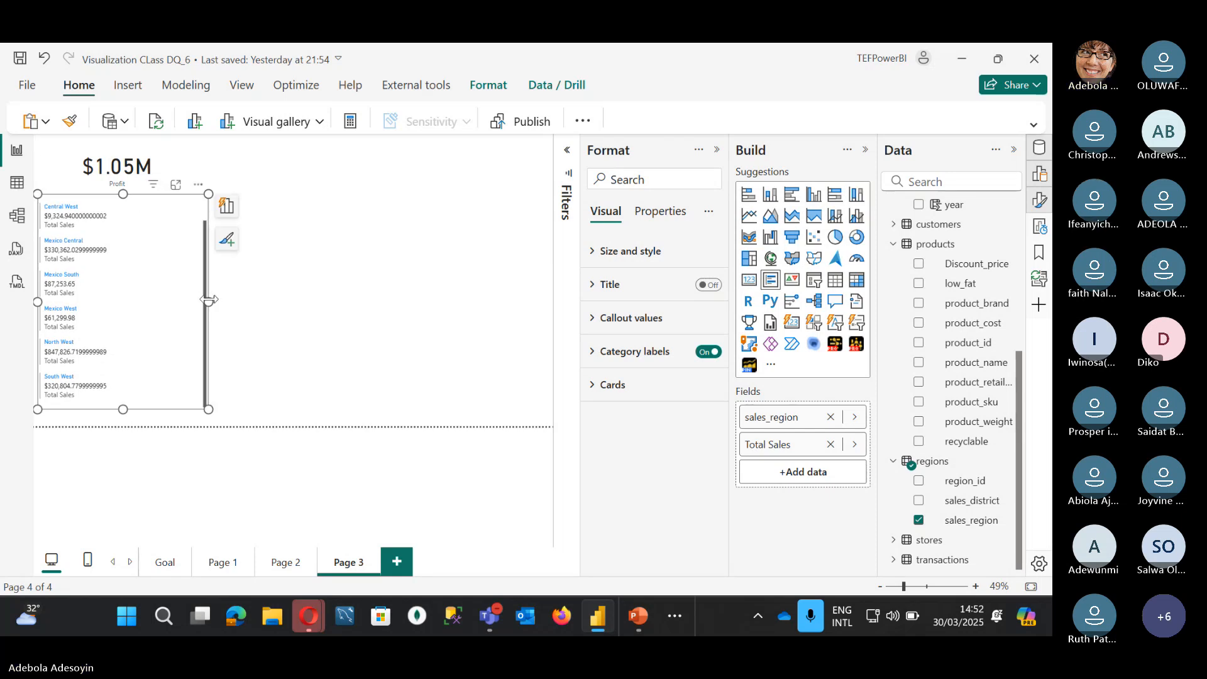
drag(210, 300, 137, 305)
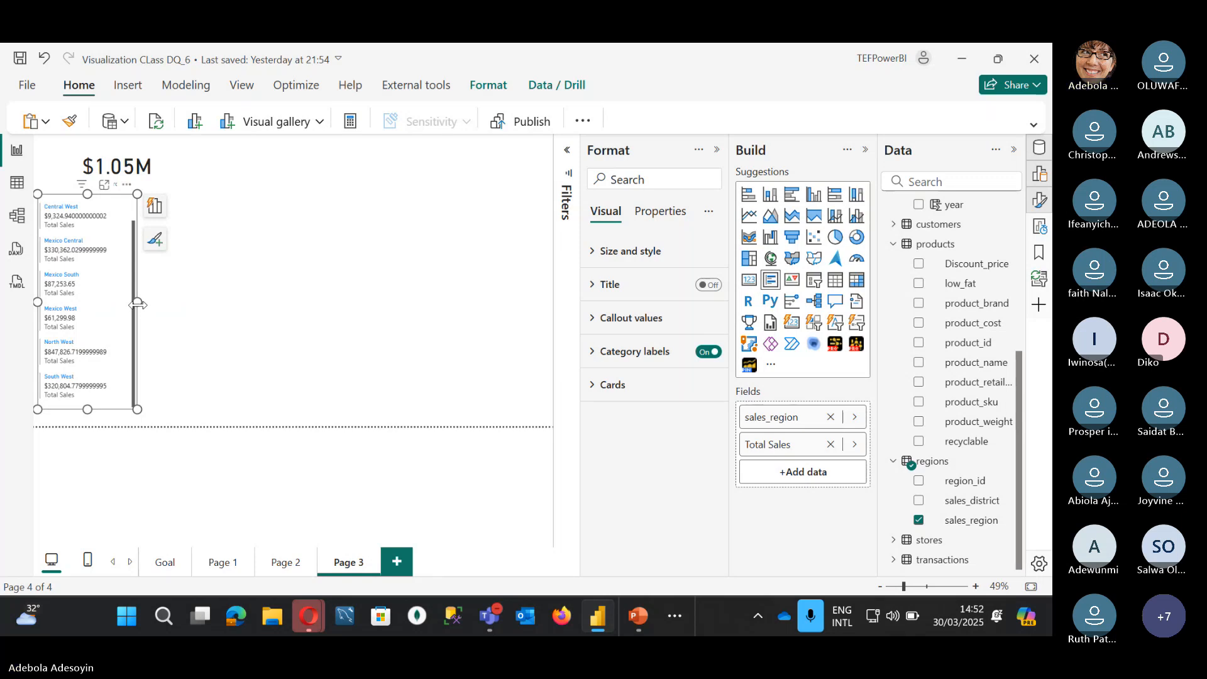
scroll(130, 310, up, 1)
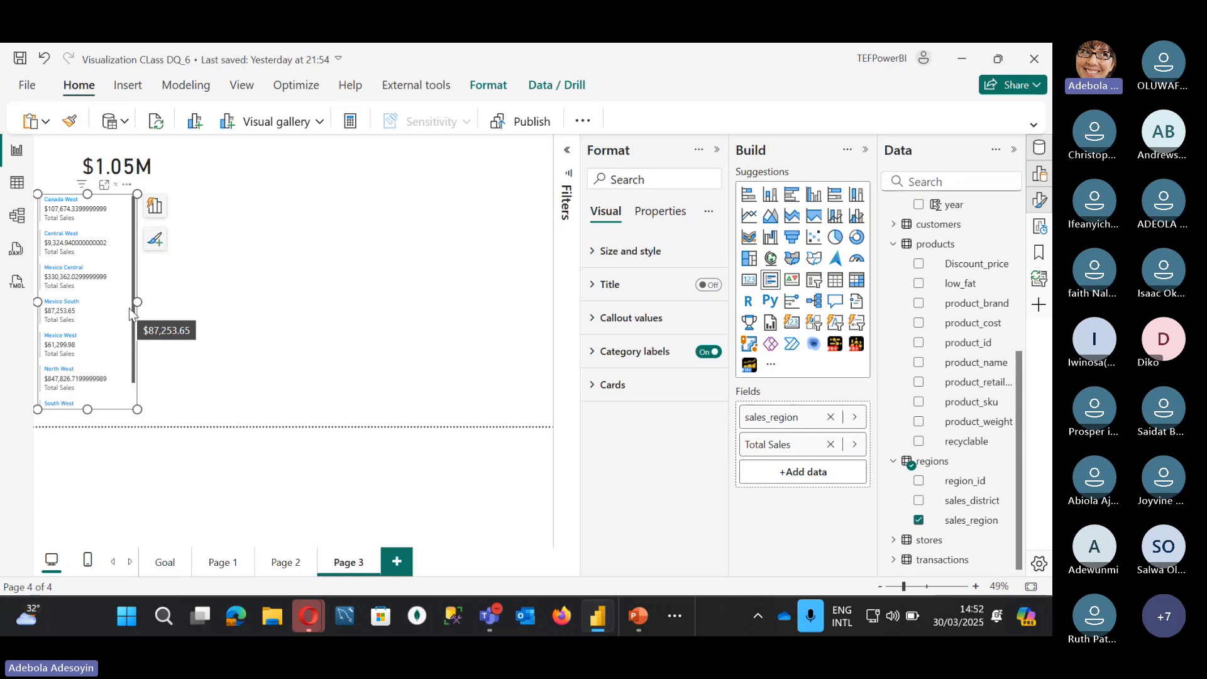
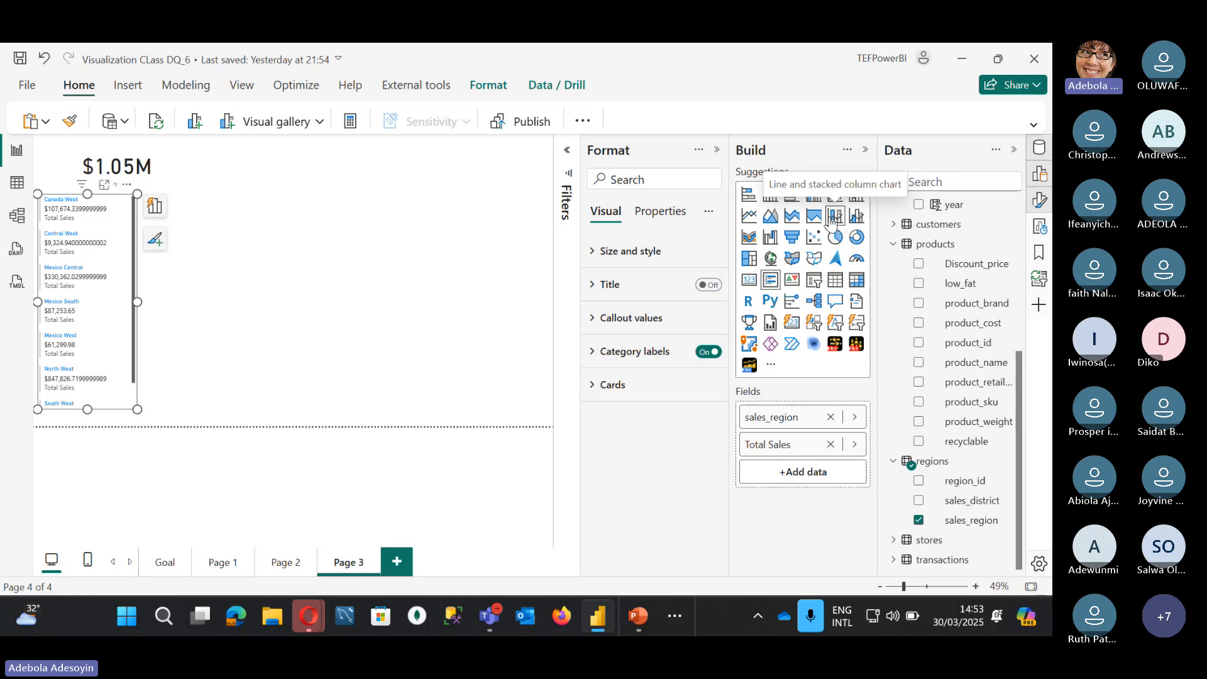
Step: Switch the region sales visual to a line and stacked column chart and enlarge it
click(834, 218)
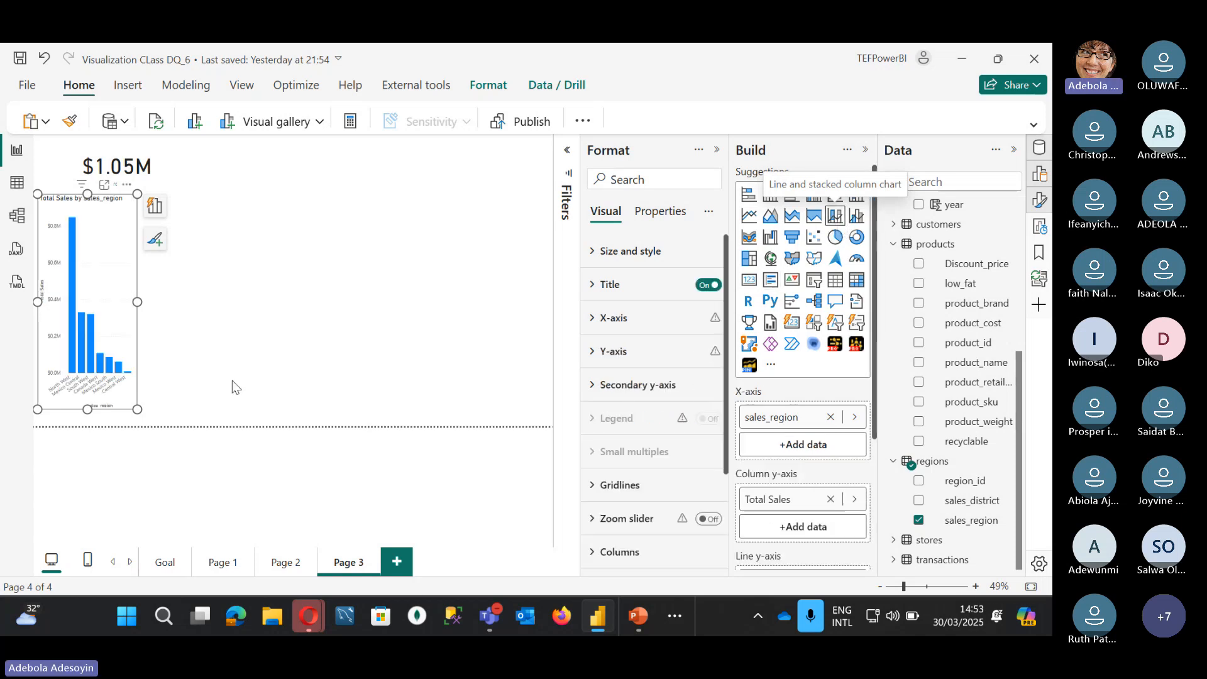
drag(137, 409, 272, 389)
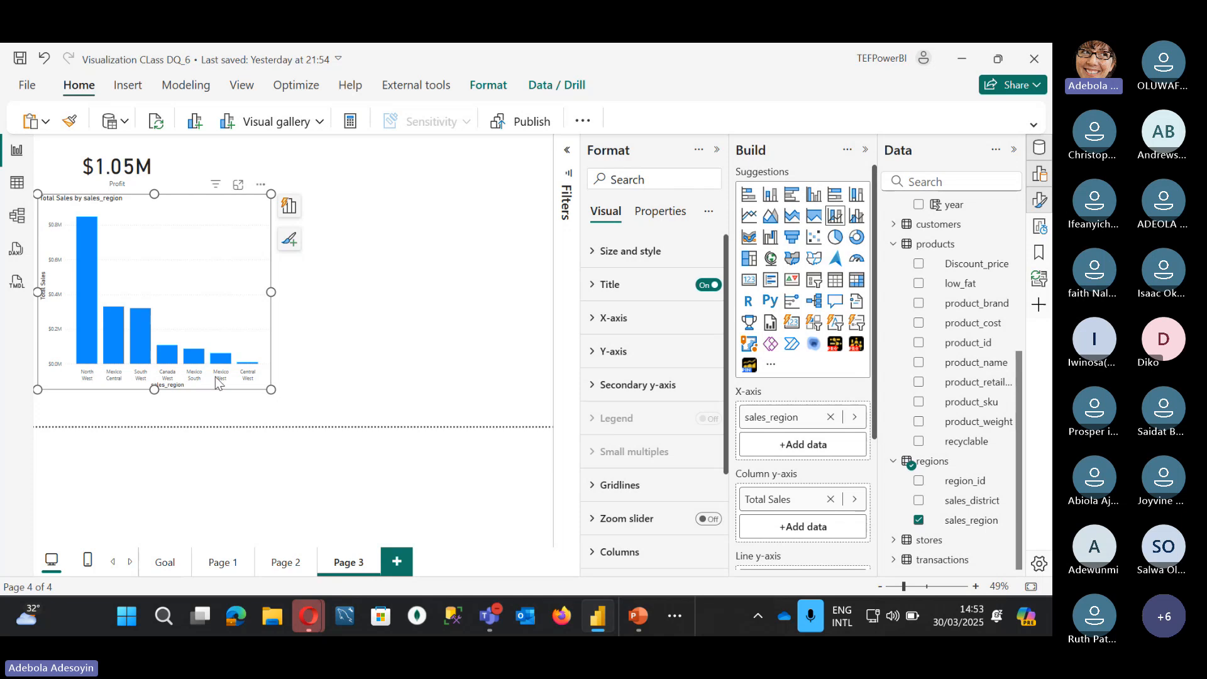
scroll(796, 464, down, 1)
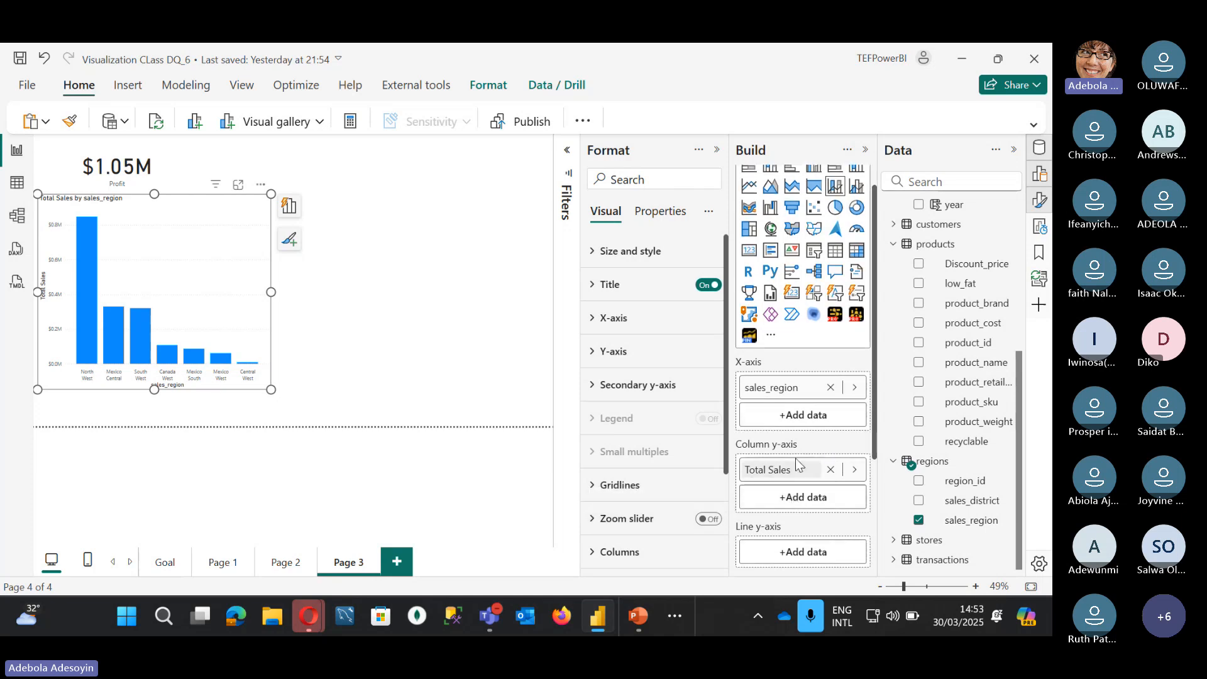
scroll(793, 464, down, 2)
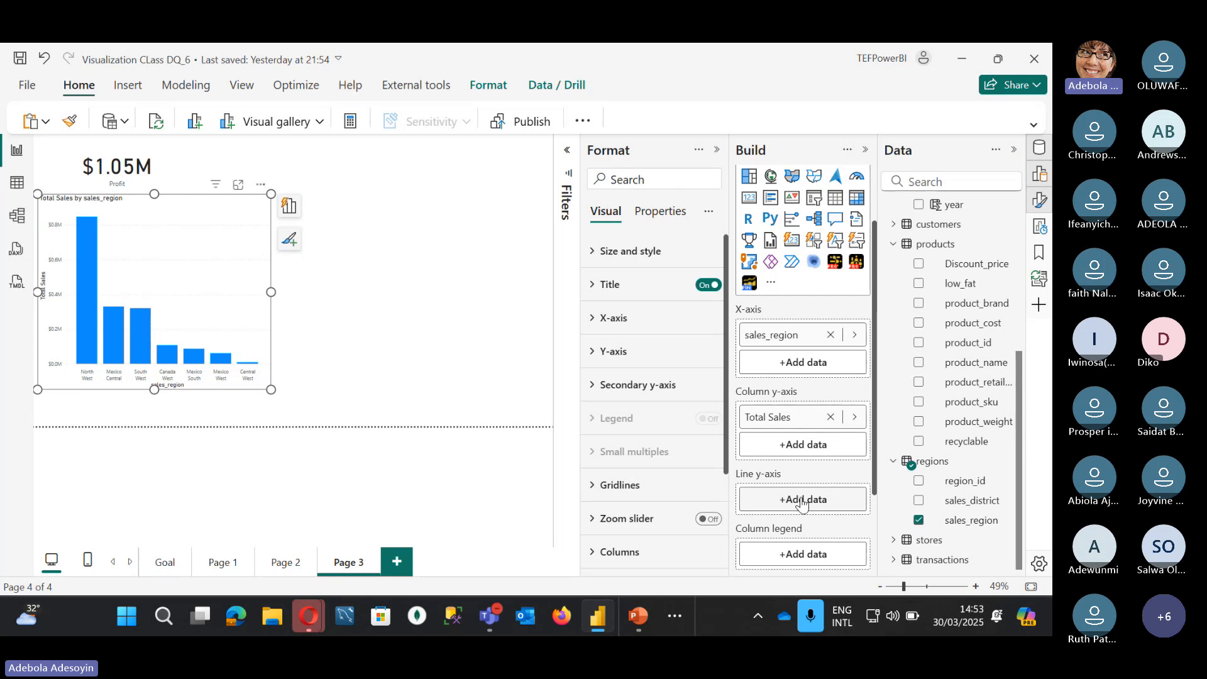
scroll(801, 503, up, 3)
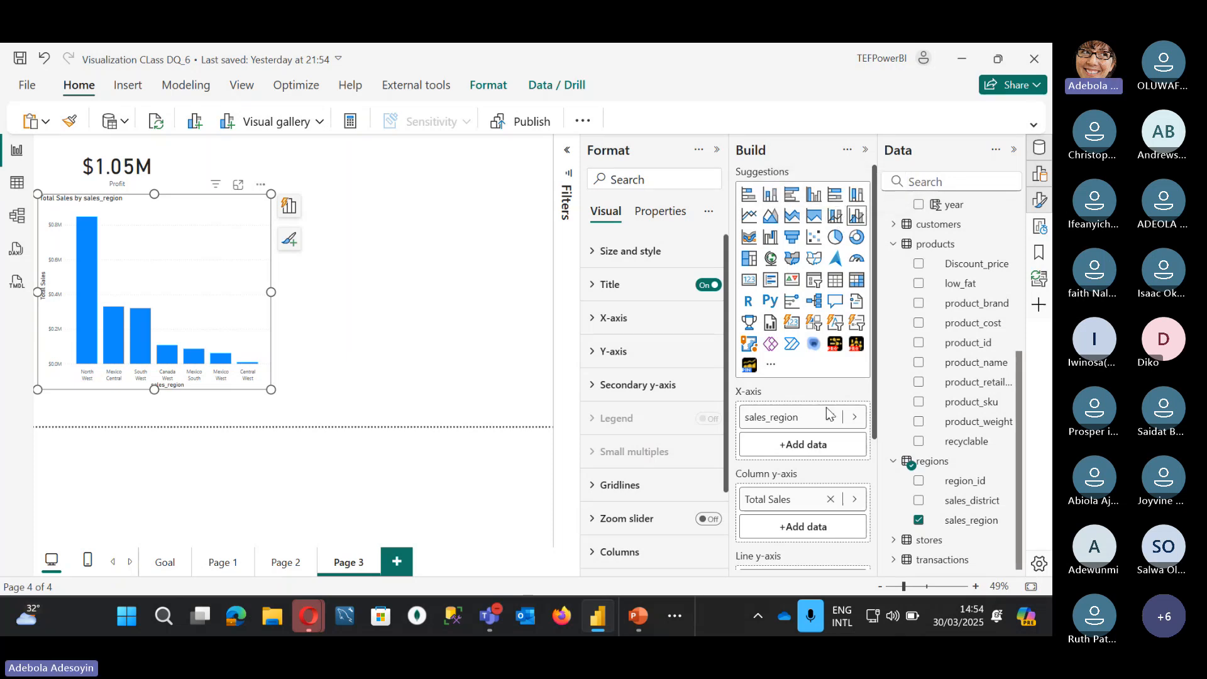
scroll(803, 470, down, 1)
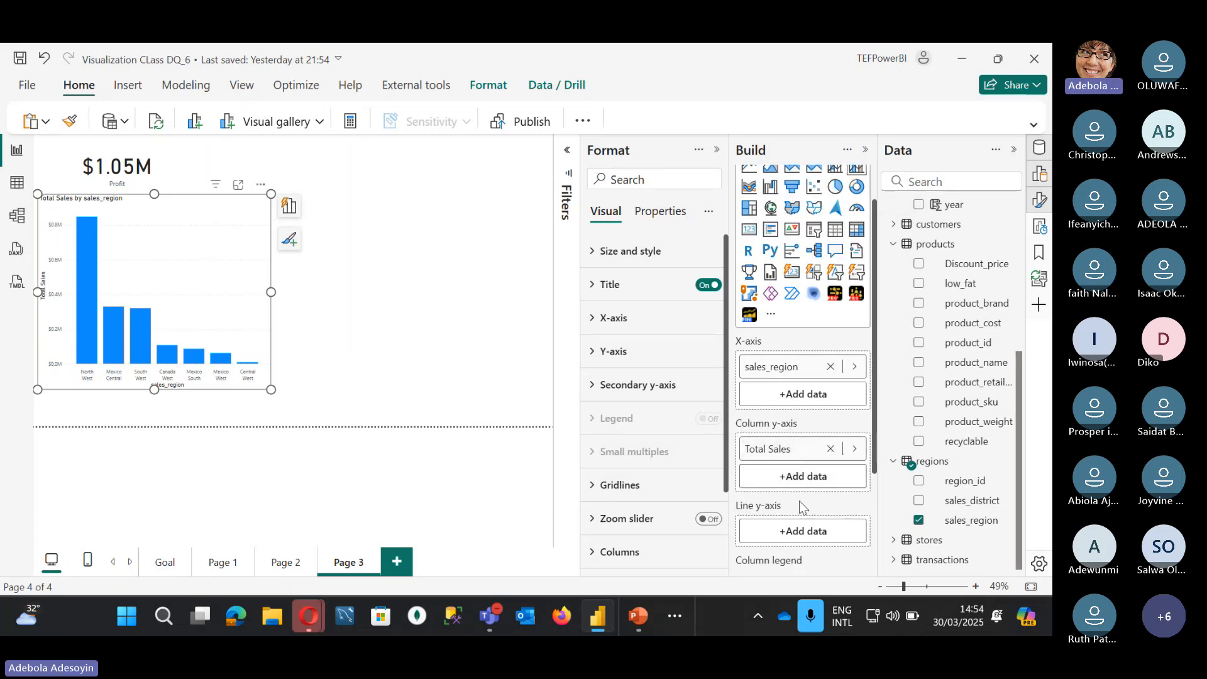
scroll(798, 500, down, 1)
scroll(945, 347, up, 4)
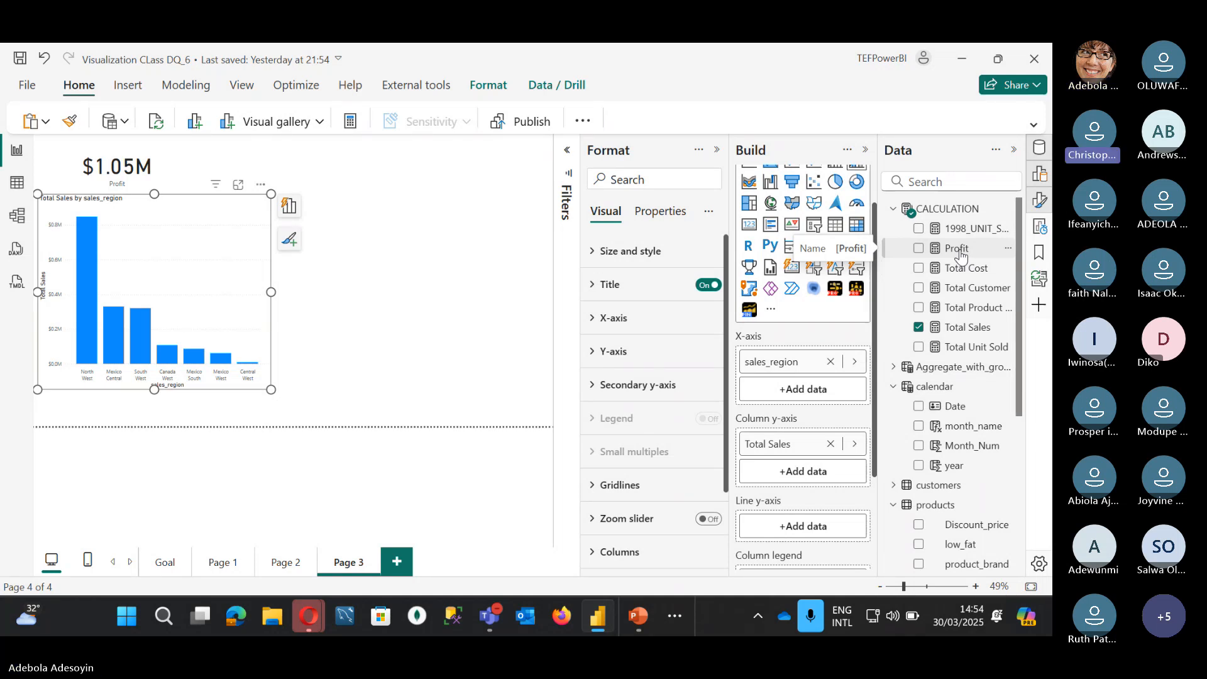
Step: Add Total Cost to the region chart and move it into the Line y-axis well
click(919, 268)
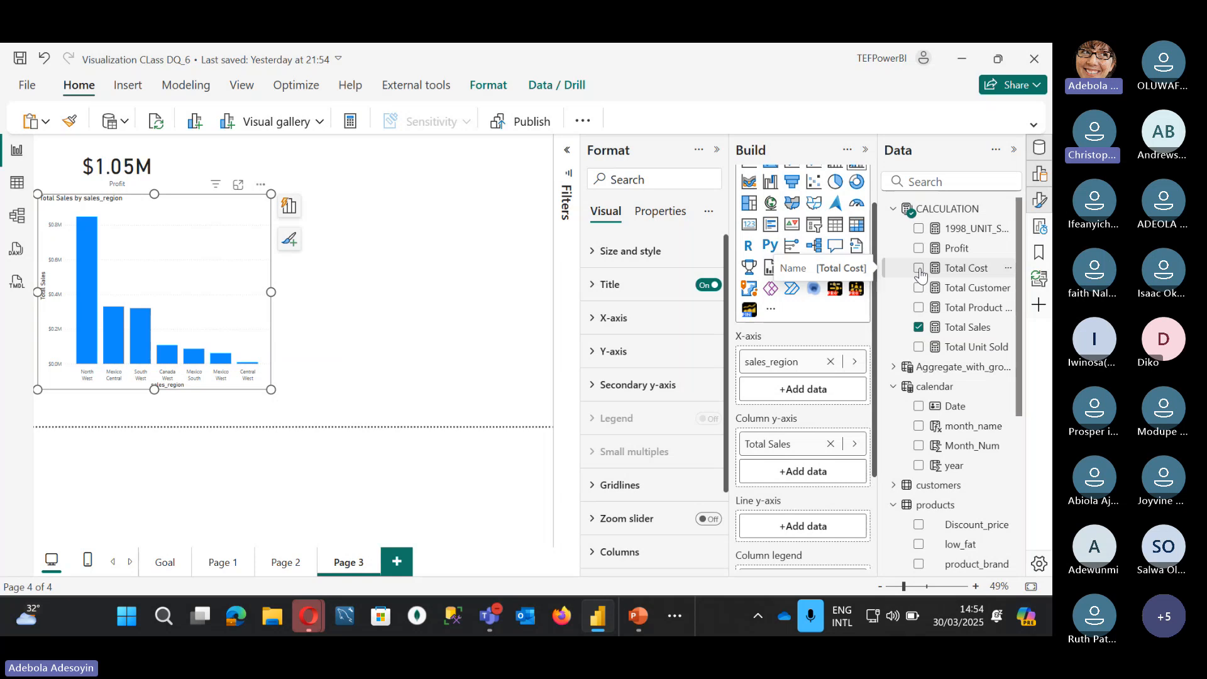
drag(775, 478, 779, 554)
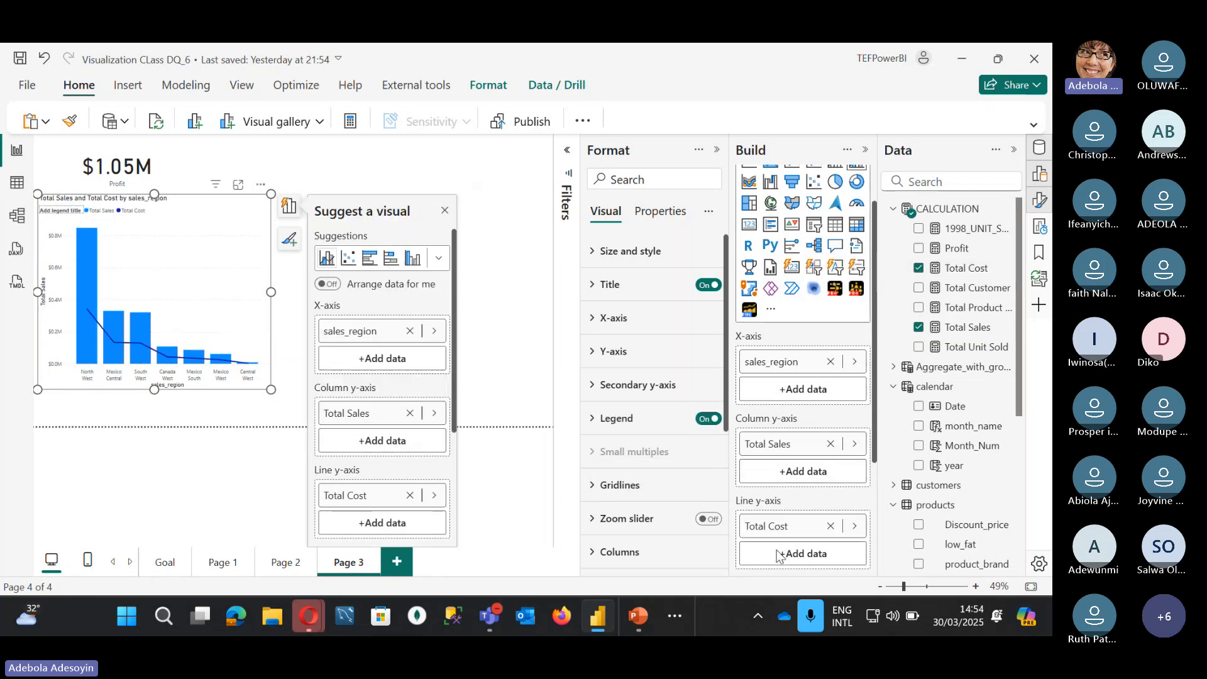
scroll(798, 474, down, 2)
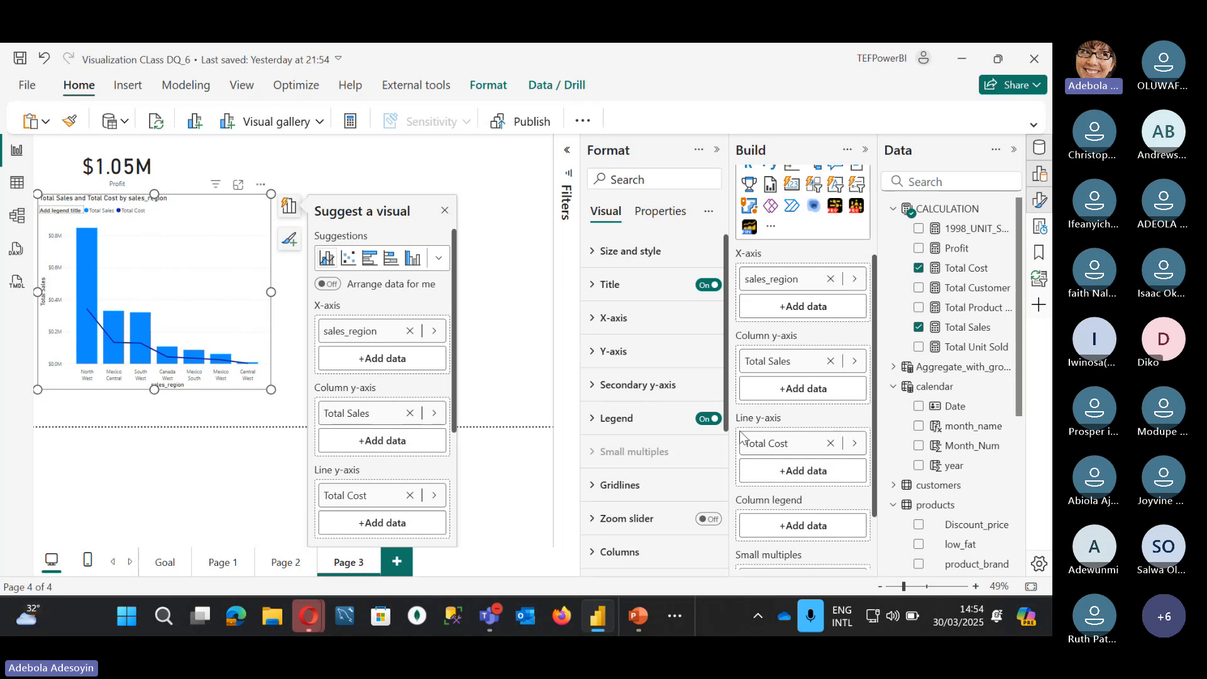
scroll(799, 438, up, 1)
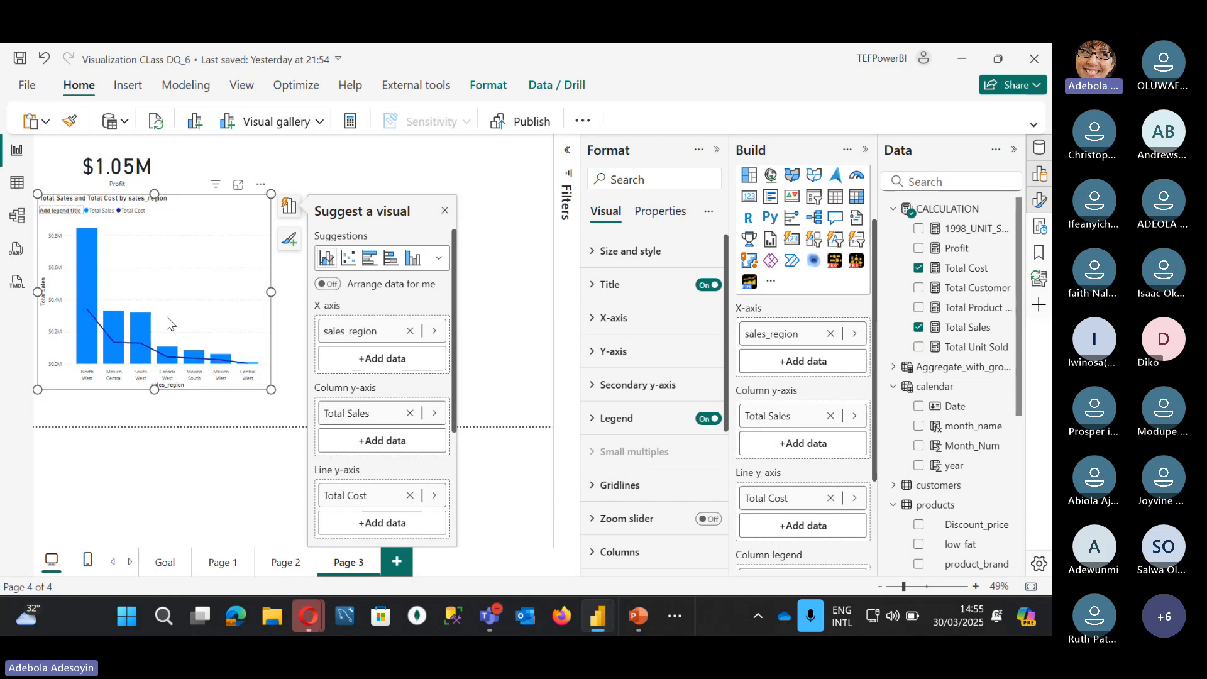
Step: Turn on data labels for the Total Sales and Total Cost combo chart, then deselect it
scroll(660, 377, down, 5)
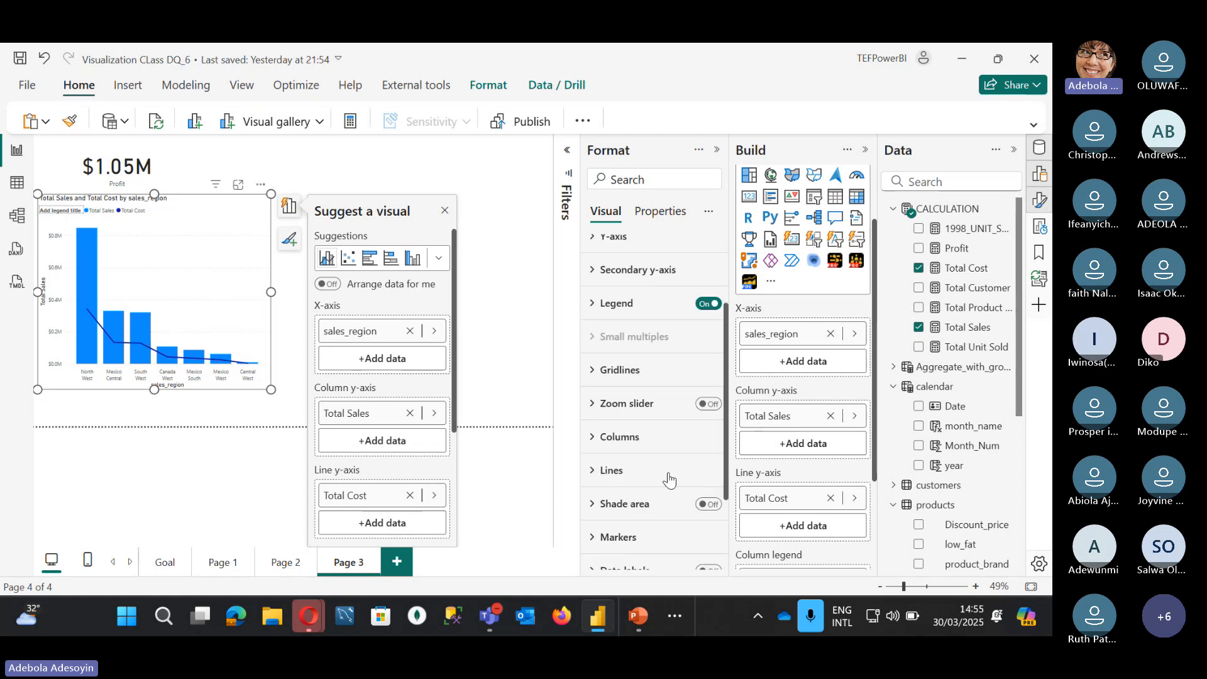
click(709, 520)
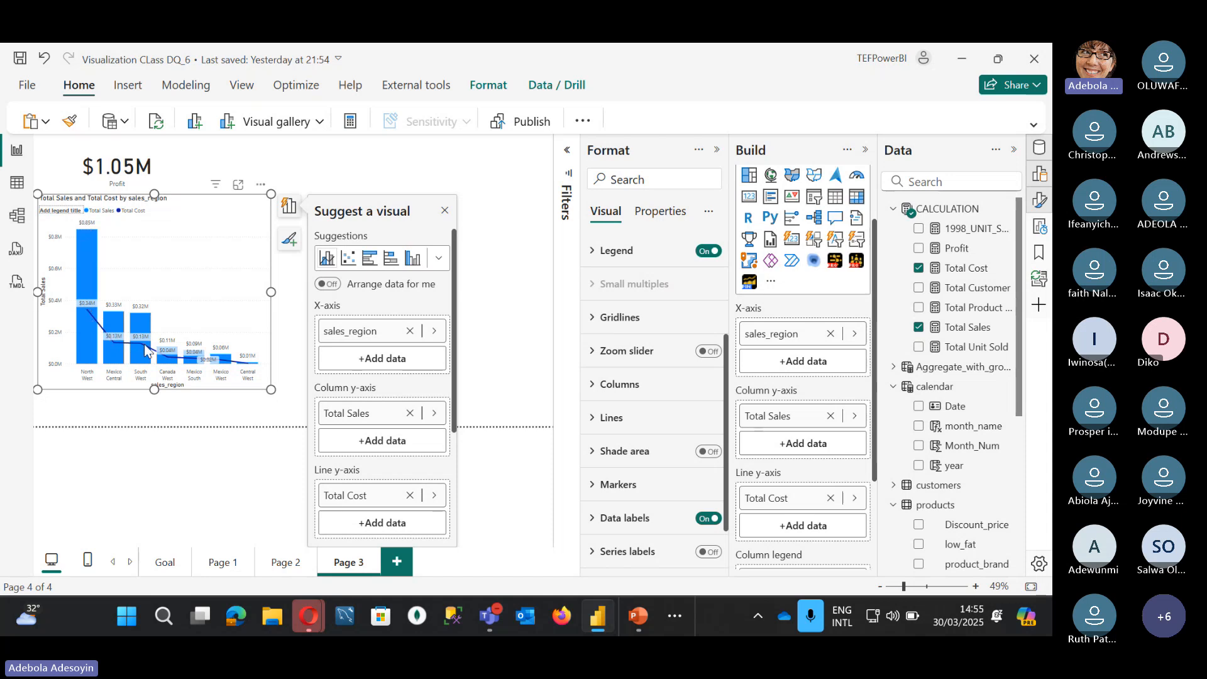
mouse_move(149, 353)
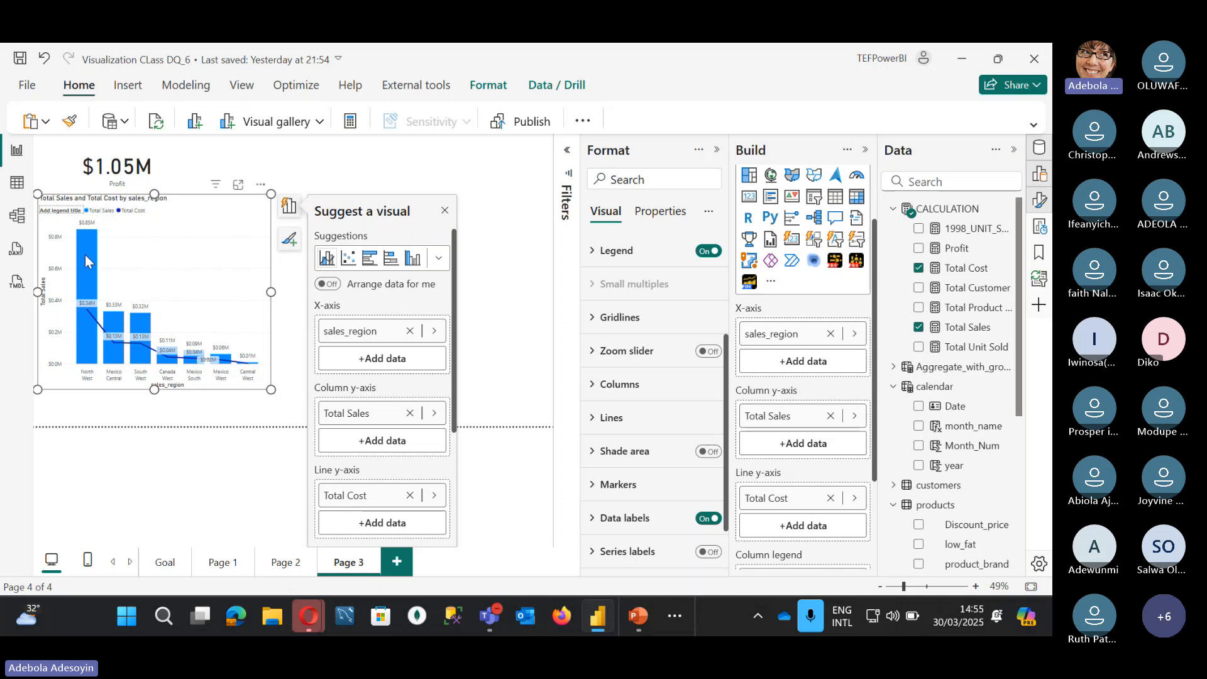
mouse_move(83, 328)
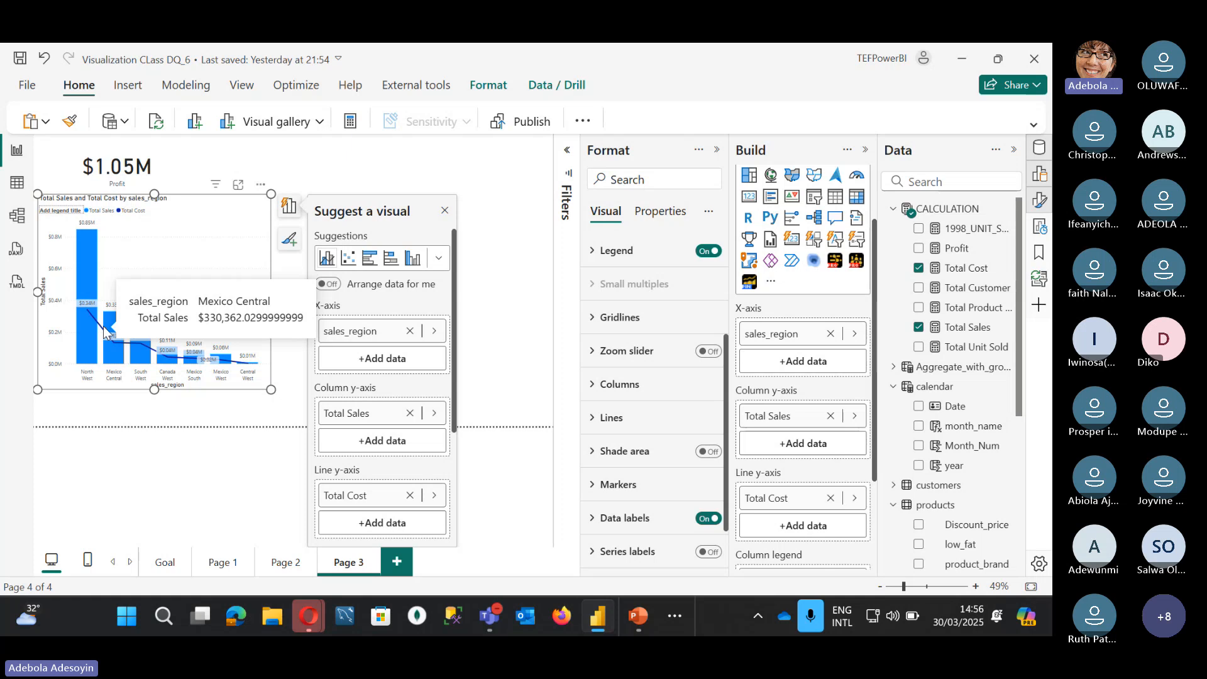
scroll(653, 352, up, 3)
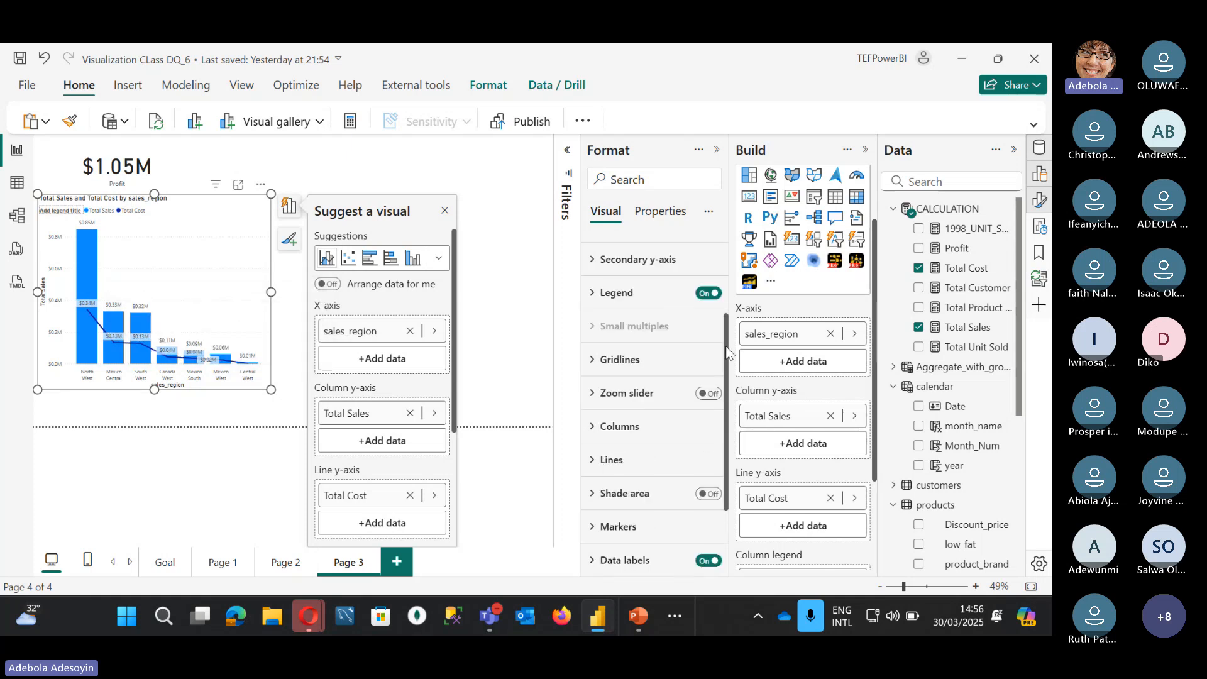
scroll(851, 241, up, 2)
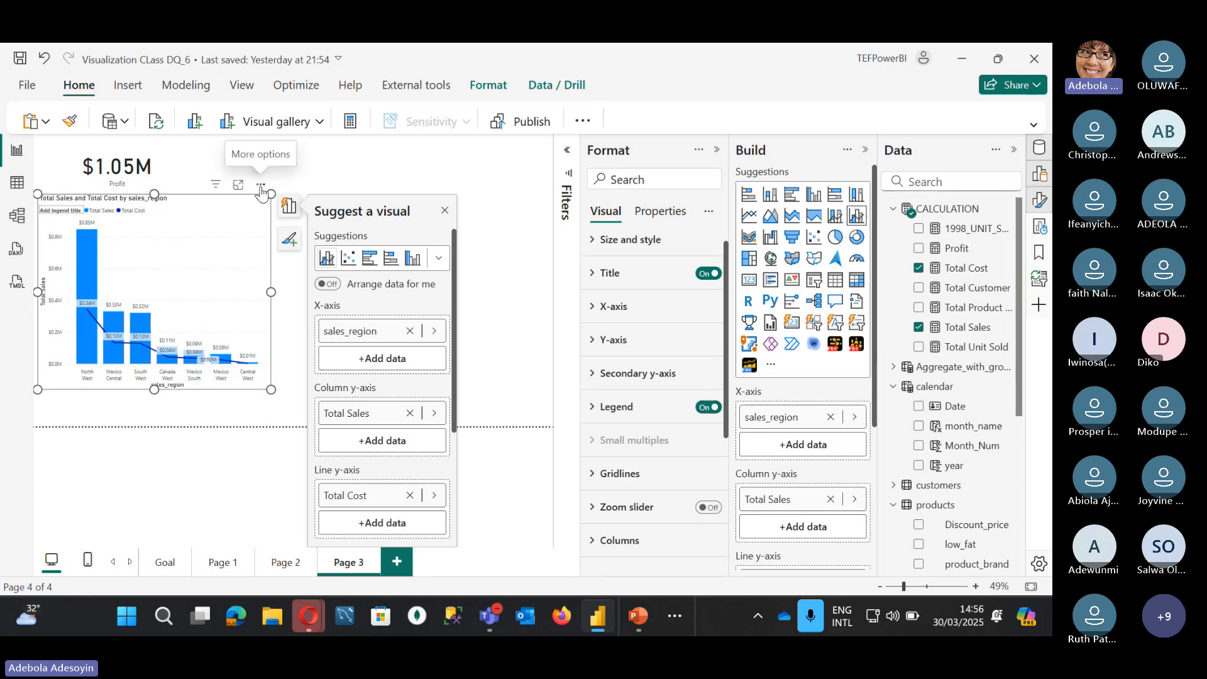
click(444, 210)
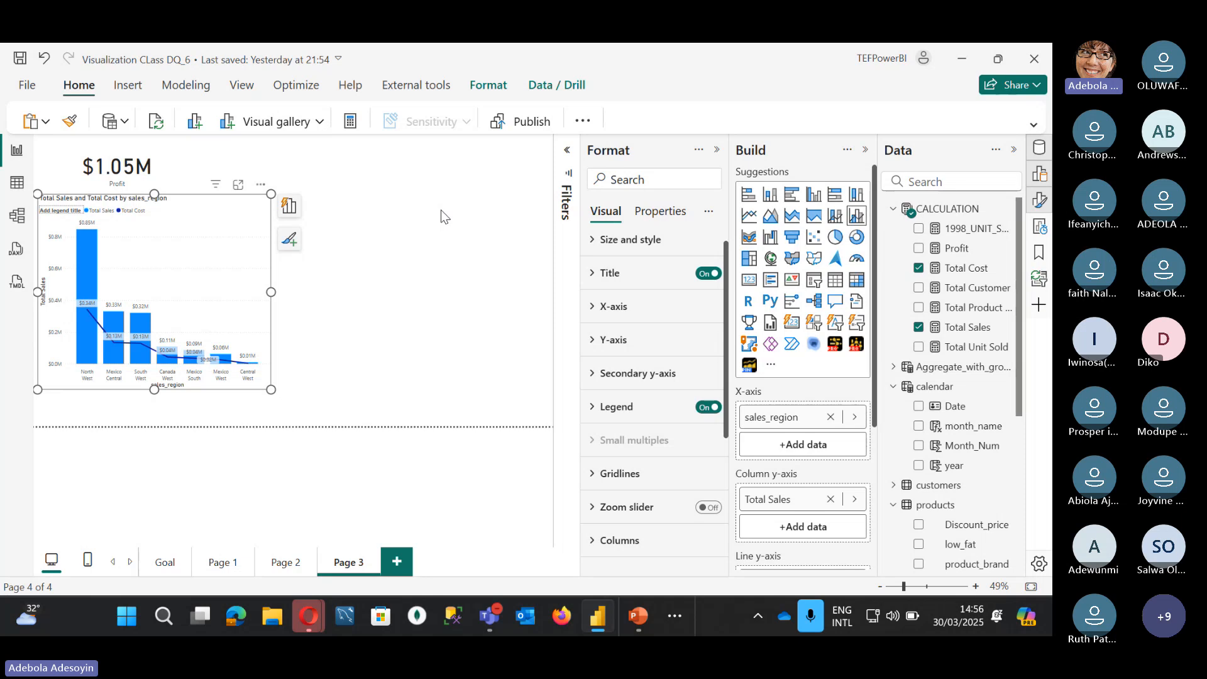
click(387, 285)
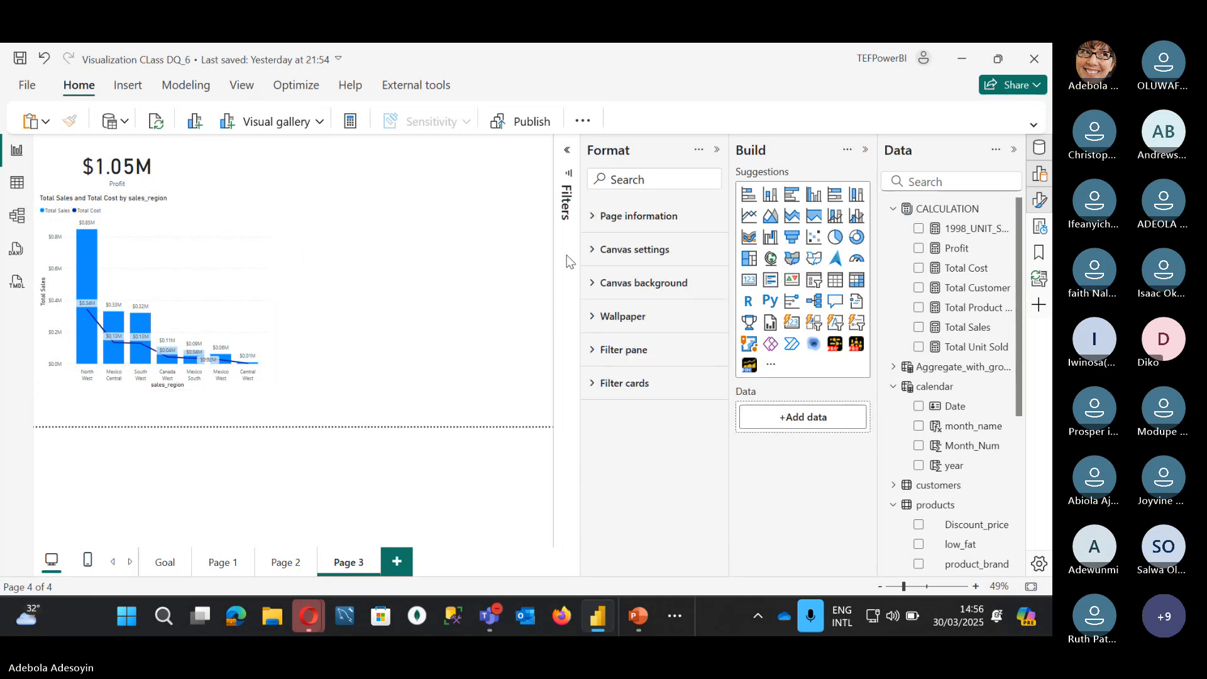
Step: Place an enlarged decomposition tree beside the region chart, analysing Total Sales ($1,764,546.44)
click(814, 302)
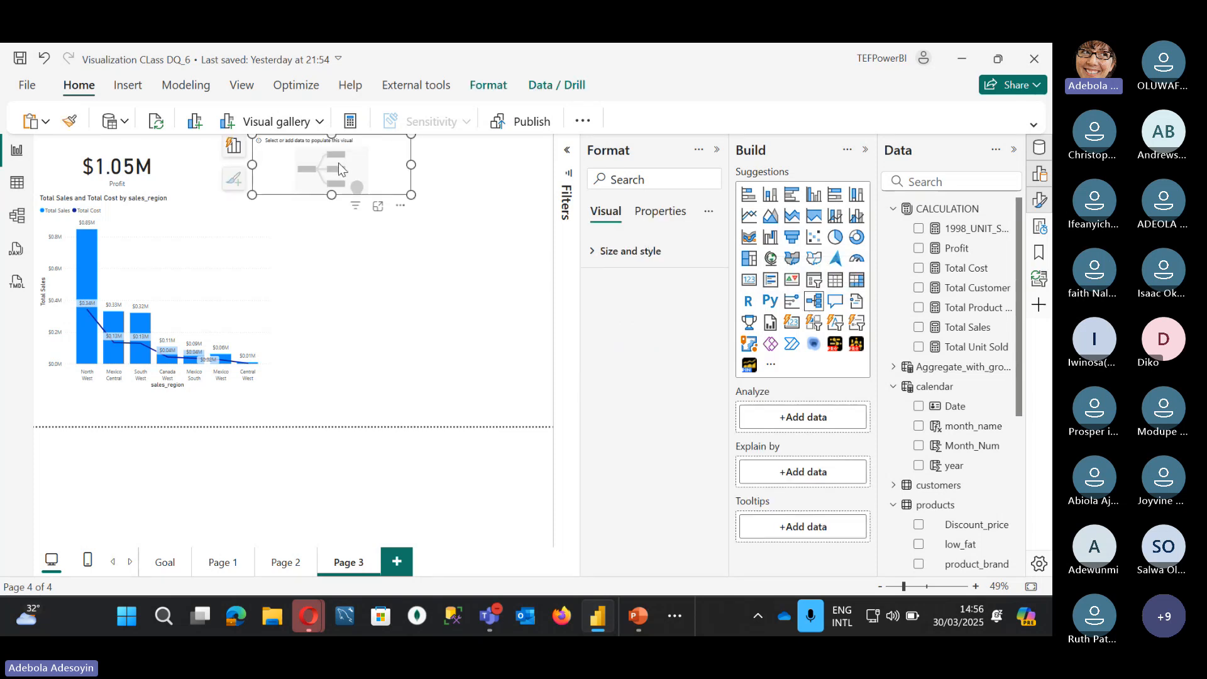
drag(338, 163, 316, 245)
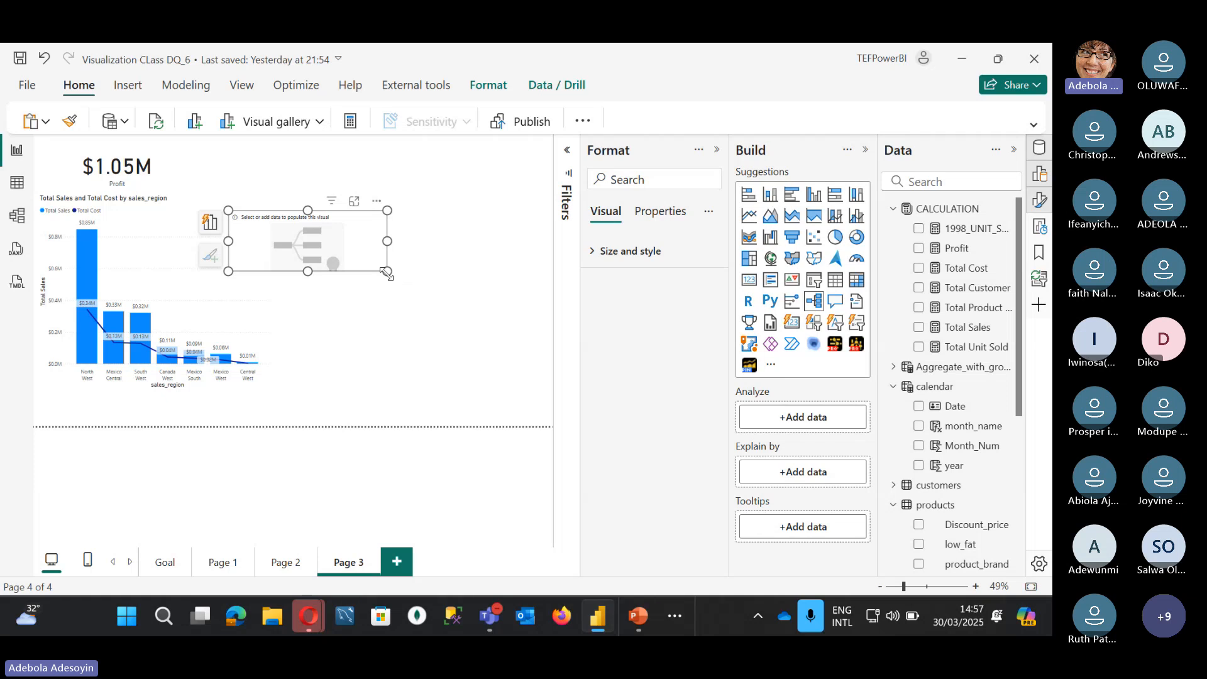
drag(387, 271, 490, 346)
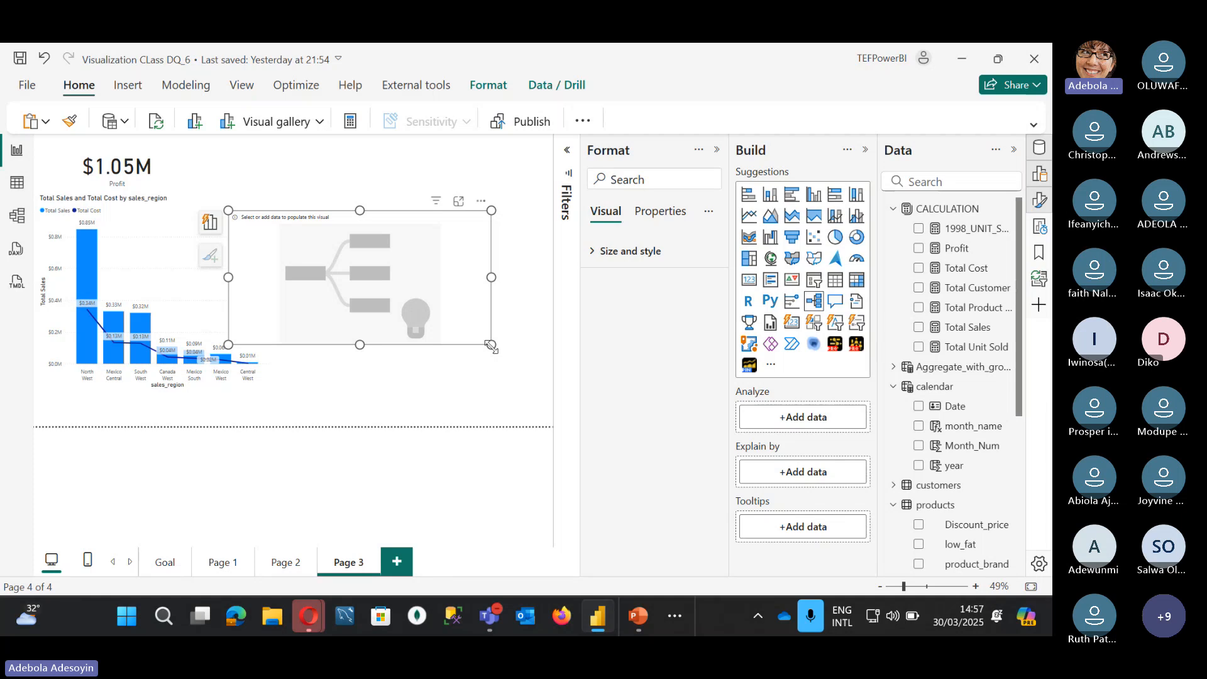
click(919, 327)
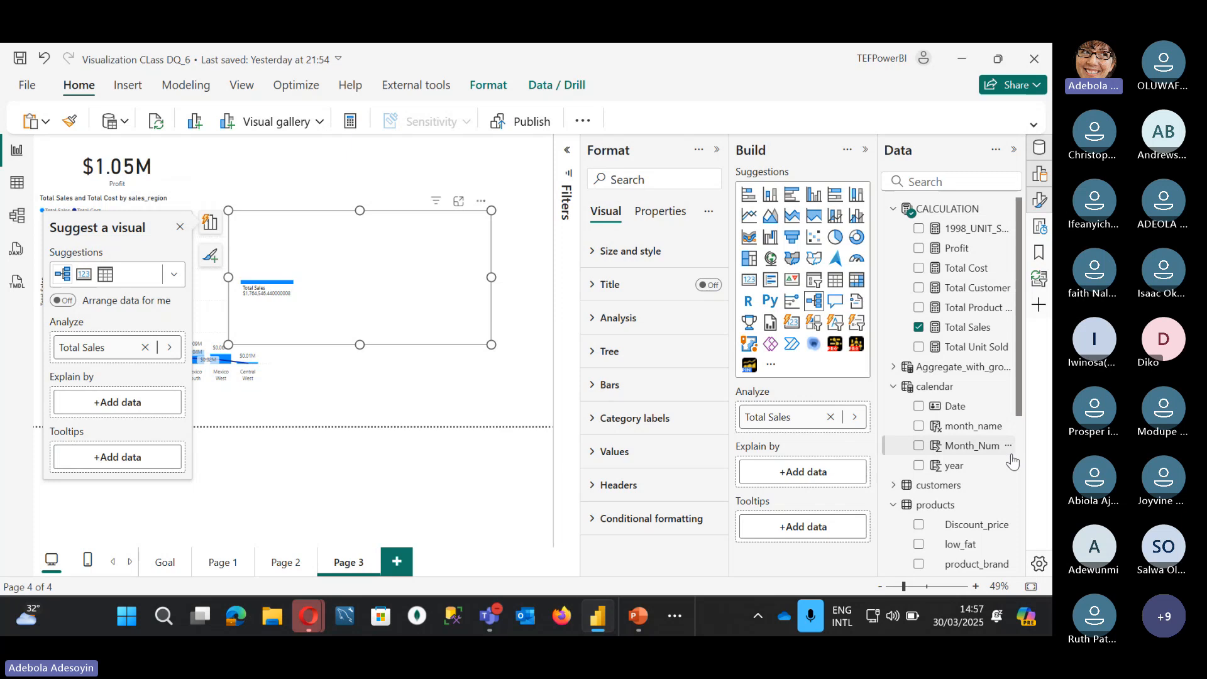
scroll(1012, 462, down, 4)
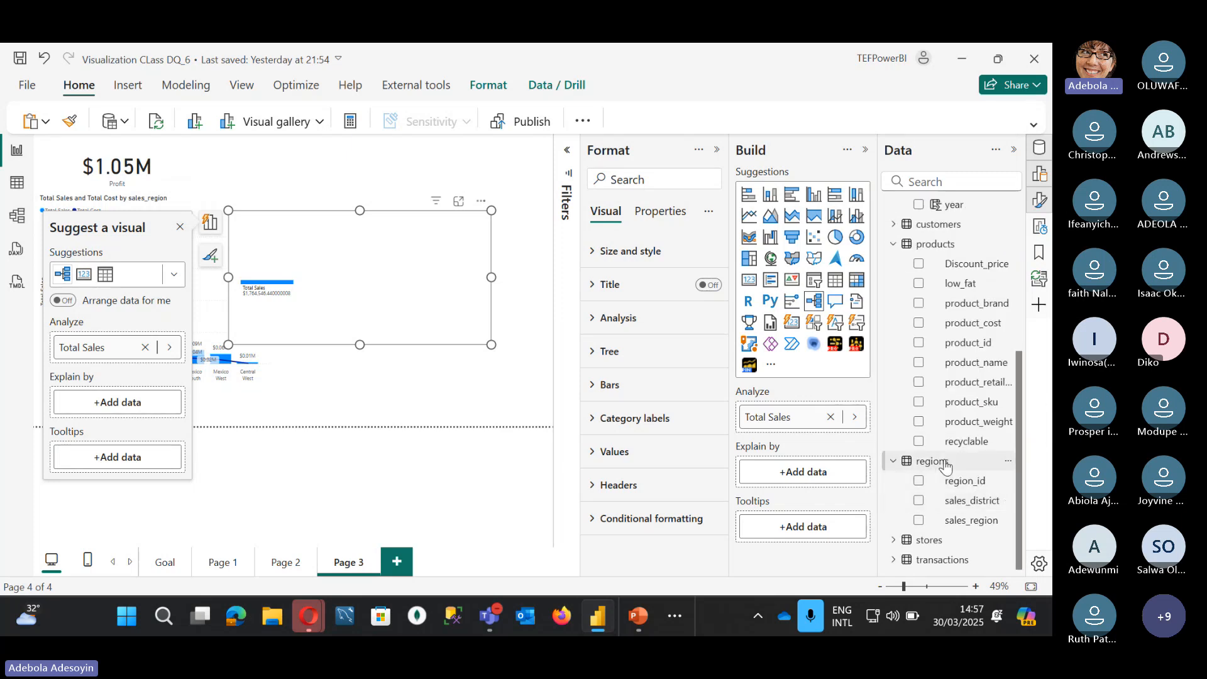
click(918, 520)
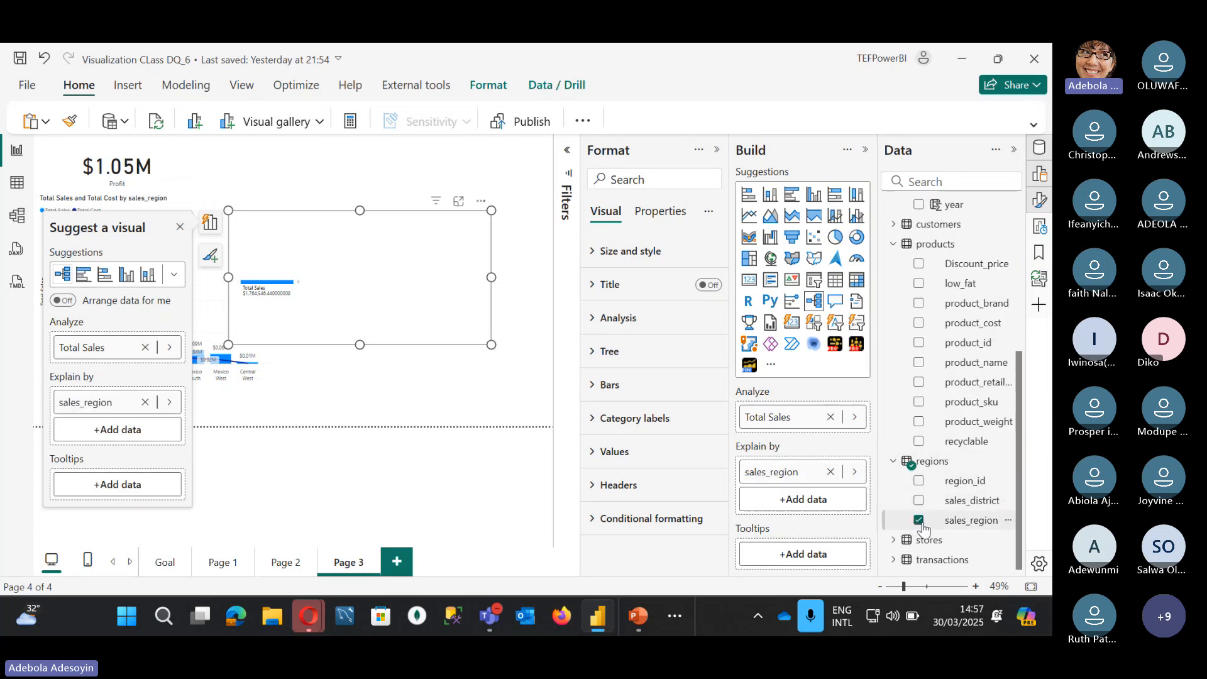
click(299, 284)
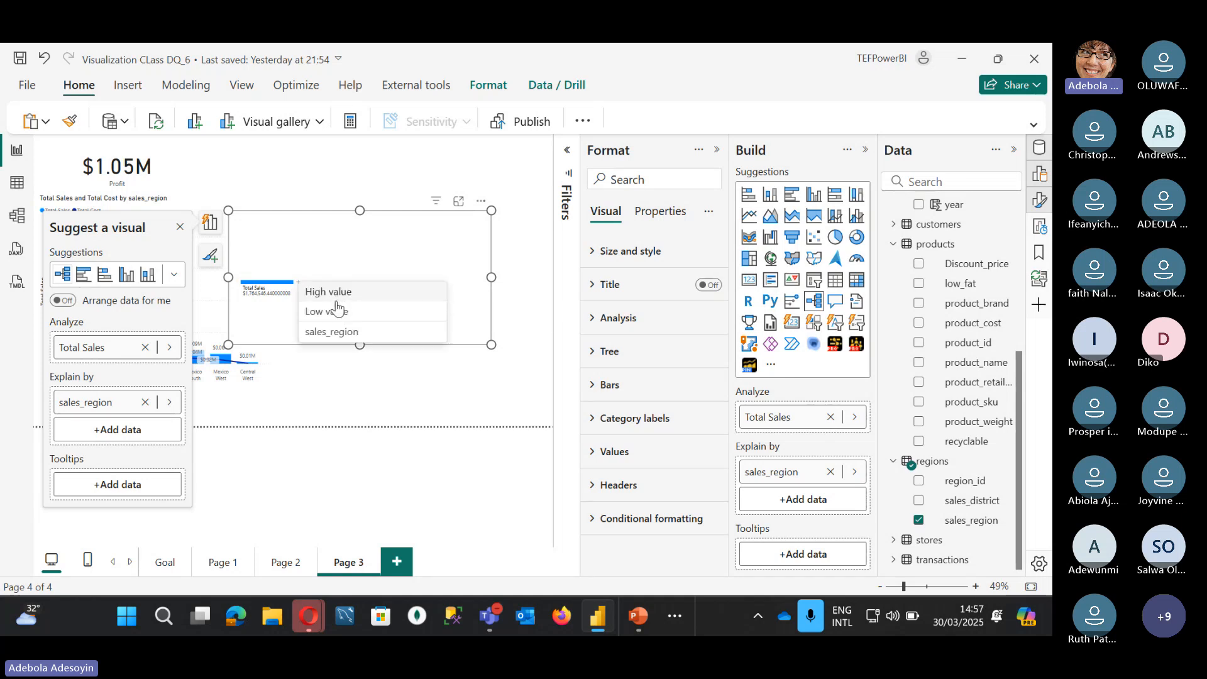
click(319, 332)
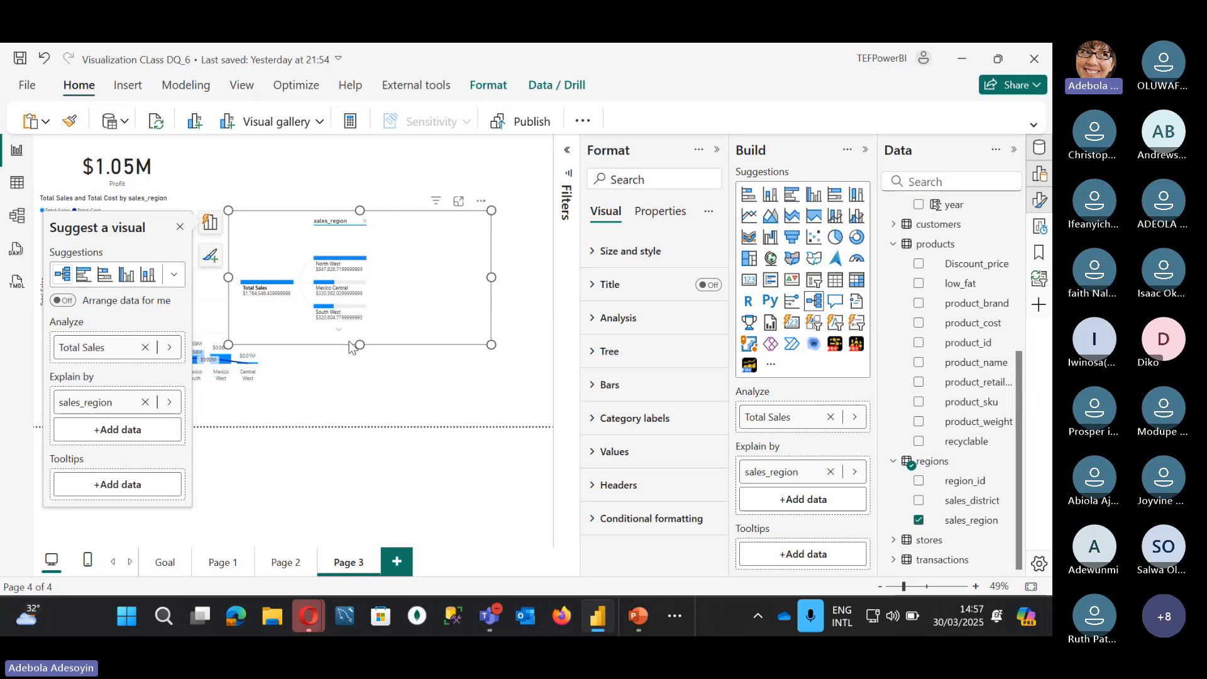
drag(355, 346, 361, 426)
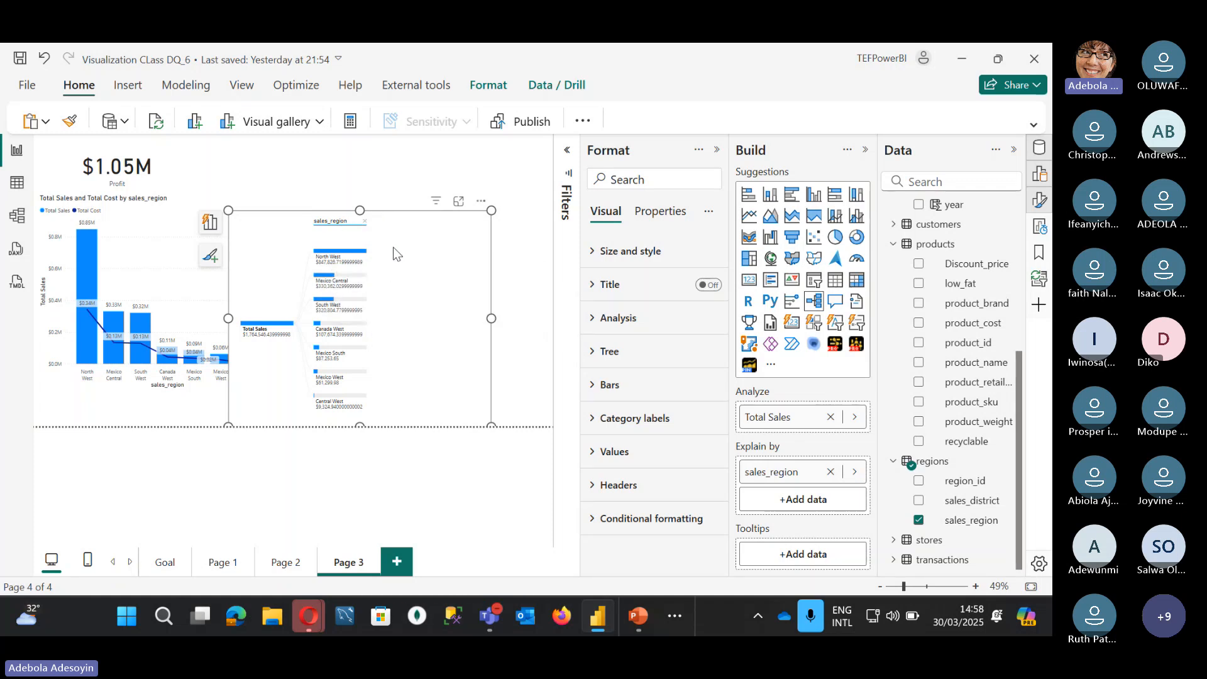
click(364, 222)
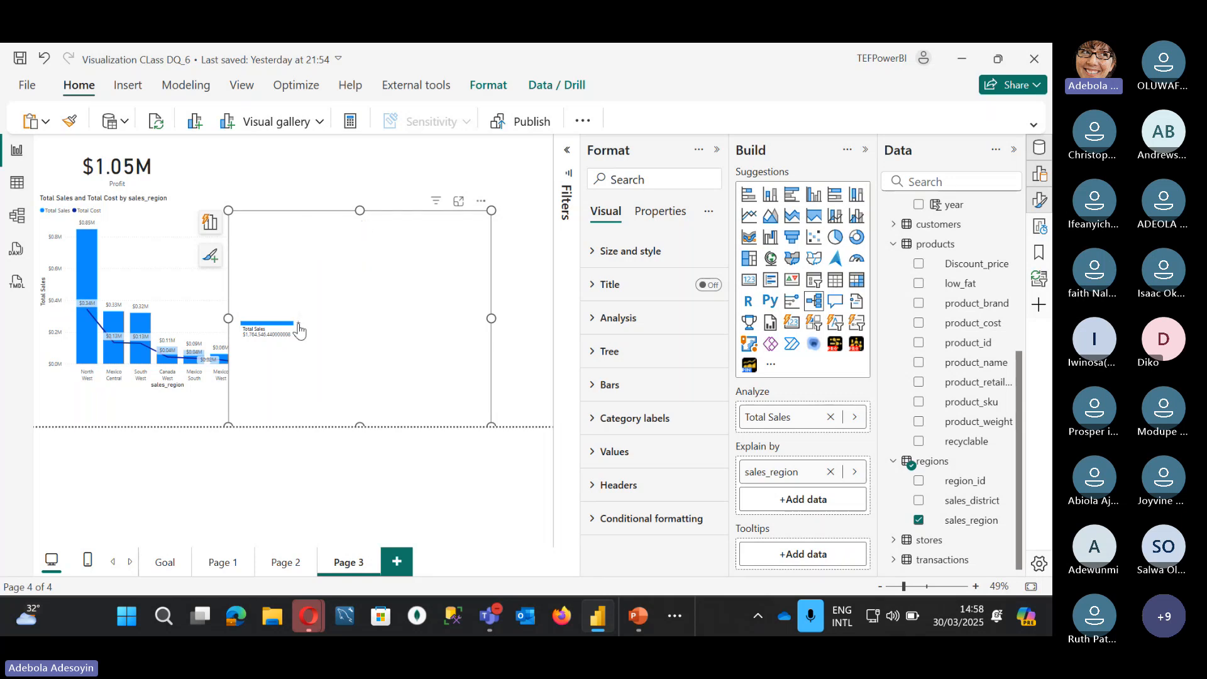
click(299, 328)
click(326, 337)
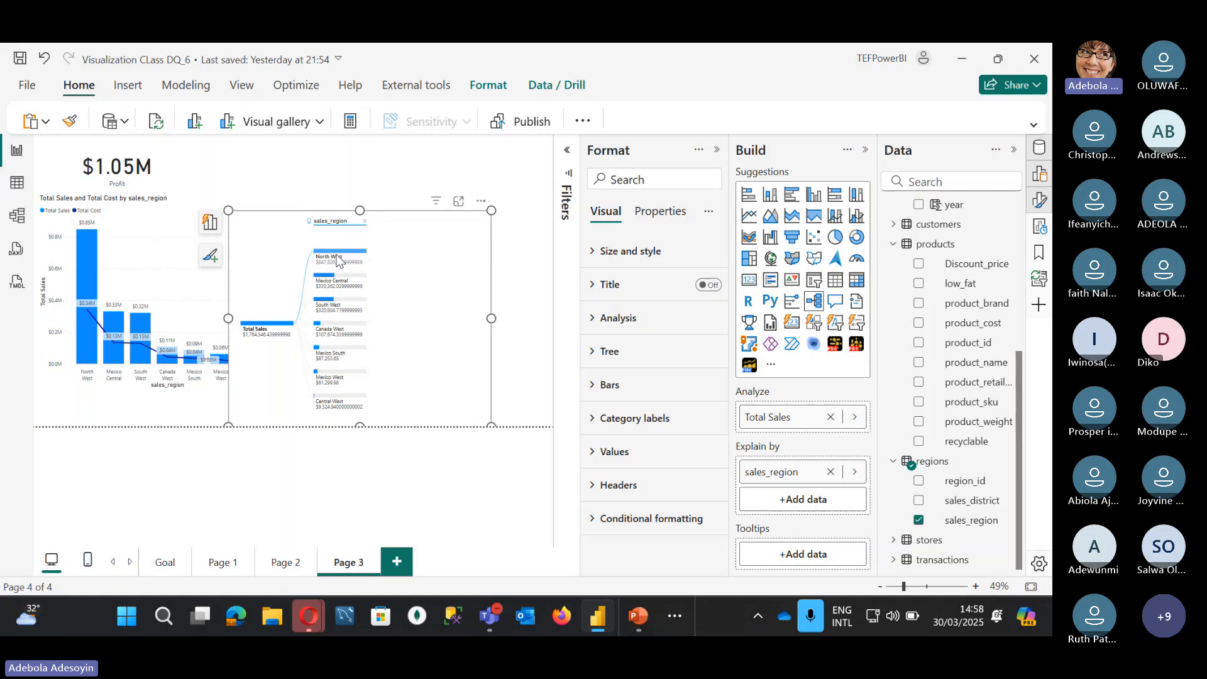
mouse_move(339, 382)
mouse_move(360, 260)
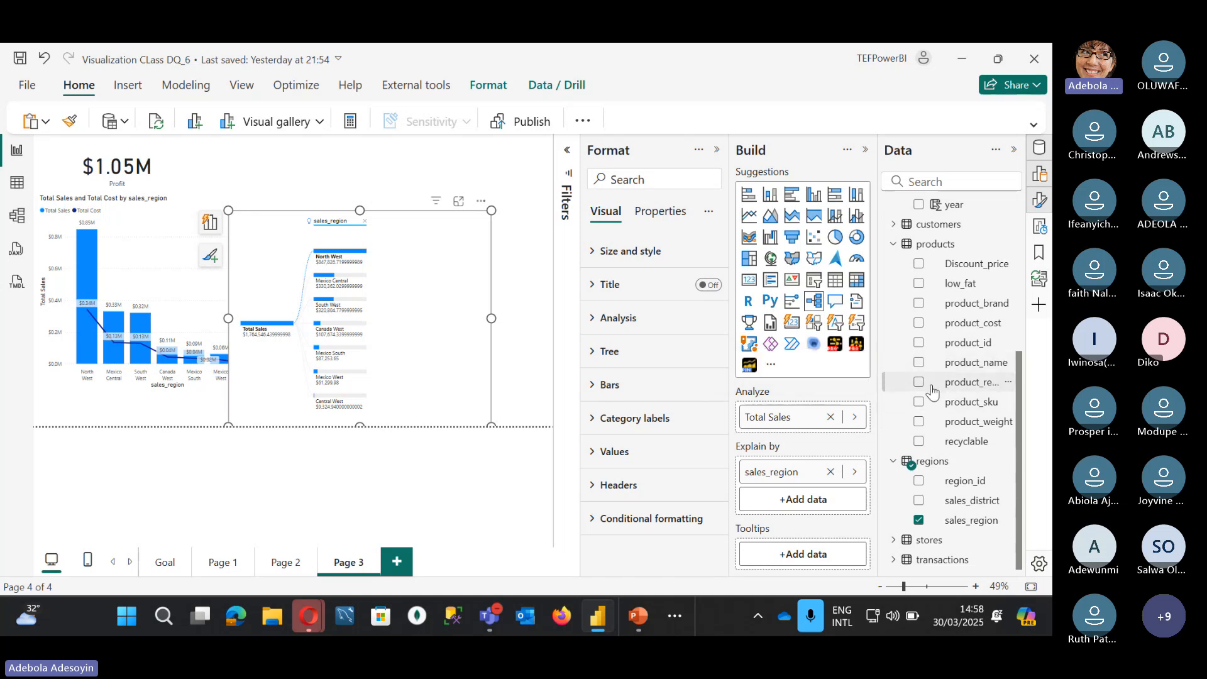
Step: Add product_brand to Explain by and expand North West by product_brand, Hermanos on top
click(919, 306)
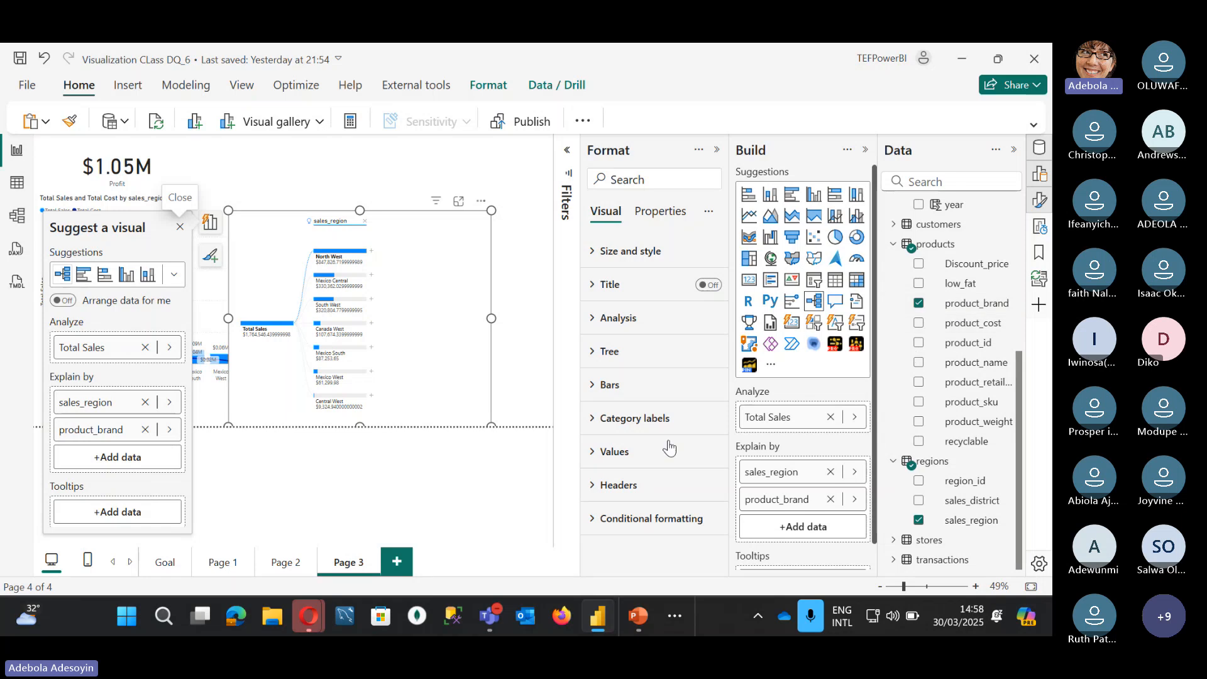
click(371, 251)
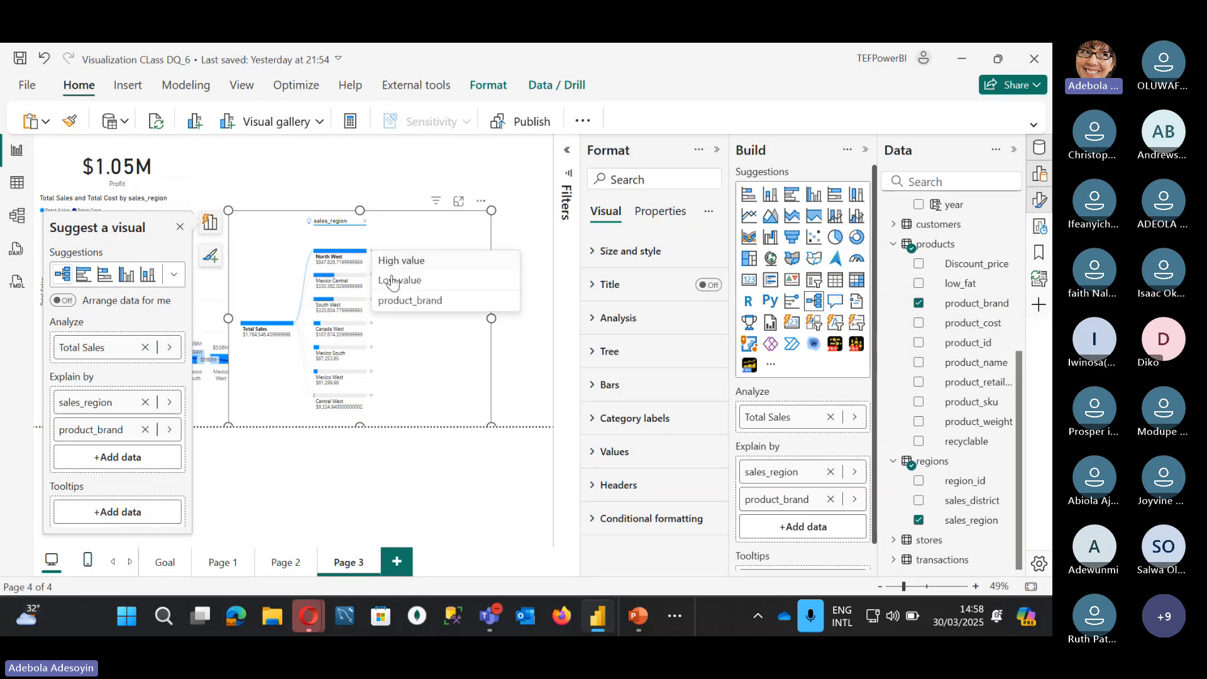
click(403, 301)
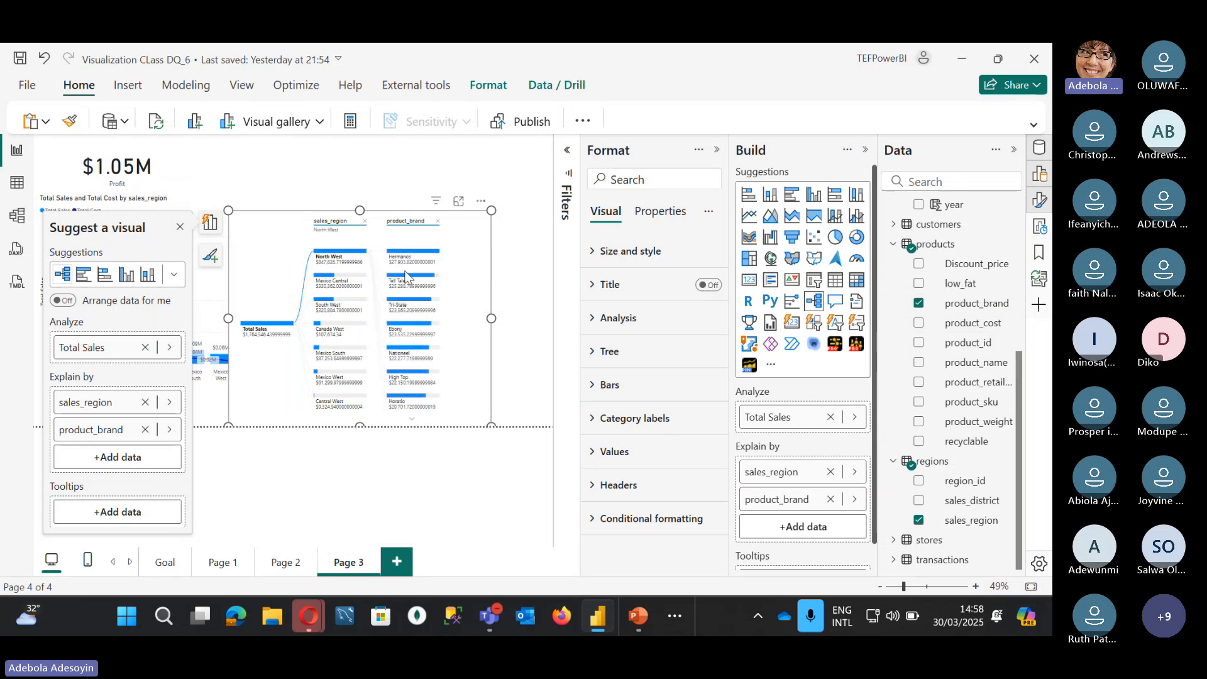
click(341, 255)
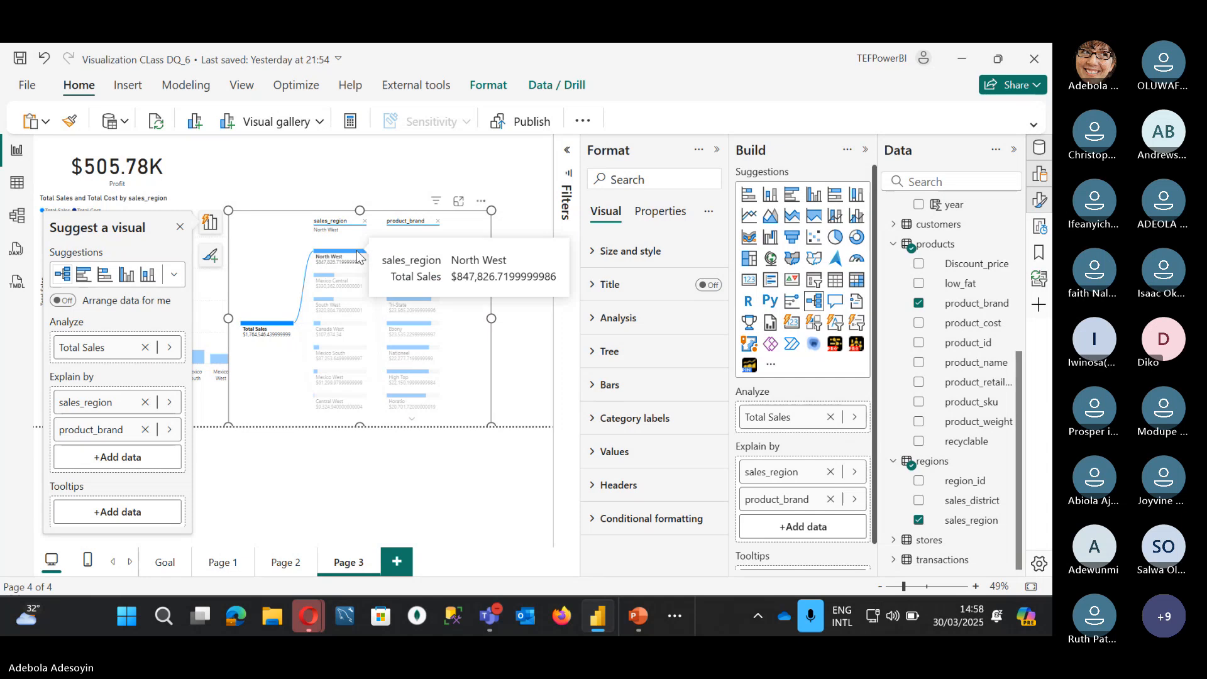
click(357, 256)
click(357, 256)
click(357, 257)
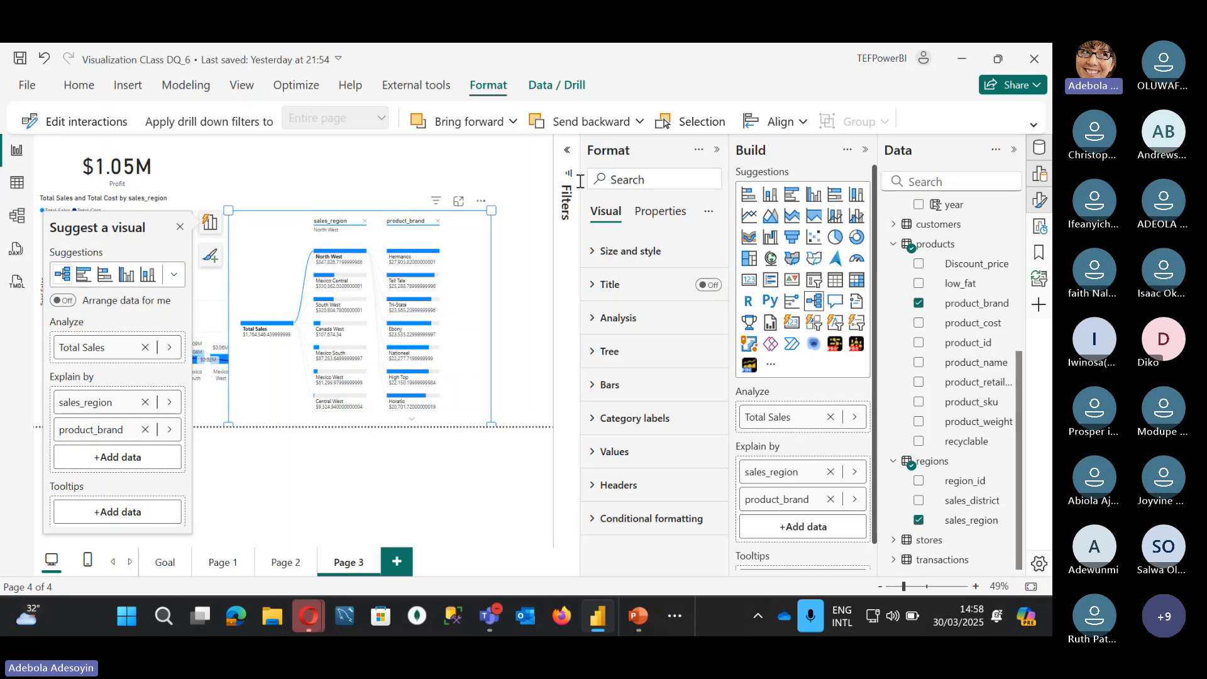
Step: Stretch the decomposition tree up and left, collapsing the Format pane for more canvas room
drag(492, 213, 551, 158)
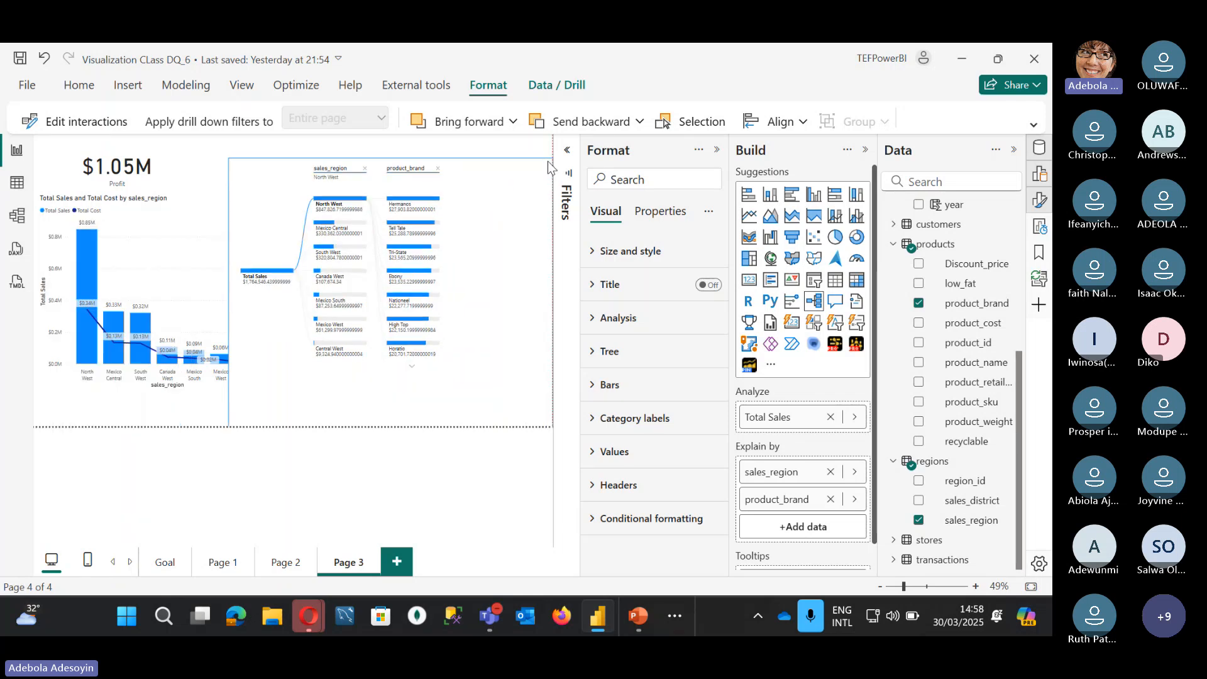
click(718, 152)
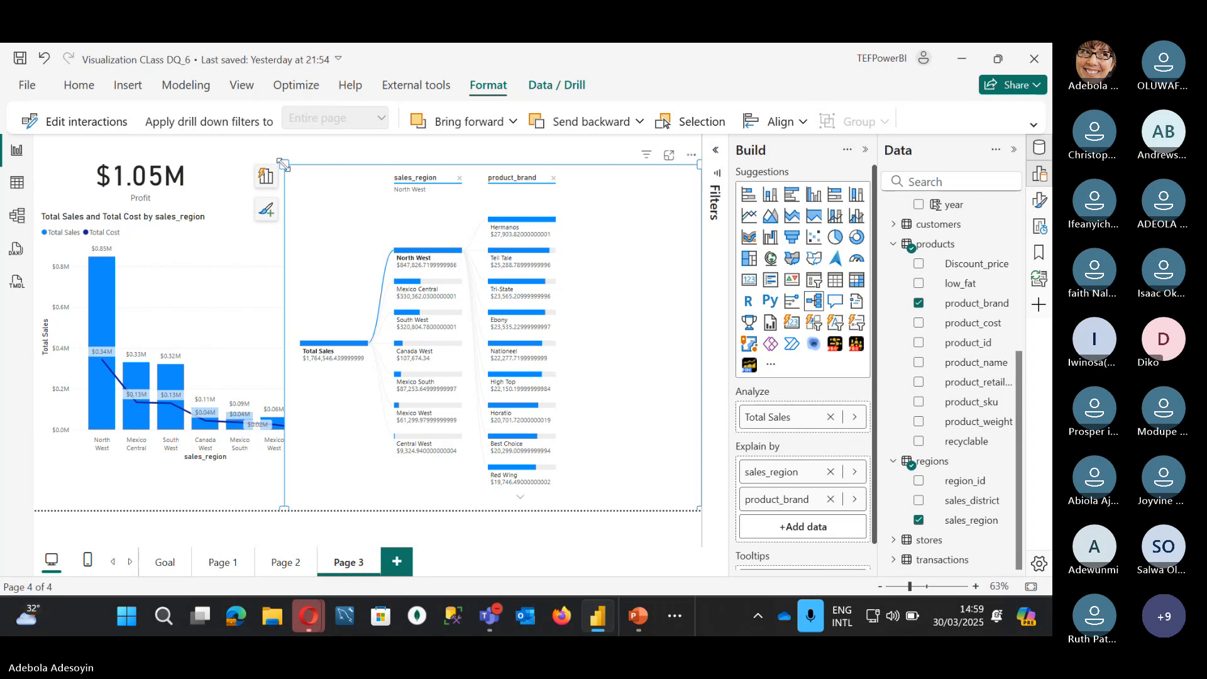
drag(284, 165, 276, 160)
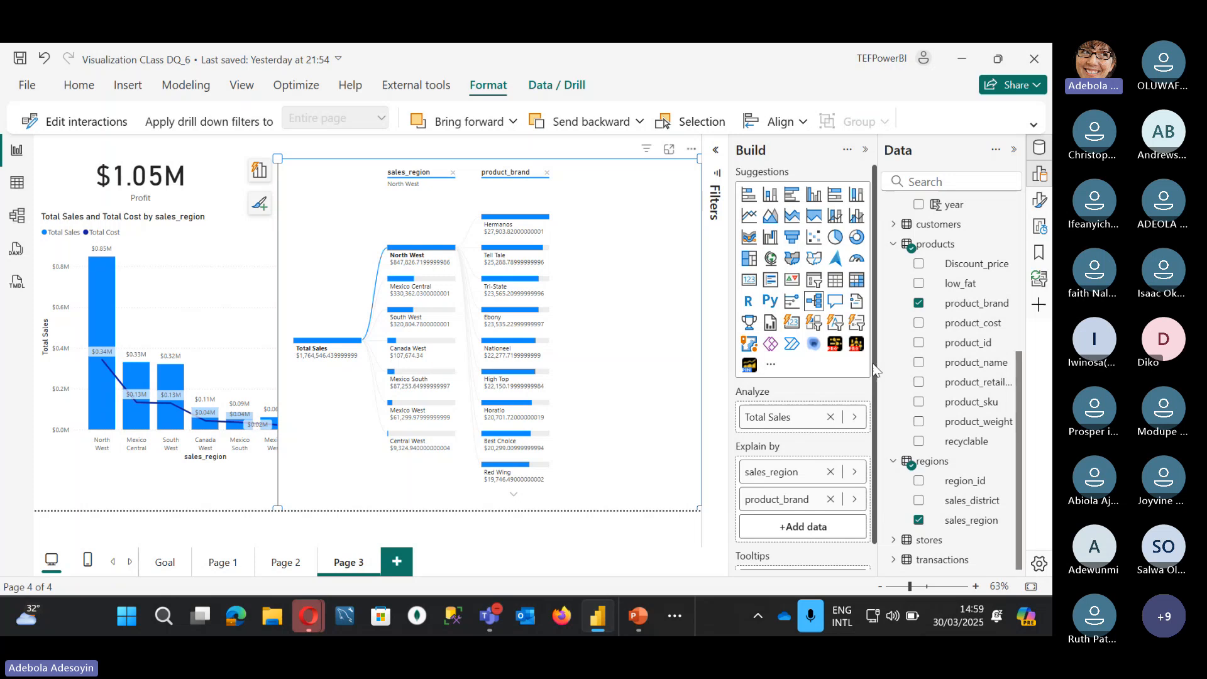
scroll(938, 446, up, 5)
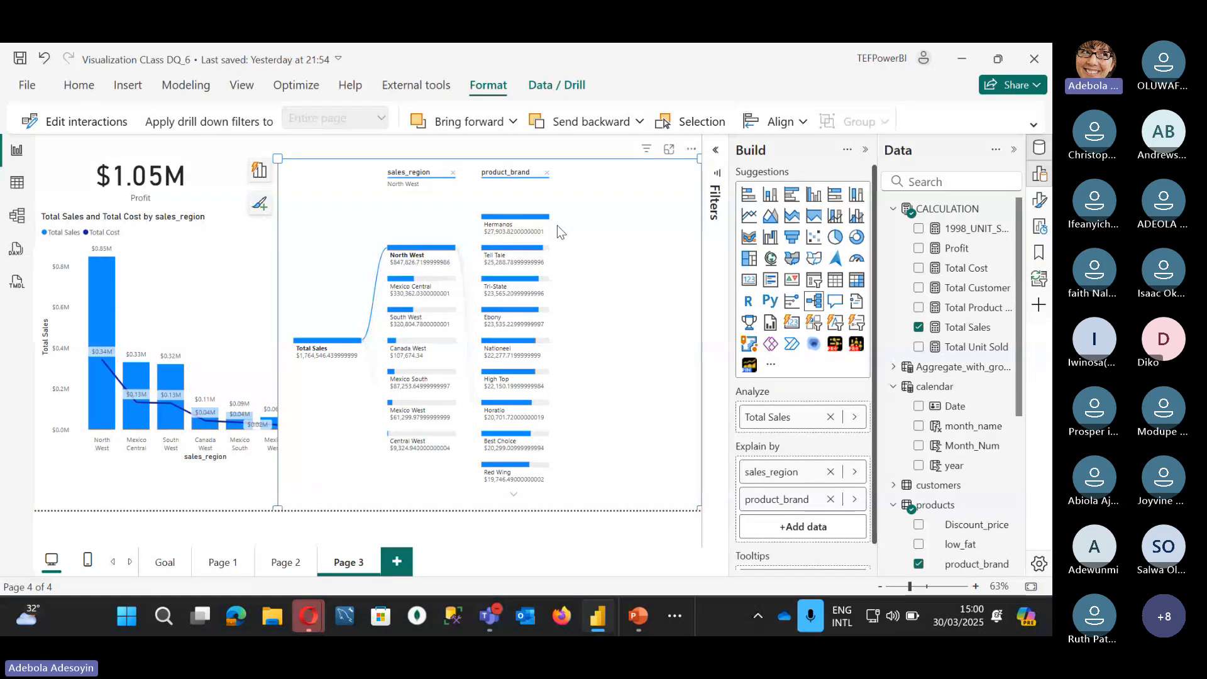
Step: Shrink the decomposition tree and paste a copy of the combo chart at the upper right
drag(278, 158, 351, 374)
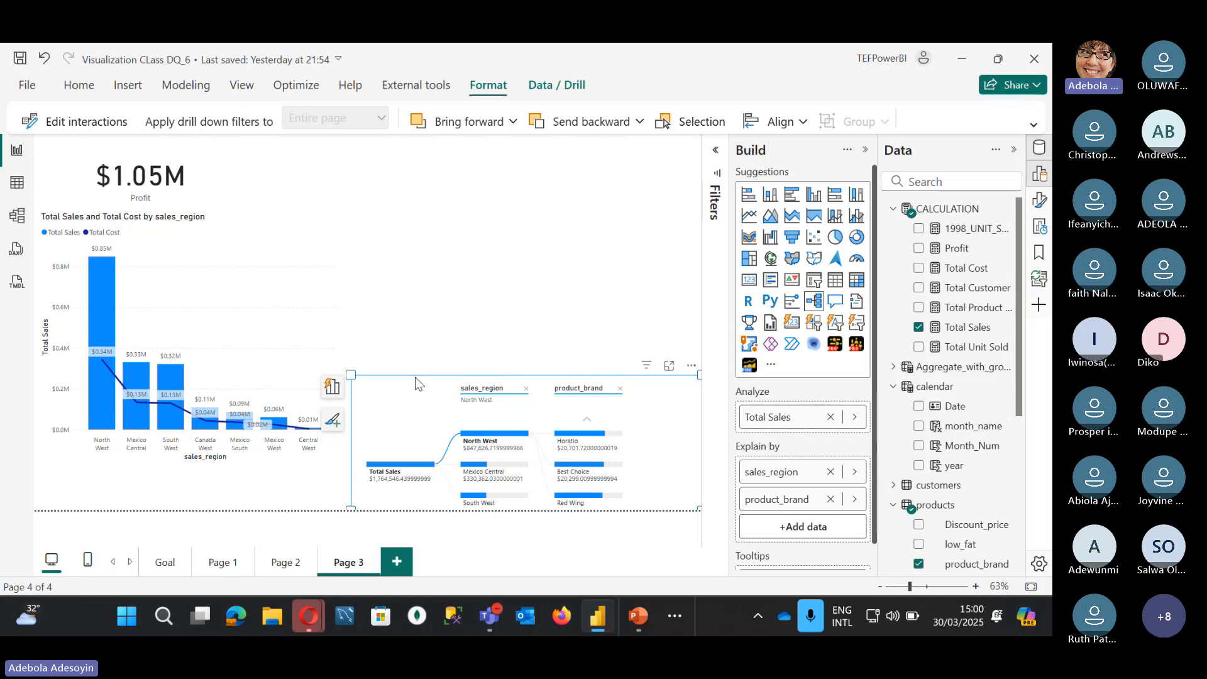
click(315, 223)
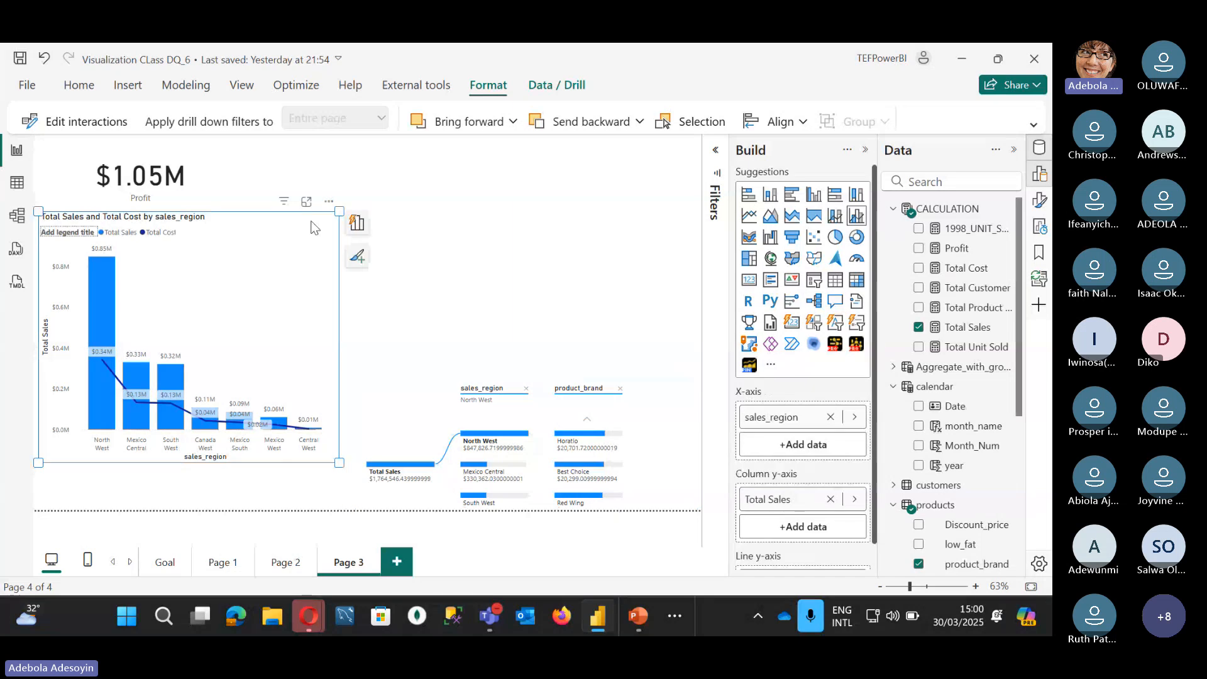
key(ctrl+c)
key(ctrl+v)
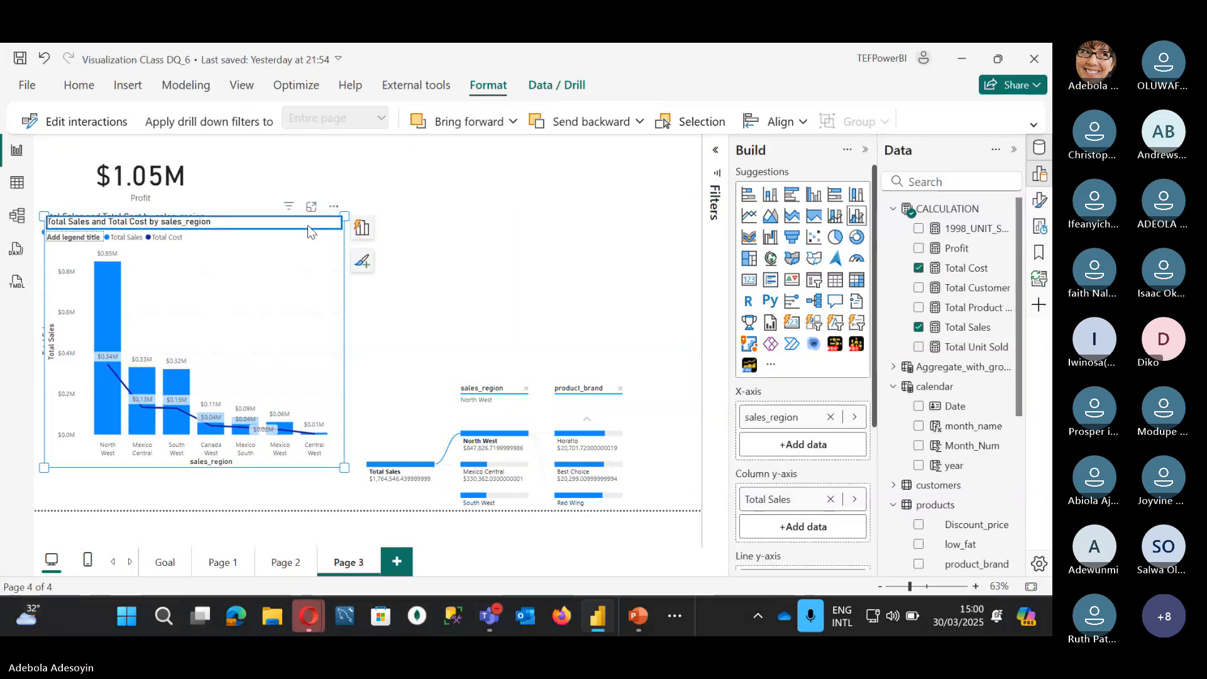
drag(311, 222, 640, 177)
Step: Turn the copy into a smaller Total Cost pie chart with customer_id as its legend
click(835, 237)
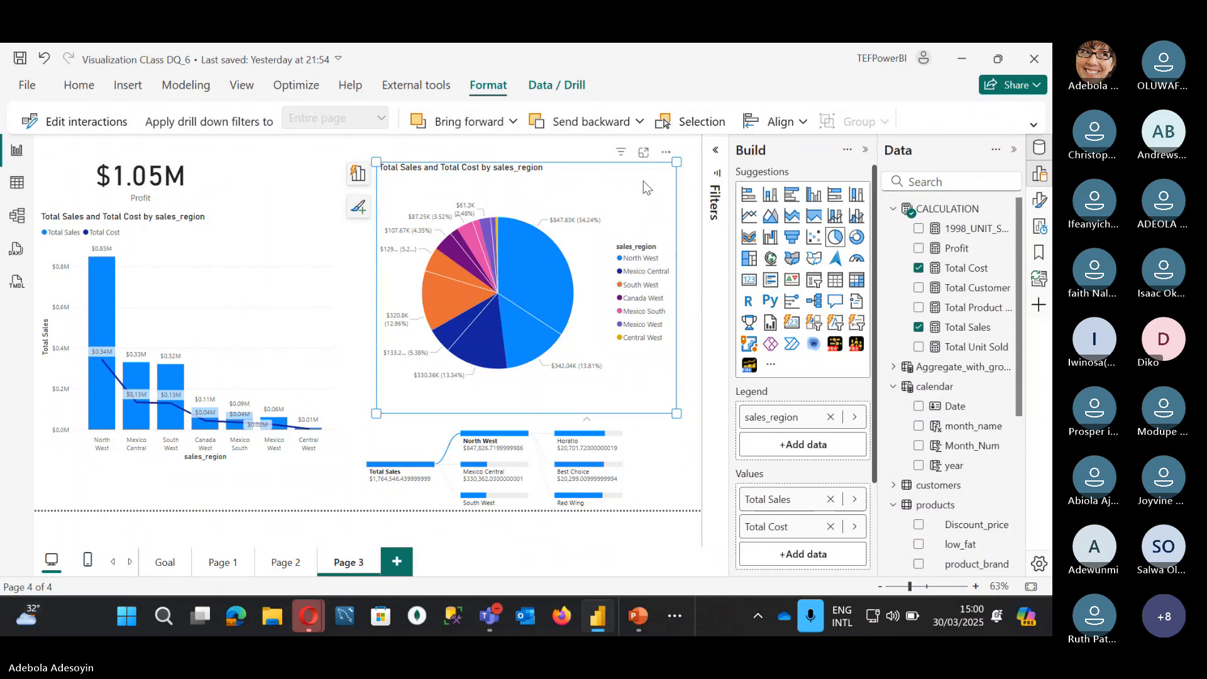
drag(677, 162, 699, 150)
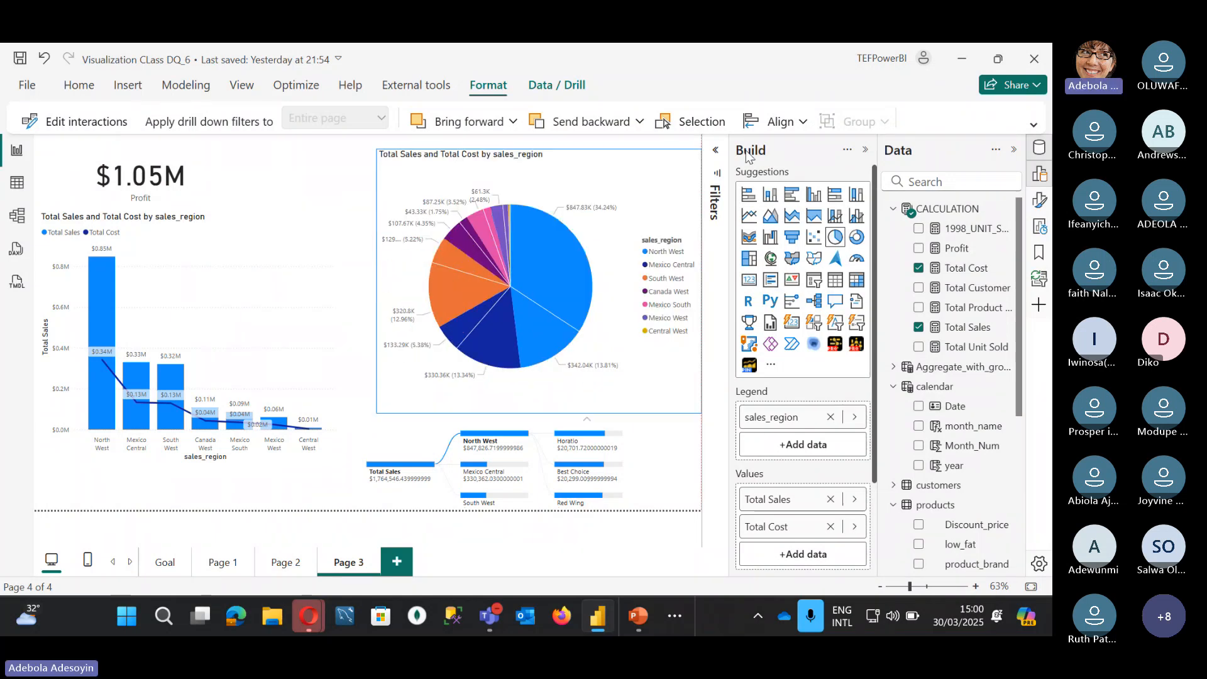
click(830, 499)
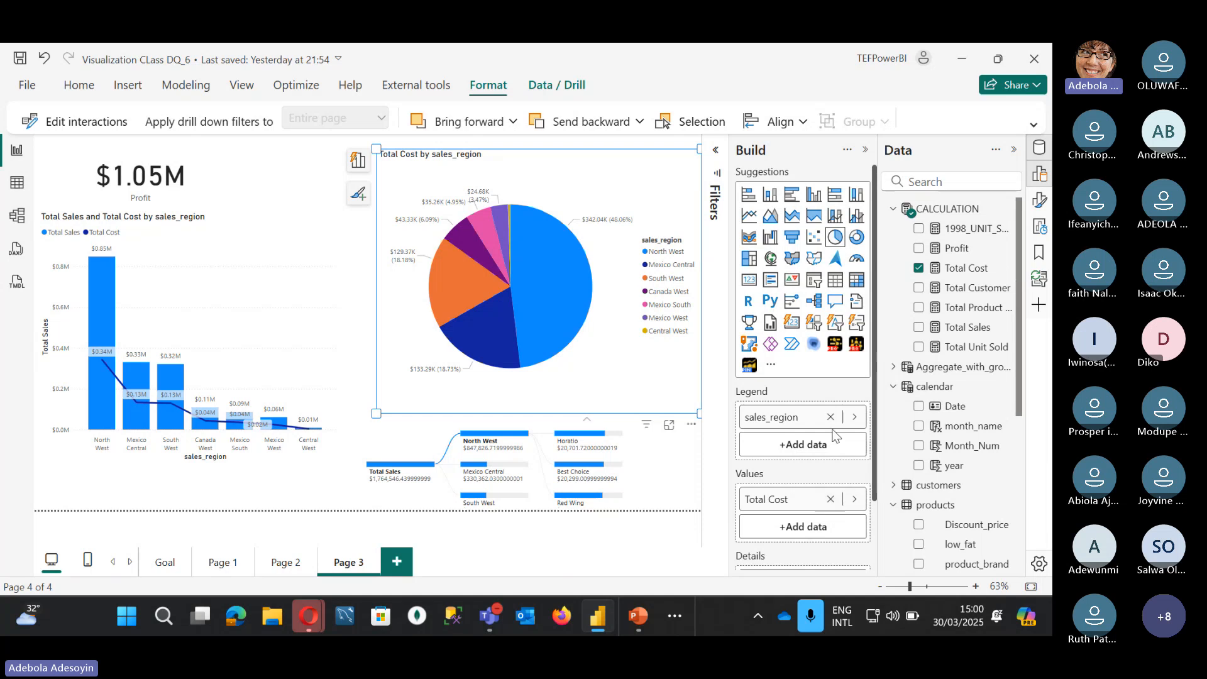
scroll(901, 440, down, 2)
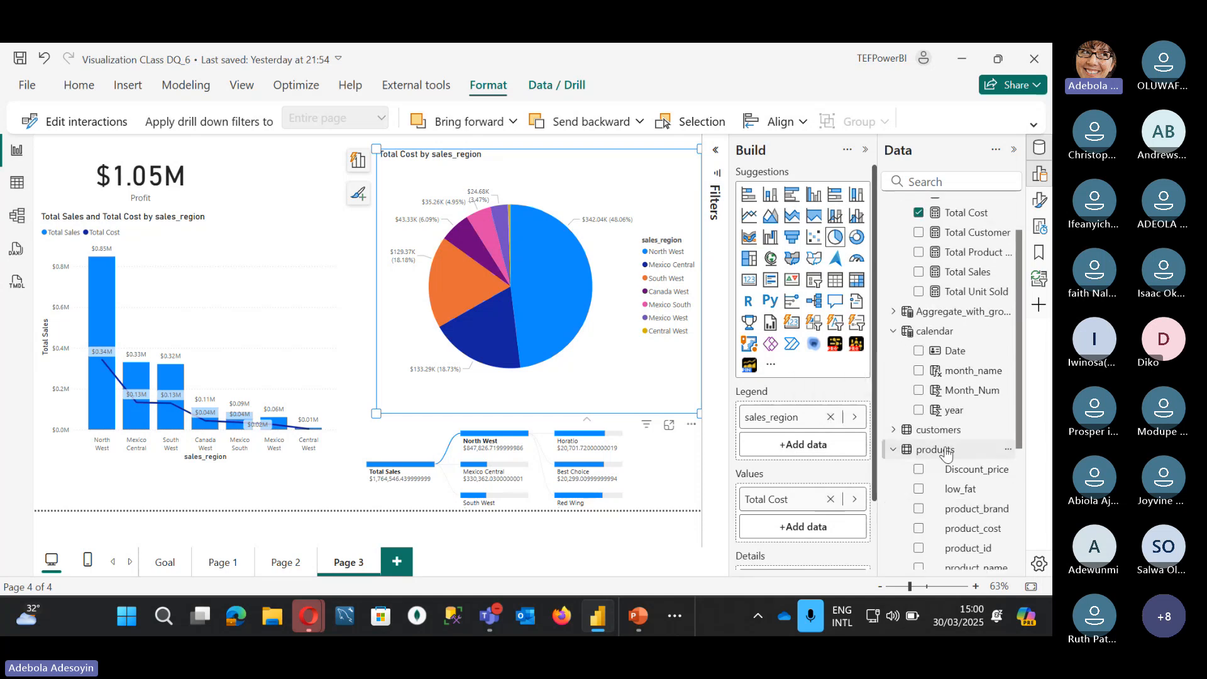
click(900, 431)
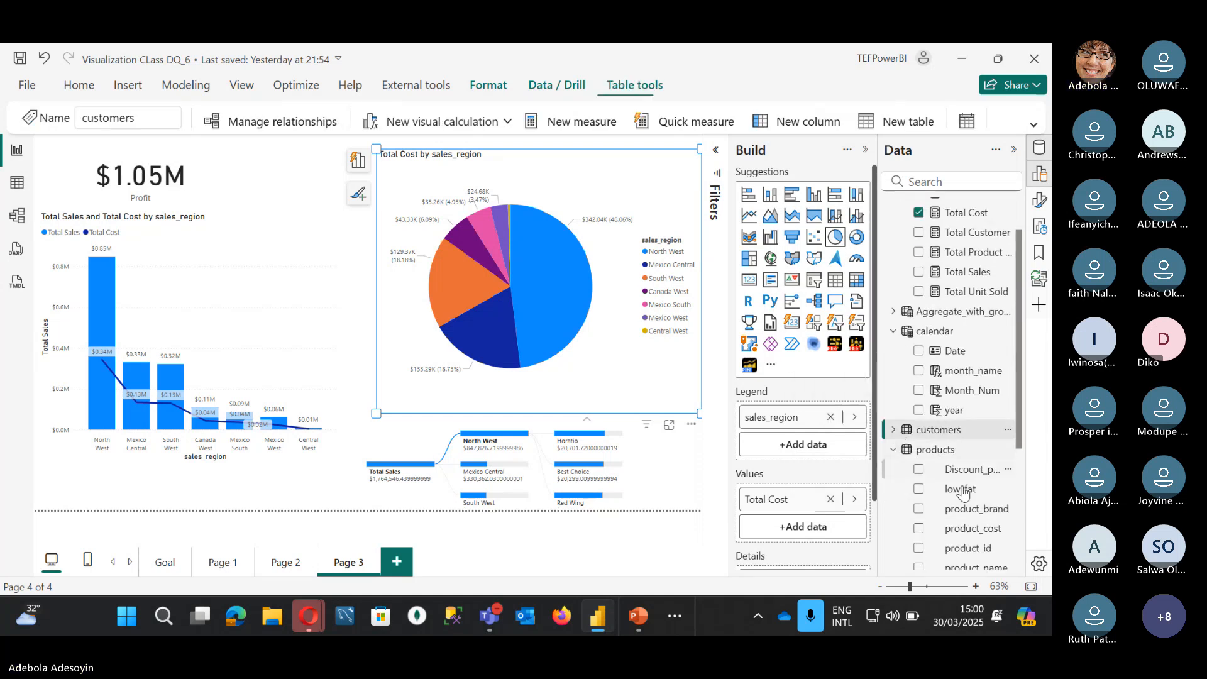
click(893, 430)
scroll(892, 434, down, 8)
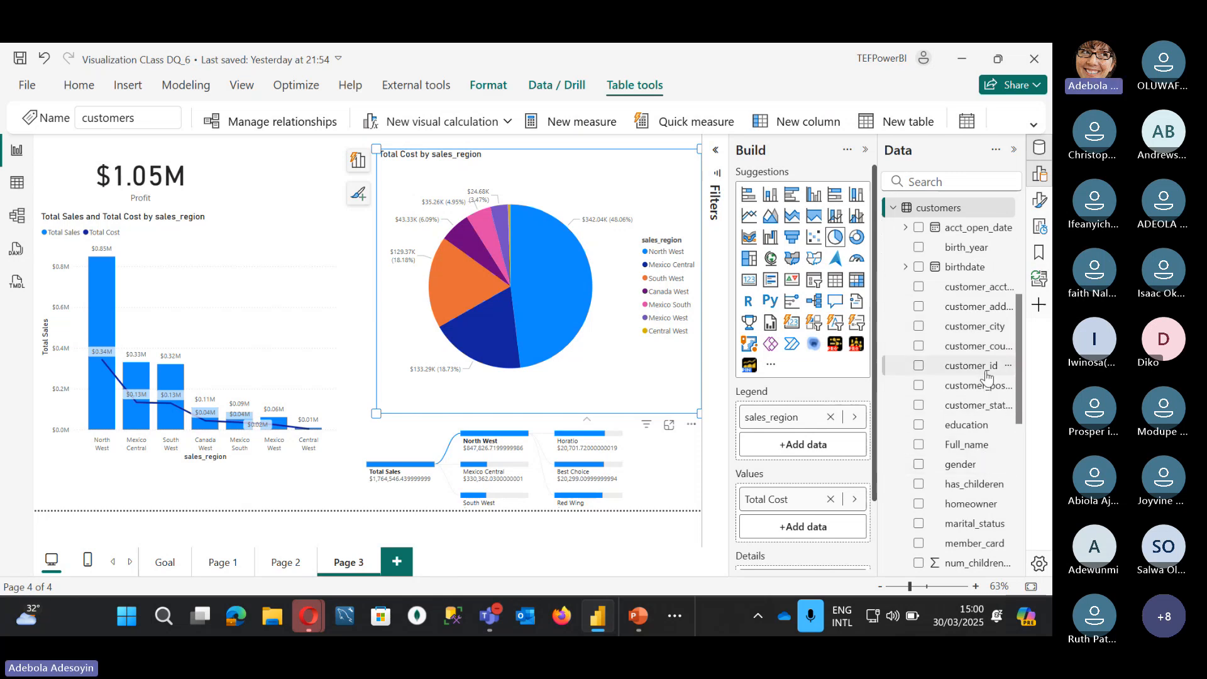
drag(986, 376, 827, 440)
Step: Remove sales_region from the pie's legend, leaving customer_id, and widen the pie leftward
click(831, 417)
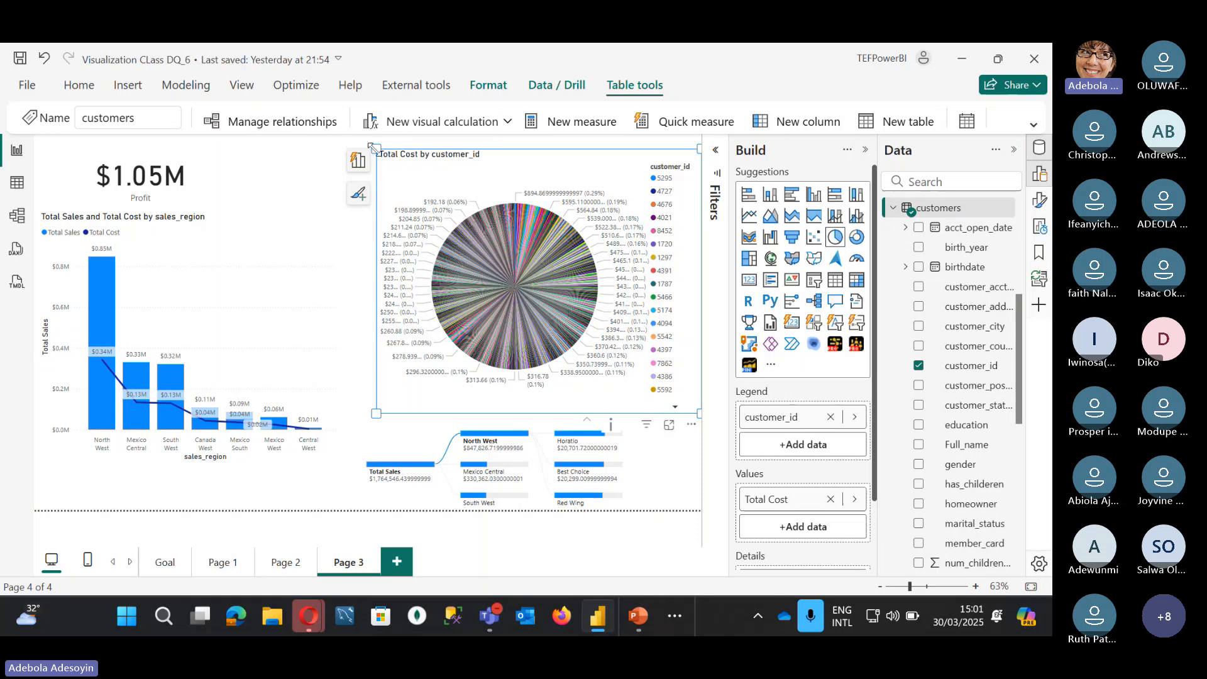
drag(372, 148, 350, 144)
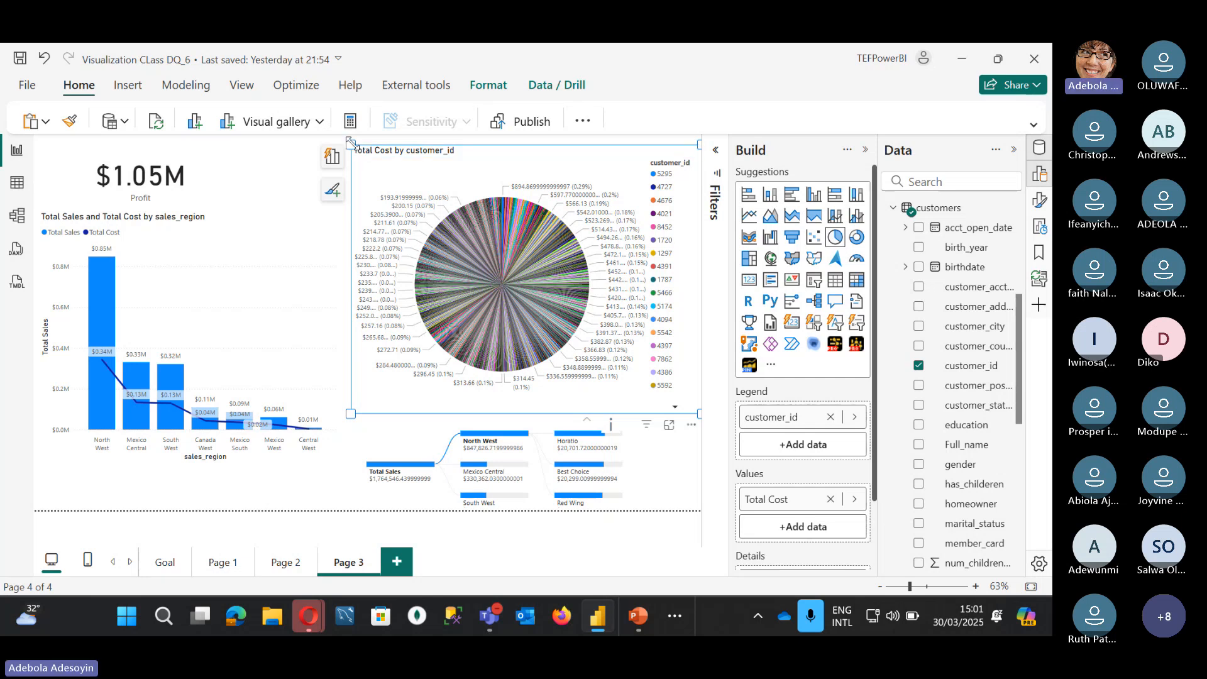
Step: Make the pie taller, move it to the left side, and remove customer_id from its legend
drag(351, 142, 351, 135)
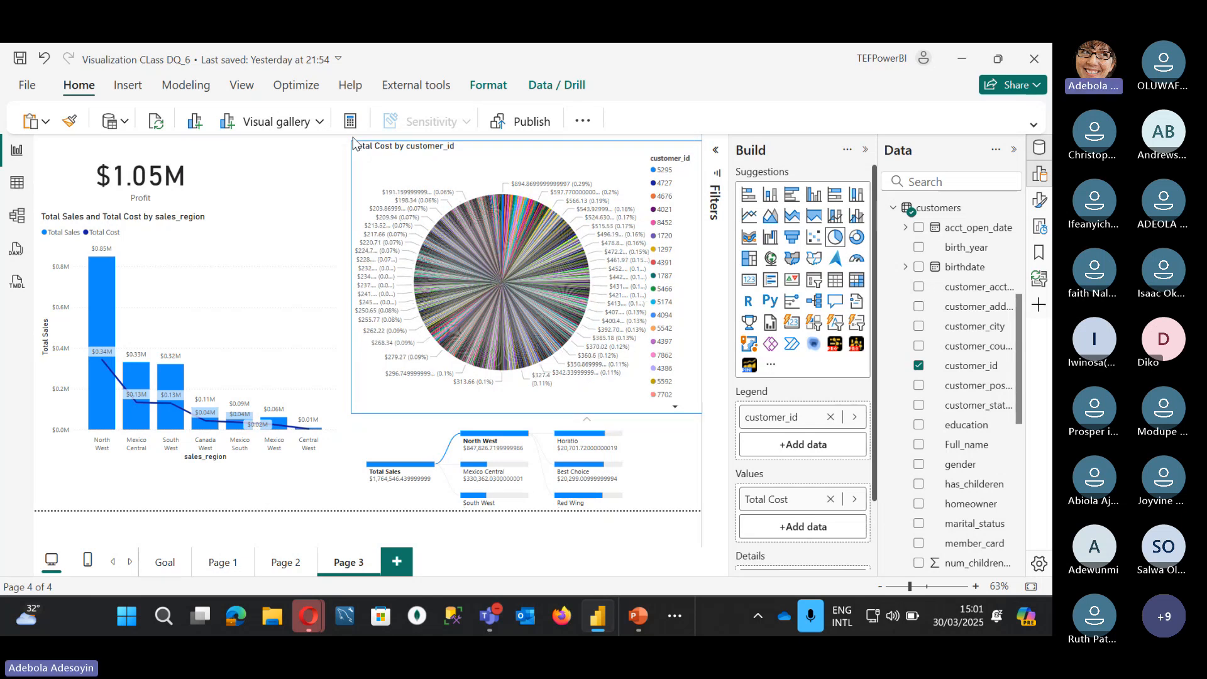
click(465, 148)
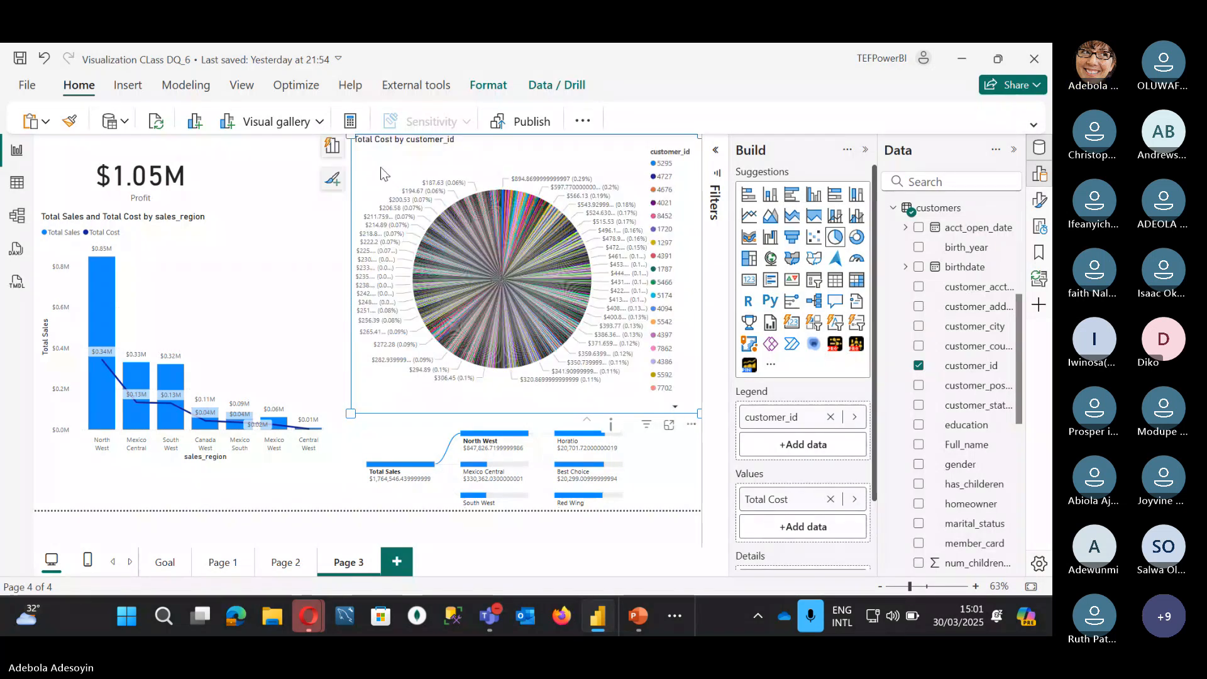
drag(377, 172, 180, 165)
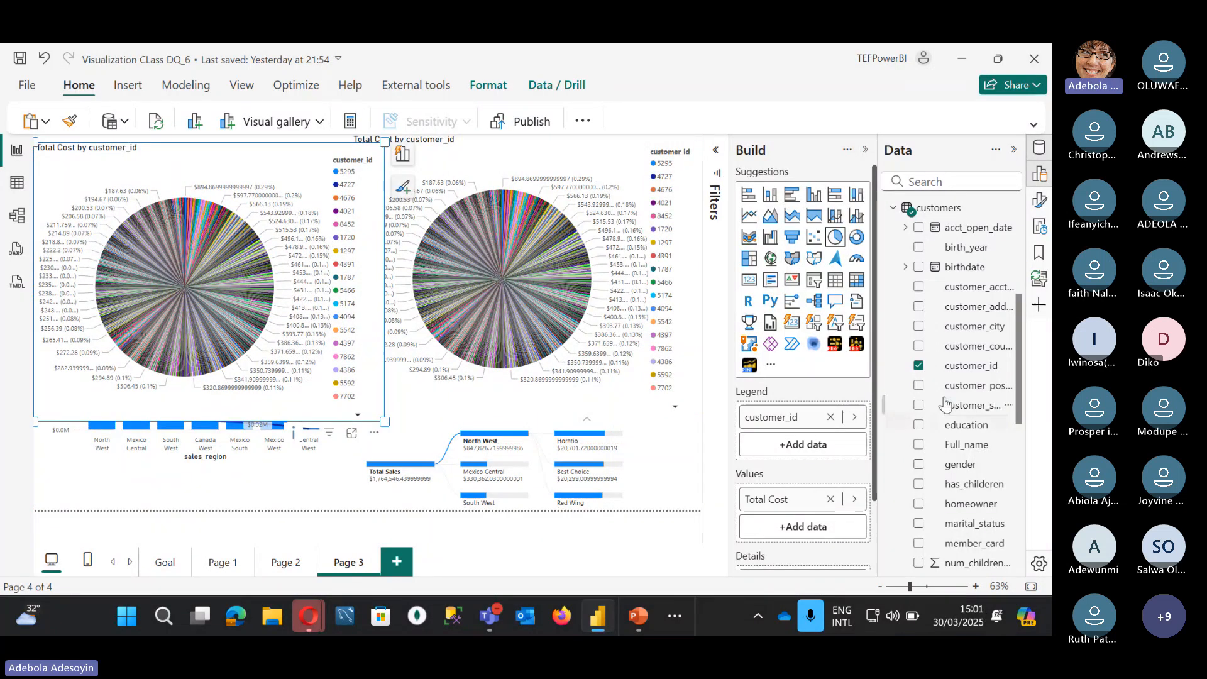
click(918, 366)
scroll(908, 371, up, 4)
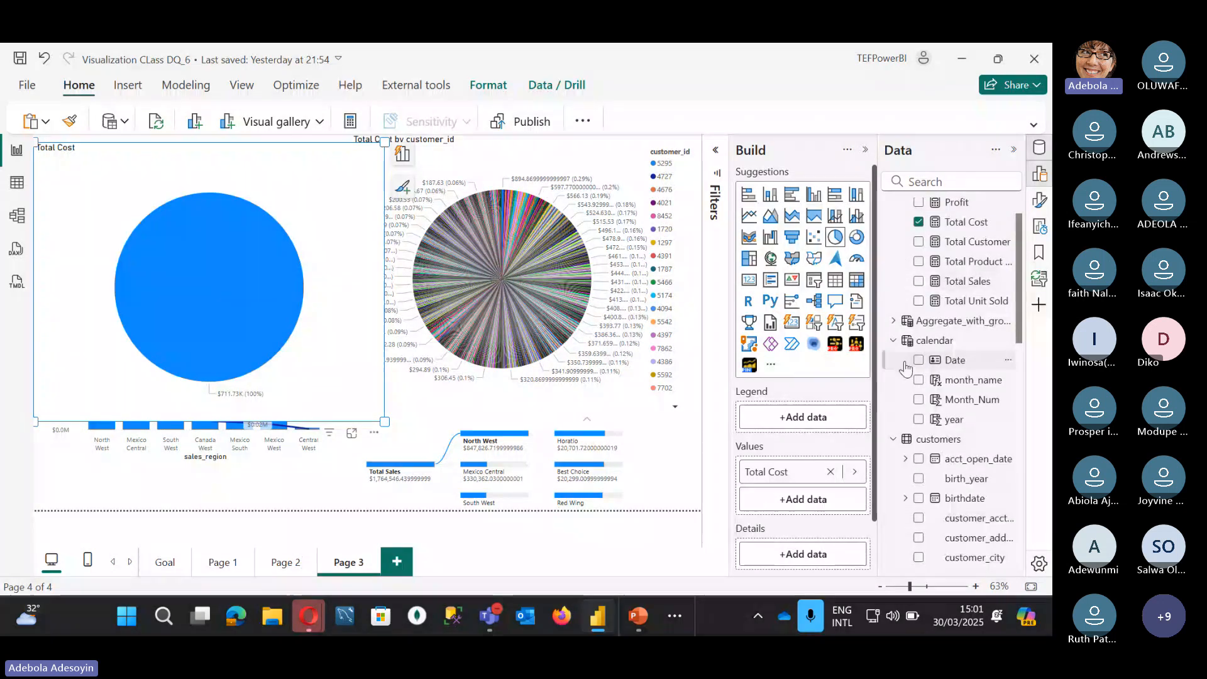
click(894, 440)
scroll(899, 496, down, 3)
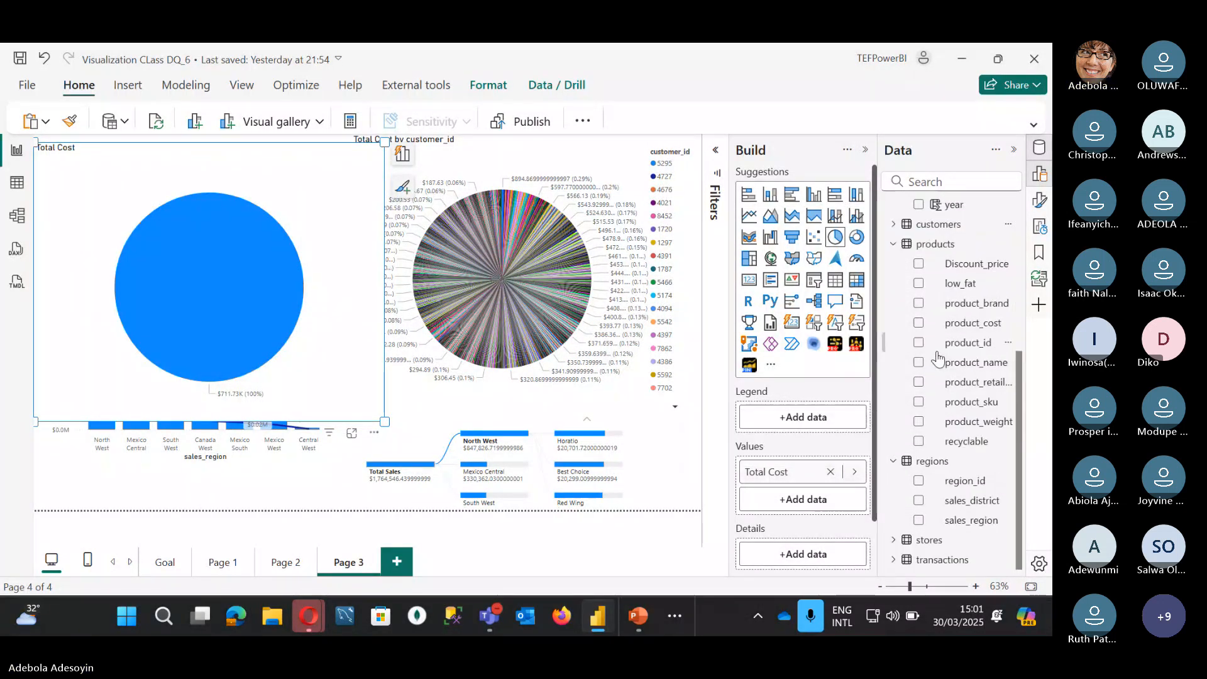
Step: Try sales_region as the pie's legend, then remove it, leaving one $711.73K slice
click(918, 520)
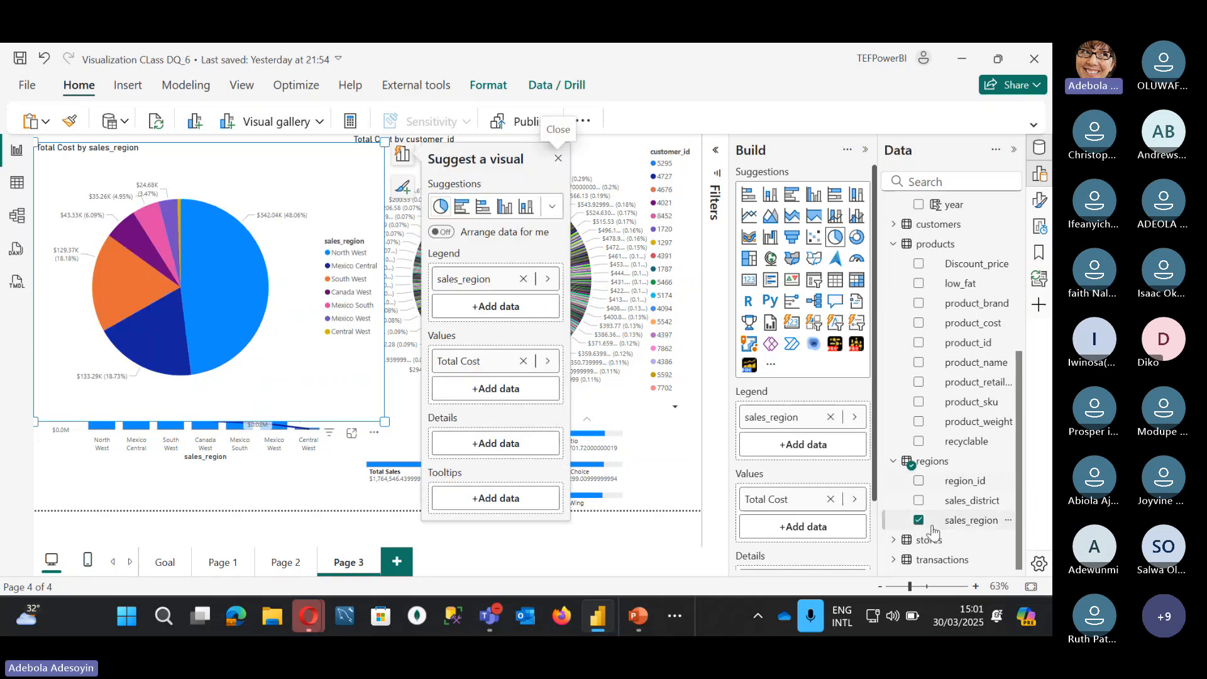
click(895, 540)
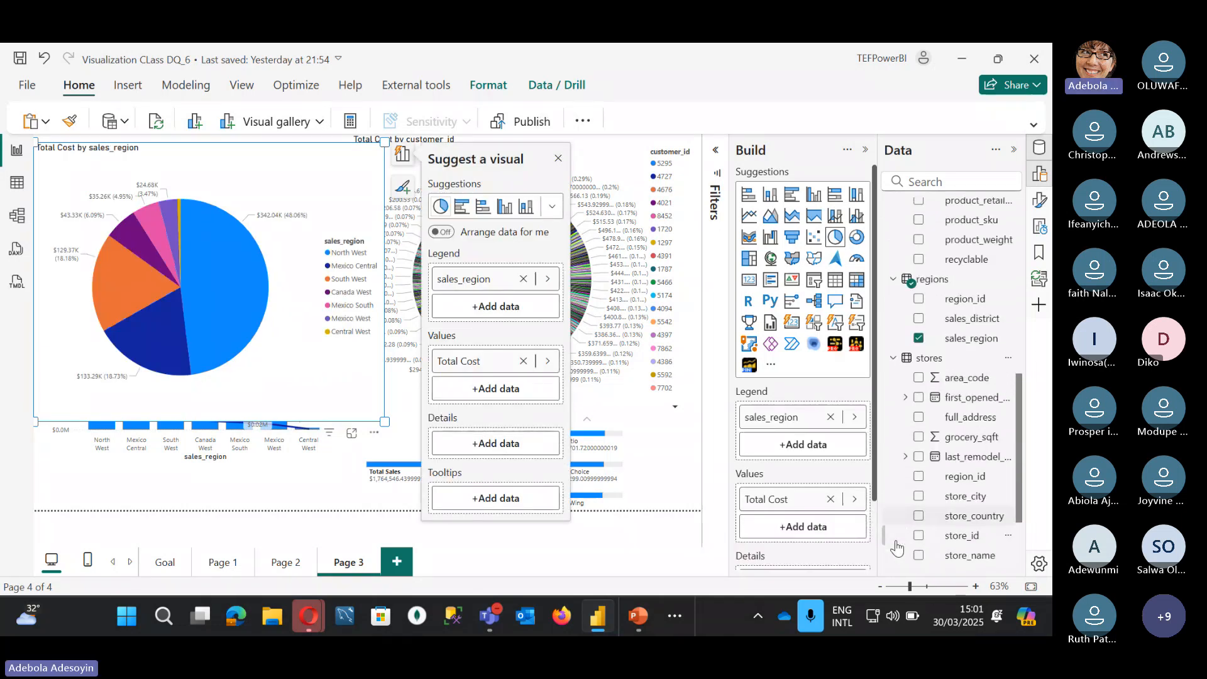
click(919, 334)
scroll(930, 440, up, 5)
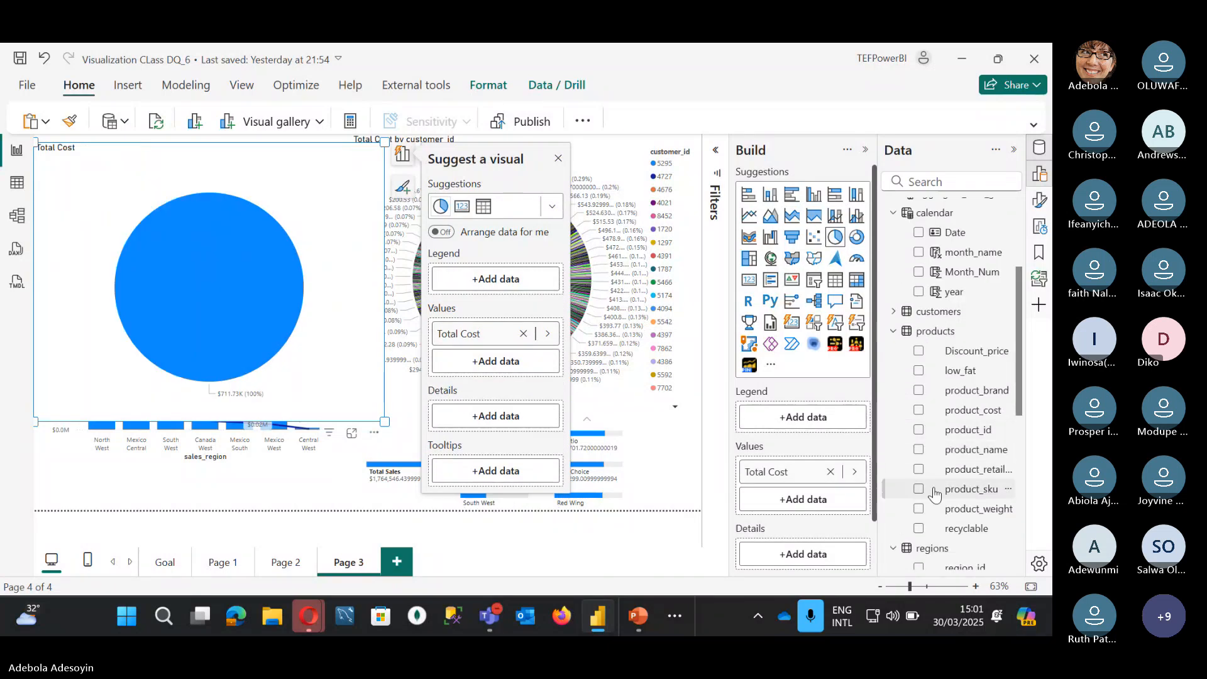
scroll(935, 494, up, 3)
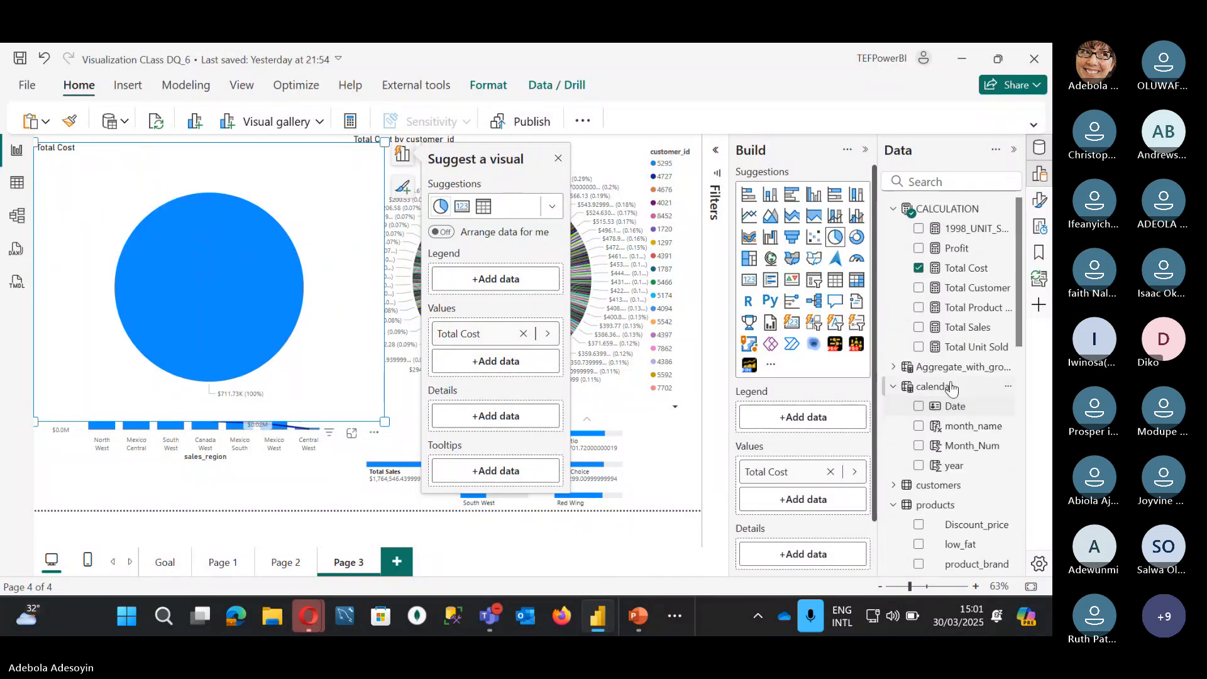
scroll(950, 402, down, 6)
scroll(953, 388, down, 4)
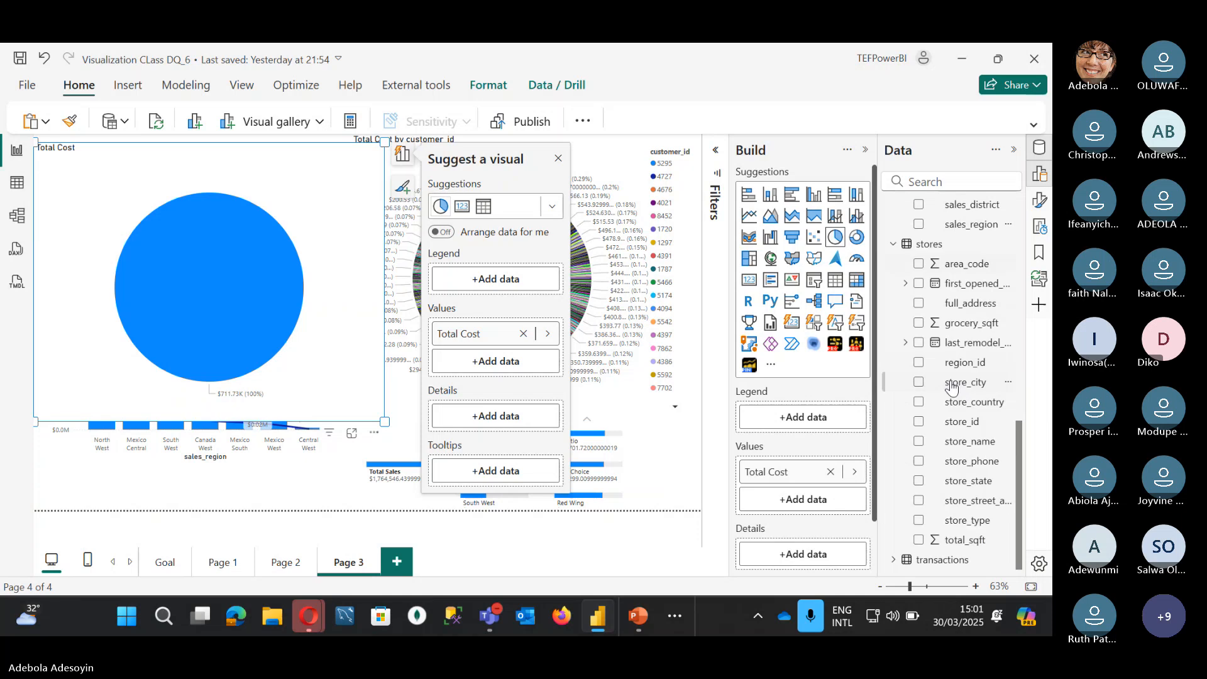
Step: Expand the transactions and customers tables in the Data pane to show customer fields
click(894, 559)
scroll(890, 564, down, 2)
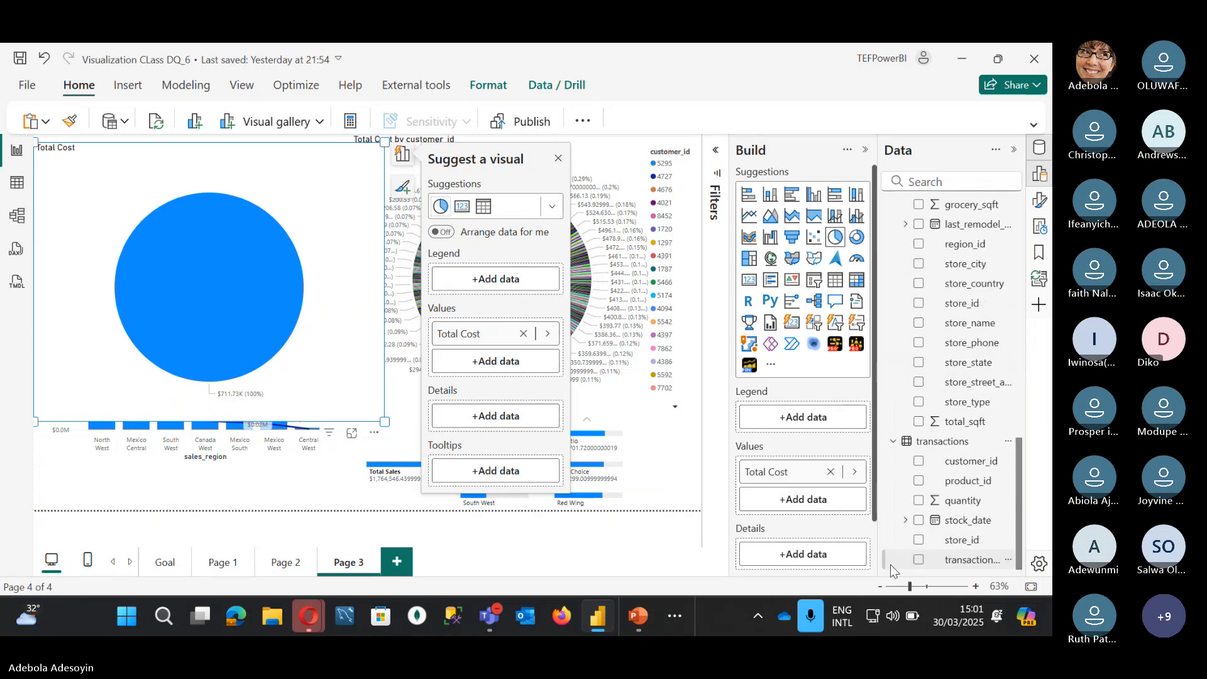
scroll(958, 517, up, 7)
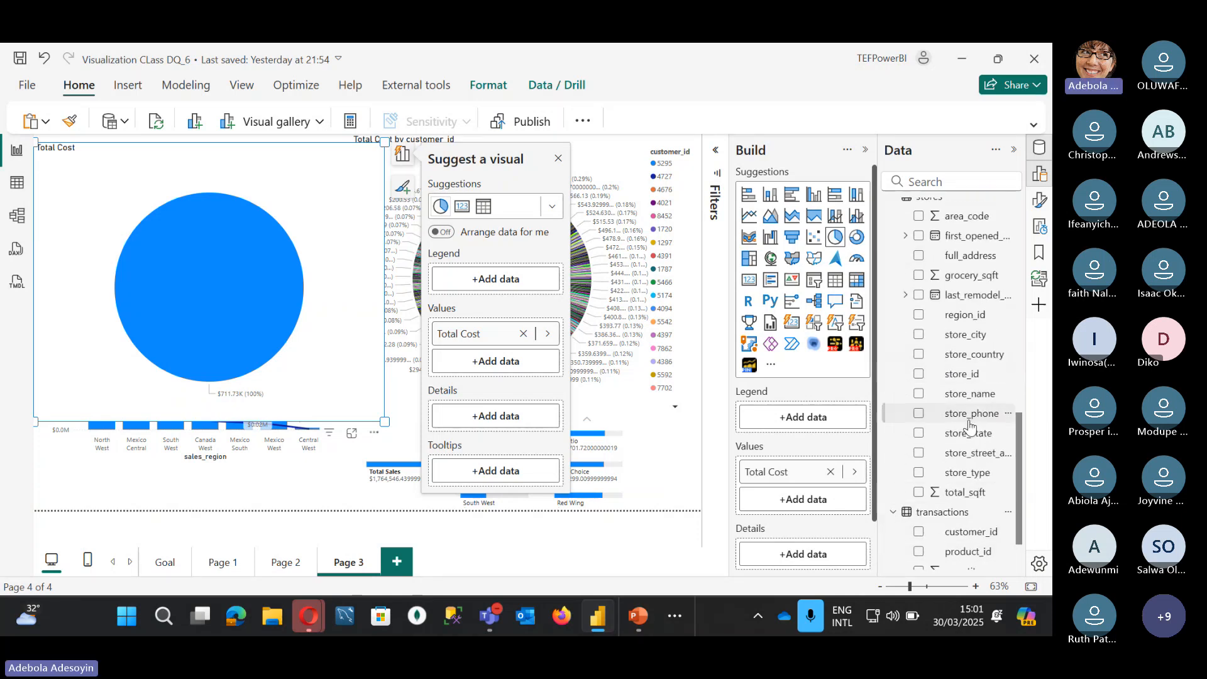
scroll(969, 355, up, 5)
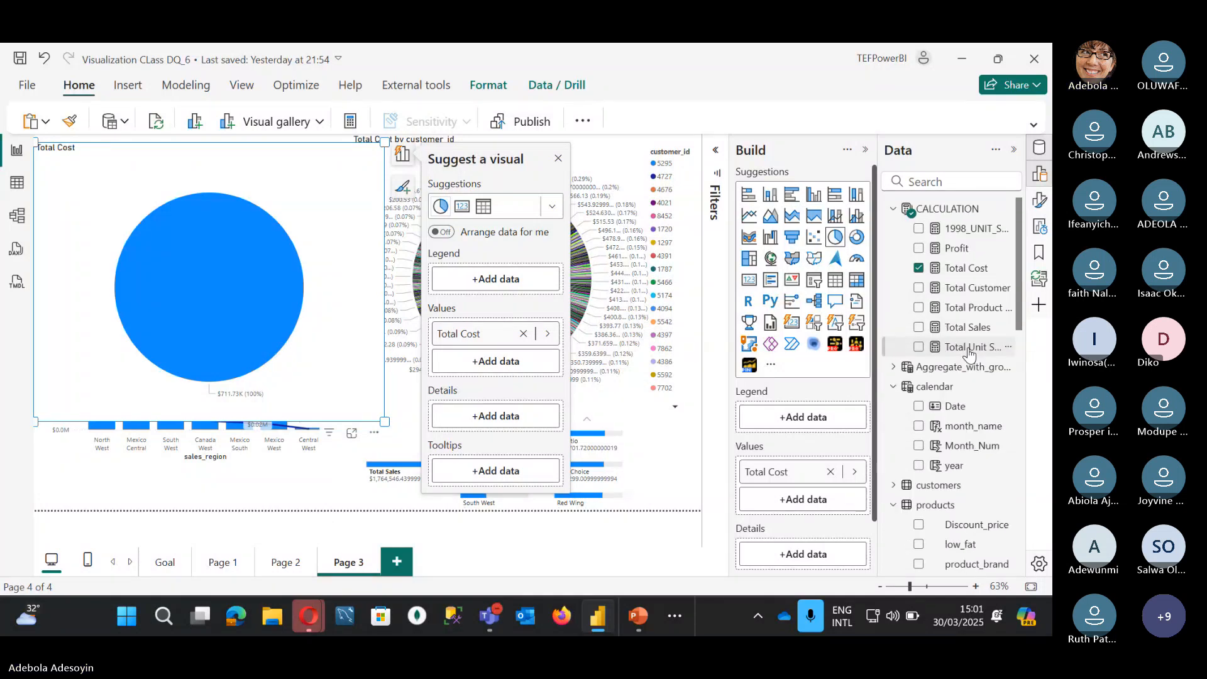
scroll(969, 355, down, 4)
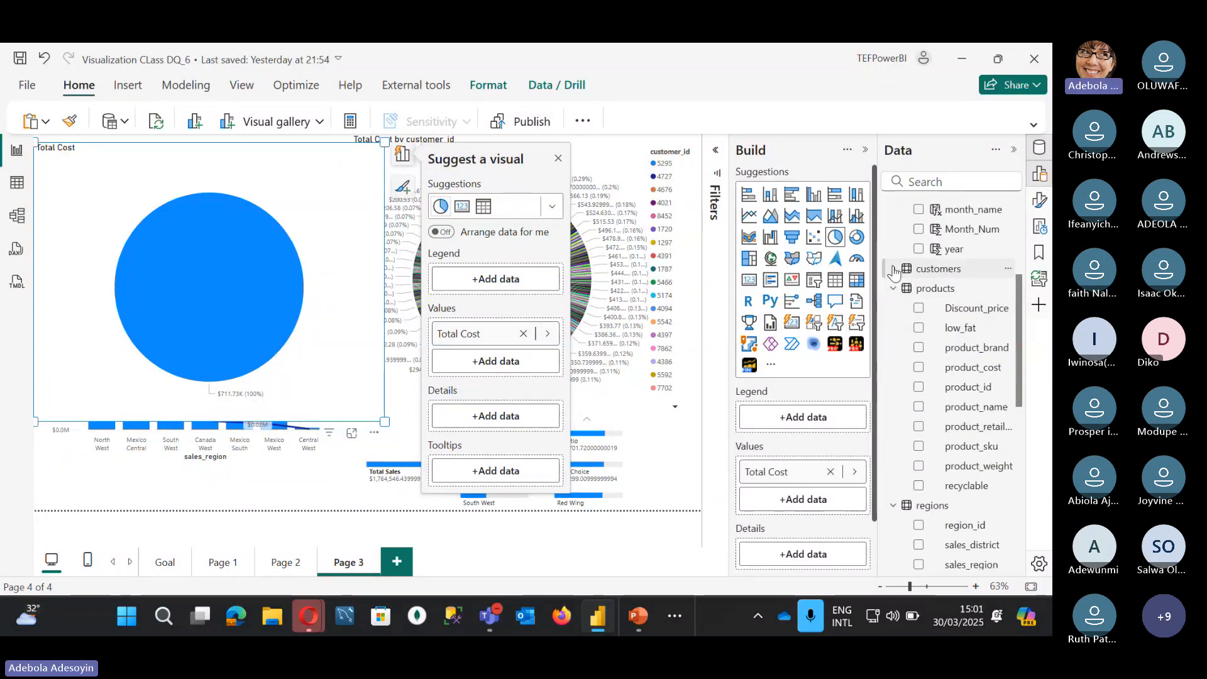
click(895, 269)
scroll(941, 501, down, 4)
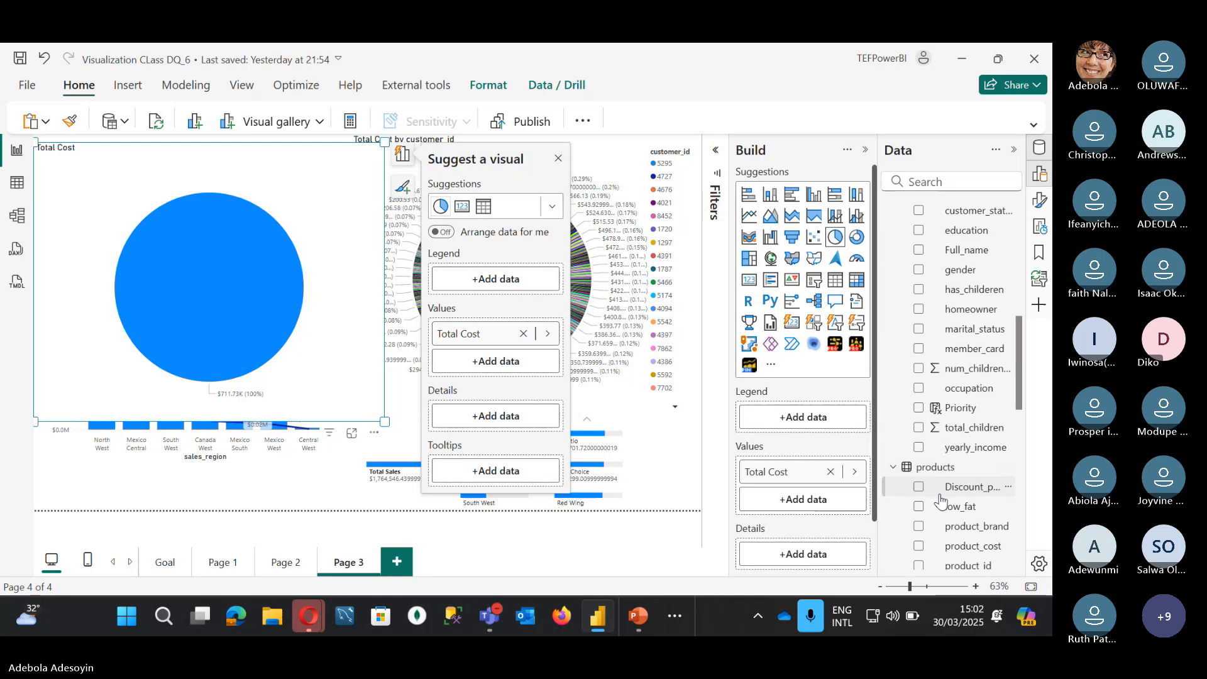
Step: Split the pie's Total Cost by Priority, shrink it, and paste a duplicate
click(918, 408)
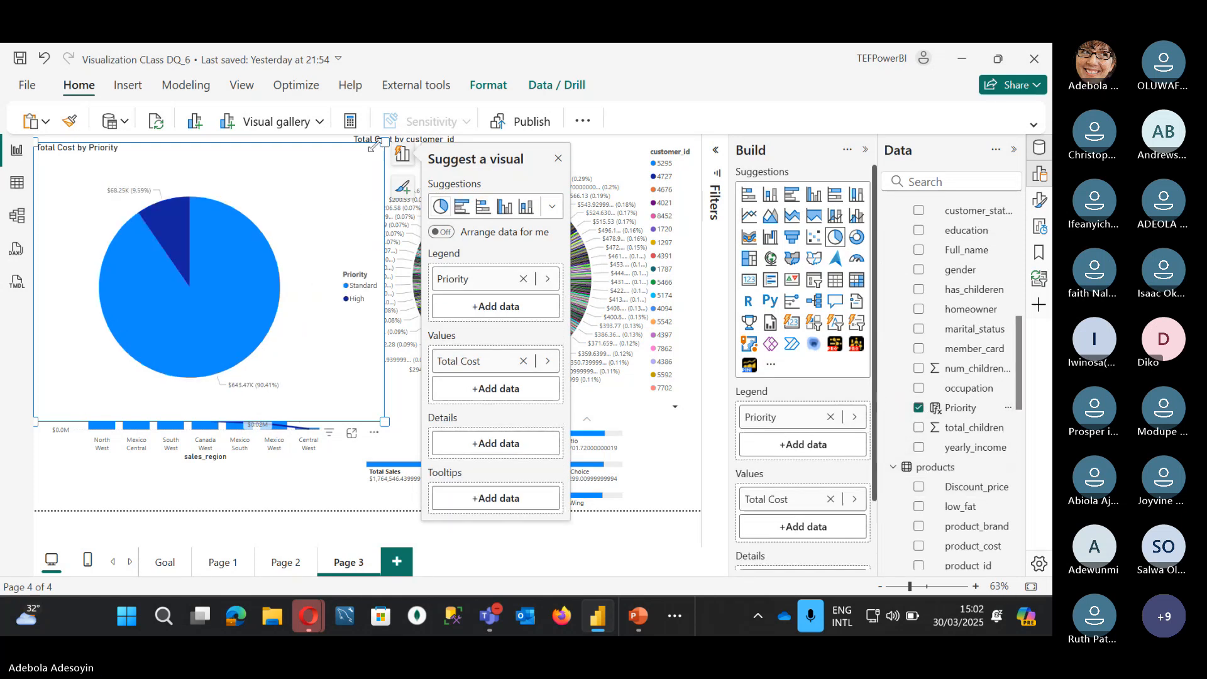
drag(374, 145, 249, 261)
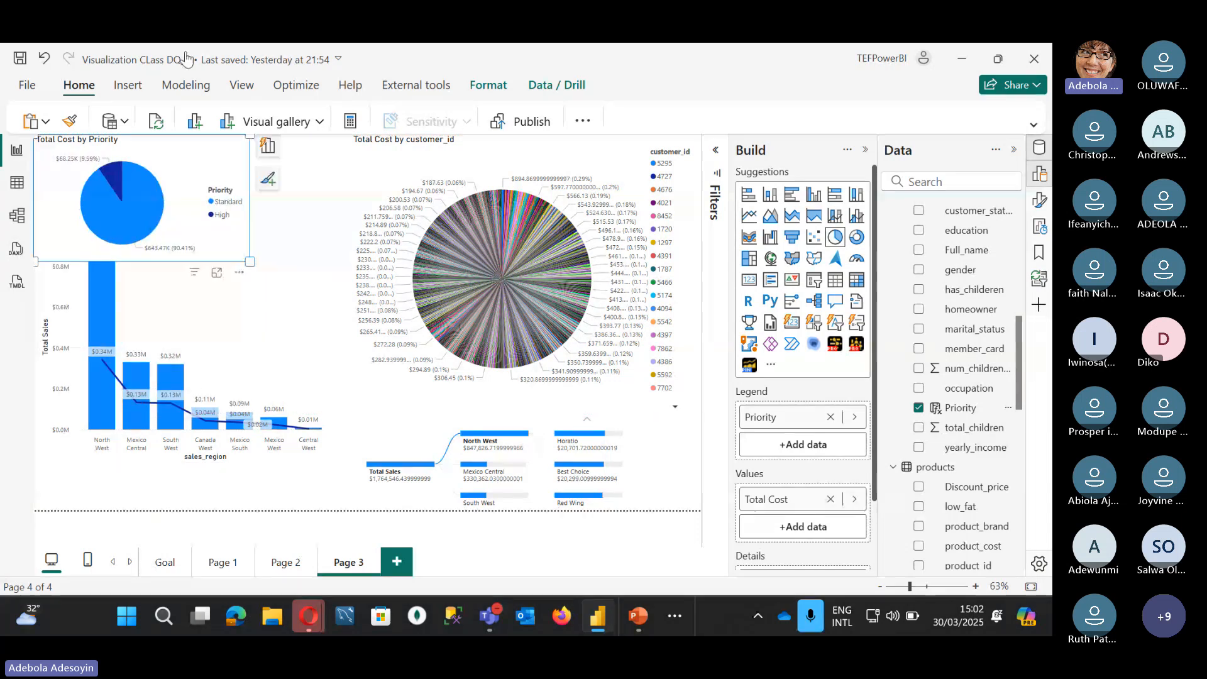
click(188, 146)
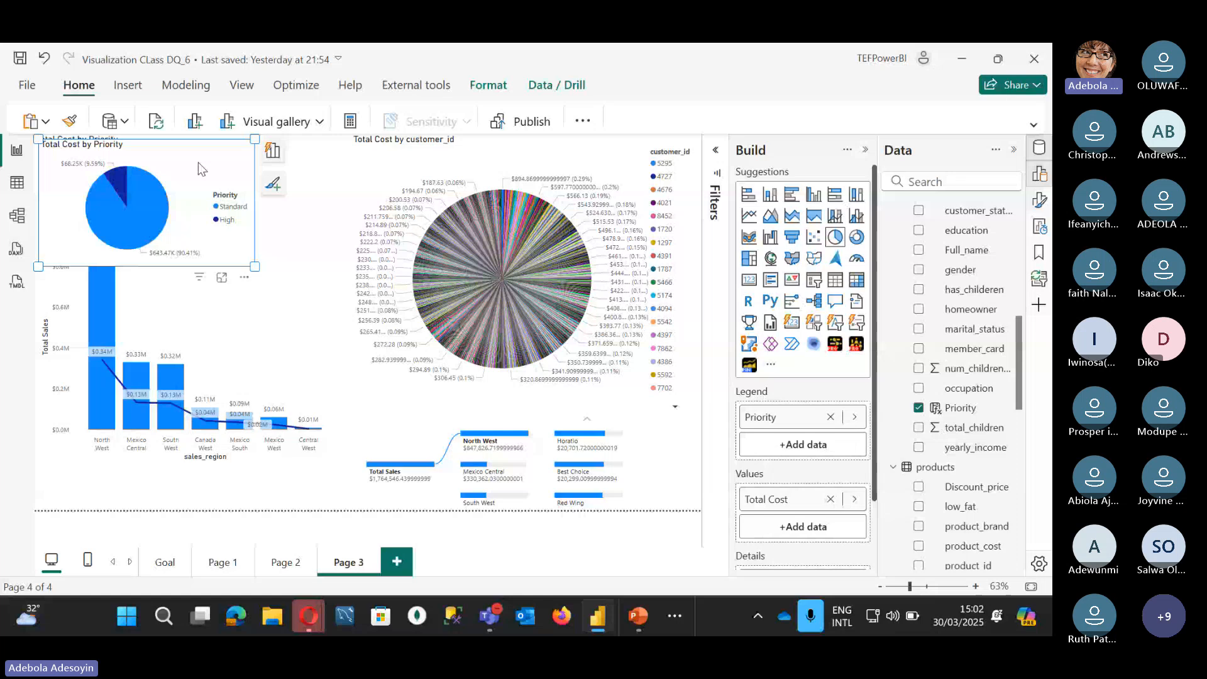
key(ctrl+v)
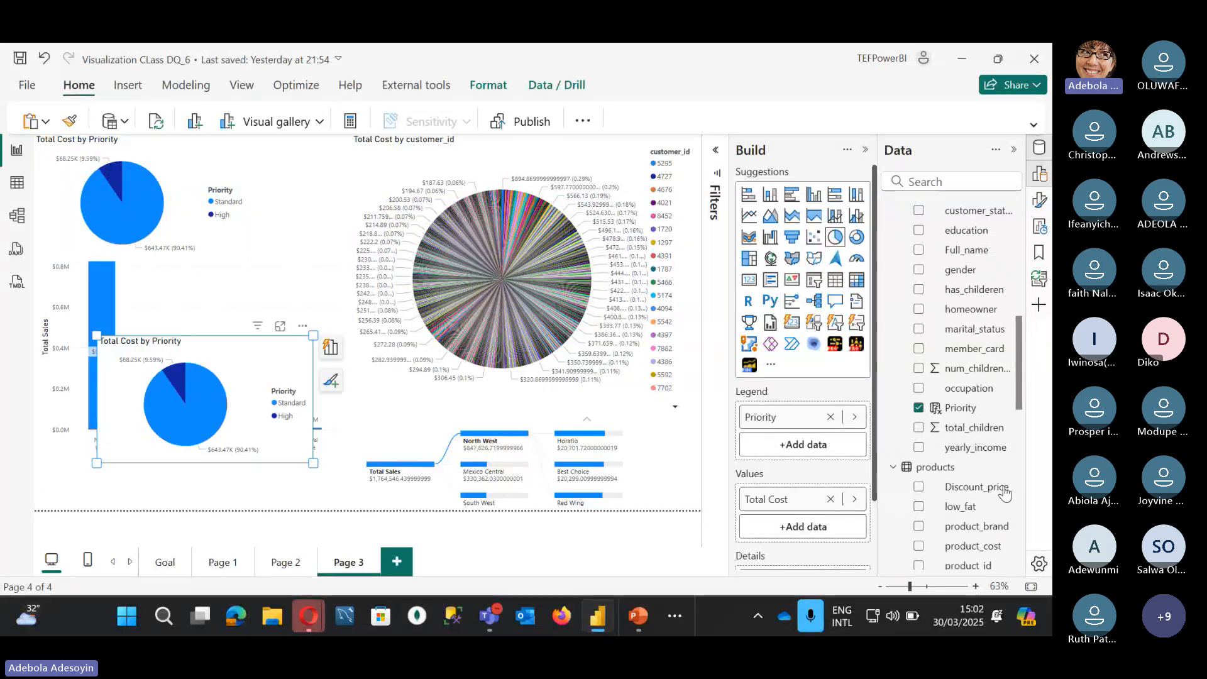
Step: Try homeowner and education as breakdowns on the copied pie, removing each again
click(919, 415)
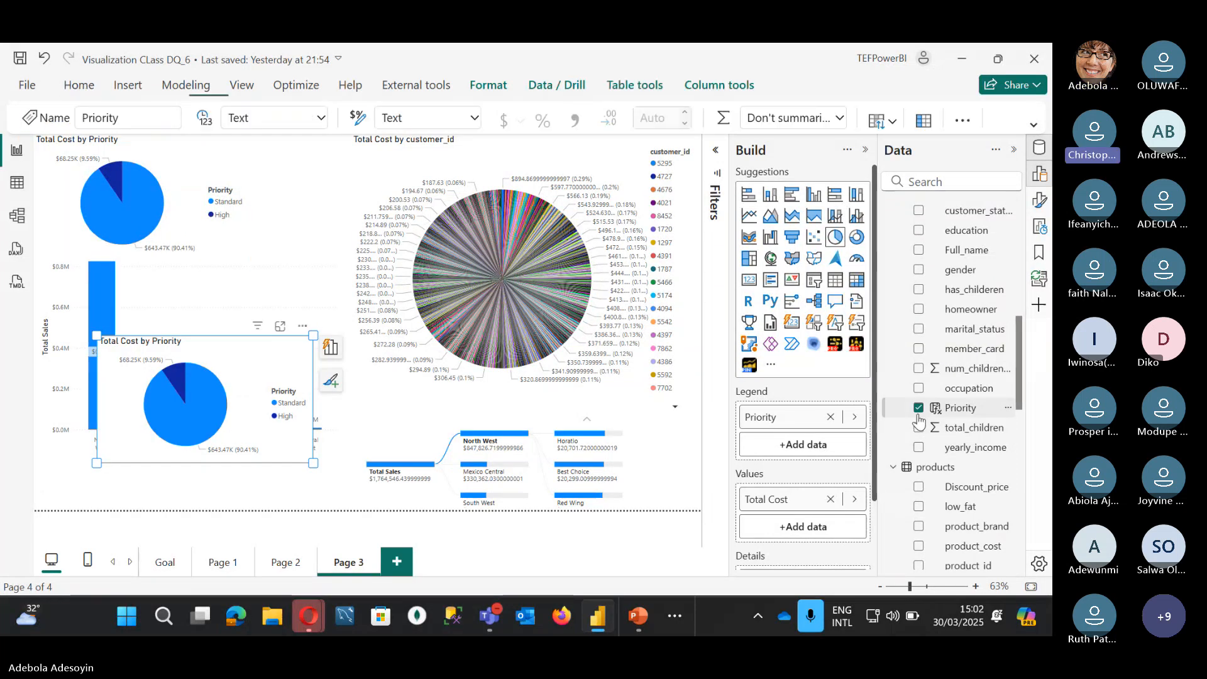
click(919, 310)
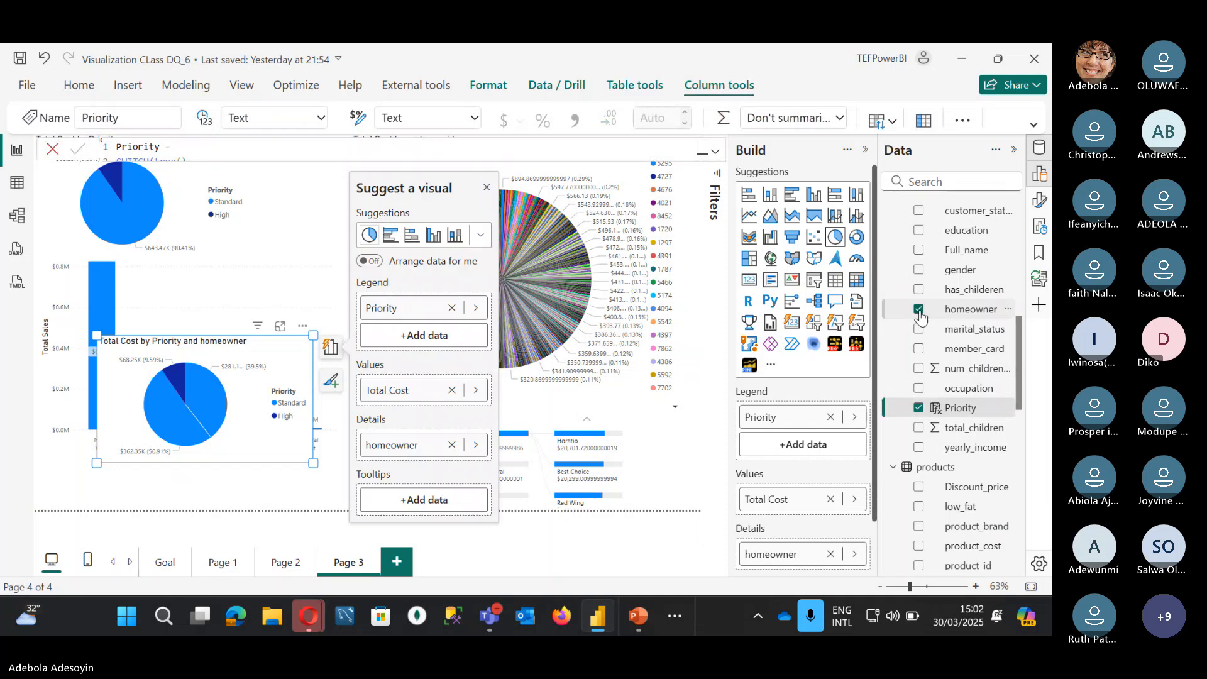
click(919, 310)
scroll(919, 315, up, 1)
click(919, 282)
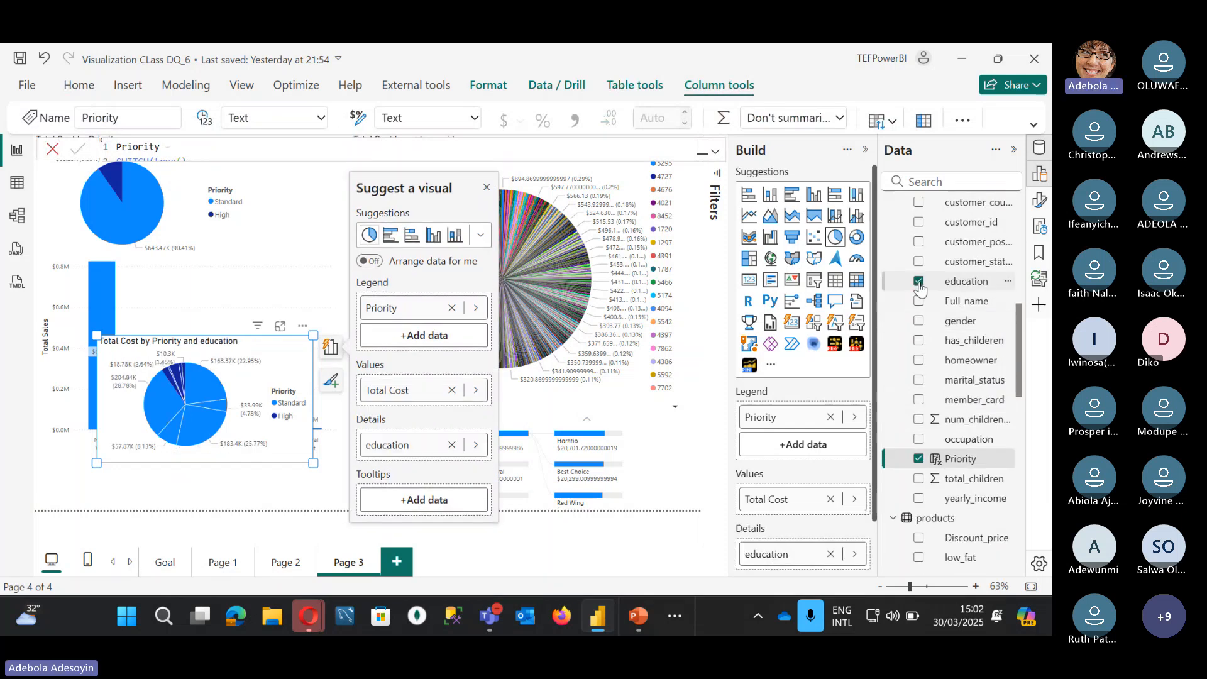
click(919, 283)
scroll(943, 296, up, 3)
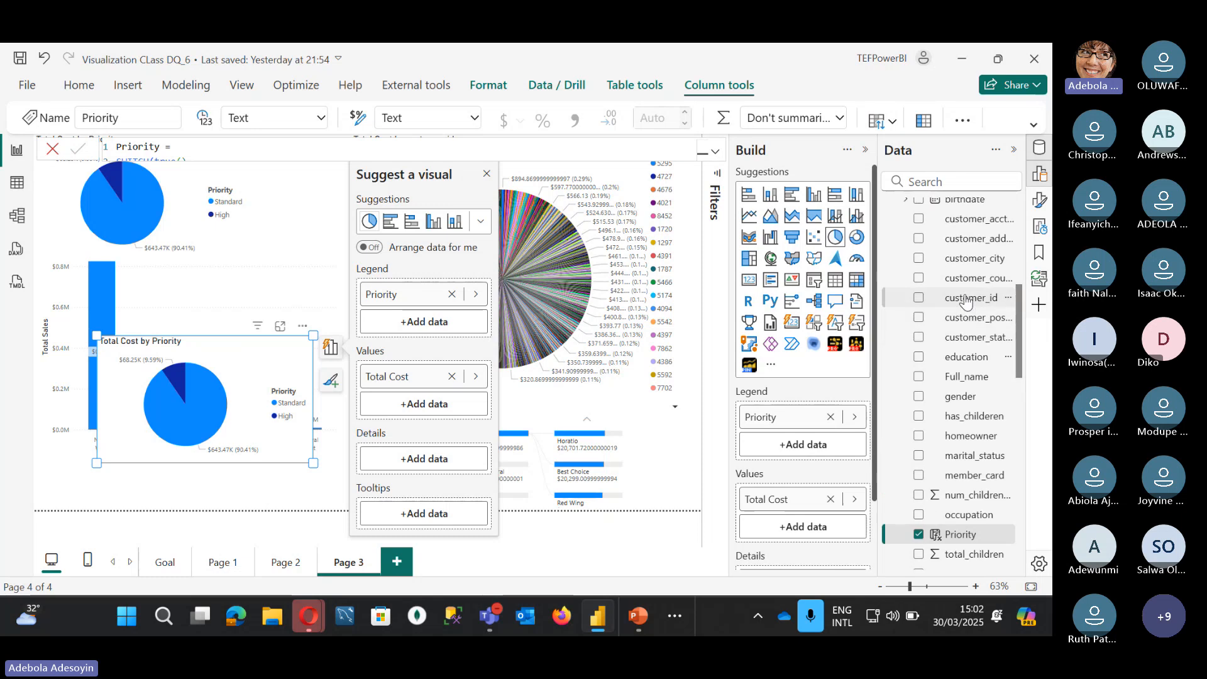
scroll(966, 303, up, 3)
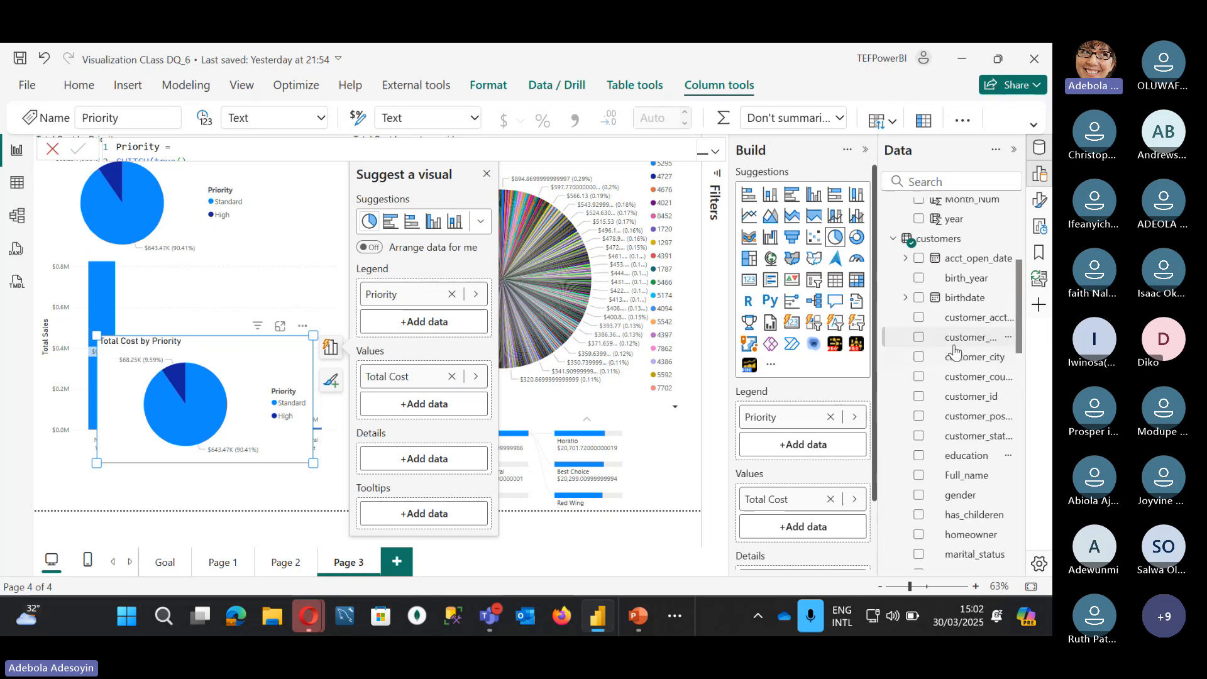
scroll(952, 347, down, 5)
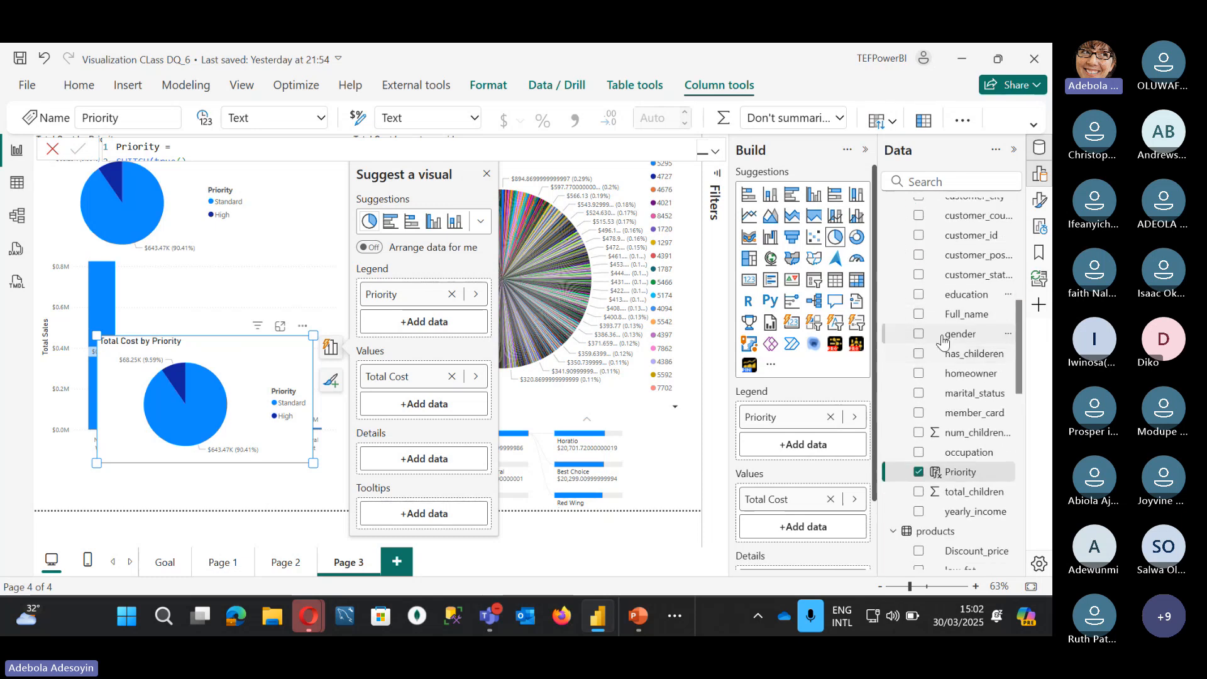
Step: Settle on member_card as the copied pie's legend, showing Bronze at 55.9%
click(919, 374)
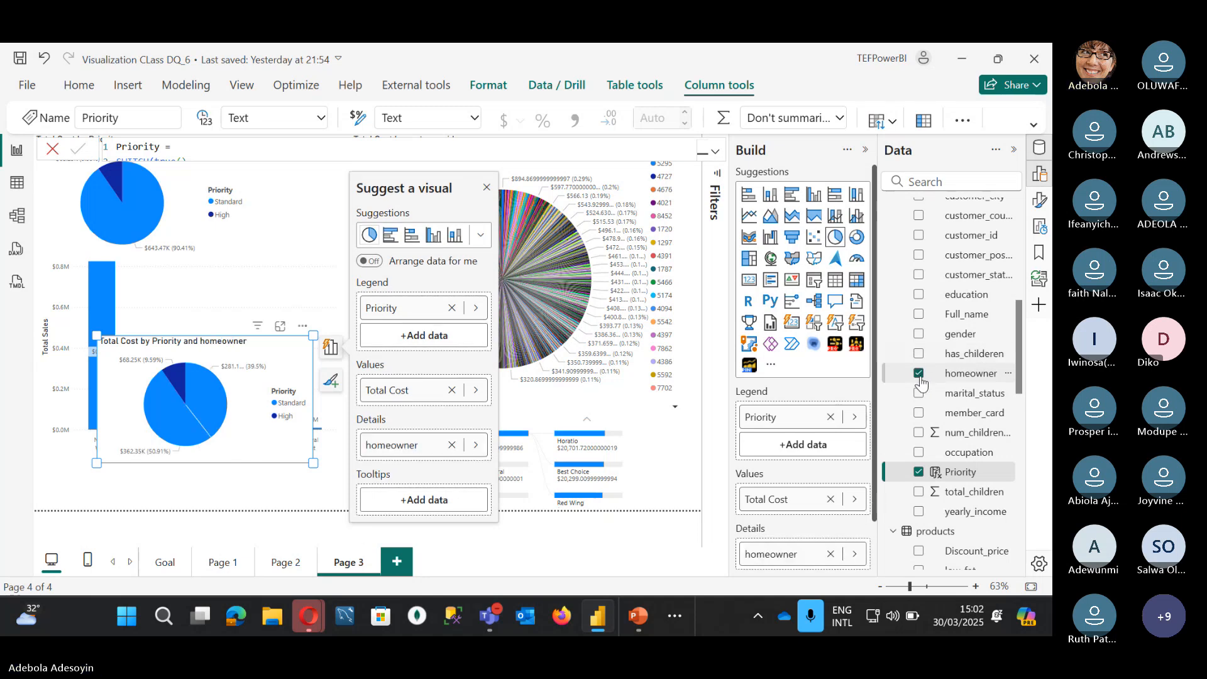
click(919, 374)
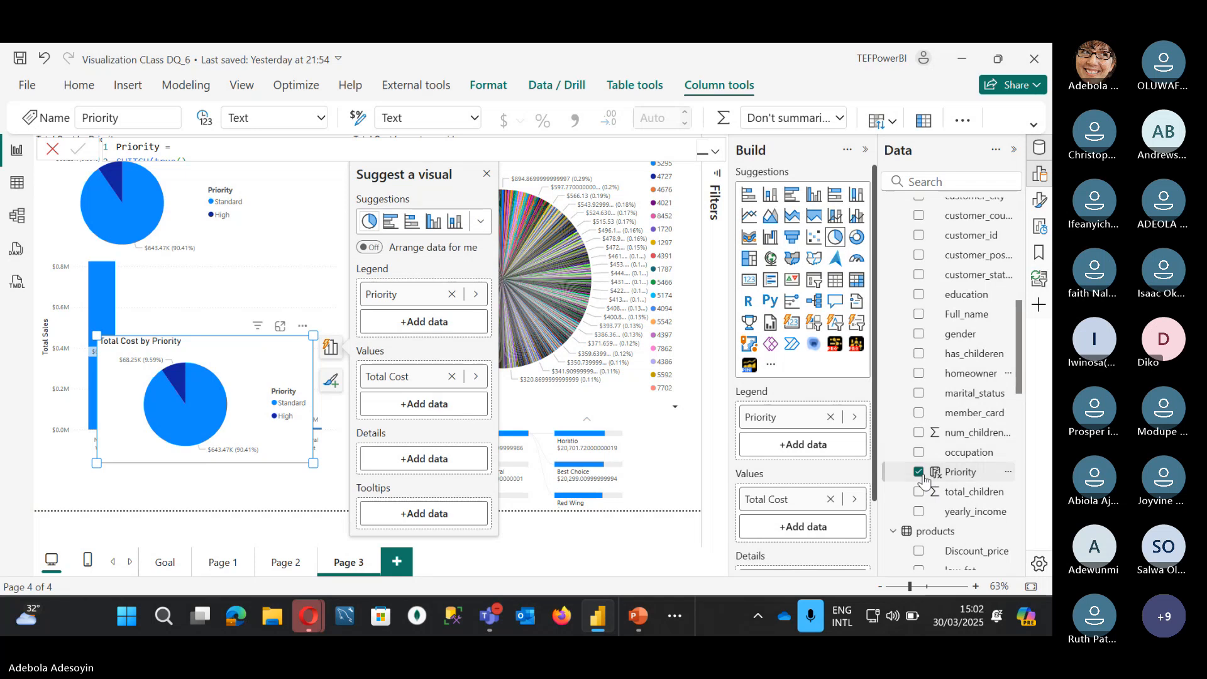
click(919, 374)
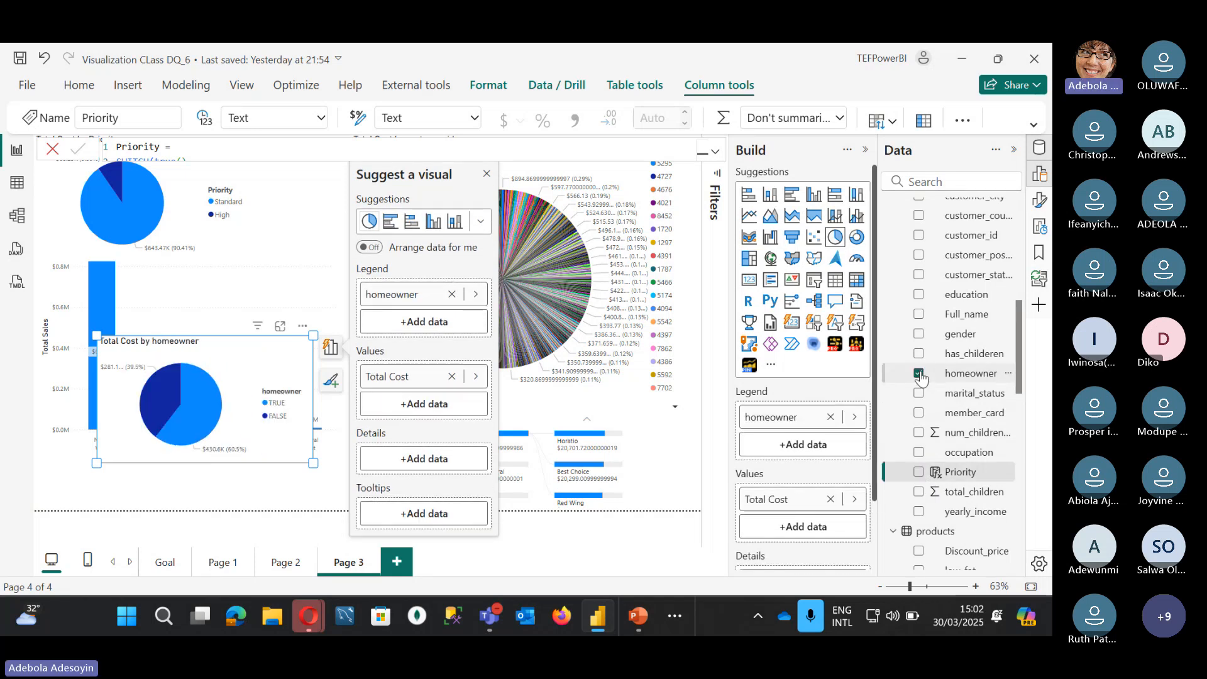
click(919, 374)
click(919, 413)
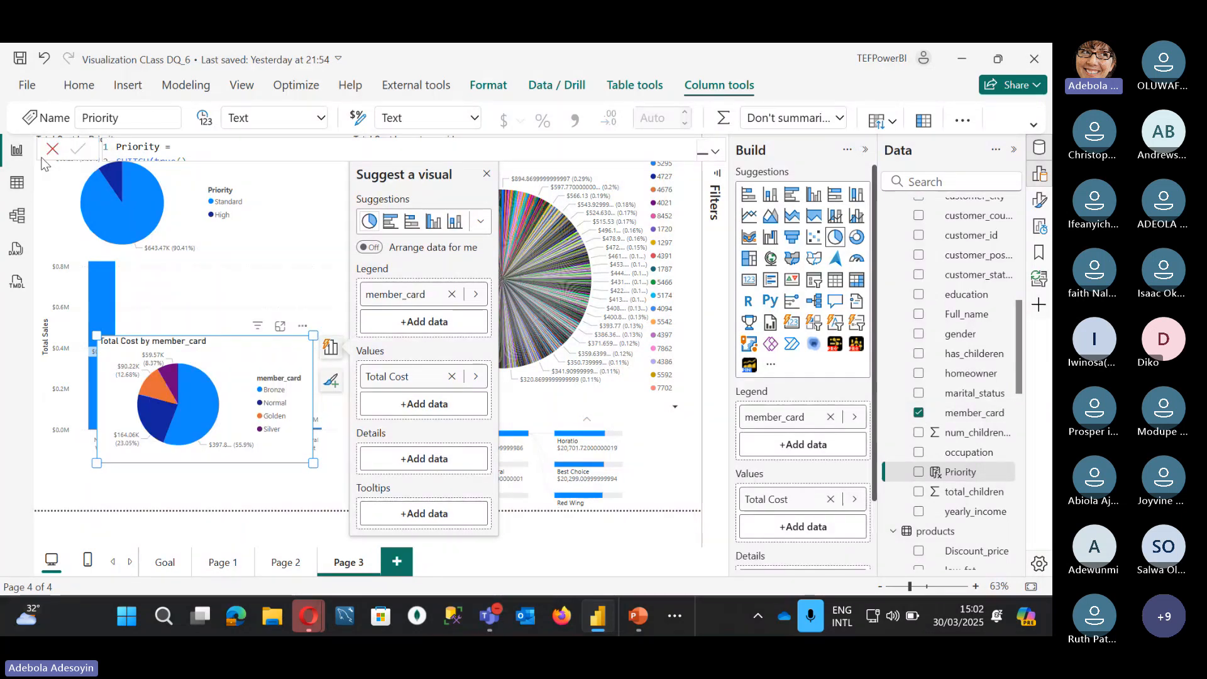
click(335, 161)
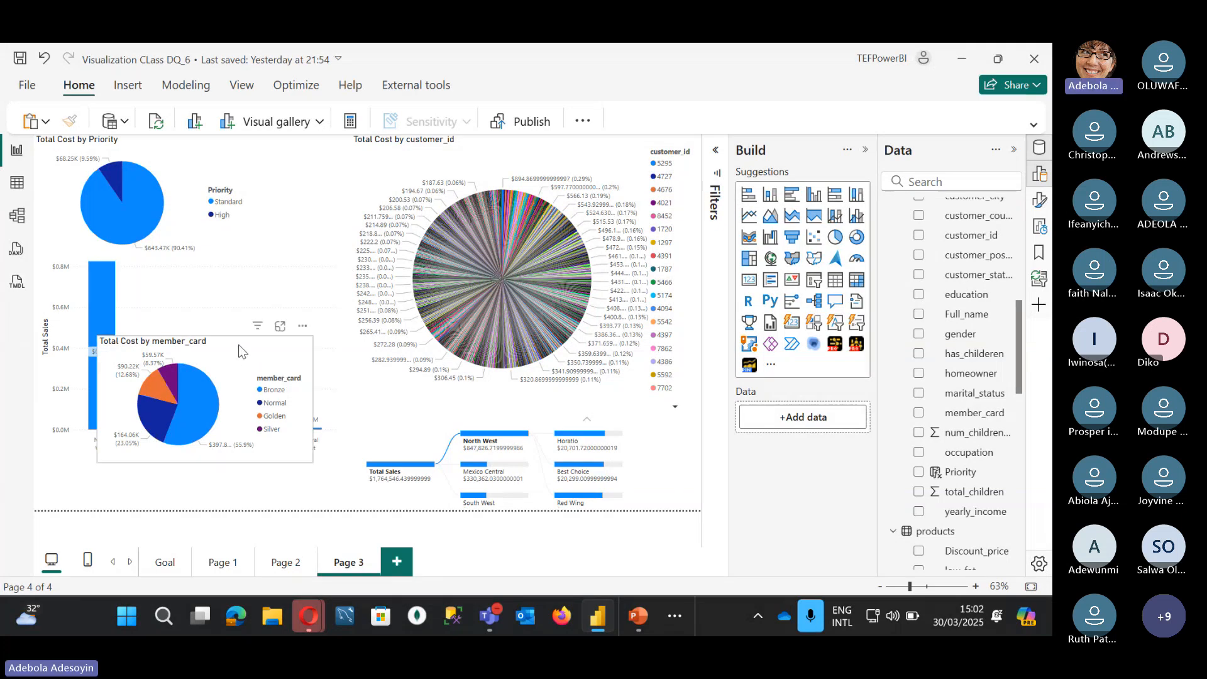
Step: Drag the Total Cost by member_card pie up to sit just below the Priority pie
drag(242, 351, 241, 259)
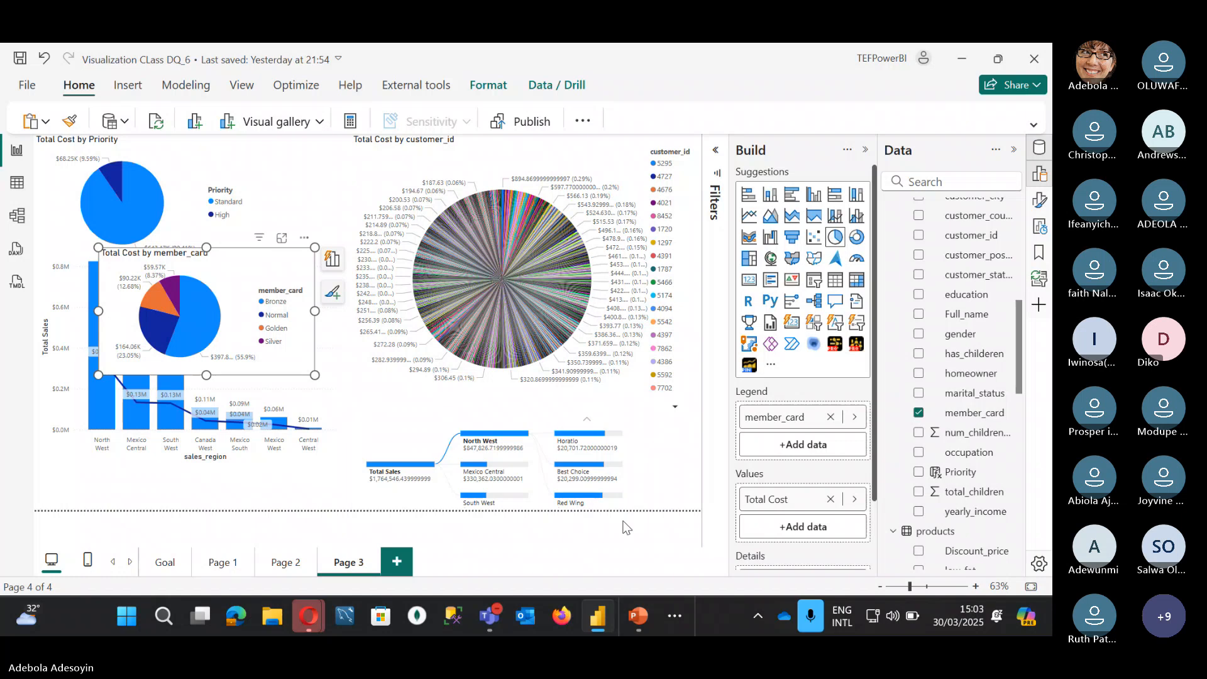
click(601, 535)
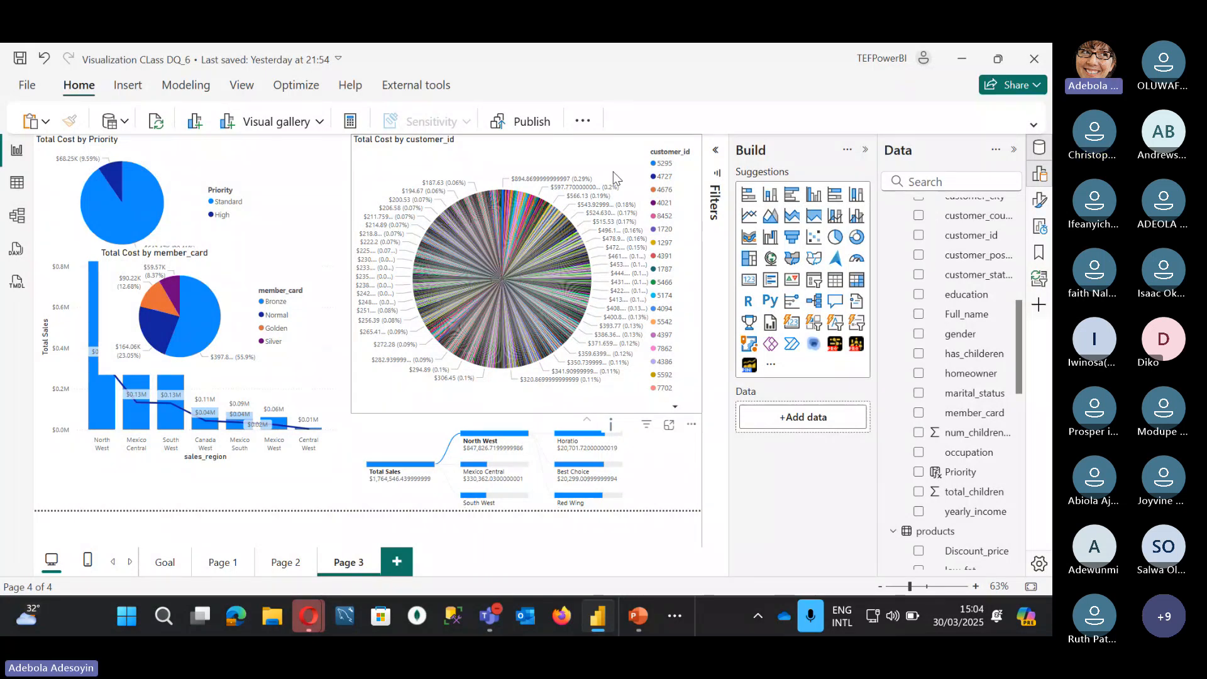
mouse_move(627, 234)
mouse_move(559, 183)
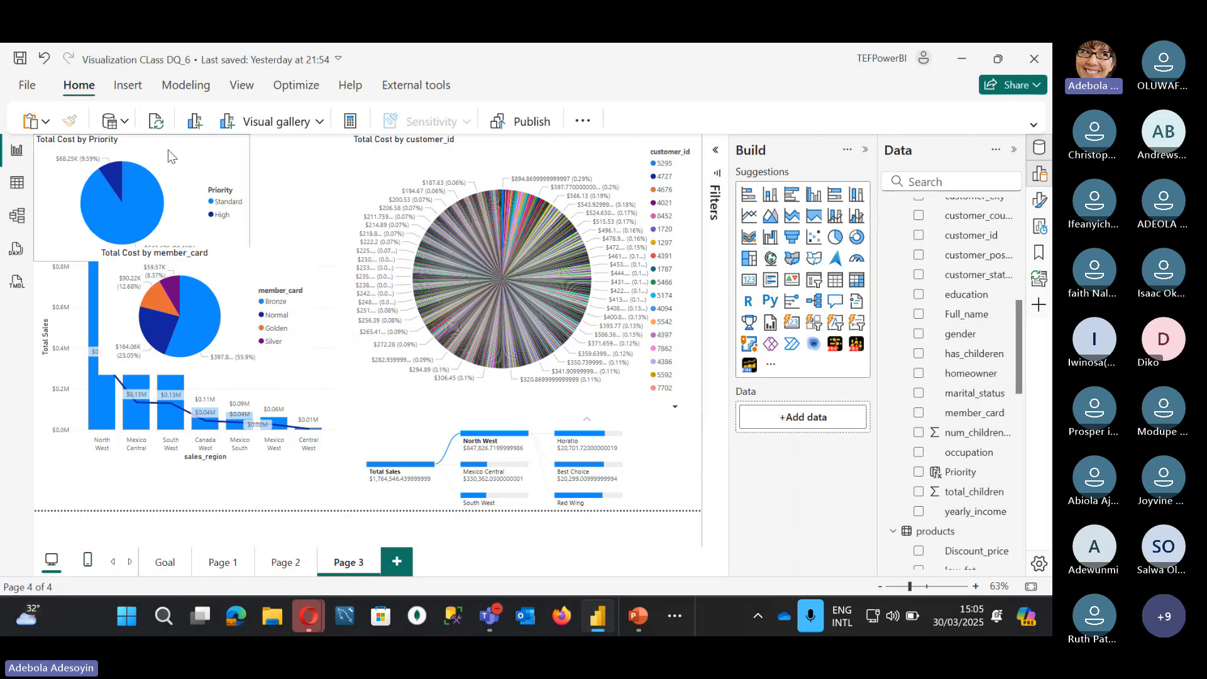
Step: Shift the Priority pie right so it lines up above the member_card pie, then select the member_card pie
drag(170, 157, 235, 157)
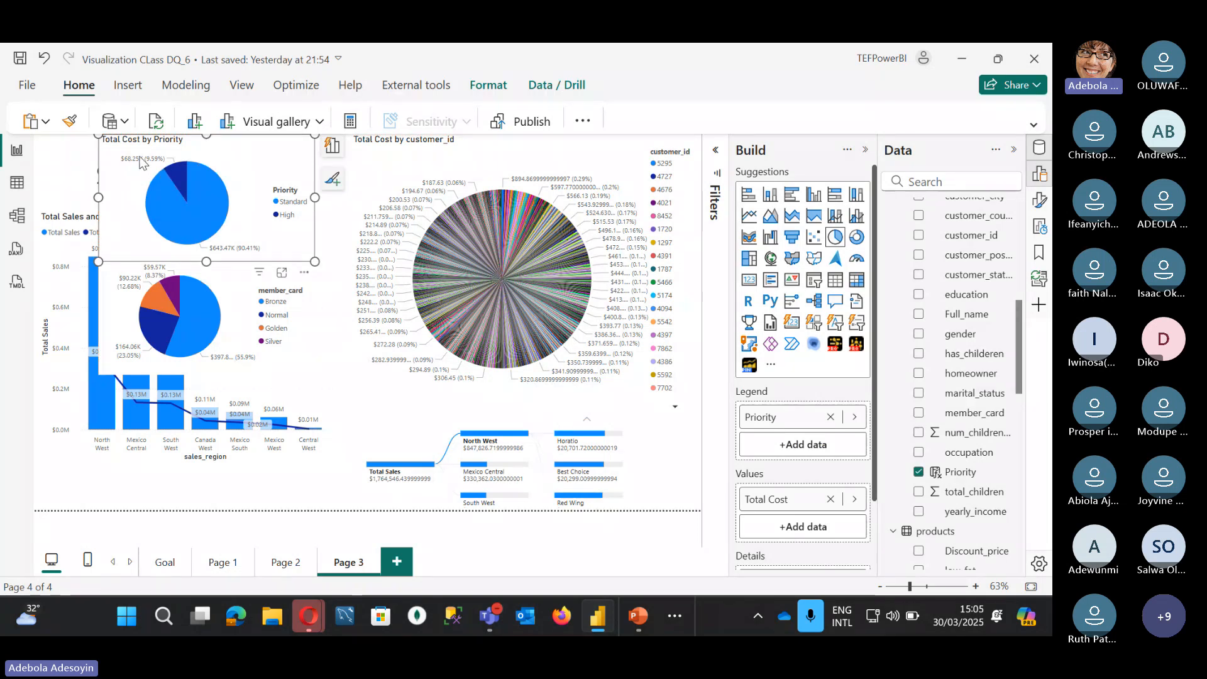
mouse_move(155, 162)
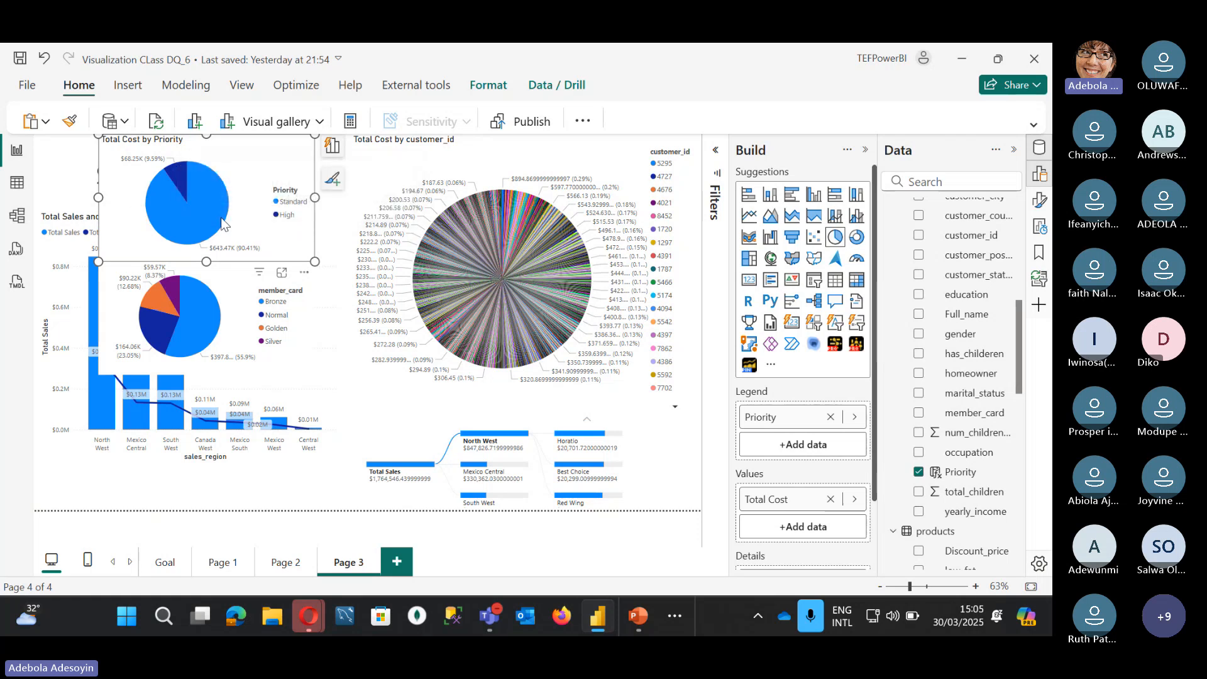
mouse_move(221, 197)
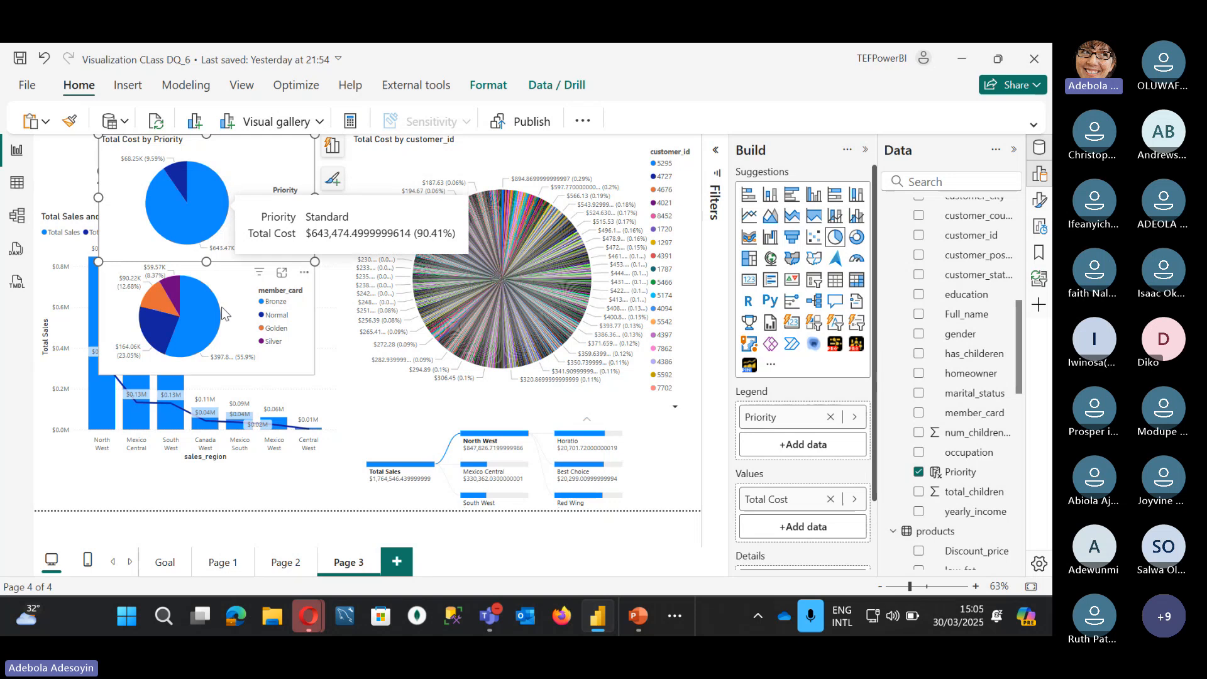
mouse_move(217, 317)
click(228, 293)
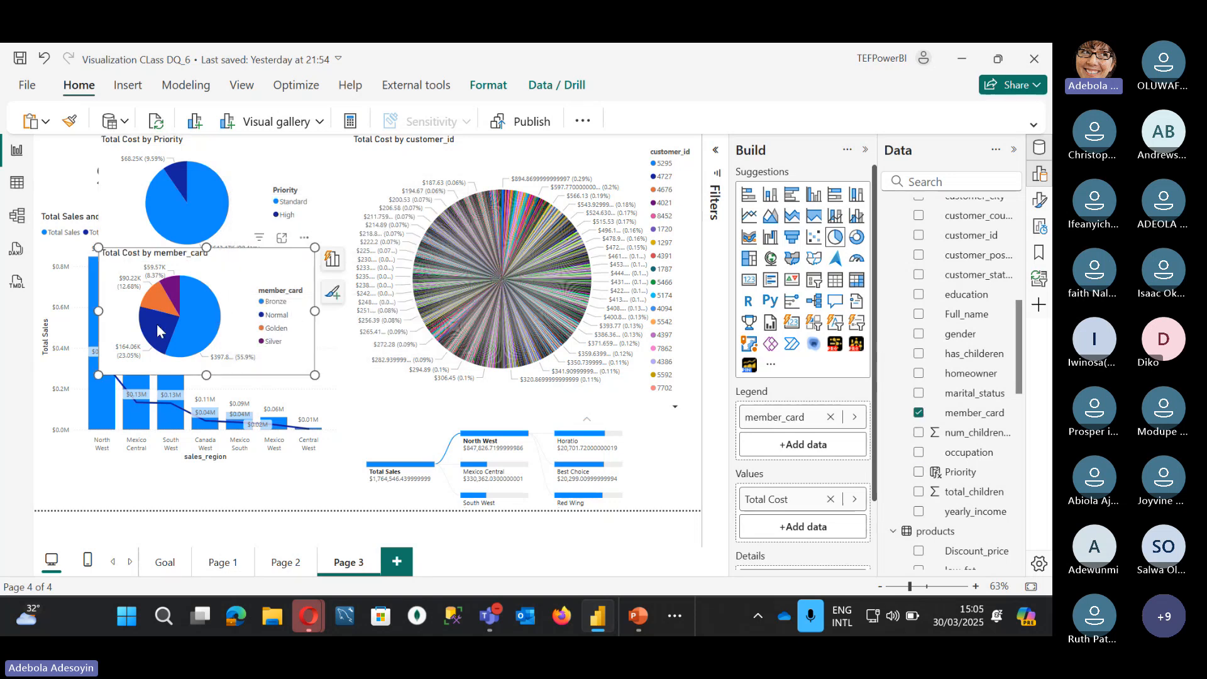
mouse_move(217, 322)
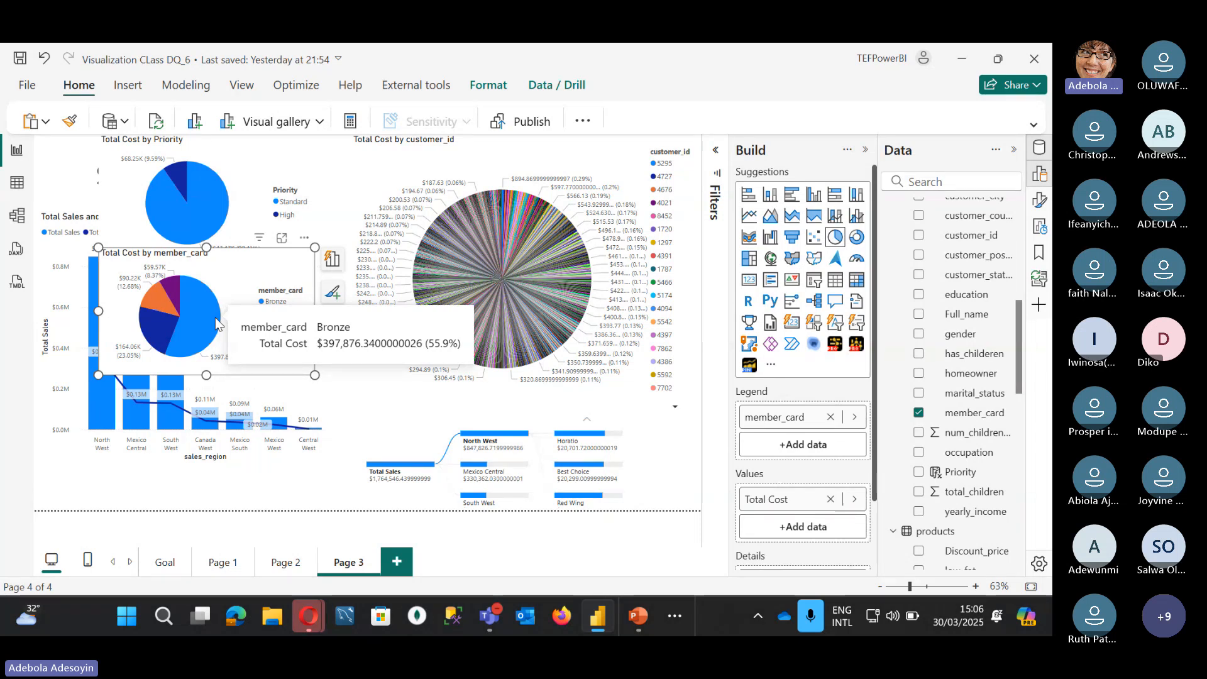
Step: Delete the Total Cost by customer_id pie and move the member_card pie to the page's left side
click(570, 175)
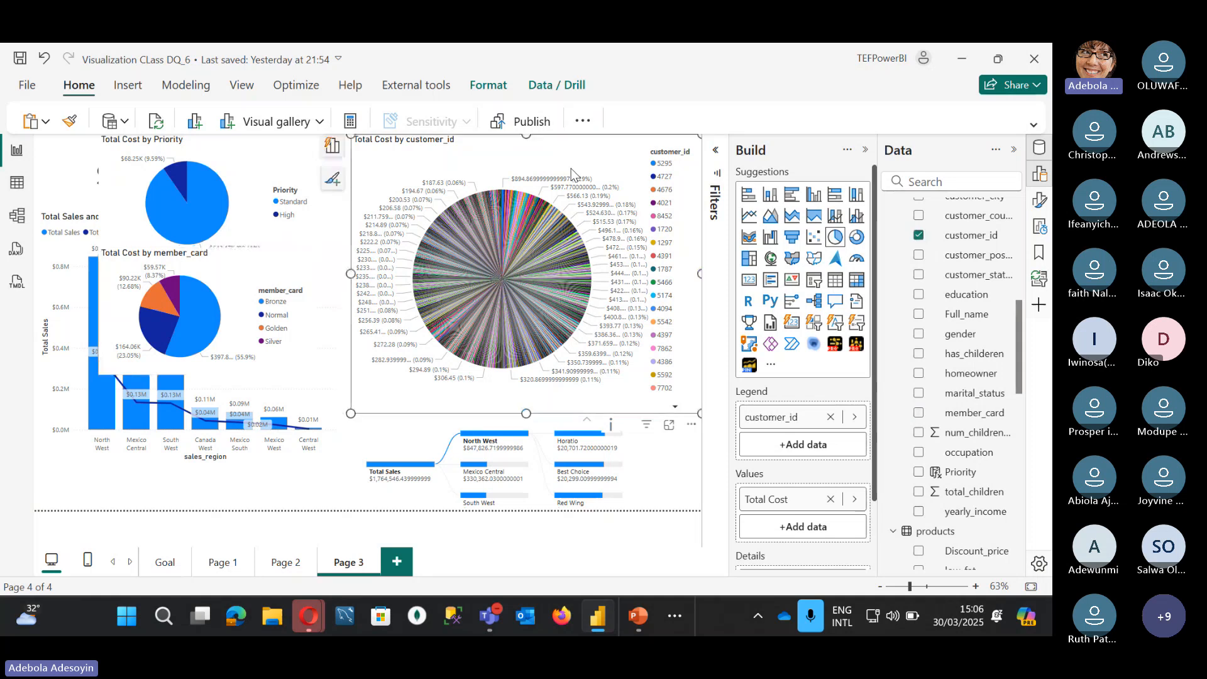
key(Delete)
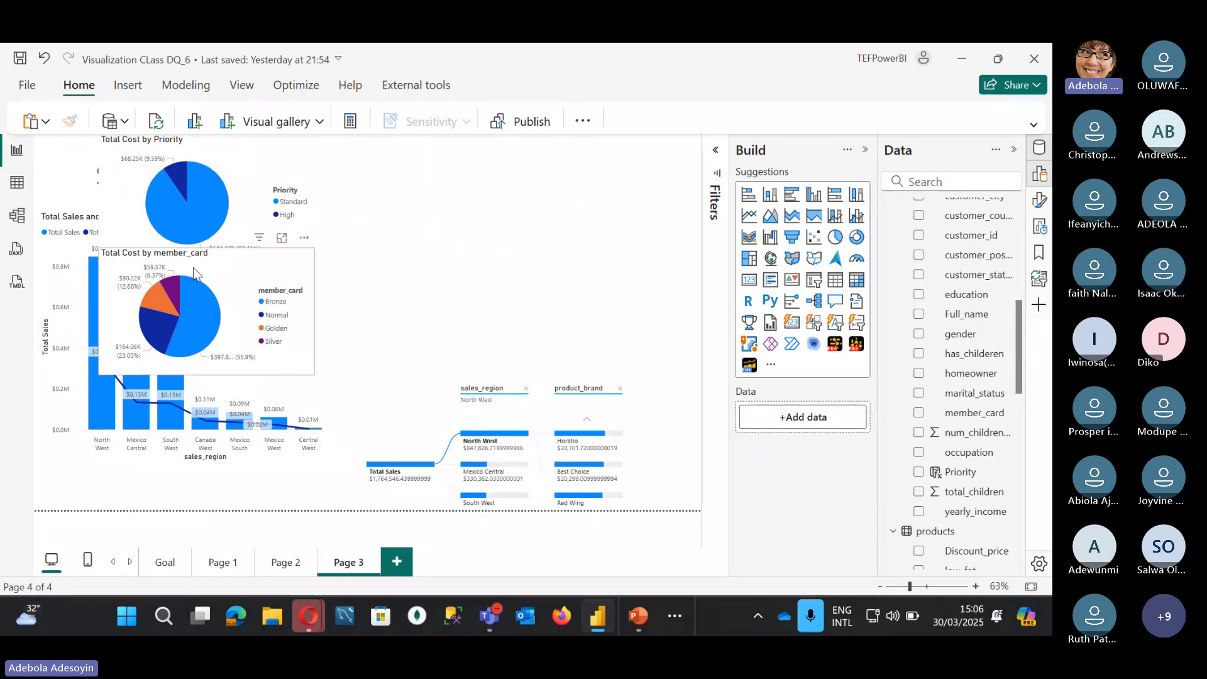
drag(249, 268, 176, 254)
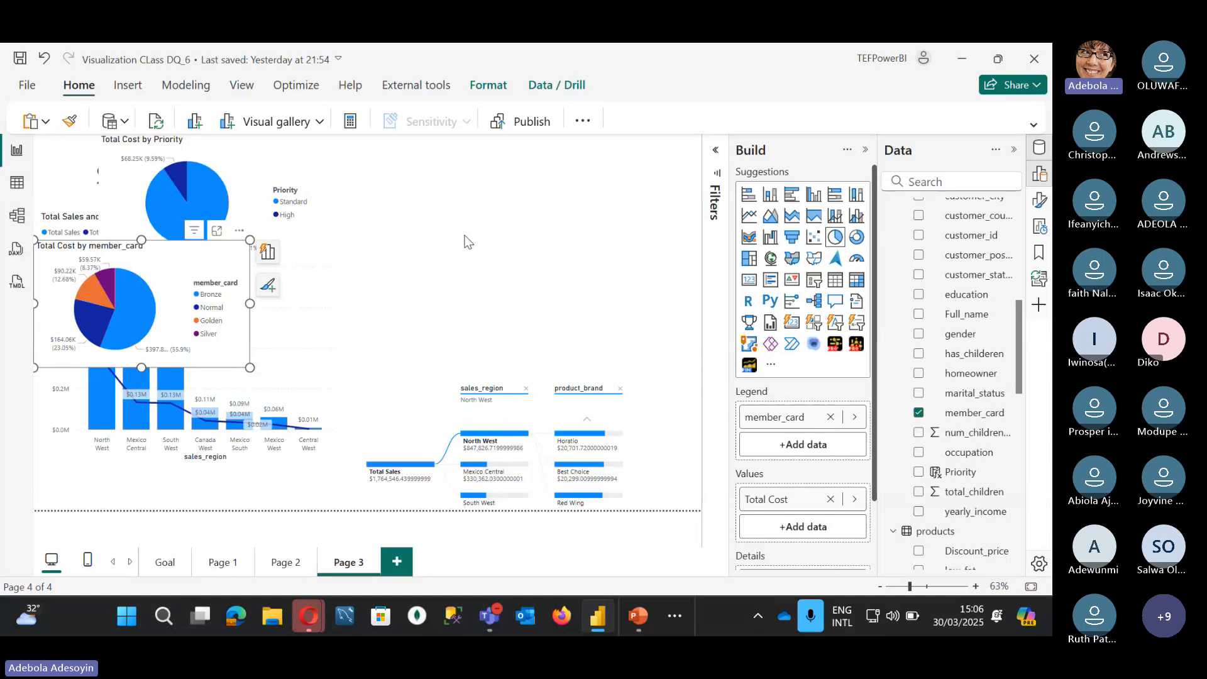
Step: Convert the Total Cost by Priority pie to a donut and drag it right to reveal the $1.05M Profit card
click(254, 167)
click(856, 241)
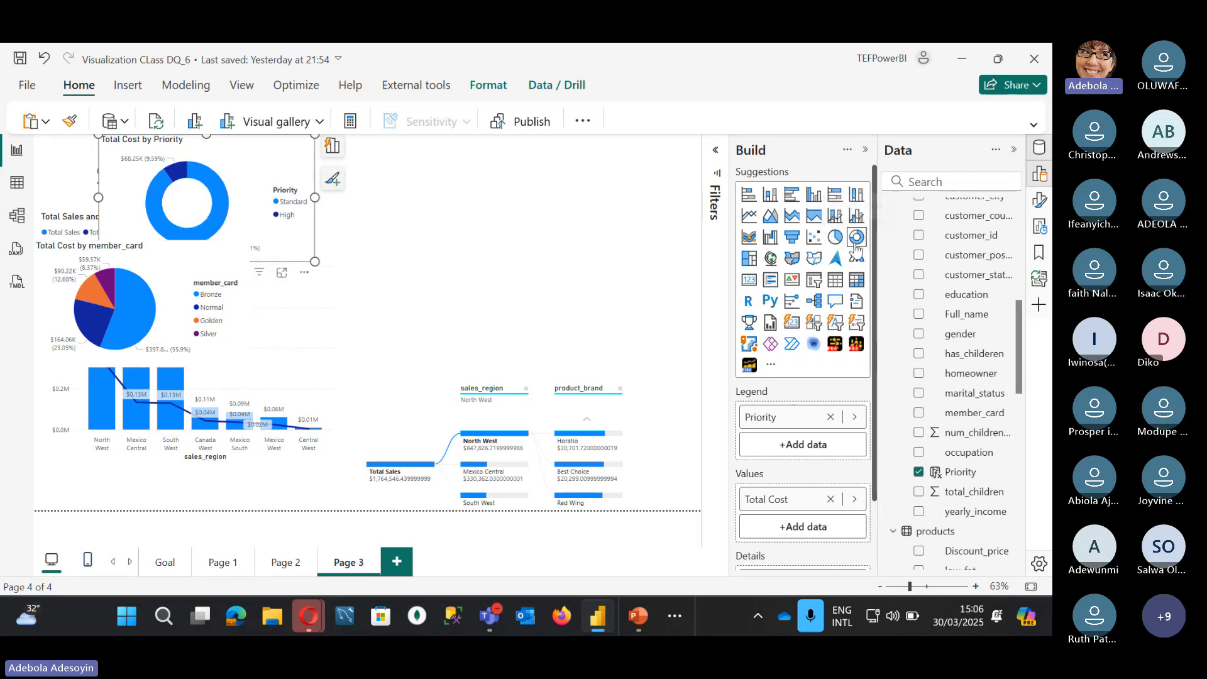
drag(222, 215, 312, 229)
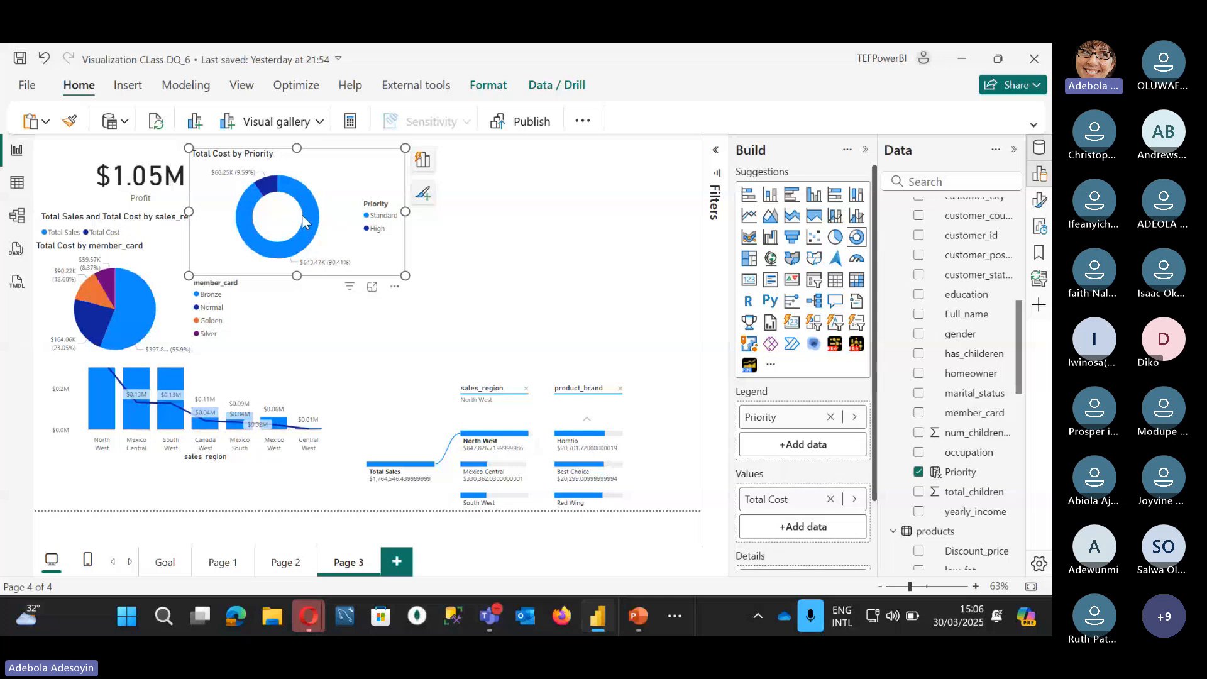
mouse_move(299, 215)
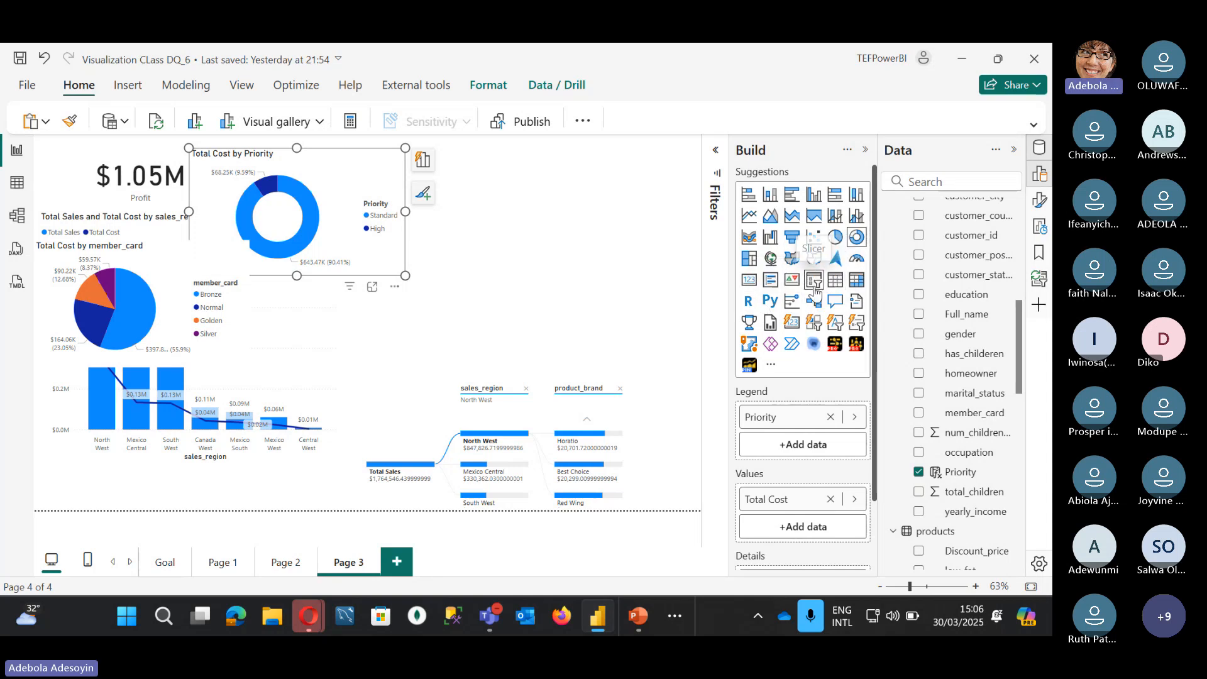
Step: Turn the Priority donut into a KPI card placed at right, and make the centered member_card pie a Total Cost gauge
click(791, 279)
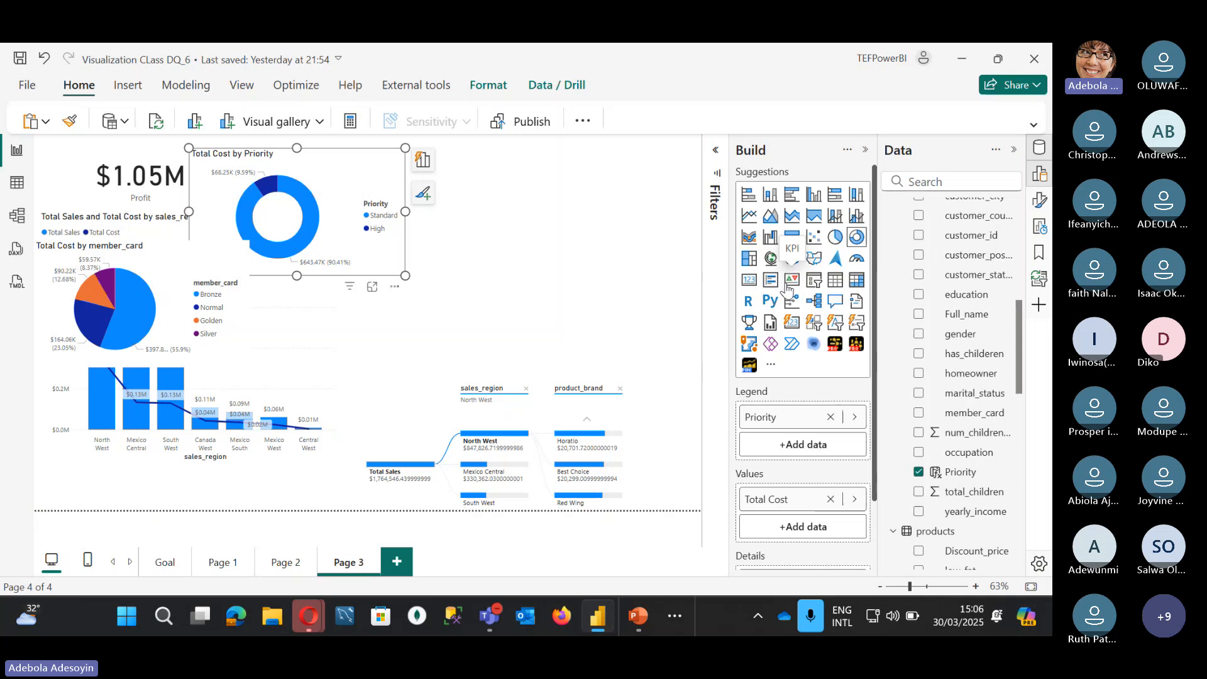
drag(307, 183, 495, 183)
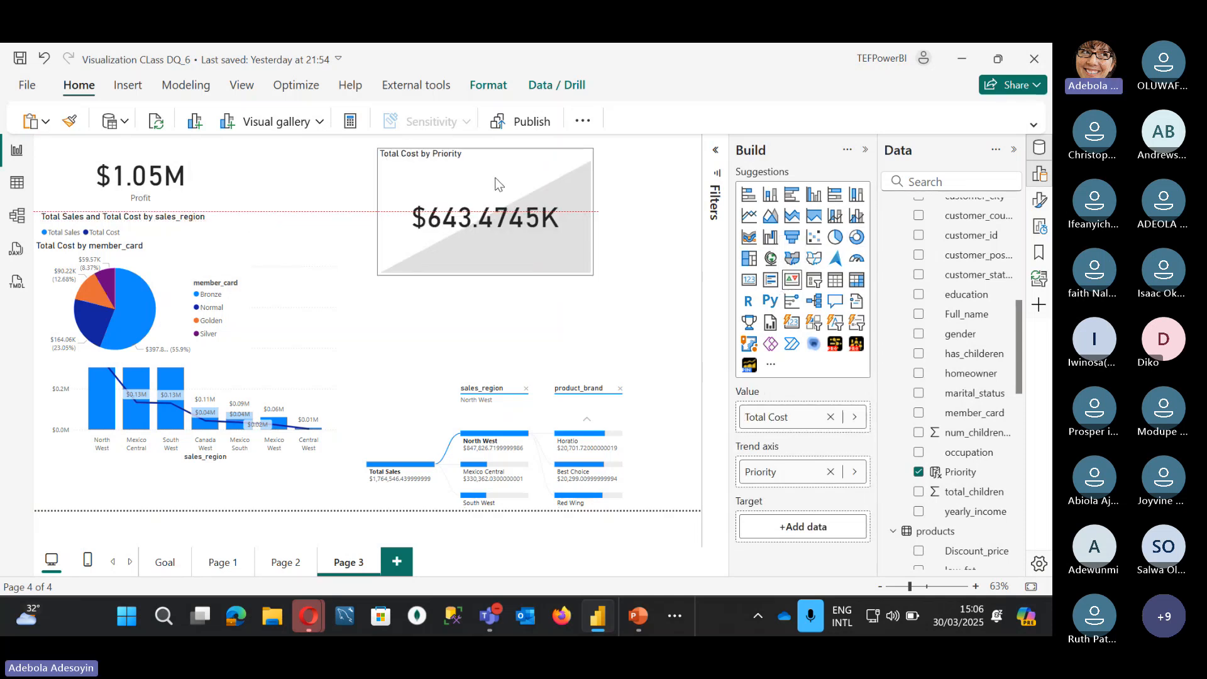
drag(202, 259, 470, 309)
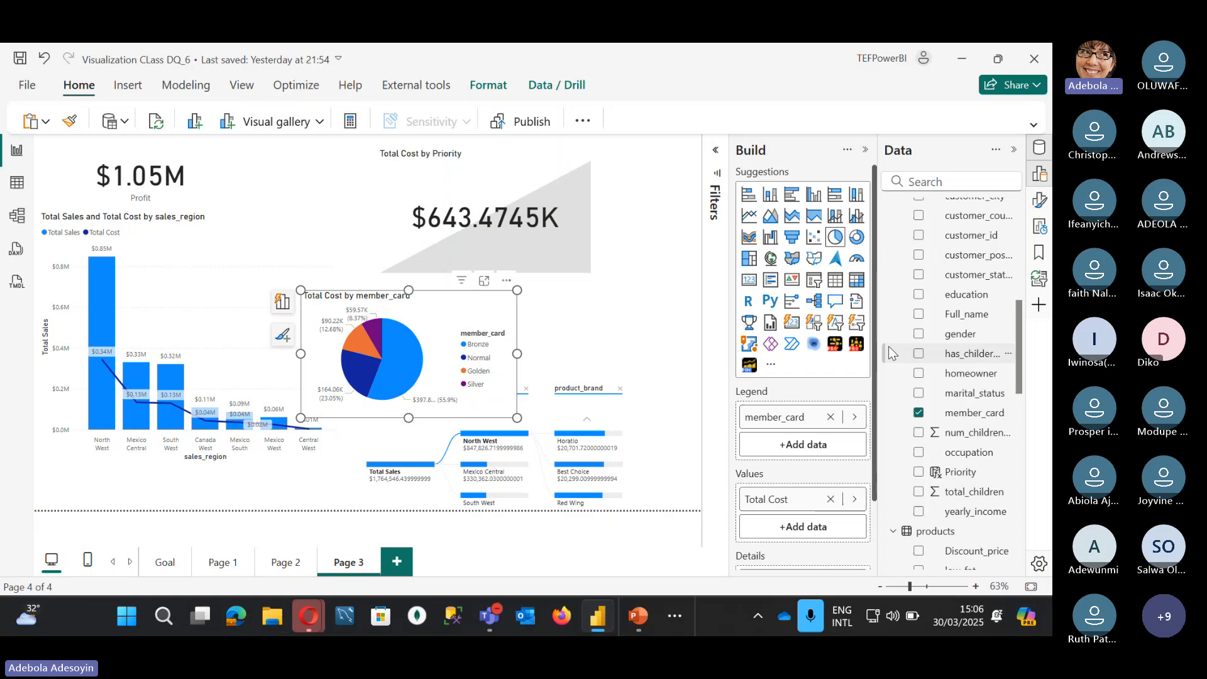
click(857, 257)
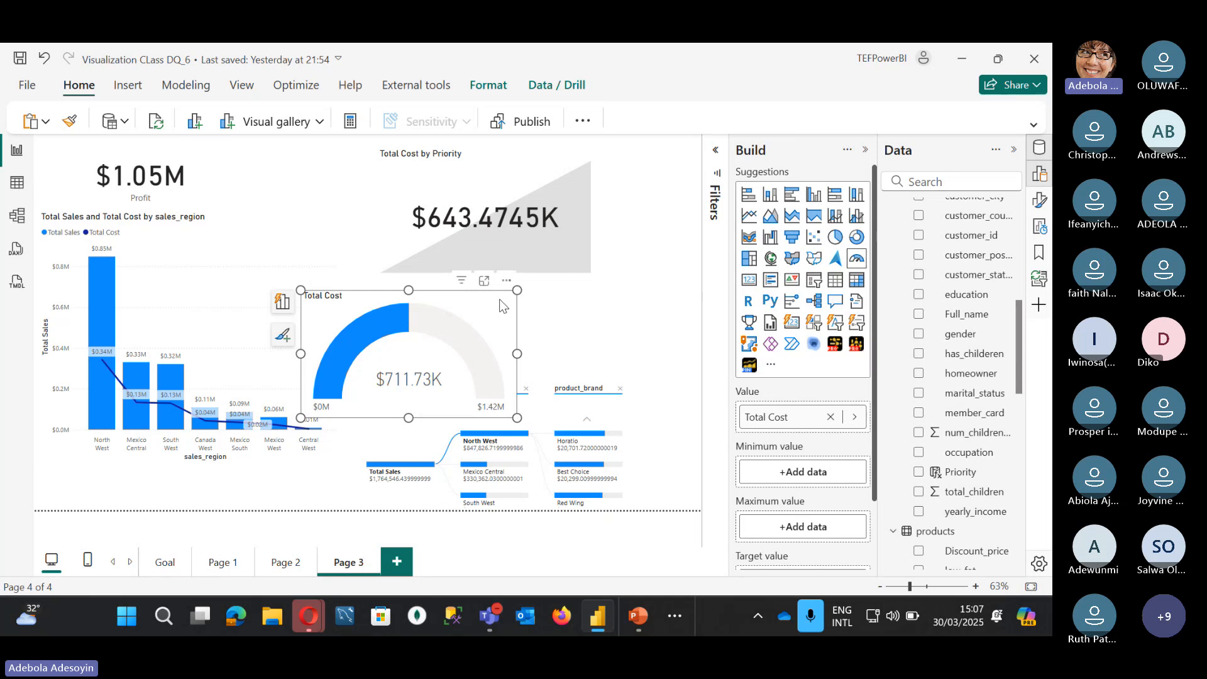
Step: Swap the gauge's value from Total Cost to Profit
scroll(971, 349, up, 5)
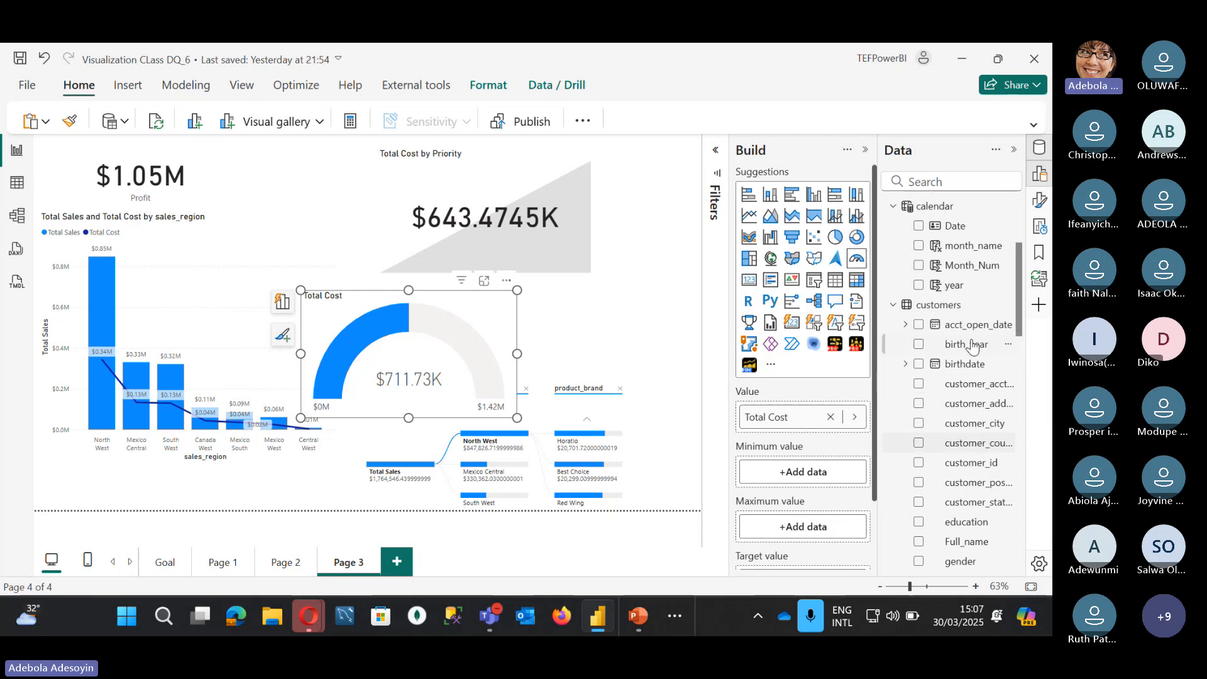
scroll(971, 346, up, 4)
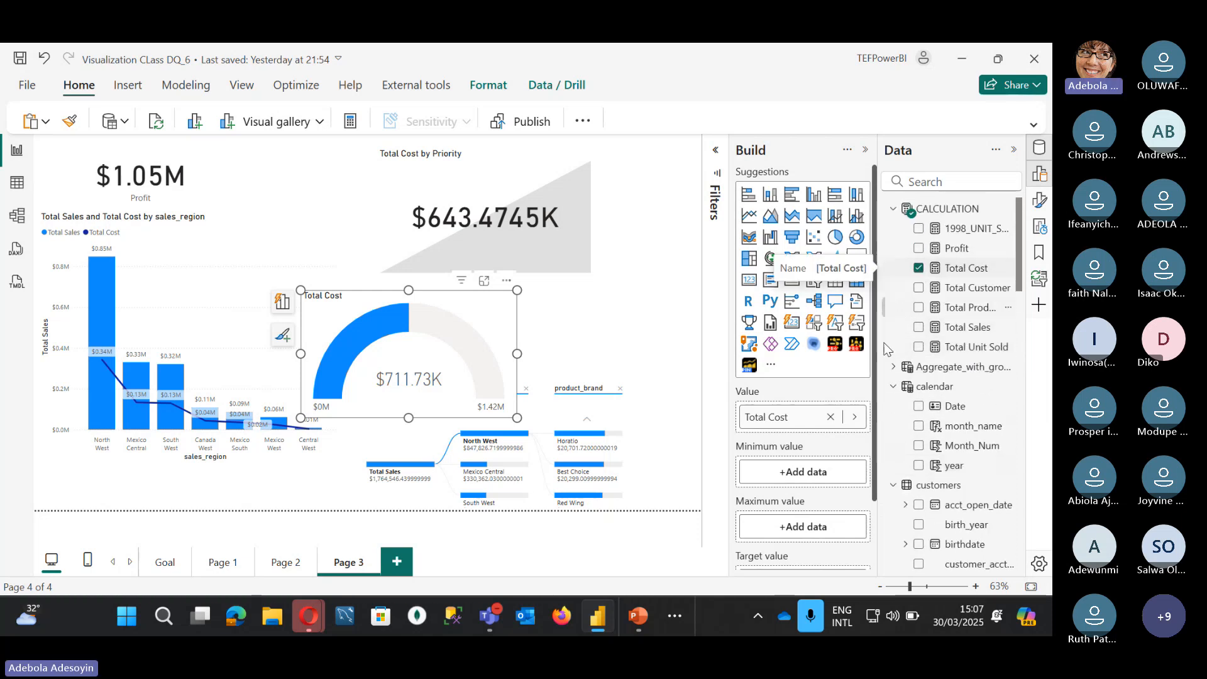
click(855, 417)
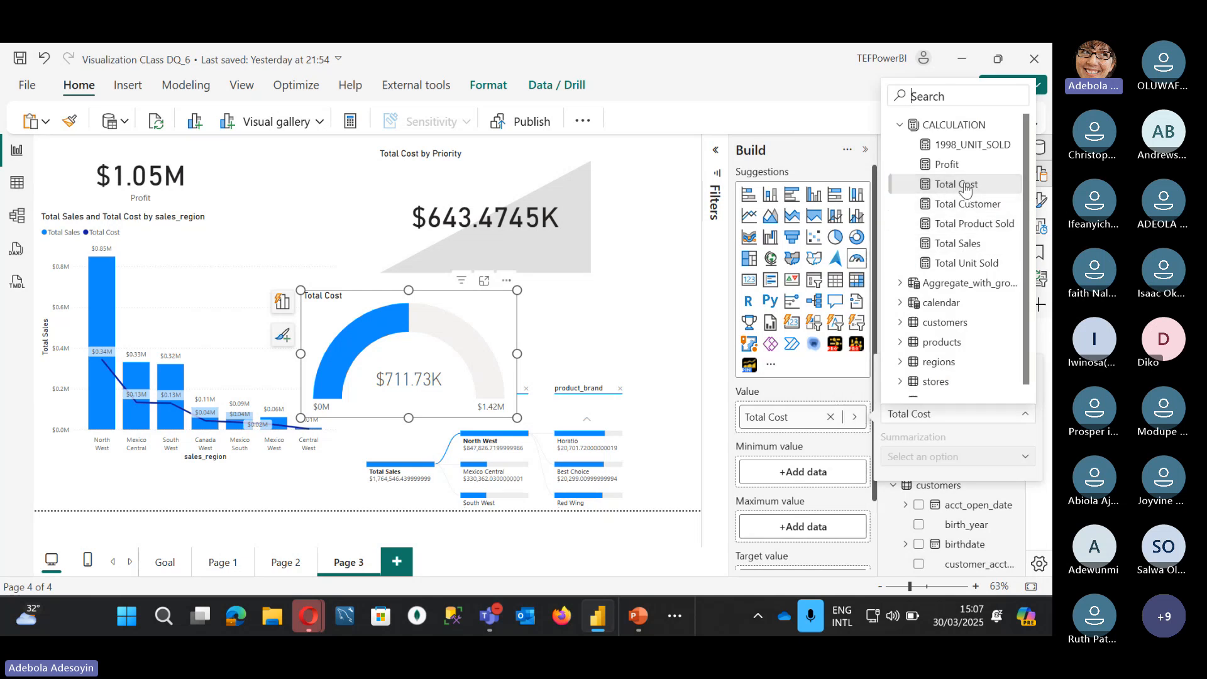
click(954, 166)
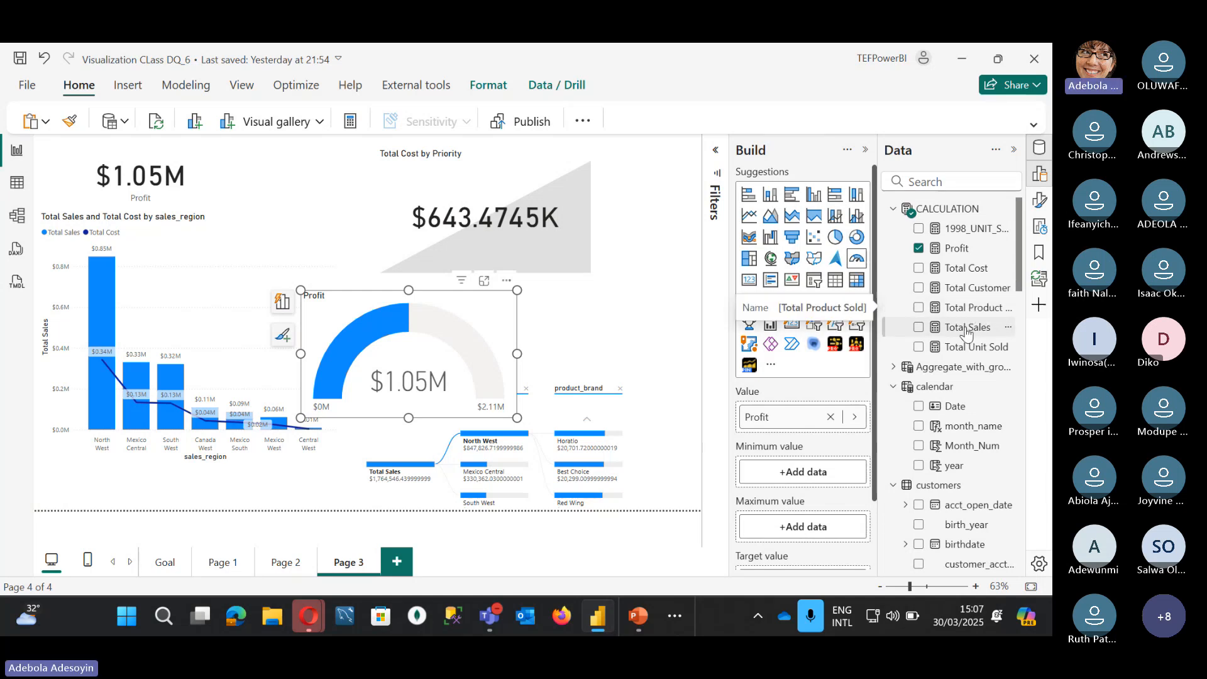
Step: Set Total Sales ($1.76M) as the gauge's target value and move the gauge higher
drag(968, 327, 811, 522)
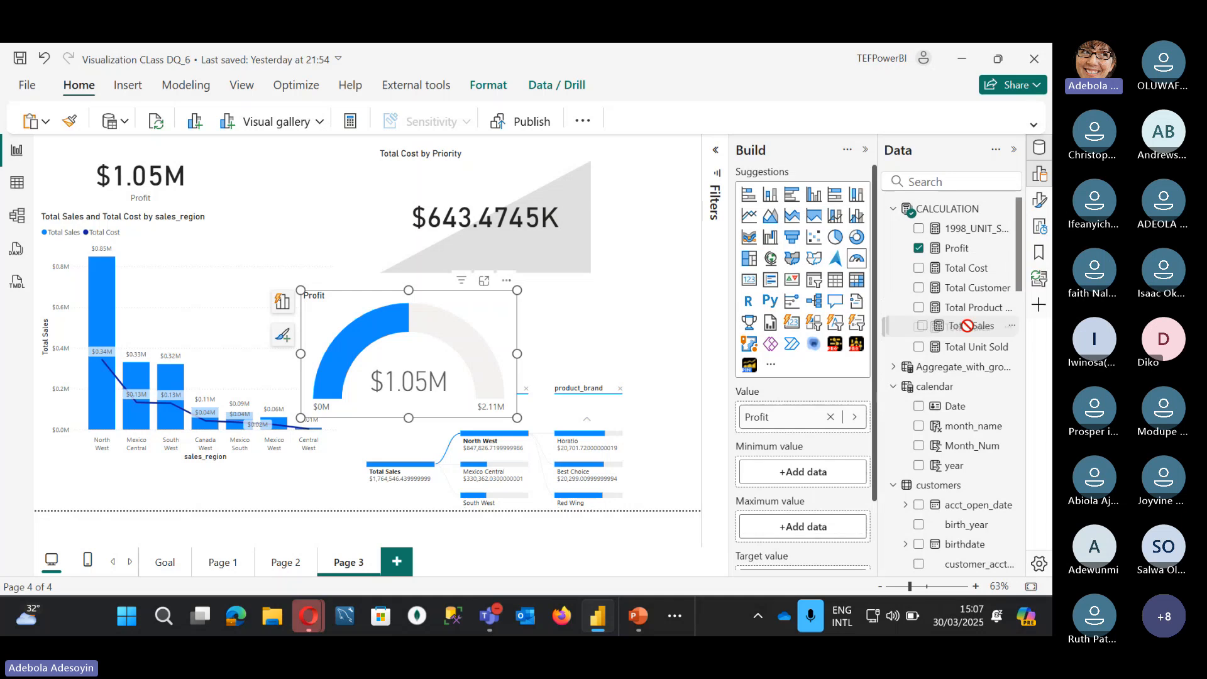
scroll(811, 522, down, 3)
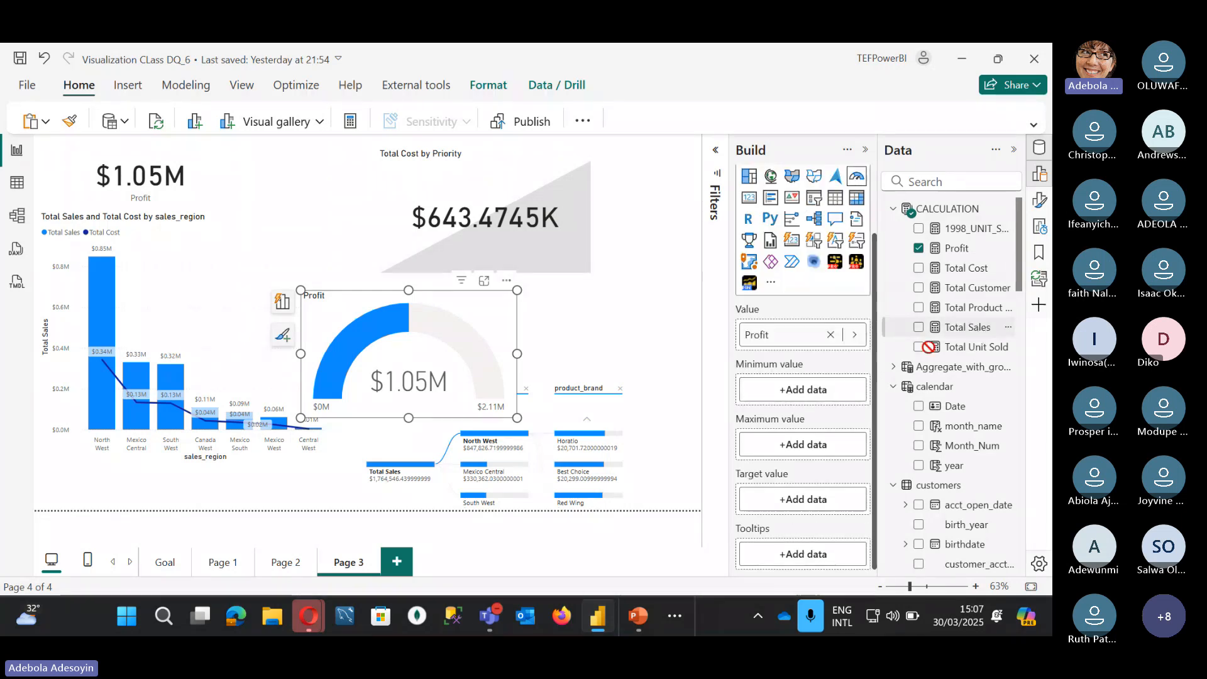
drag(972, 327, 821, 501)
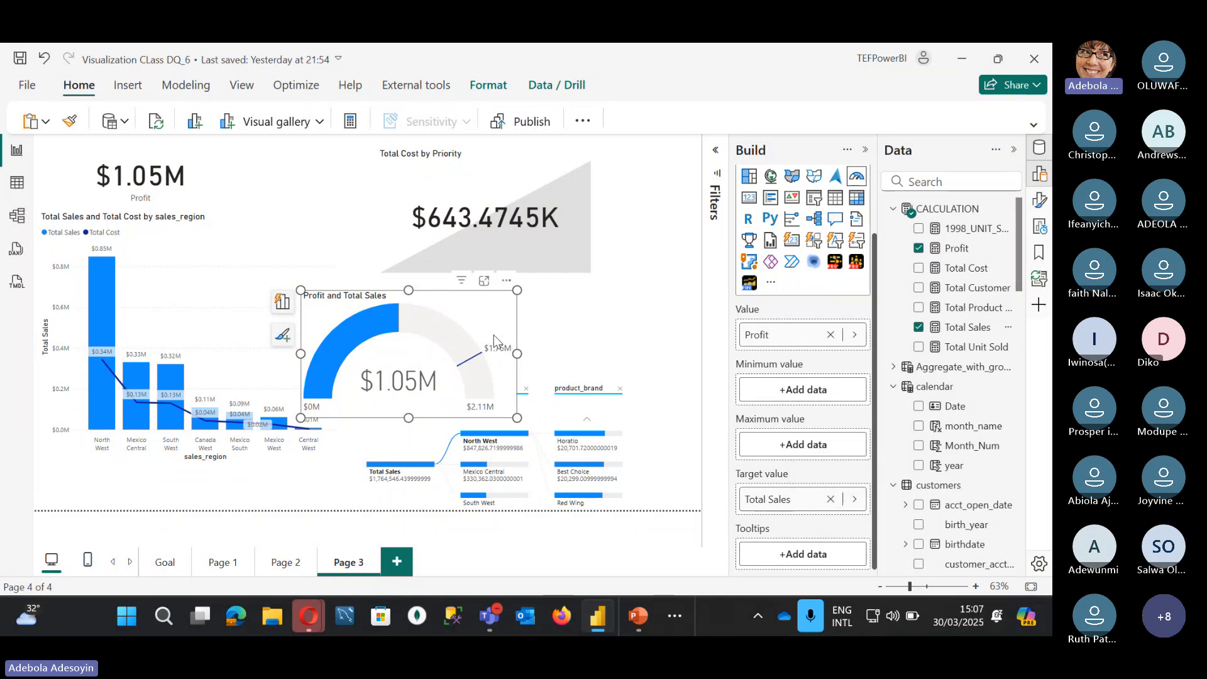
drag(472, 297, 483, 274)
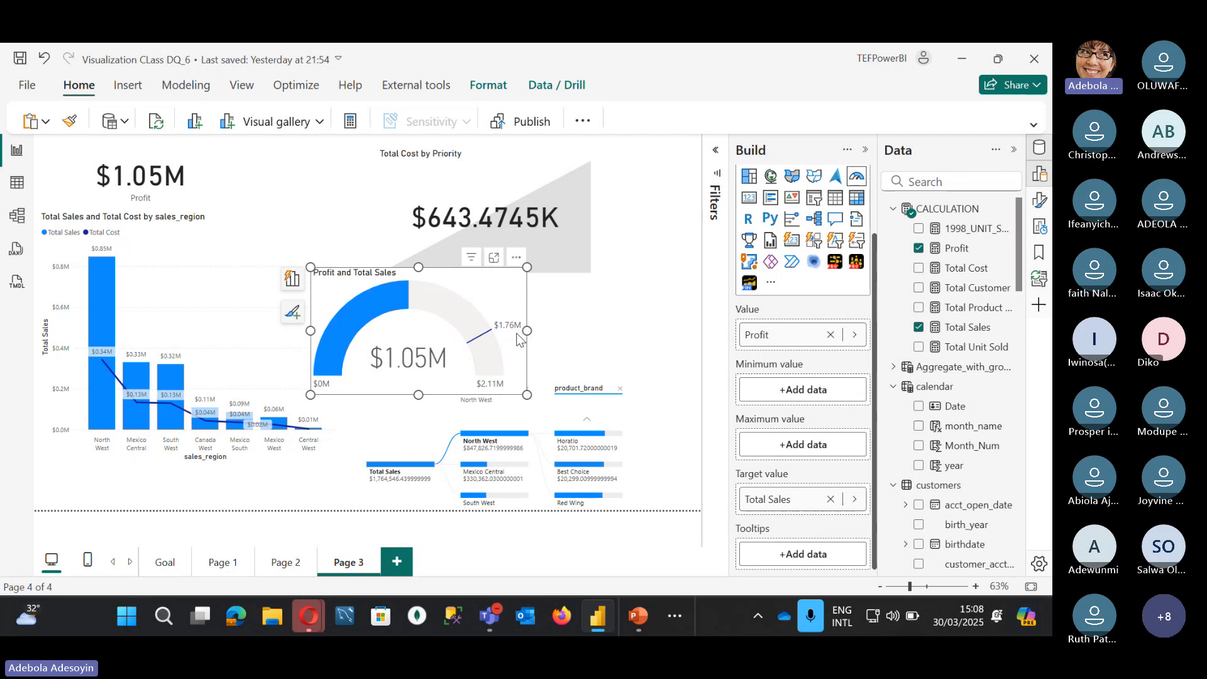
mouse_move(499, 332)
mouse_move(328, 375)
mouse_move(497, 388)
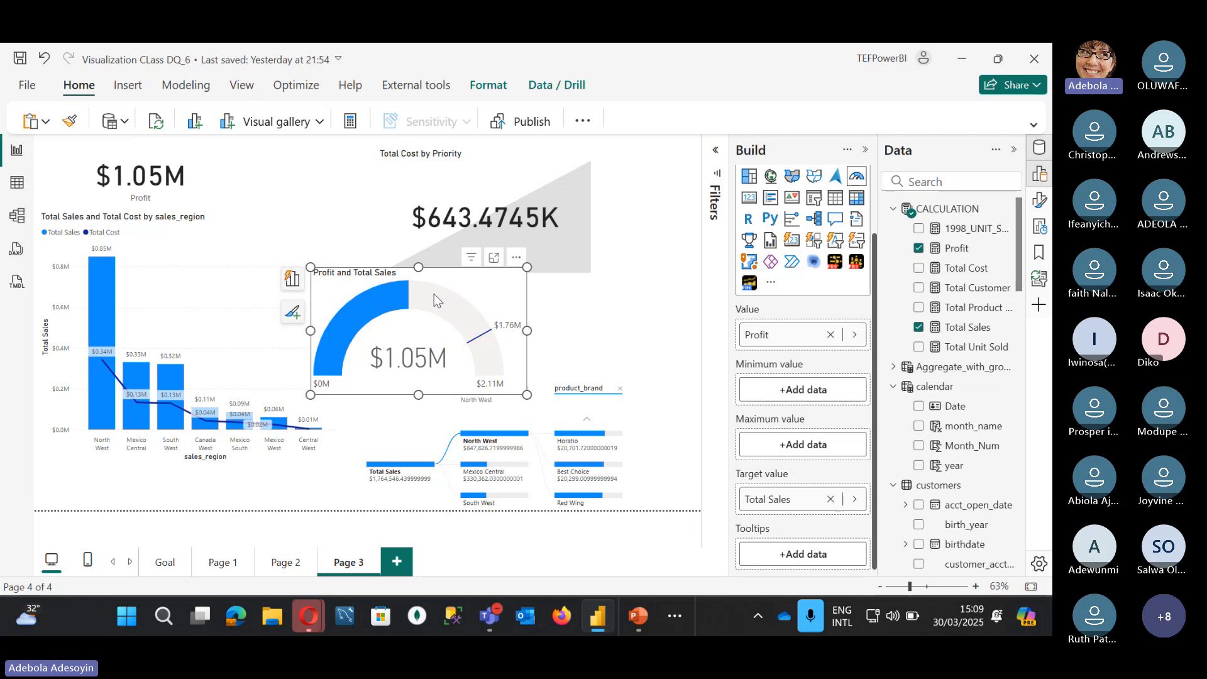
mouse_move(438, 308)
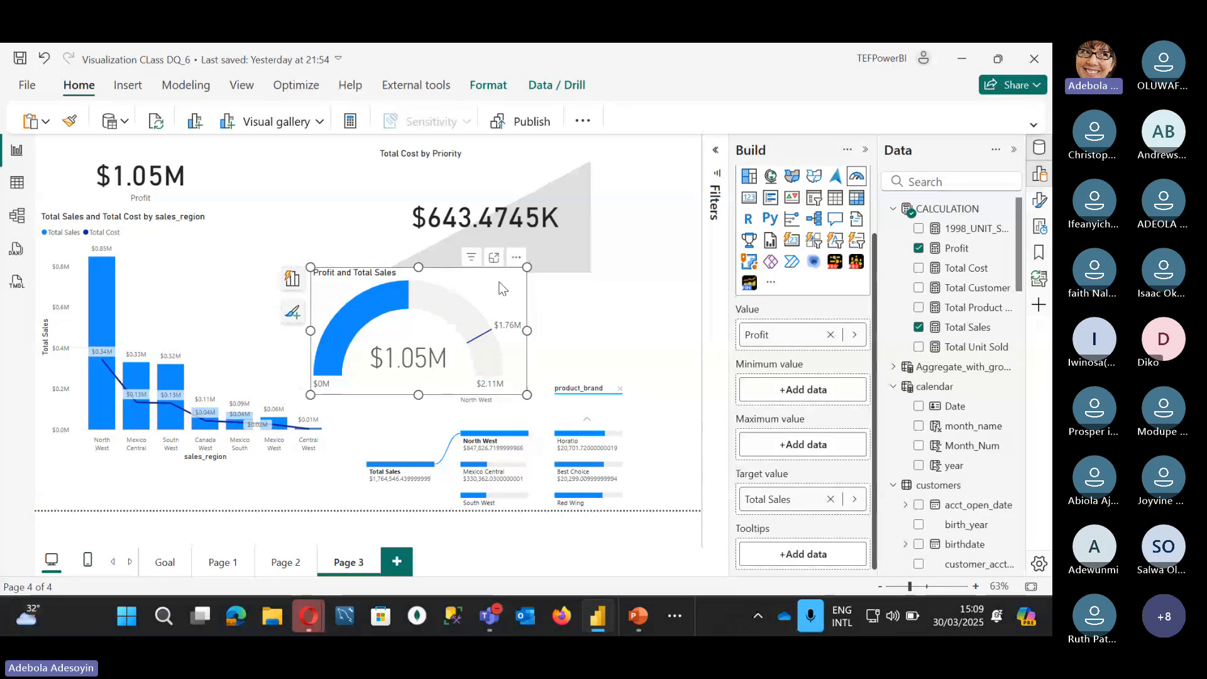
Step: Move the gauge right and down, and nudge the Total Cost KPI card up and right above it
drag(497, 291, 587, 307)
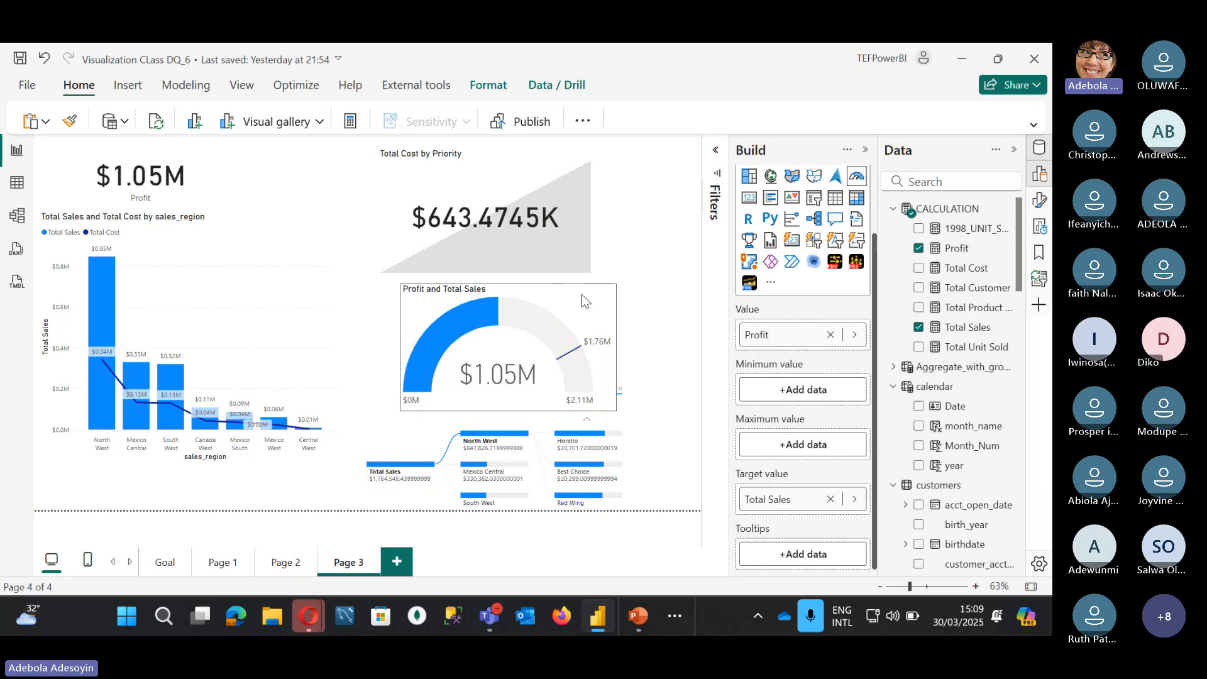
drag(476, 190, 493, 176)
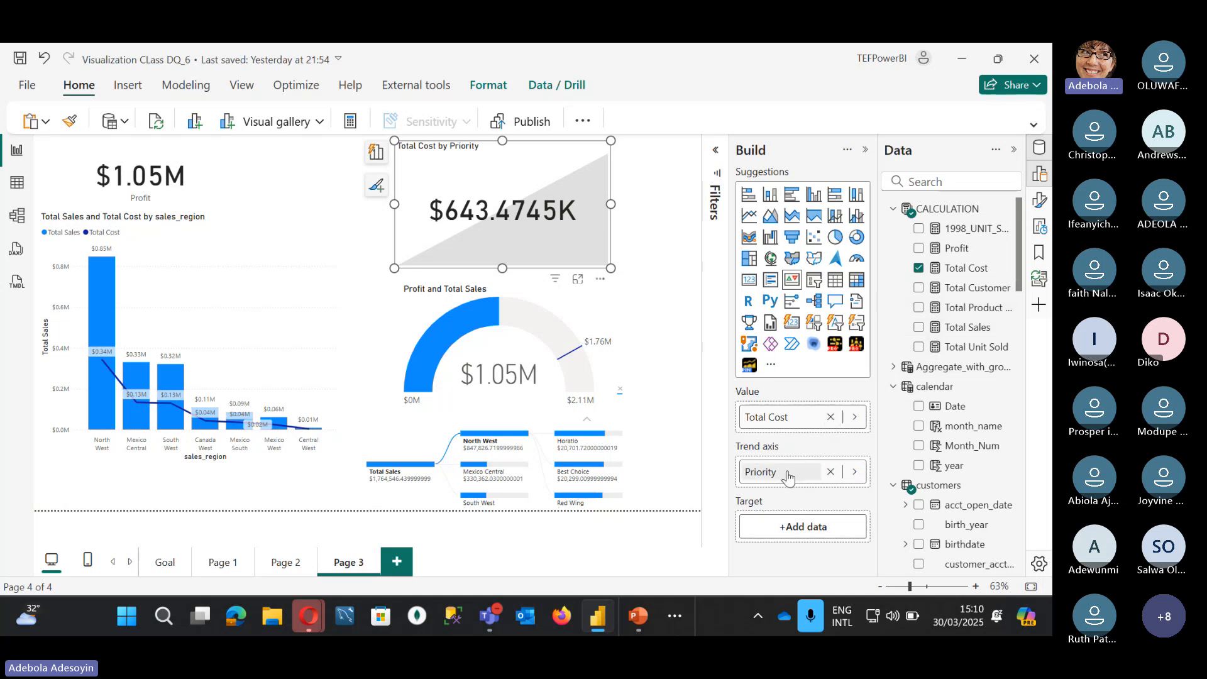
Step: Replace Priority with calendar month_name as the KPI card's trend axis
click(830, 472)
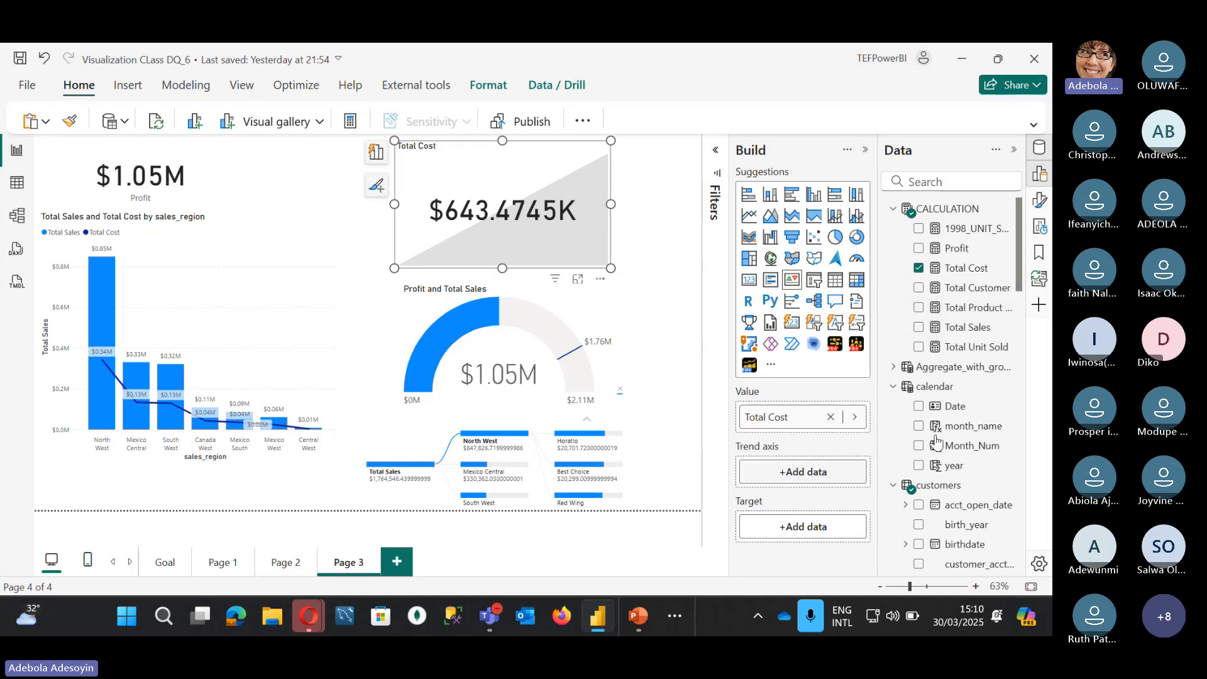
click(919, 427)
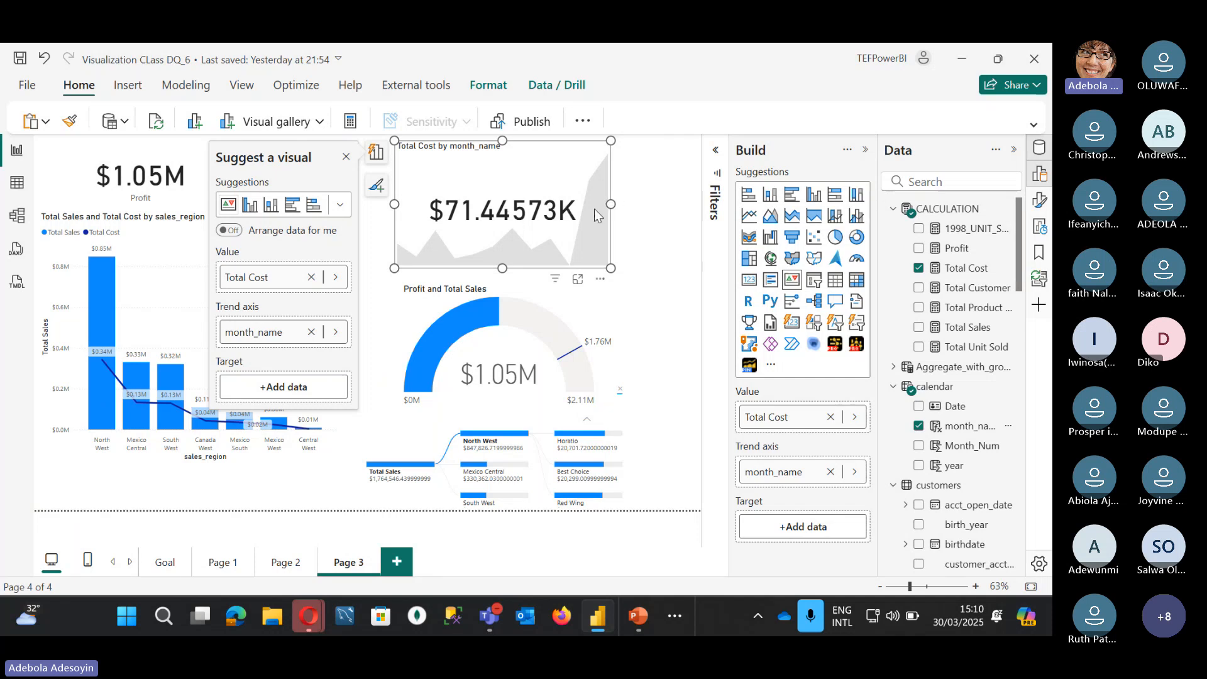
Step: Move the Total Cost card left and duplicate the sales_region chart as a line chart
drag(556, 146, 400, 146)
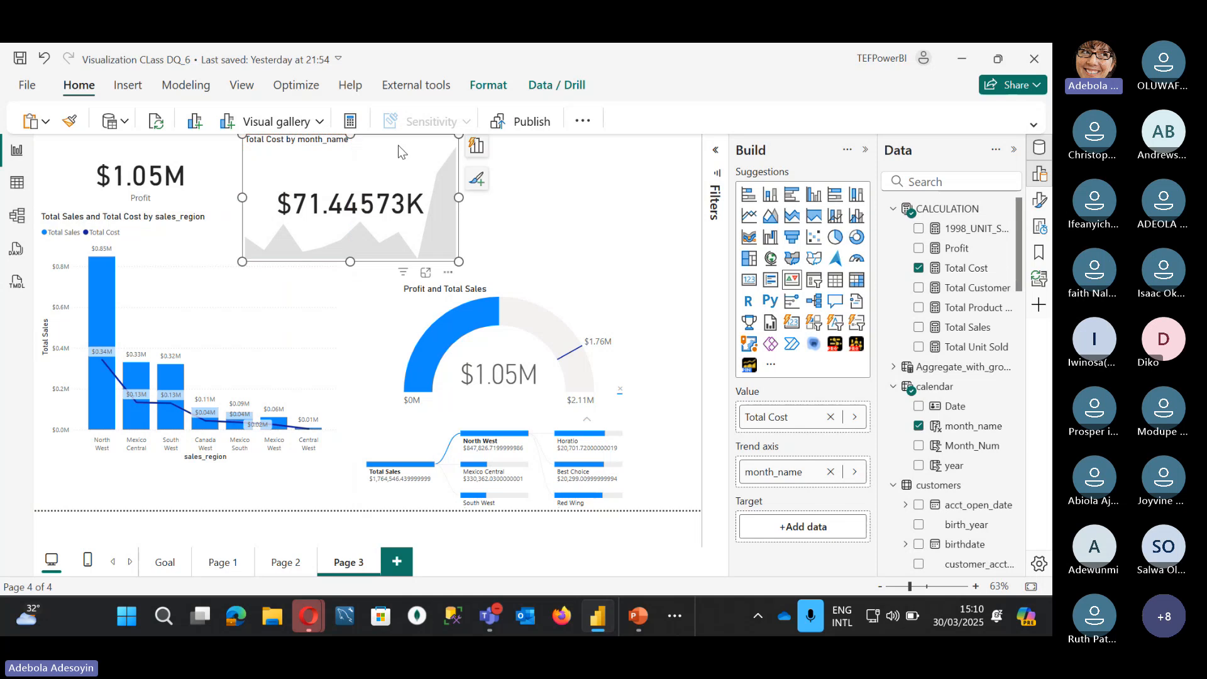
click(300, 303)
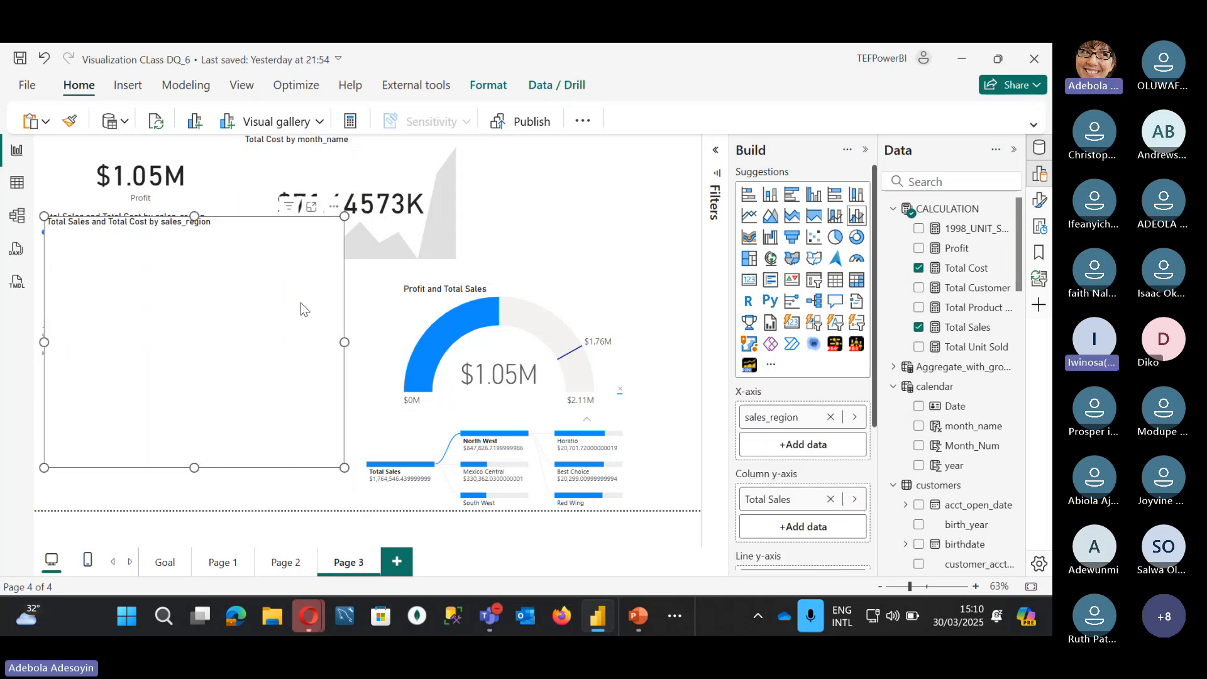
key(ctrl+c)
key(ctrl+v)
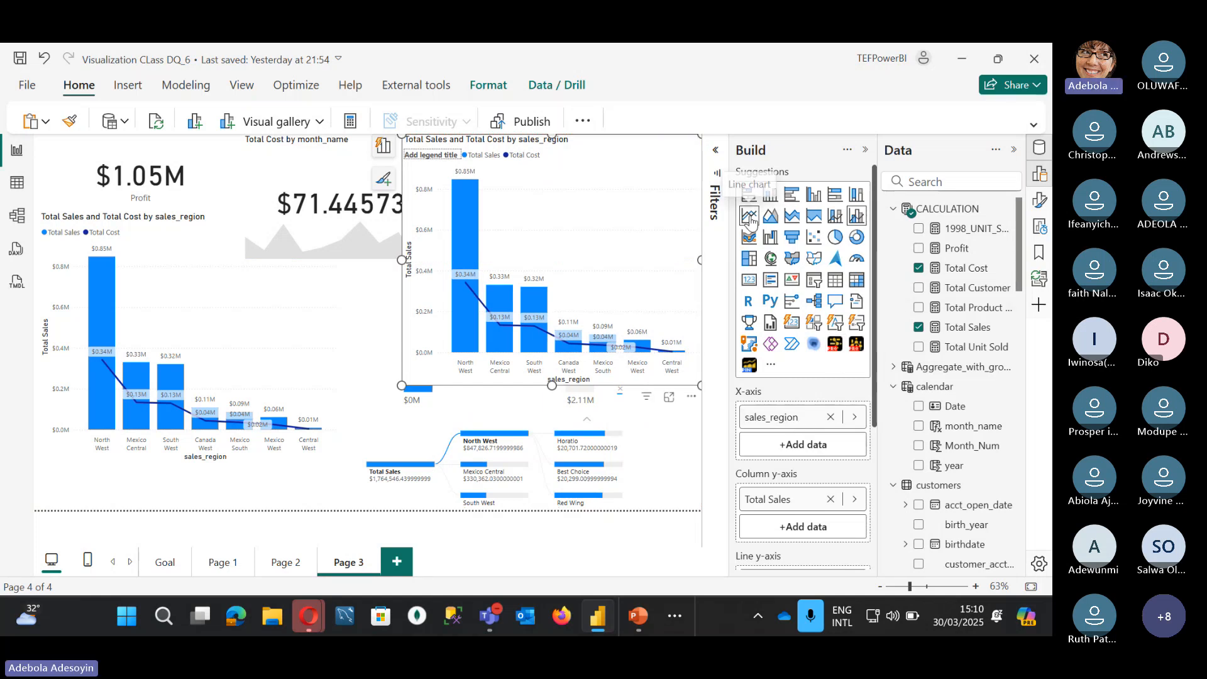
click(750, 216)
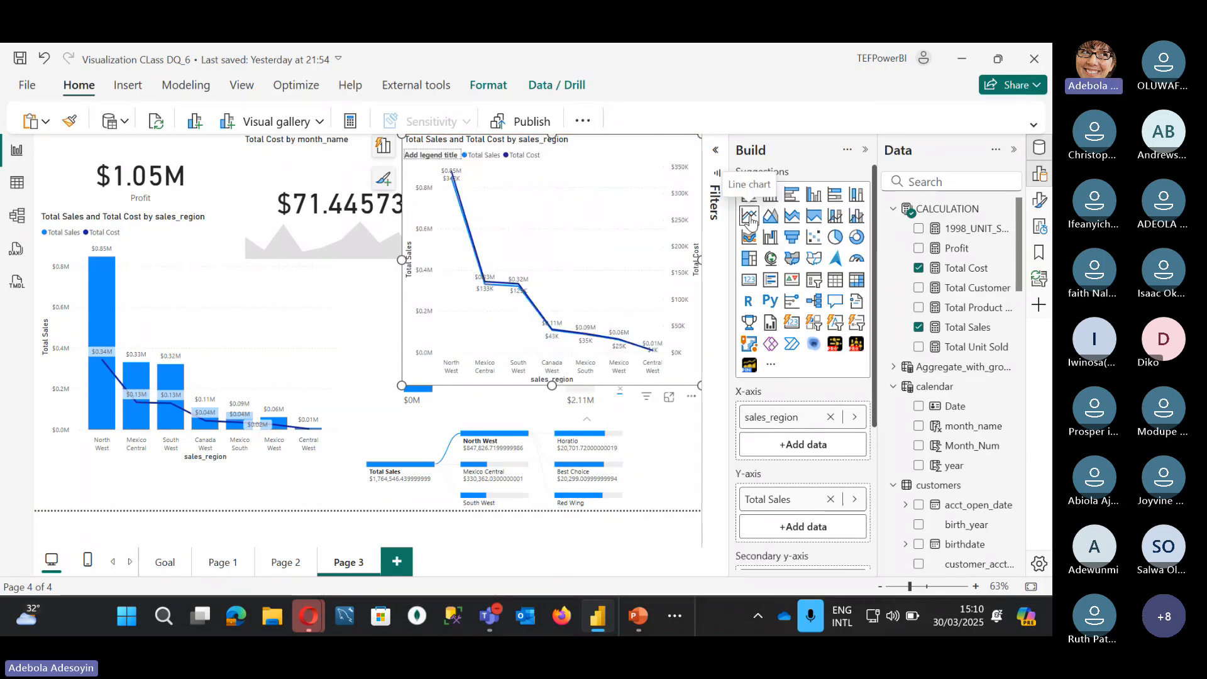
Step: Shrink the line chart, plot it by month_name instead of sales_region, then select the Profit card
drag(401, 385, 415, 271)
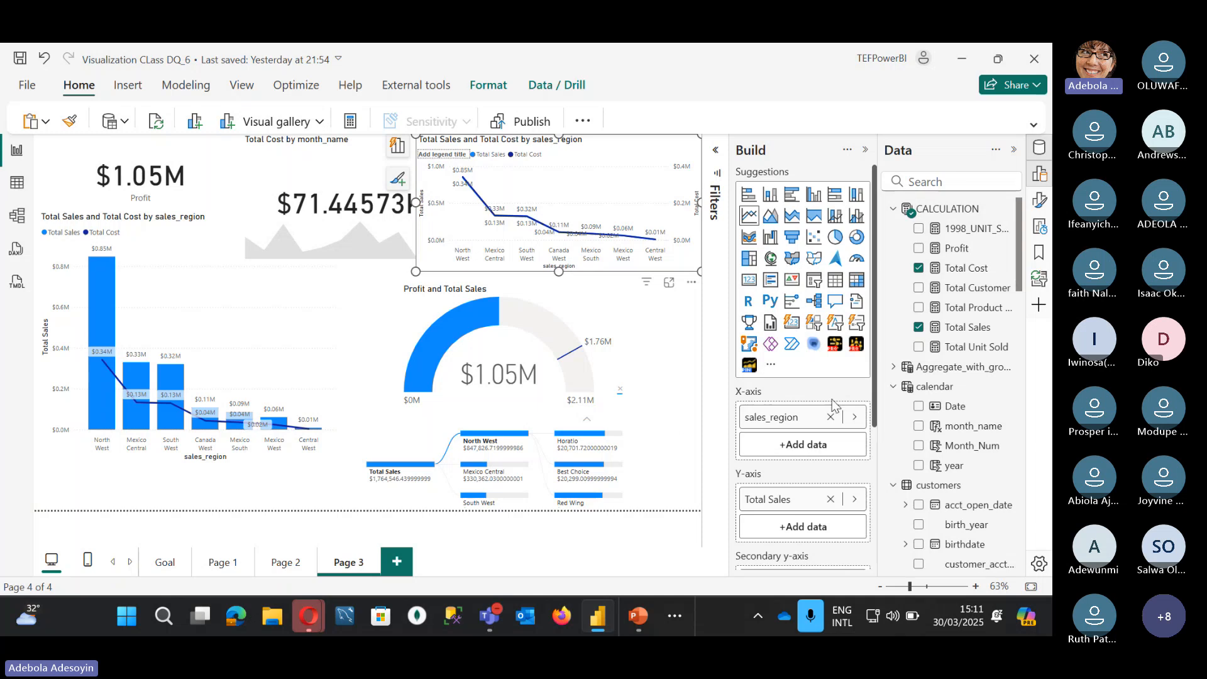
click(830, 417)
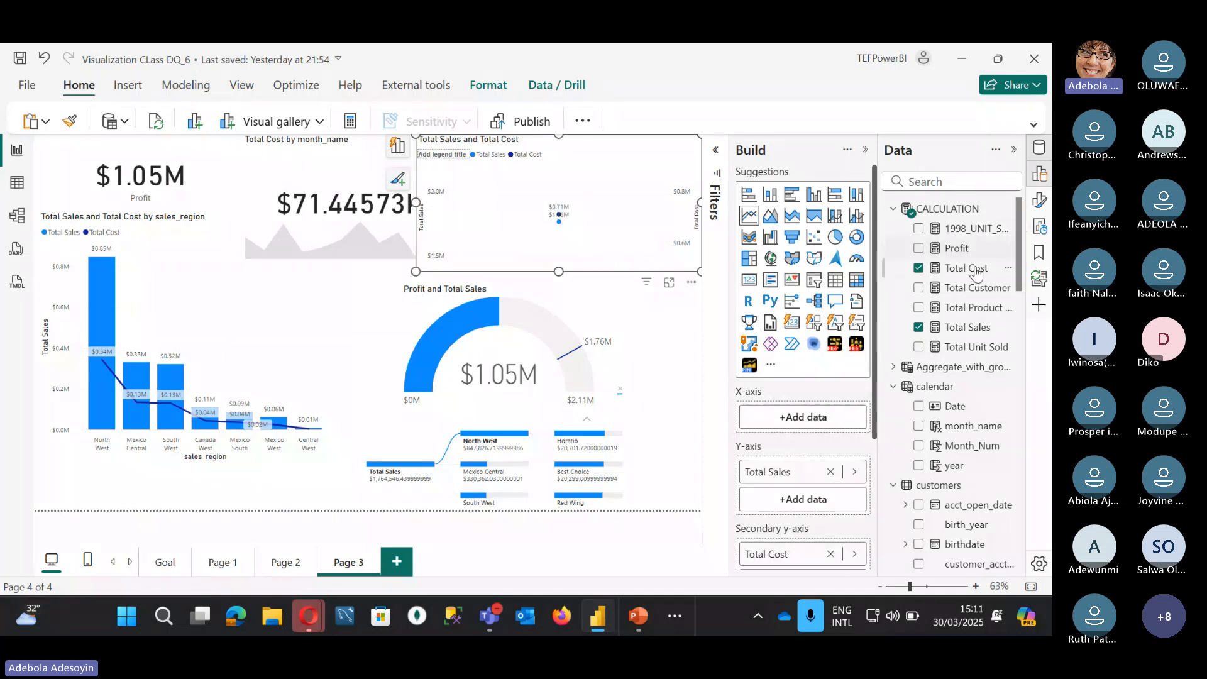
click(919, 426)
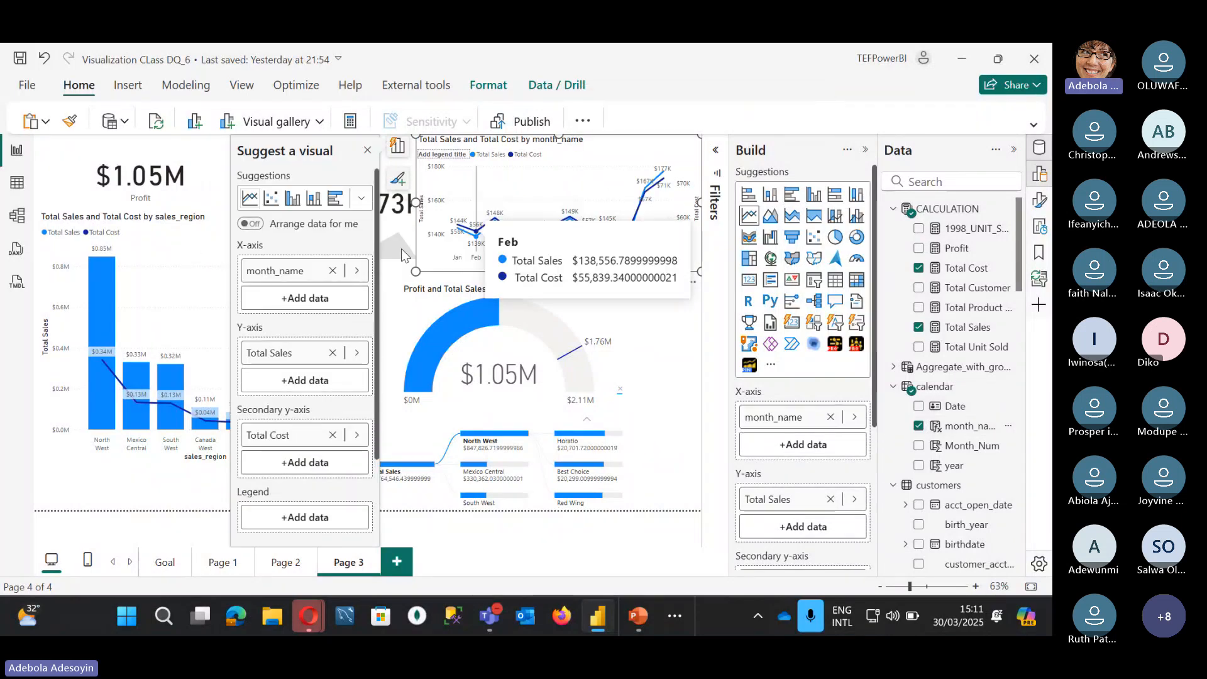
click(198, 188)
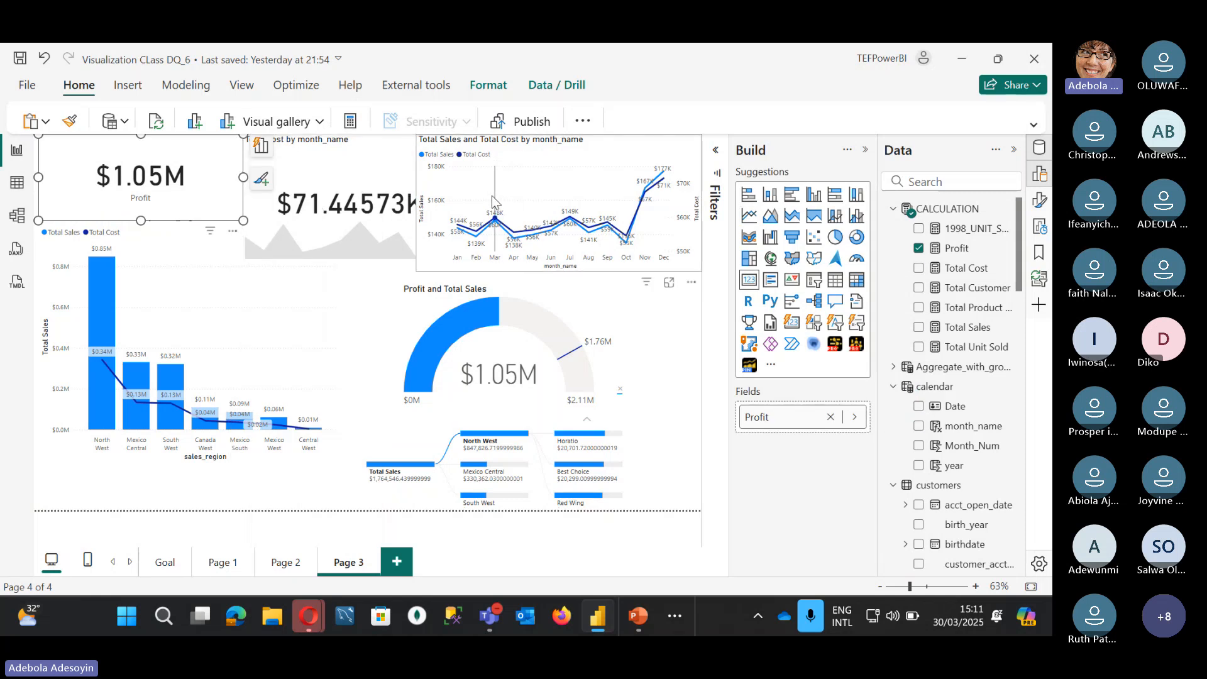
Step: Expand stock_date under transactions to show its Year, Quarter, Month and Day levels, then select the line chart
mouse_move(499, 201)
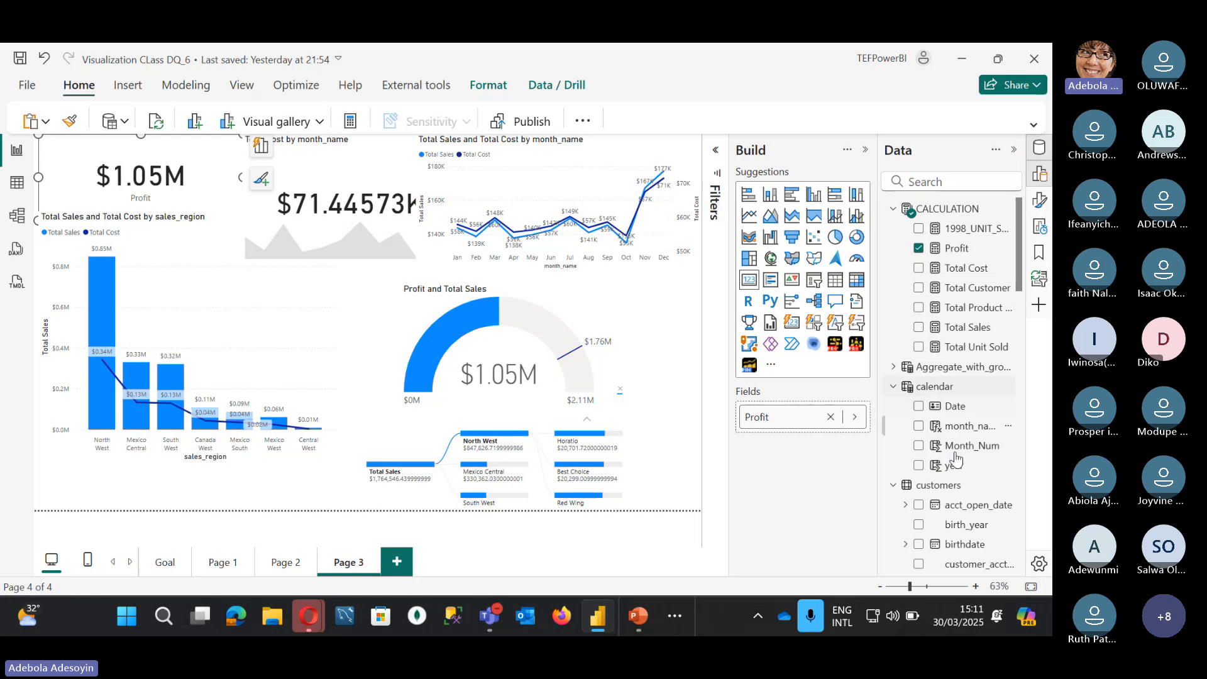
scroll(955, 479, down, 1)
scroll(955, 479, down, 5)
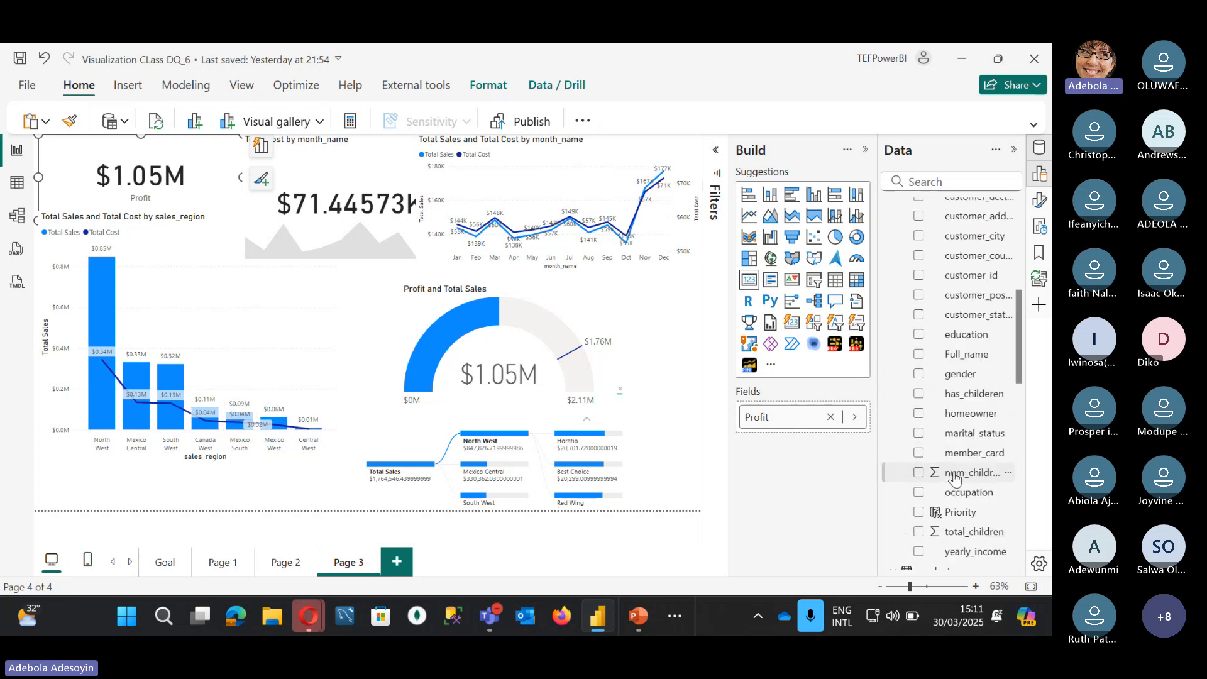
scroll(955, 479, down, 8)
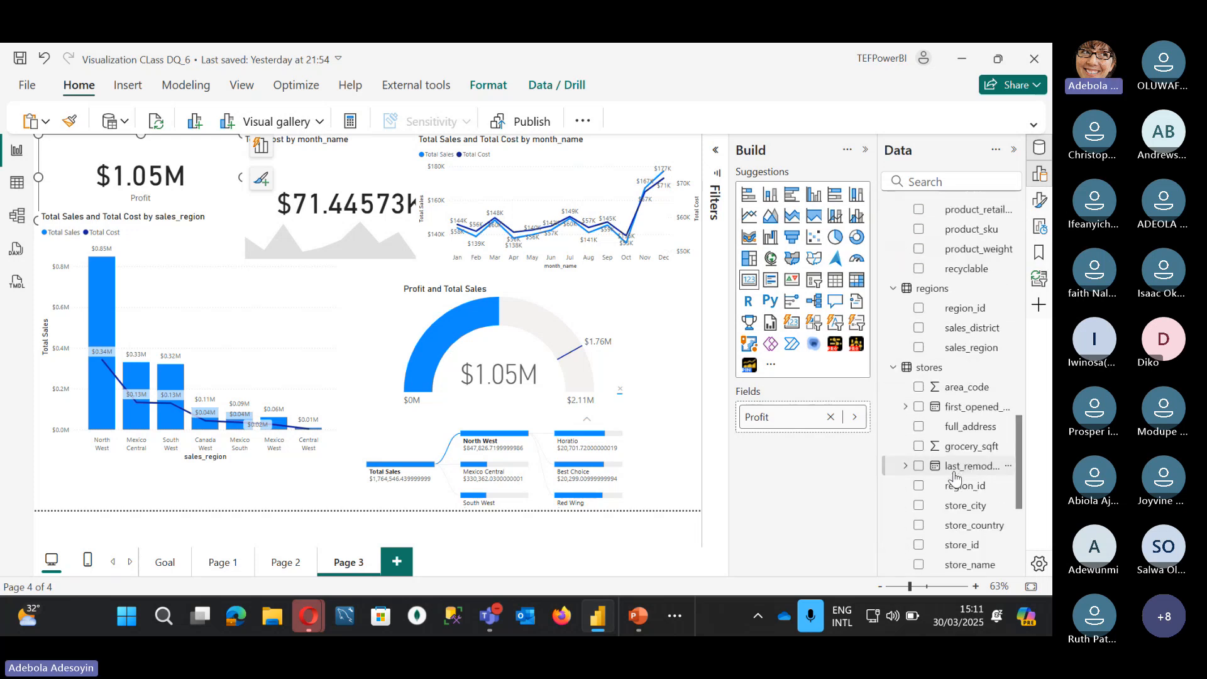
scroll(955, 479, down, 4)
scroll(950, 453, up, 1)
scroll(946, 436, down, 1)
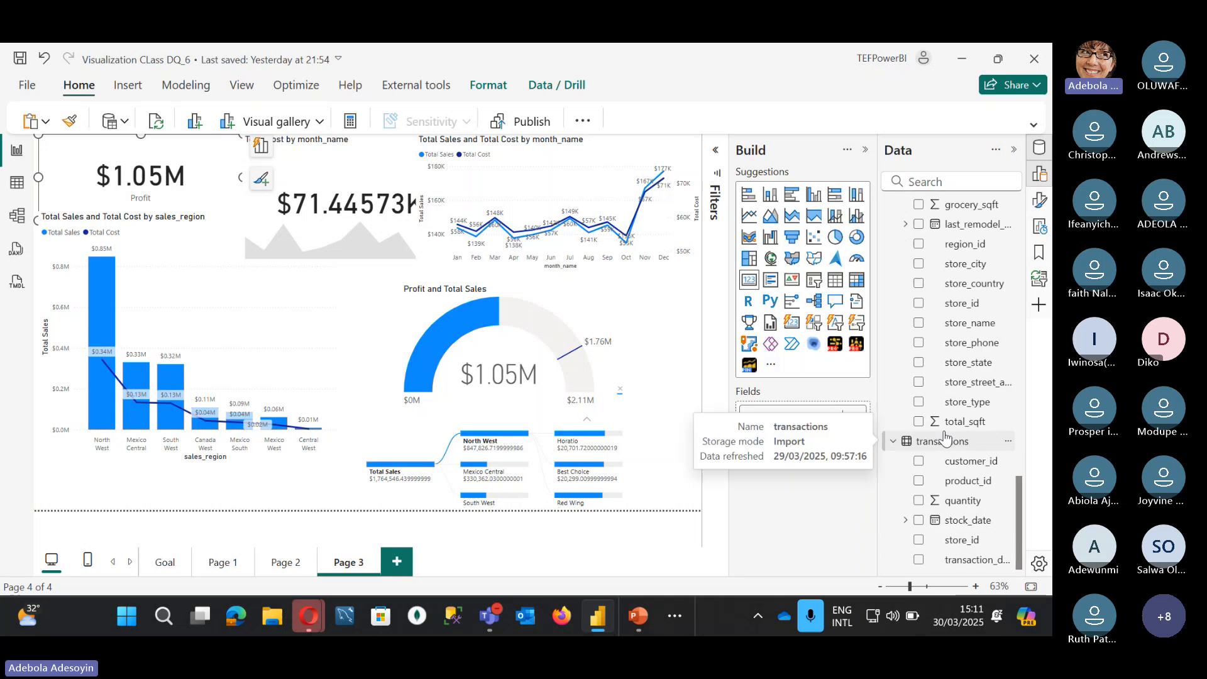
click(905, 520)
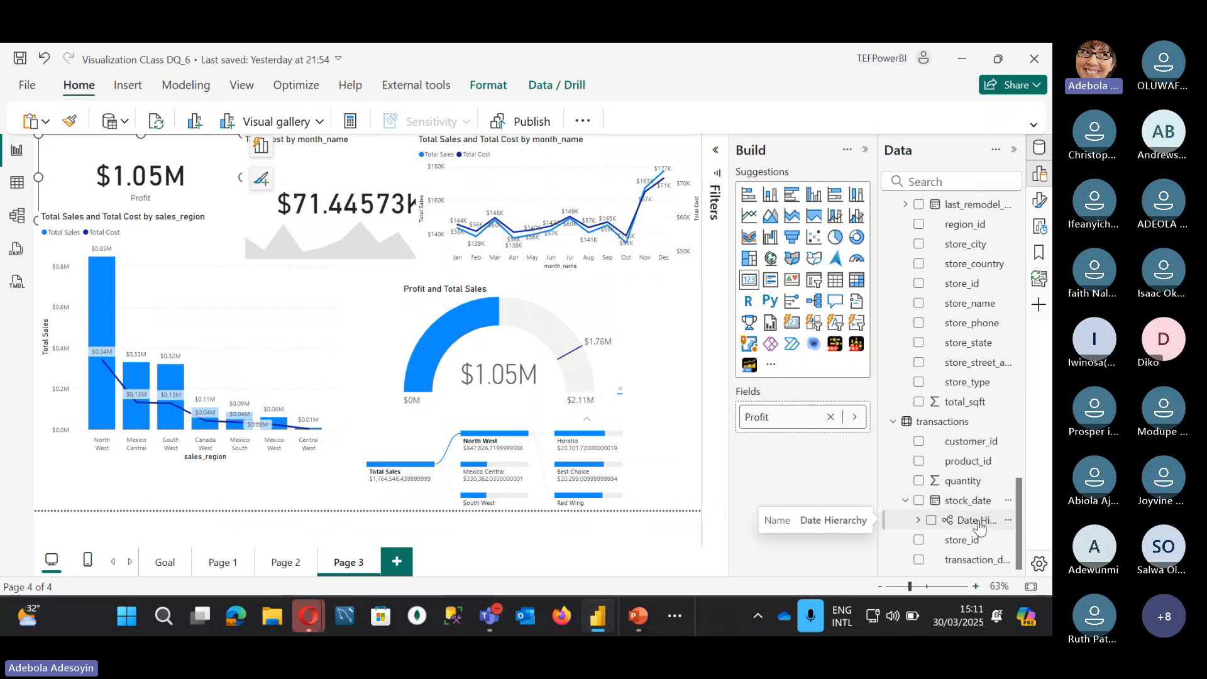
click(919, 520)
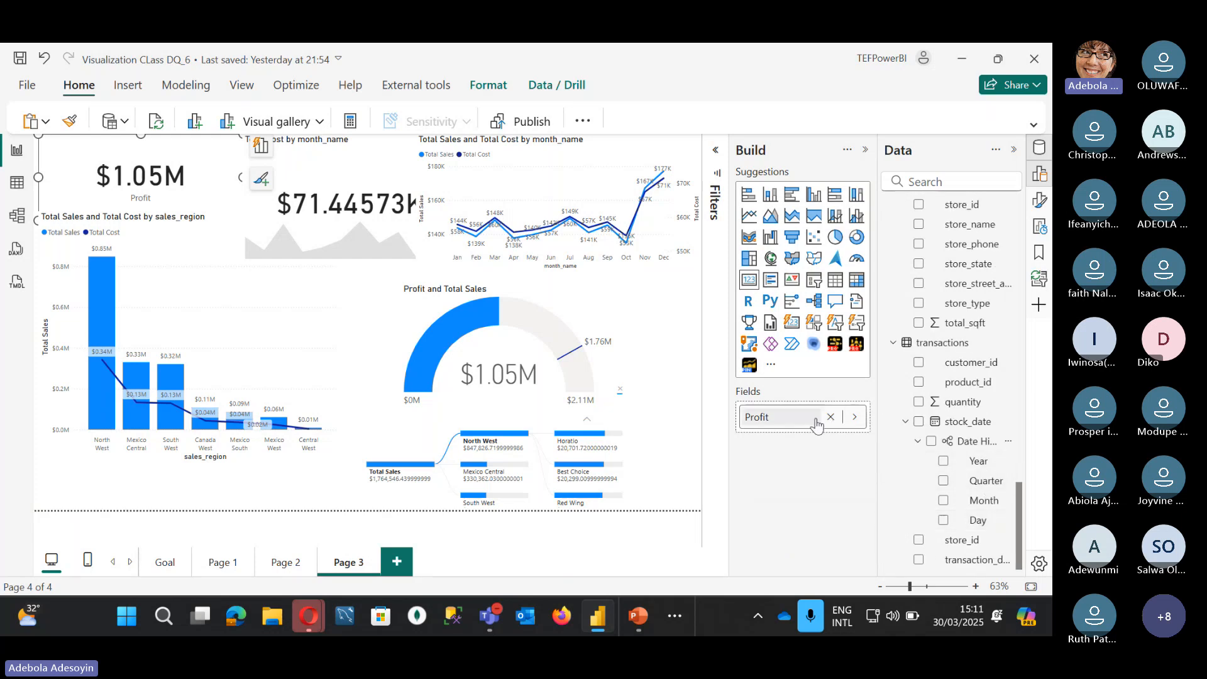
click(667, 143)
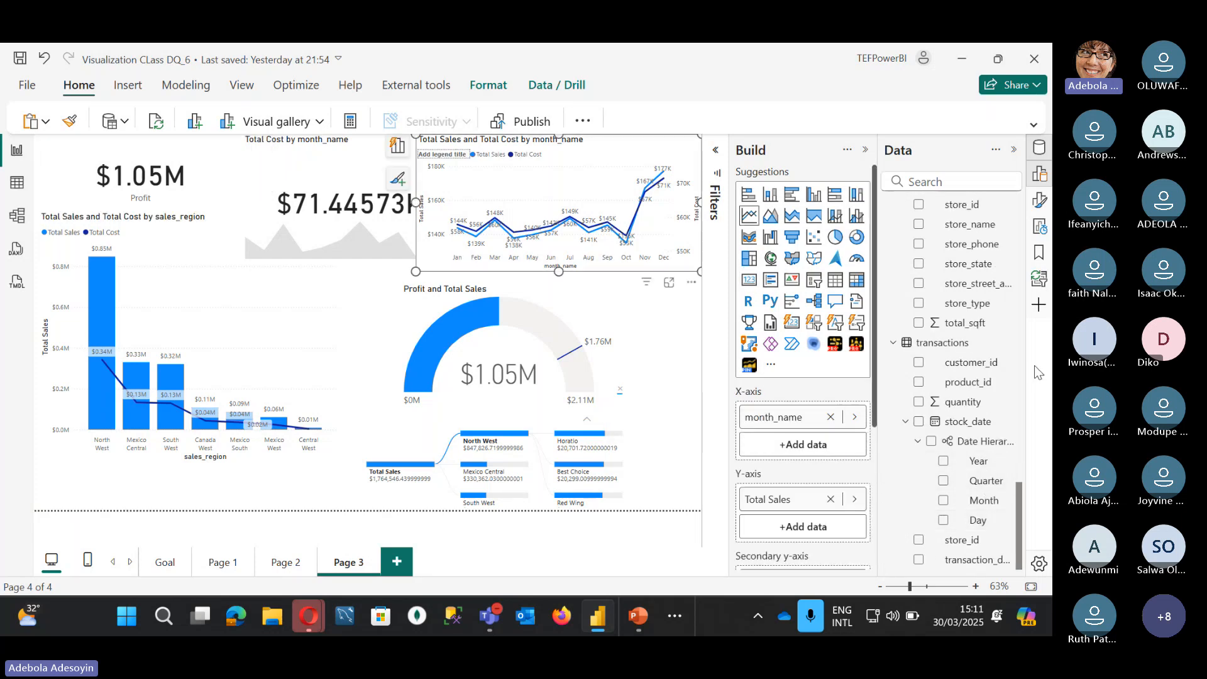
Step: Add the stock_date Date Hierarchy to the line chart's X-axis and drill it up from Day to Month
click(931, 447)
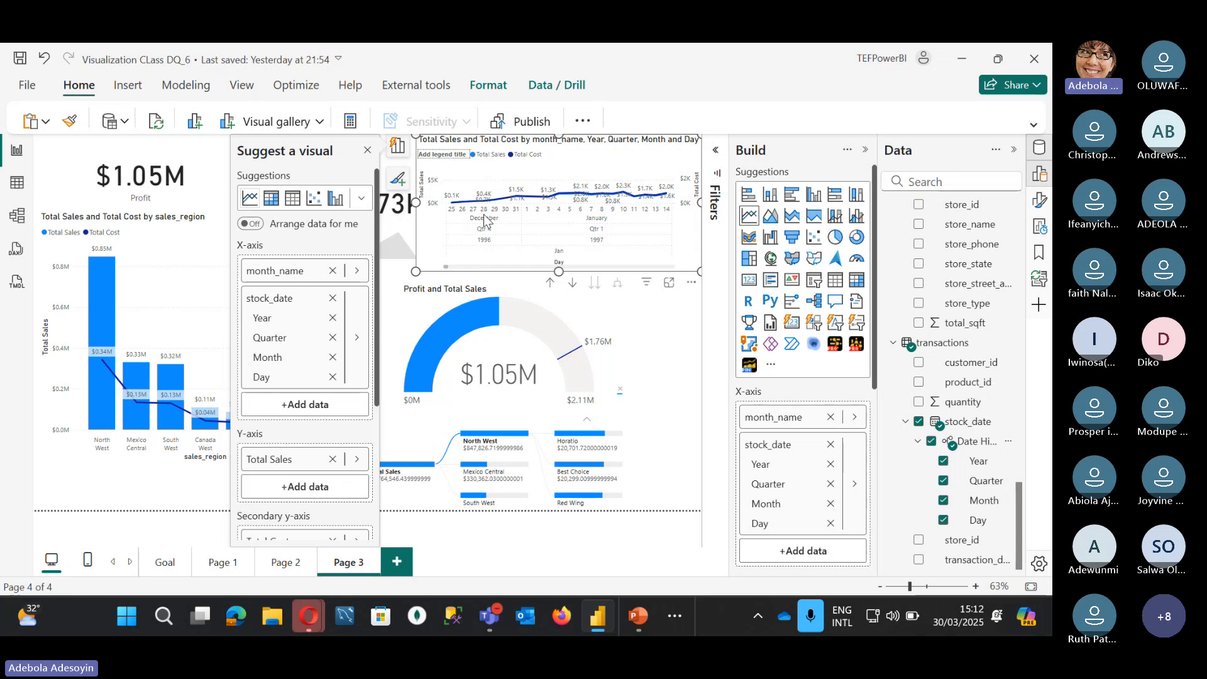
right_click(485, 231)
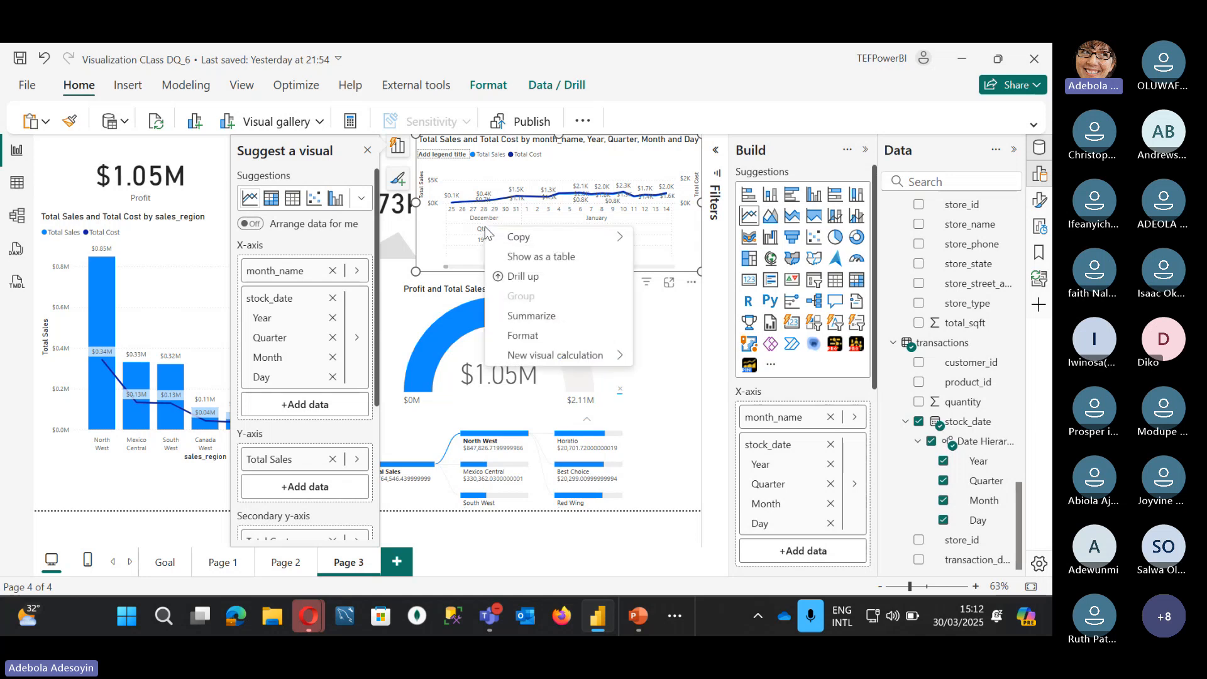
click(555, 281)
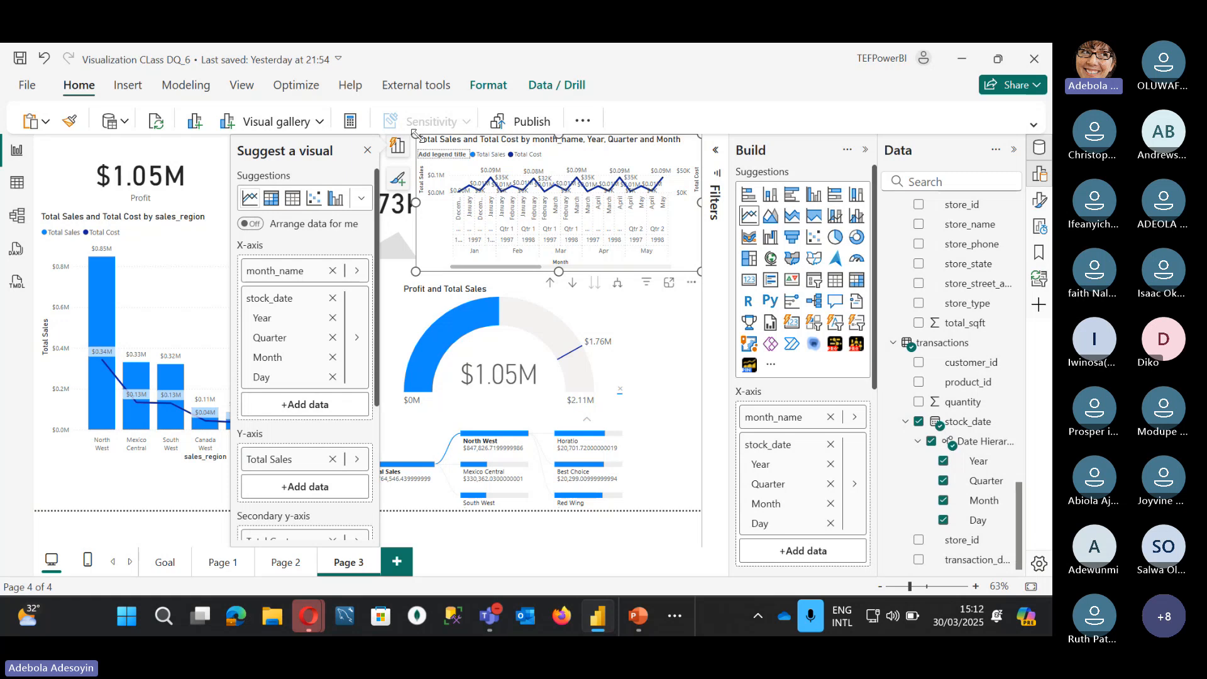
Step: Widen the line chart and drill it up from Month through Quarter to Year
drag(416, 137, 321, 158)
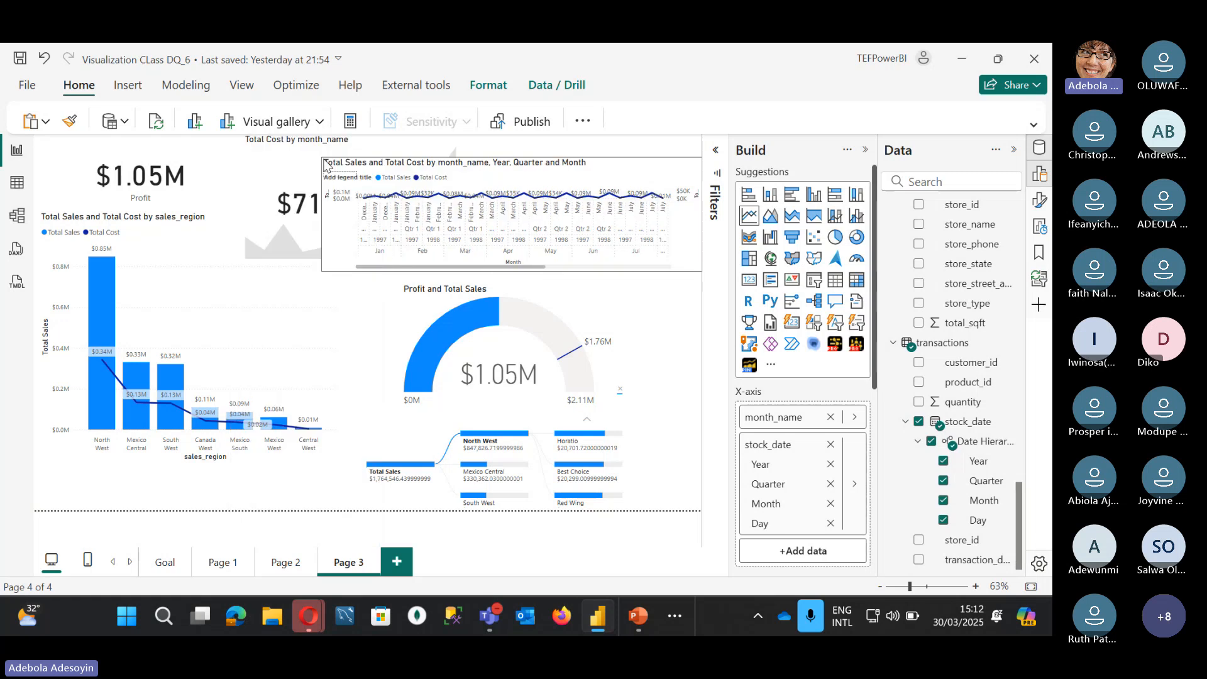
right_click(380, 247)
click(427, 310)
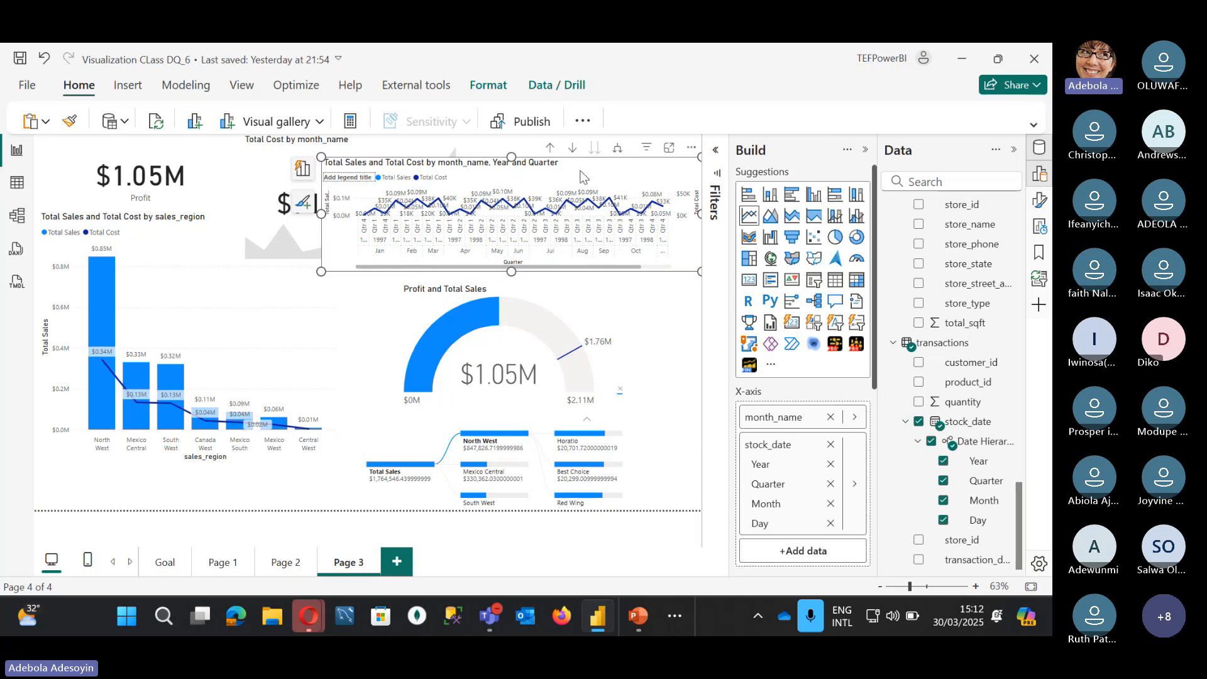
click(550, 151)
Step: Turn on drill mode, expand all down to Day, drill back up to Quarter, and remove month_name from the axis
click(571, 150)
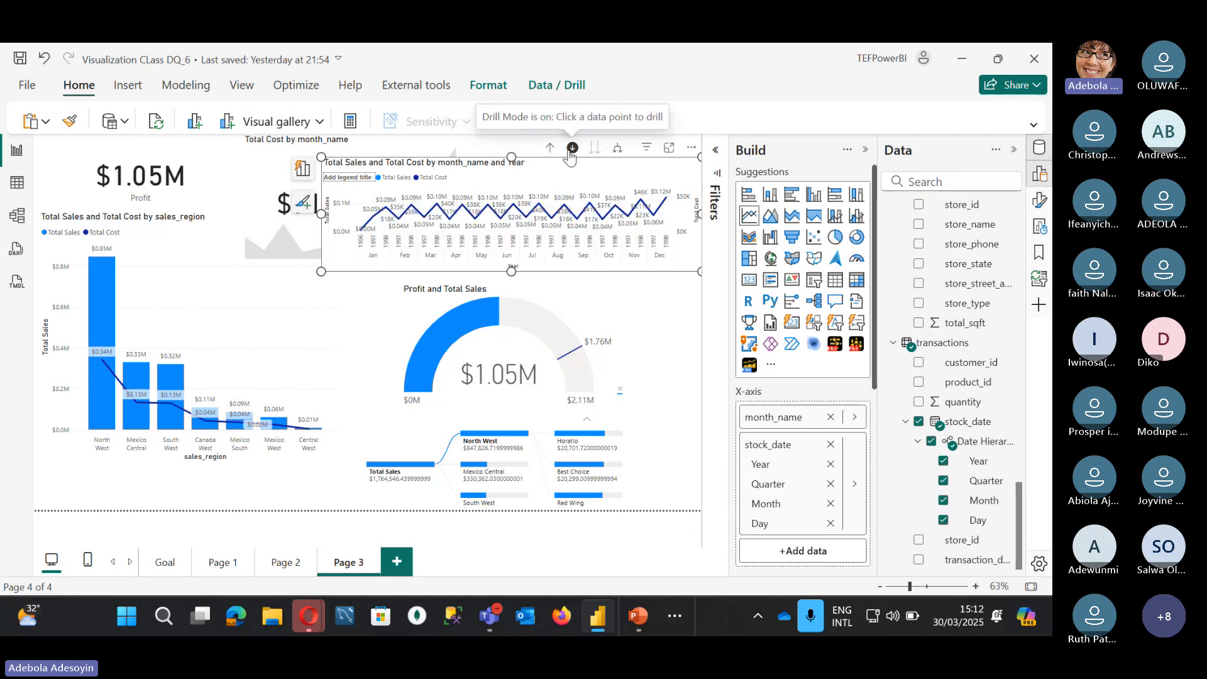
click(571, 151)
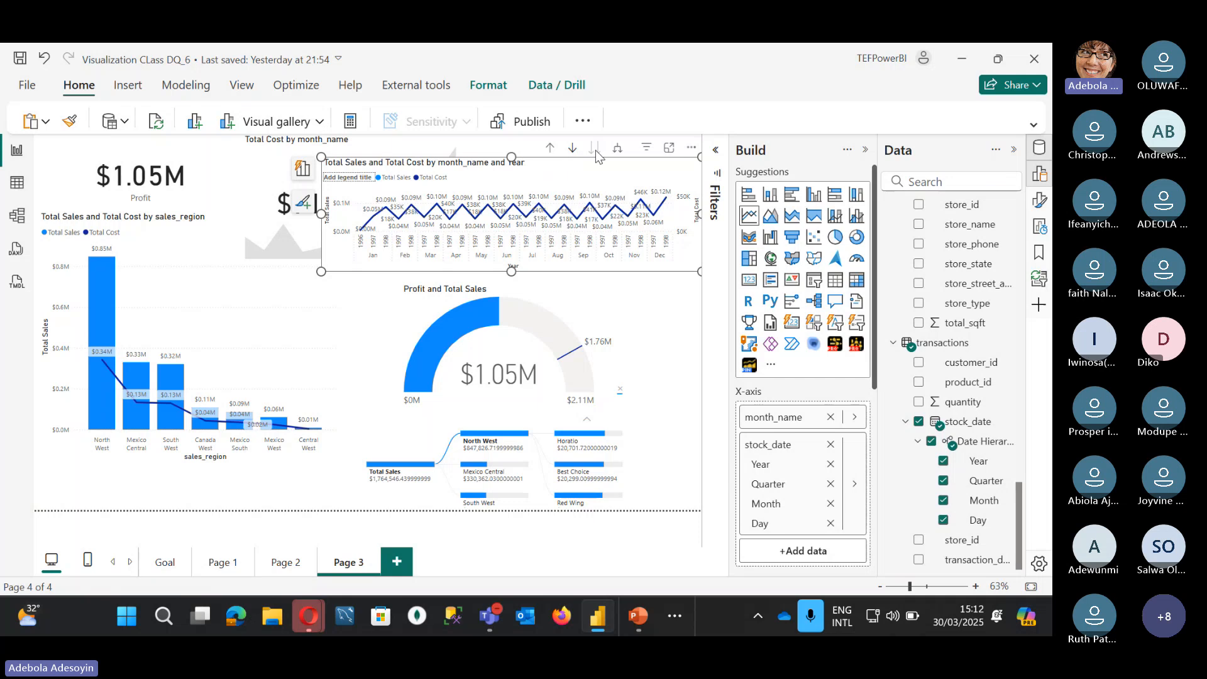
click(571, 154)
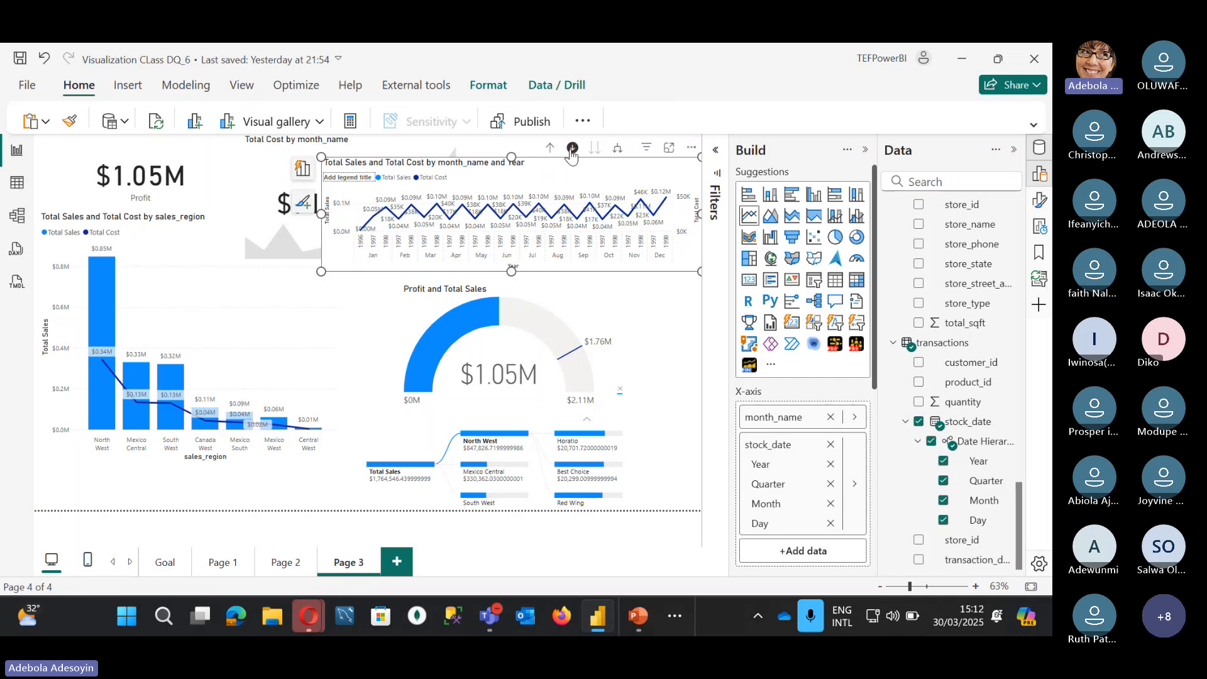
click(618, 154)
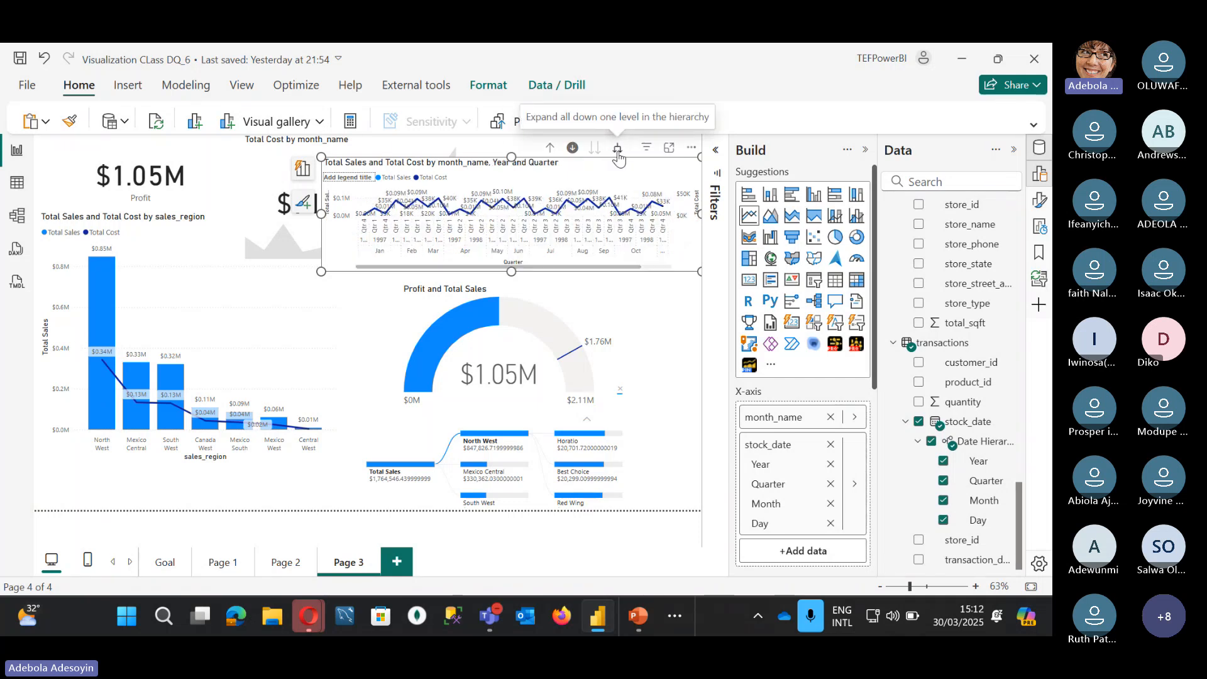
click(618, 154)
click(618, 156)
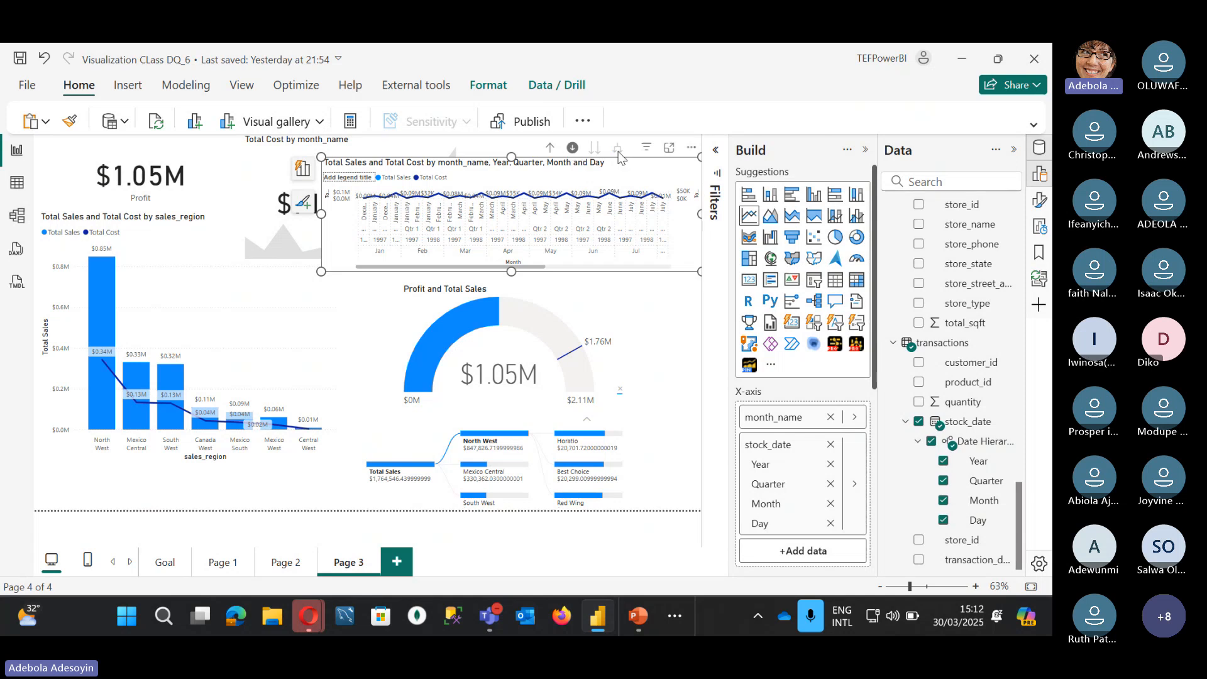
click(550, 150)
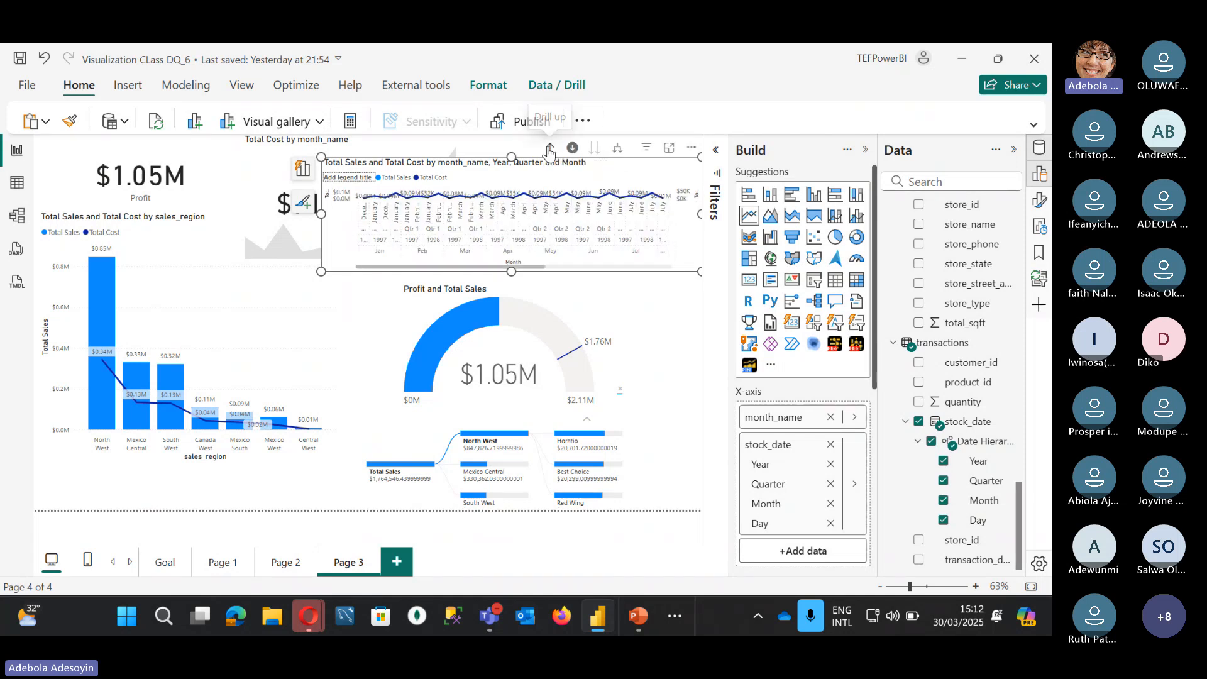
click(550, 149)
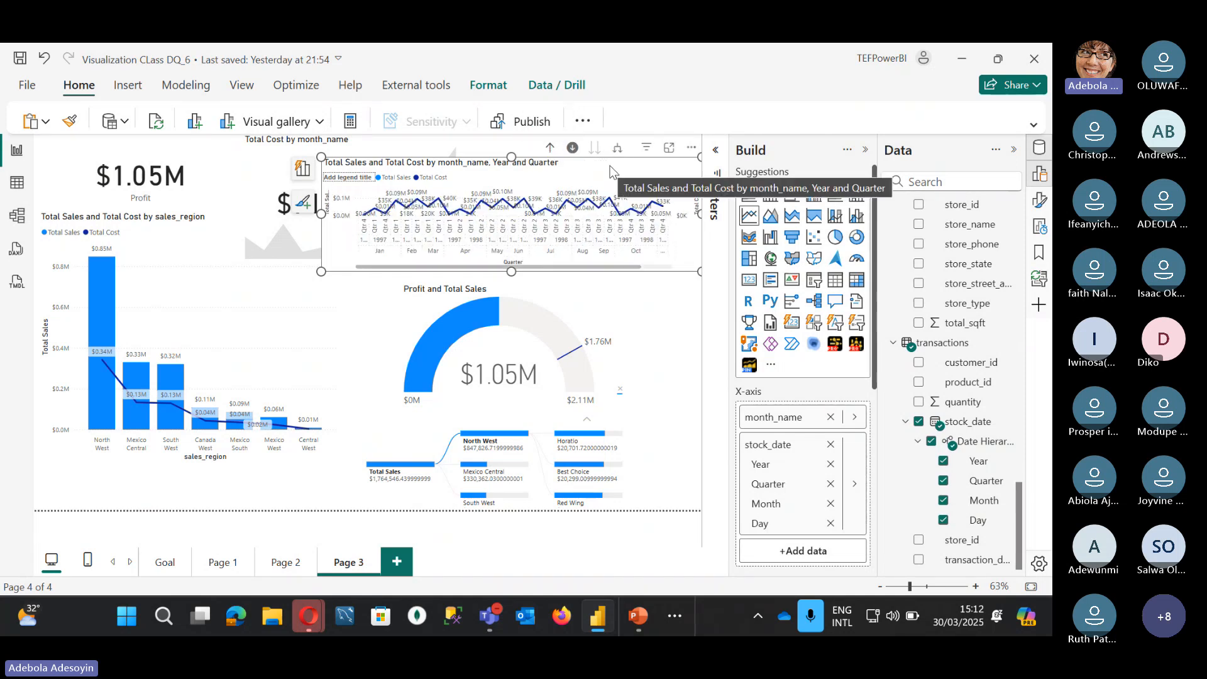
click(831, 418)
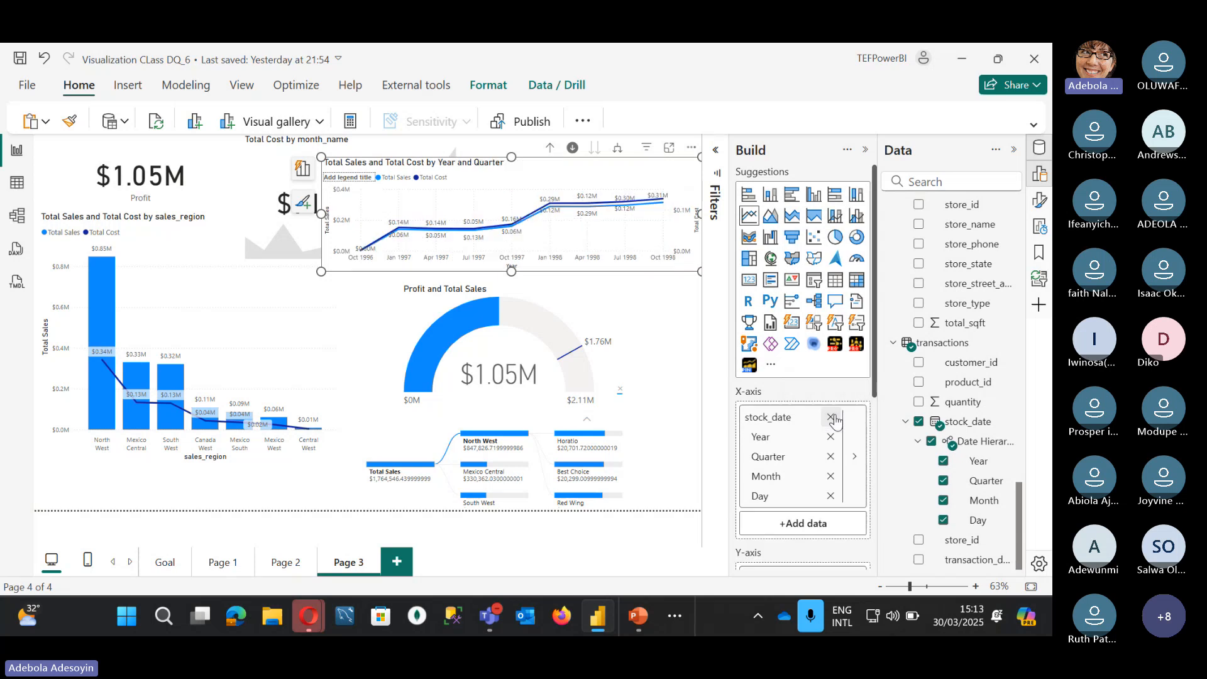
Step: Convert the chart to a clustered column chart, replacing stock_date with sales_region and sales_district
click(817, 199)
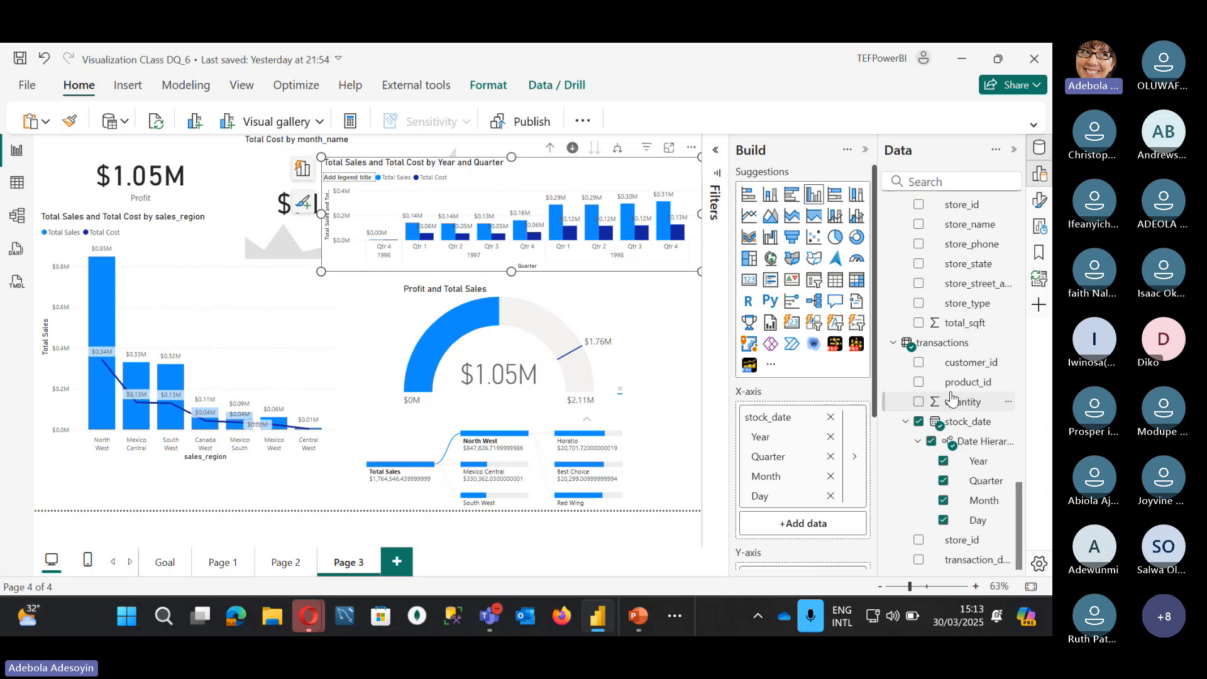
click(918, 421)
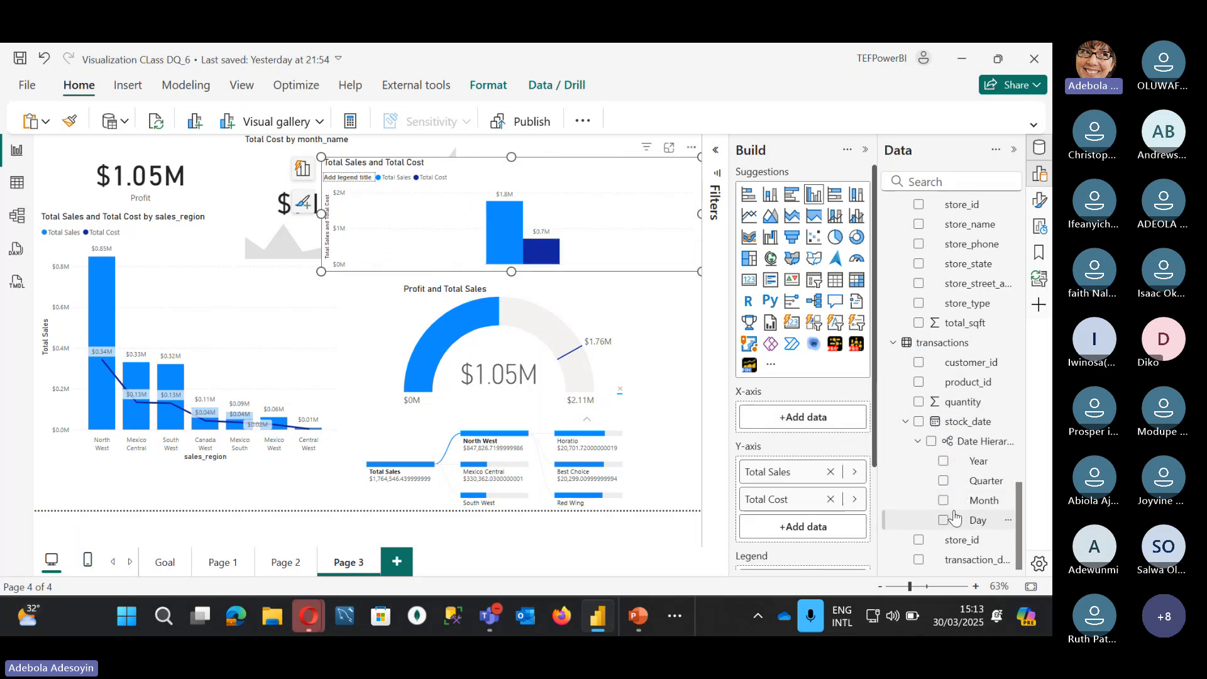
scroll(978, 496, up, 2)
scroll(960, 501, down, 2)
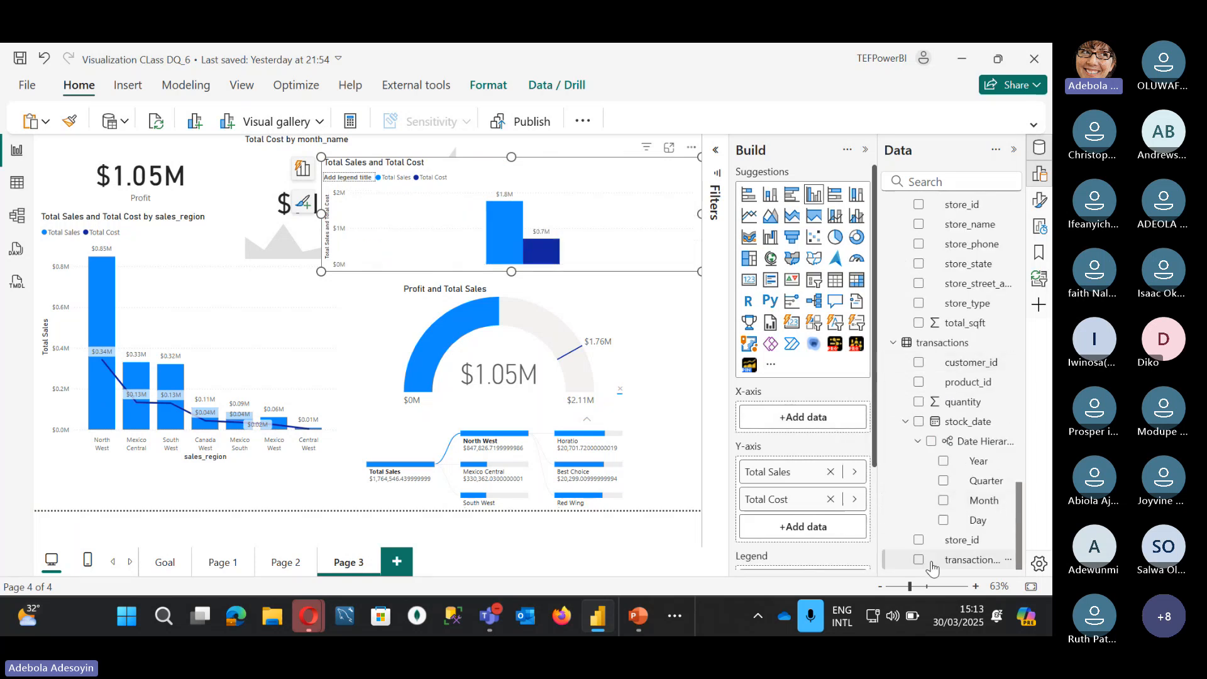
click(893, 342)
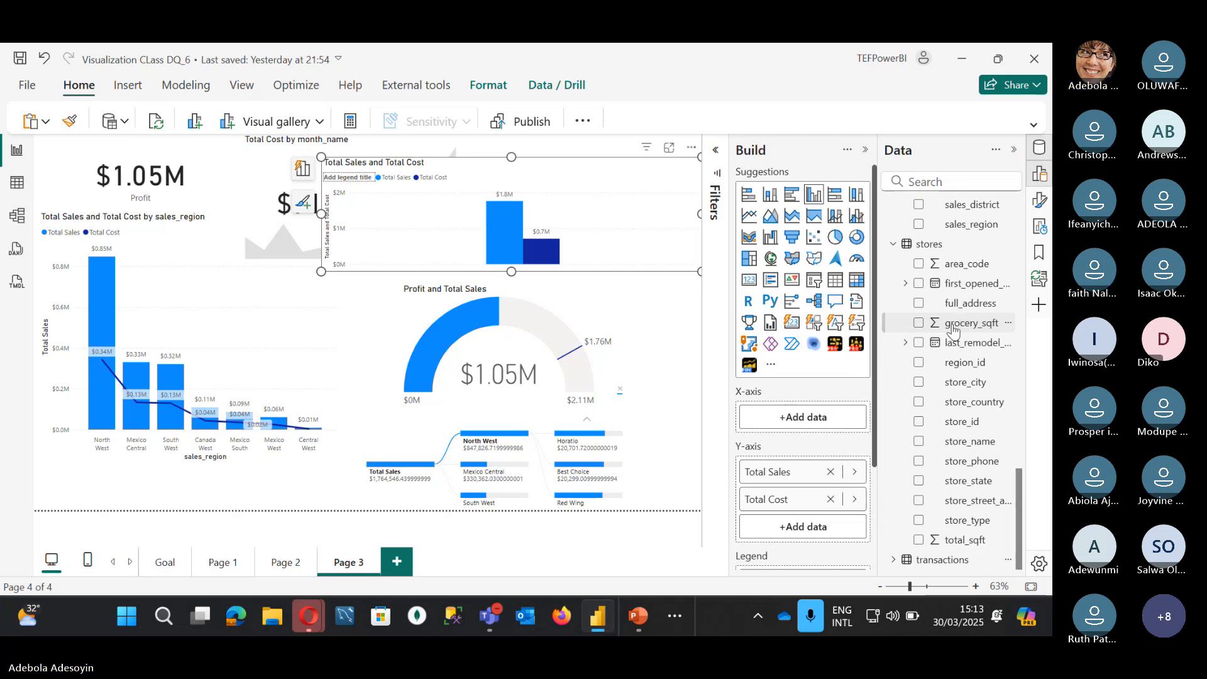
scroll(954, 330, up, 3)
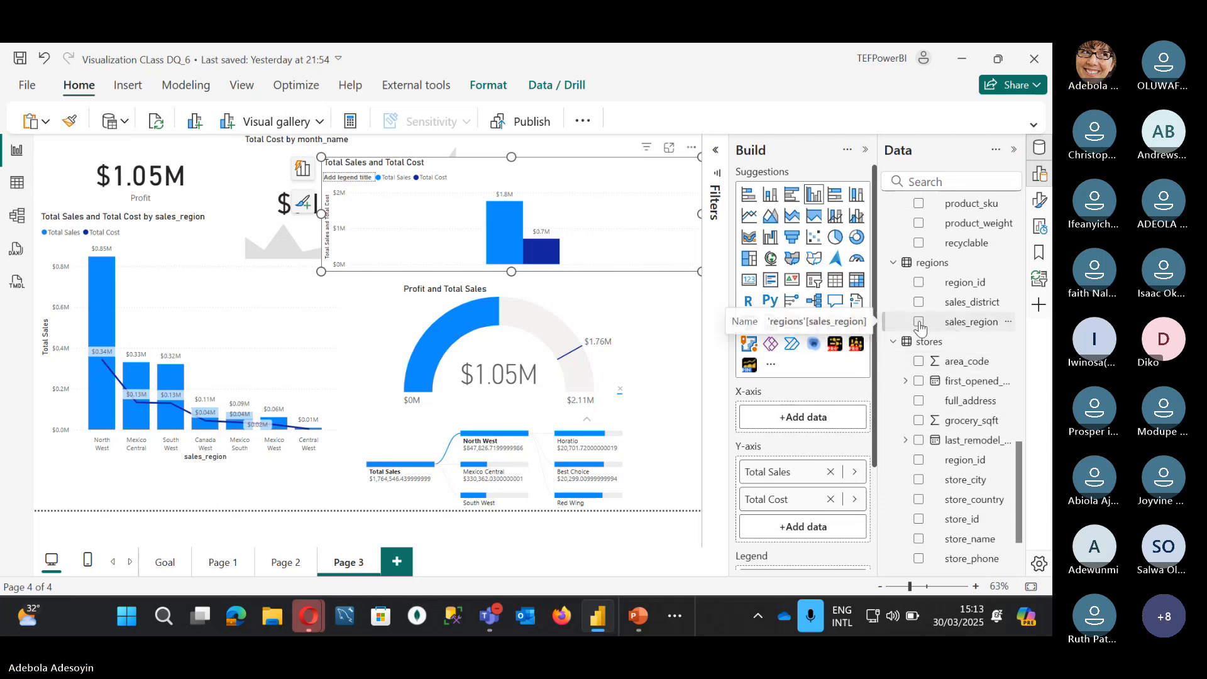
click(919, 321)
click(919, 303)
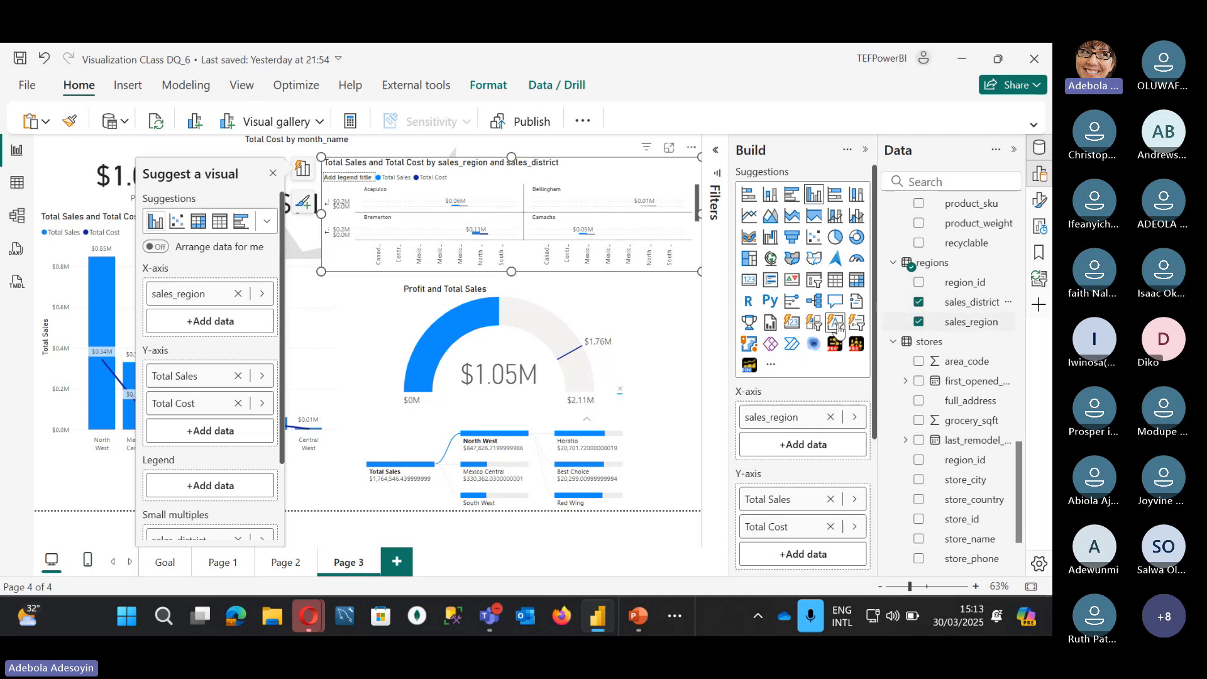
Step: Drop sales_district from small multiples, remove Total Cost, and drill back up to sales_region
scroll(802, 513, down, 1)
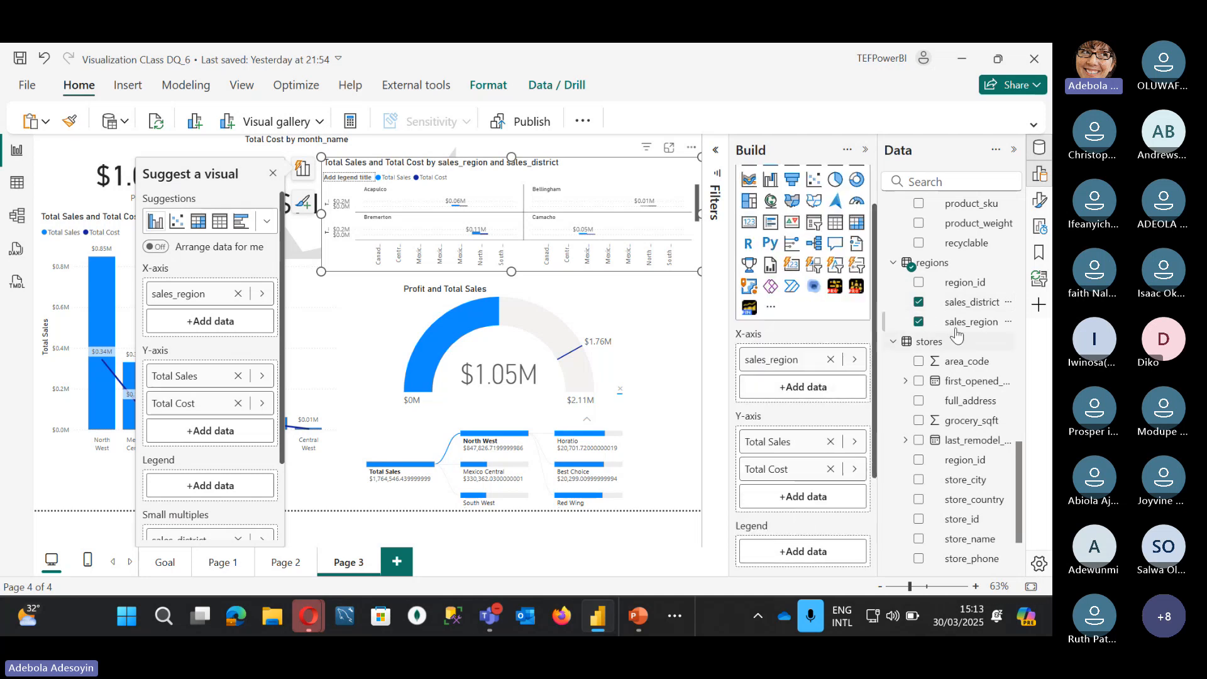
drag(984, 307, 807, 387)
scroll(814, 529, down, 2)
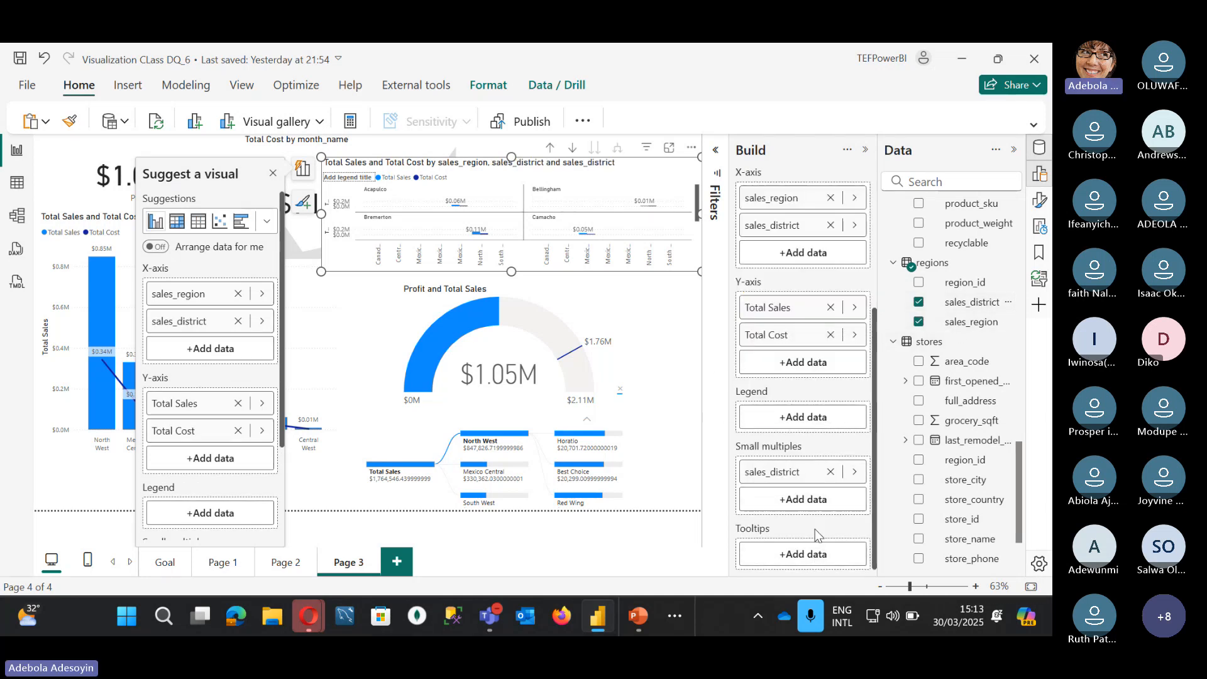
click(830, 471)
scroll(784, 403, up, 3)
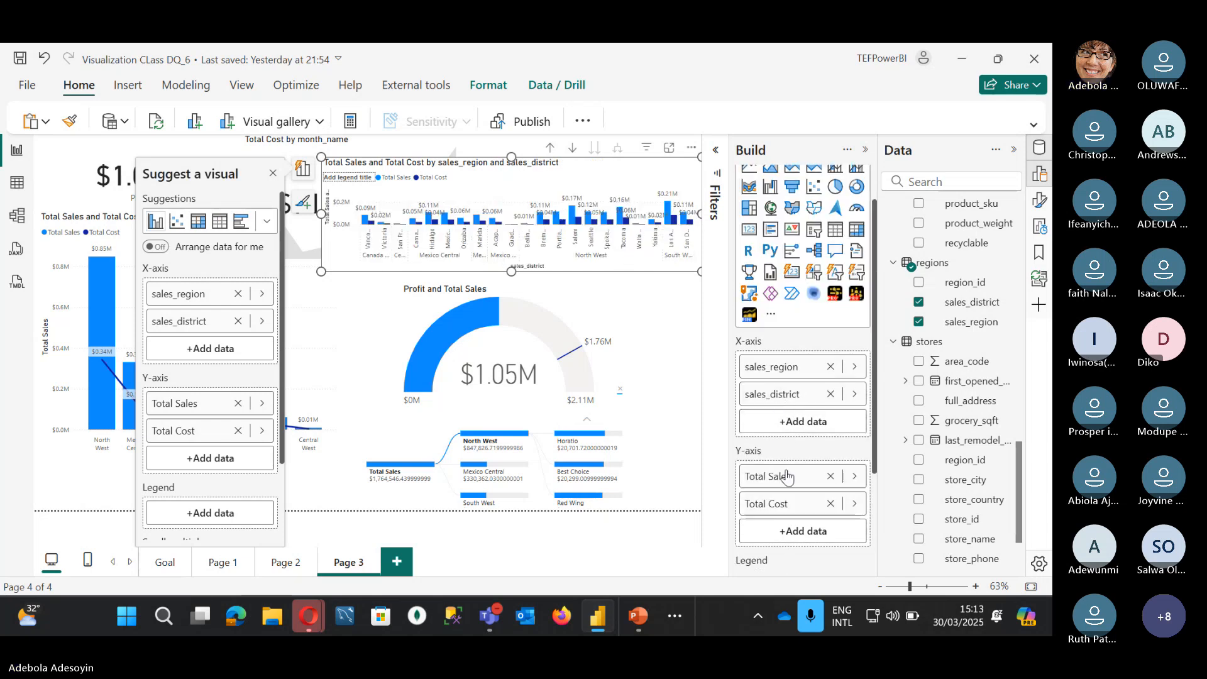
click(831, 503)
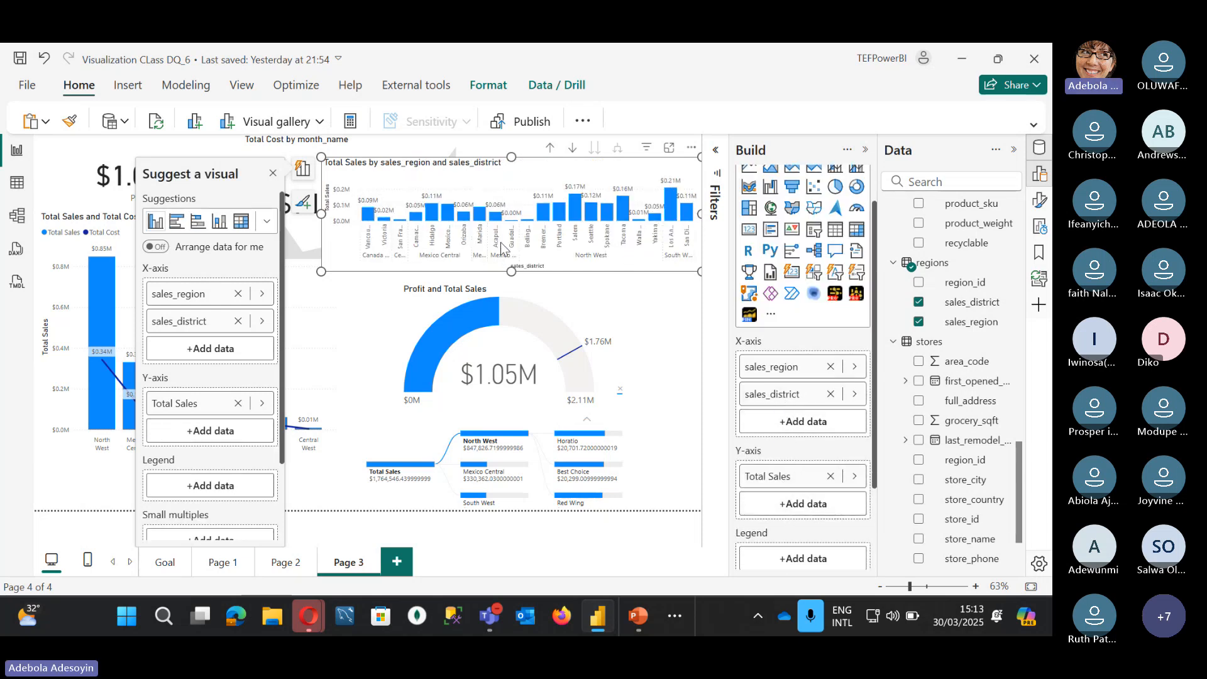
click(550, 153)
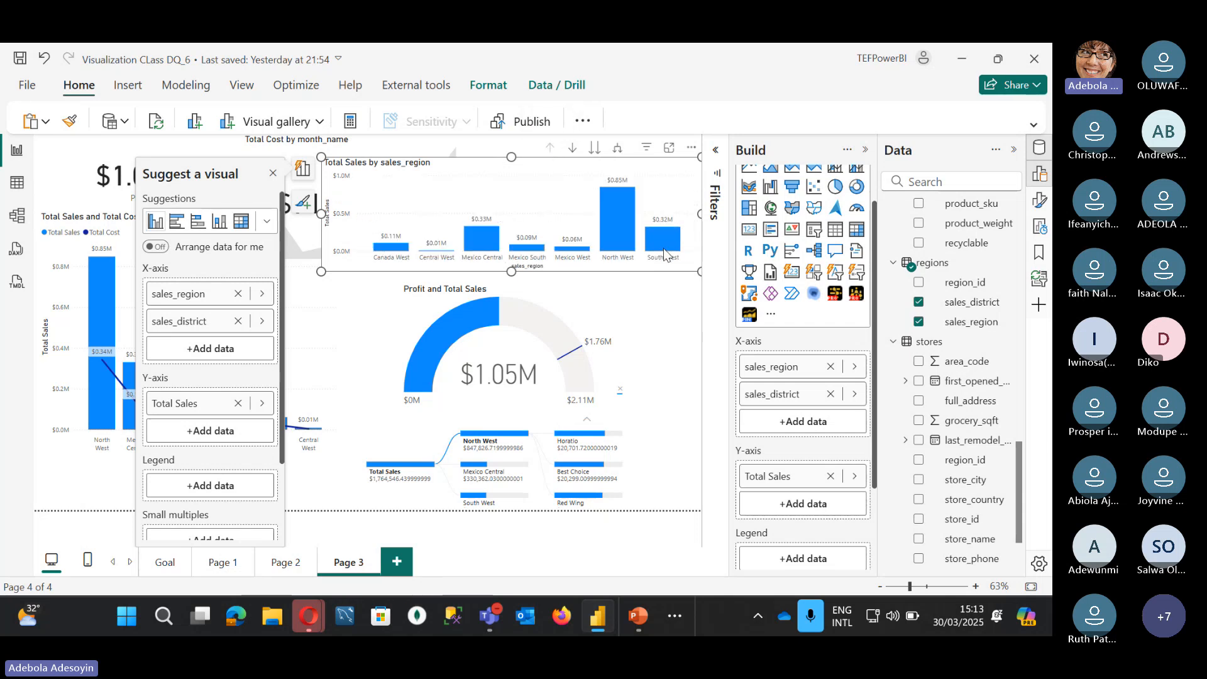
Step: Drill the Mexico Central bar down to its sales districts, then drill back up to all regions
right_click(489, 238)
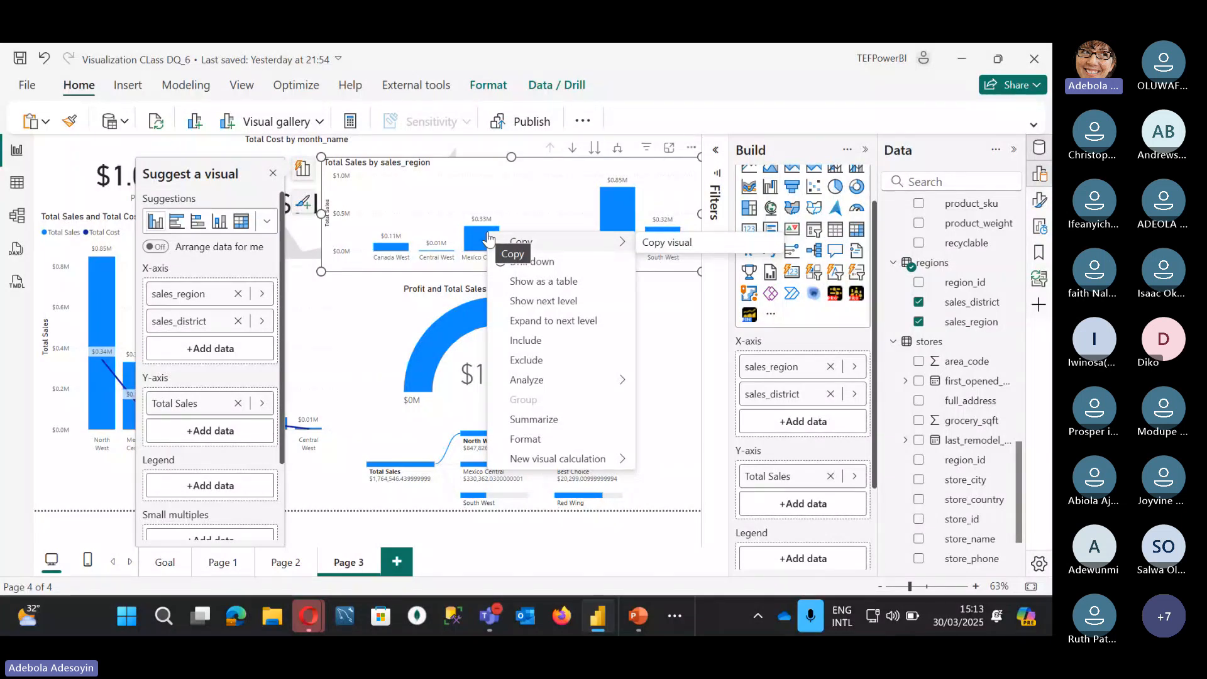
click(533, 262)
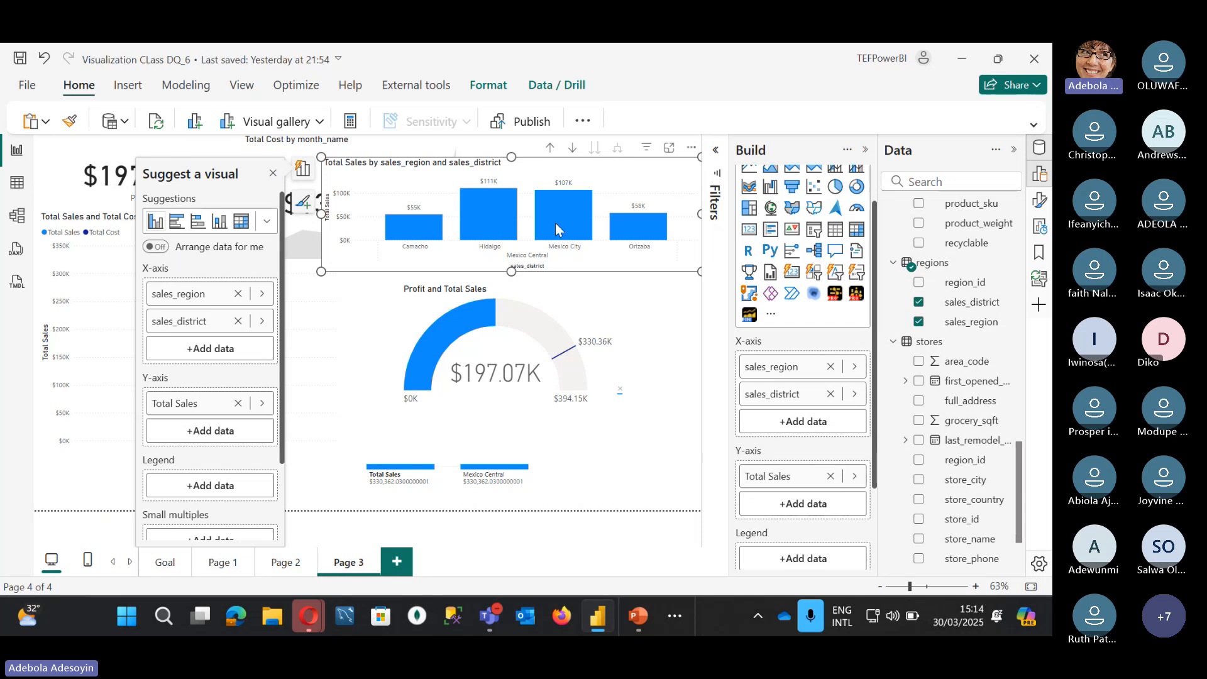
mouse_move(470, 228)
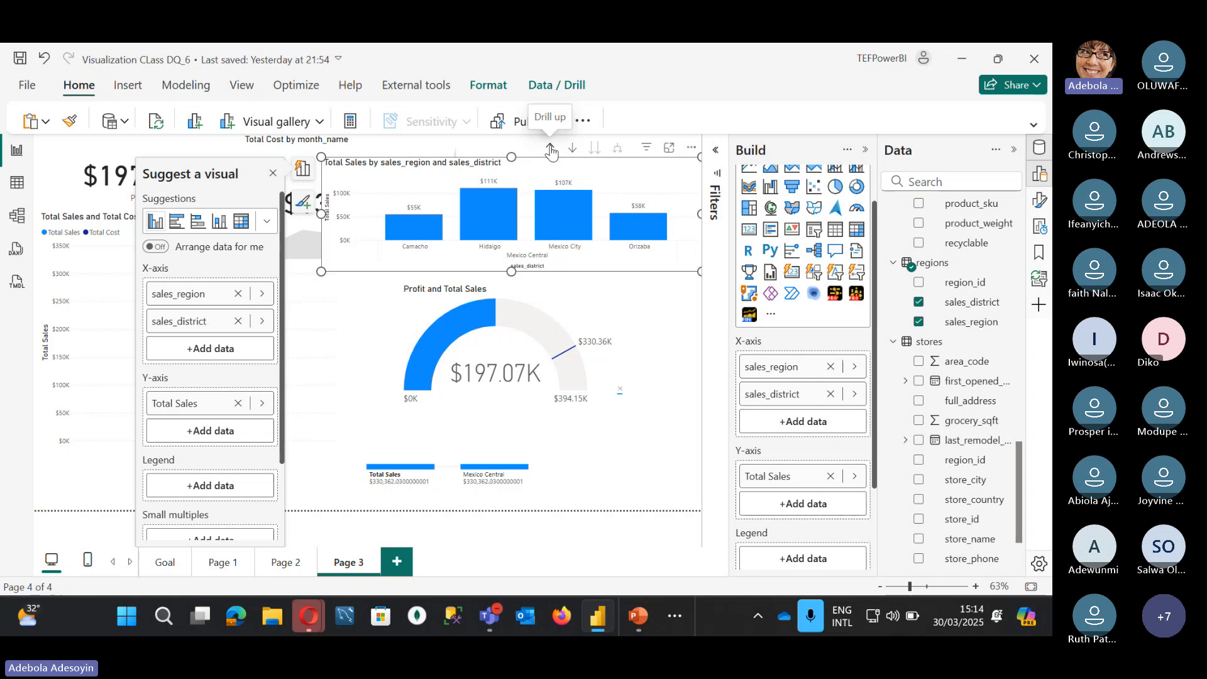
right_click(487, 217)
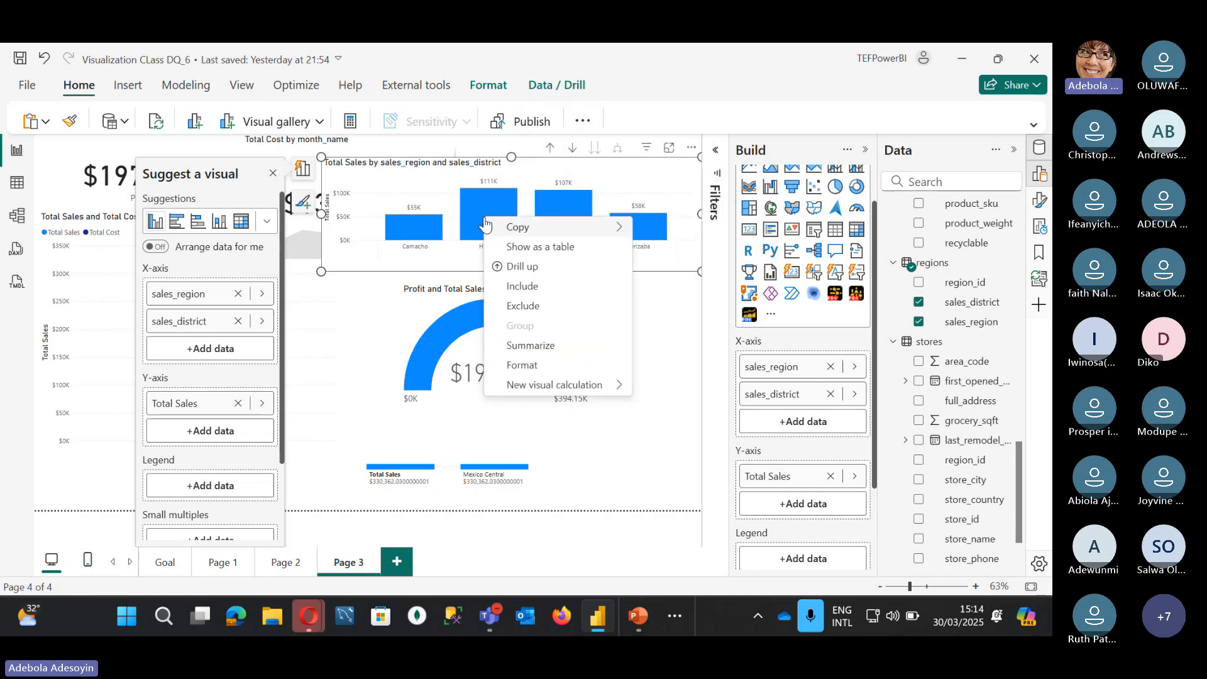
click(550, 151)
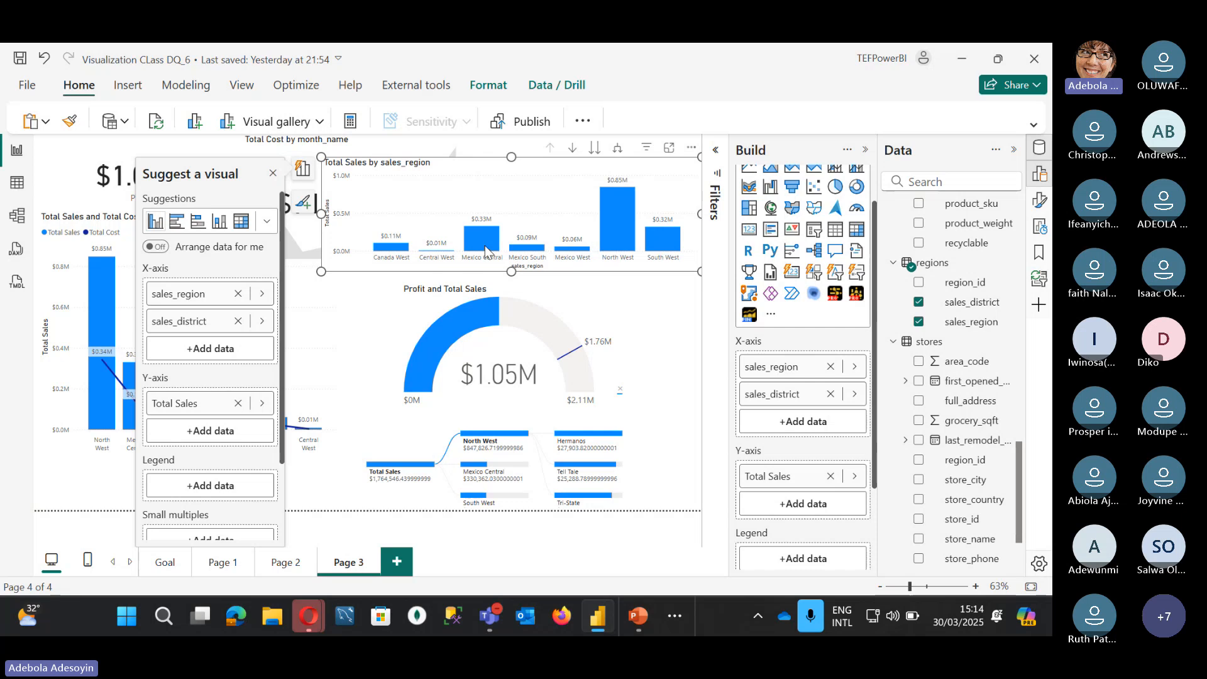
Step: Drill North West down to its sales districts and select the Profit gauge
right_click(619, 230)
click(667, 255)
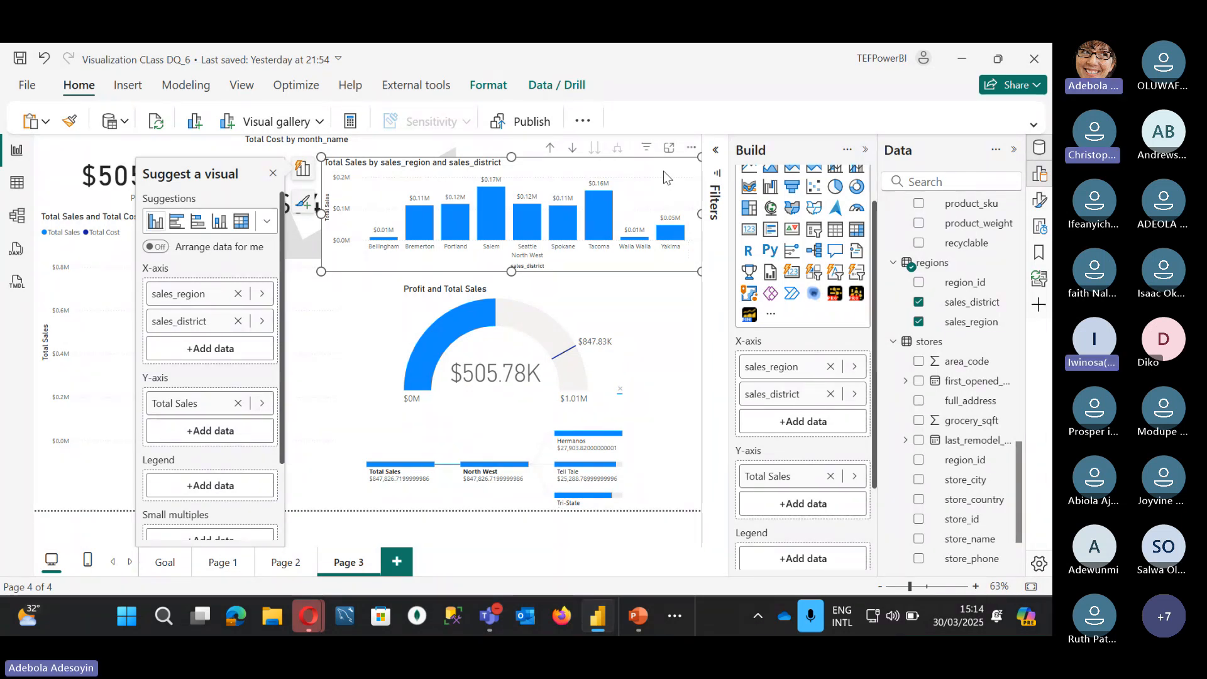
click(422, 340)
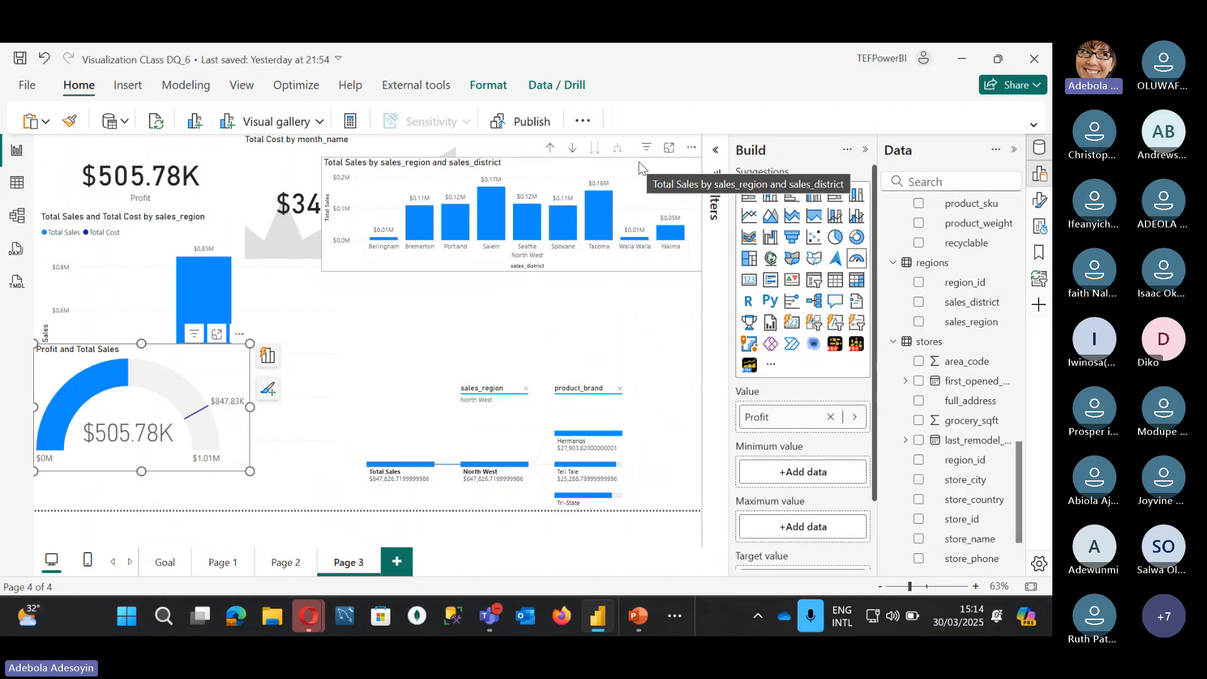
Step: Drag the district sales chart to the top-left of the page and expand its filters
drag(639, 161, 351, 152)
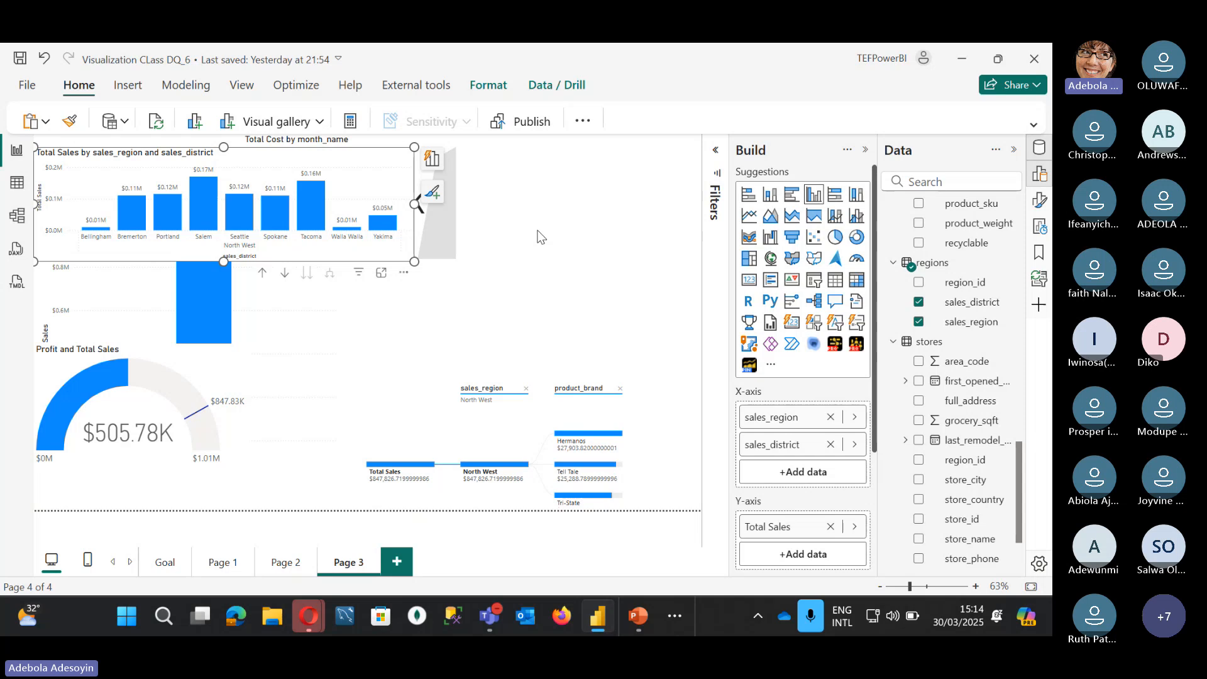
click(715, 149)
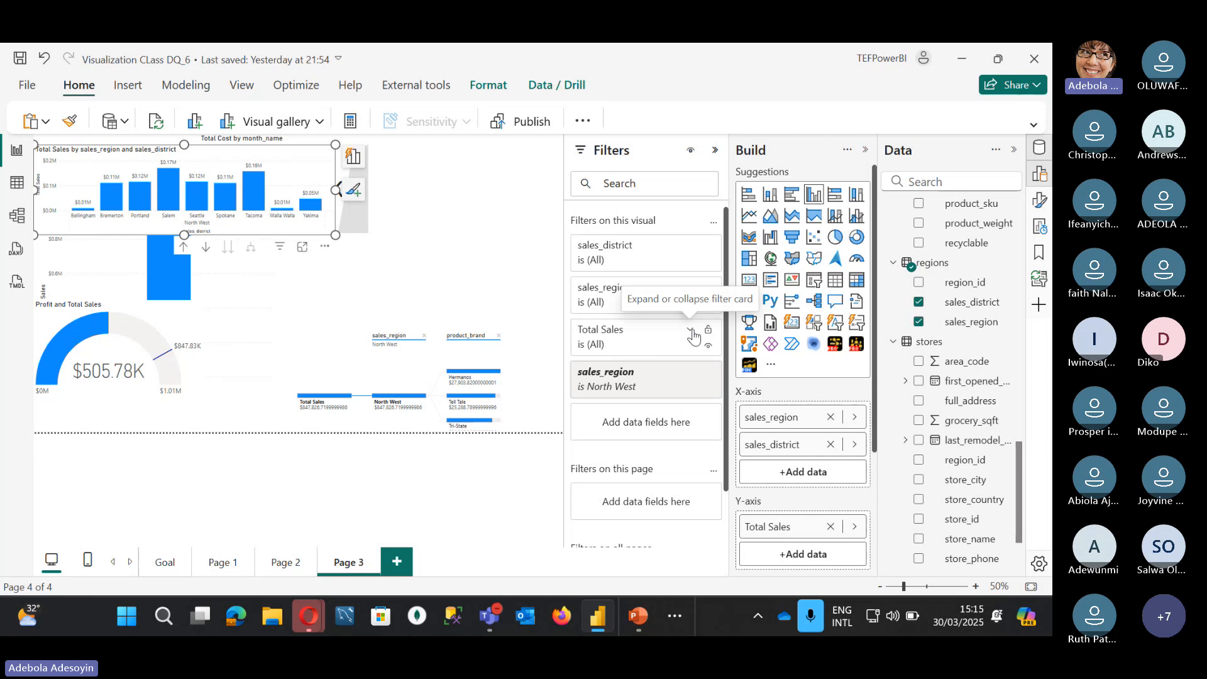
Step: Drill the chart up to sales regions and remove sales_district from its X-axis
click(658, 291)
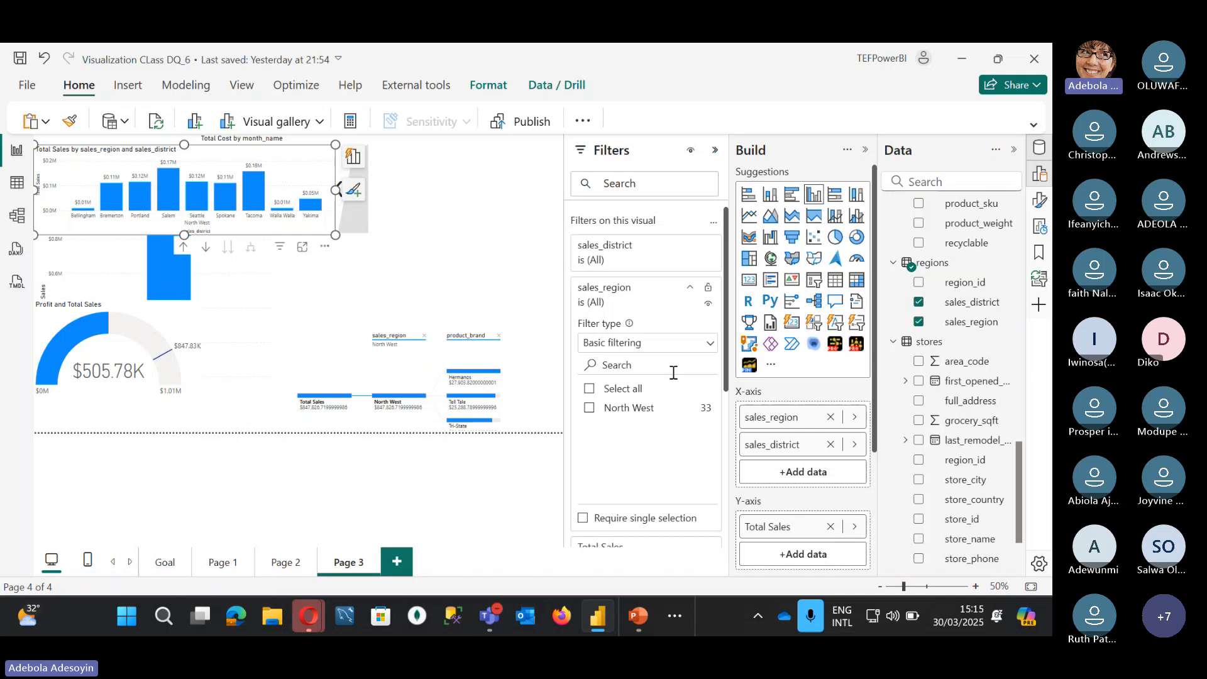
click(690, 293)
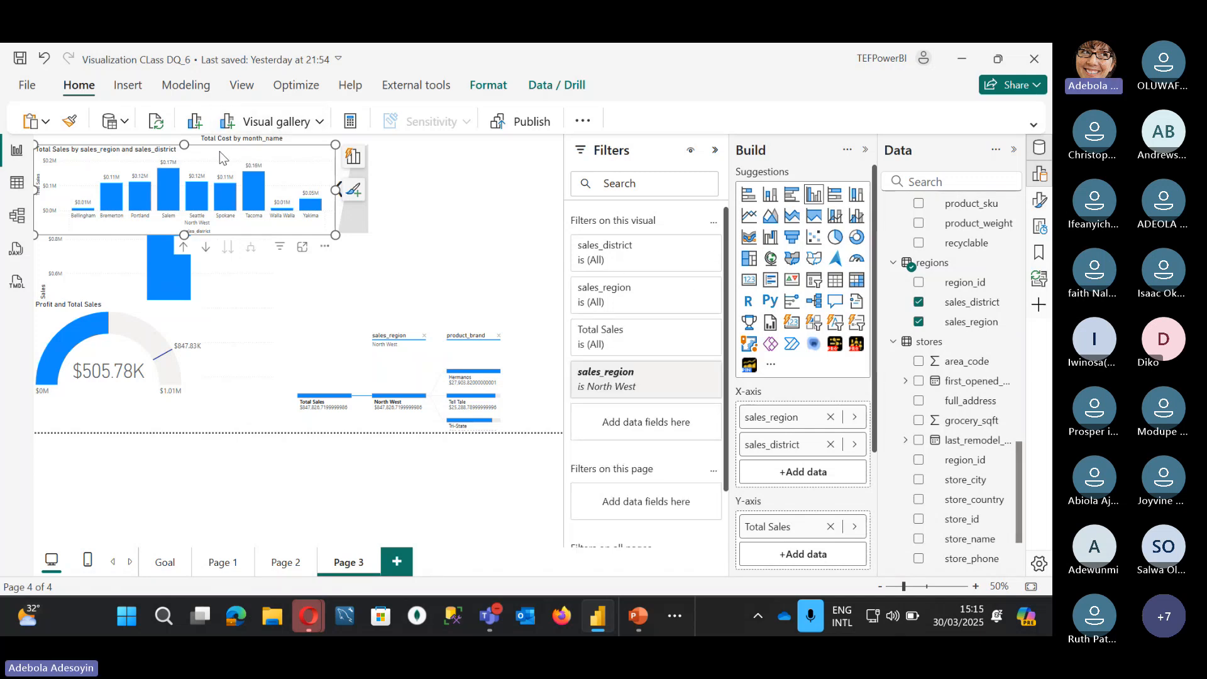
click(184, 249)
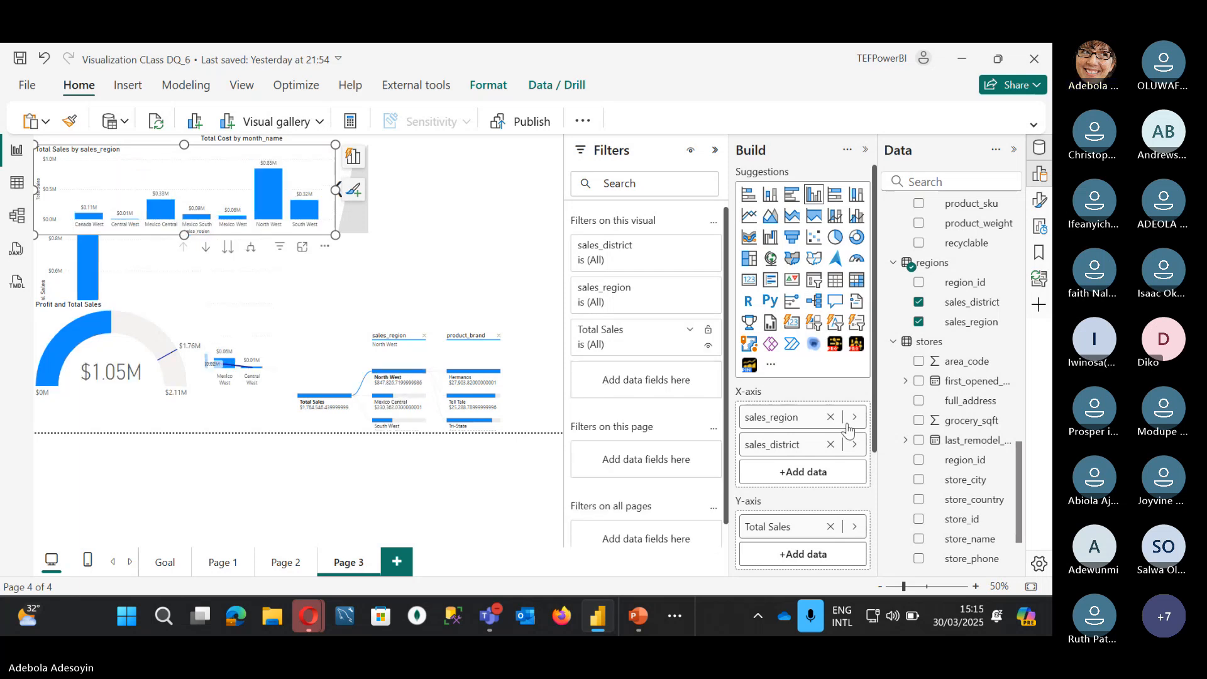
click(830, 445)
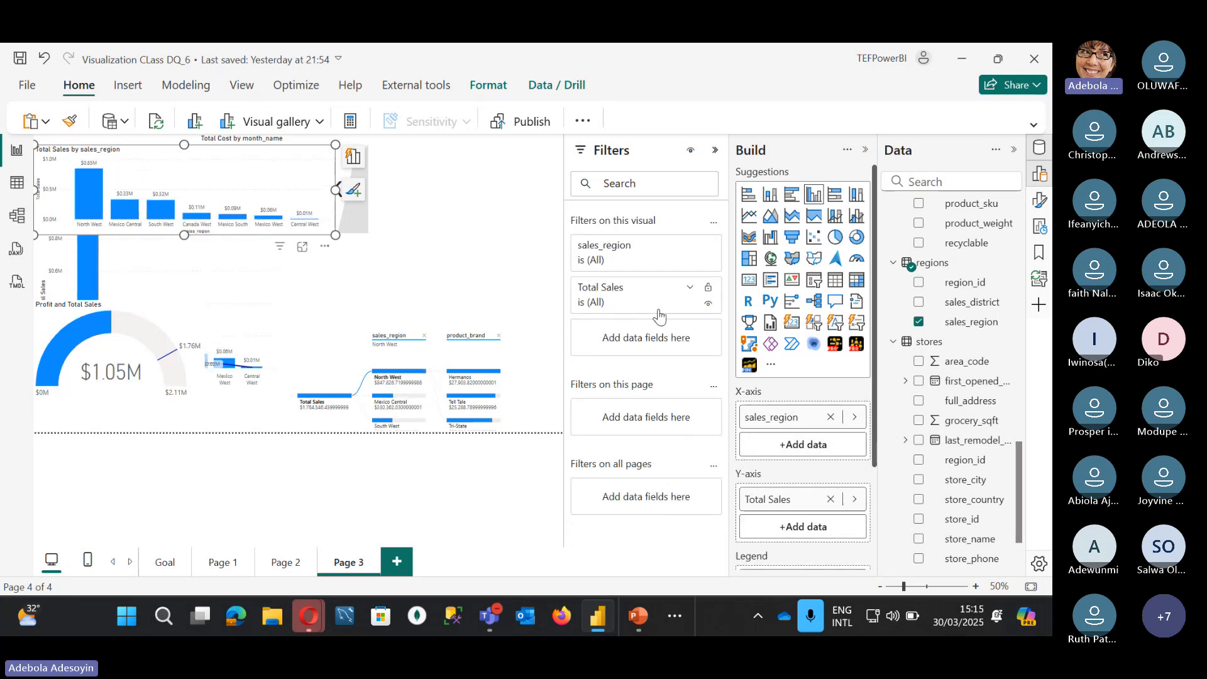
Step: Filter the chart's sales_region to Canada West, Central West and Mexico Central, and move it right and down
click(685, 246)
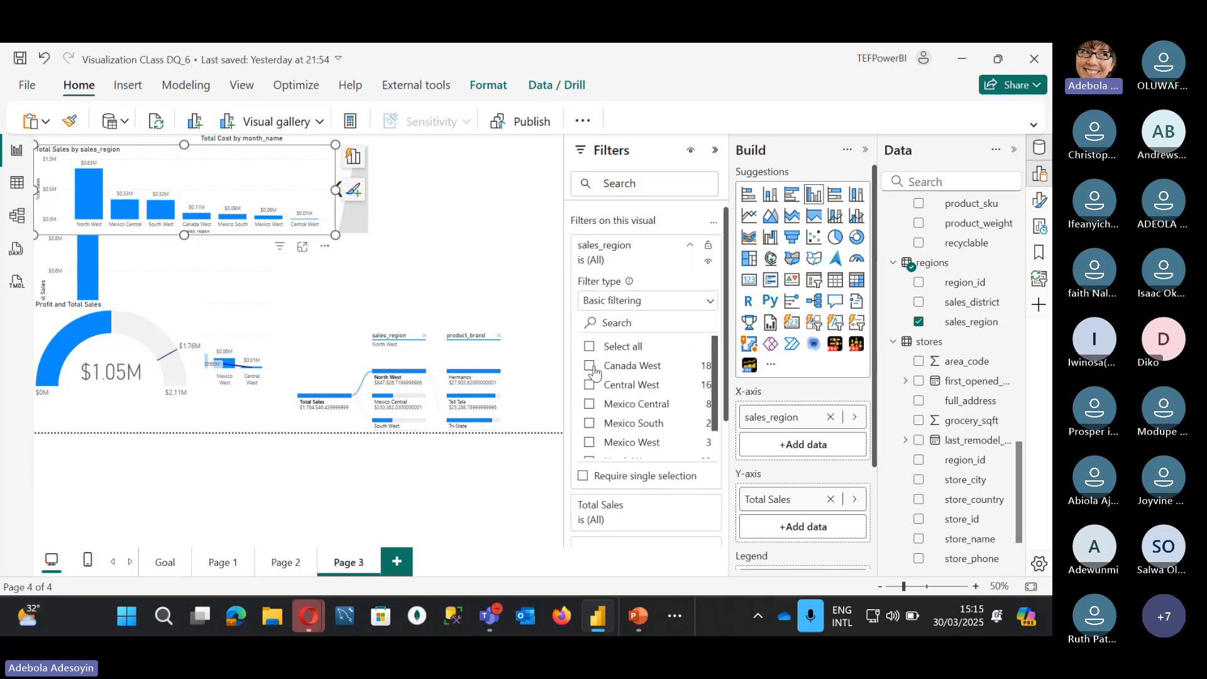
click(591, 368)
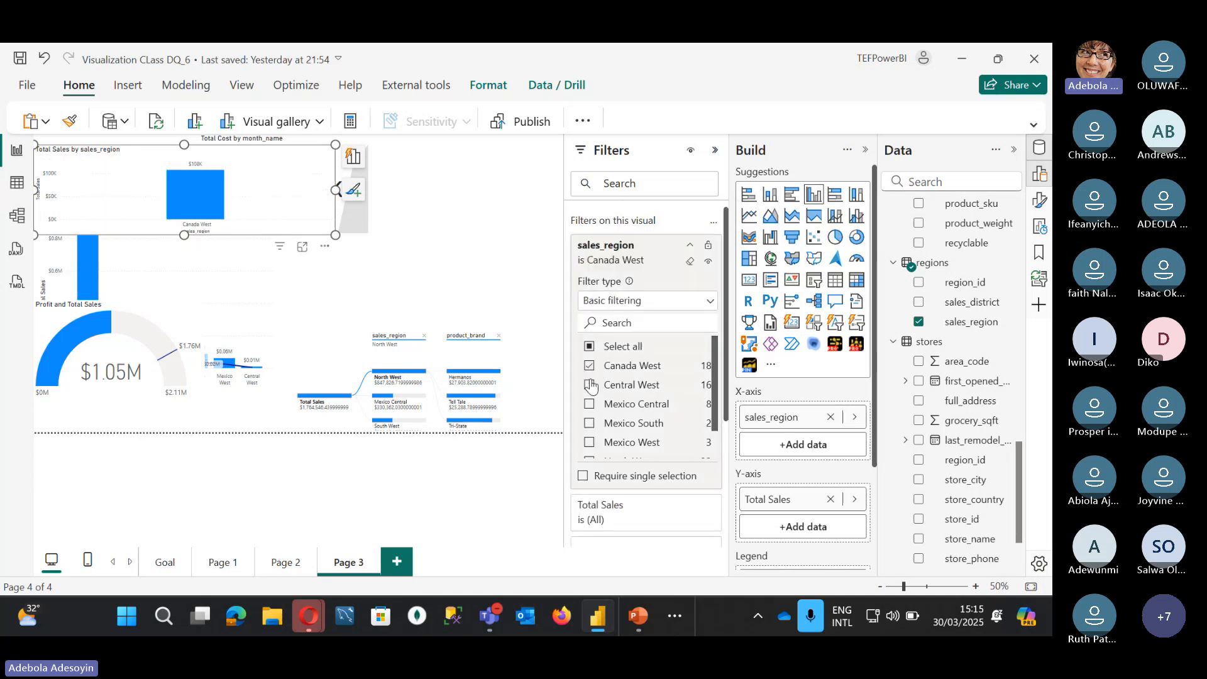
click(591, 385)
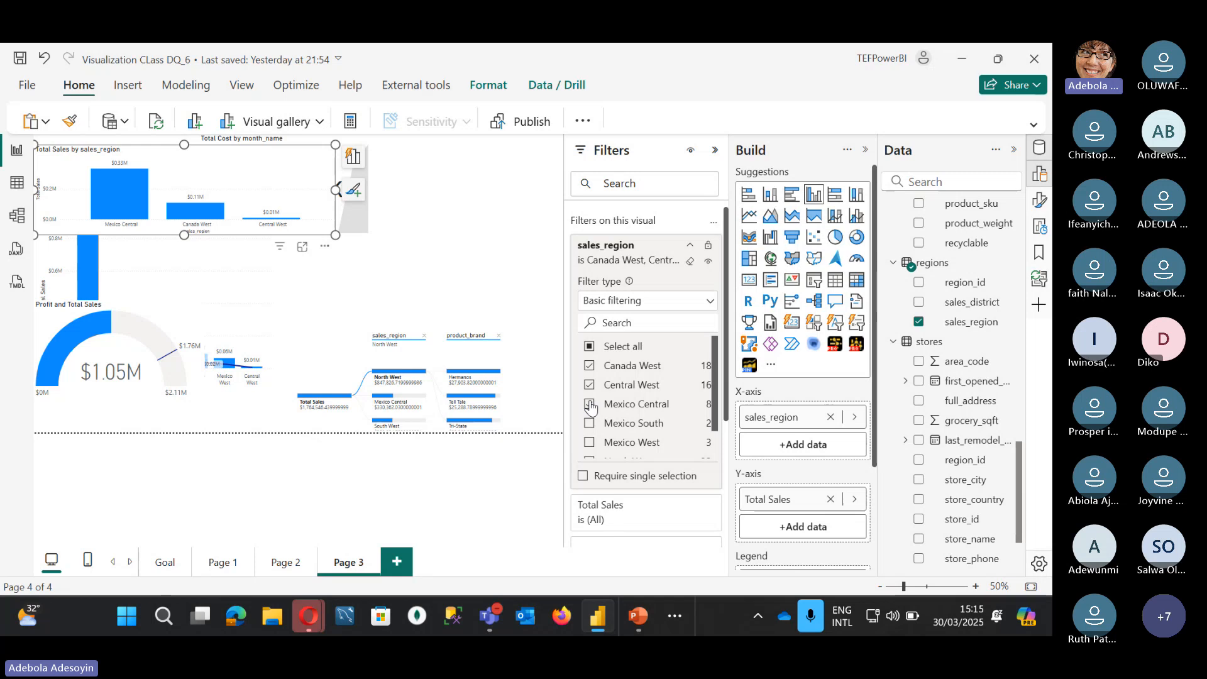
drag(232, 146, 403, 176)
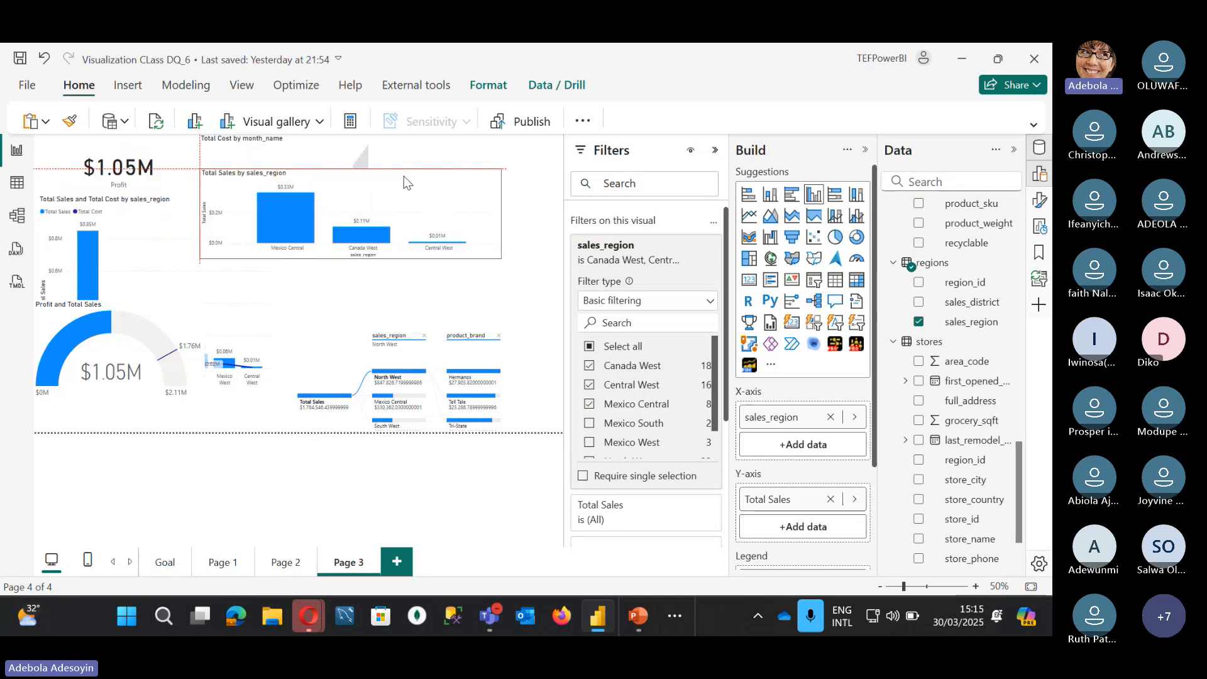
click(714, 225)
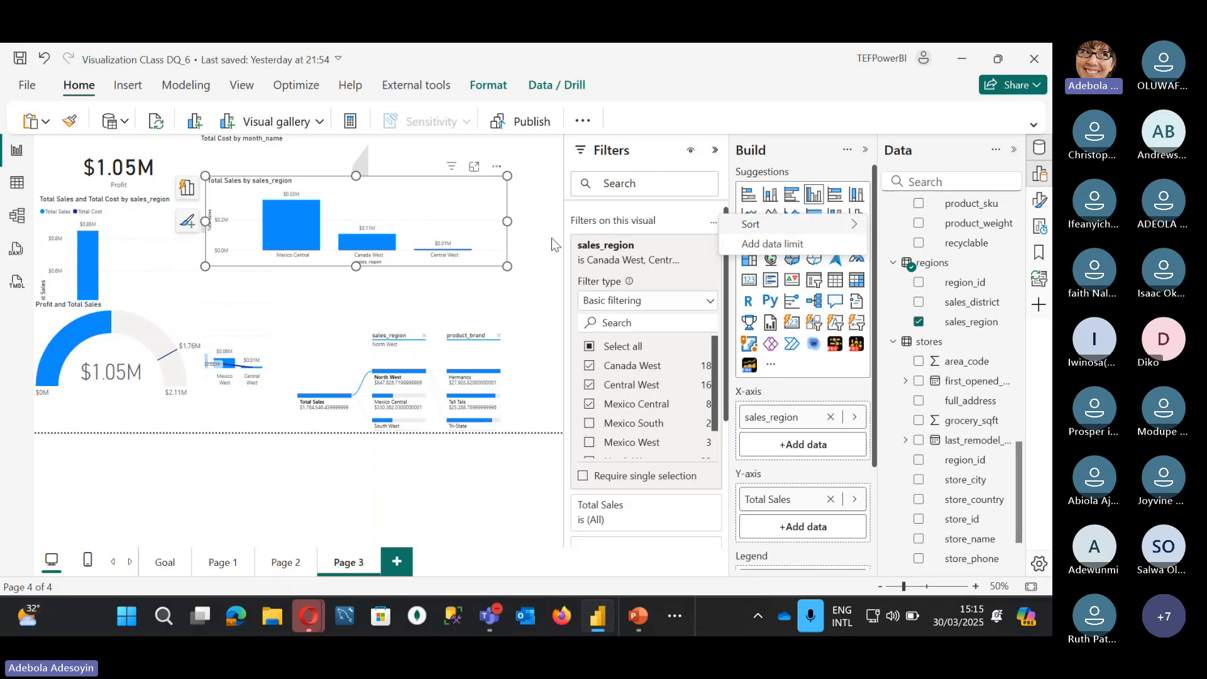
click(715, 150)
click(715, 154)
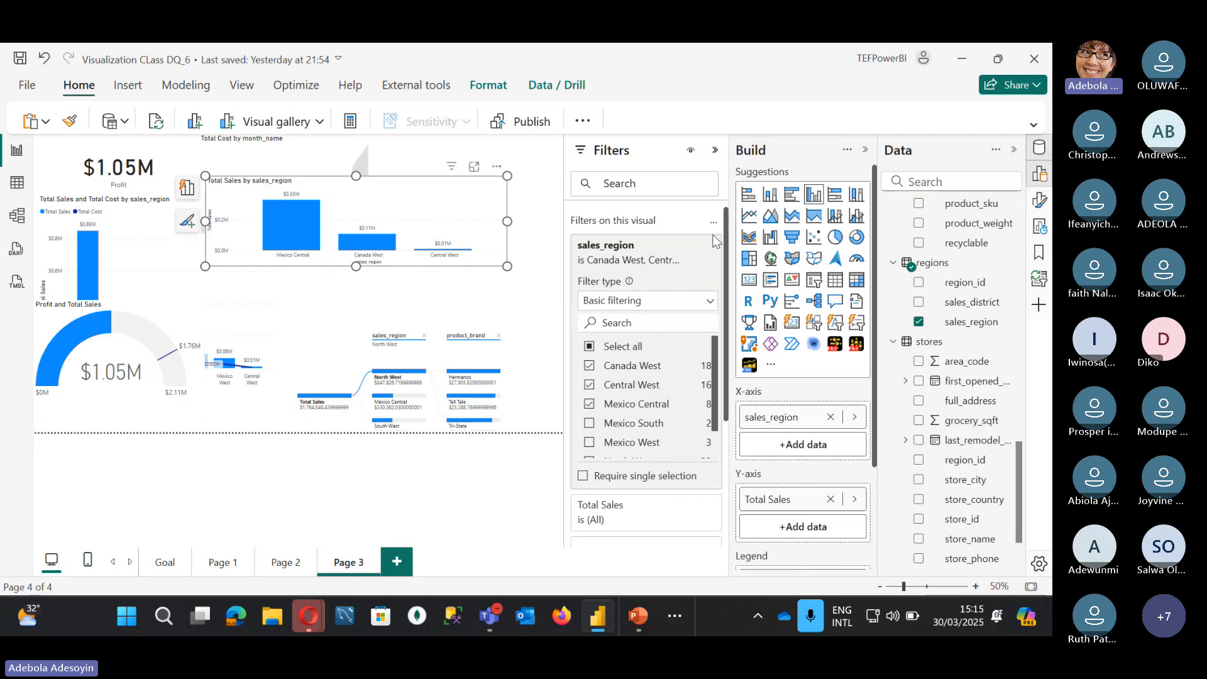
Step: Add an all-pages store_name filter including every store except Store 10 and Store 11
scroll(617, 488, down, 3)
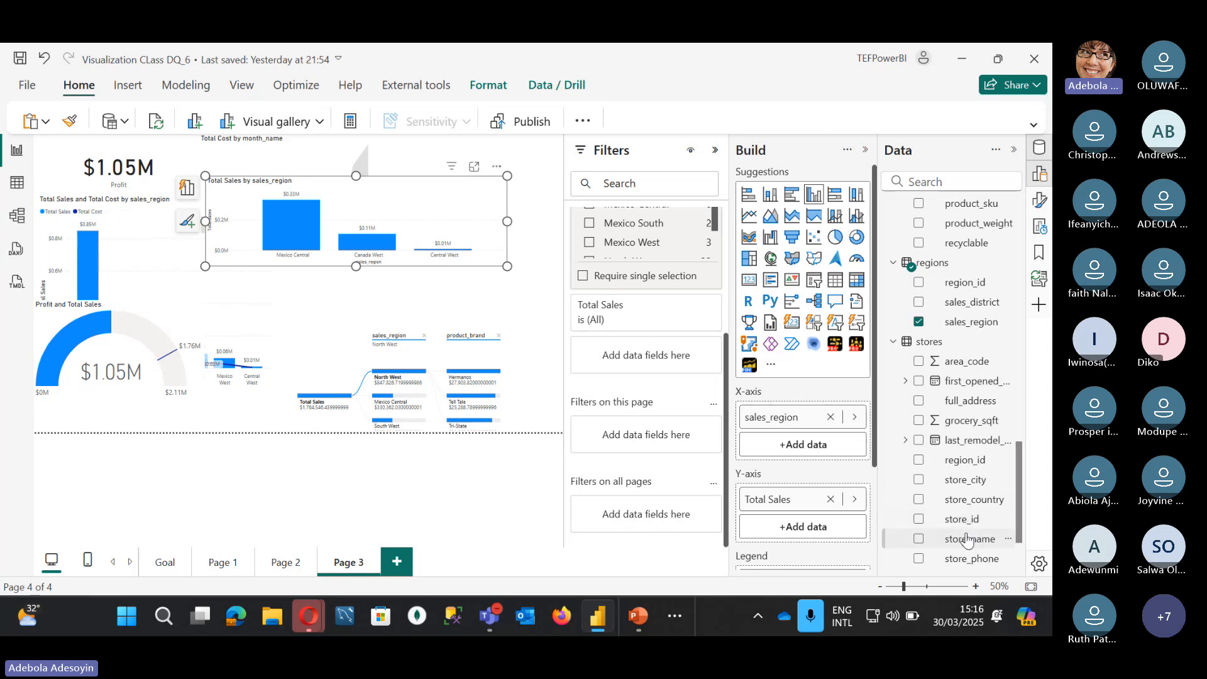
drag(674, 514, 674, 512)
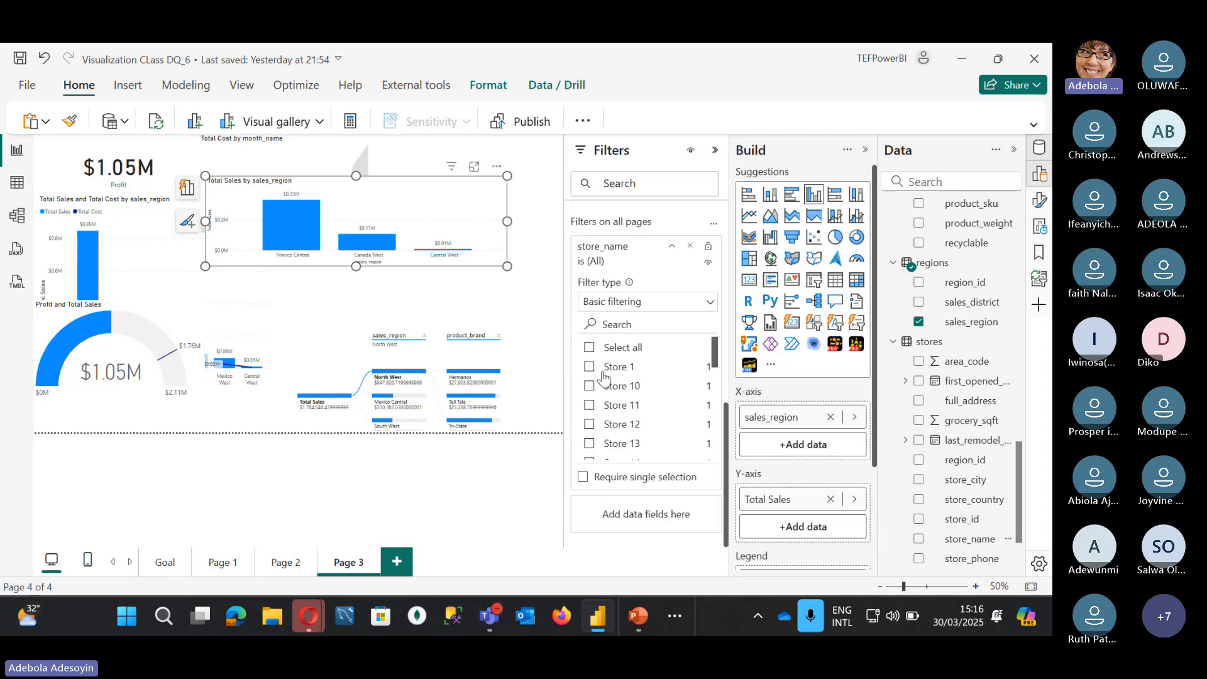
click(590, 350)
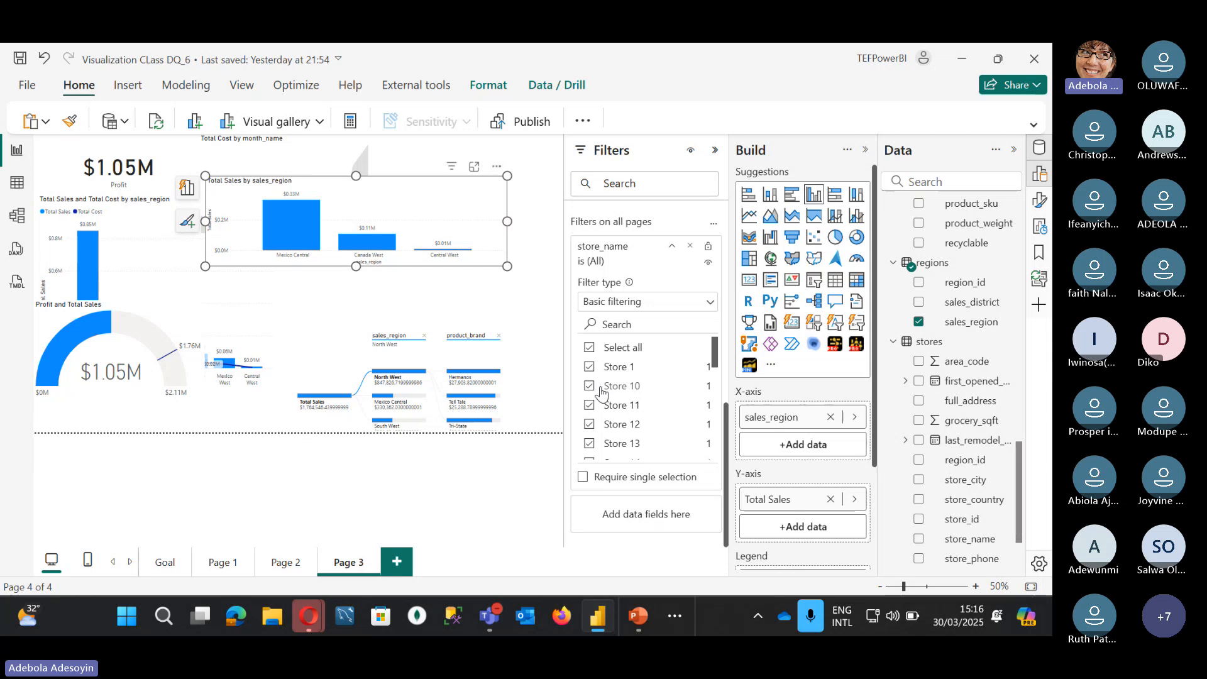
click(600, 387)
click(603, 406)
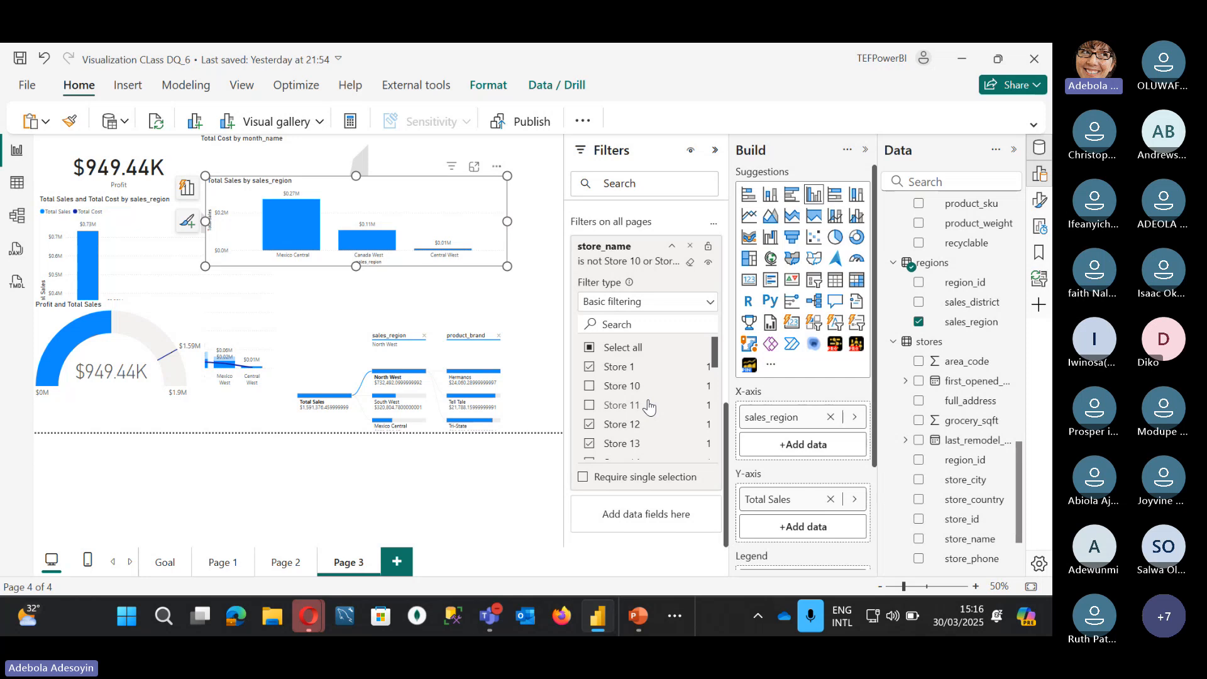
Step: Remove the all-pages store_name filter and clear the chart's sales_region filter
scroll(650, 406, down, 1)
scroll(654, 318, up, 3)
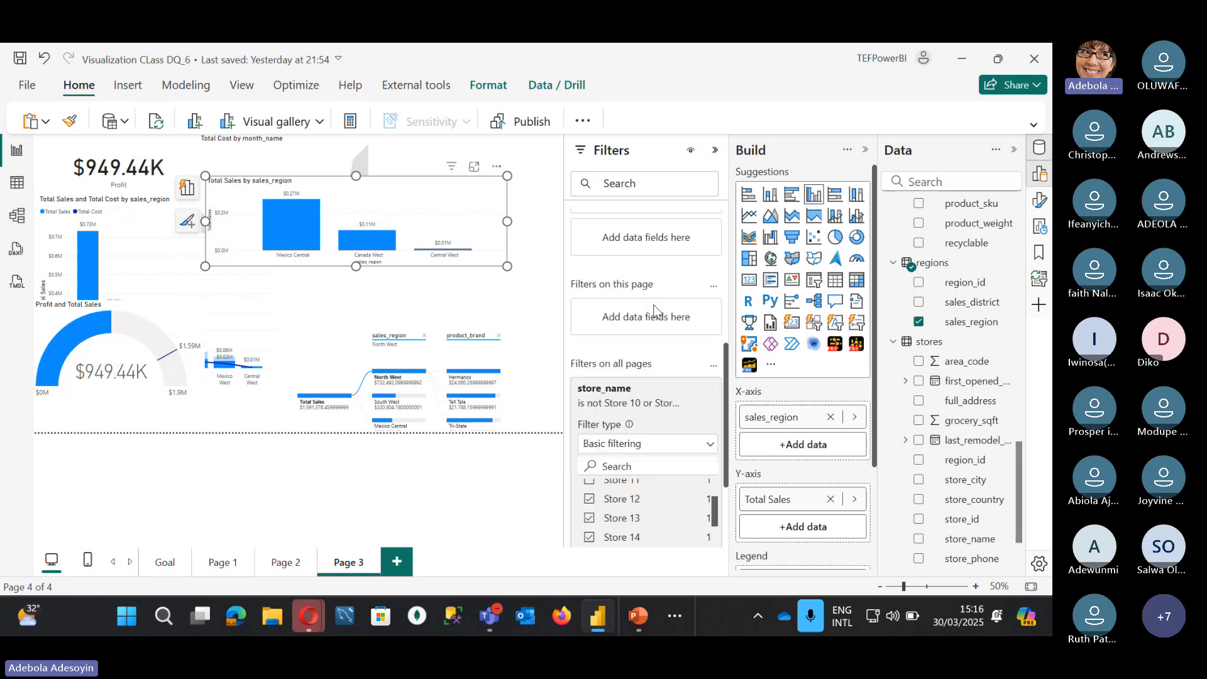
scroll(633, 371, up, 2)
scroll(632, 384, down, 2)
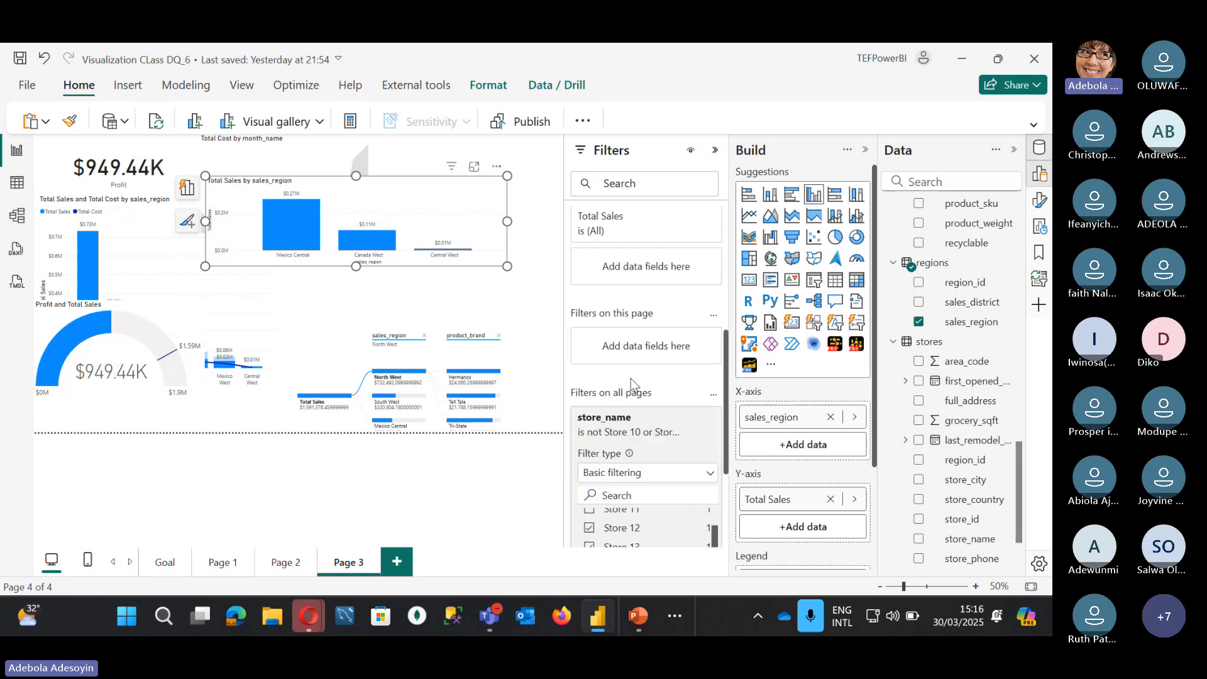
scroll(628, 283, up, 2)
scroll(634, 352, down, 2)
scroll(634, 412, down, 1)
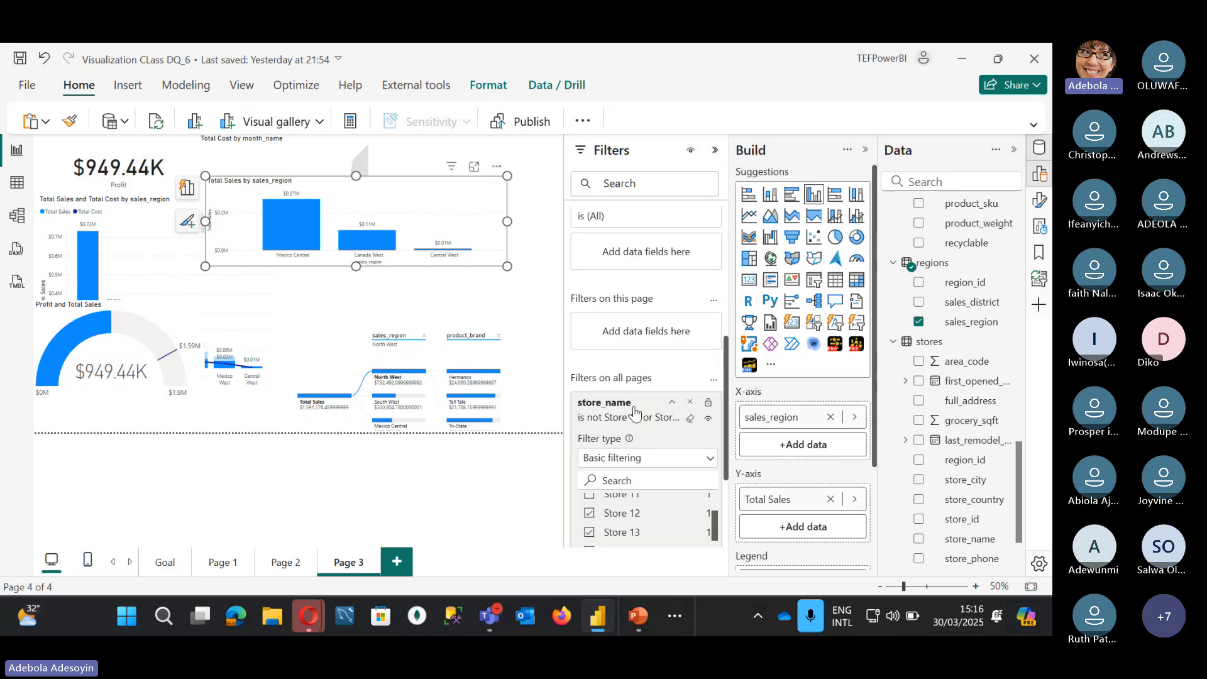
click(691, 405)
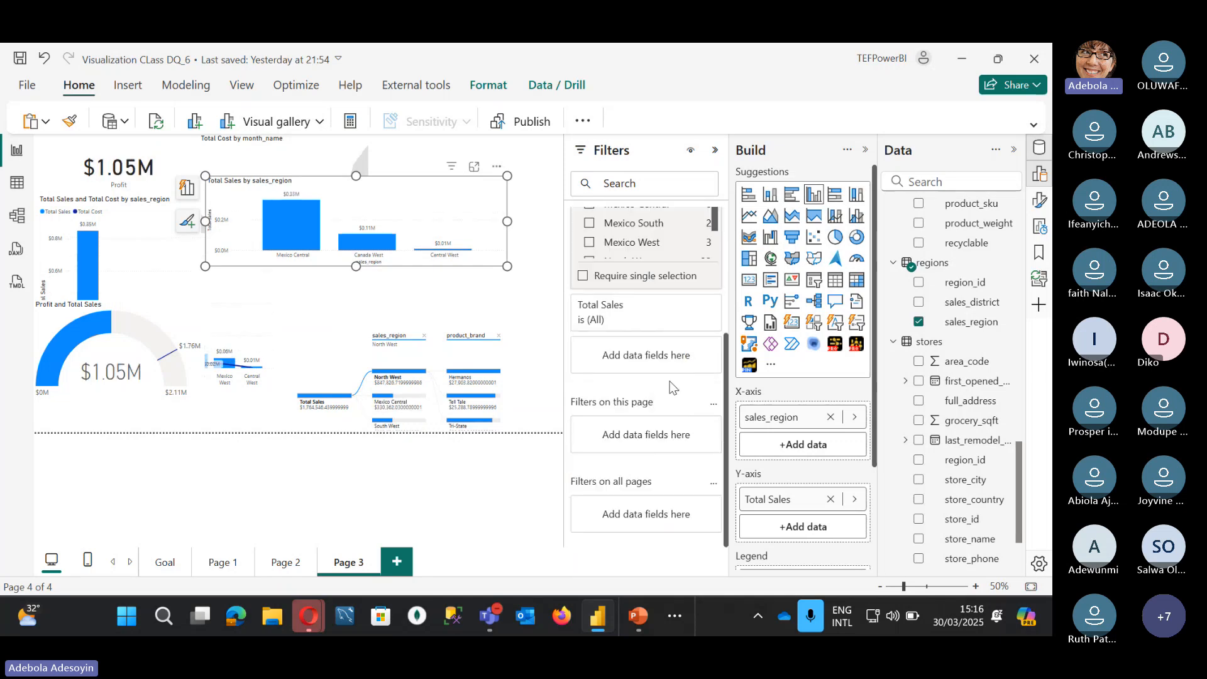
scroll(685, 314, up, 5)
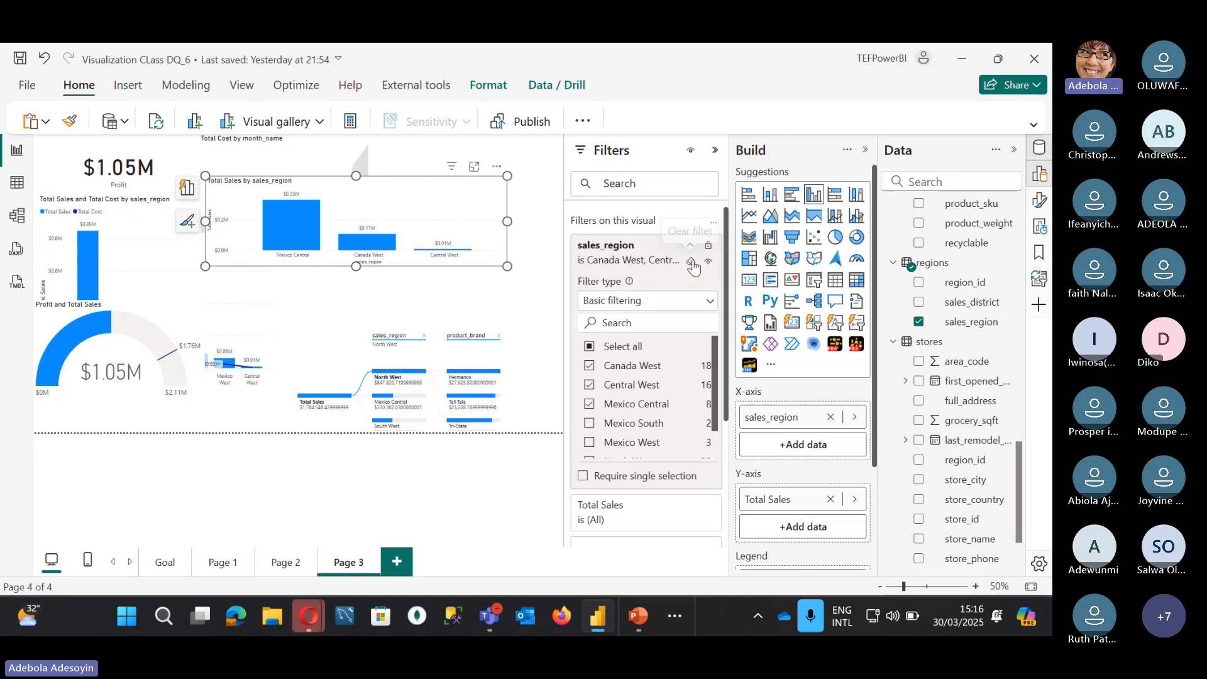
click(691, 262)
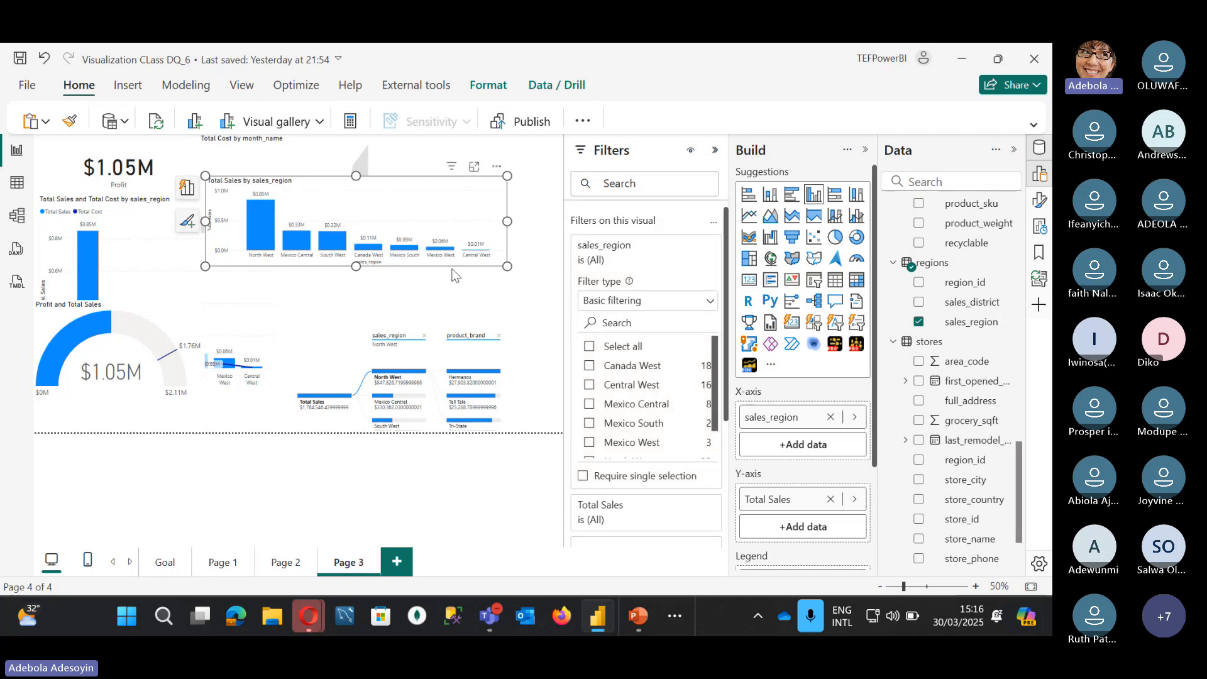
click(533, 255)
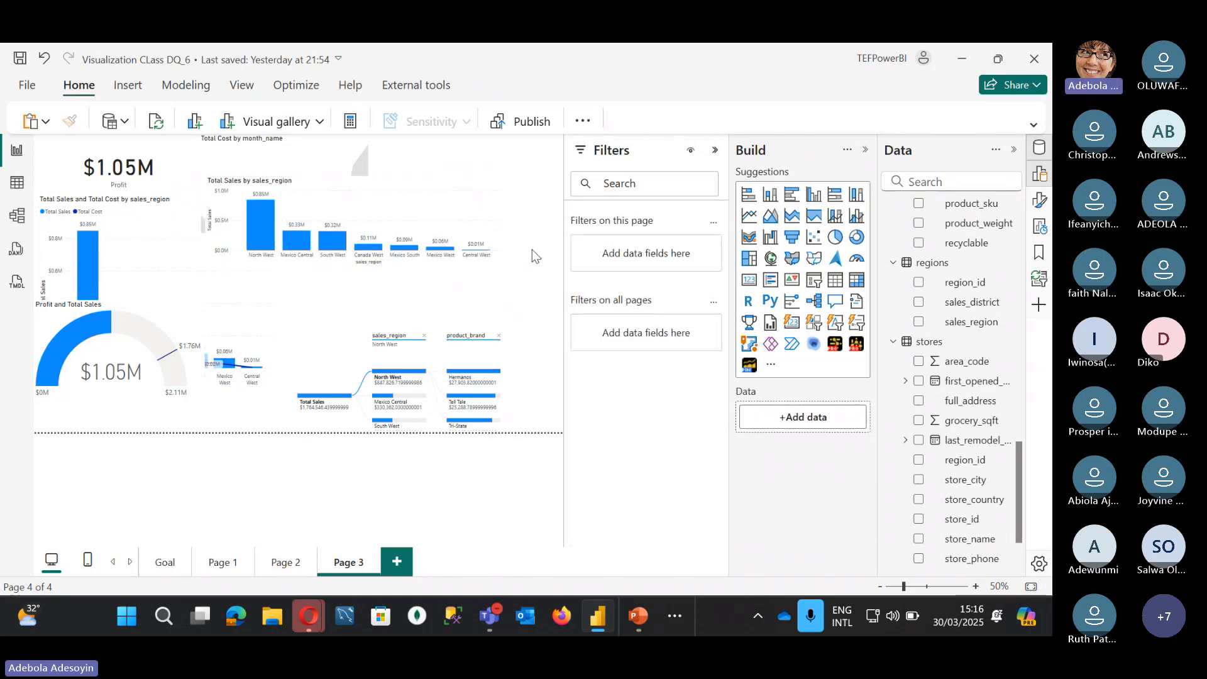
Step: Add a store_city slicer beside the sales_region chart and enlarge it
click(814, 325)
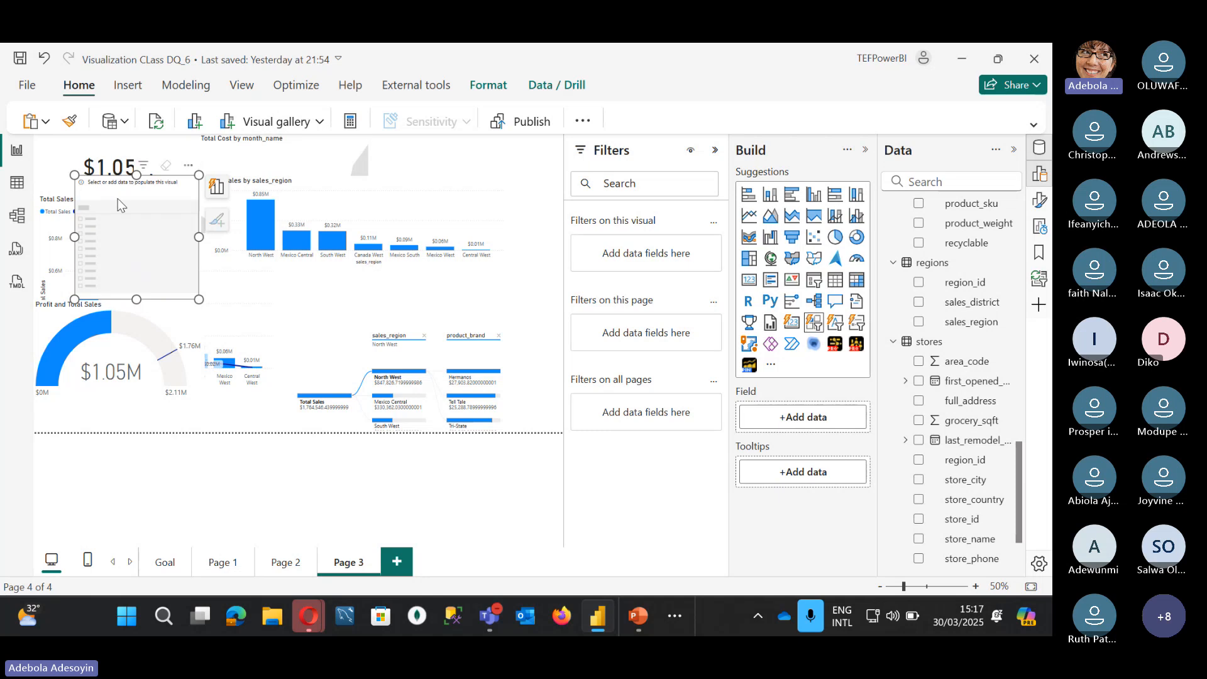
drag(145, 192, 374, 220)
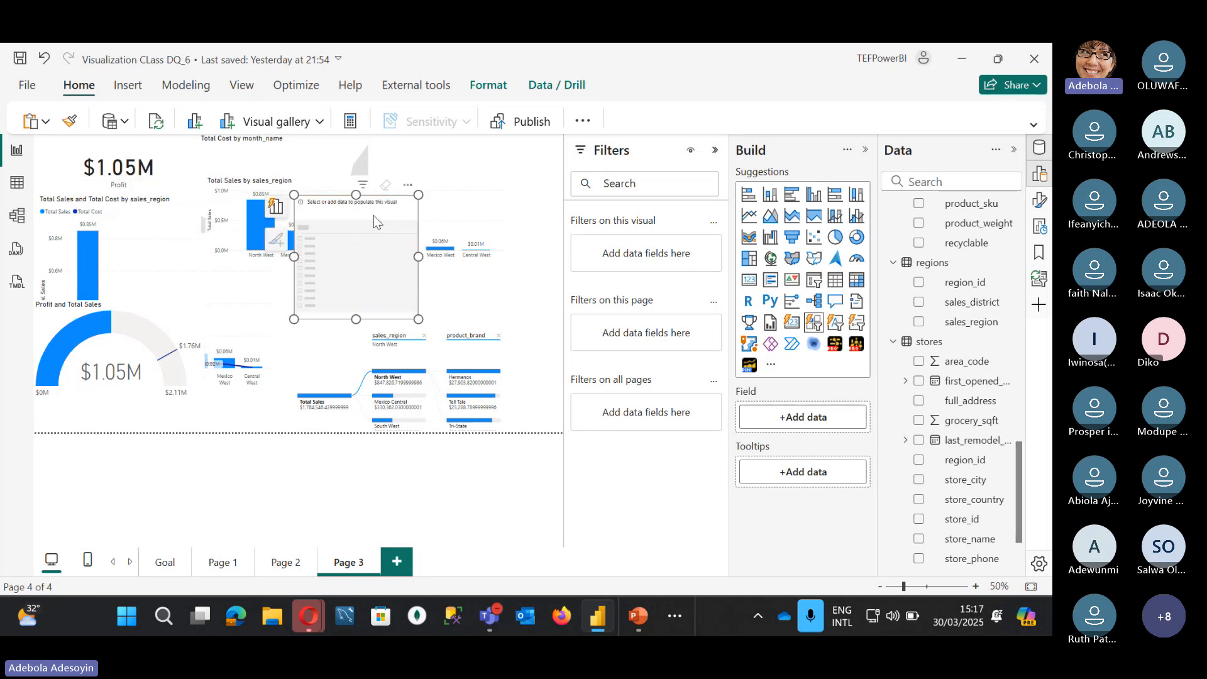
click(919, 481)
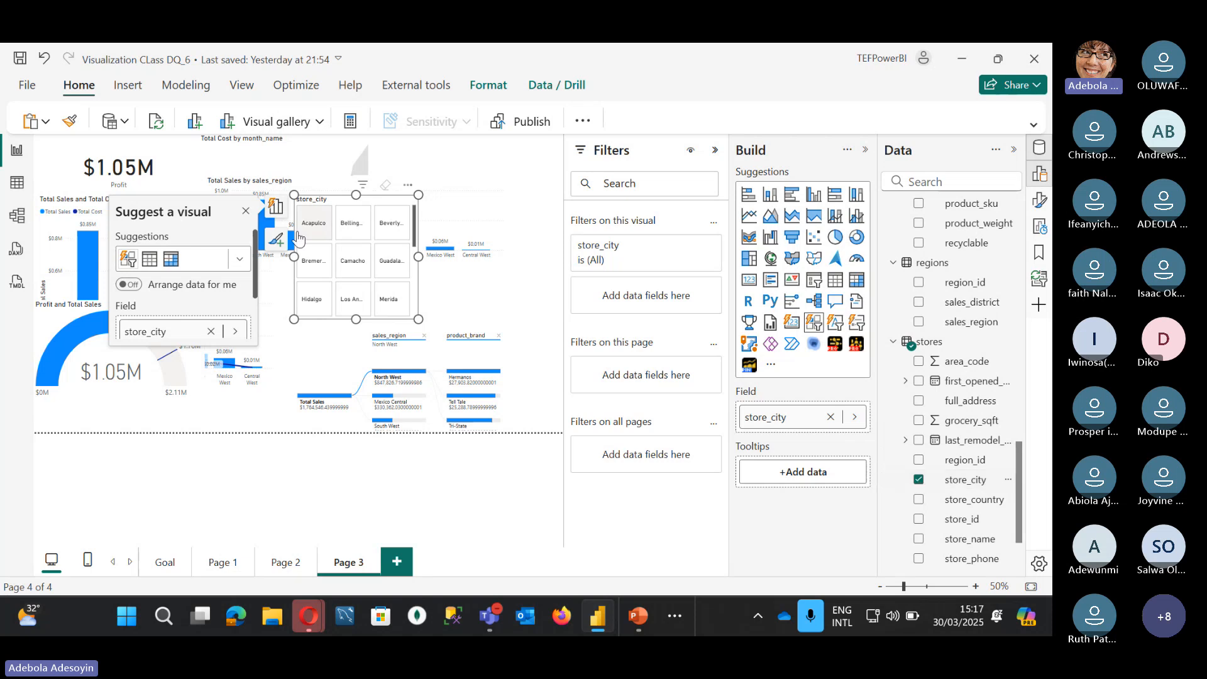
drag(419, 320, 538, 411)
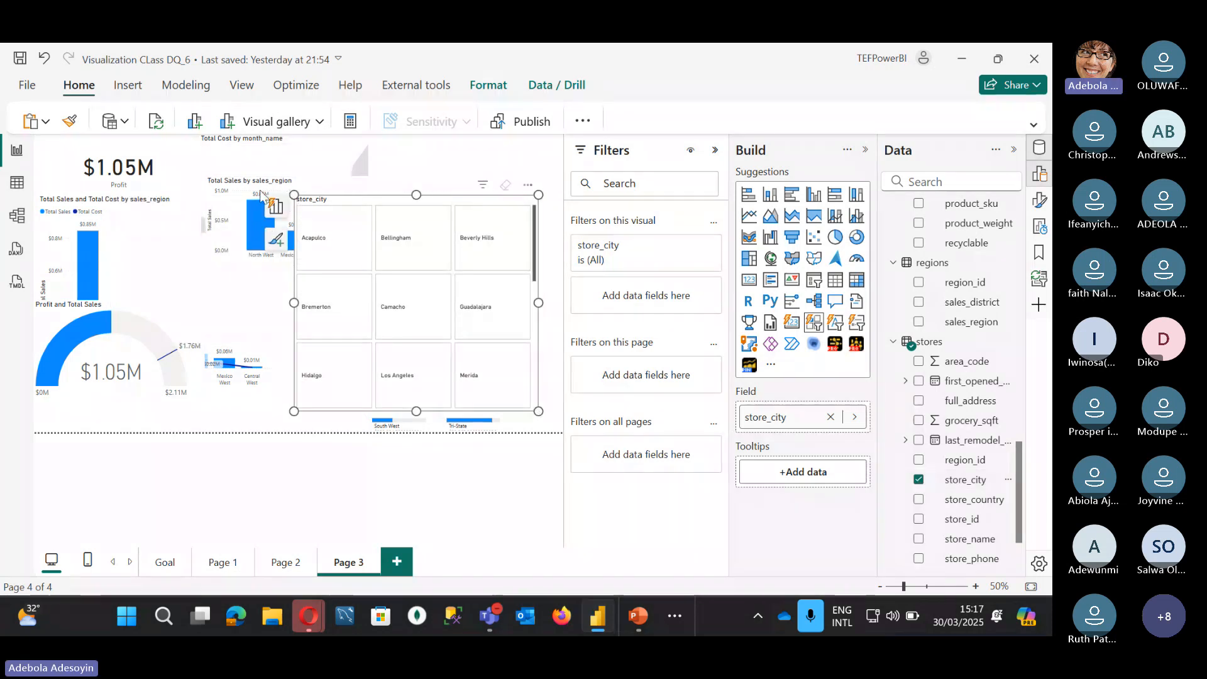
drag(292, 205, 258, 208)
Step: Test the slicer by selecting Acapulco, Bellingham and Los Angeles, then clear the selection
click(302, 252)
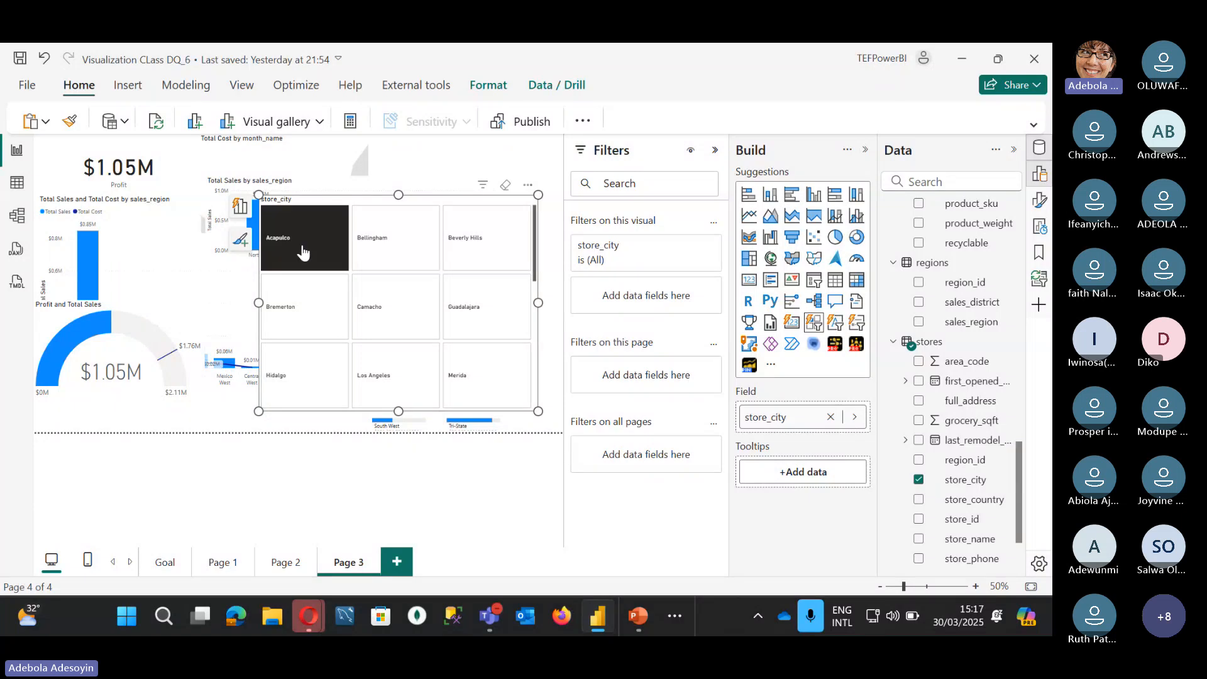
click(415, 254)
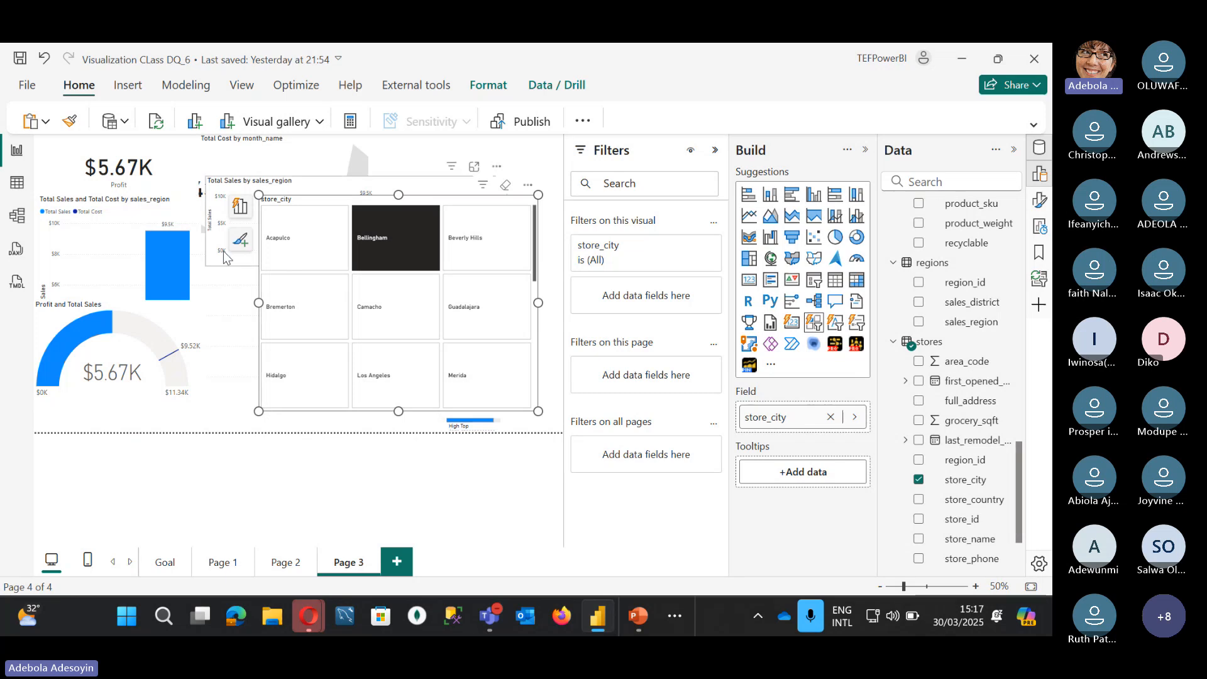
click(376, 371)
click(376, 371)
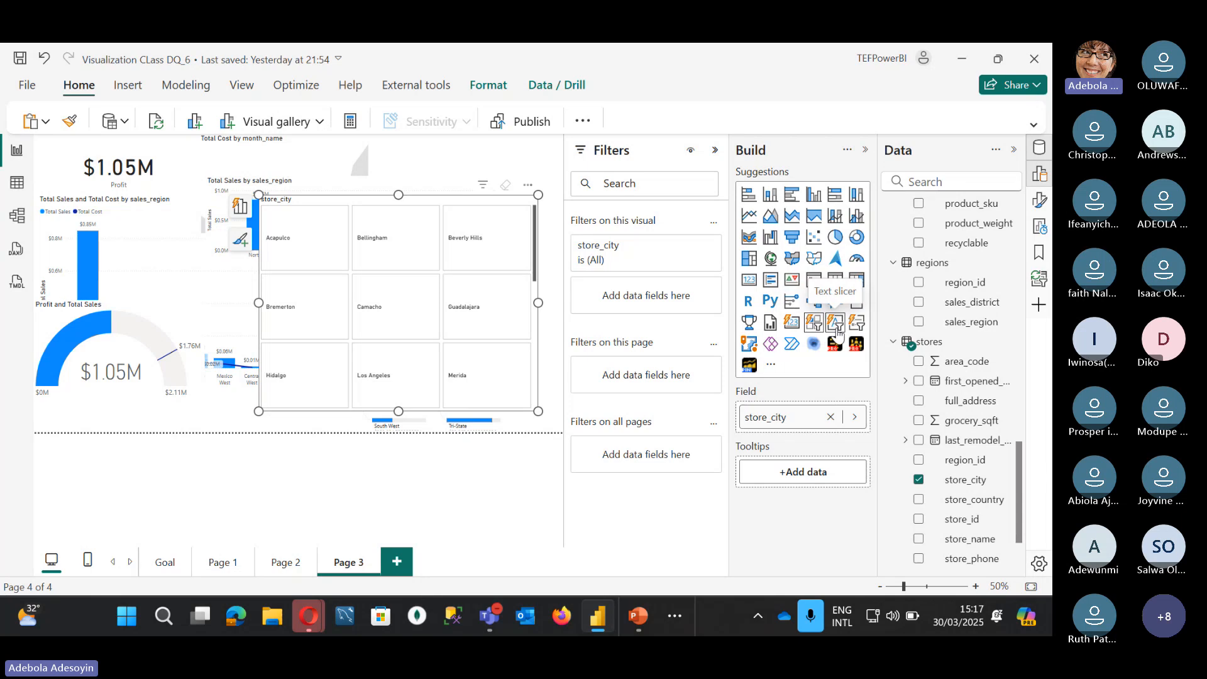
Step: Convert the store_city slicer to a text slicer and filter by the keyword 'los'
click(836, 324)
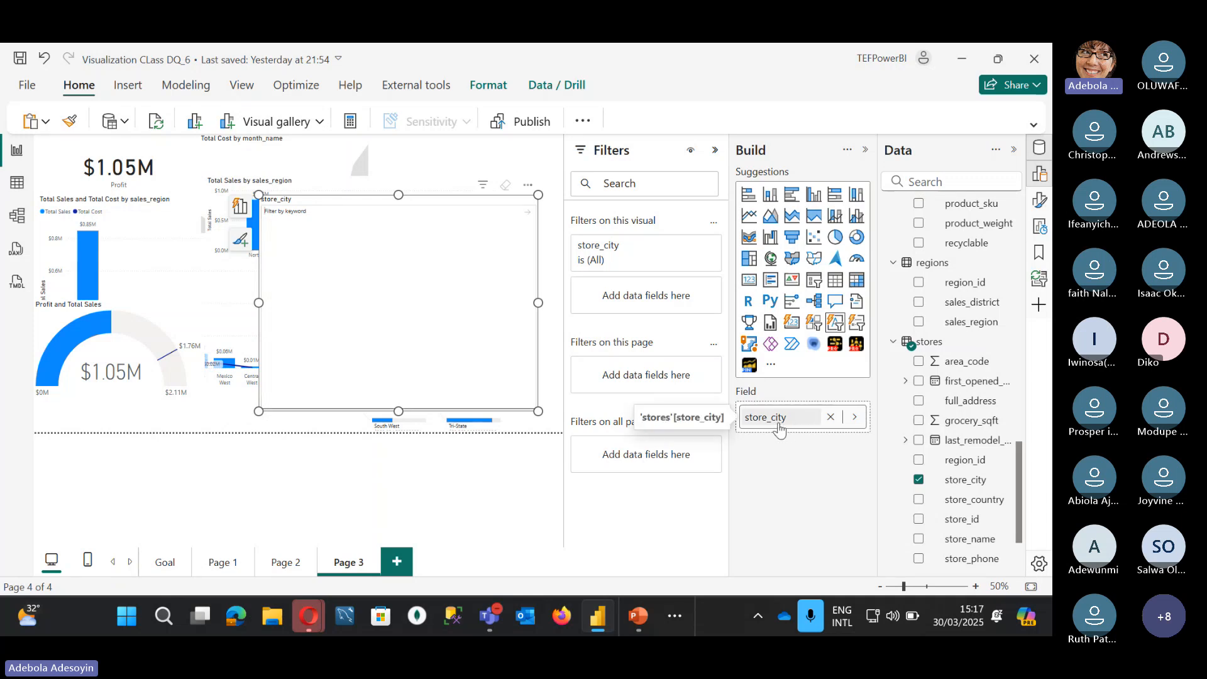
click(306, 211)
text(los)
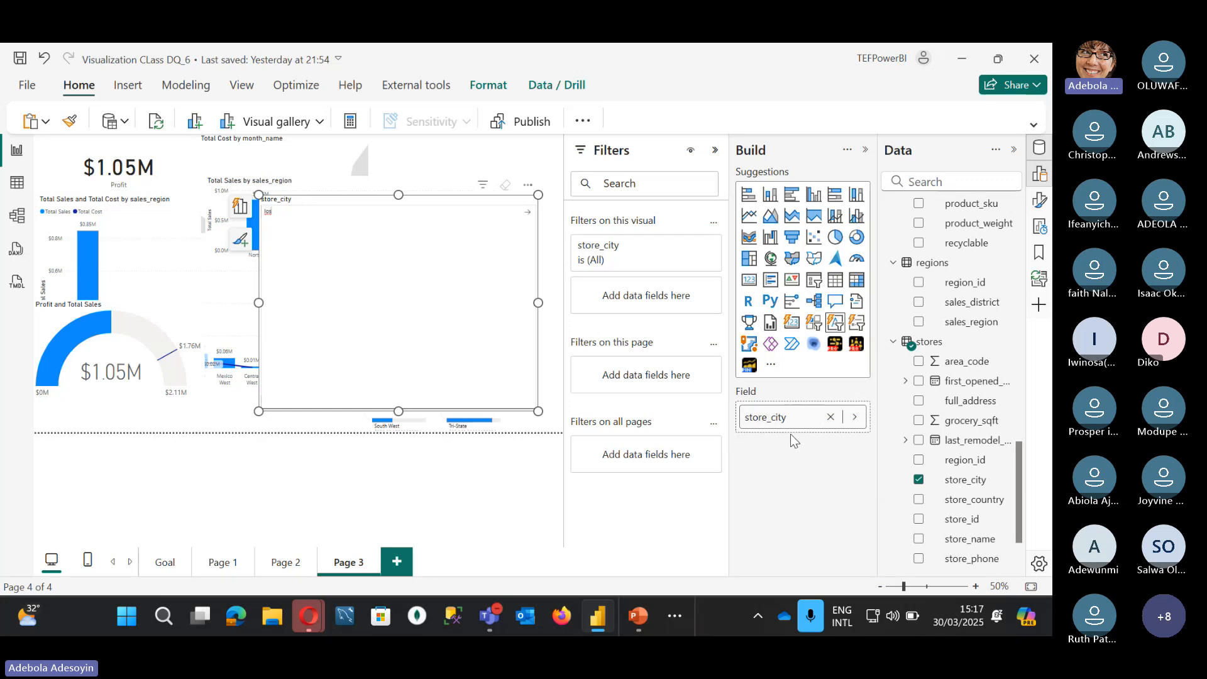
key(Return)
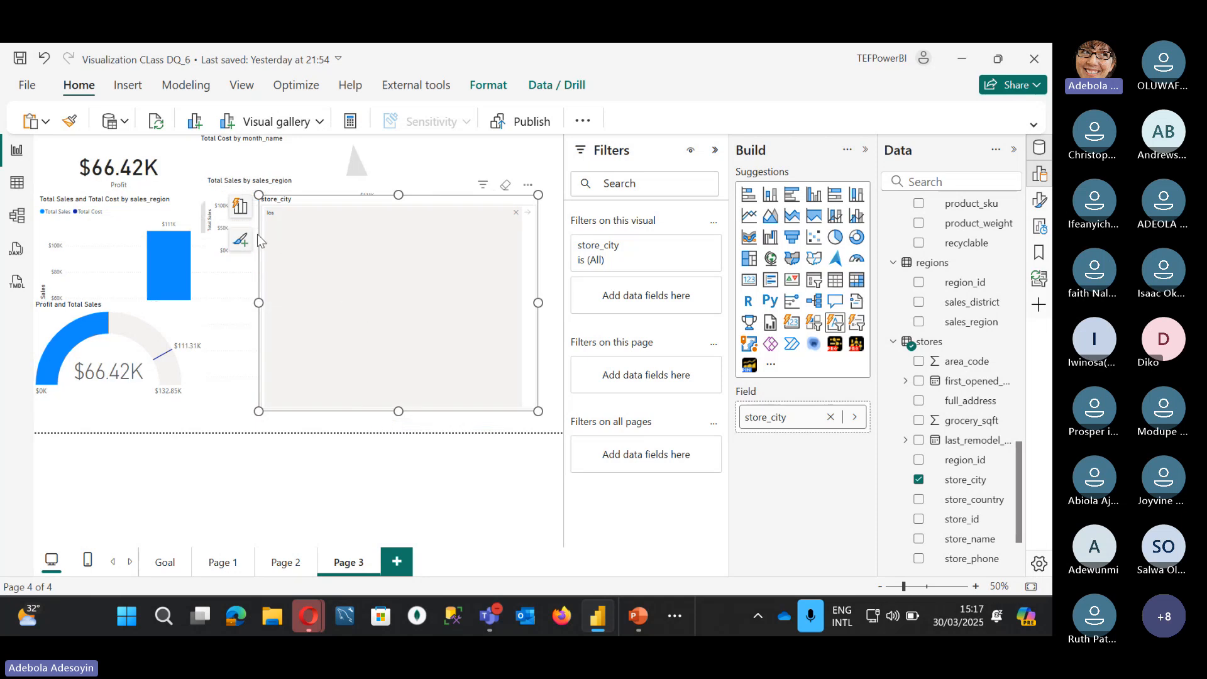
Step: Move the text slicer lower on the page and collapse the Filters and formatting panes
drag(358, 202, 378, 269)
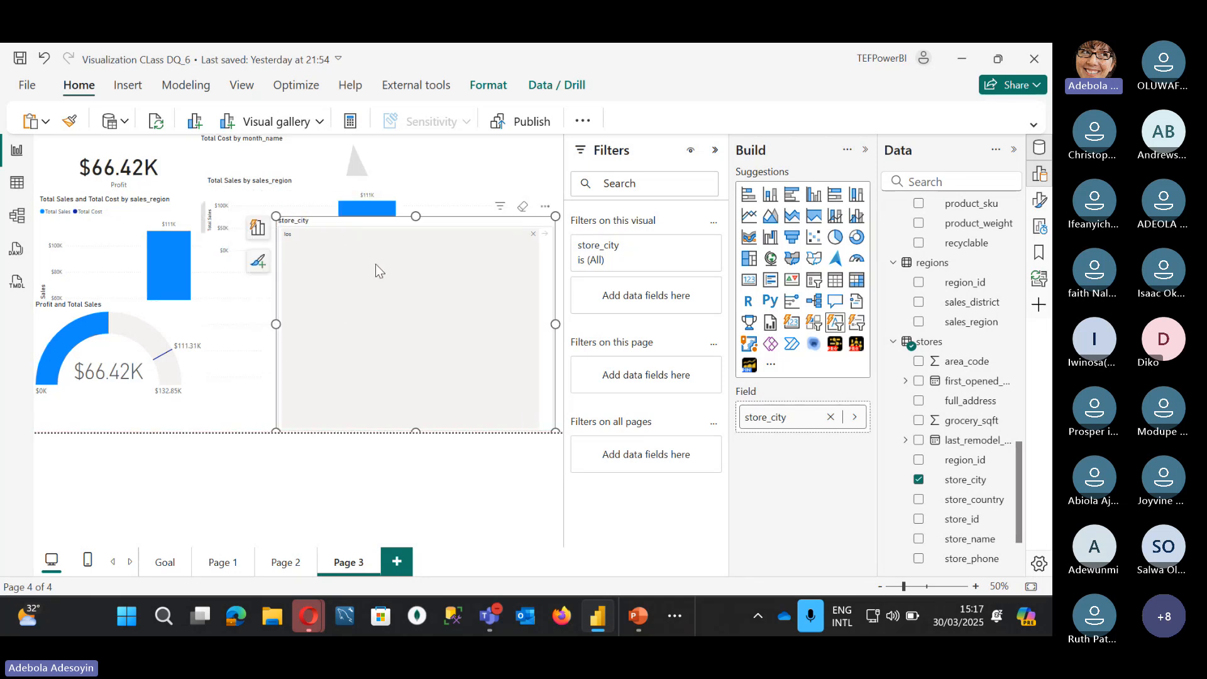
double_click(293, 236)
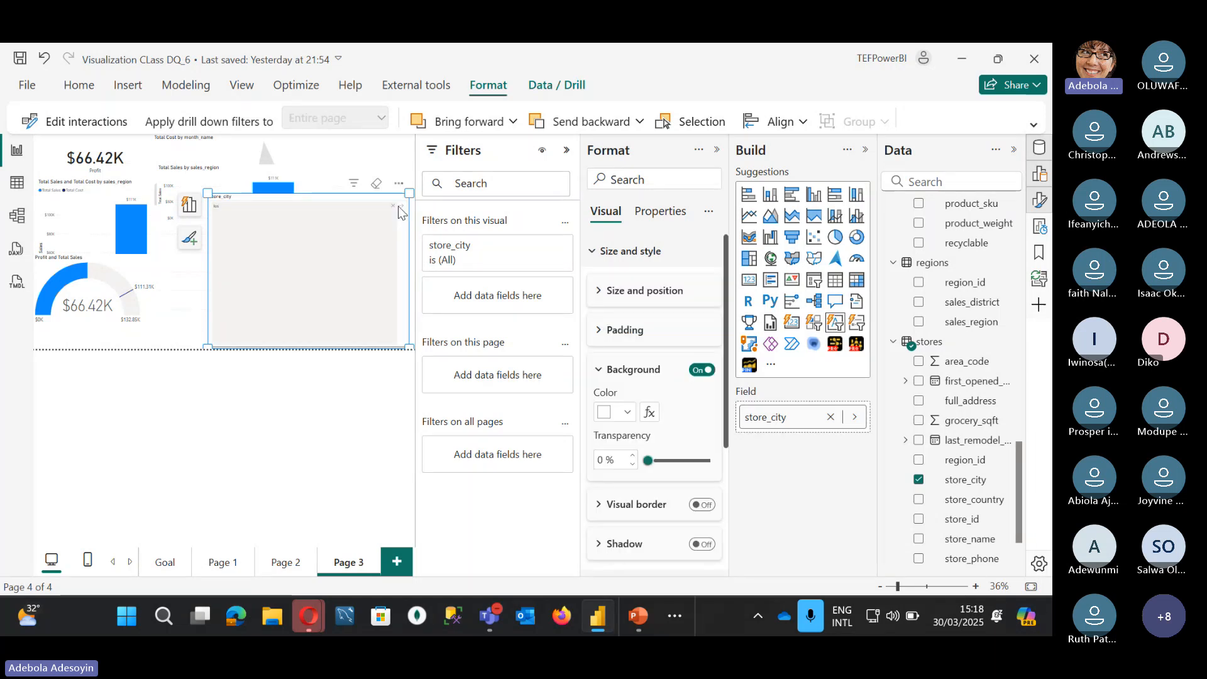
click(397, 214)
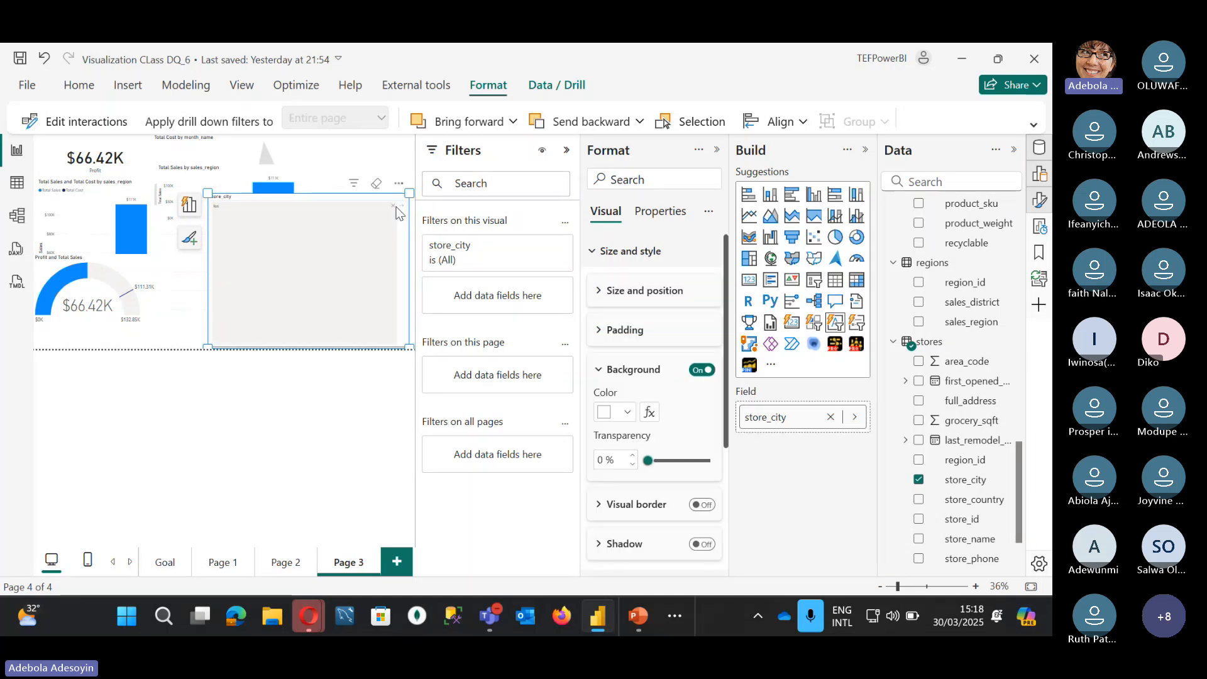
click(566, 151)
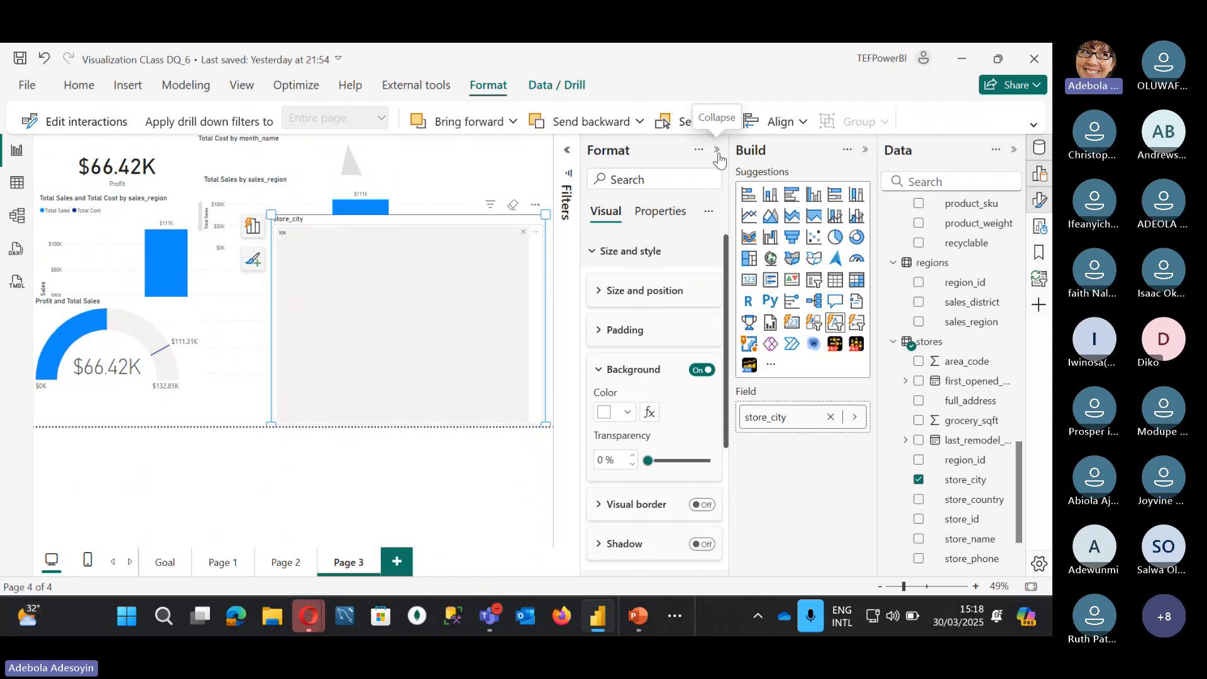
click(717, 149)
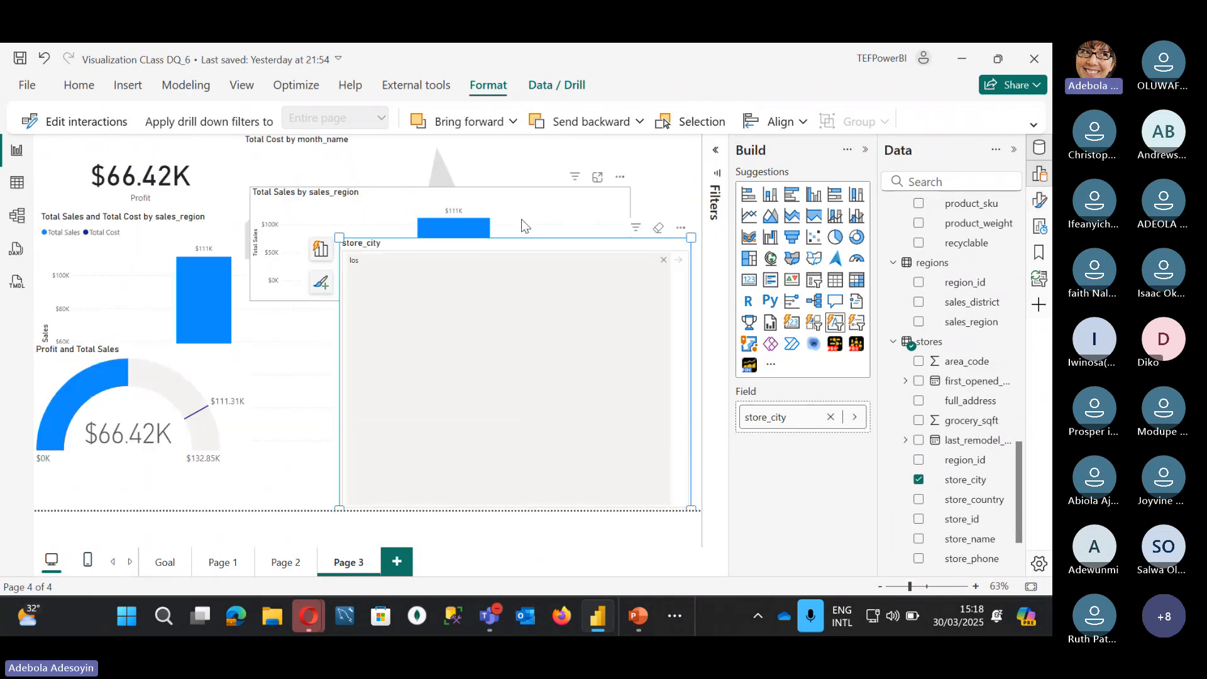
Step: Clear the 'los' search keyword and switch the store_city slicer to a list of cities
click(663, 259)
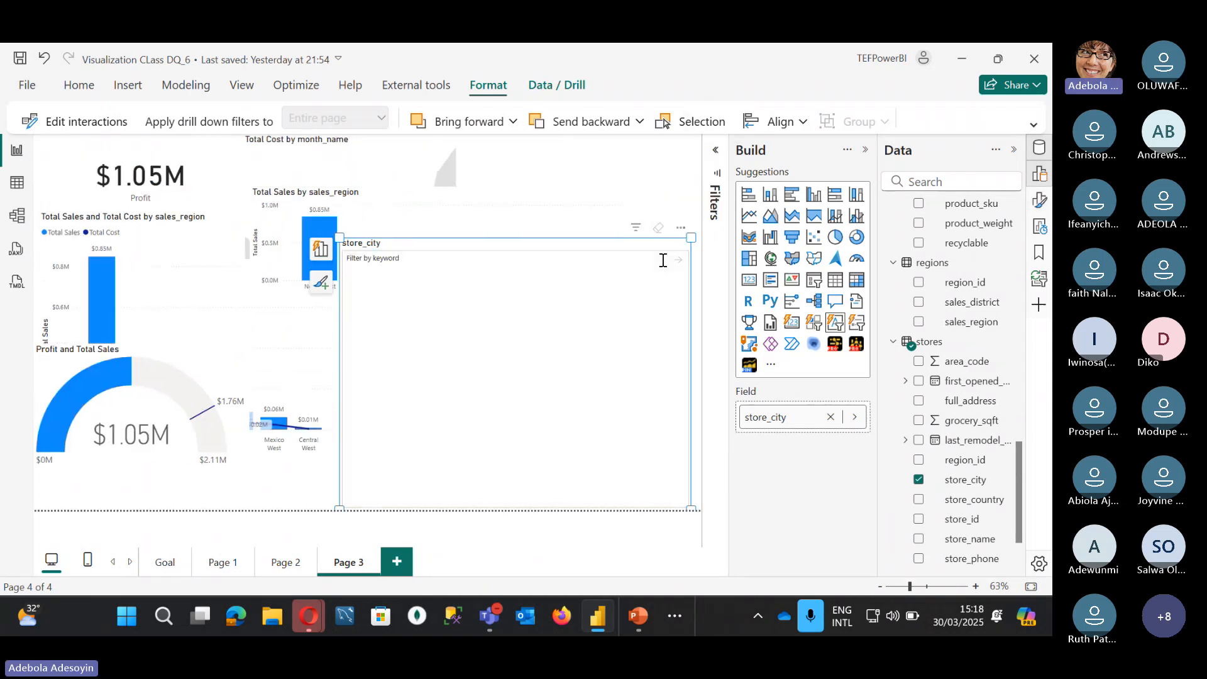
click(857, 324)
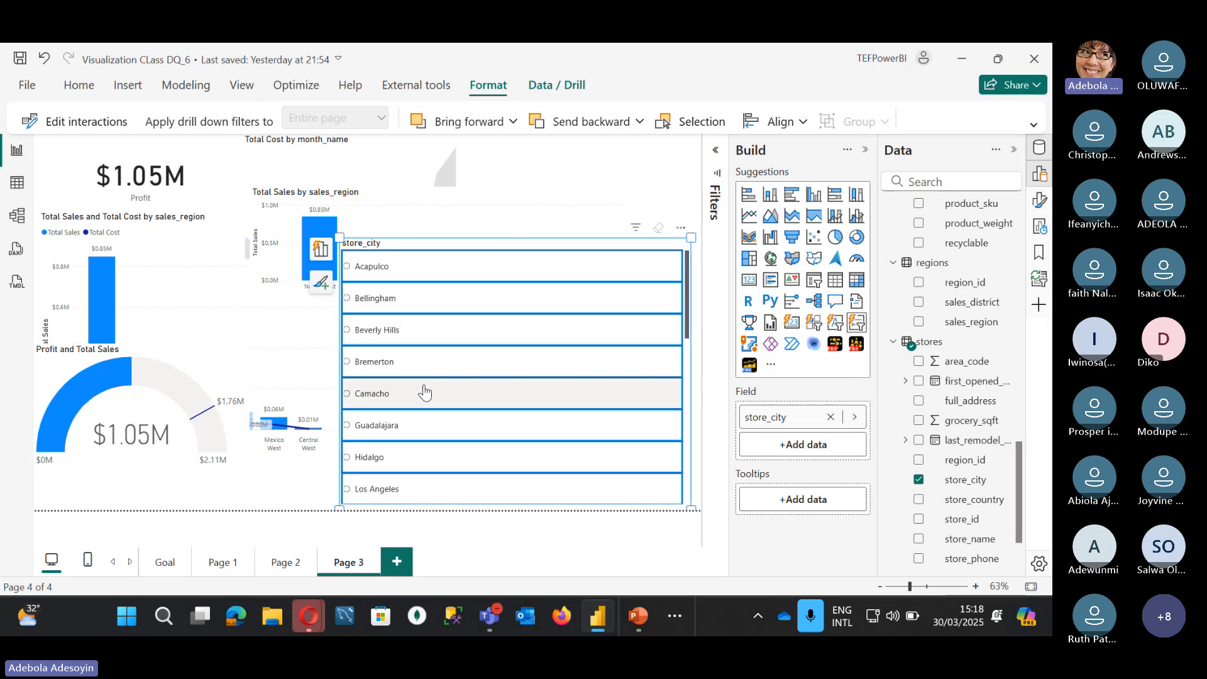
scroll(425, 391, down, 10)
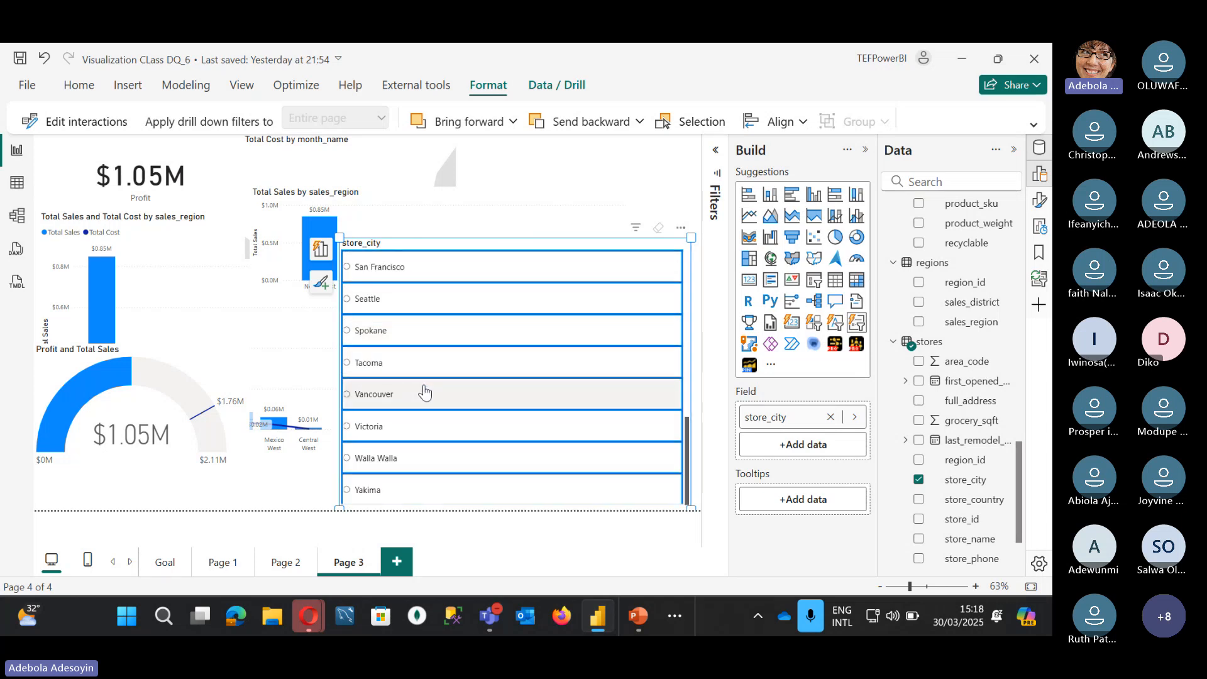
Step: Try Seattle, then San Francisco, in the slicer, clear the selection, and open Format visual
click(368, 299)
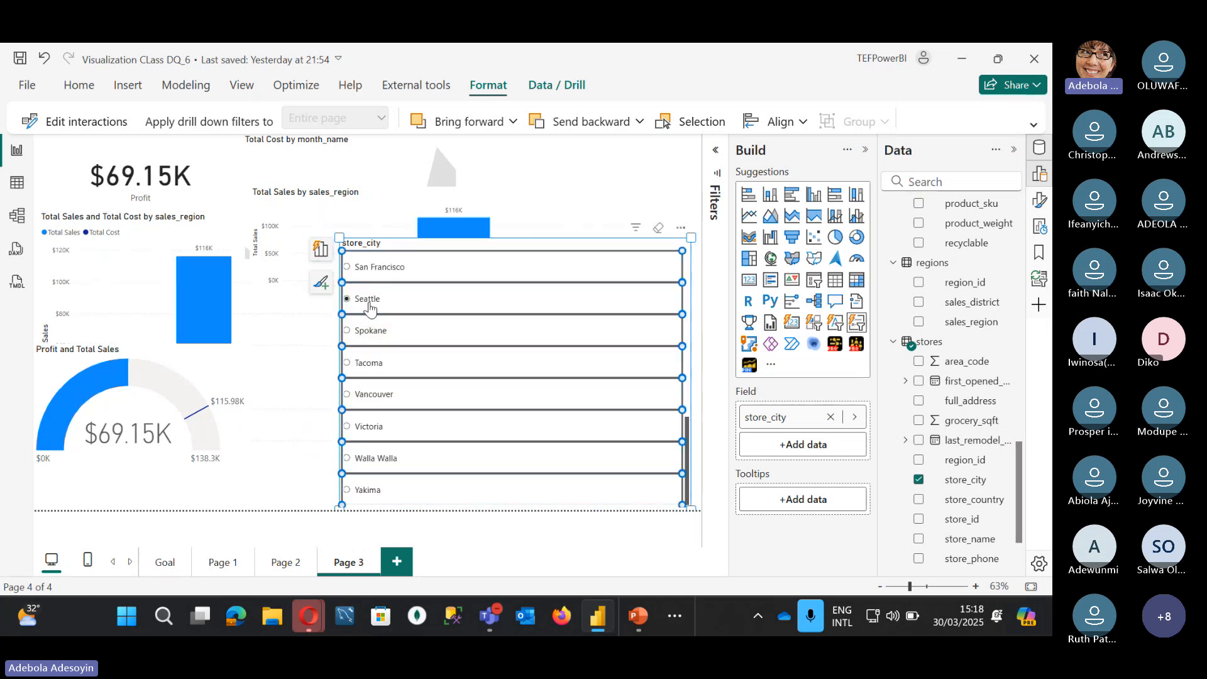
click(390, 267)
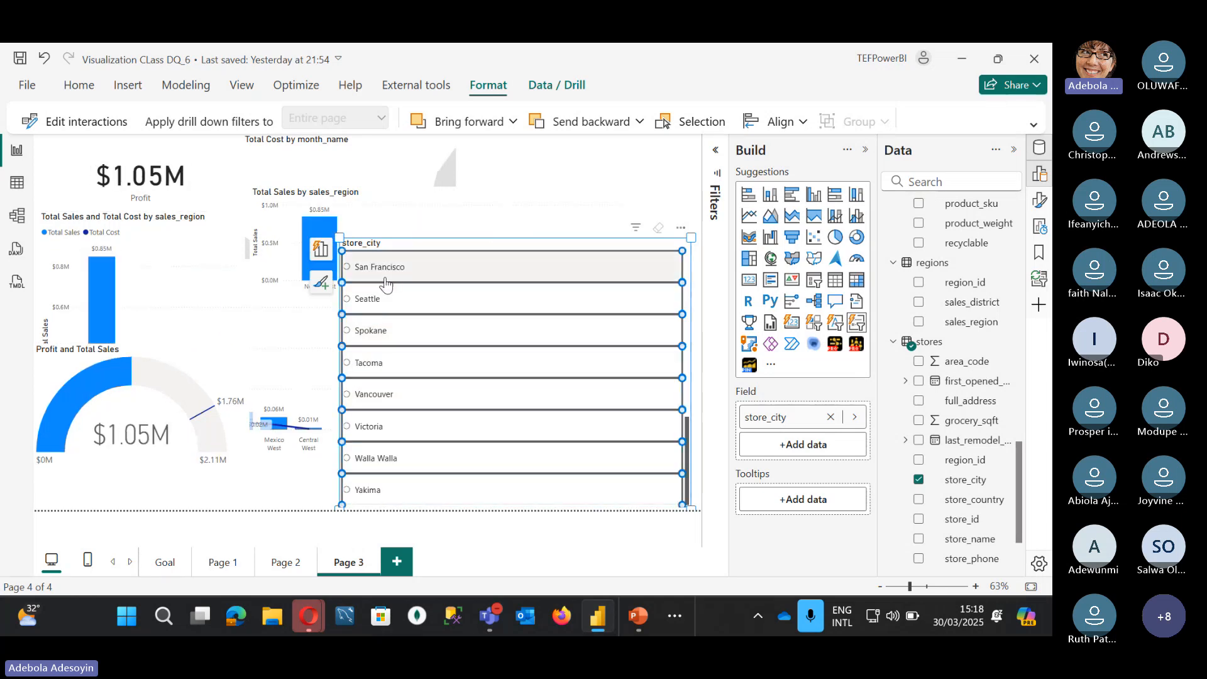
click(394, 269)
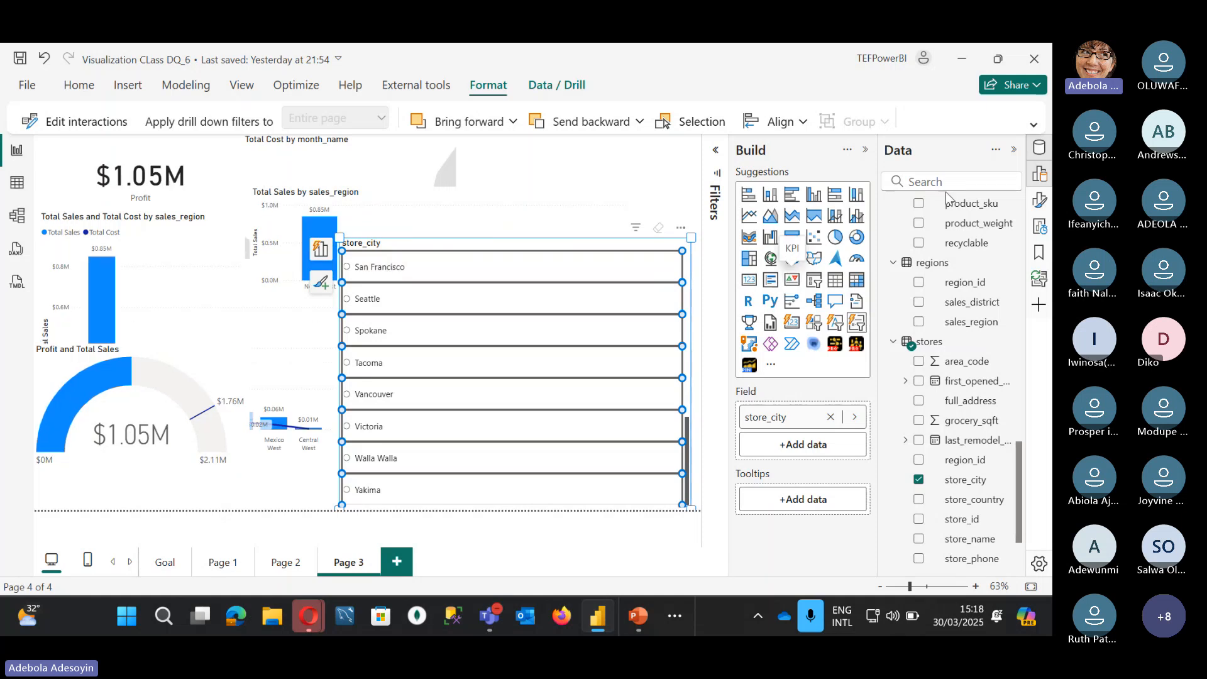
click(1041, 205)
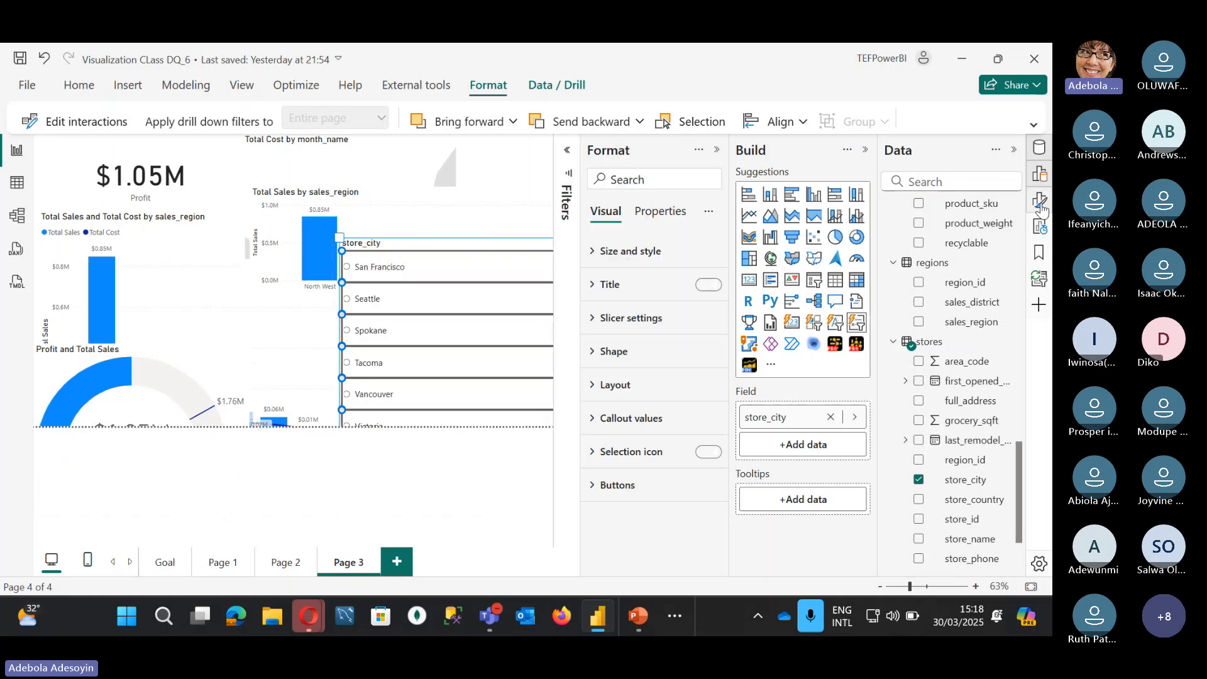
Step: Turn on the Show 'Select all' option in the slicer's Selection settings
click(592, 319)
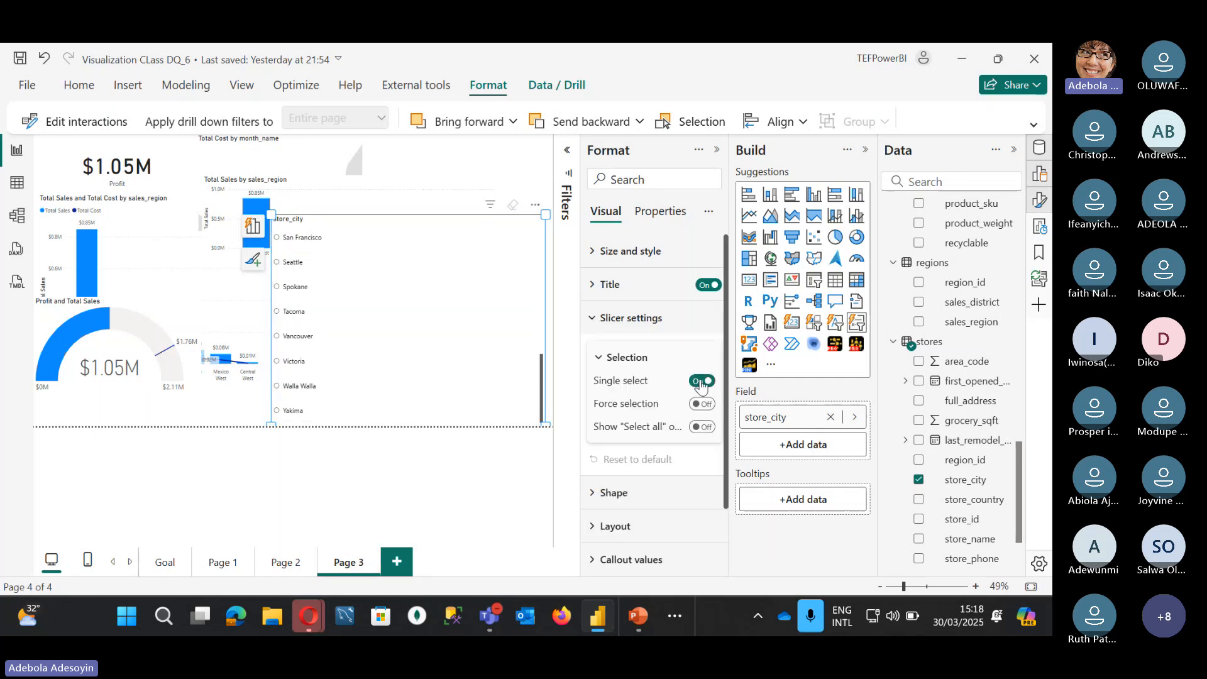
click(701, 428)
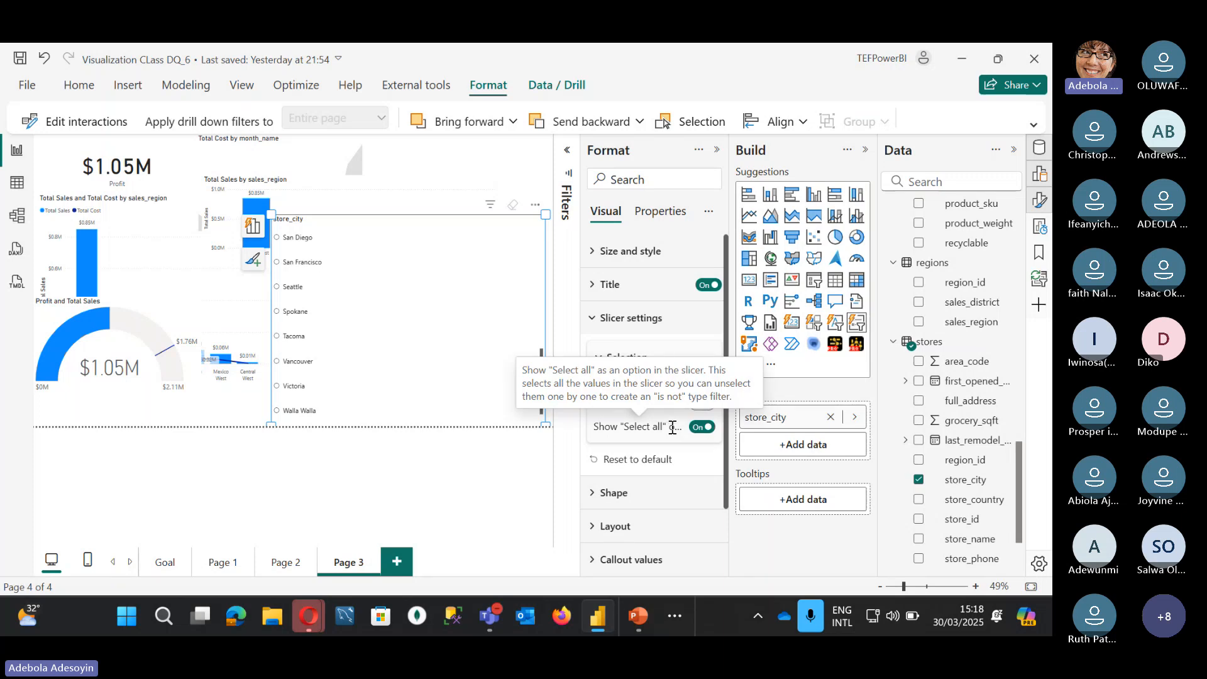
scroll(388, 272, up, 2)
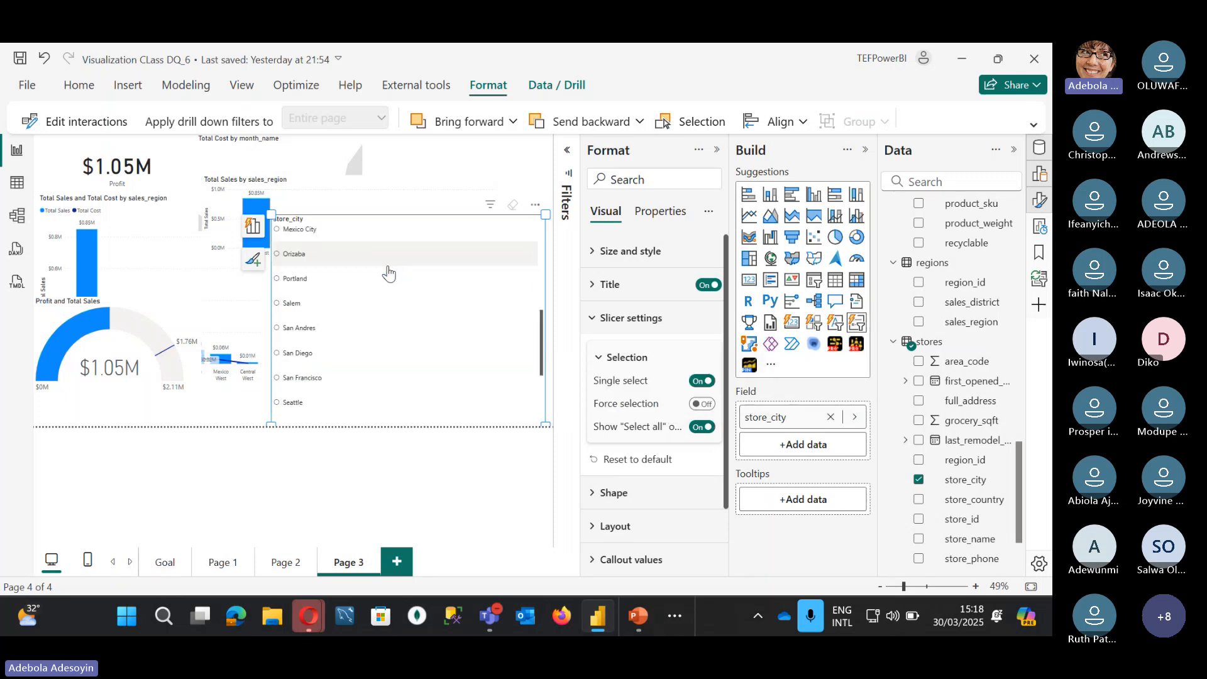
scroll(484, 359, up, 5)
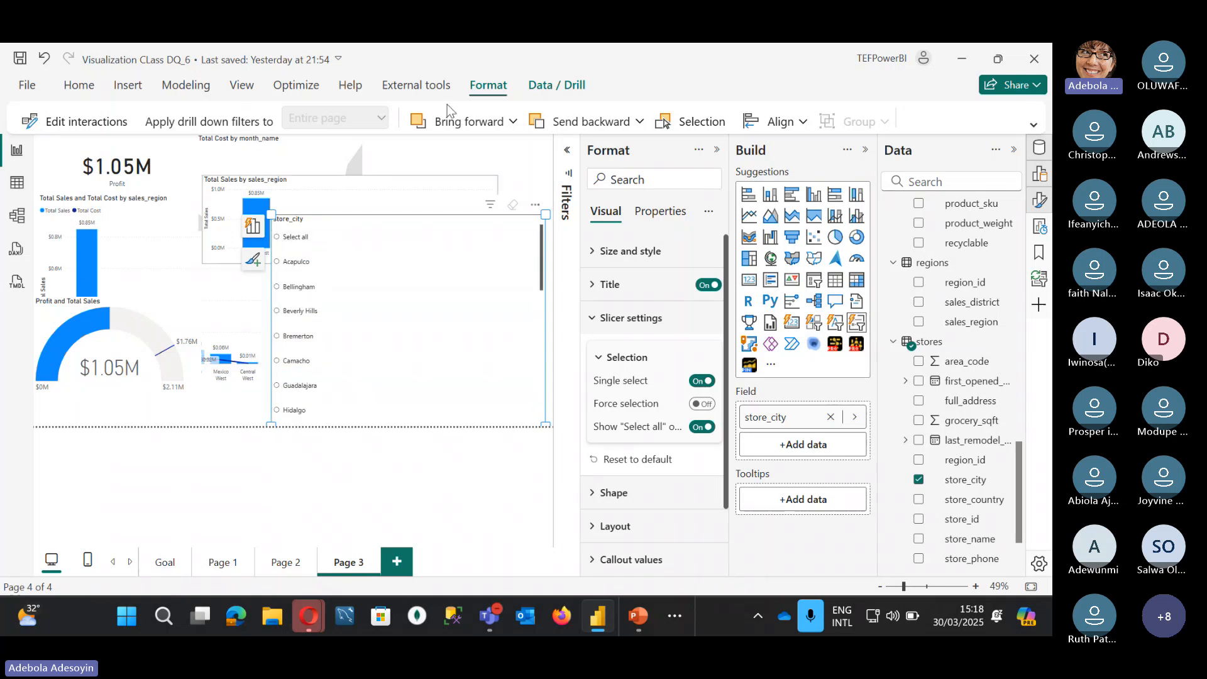
Step: Test Select all on the city list, clear it, and collapse the Selection settings
click(468, 148)
click(368, 244)
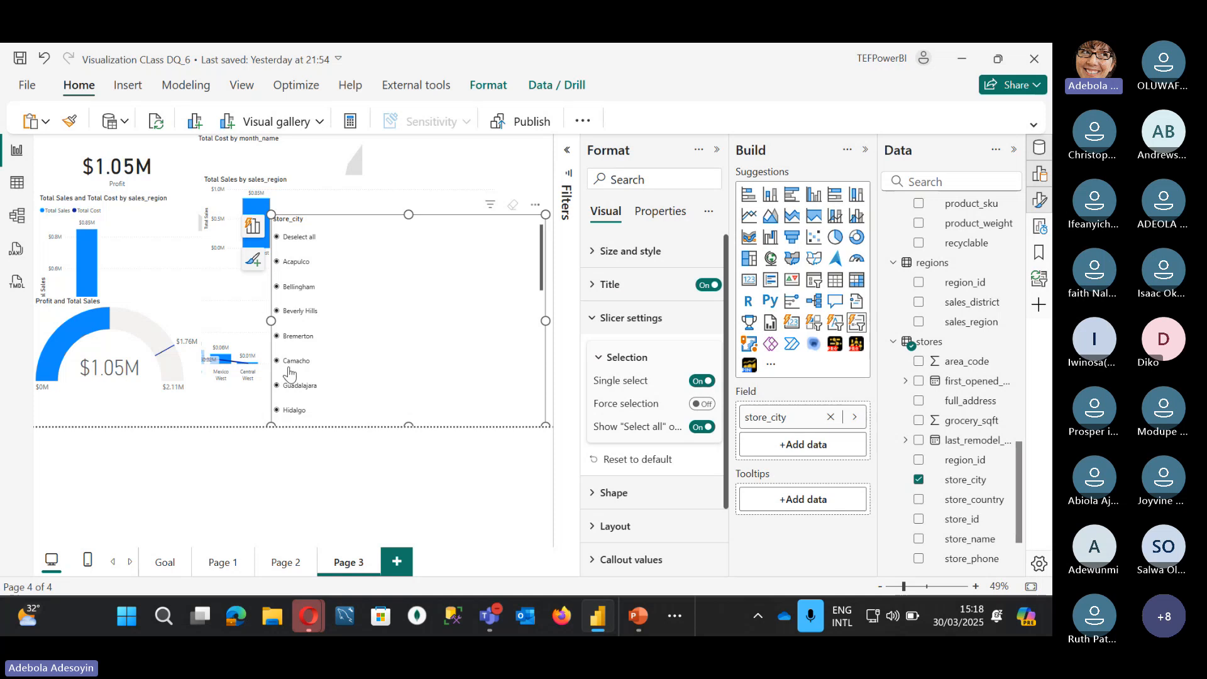
click(281, 244)
click(593, 319)
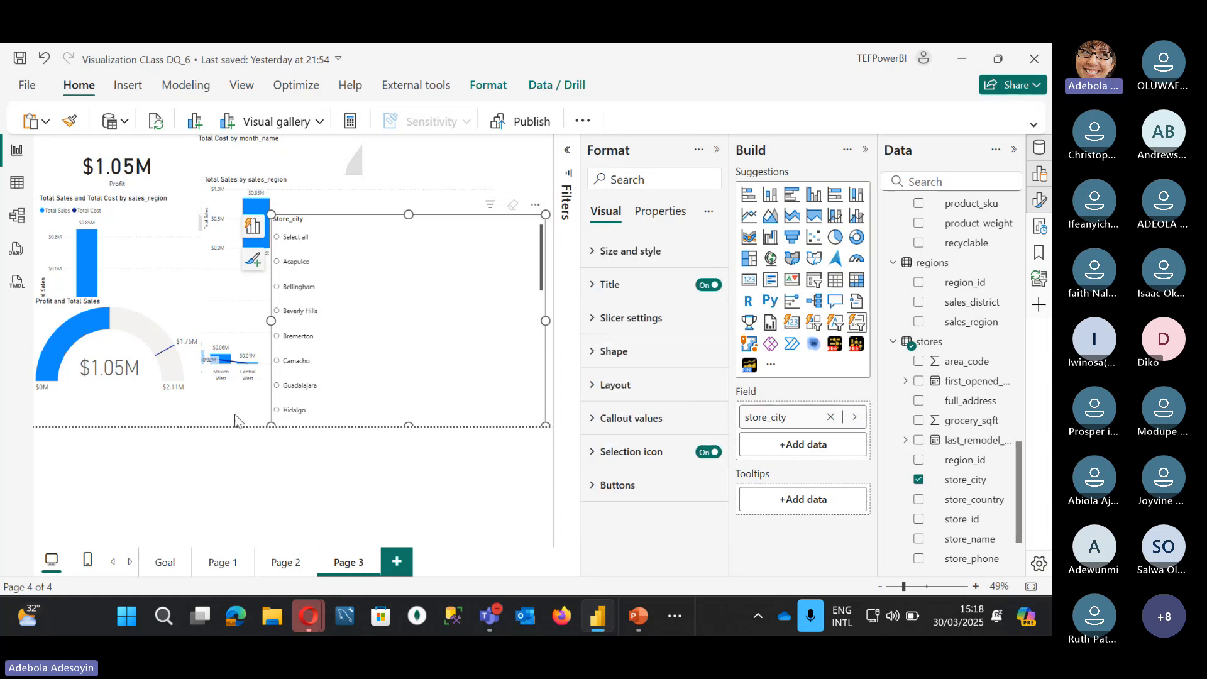
Step: Add a blank matrix, move it beside the store_city slicer, and enlarge it
click(232, 451)
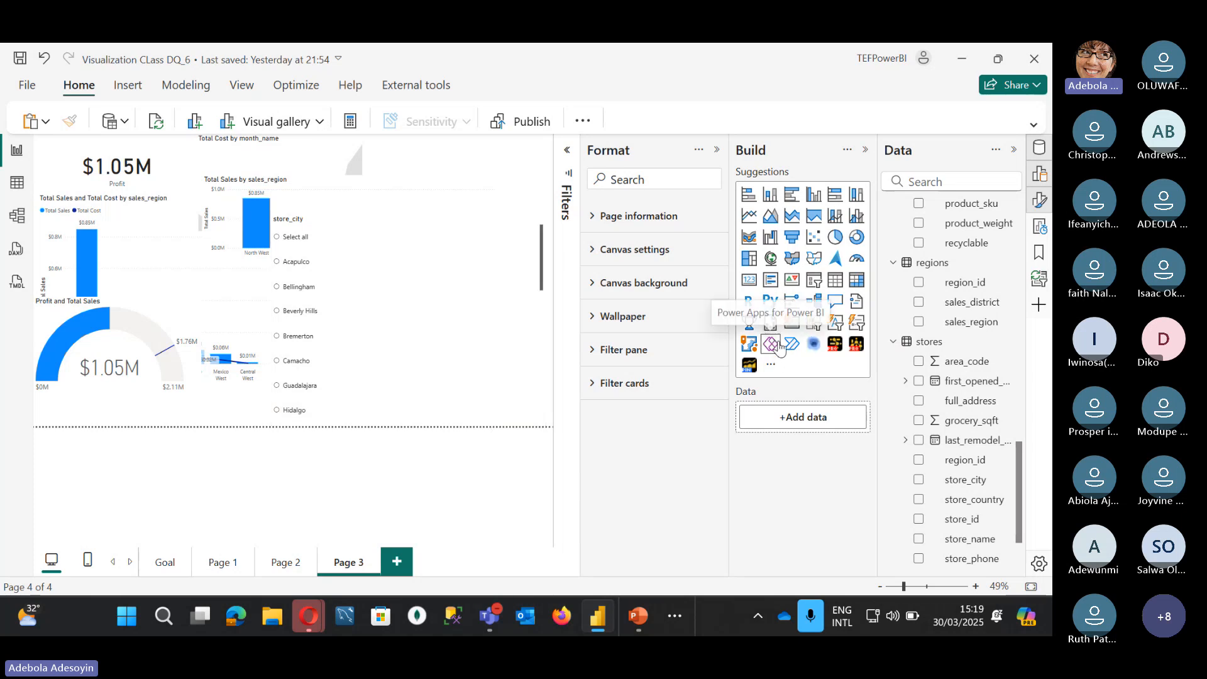
click(857, 279)
drag(173, 184, 464, 205)
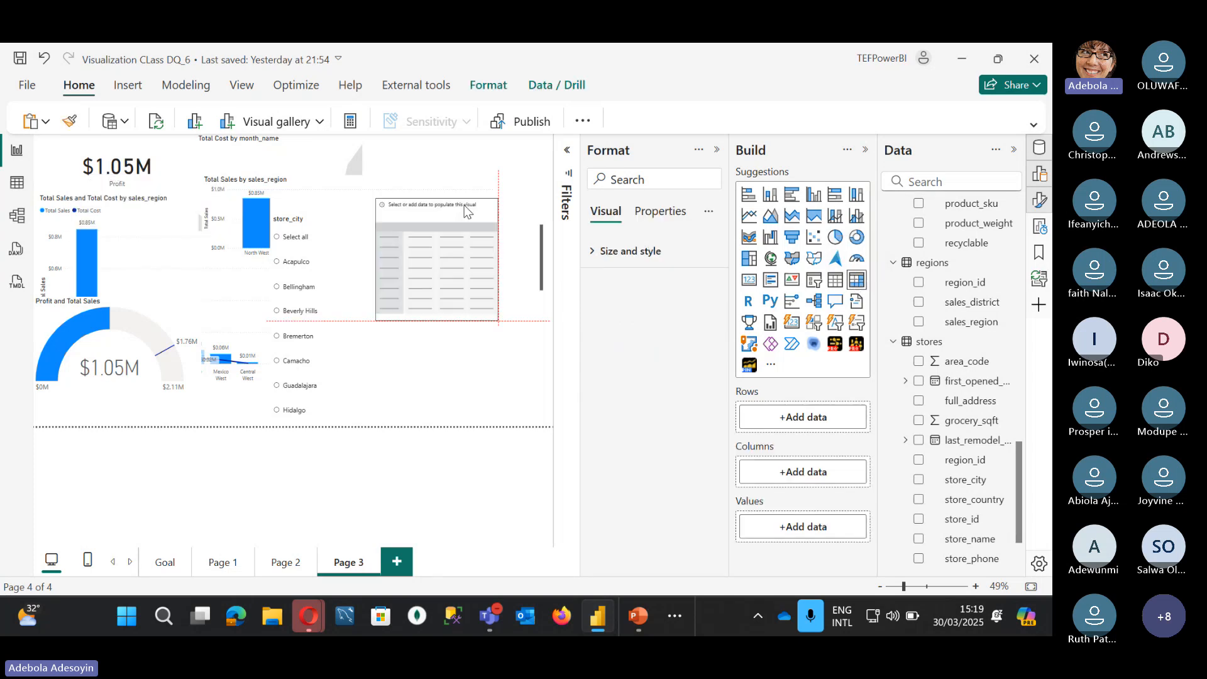
drag(488, 317, 524, 387)
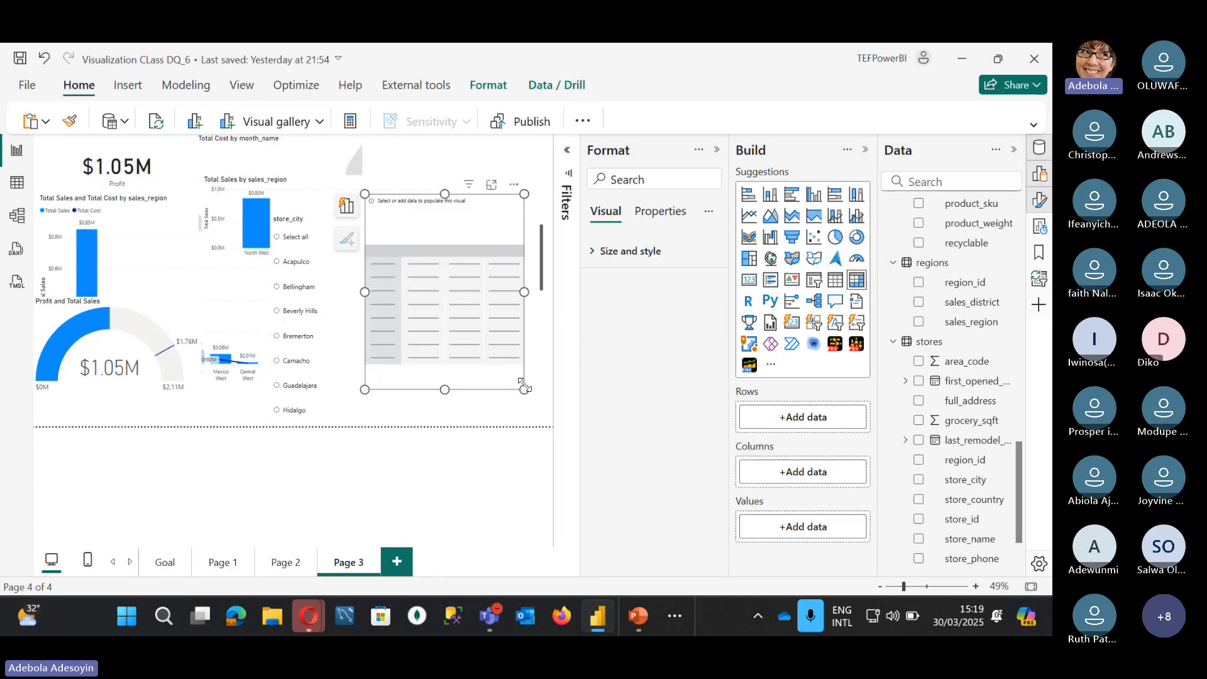
Step: Fill the matrix with sales_region as rows and Profit as values
click(935, 325)
scroll(943, 295, up, 5)
scroll(947, 273, up, 5)
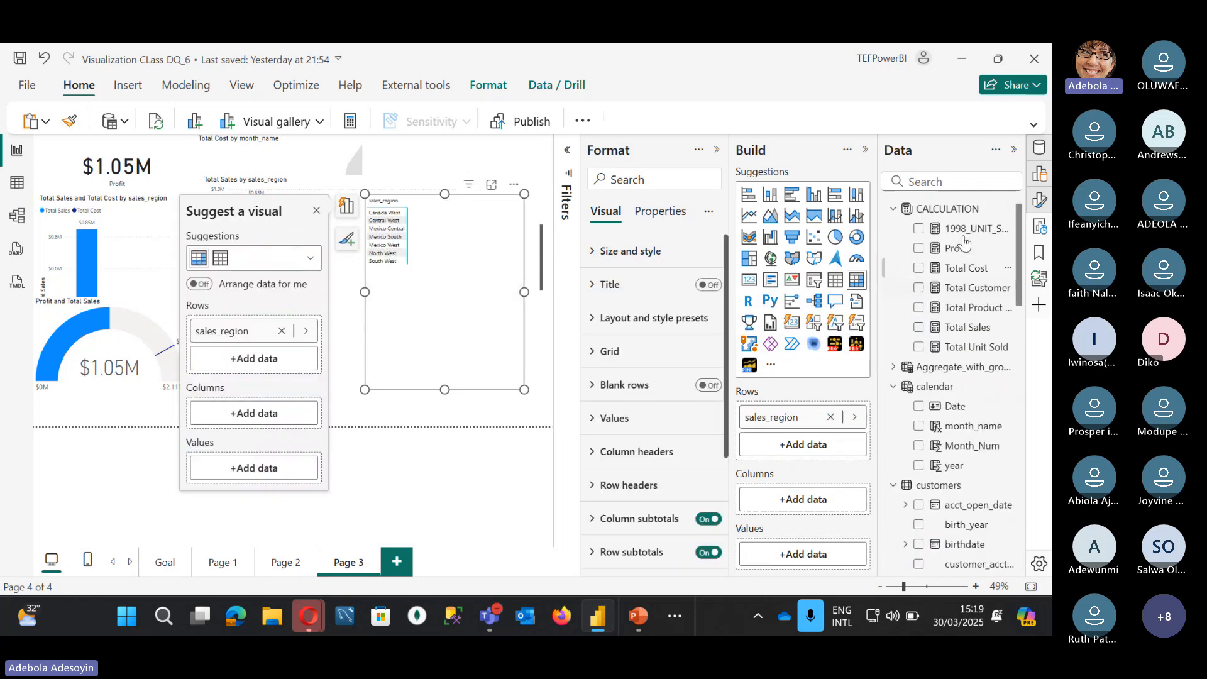
click(918, 249)
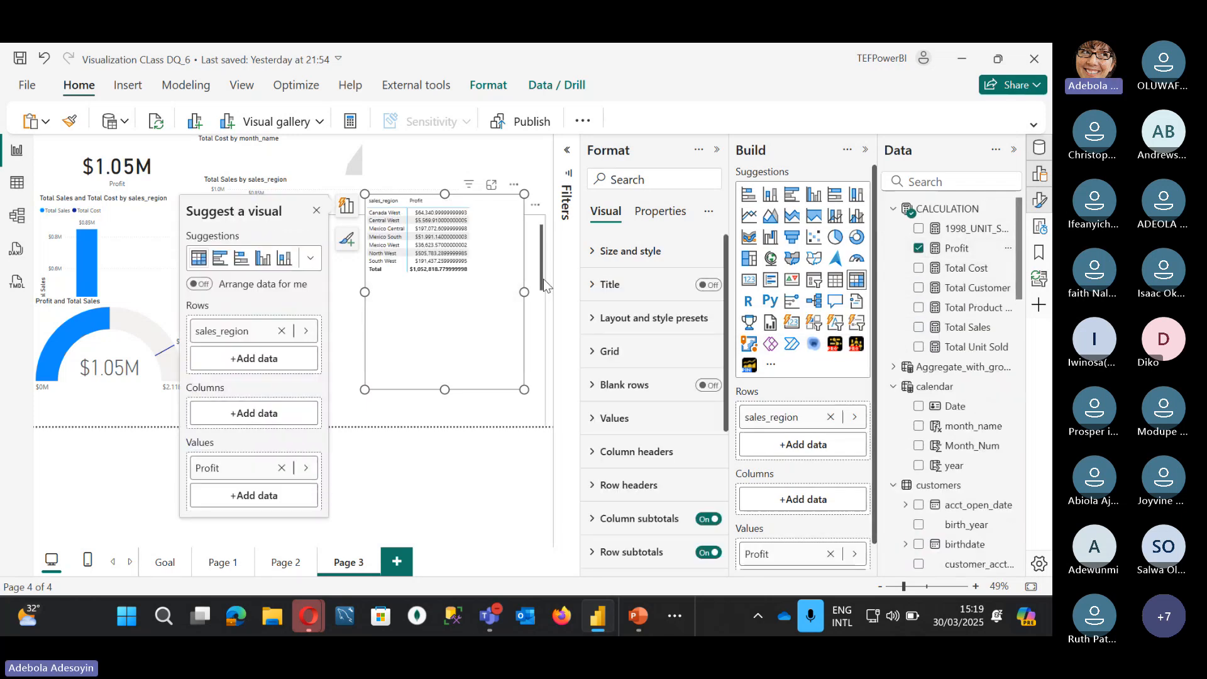
Step: Expand the matrix's Values and Specific column formatting sections
scroll(649, 498, down, 1)
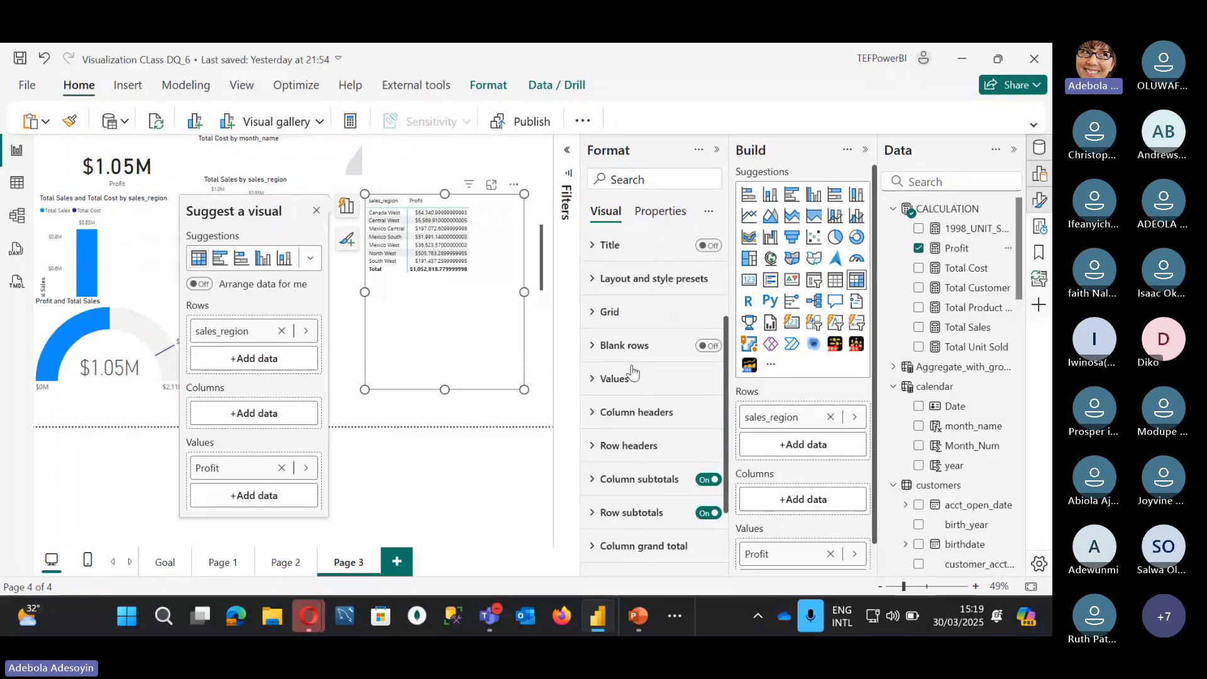
scroll(641, 478, up, 1)
click(596, 420)
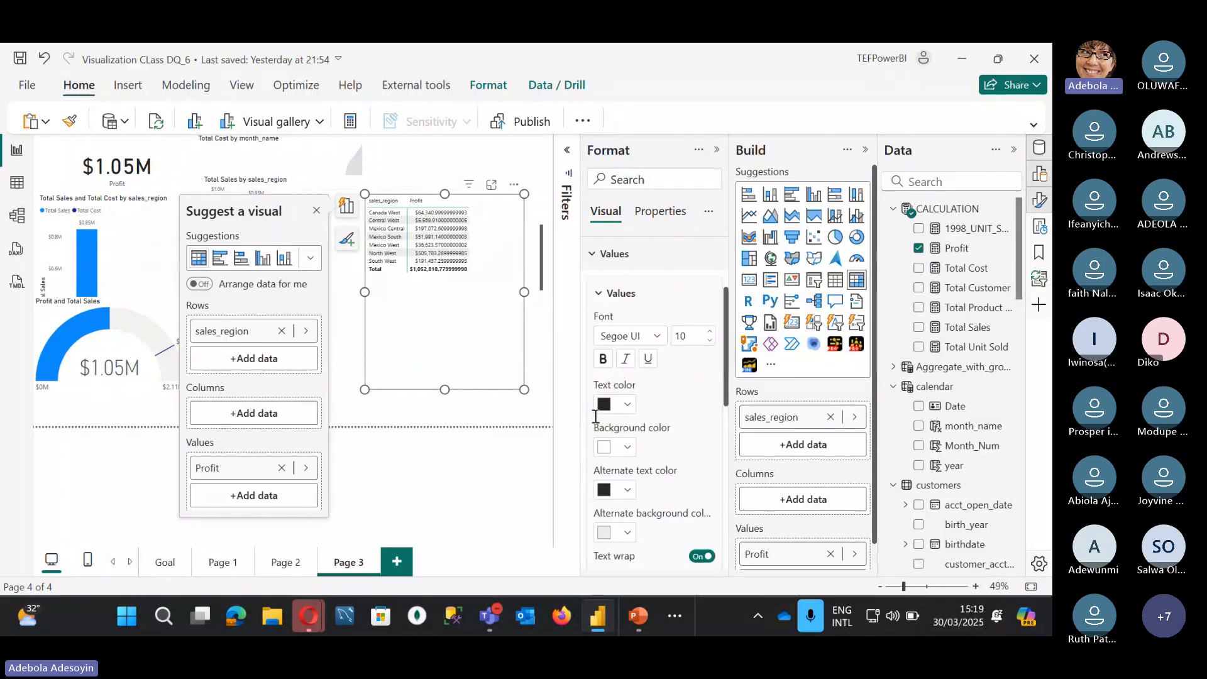
scroll(685, 431, down, 3)
scroll(684, 431, down, 2)
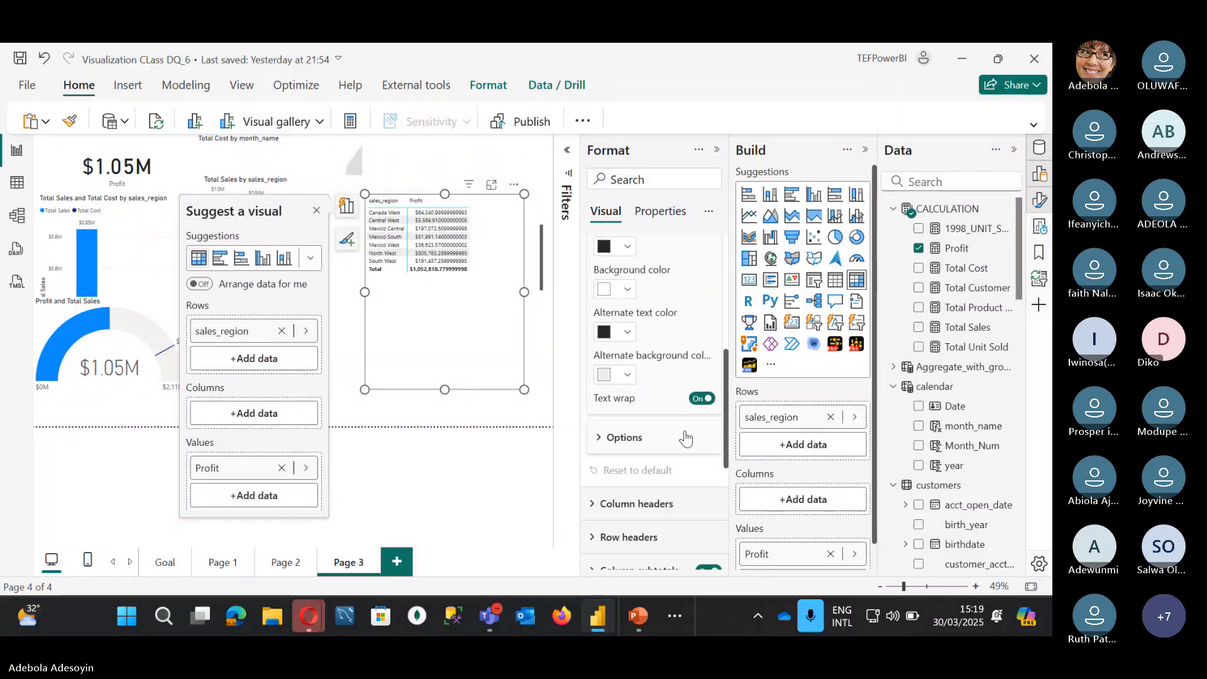
scroll(658, 427, down, 2)
scroll(659, 428, down, 3)
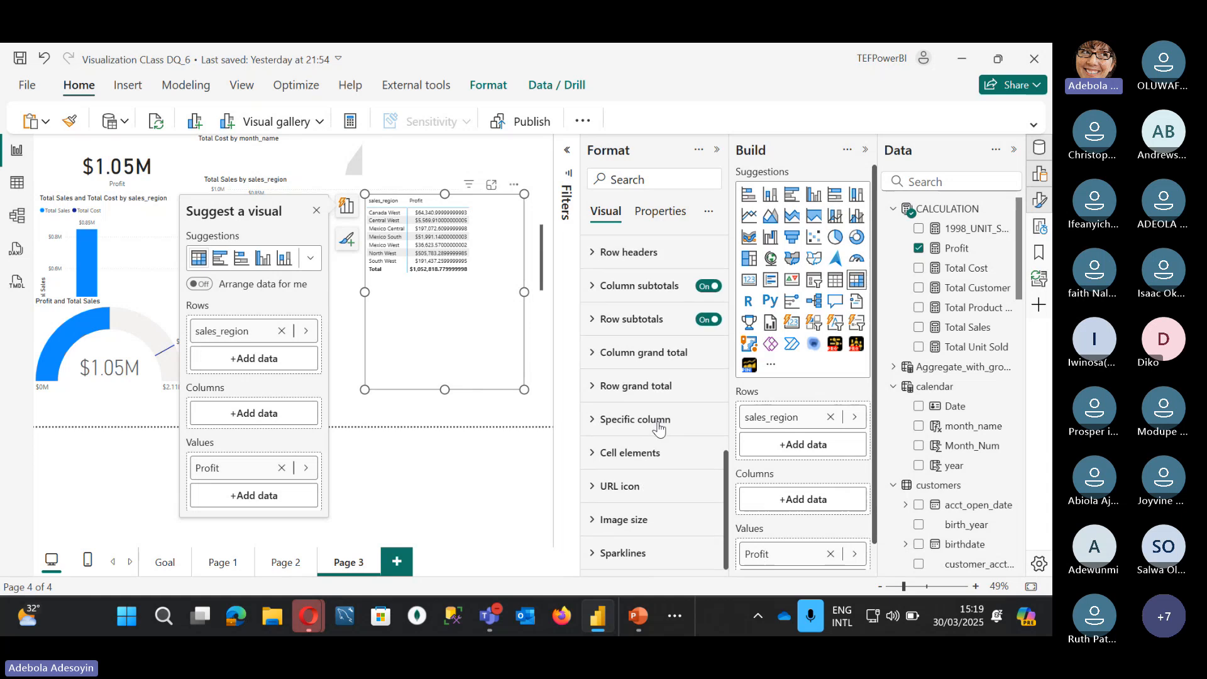
click(592, 419)
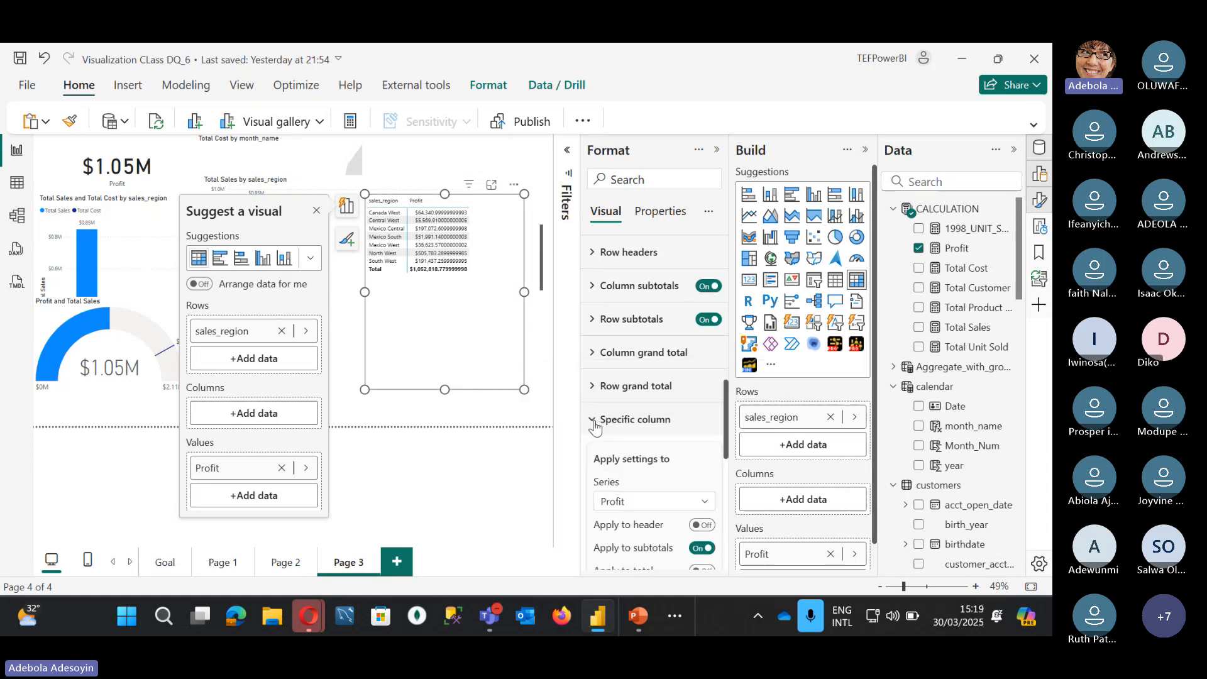
Step: Open Cell elements for Profit and scroll to the background, font, data bars and icons toggles
scroll(635, 352, down, 3)
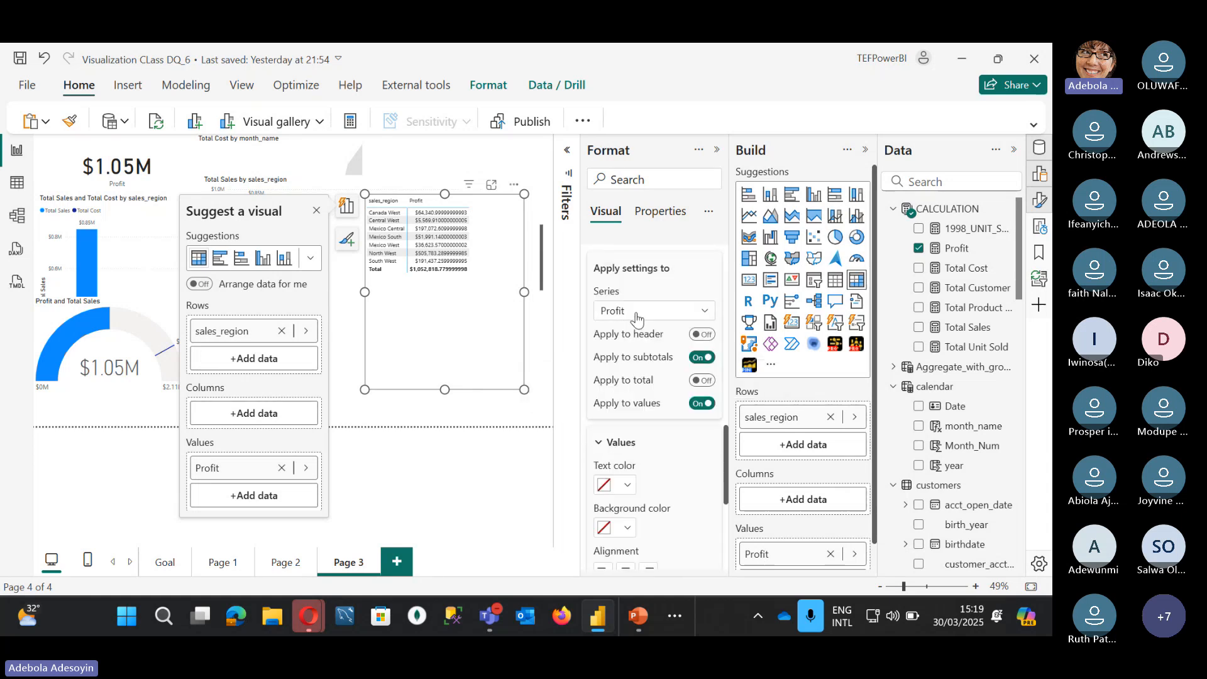
scroll(637, 384, down, 5)
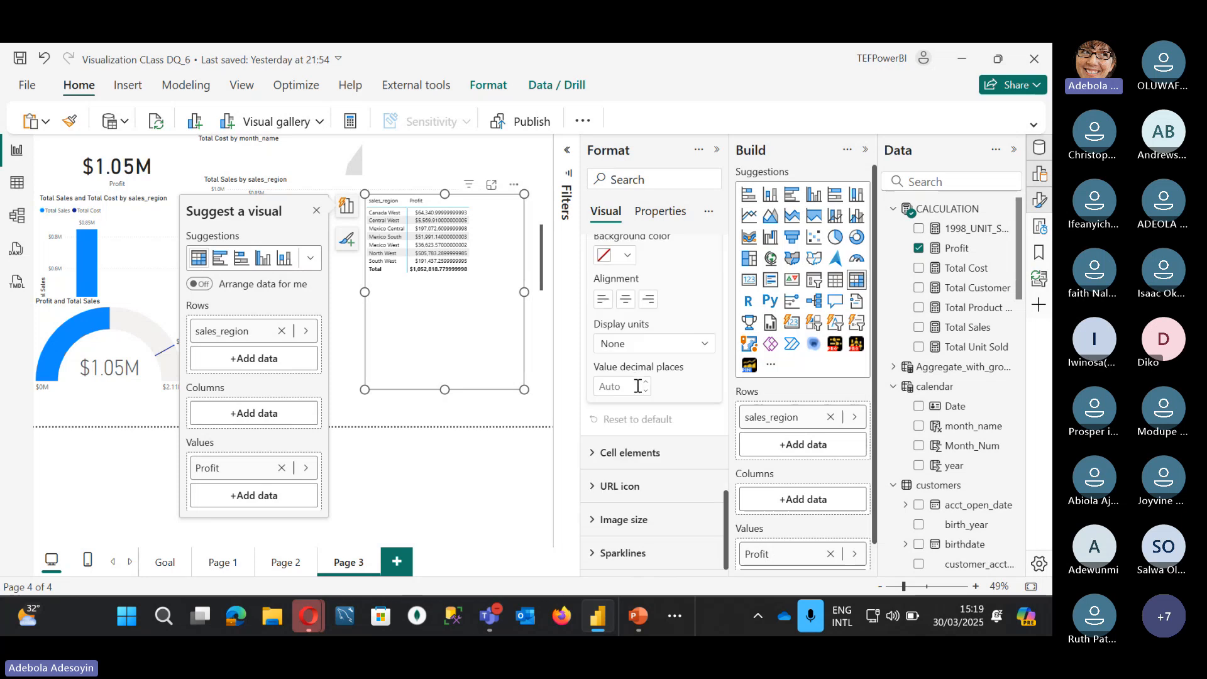
click(594, 454)
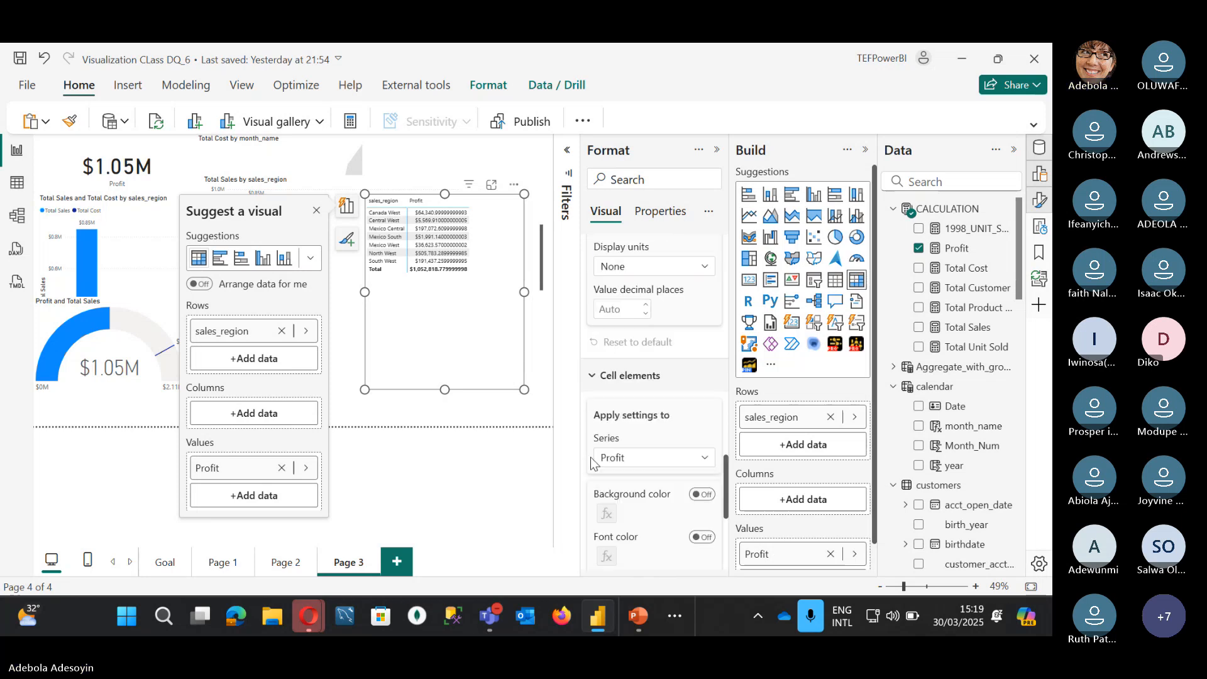
scroll(594, 464, down, 3)
scroll(659, 333, up, 3)
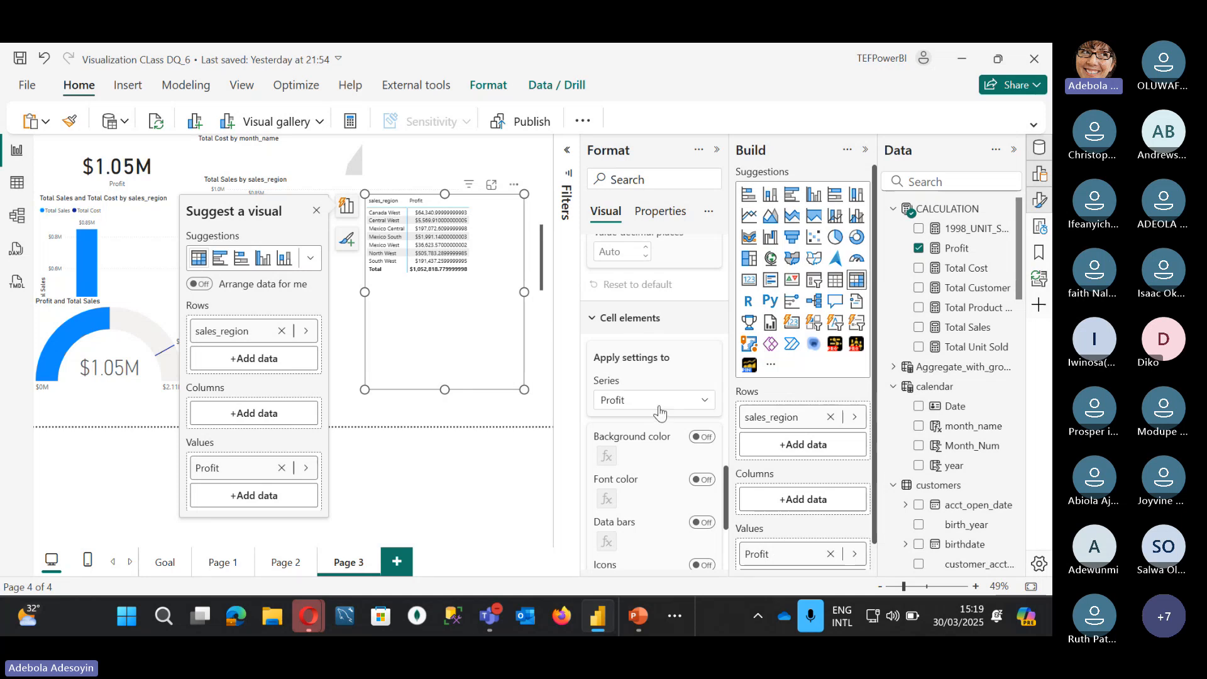
scroll(660, 377, down, 3)
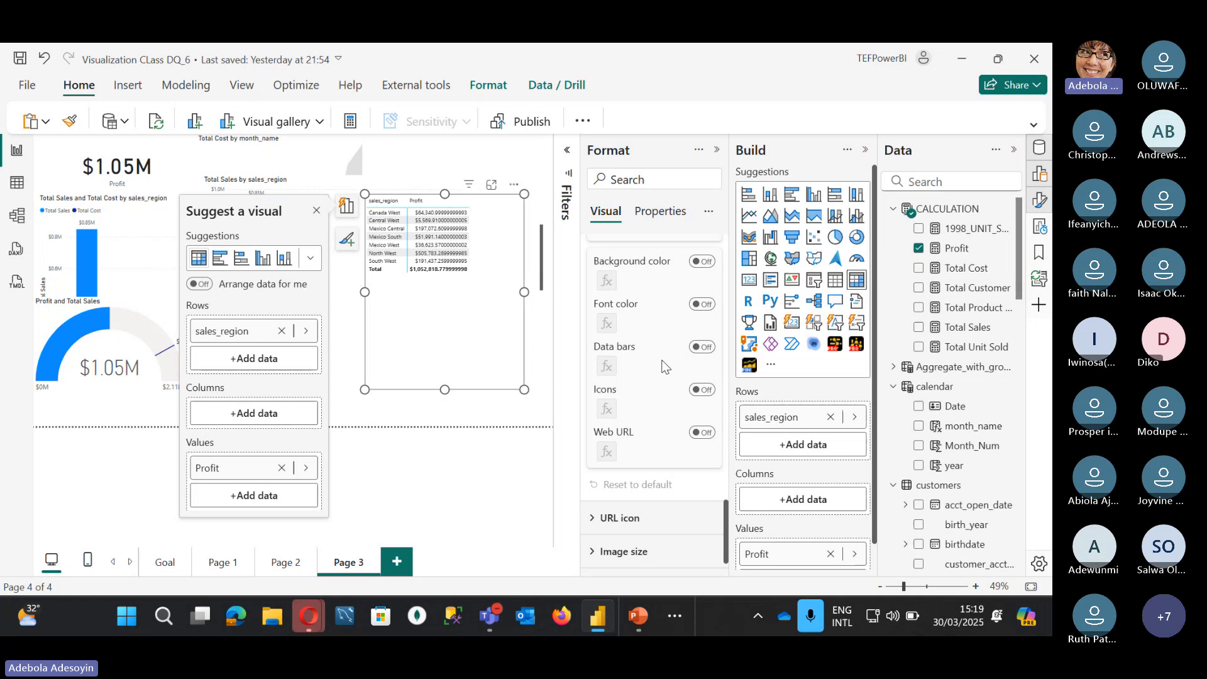
Step: Test the Profit cell-element toggles, leaving background colour, font colour and data bars off and Icons on
click(700, 391)
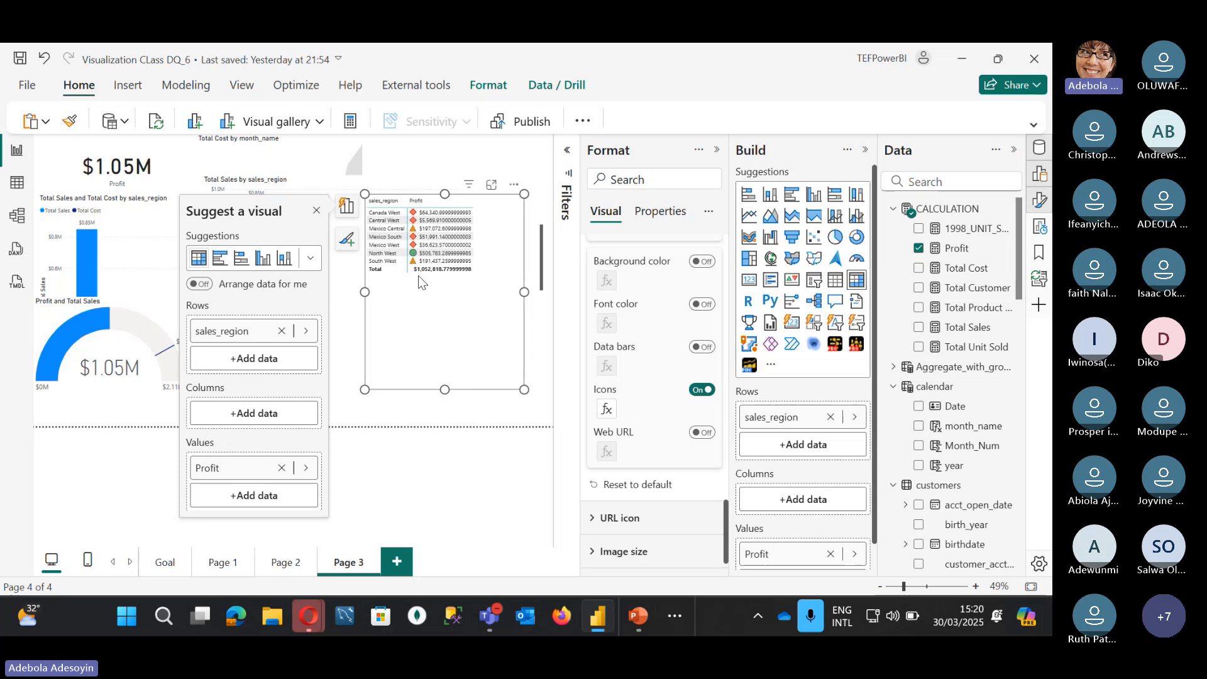
click(700, 390)
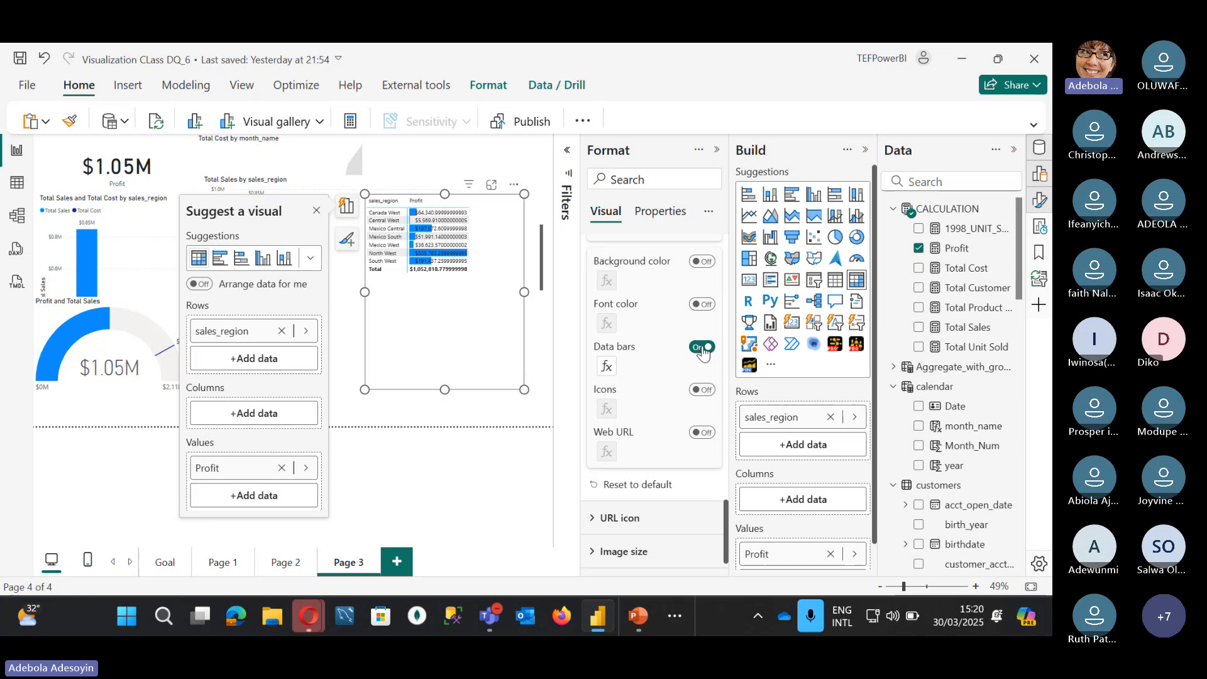
click(702, 350)
click(704, 306)
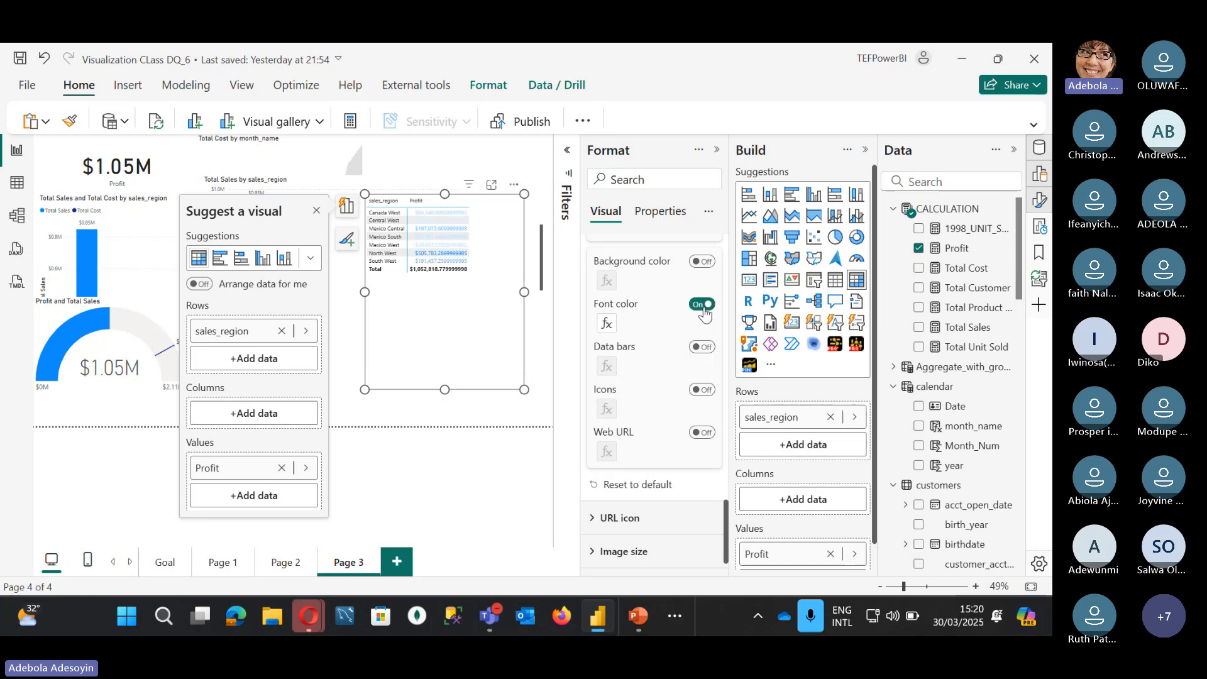
click(703, 306)
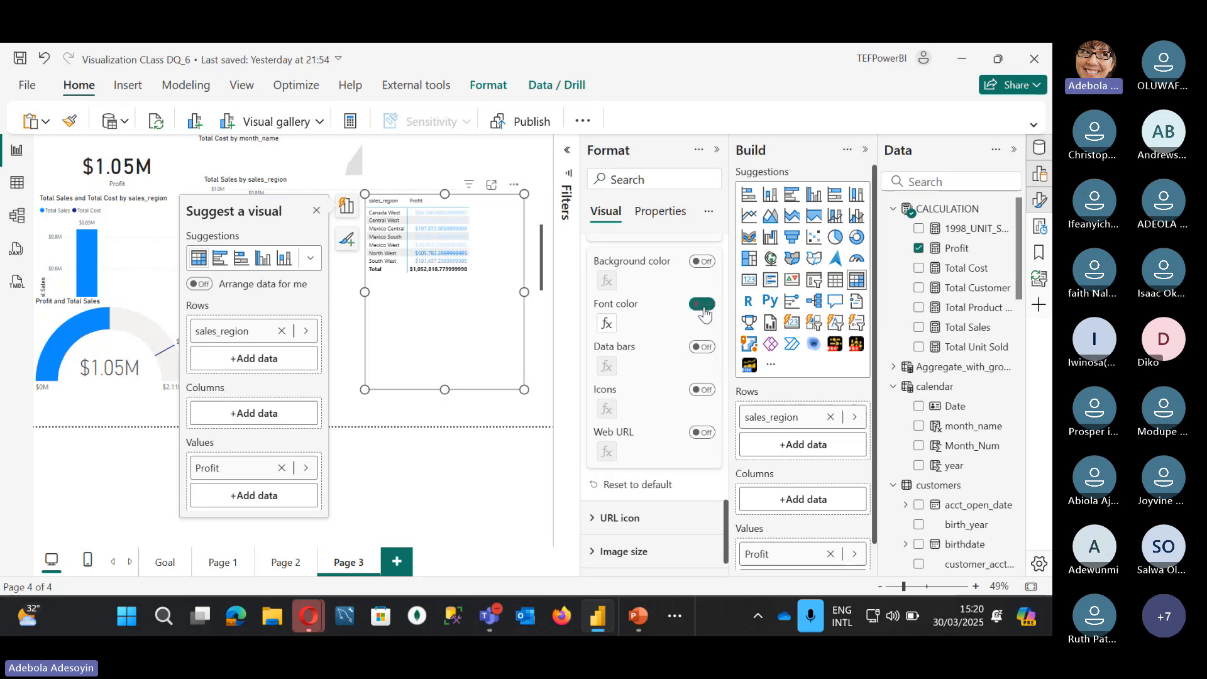
click(703, 262)
click(703, 262)
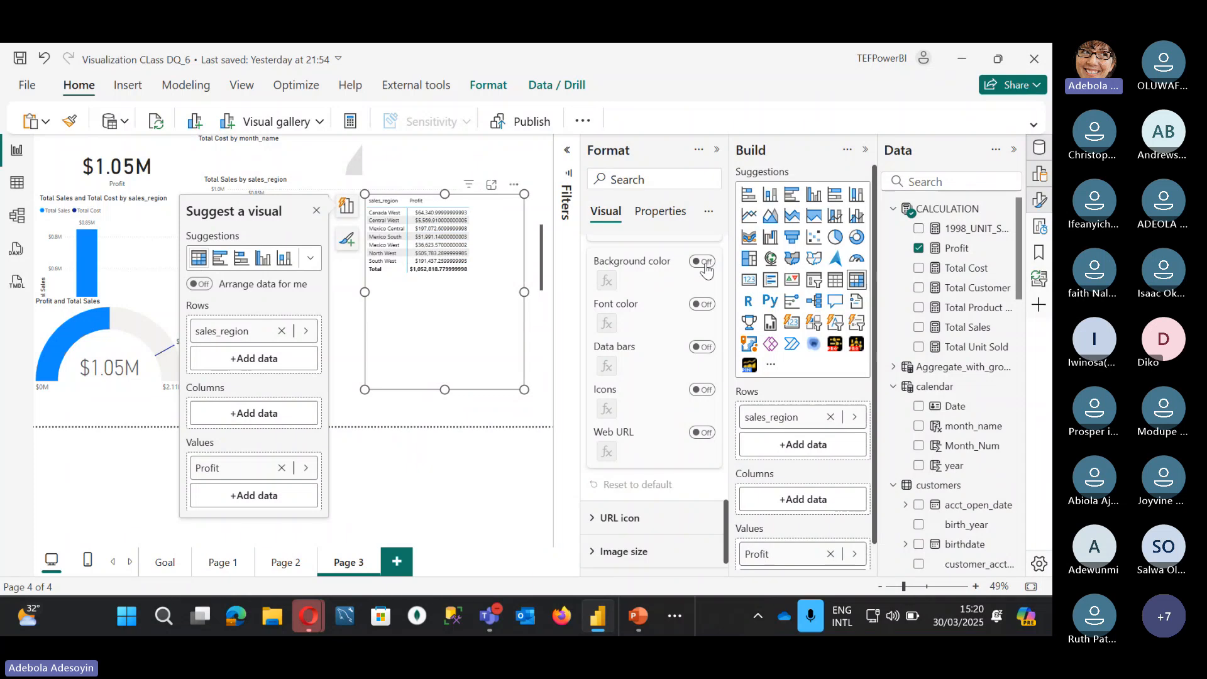
click(702, 390)
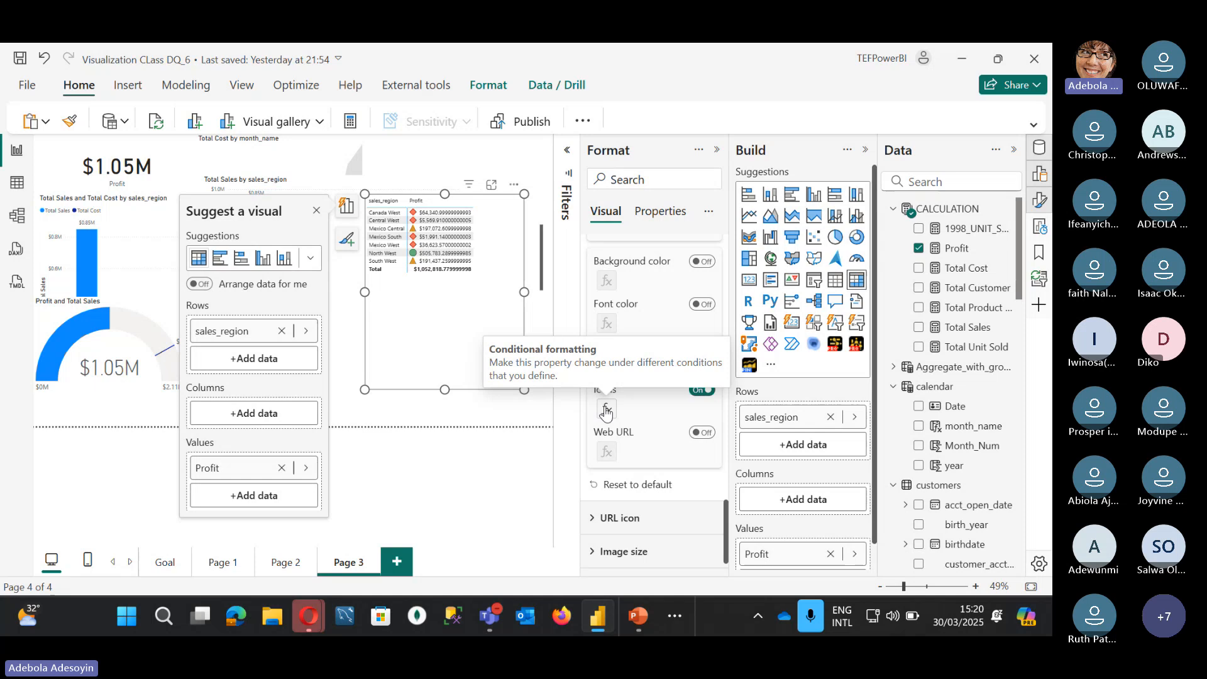
Step: Change the Profit icon rules to the five-arrow set with 20/40/60/80% bands
click(605, 411)
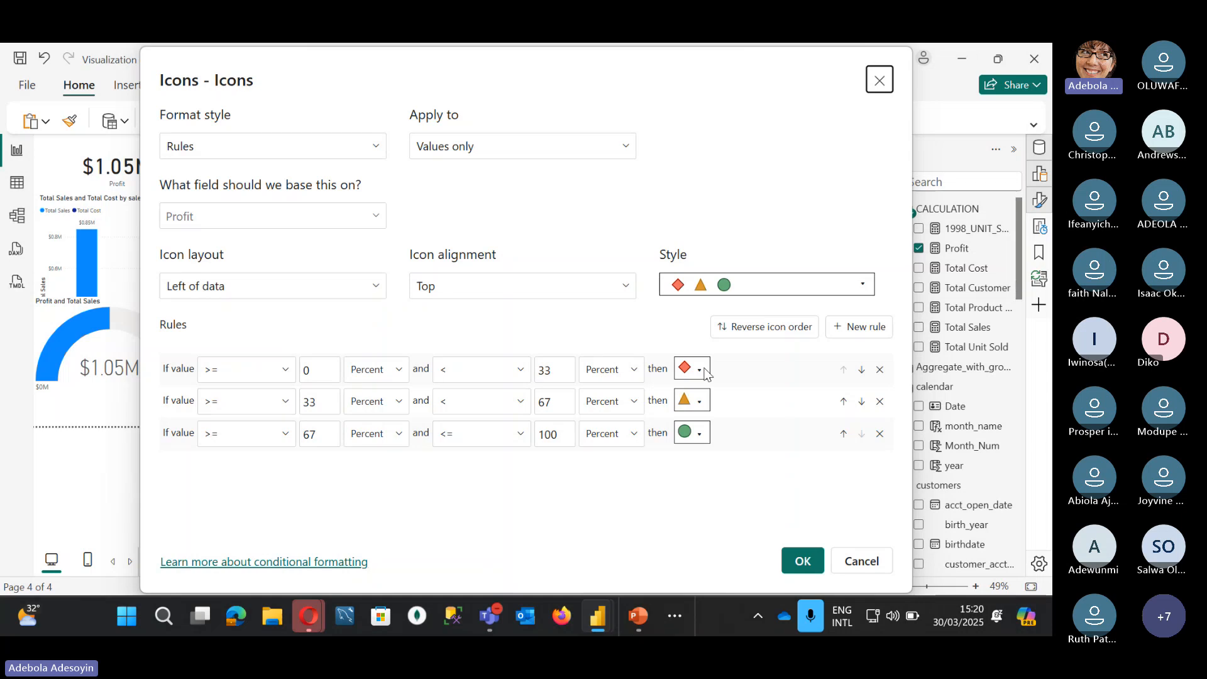
click(791, 285)
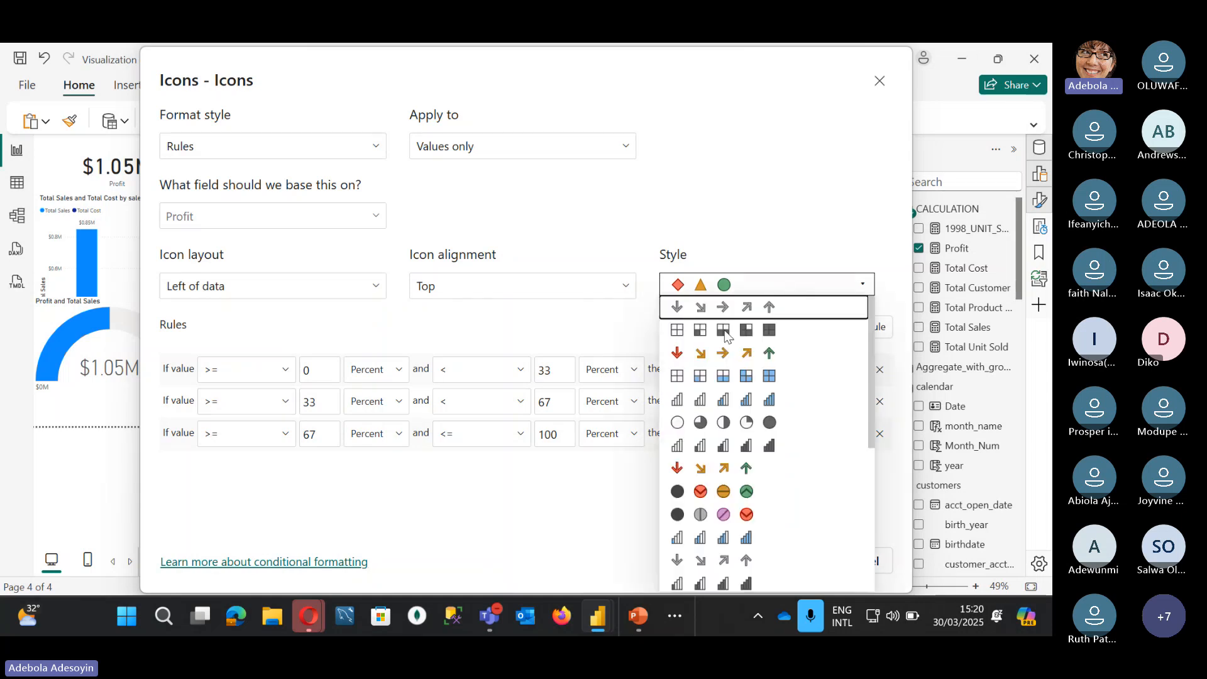
click(728, 353)
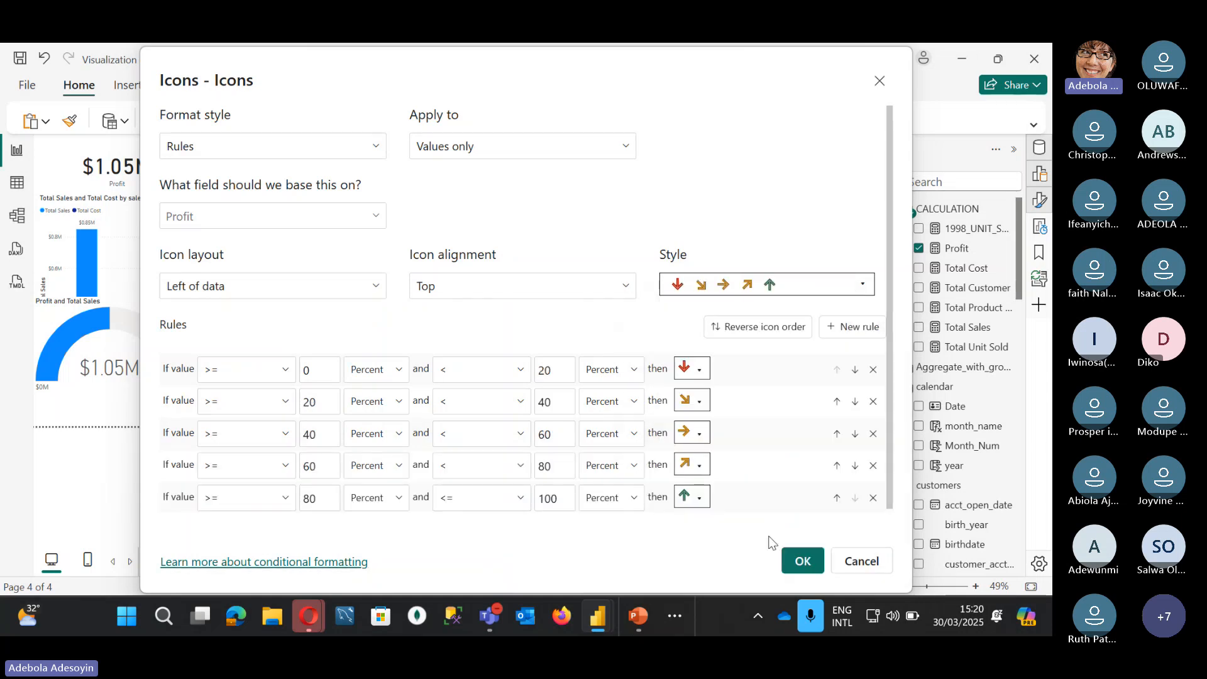
click(802, 560)
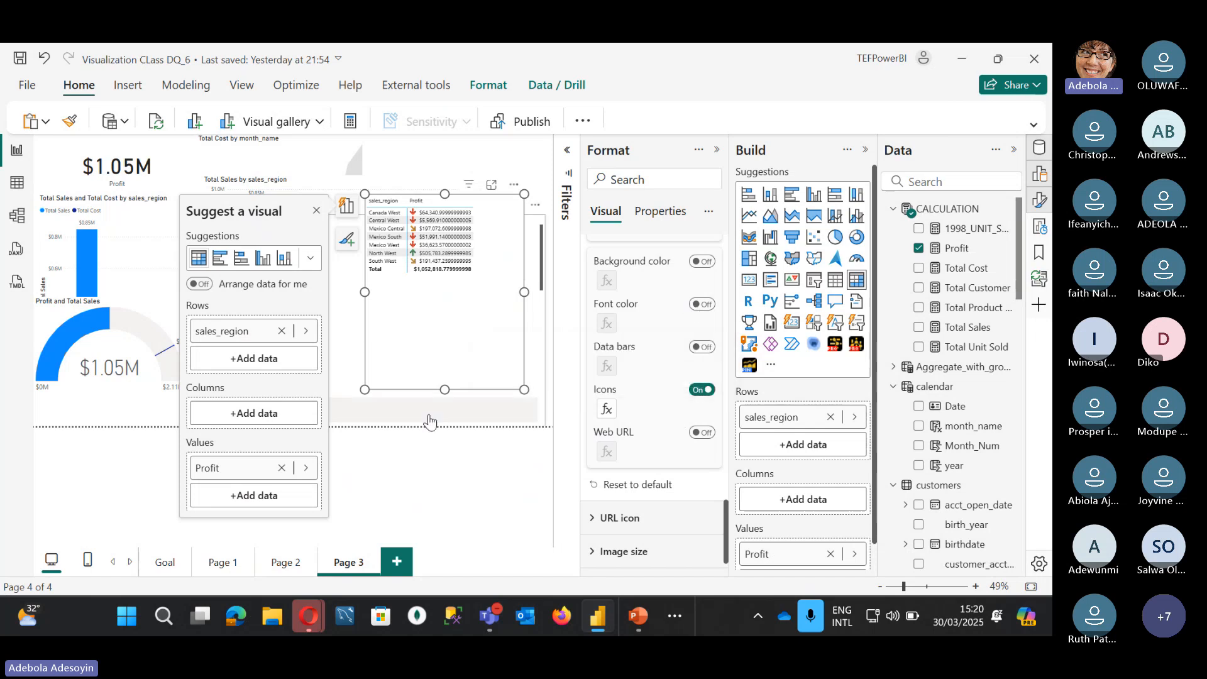
click(429, 495)
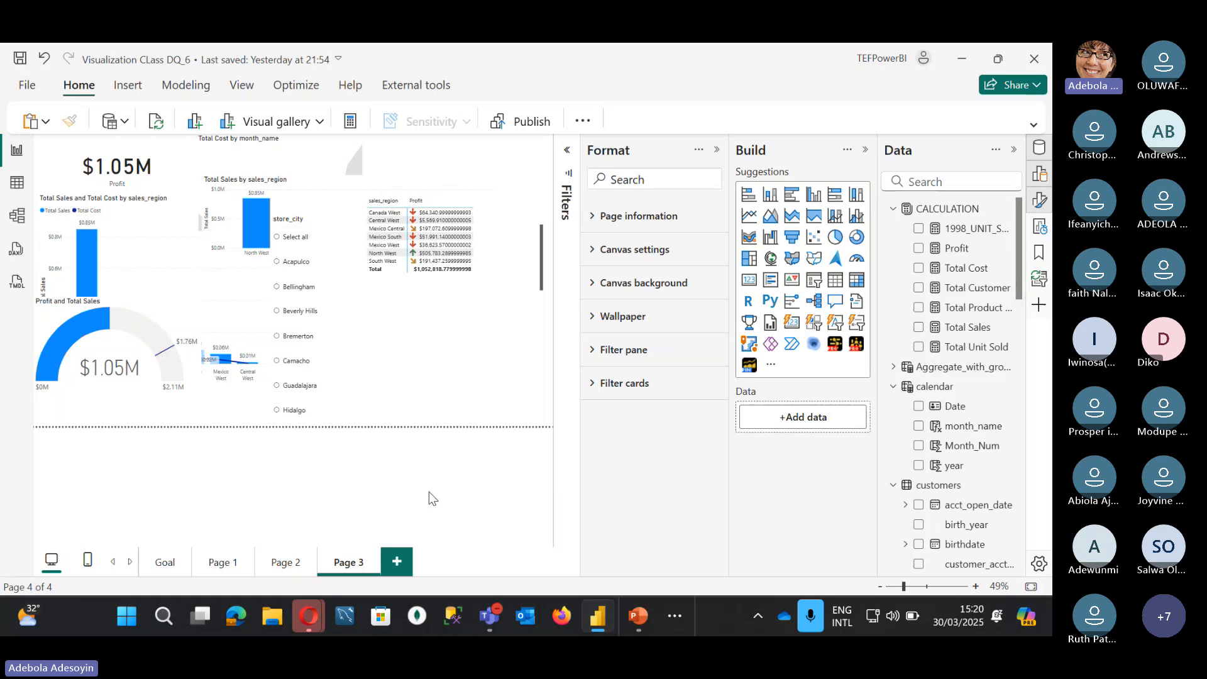
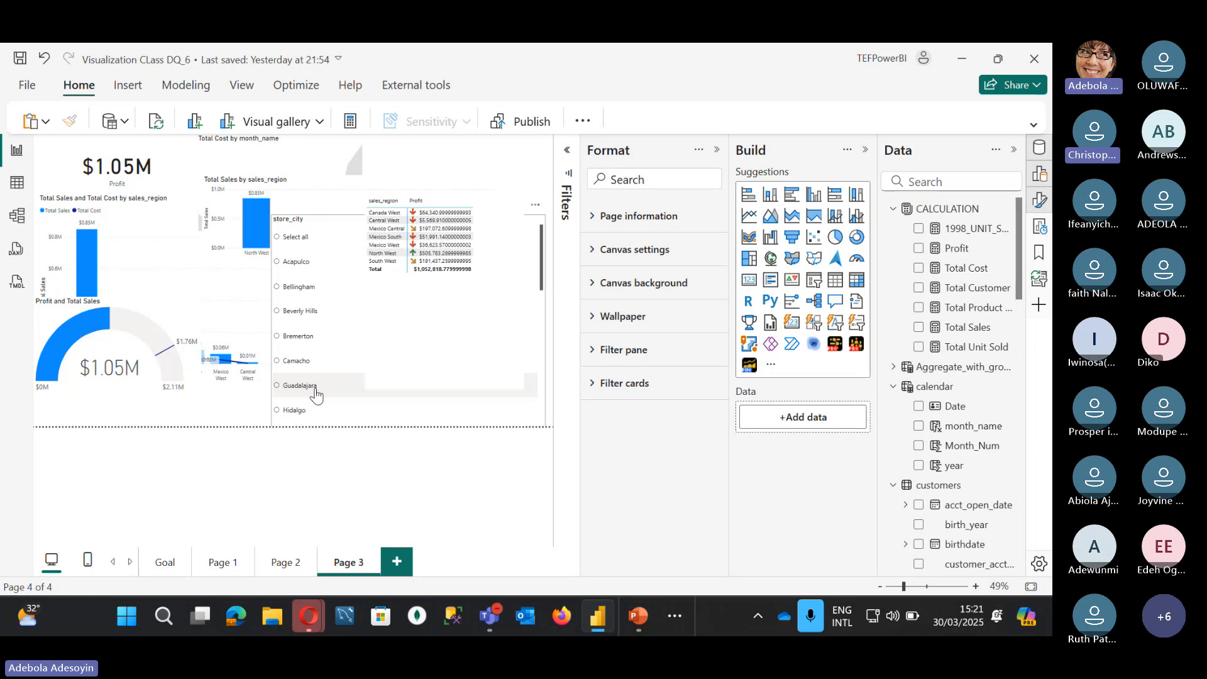
Step: Open Performance analyzer from the Optimize ribbon for Page 3, then show External tools (DAX Studio, Tabular Editor 3)
click(292, 86)
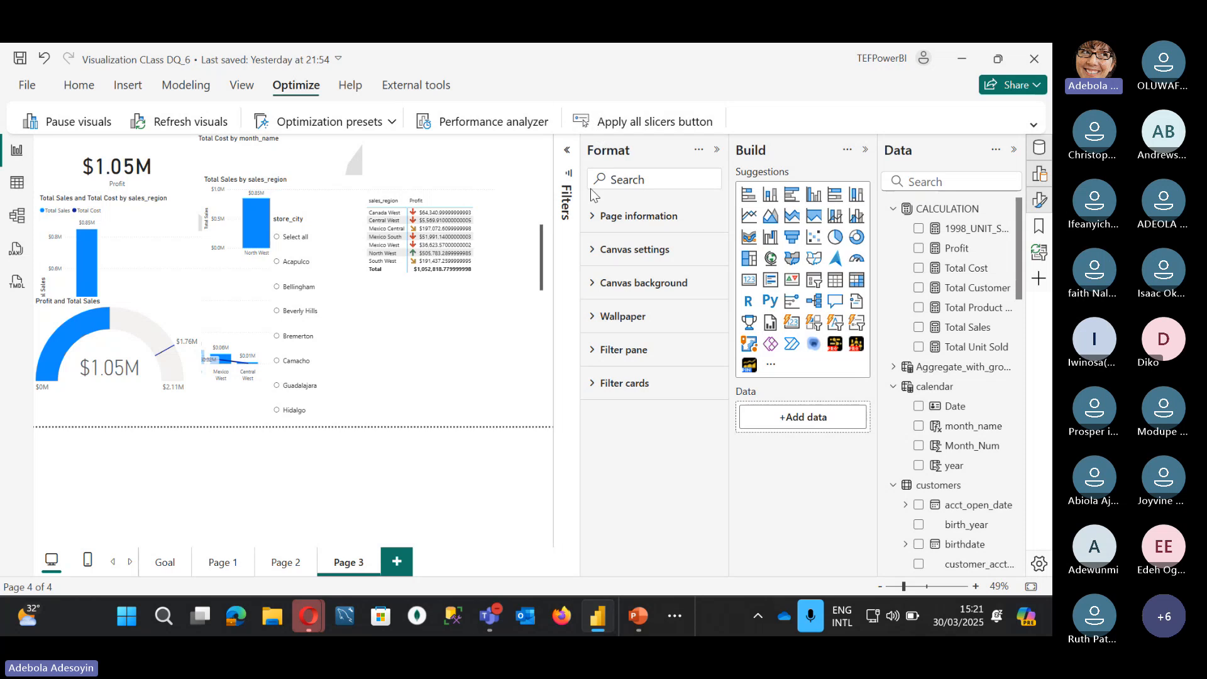
click(497, 130)
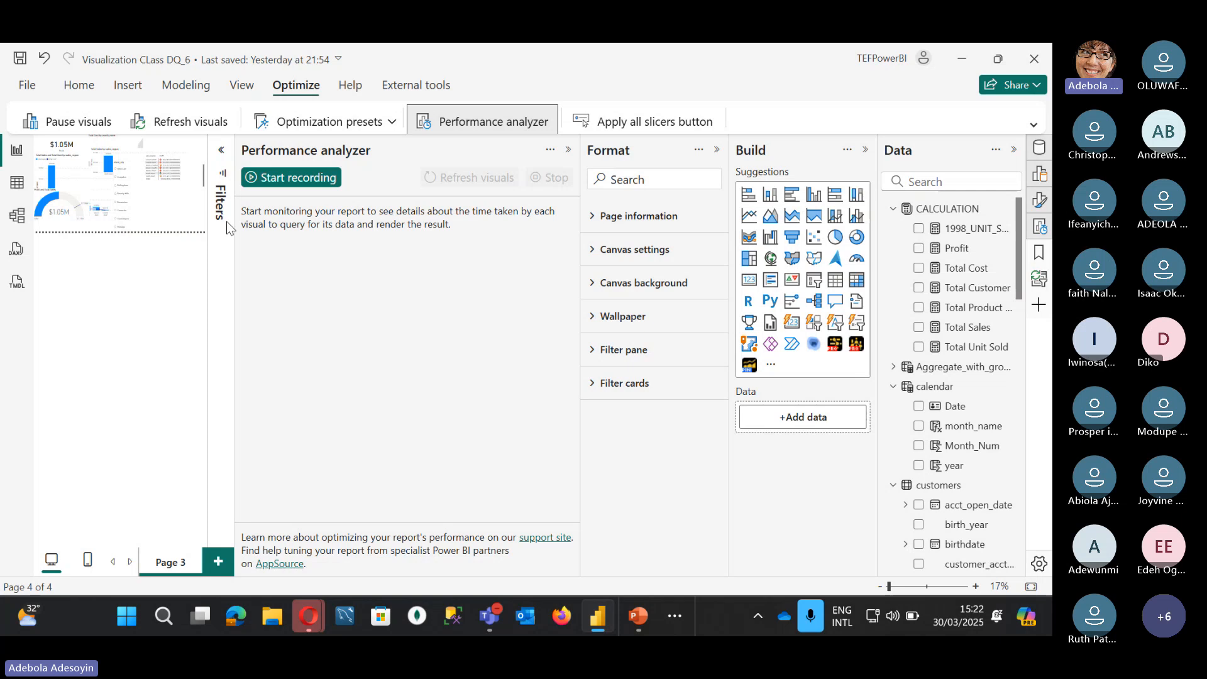
click(403, 94)
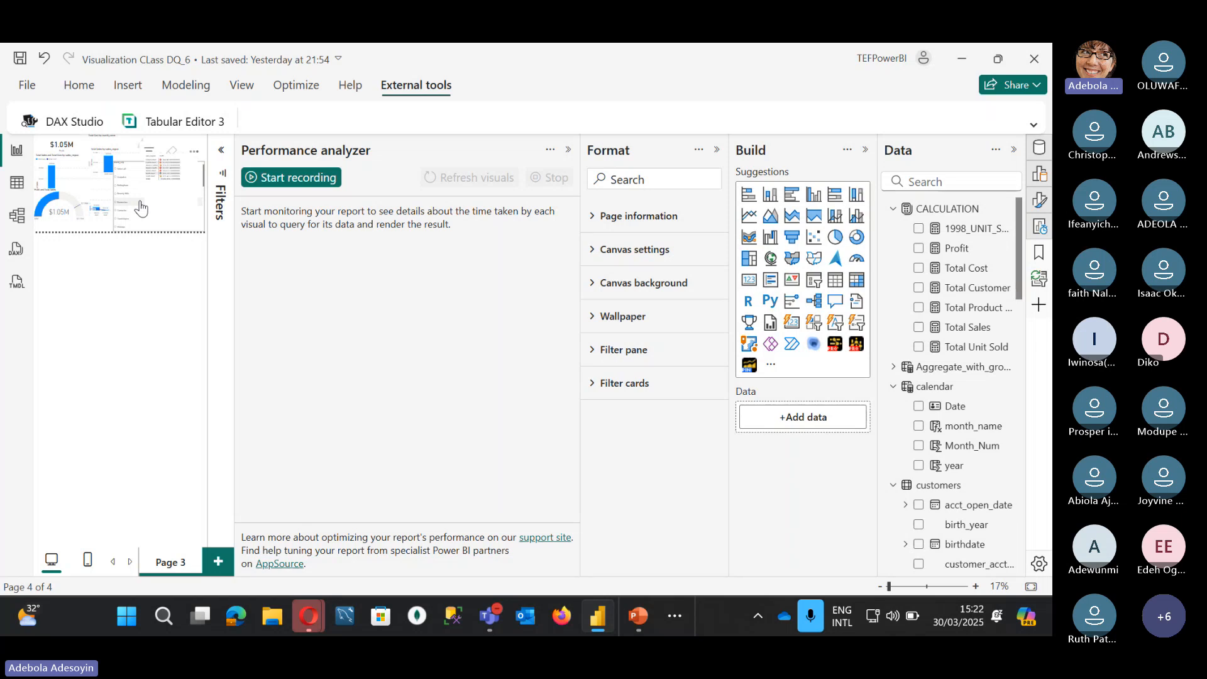
Step: Close Performance analyzer, shorten the sales_region Profit table and move it to Page 3's top right
click(567, 150)
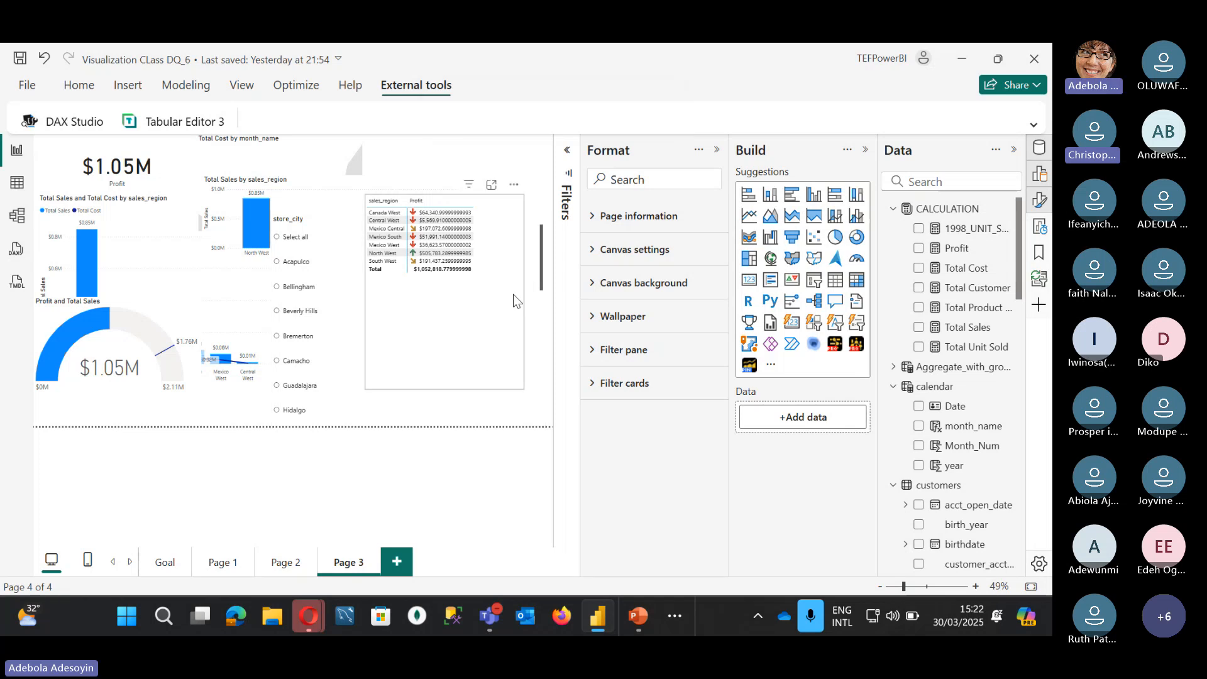
click(453, 330)
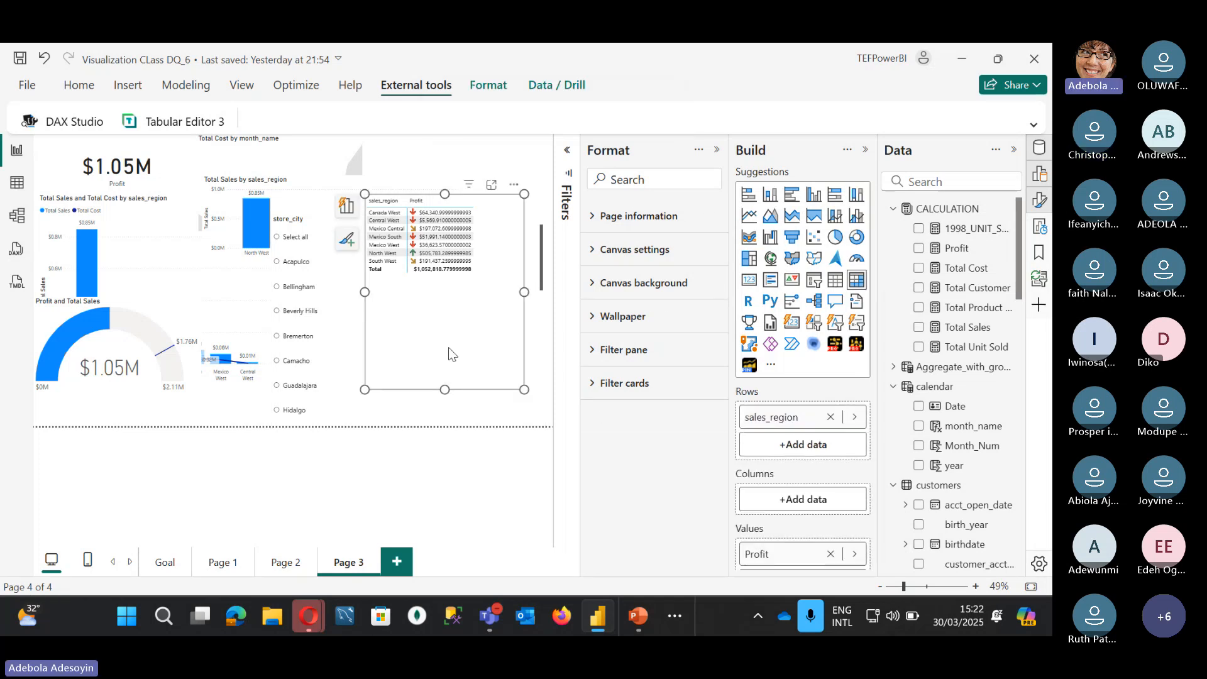
drag(445, 390, 456, 278)
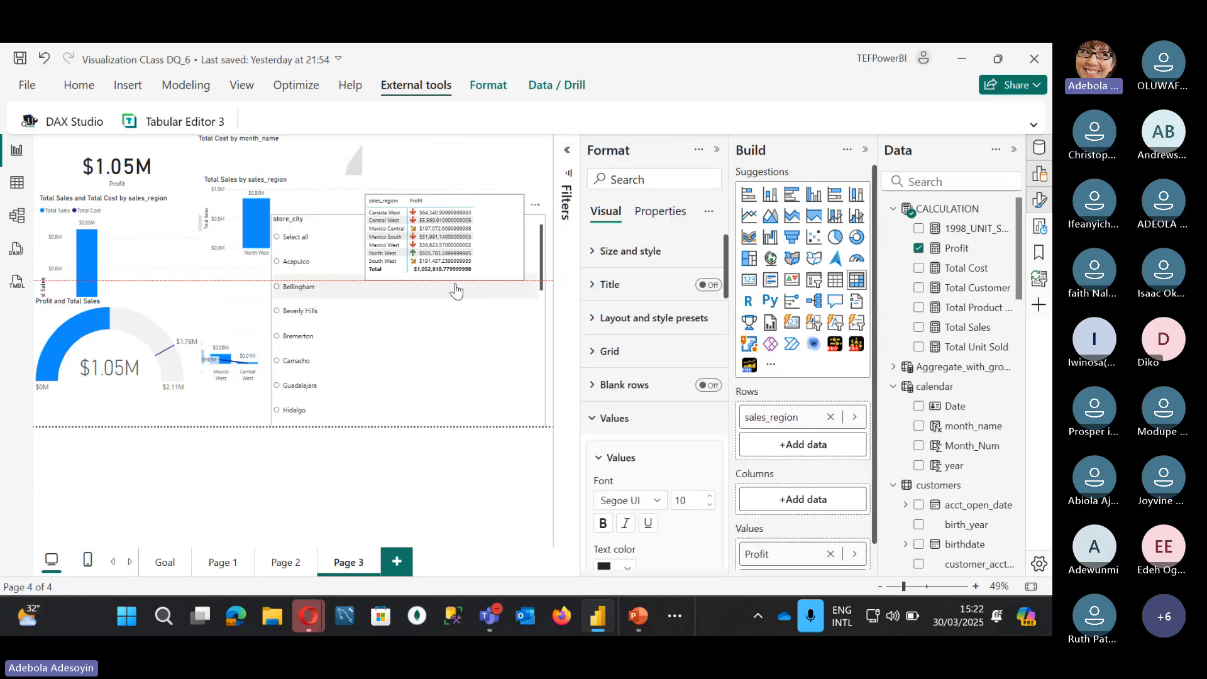
drag(487, 194, 513, 138)
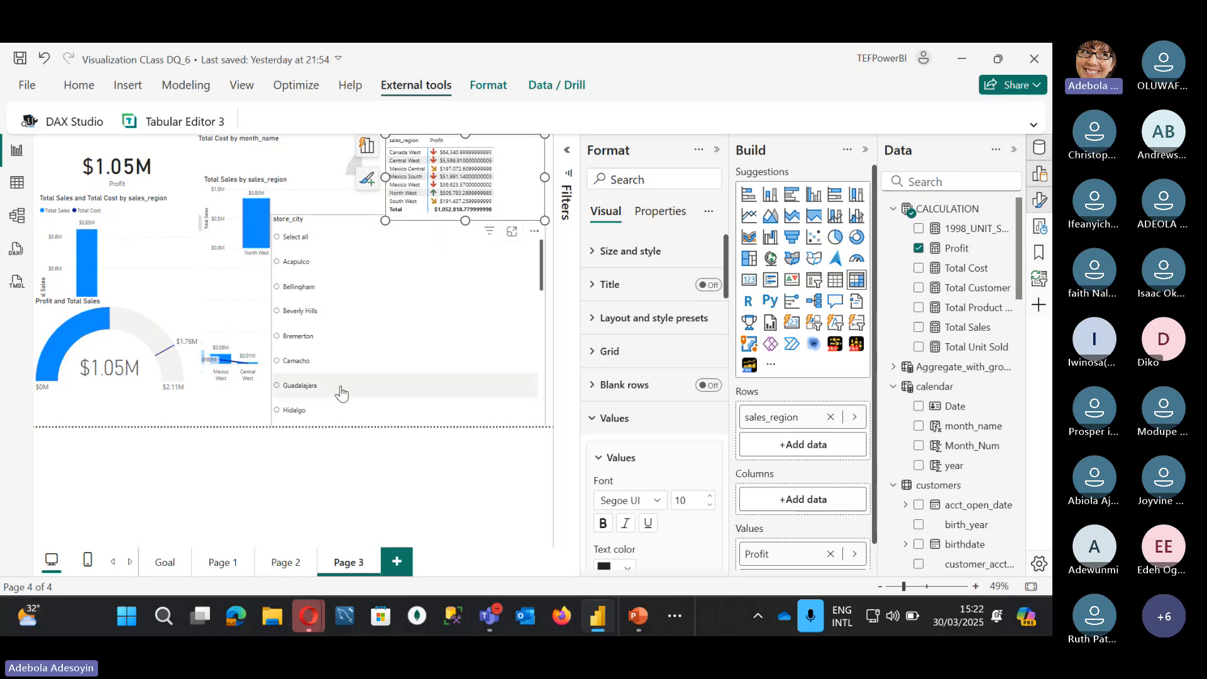
Step: View the Goal page with KPI cards, sales_district sales, customer map and profit charts, Format pane collapsed
click(165, 564)
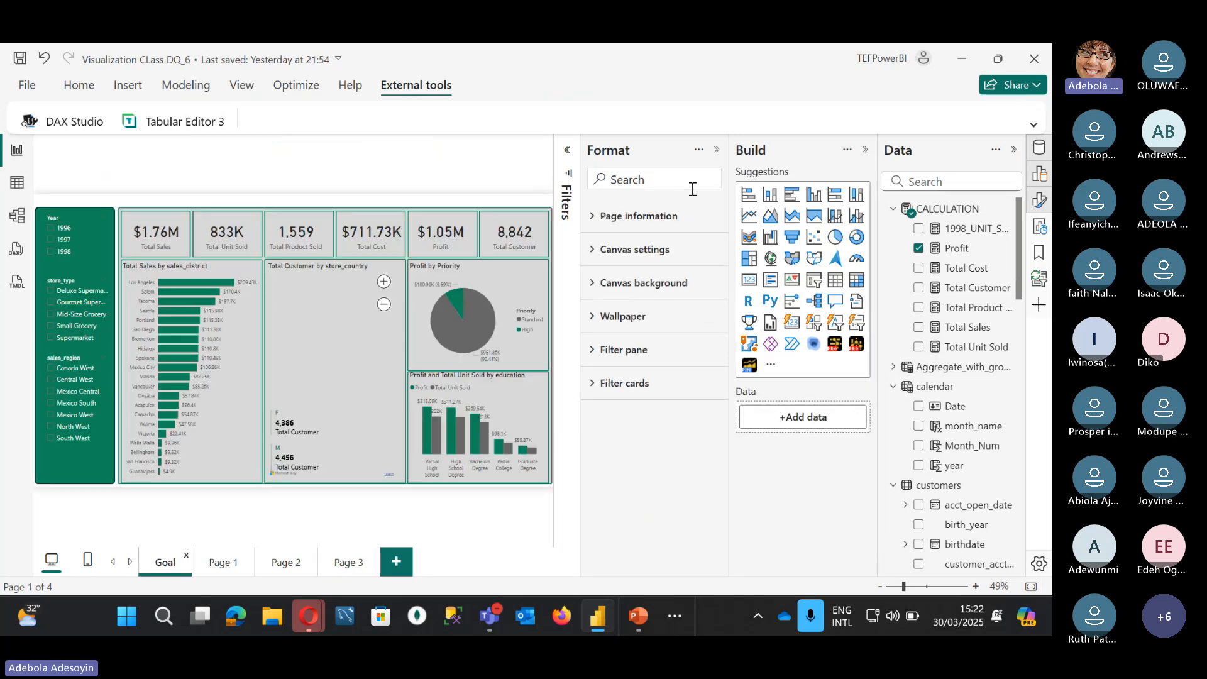
click(717, 152)
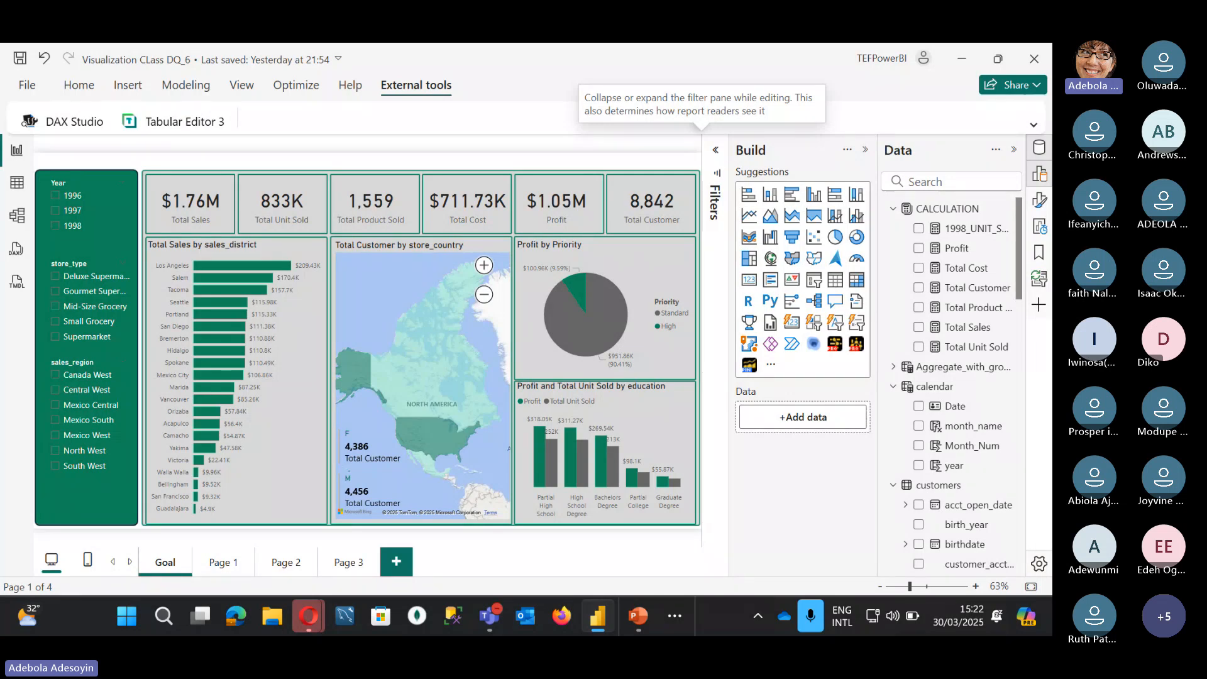
click(223, 562)
click(165, 562)
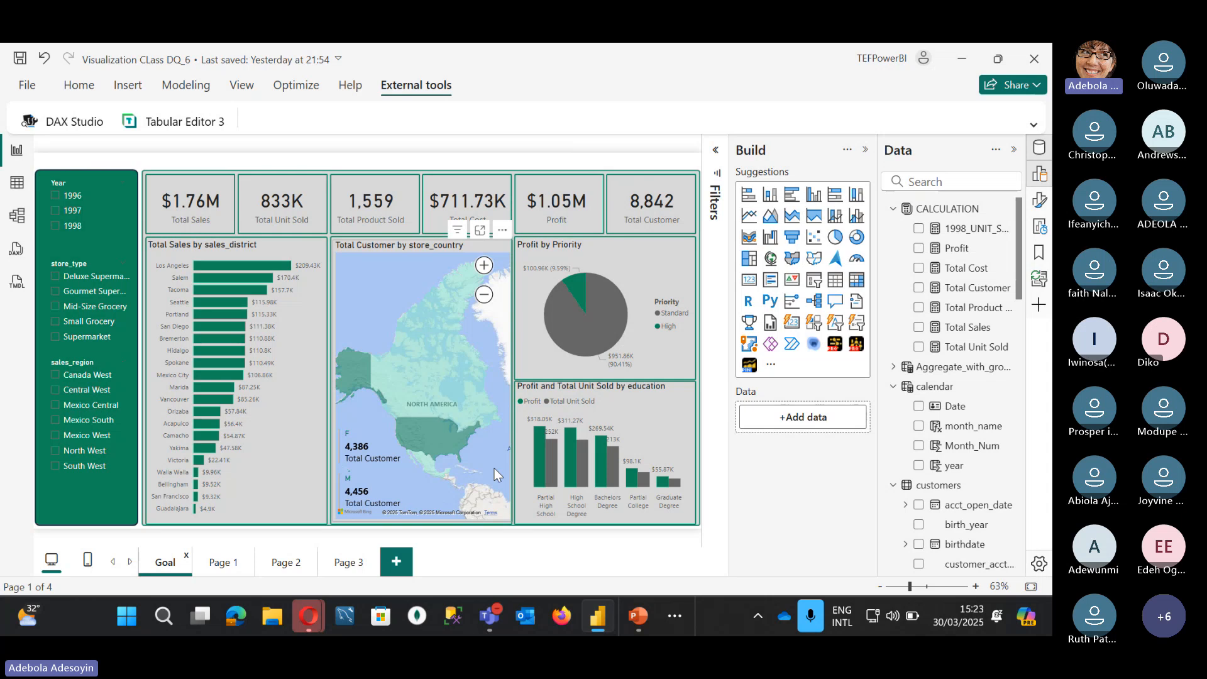
Step: Add a blank Page 4 after the Page 3 tab
click(395, 566)
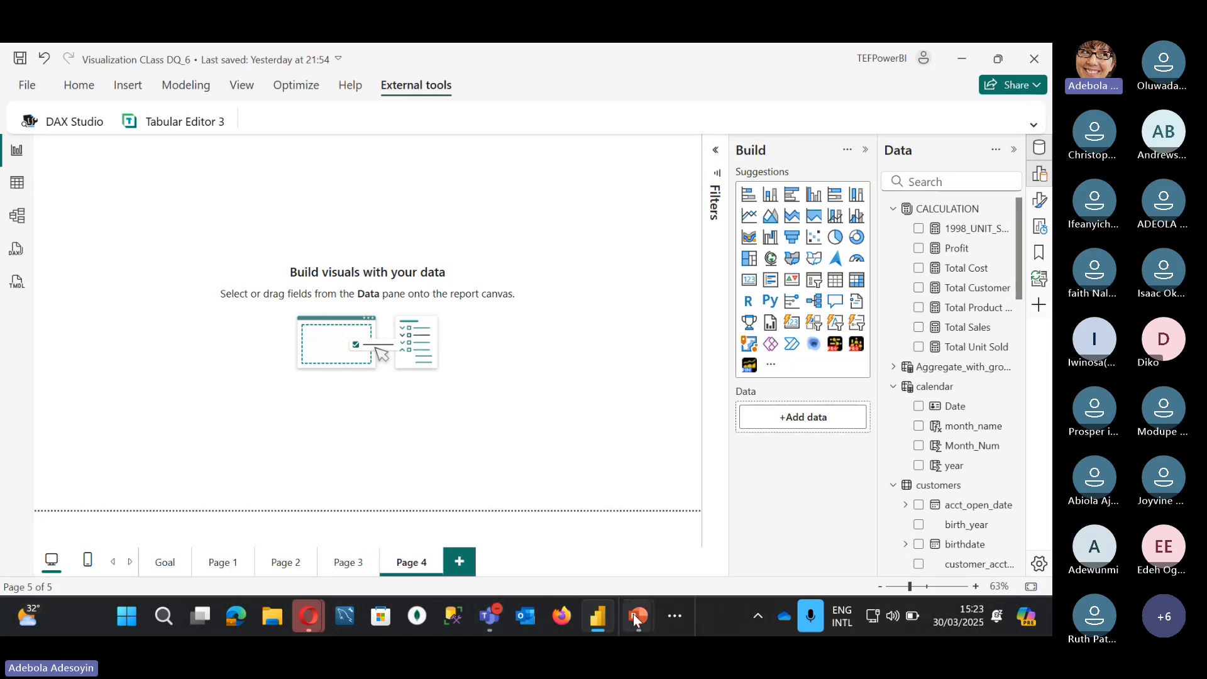
Step: Switch to PowerPoint's Presentation2 and review the layout slide's notes: 720 × 1280 px canvas, hex codes, shape sizes
mouse_move(633, 614)
mouse_move(711, 497)
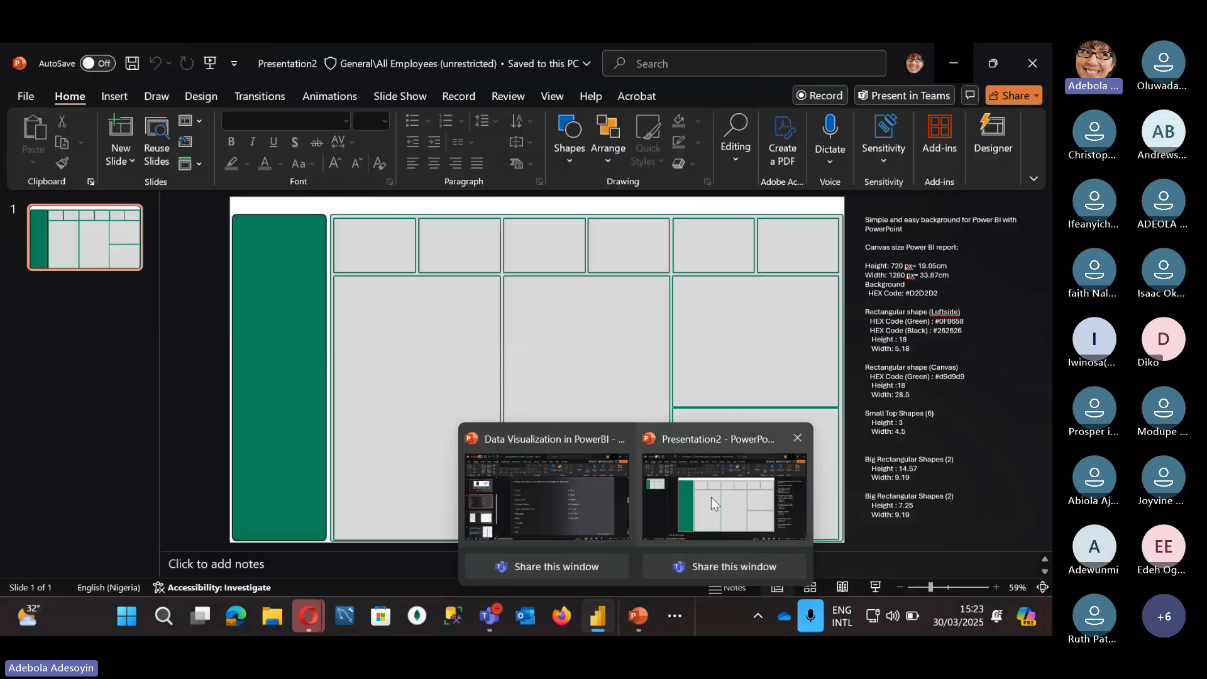
click(711, 497)
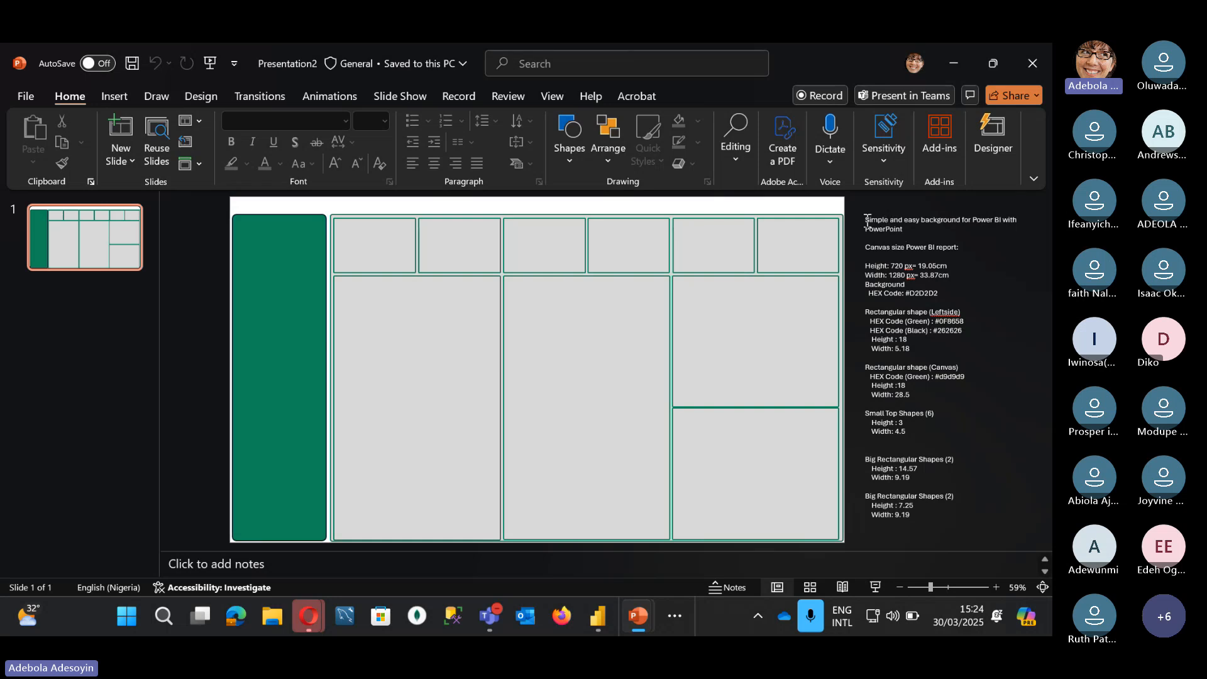
drag(866, 220, 930, 511)
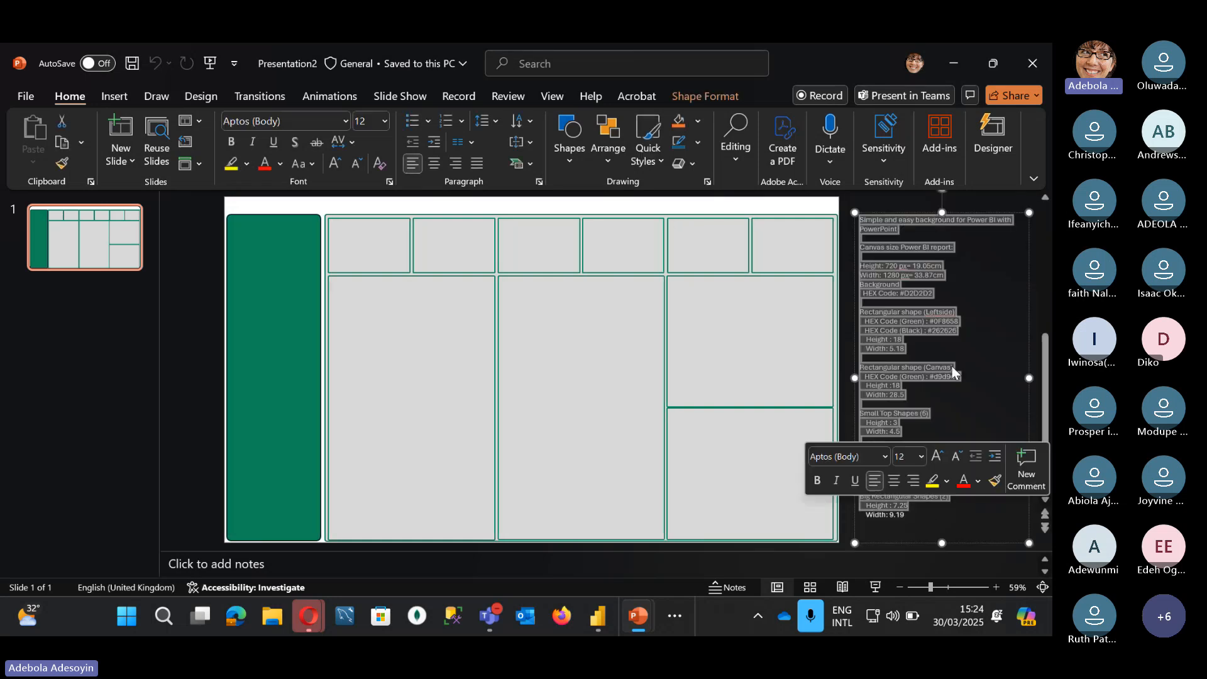
click(981, 295)
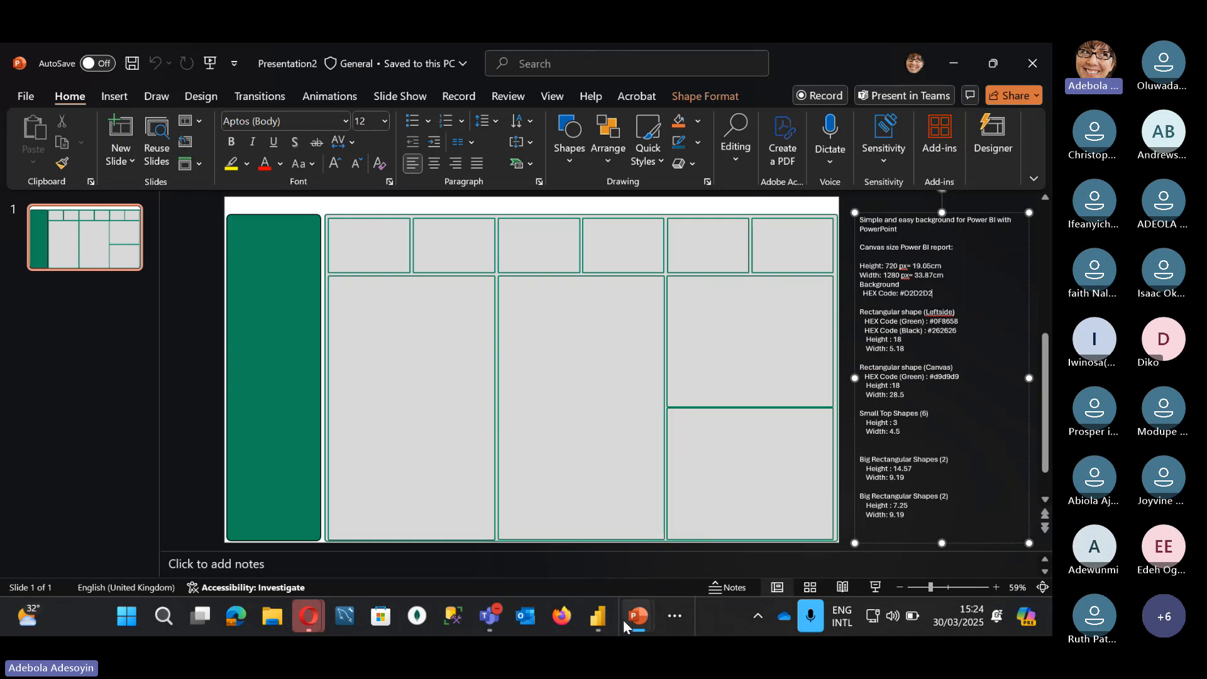
mouse_move(625, 611)
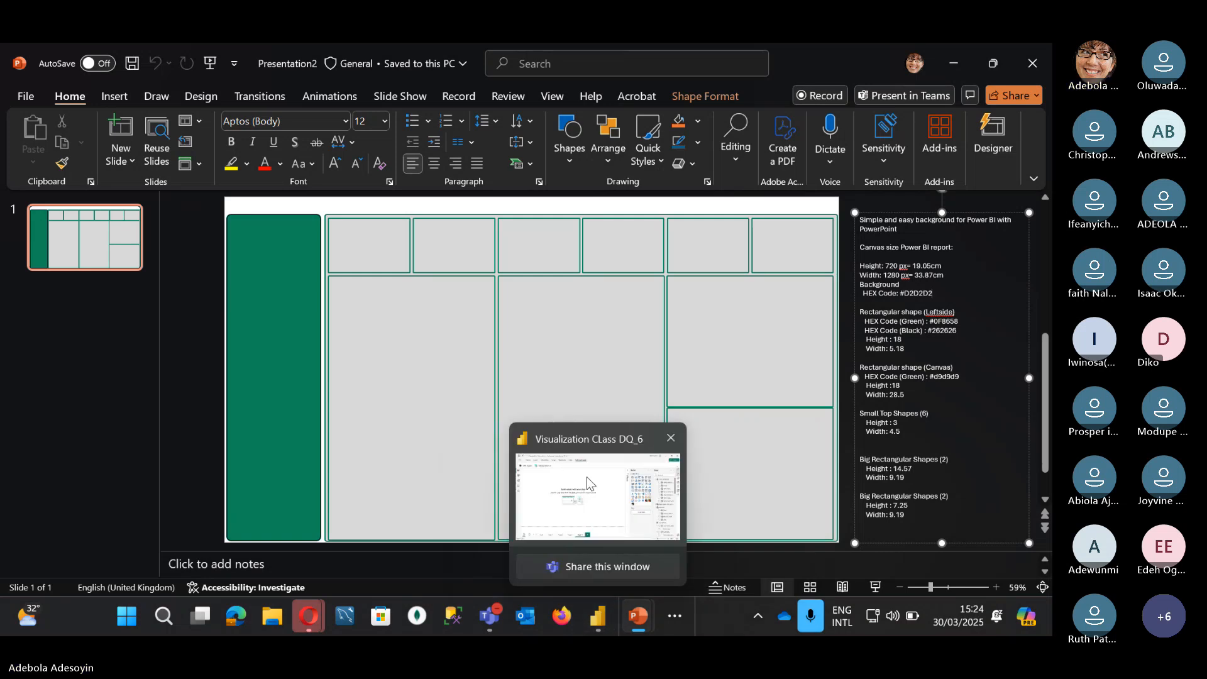
Step: In Page 4's Canvas settings set Vertical alignment to Middle, then minimise Power BI
click(600, 616)
click(1038, 202)
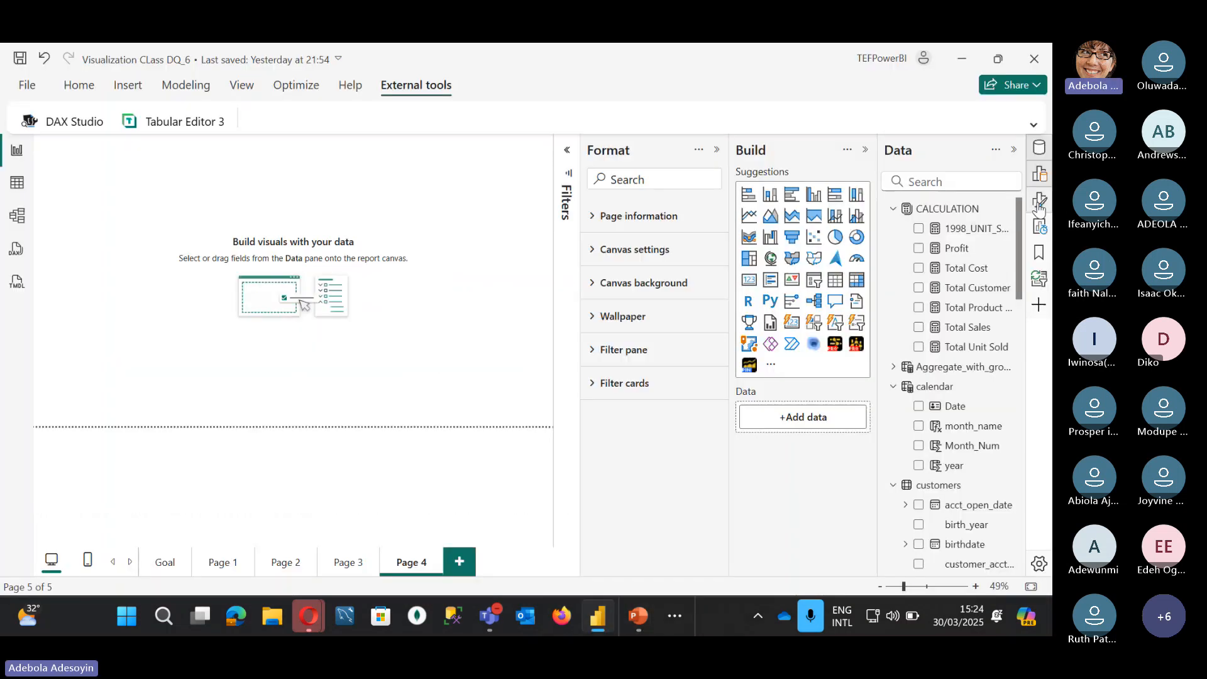
click(591, 221)
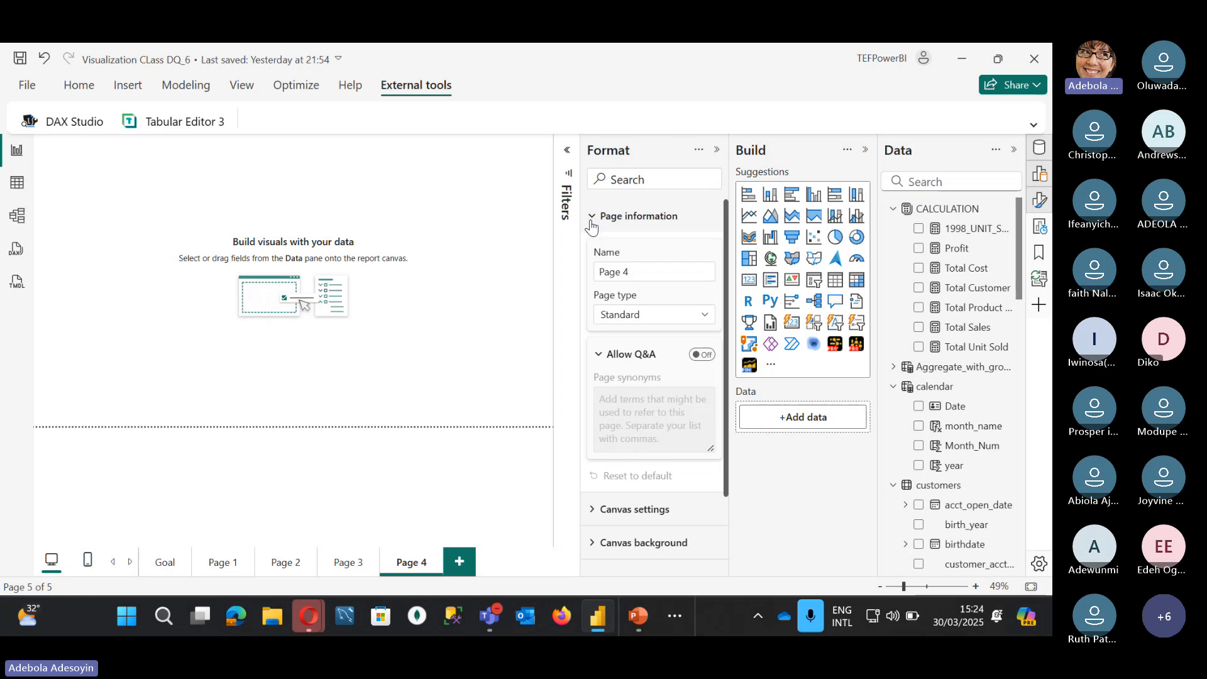
click(593, 220)
click(597, 258)
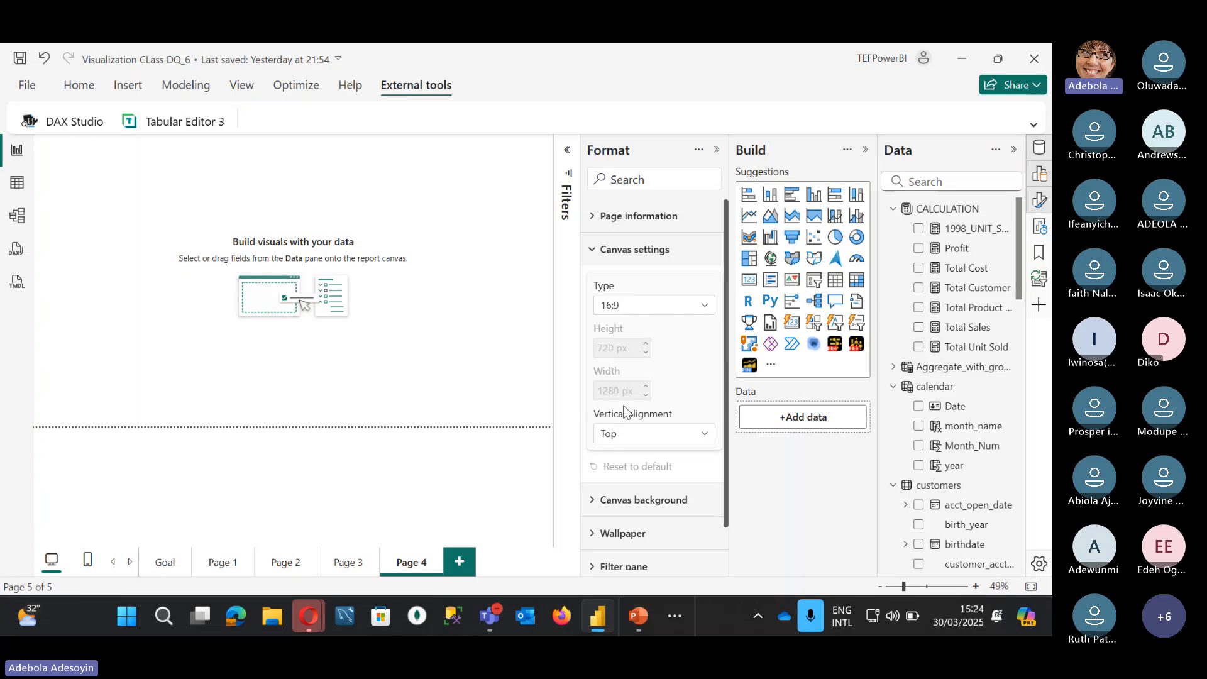
click(619, 434)
click(611, 474)
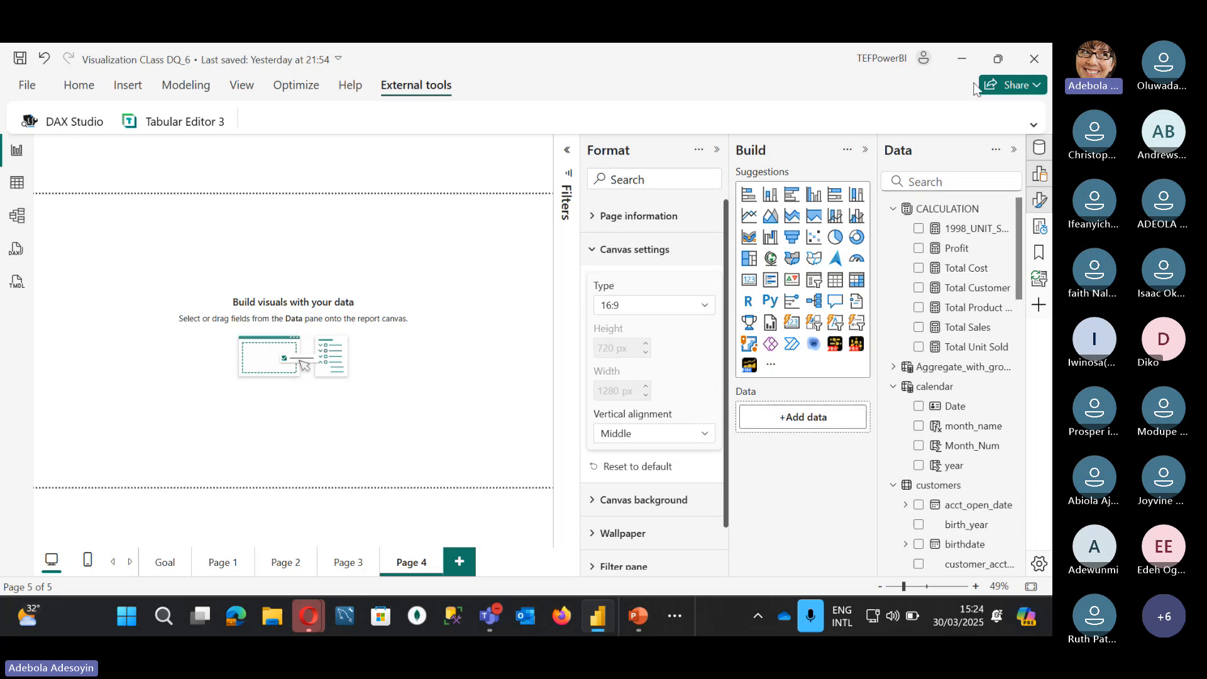
click(961, 59)
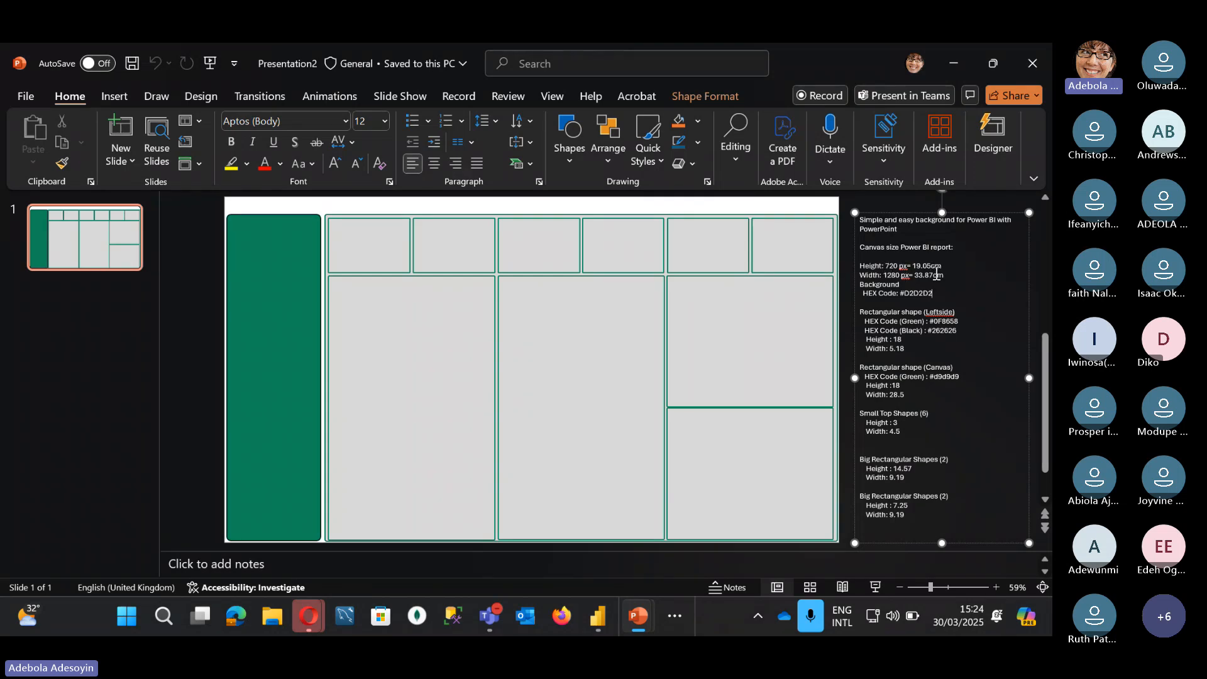
Step: Insert a blank slide 2 after the layout slide in Presentation2, discarding a trial duplicate
right_click(97, 259)
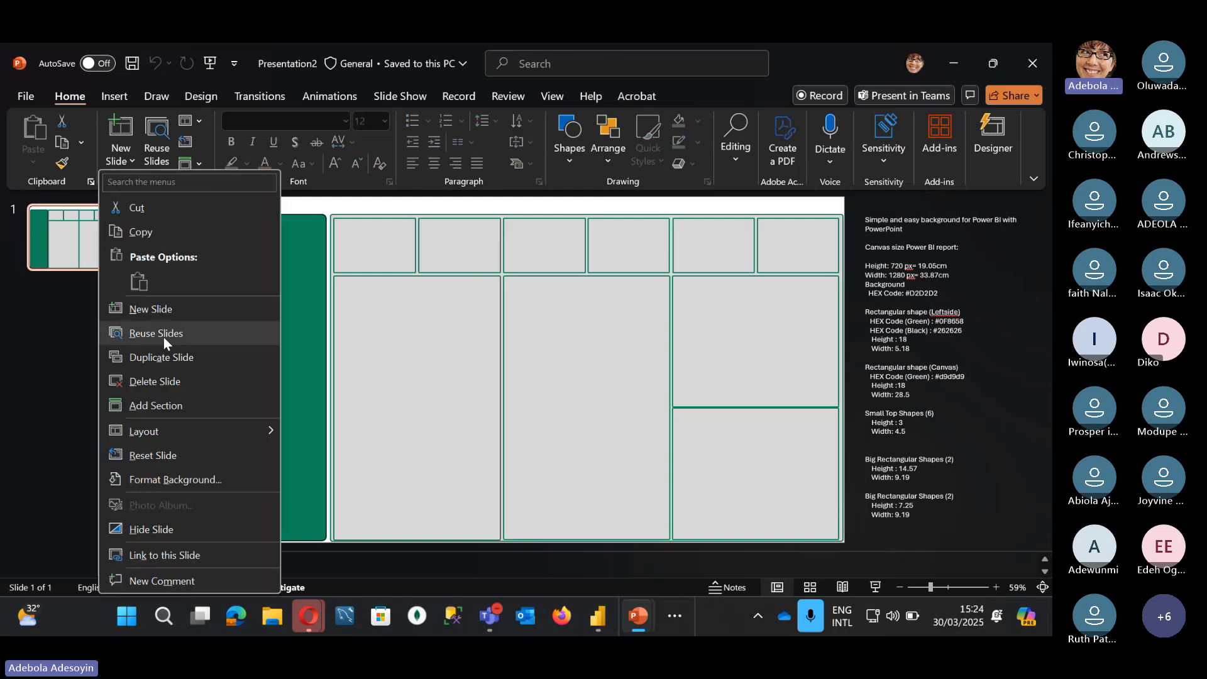
click(163, 356)
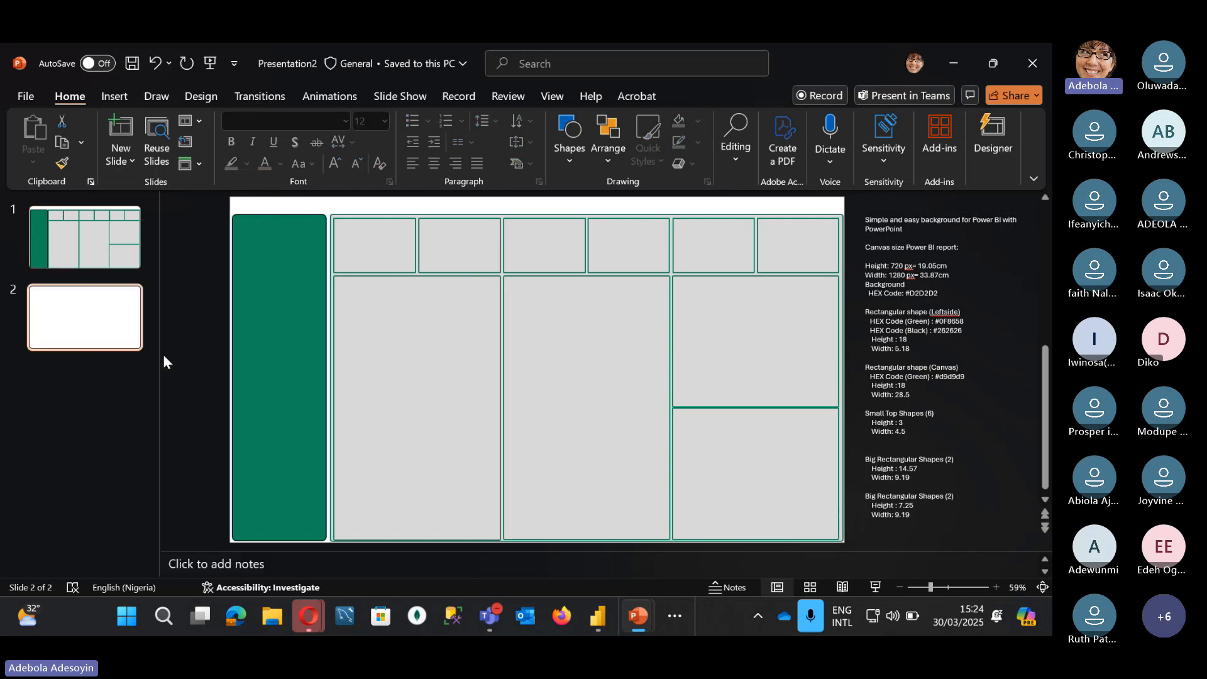
key(Delete)
right_click(91, 333)
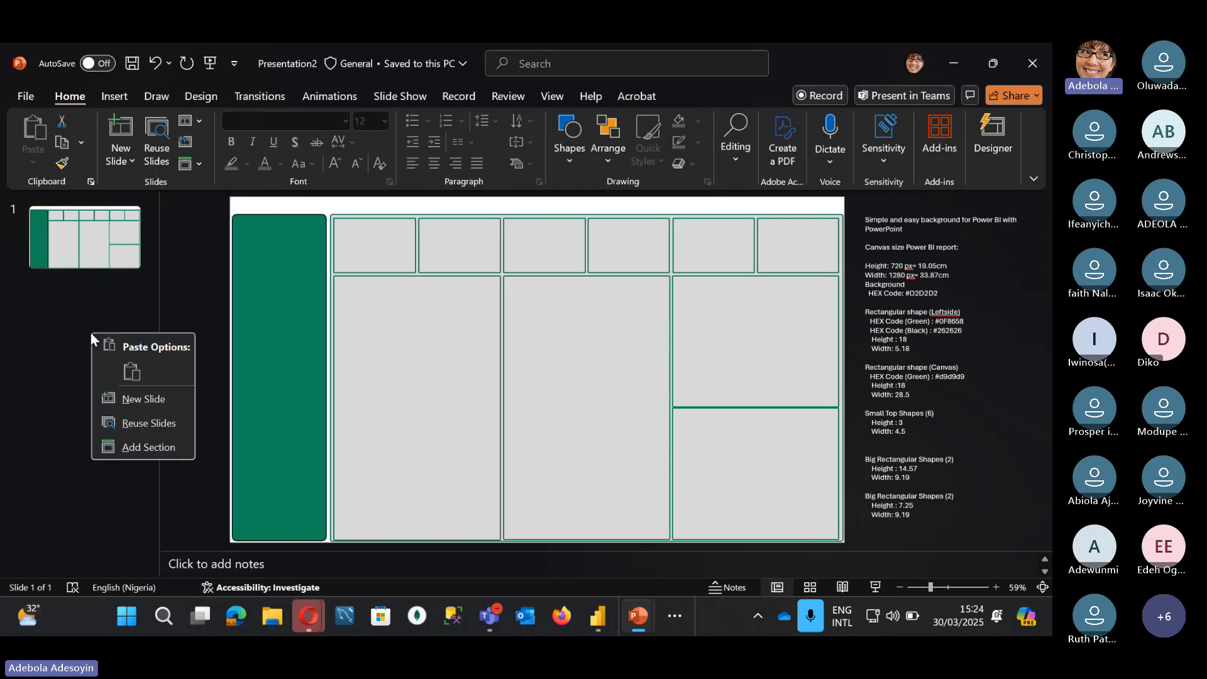
click(161, 400)
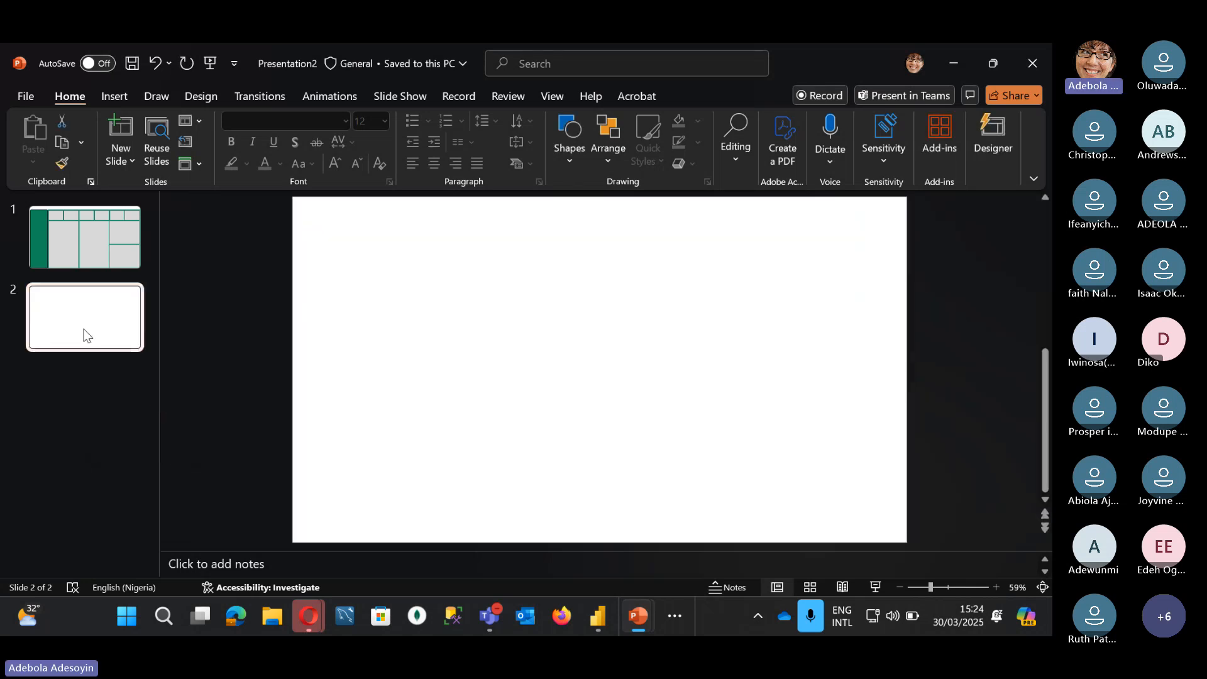
click(114, 239)
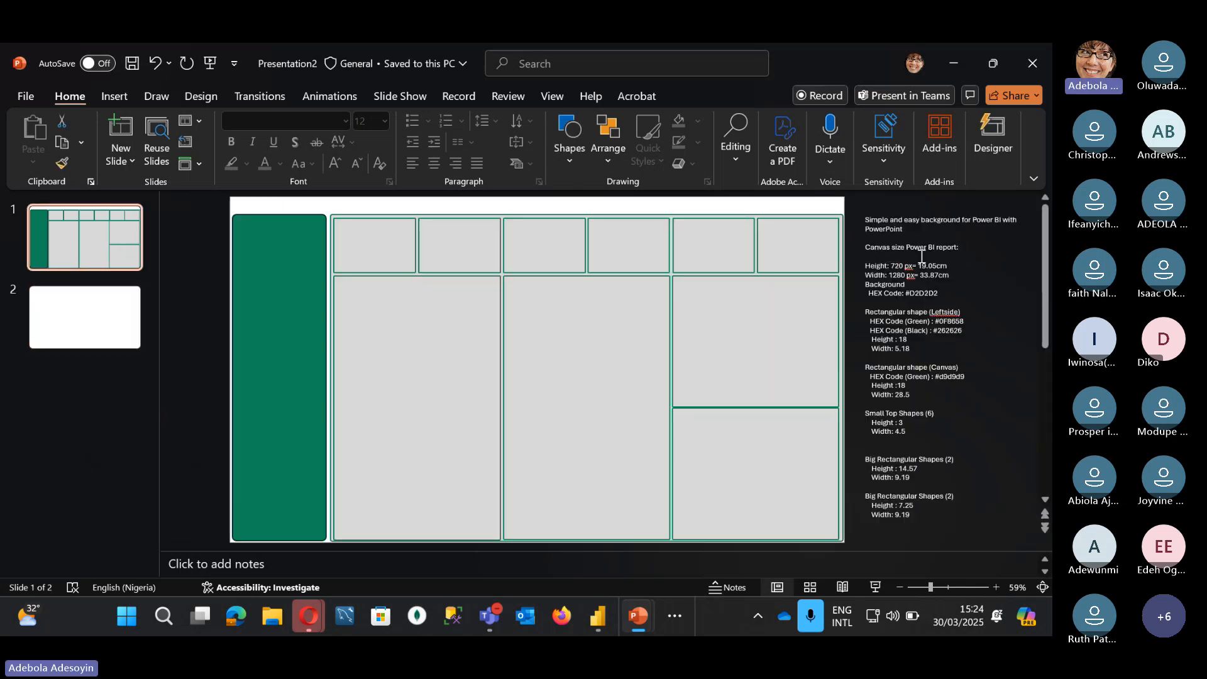
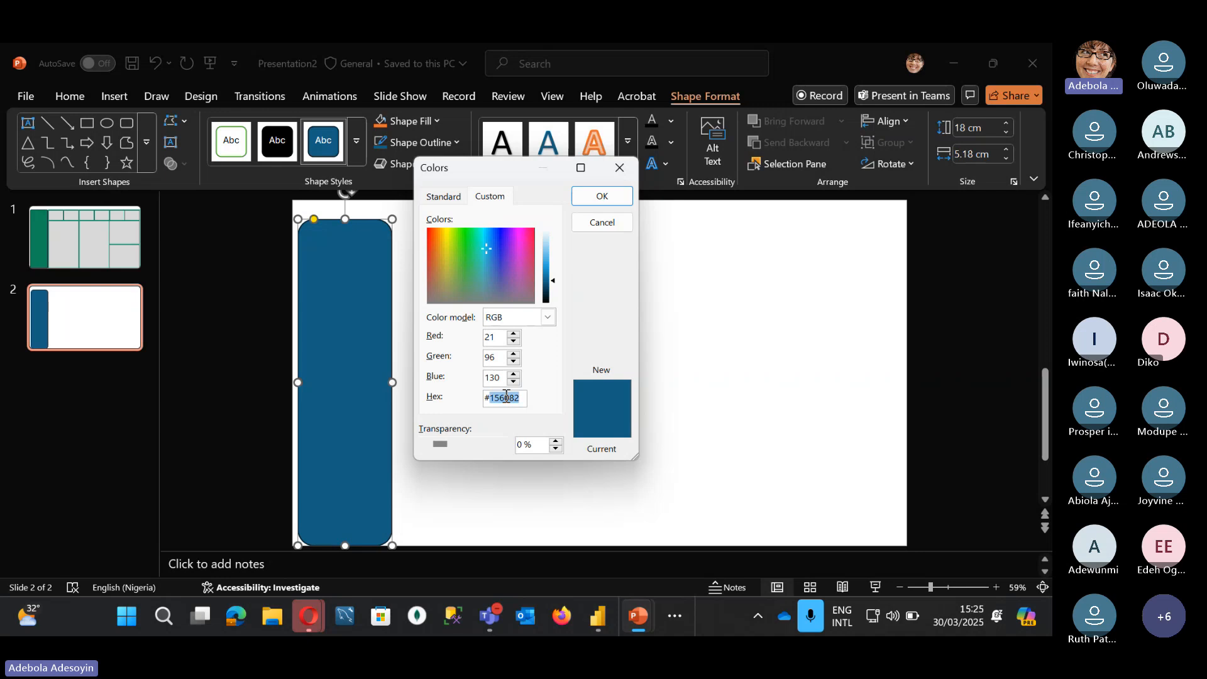
Step: Fill the rounded rectangle with purple #460468 and dismiss the error message
text(460468)
key(Return)
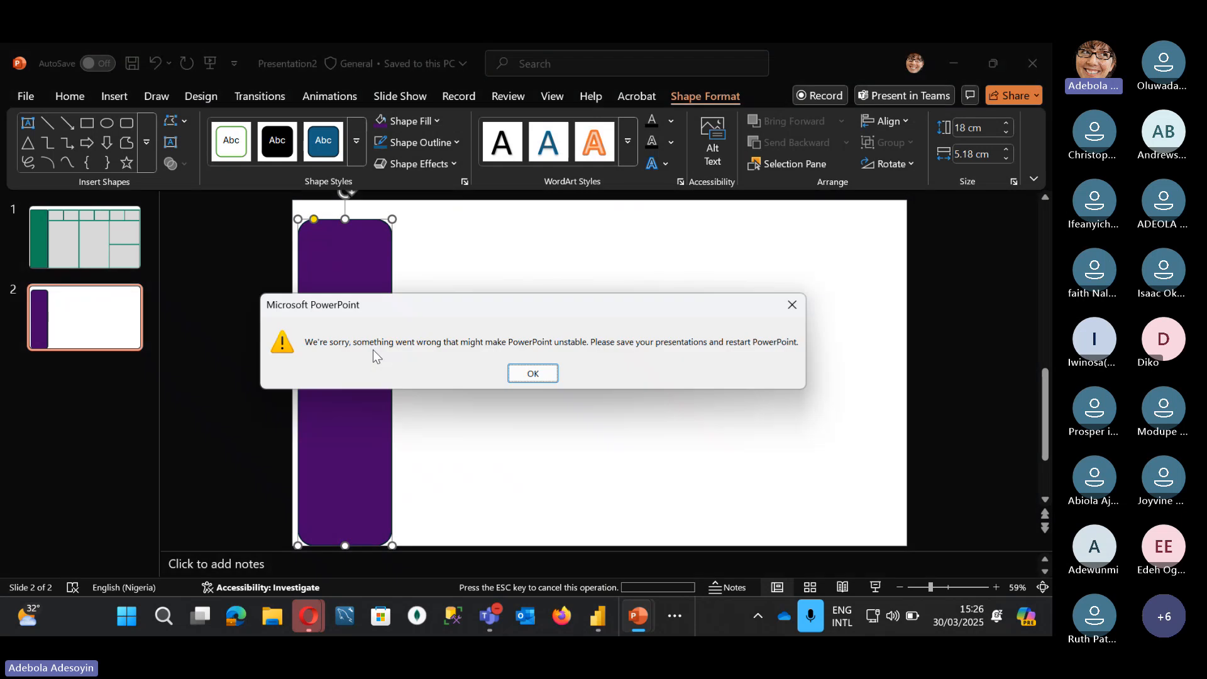
click(792, 306)
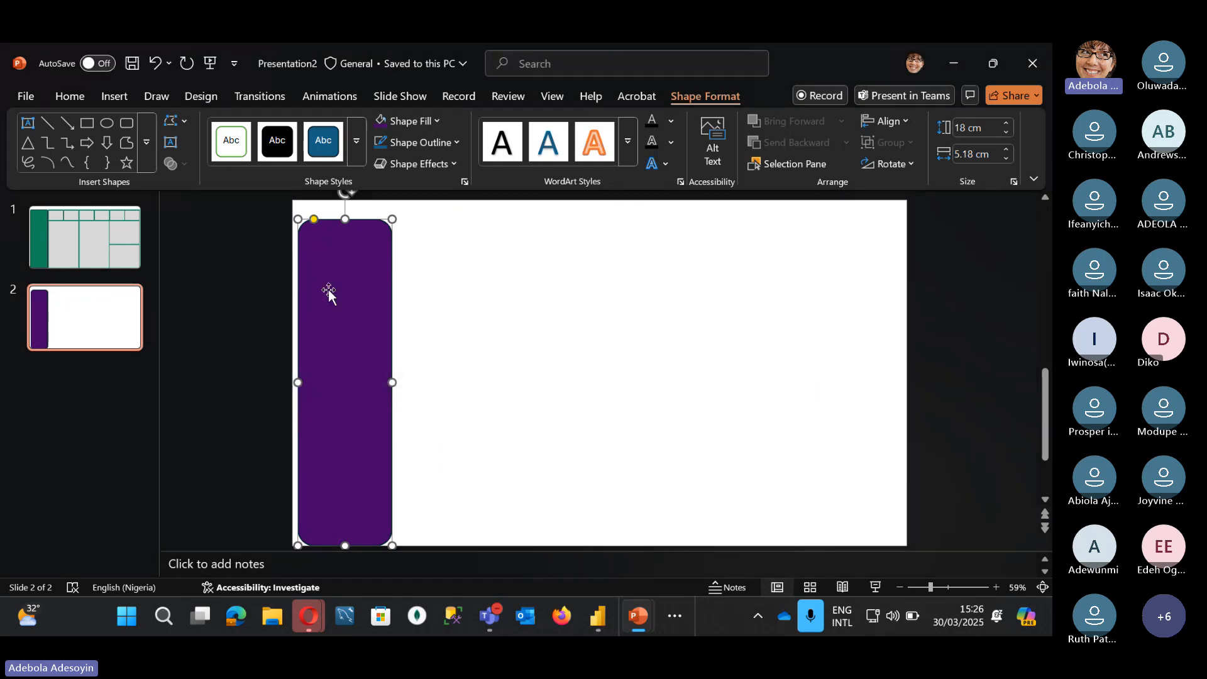
Step: Paste a copy beside the original, shorten it to 11.22 × 4.88 cm, and view slide 1
key(ctrl+v)
drag(328, 289, 428, 280)
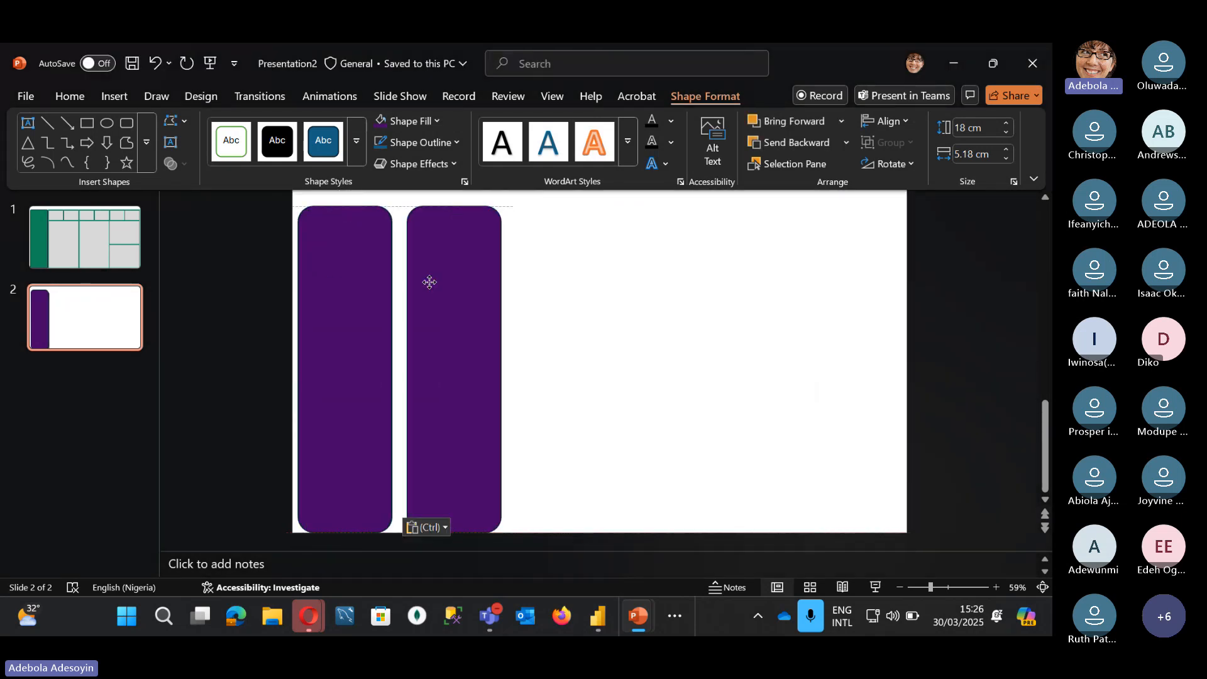
drag(406, 213, 411, 336)
click(78, 233)
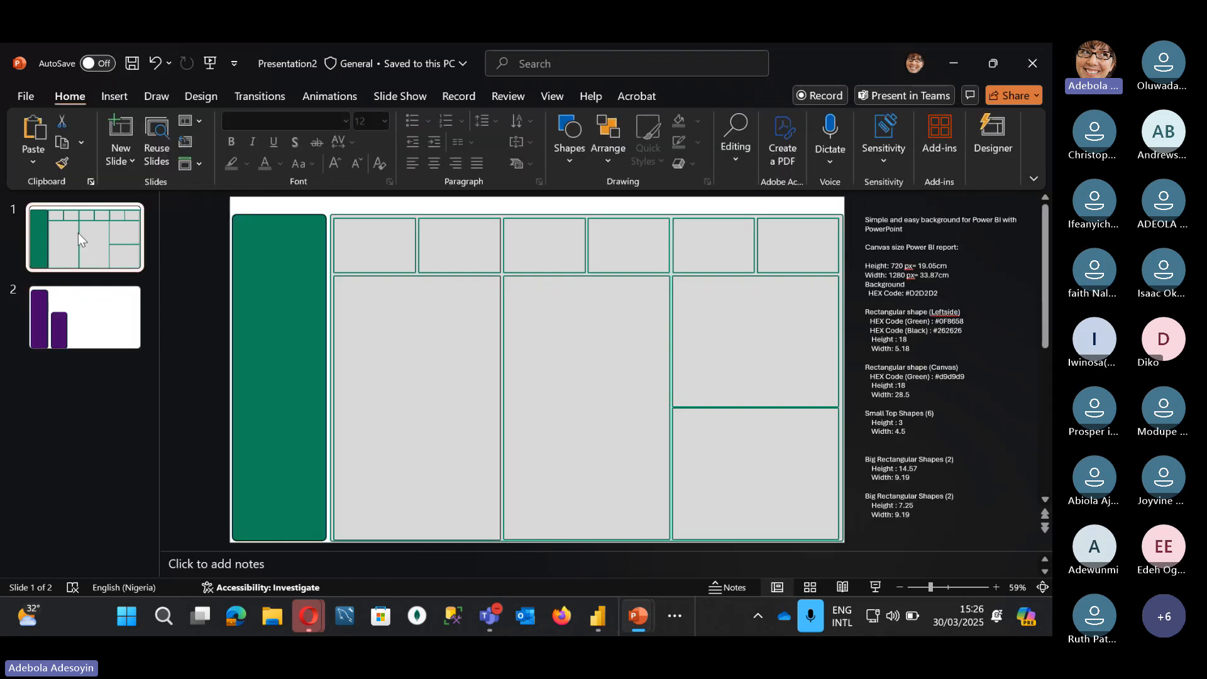
Step: Choose PNG Portable Network Graphics Format as the Save As file type, then minimise PowerPoint
click(24, 98)
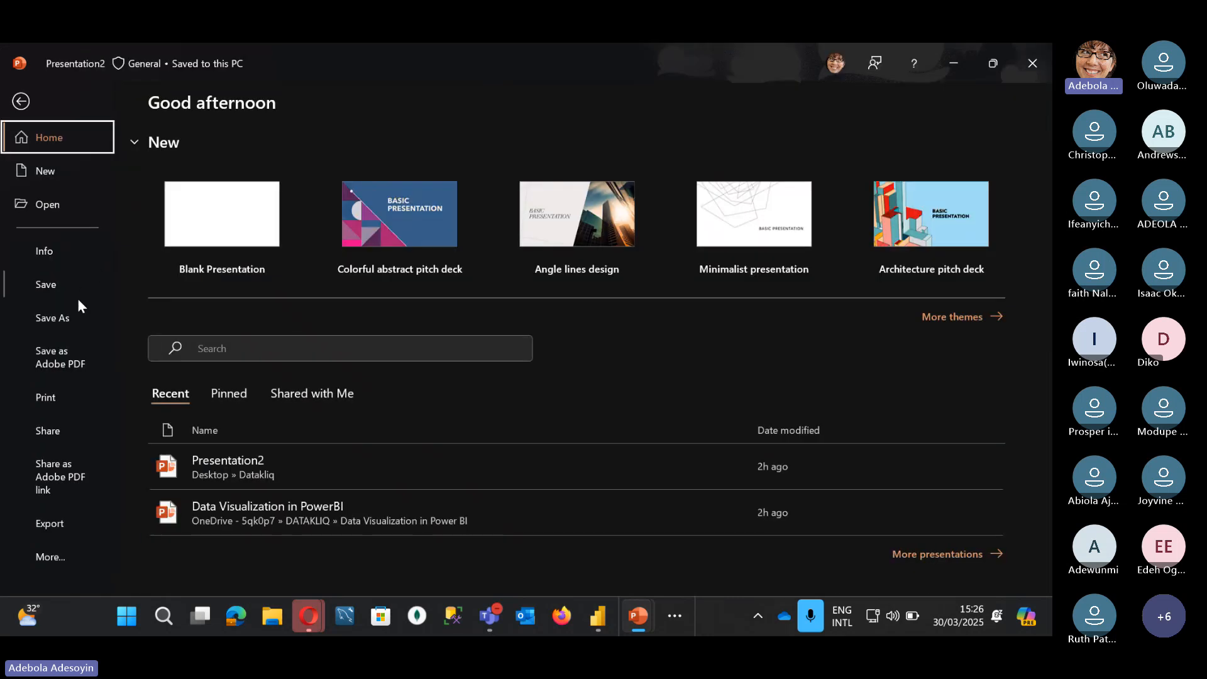
click(57, 315)
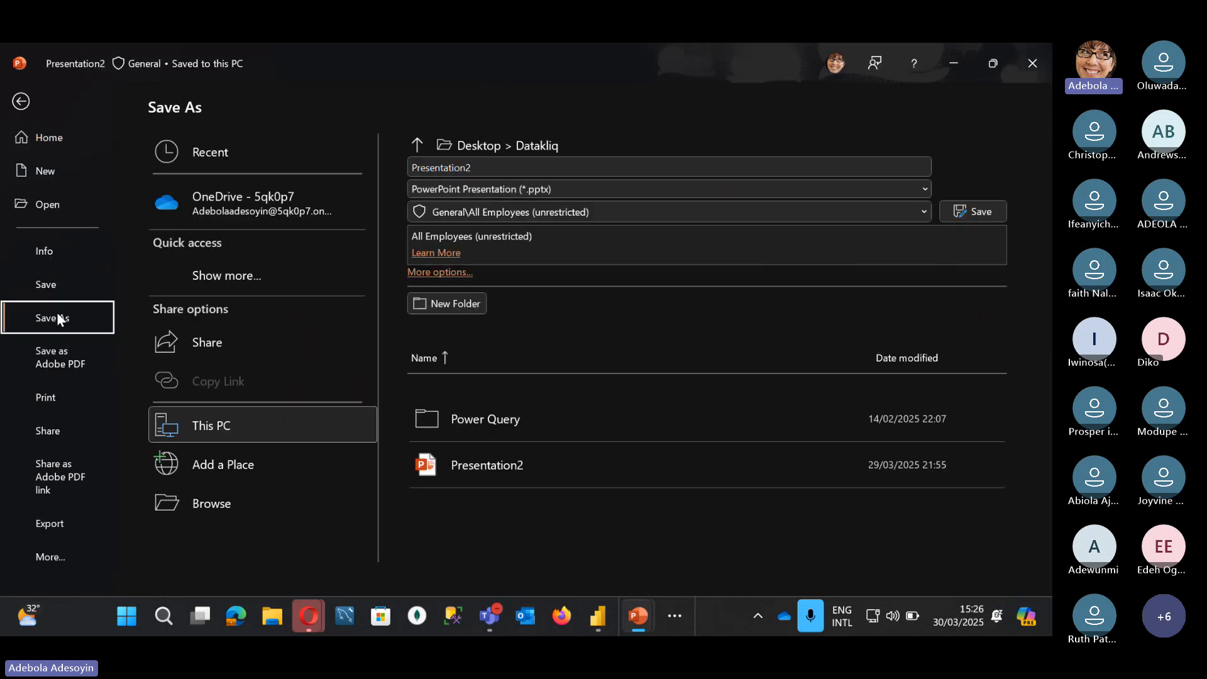
click(584, 189)
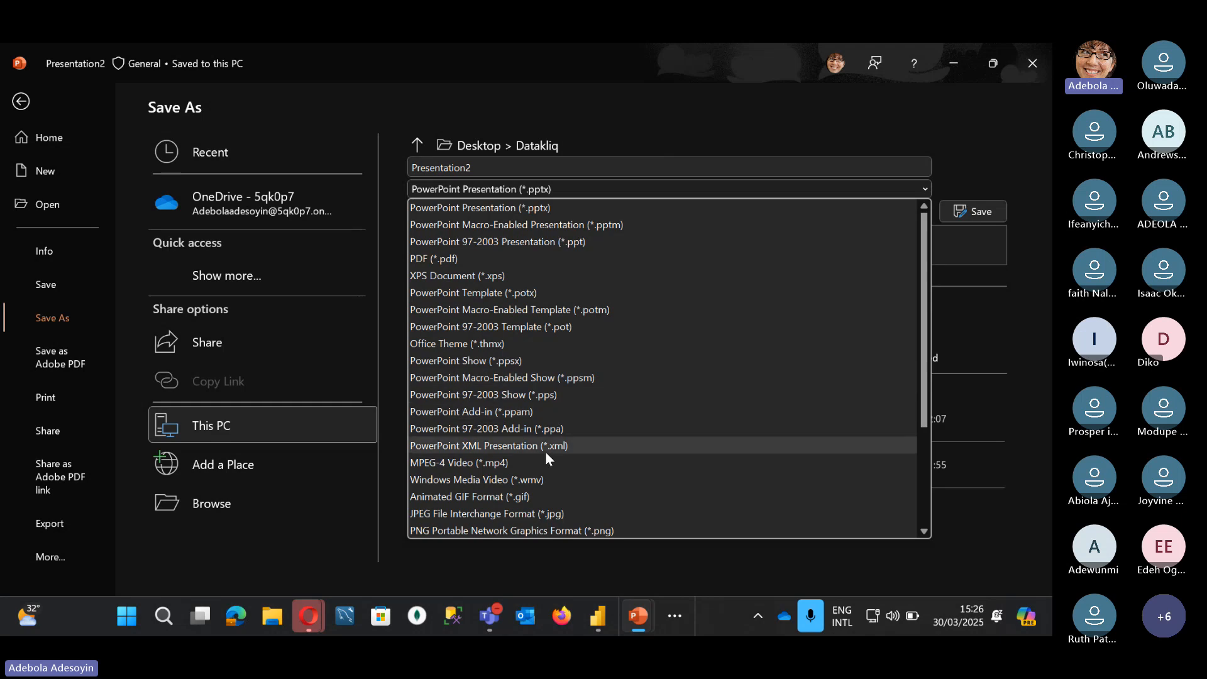
click(592, 430)
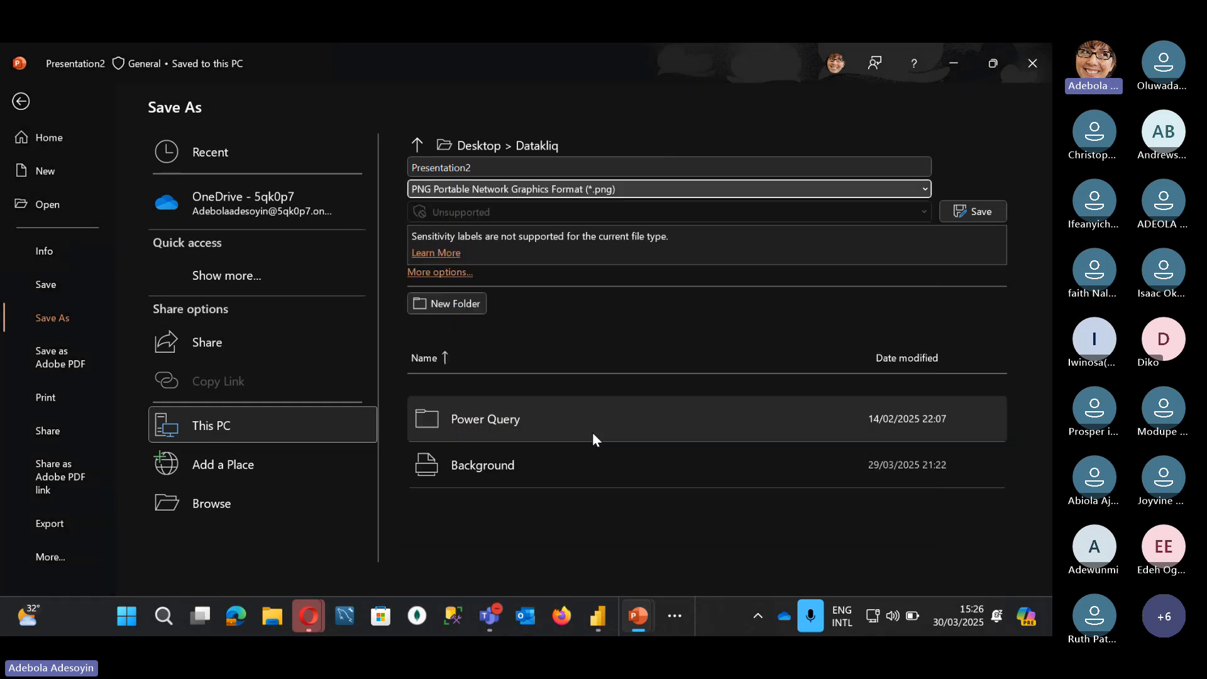
click(971, 62)
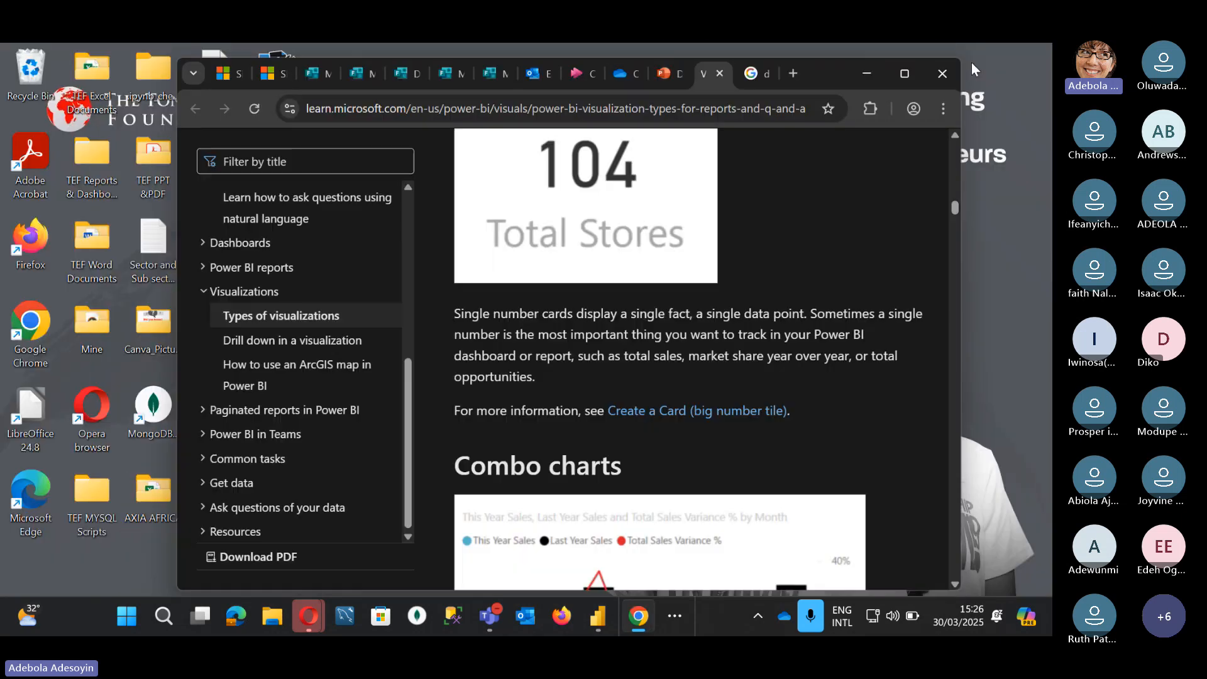
Step: Back in Power BI, set Page 4's canvas background image to Background.png at 0% transparency
click(865, 73)
mouse_move(597, 622)
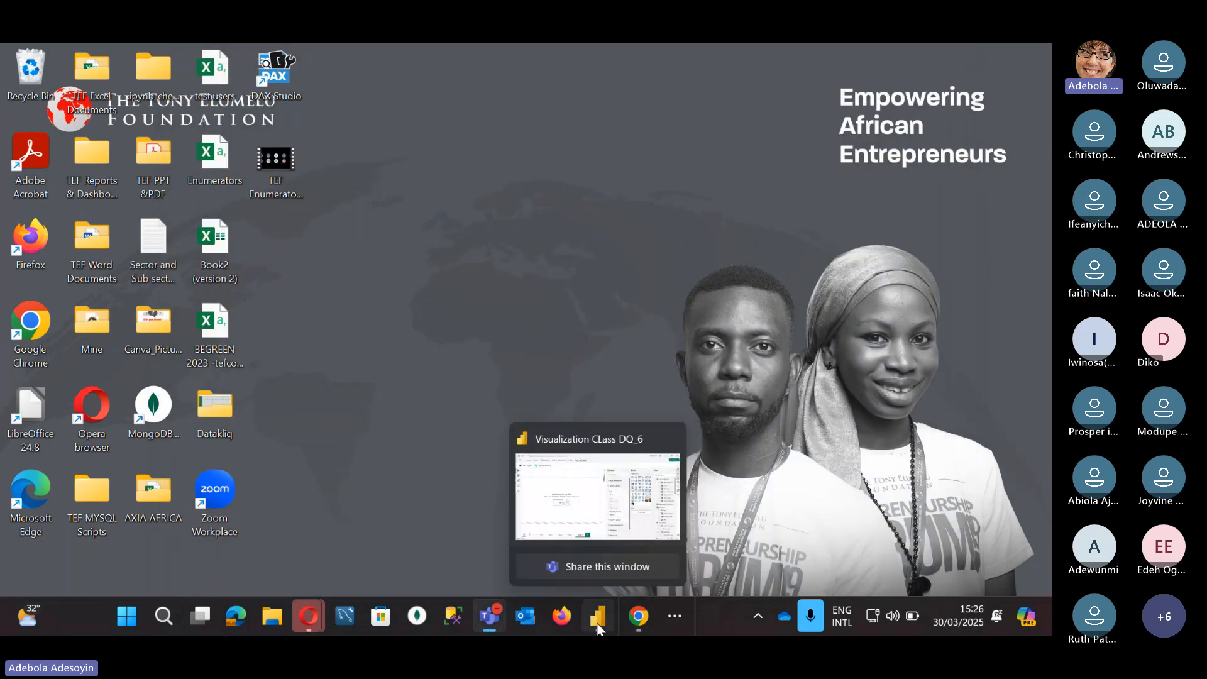
click(569, 517)
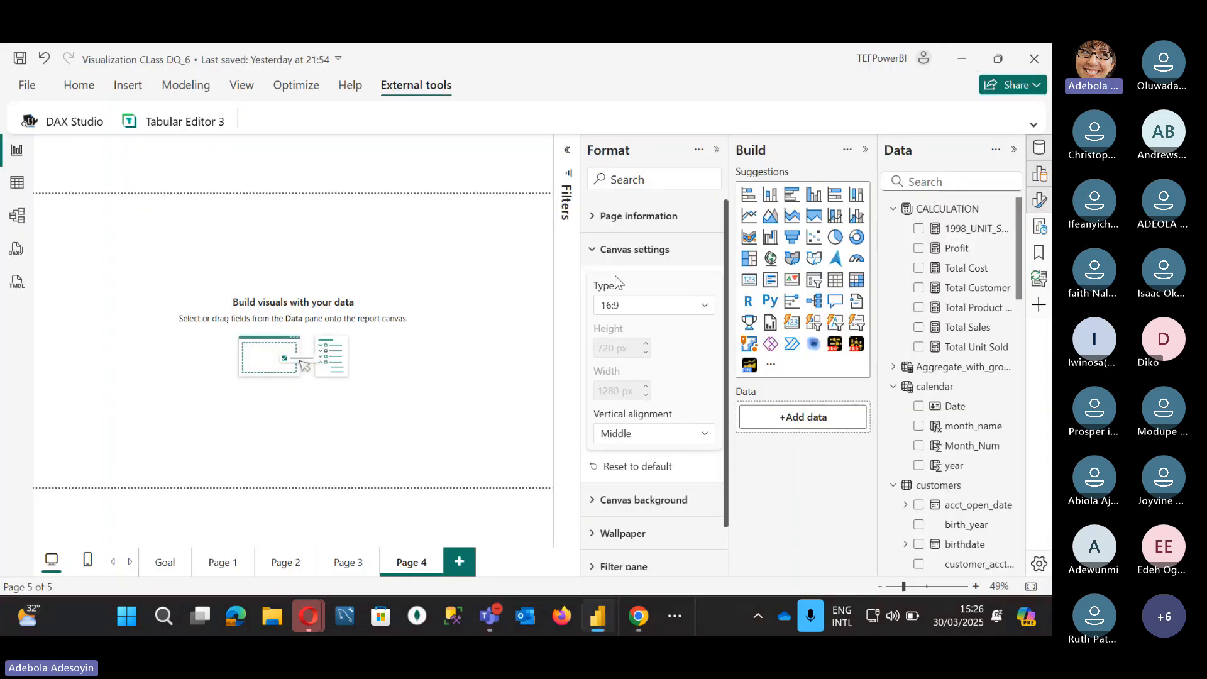
click(596, 250)
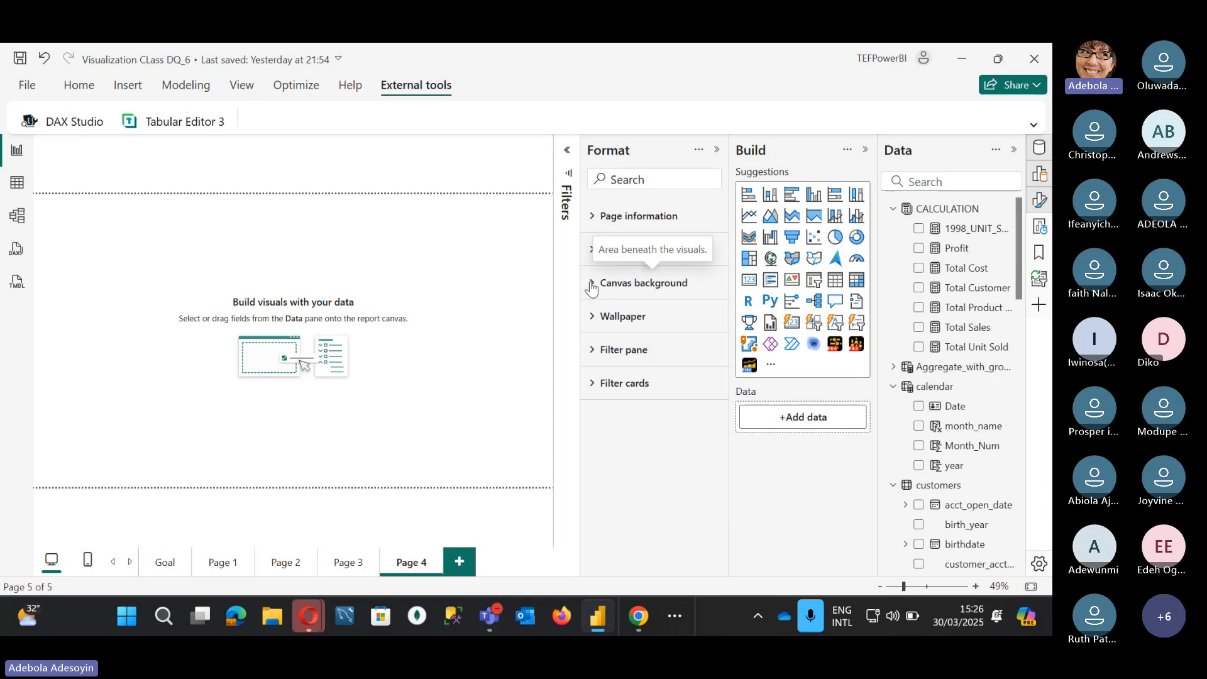
click(592, 283)
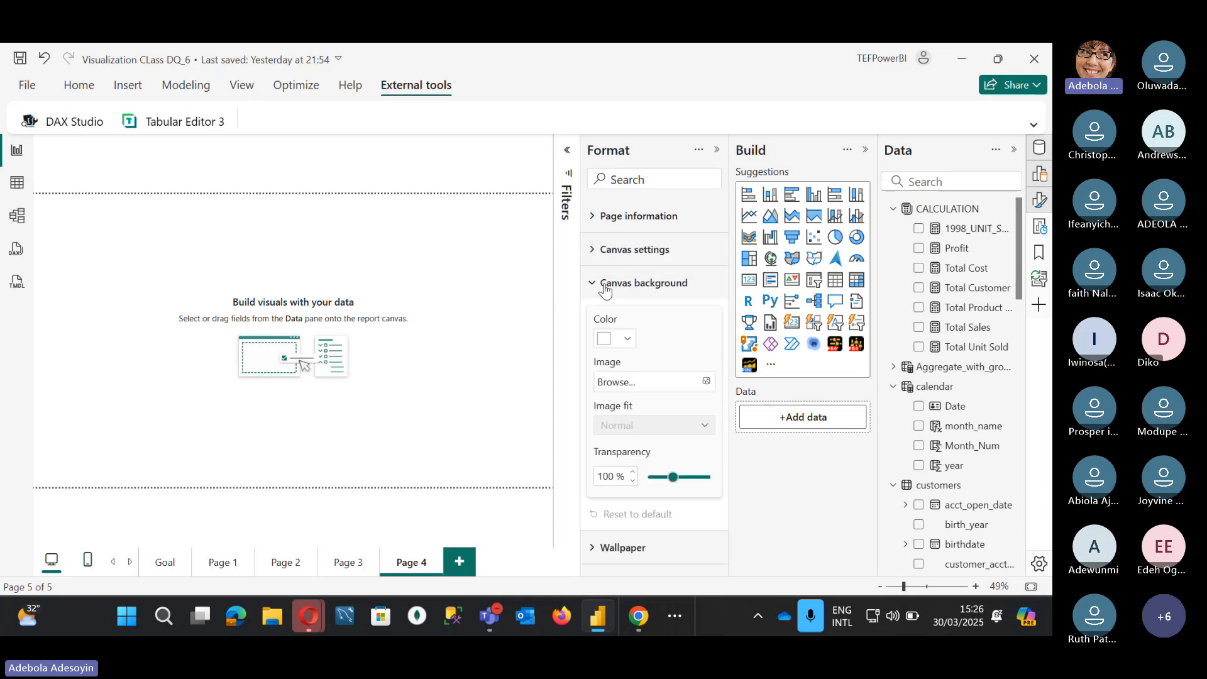
click(692, 383)
click(275, 213)
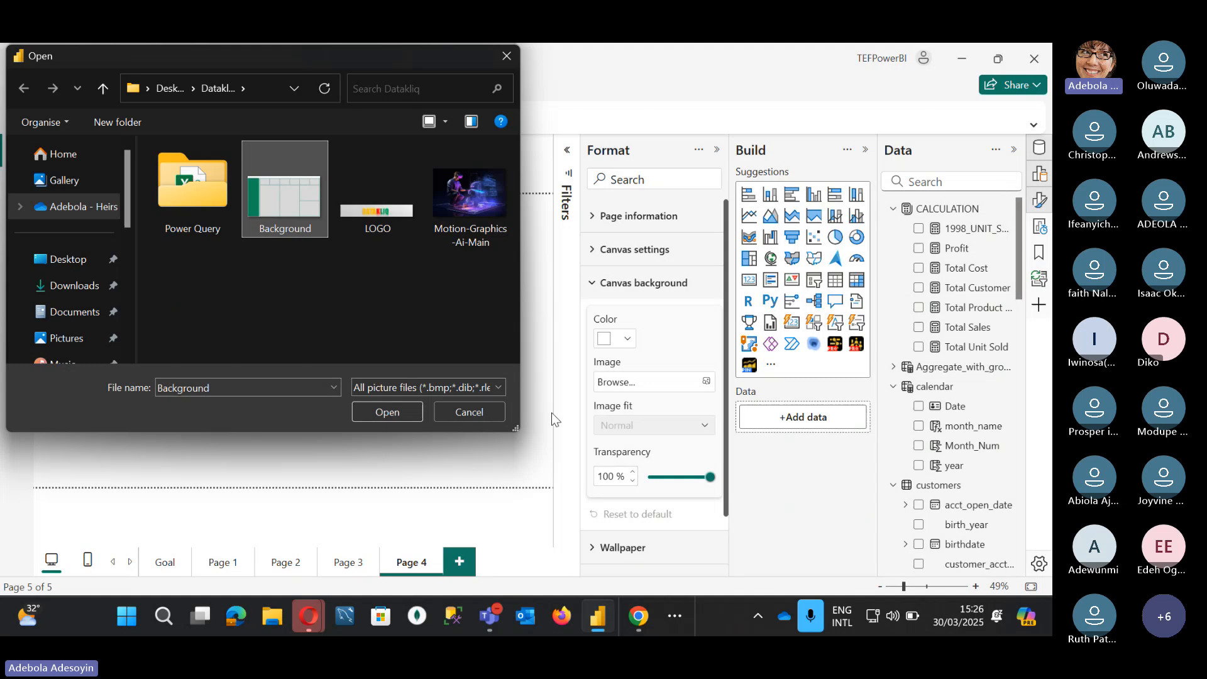
click(390, 412)
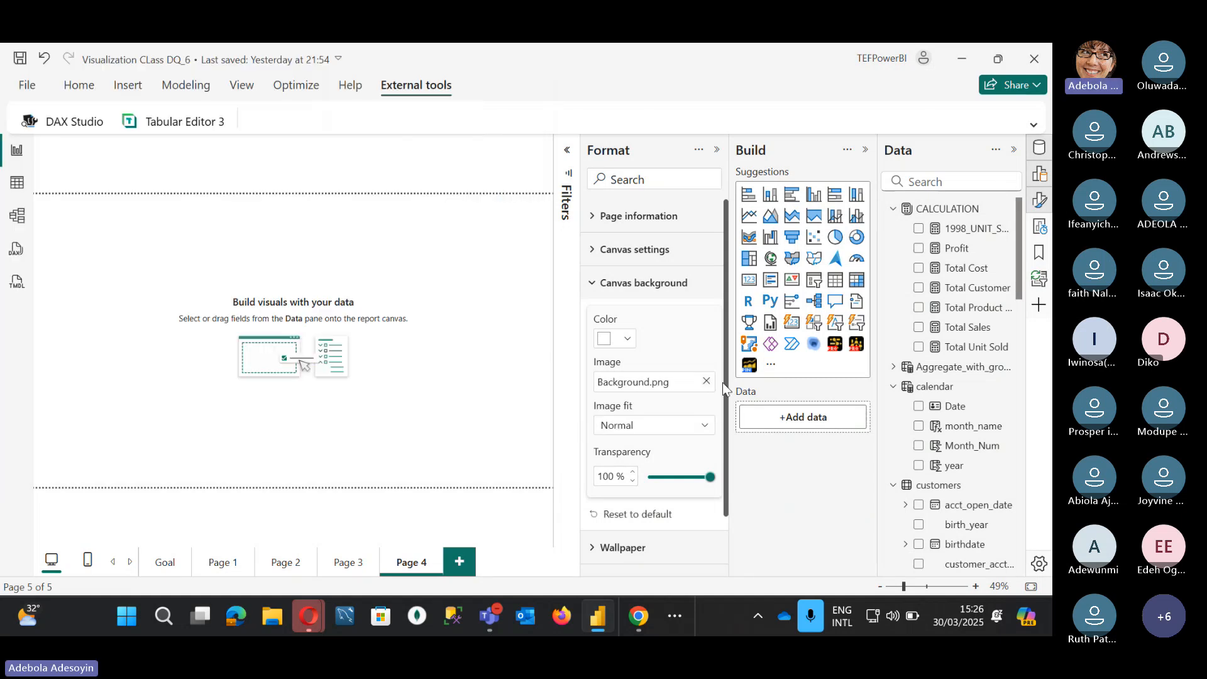
drag(710, 476, 622, 477)
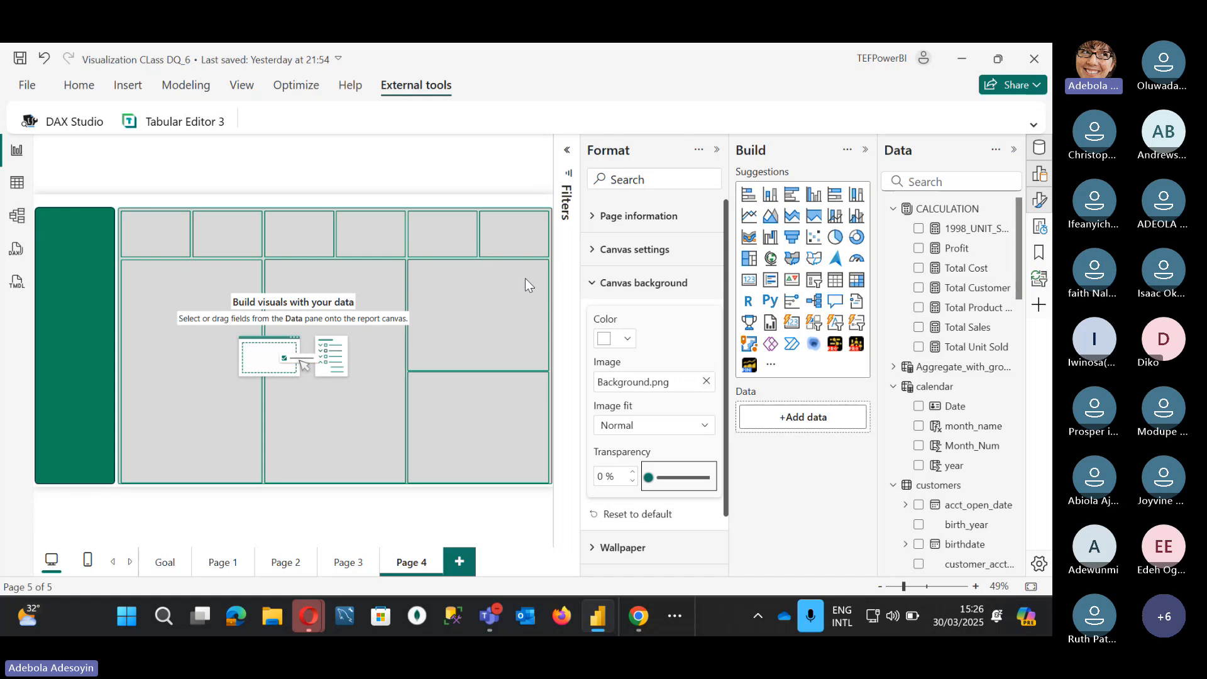
click(597, 283)
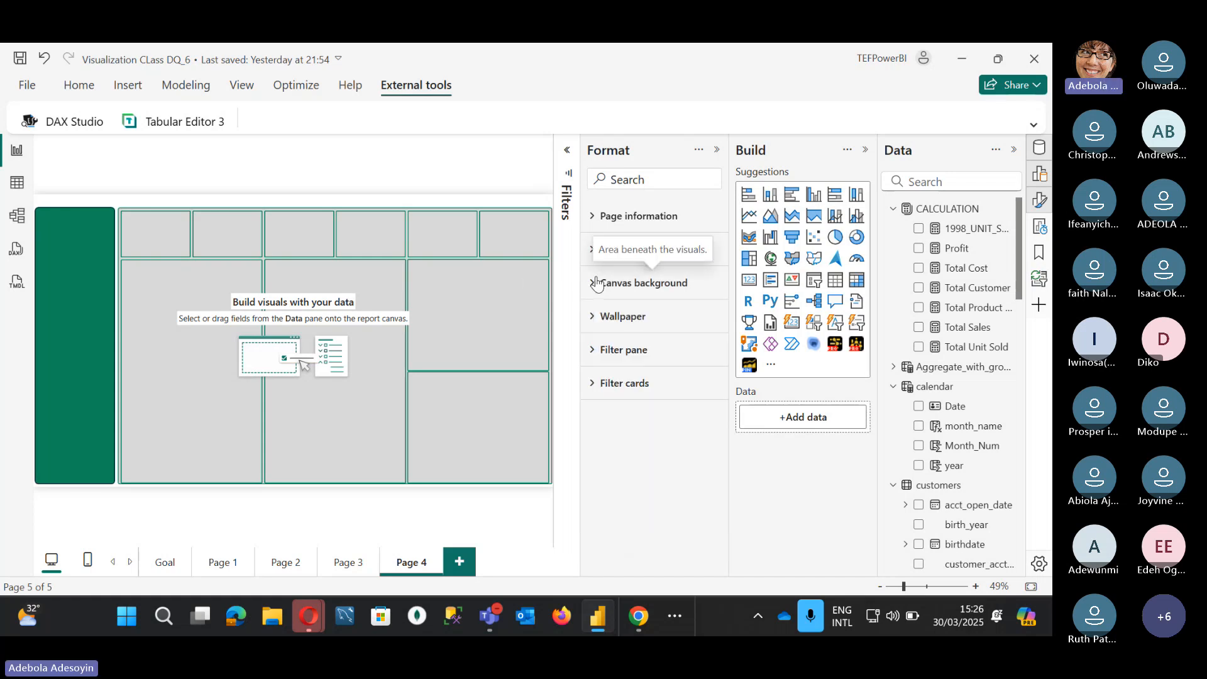
click(716, 149)
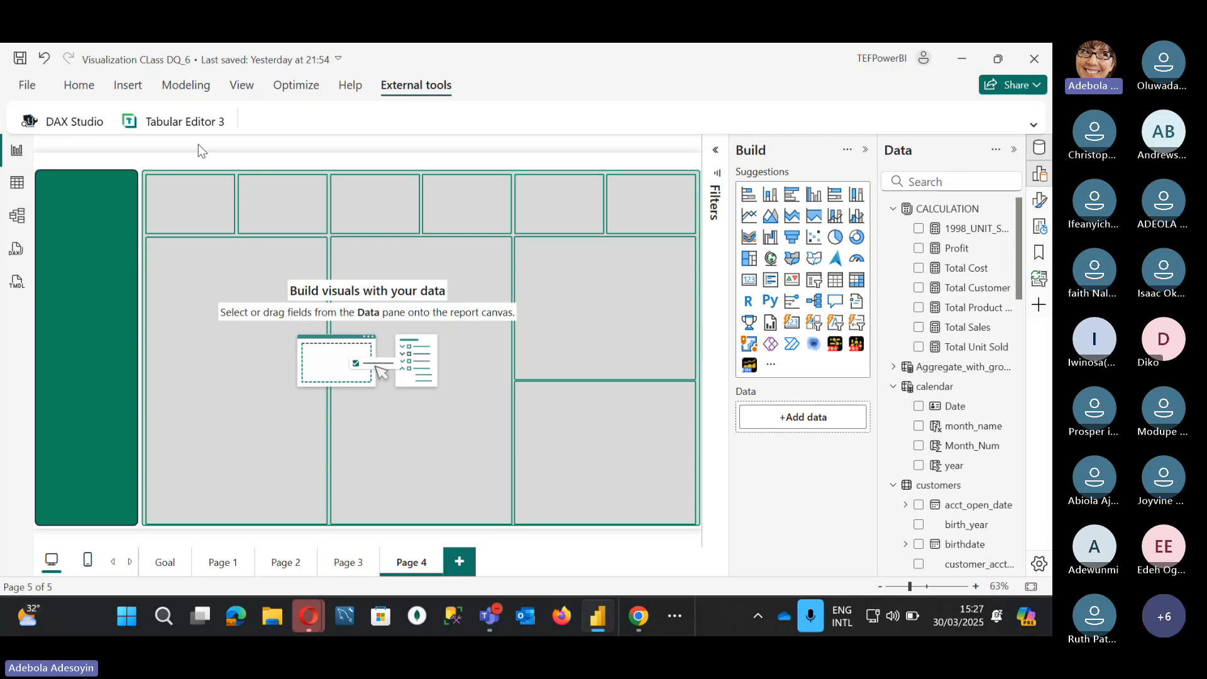
Step: Add a thin text box across the top of the page with font size 18
click(79, 86)
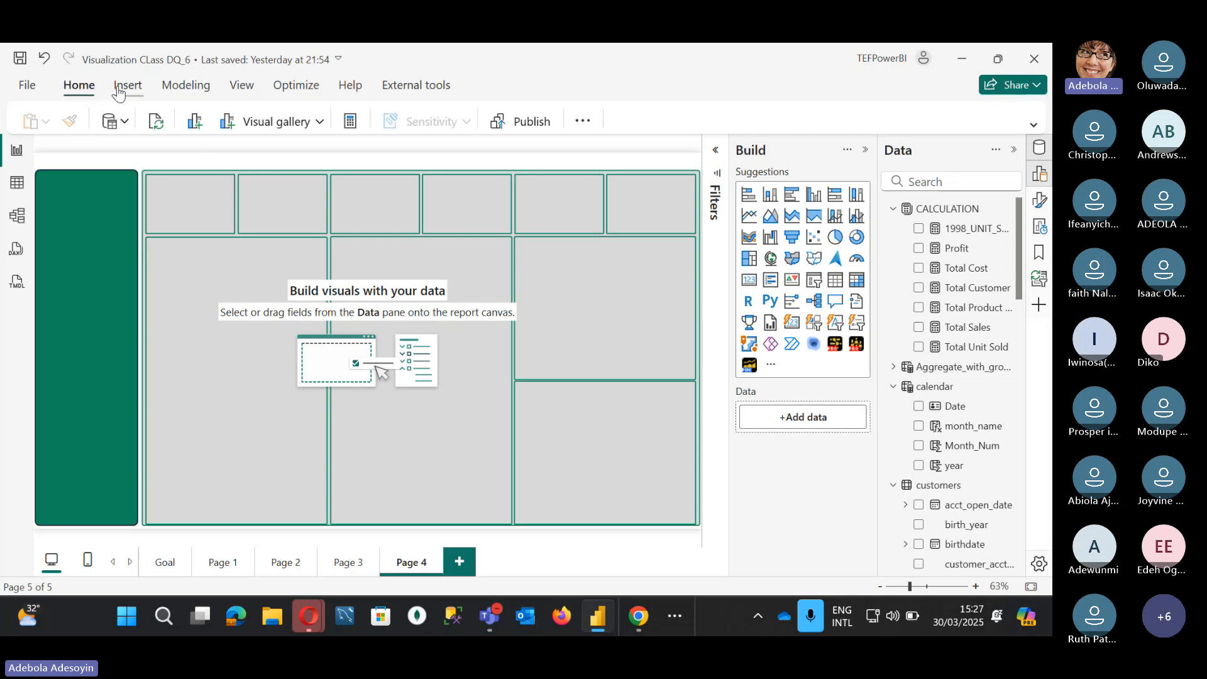
click(117, 91)
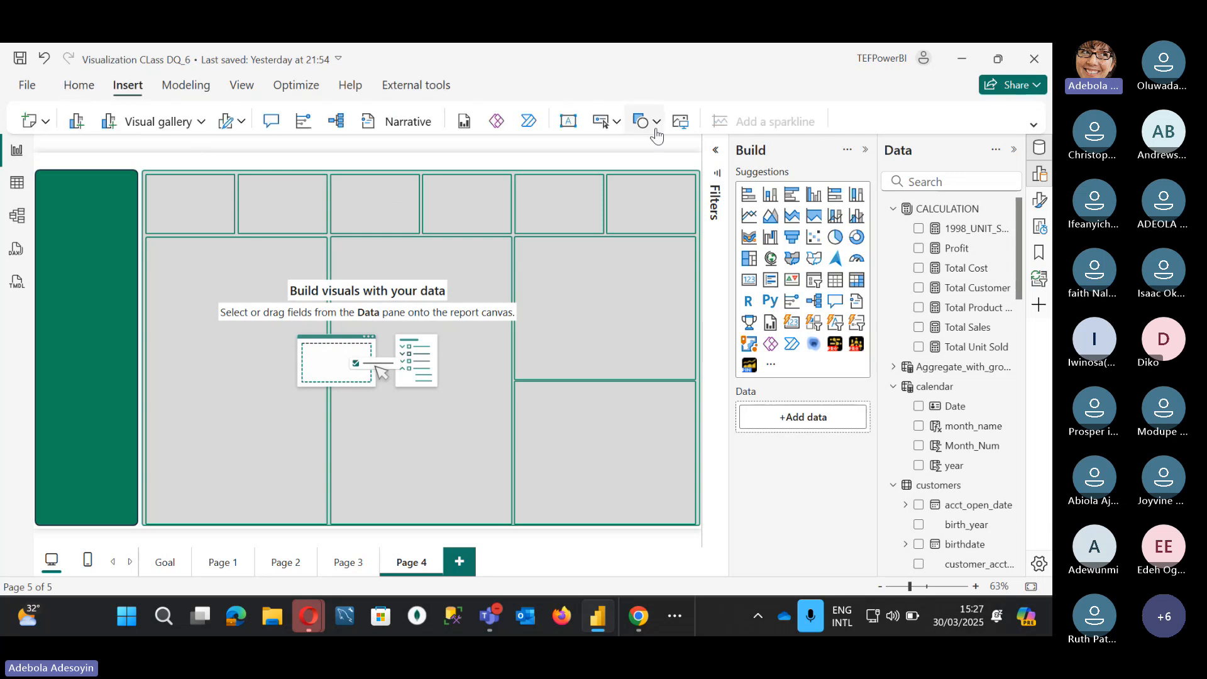
click(572, 126)
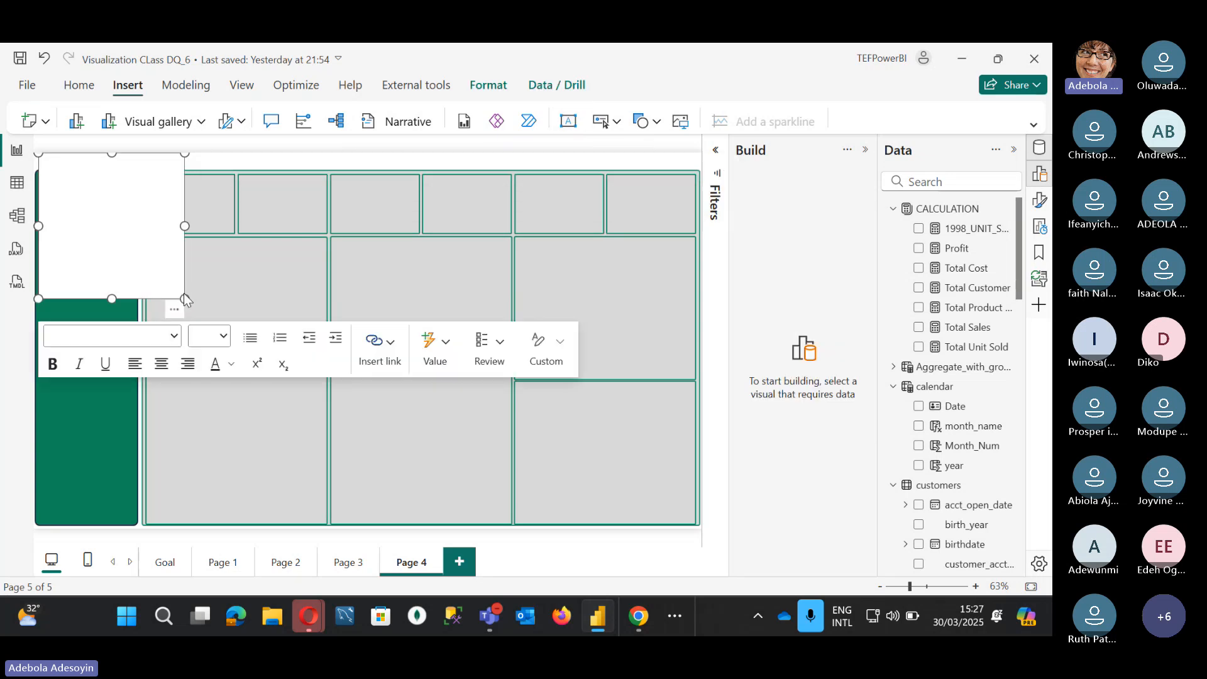
drag(184, 295, 472, 170)
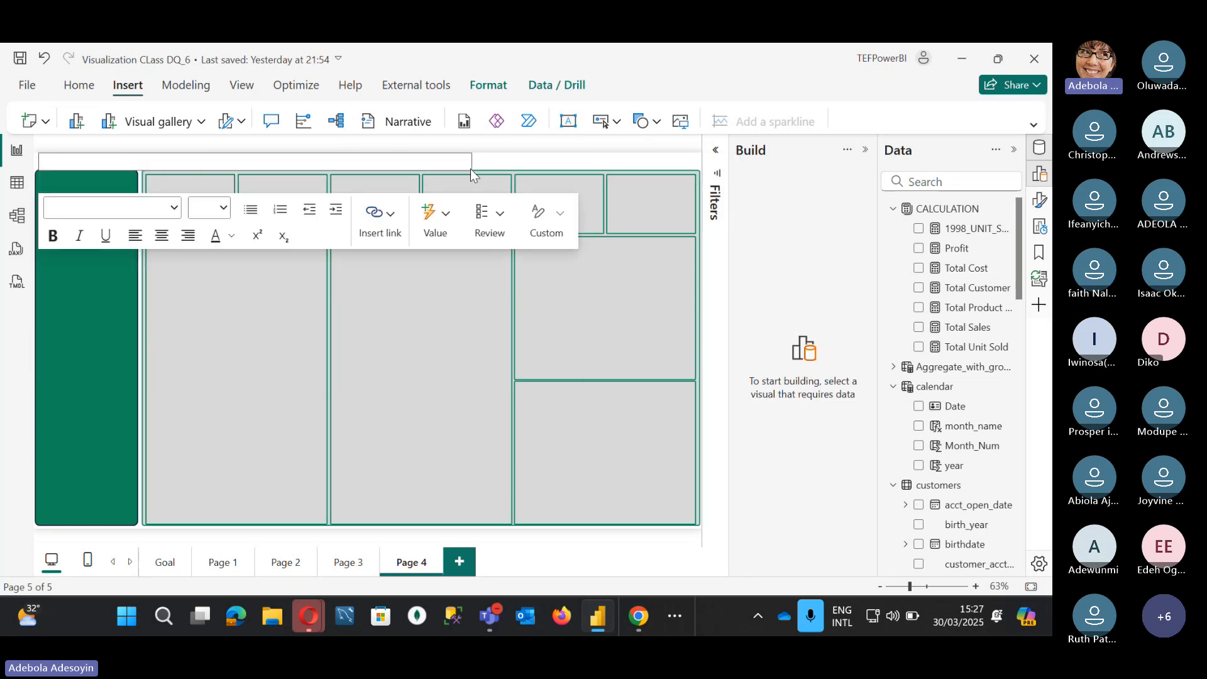
click(377, 161)
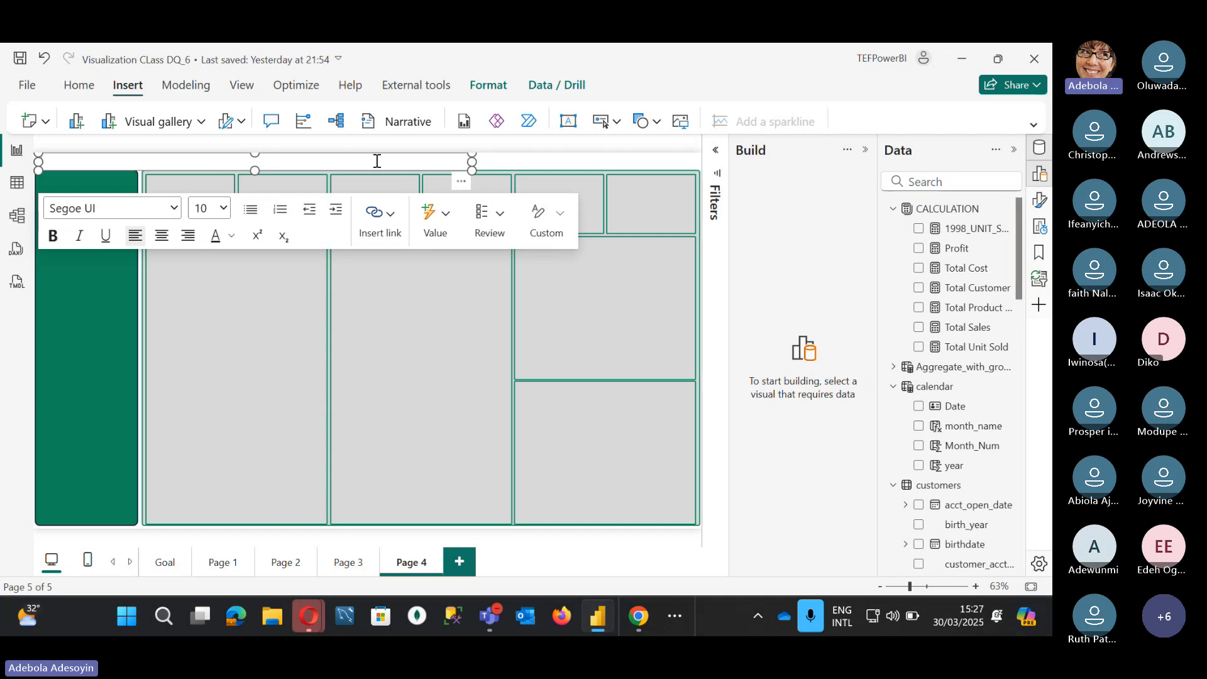
click(224, 208)
click(220, 410)
Step: Type 'Superstores Analysis' as the title, size 16 and bold
click(108, 160)
text(Superstores Analysis)
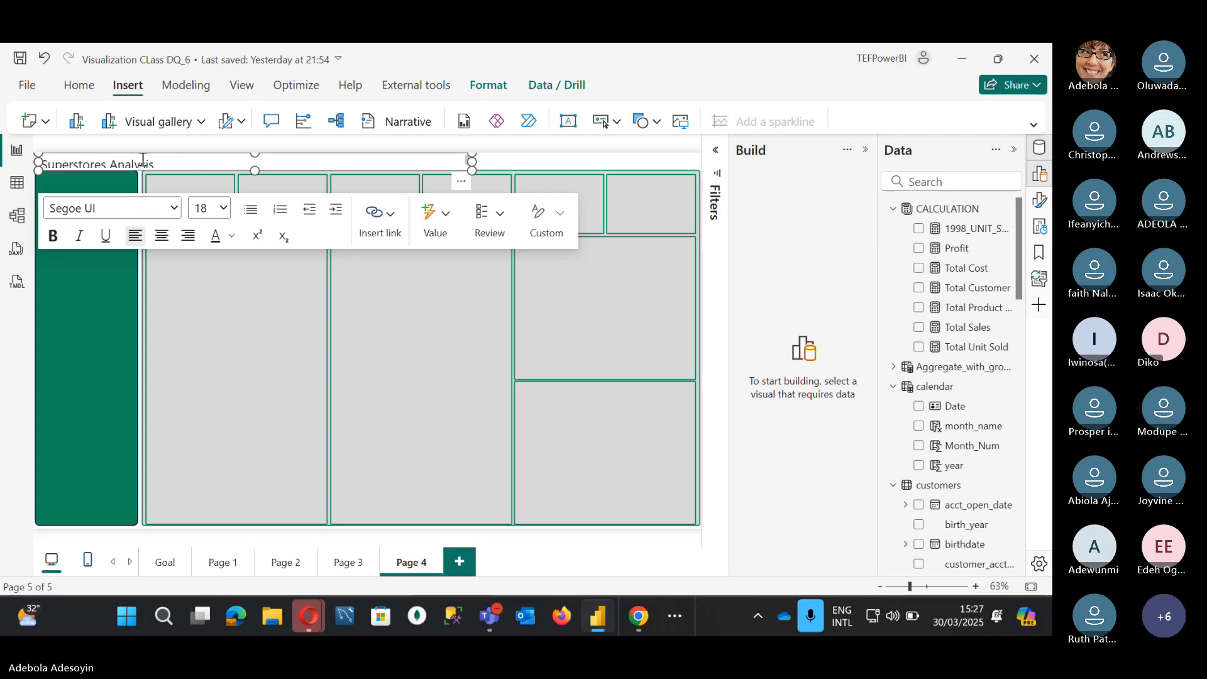
drag(173, 161, 8, 163)
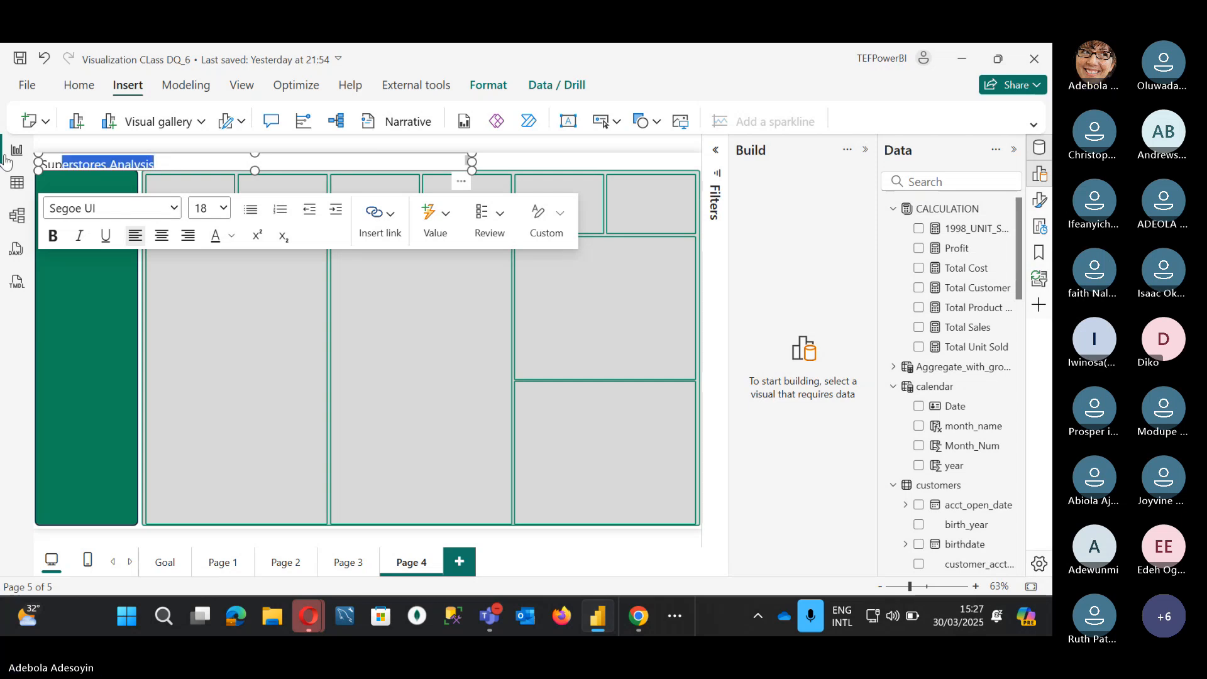
click(224, 209)
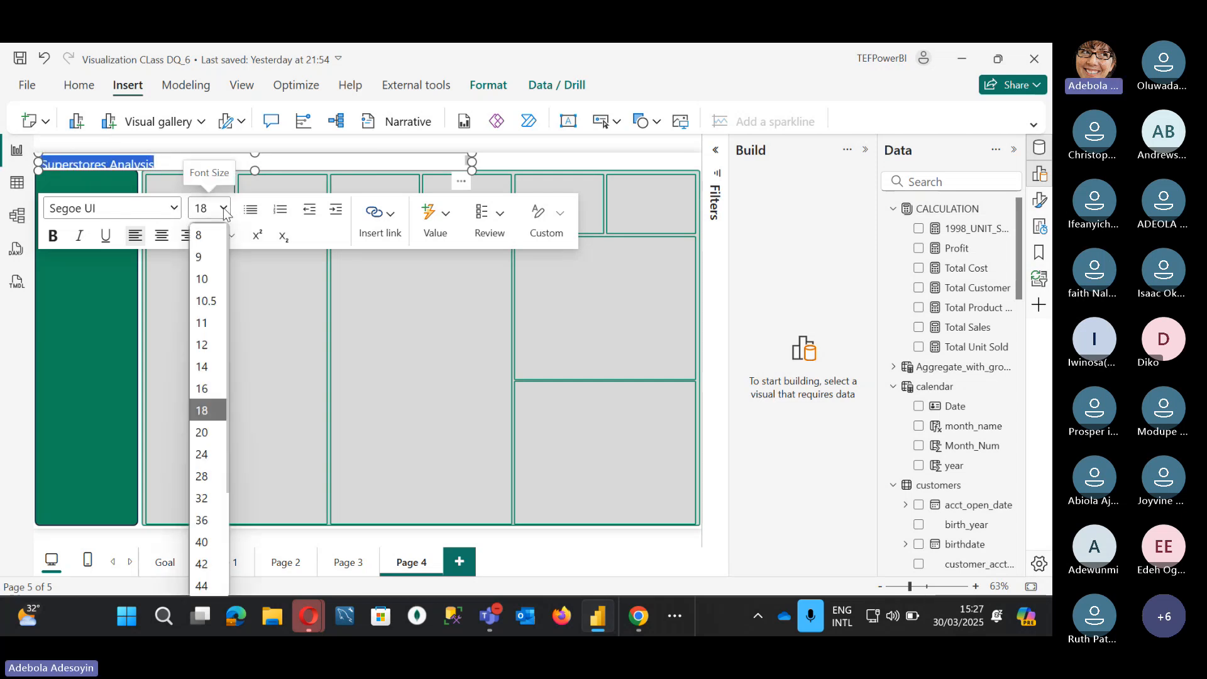
click(209, 388)
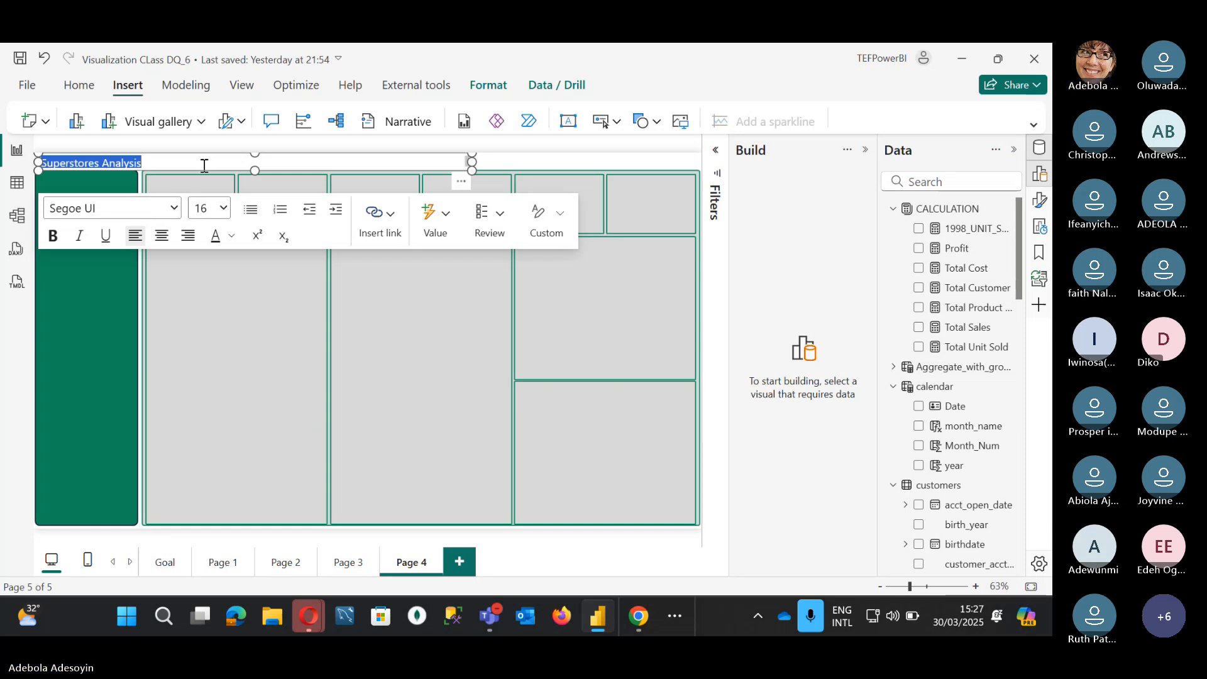
click(53, 236)
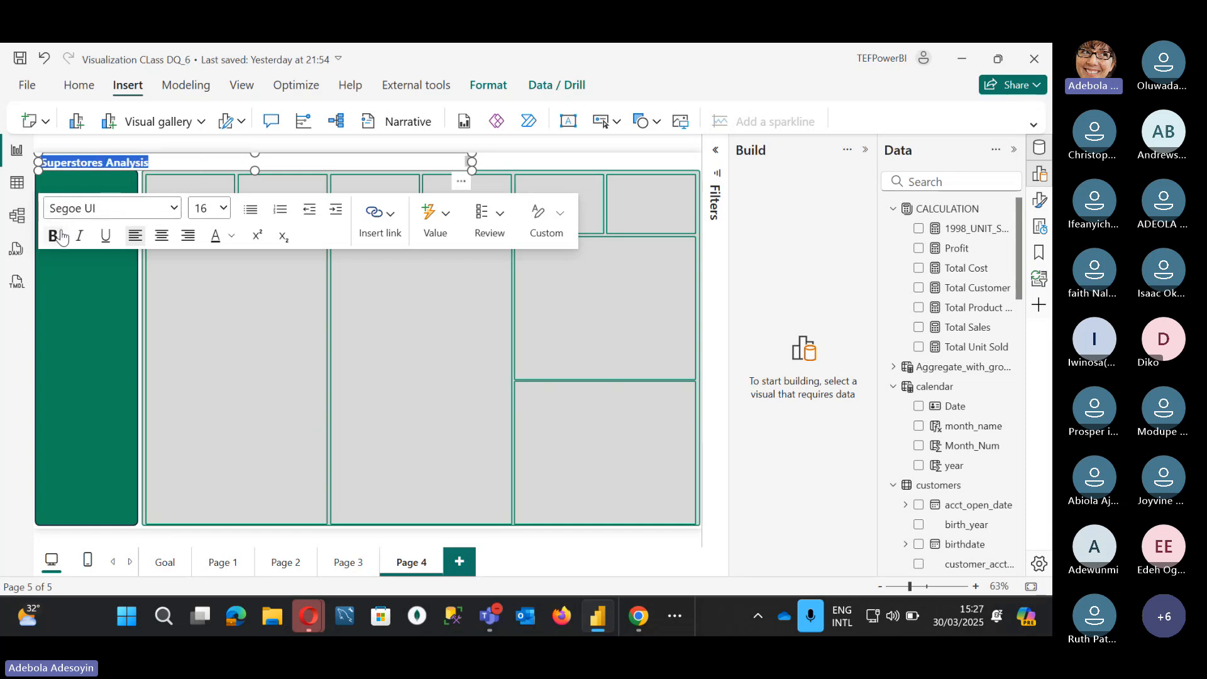
Step: Colour the title text dark green and narrow the box to fit the words
click(231, 235)
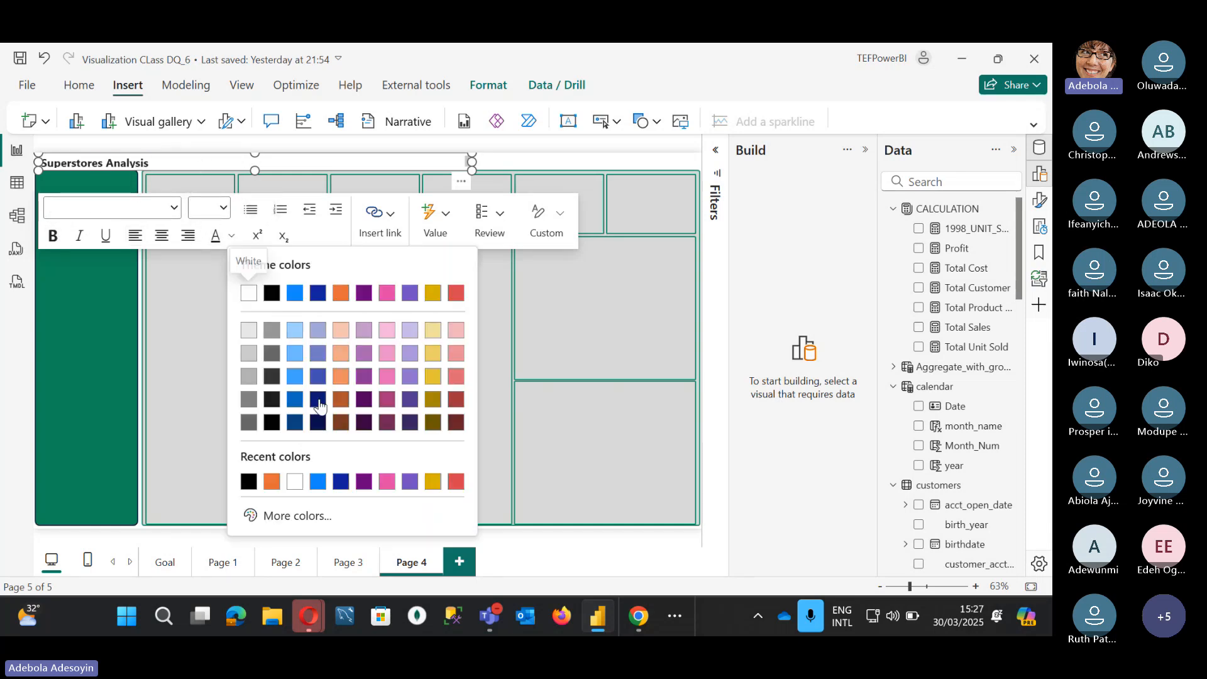
click(272, 515)
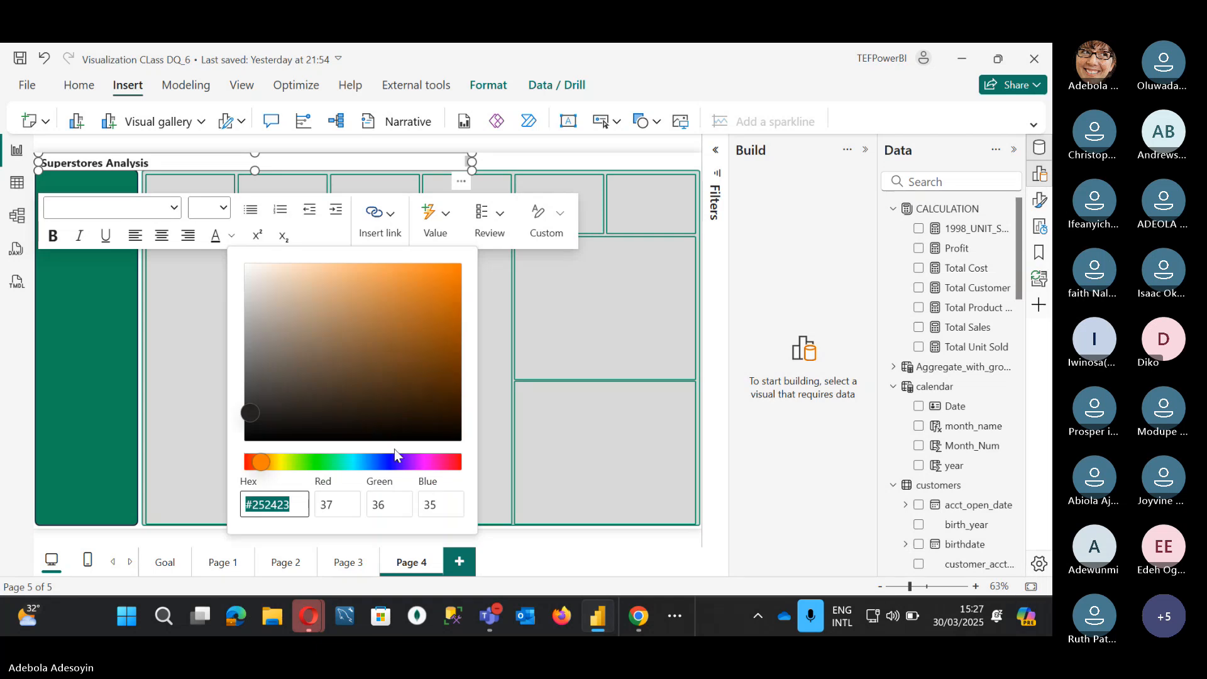
click(331, 462)
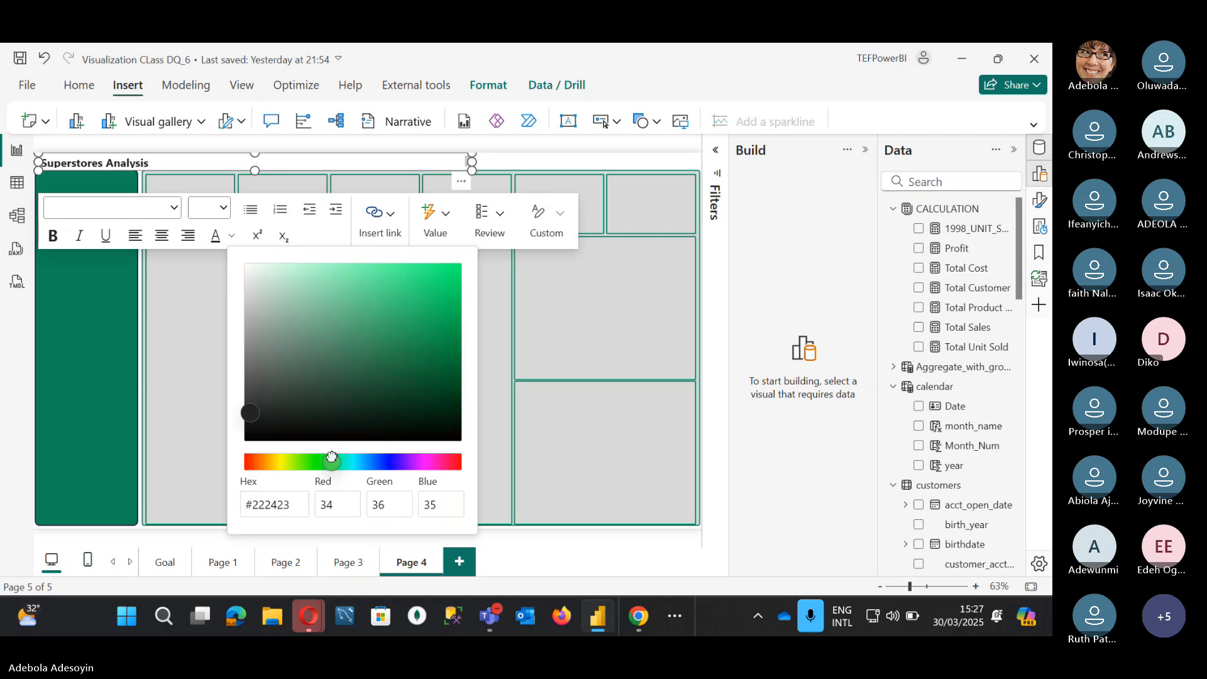
click(410, 350)
click(473, 163)
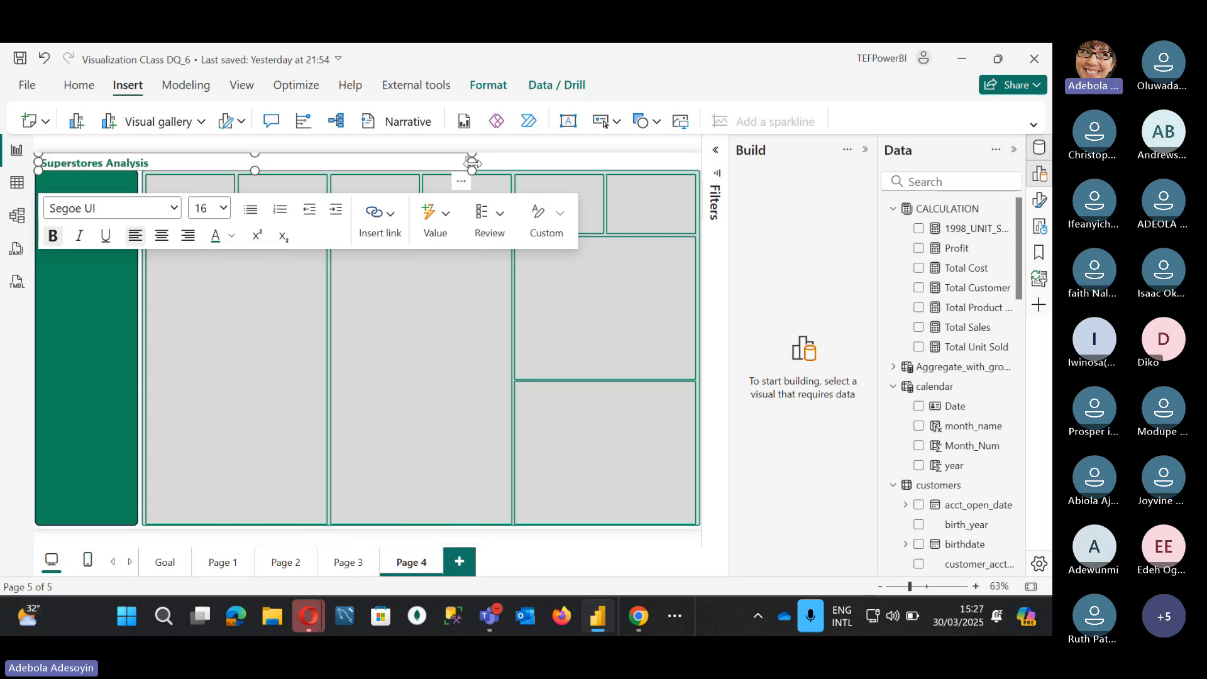
drag(471, 163, 180, 163)
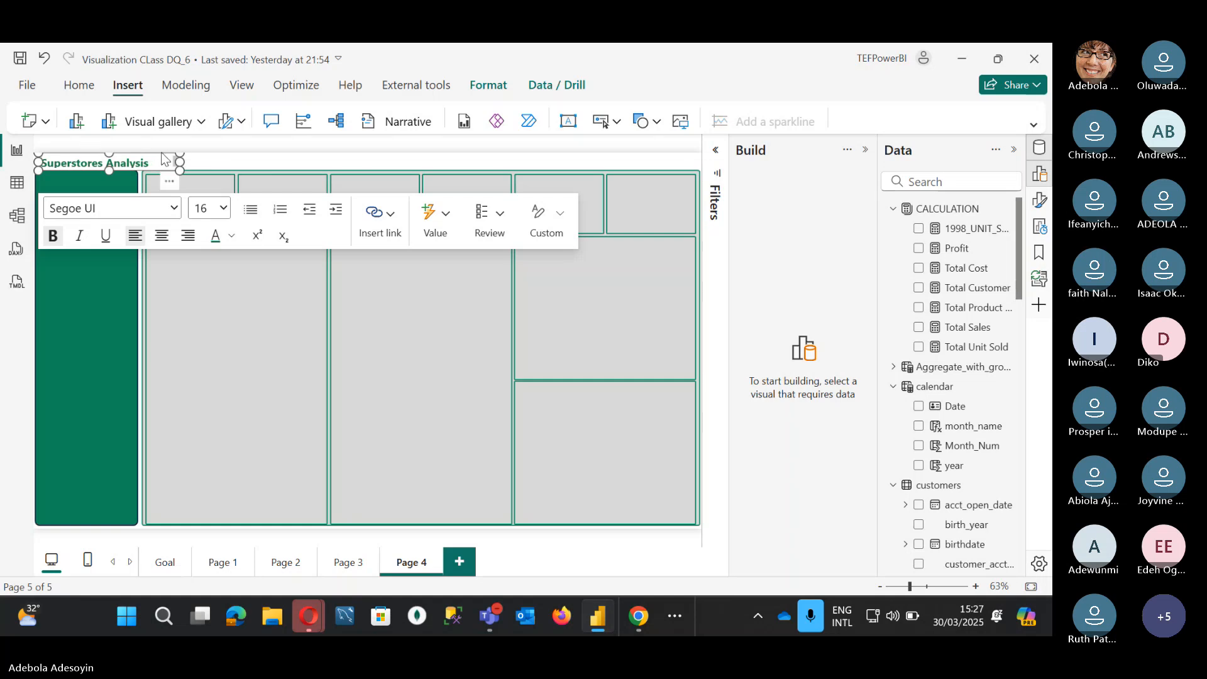
click(330, 160)
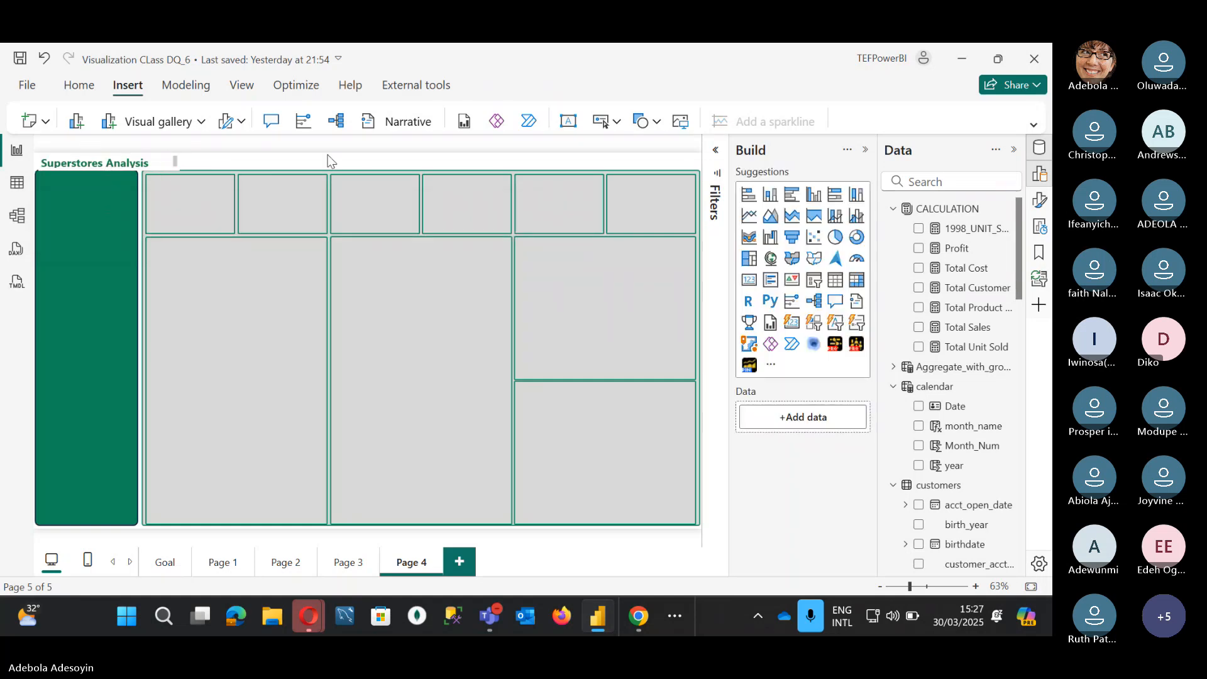
Step: Move the Superstores Analysis title to the top centre of the page
click(114, 168)
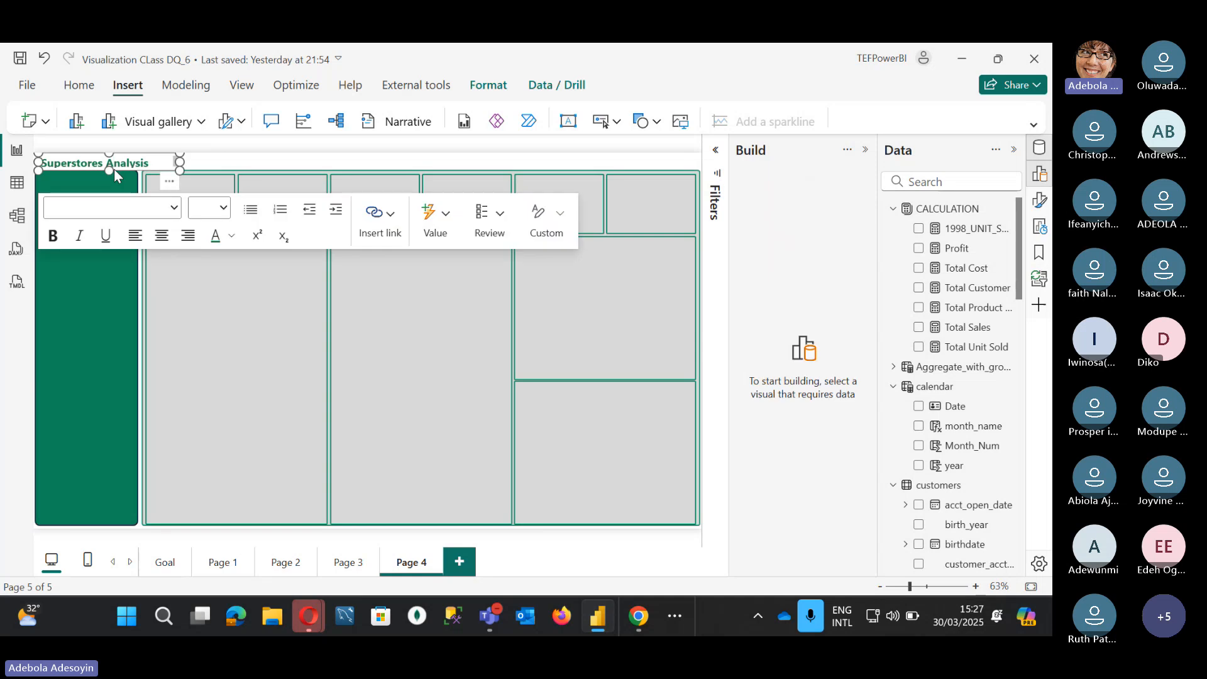
drag(114, 169, 423, 170)
click(390, 151)
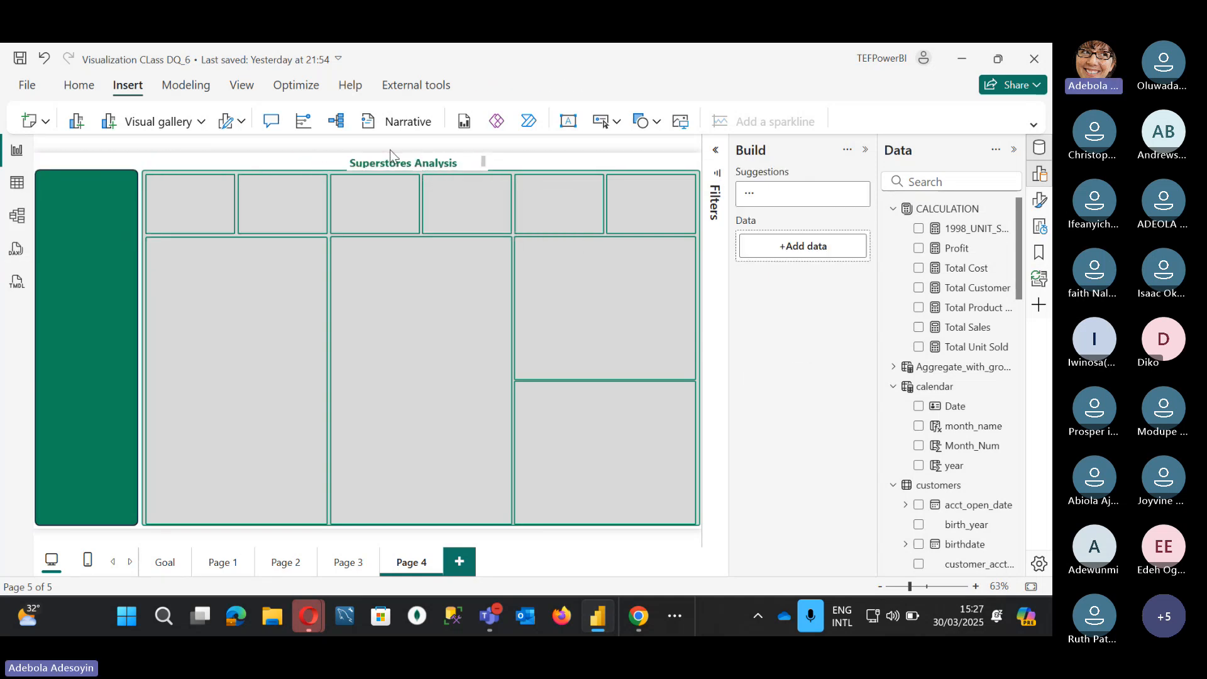
Step: Insert the LOGO image as a thin strip in the top-left corner, then add a clustered bar chart
click(682, 125)
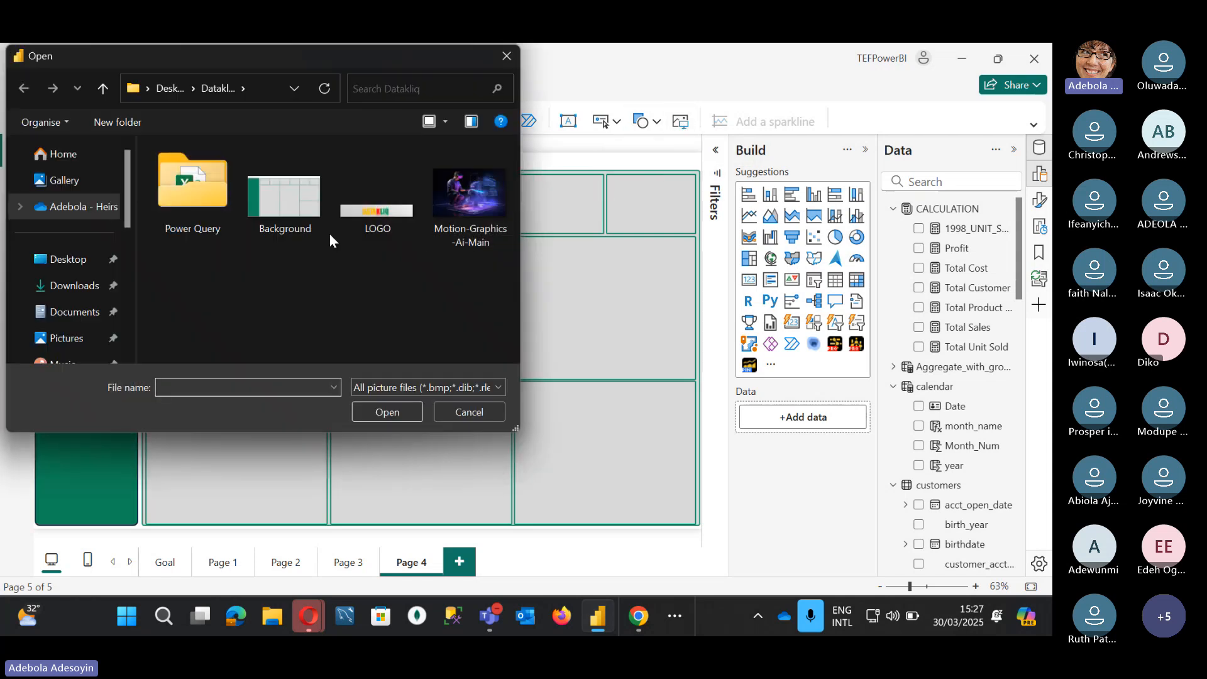
click(393, 221)
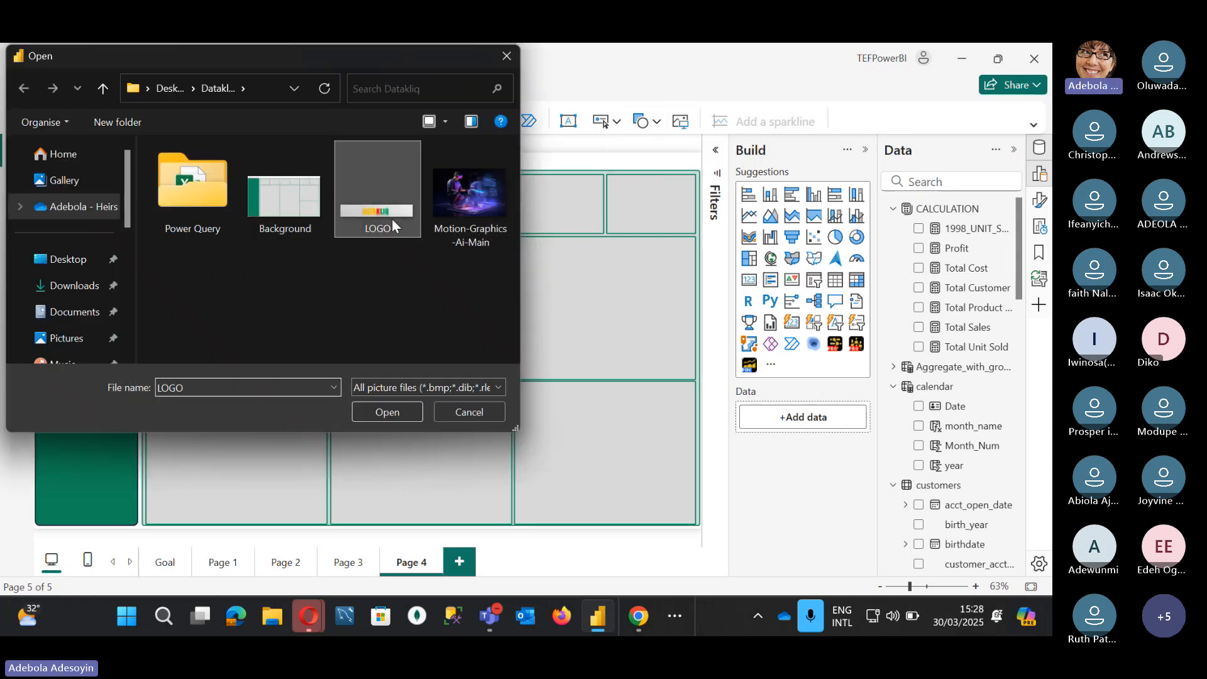
click(410, 416)
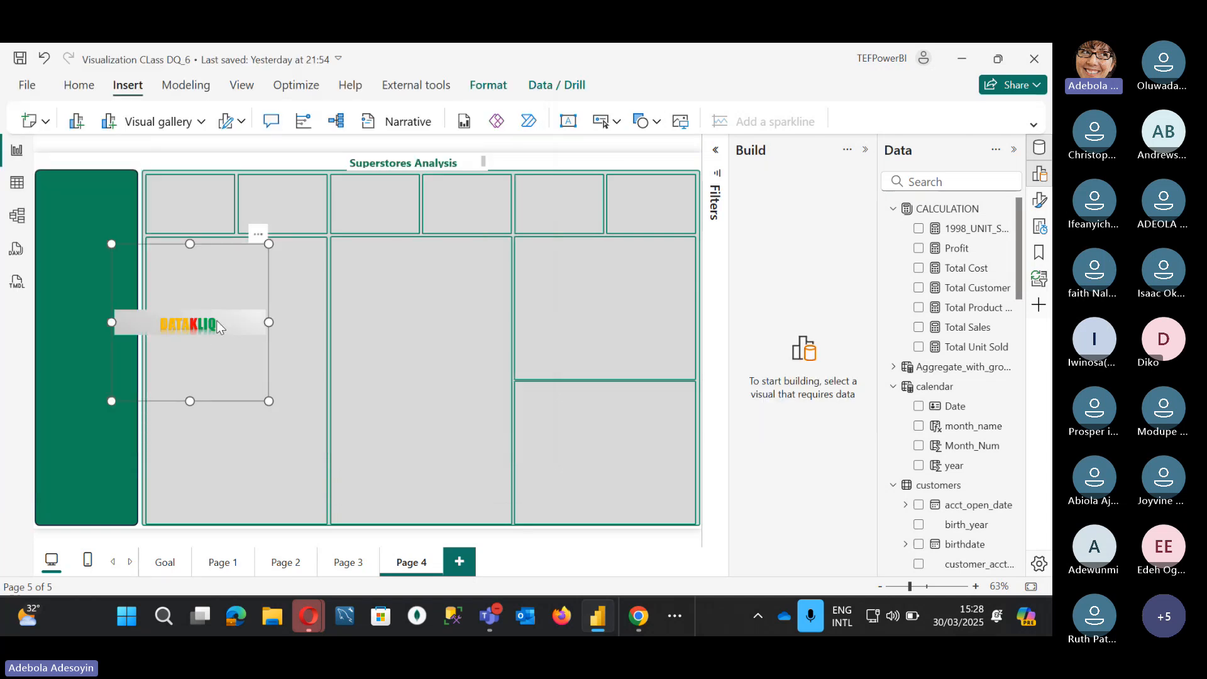
drag(223, 359, 121, 202)
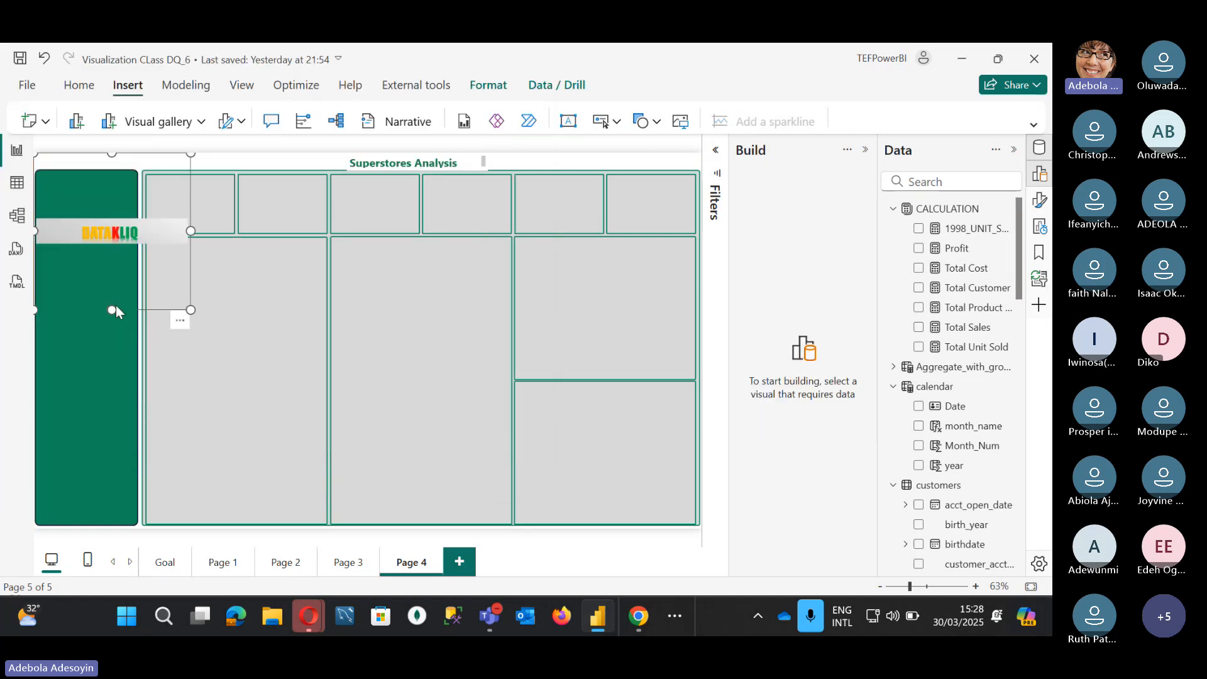
drag(115, 304, 161, 104)
drag(146, 161, 124, 162)
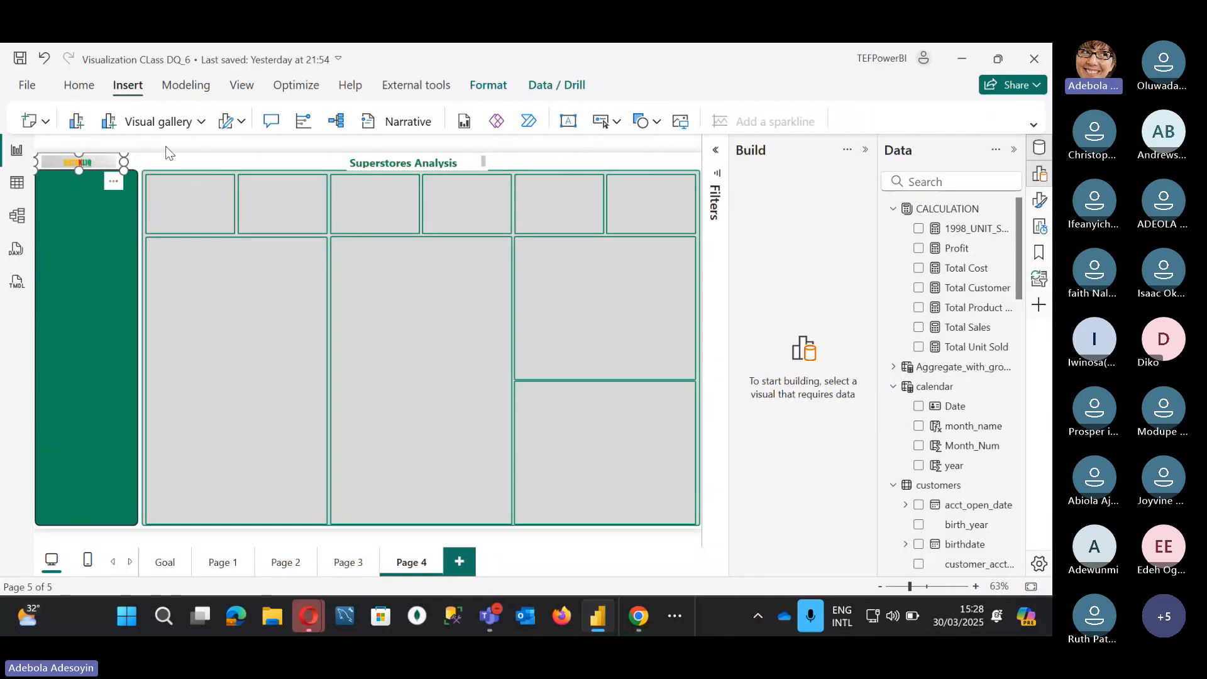
click(277, 156)
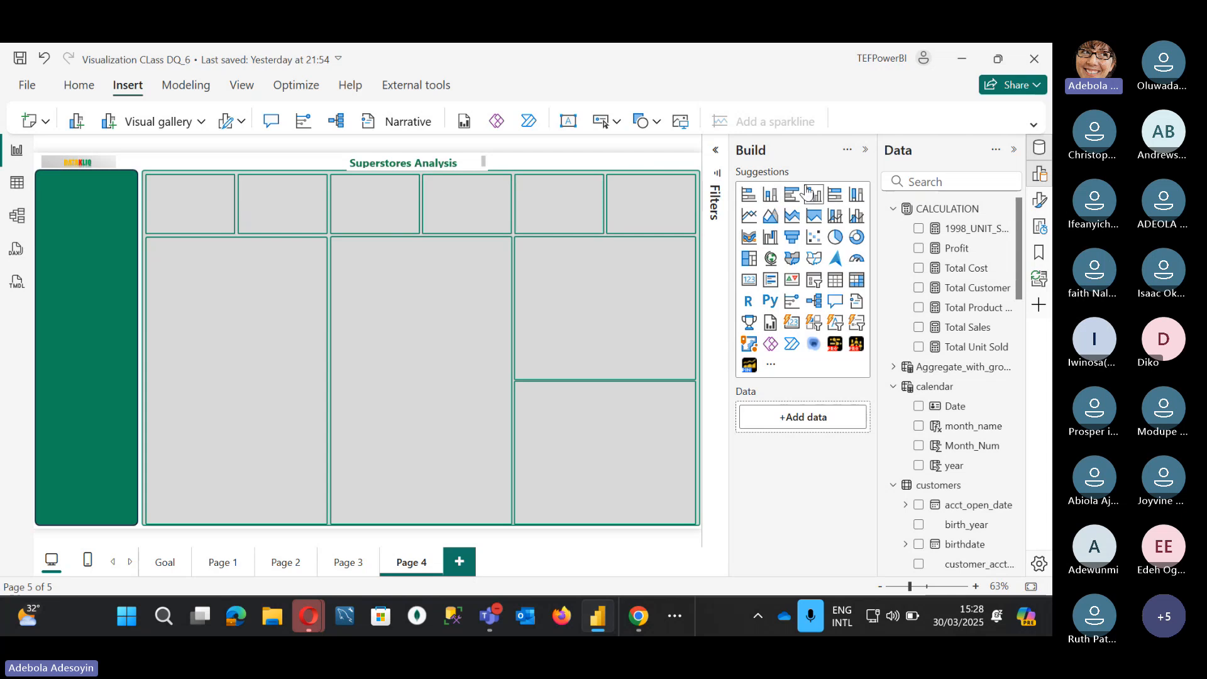
click(795, 198)
Step: Fit the clustered bar chart into the left grey panel and plot Profit by store_name
drag(75, 260, 191, 266)
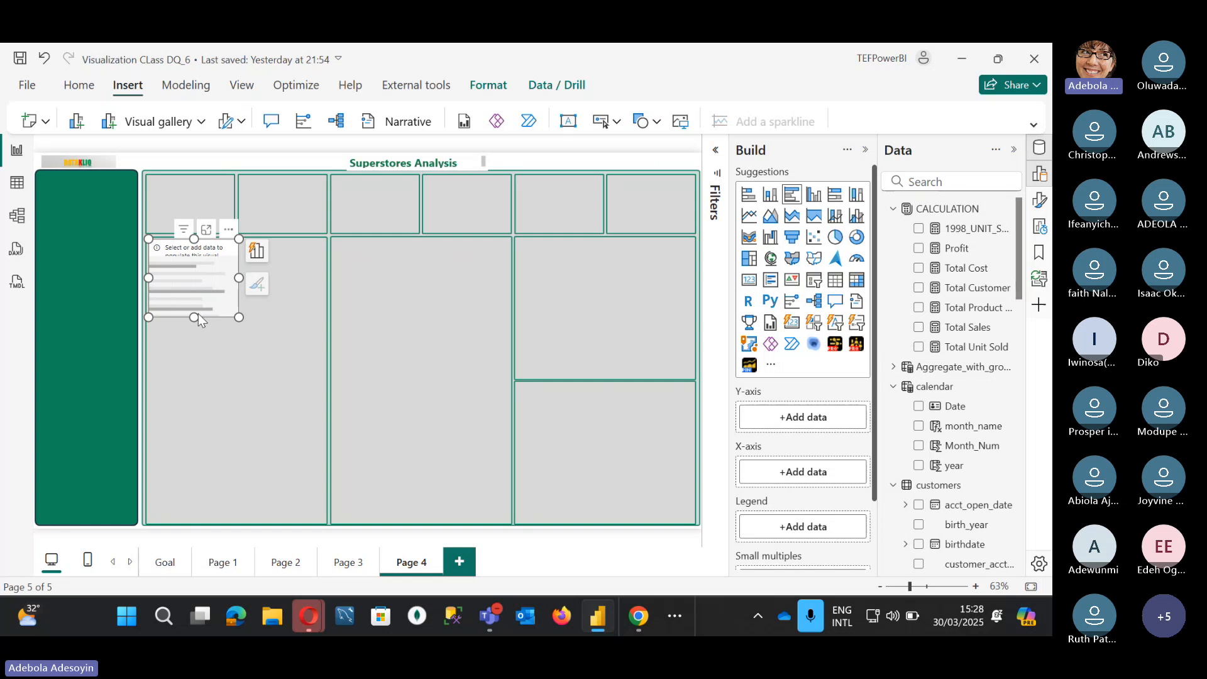
drag(198, 313, 182, 528)
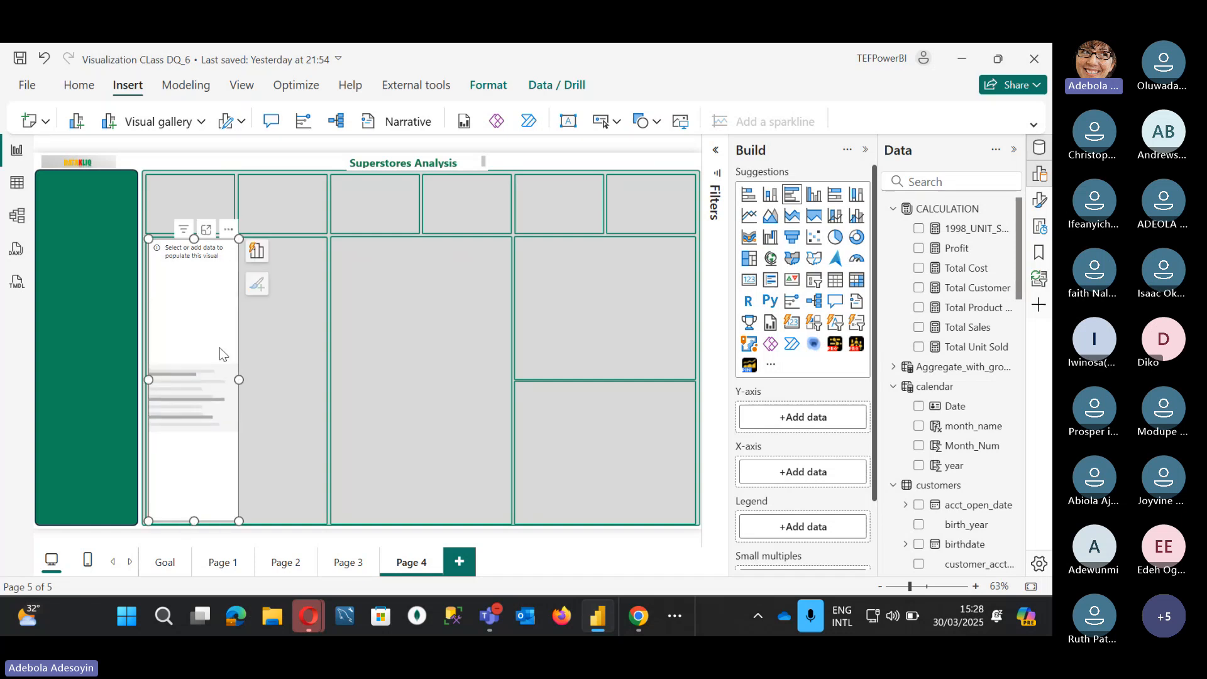
drag(239, 373, 327, 389)
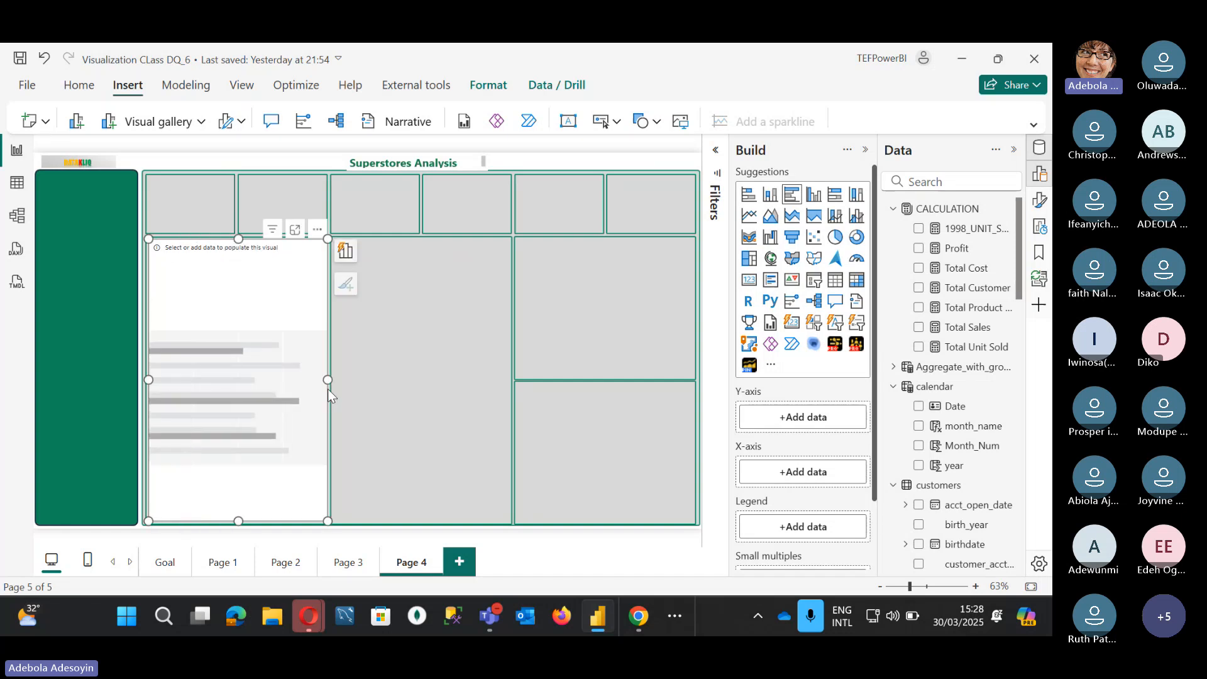
scroll(950, 491, down, 12)
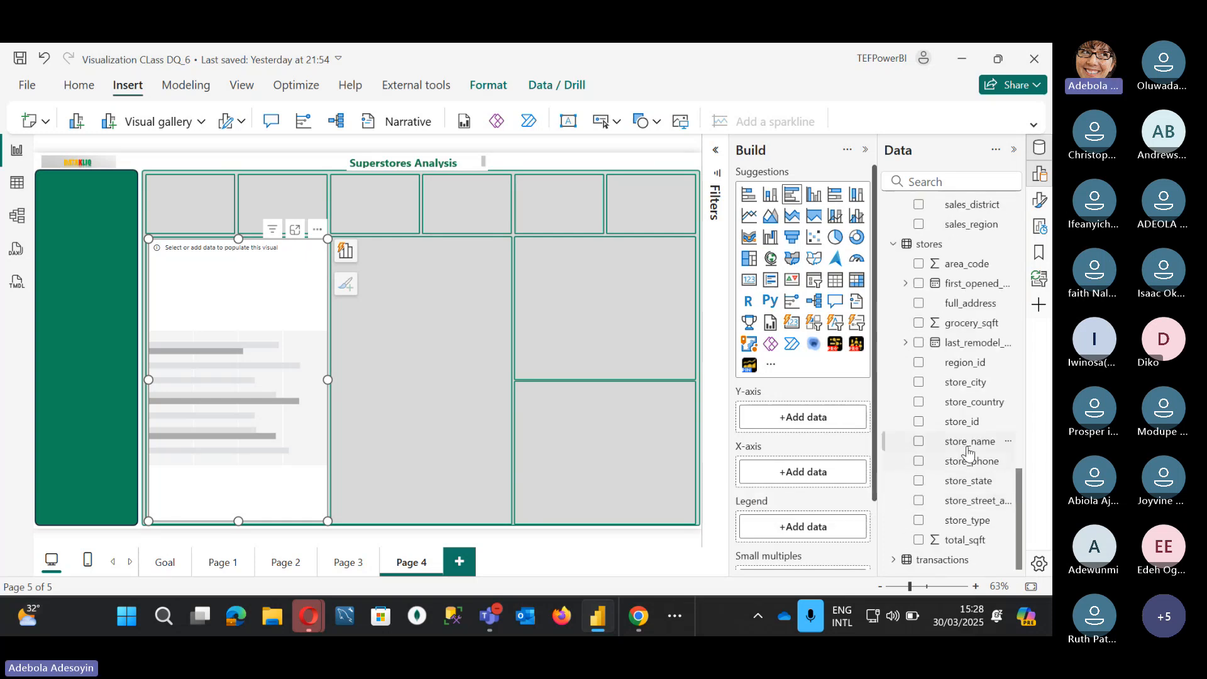
click(919, 441)
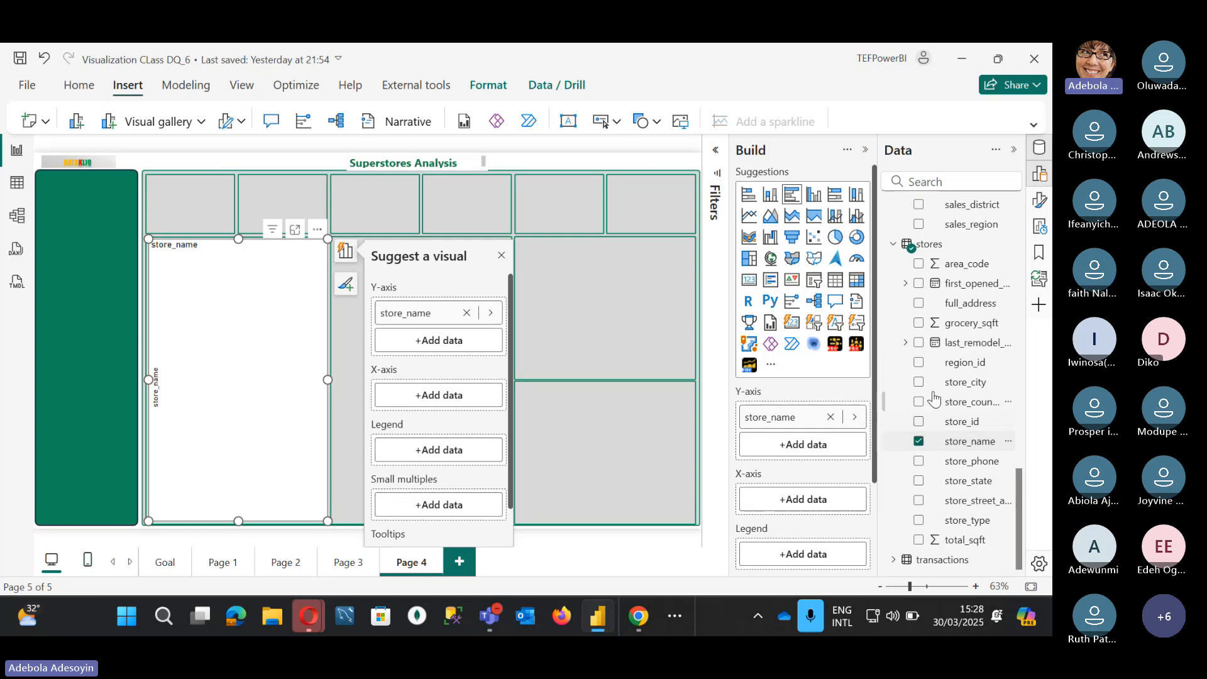
scroll(937, 331, up, 10)
scroll(938, 332, up, 8)
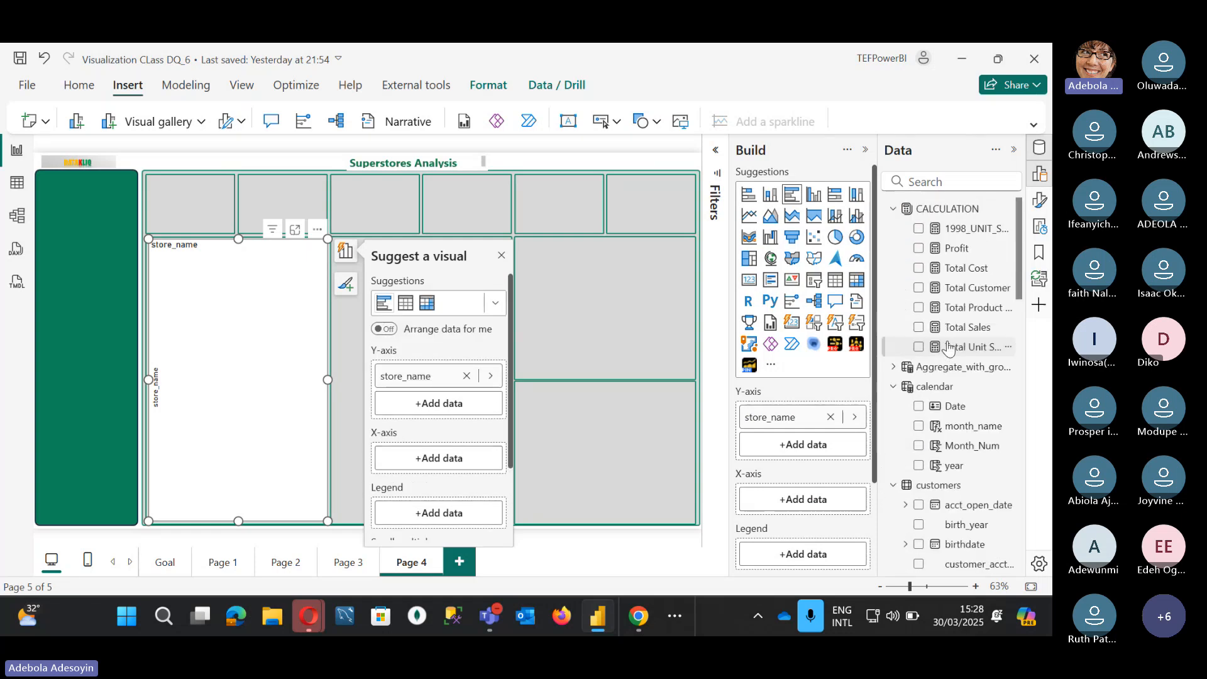
click(919, 249)
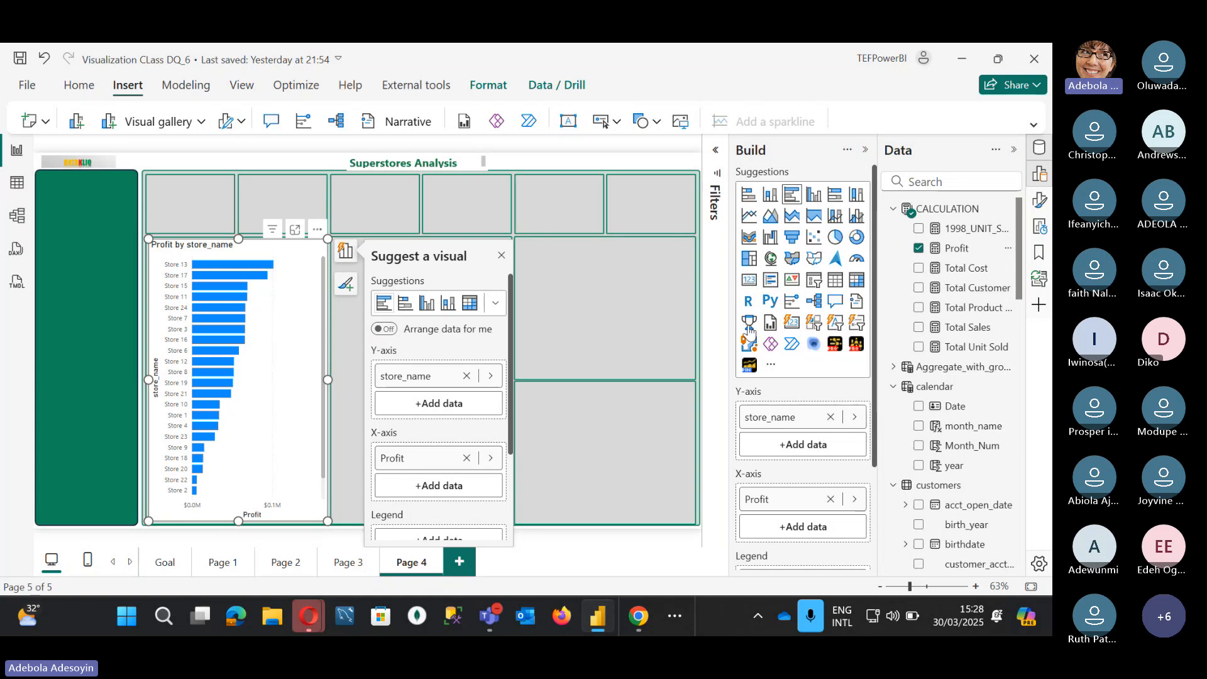
Step: Turn off the profit chart's background
click(1039, 200)
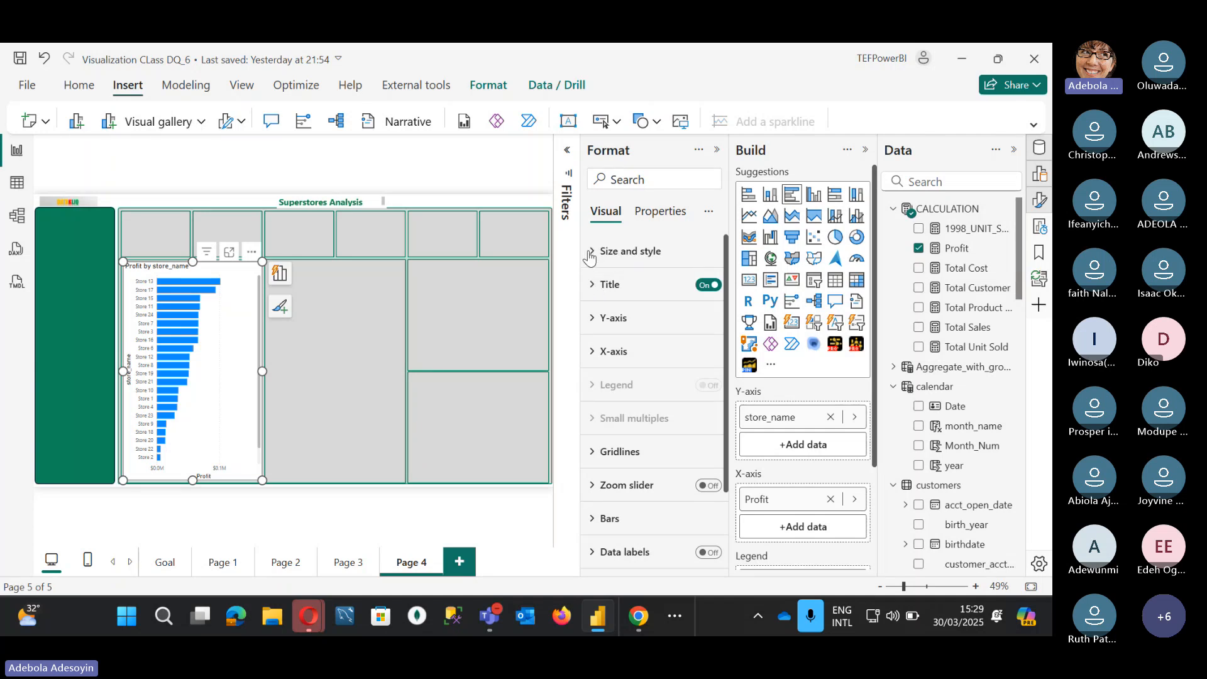
click(589, 252)
scroll(654, 377, down, 3)
click(702, 425)
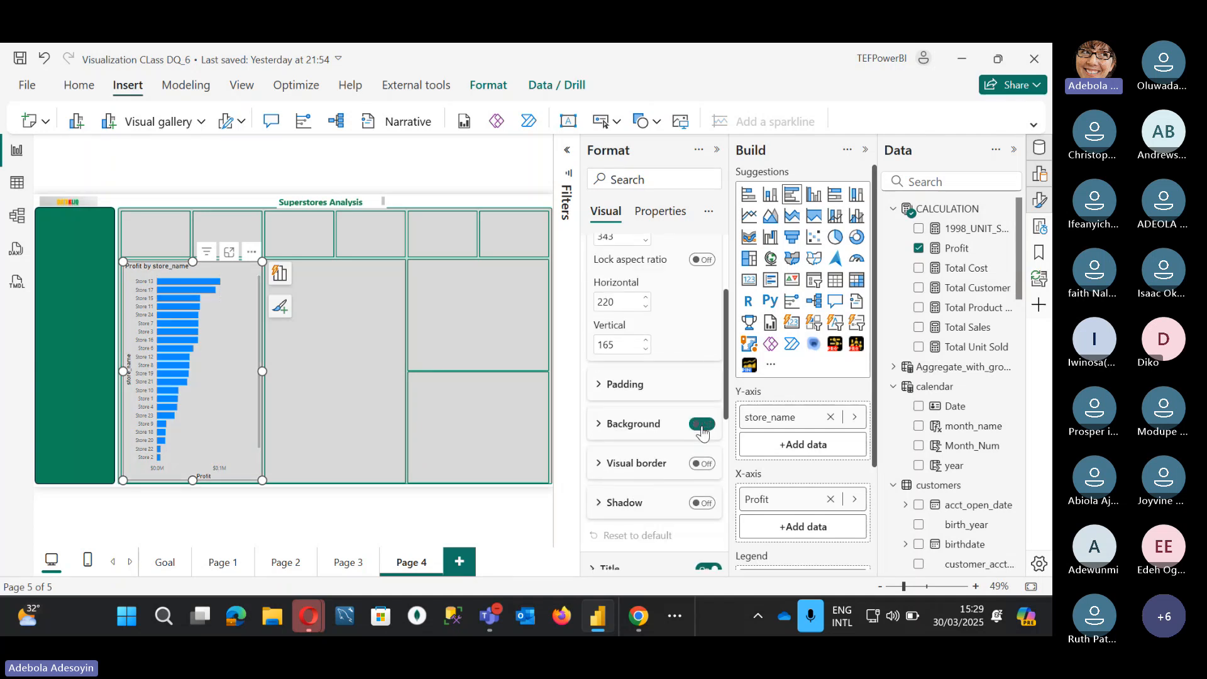
Step: Set the bar colour to custom hex #46048F, then bring up the other running apps
scroll(629, 447, down, 2)
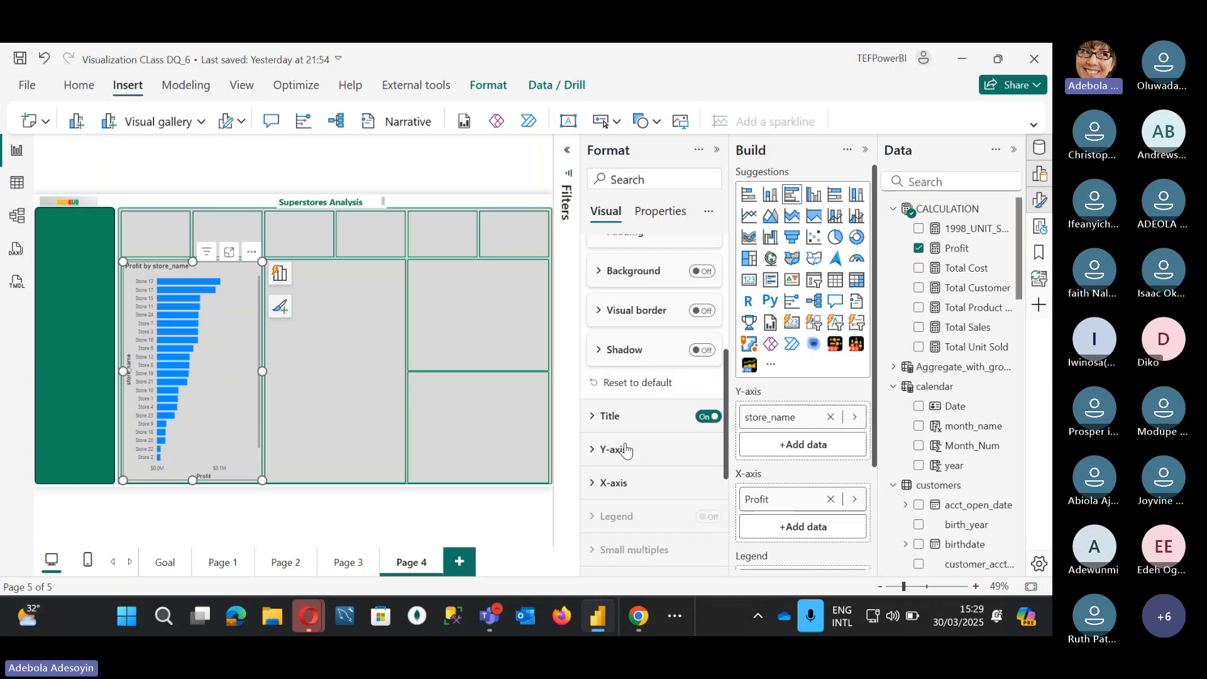
scroll(604, 456, down, 1)
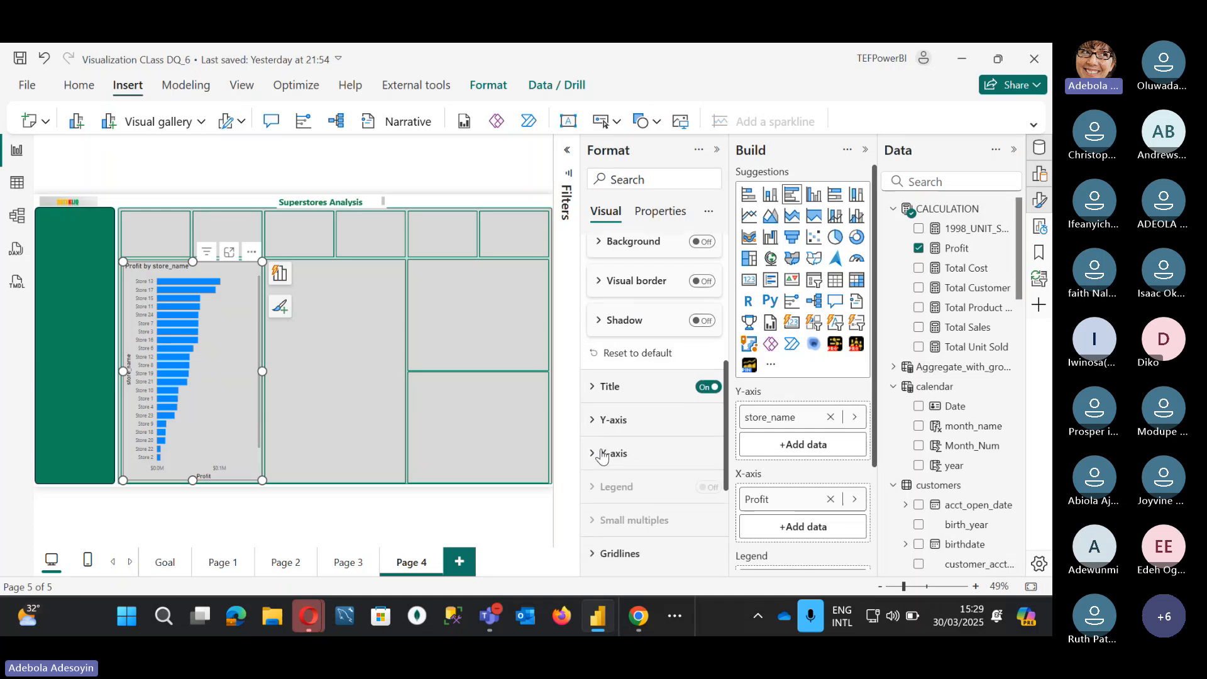
scroll(602, 456, down, 3)
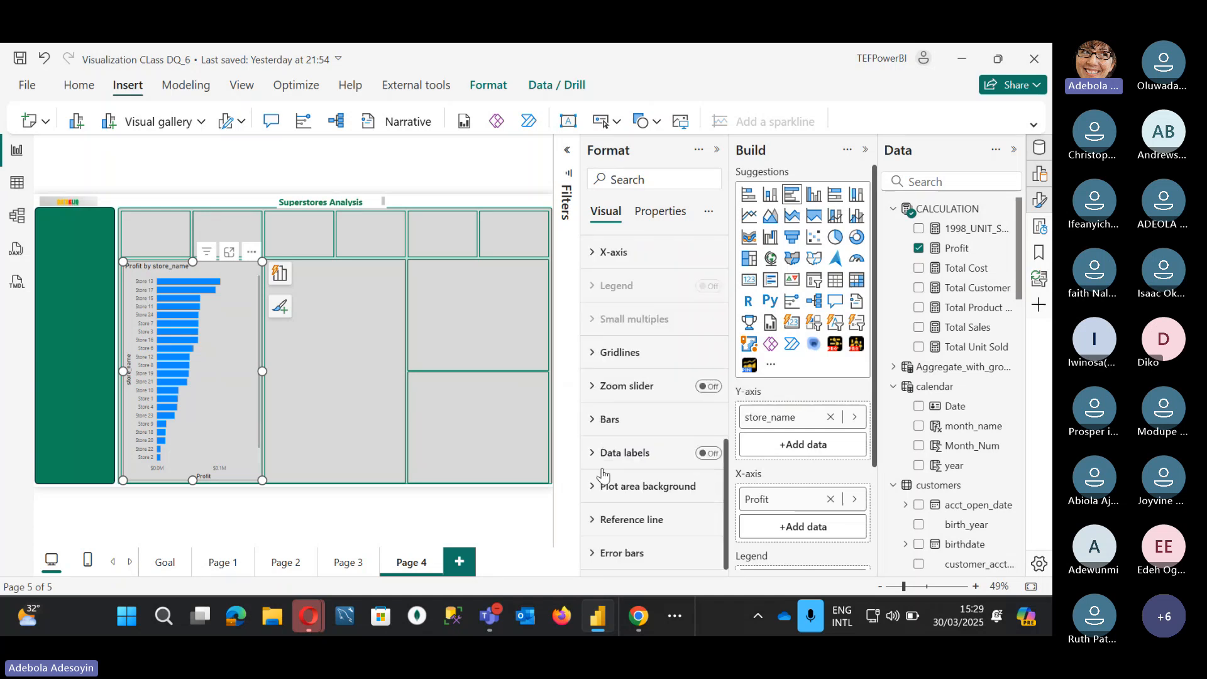
click(591, 419)
scroll(626, 512, down, 1)
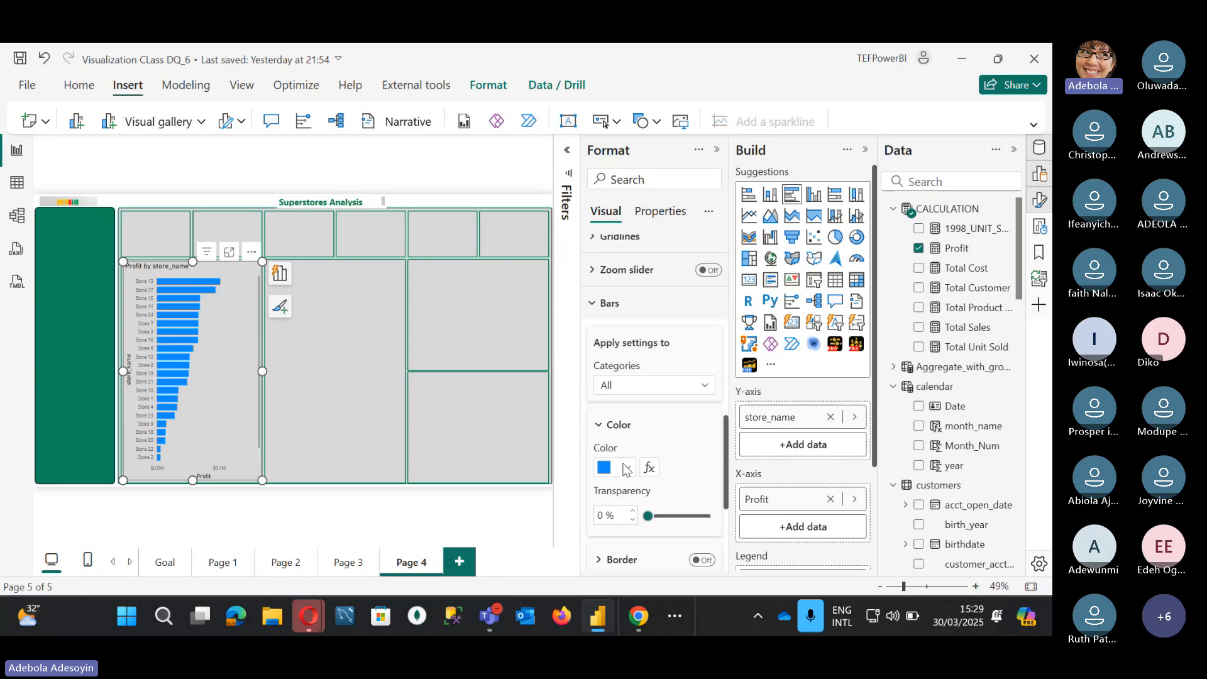
click(626, 468)
click(628, 430)
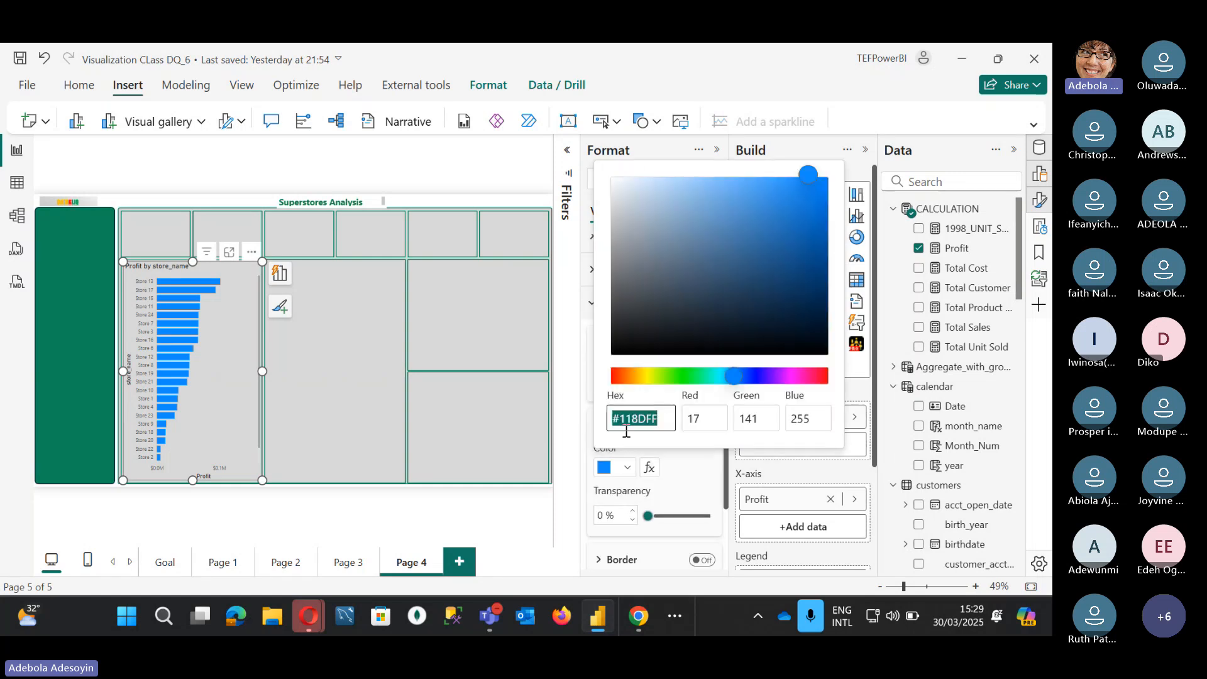
double_click(644, 422)
text(460)
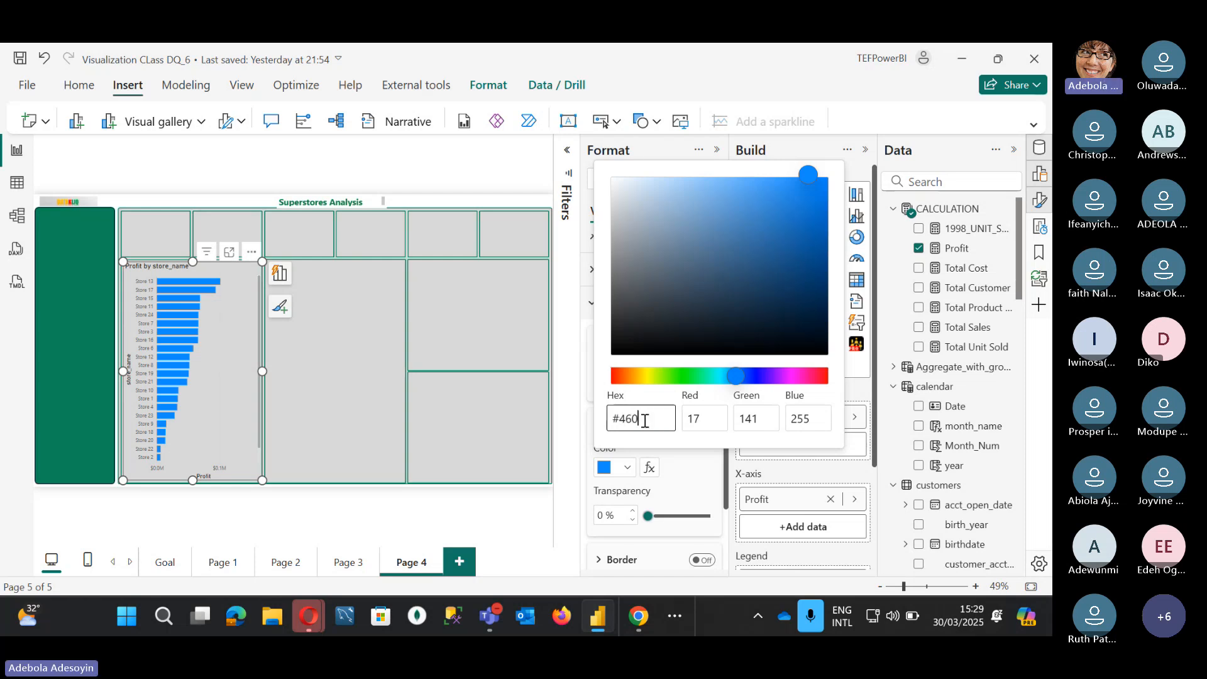
text(48F)
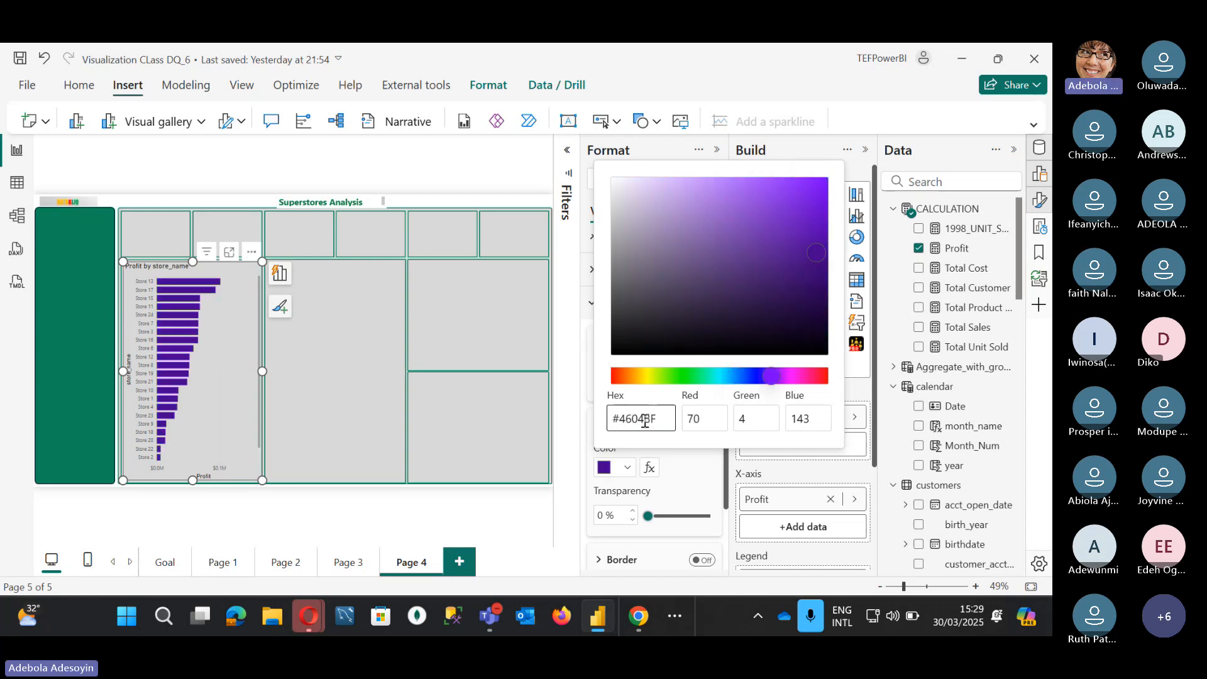
mouse_move(606, 619)
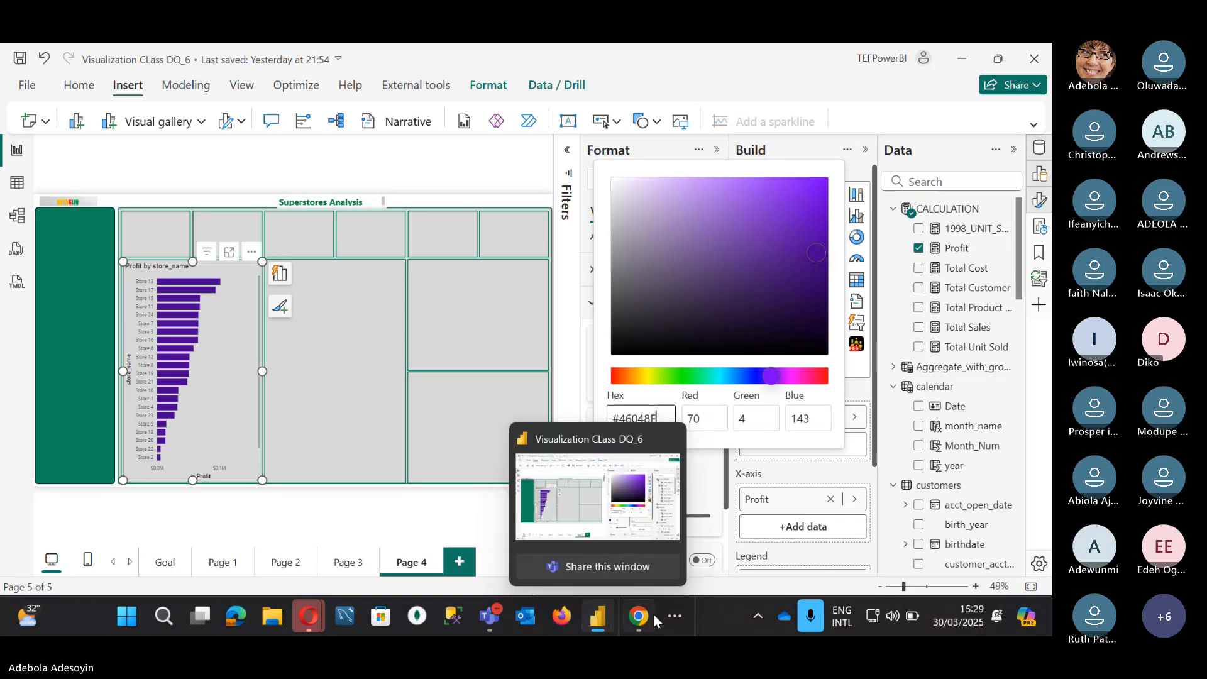
click(686, 611)
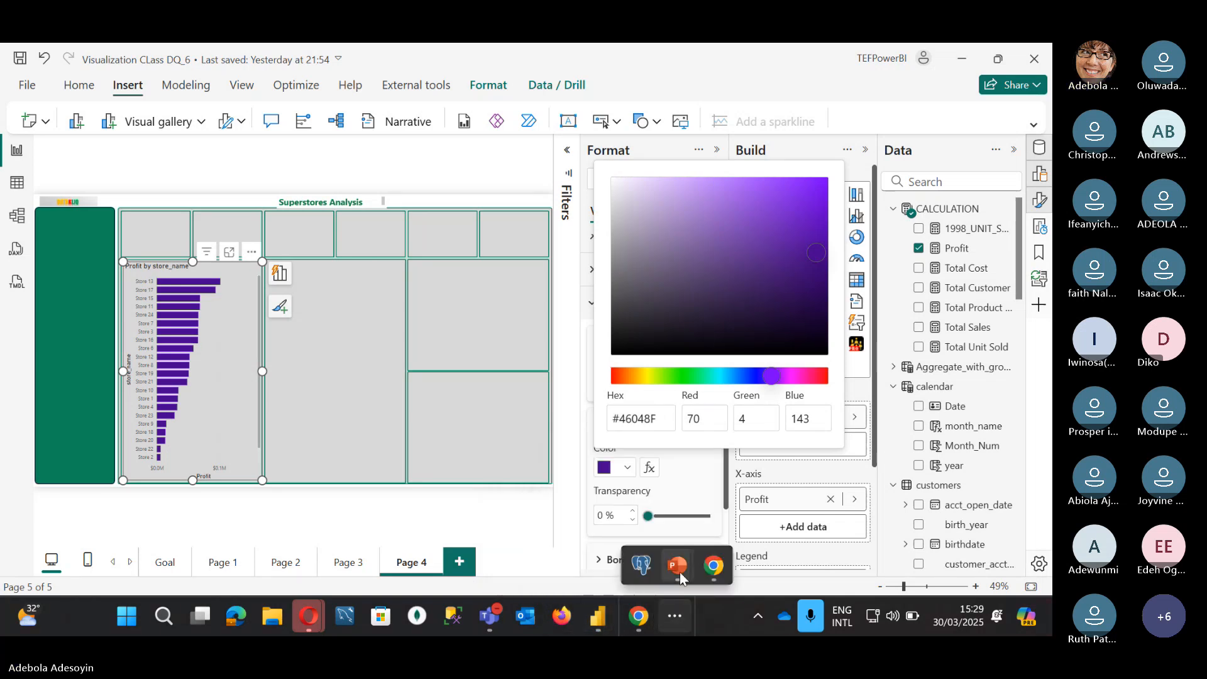
Step: Copy the green hex code 0F8658 from Presentation2's layout notes, then minimise PowerPoint
mouse_move(680, 572)
click(619, 452)
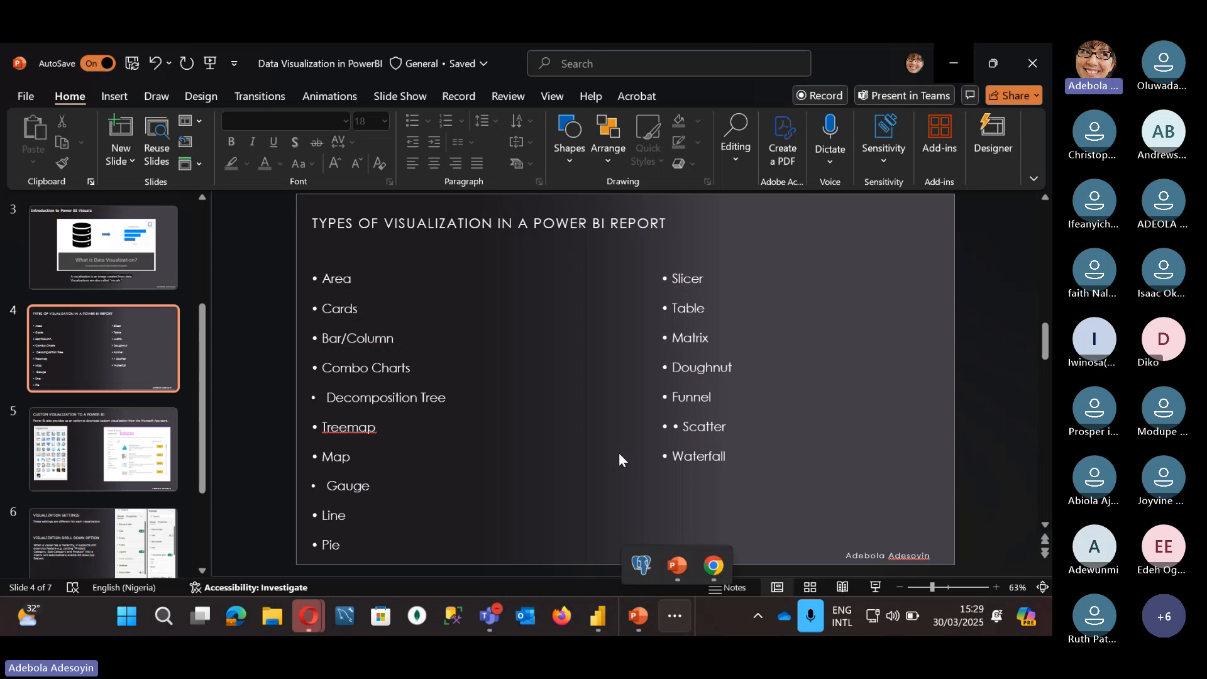
mouse_move(645, 617)
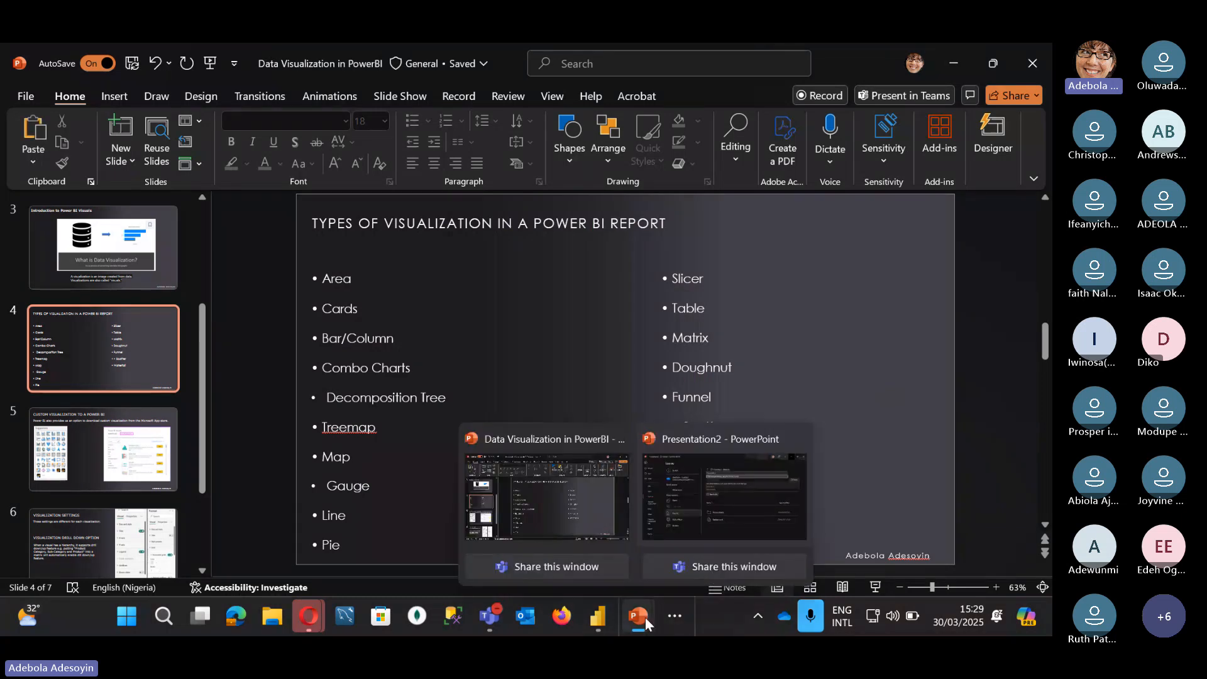
click(711, 461)
click(20, 101)
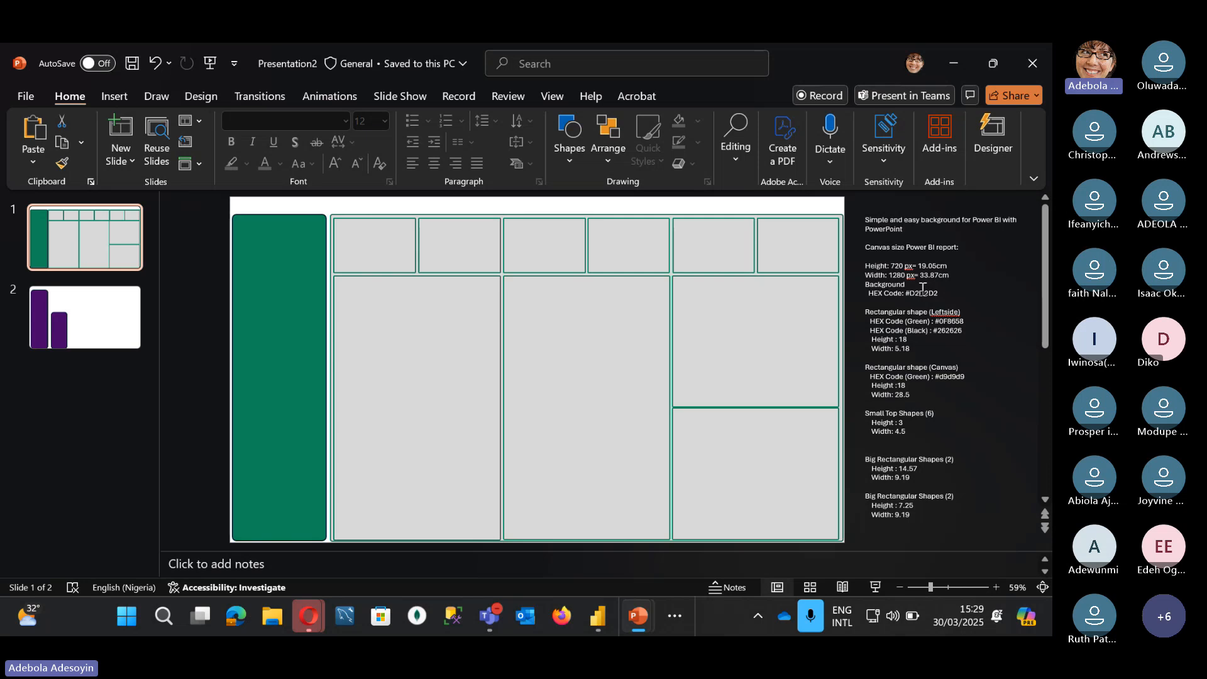
click(922, 288)
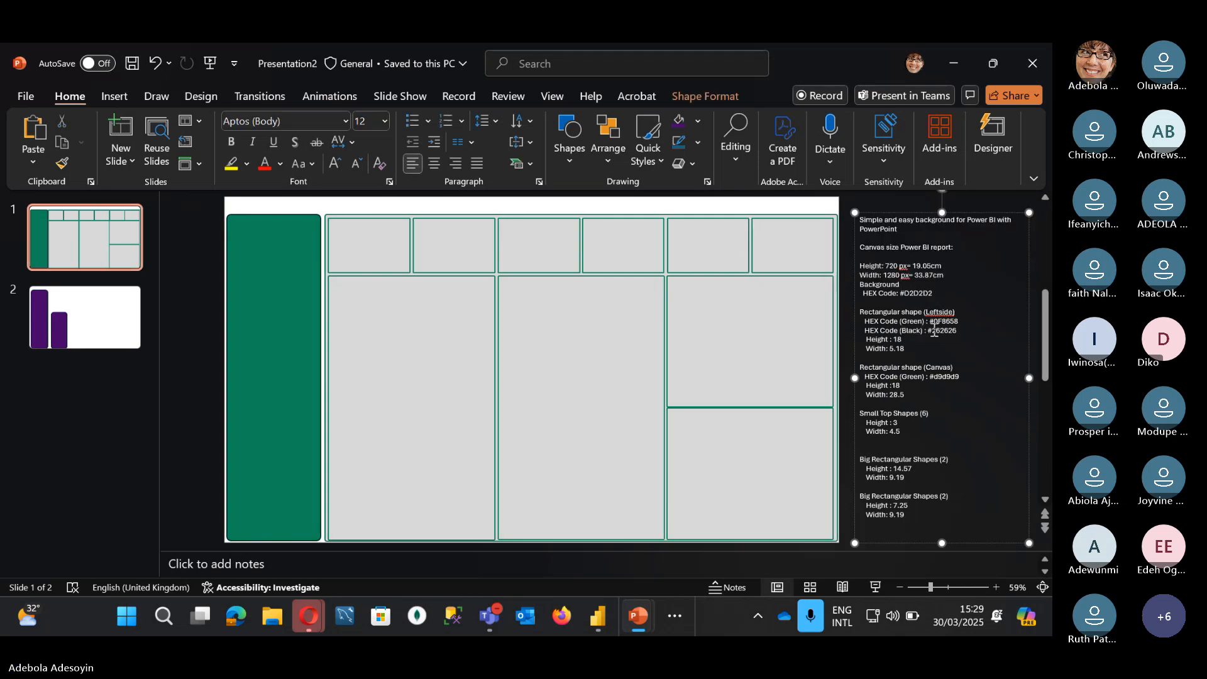
double_click(947, 321)
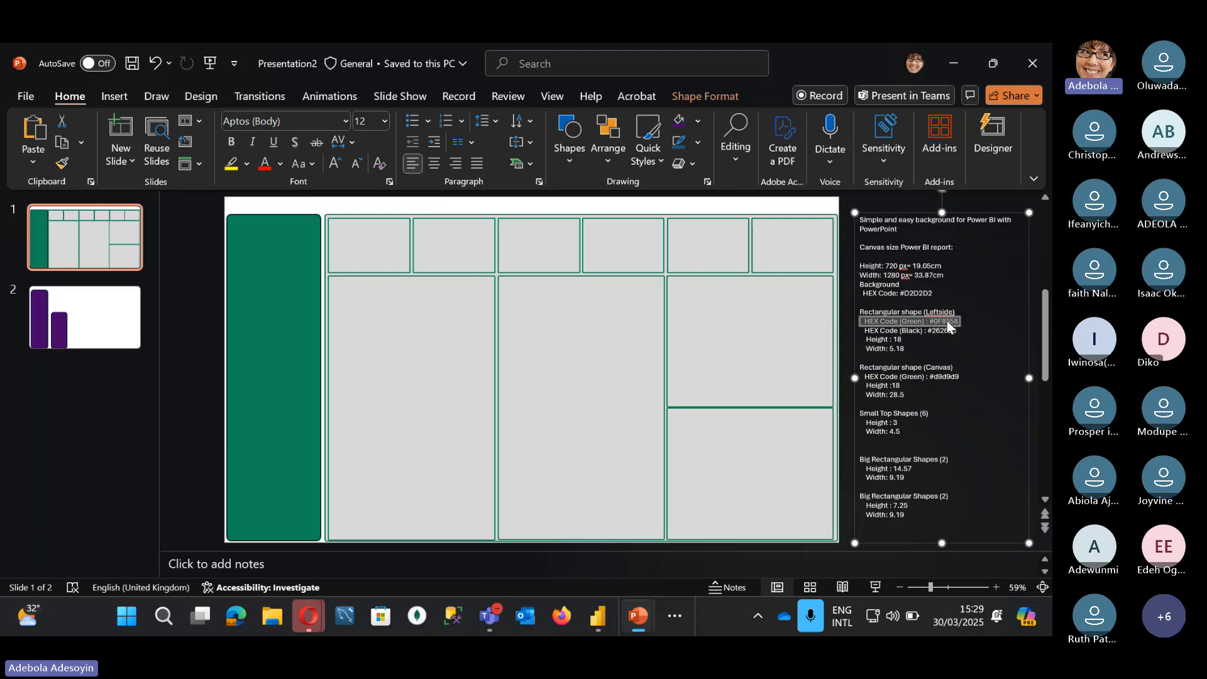
key(ctrl+c)
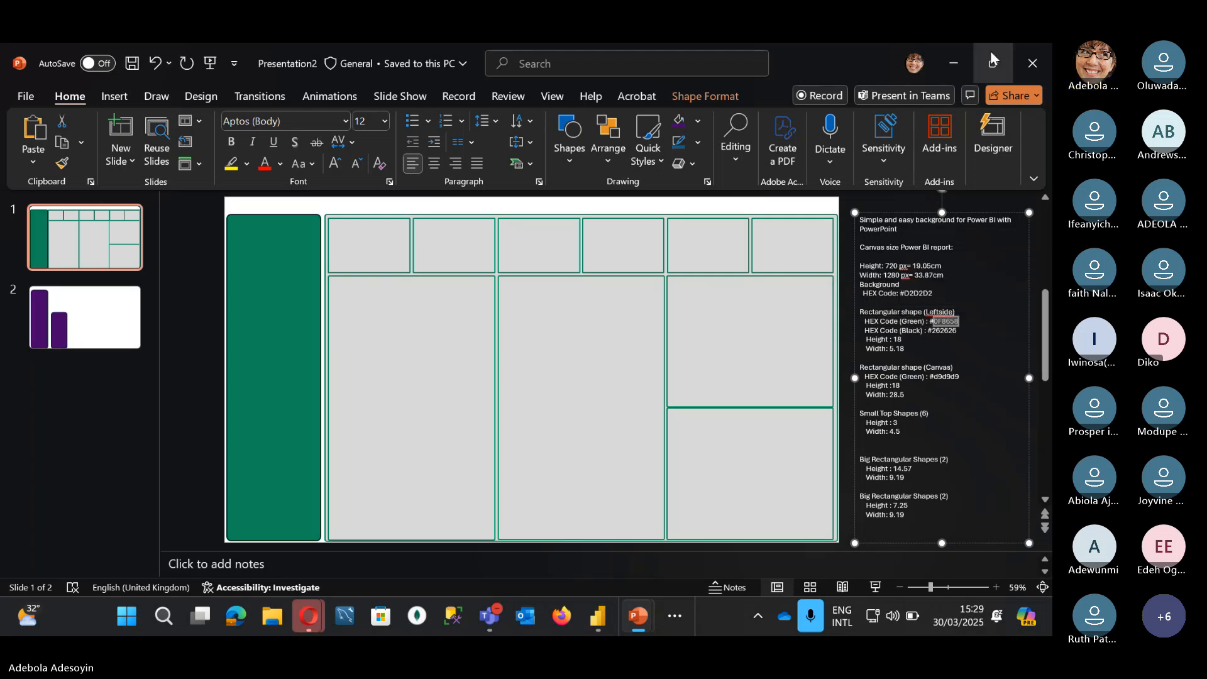
click(954, 63)
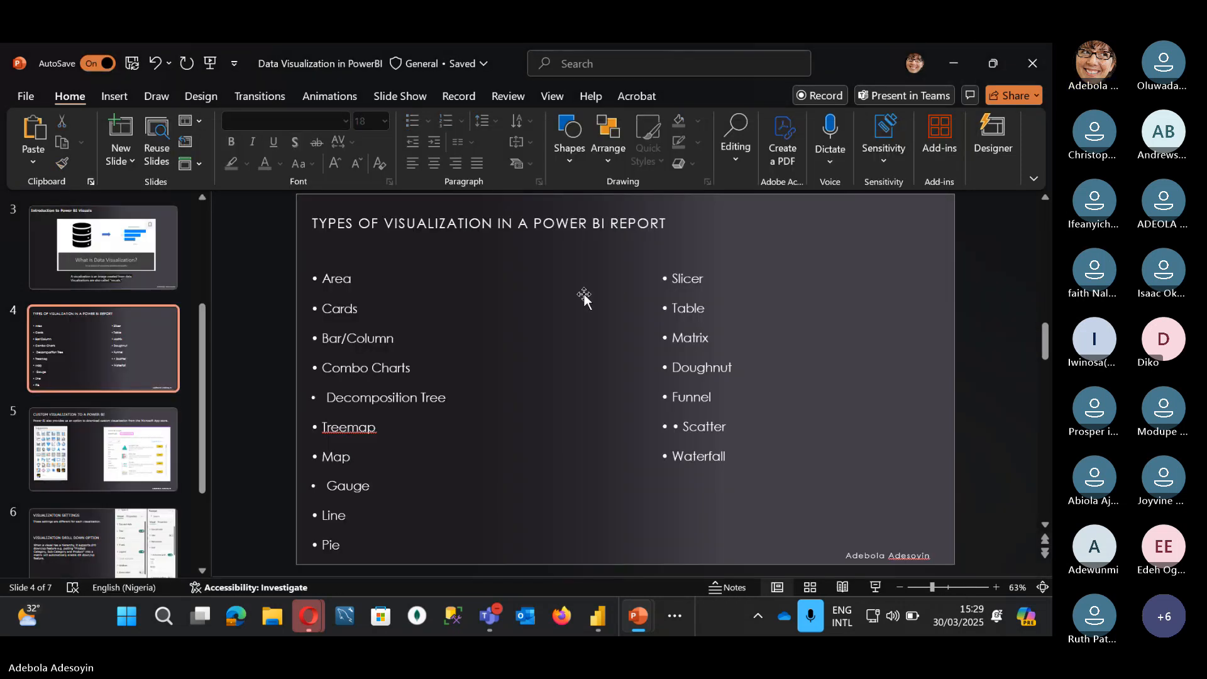
click(948, 59)
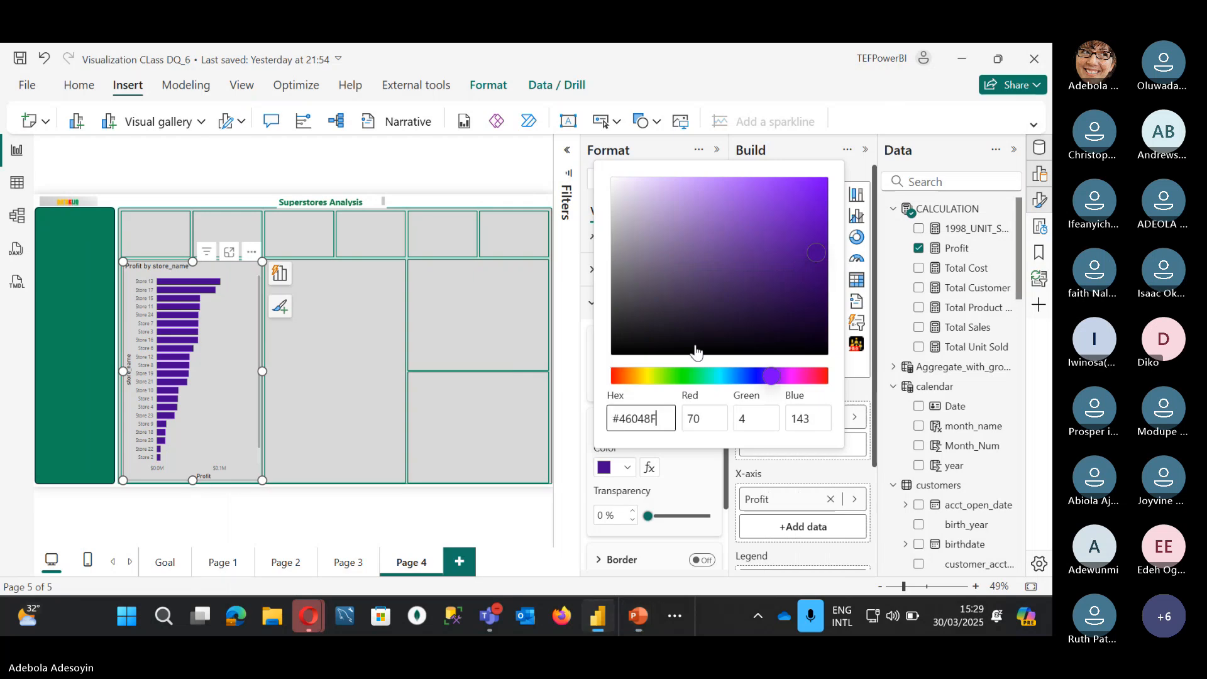
Step: Make the bars green 0F8658 at about 22% transparency and turn on data labels
double_click(627, 418)
key(ctrl+v)
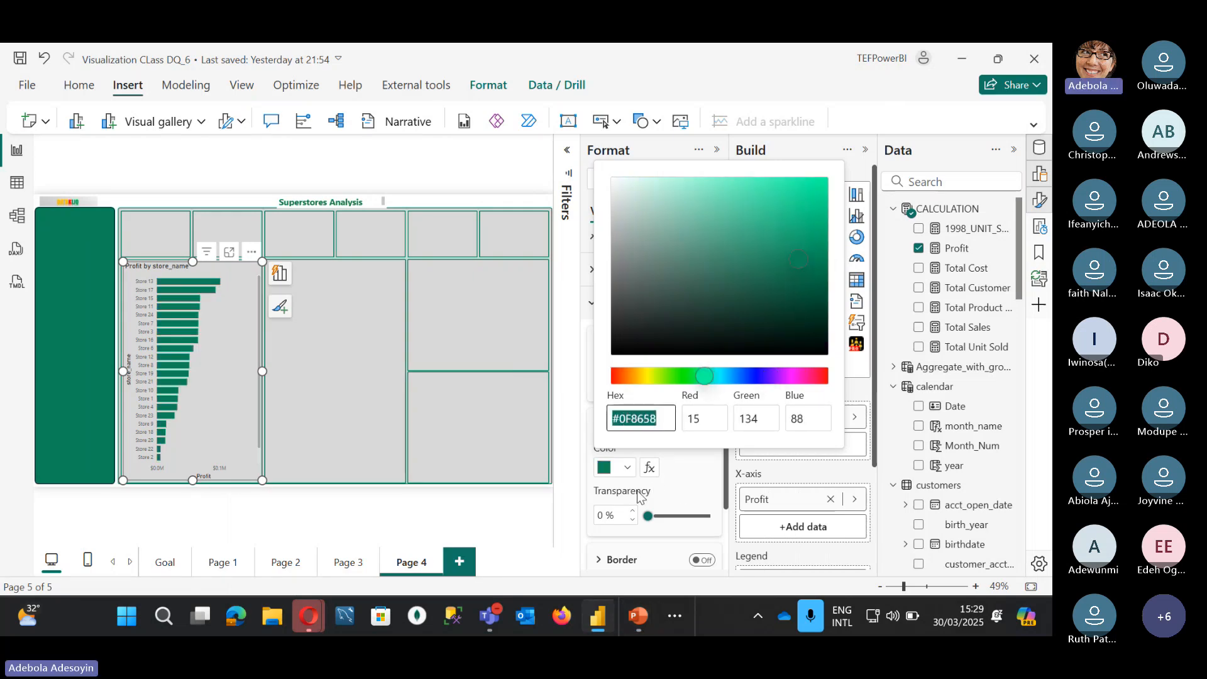
click(657, 517)
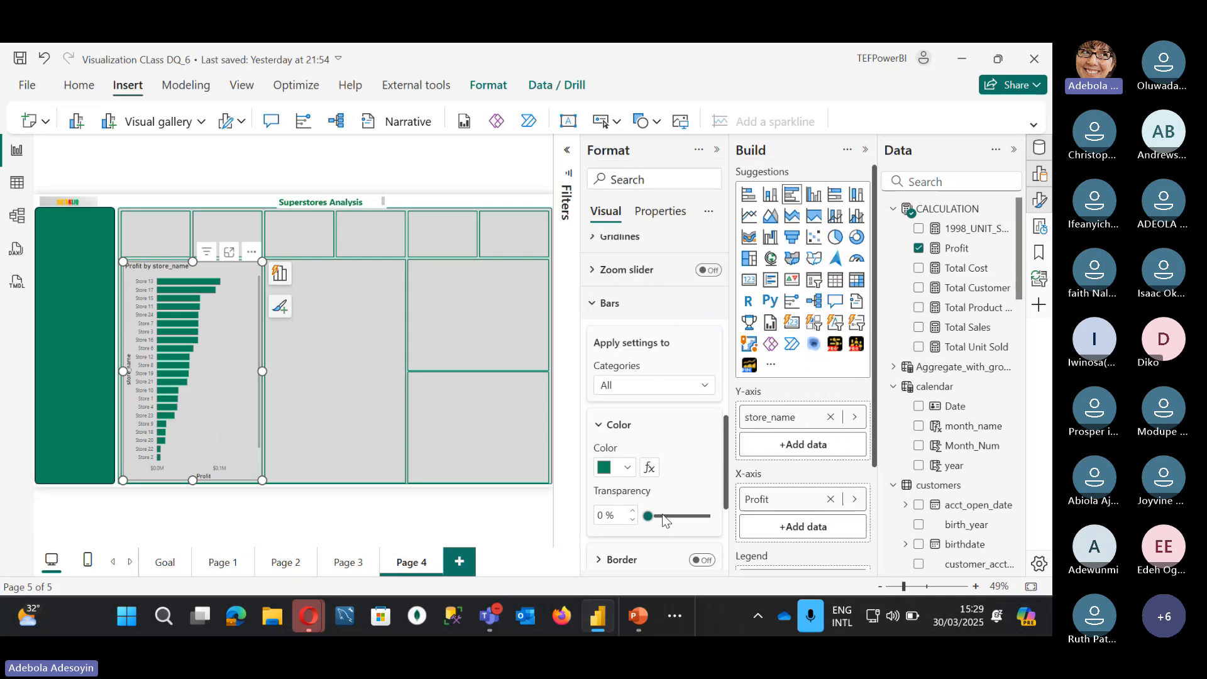
drag(647, 512, 660, 514)
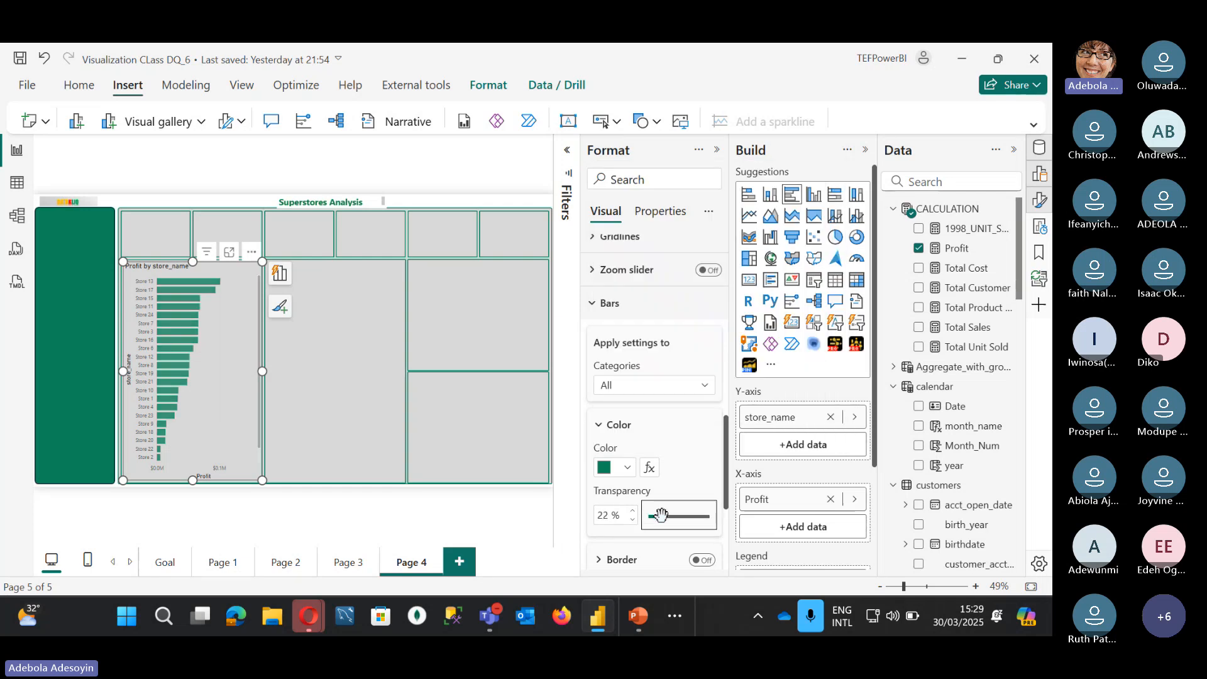
click(593, 305)
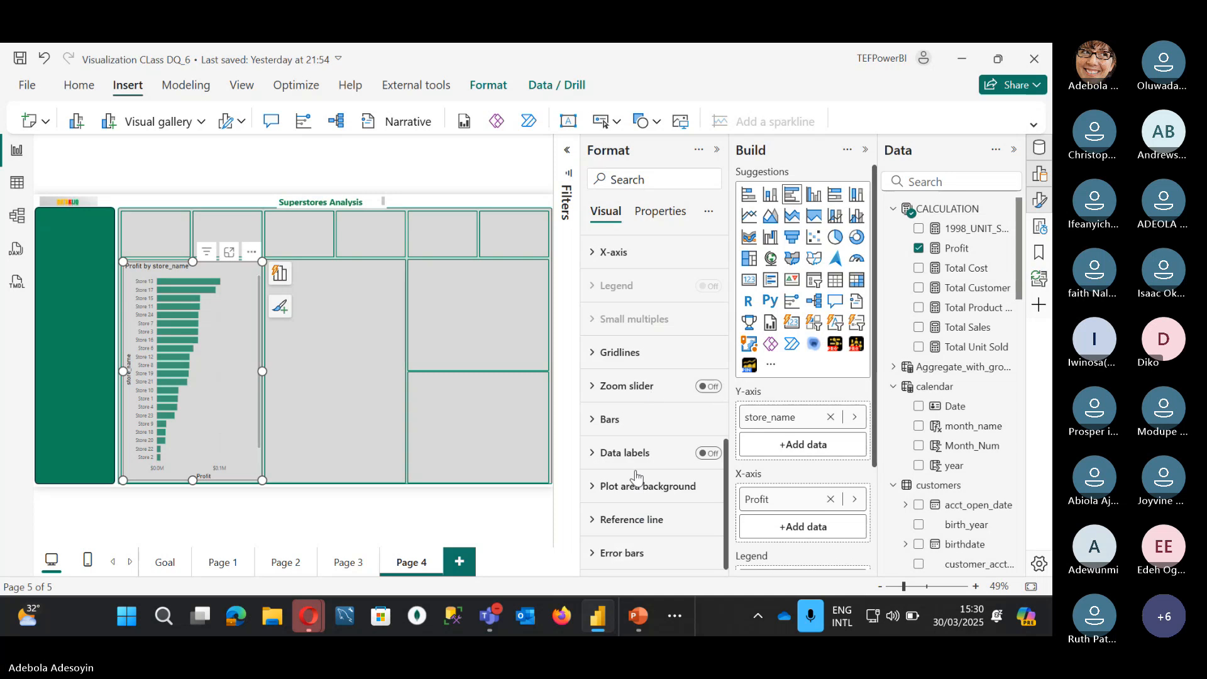
click(707, 453)
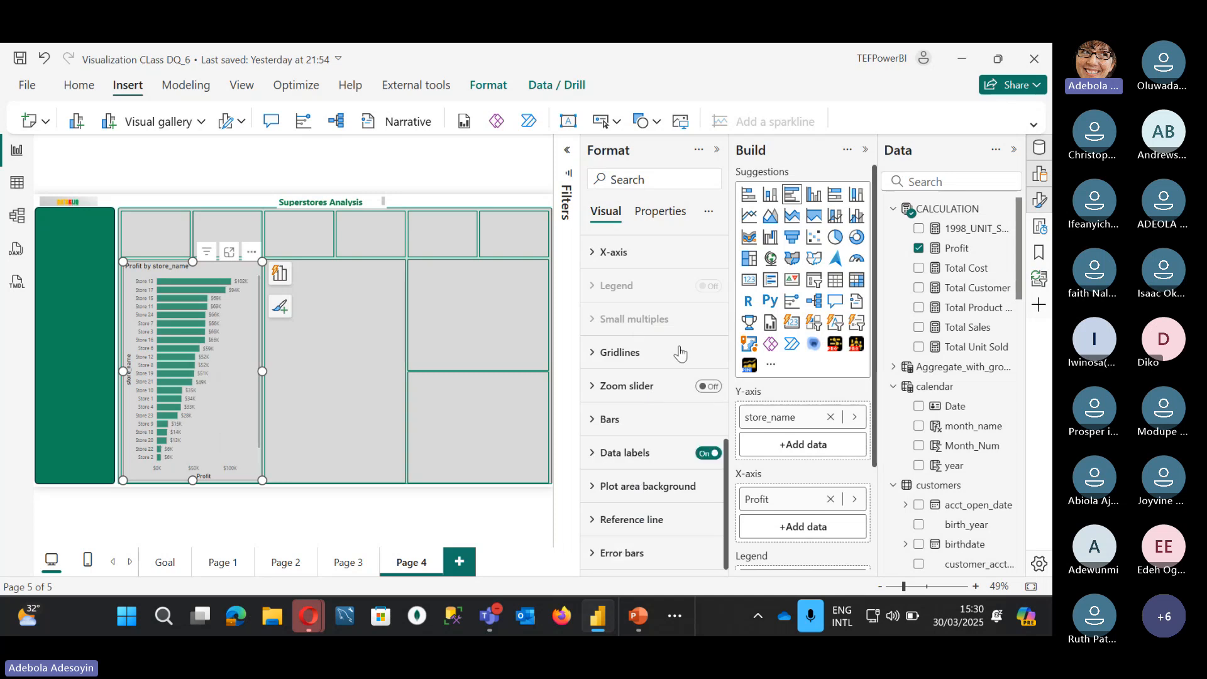
Step: Hide the store_name Y-axis title
scroll(681, 353, up, 7)
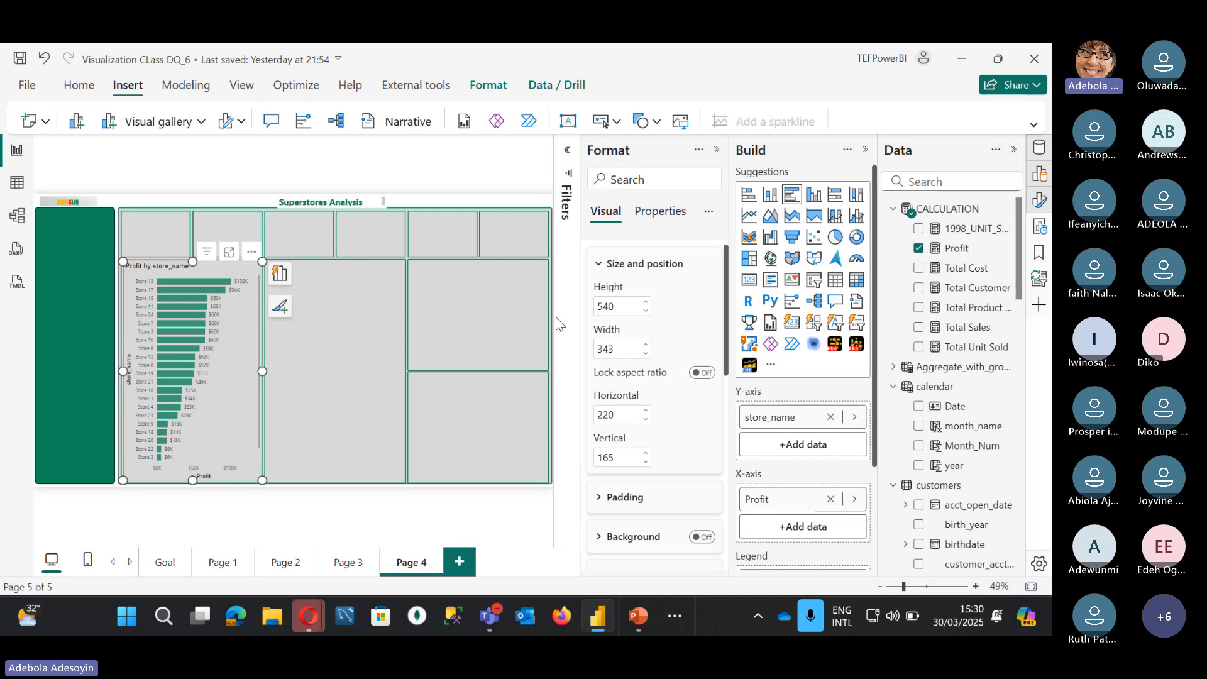
scroll(648, 346, up, 1)
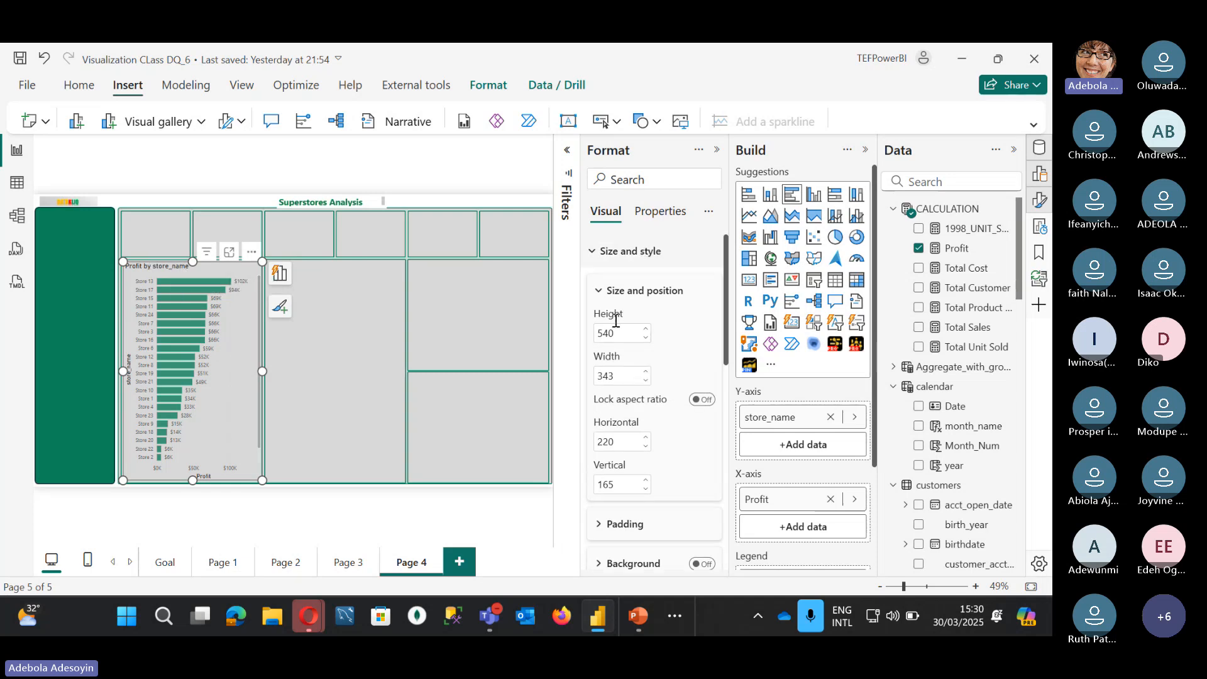
click(594, 252)
click(594, 322)
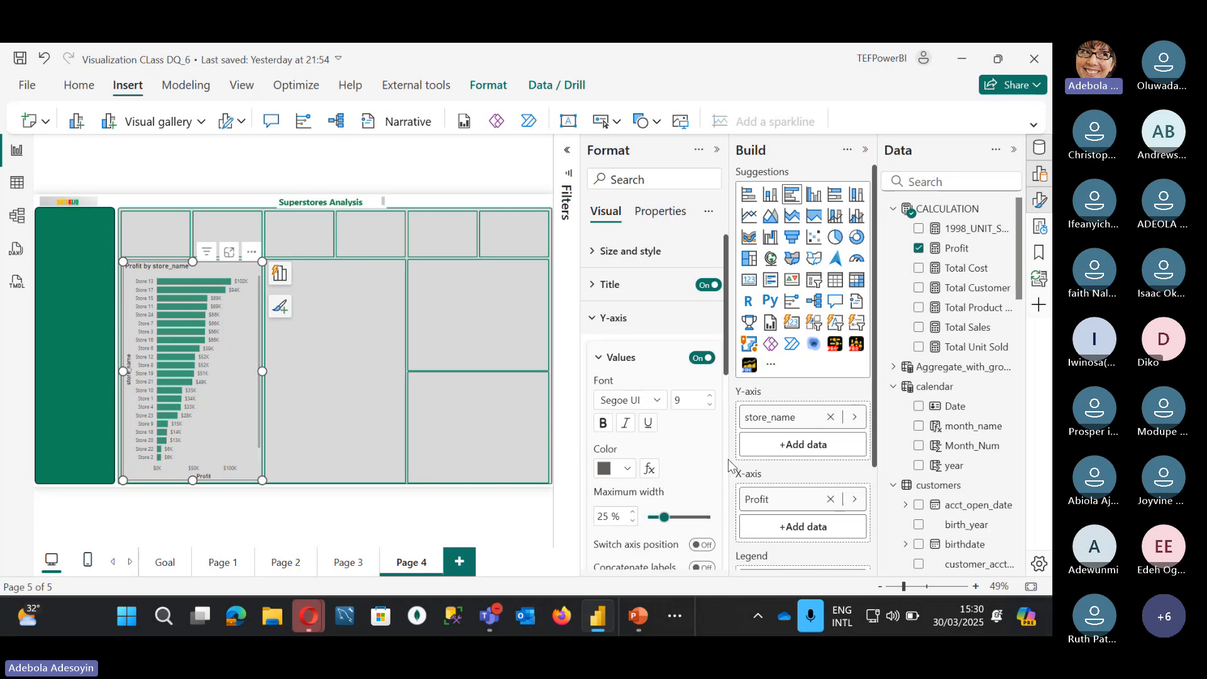
scroll(706, 520, down, 4)
click(698, 372)
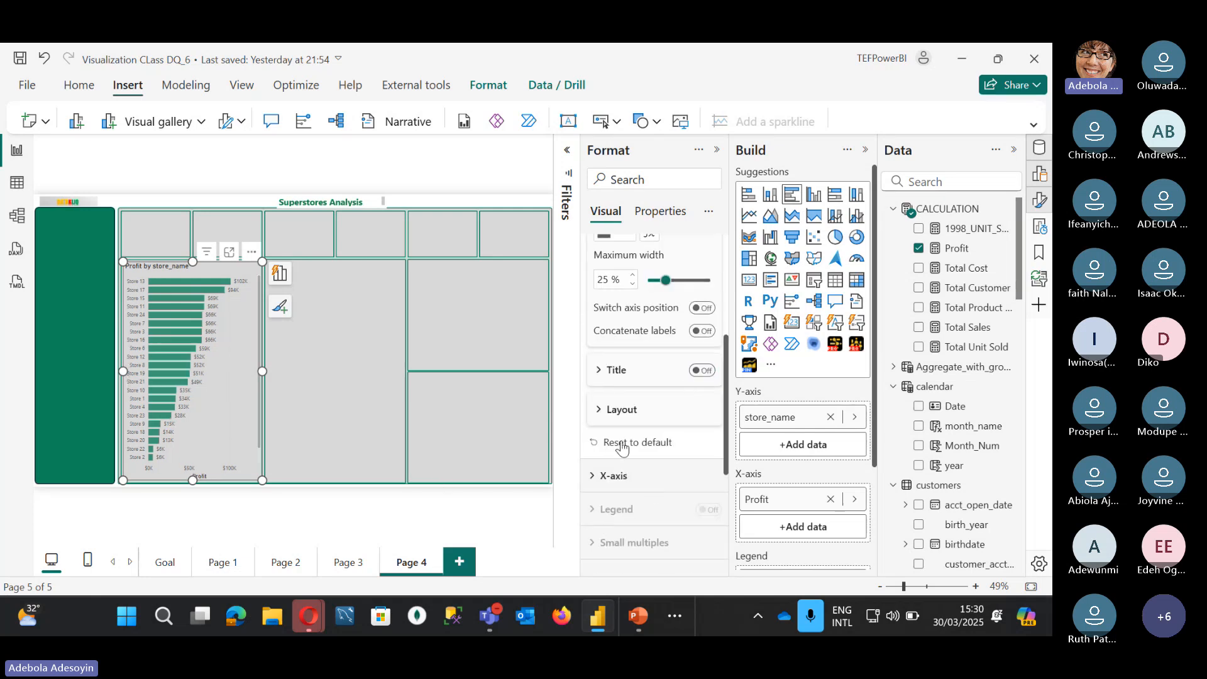
scroll(615, 443, up, 4)
click(608, 320)
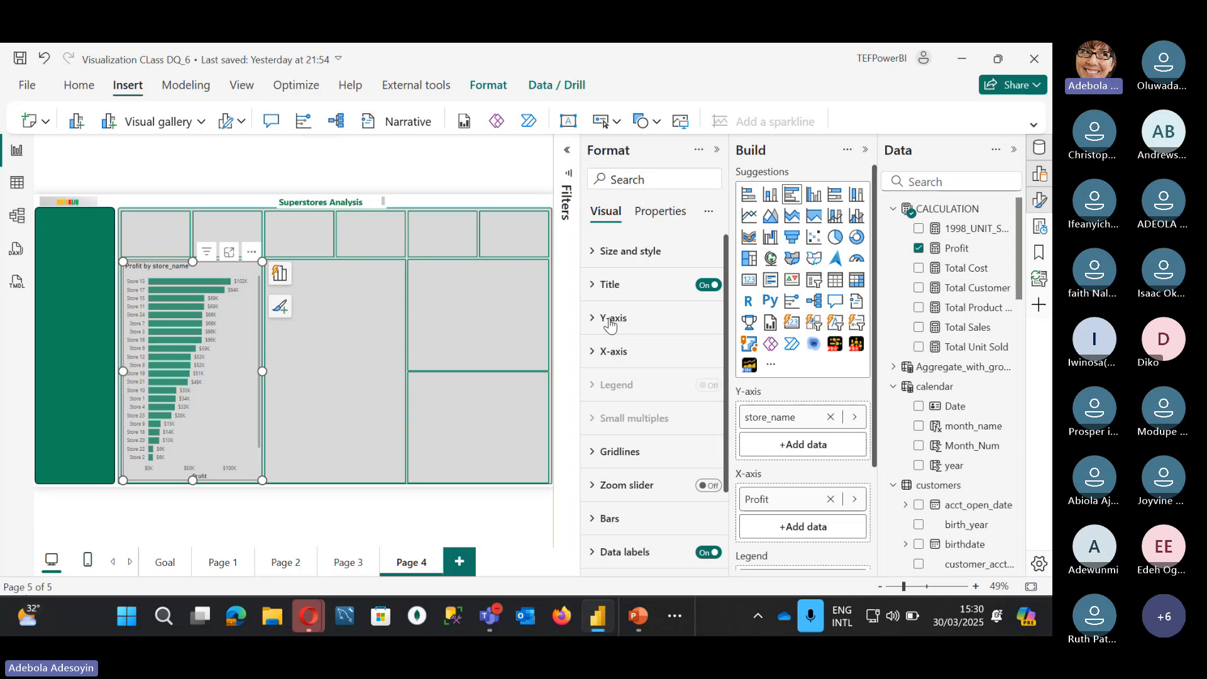
Step: Hide the Profit X-axis title and X-axis values, then duplicate the bar chart
click(595, 350)
scroll(692, 434, down, 3)
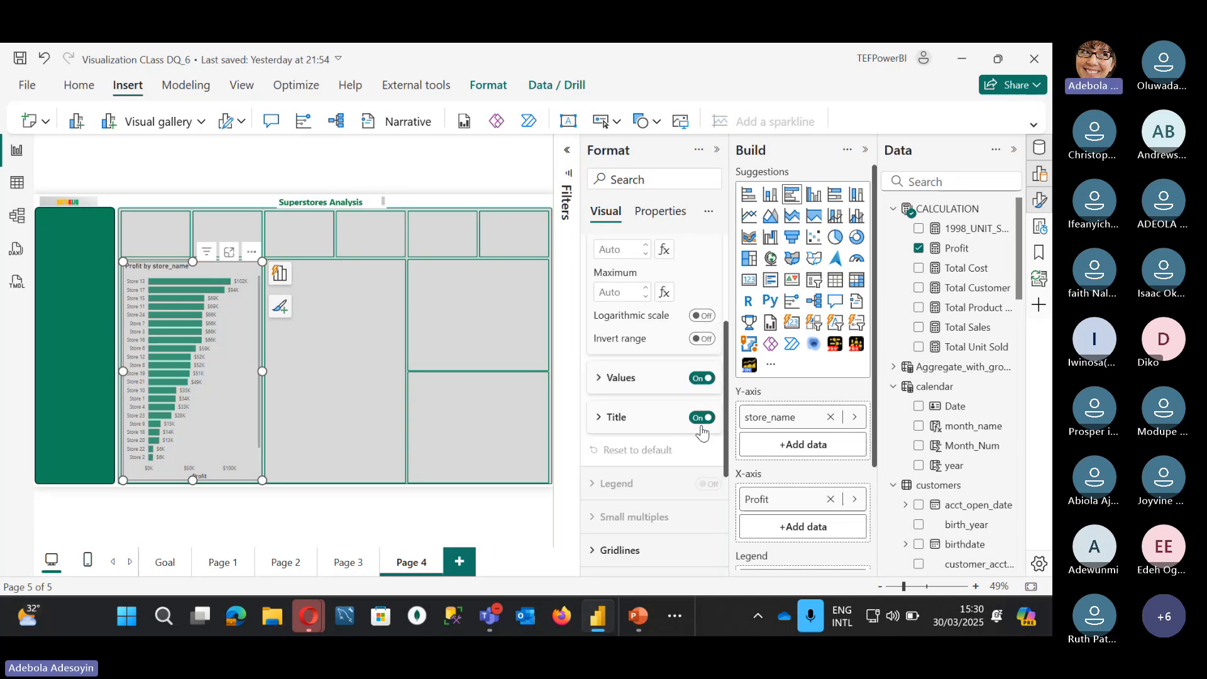
click(702, 418)
click(702, 378)
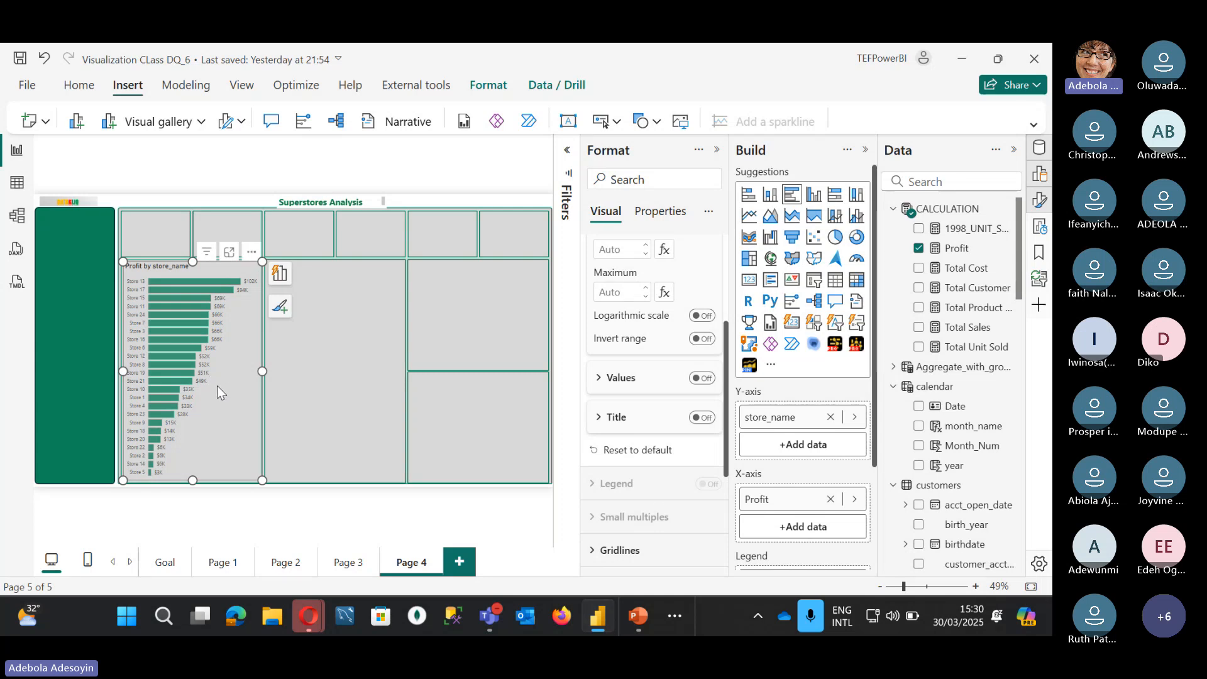
key(ctrl+c)
key(ctrl+v)
Step: Move the chart copy into the adjacent panel as a filled map located by sales_region
drag(217, 385, 353, 379)
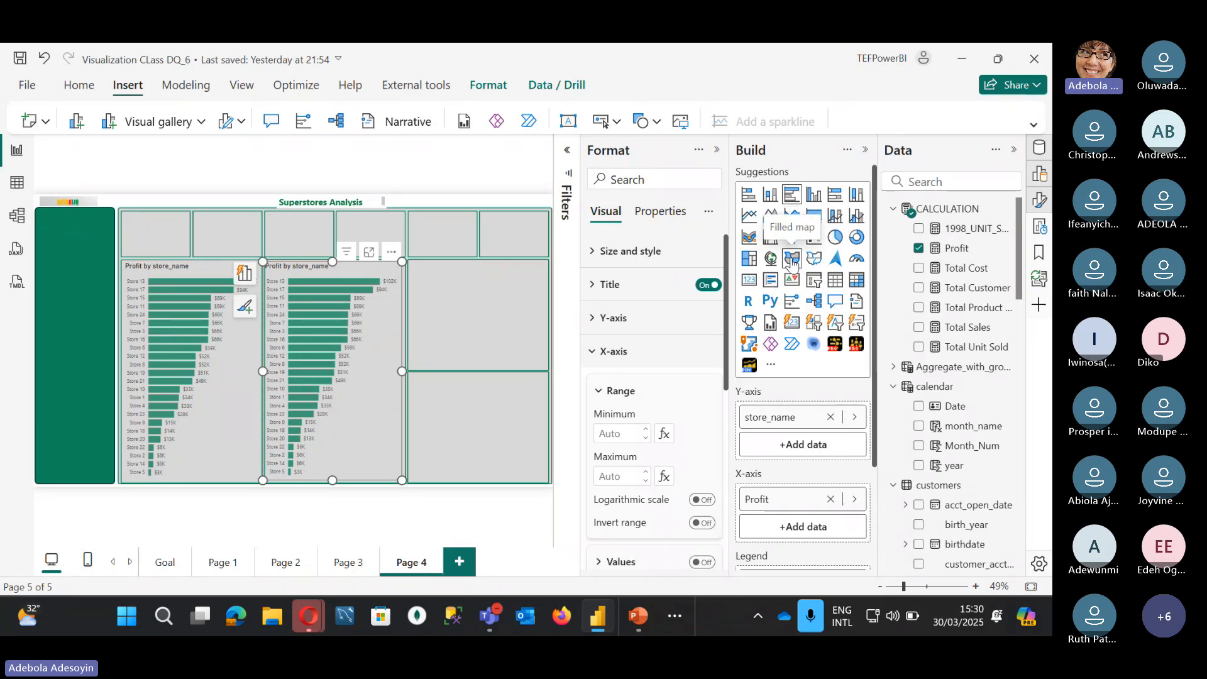
click(792, 258)
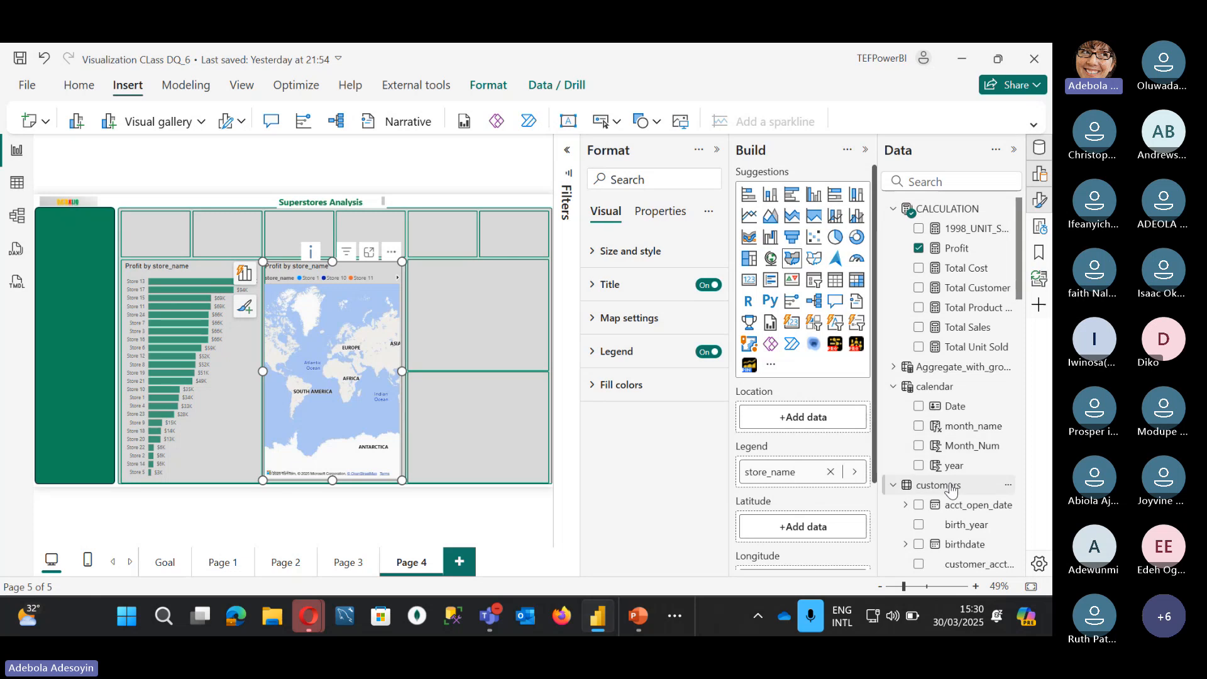
scroll(952, 489, down, 10)
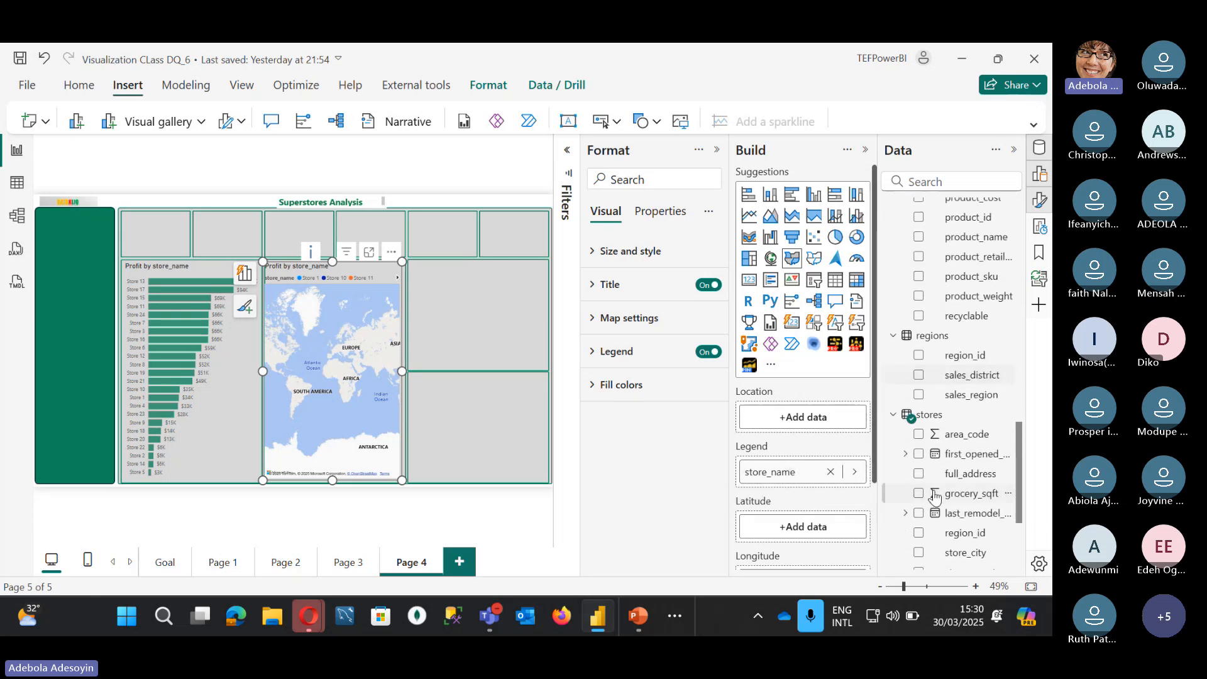
scroll(931, 440, down, 1)
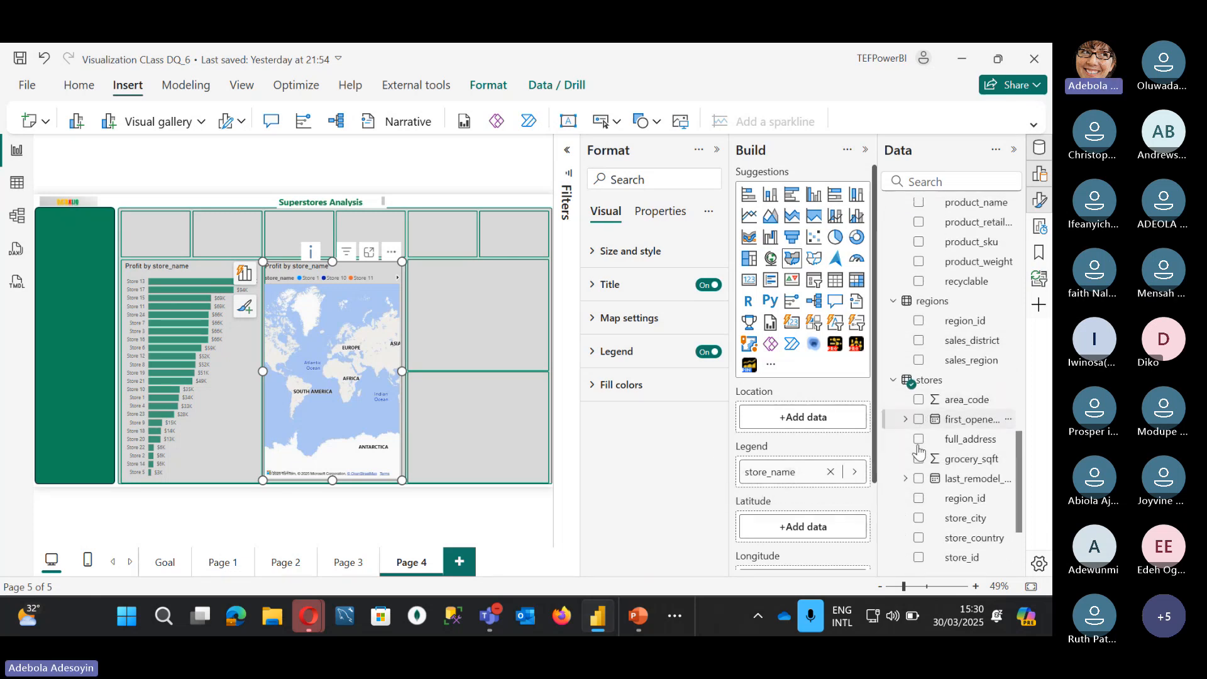
click(831, 472)
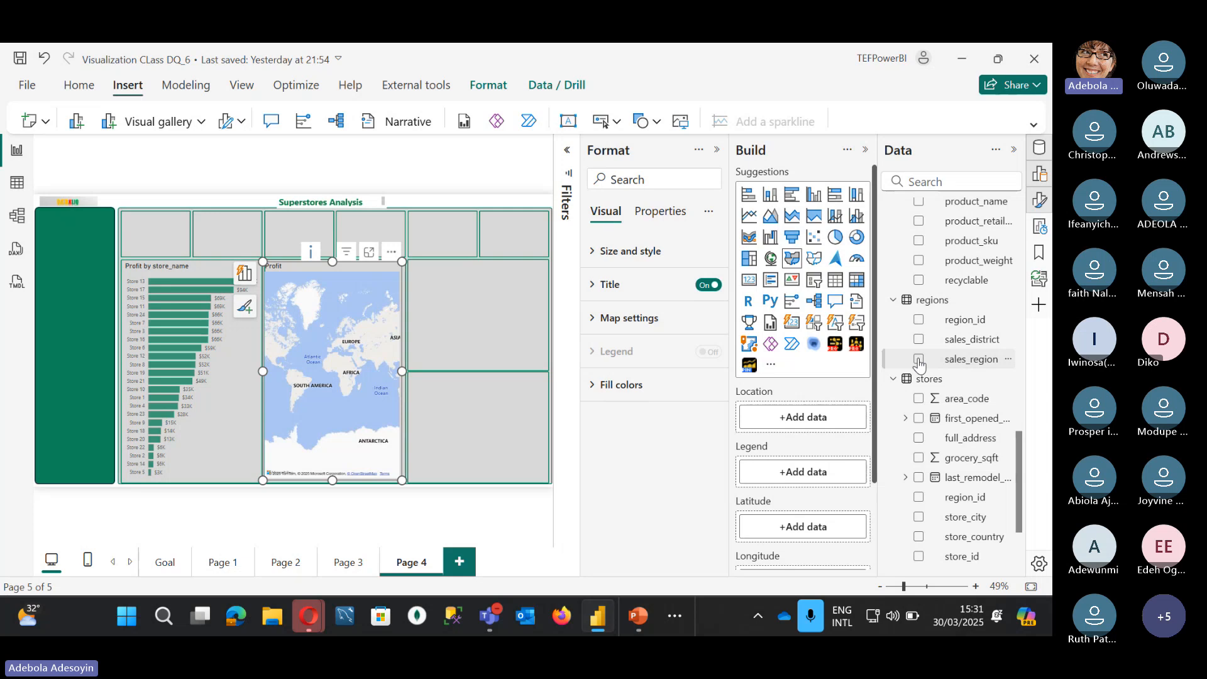
click(919, 360)
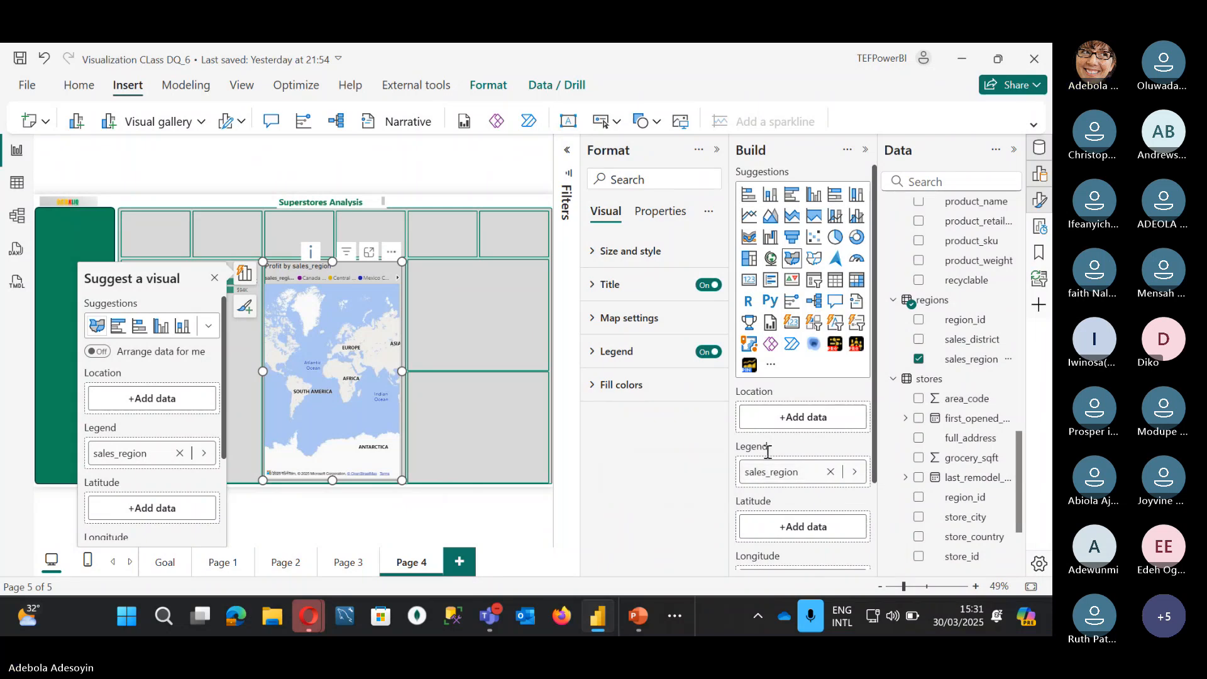
drag(784, 478, 796, 417)
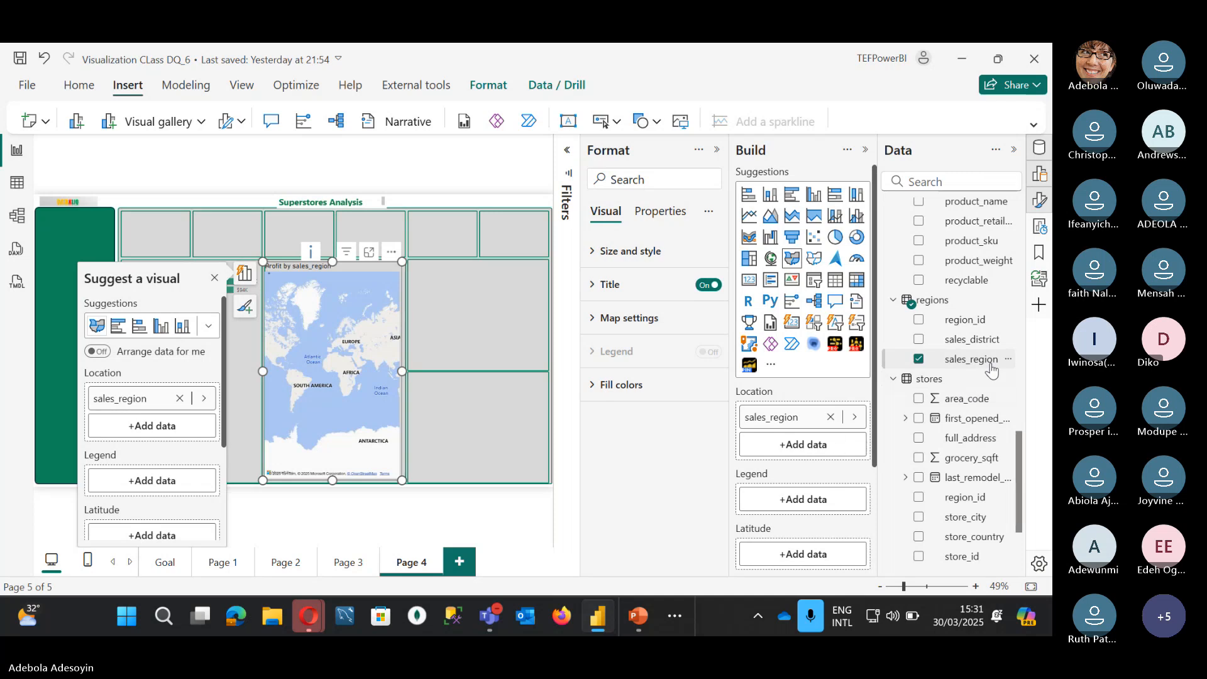
Step: Add Profit to the map's tooltips, keeping sales_region as its location
scroll(827, 462, down, 2)
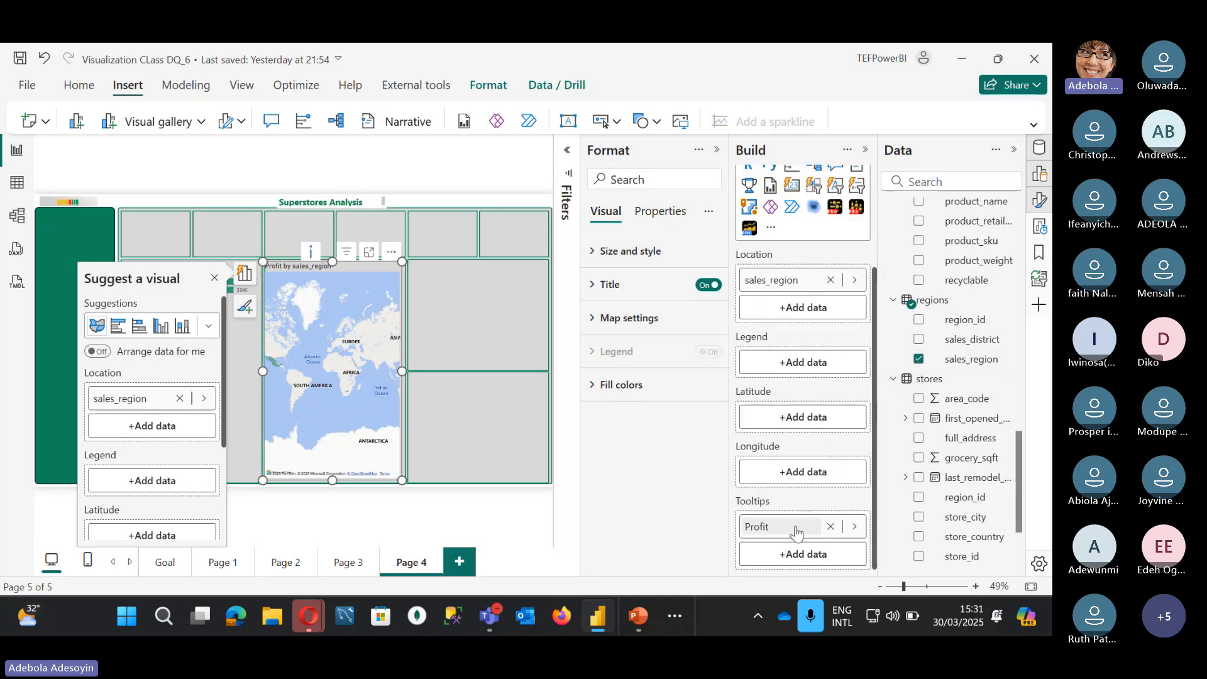
drag(795, 531, 796, 371)
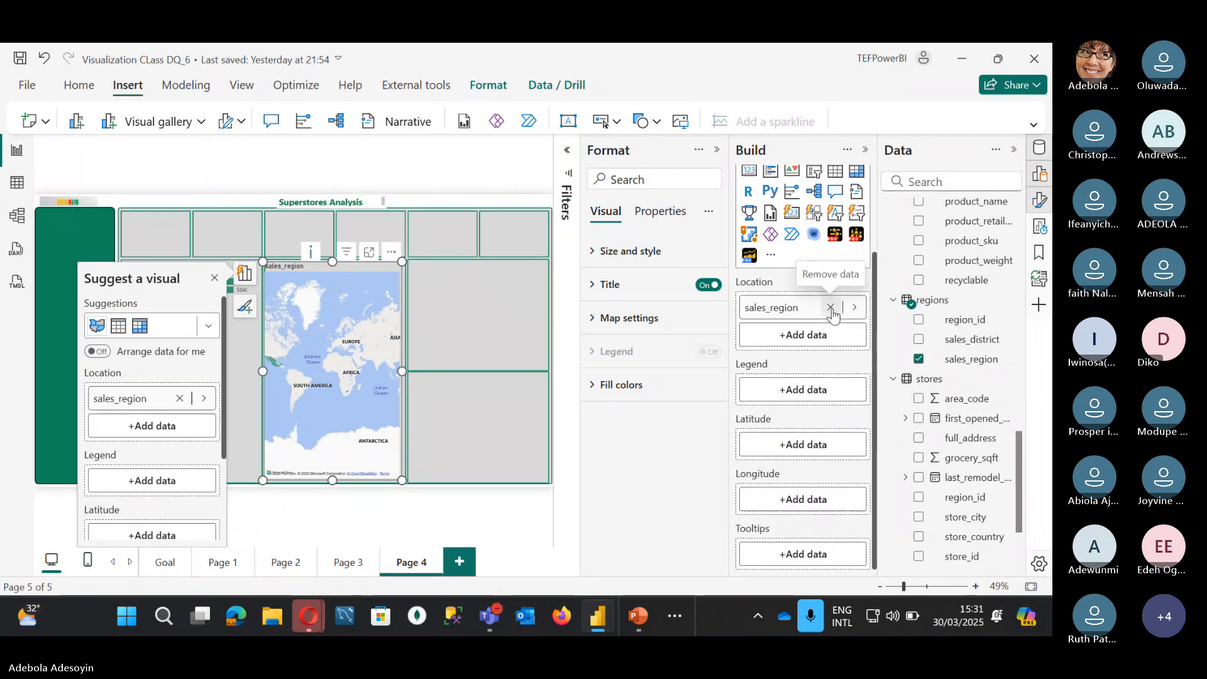
click(831, 308)
click(919, 359)
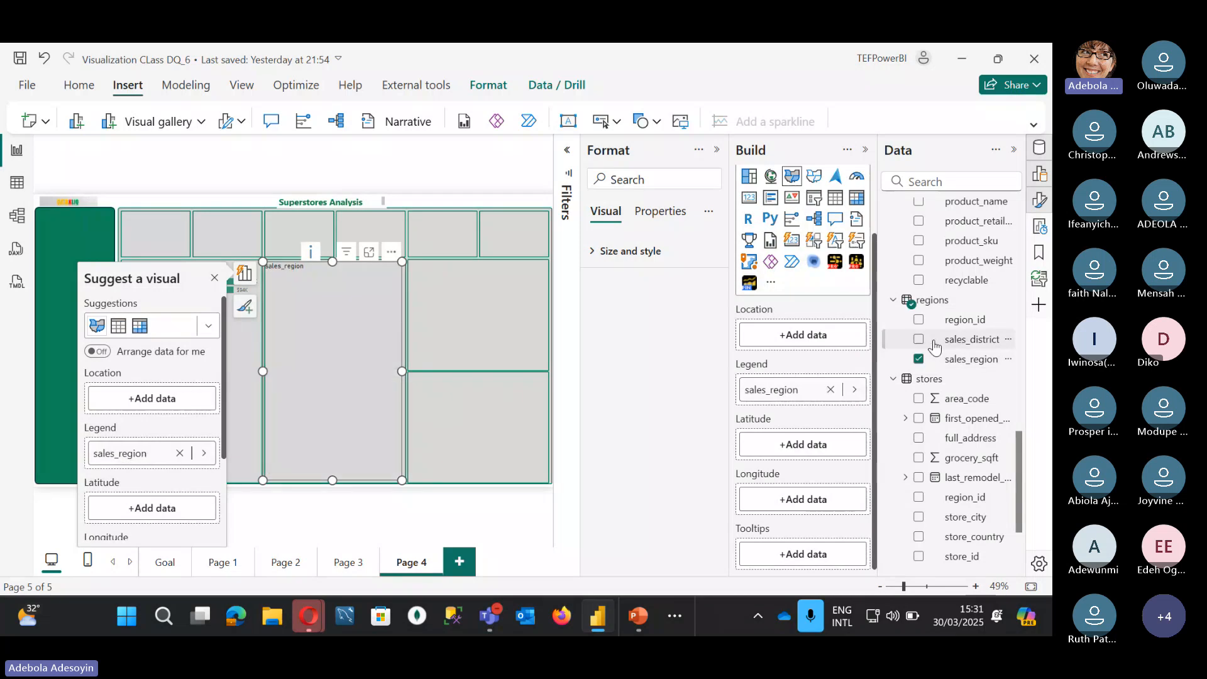
scroll(955, 314, up, 10)
scroll(949, 276, up, 2)
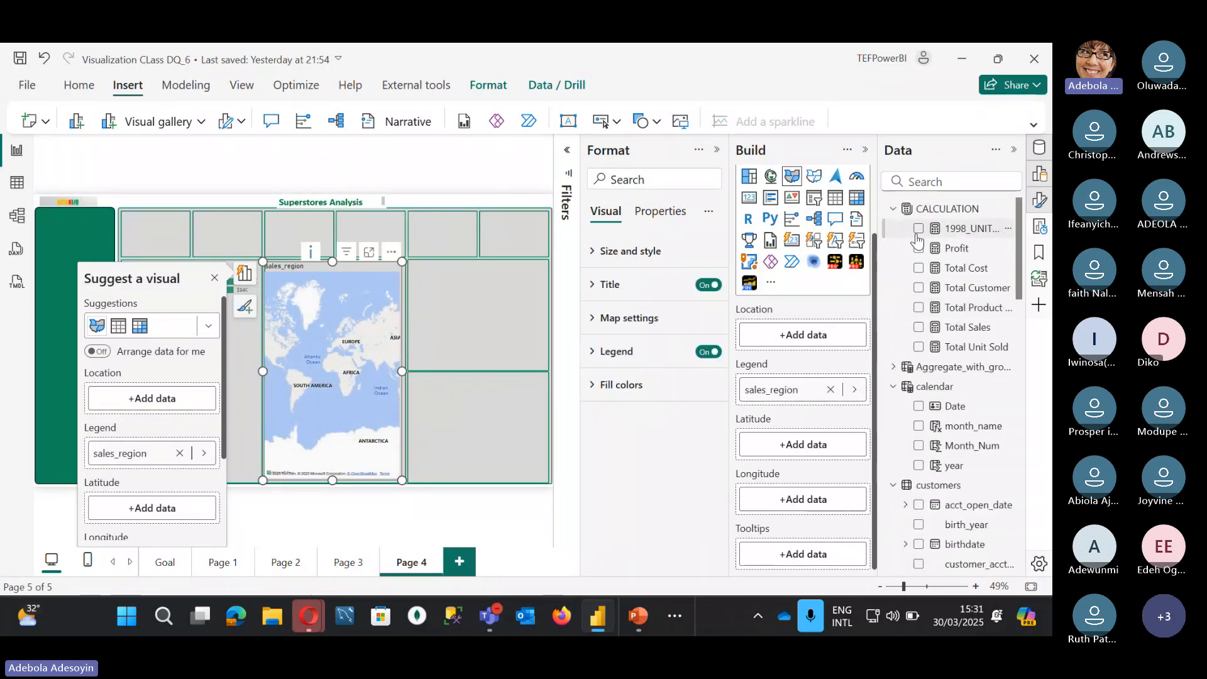
click(919, 249)
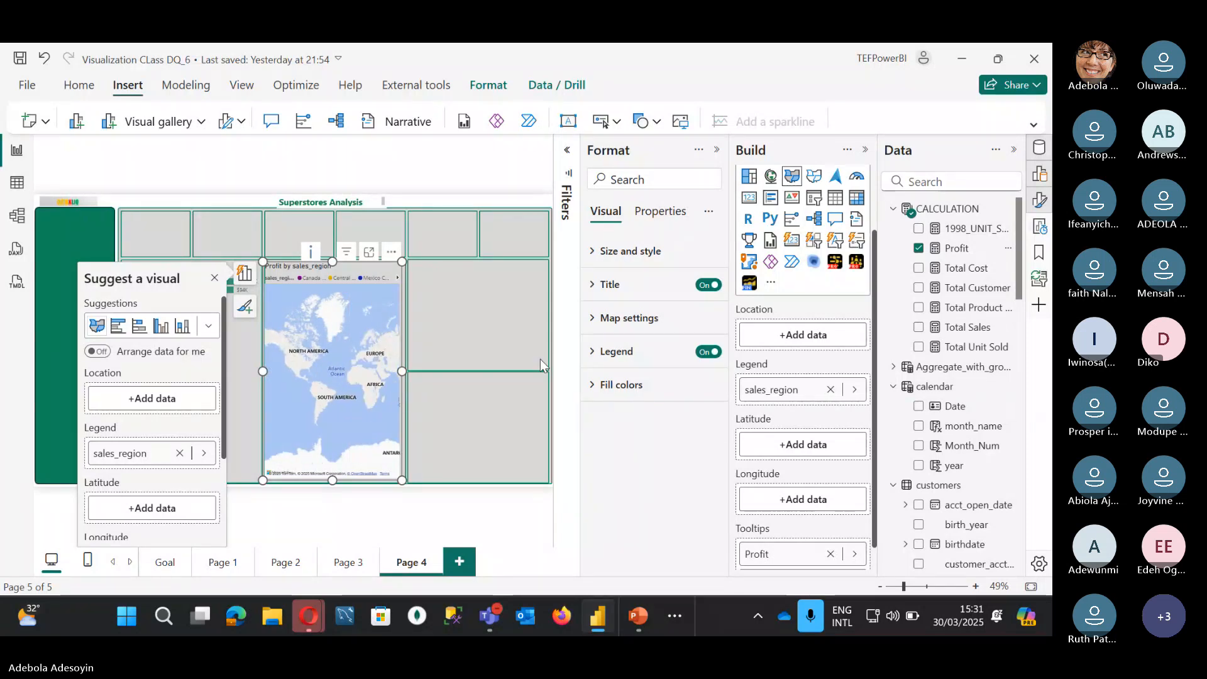
drag(782, 390, 787, 335)
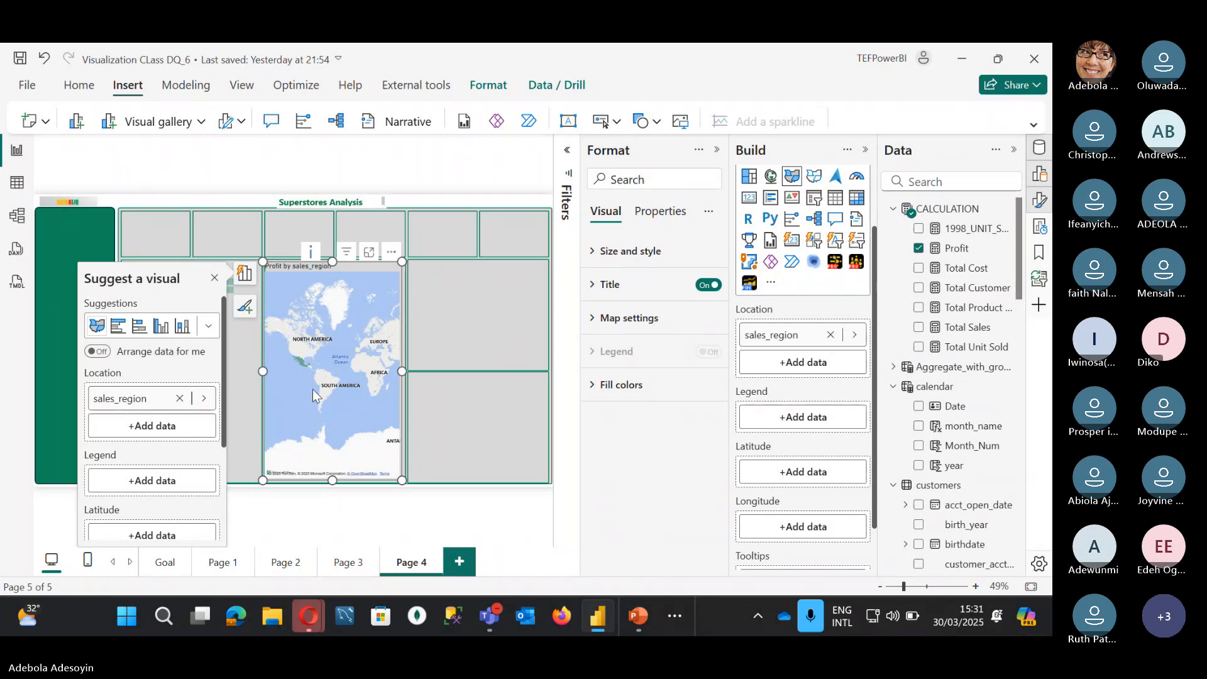
Step: Check the Goal page map's store_country location and Total Customer tooltip, then return to Page 4
click(167, 562)
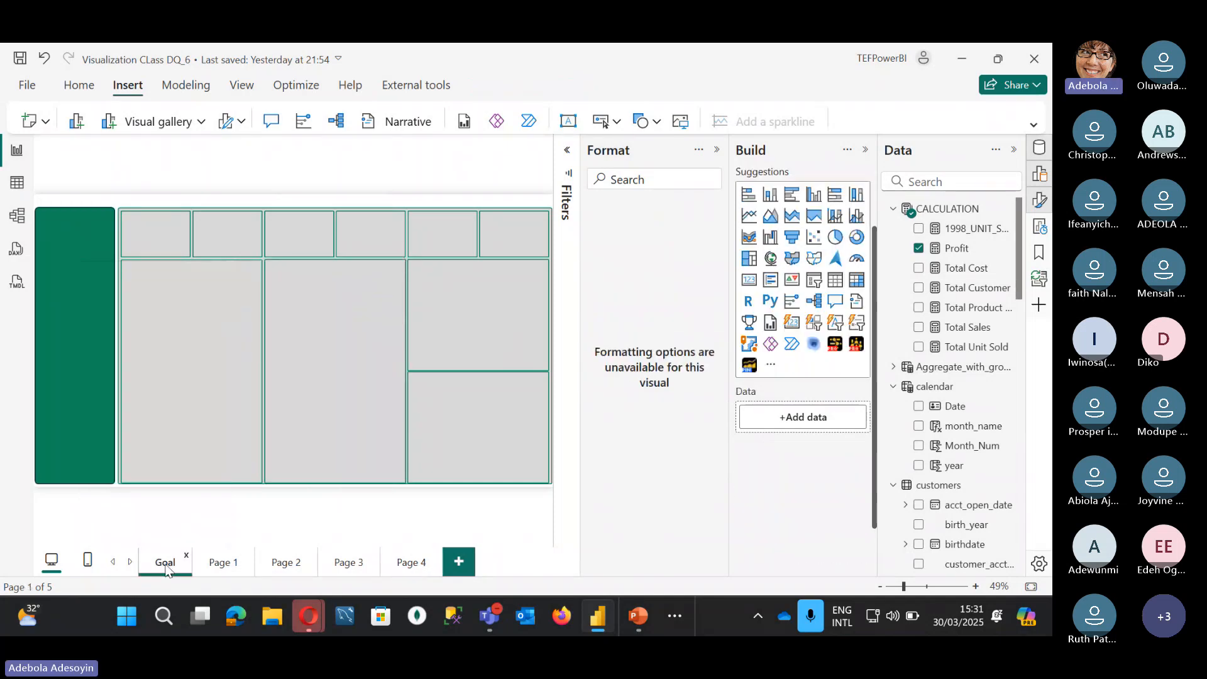
click(333, 284)
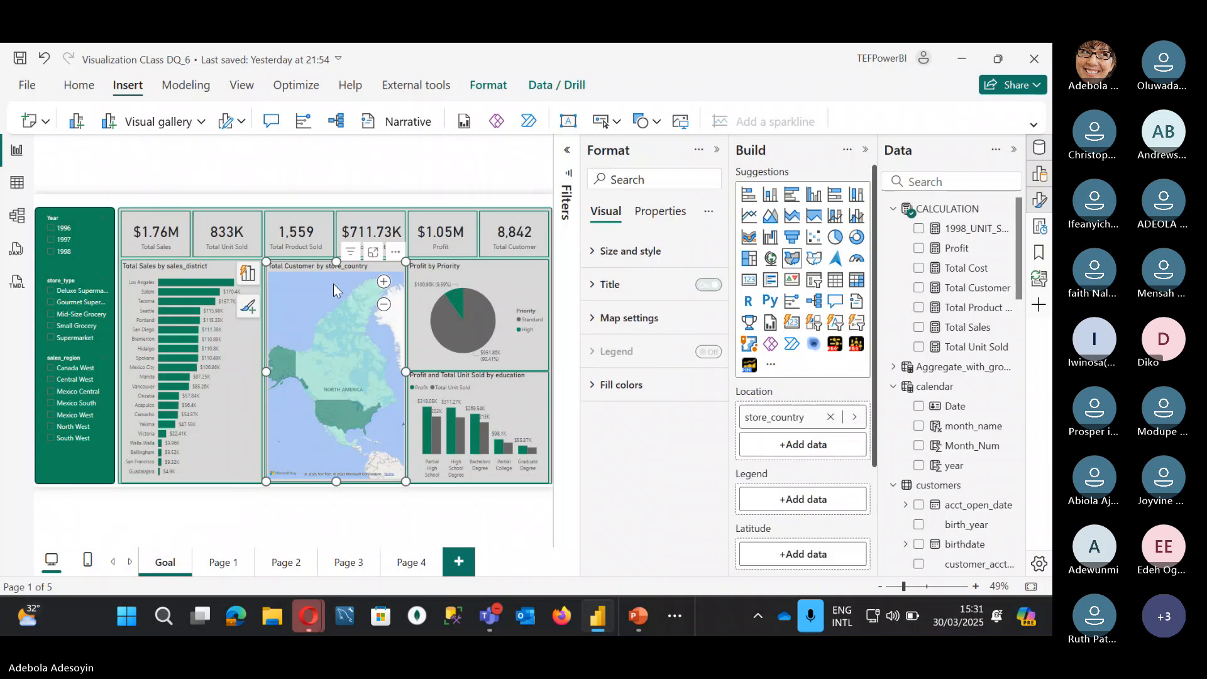
scroll(793, 464, down, 1)
scroll(793, 466, down, 1)
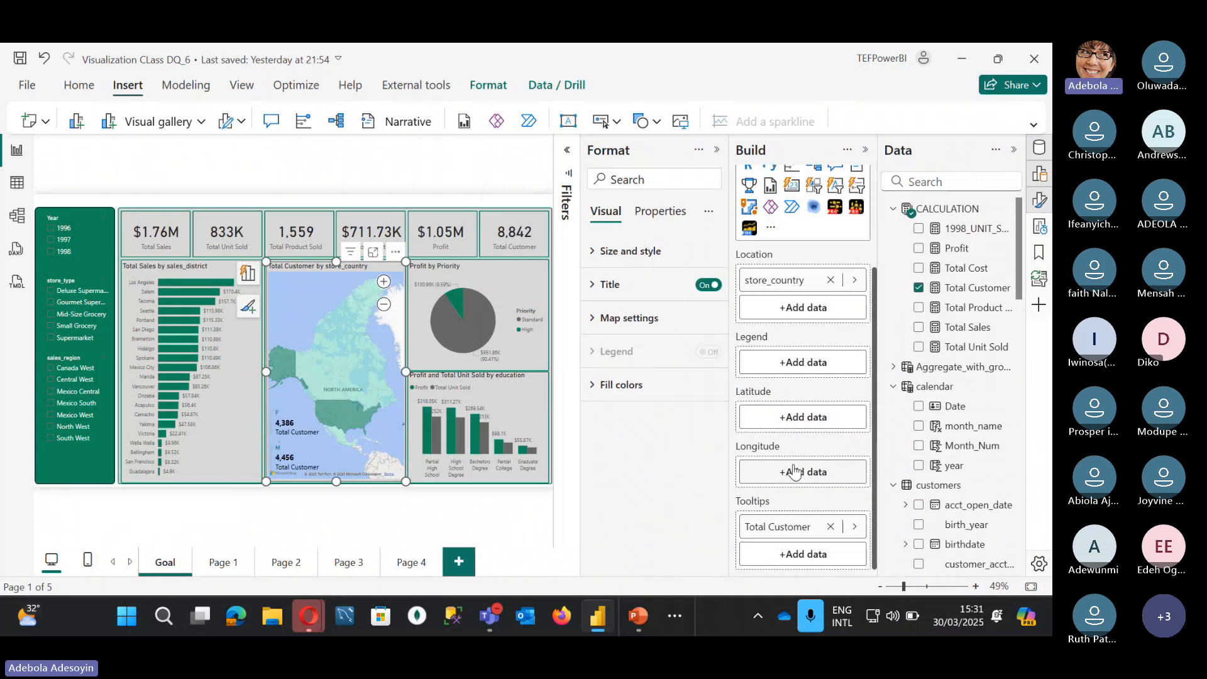
click(420, 564)
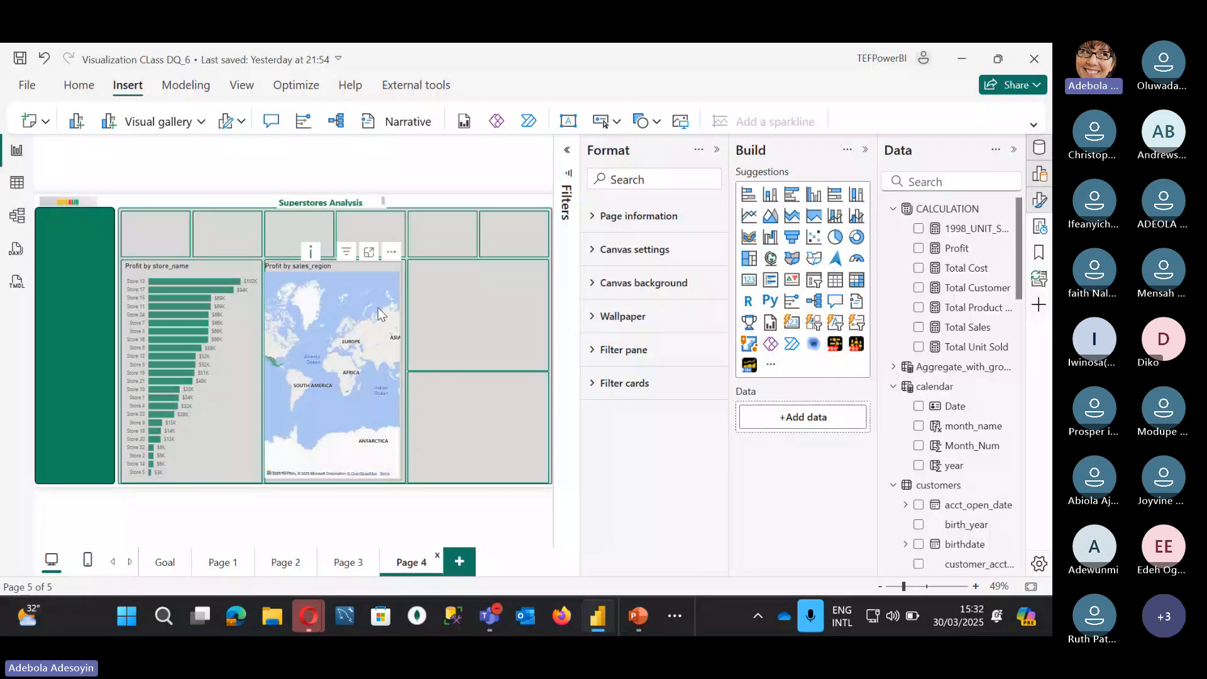
Step: Replace sales_region with store_country as the Page 4 map's location and expand Fill colors
click(379, 302)
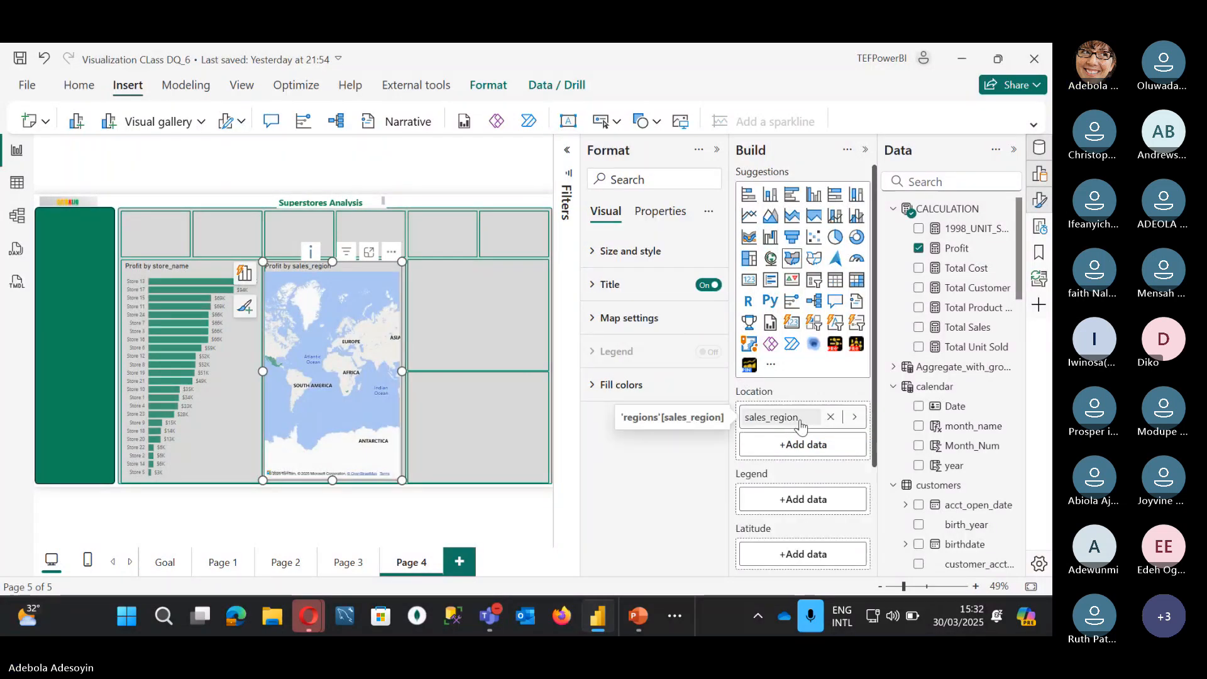
scroll(809, 418, down, 1)
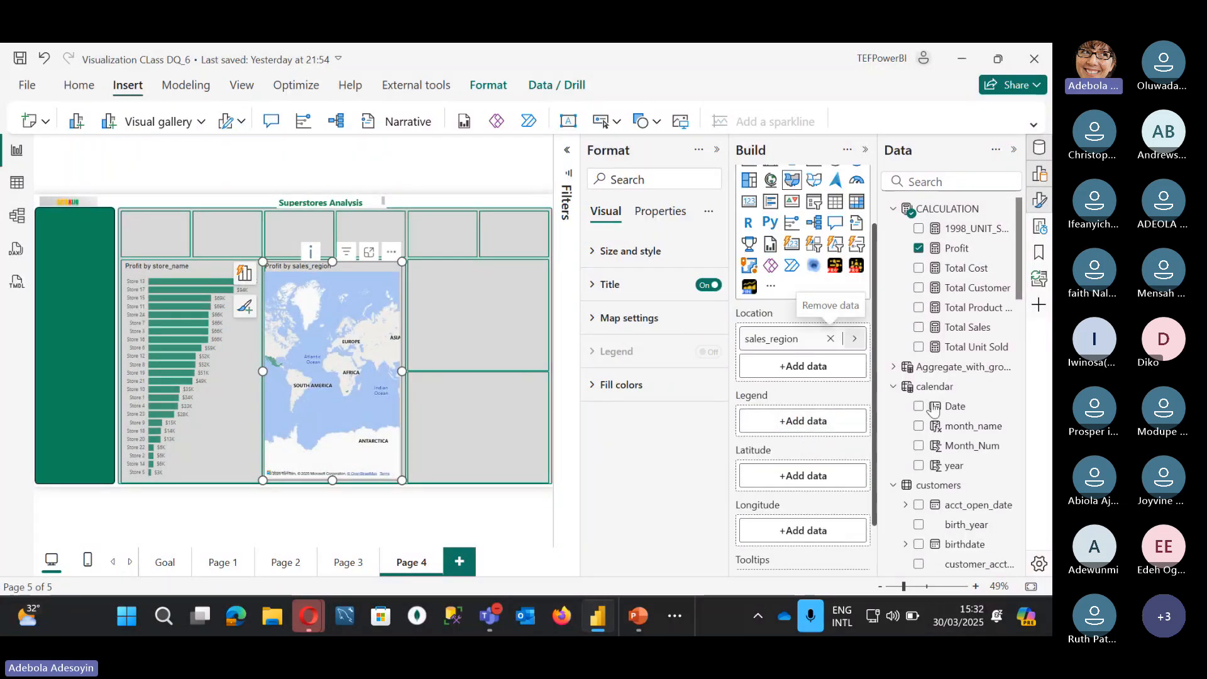
scroll(961, 497, down, 6)
scroll(955, 497, down, 8)
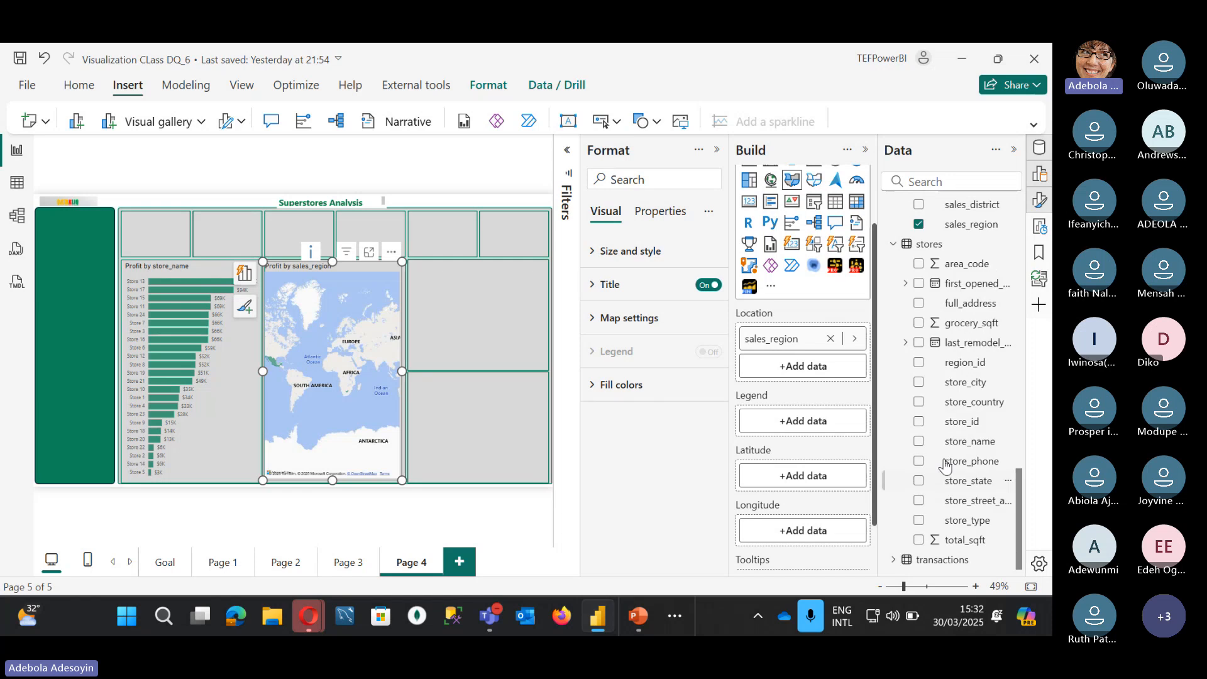
drag(962, 401, 826, 357)
click(831, 338)
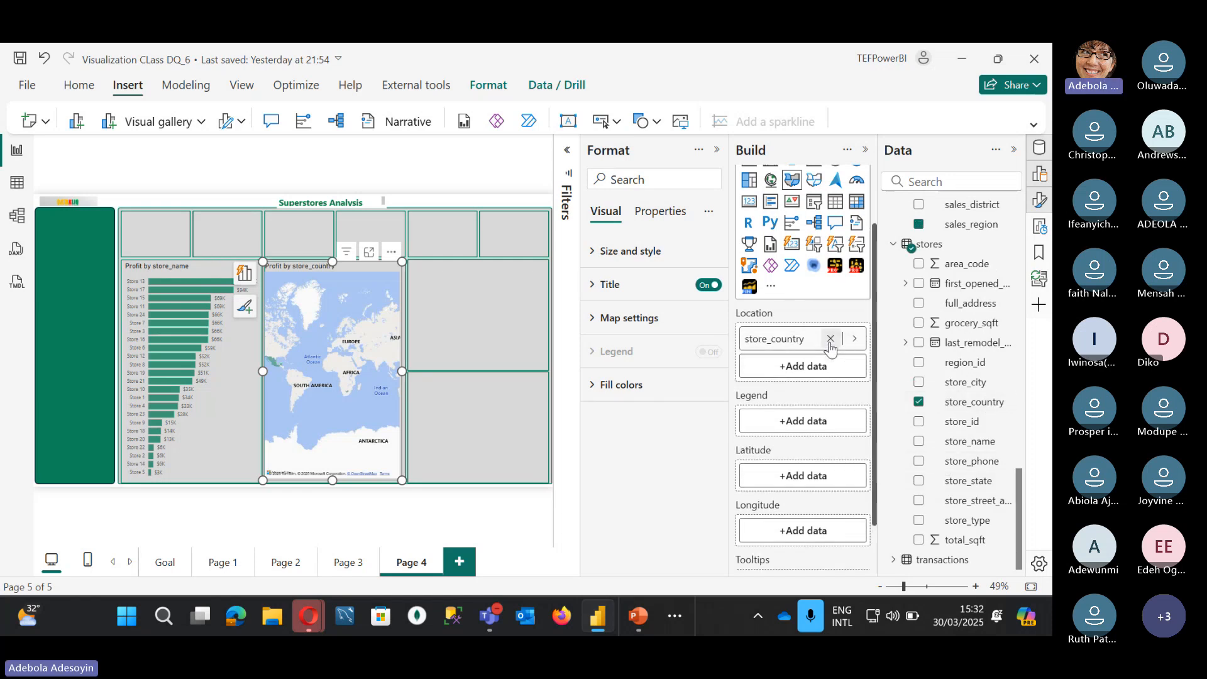
scroll(805, 477, down, 1)
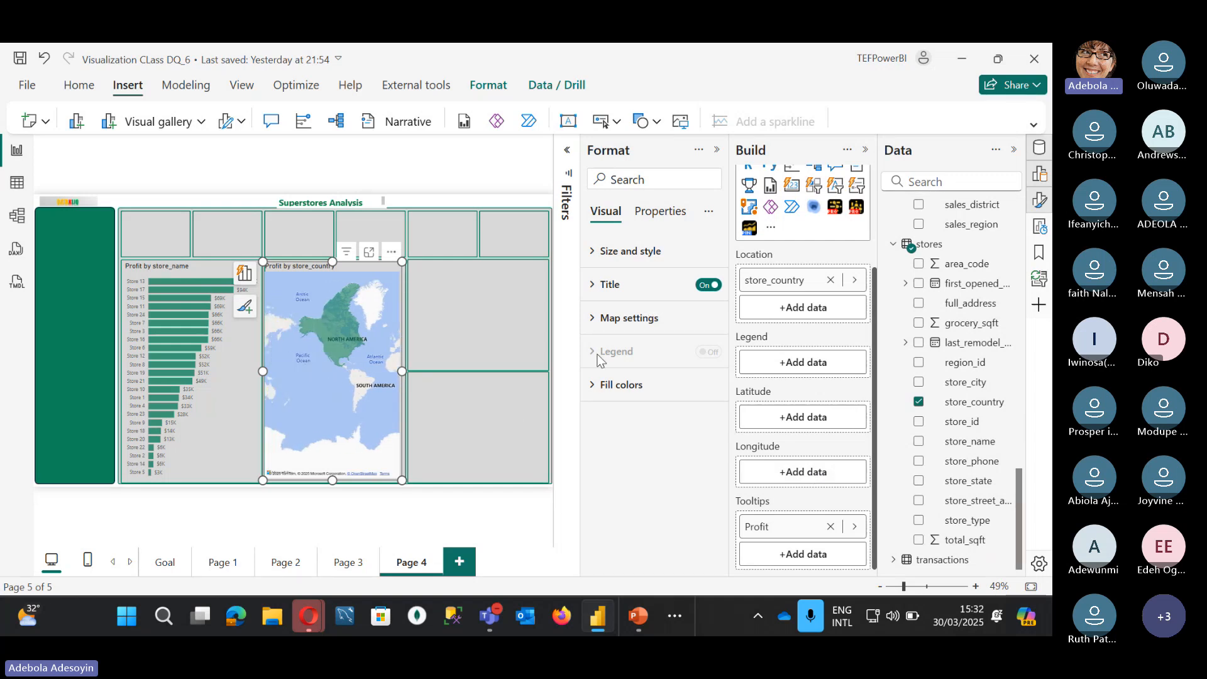
click(594, 387)
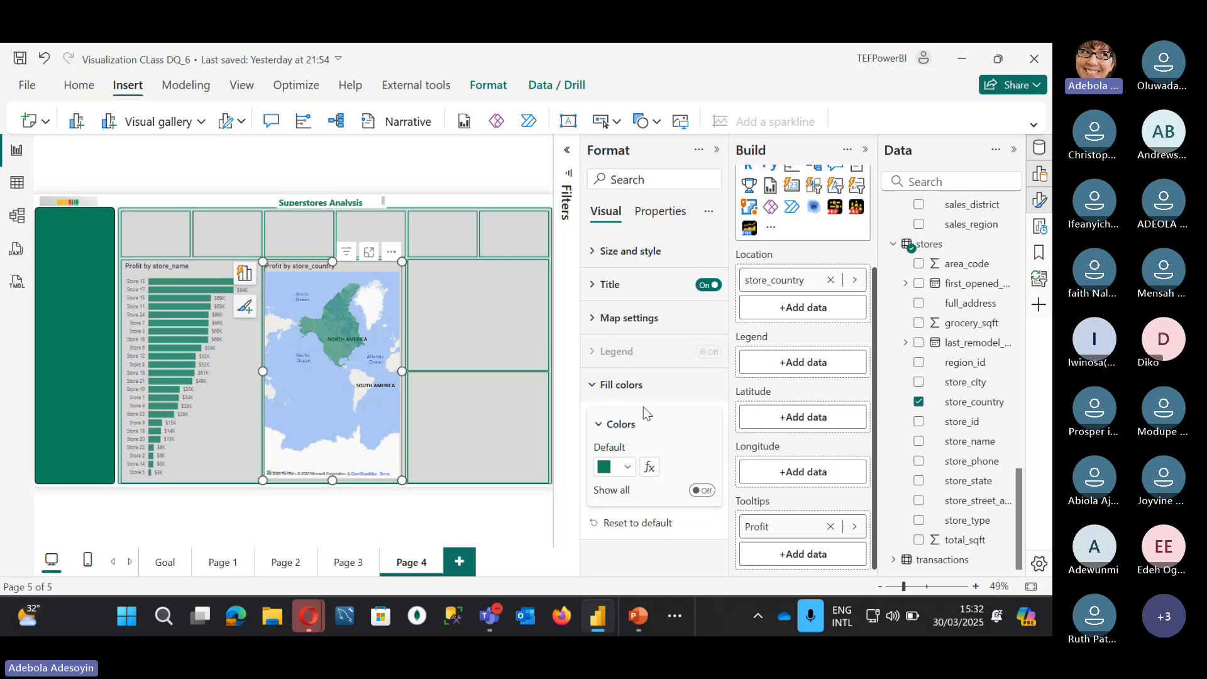
Step: Give the map a Profit gradient fill with maximum colour #0F8658
click(650, 468)
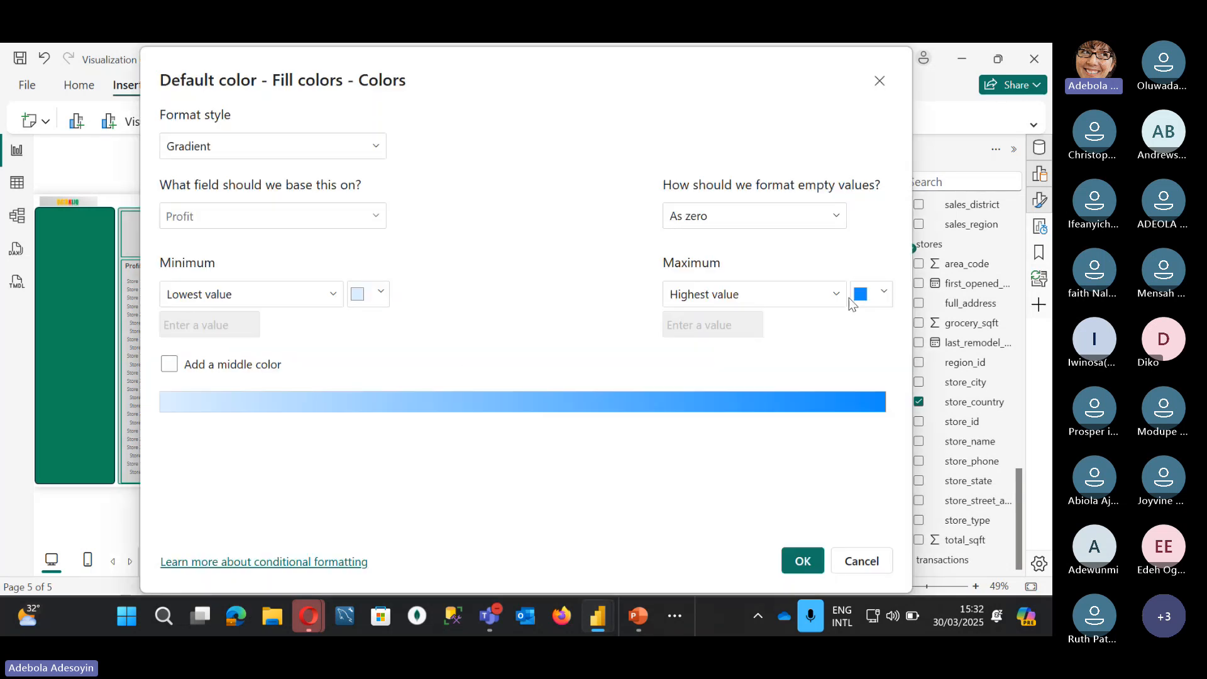
click(885, 291)
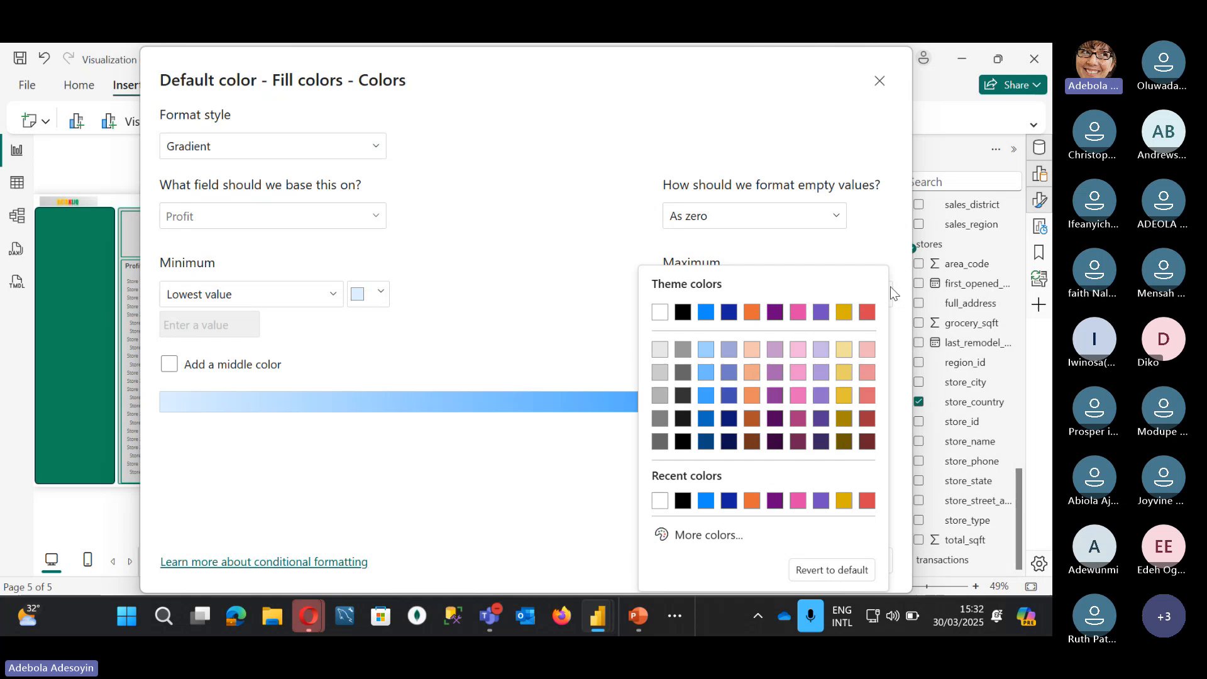
click(669, 537)
double_click(675, 516)
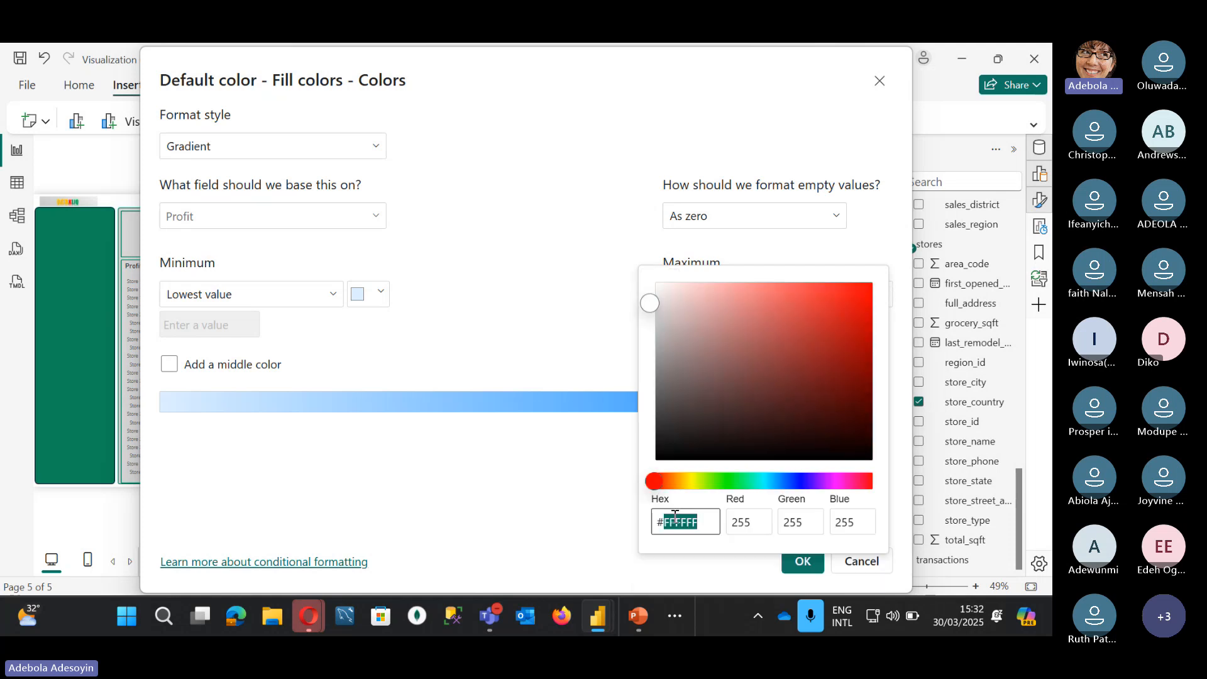
key(BackSpace)
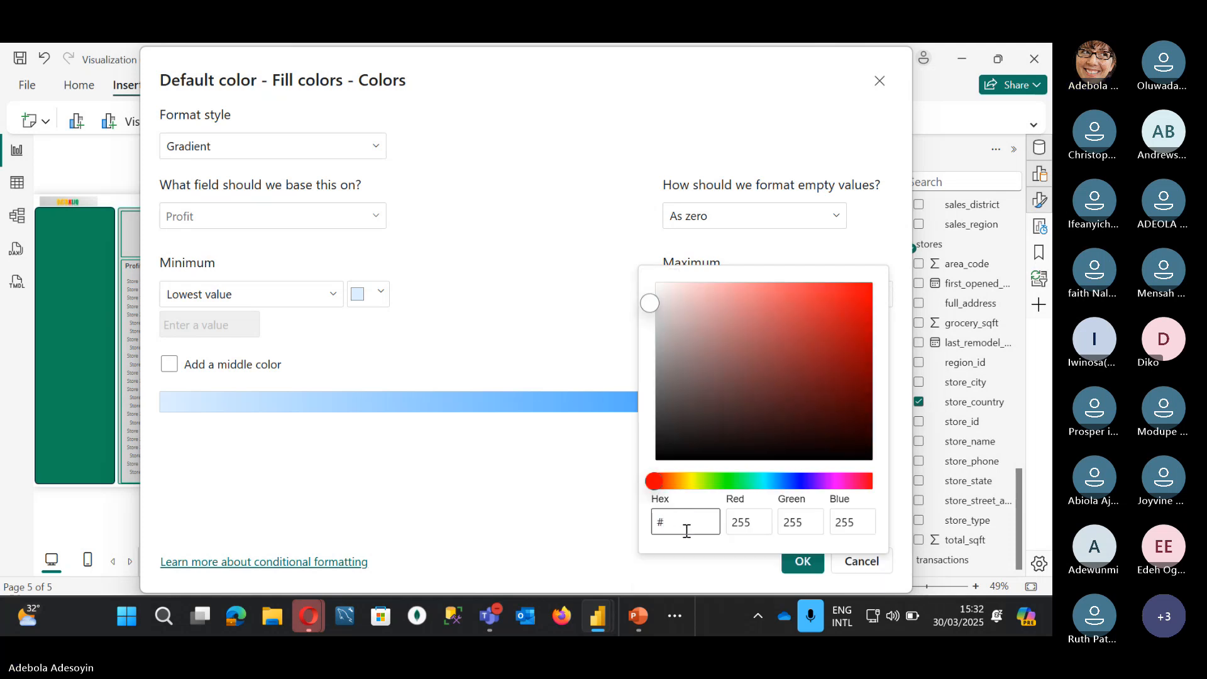
key(super+v)
click(720, 308)
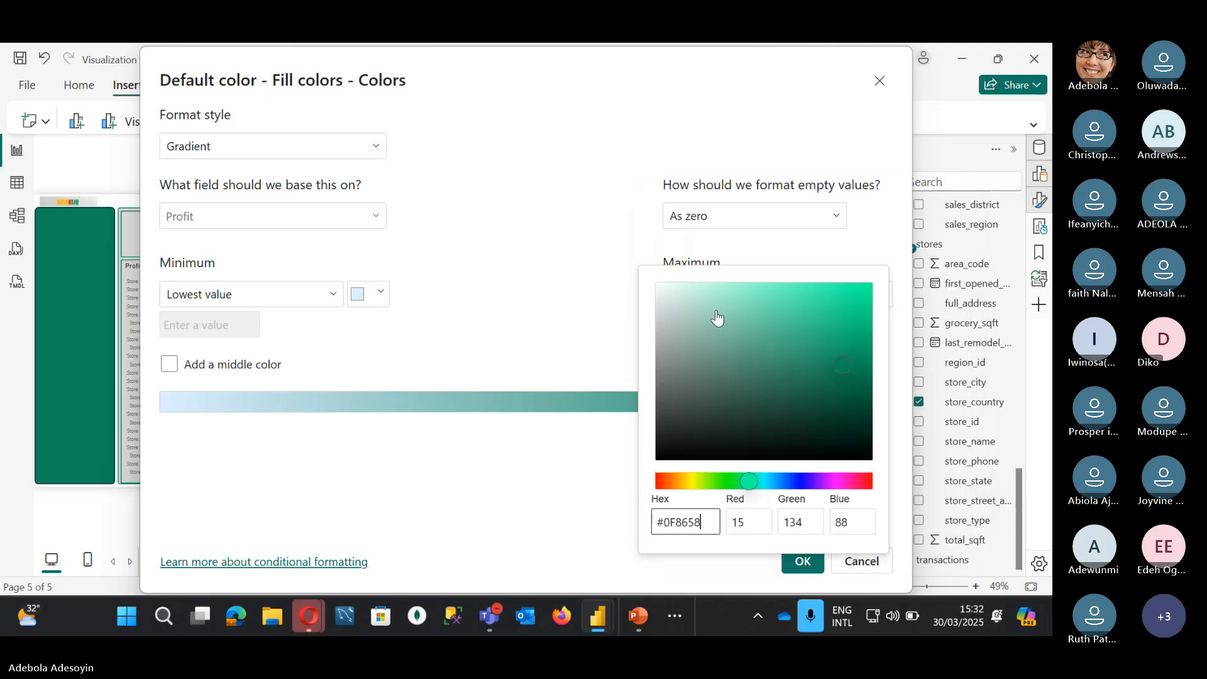
click(453, 349)
Step: Set the gradient minimum to a light mint and apply the green gradient to the map
click(373, 292)
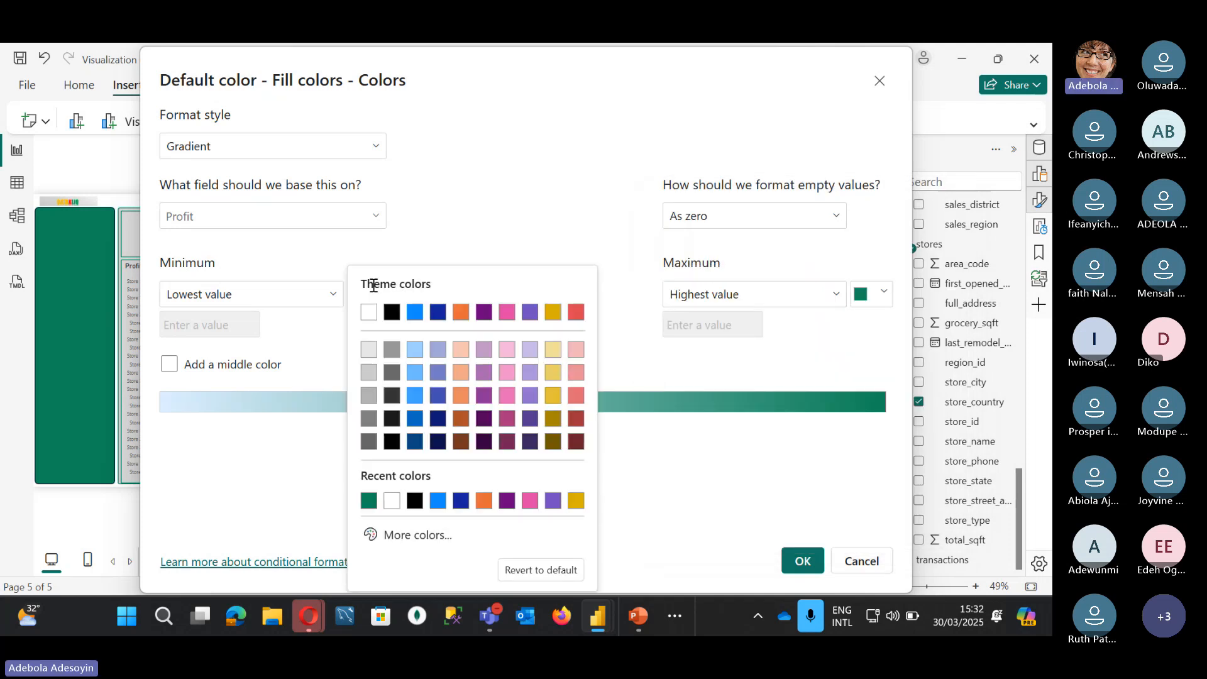
click(369, 501)
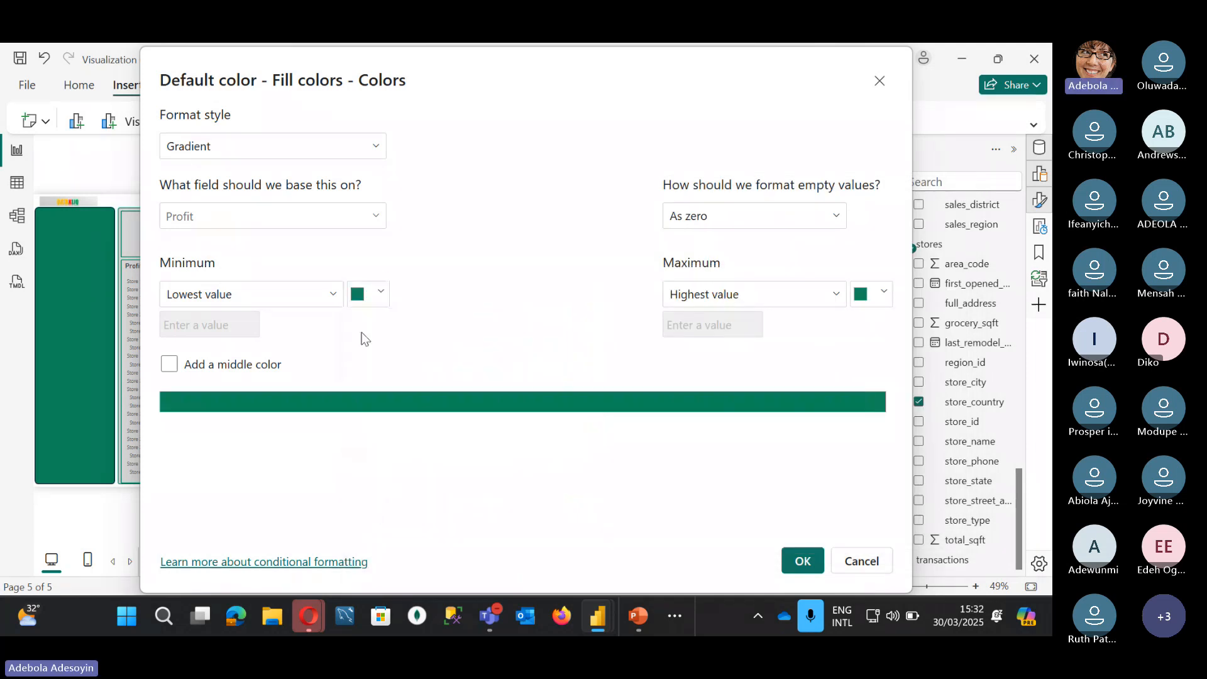
click(382, 296)
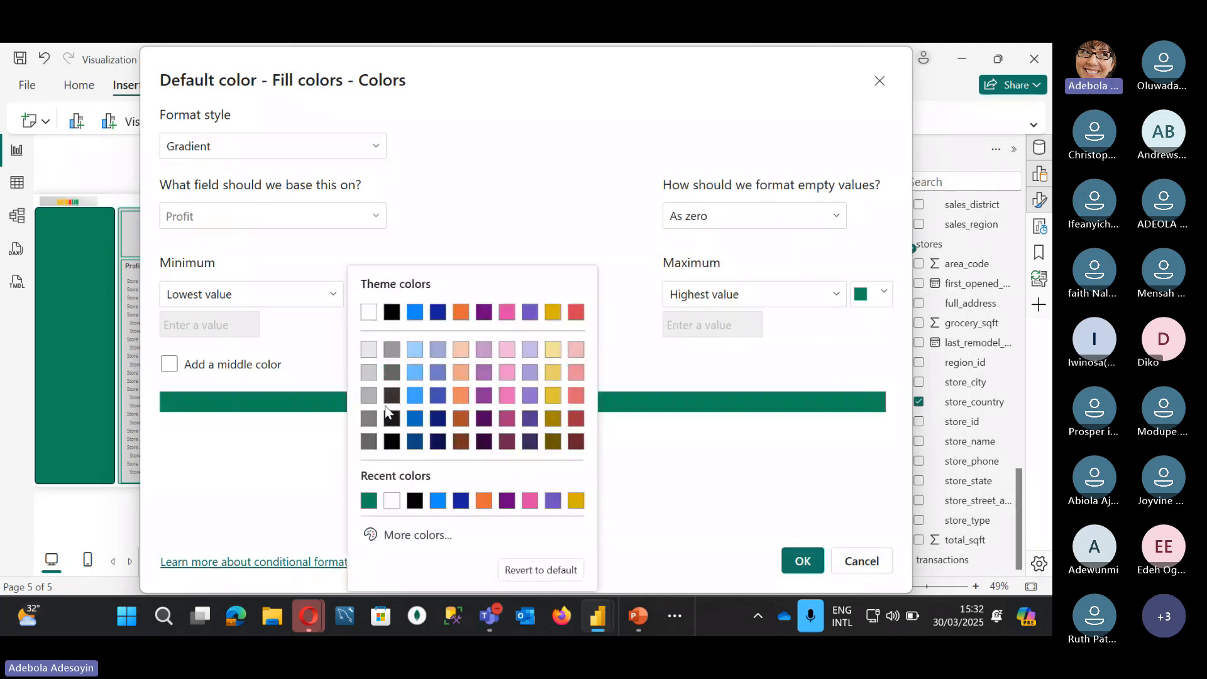
click(377, 533)
drag(466, 319, 434, 298)
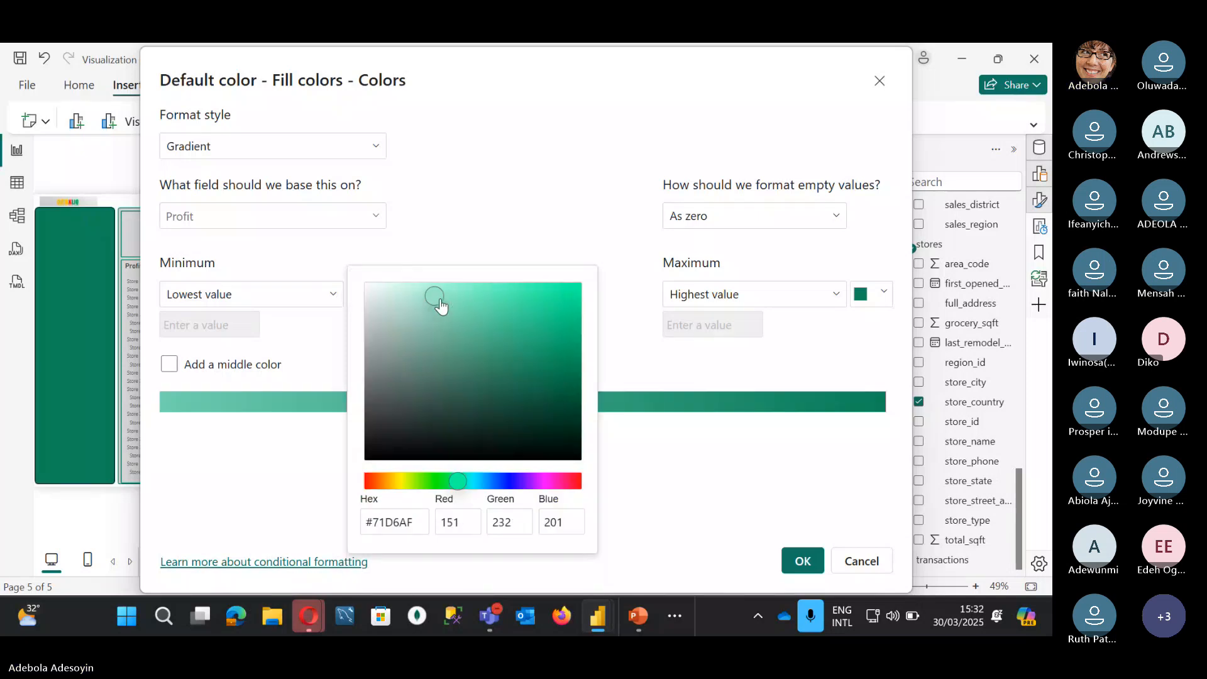
click(695, 501)
click(801, 561)
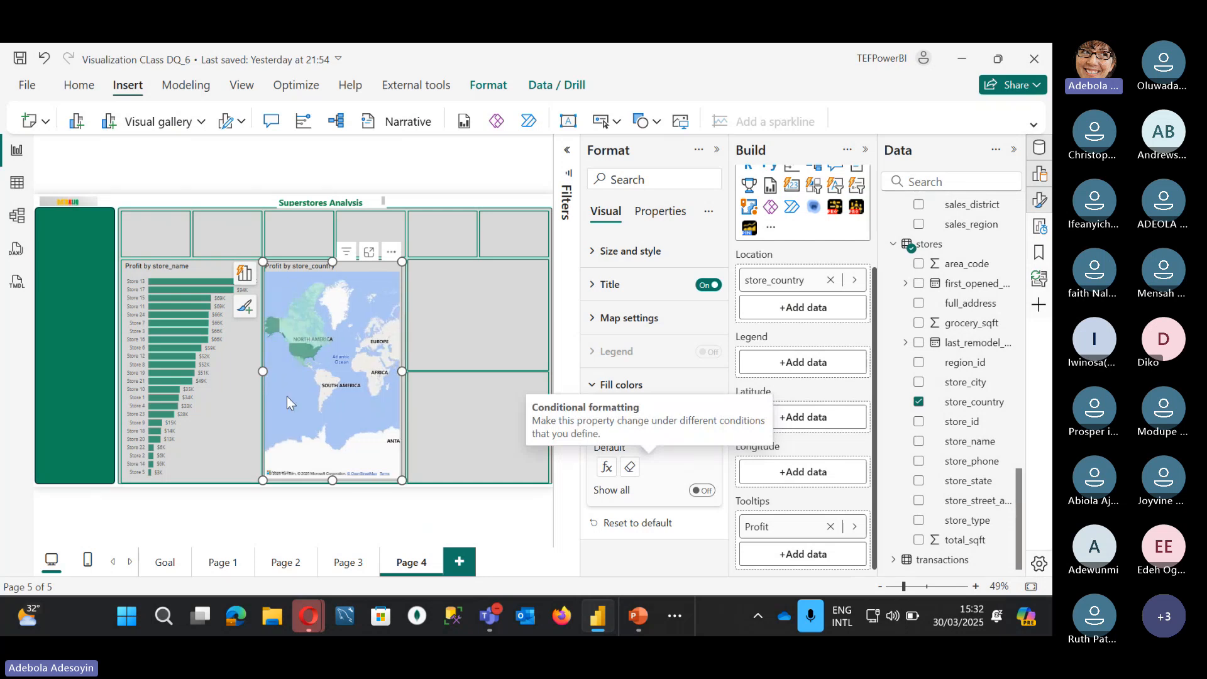
mouse_move(303, 347)
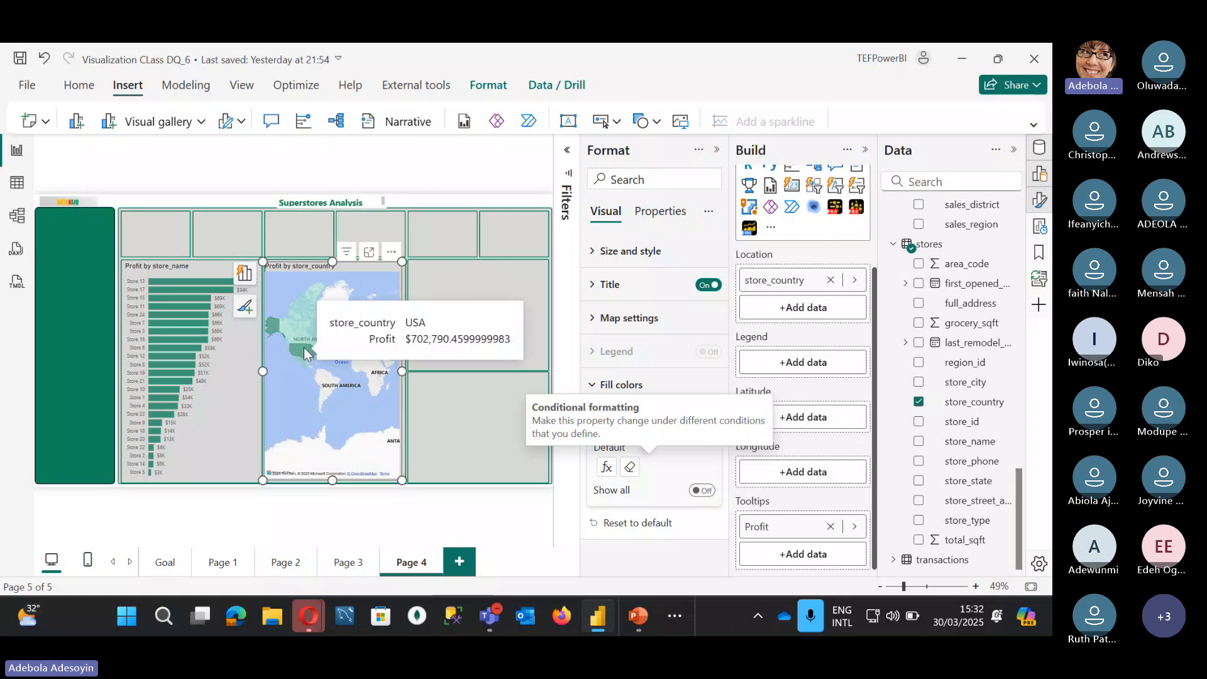
mouse_move(300, 326)
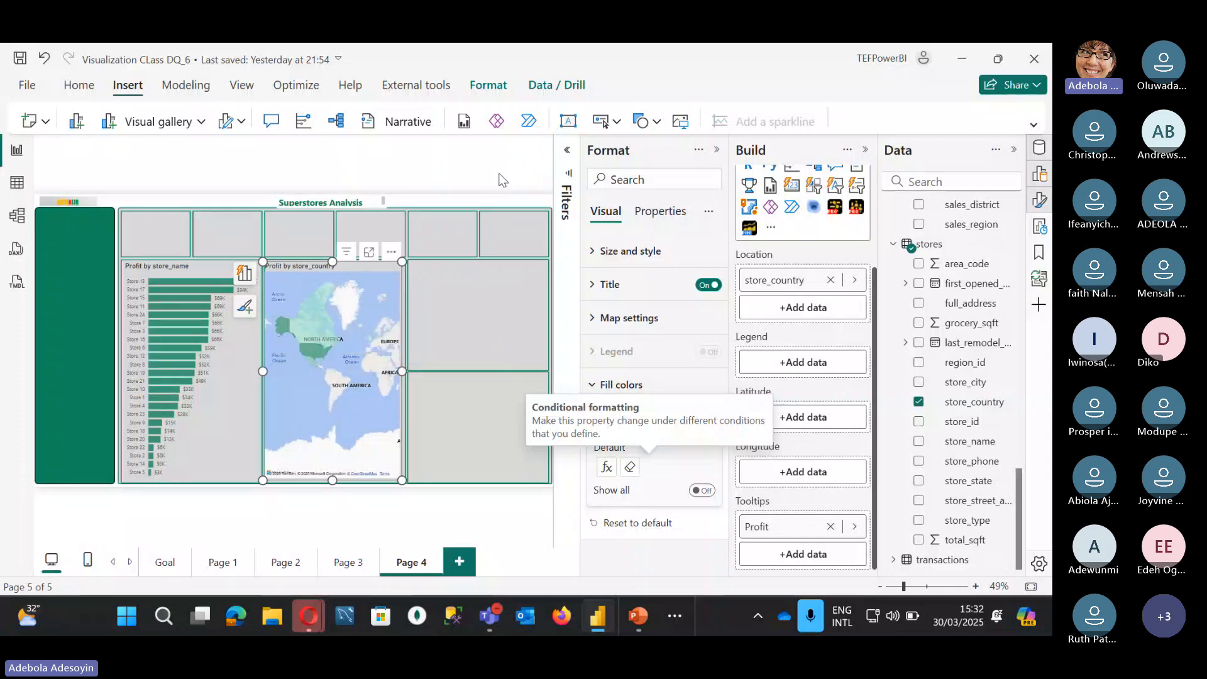
click(519, 144)
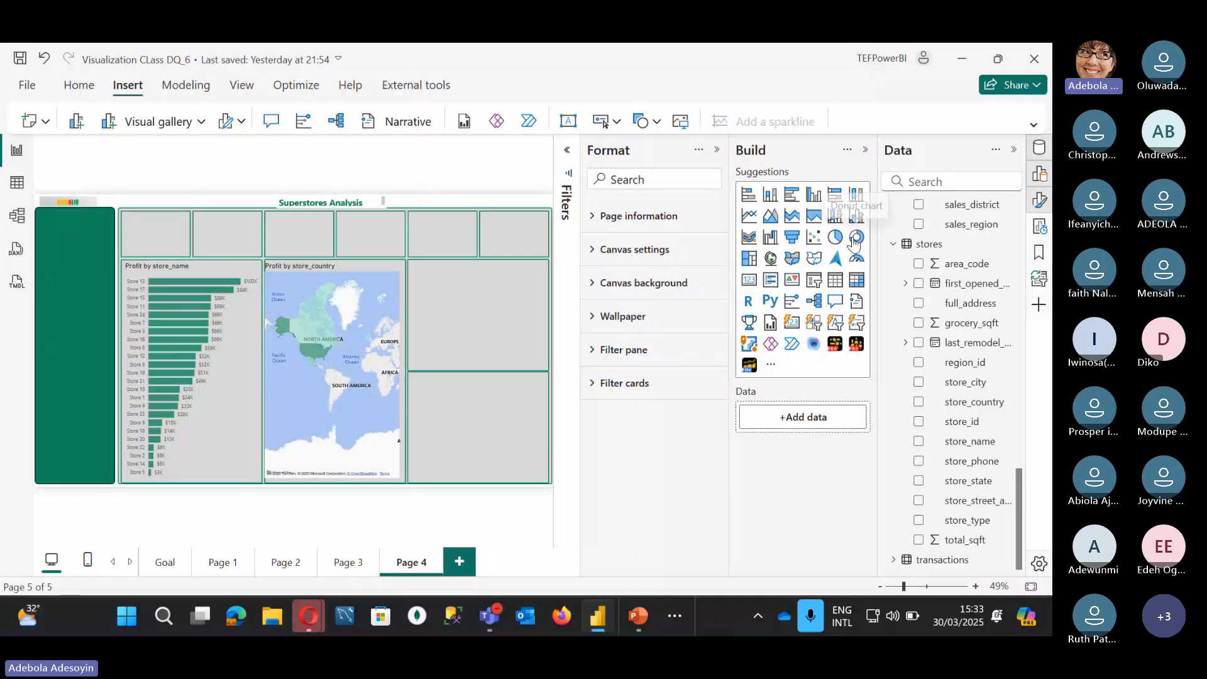
Step: Move and resize the empty donut visual to fit the slot beside the store_country map
drag(68, 359, 441, 357)
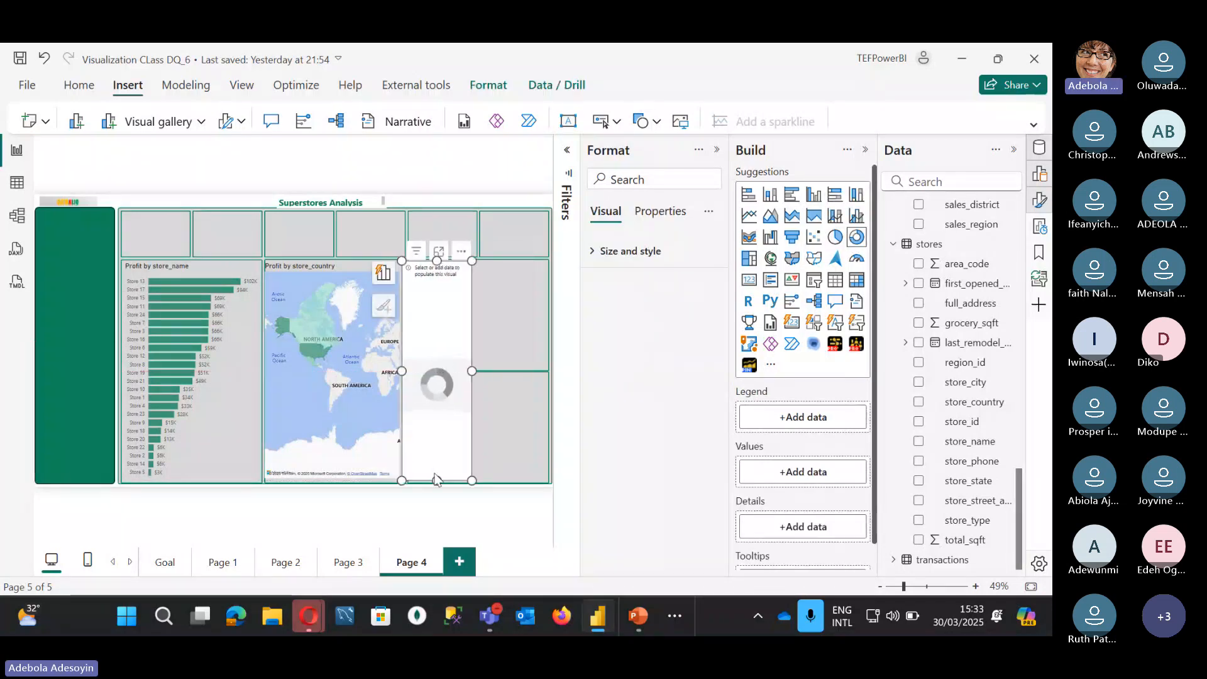
drag(434, 479, 438, 371)
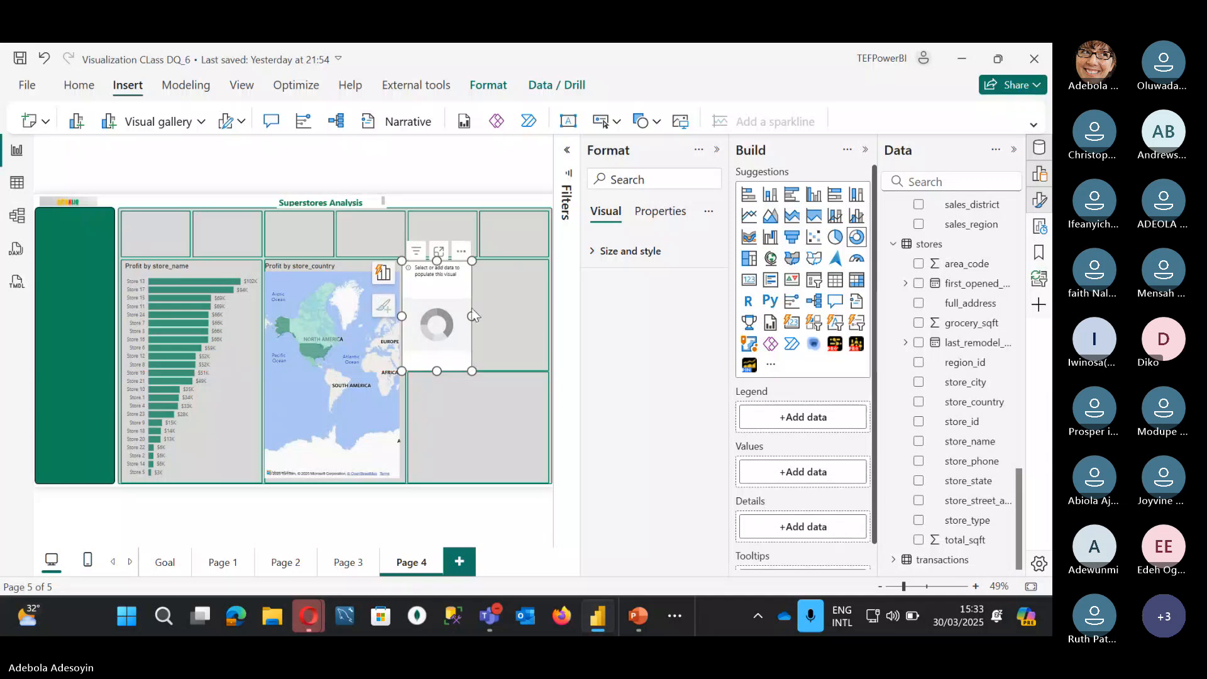
drag(472, 315, 547, 317)
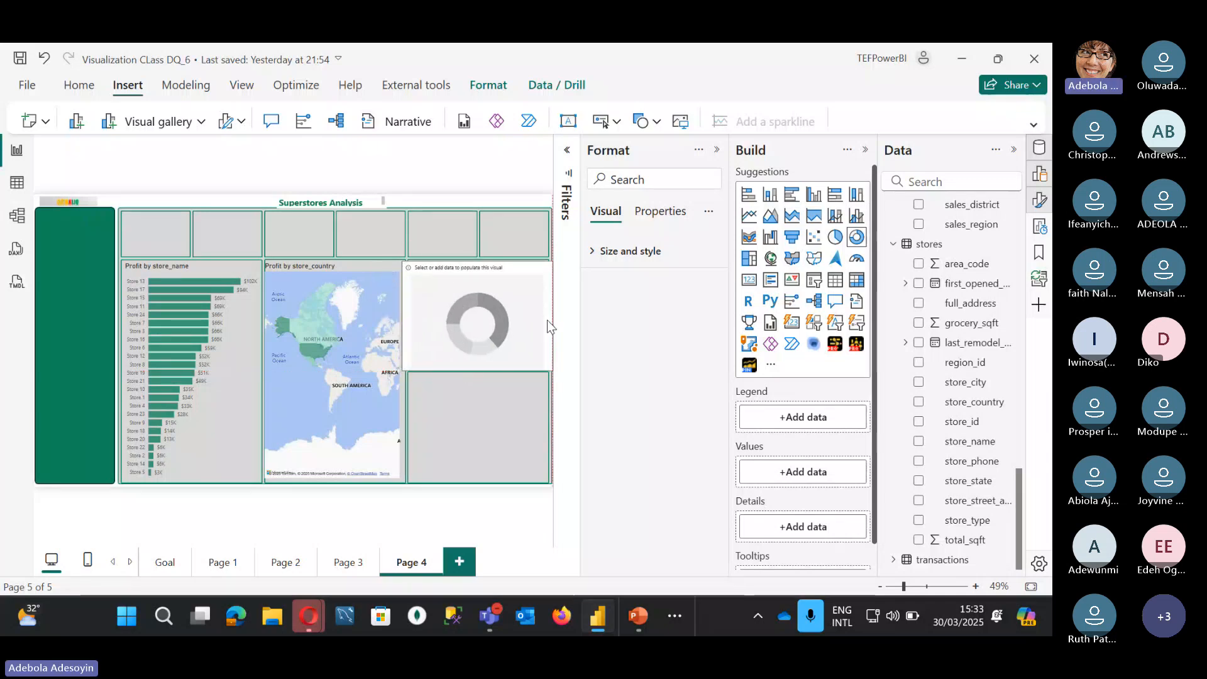
drag(402, 316, 408, 316)
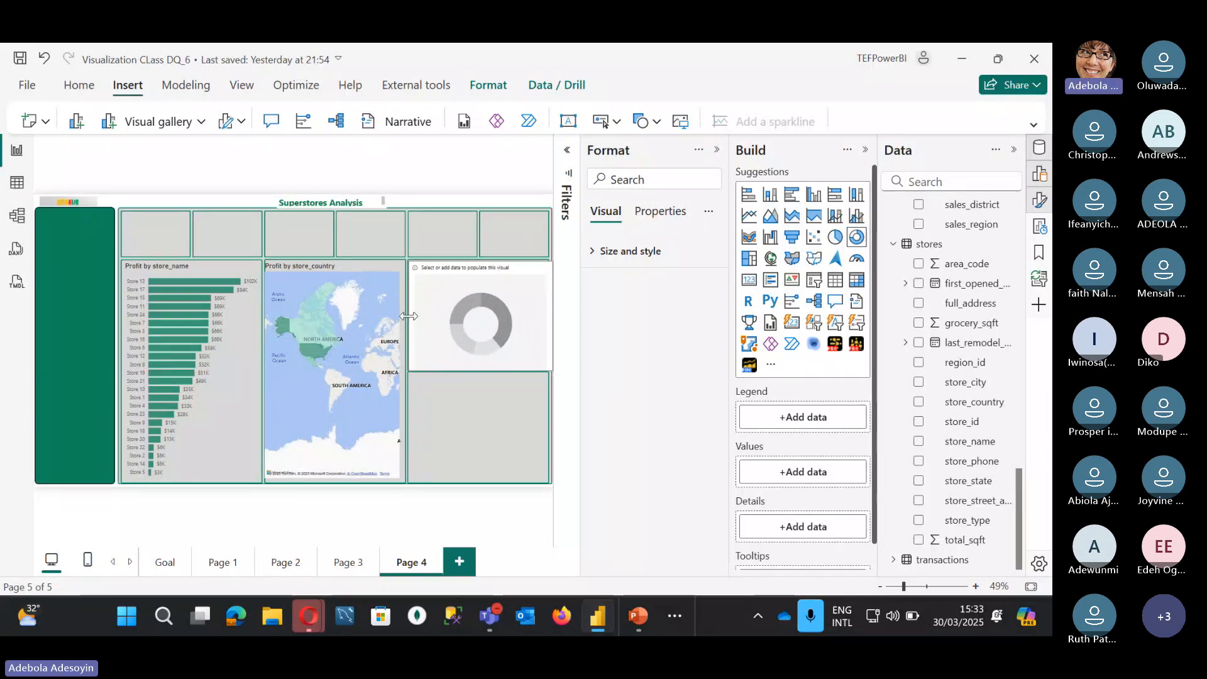
drag(552, 315, 544, 315)
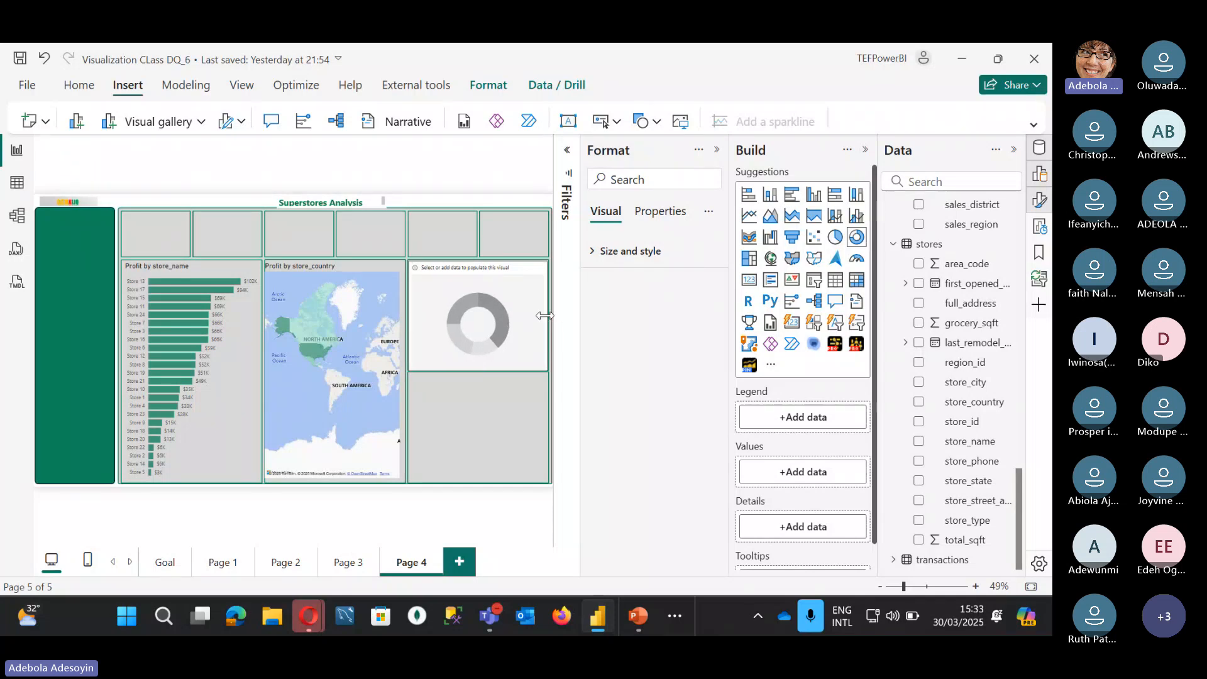
click(547, 317)
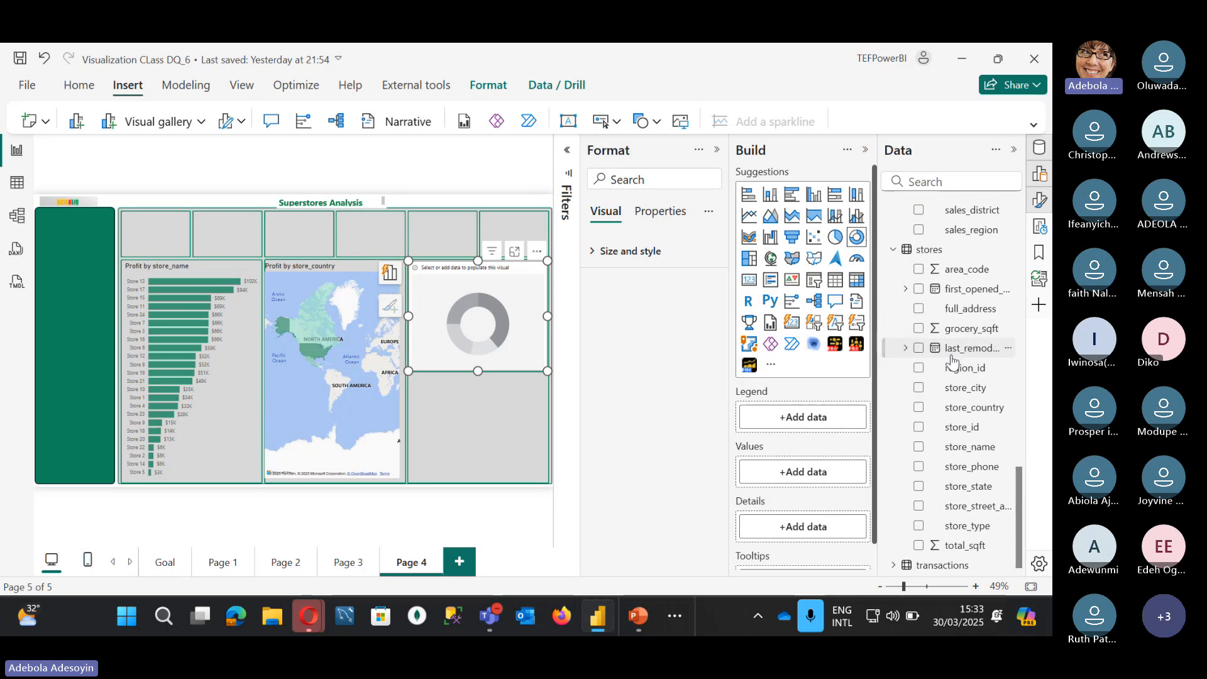
scroll(952, 362, up, 5)
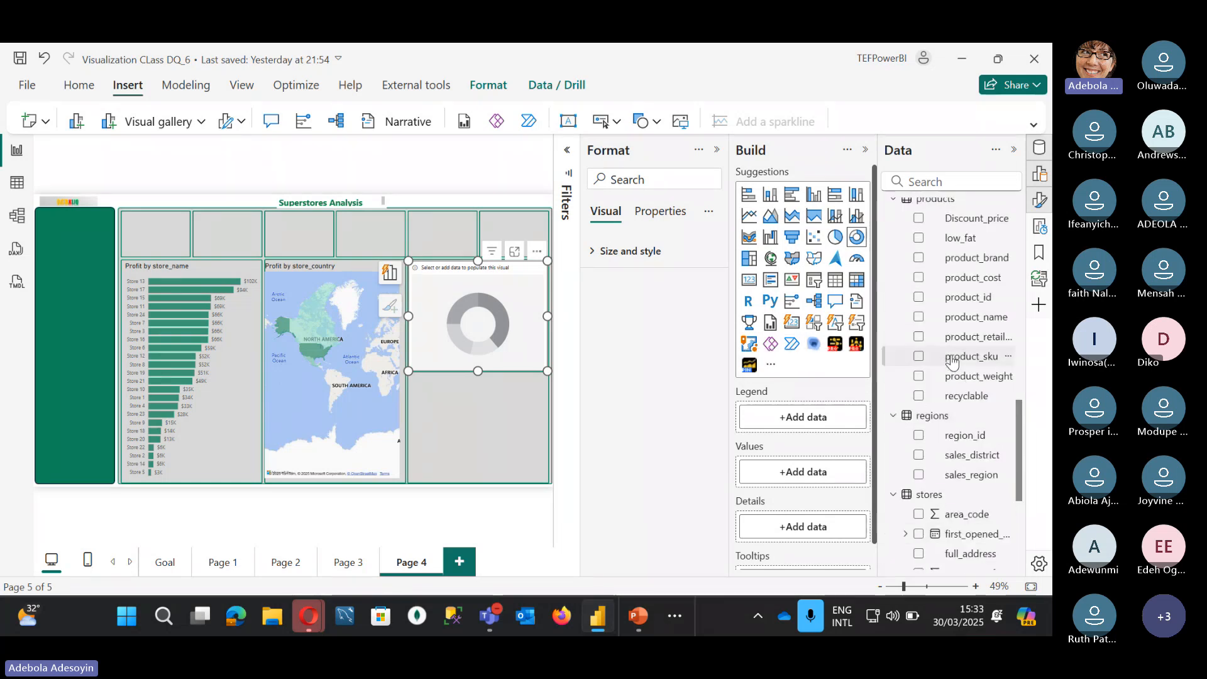
scroll(952, 361, up, 5)
scroll(956, 345, up, 3)
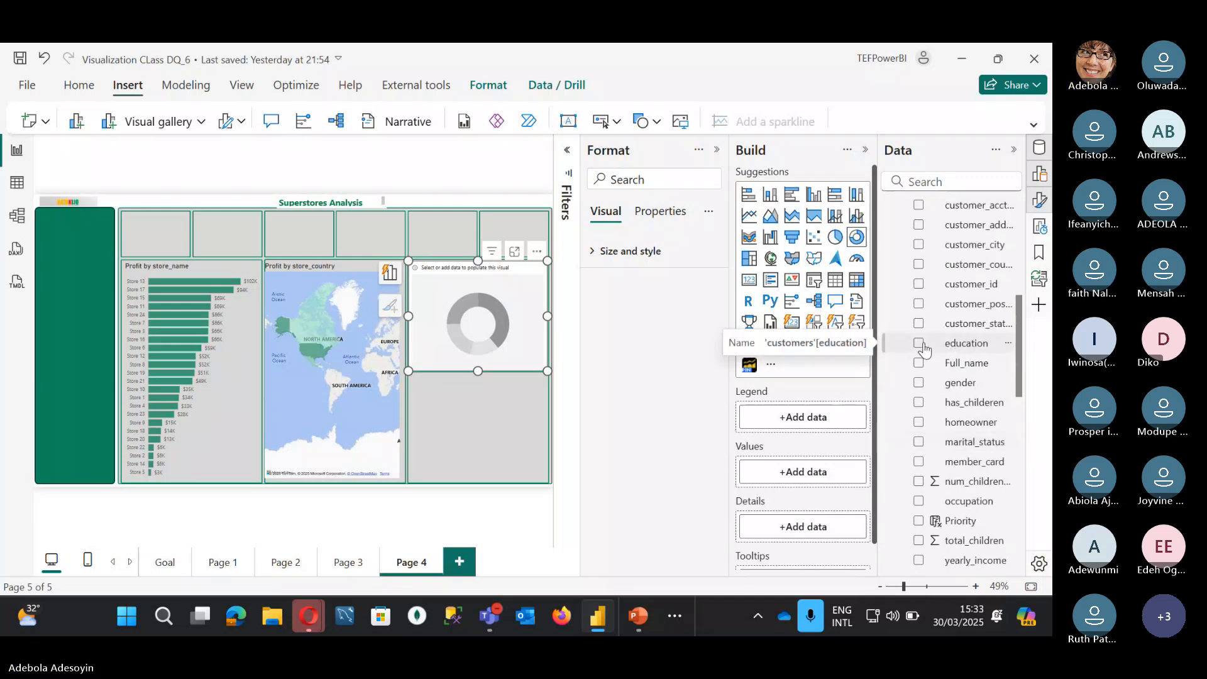
scroll(939, 409, down, 2)
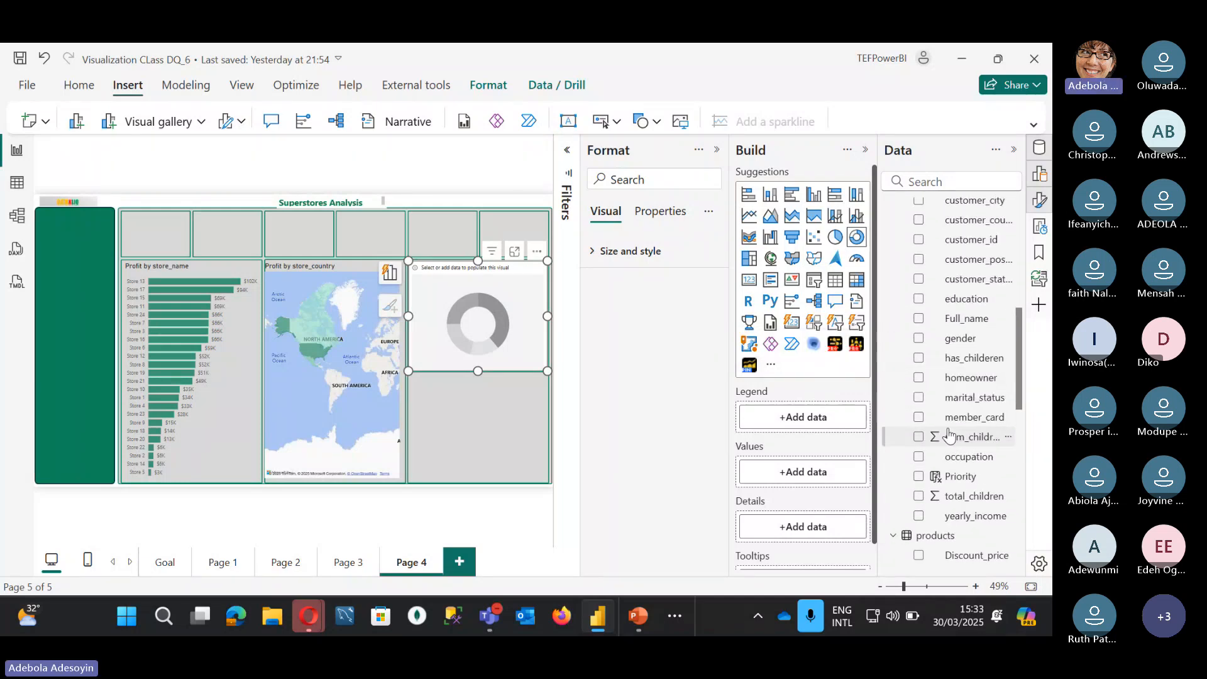
Step: Build the donut from member_card and Profit, and switch its background off
click(919, 418)
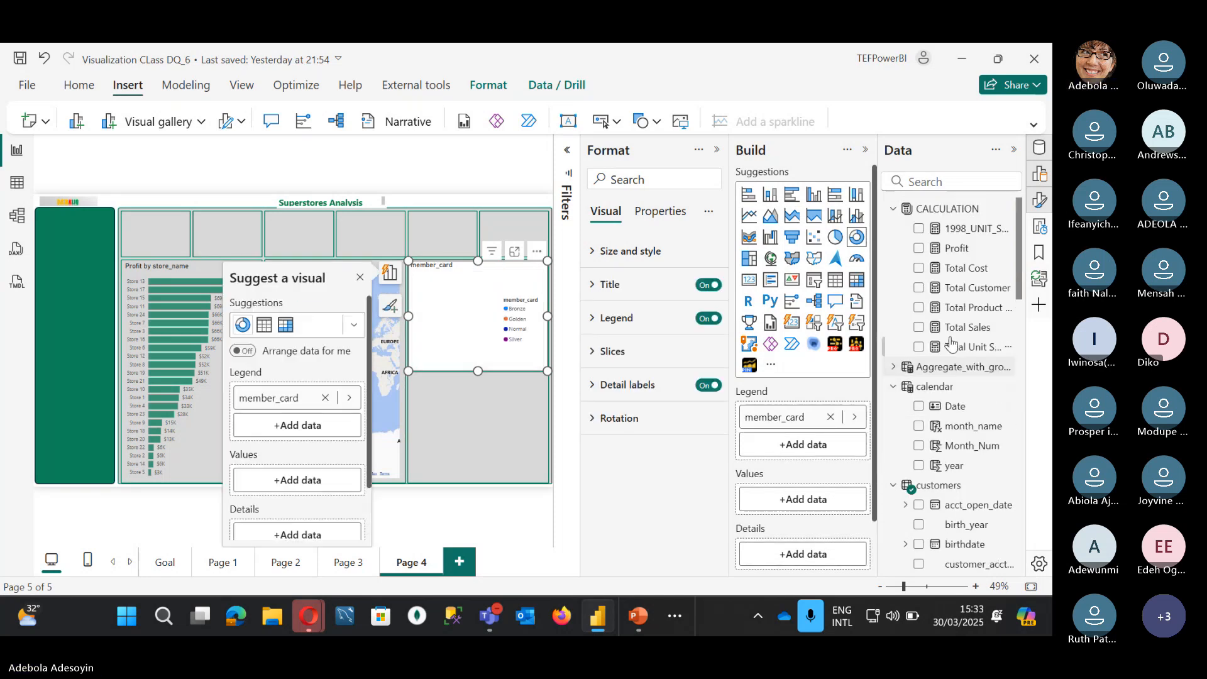
click(918, 249)
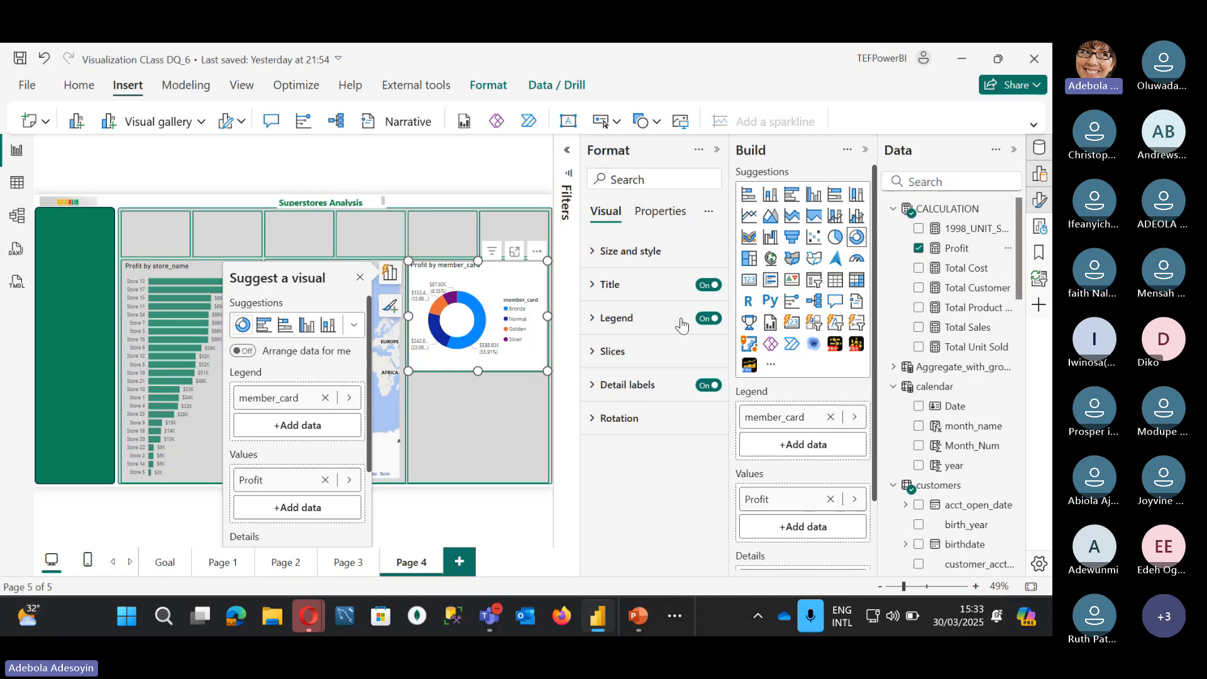
click(591, 253)
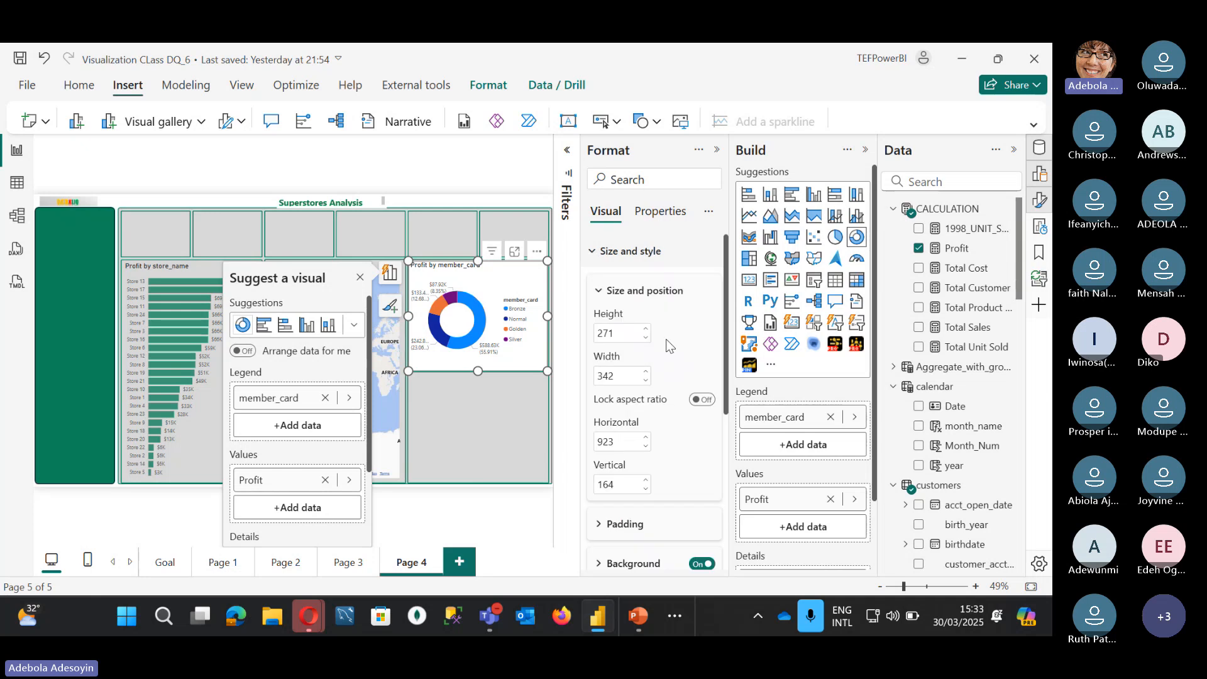
click(702, 563)
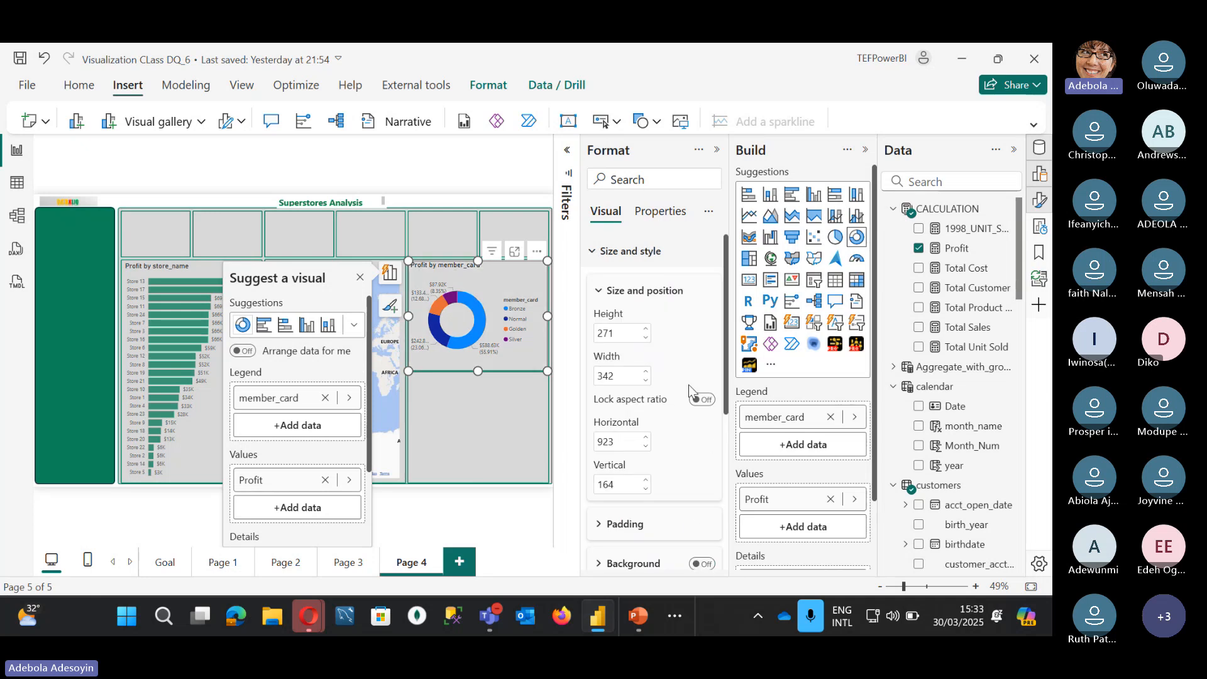
scroll(597, 475, down, 3)
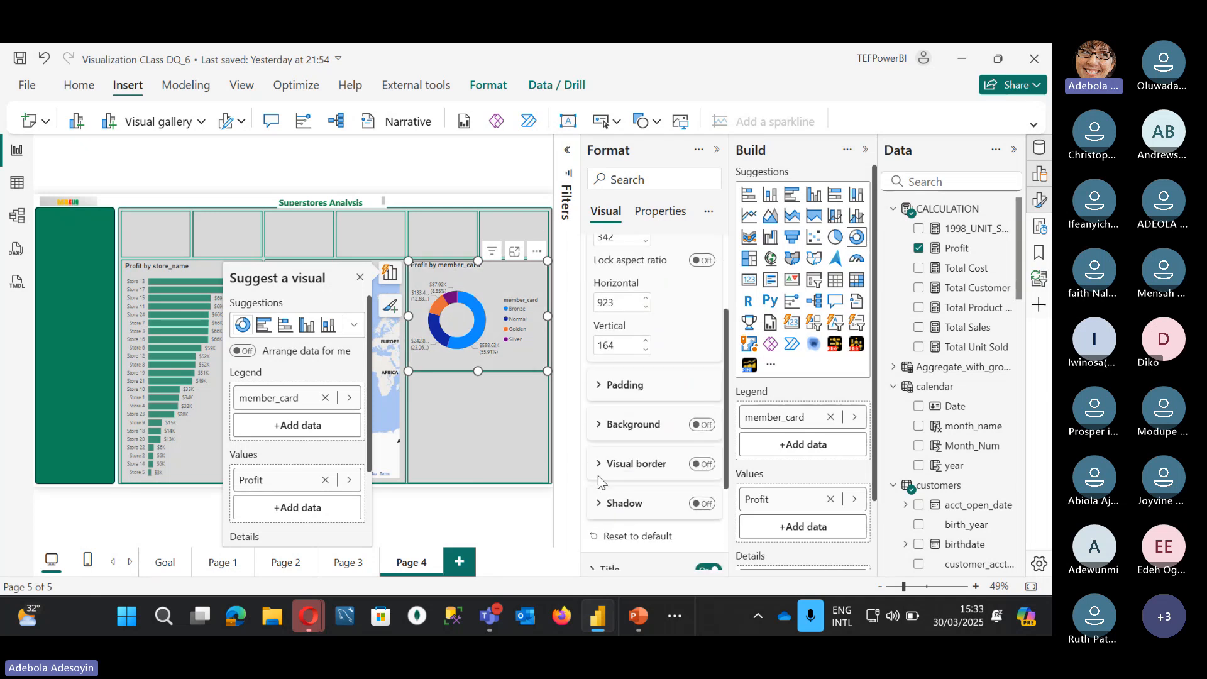
scroll(647, 464, down, 1)
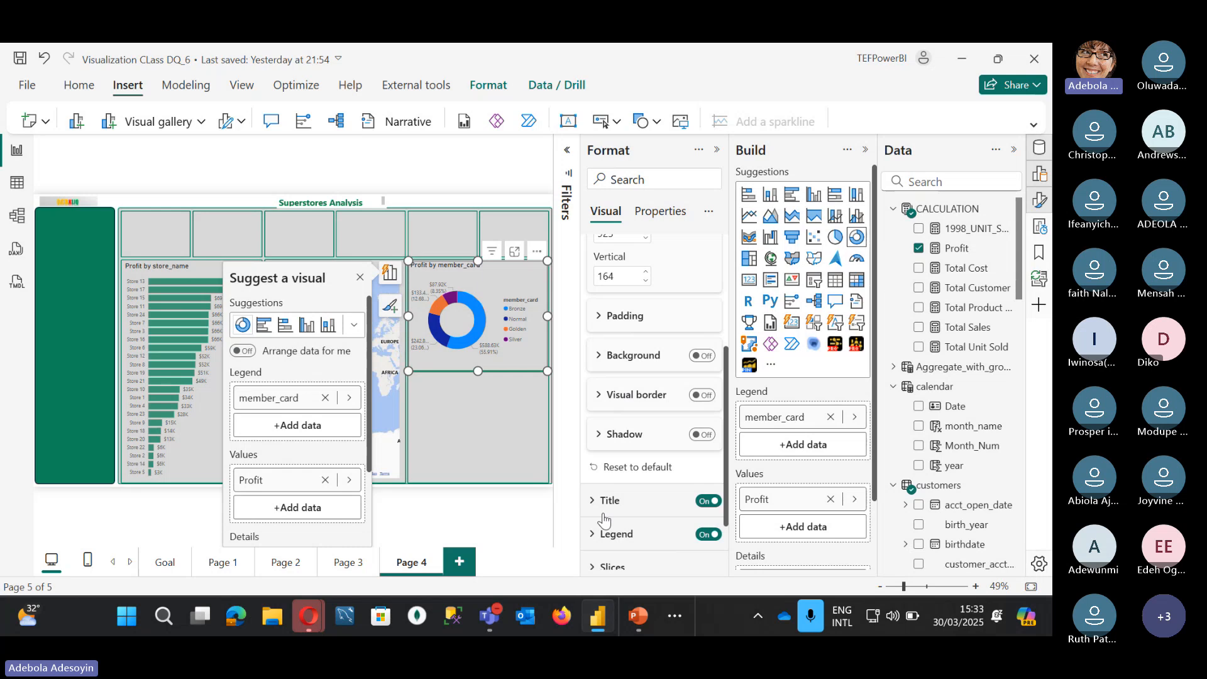
Step: Colour the donut's Bronze slice green #0F8658
scroll(600, 503, down, 1)
click(594, 485)
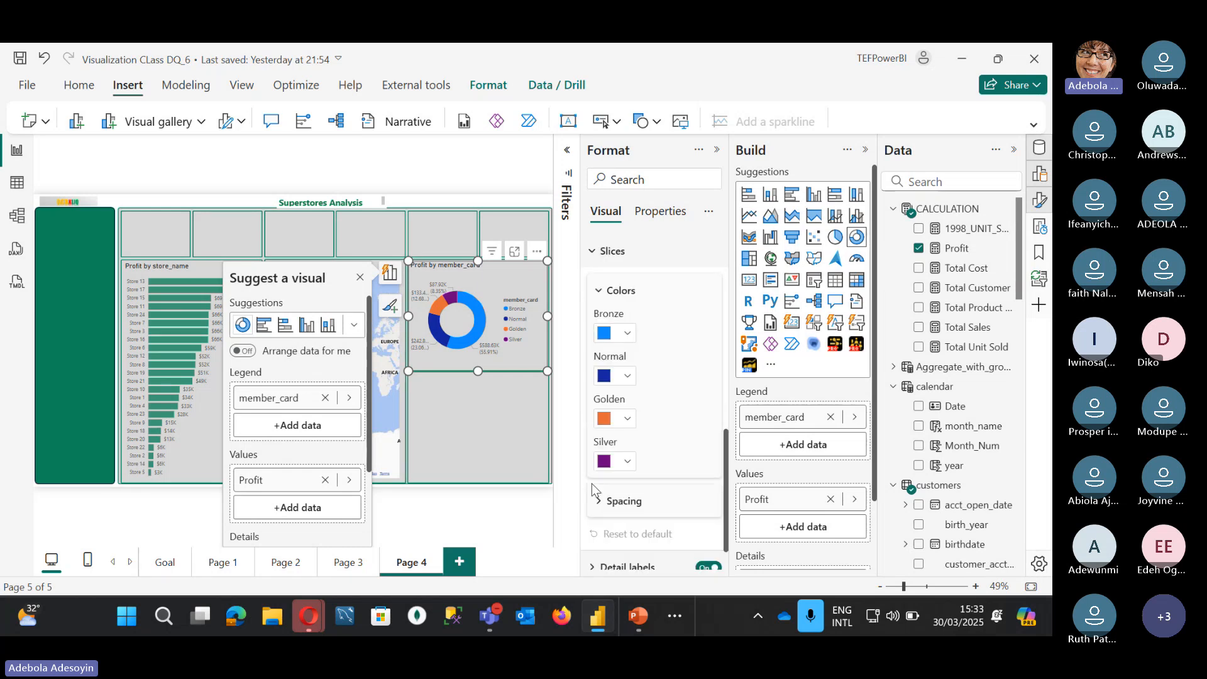
scroll(643, 347, up, 1)
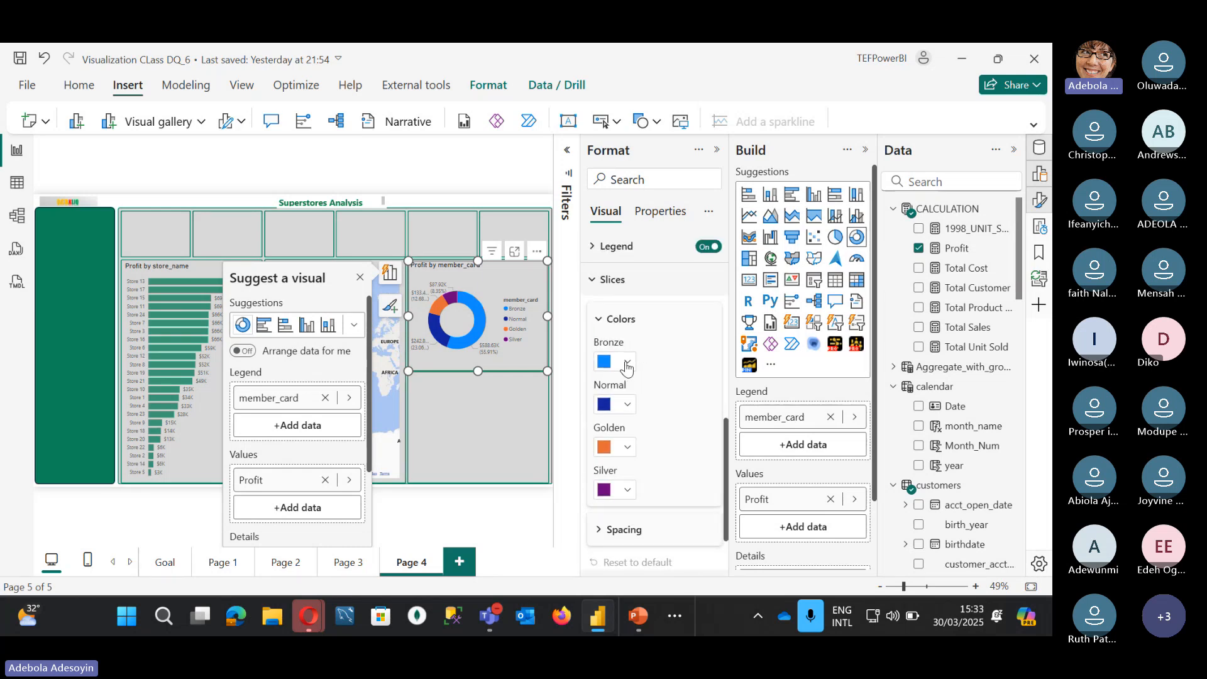
click(627, 363)
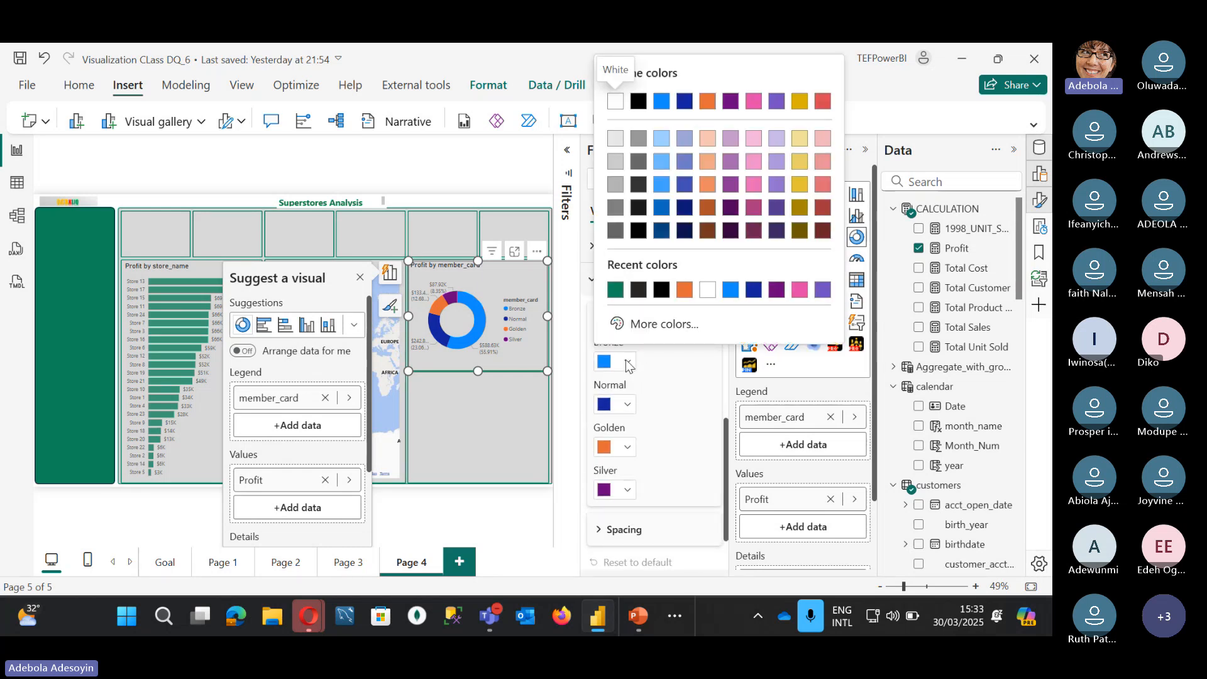
click(615, 291)
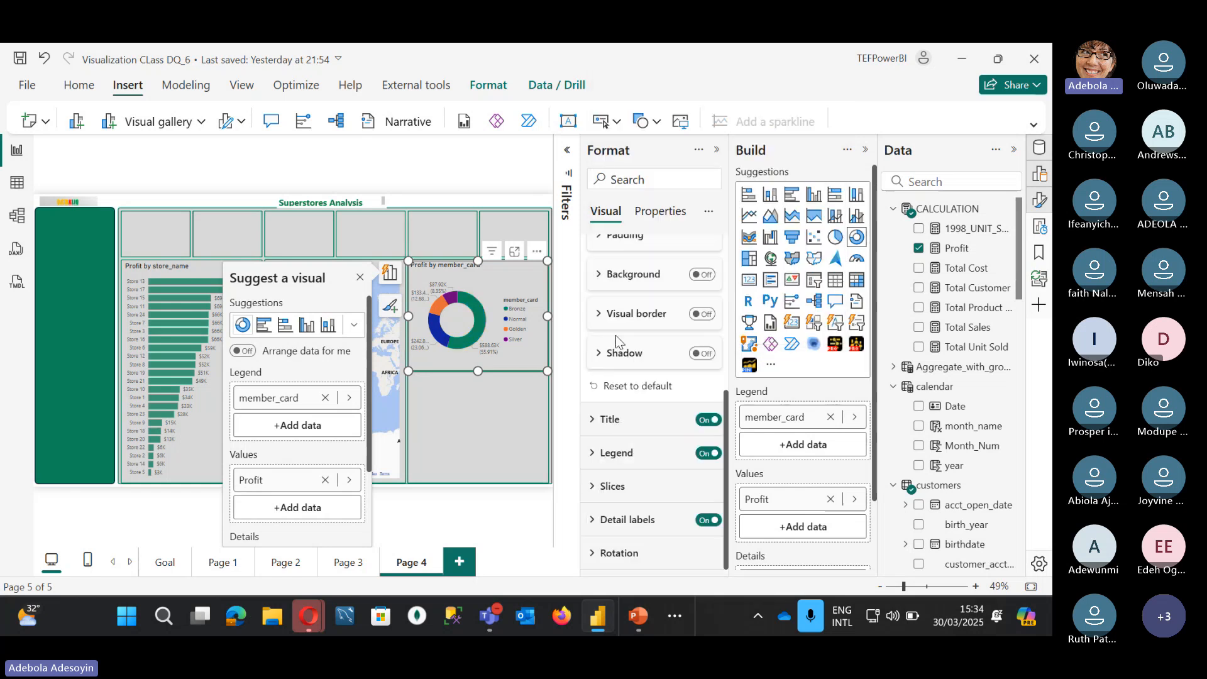
Step: Colour the Normal slice a lighter green #1BAA73
click(594, 488)
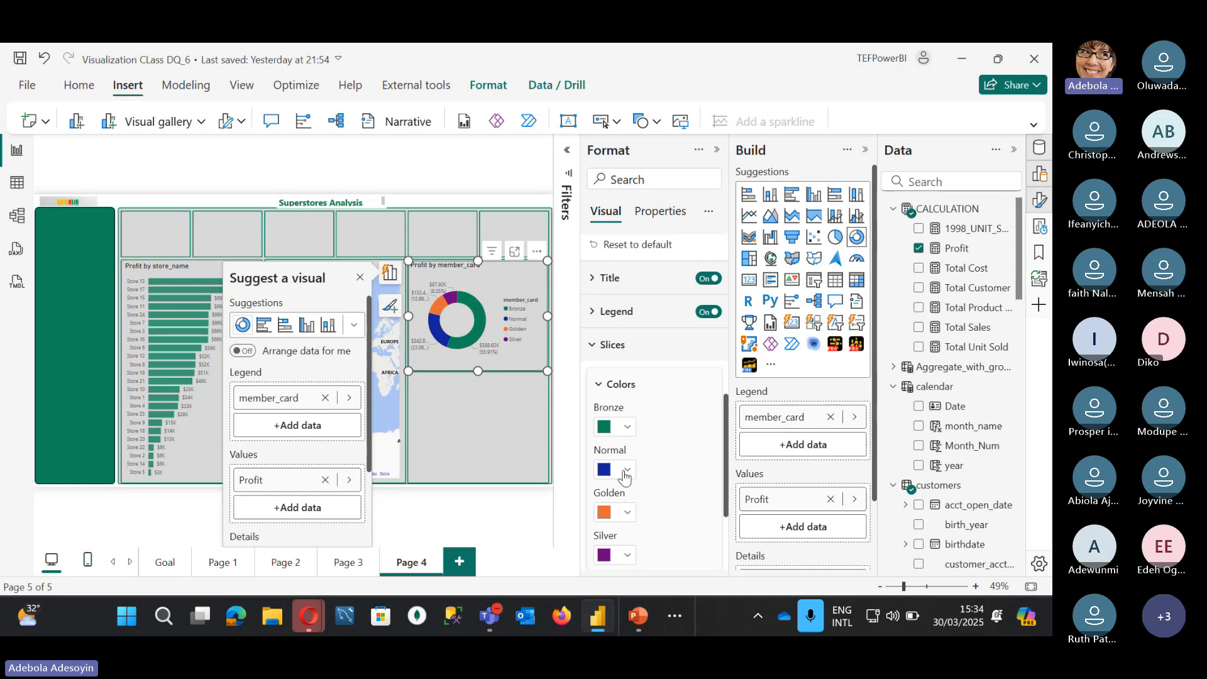
click(626, 471)
click(629, 432)
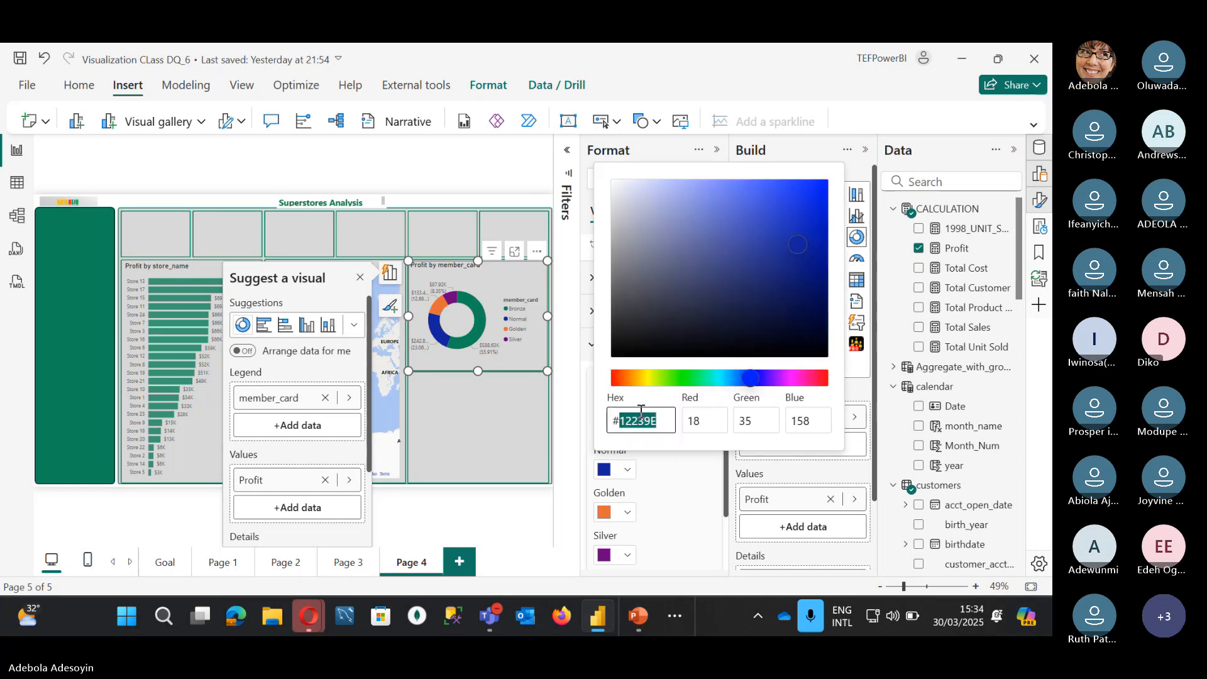
key(super+v)
click(667, 205)
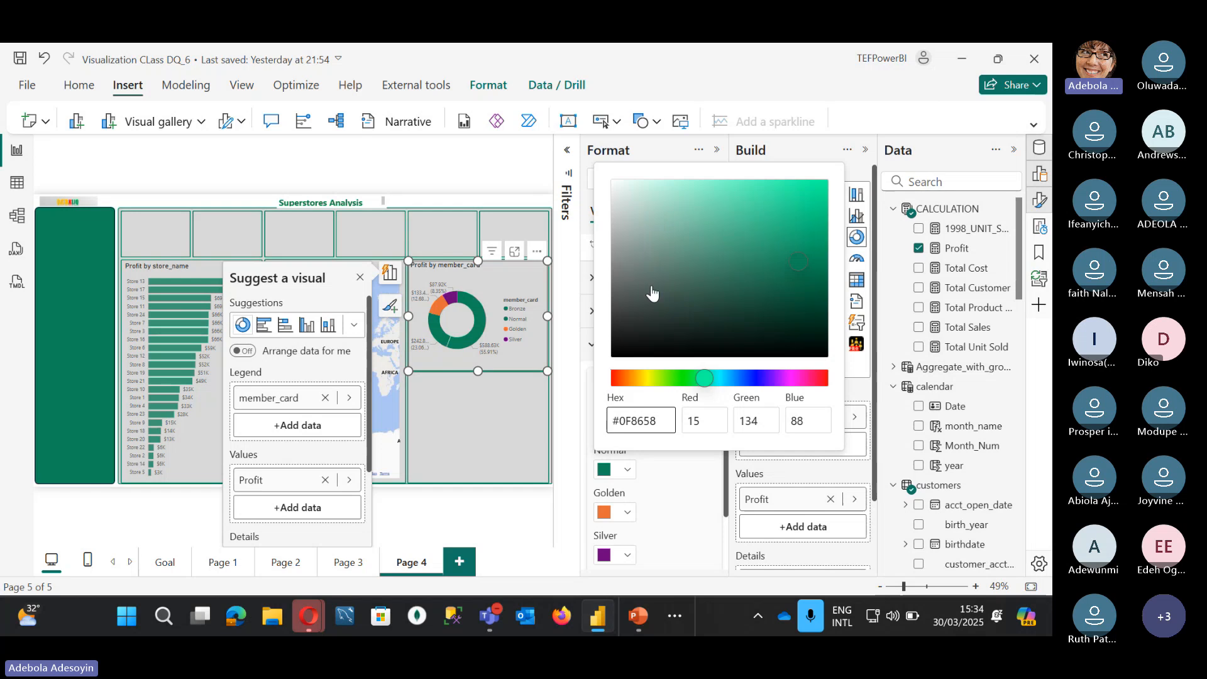
click(788, 237)
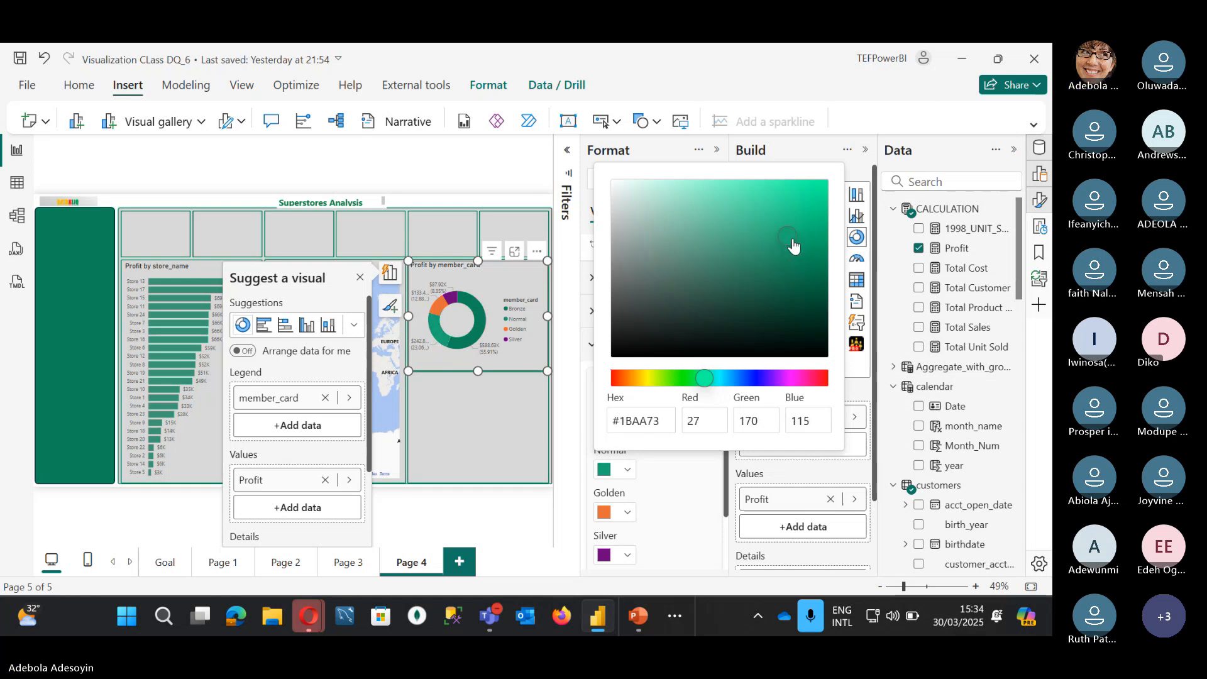
click(624, 515)
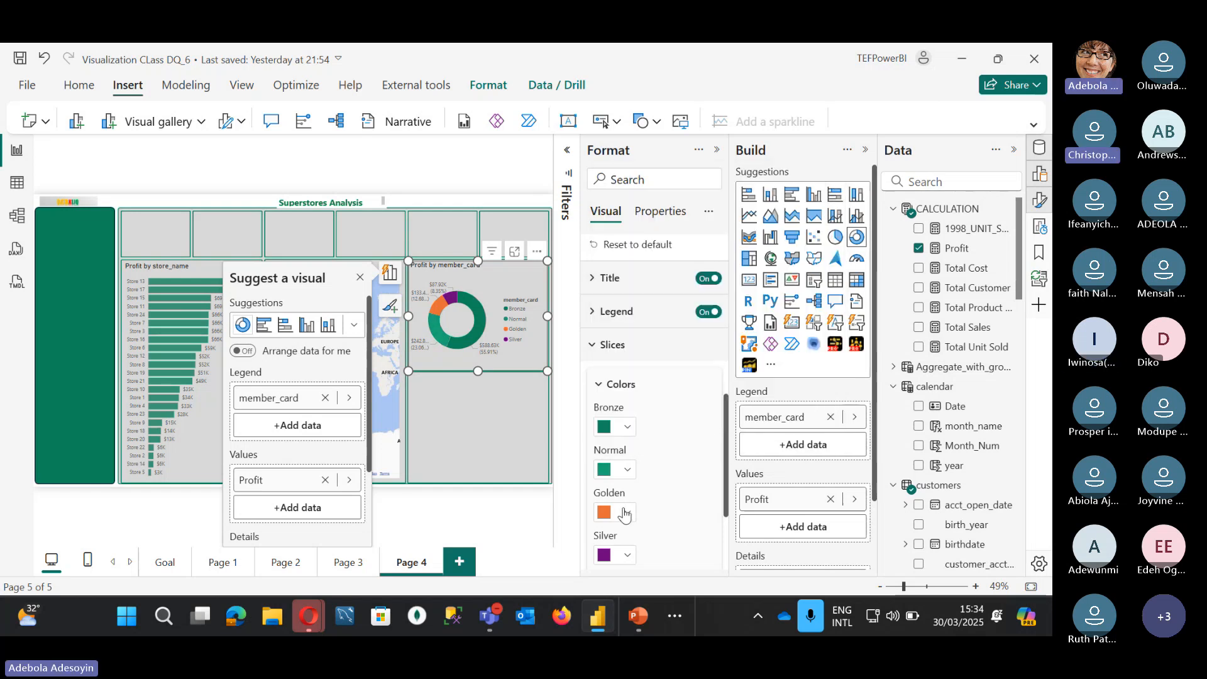
Step: Colour the Golden slice a lighter green #30D595
click(624, 513)
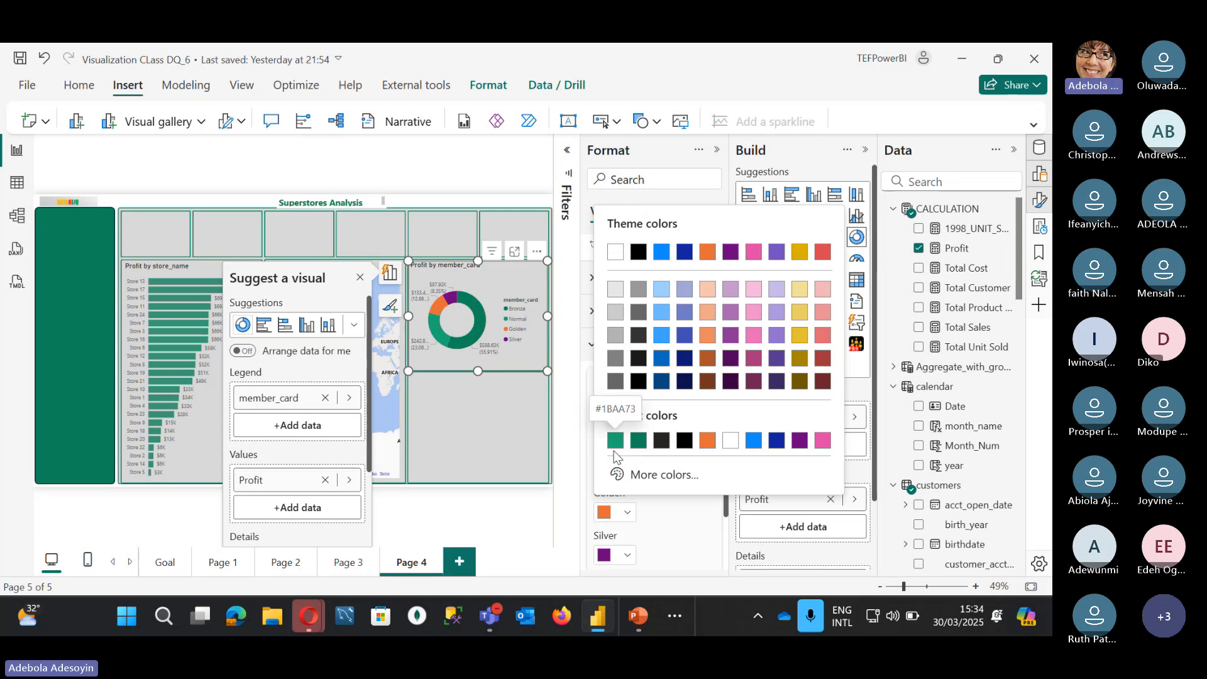
click(616, 441)
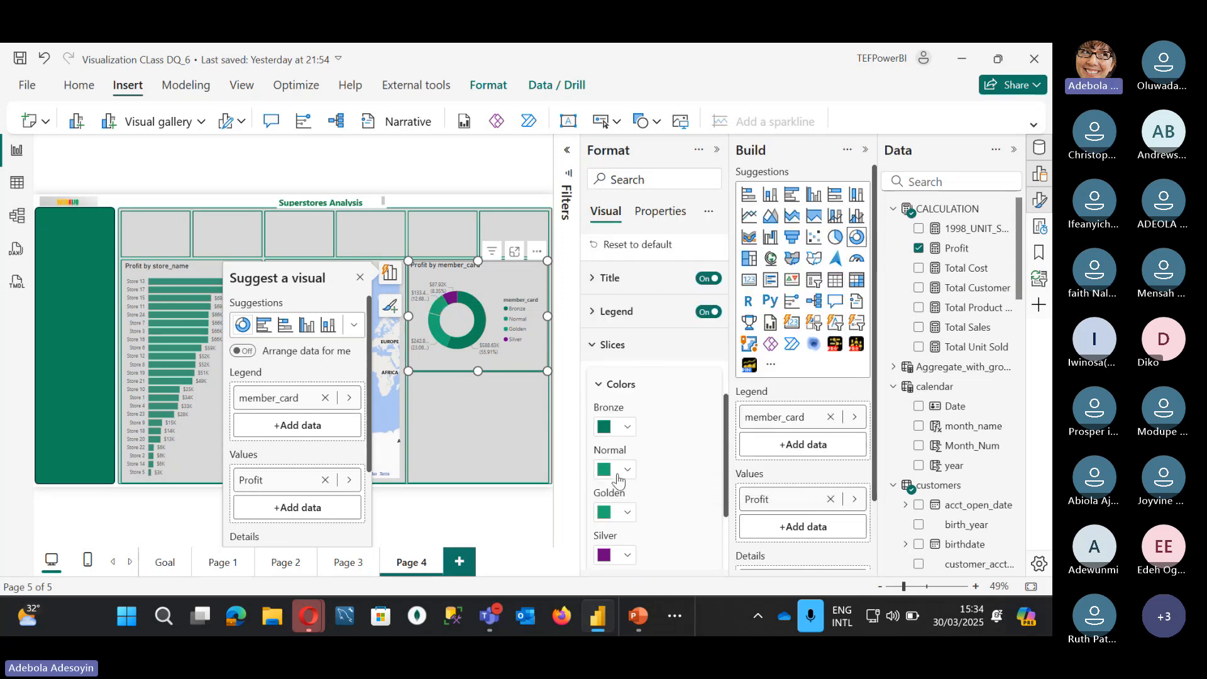
click(628, 506)
click(660, 475)
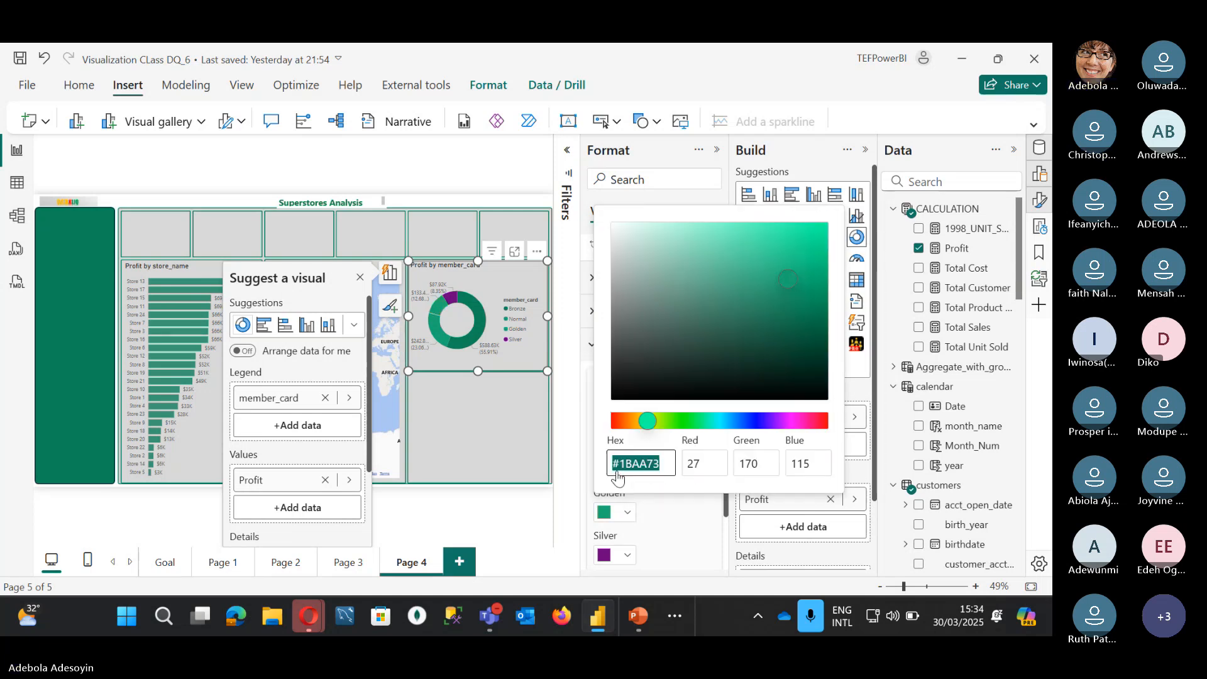
click(773, 249)
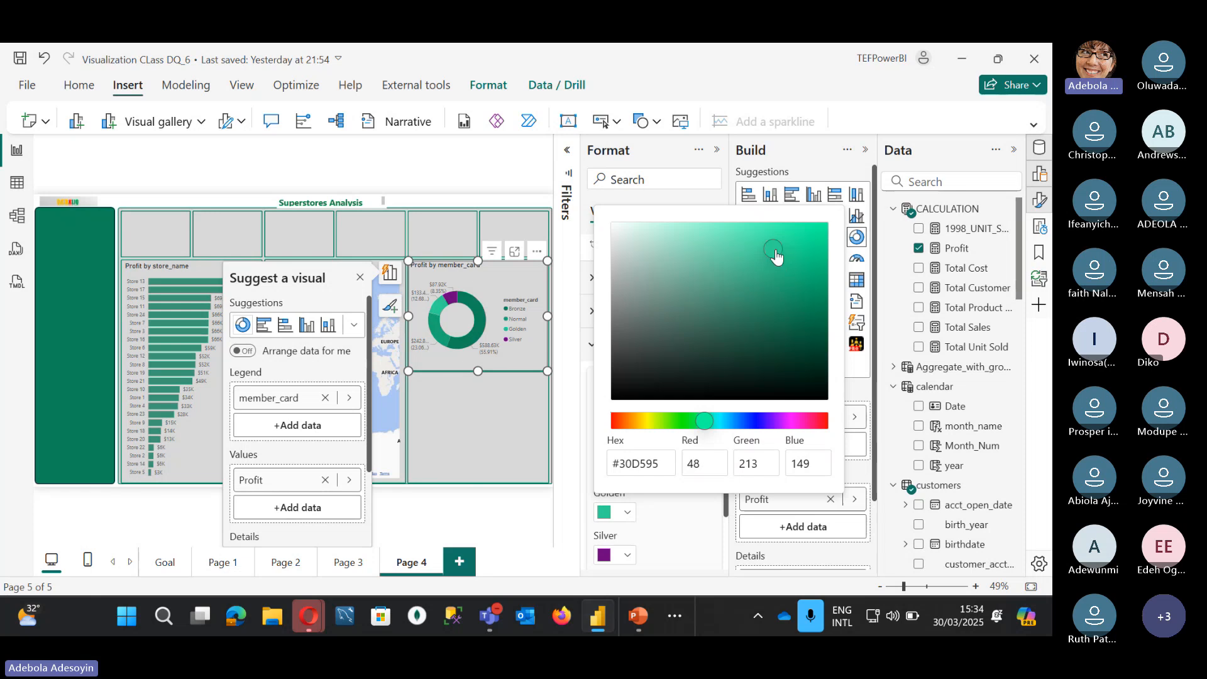
click(624, 552)
Step: Colour the Silver slice pale mint #92F0CC
click(623, 553)
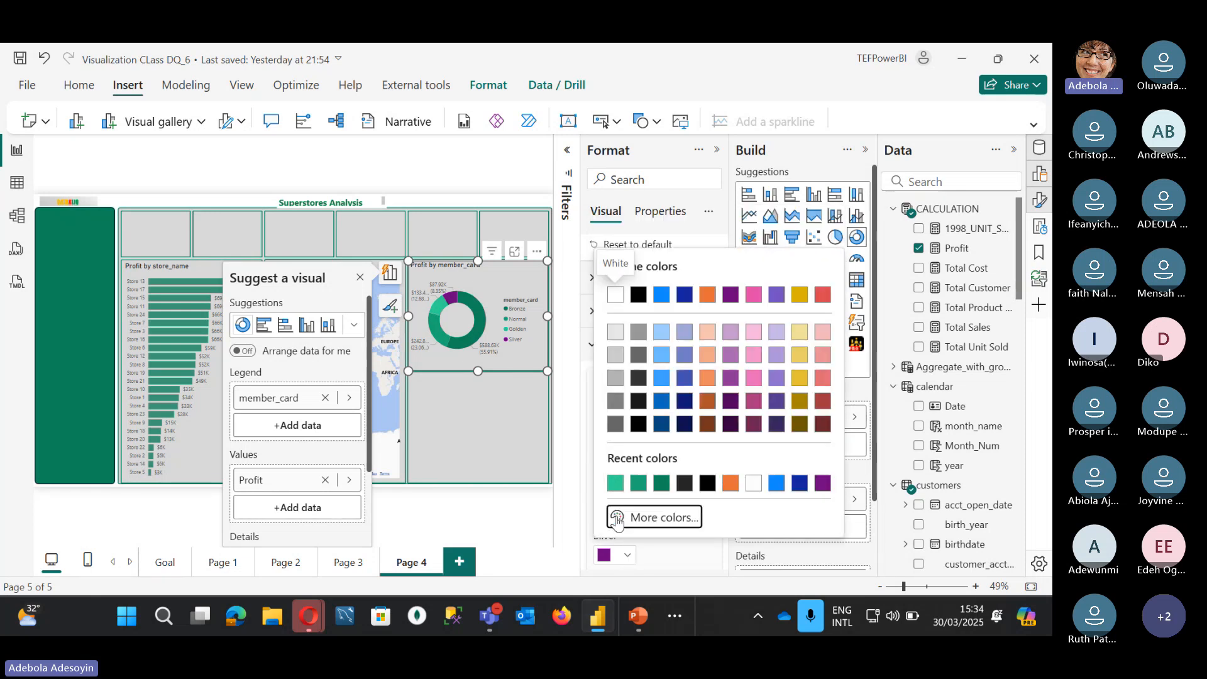
click(654, 517)
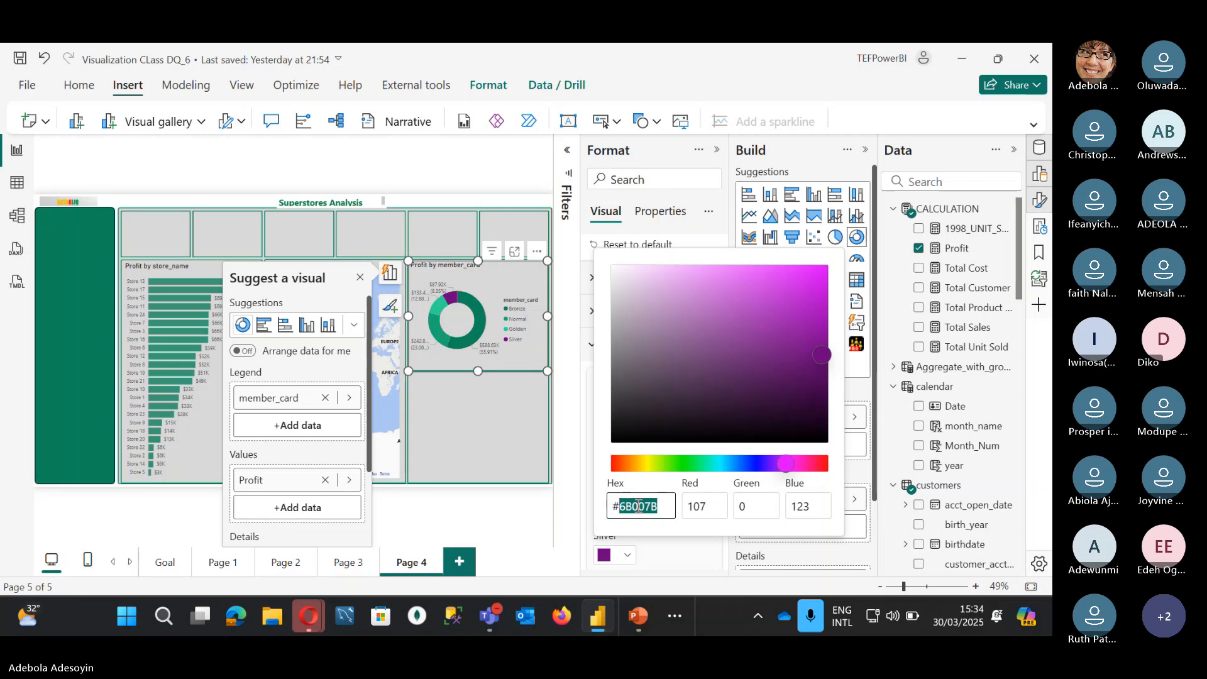
text(498658)
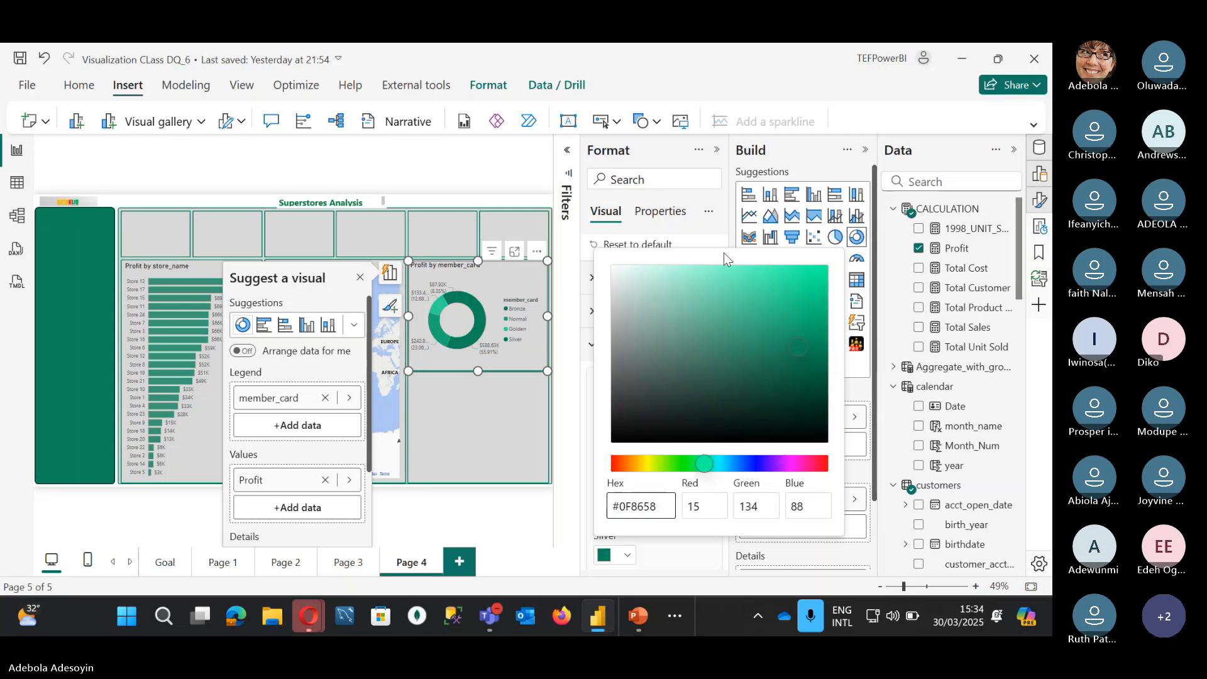
click(692, 273)
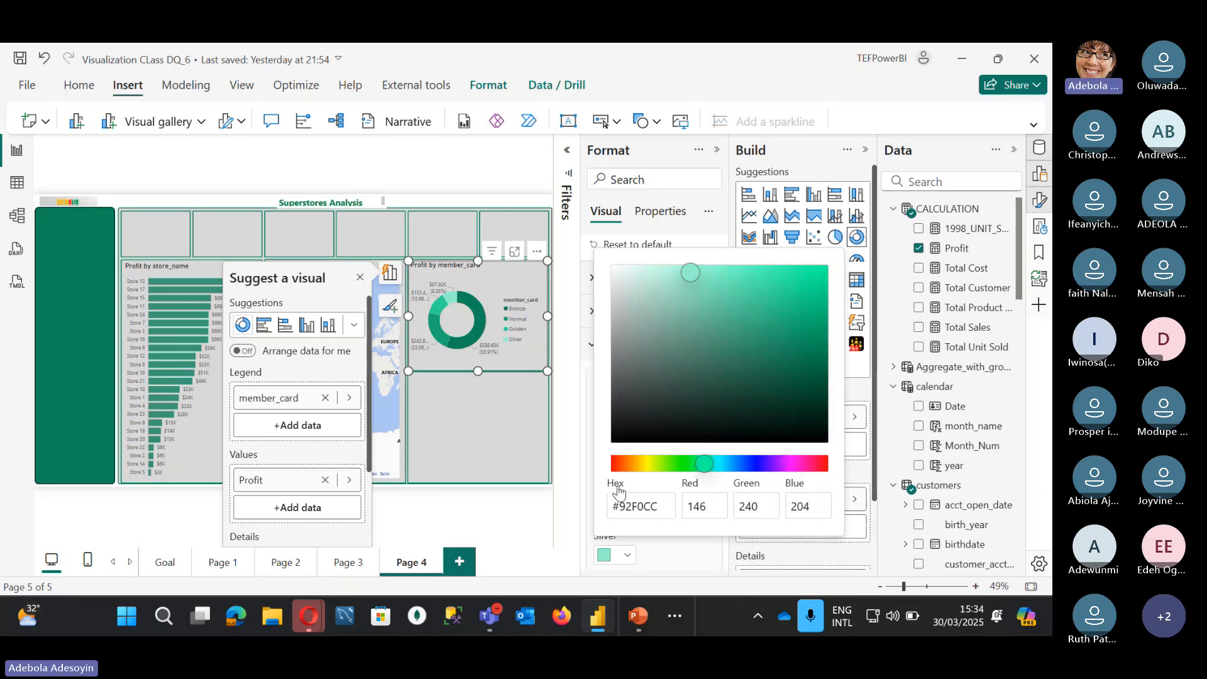
click(658, 553)
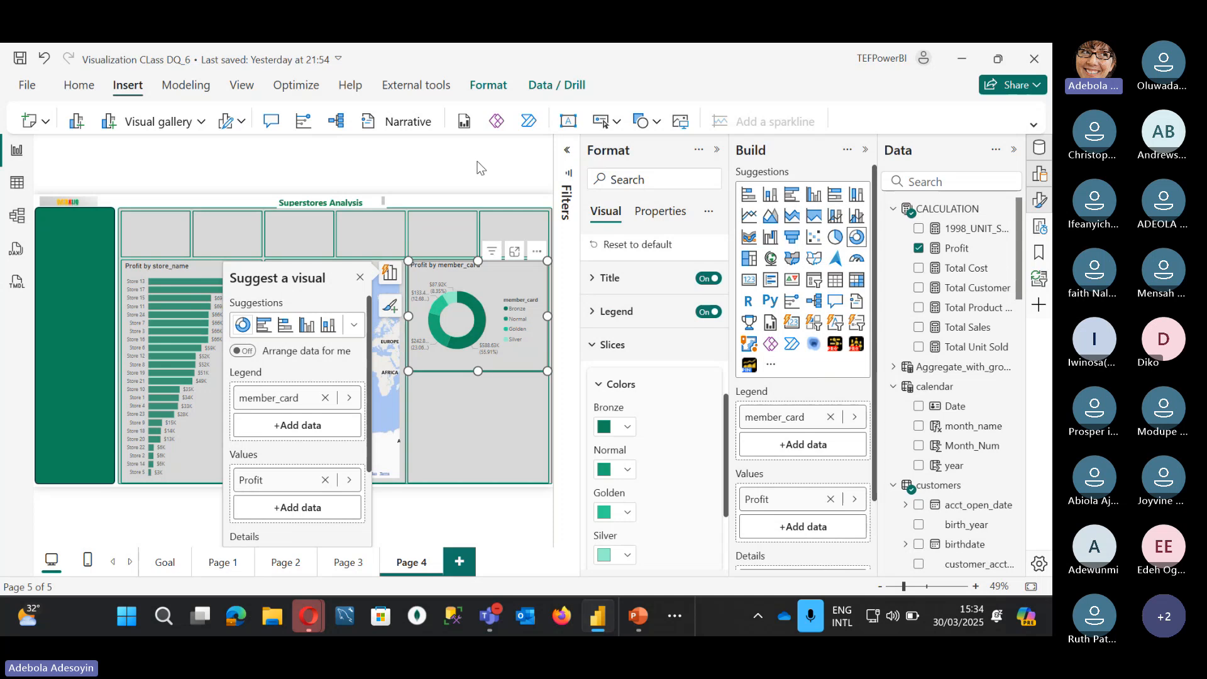
click(504, 146)
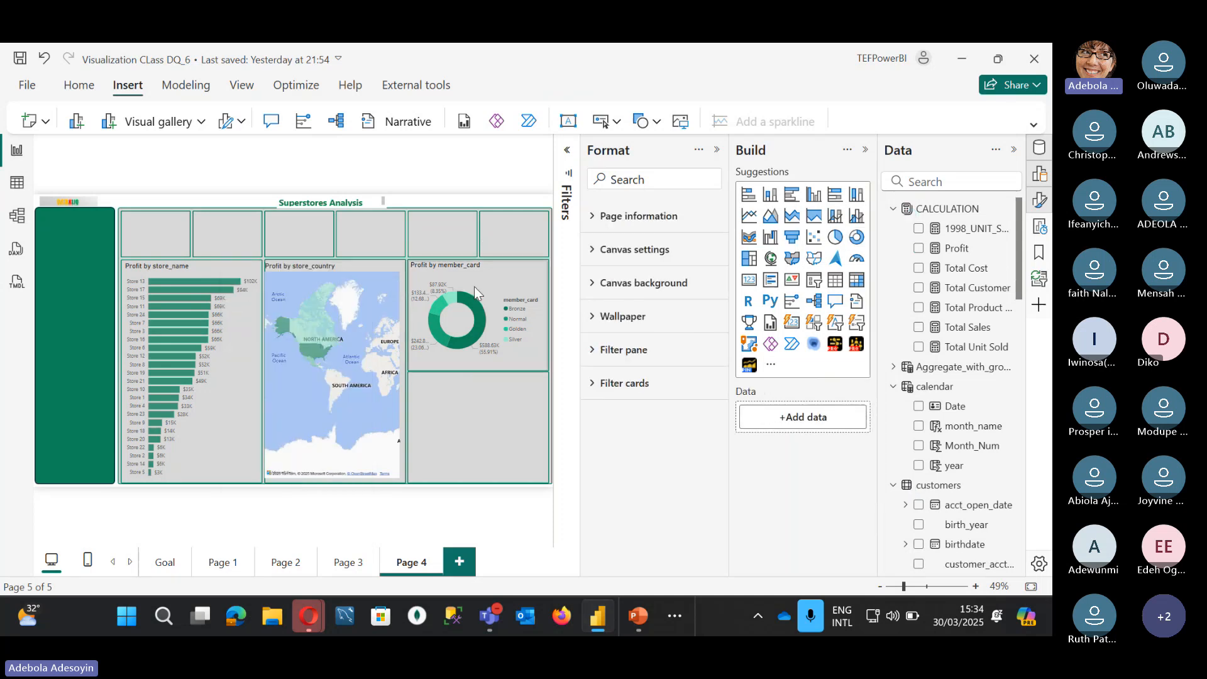
Step: Copy the donut into the empty lower slot as a clustered column chart
click(512, 270)
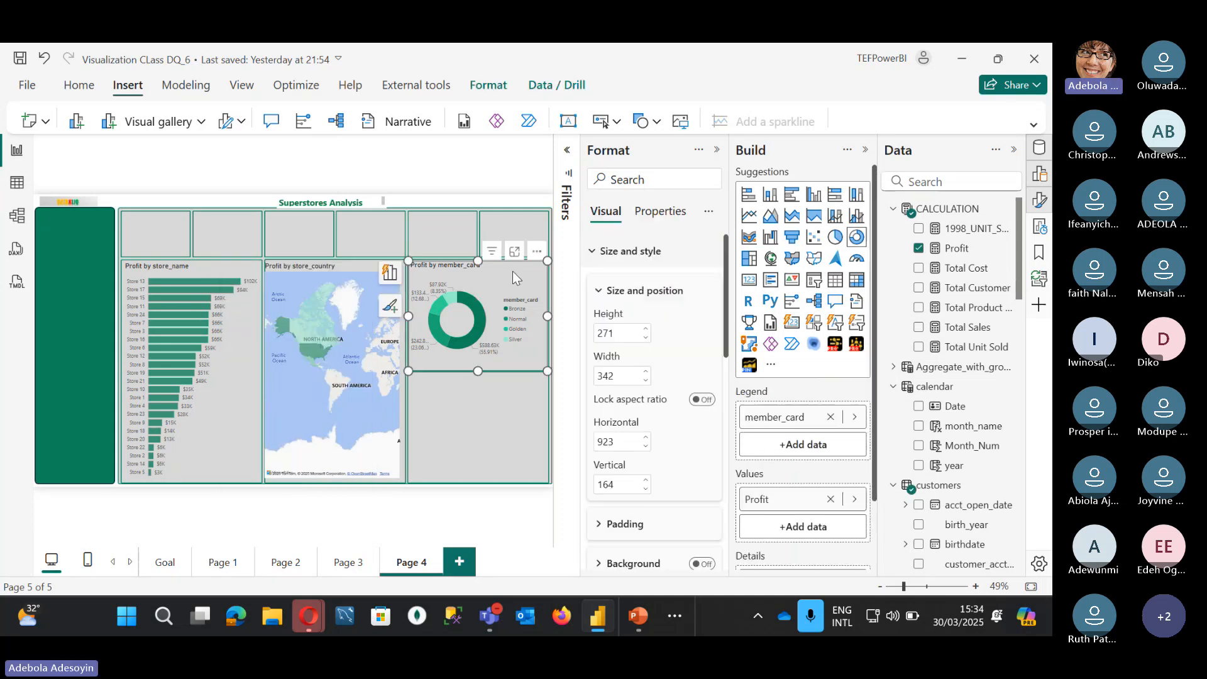
drag(511, 271, 509, 379)
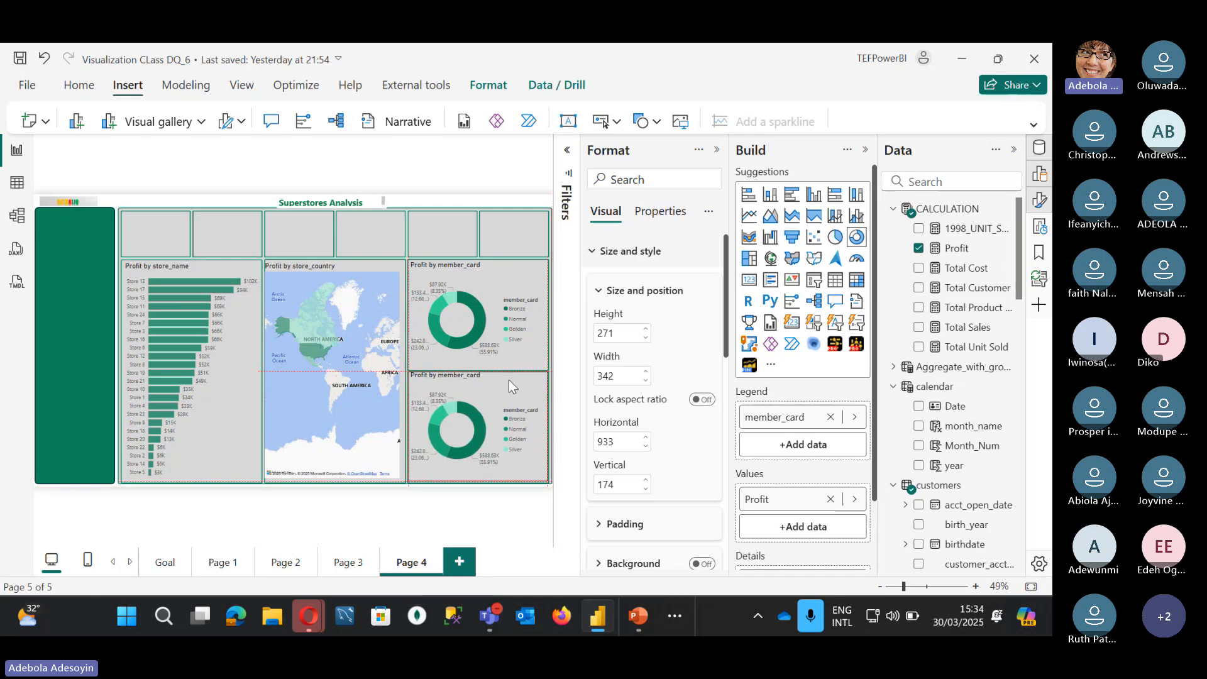
click(812, 199)
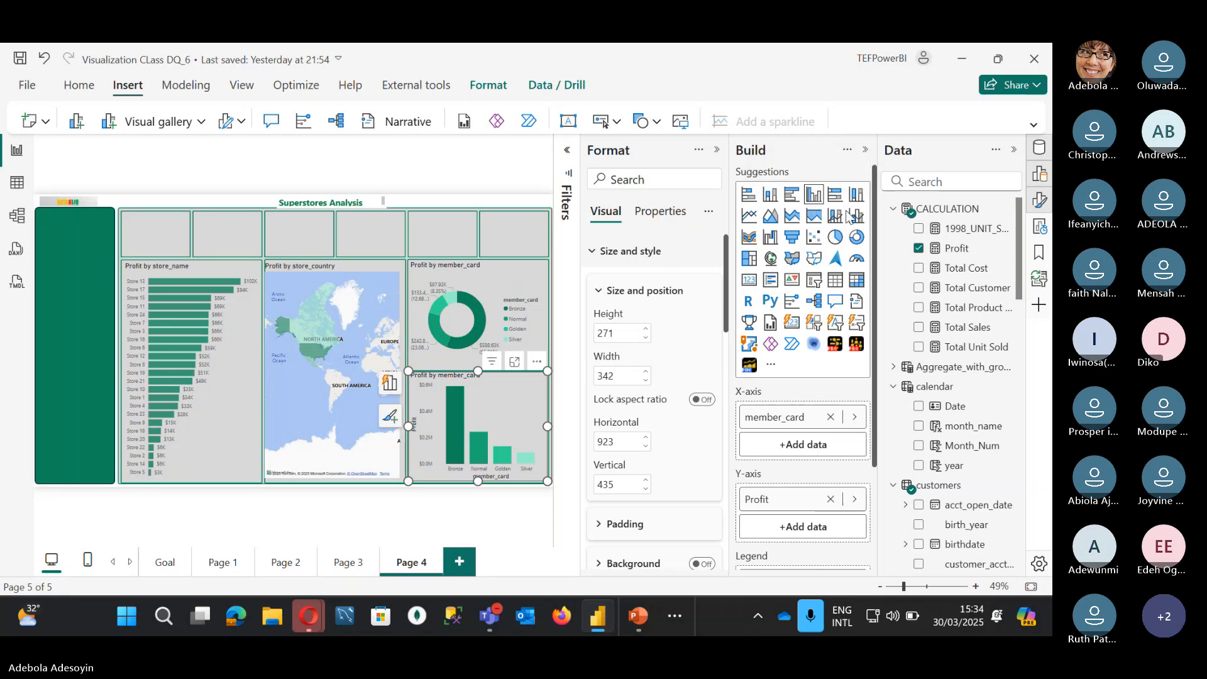
Step: Switch the column chart's X-axis from member_card to product_brand
scroll(964, 301, down, 5)
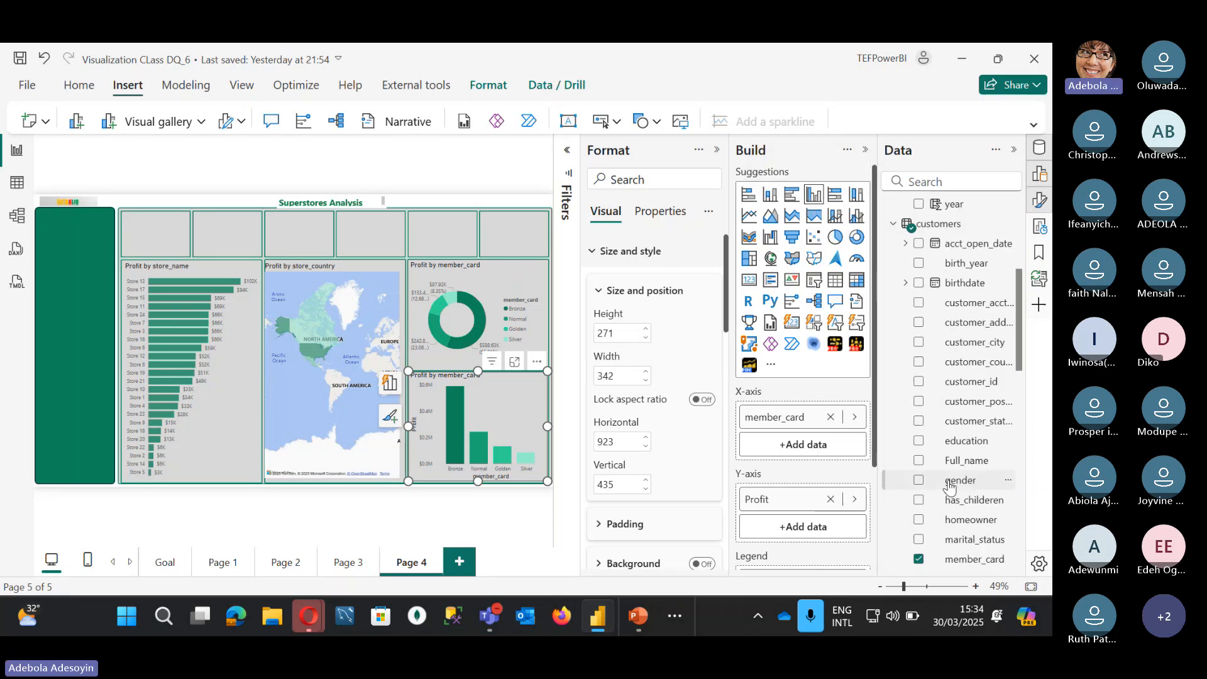
scroll(955, 451, down, 3)
scroll(955, 451, down, 8)
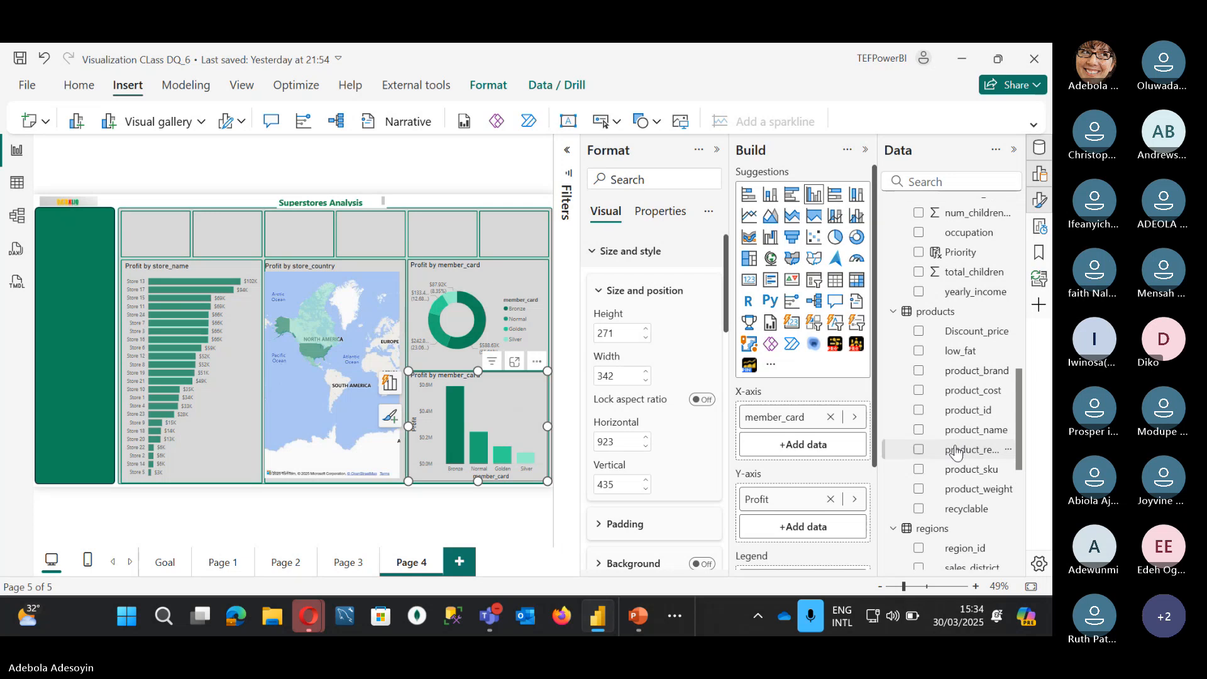
scroll(955, 452, down, 1)
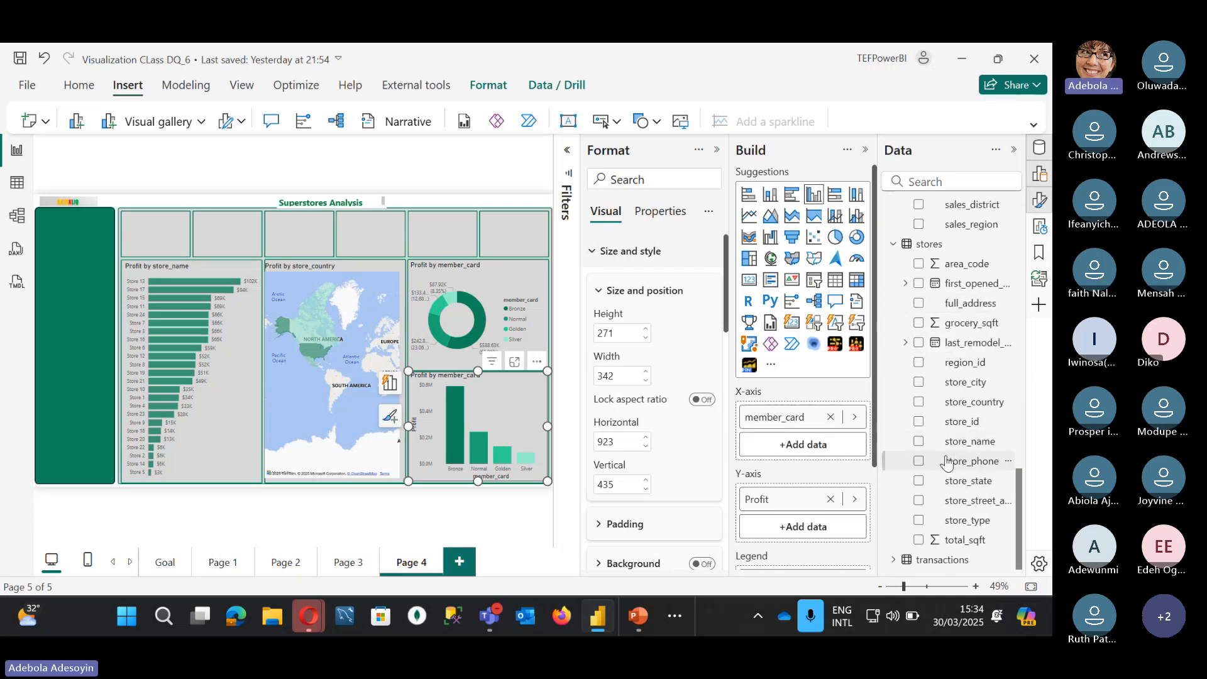
scroll(943, 452, up, 5)
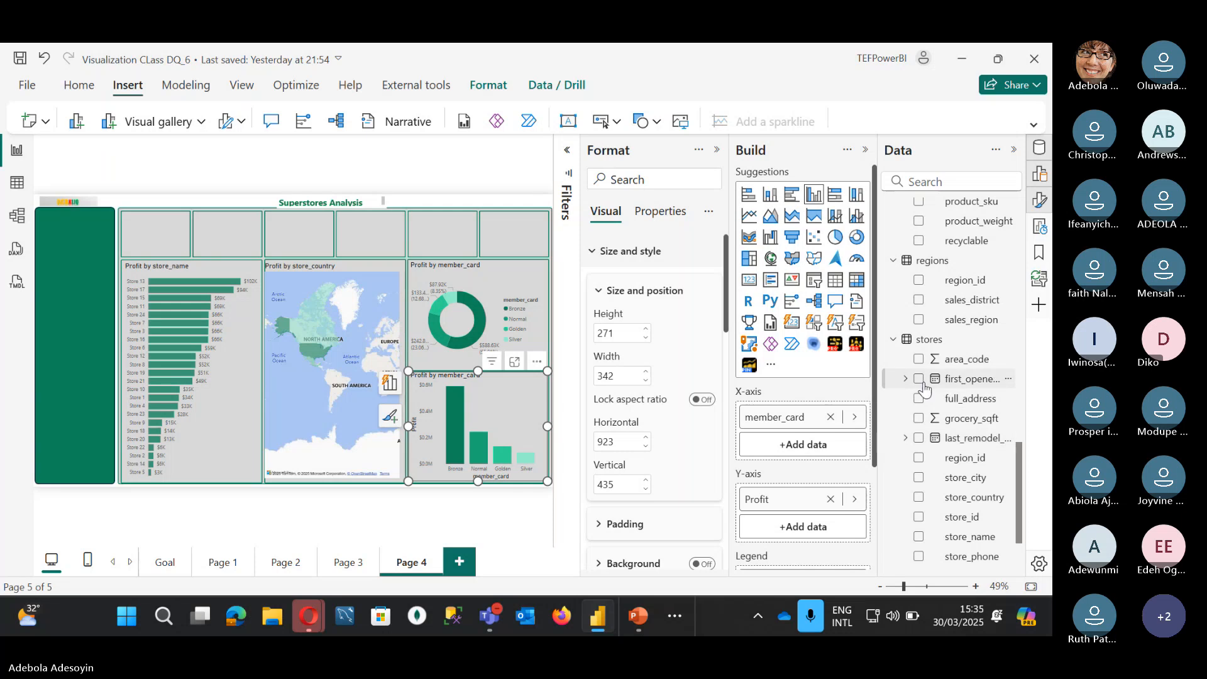
click(830, 418)
scroll(975, 371, up, 4)
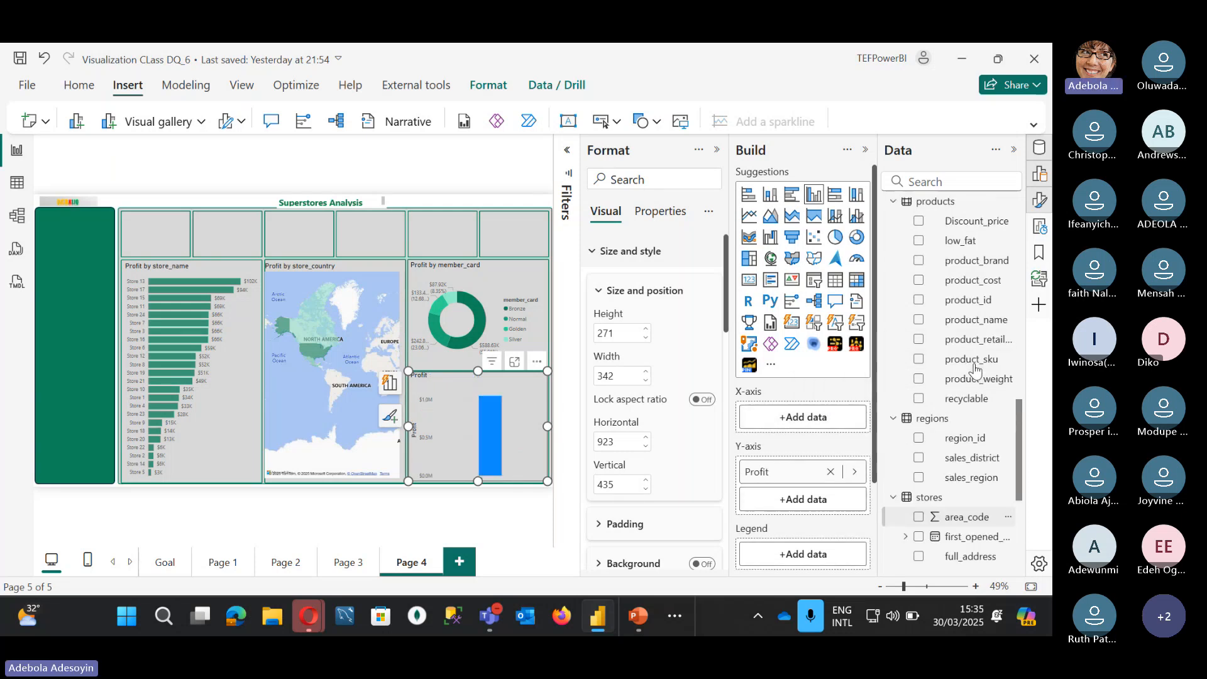
scroll(975, 371, up, 3)
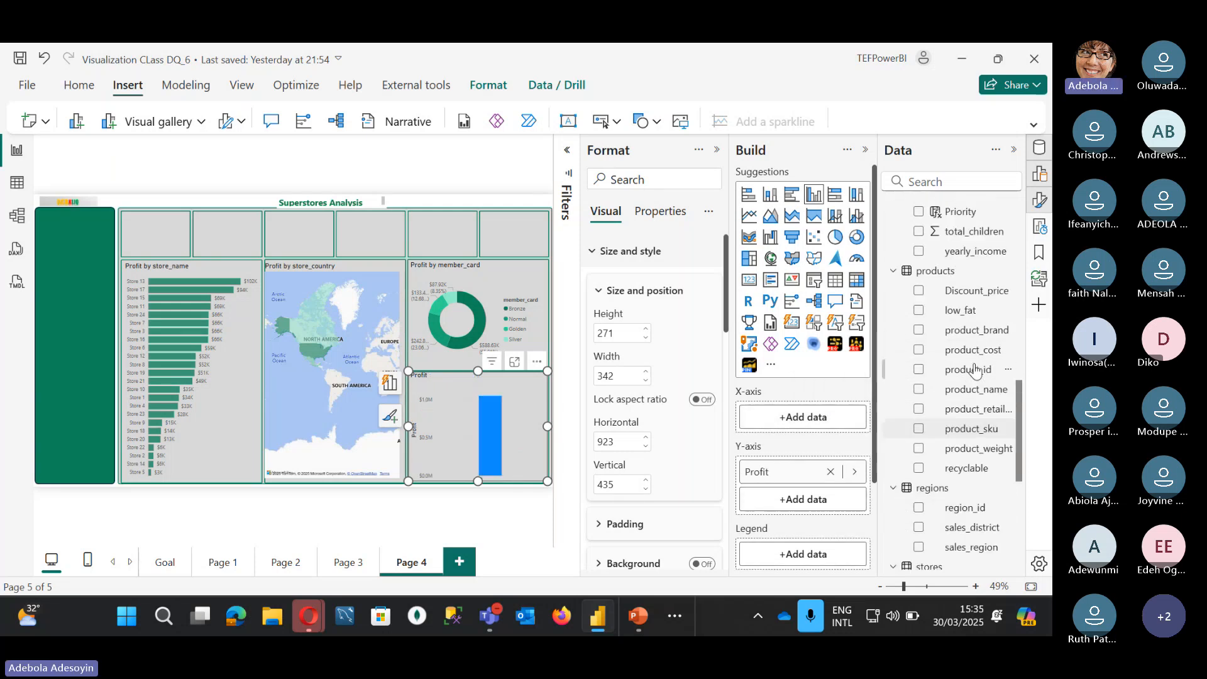
click(918, 333)
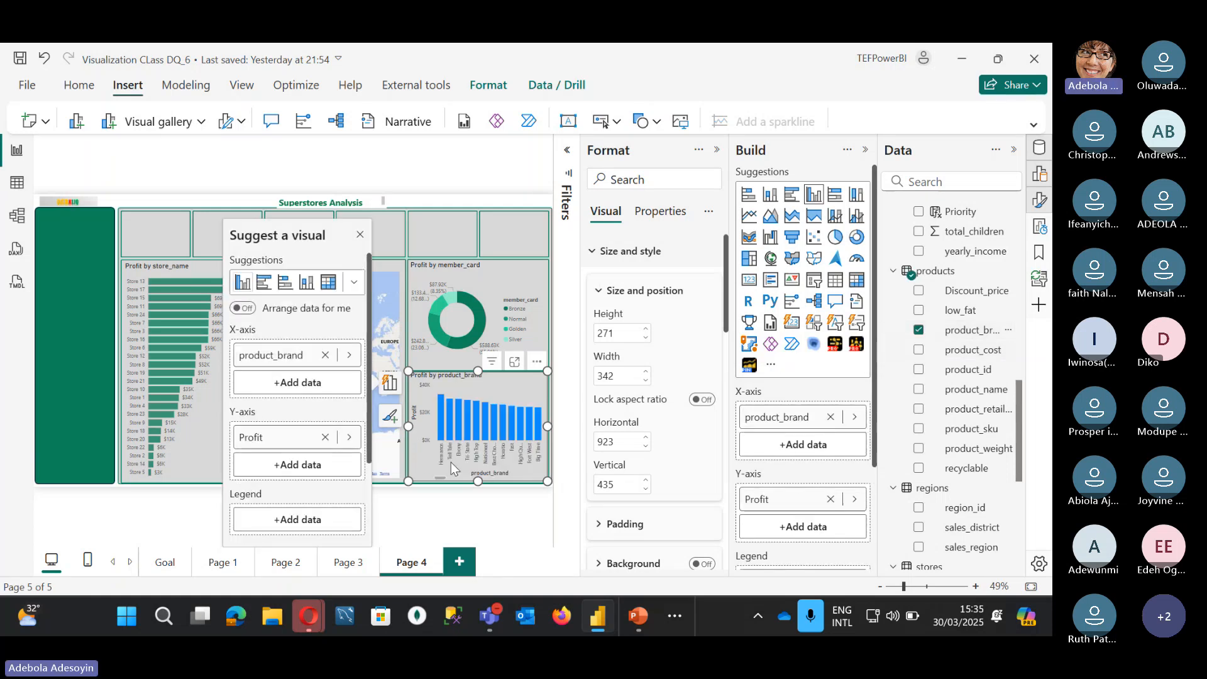
Step: Change the chart's product_brand filter type to Top N
click(567, 151)
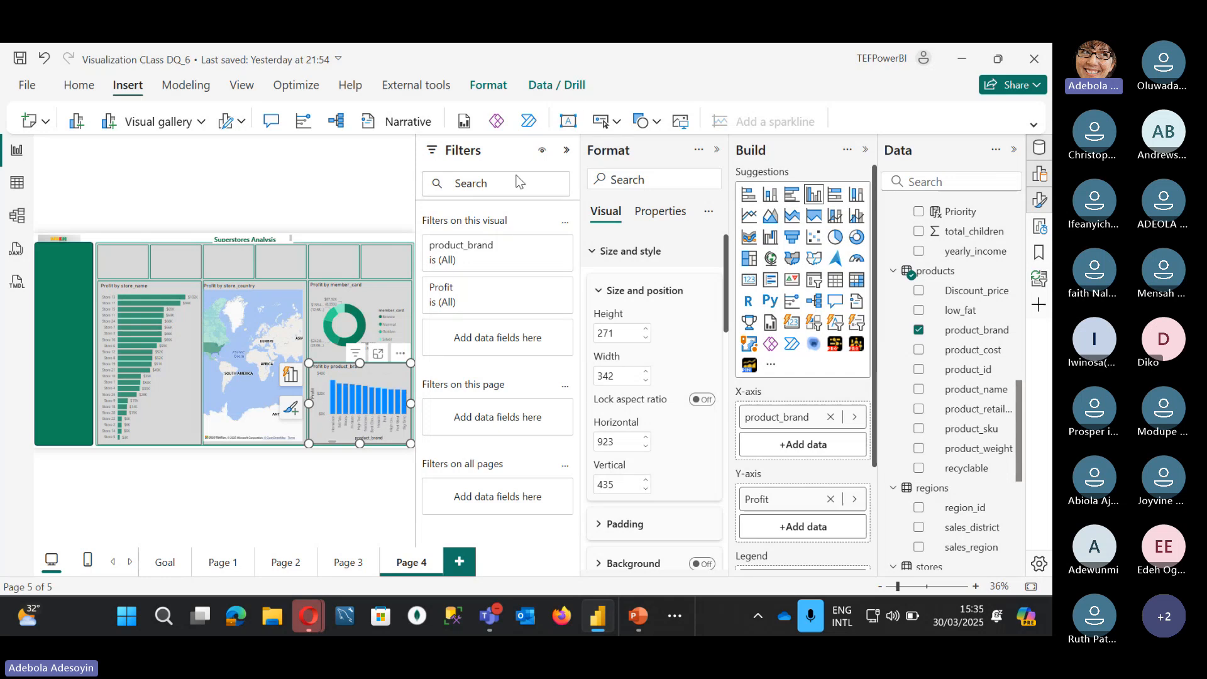
mouse_move(536, 255)
click(541, 245)
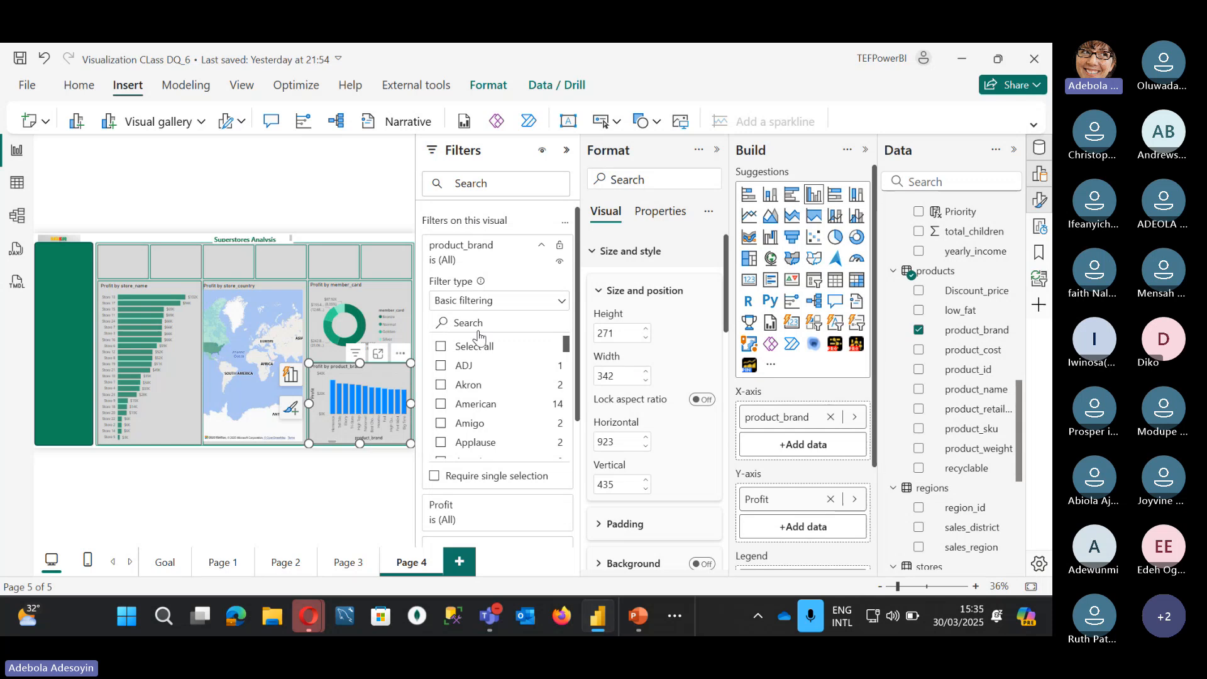
click(476, 308)
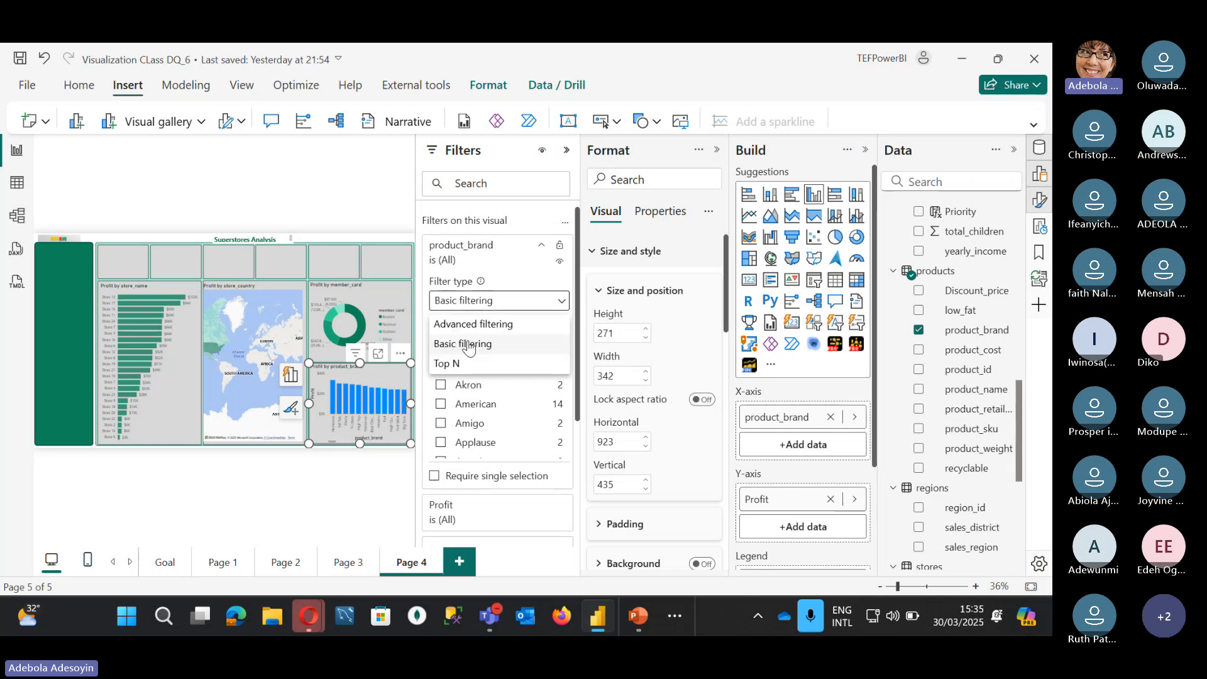
click(461, 365)
click(530, 343)
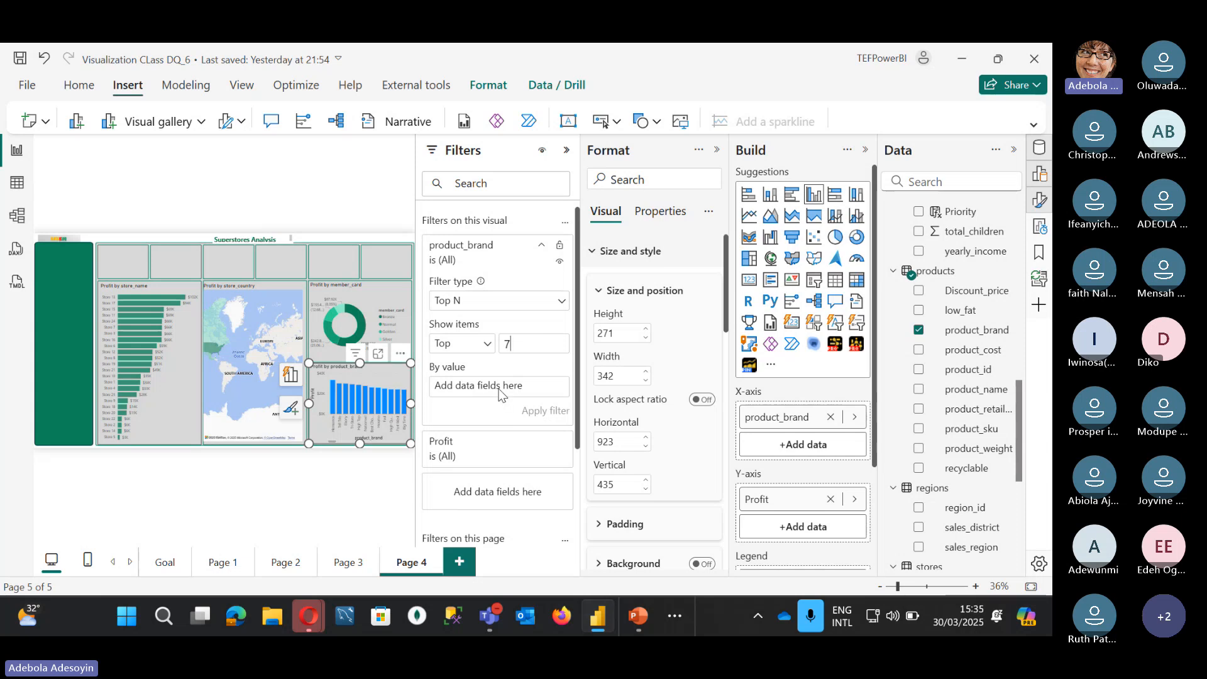
scroll(962, 270, up, 10)
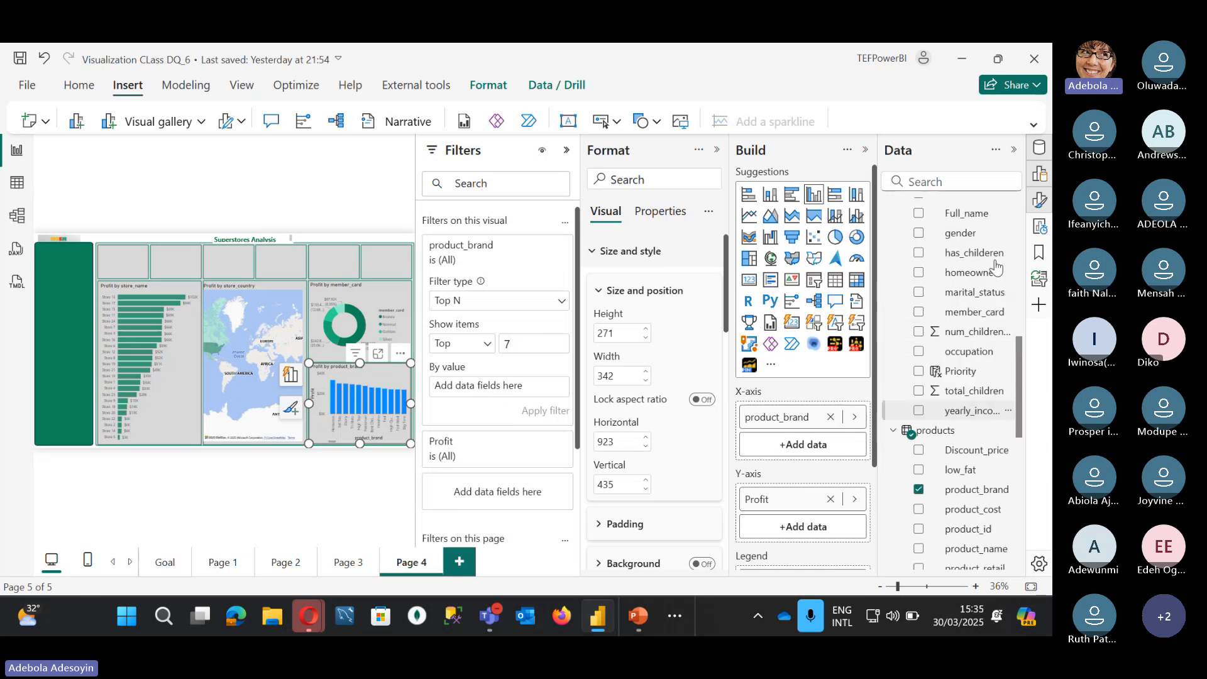
Step: Limit the filter to the top 5 brands by Profit and collapse the Filters pane
drag(962, 249, 496, 381)
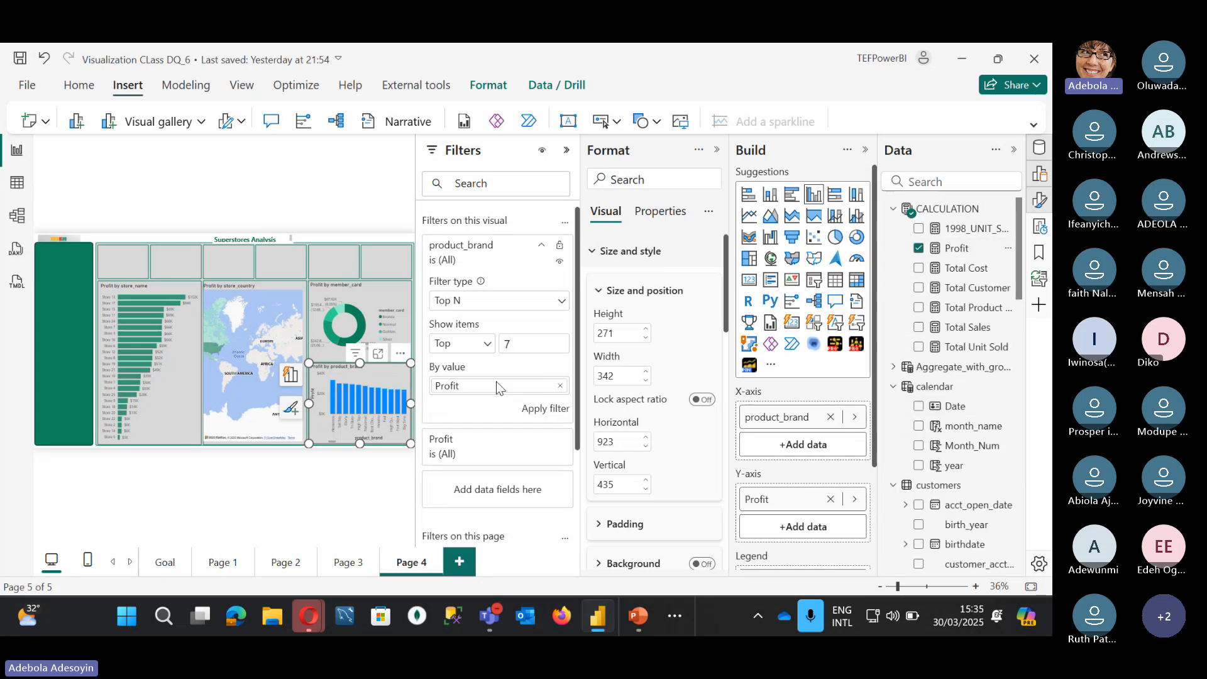
click(536, 409)
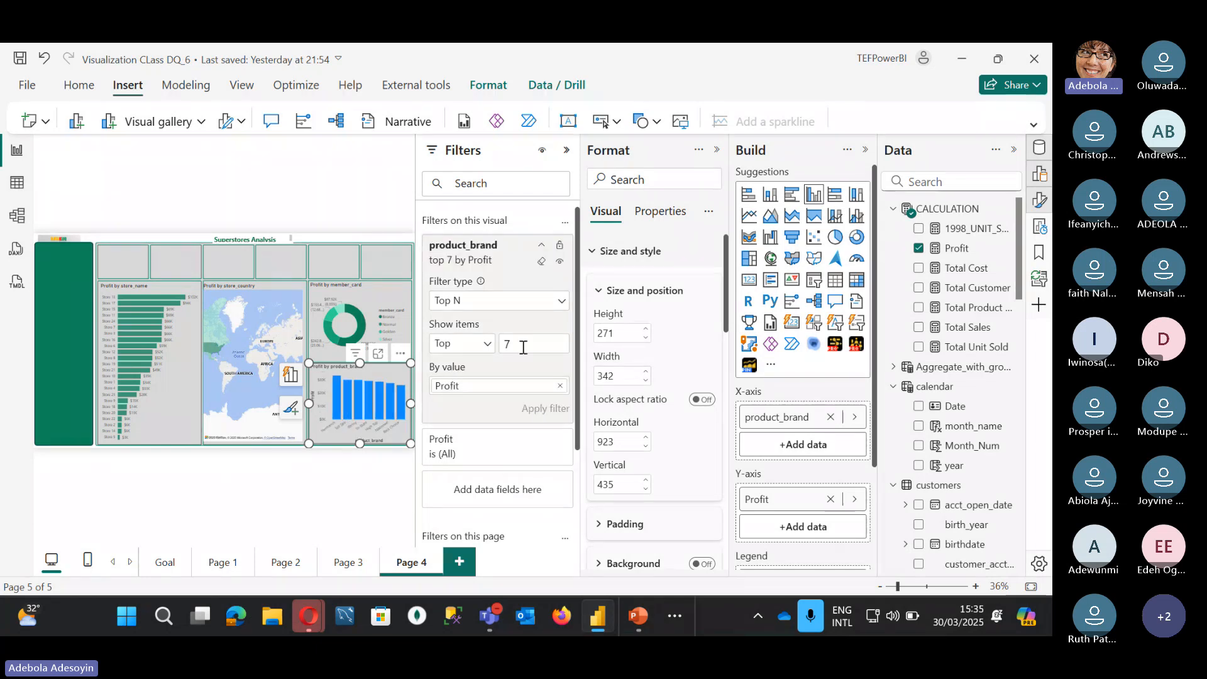
text(5)
key(Return)
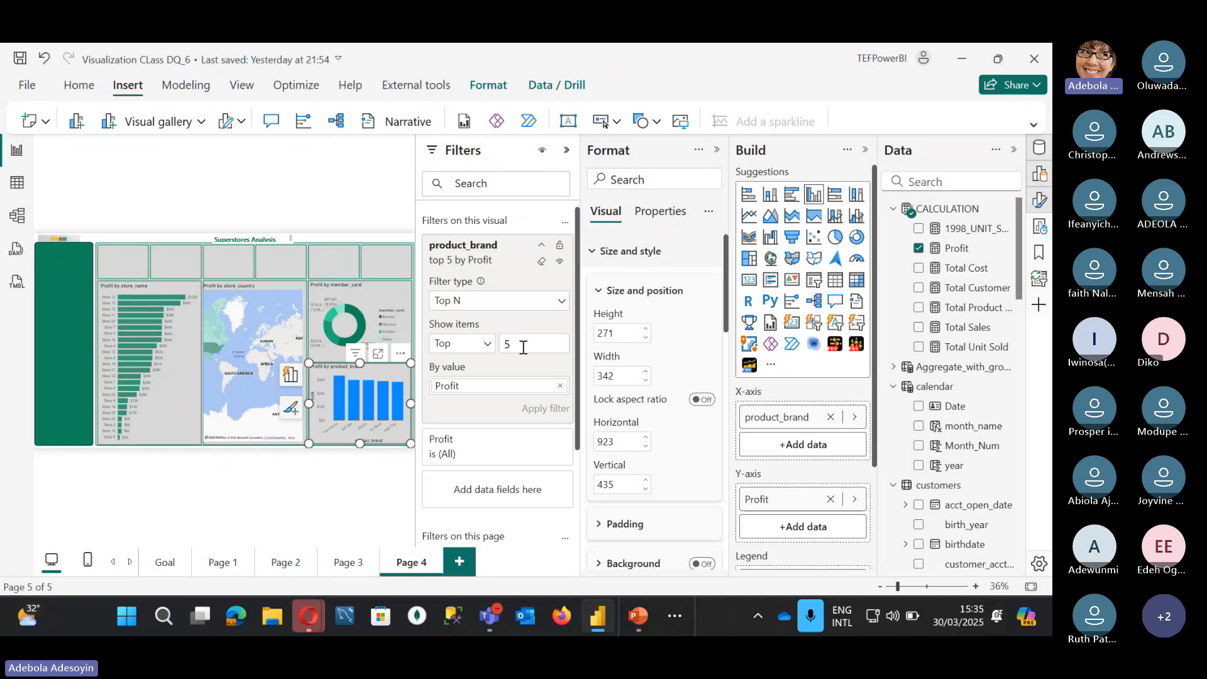
click(566, 150)
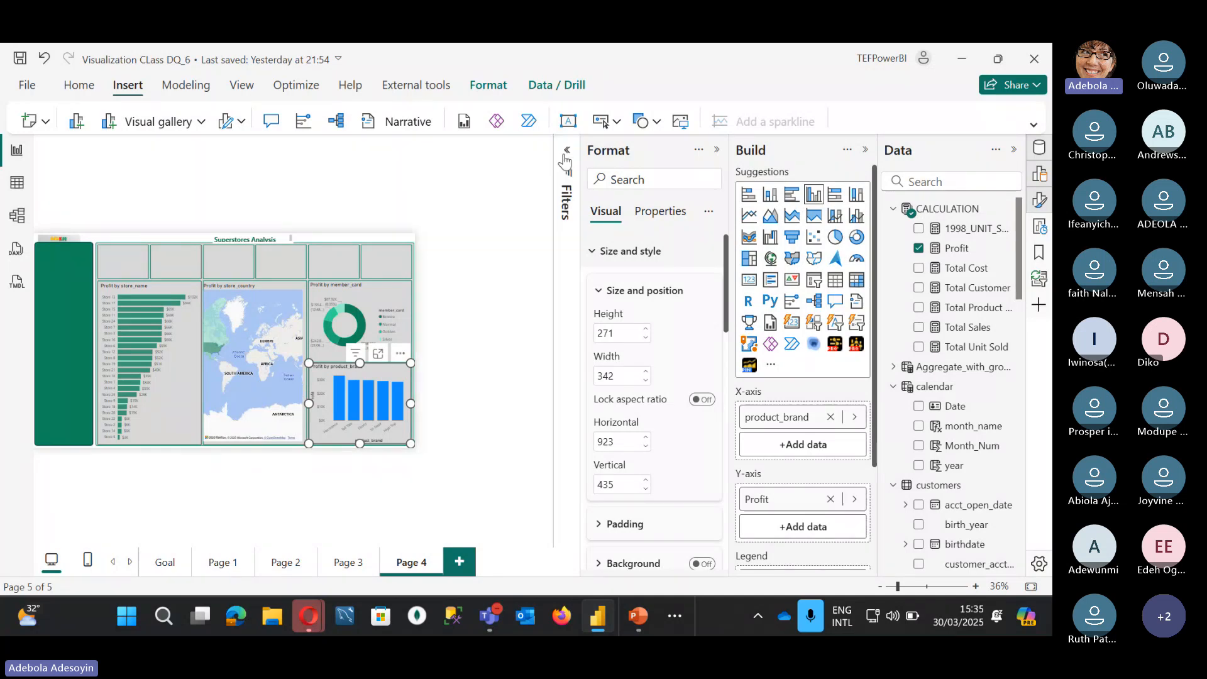
Step: Retitle the column chart 'Top 5 Product Brand by Profit'
click(598, 351)
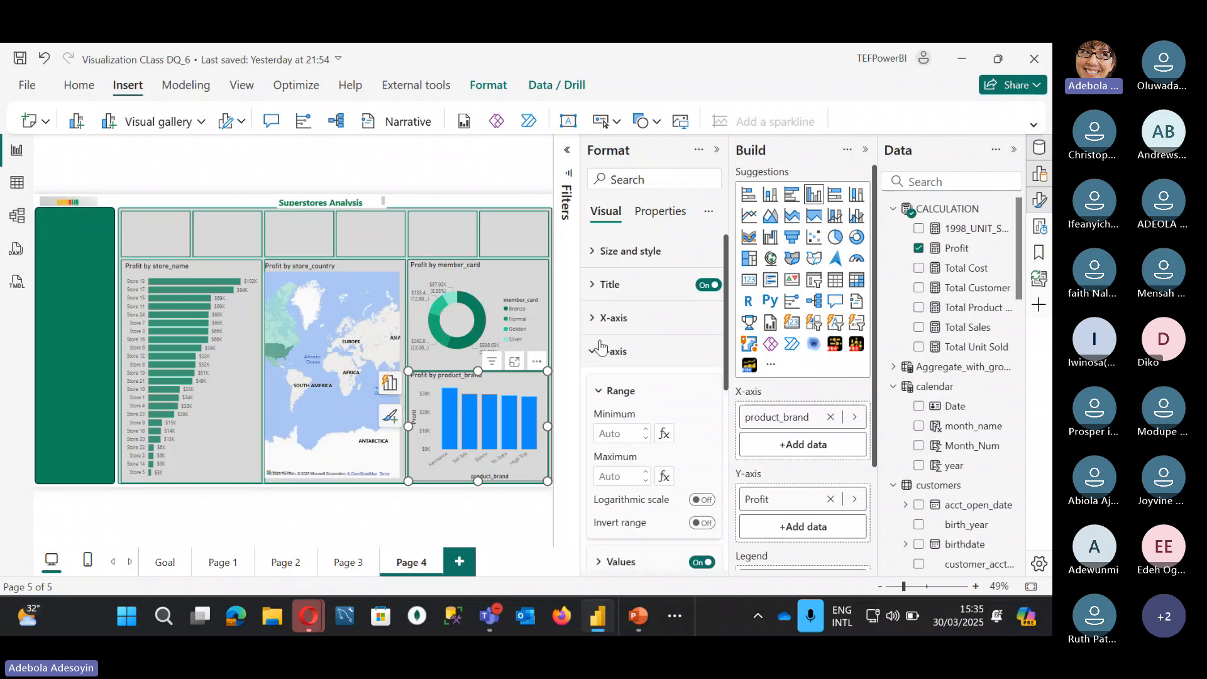
click(607, 284)
click(602, 367)
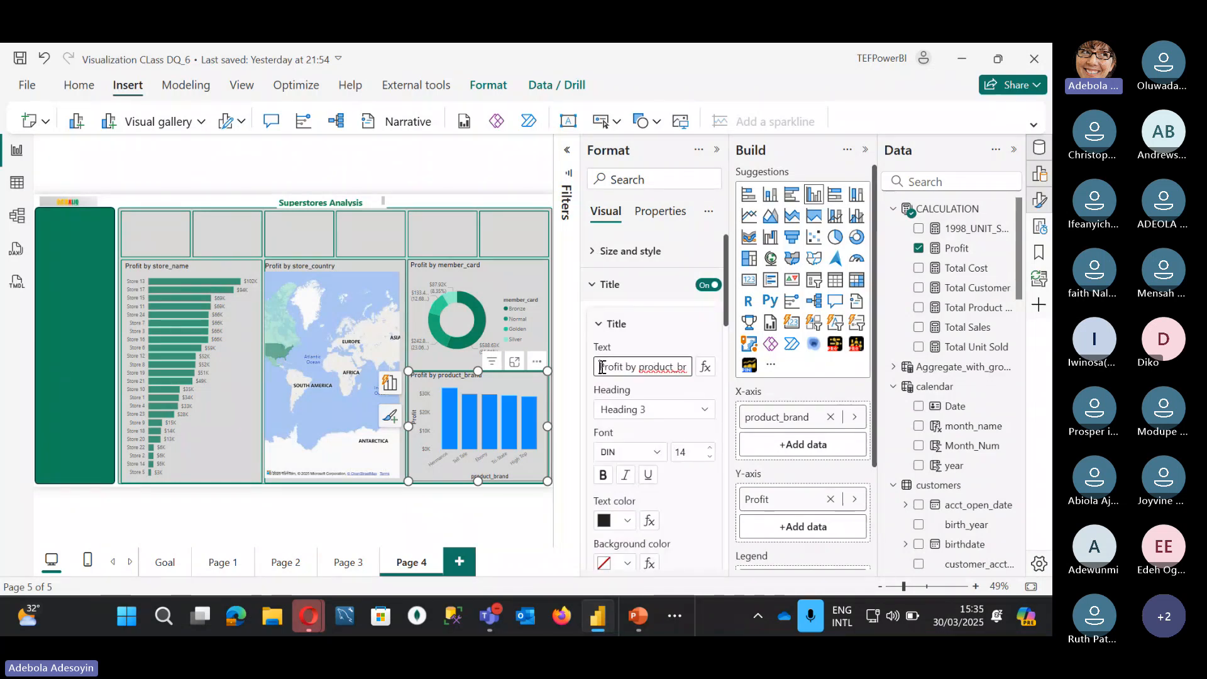
text(Top 5)
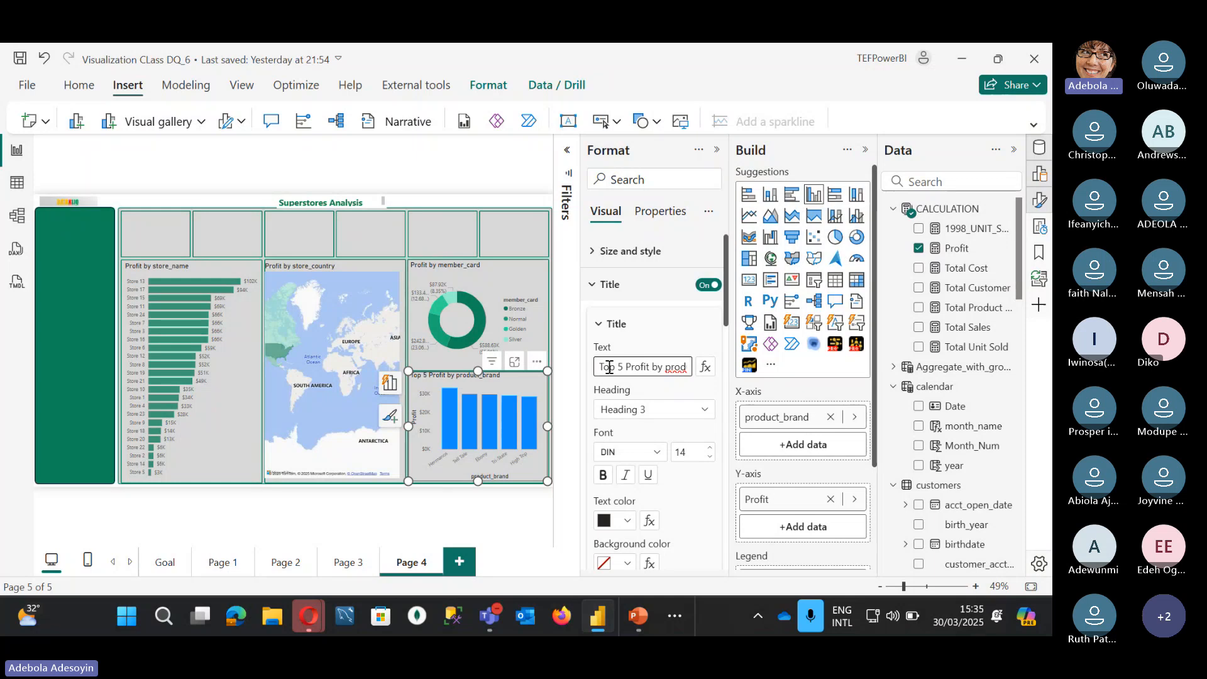
text(Product)
text( Brand )
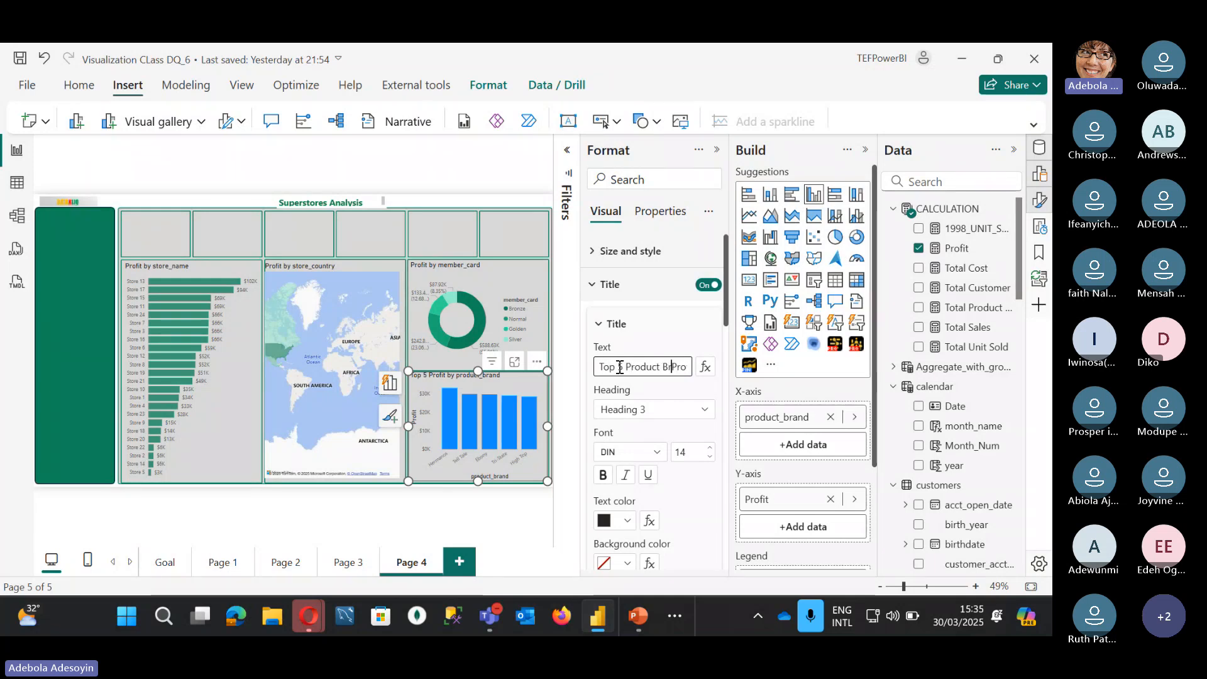
text(by)
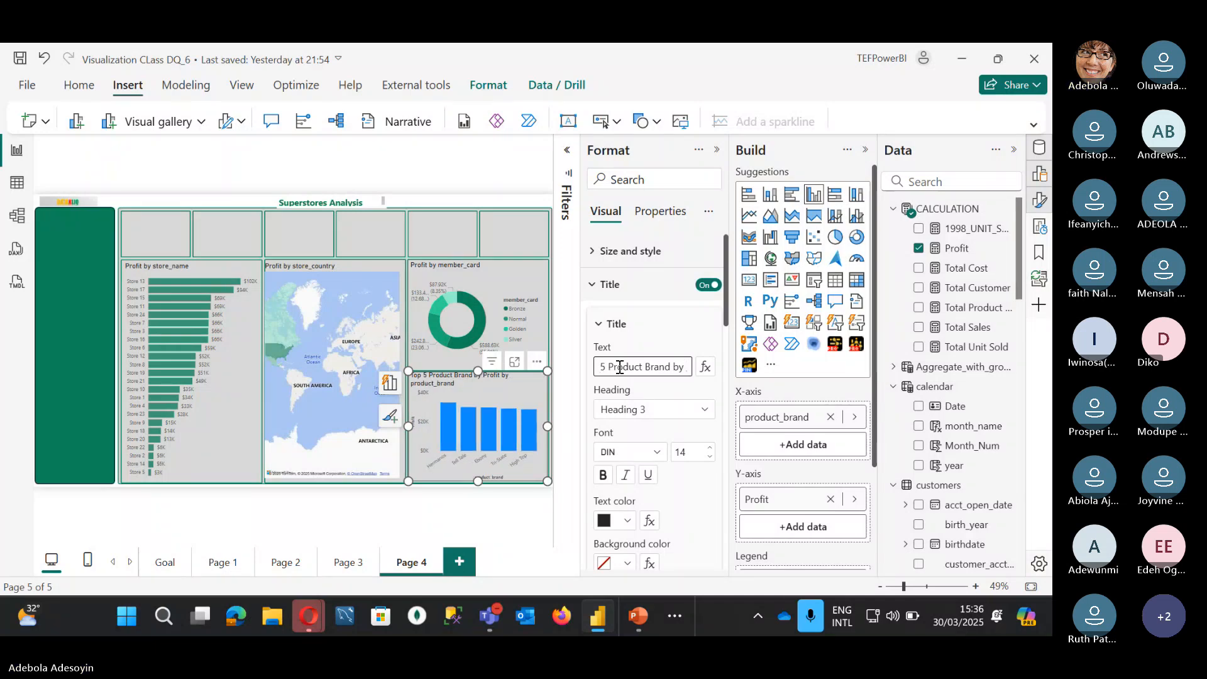
key(Delete)
key(End)
drag(615, 367, 809, 379)
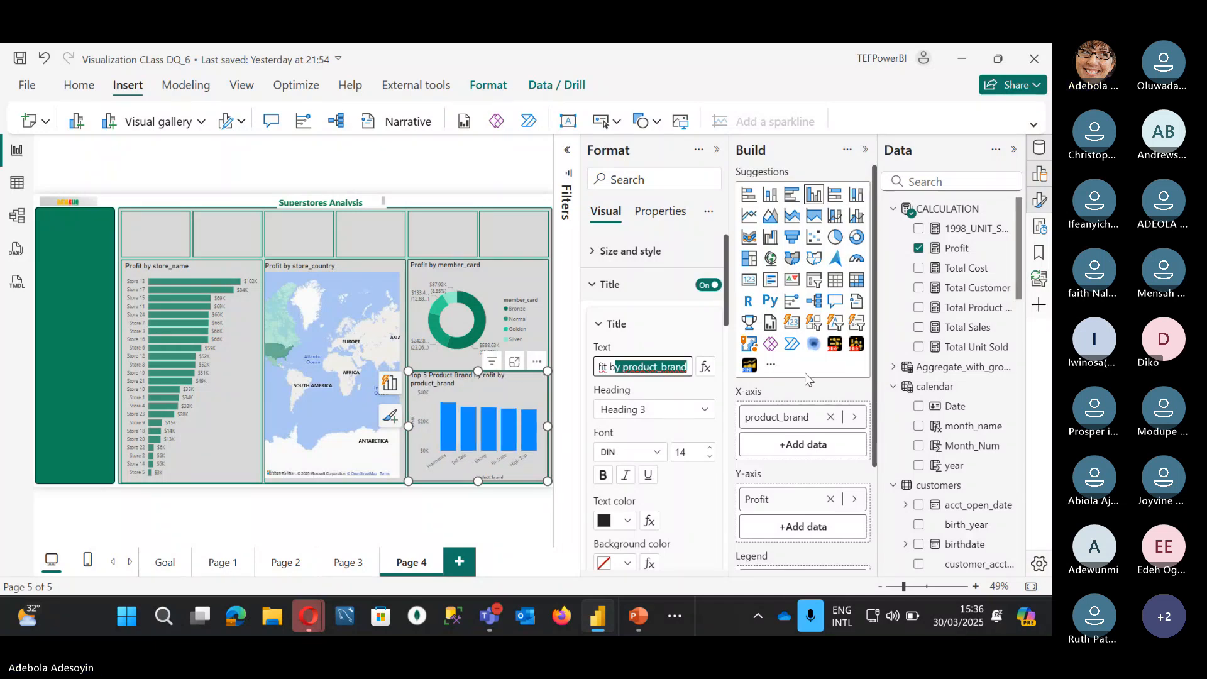
key(BackSpace)
key(BackSpace)
key(BackSpace)
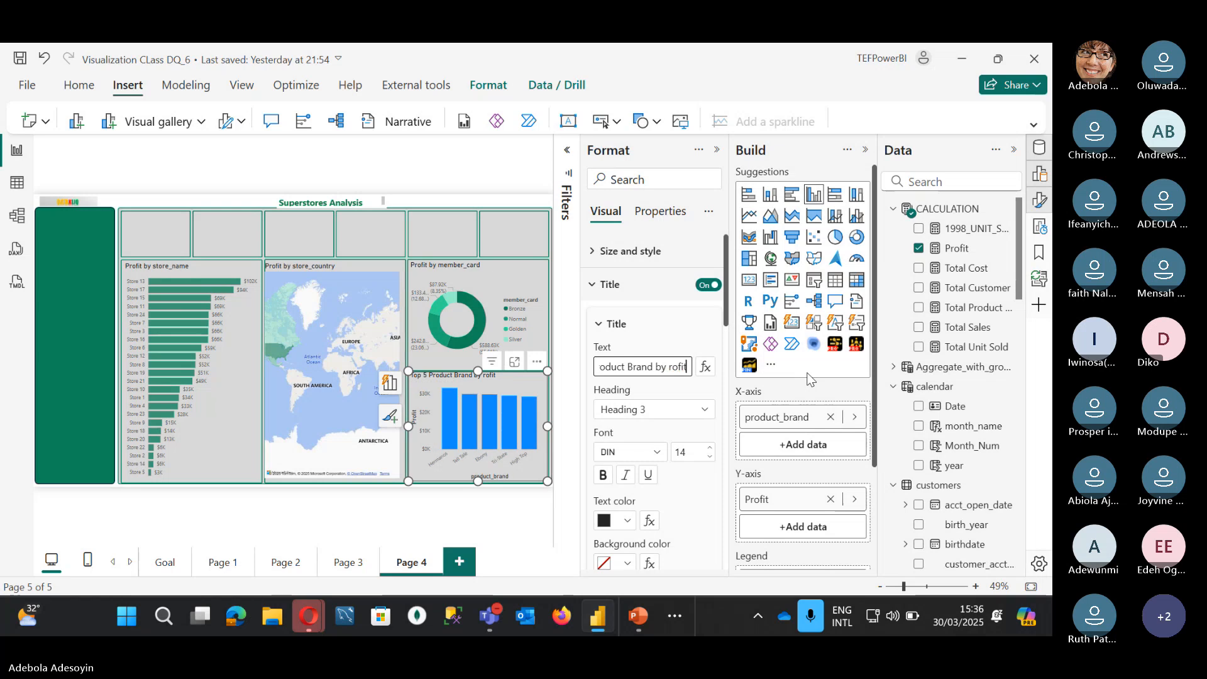
text(p)
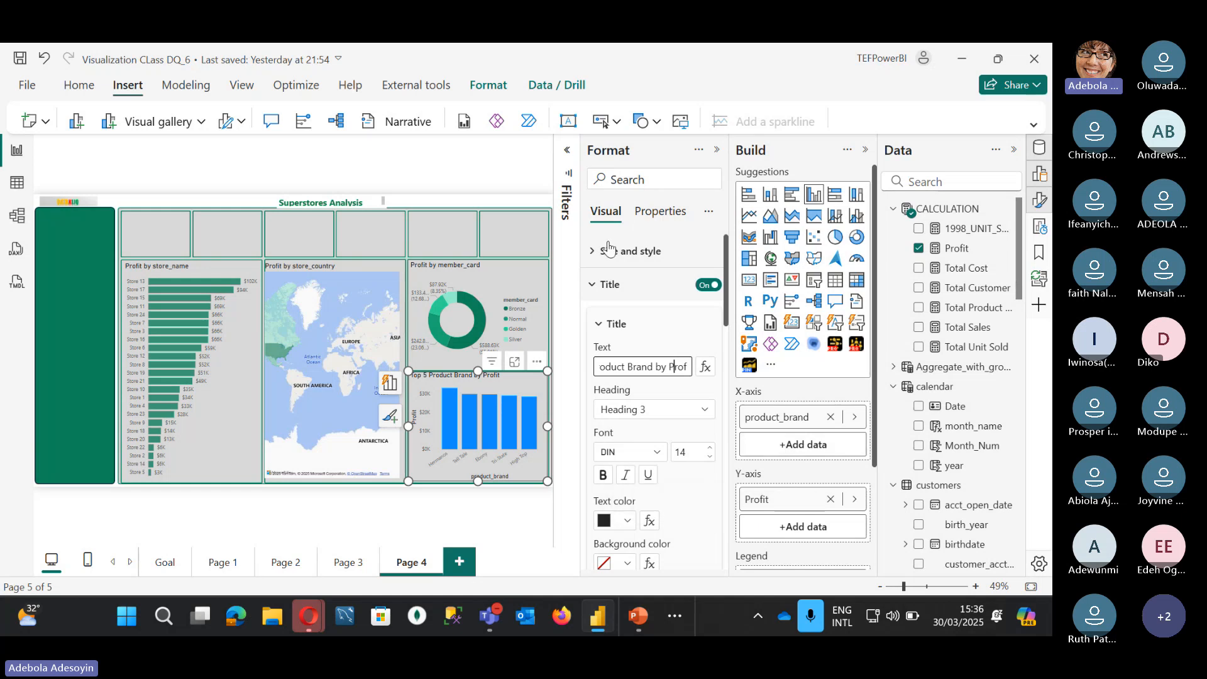
Step: Recolour the column chart's bars dark green from the recent colours
click(600, 284)
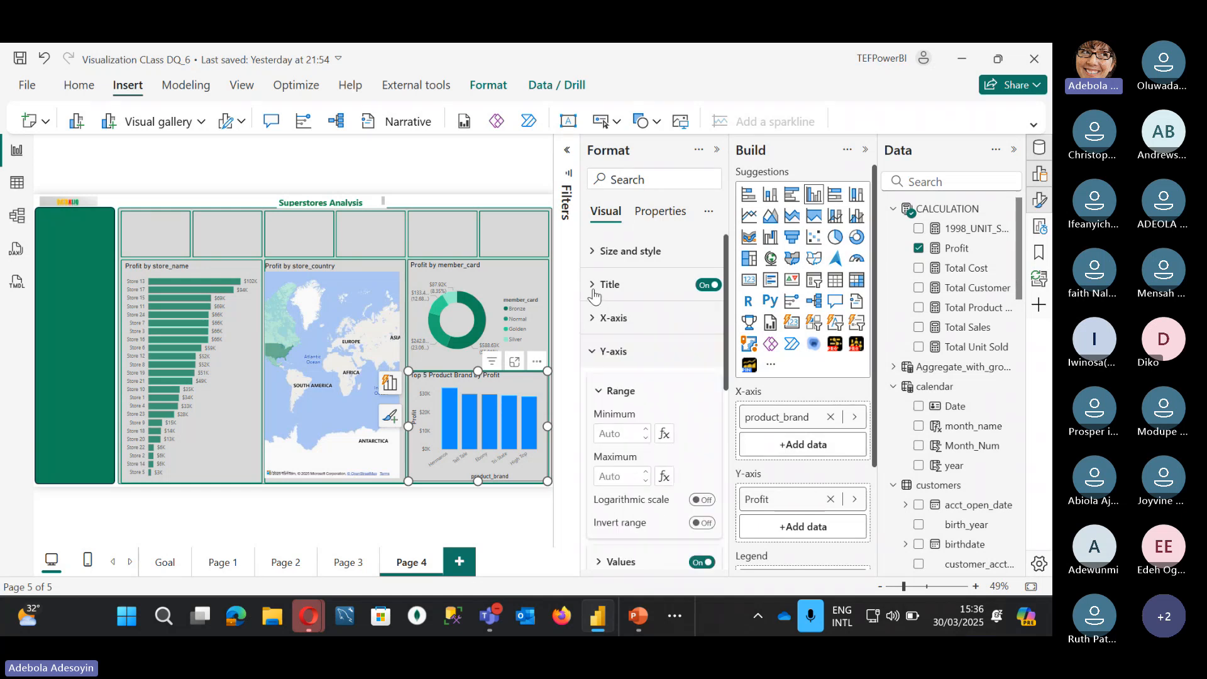
scroll(597, 434, down, 5)
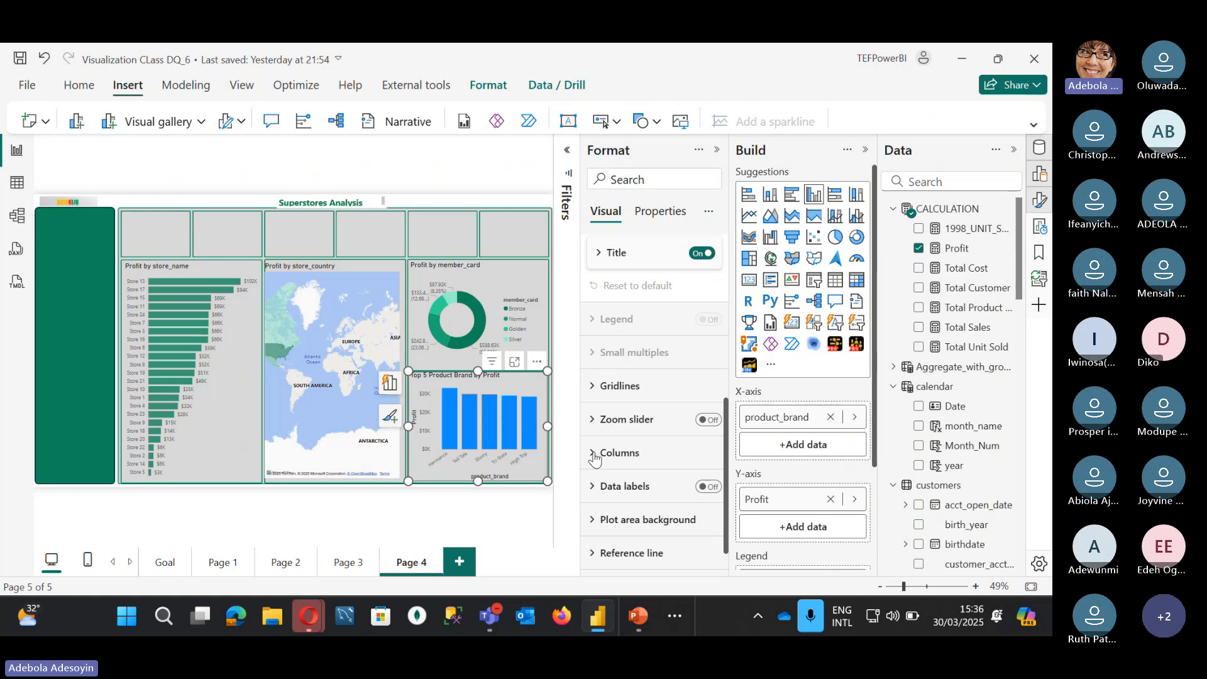
click(595, 453)
click(627, 416)
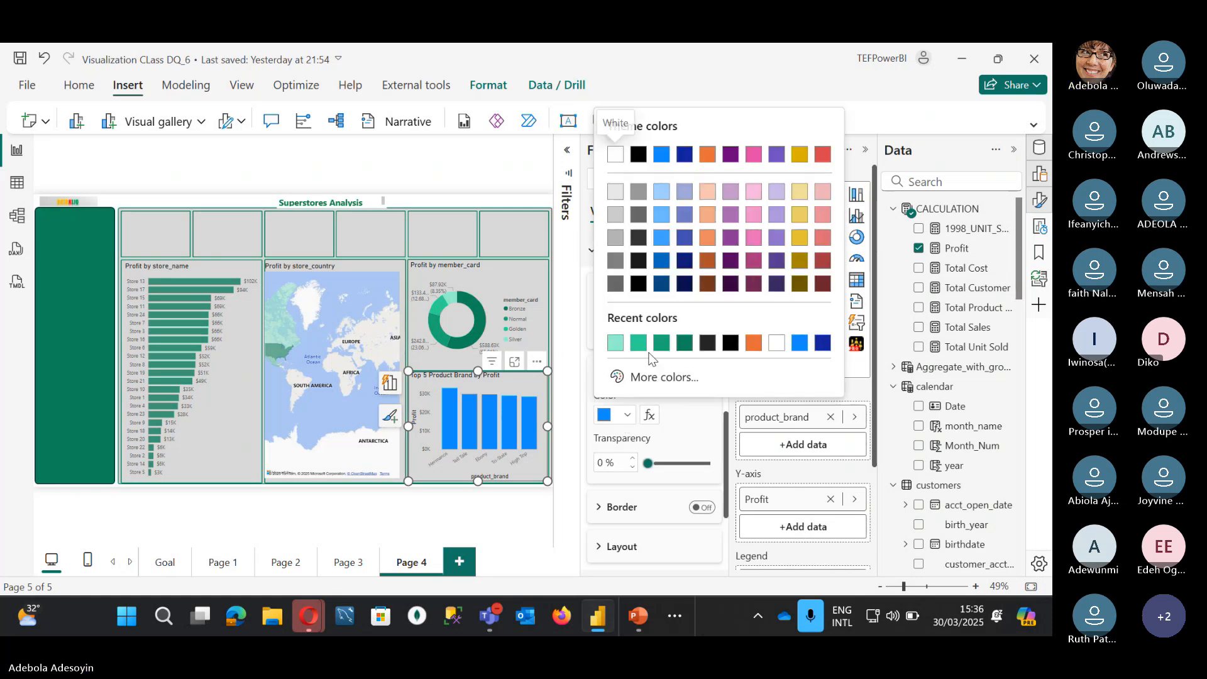
click(684, 342)
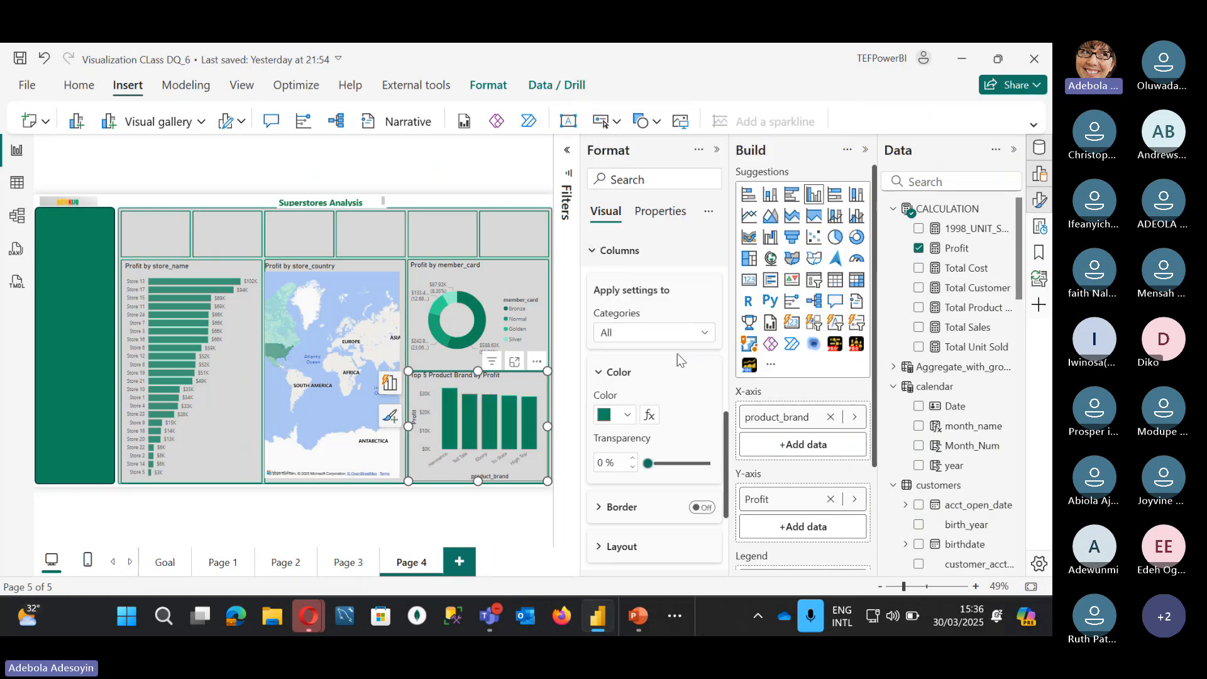
click(454, 186)
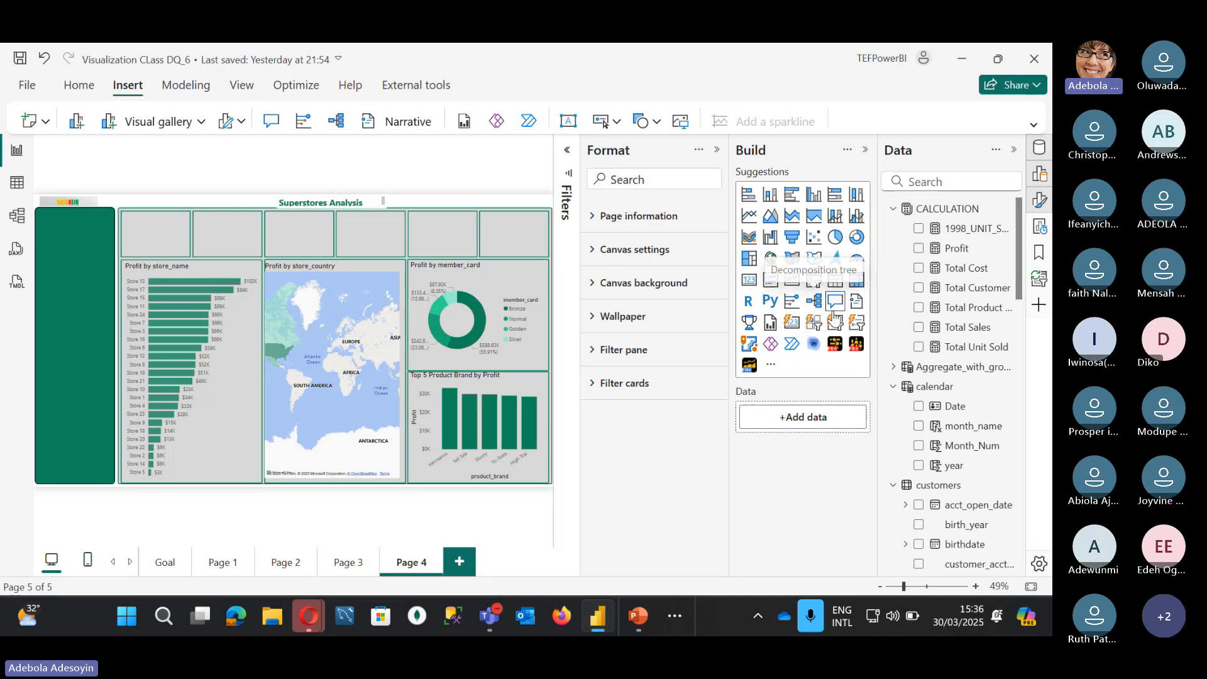
Step: Add a blank card visual to Page 4 and stretch it into a wide strip beside the green panel
click(793, 318)
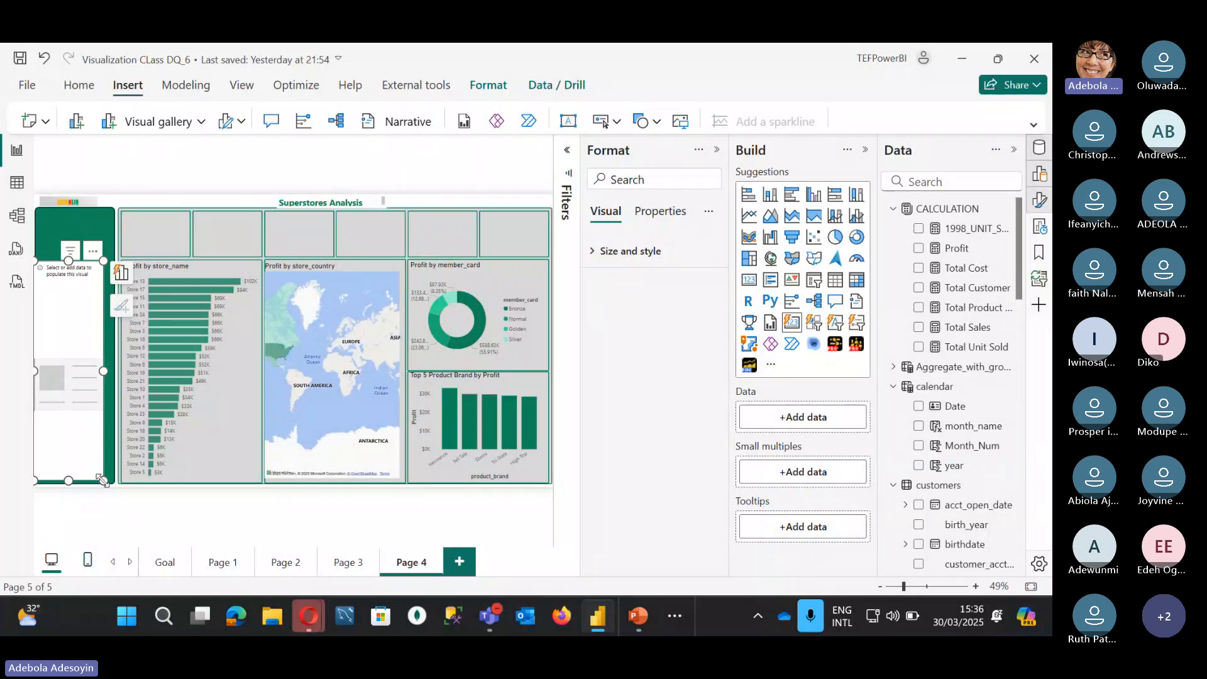
drag(100, 481, 548, 341)
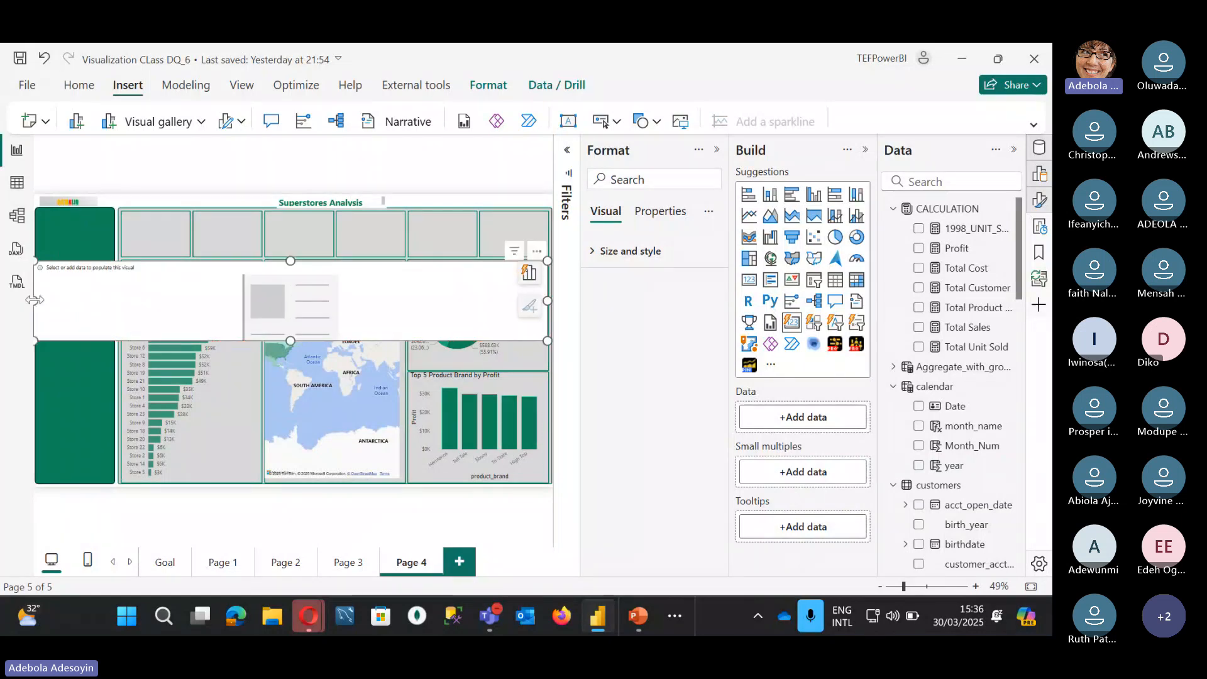
drag(34, 300, 123, 300)
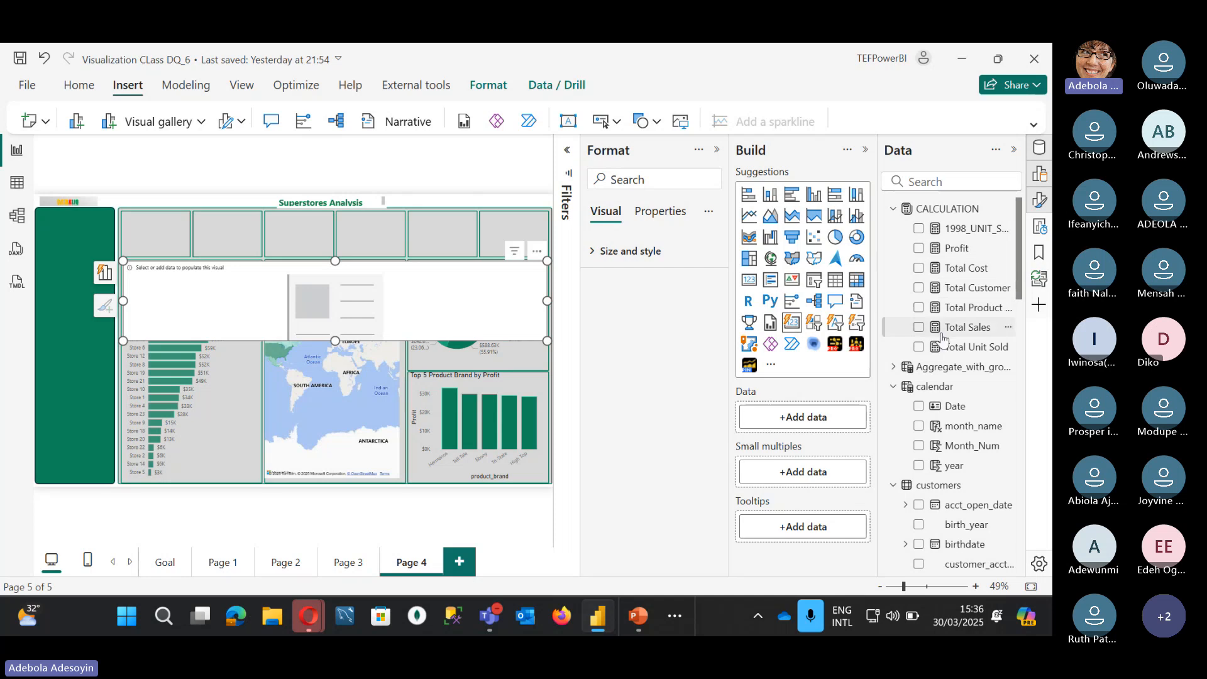
Step: Add Total Customer, Total Unit Sold, Total Sales, Total Cost, Profit and Total Product Sold to the card visual
click(918, 288)
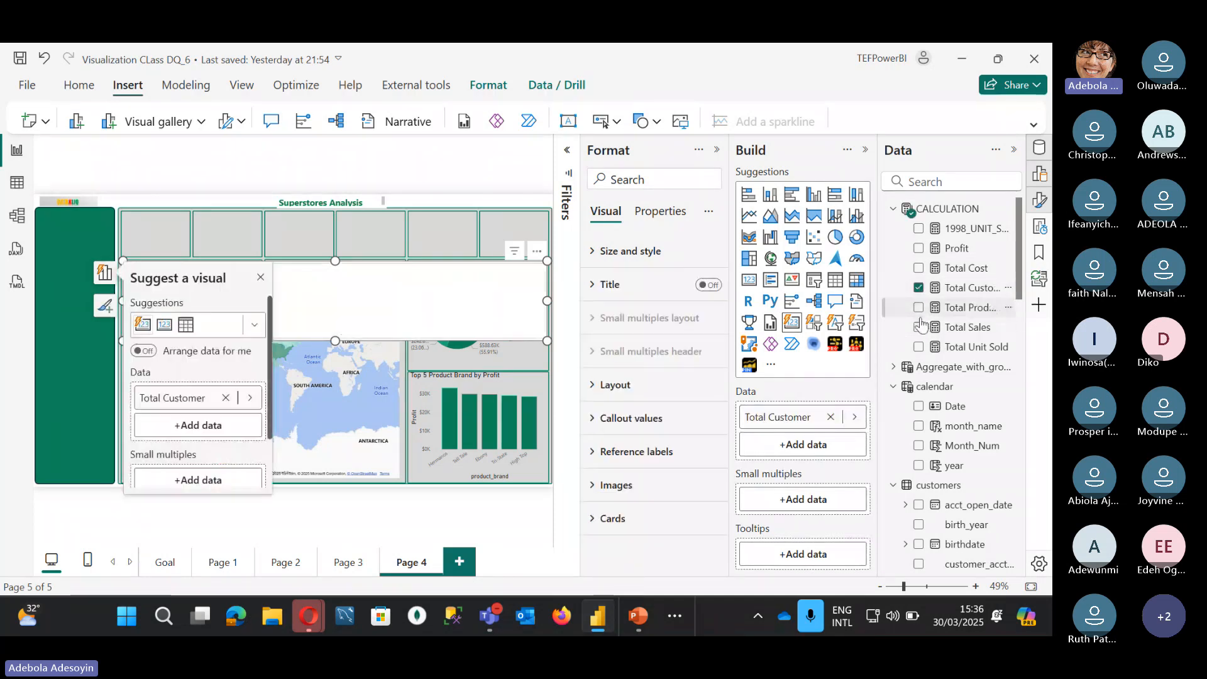
click(918, 347)
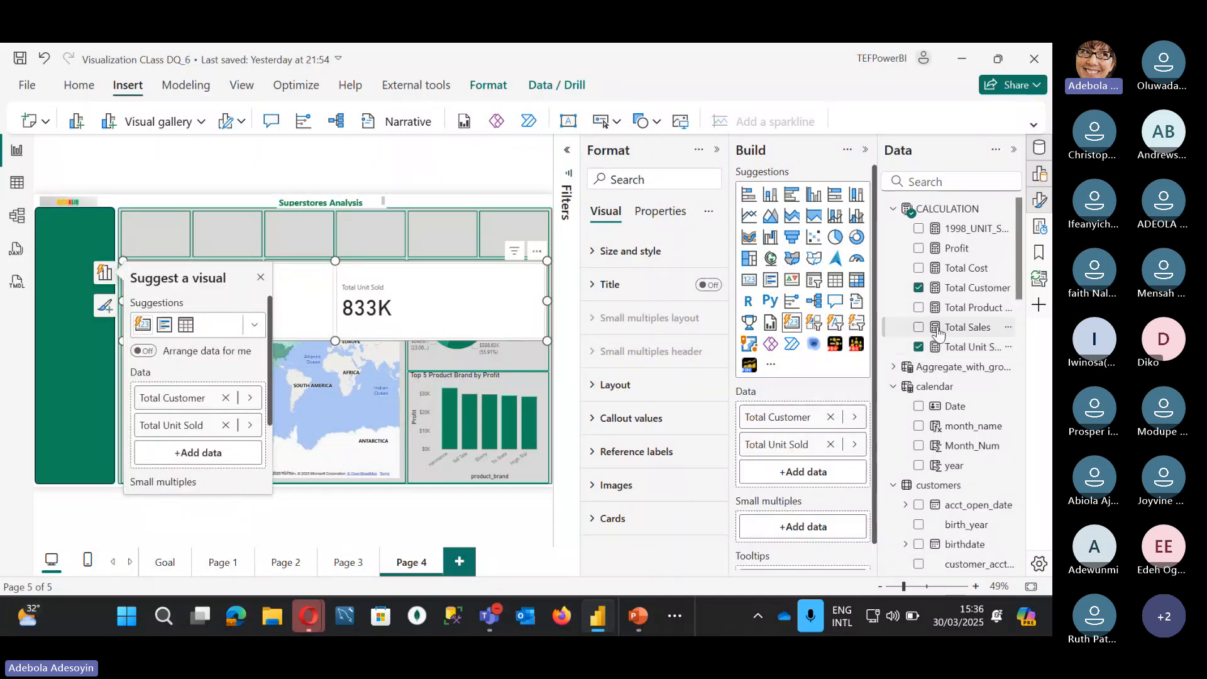
click(919, 327)
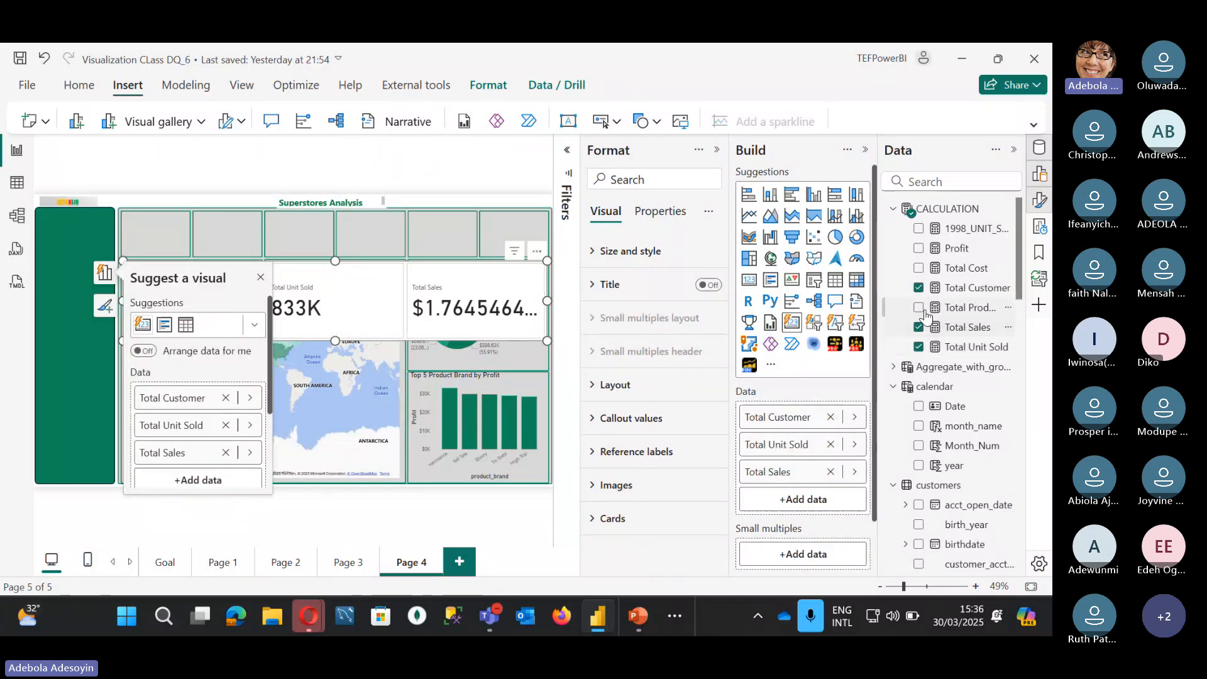
click(919, 268)
click(919, 250)
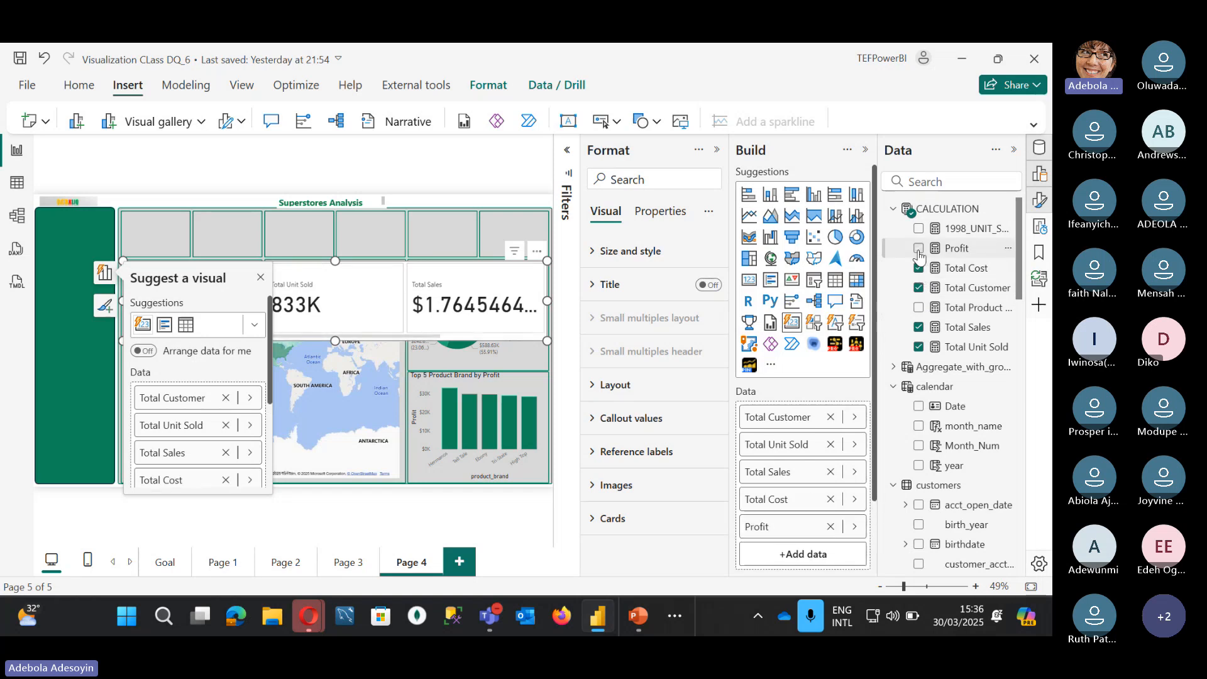
click(919, 308)
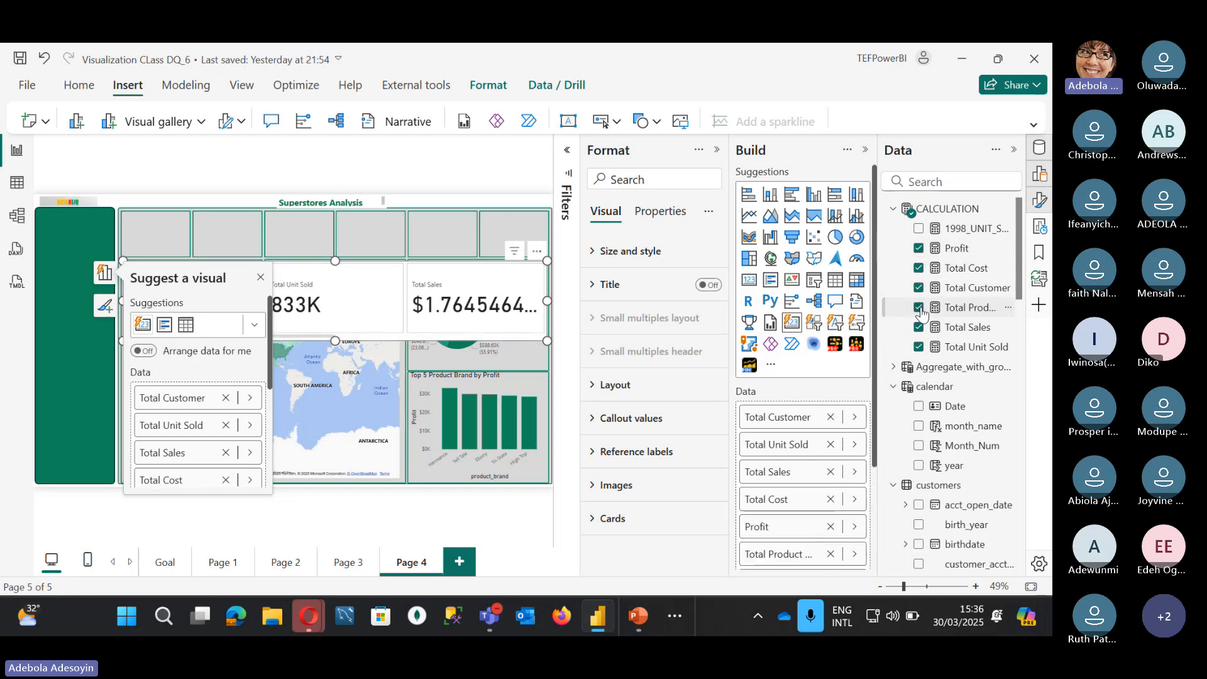
click(597, 386)
scroll(629, 352, down, 2)
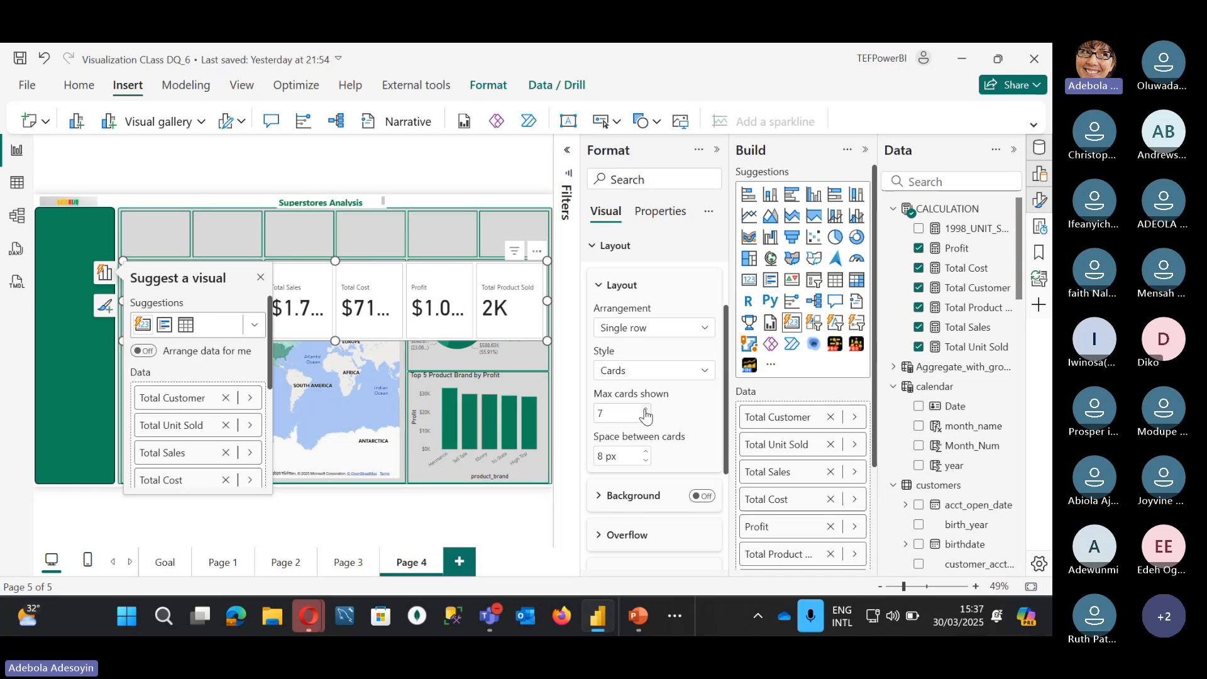
Step: Set max cards shown to 6 and card spacing to 6 px, then shorten the visual to one row
click(646, 418)
click(644, 461)
click(645, 461)
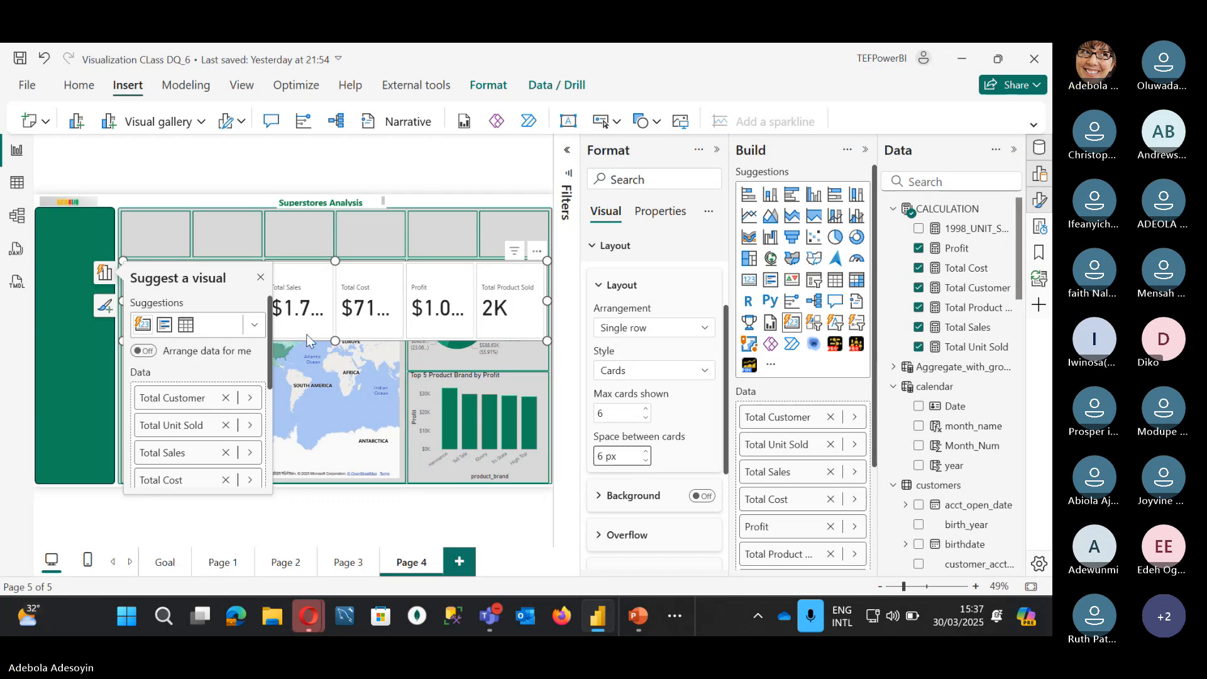
drag(340, 340, 340, 317)
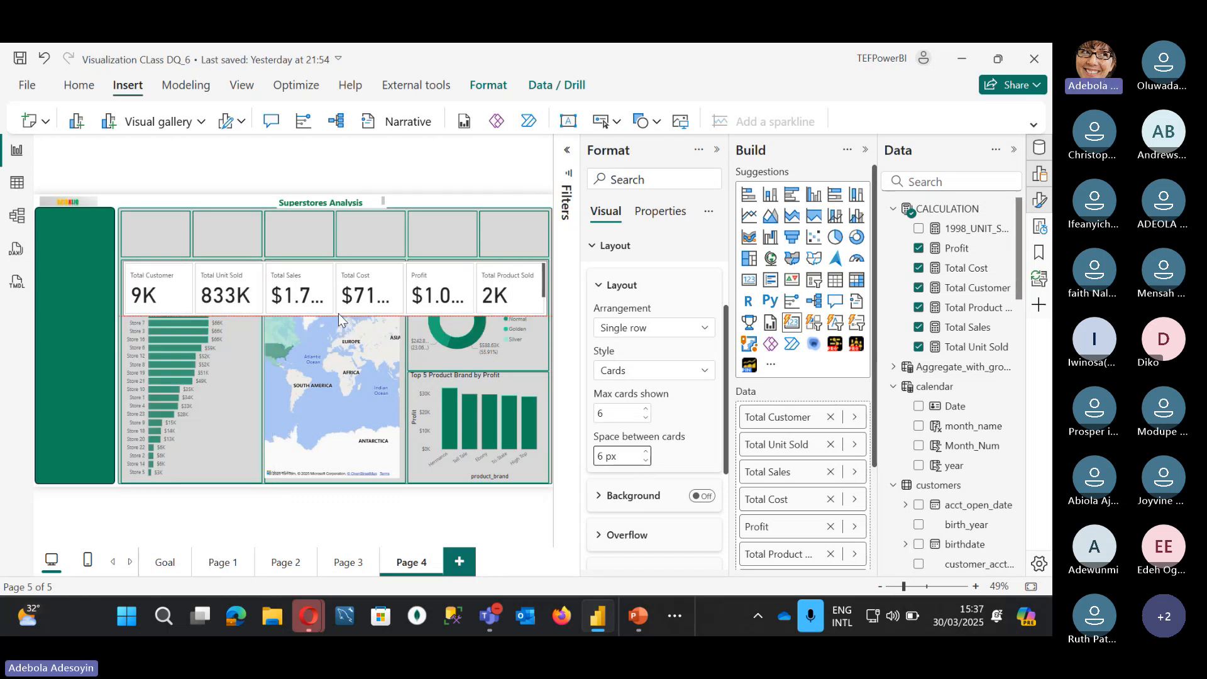
scroll(702, 390, down, 3)
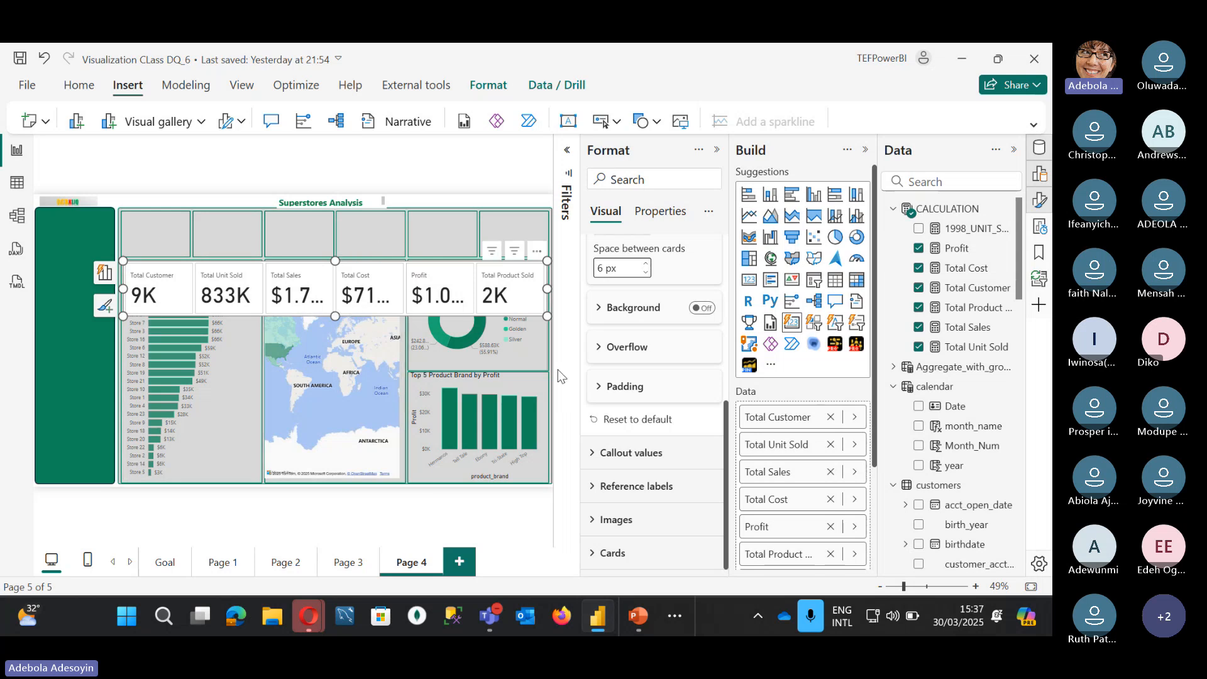
Step: Set the callout value font size to 20
click(593, 454)
scroll(631, 420, down, 3)
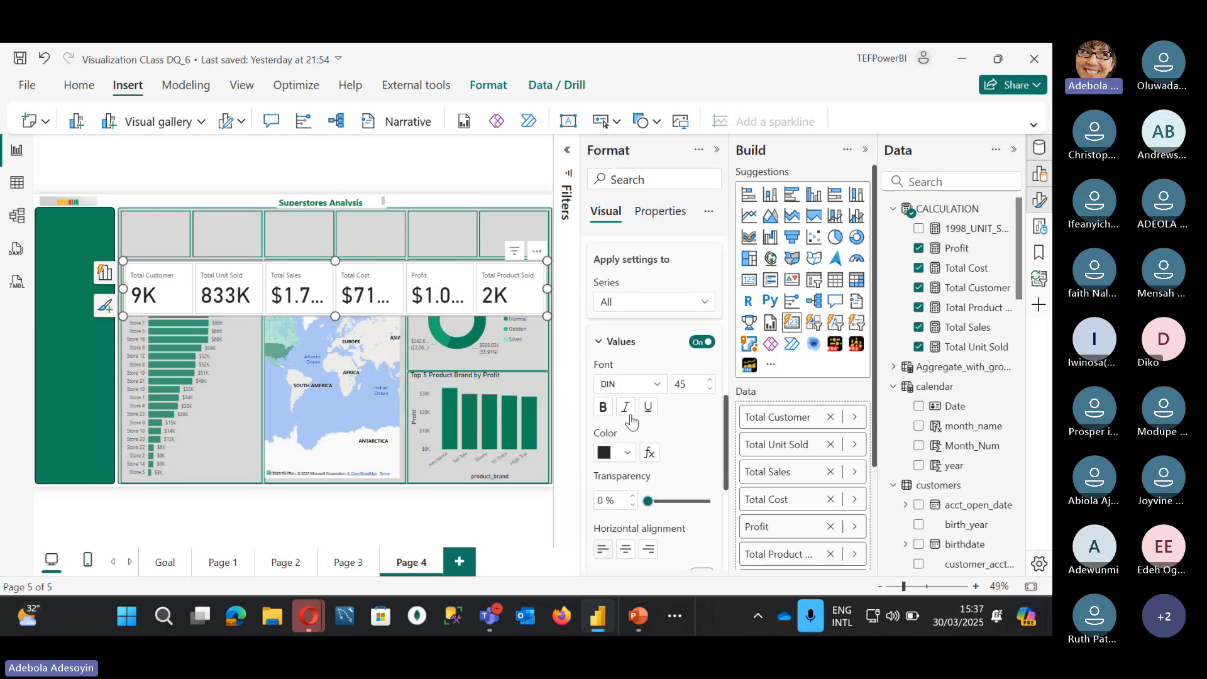
double_click(684, 384)
text(20)
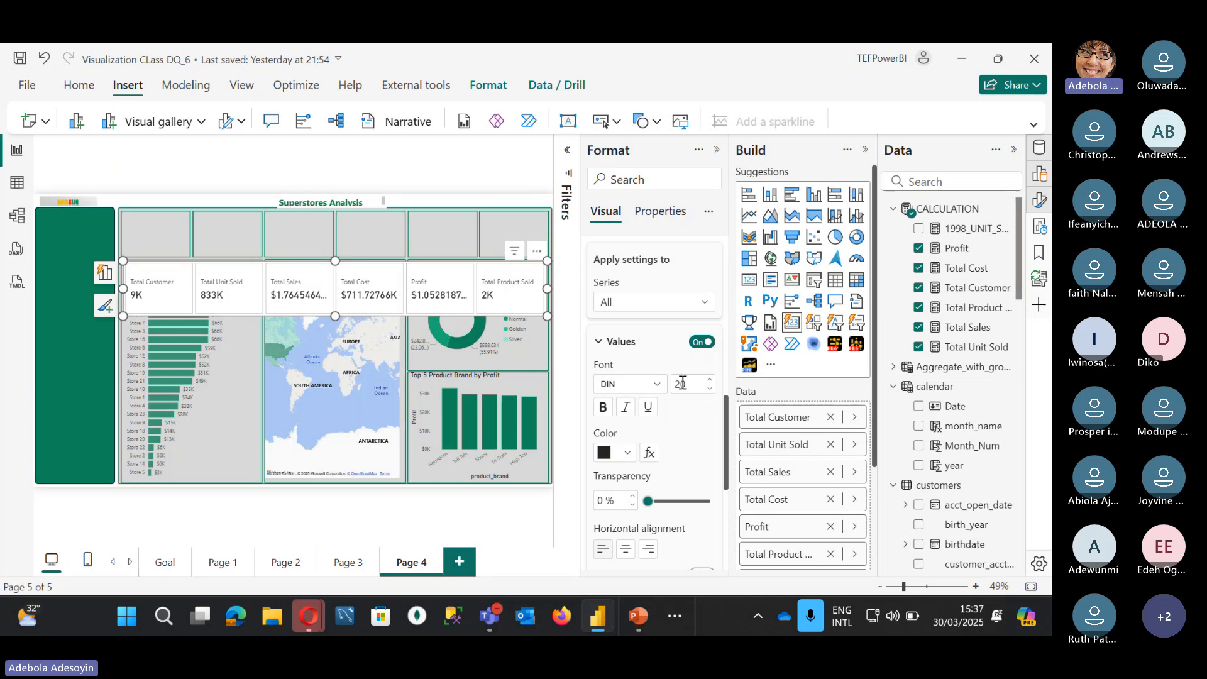
scroll(660, 440, down, 6)
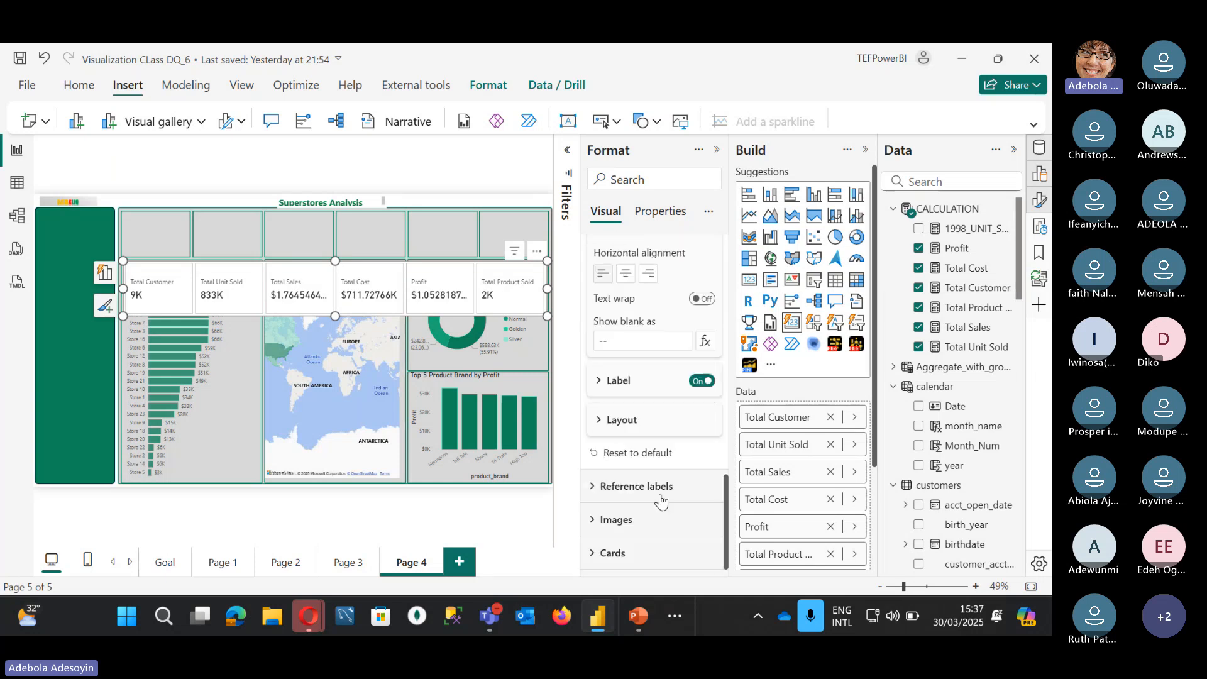
Step: Set the Total Customer card's display units to None so it shows 8,842
scroll(654, 352, up, 2)
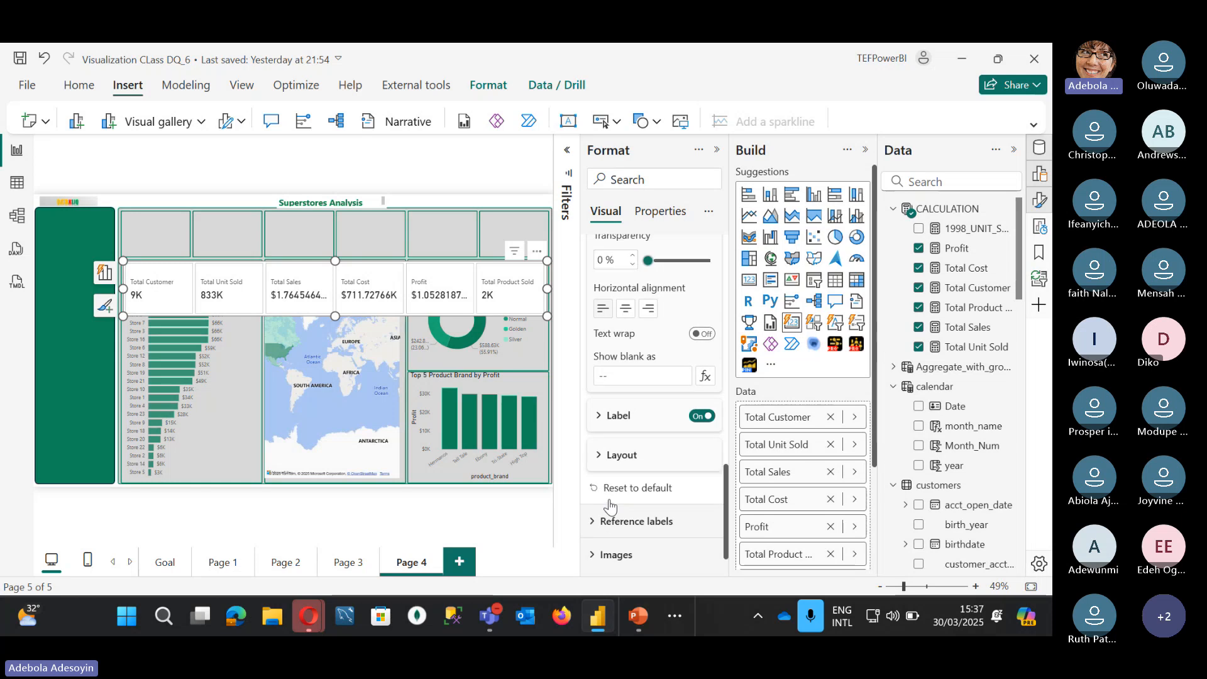
scroll(660, 342, up, 3)
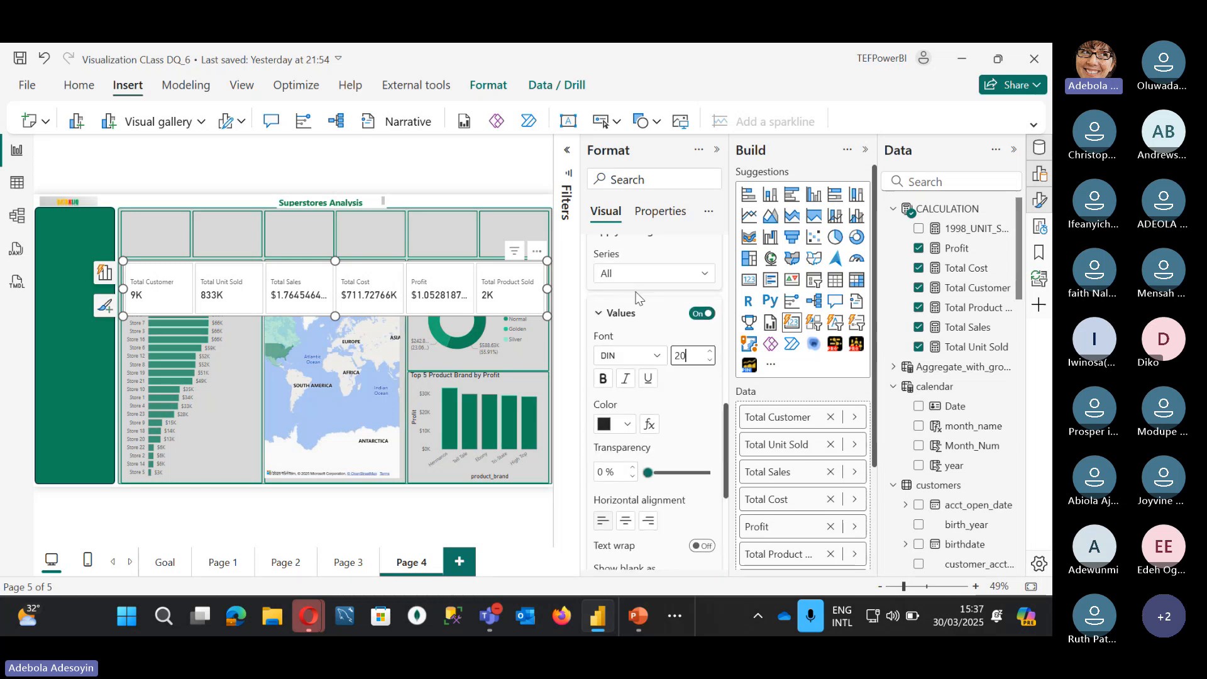
click(628, 274)
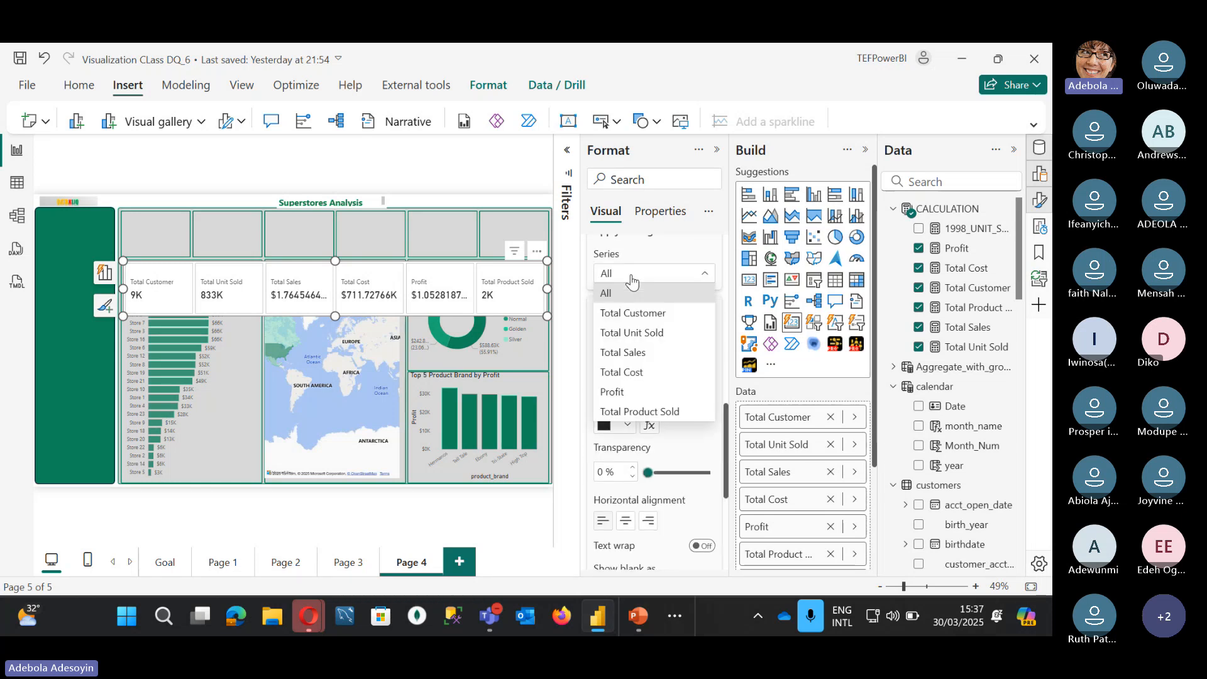
click(640, 318)
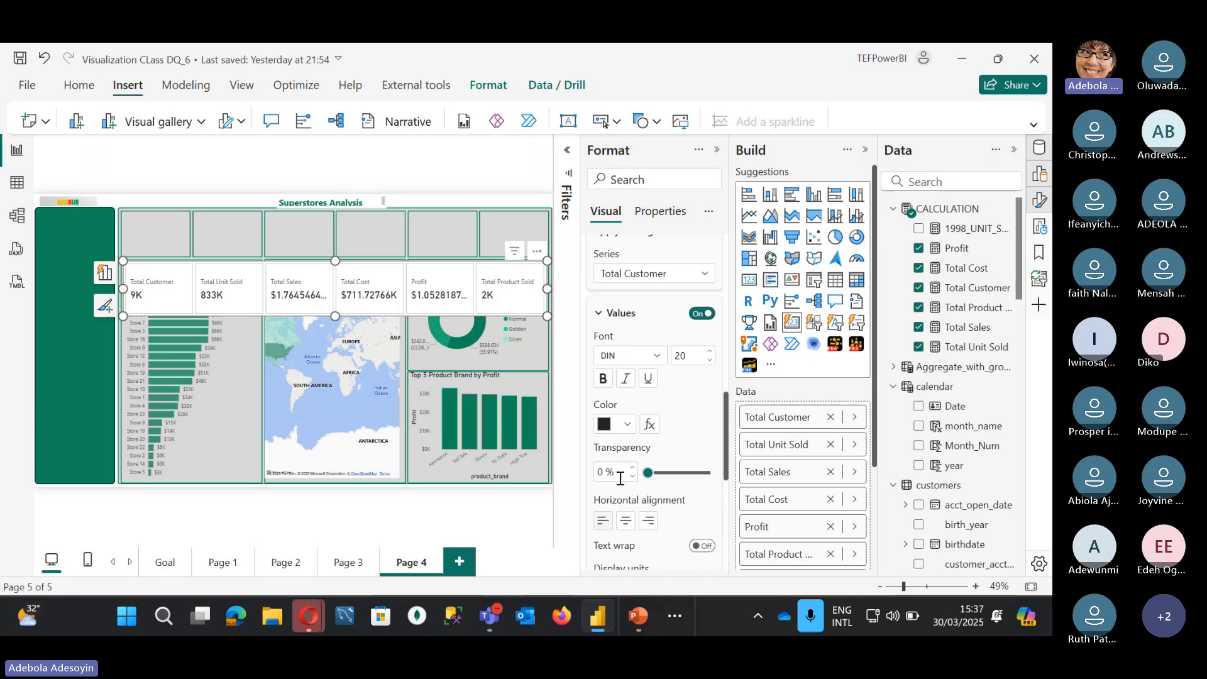
scroll(626, 506, down, 2)
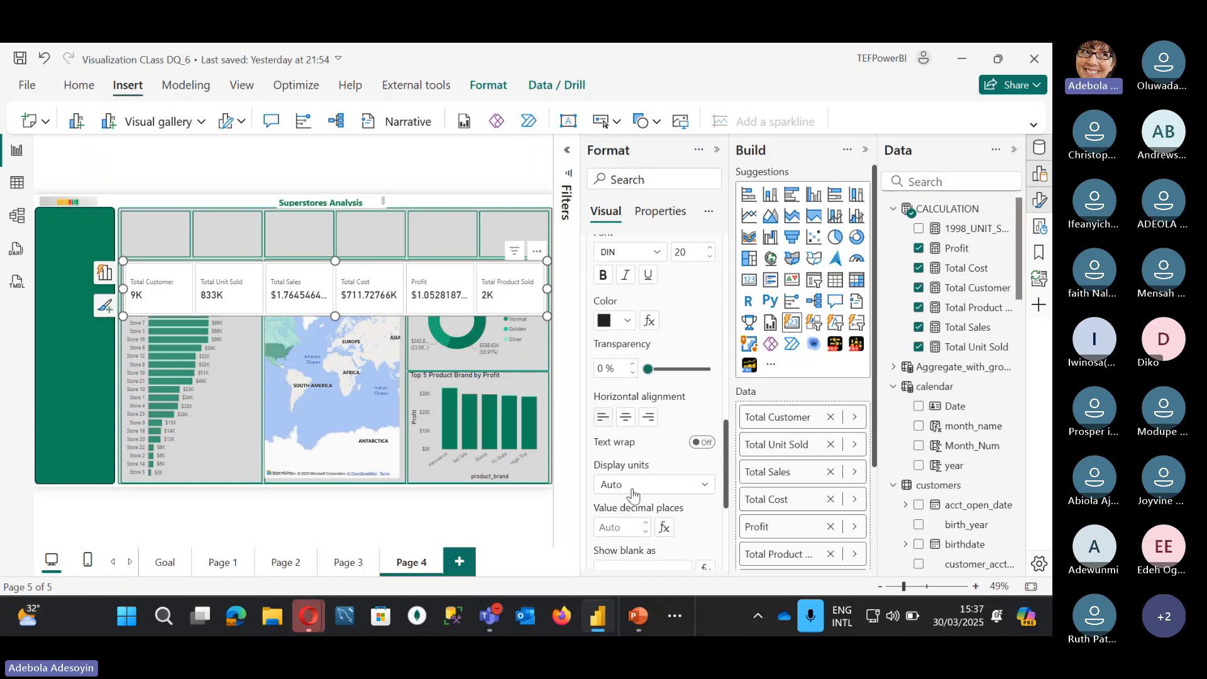
click(632, 493)
click(633, 376)
scroll(643, 367, up, 2)
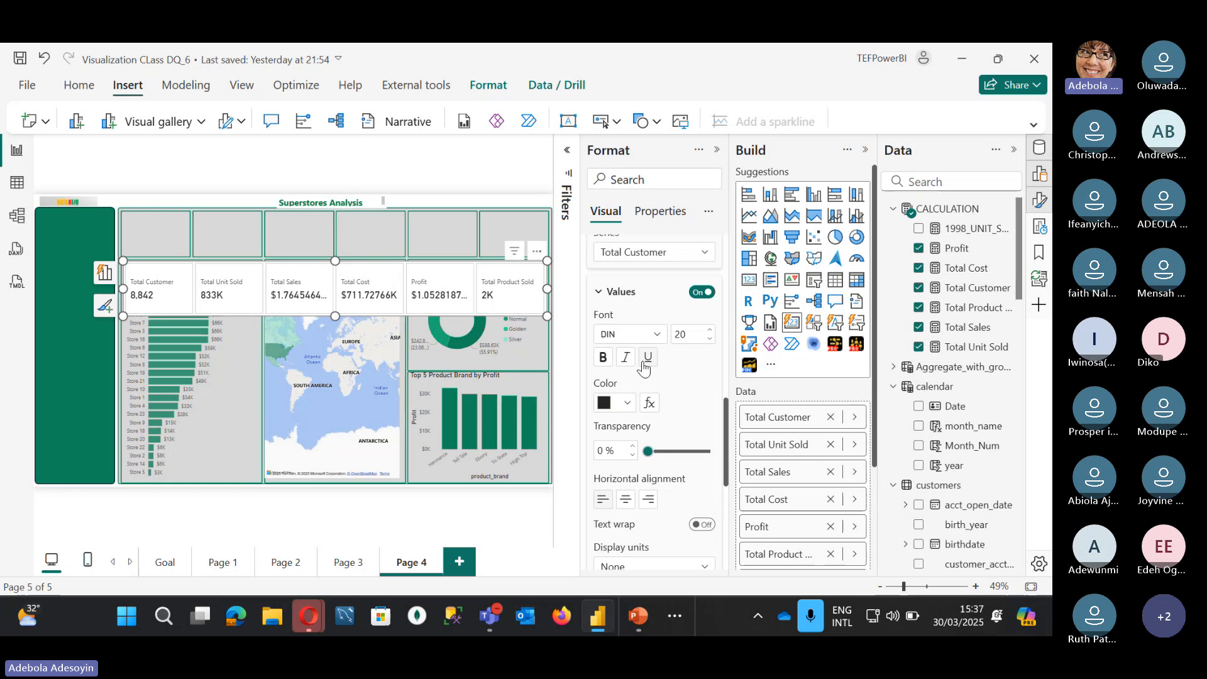
Step: Set the Total Unit Sold card's display units to None so it shows 833489
click(644, 254)
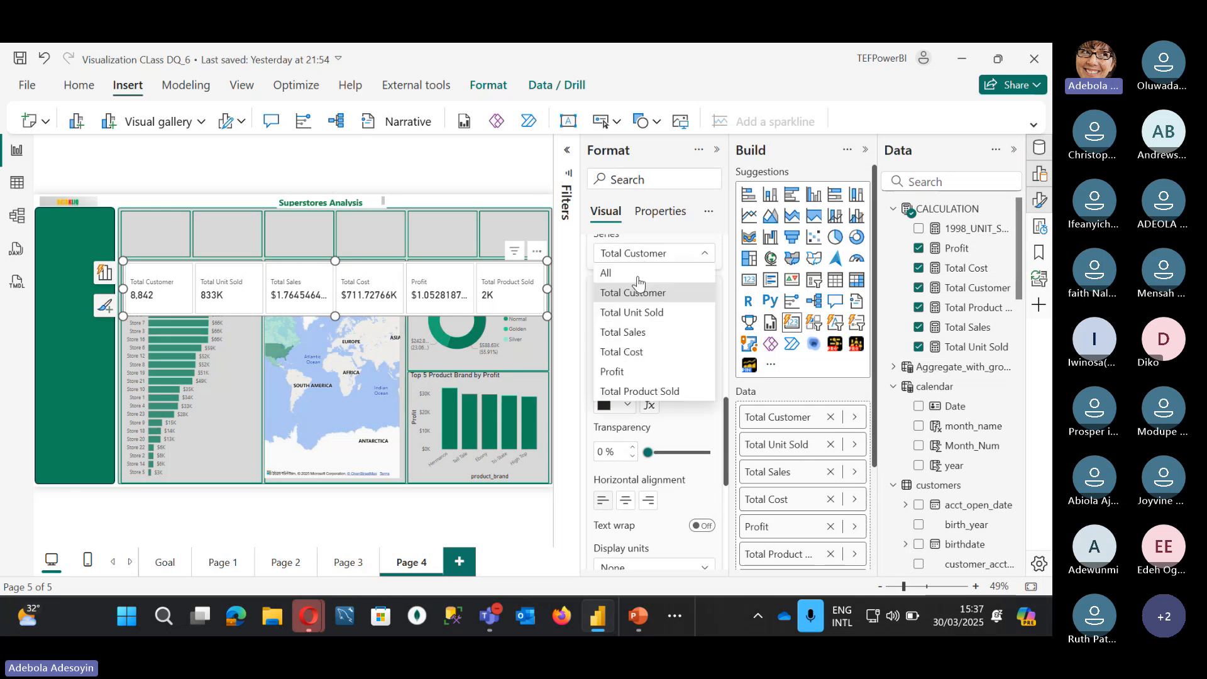
click(641, 314)
scroll(633, 425, down, 2)
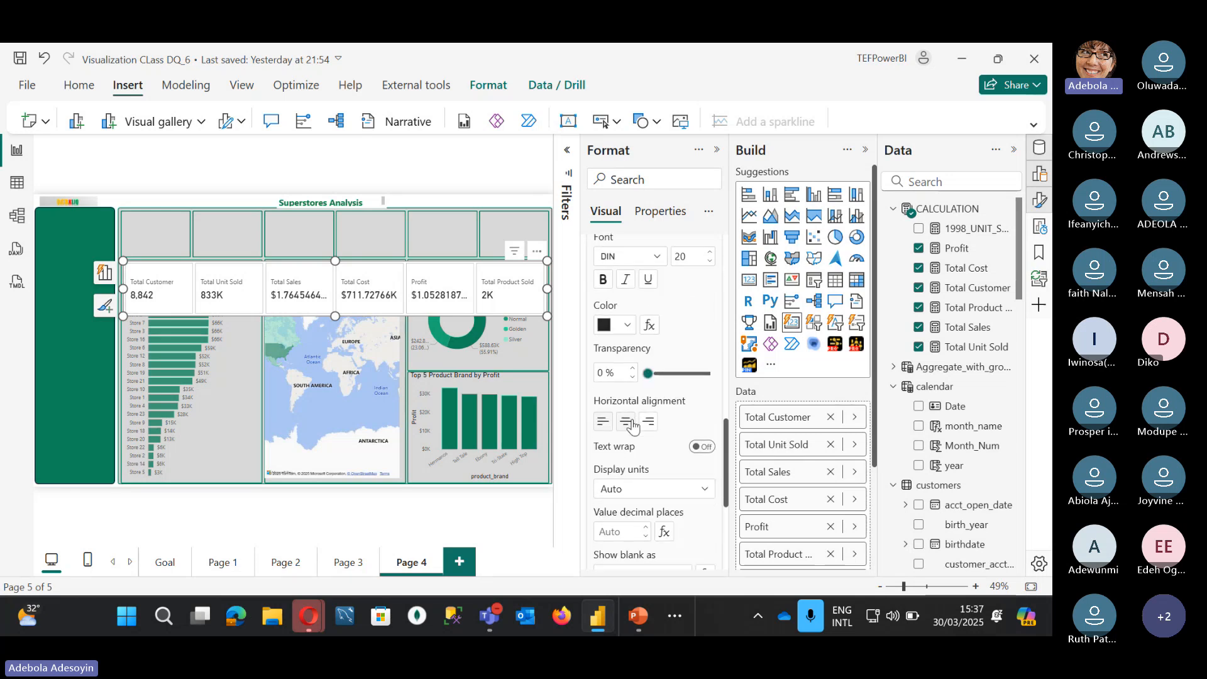
scroll(633, 426, down, 1)
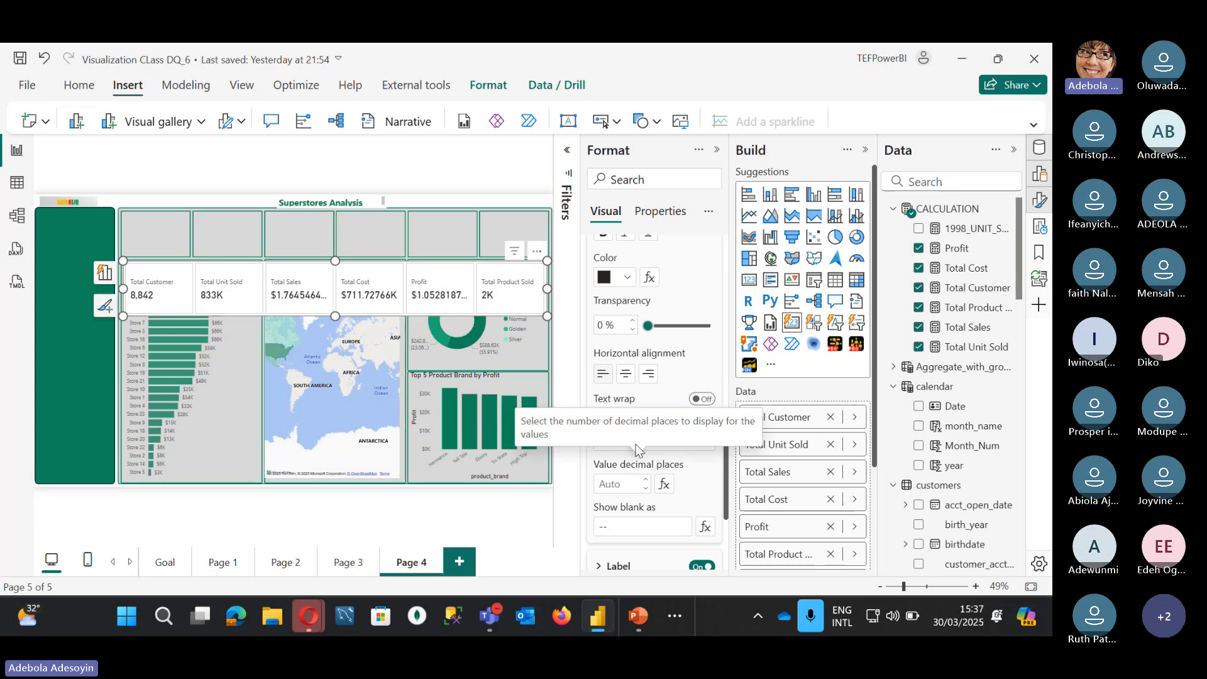
click(686, 442)
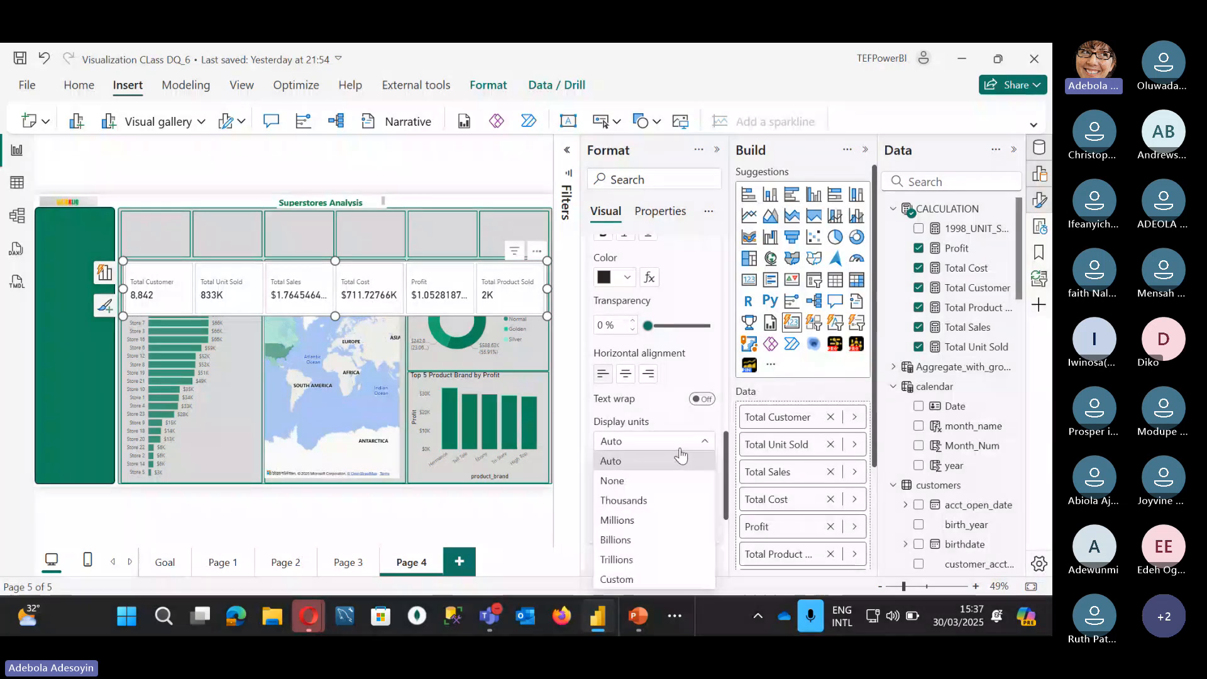
click(631, 482)
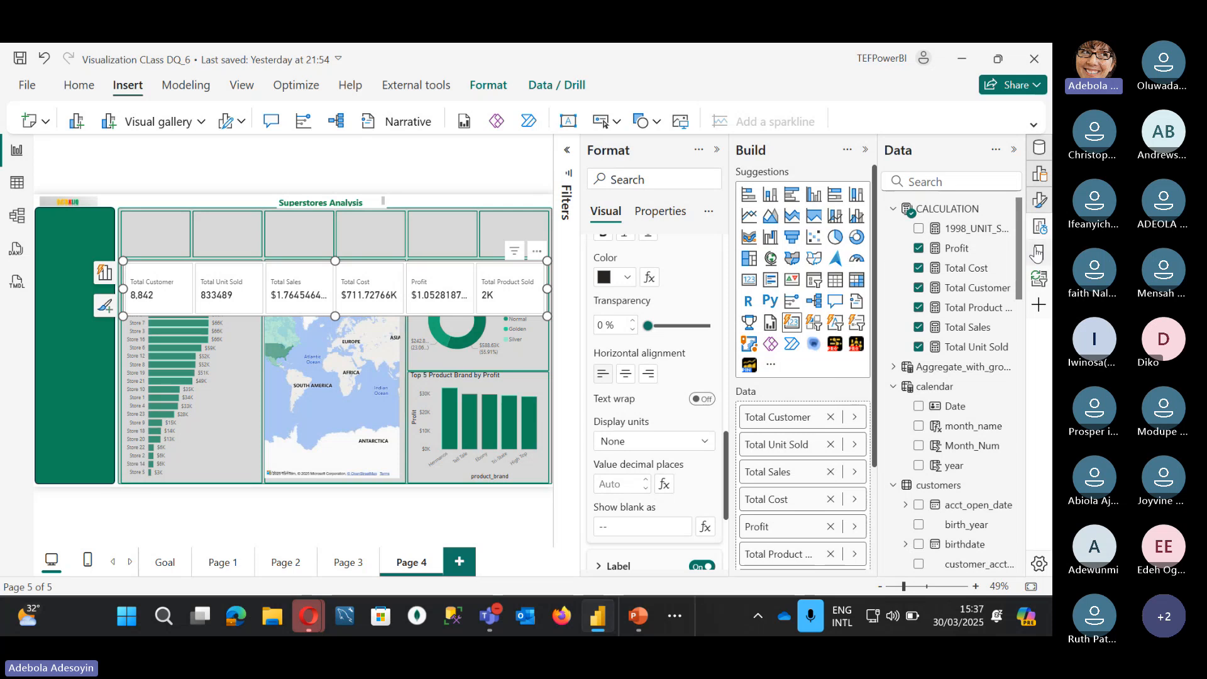
click(968, 347)
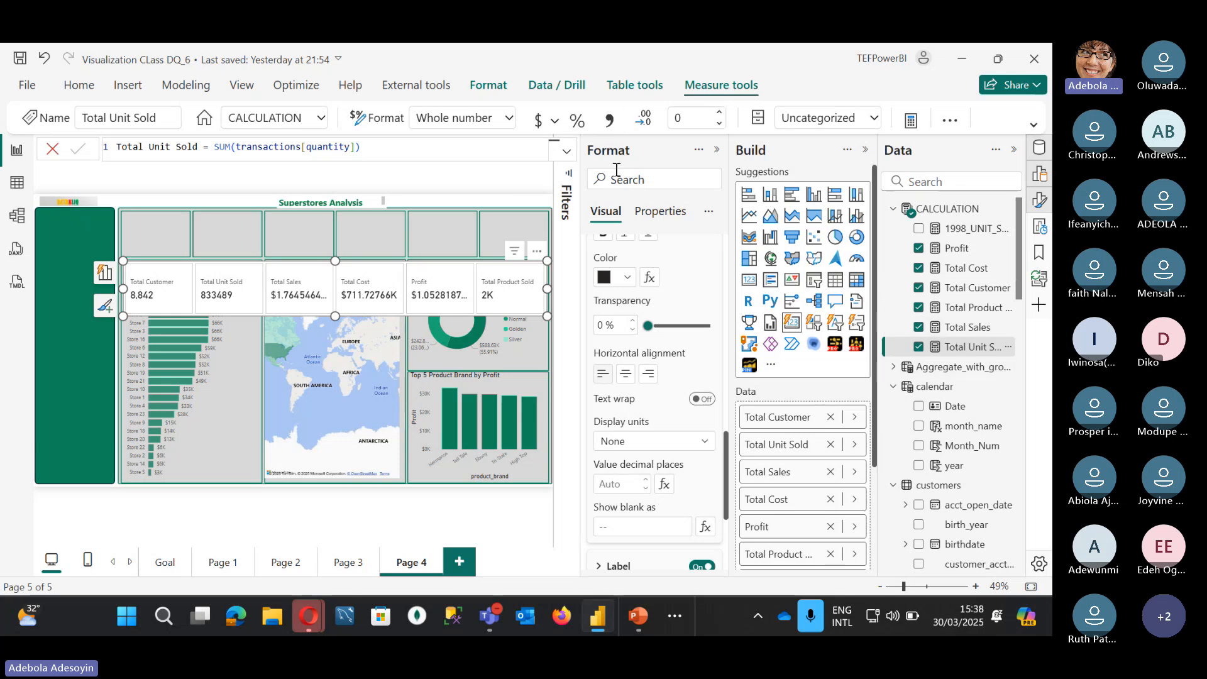
Step: Add thousands separators to Total Unit Sold and show Total Sales in millions
click(609, 120)
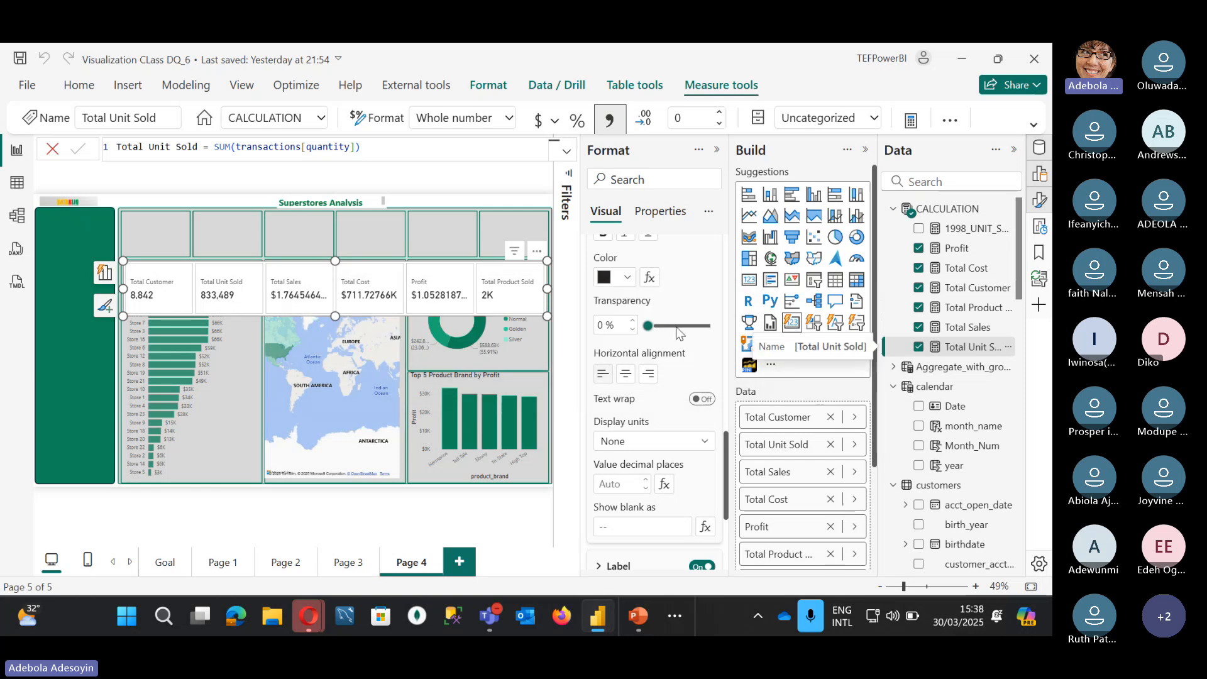
scroll(677, 333, up, 3)
click(634, 264)
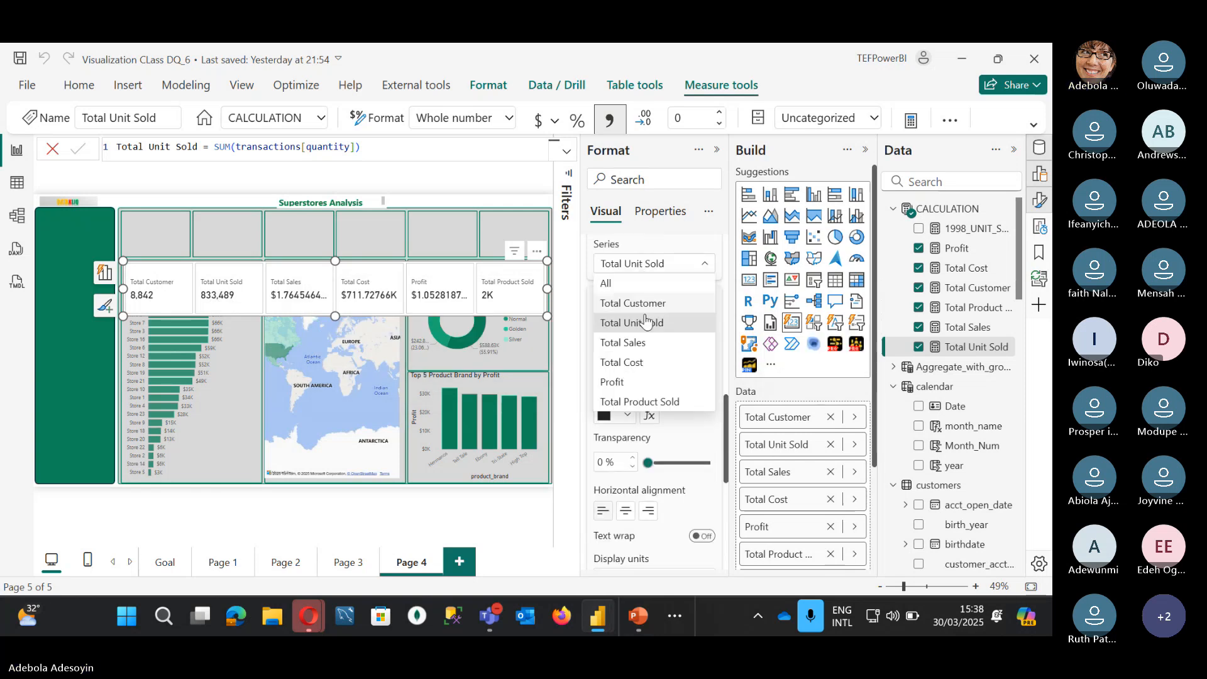
click(651, 344)
scroll(651, 393, down, 2)
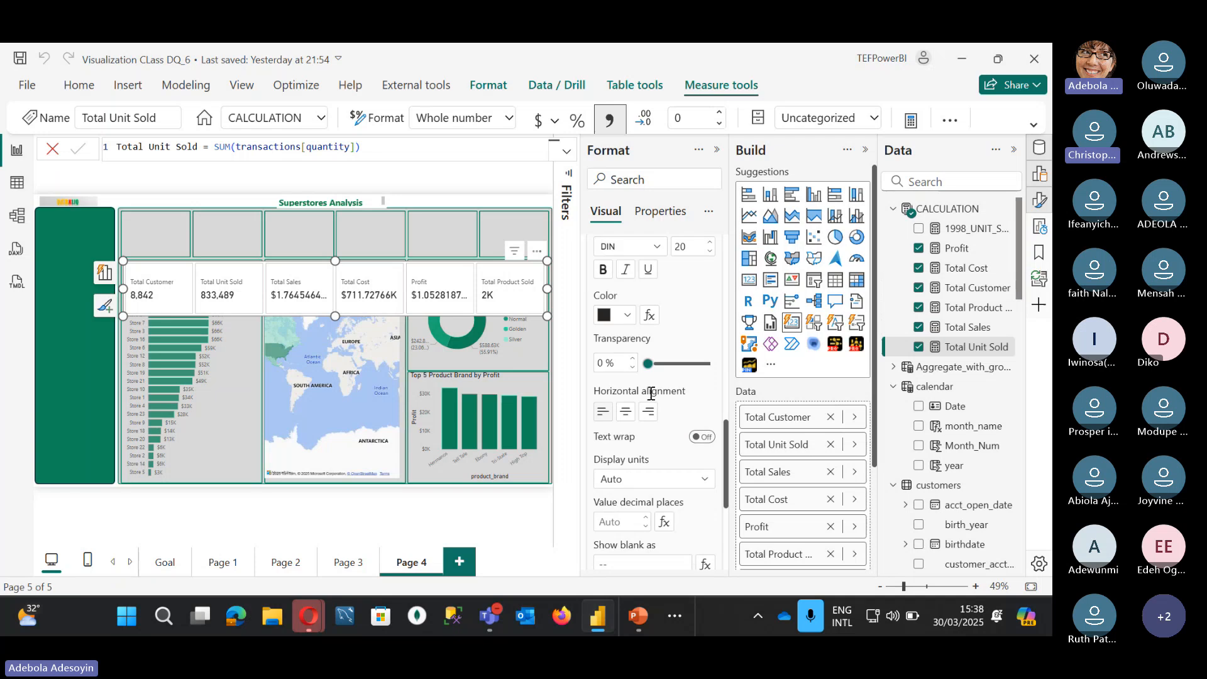
scroll(652, 393, down, 2)
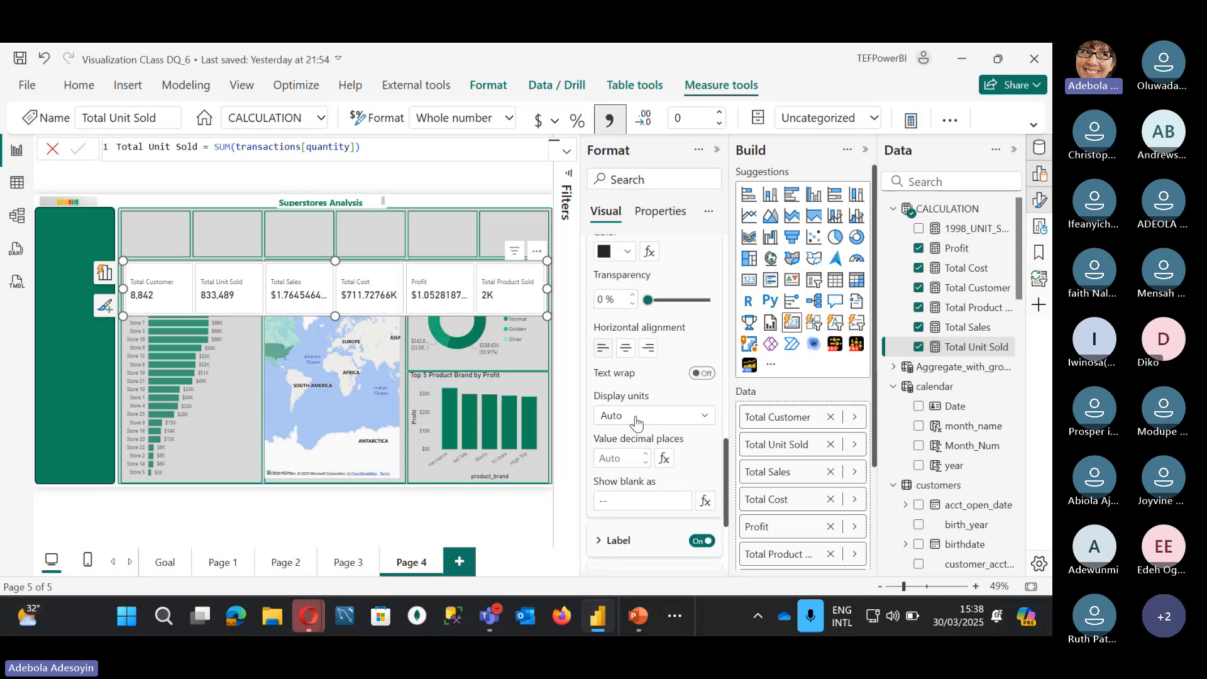
click(636, 420)
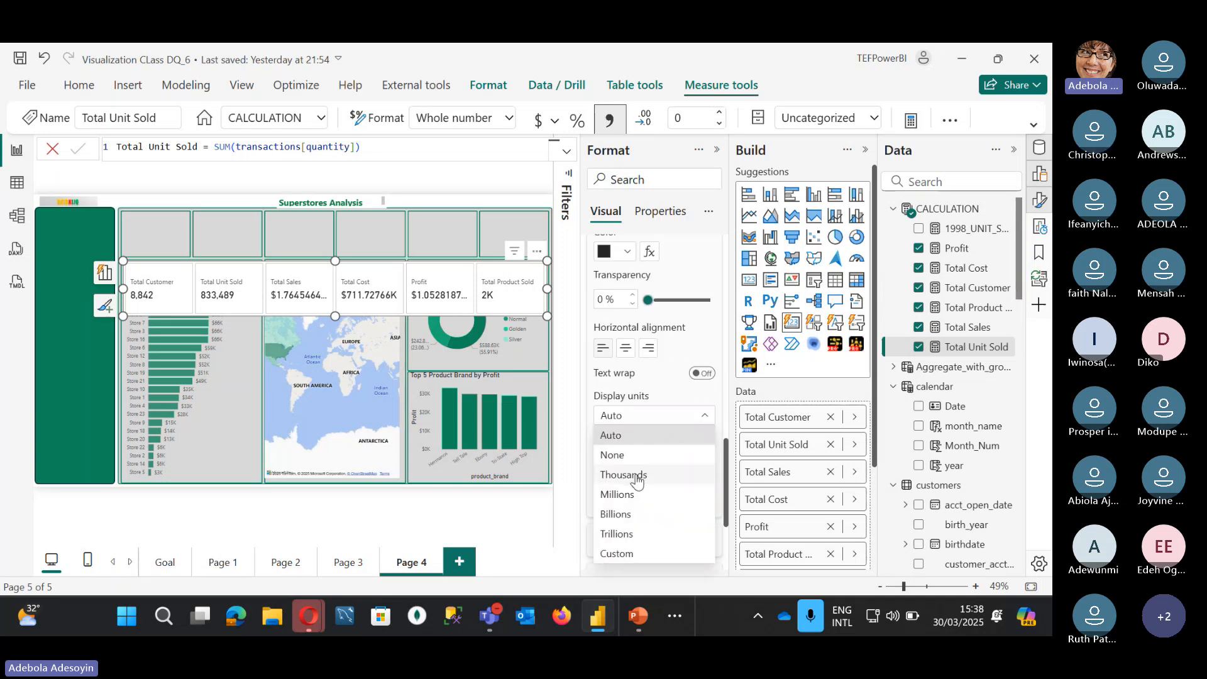
click(636, 476)
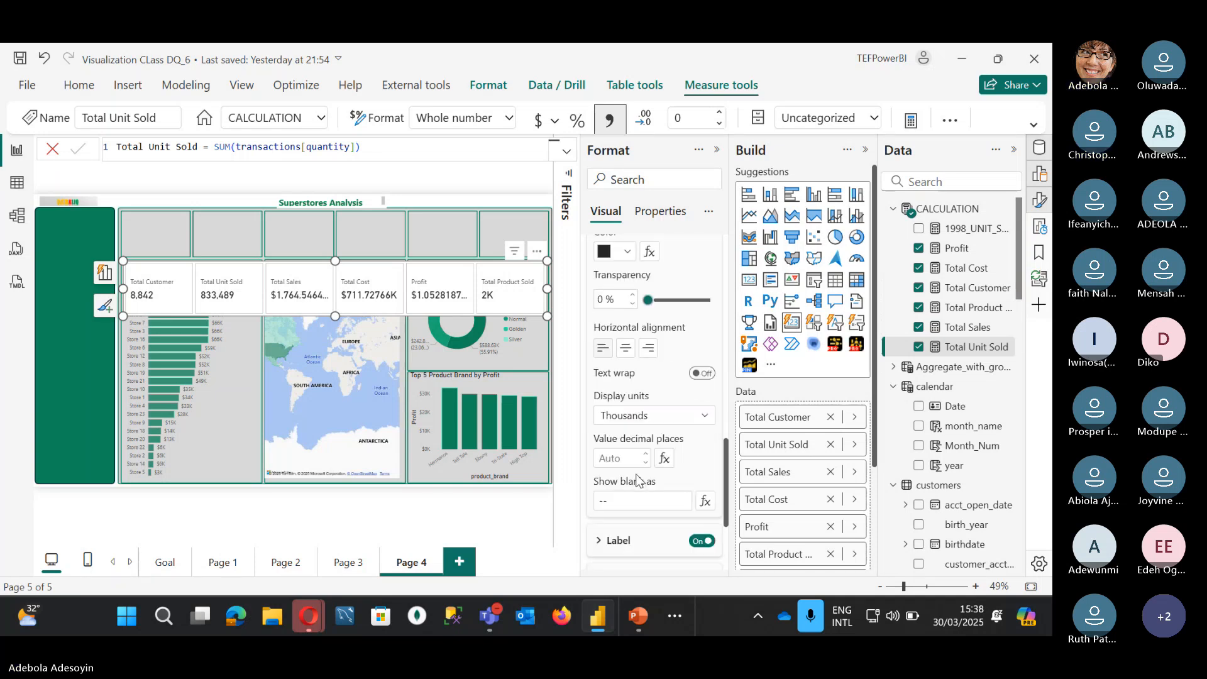
click(660, 421)
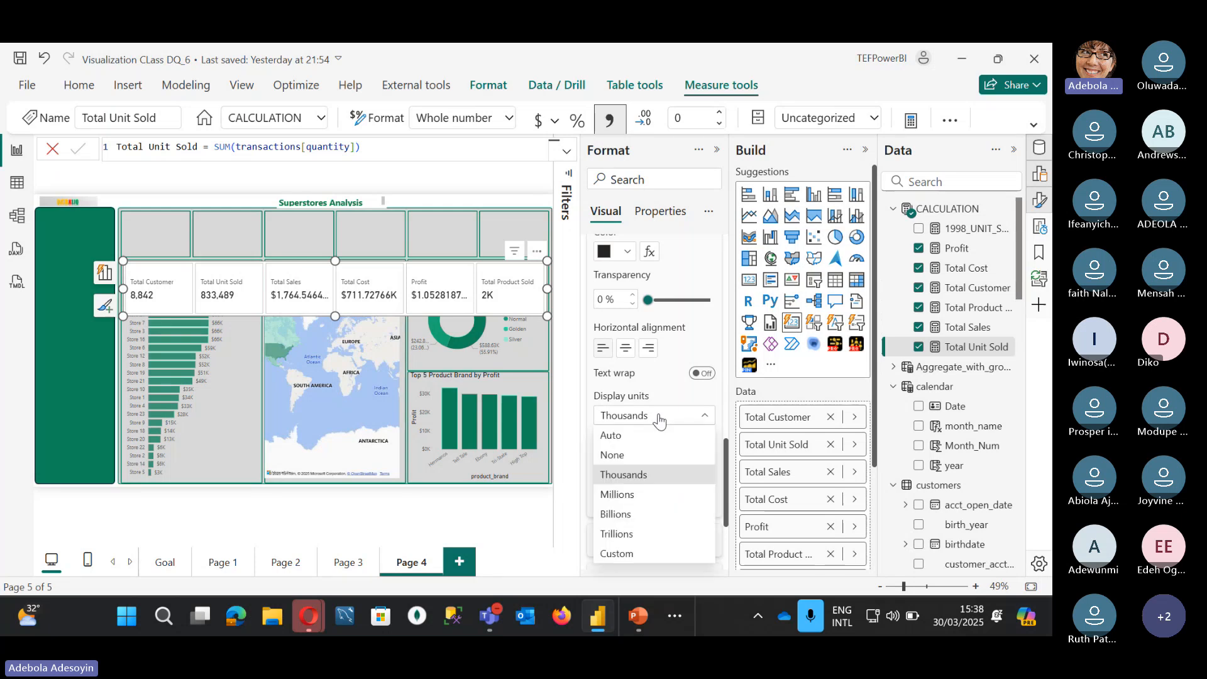
click(623, 494)
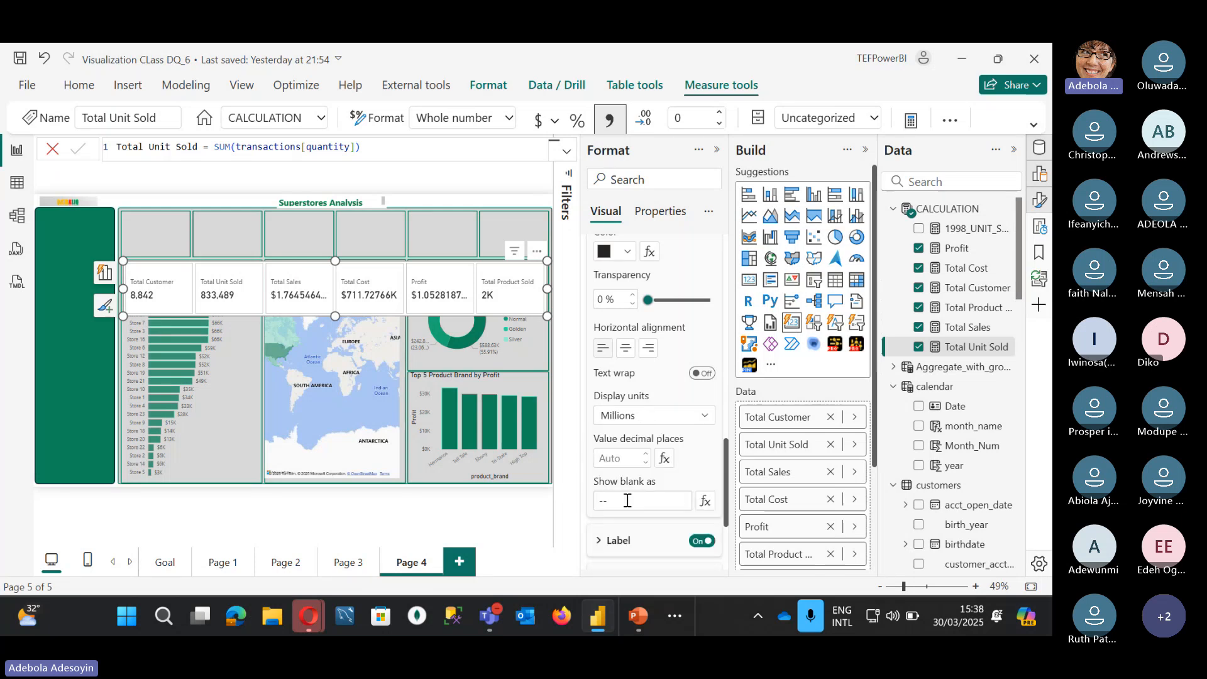
Step: Reduce the Total Sales value font to 18 and return value formatting to all cards
scroll(631, 306, up, 2)
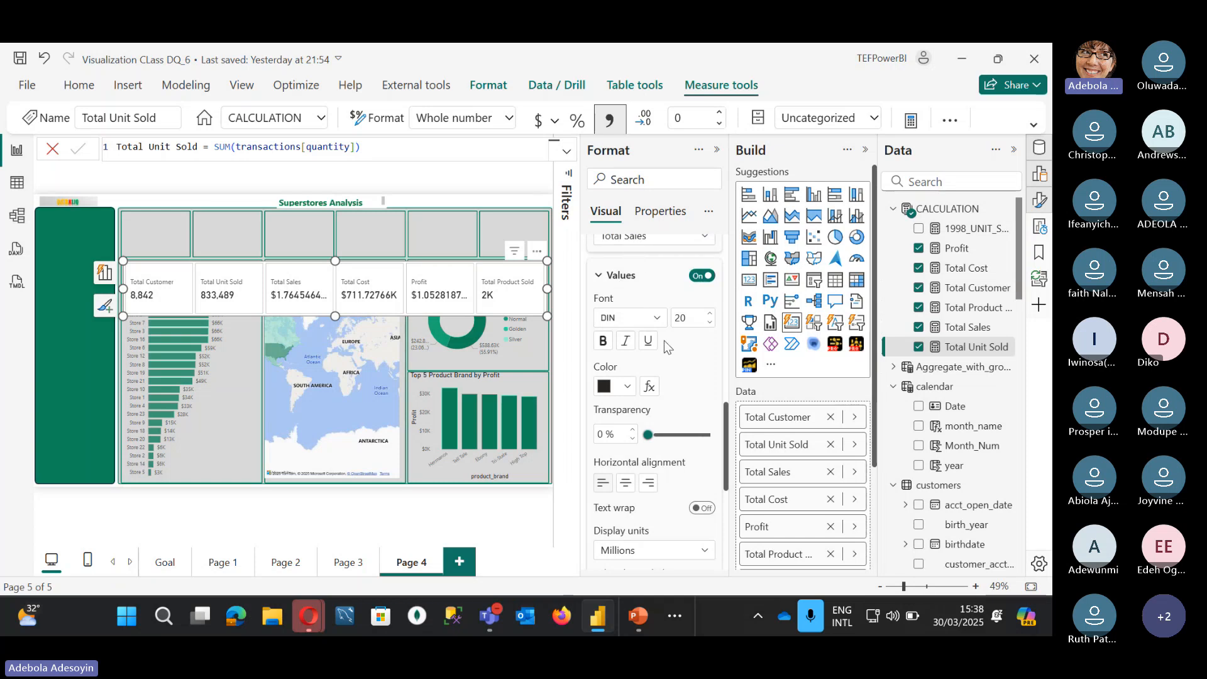
click(710, 323)
click(710, 323)
scroll(664, 436, down, 3)
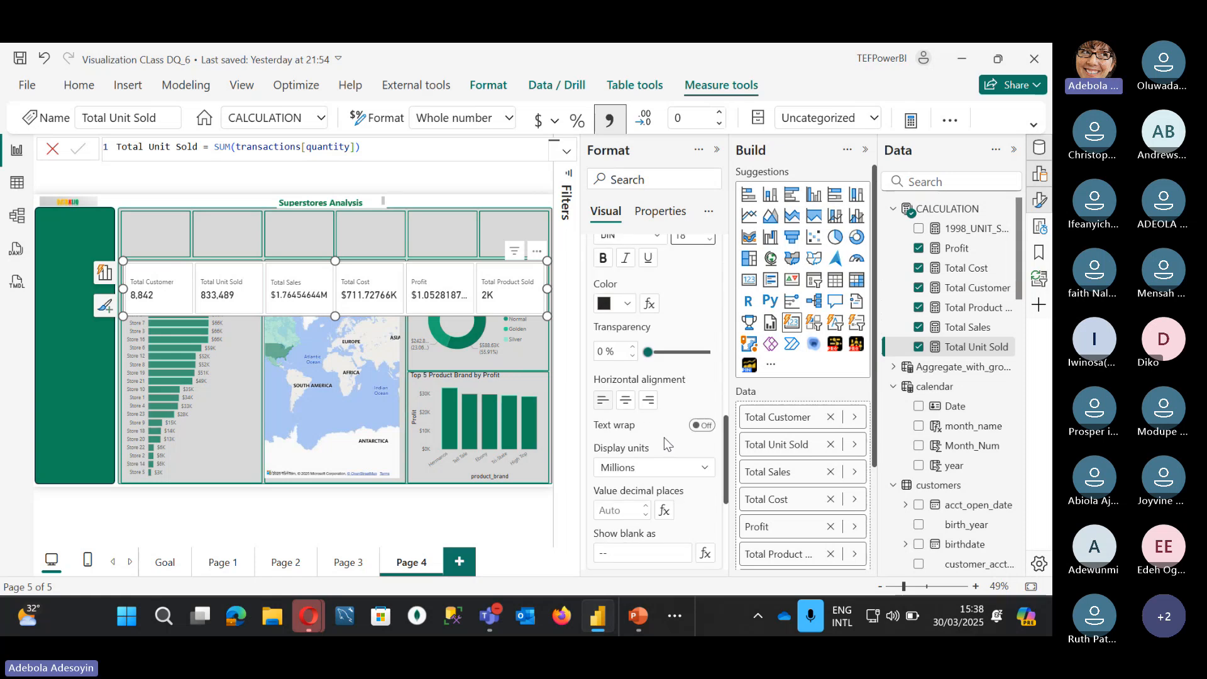
click(630, 443)
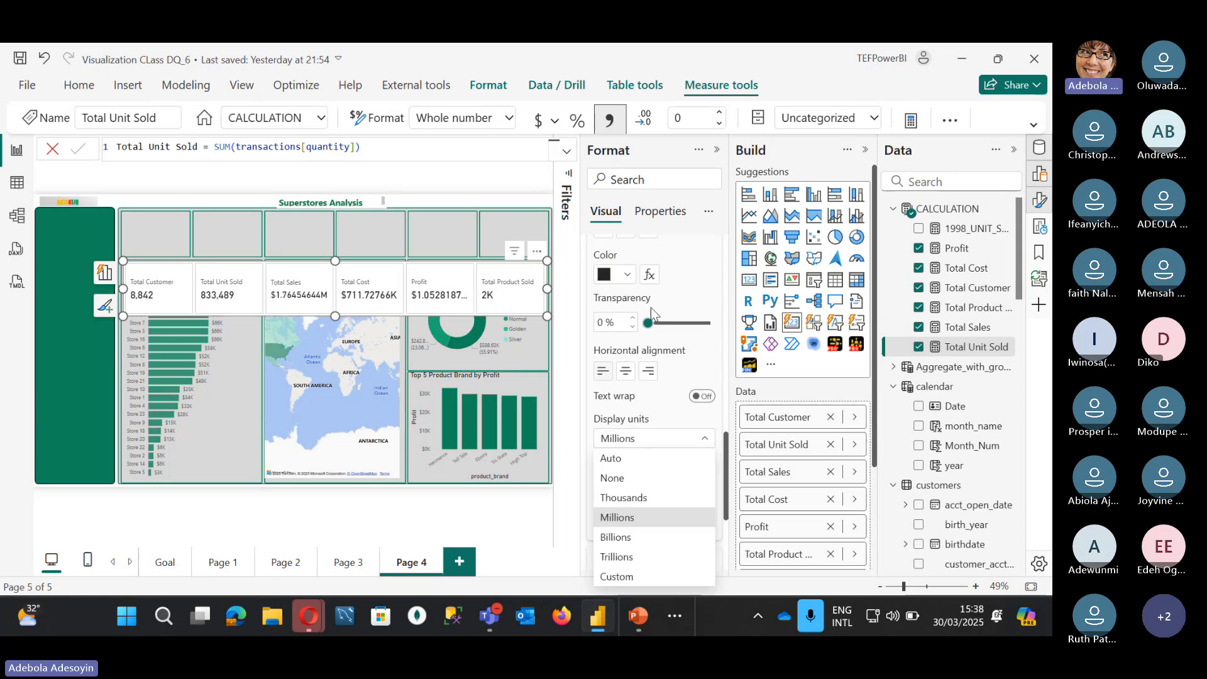
click(673, 294)
scroll(654, 352, up, 3)
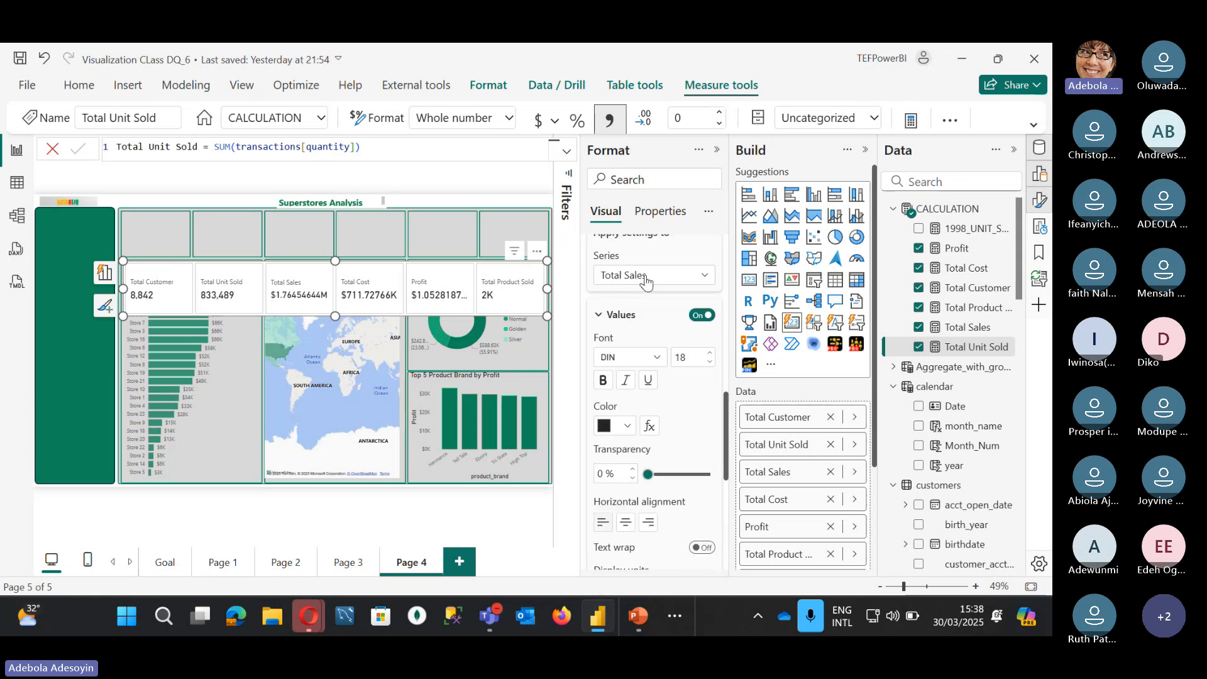
click(653, 274)
click(625, 296)
scroll(633, 386, down, 3)
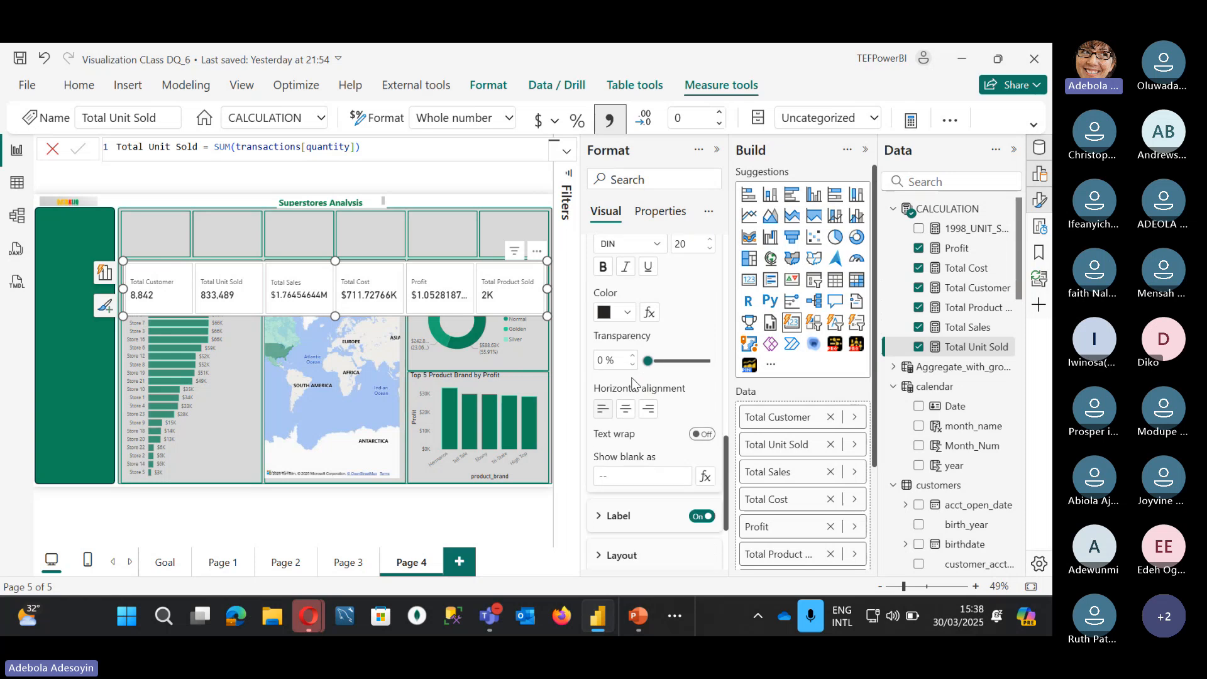
scroll(630, 371, down, 3)
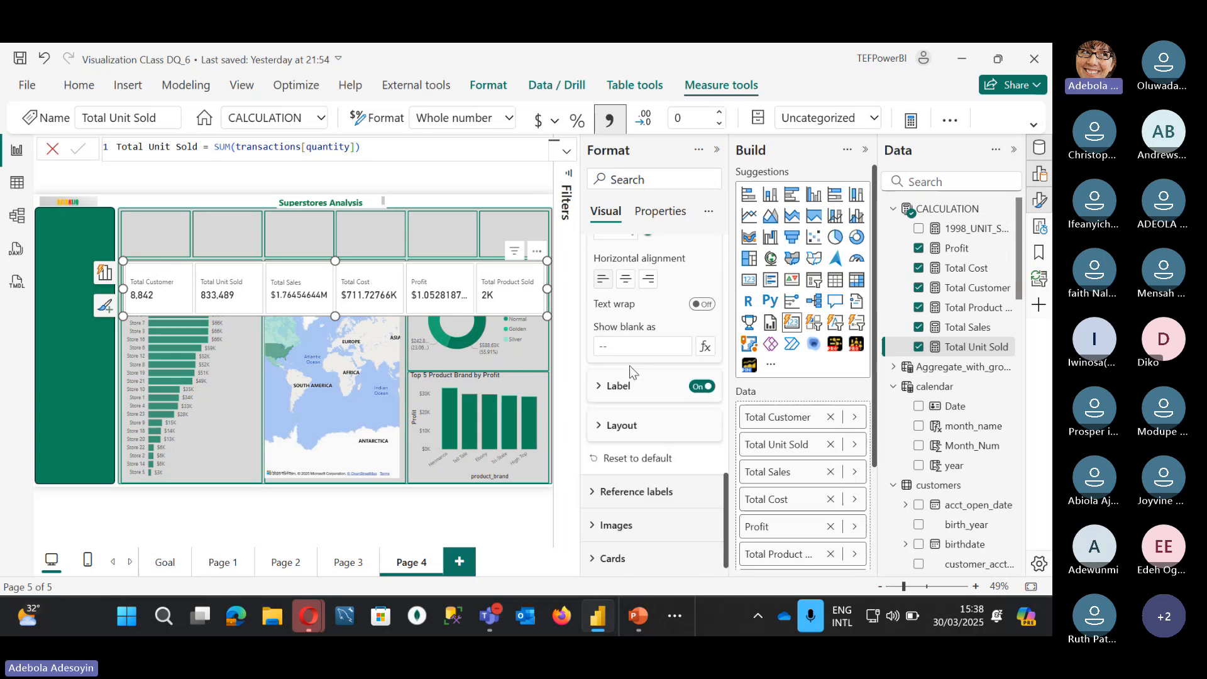
scroll(616, 370, up, 5)
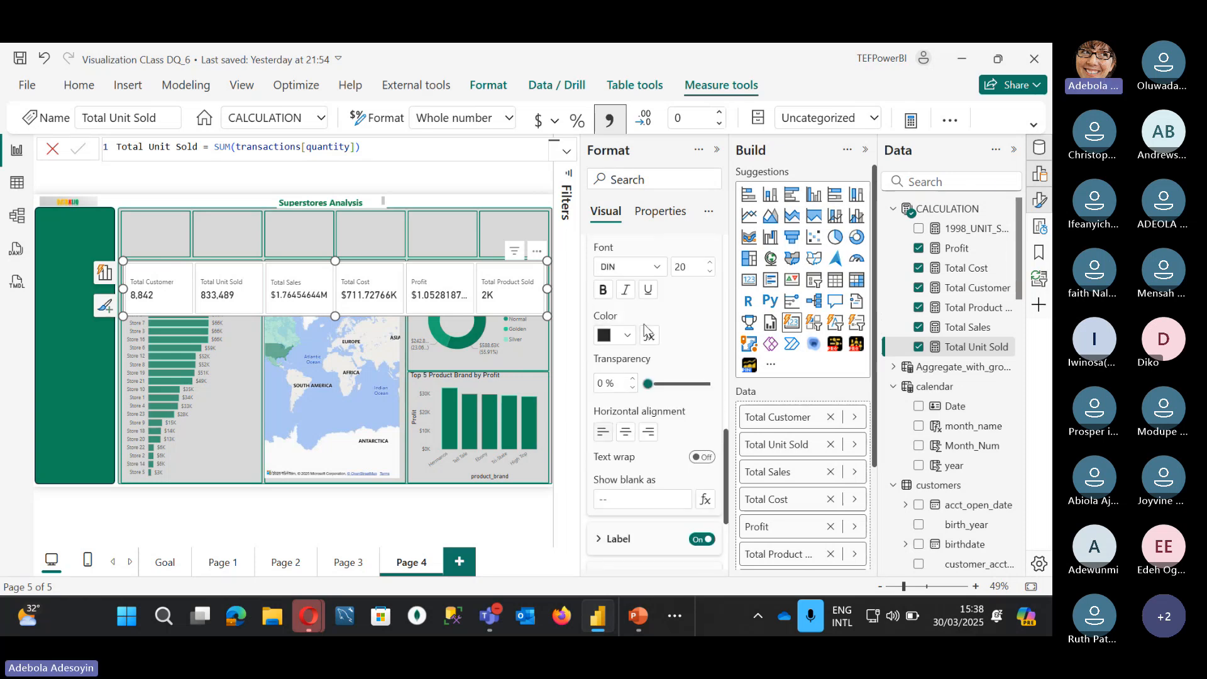
scroll(643, 326, down, 2)
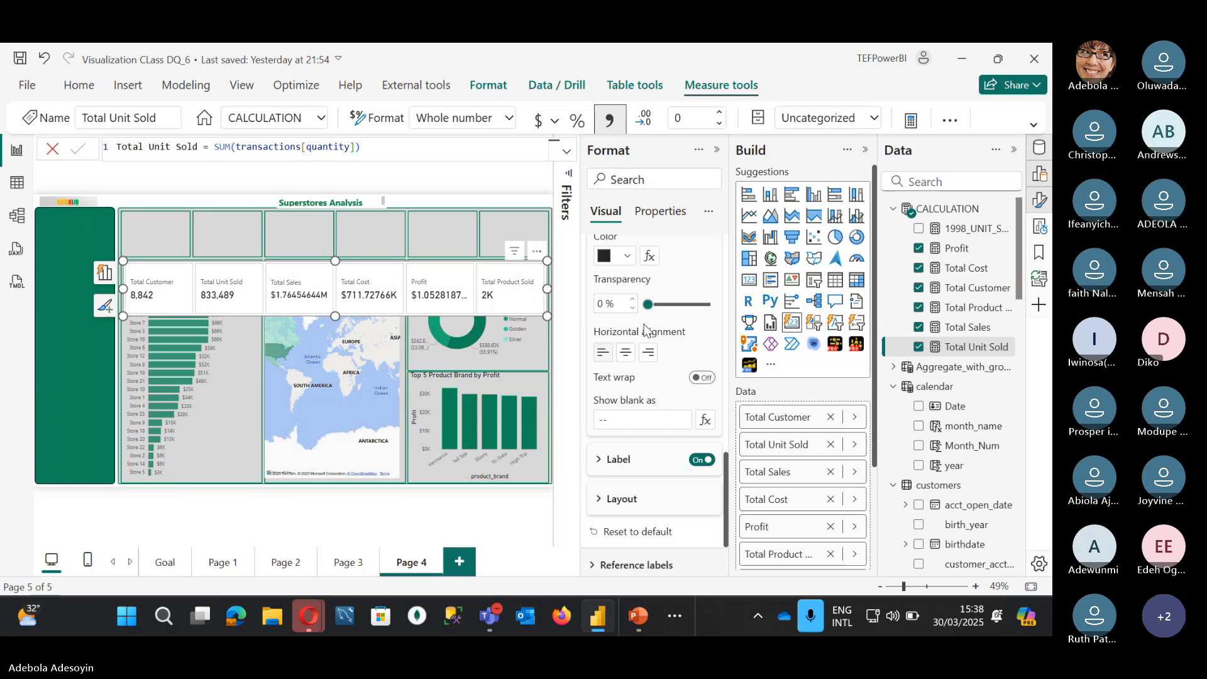
scroll(644, 325, up, 4)
Step: Set the Total Cost card's display units to Thousands
click(641, 278)
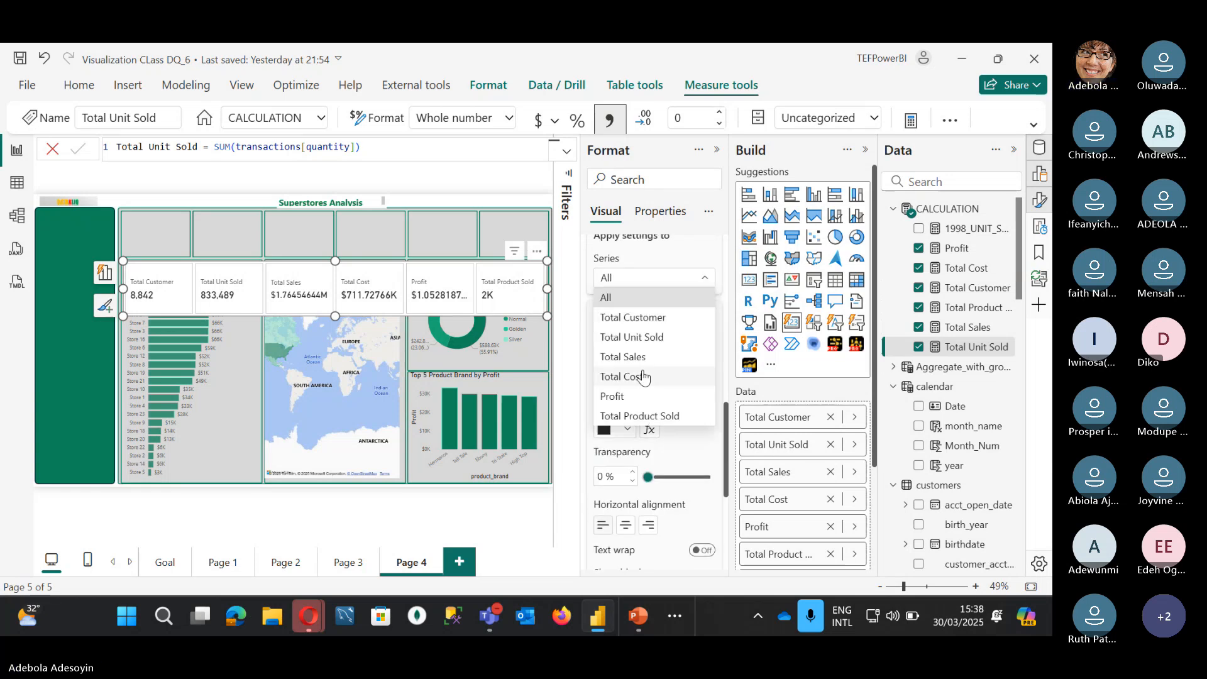
click(640, 377)
scroll(635, 440, down, 2)
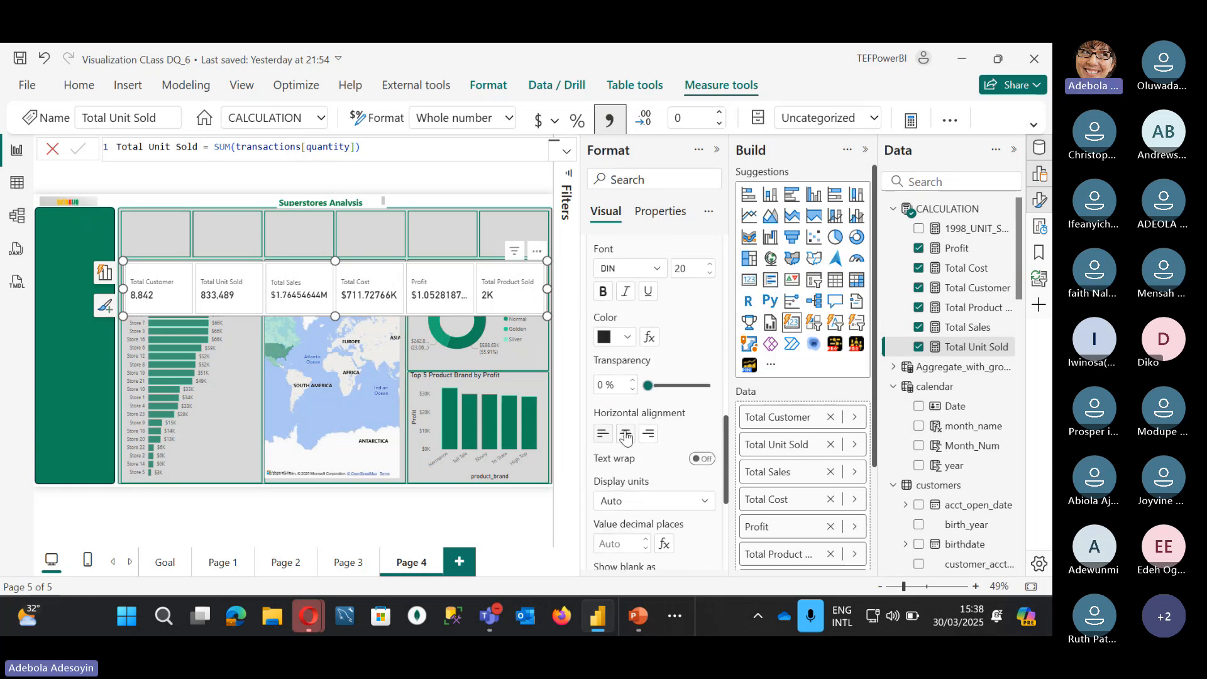
click(627, 503)
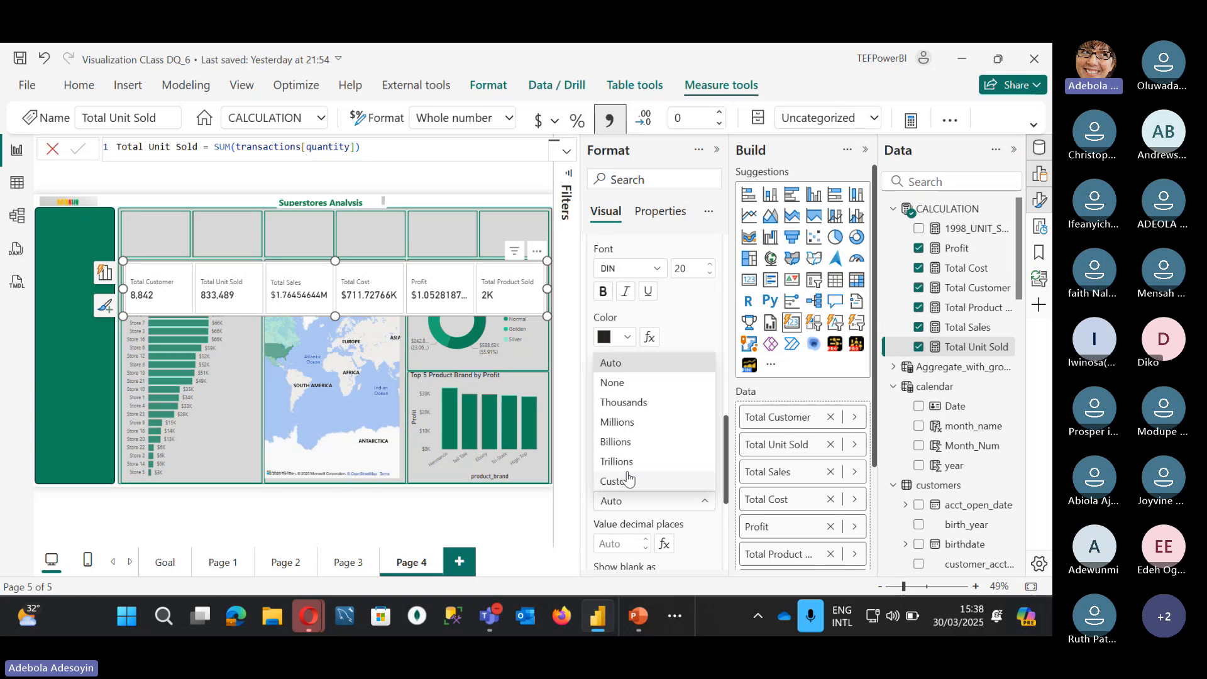
click(638, 409)
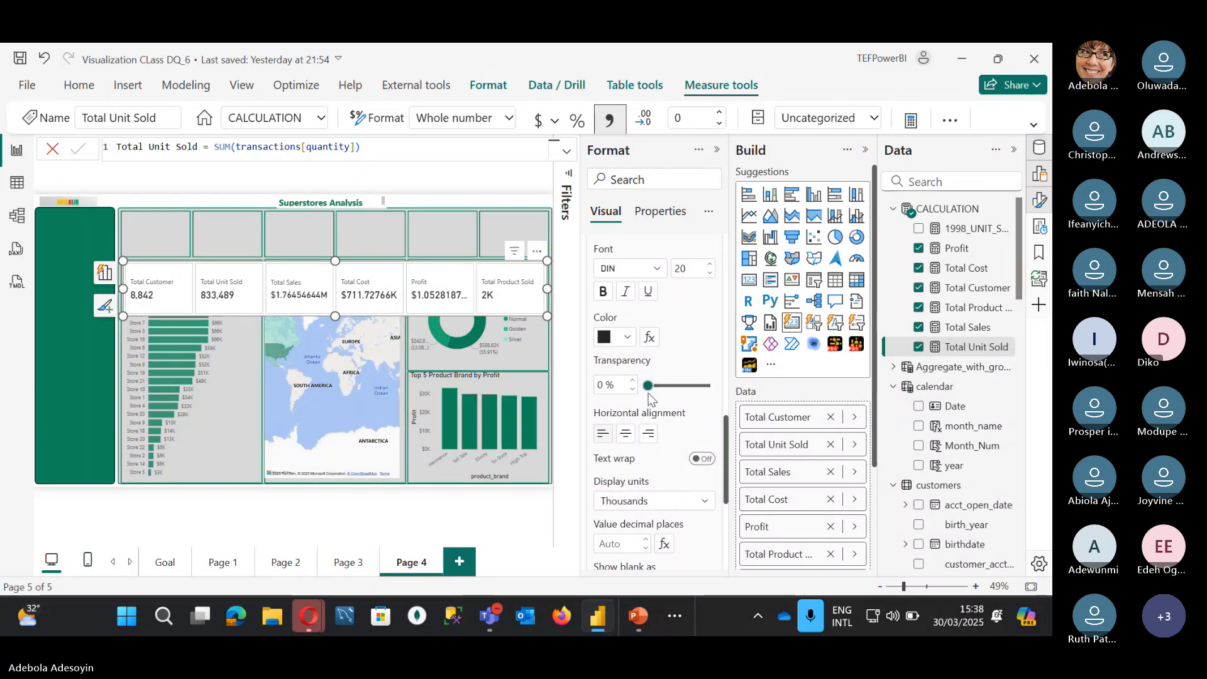
scroll(647, 401, up, 3)
scroll(638, 340, up, 2)
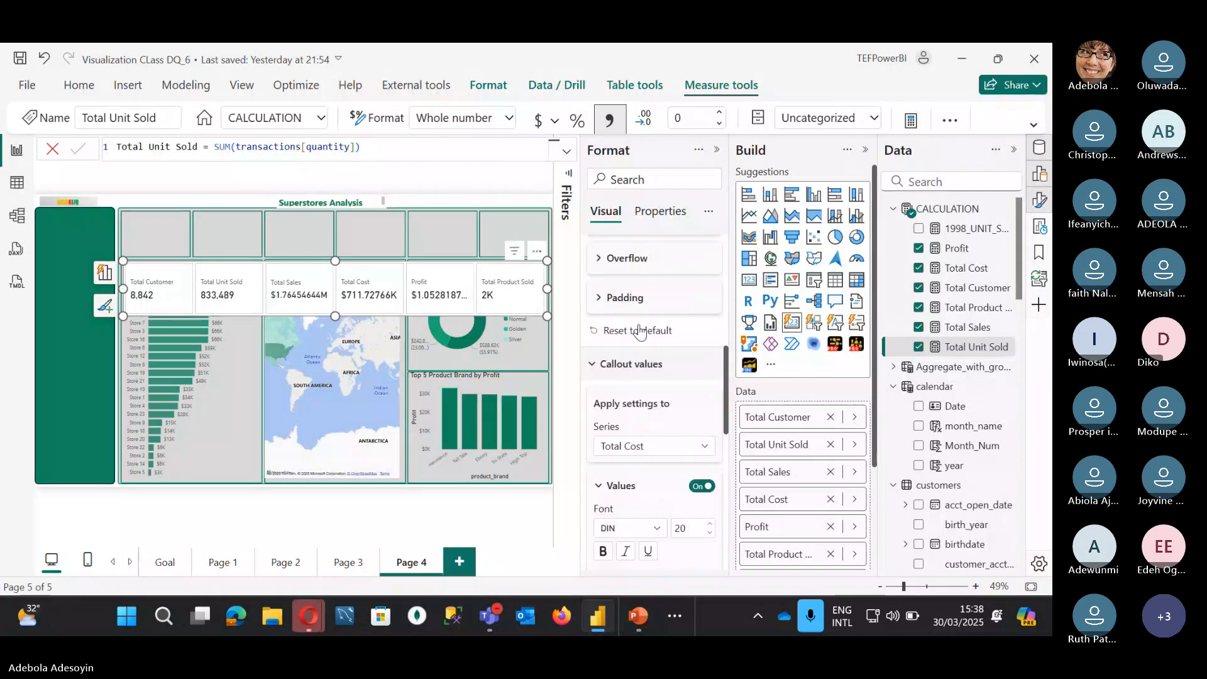
Step: Set the Total Product Sold card's display units to None so it shows 1,559
click(629, 445)
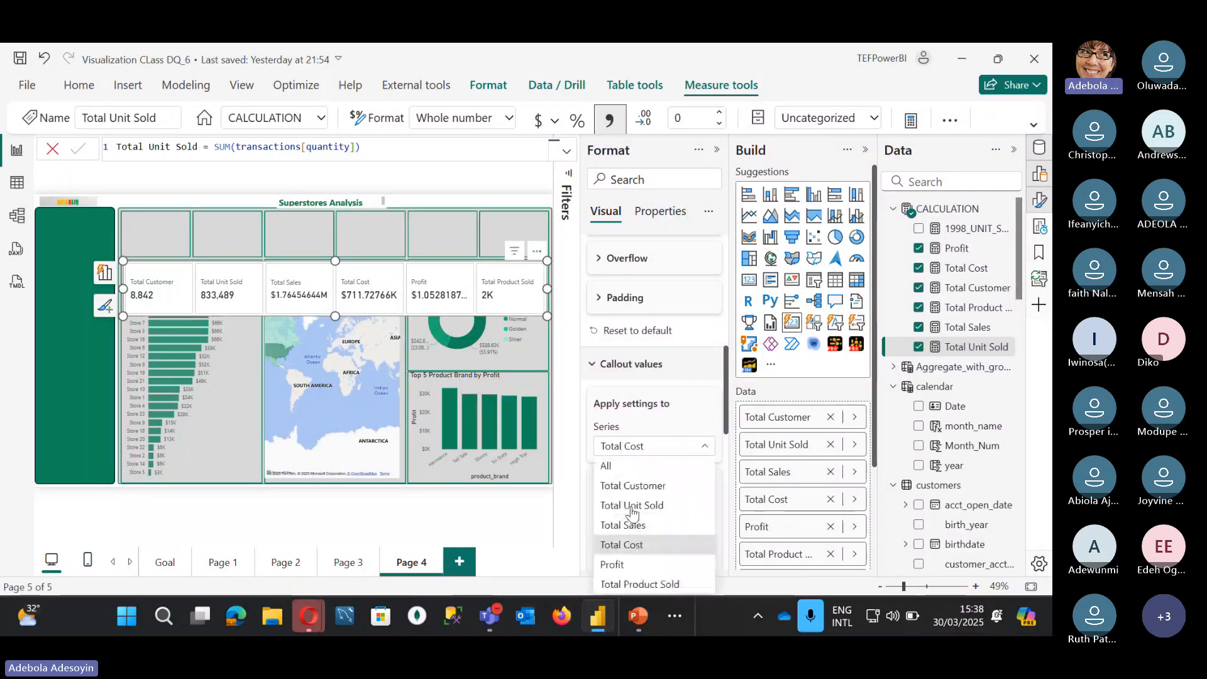
click(619, 578)
scroll(631, 536, down, 3)
scroll(631, 536, down, 1)
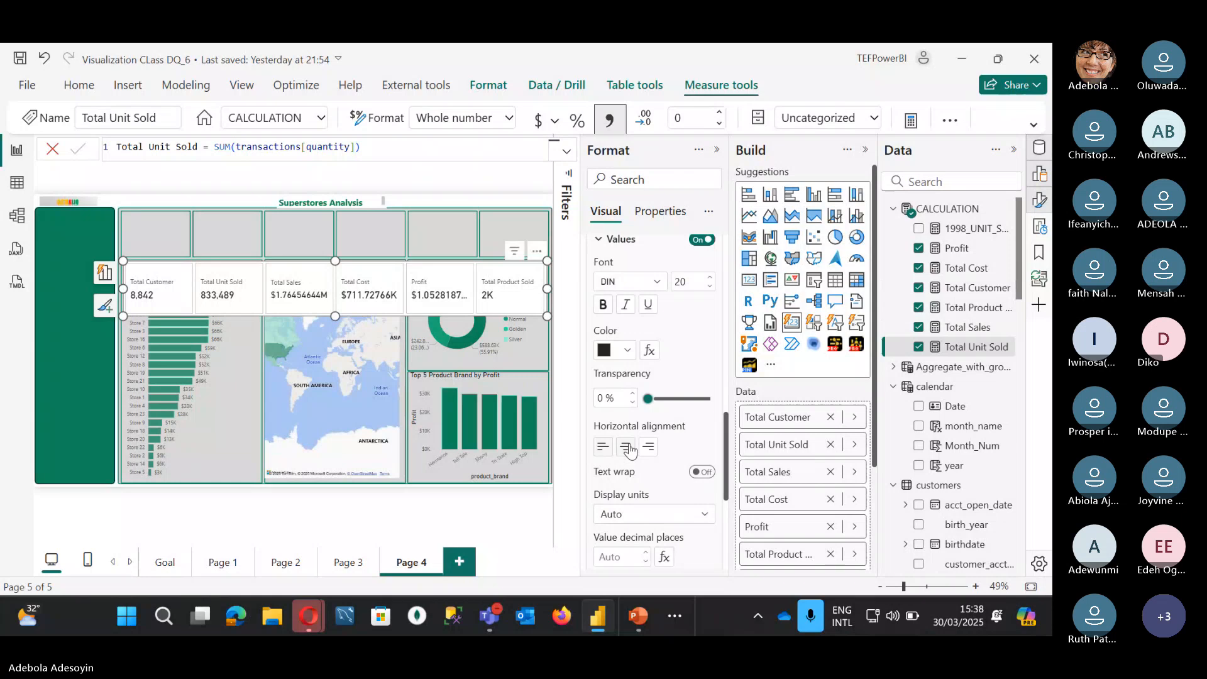
scroll(630, 450, down, 1)
click(631, 470)
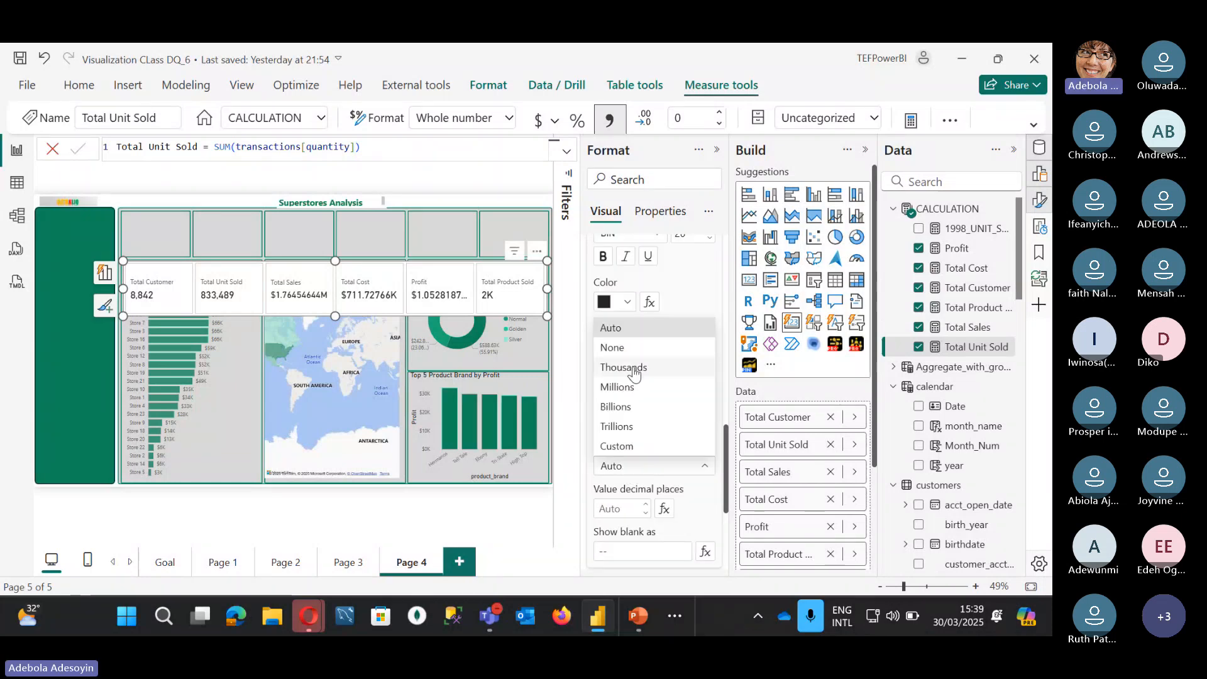
click(631, 349)
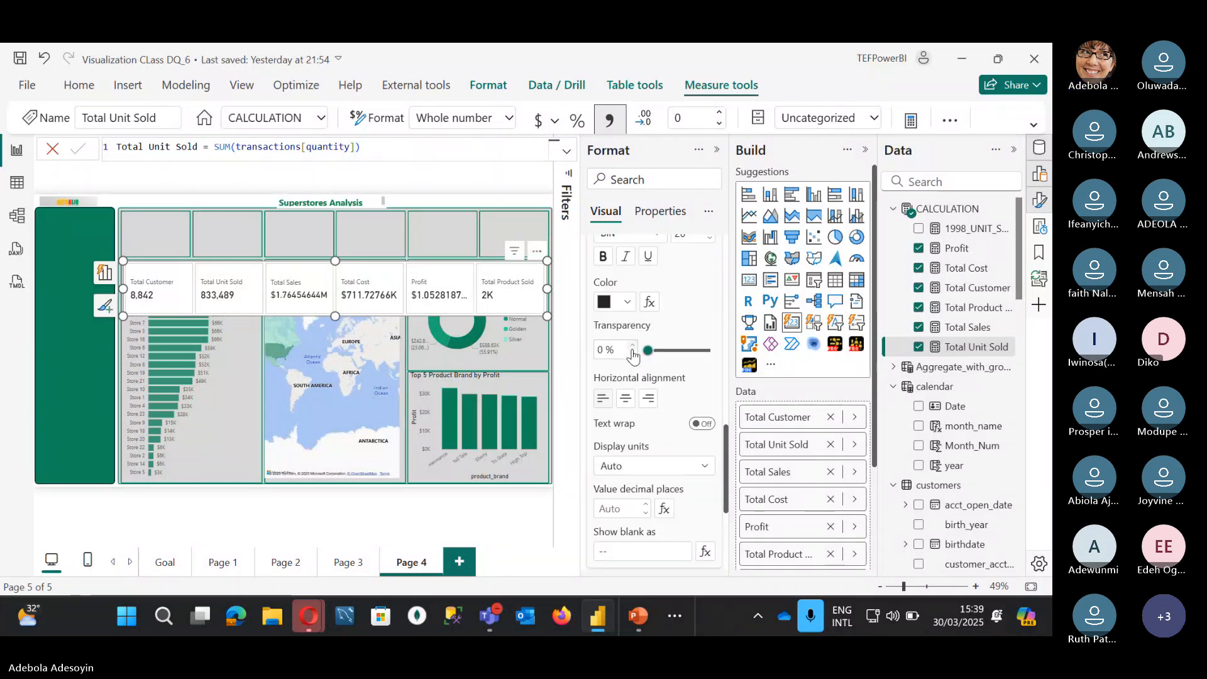
scroll(632, 427, up, 4)
scroll(632, 429, up, 5)
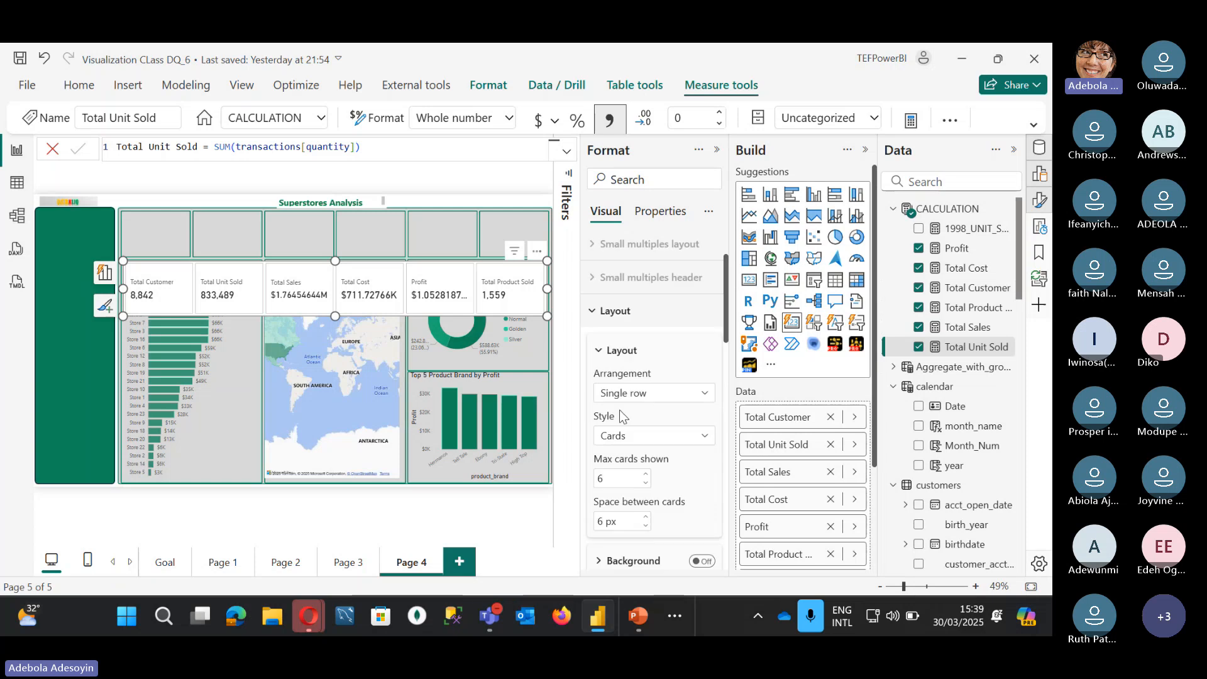
click(660, 212)
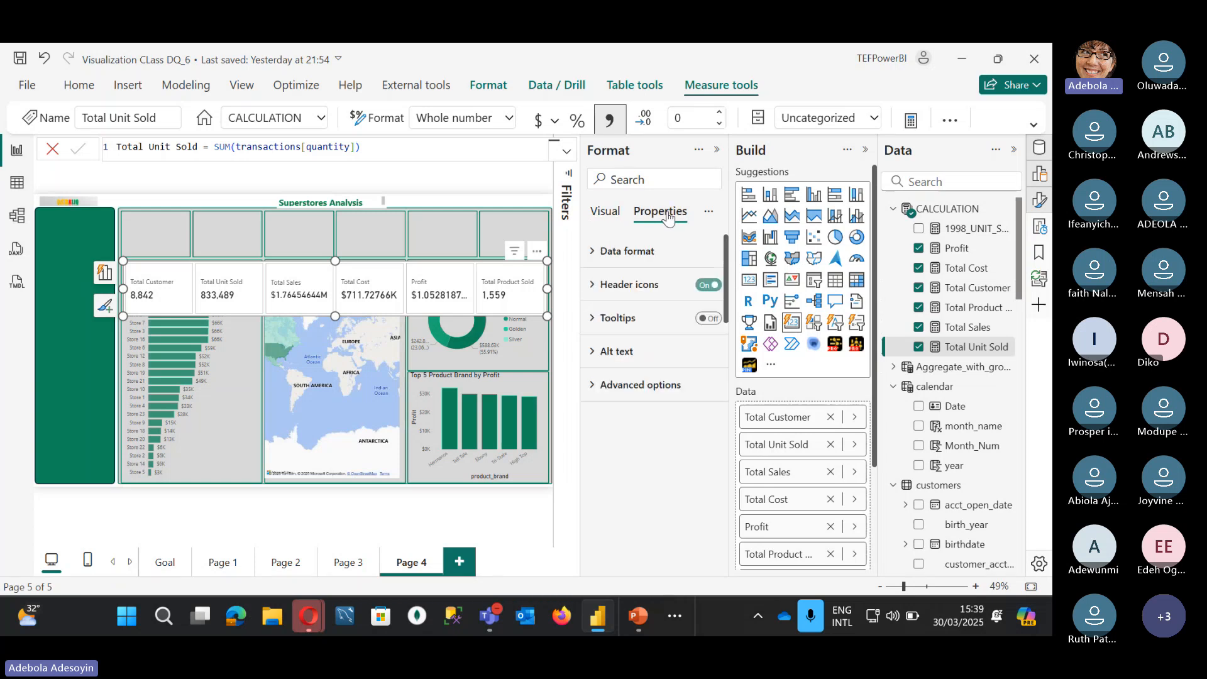
Step: Give Total Cost a Custom data format with code #,###
click(594, 252)
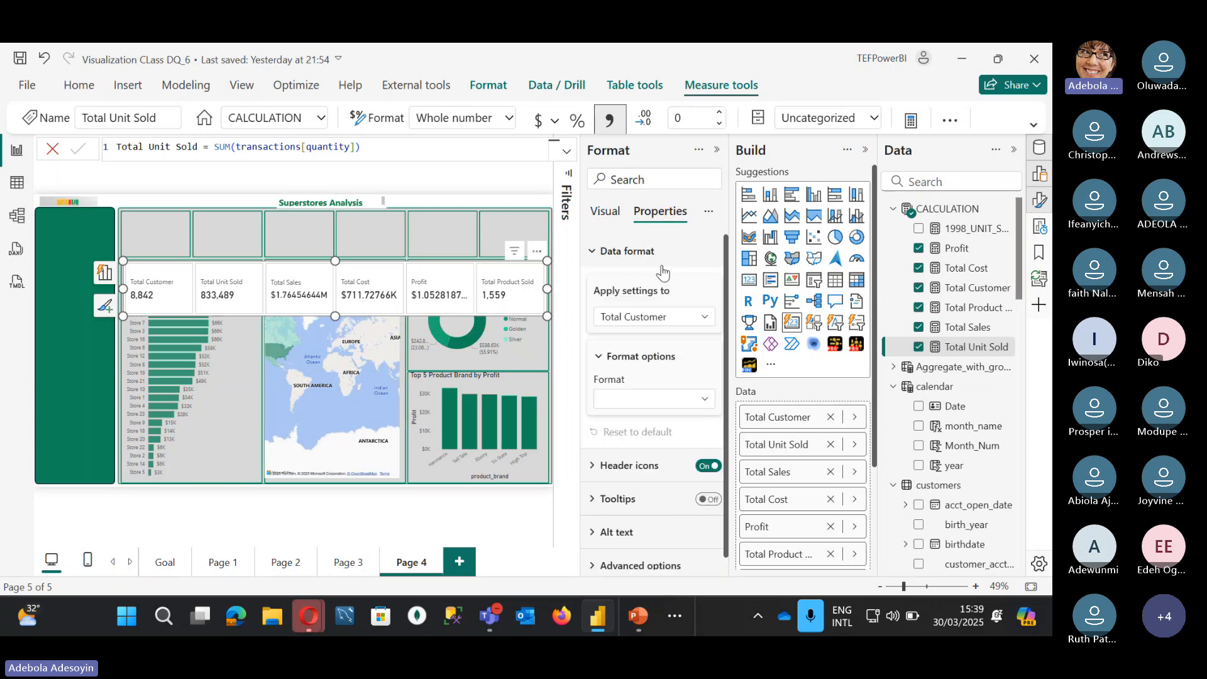
click(647, 320)
click(636, 400)
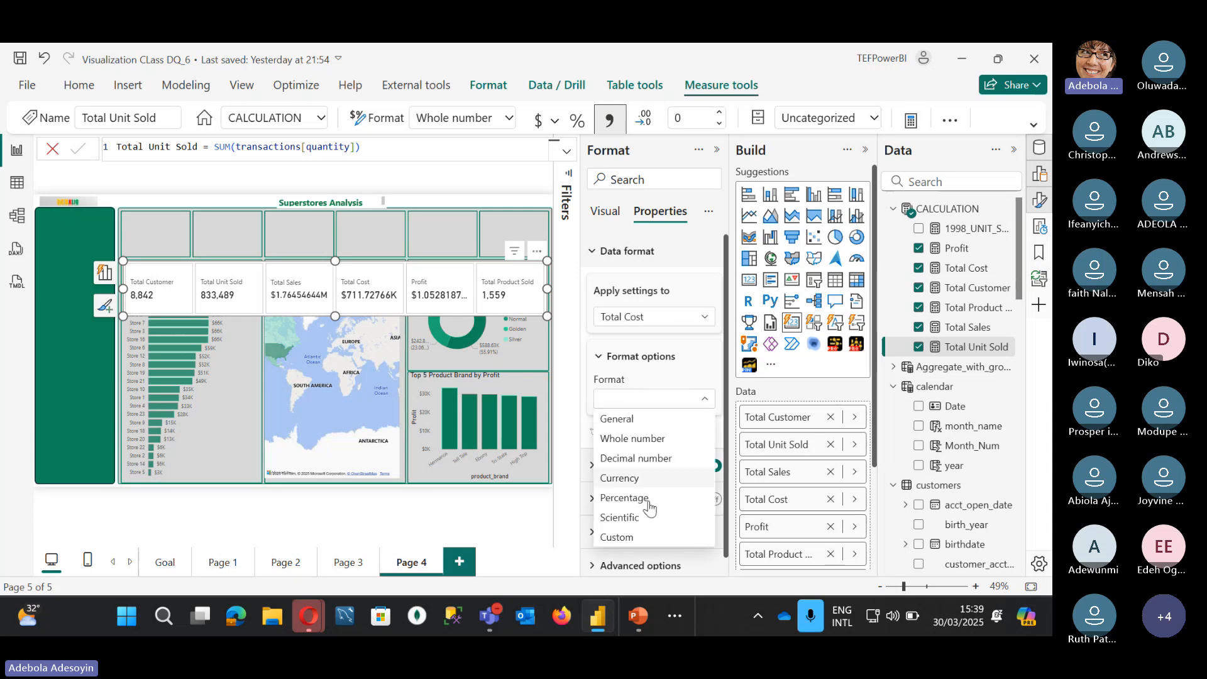
click(617, 536)
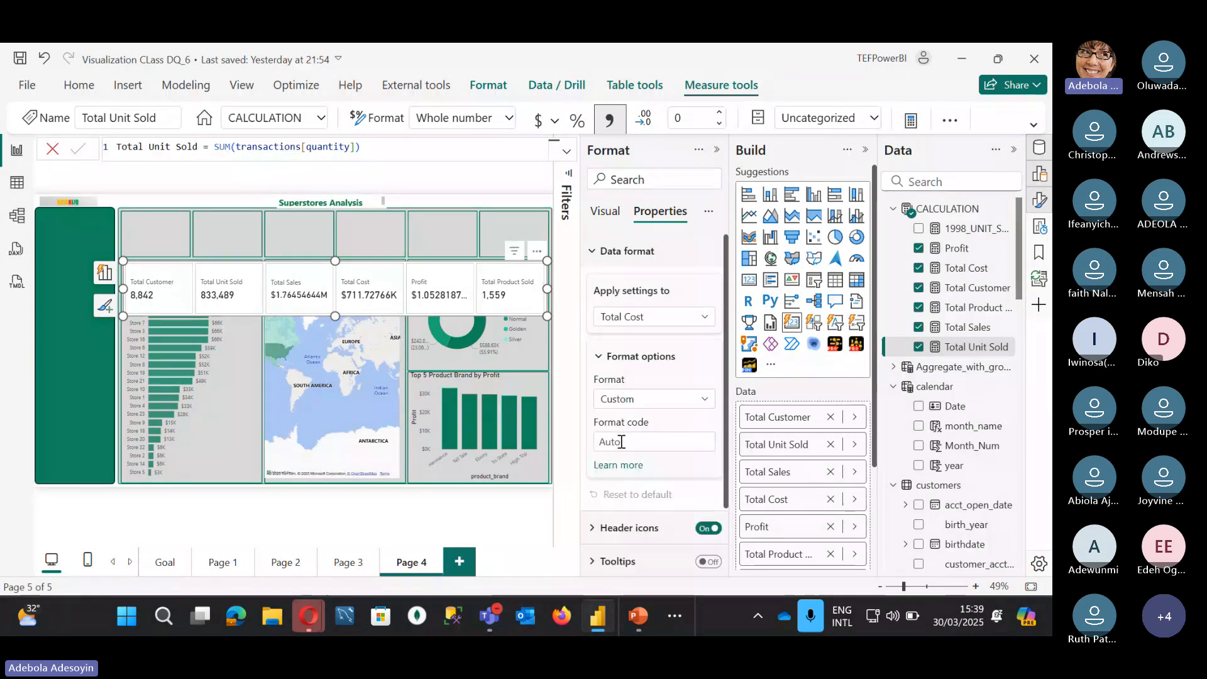
click(621, 441)
text(#,###)
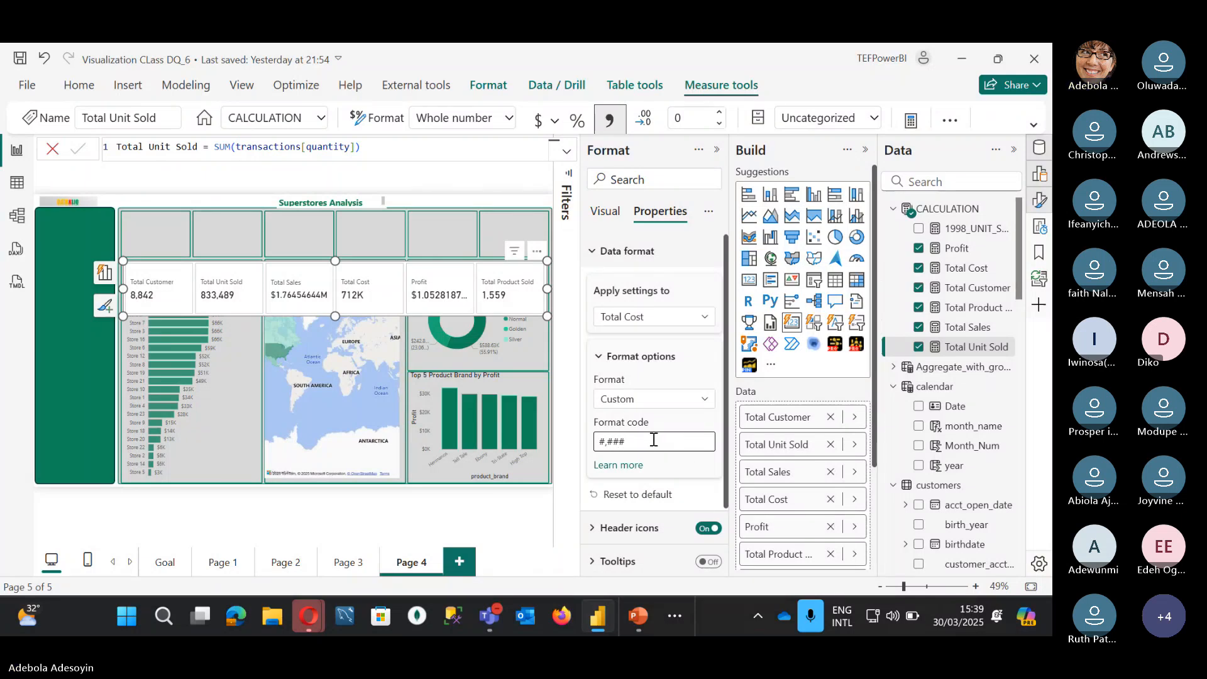
text(, #)
key(BackSpace)
key(BackSpace)
key(BackSpace)
key(BackSpace)
key(BackSpace)
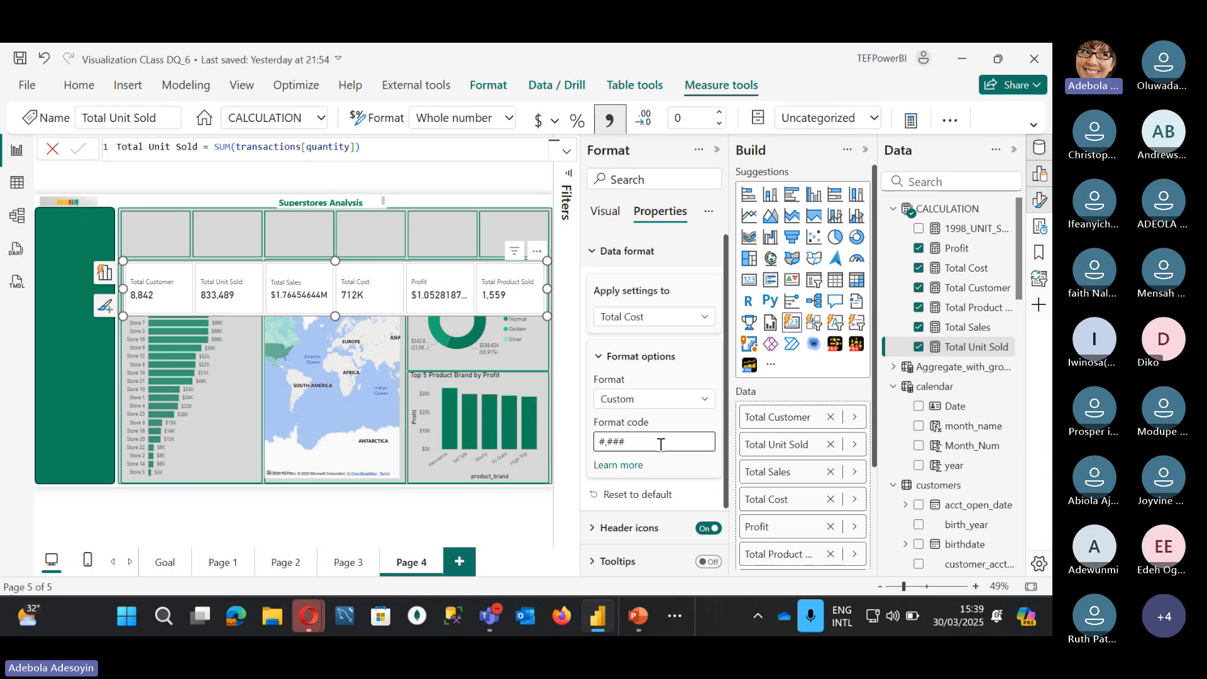
Step: Give Total Sales a Custom data format with code #,###
click(652, 325)
click(646, 377)
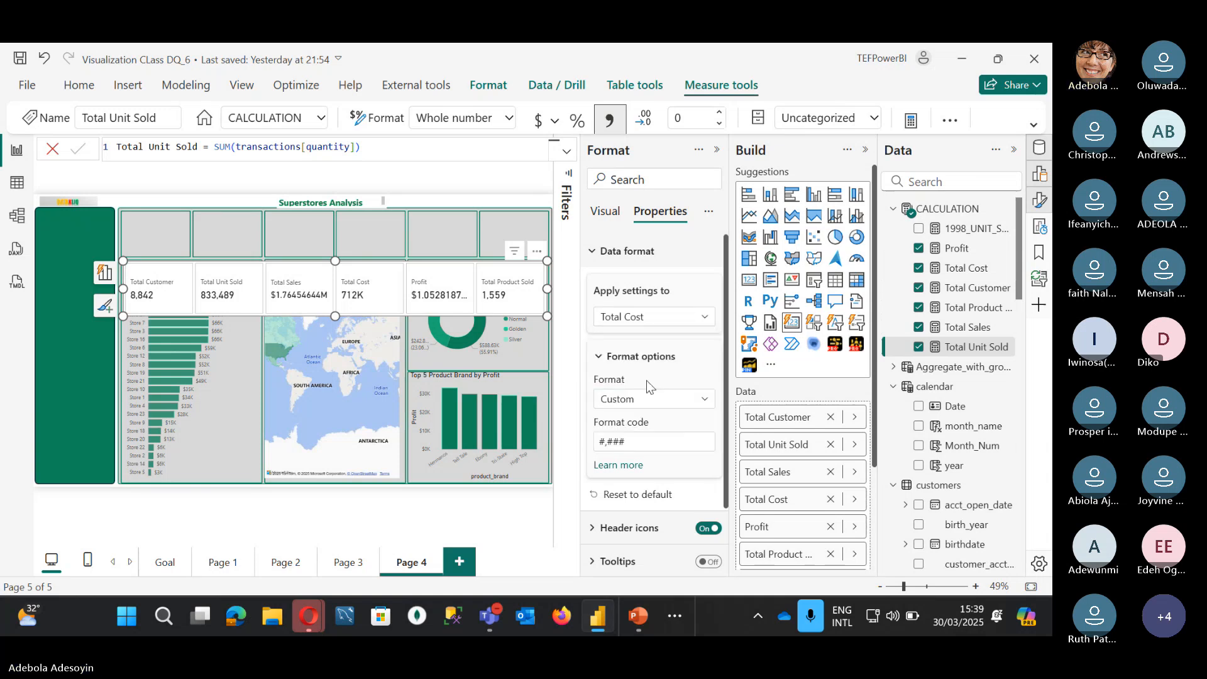
click(640, 398)
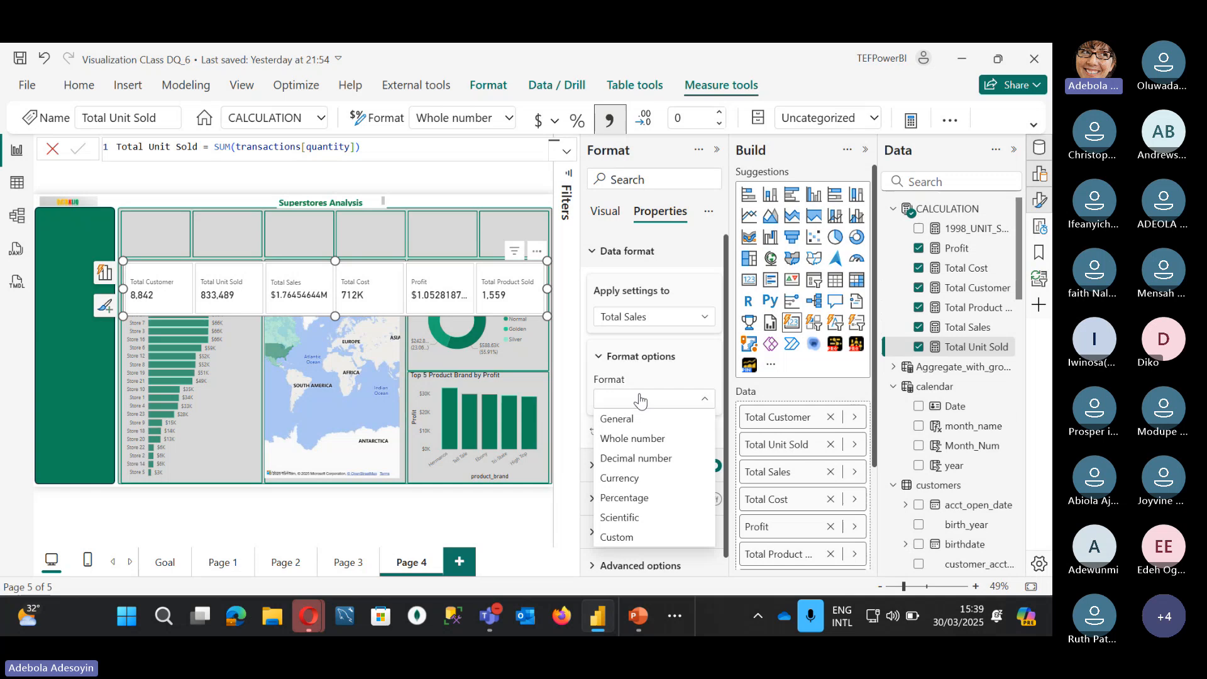
click(620, 539)
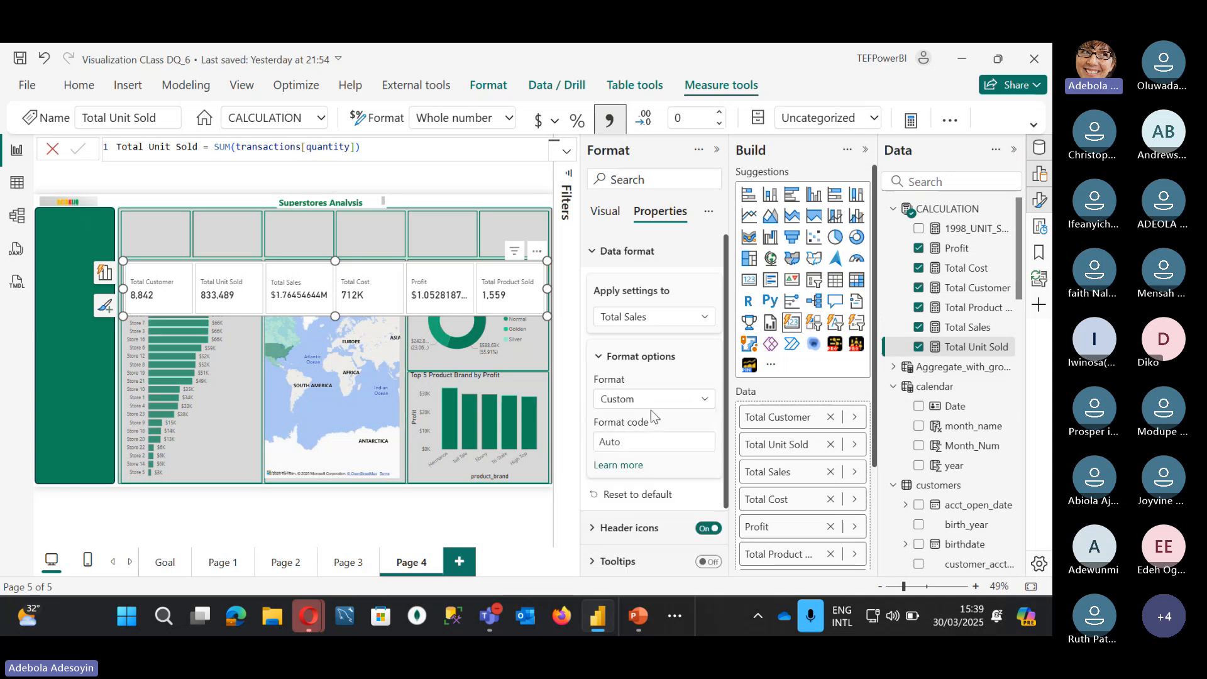
click(617, 444)
text(#, ###)
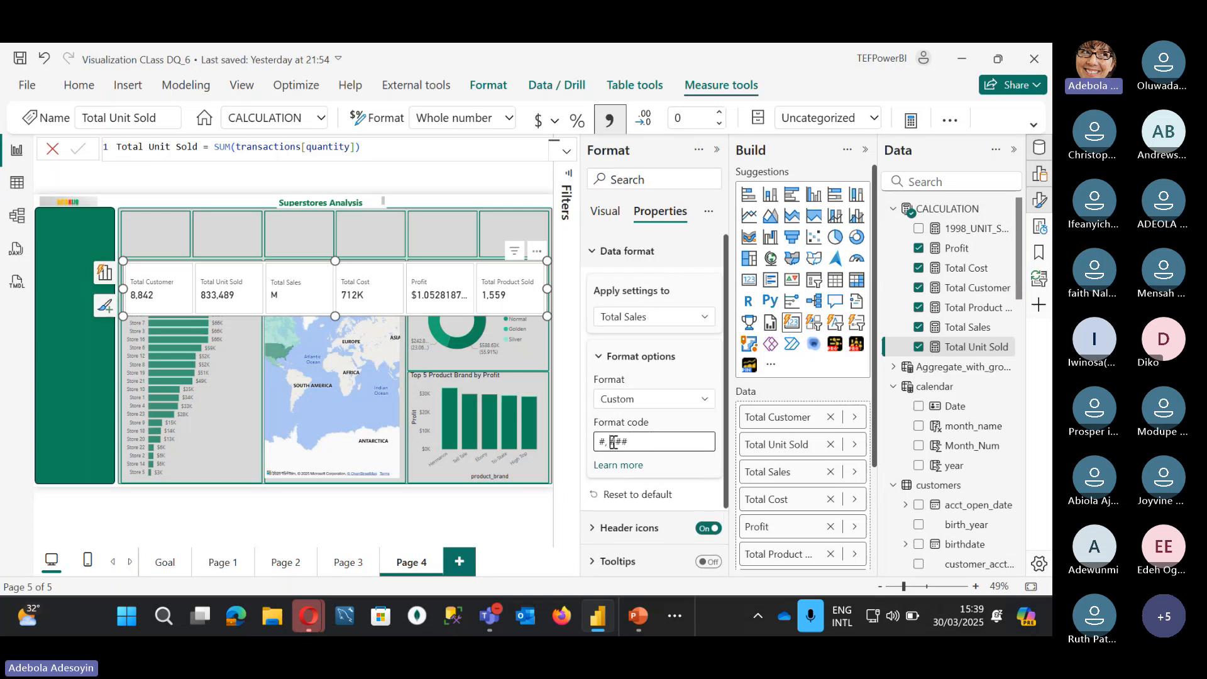
key(BackSpace)
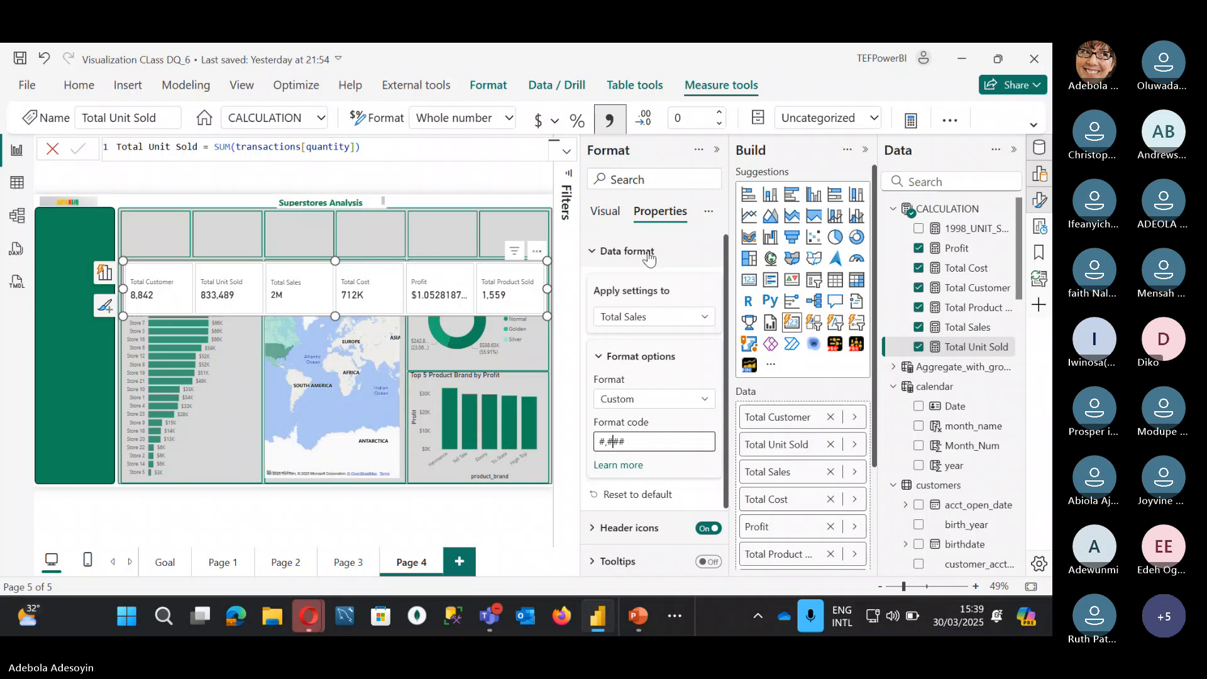
Step: Set the Total Sales series display units to None, showing 1,764,546 after briefly trying Thousands
click(606, 213)
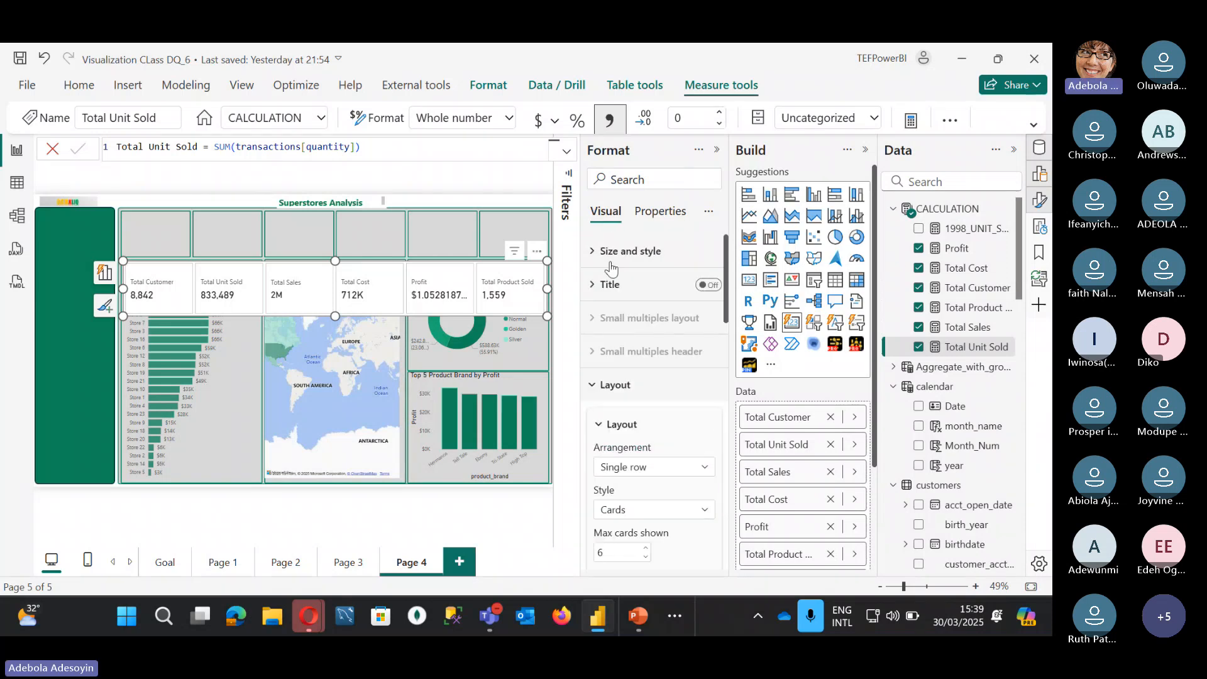
scroll(618, 451, down, 3)
scroll(619, 451, down, 5)
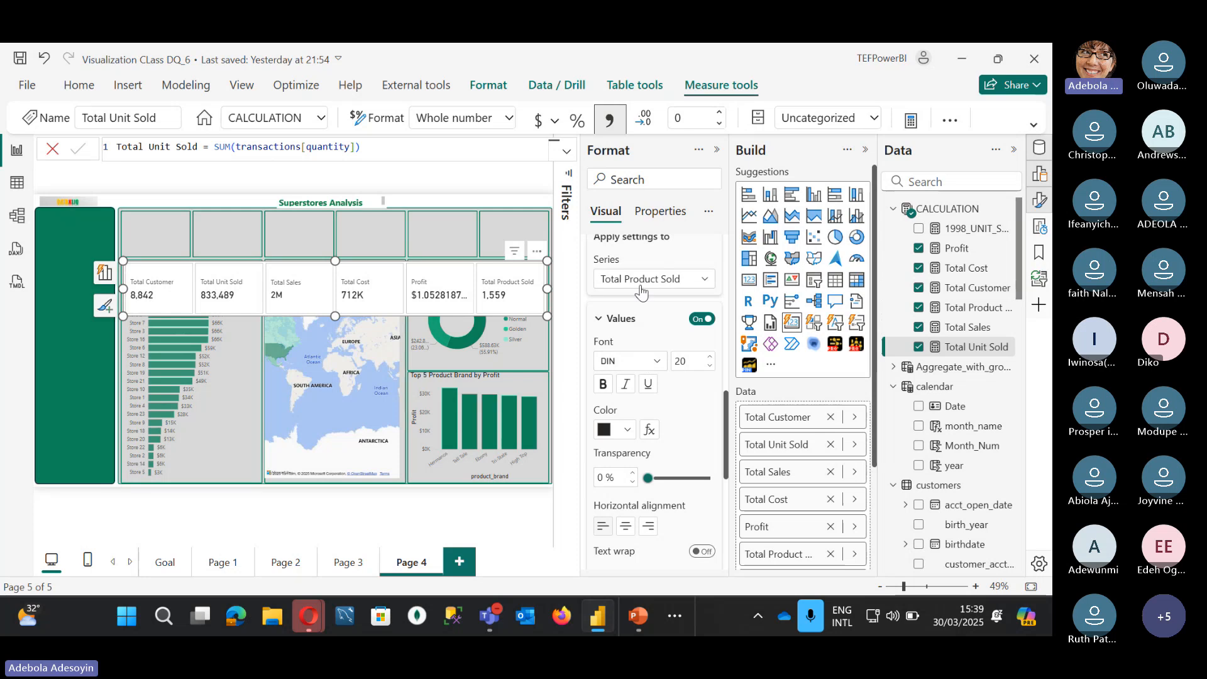
click(638, 279)
click(638, 357)
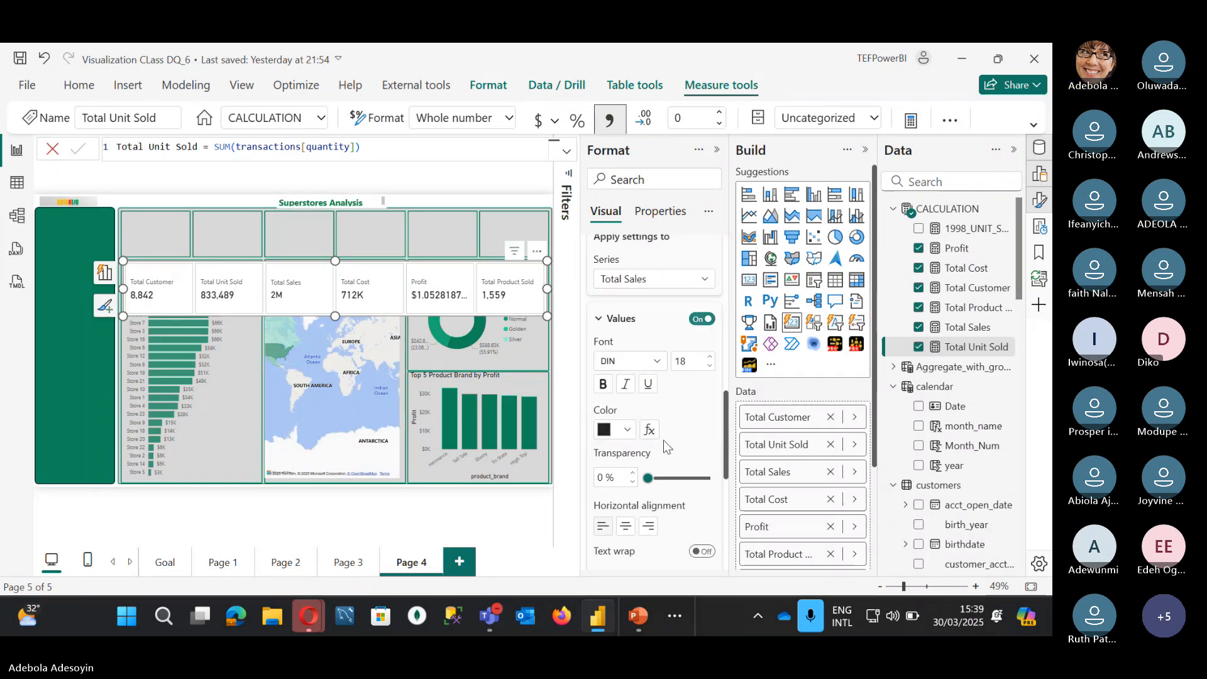
scroll(663, 440, down, 3)
scroll(634, 476, down, 2)
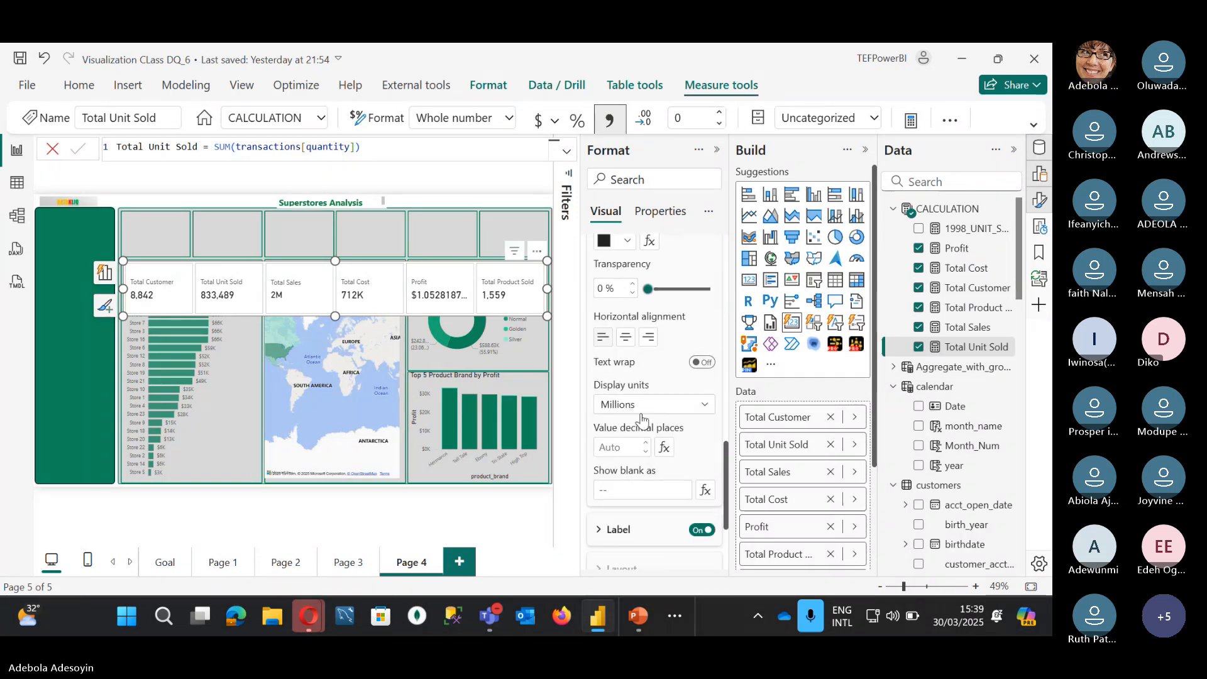
click(636, 406)
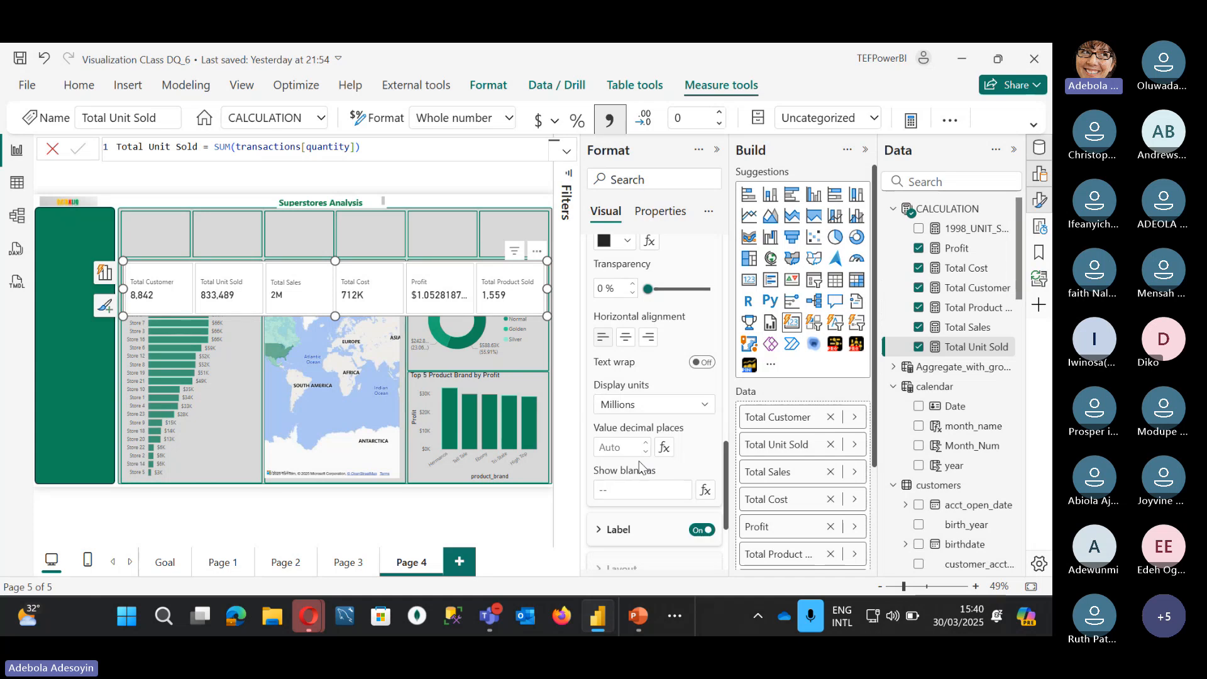
click(639, 465)
click(636, 405)
click(628, 445)
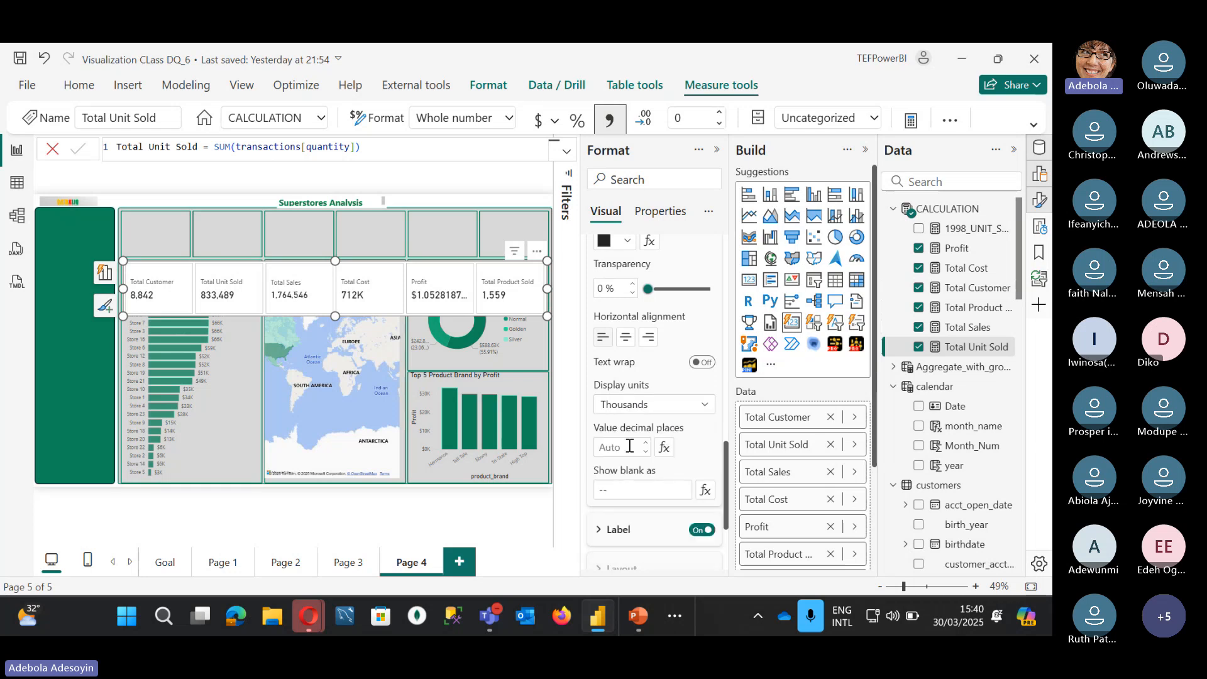
scroll(627, 403, up, 2)
scroll(627, 402, up, 1)
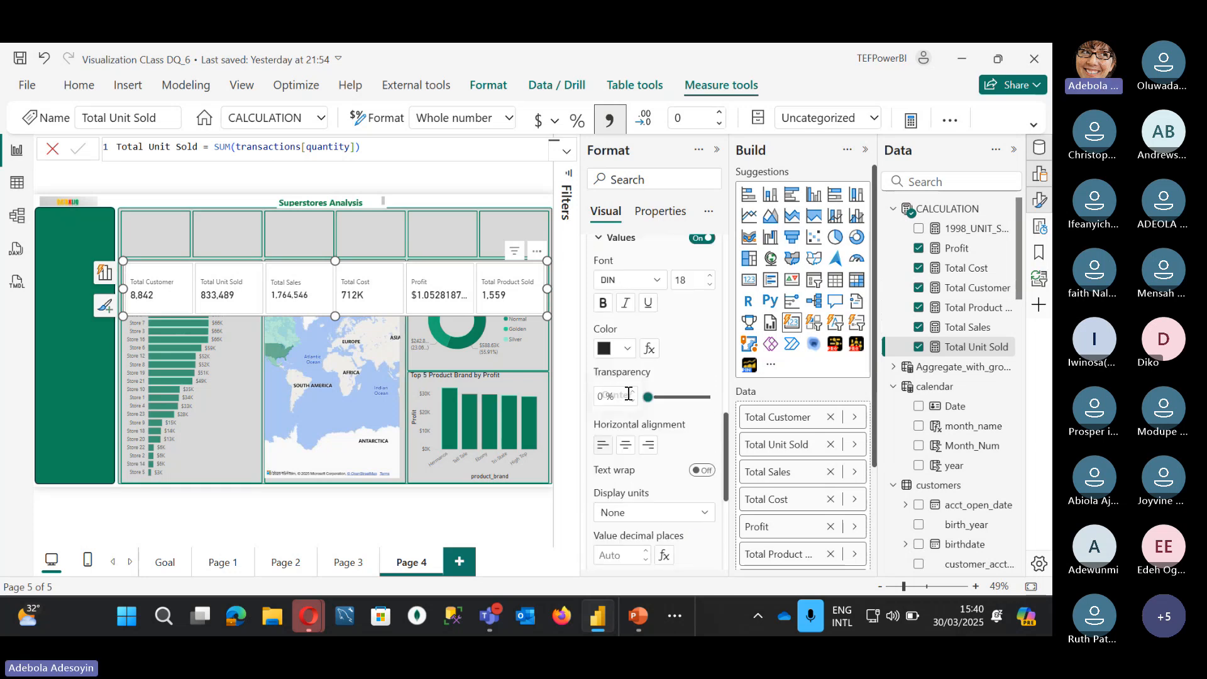
Step: Format Total Unit Sold as ₦ Edo (Nigeria) currency with 0 decimal places
click(548, 126)
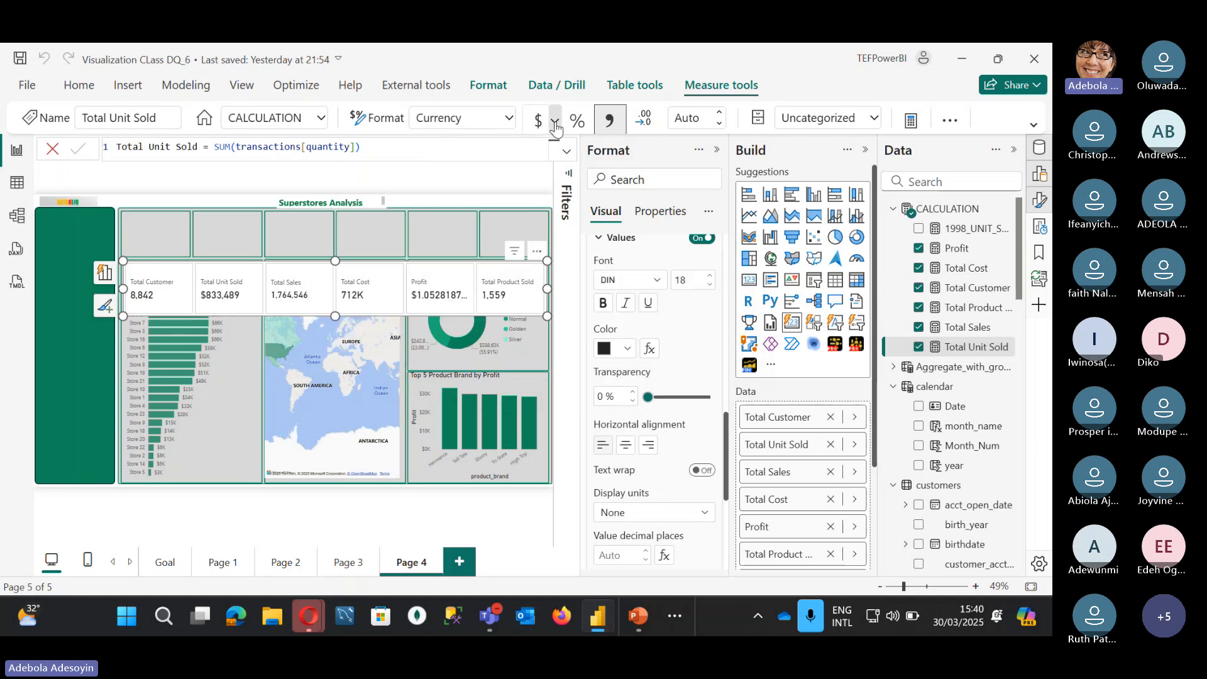
click(555, 123)
scroll(588, 365, down, 12)
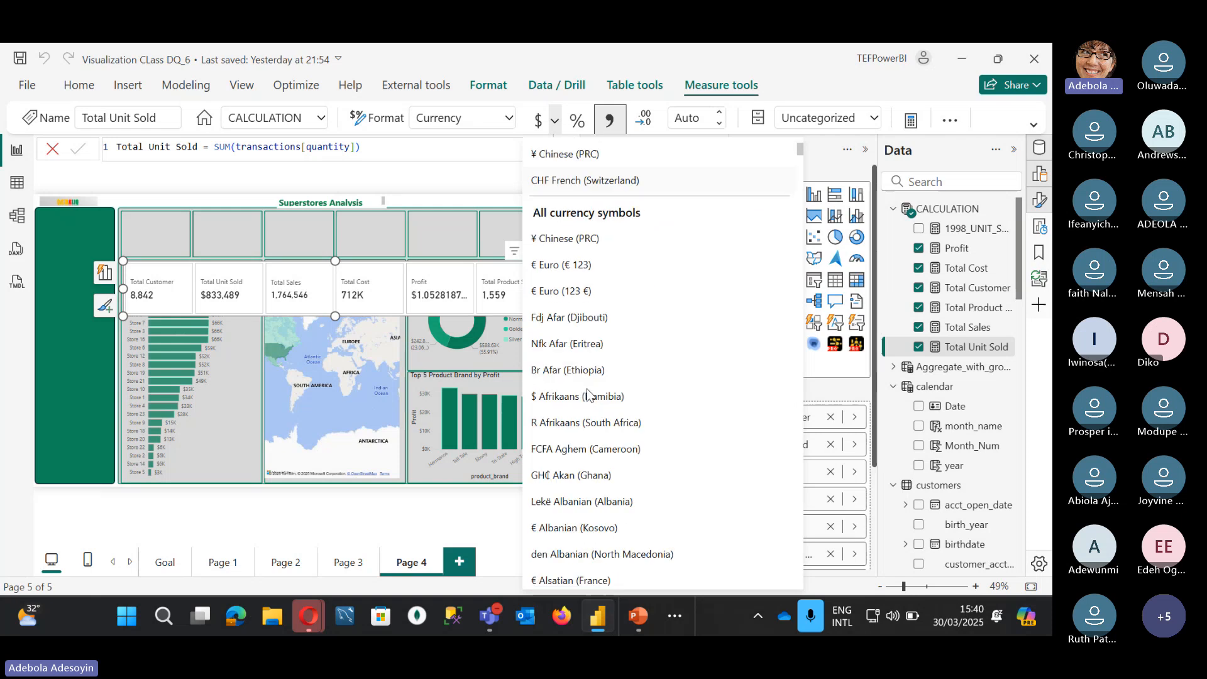
scroll(588, 393, down, 15)
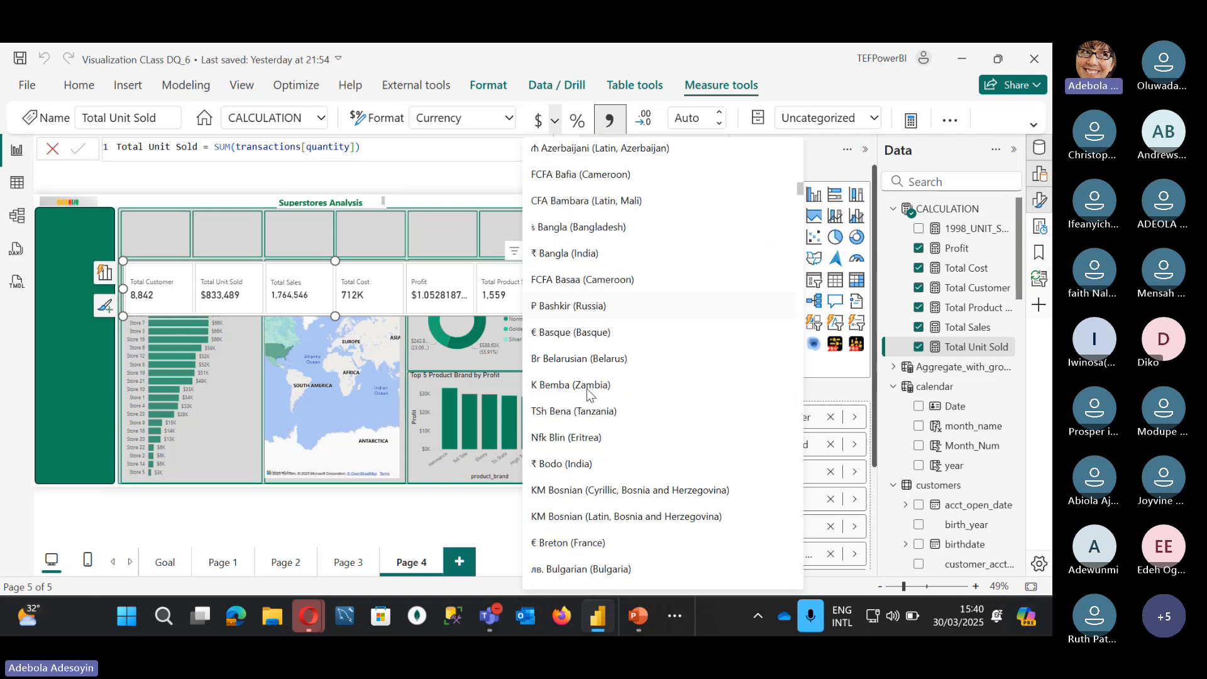
scroll(589, 394, down, 10)
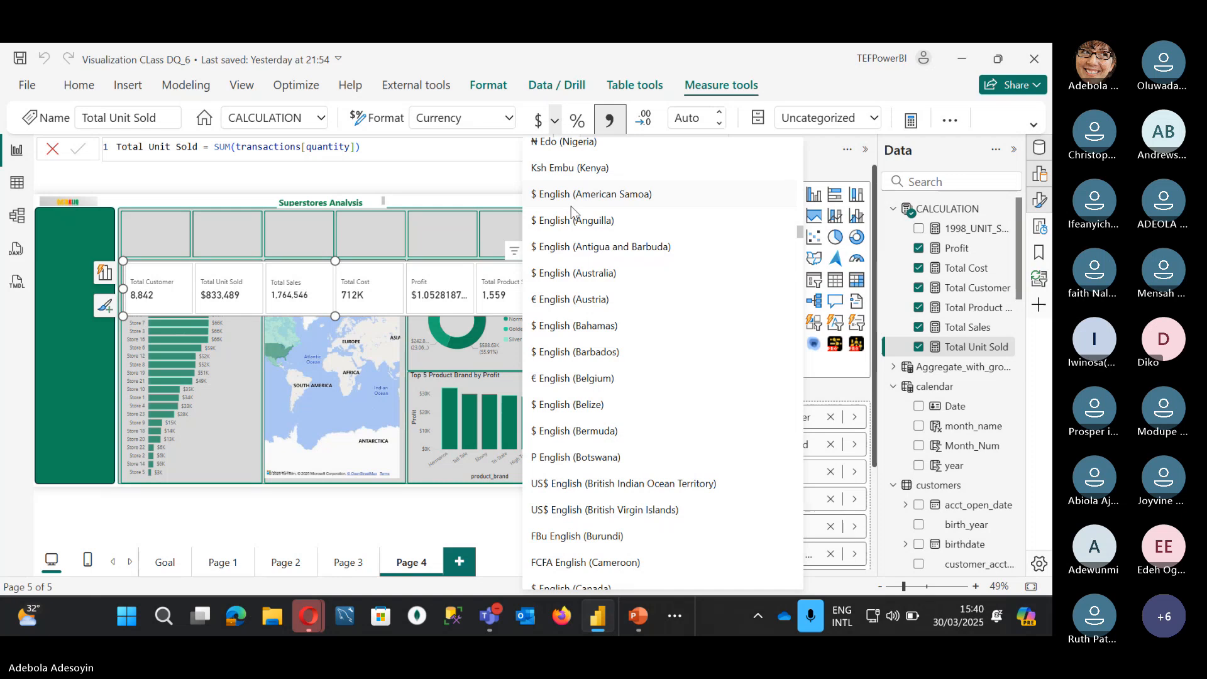
scroll(566, 205, up, 1)
click(563, 204)
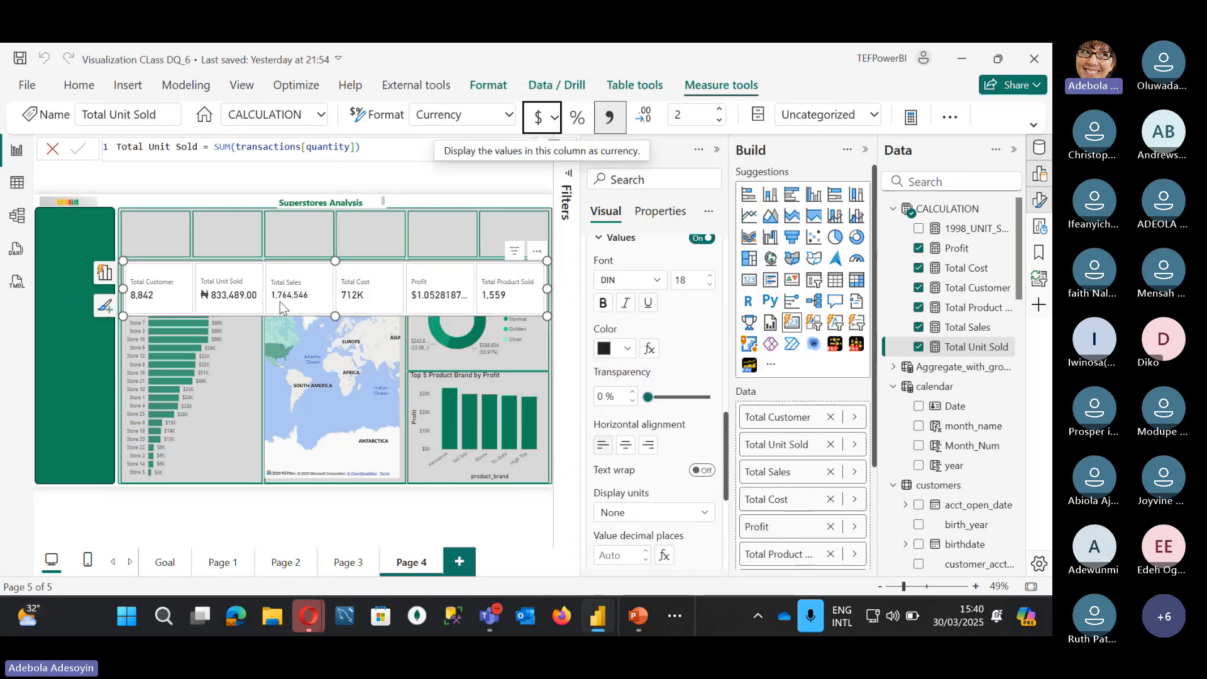
scroll(605, 312, up, 5)
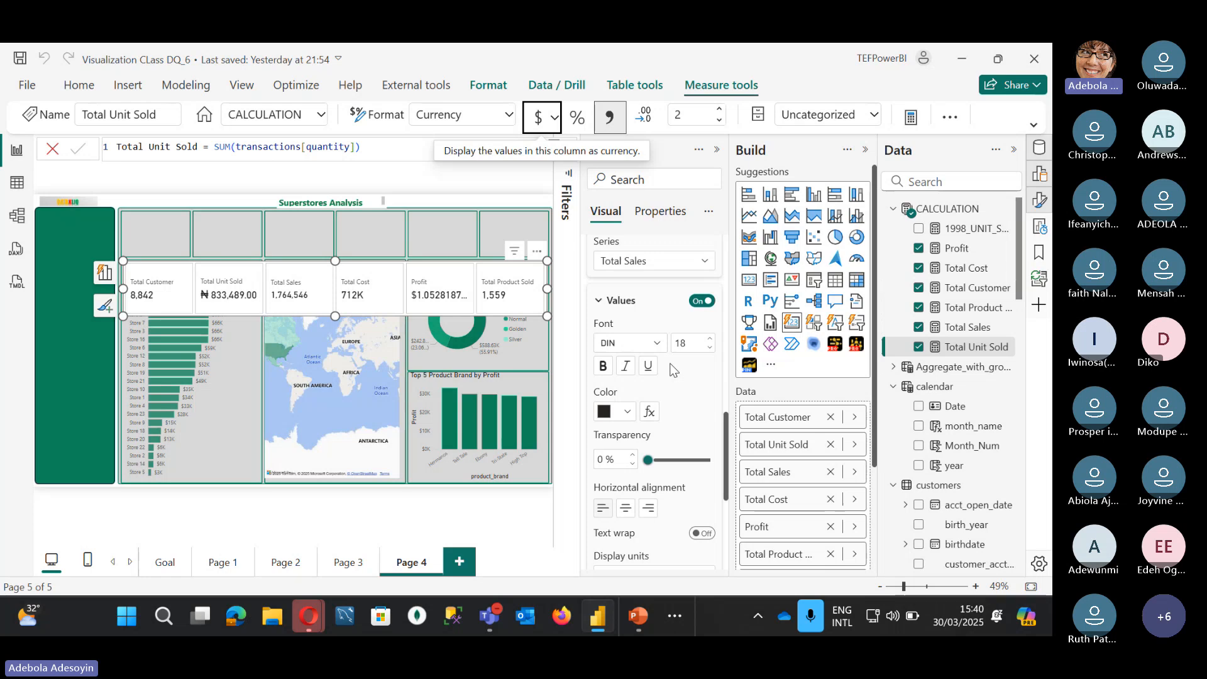
click(687, 115)
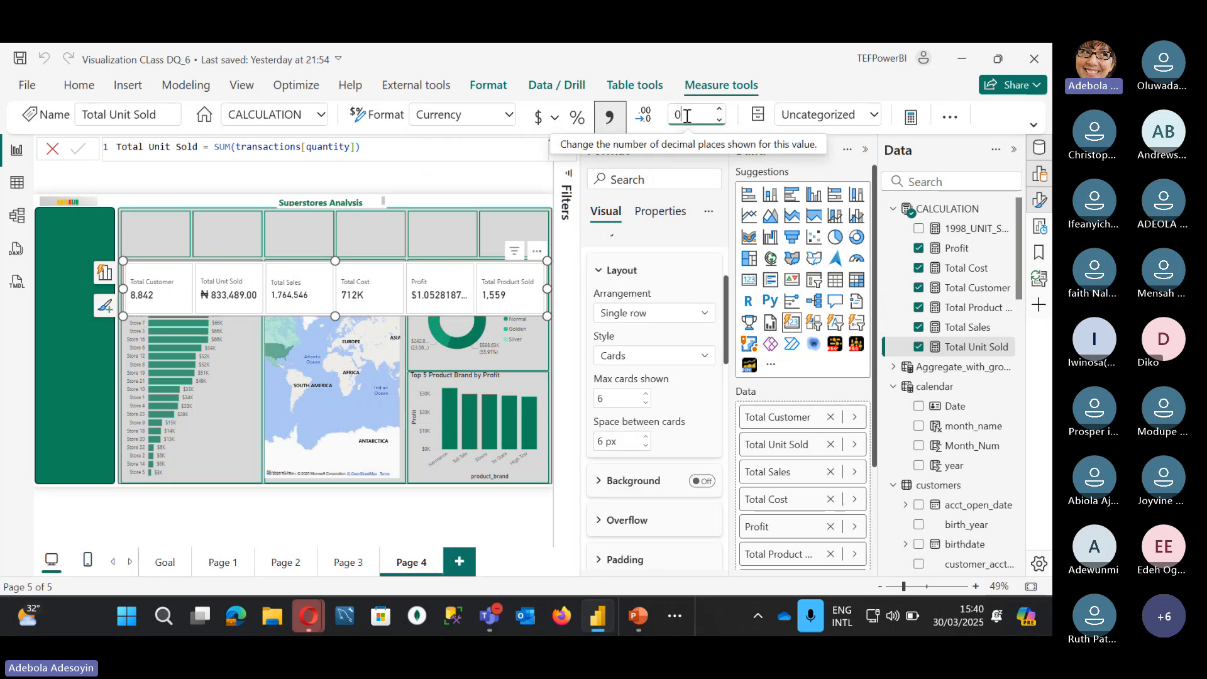
key(Return)
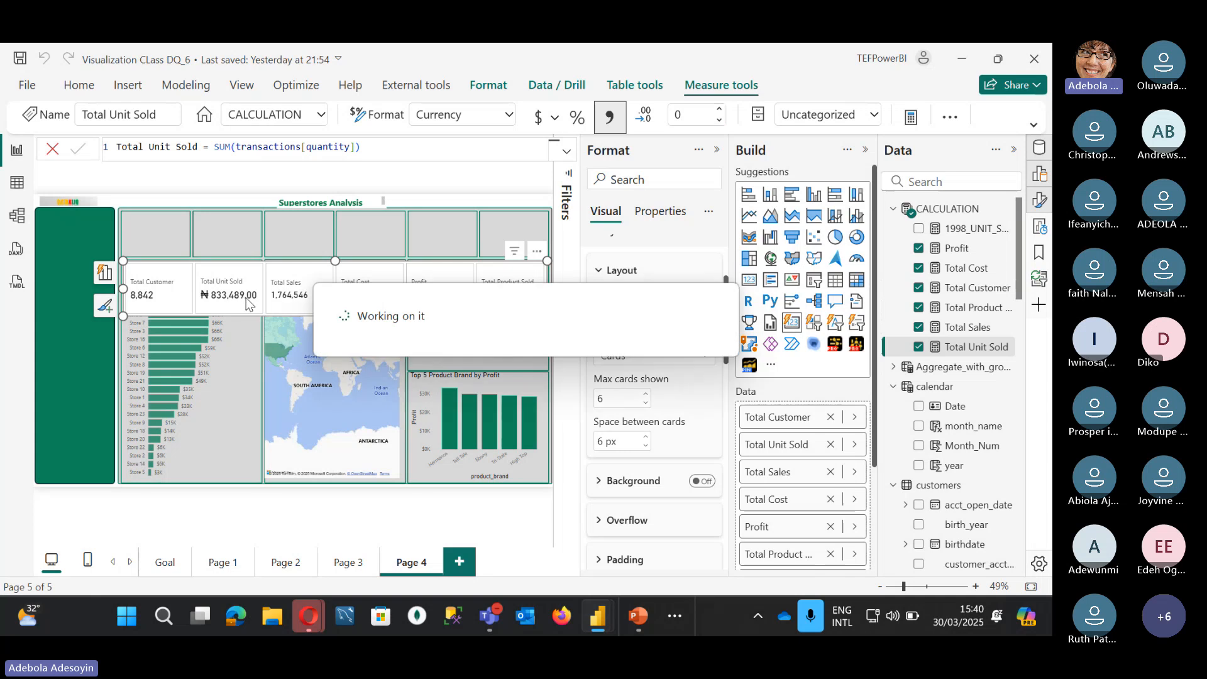
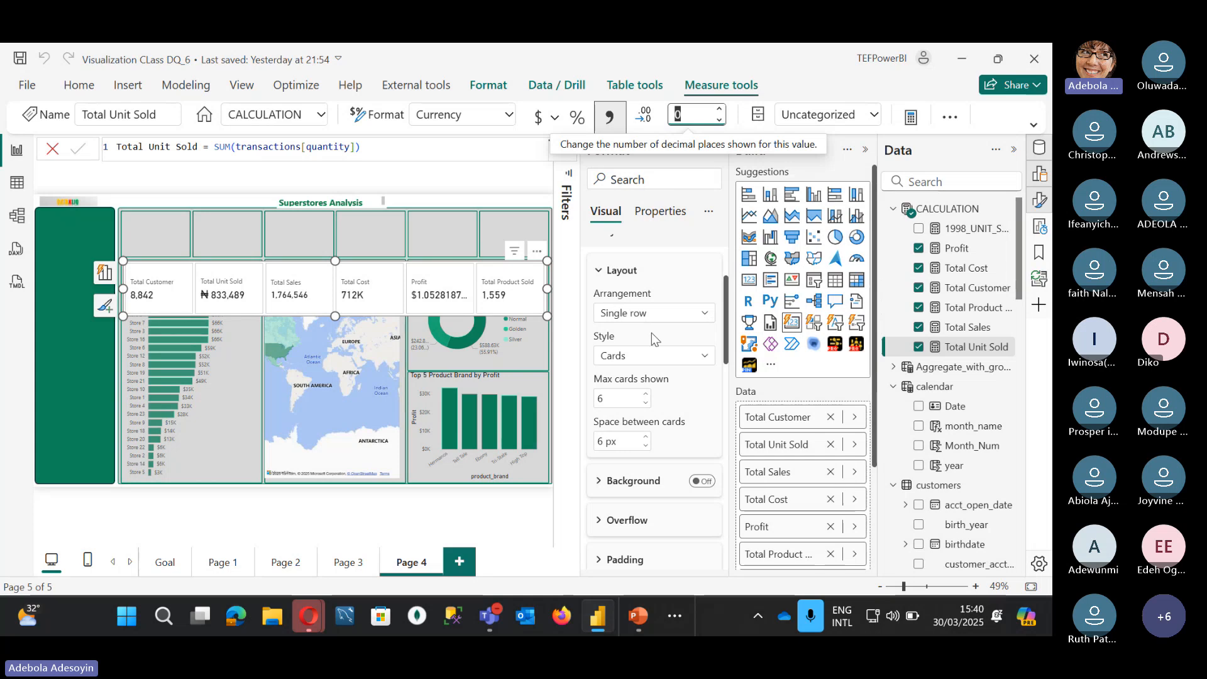
Step: Apply the $ currency format to Total Unit Sold and Total Sales, showing $833,489
click(539, 118)
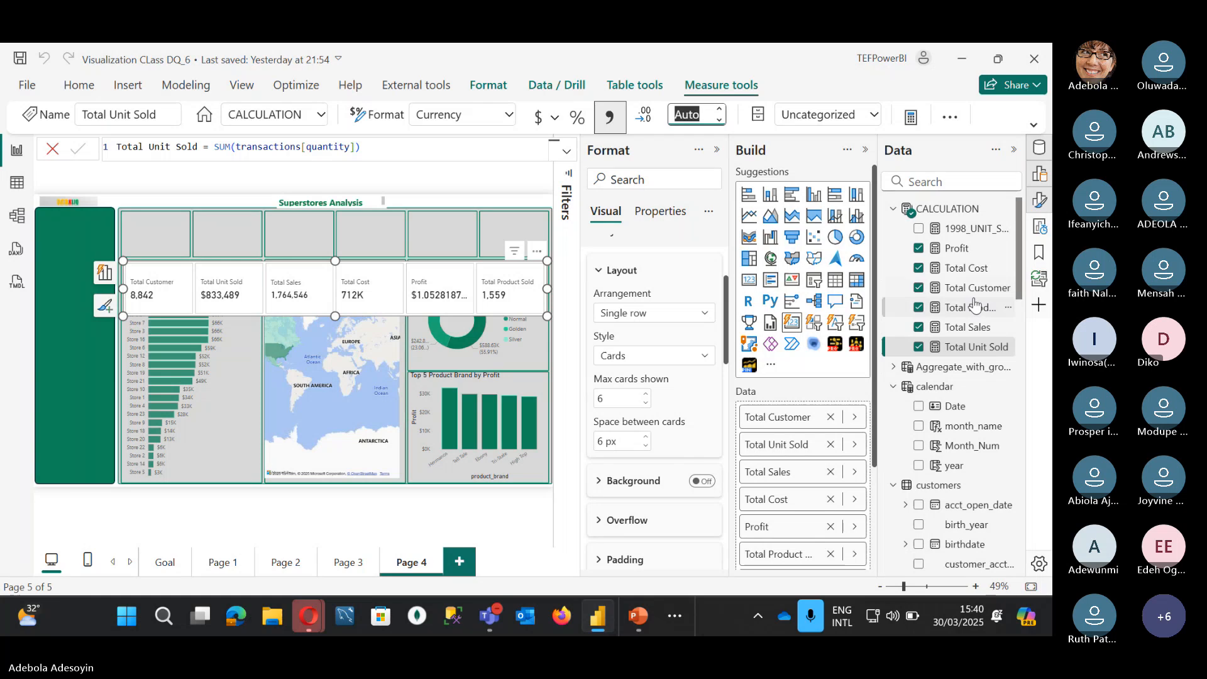
click(967, 327)
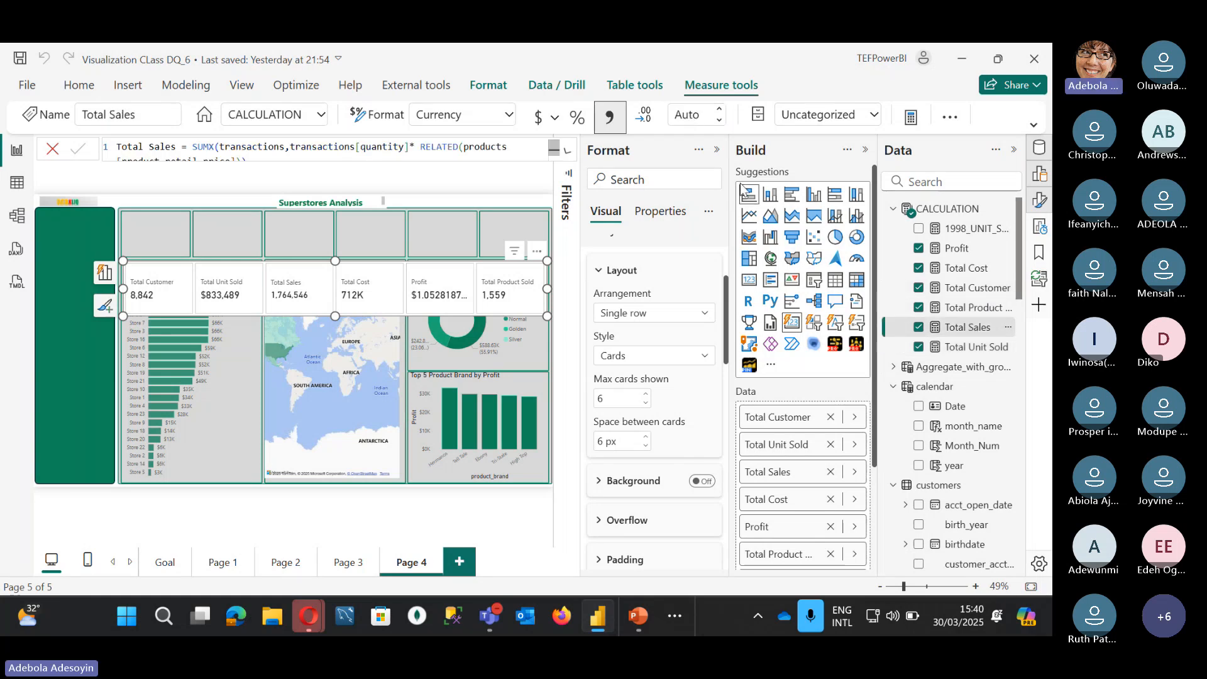
click(537, 118)
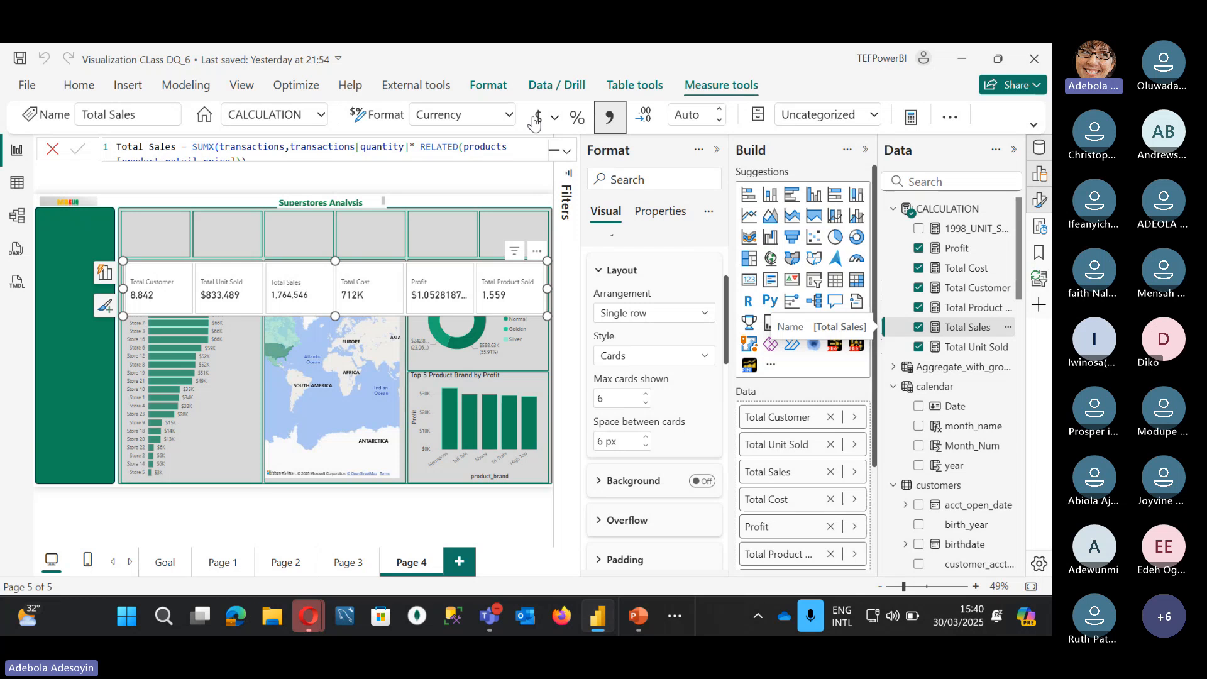
click(538, 118)
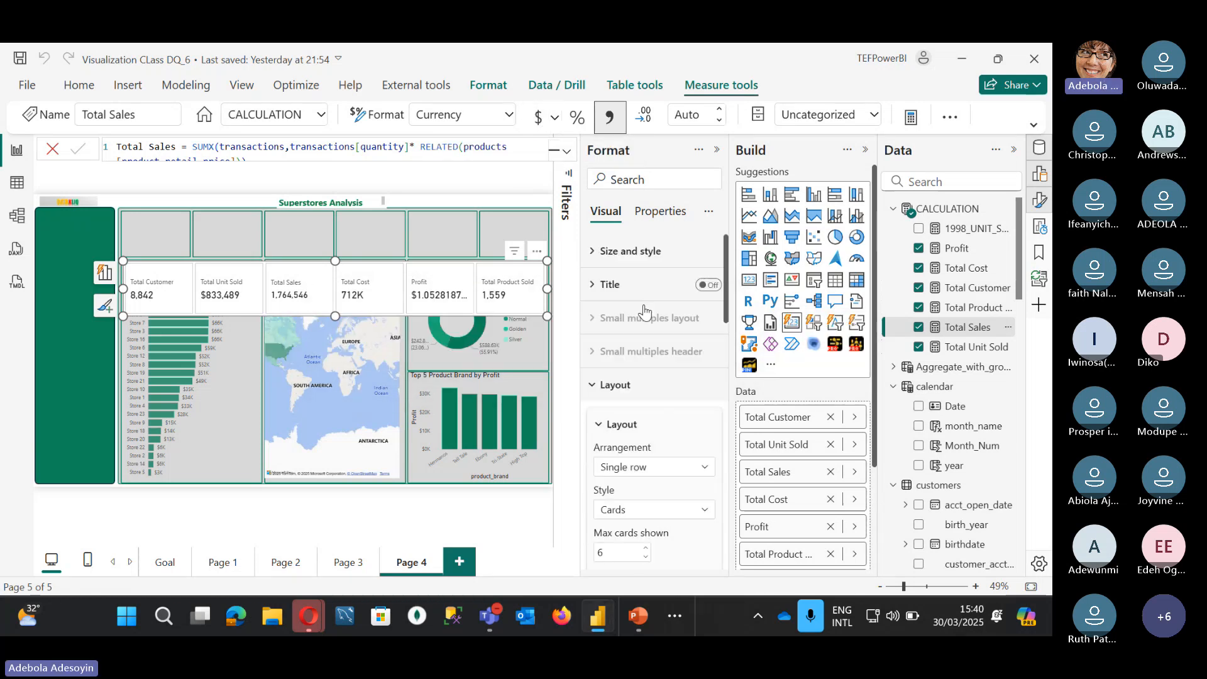
Step: Move the KPI cards row to the top of Page 4 and make it slightly shorter
click(592, 251)
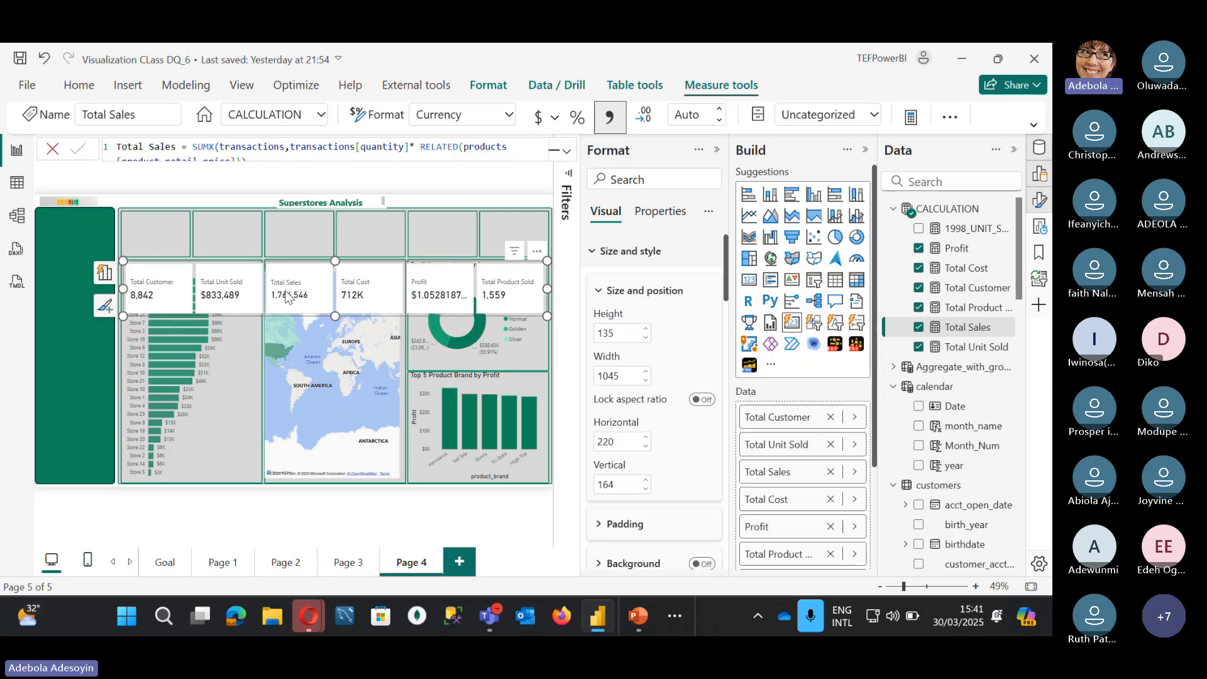
drag(286, 296, 293, 247)
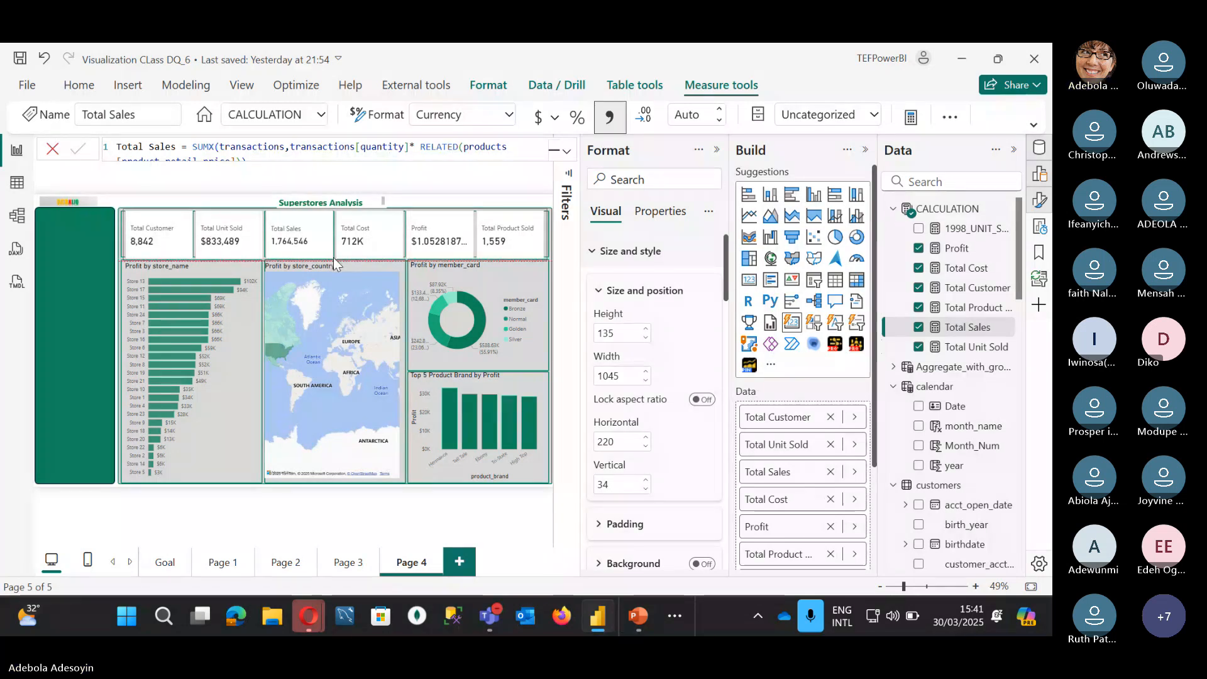
drag(333, 258, 333, 255)
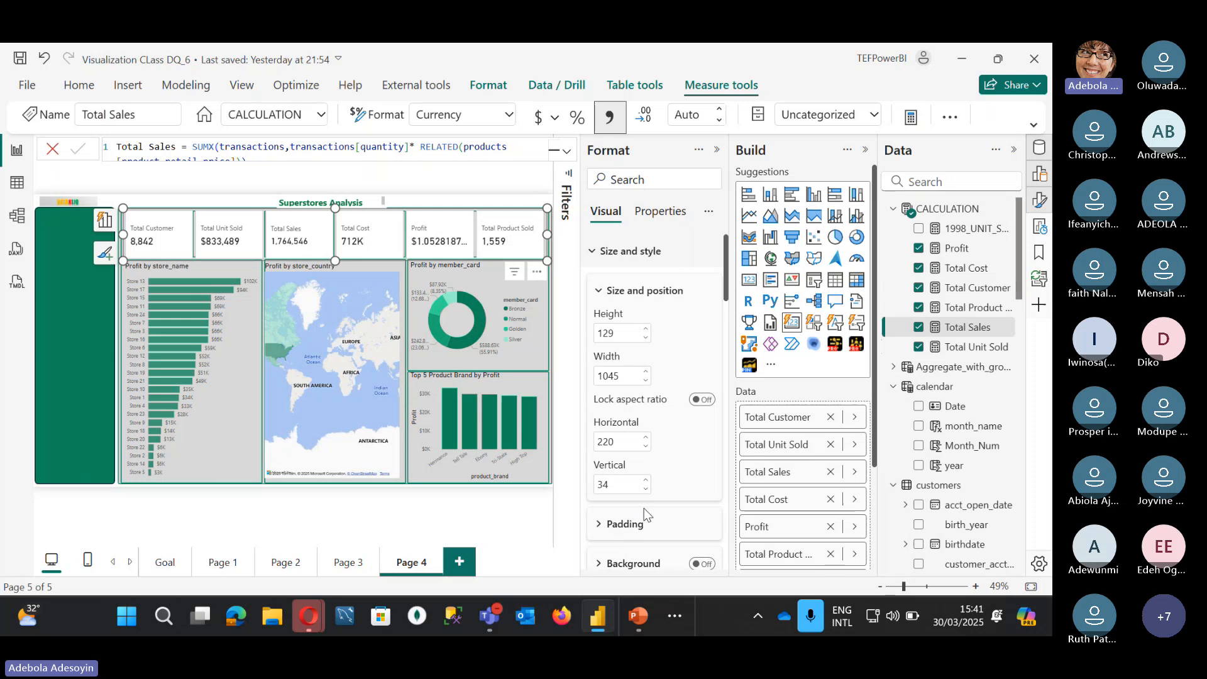
Step: Turn off the individual card backgrounds in the cards' format settings
scroll(643, 508, down, 5)
scroll(644, 516, down, 10)
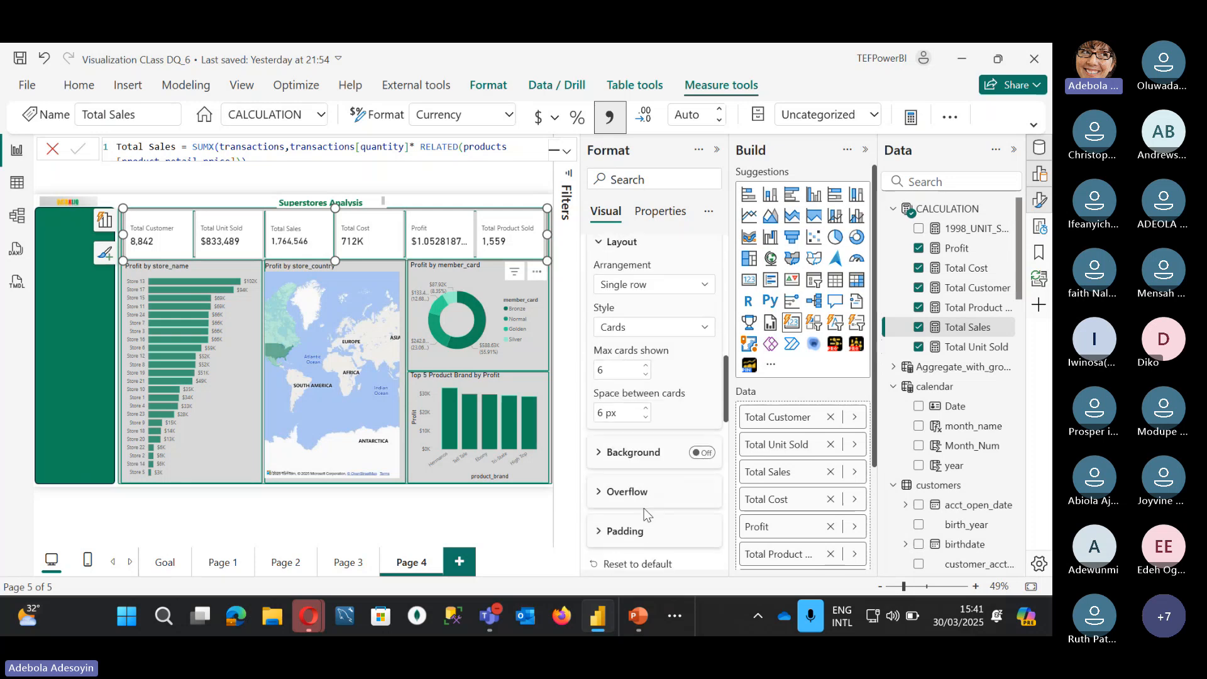
scroll(643, 513, down, 5)
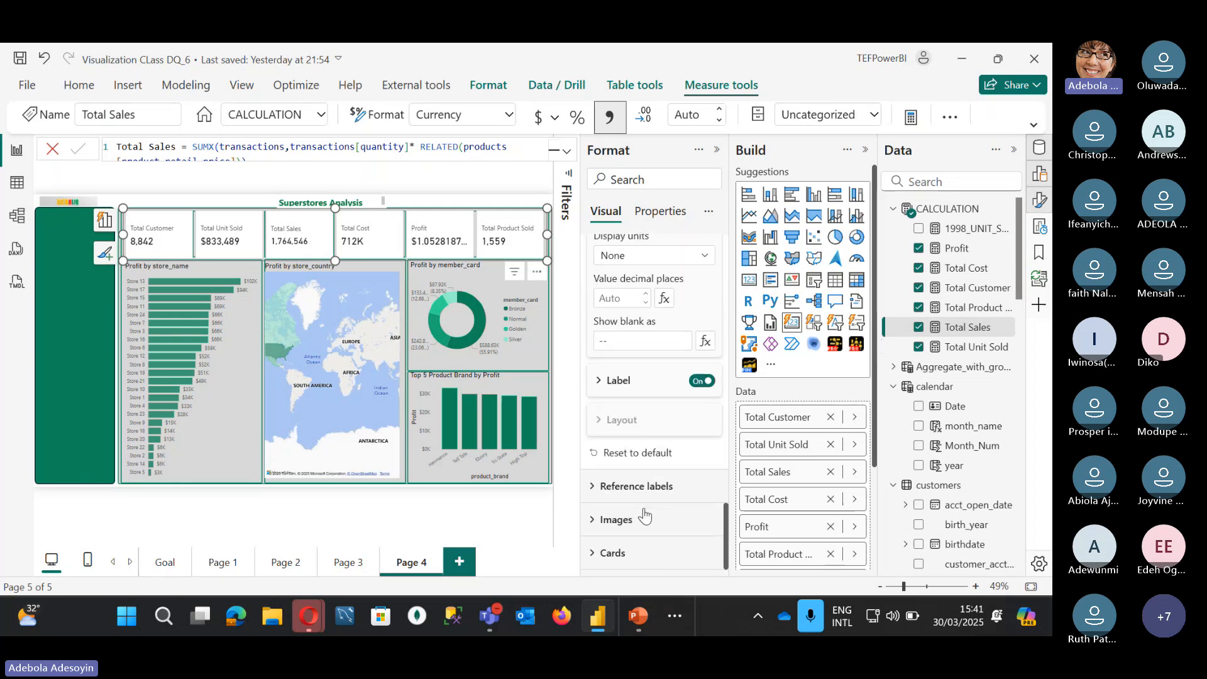
click(596, 553)
scroll(616, 515, down, 3)
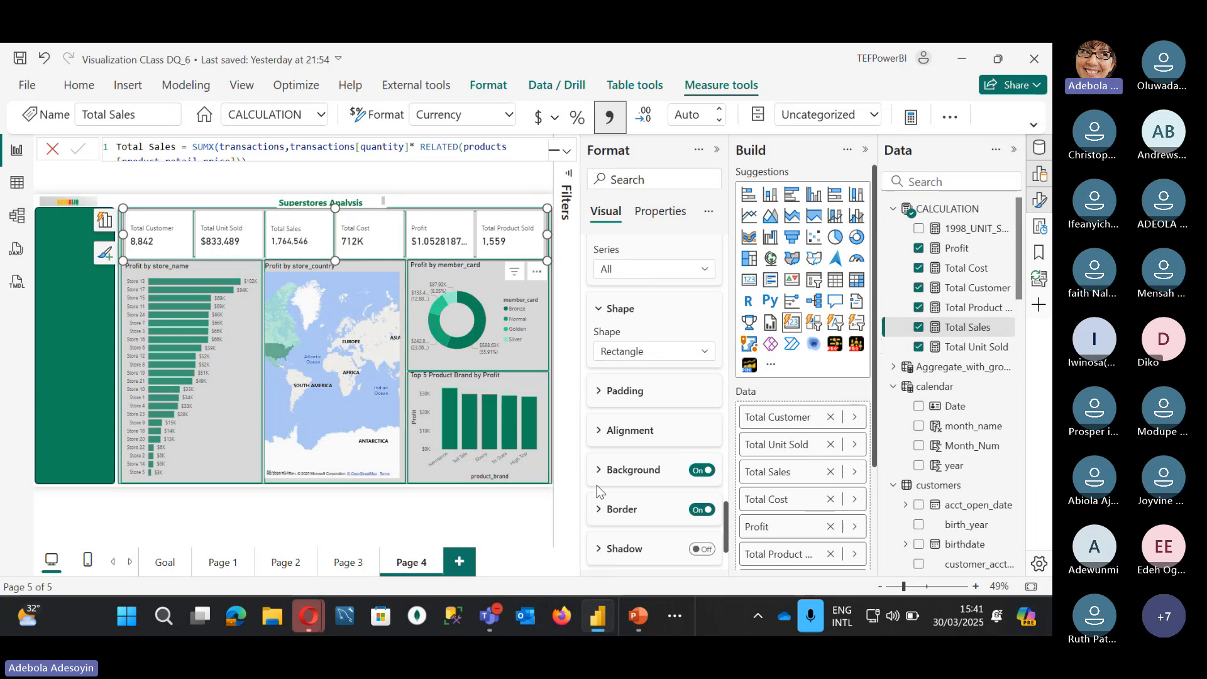
click(701, 472)
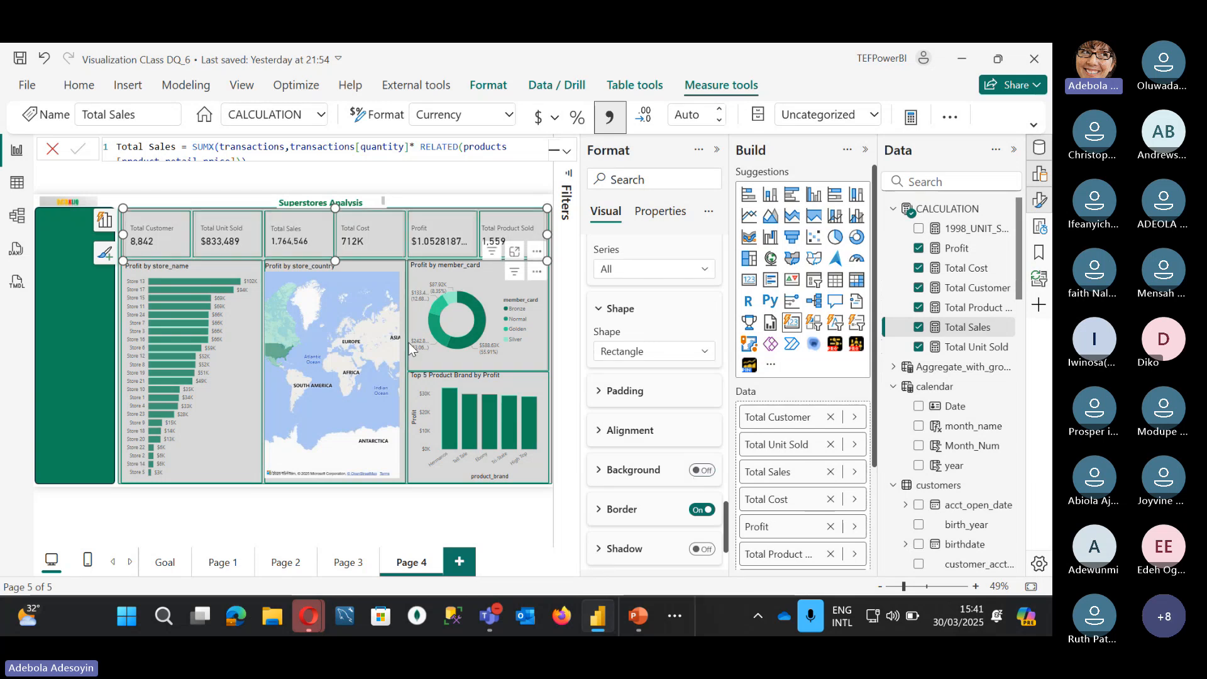
Step: Select the Superstores Analysis title text, then select and deselect the Top 5 Product Brand chart
click(381, 201)
triple_click(380, 200)
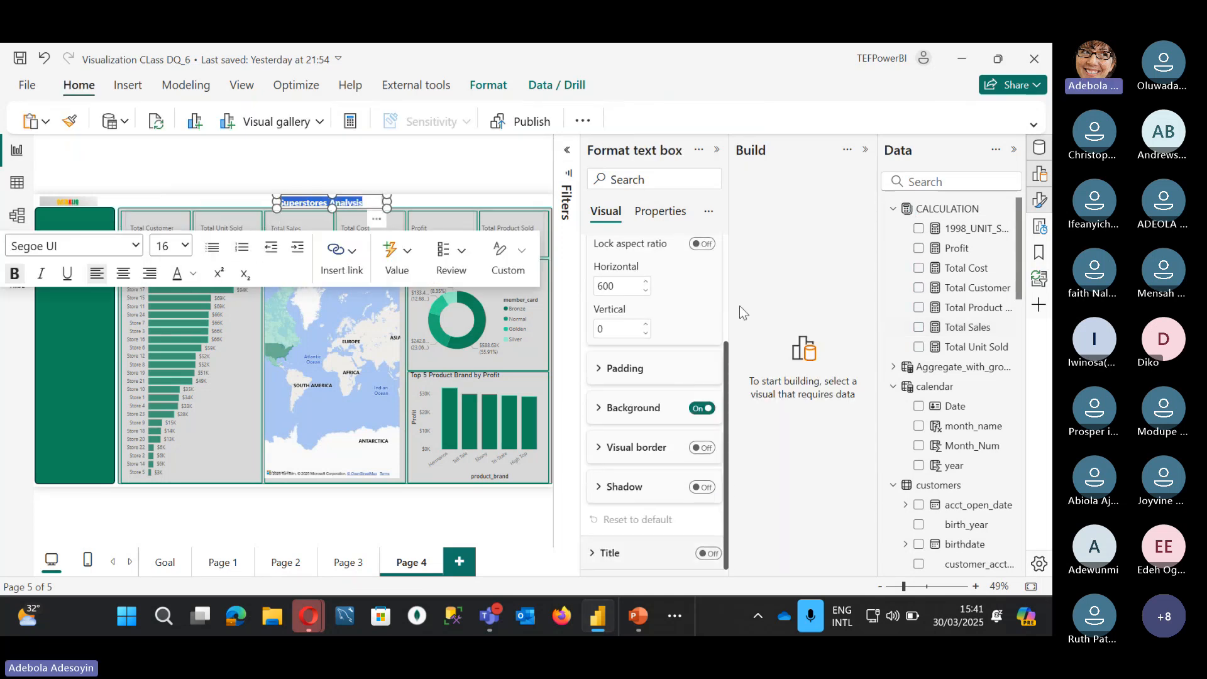
click(465, 162)
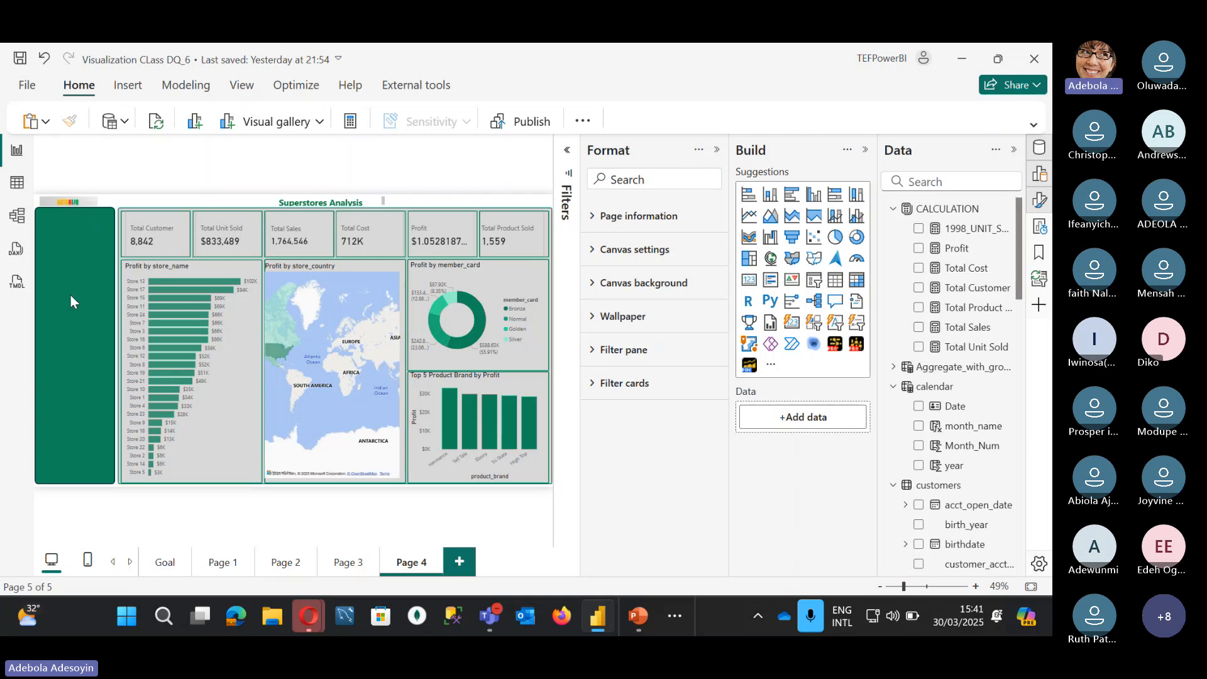
click(511, 385)
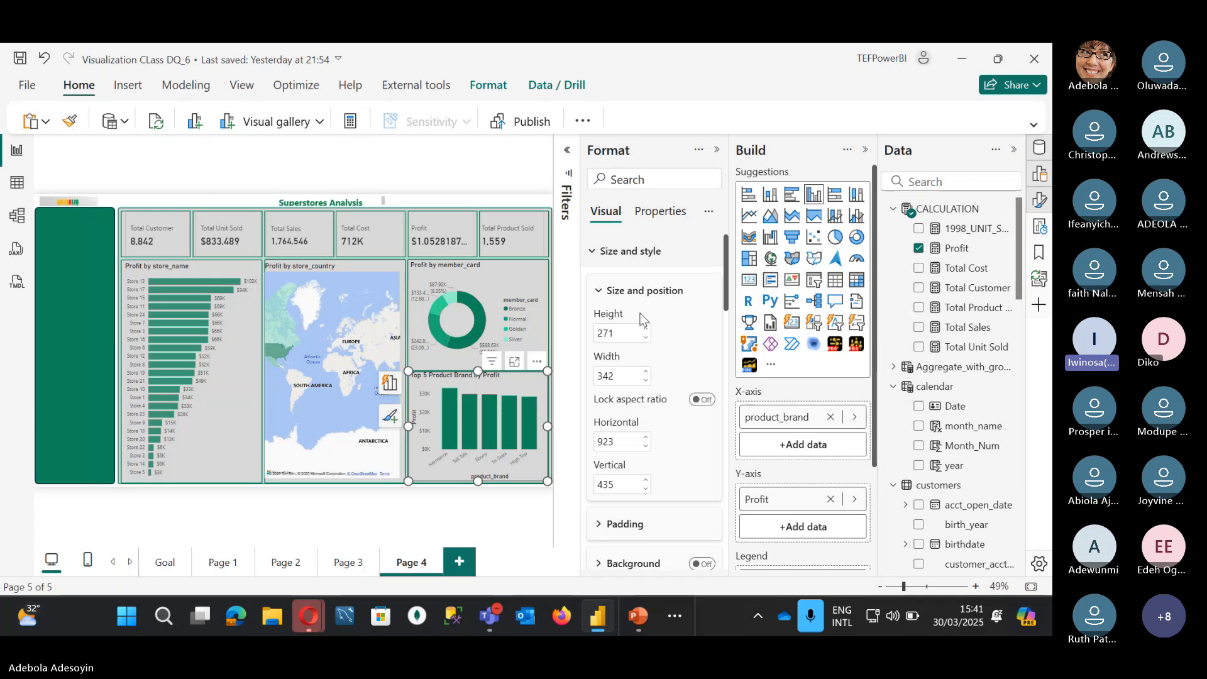
click(466, 159)
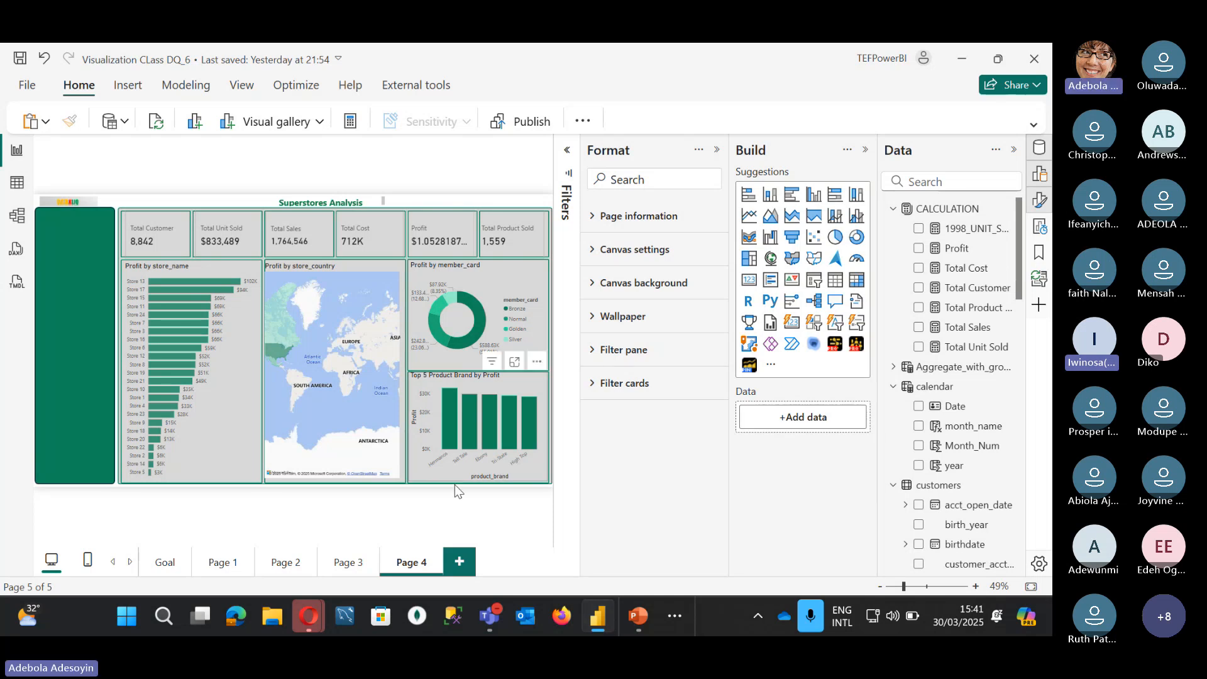
Step: Add a new report page with its canvas vertically aligned to Middle
click(459, 561)
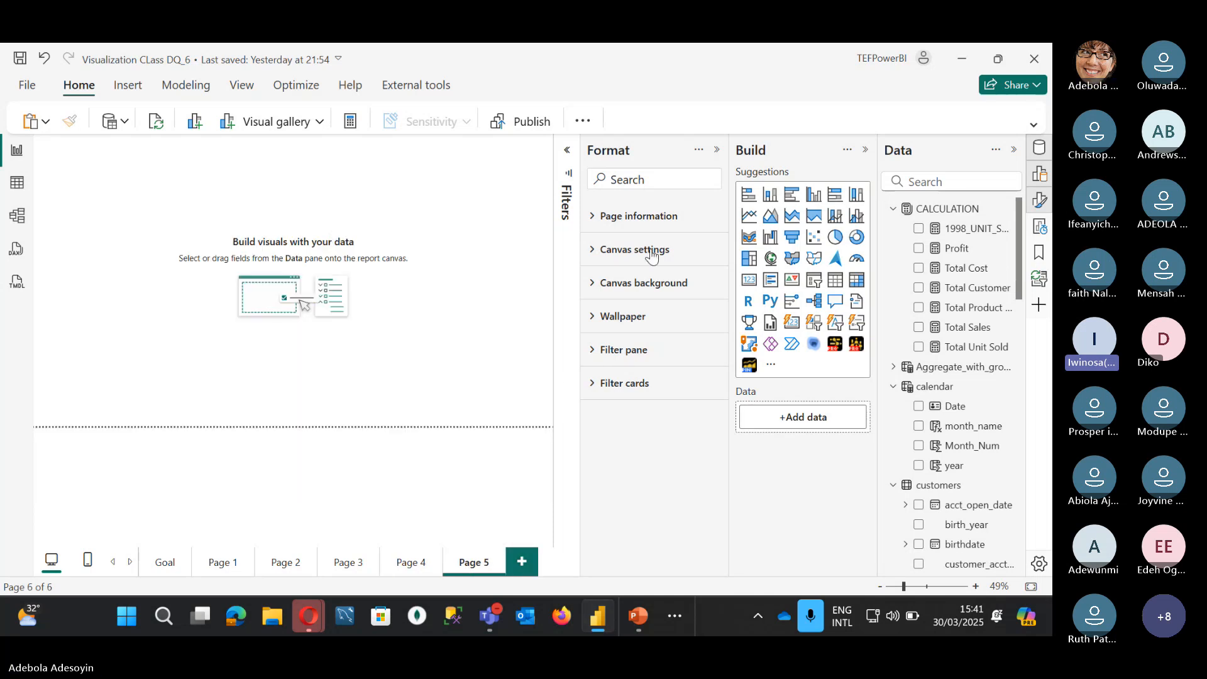
click(598, 252)
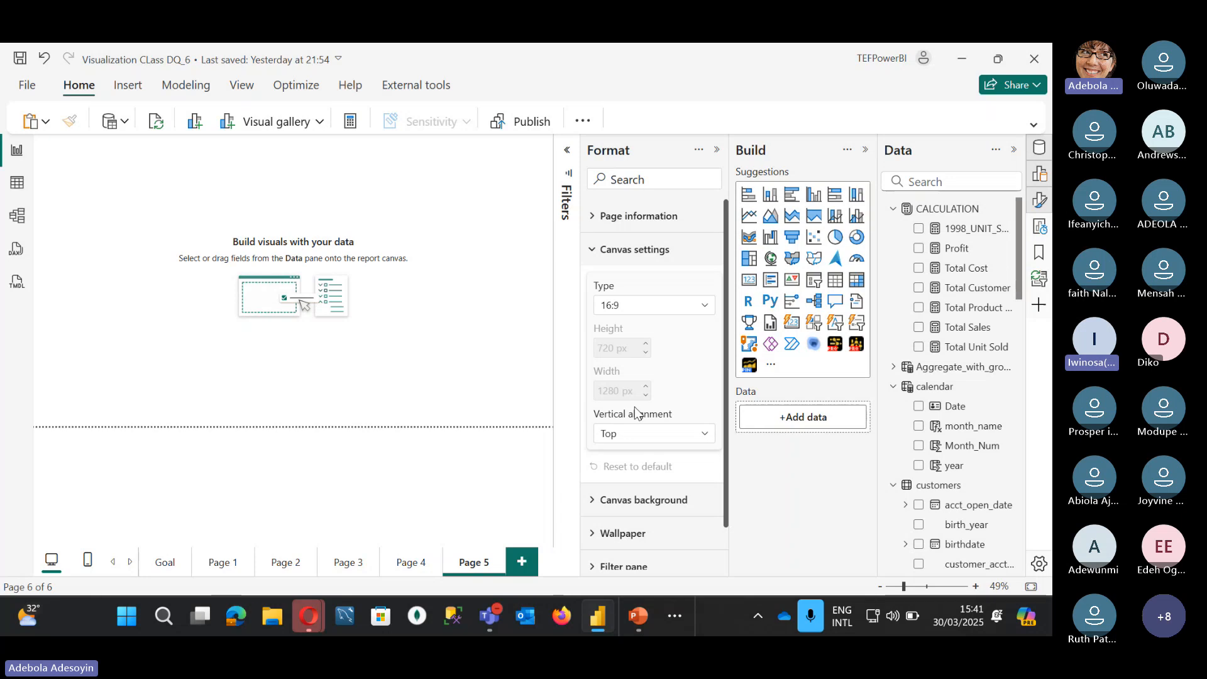
click(635, 434)
click(631, 475)
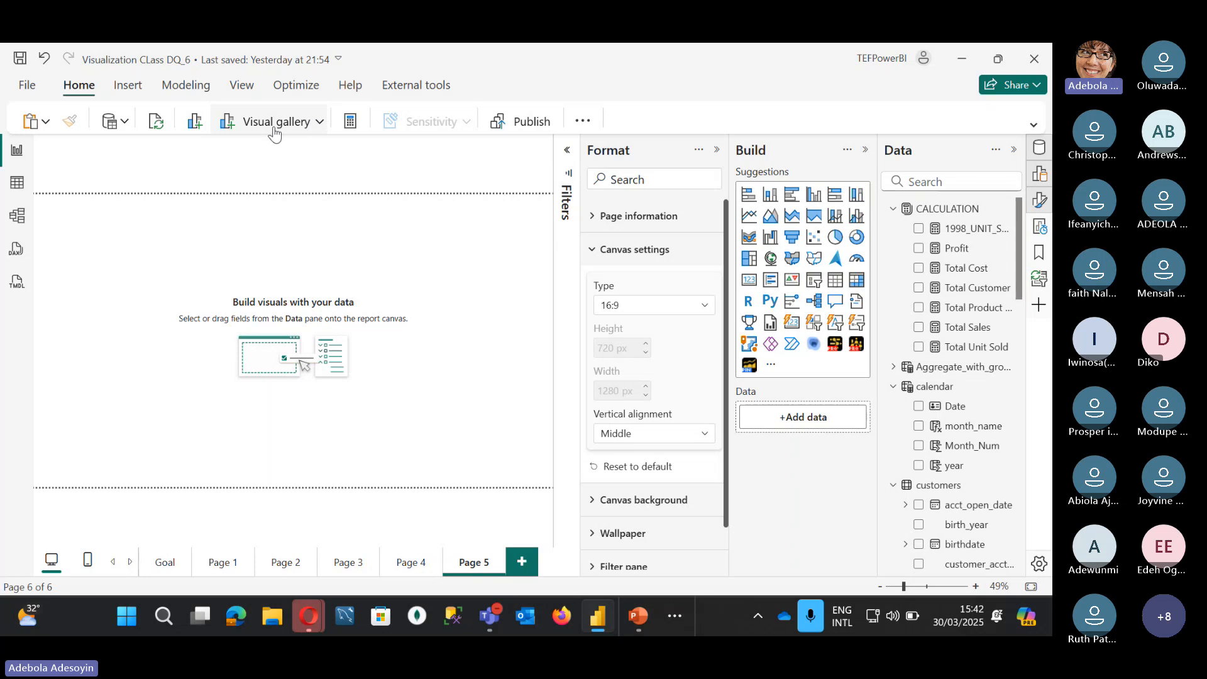
Step: Insert a rectangle and stretch it into a tall bar along the page's left edge
click(127, 86)
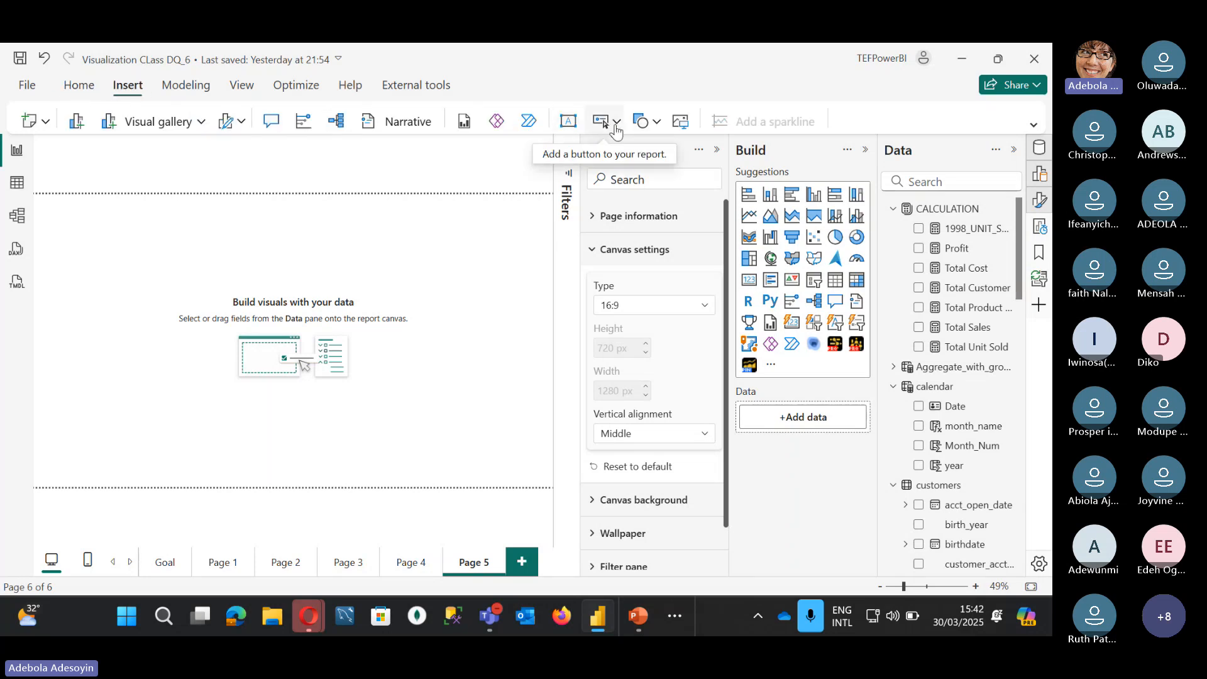
click(651, 126)
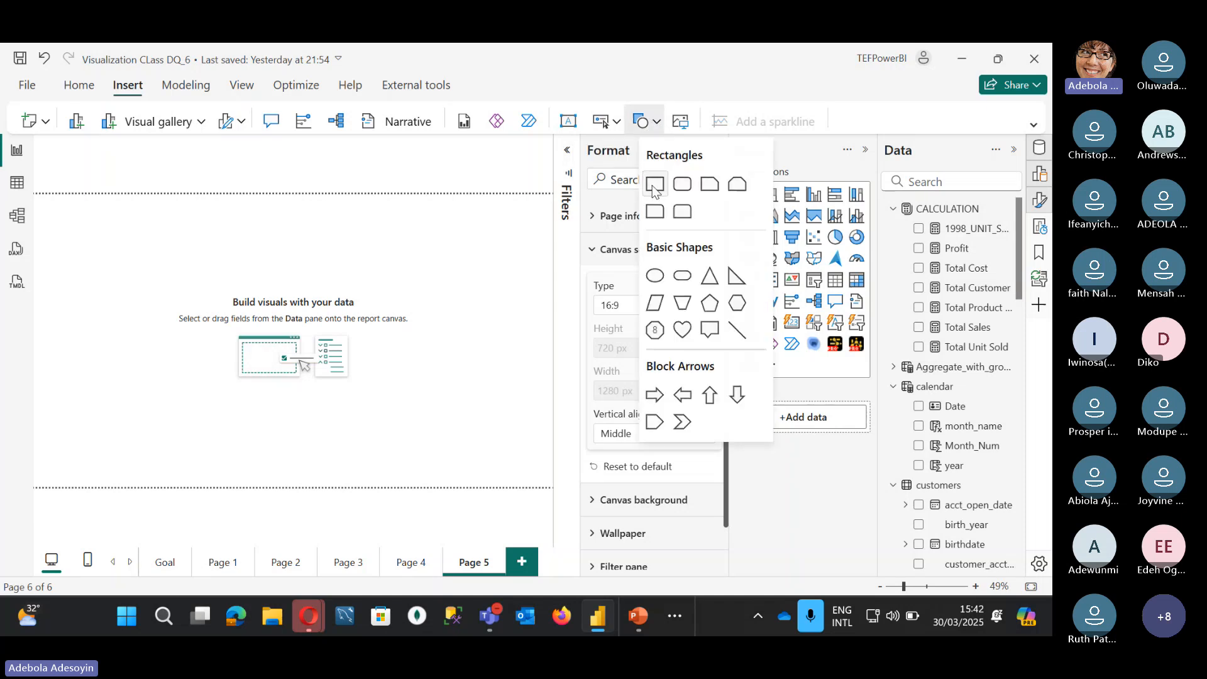
click(654, 188)
drag(95, 306, 66, 484)
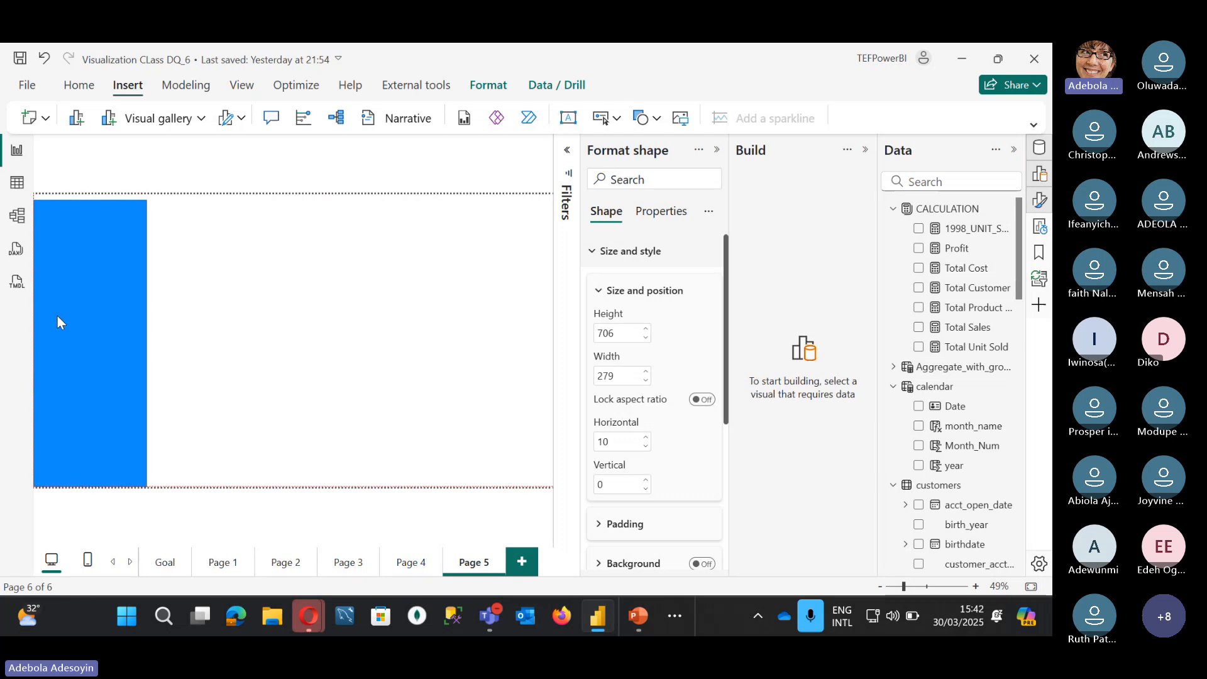
drag(92, 201, 89, 220)
drag(148, 355, 125, 356)
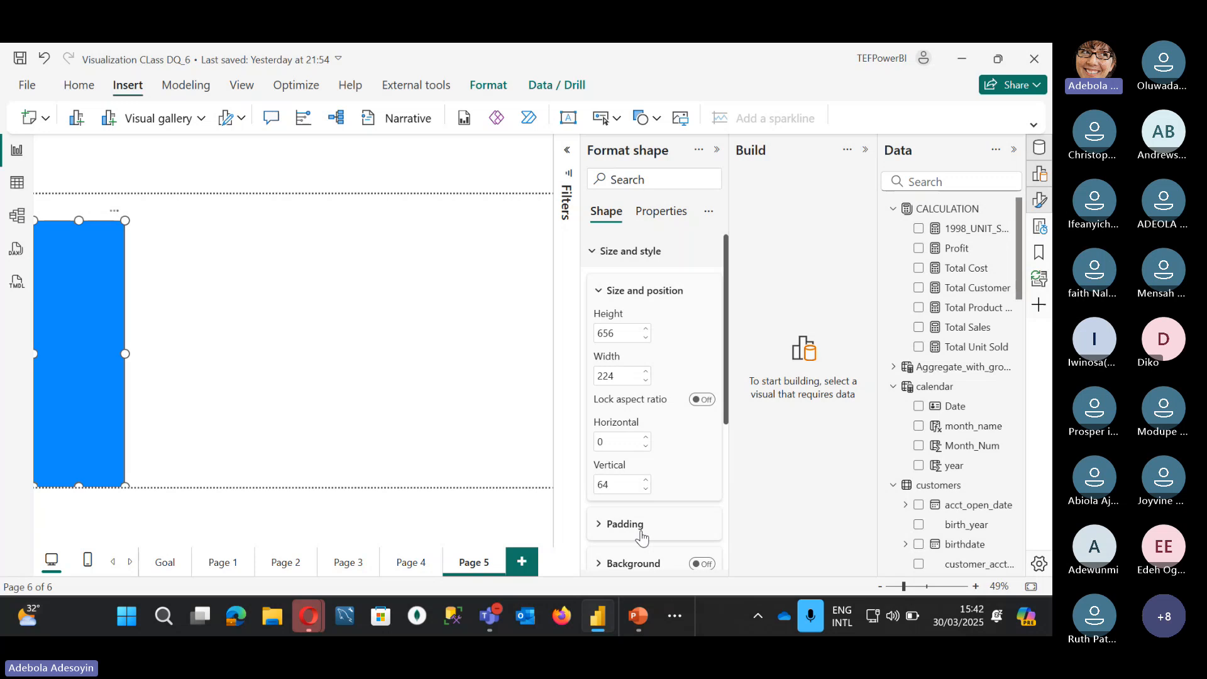
Step: Keep the rectangle shape type and round its corners to 12 px
scroll(641, 538, down, 4)
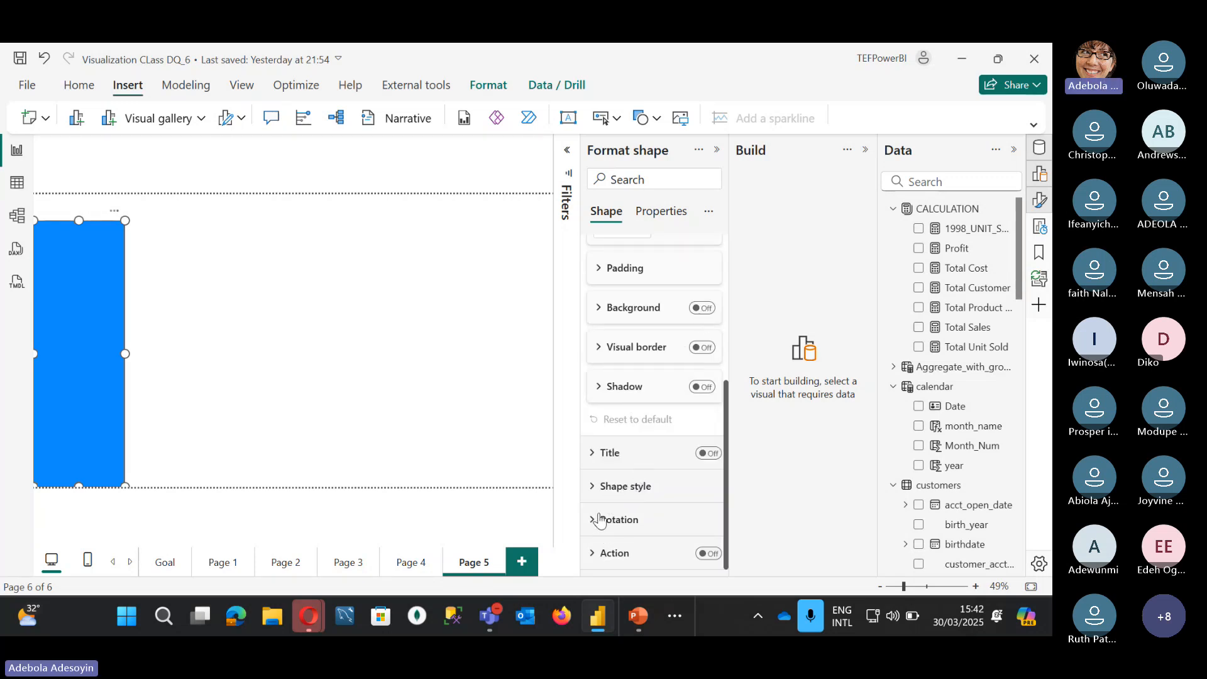
click(595, 487)
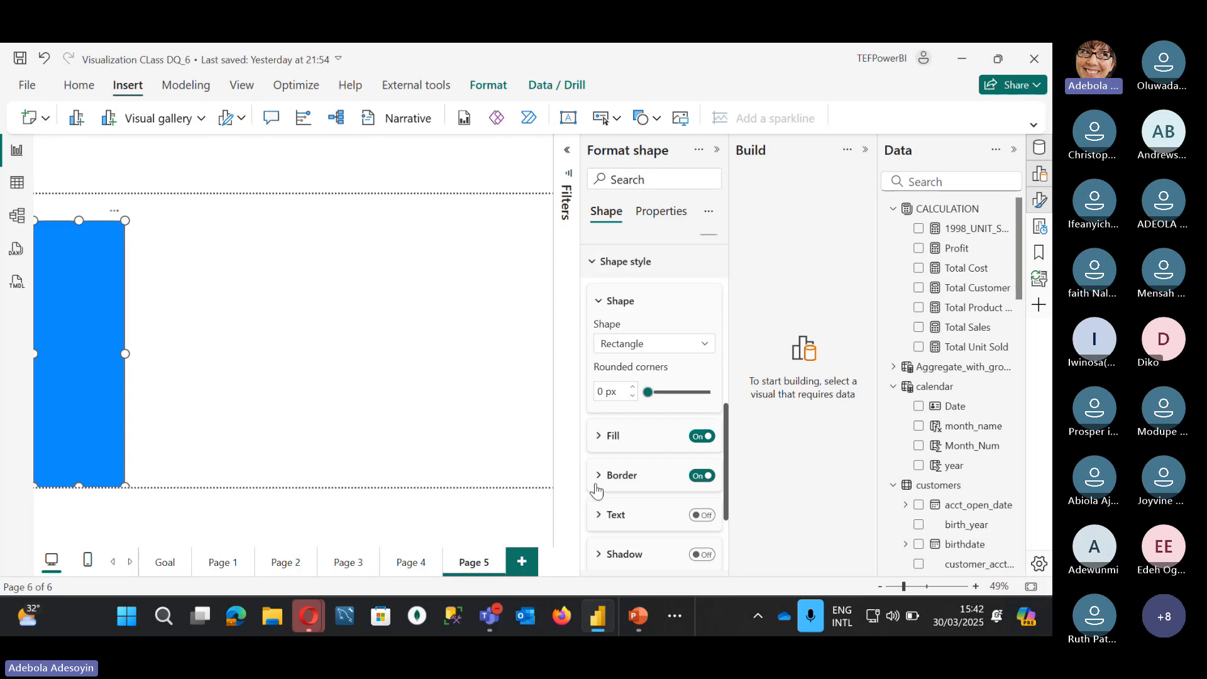
click(621, 344)
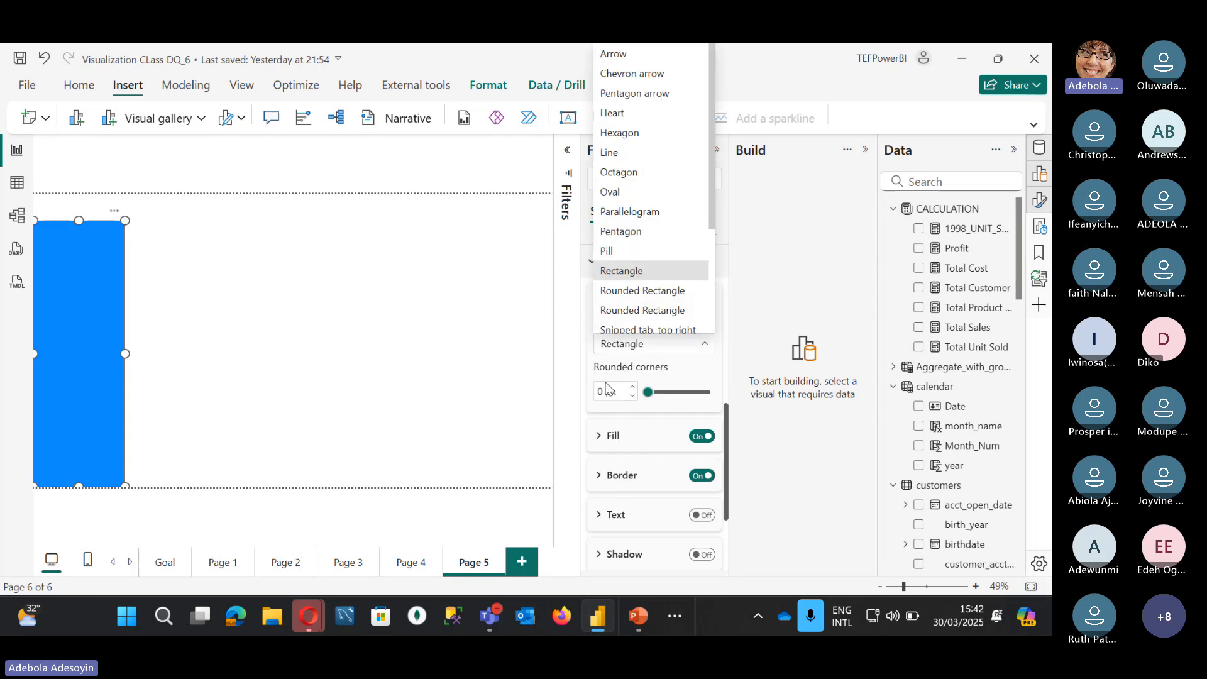
click(604, 391)
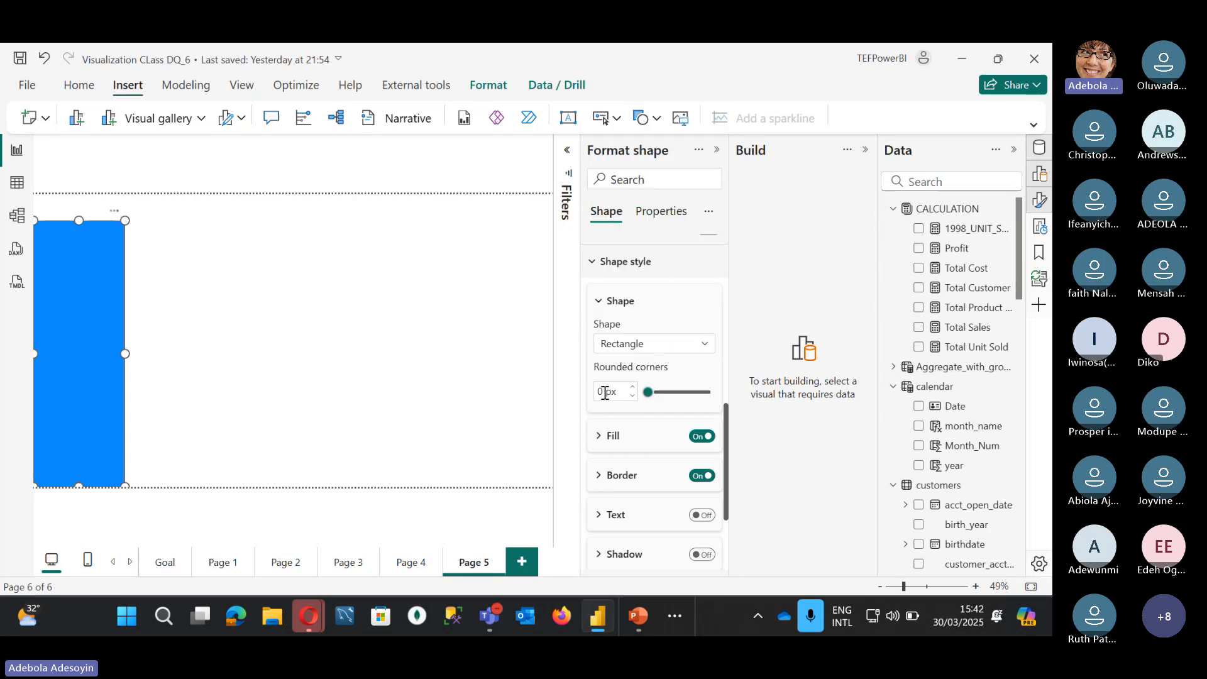
text(1)
key(Delete)
text(2)
click(91, 259)
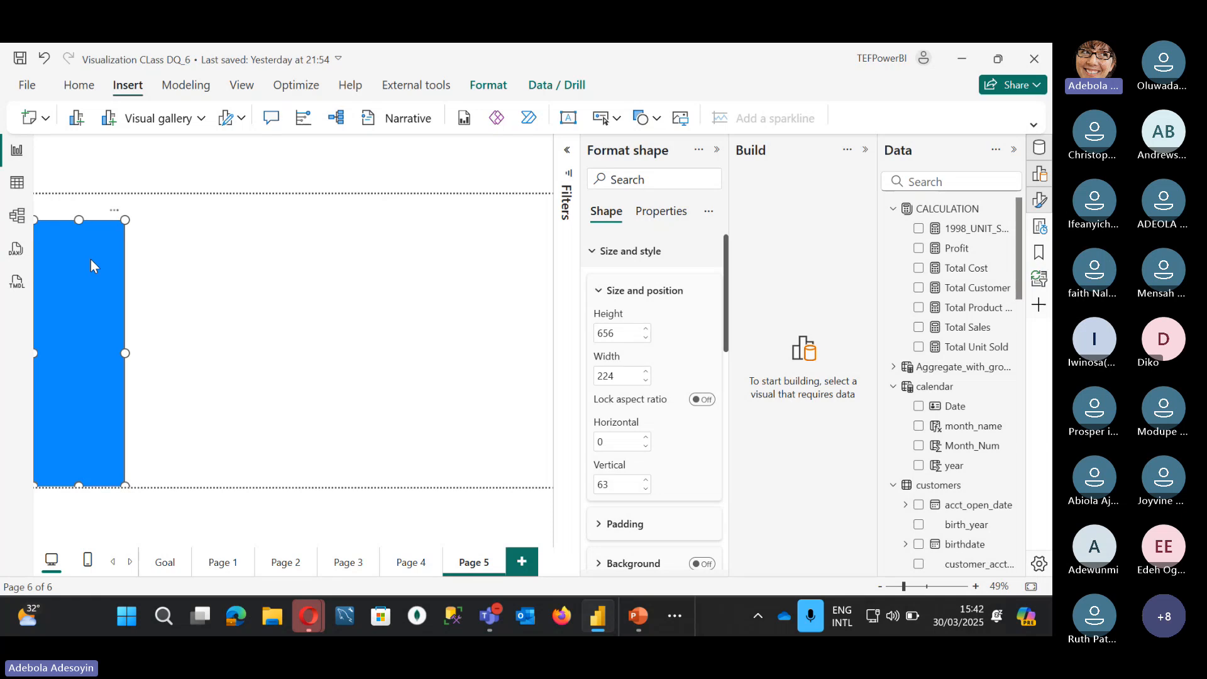
Step: Duplicate the rectangle and reshape the copy into a banner across the top meeting the left bar
drag(90, 259, 195, 269)
drag(230, 485, 550, 264)
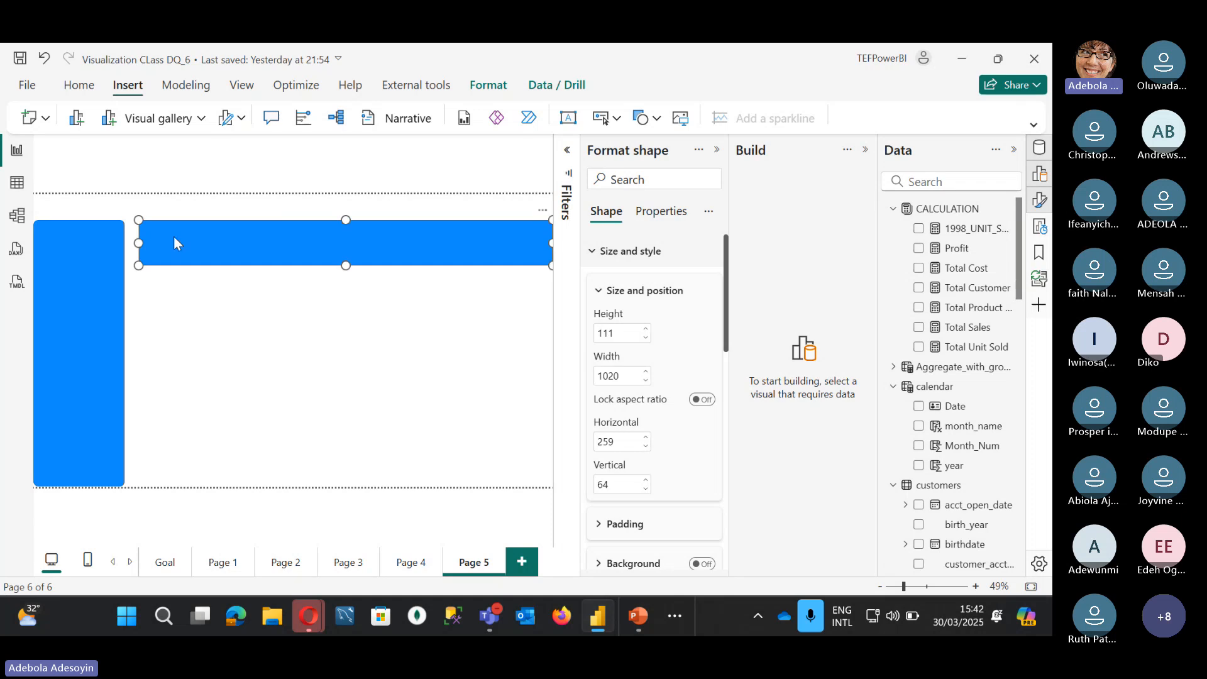
drag(138, 221, 125, 221)
drag(339, 266, 339, 271)
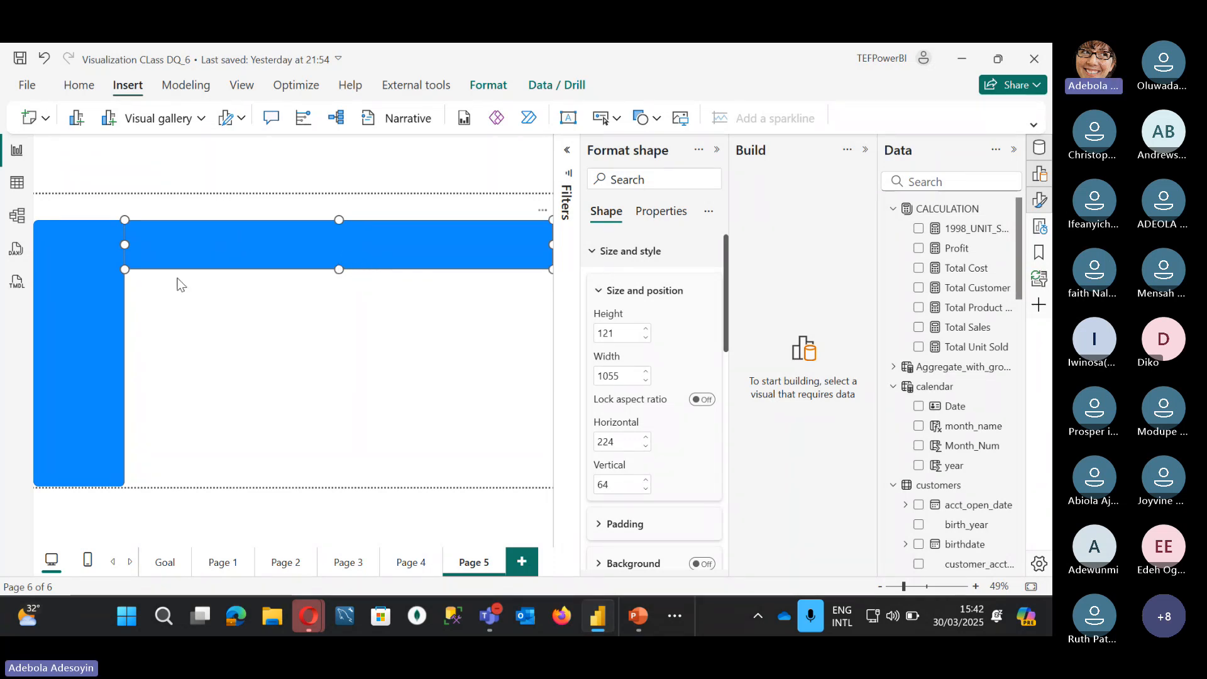
Step: Select the tall left bar and bring its fill settings into view
click(95, 297)
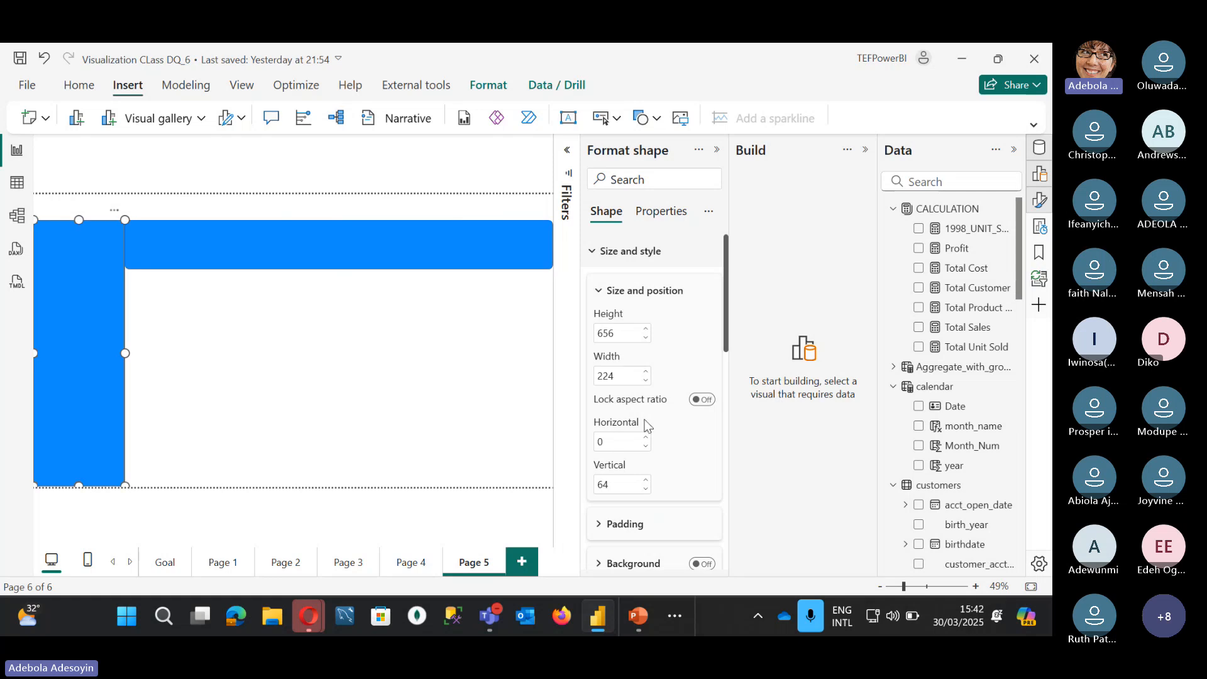
scroll(615, 451, down, 5)
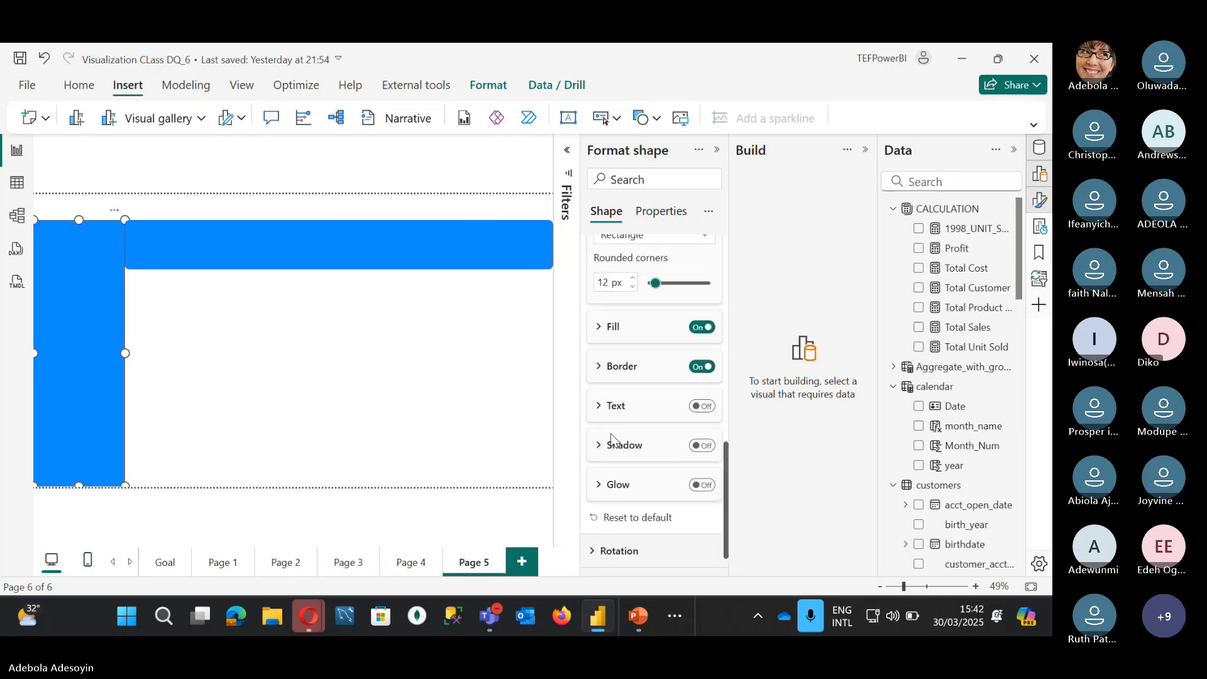
scroll(598, 371, up, 1)
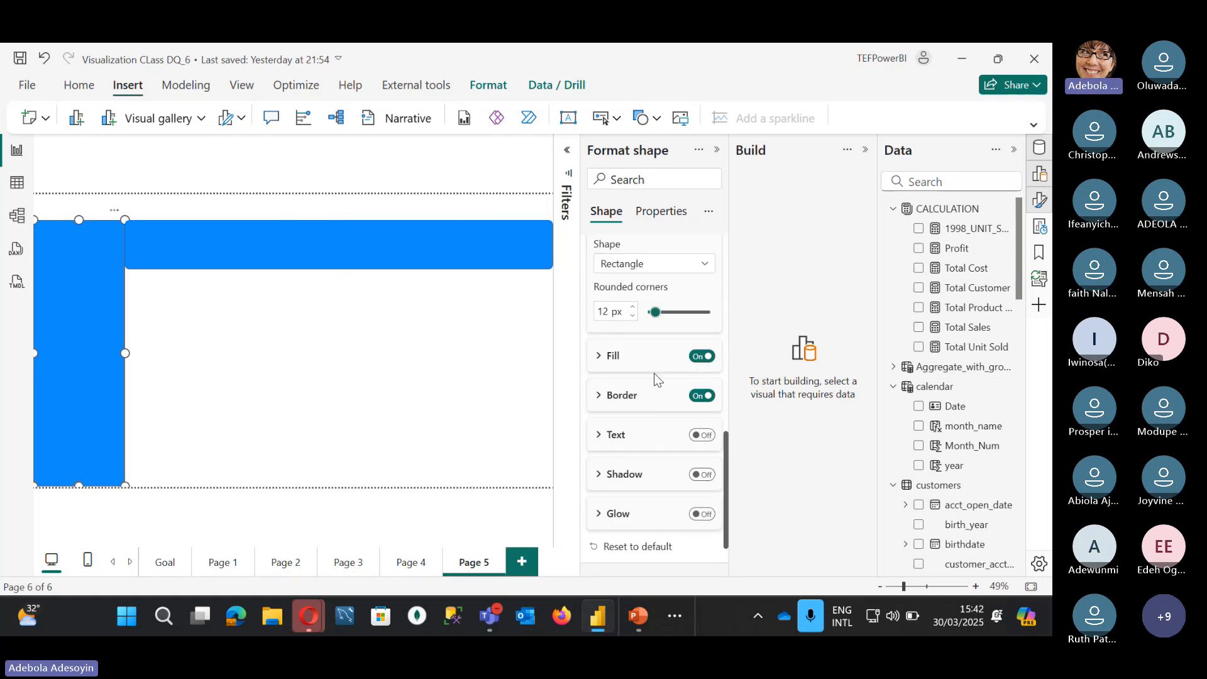
Step: Fill the left bar with dark purple
click(597, 364)
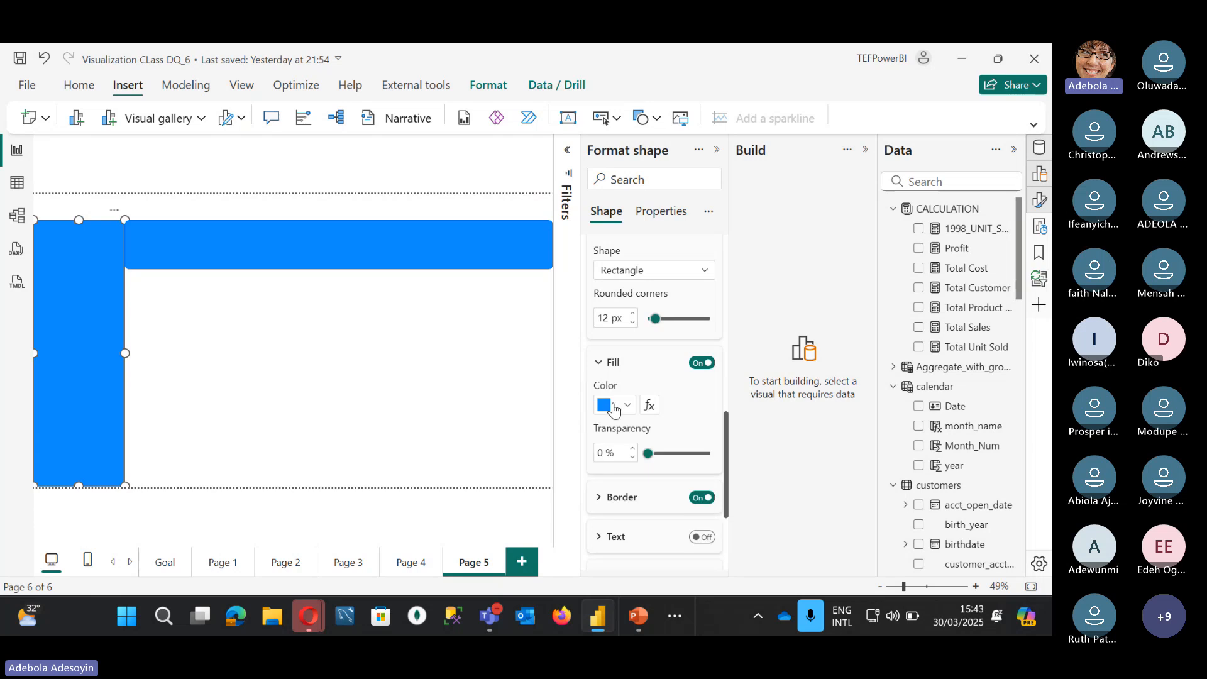
click(627, 405)
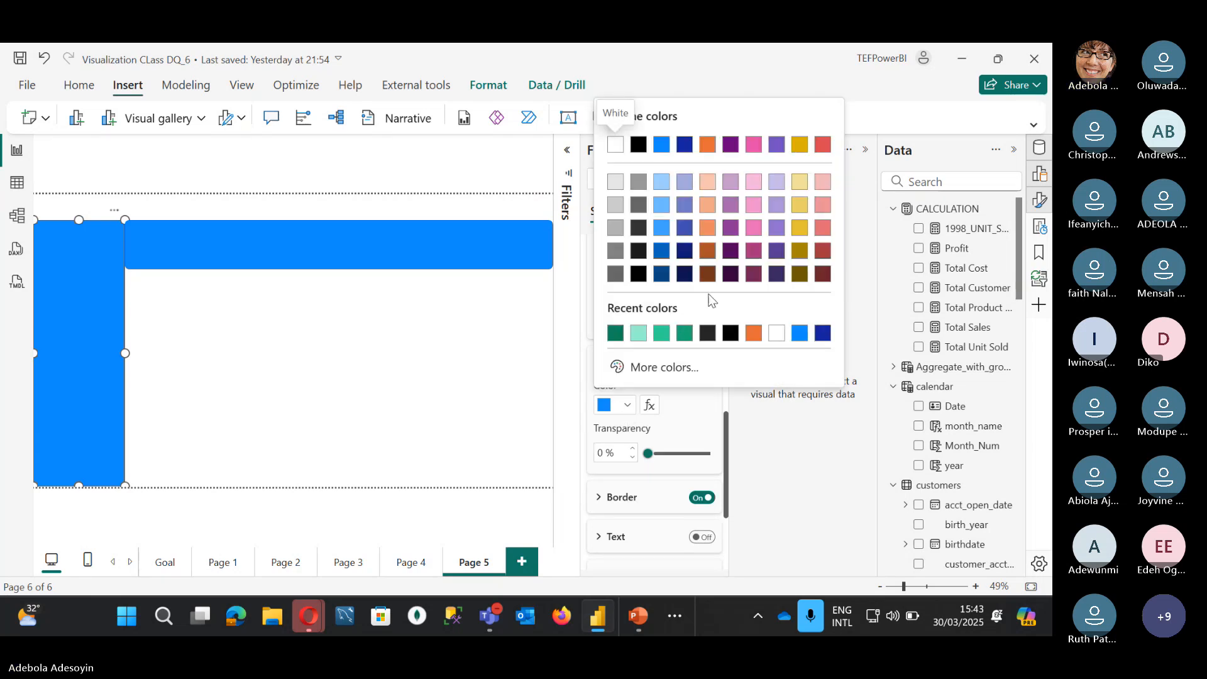
click(777, 250)
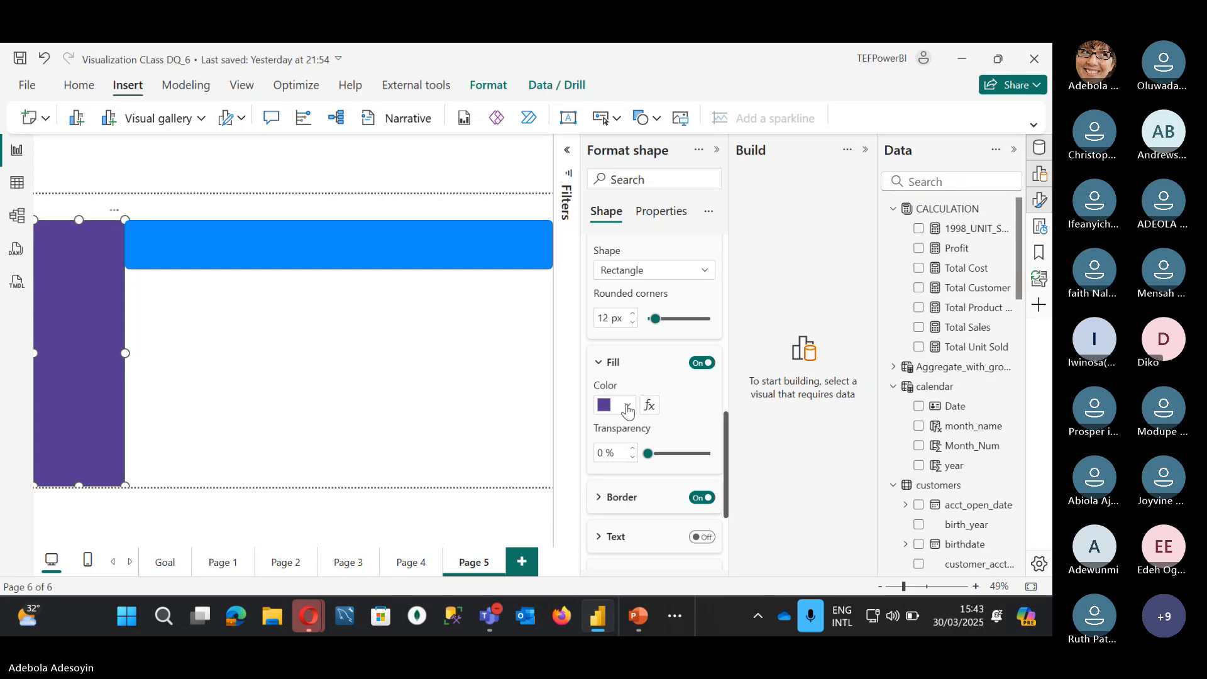
Step: Give the top bar a pale lavender #CCBEEA fill via the custom colour picker
click(405, 238)
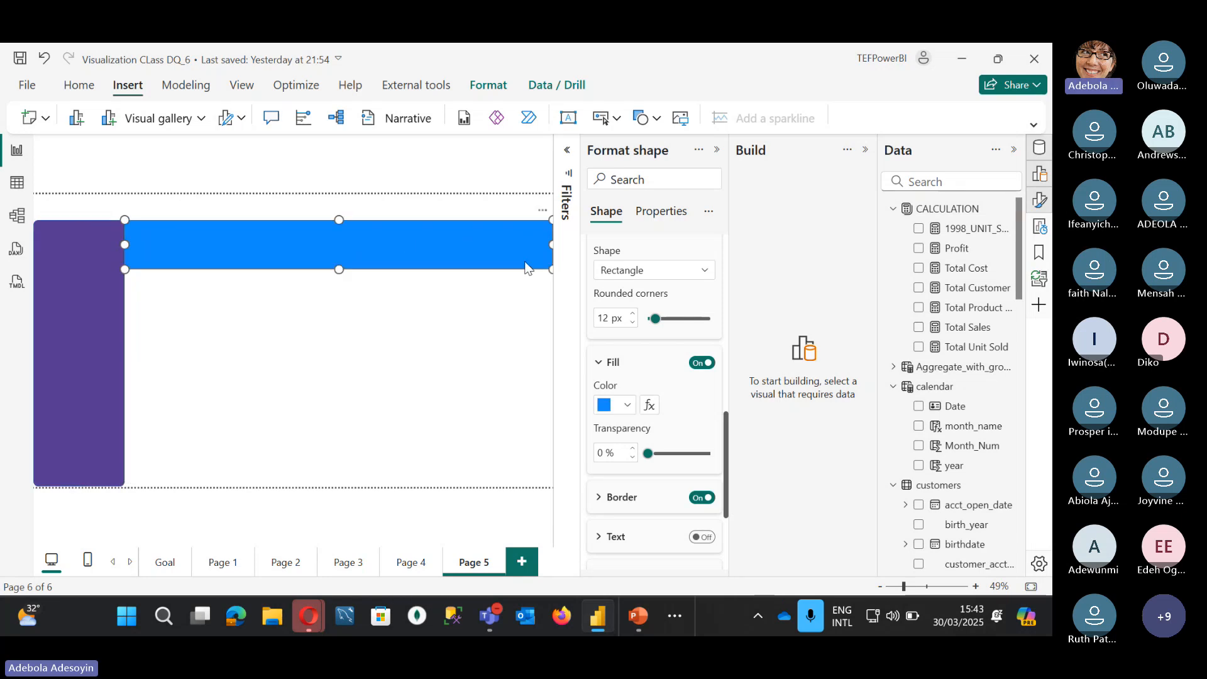
click(627, 405)
click(616, 333)
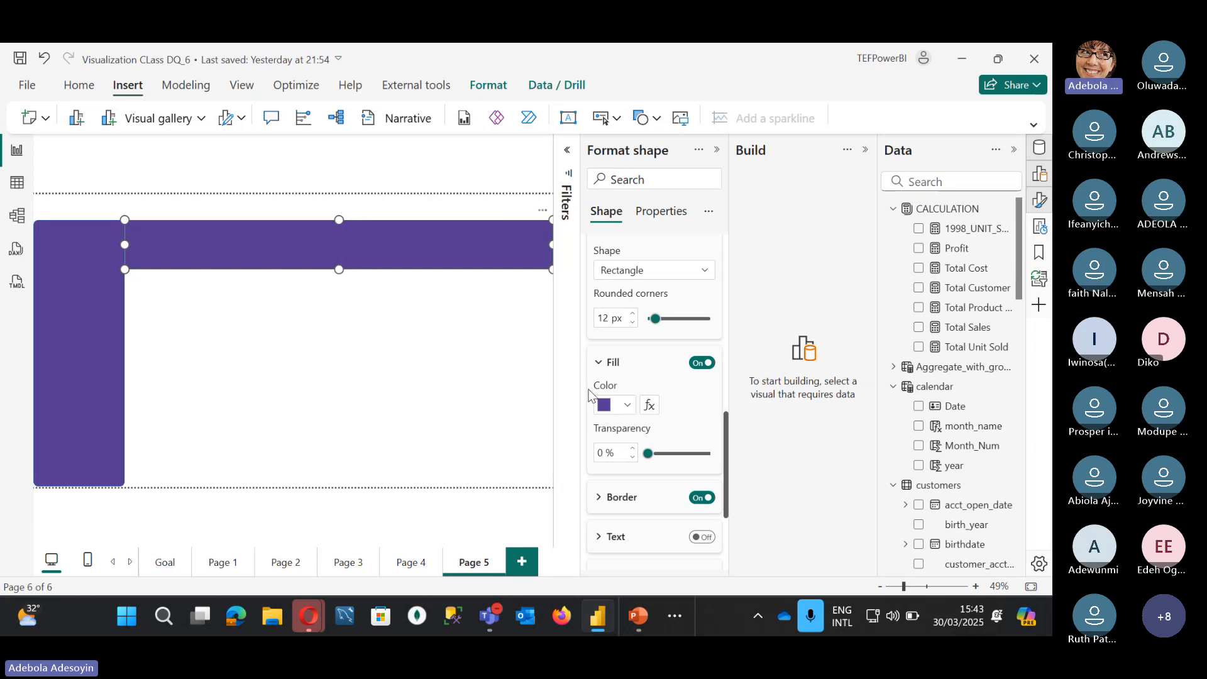
click(626, 405)
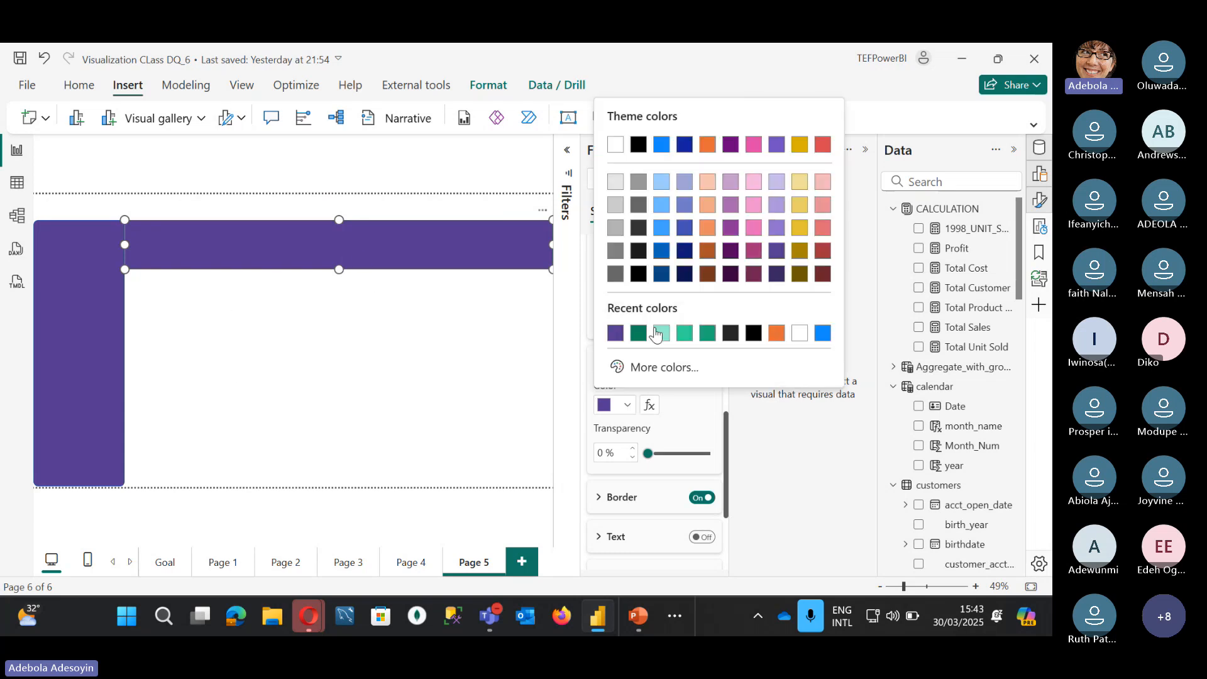
click(619, 369)
click(649, 129)
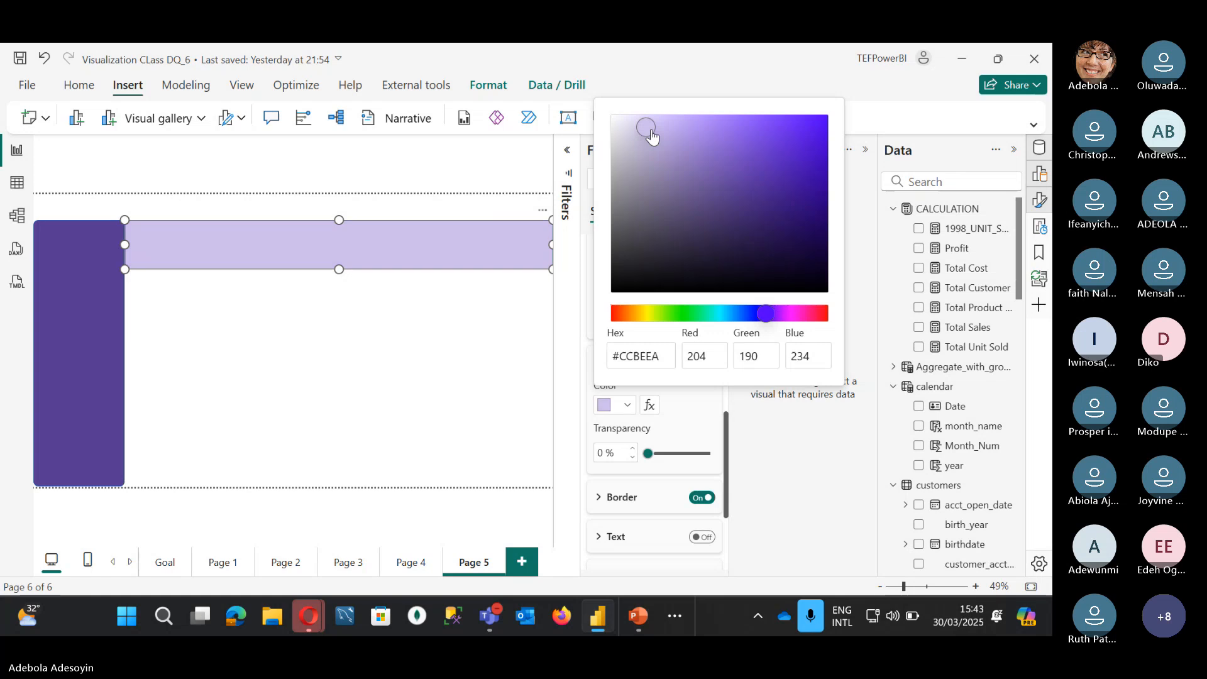
click(288, 251)
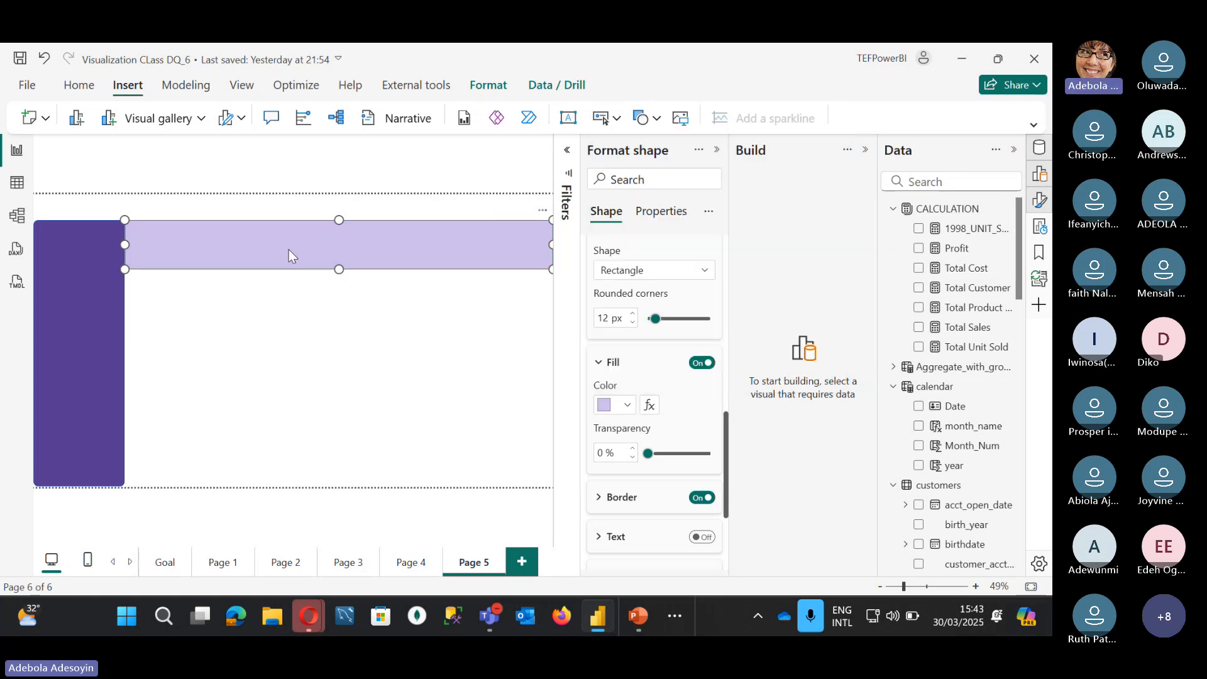
Step: Duplicate the lavender bar into a tall box beneath it, aligning and widening it
key(ctrl+c)
key(ctrl+v)
drag(288, 250, 313, 337)
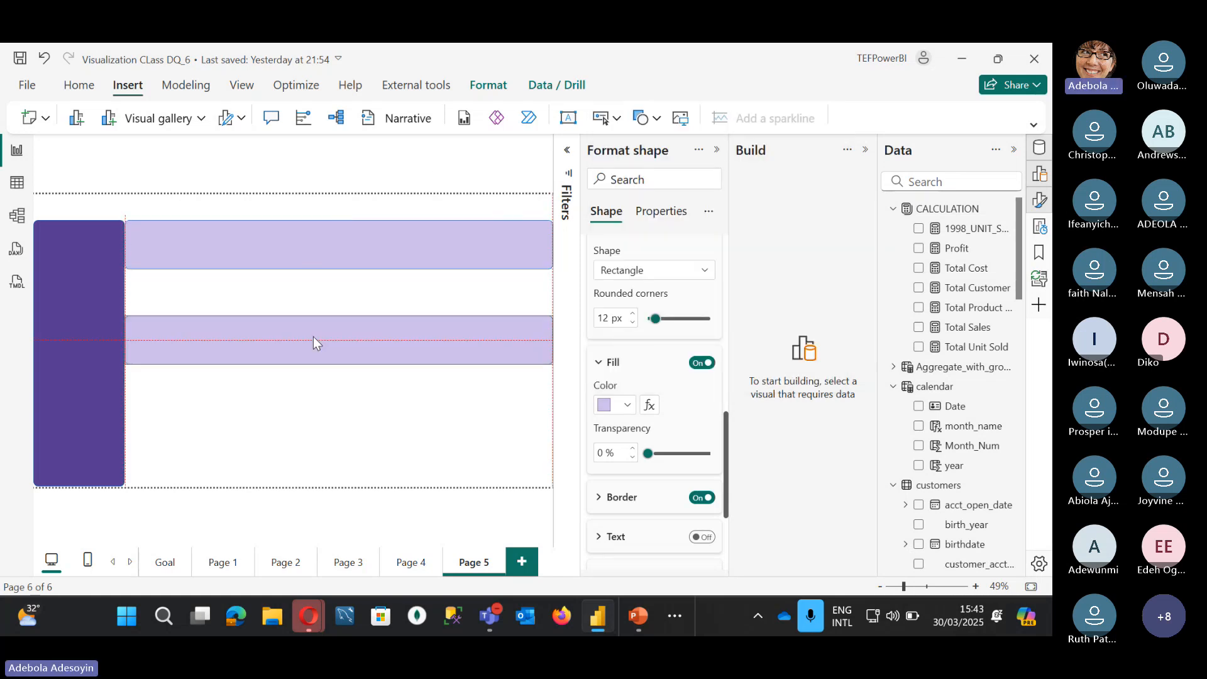
drag(553, 364, 237, 488)
drag(182, 315, 191, 269)
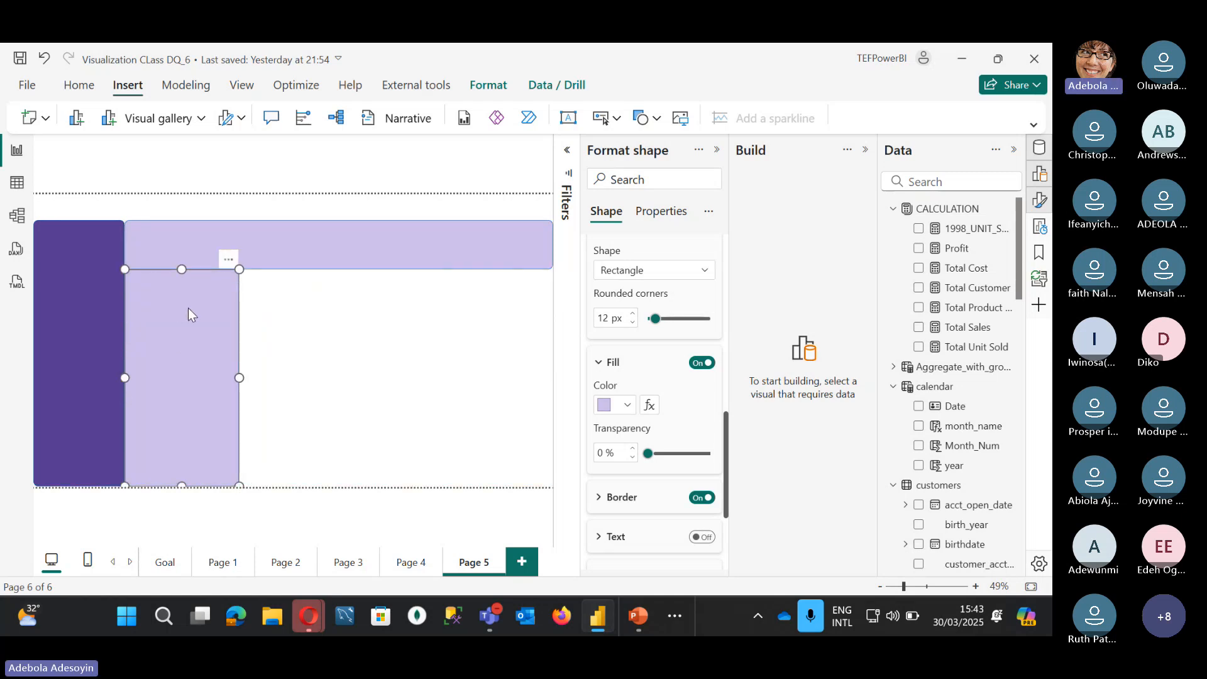
click(160, 247)
drag(122, 247, 129, 246)
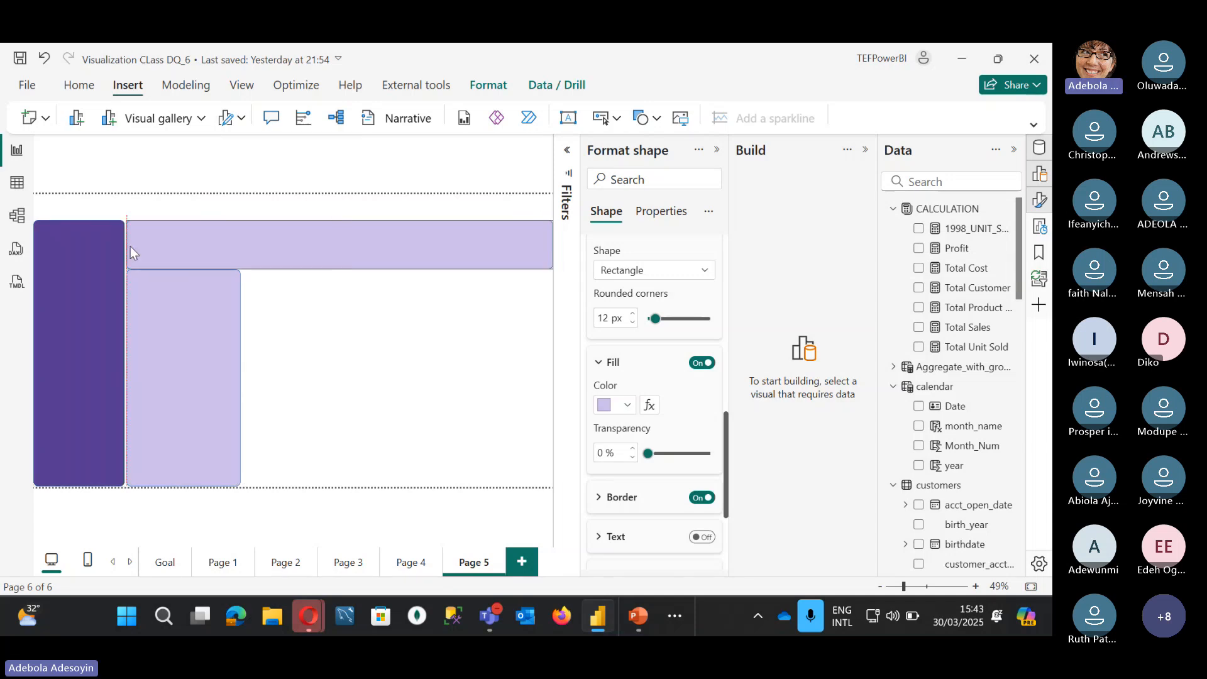
click(166, 326)
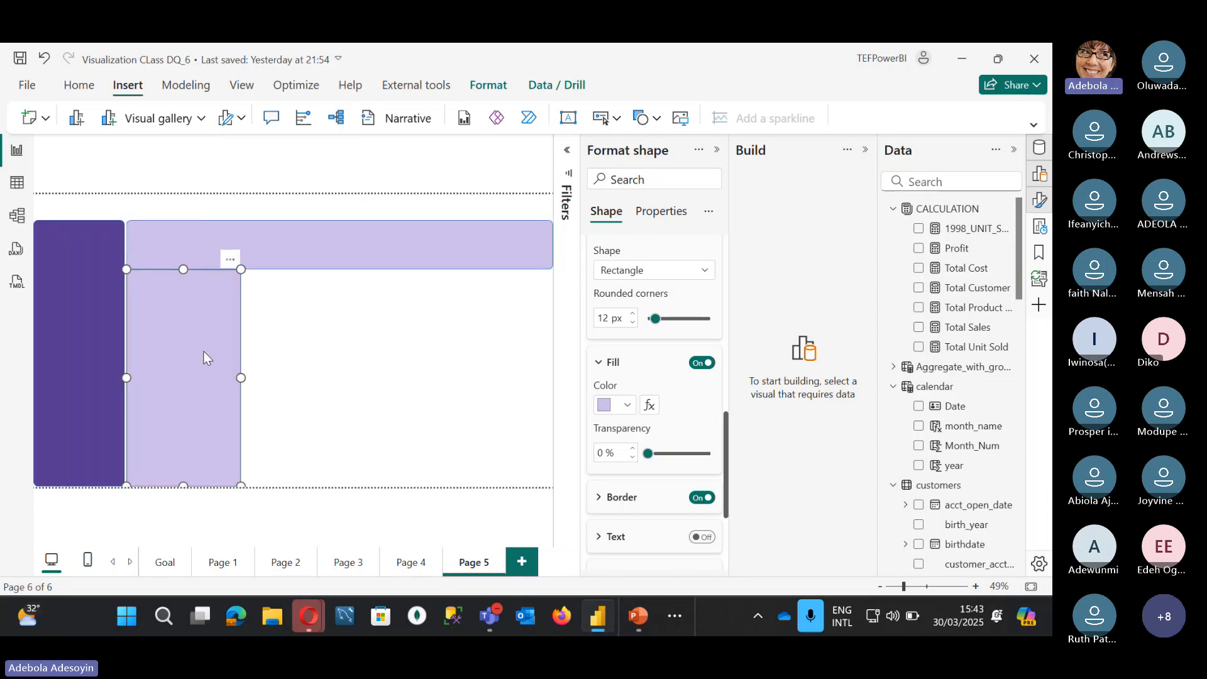
drag(240, 378, 300, 383)
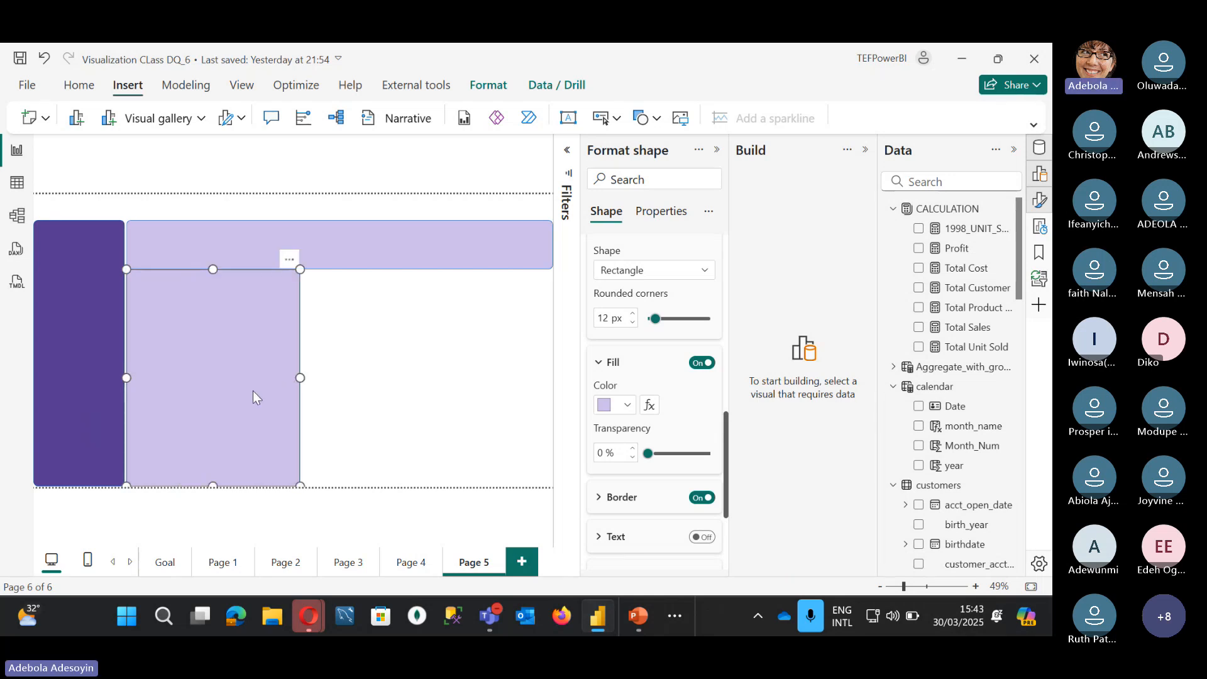
Step: Duplicate the tall box into a shorter lavender box placed to its right
key(ctrl+c)
key(ctrl+v)
drag(459, 372, 440, 404)
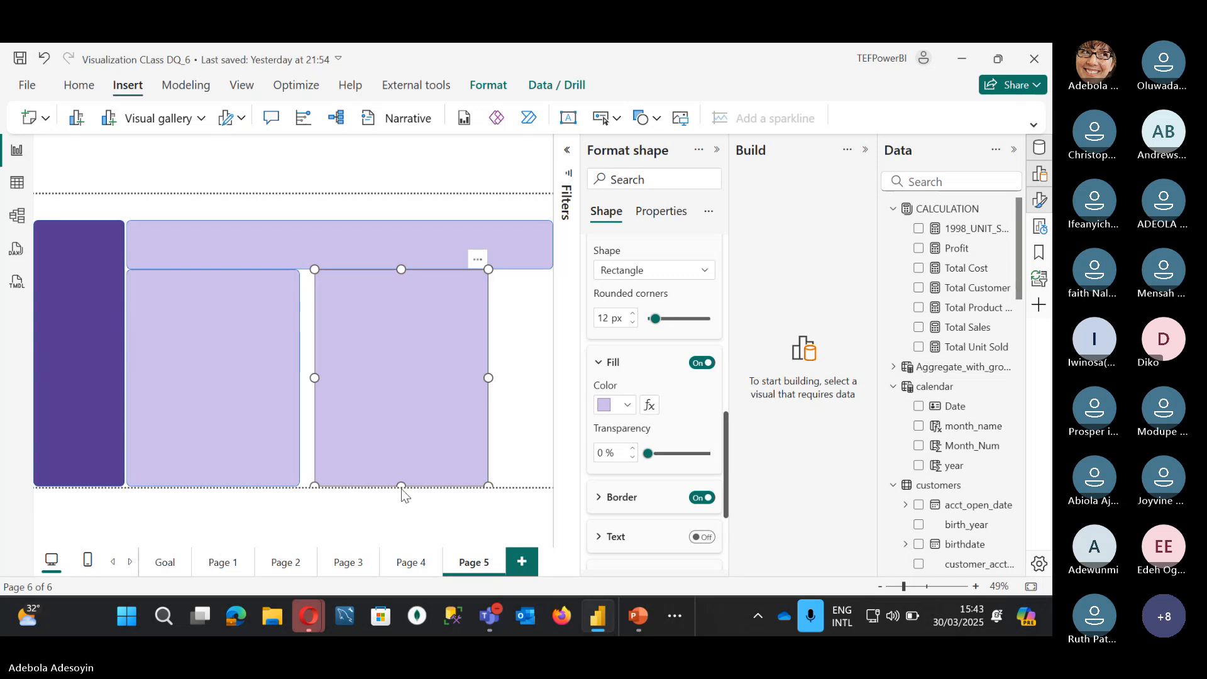
drag(401, 485, 409, 354)
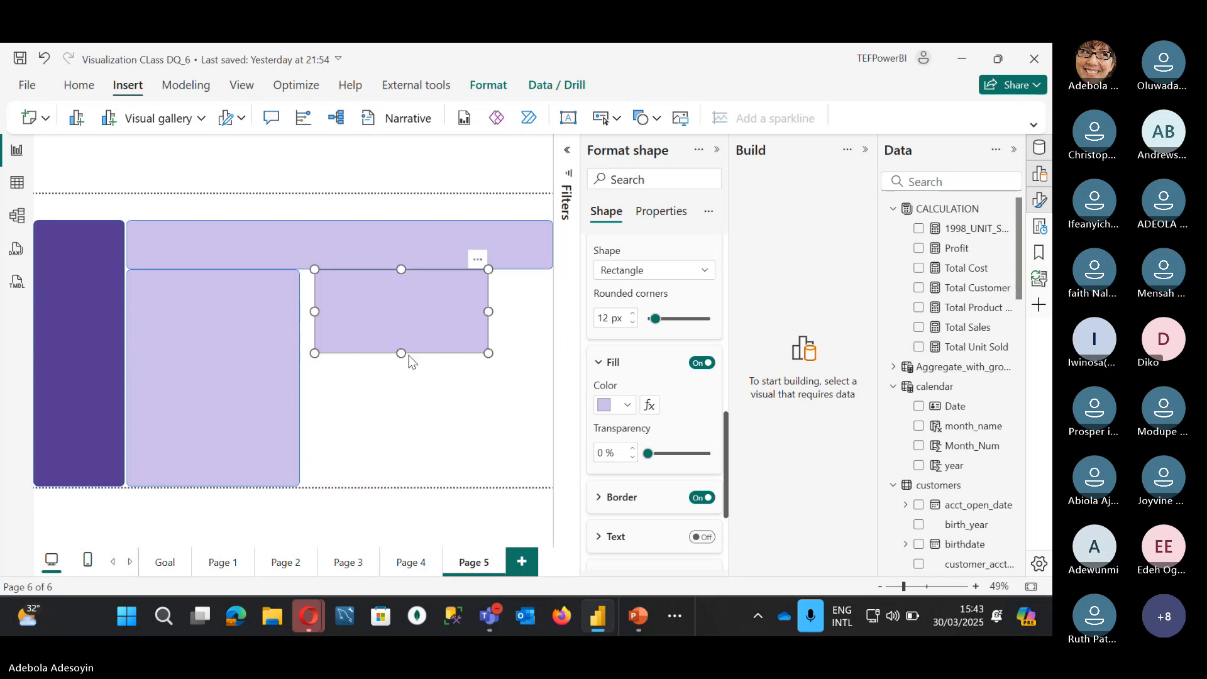
drag(489, 308, 367, 317)
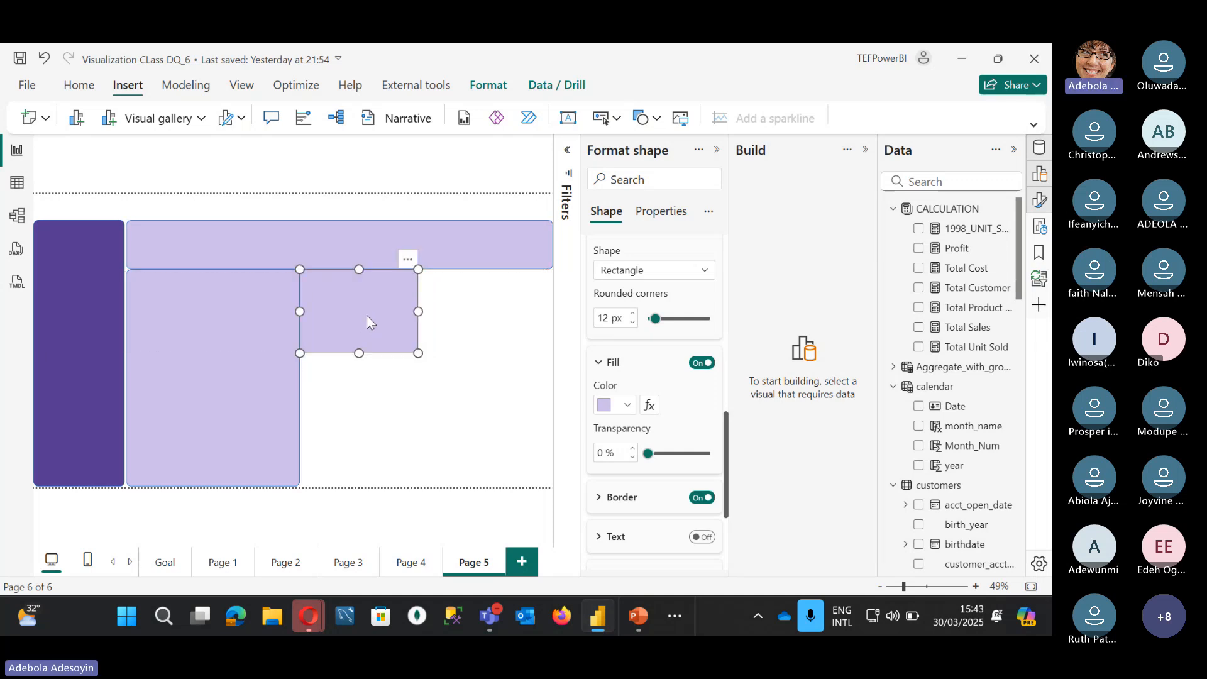
Step: Shorten and narrow the upper-left lavender box, then duplicate it below
click(272, 320)
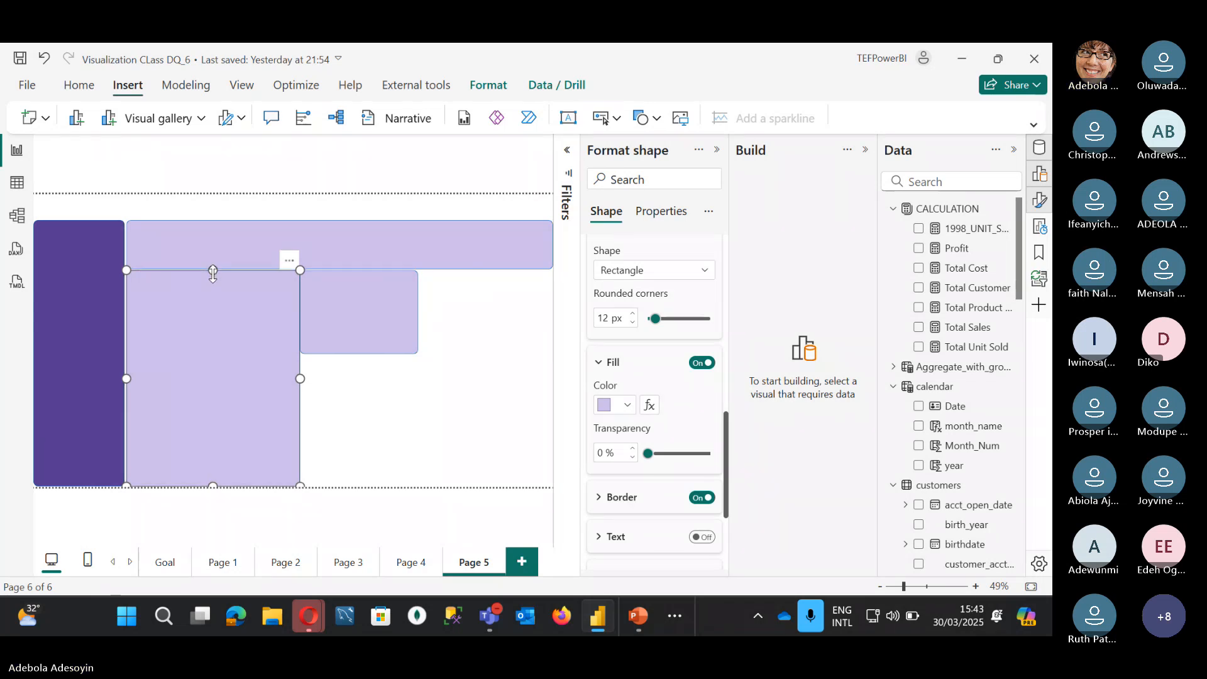
click(354, 334)
click(210, 476)
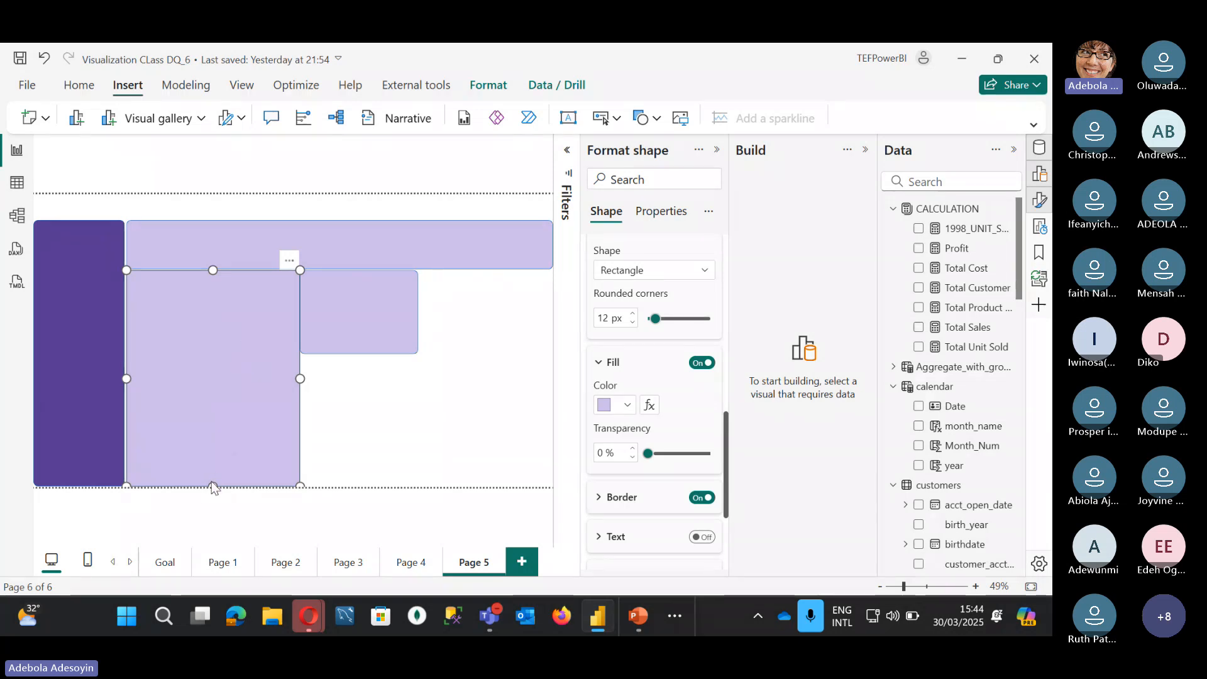
drag(212, 484, 228, 350)
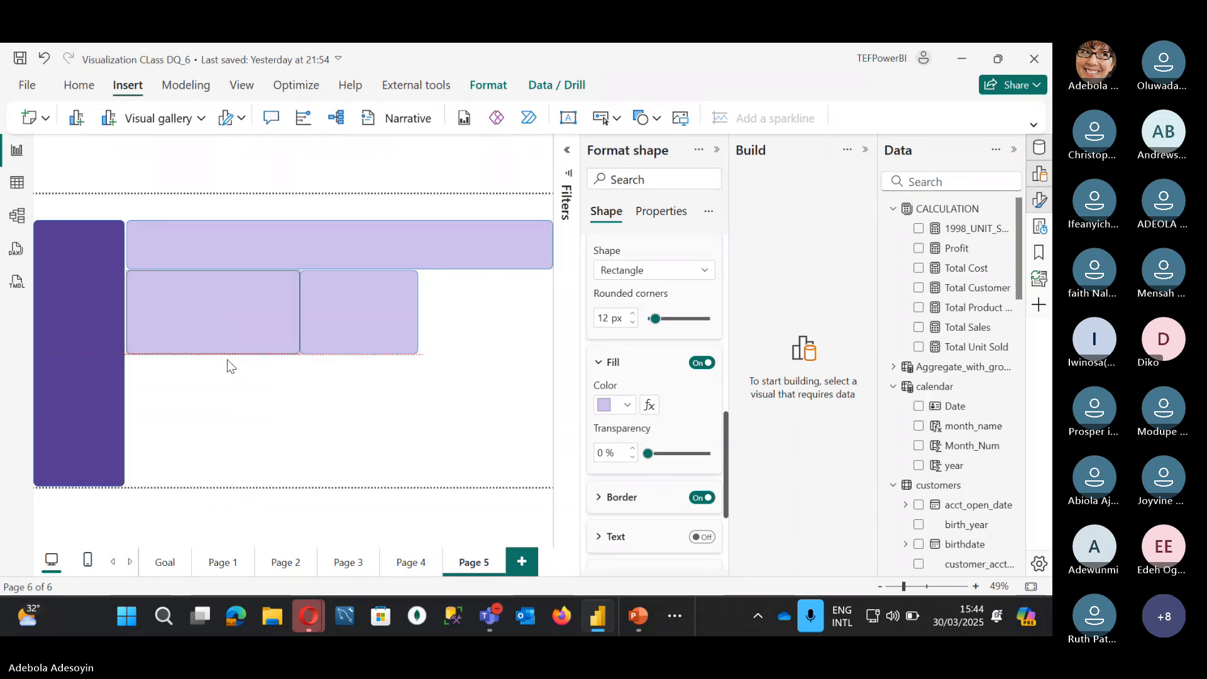
drag(300, 313, 272, 315)
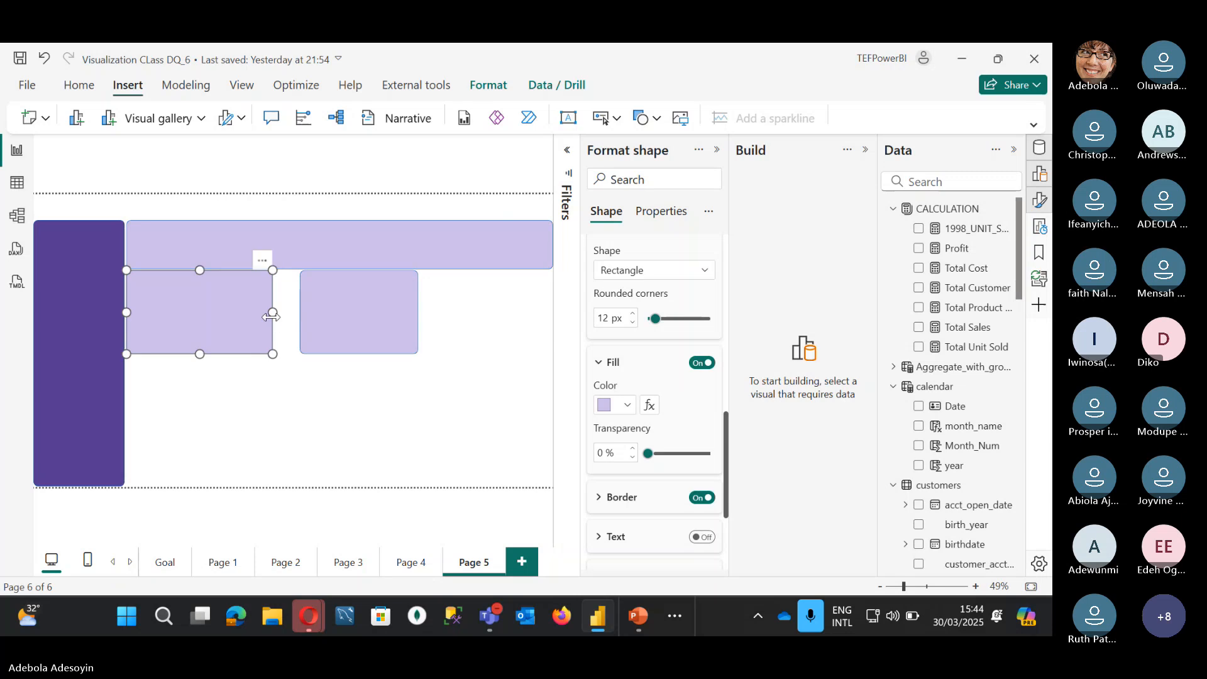
drag(197, 353, 200, 456)
key(ctrl+c)
key(ctrl+v)
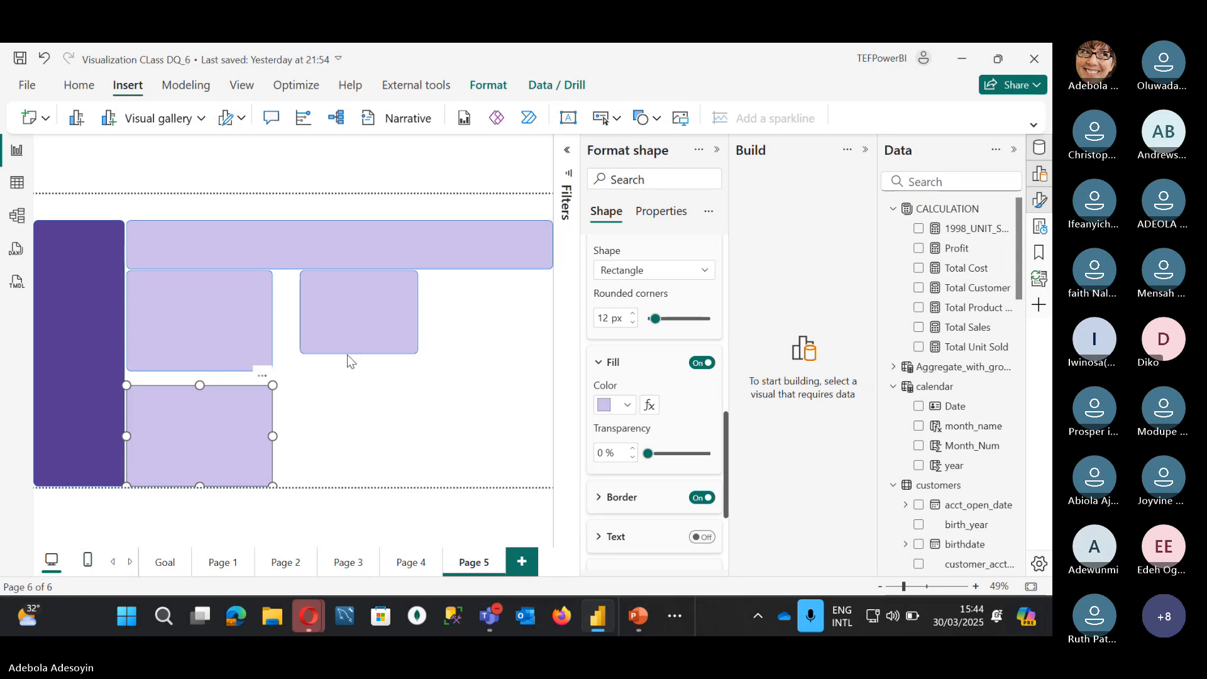
Step: Stretch the right box down to the canvas bottom and widen it, undoing a stray move
click(362, 347)
drag(360, 353, 340, 486)
drag(300, 378, 274, 379)
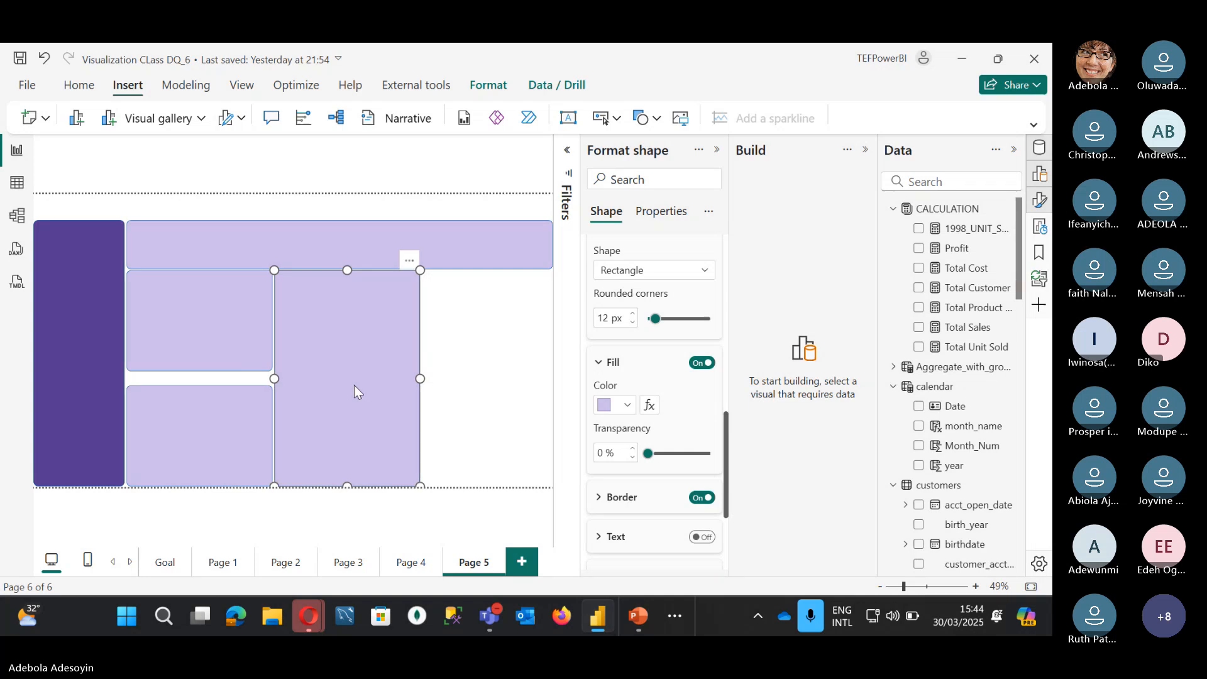
ctrl+click(227, 341)
drag(227, 342, 547, 337)
key(ctrl+z)
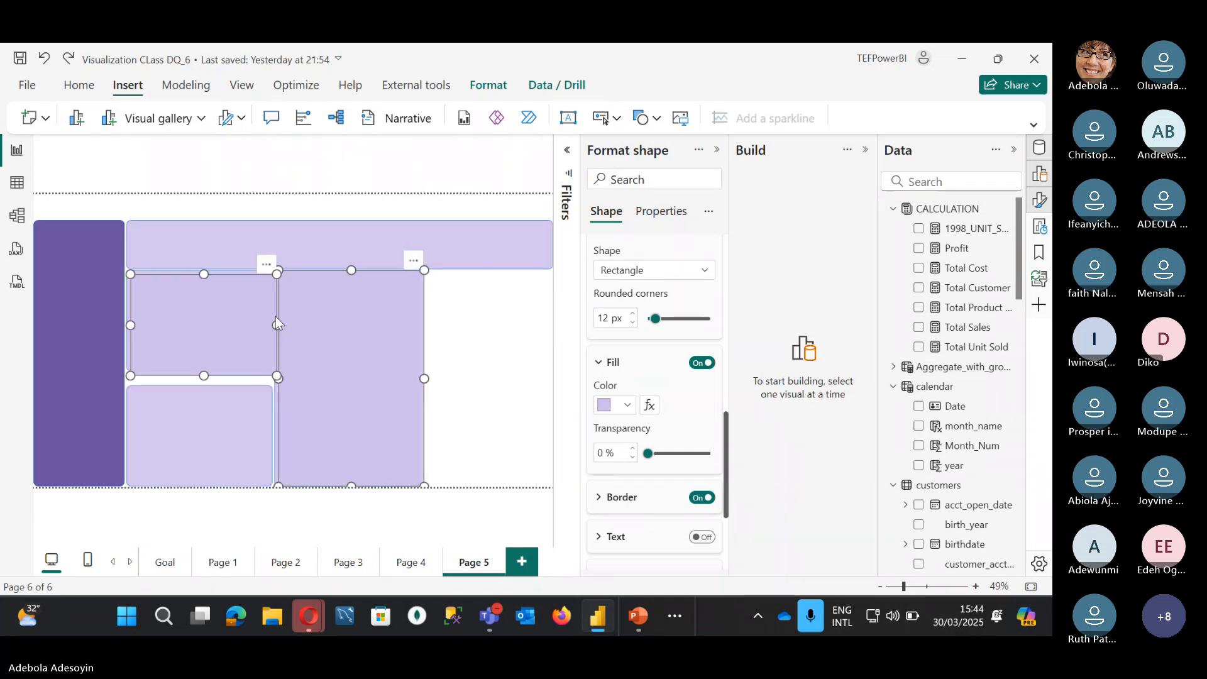
Step: Move a box into place on the right side and duplicate it
click(235, 316)
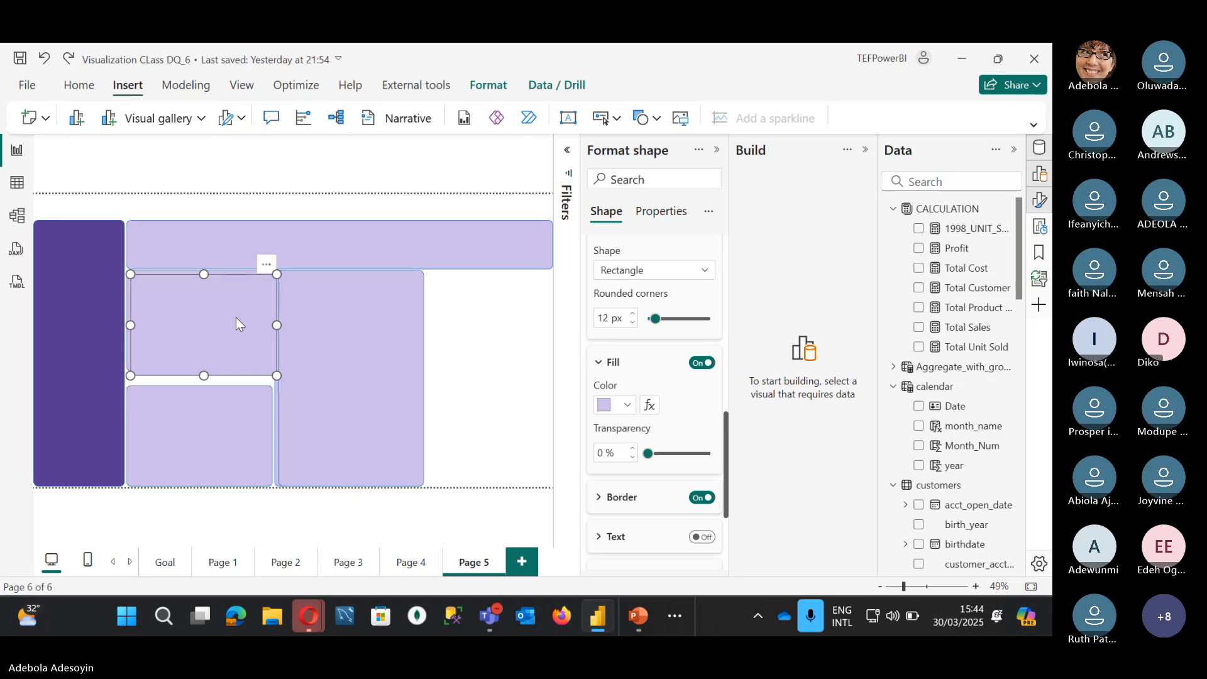
drag(235, 317, 549, 322)
key(ctrl+c)
key(ctrl+v)
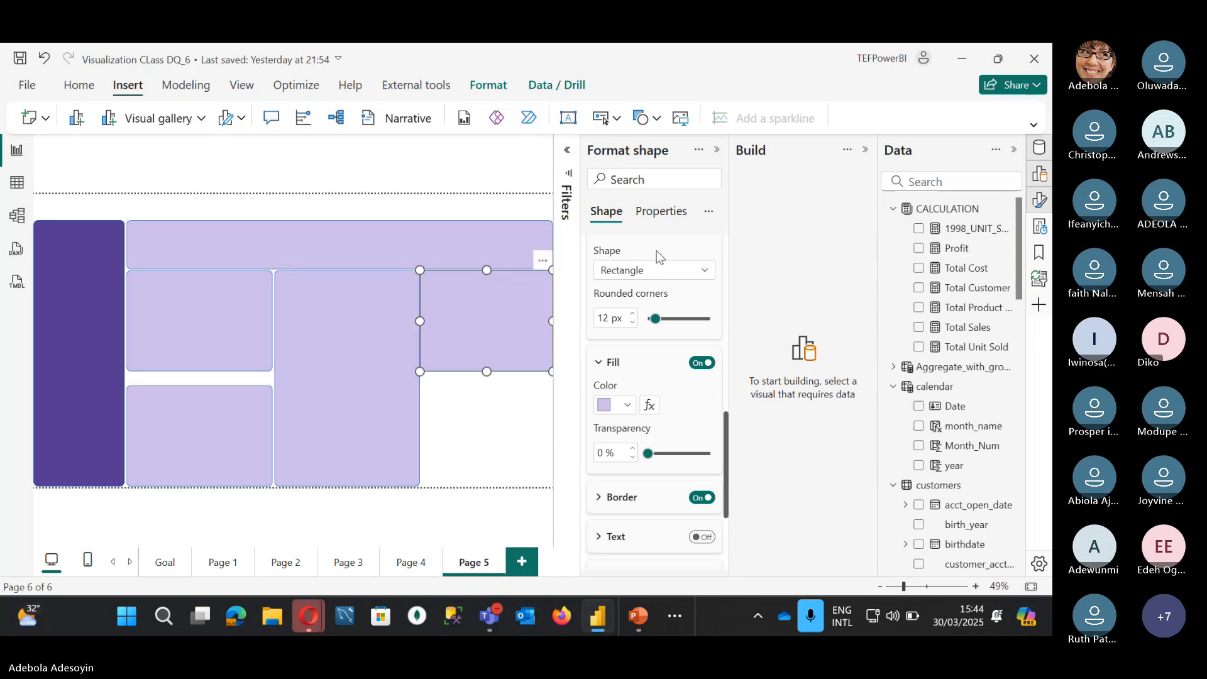
Step: Narrow the upper-right box slightly and nudge it left
scroll(658, 268, up, 5)
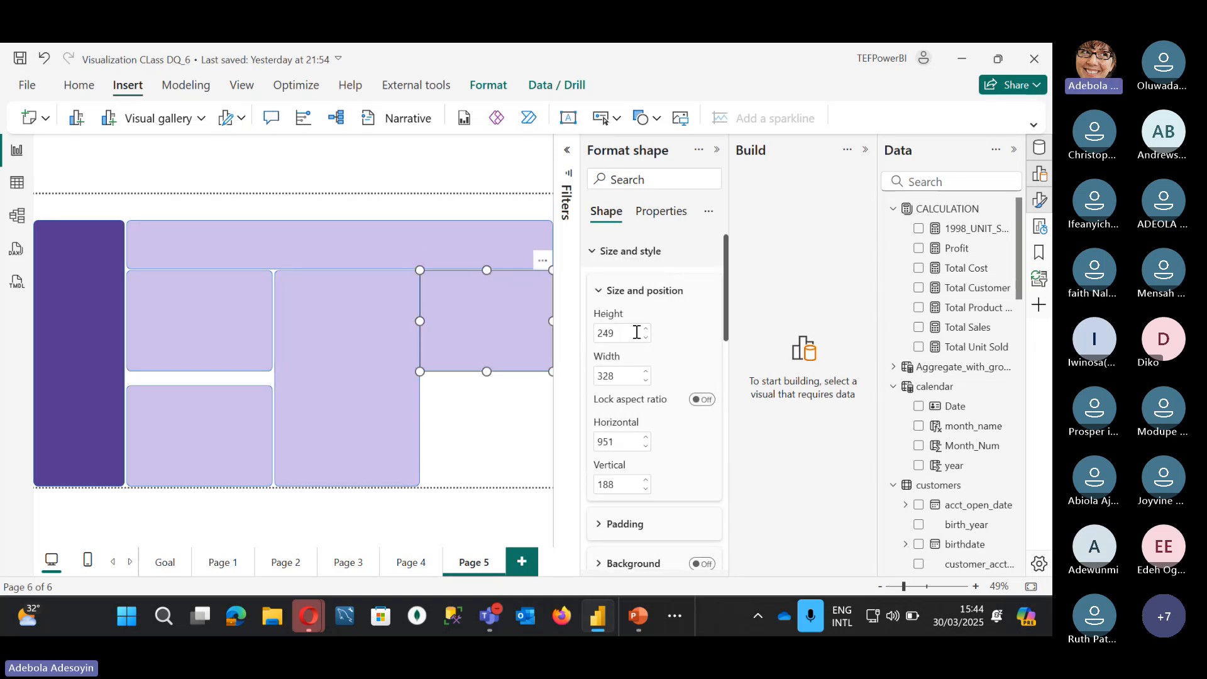
click(645, 381)
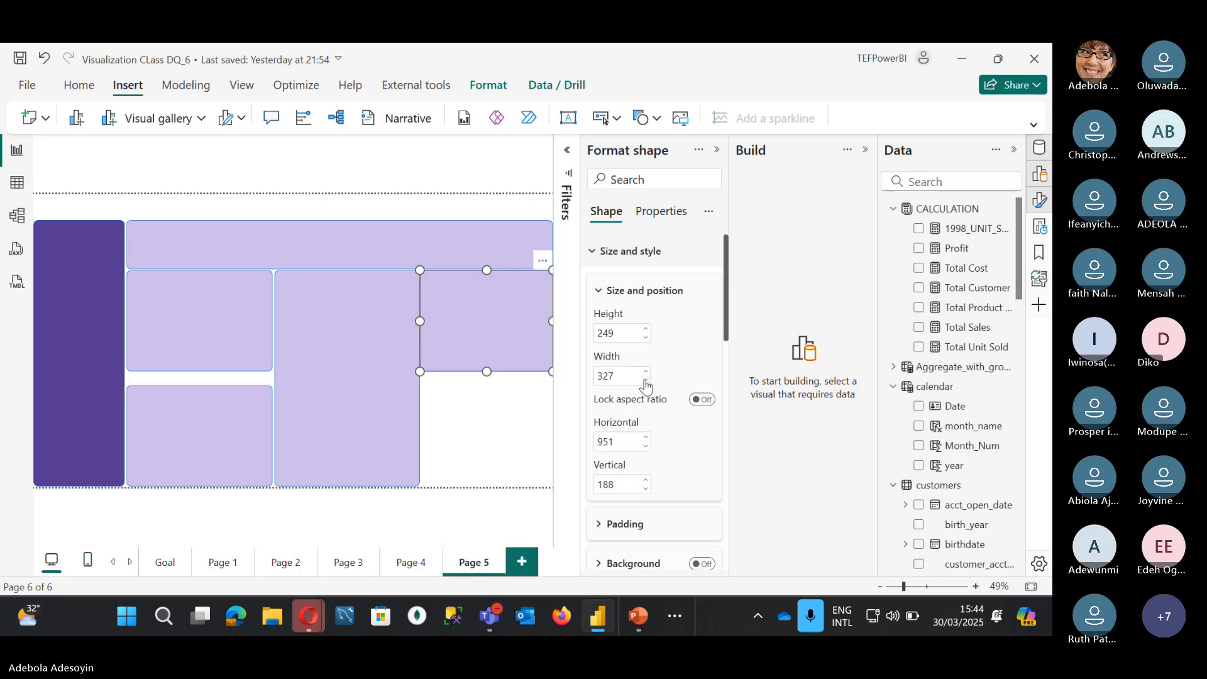
click(645, 380)
click(645, 381)
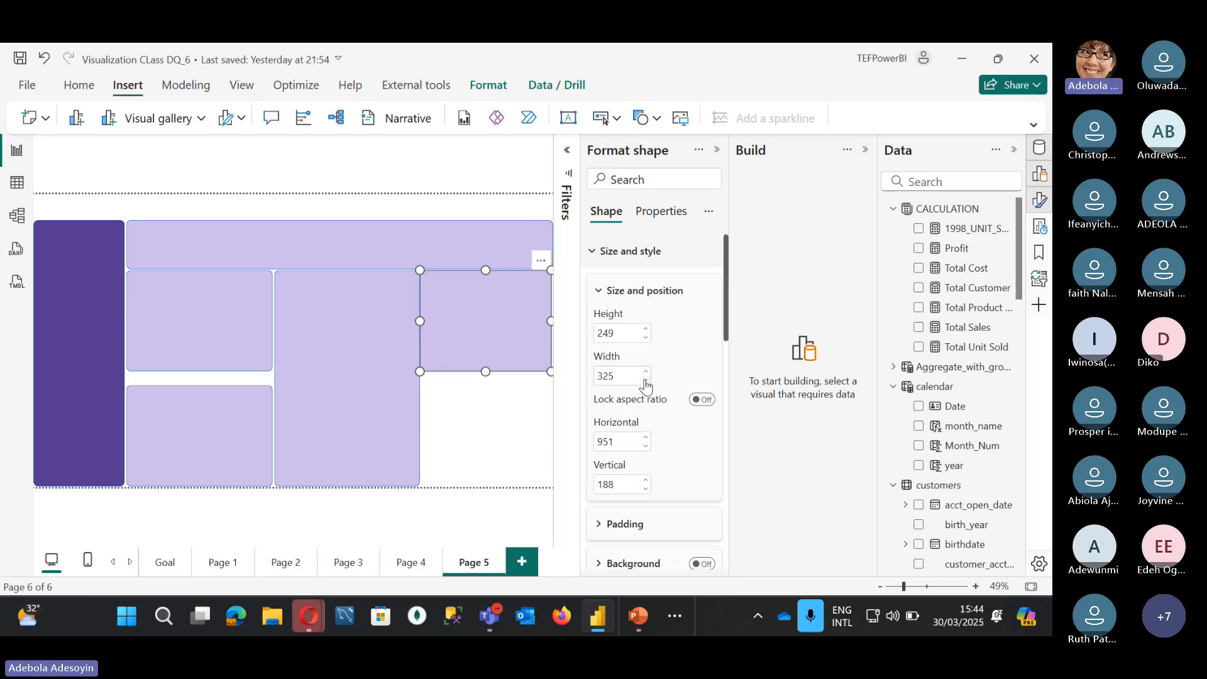
click(646, 381)
click(645, 381)
click(645, 380)
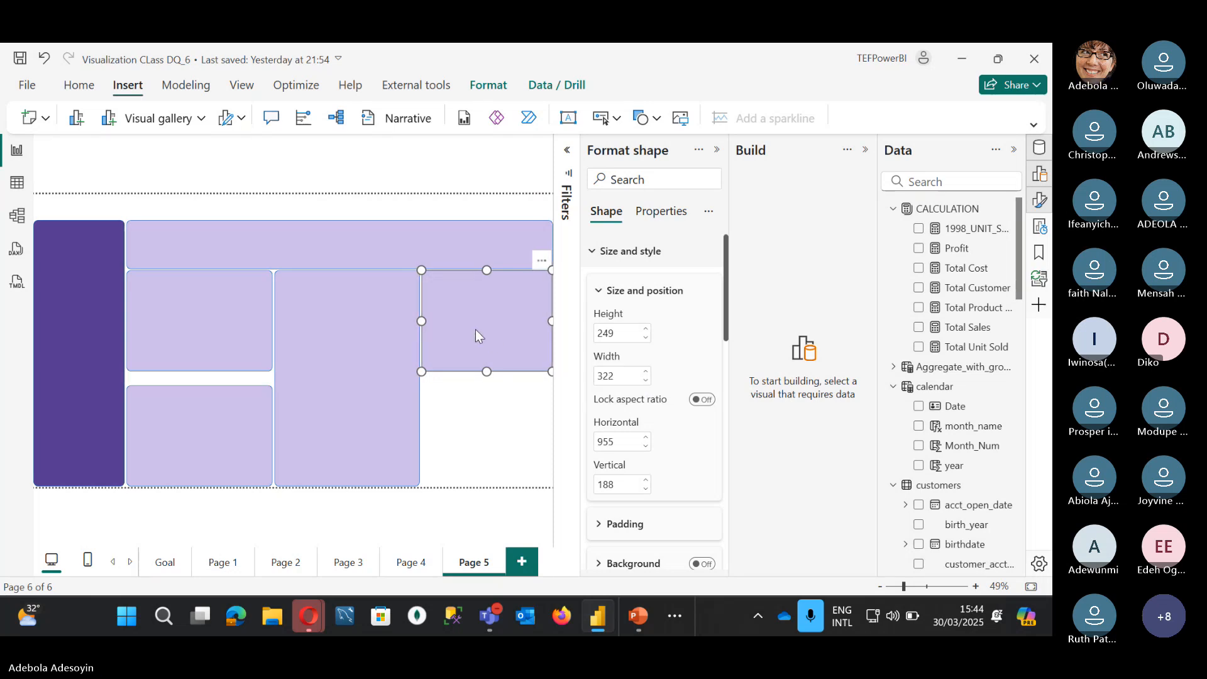
key(Left)
key(Left)
Step: Duplicate the upper-right box below it, stretching the copy to the canvas bottom
key(ctrl+c)
key(ctrl+v)
drag(467, 329, 469, 443)
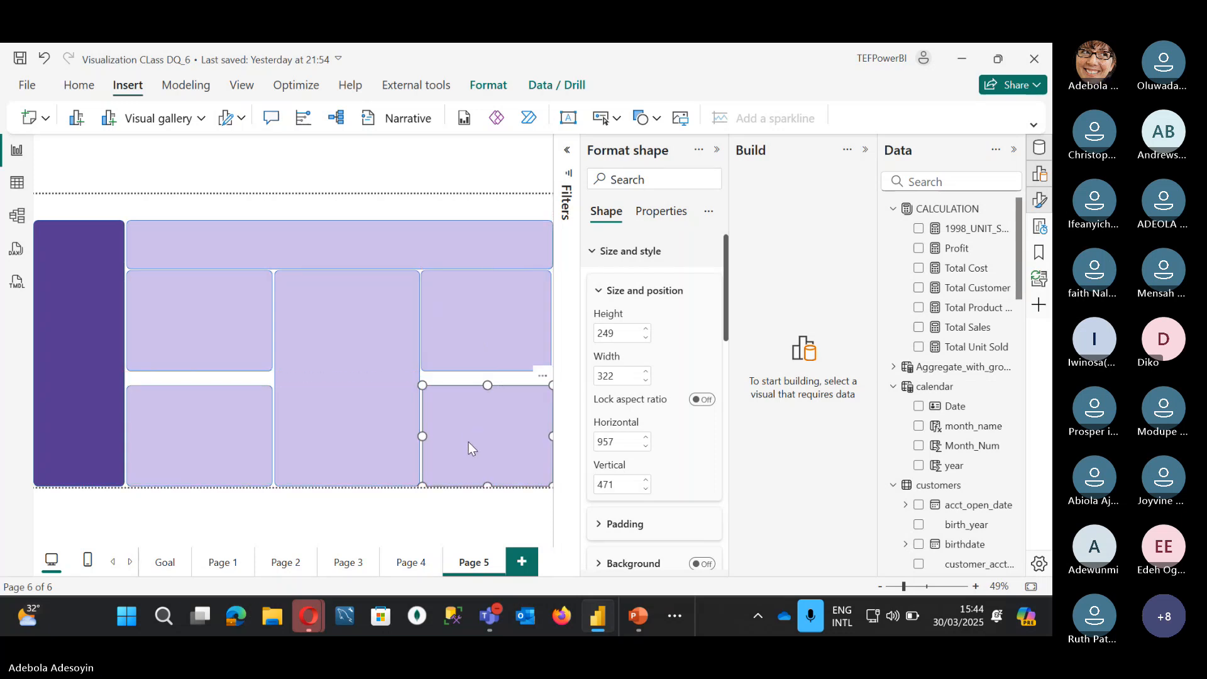
key(Left)
key(Left)
key(Up)
key(Up)
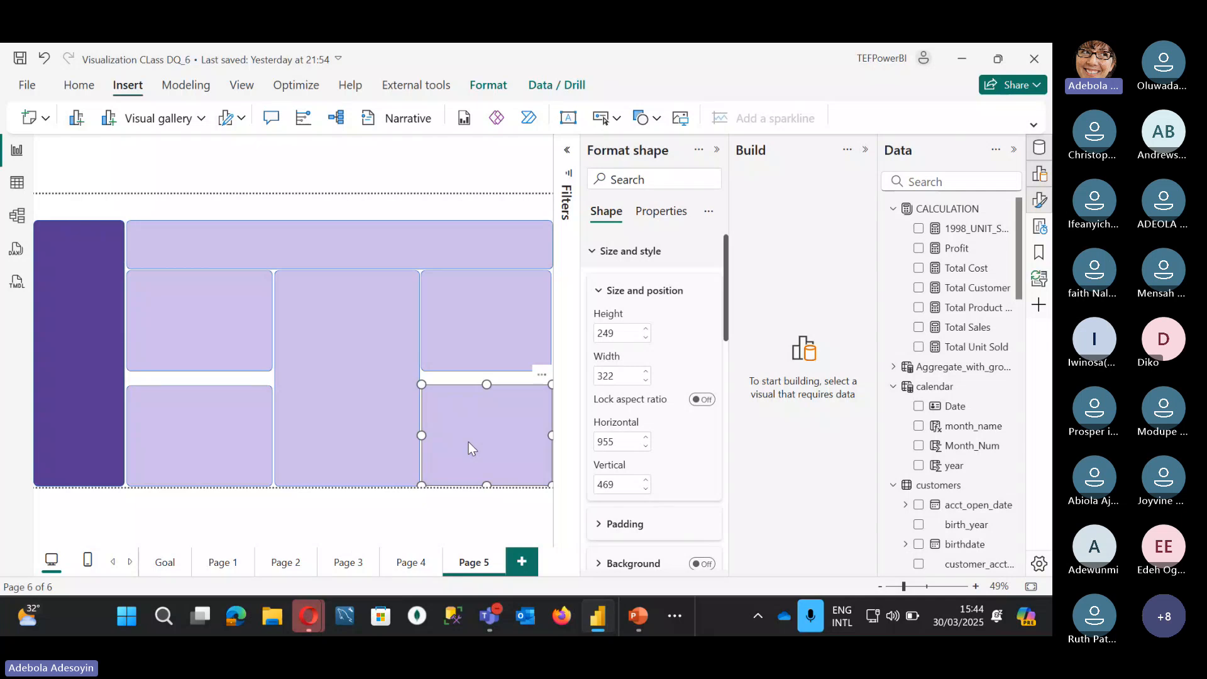
key(Left)
key(Left)
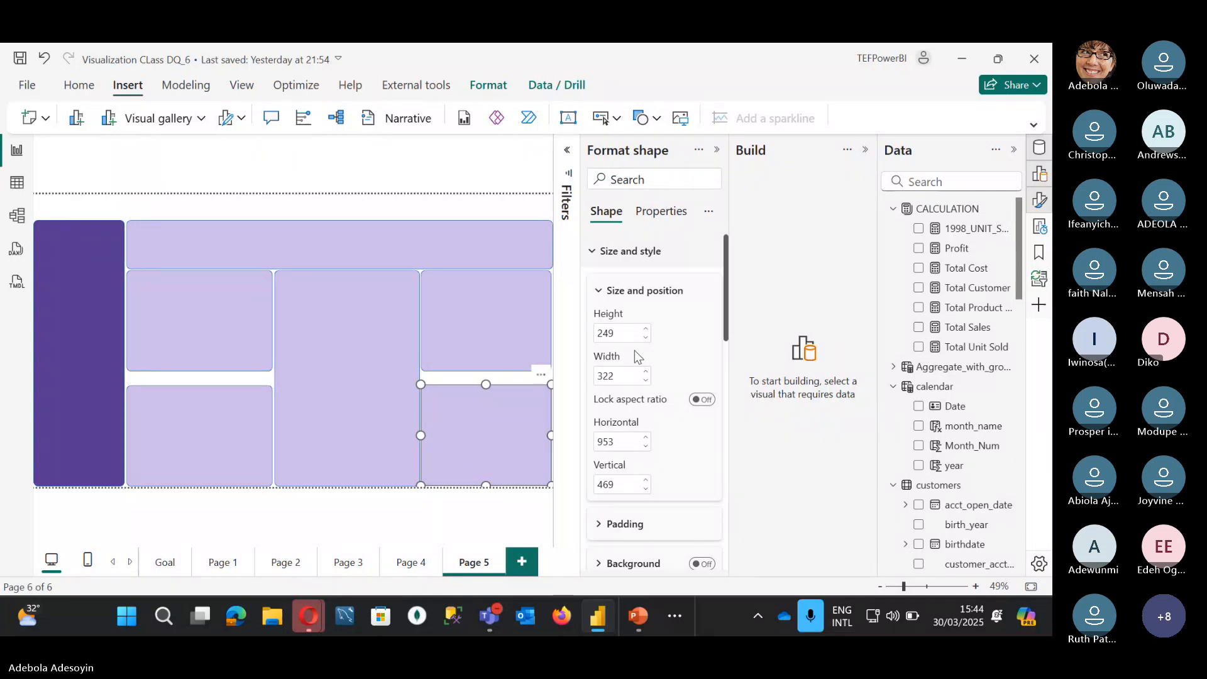
key(Up)
key(Up)
key(Up)
key(Up)
key(Up)
key(Up)
key(Up)
key(Up)
key(Up)
key(Up)
key(Up)
key(Up)
key(Up)
key(Up)
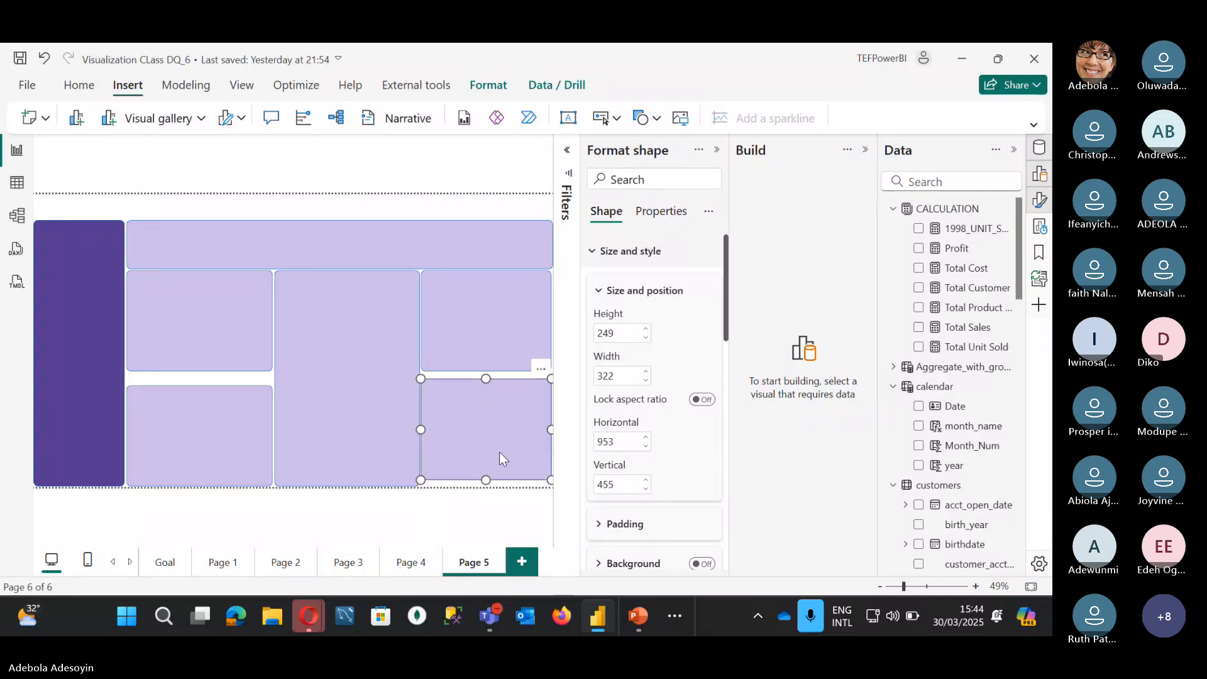
drag(487, 476, 488, 492)
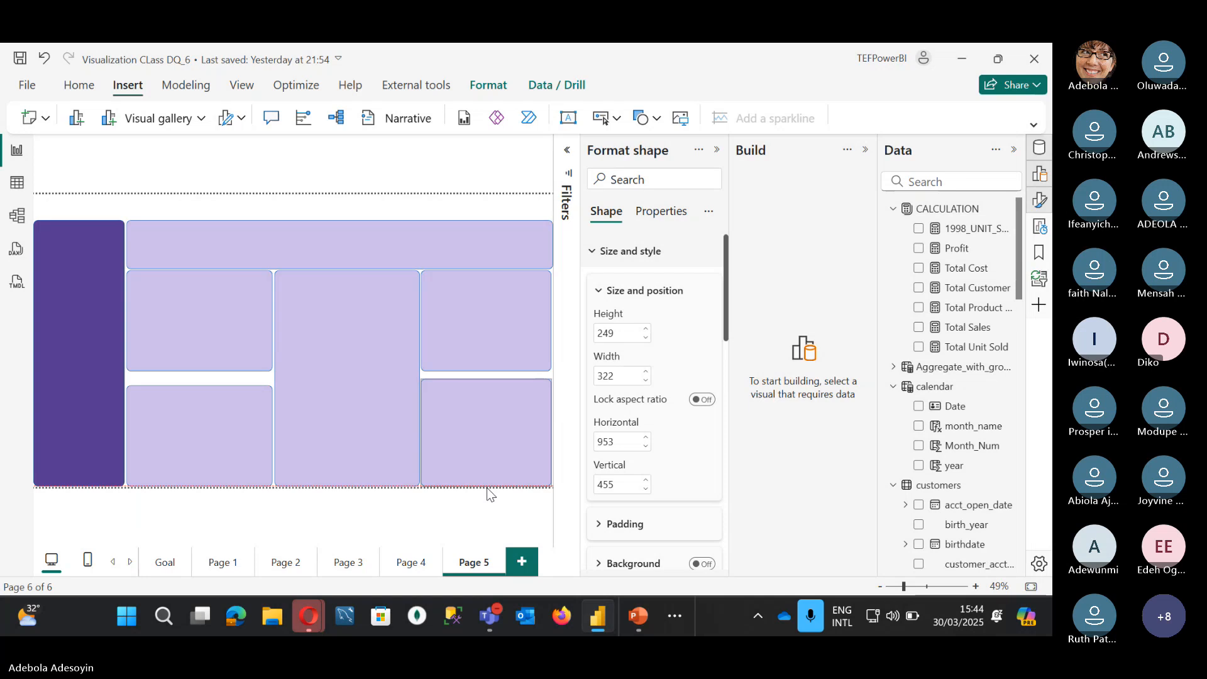
Step: Set the upper-right box's height to 260 in Format shape
click(484, 352)
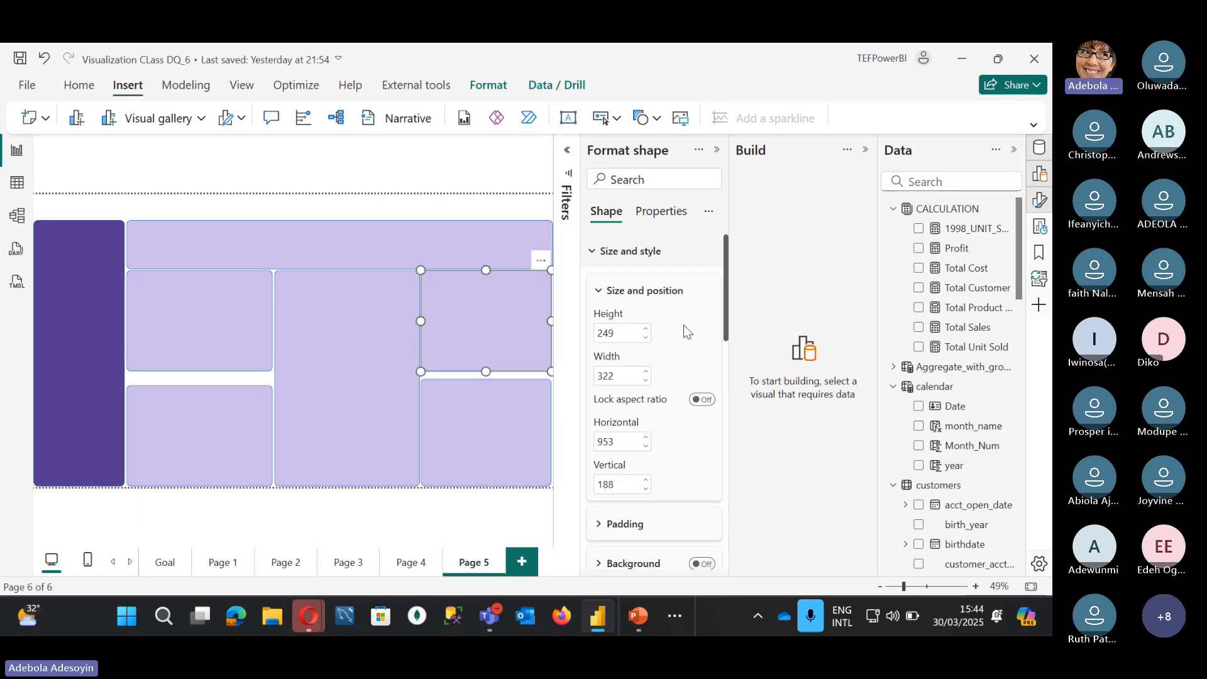
double_click(643, 340)
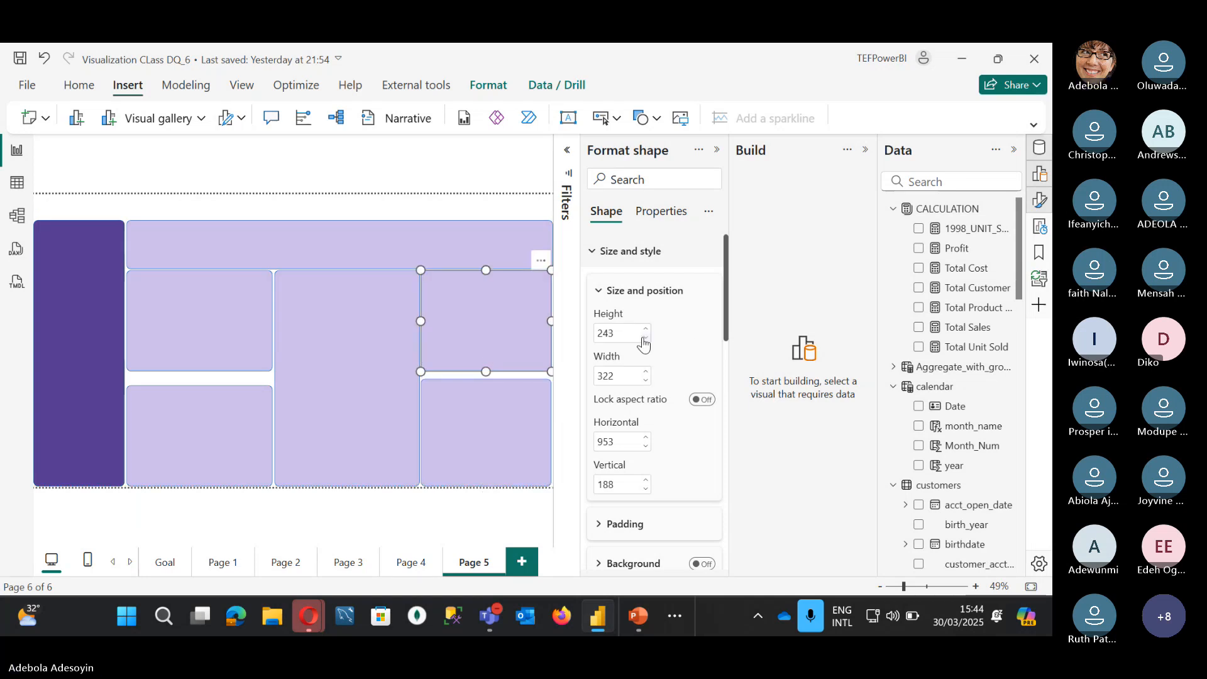
double_click(643, 343)
double_click(604, 338)
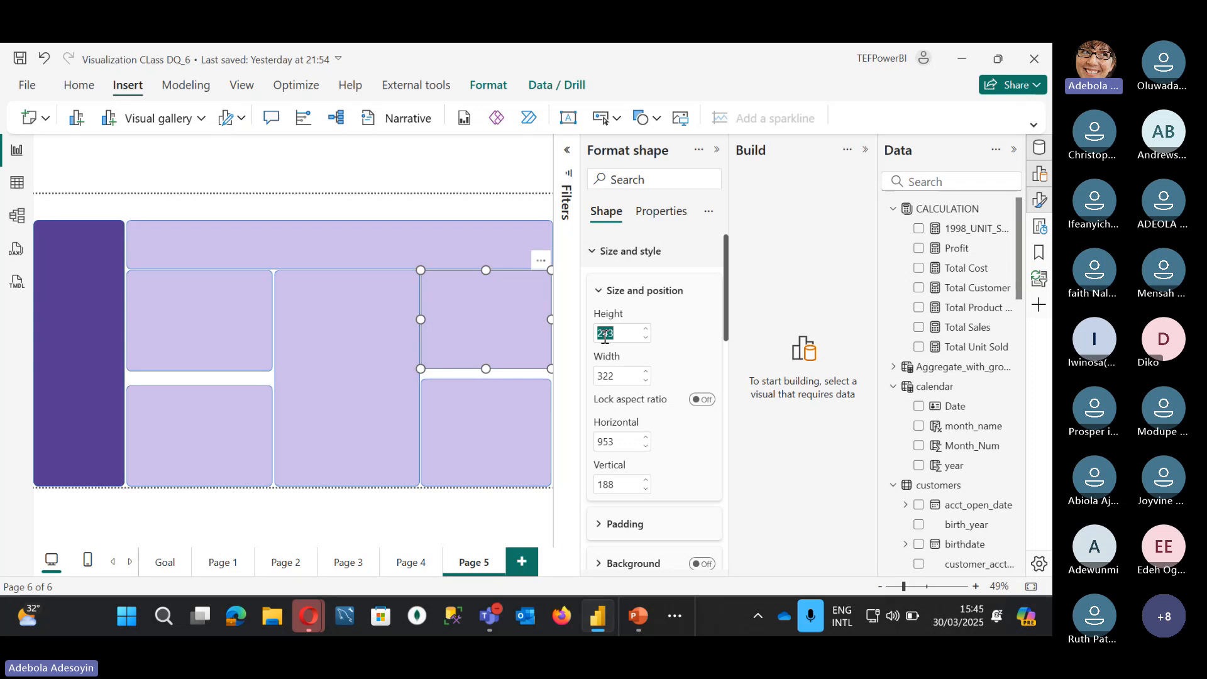
text(250)
key(Return)
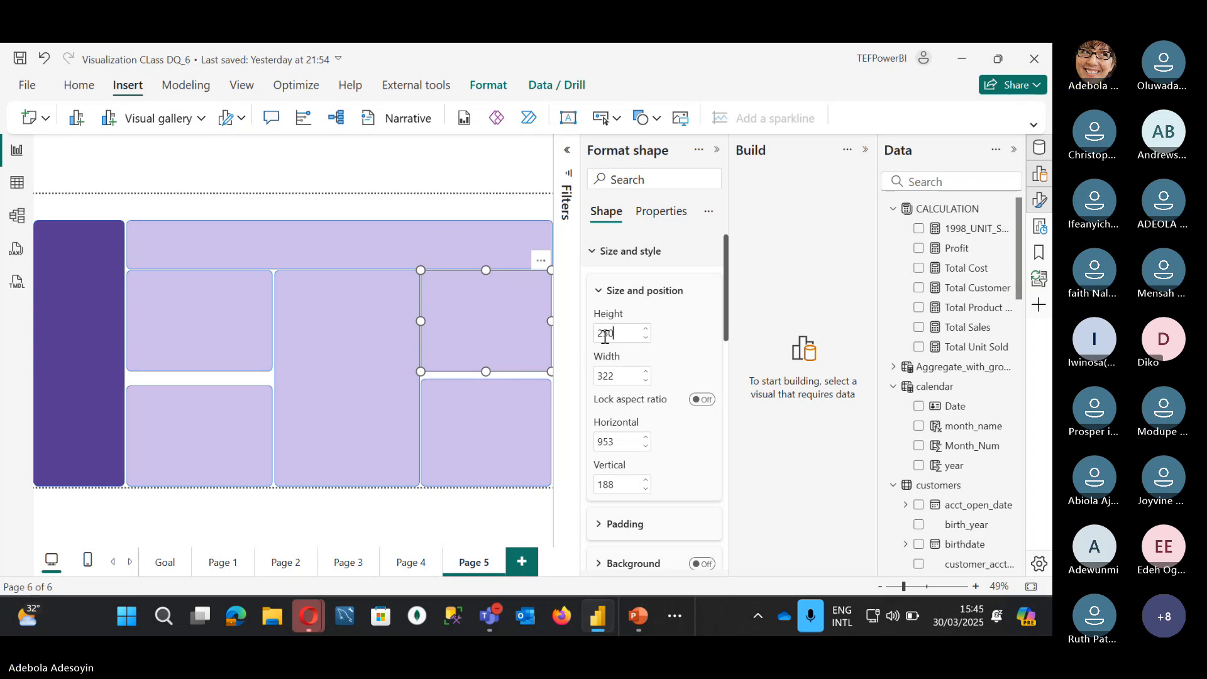
key(BackSpace)
text(5)
key(Return)
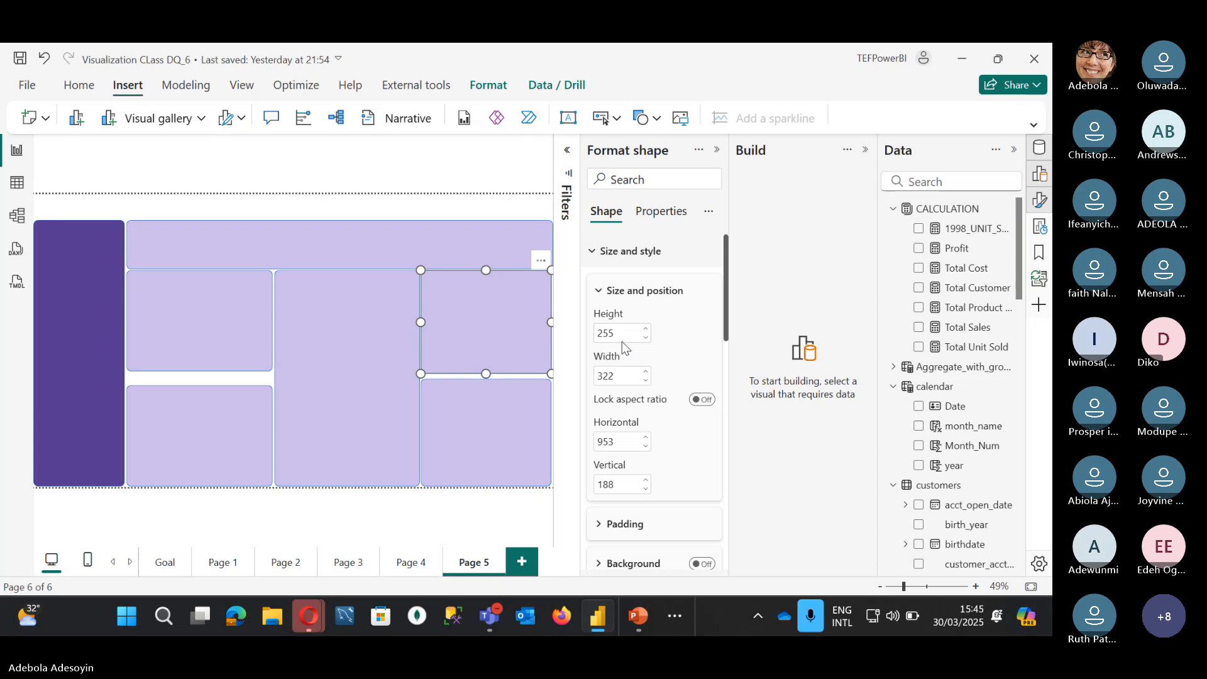
click(646, 328)
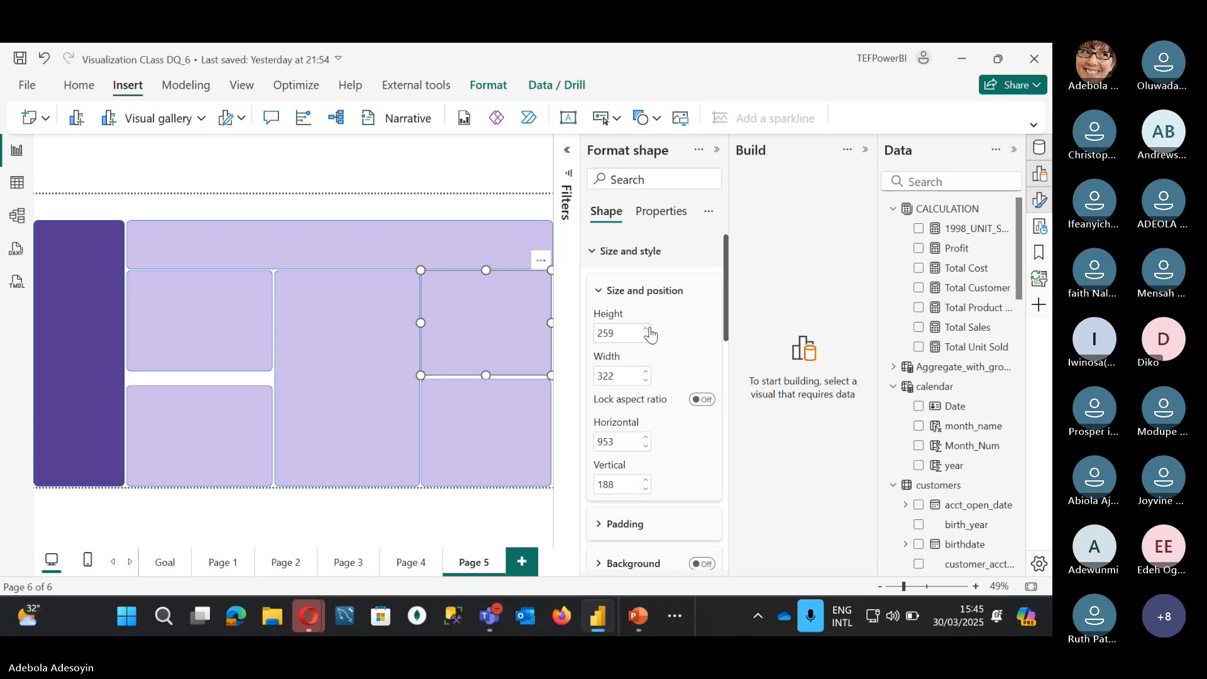
click(646, 329)
Step: Stretch the upper-left box downward to 263 by 360
click(214, 345)
mouse_move(200, 371)
mouse_down()
mouse_move(196, 386)
mouse_move(198, 372)
mouse_up()
click(195, 400)
click(213, 332)
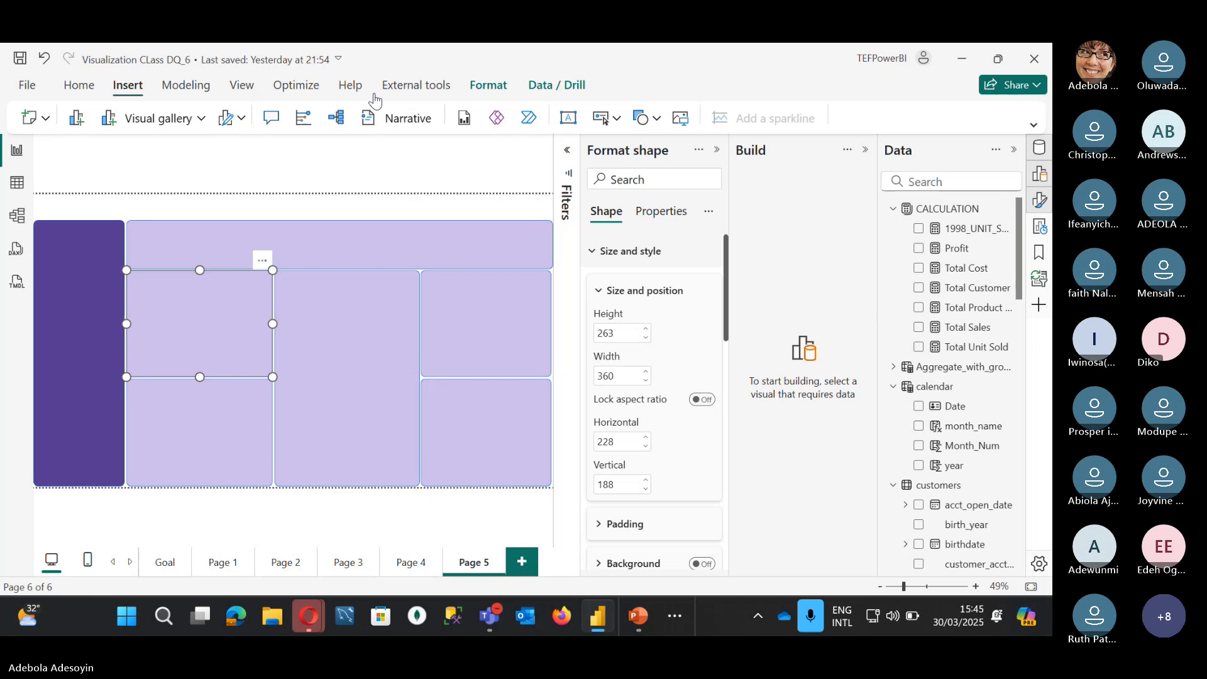
Step: Return to Page 4's Superstores Analysis dashboard and bring up the Home ribbon
click(380, 163)
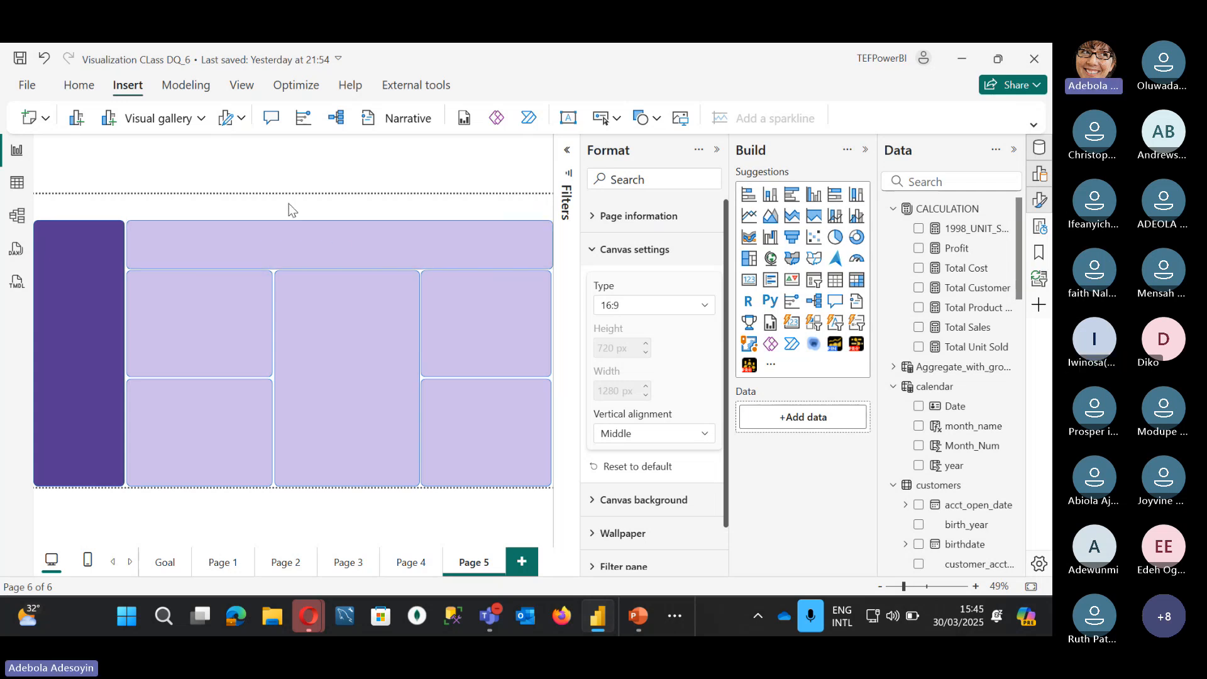
click(399, 568)
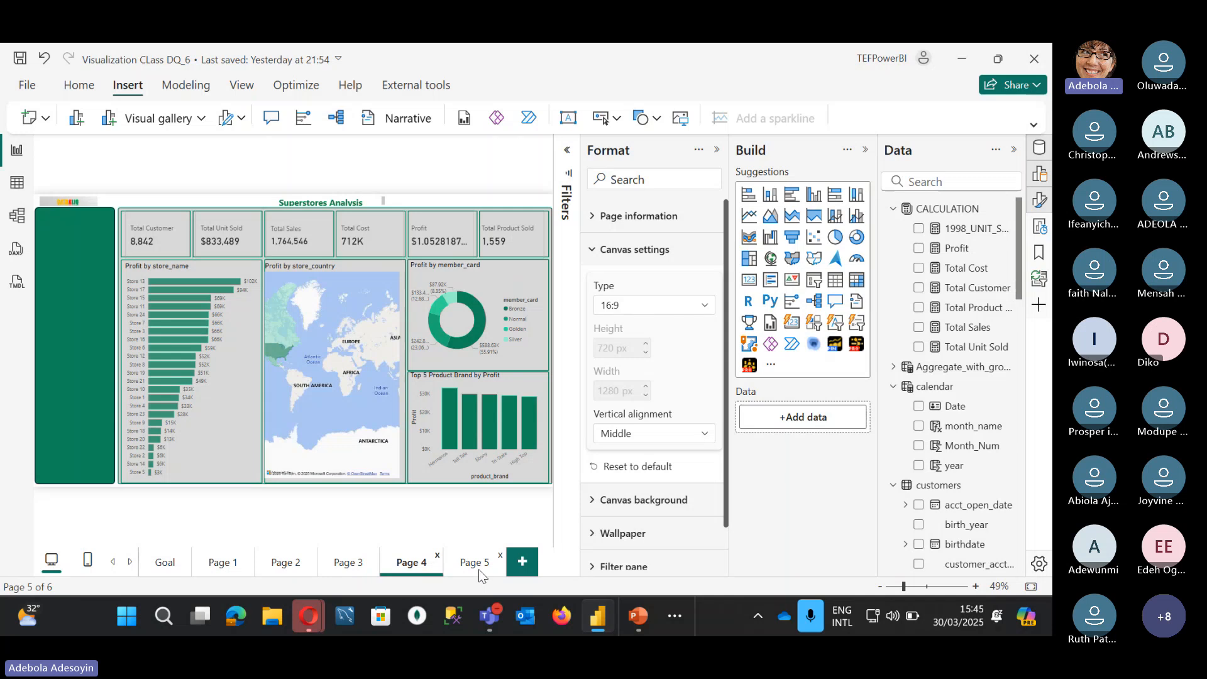
click(478, 570)
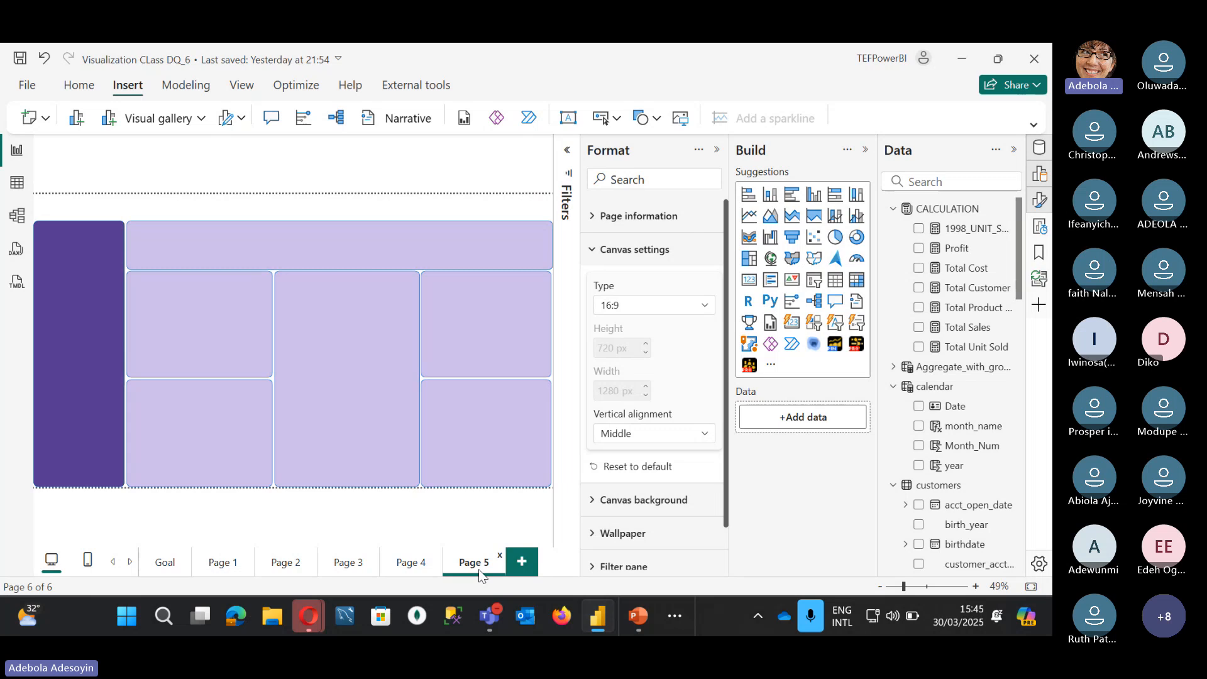
click(411, 562)
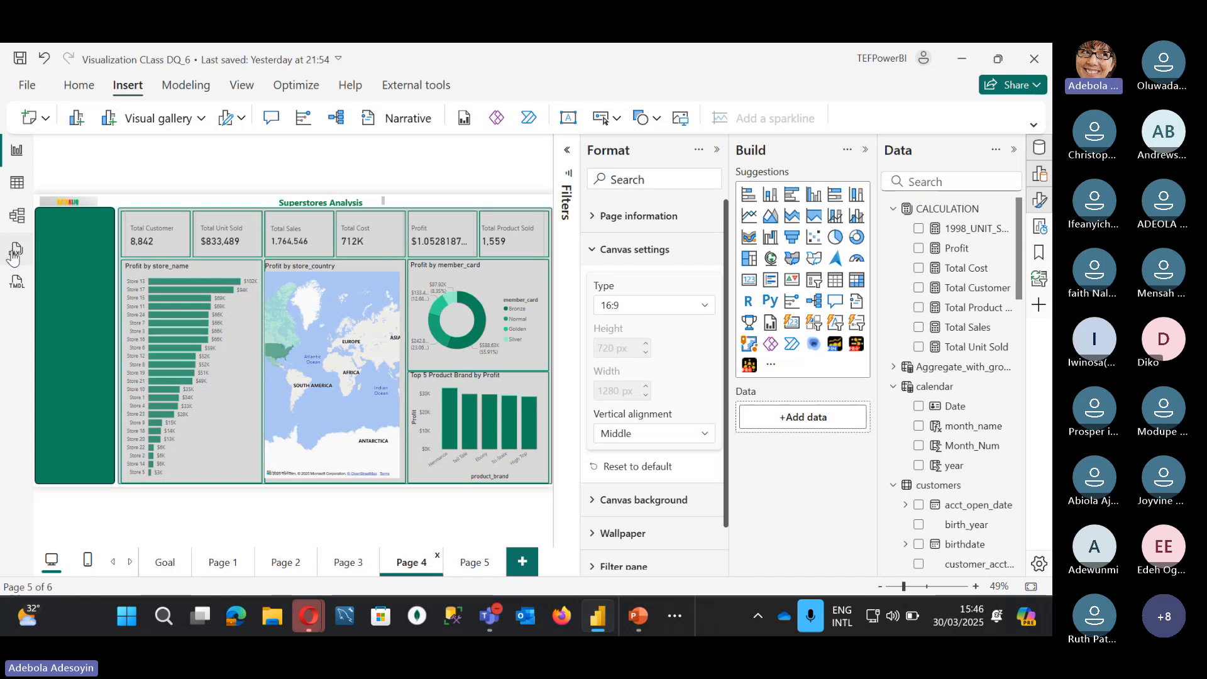
click(85, 89)
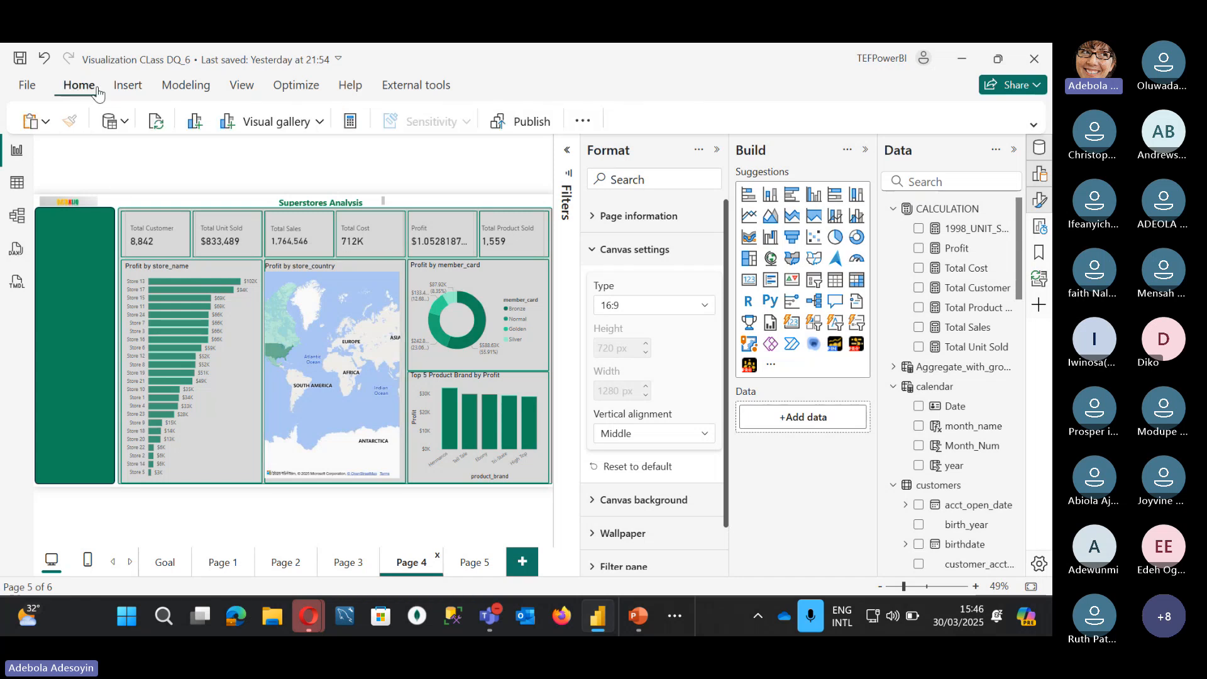
Step: Publish the report without saving and start signing in to Power BI service with the account e-mail
click(527, 124)
click(694, 260)
click(889, 74)
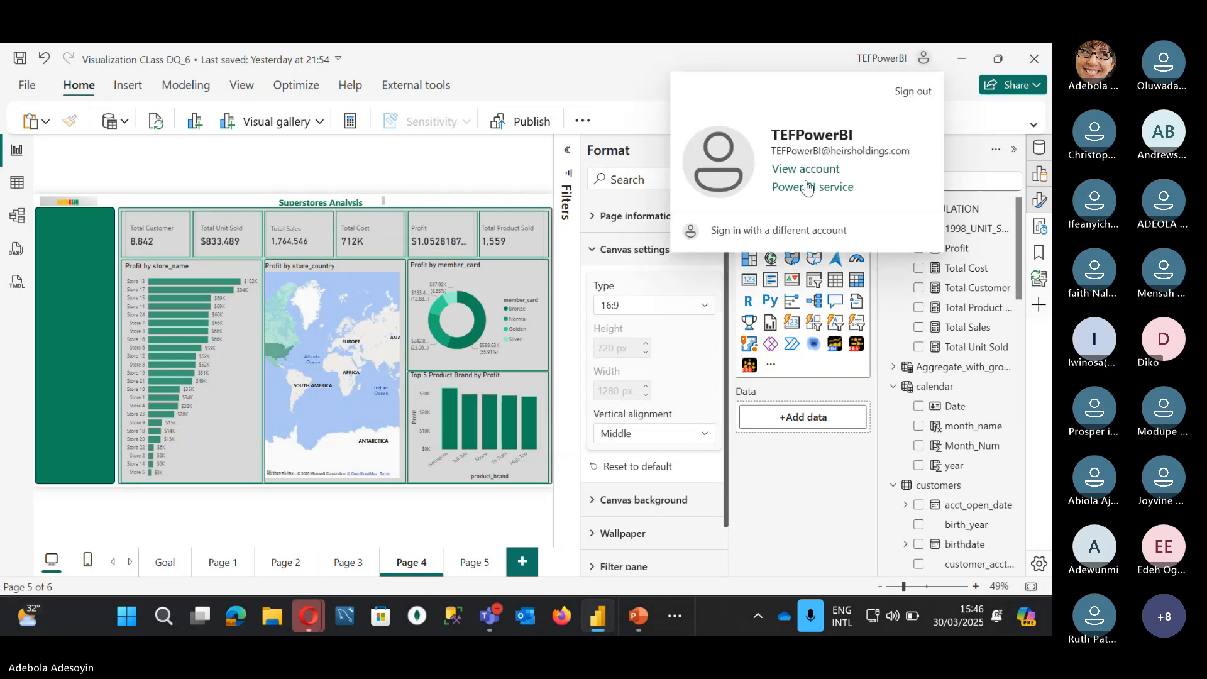
click(776, 222)
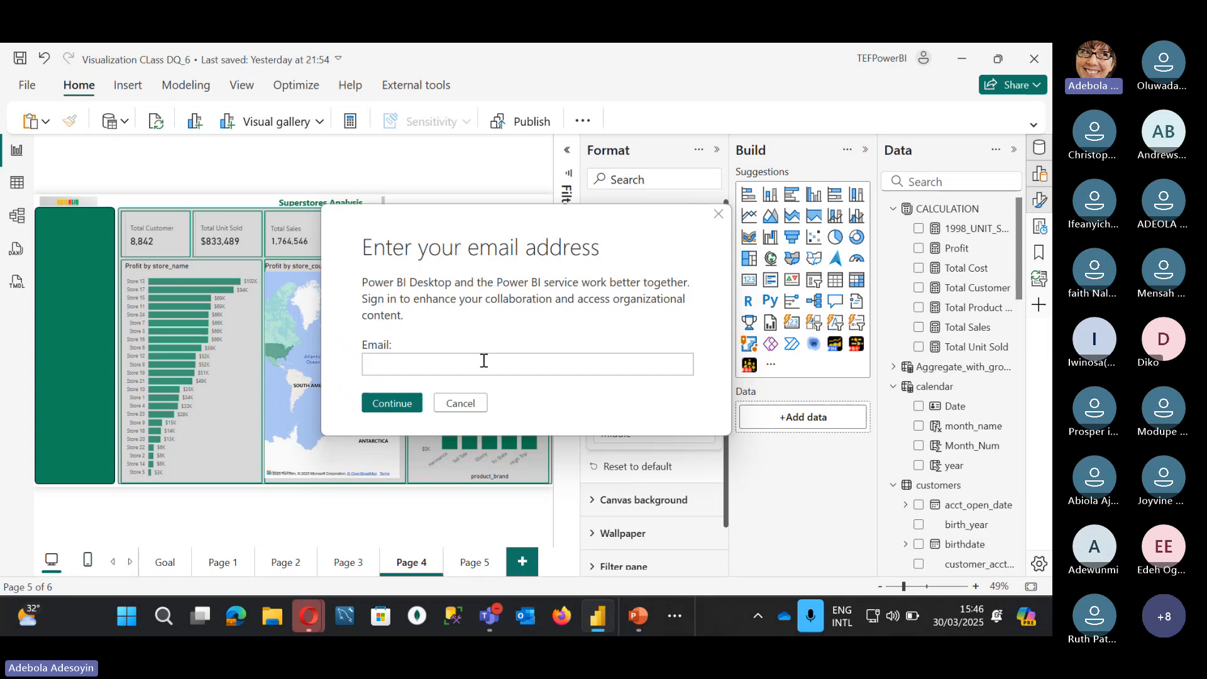
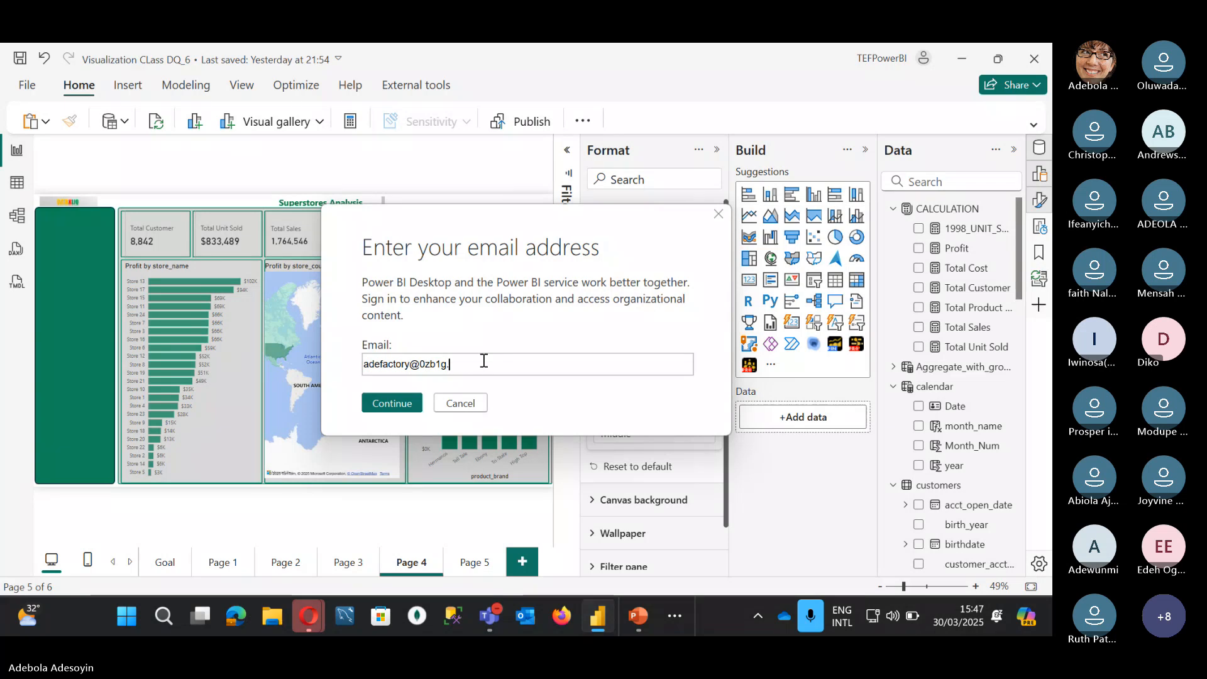
key(Return)
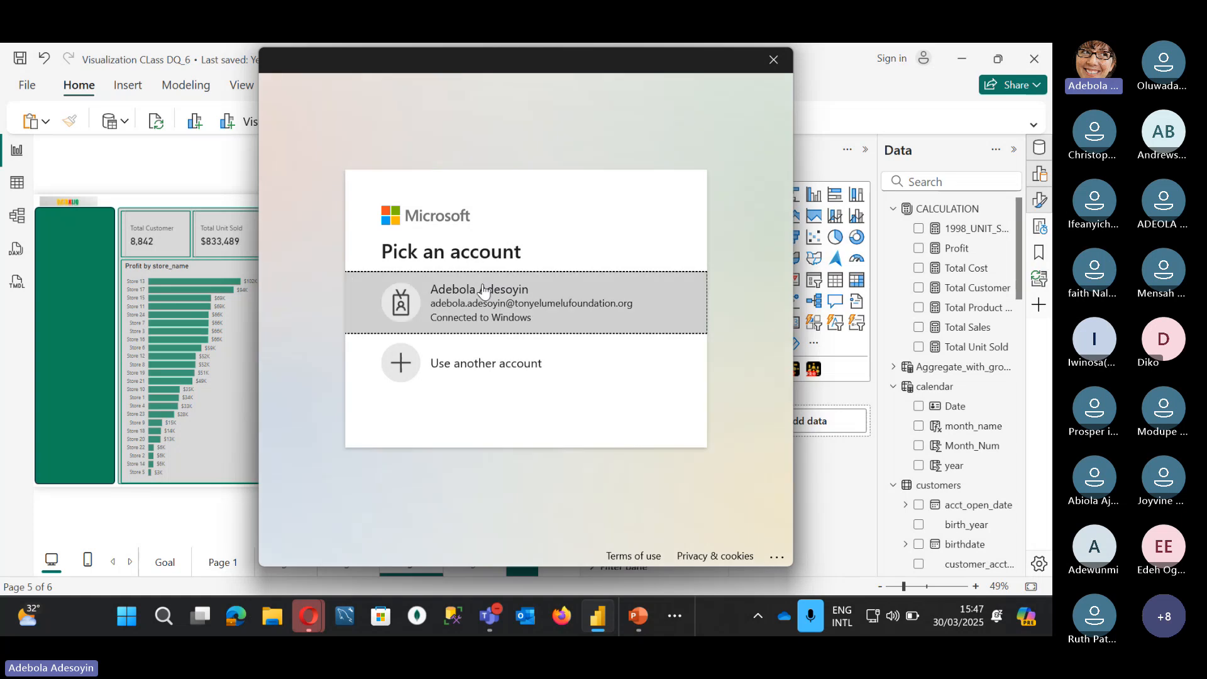
Step: Sign in with the account e-mail and password, limiting sign-in to this app only
click(480, 363)
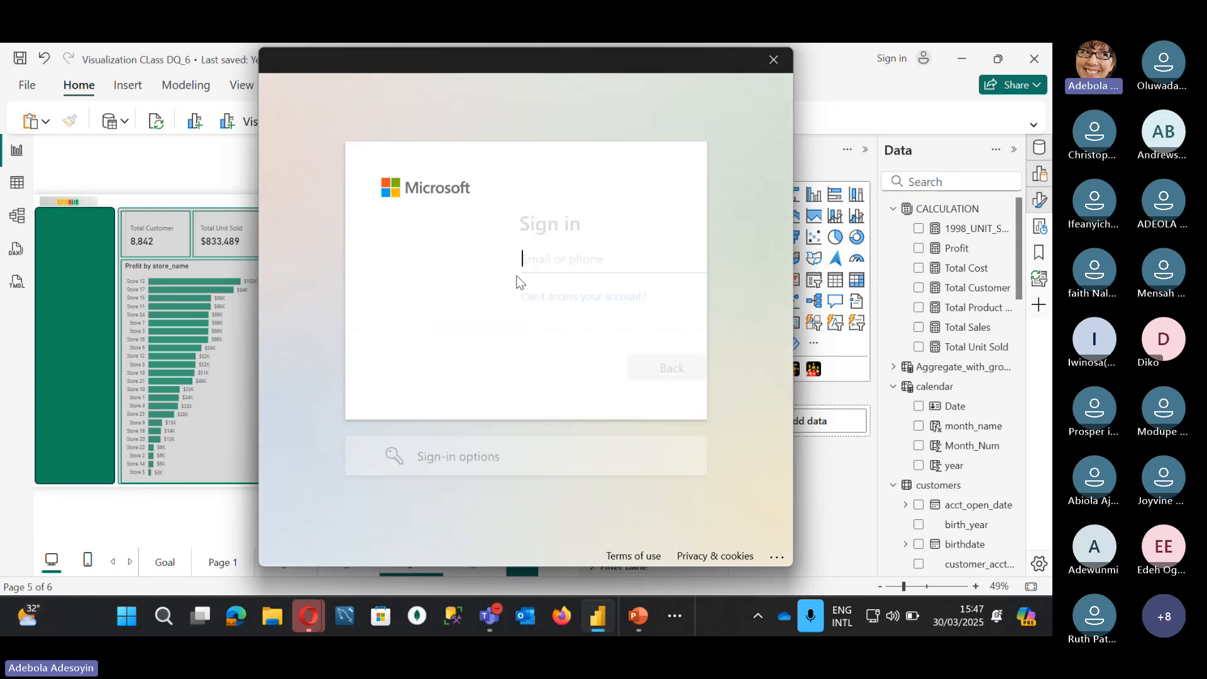
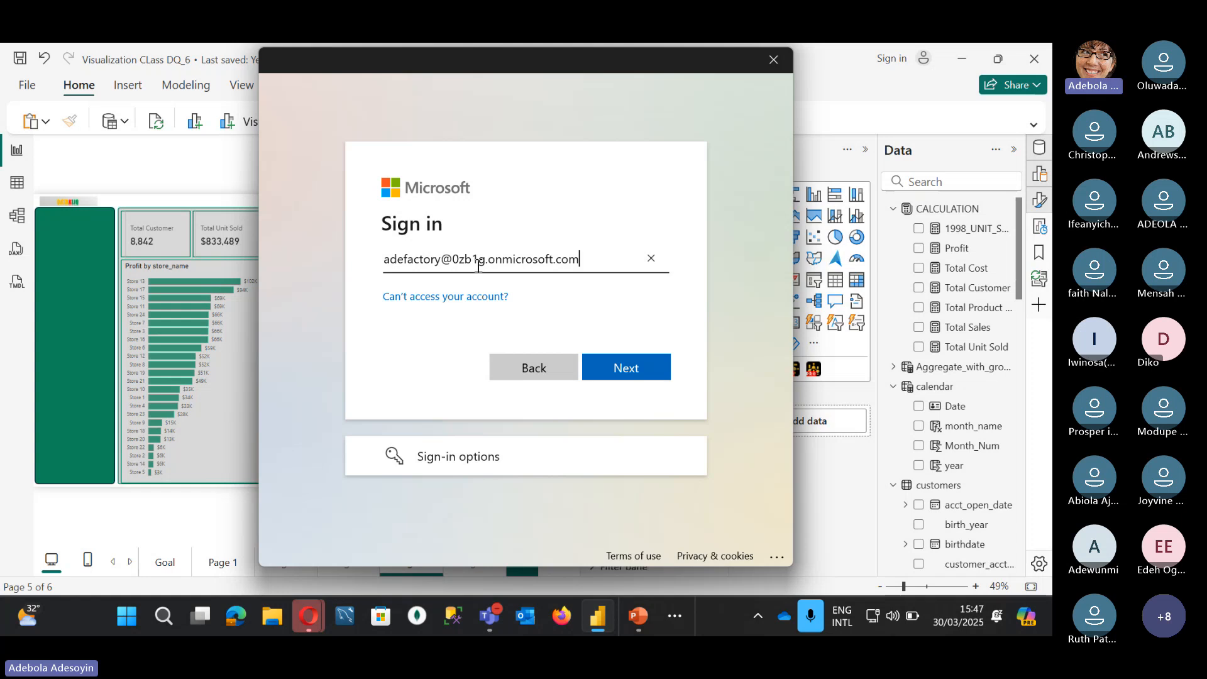
key(Return)
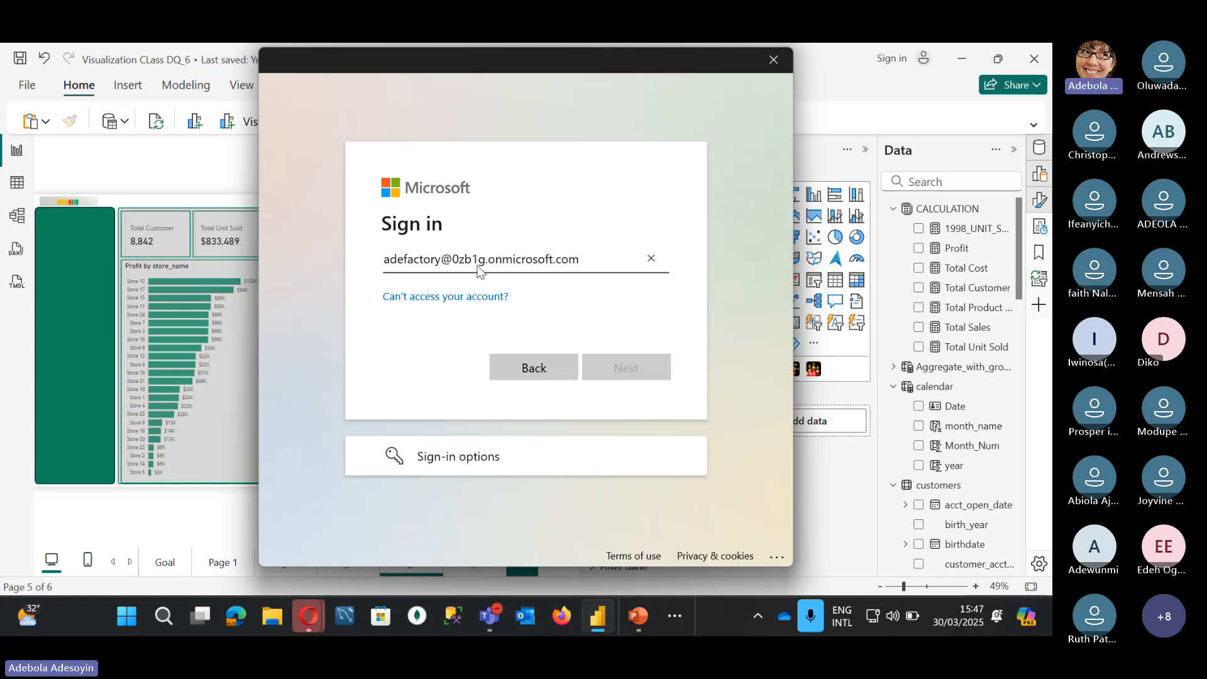
text(••••)
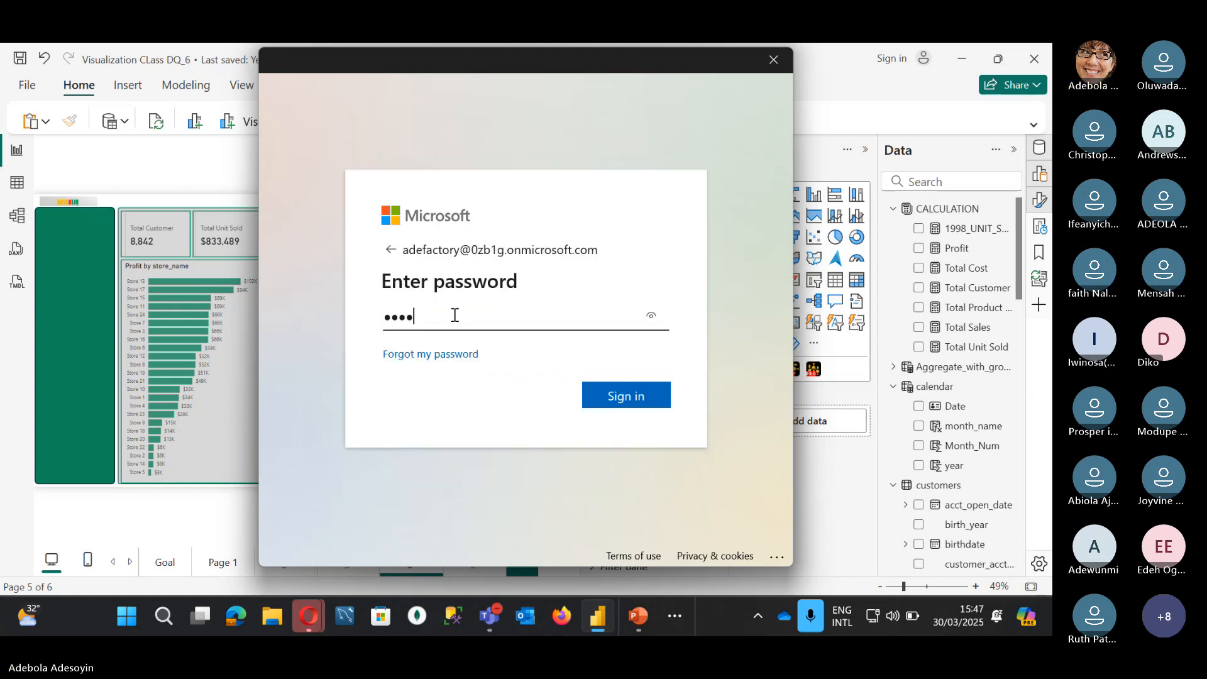
text(•••••••••••)
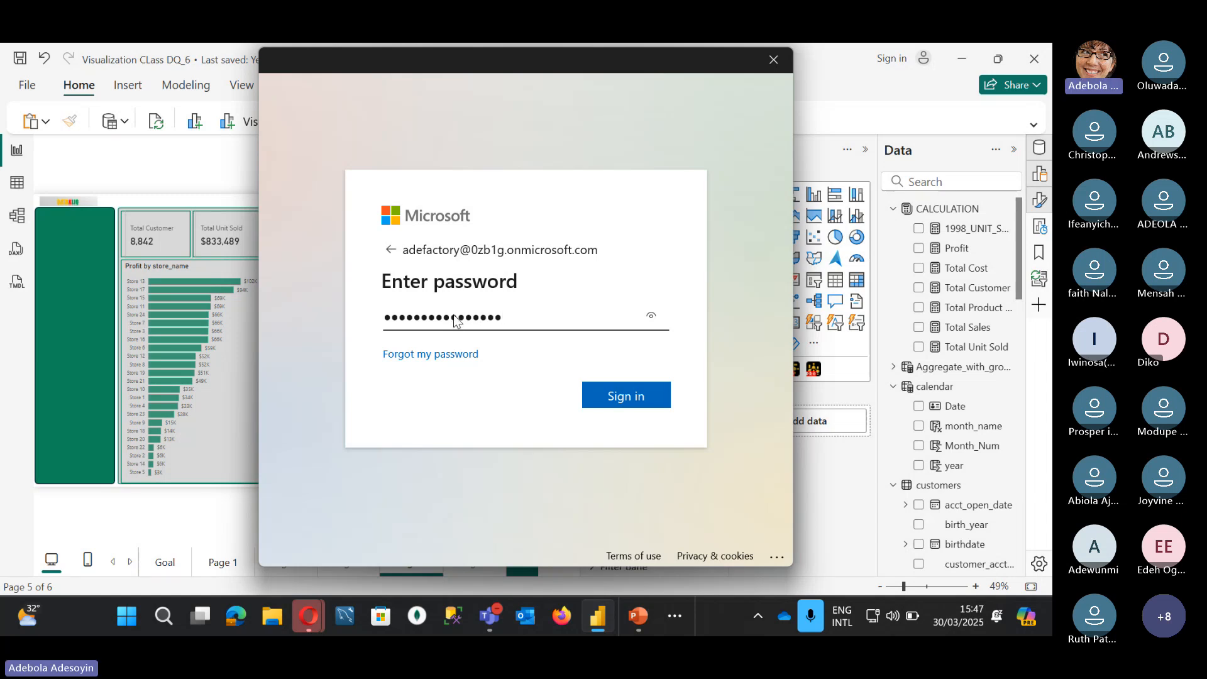
key(Return)
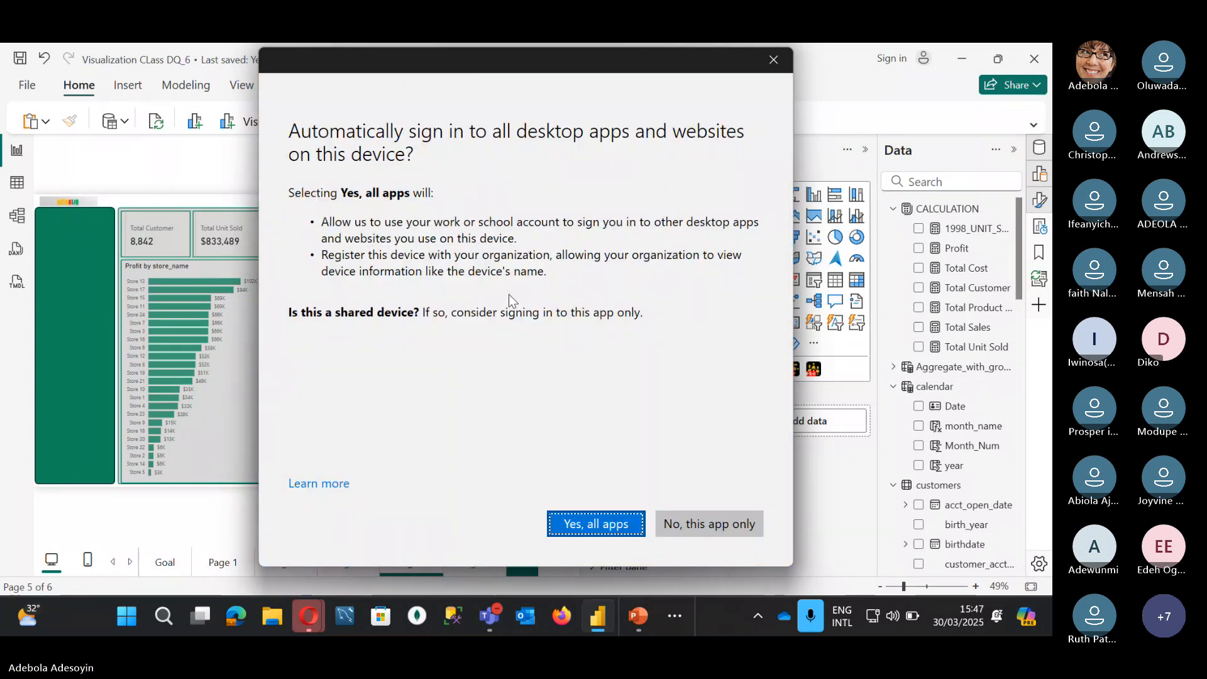
click(719, 528)
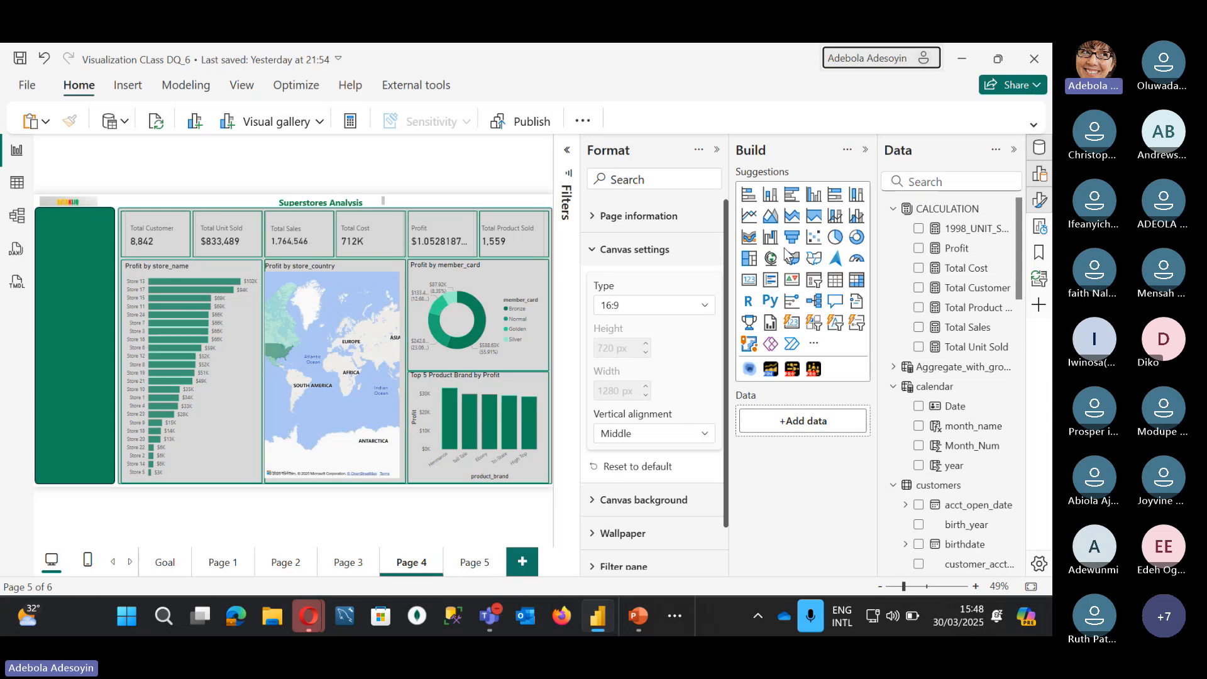
Step: Save Visualization CLass DQ_6.pbix and publish it to All Reports Workspace
click(533, 121)
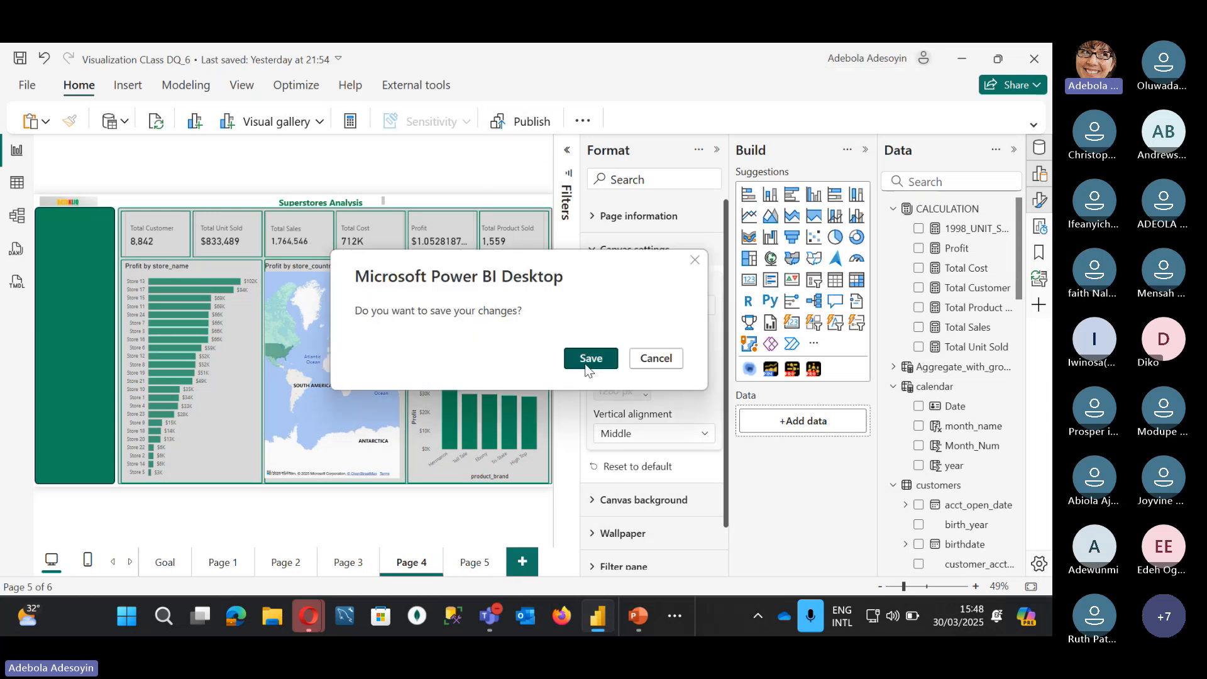
click(585, 364)
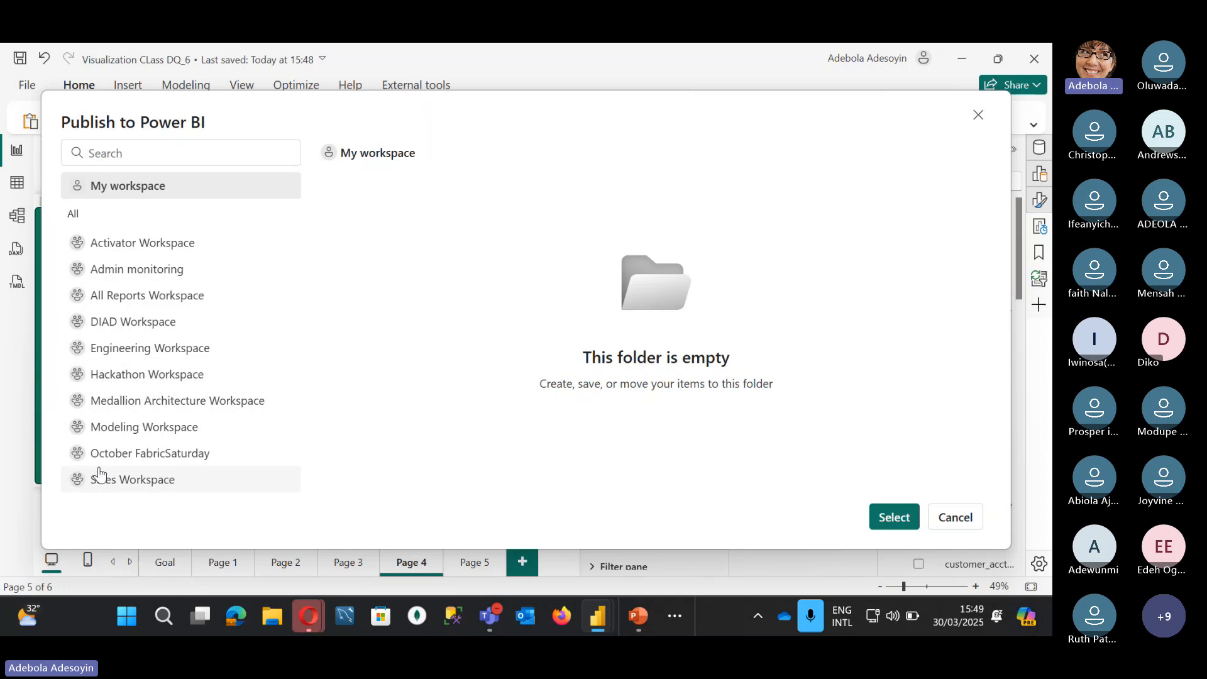
click(128, 302)
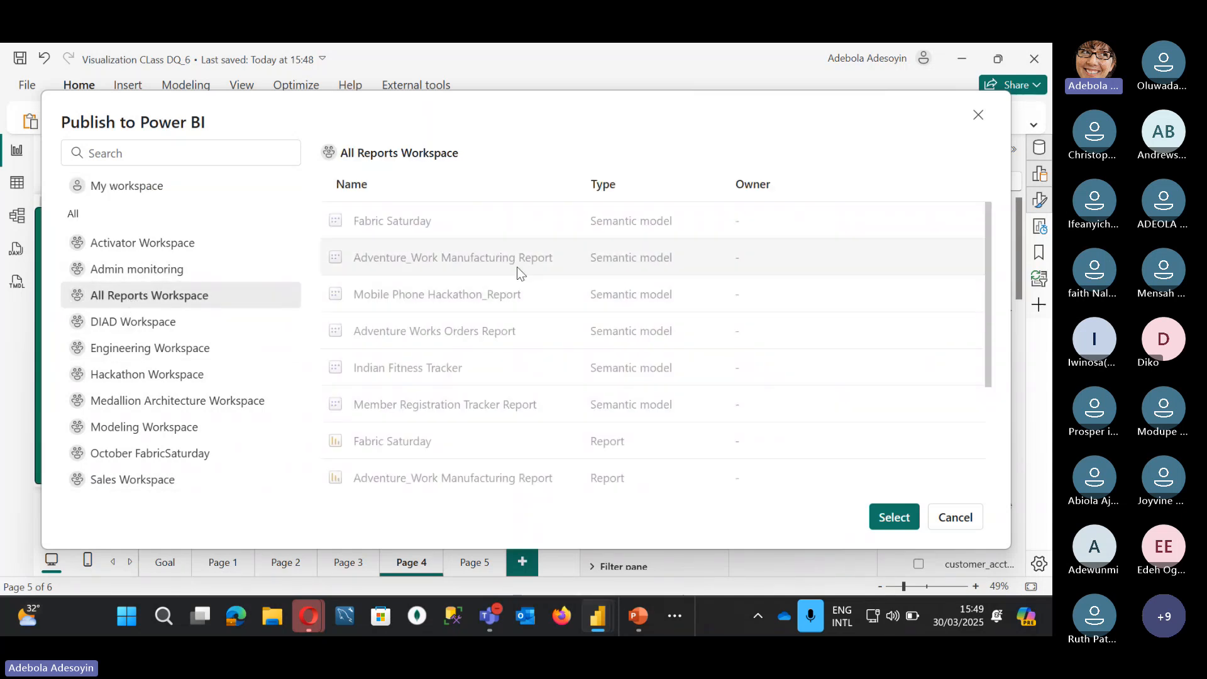
scroll(521, 375, down, 5)
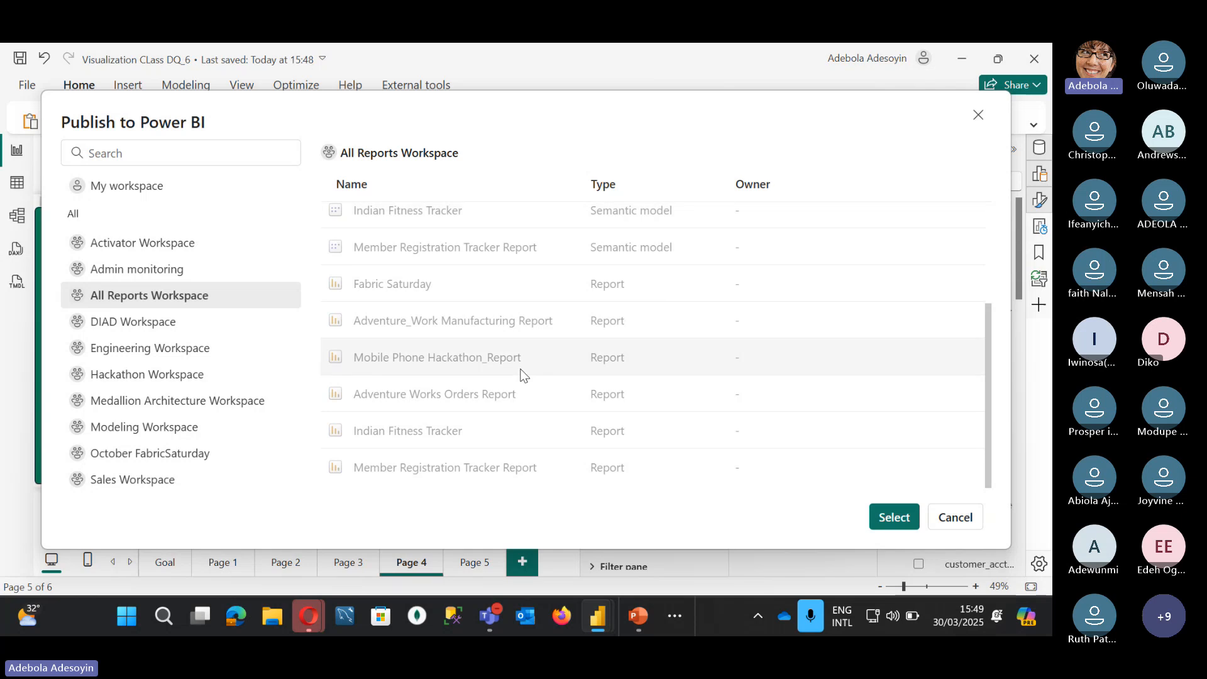
scroll(538, 302, up, 5)
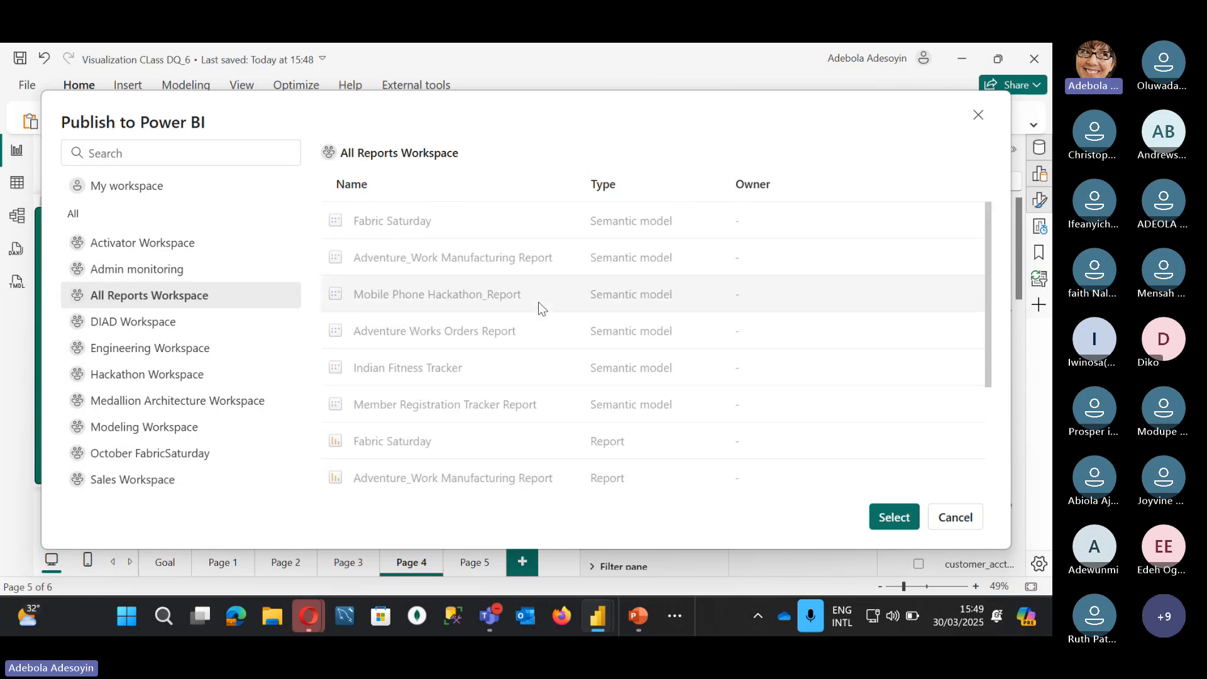
scroll(538, 302, down, 5)
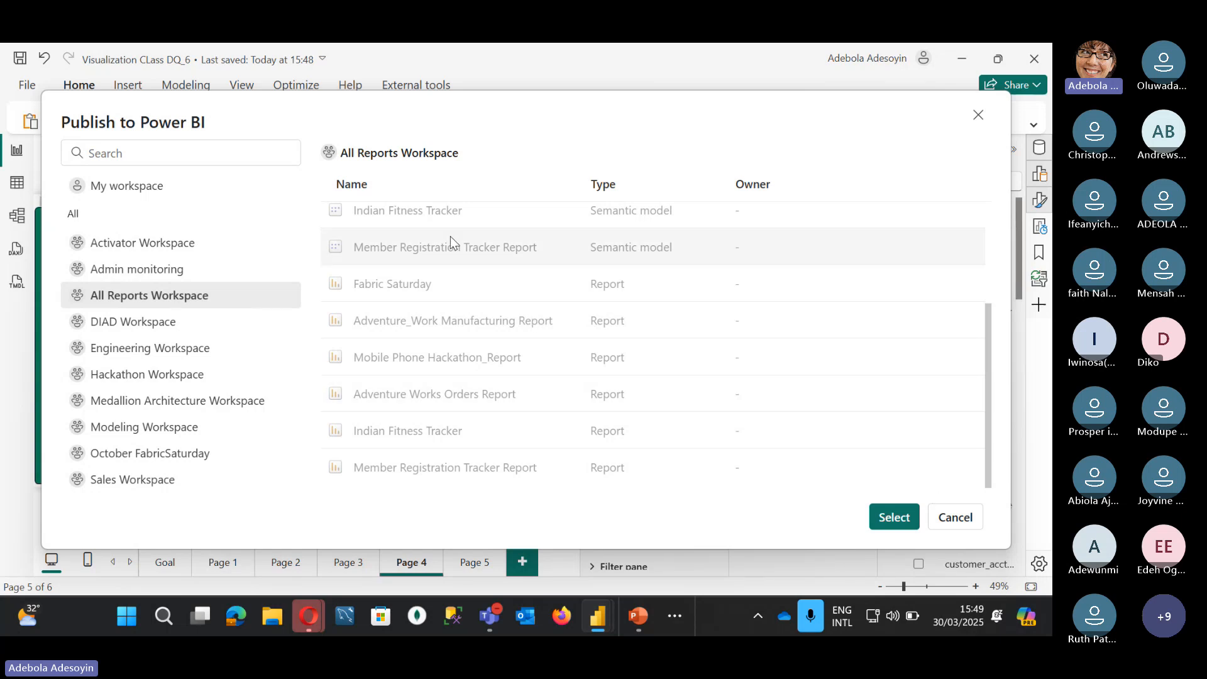
click(894, 517)
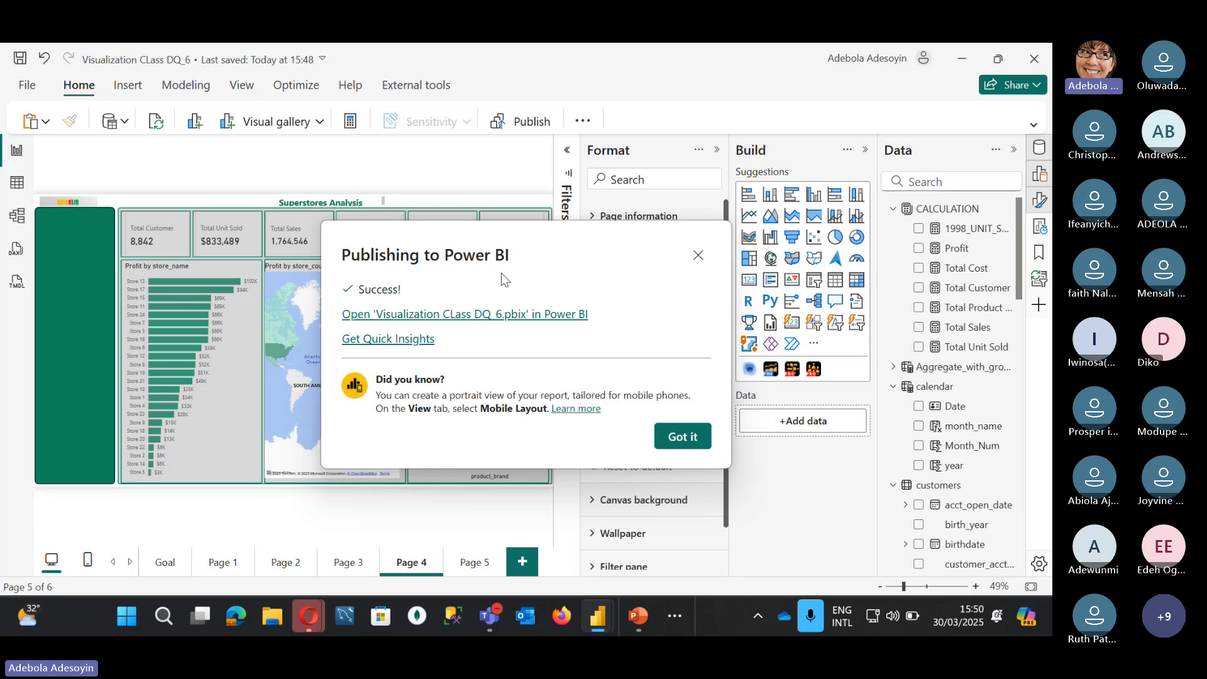
Step: Dismiss the publish success message and open a new Firefox private window
click(670, 441)
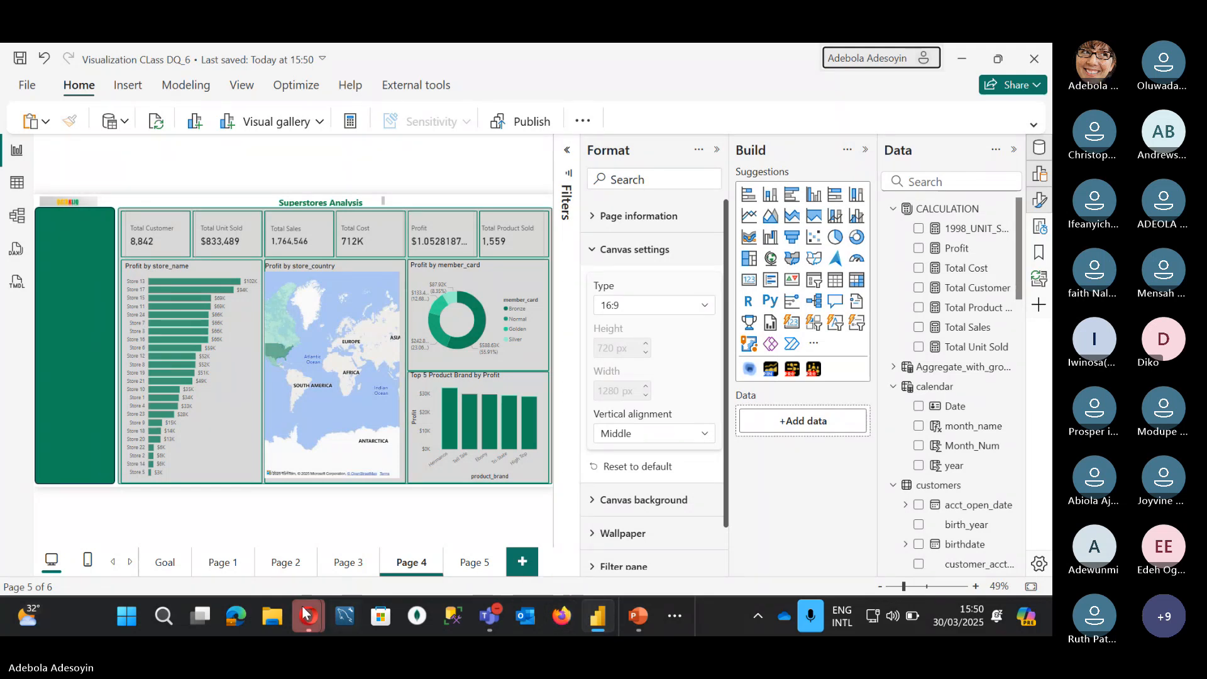
right_click(562, 618)
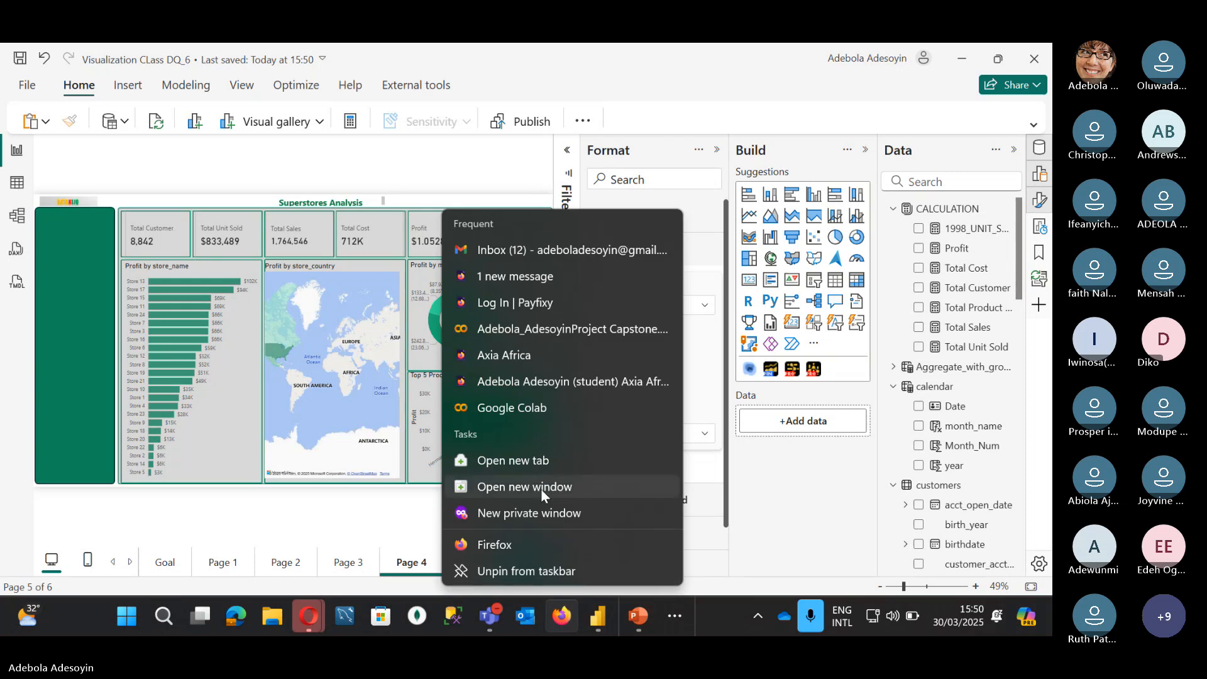
click(541, 512)
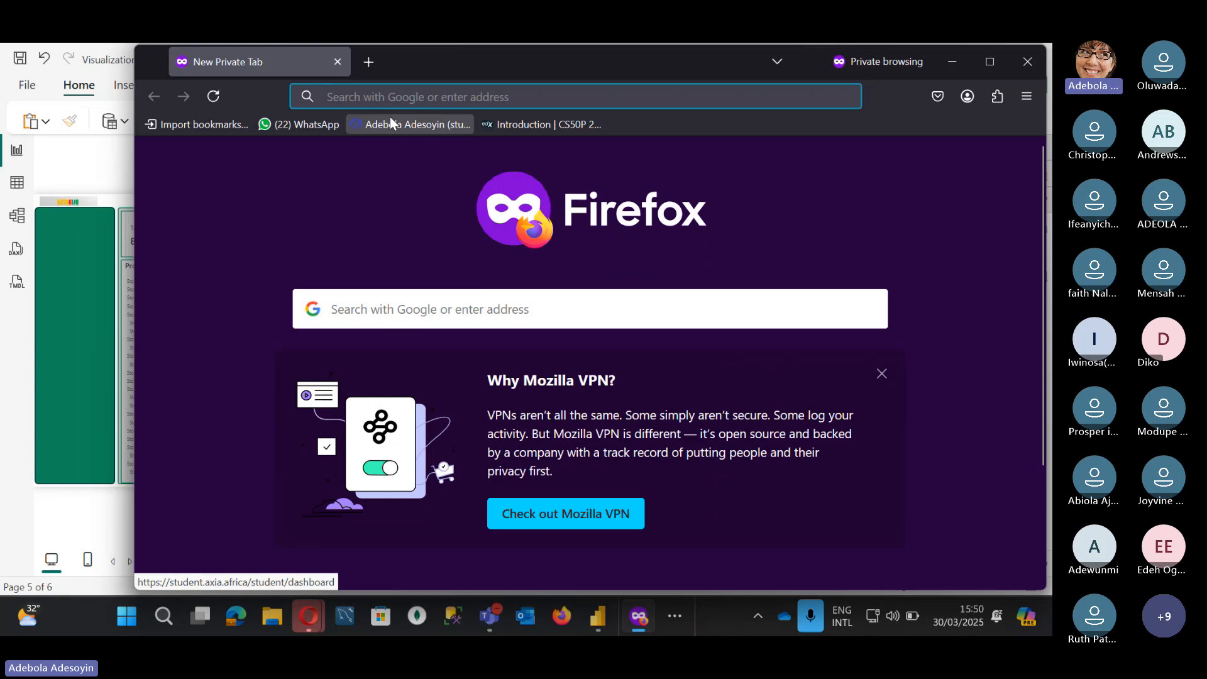
Step: Search Google for 'power bi login' and open the 'Sign in | Microsoft Power BI' page
text(powerbi)
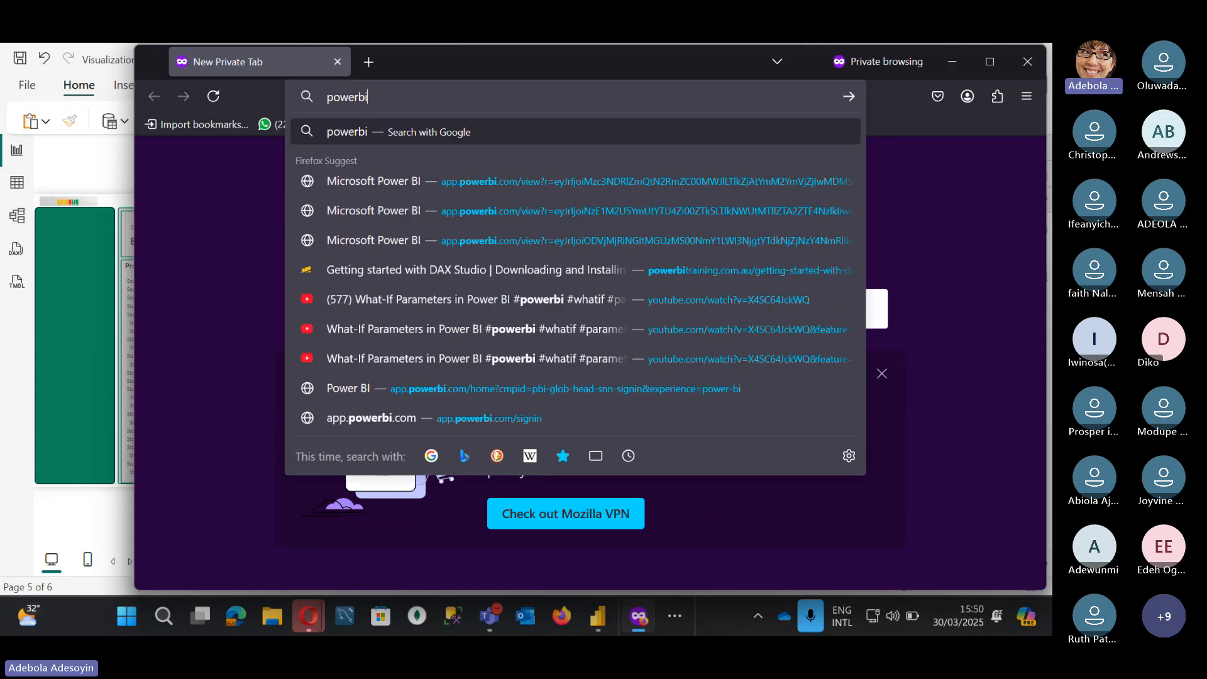
click(423, 177)
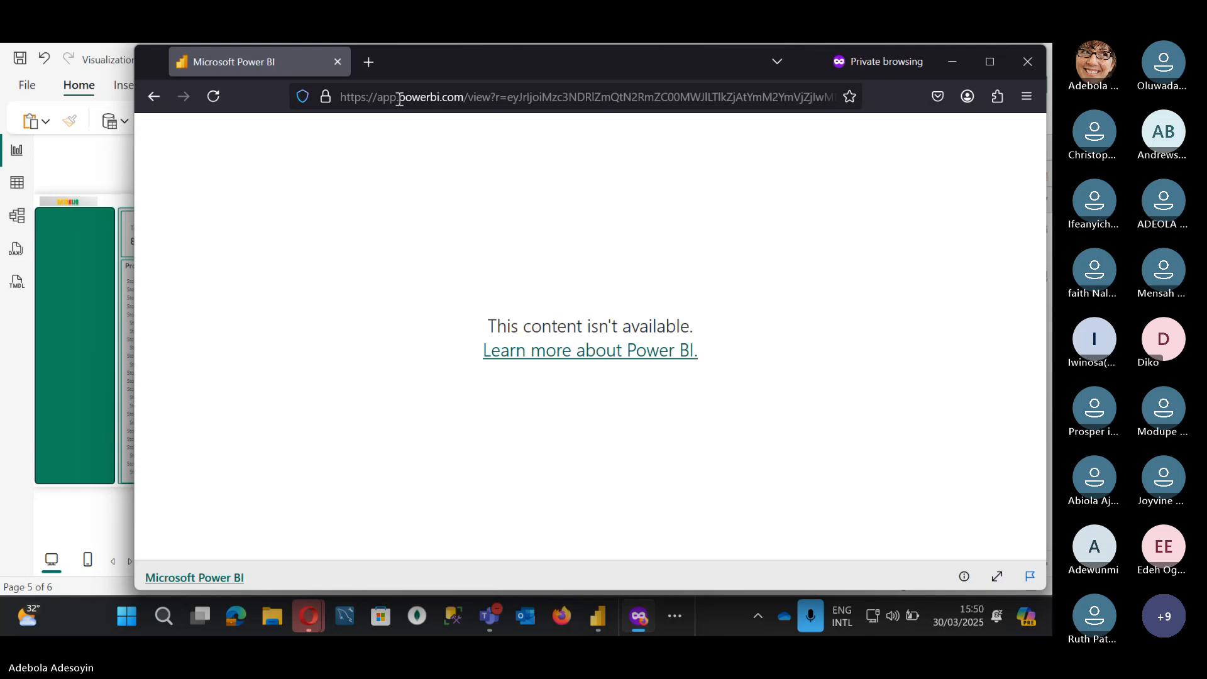
click(376, 97)
text(power bi login)
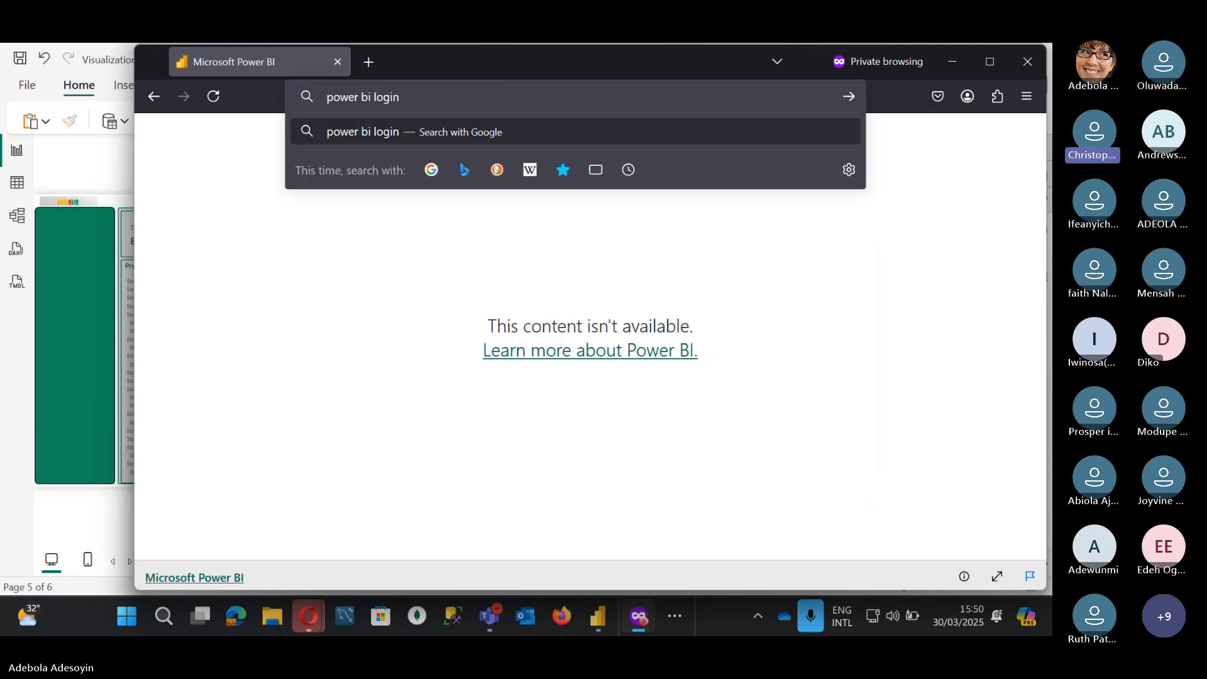
key(Return)
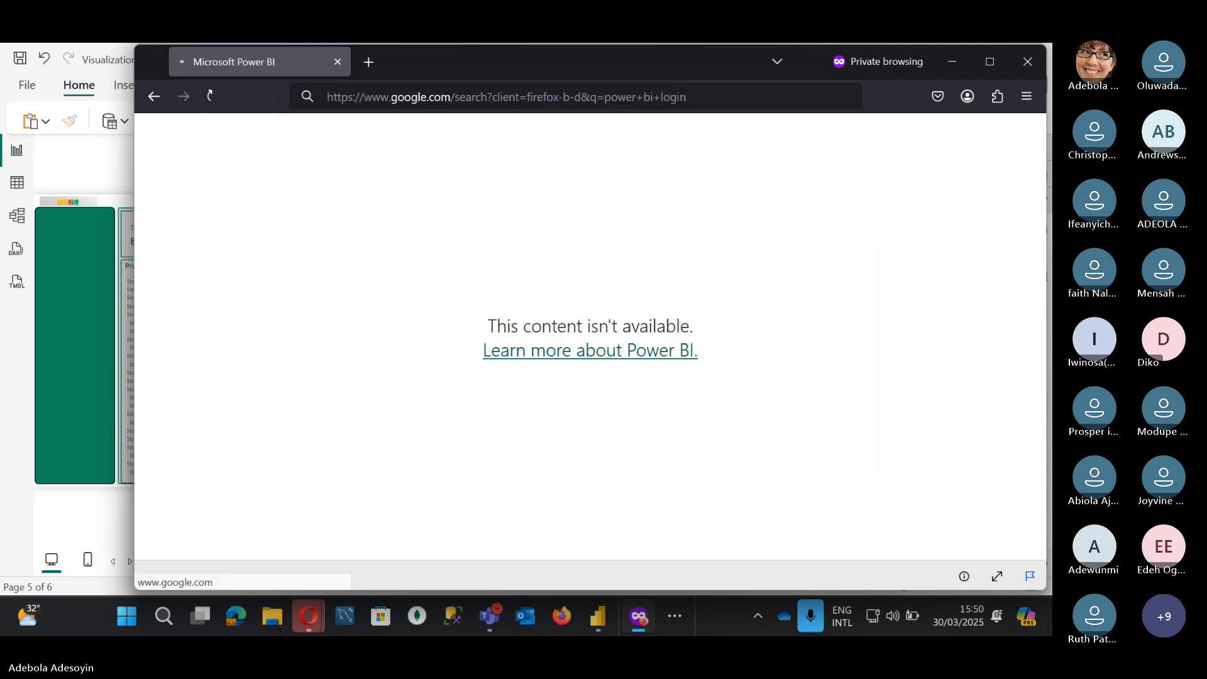
click(220, 294)
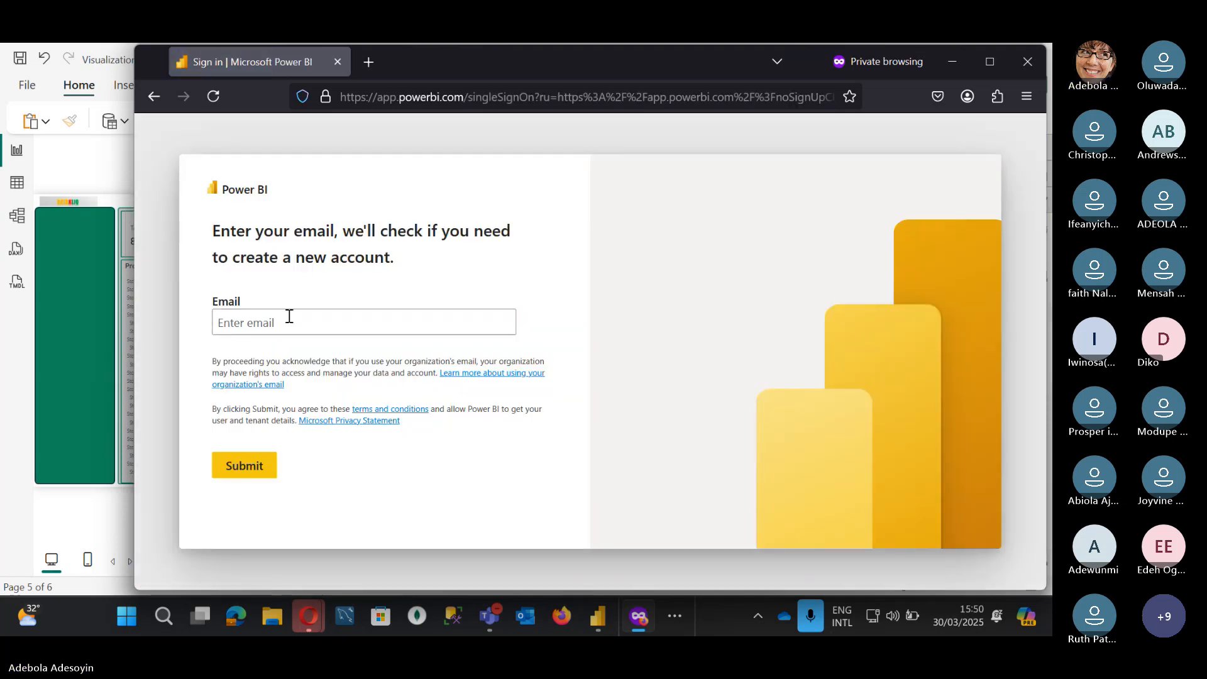
Step: Sign in with the account e-mail and password, then answer the stay-signed-in prompt
click(274, 323)
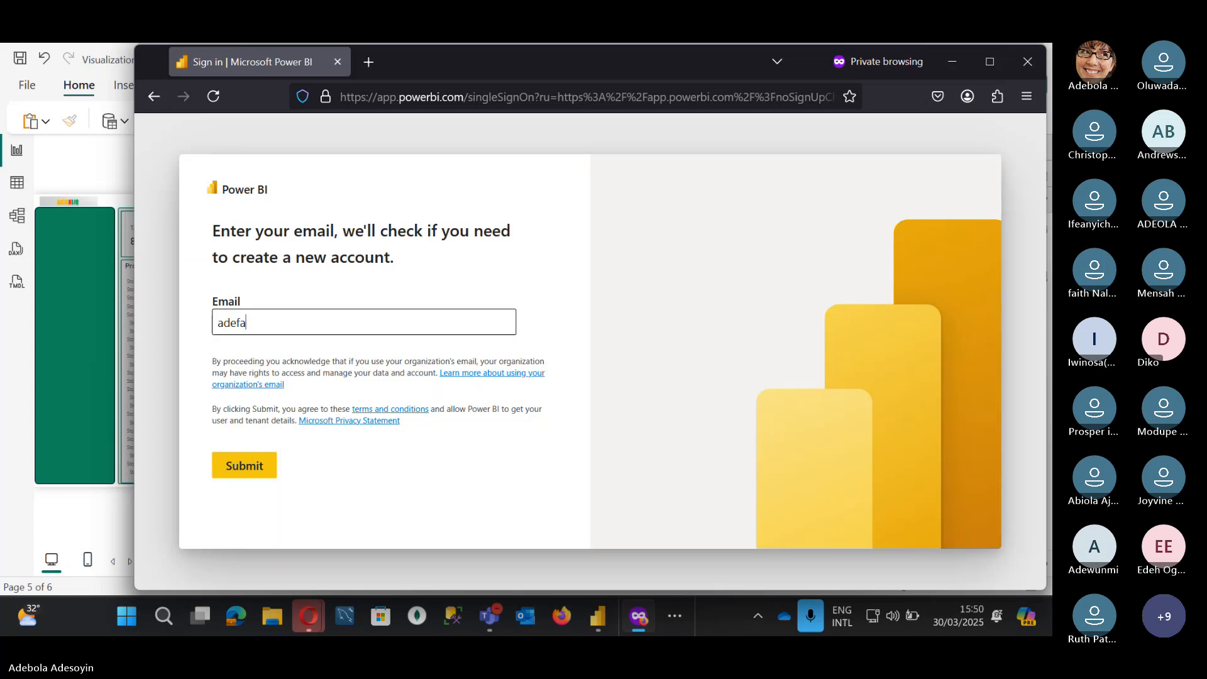
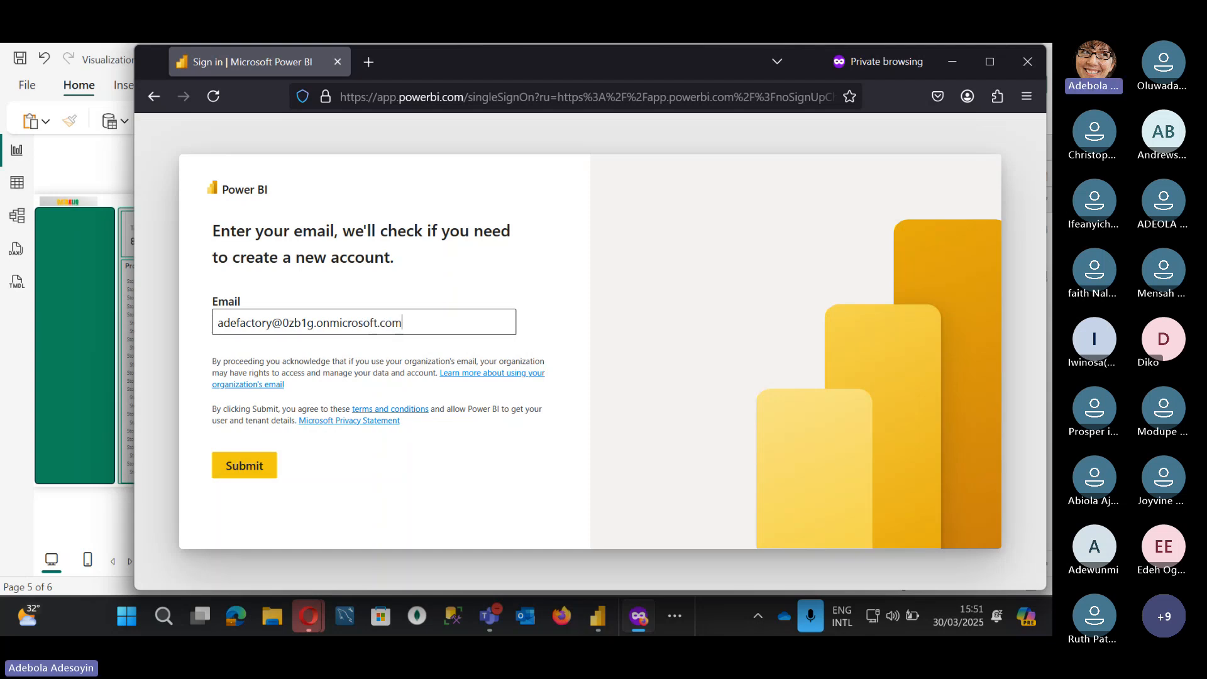
click(243, 469)
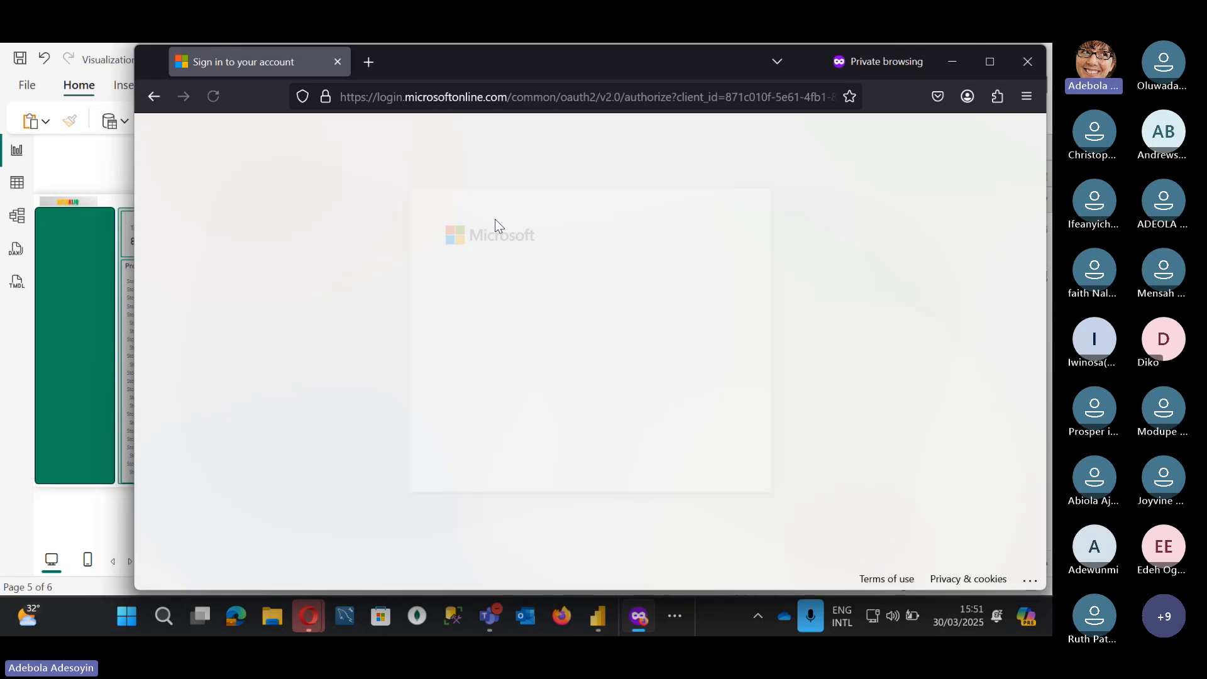
text(•••••••••)
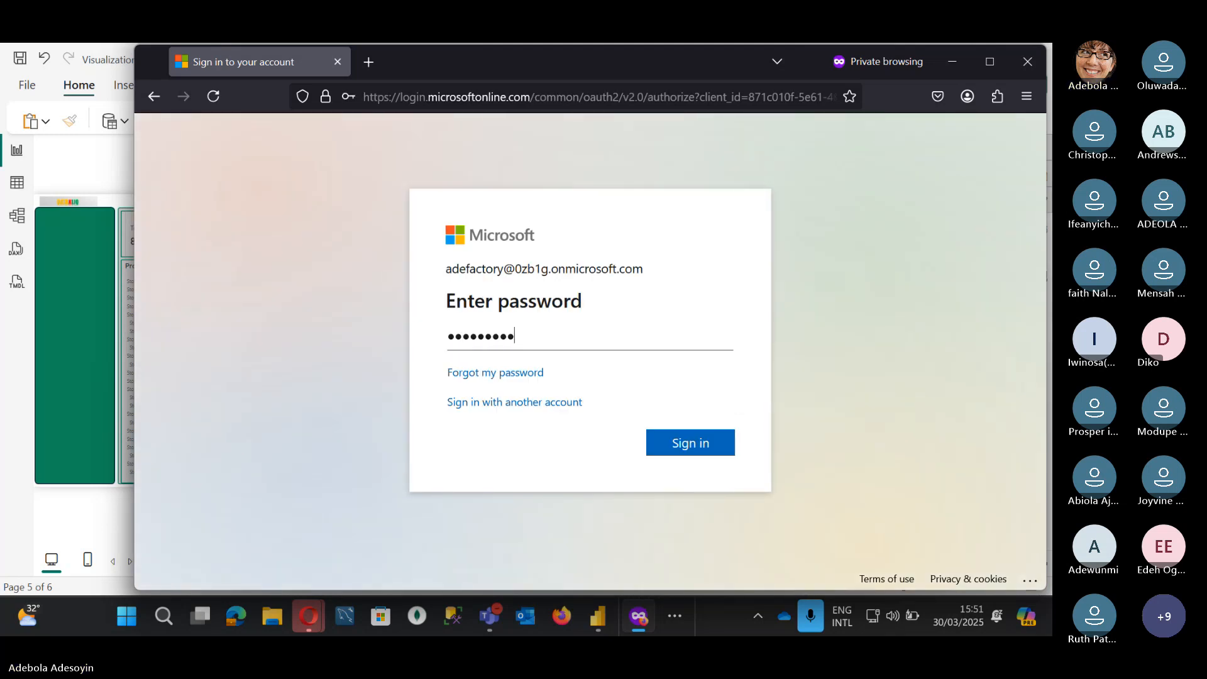
text(••••••)
key(Return)
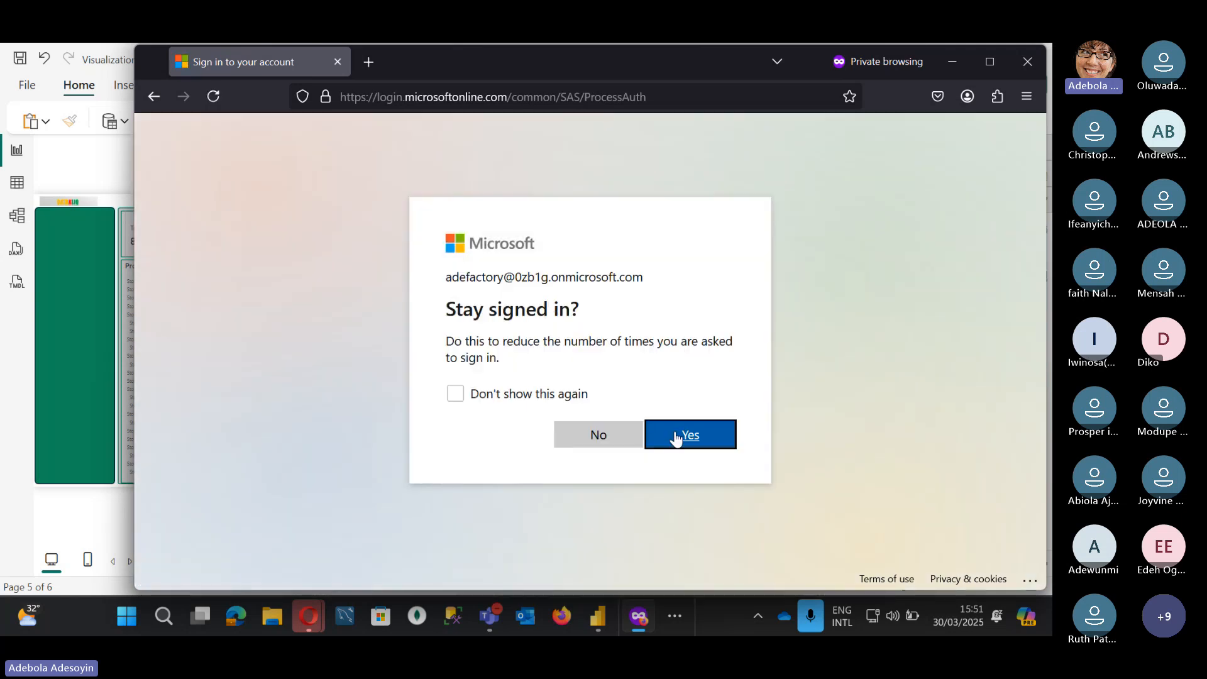
click(623, 438)
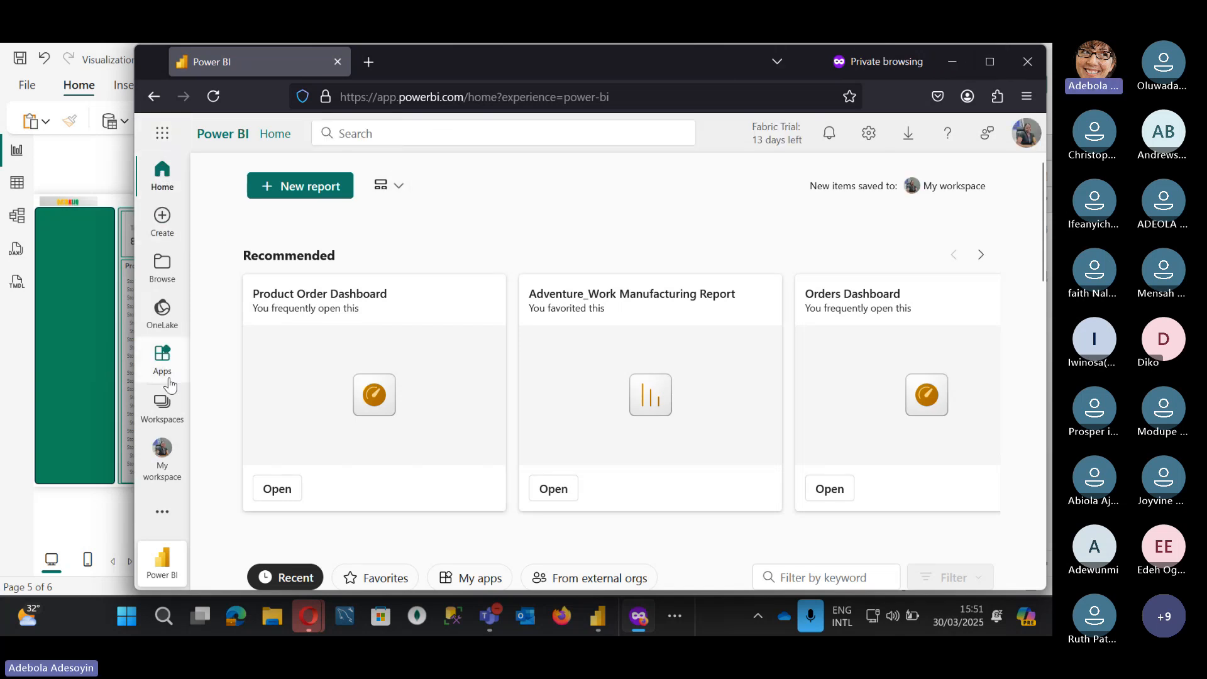
Step: Open All Reports Workspace from the Workspaces list and maximize the browser window
click(163, 408)
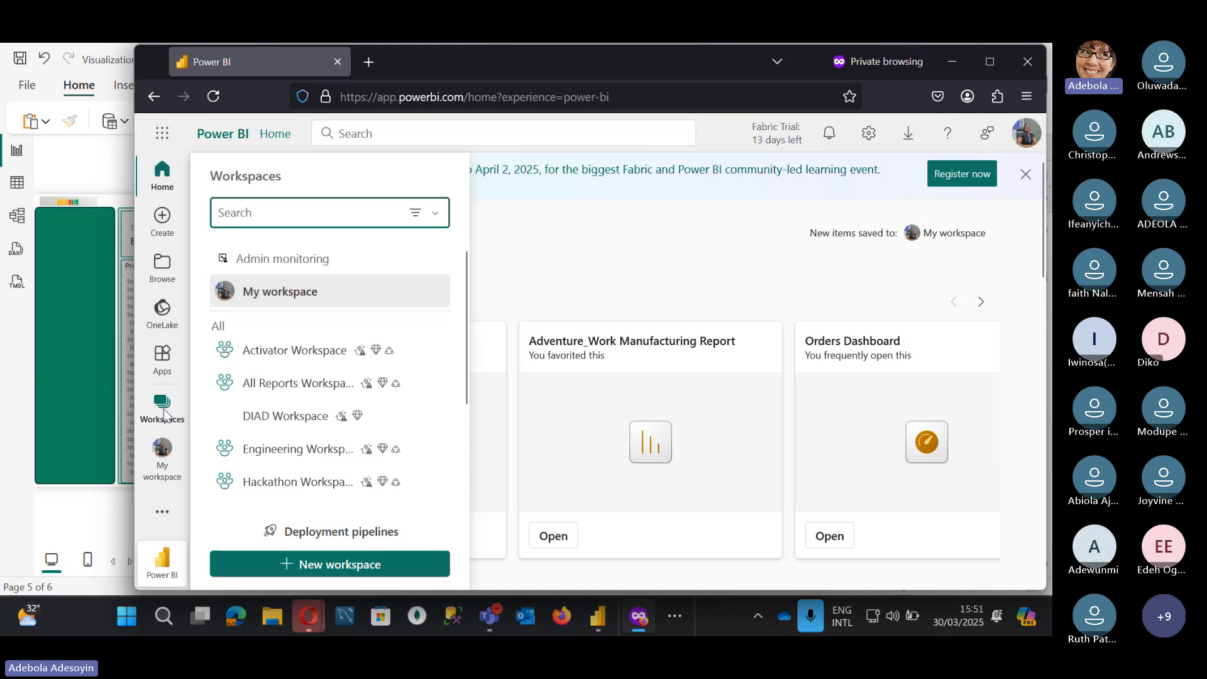
scroll(284, 412, down, 2)
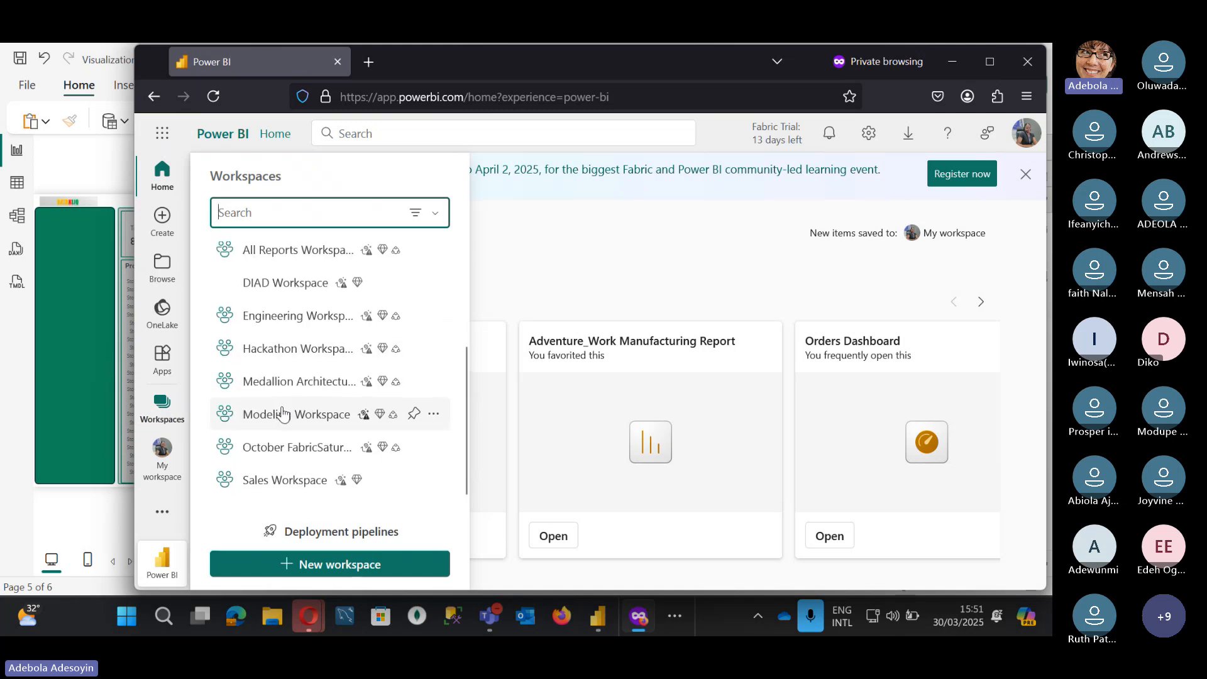
scroll(304, 352, up, 3)
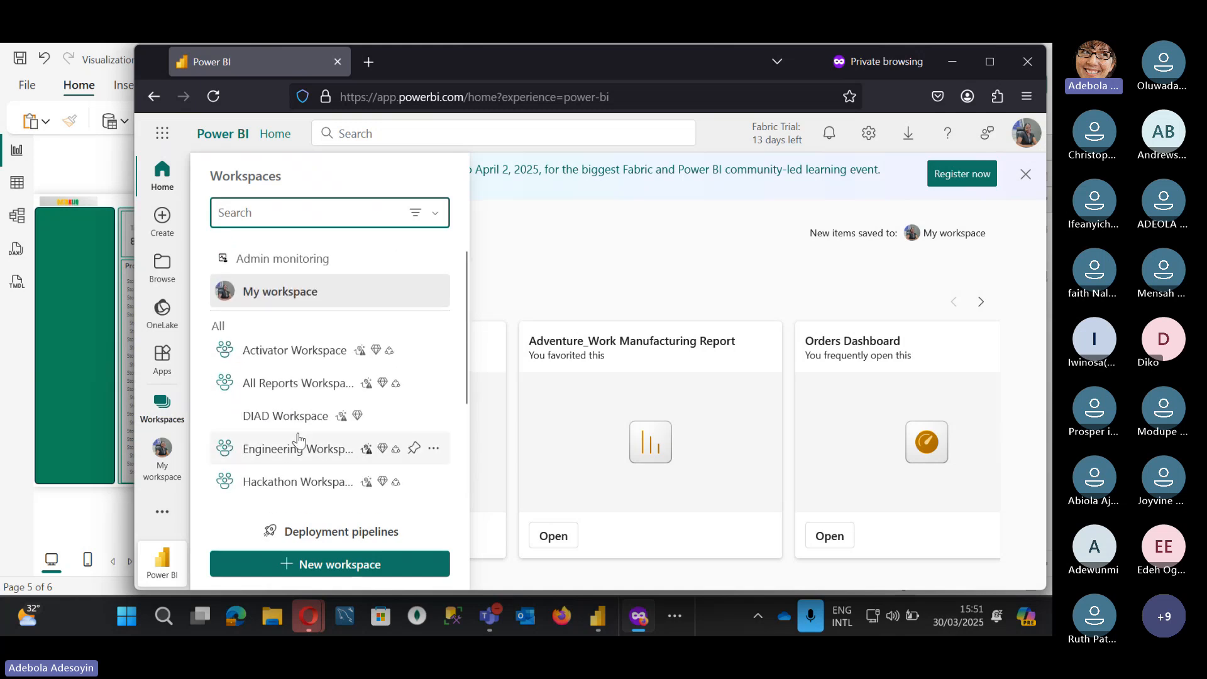
scroll(259, 440, down, 2)
scroll(262, 385, up, 2)
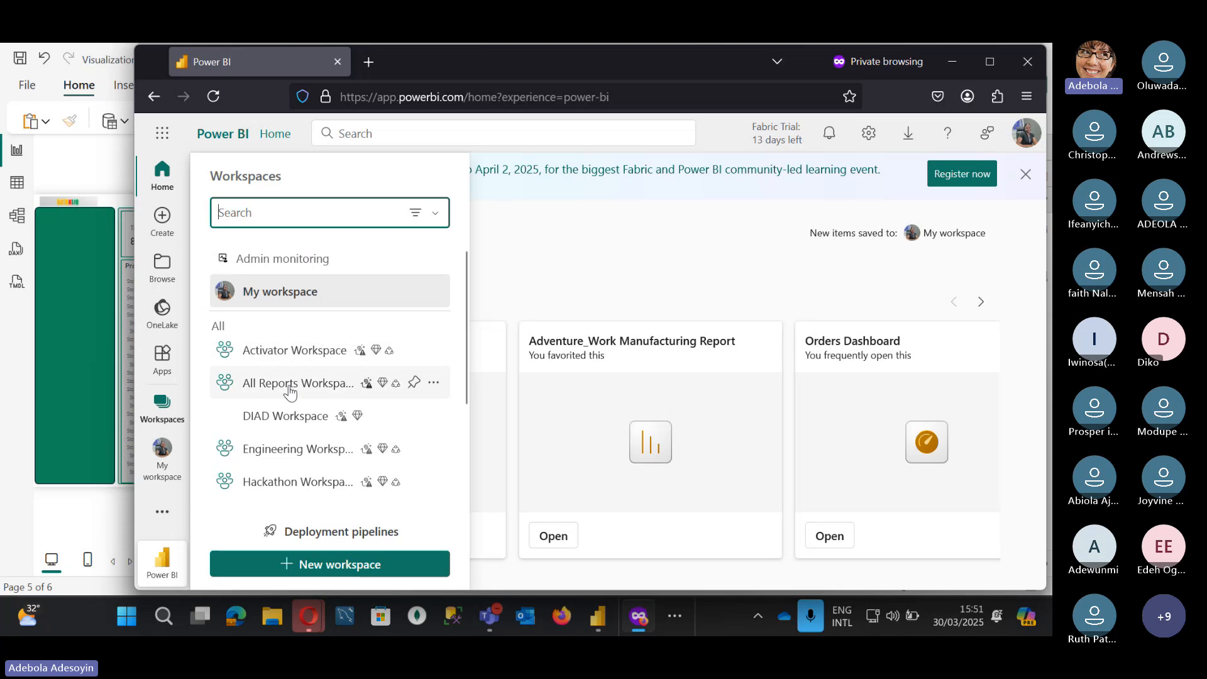
click(289, 387)
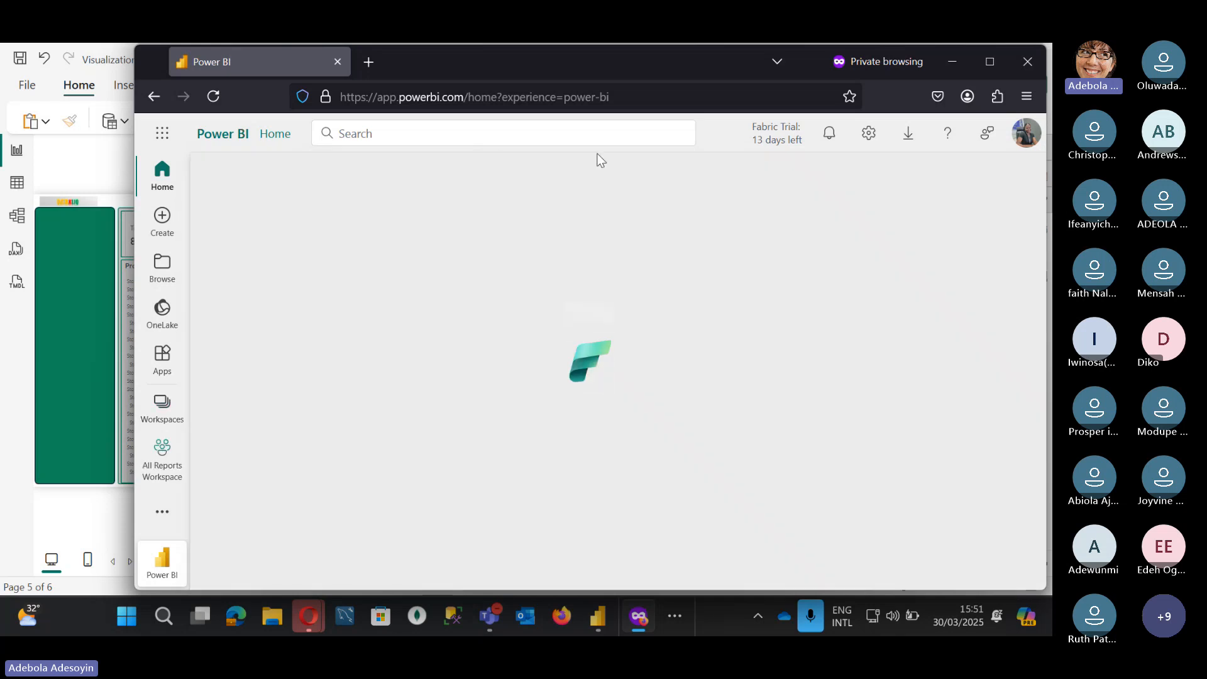
click(989, 61)
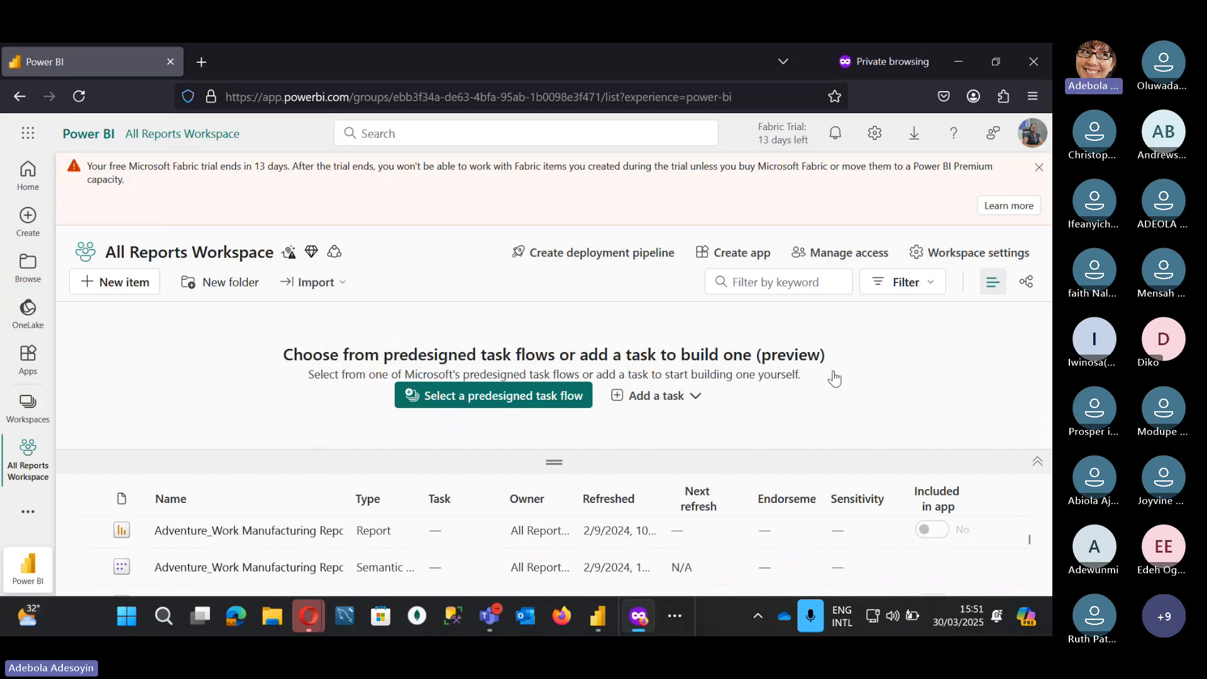
Step: Sort the workspace items by type and open Visualization CLass DQ_6 in a new tab
click(1037, 461)
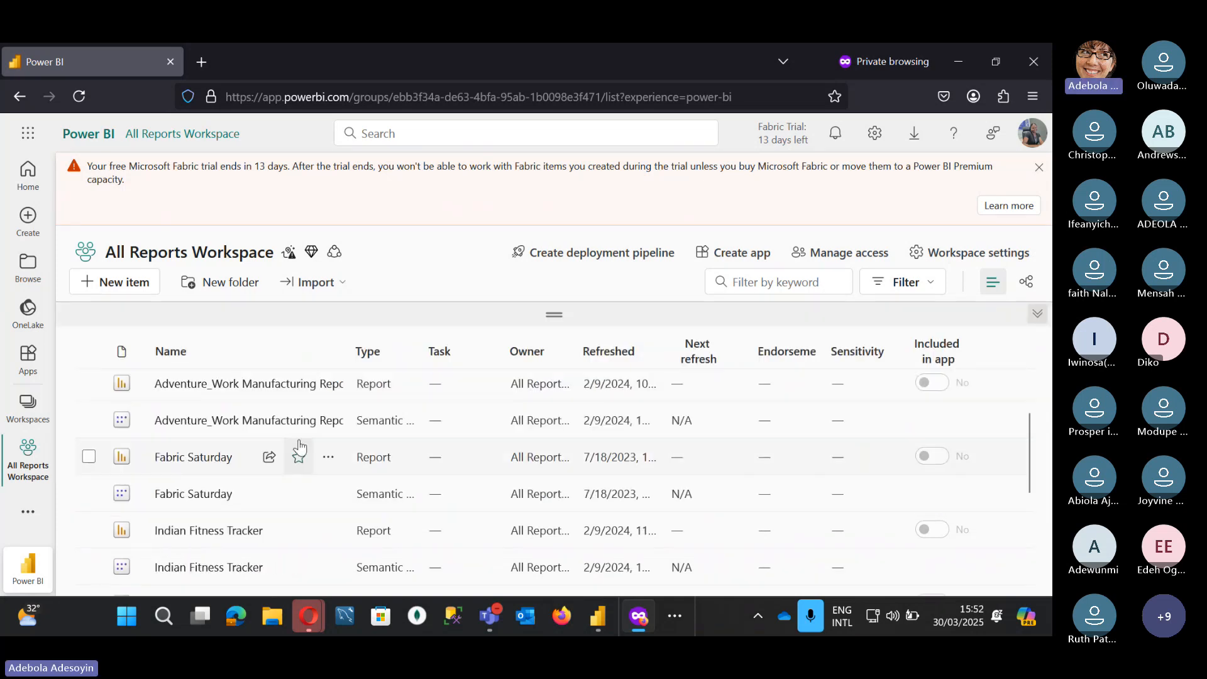
click(351, 355)
double_click(345, 353)
scroll(178, 521, down, 2)
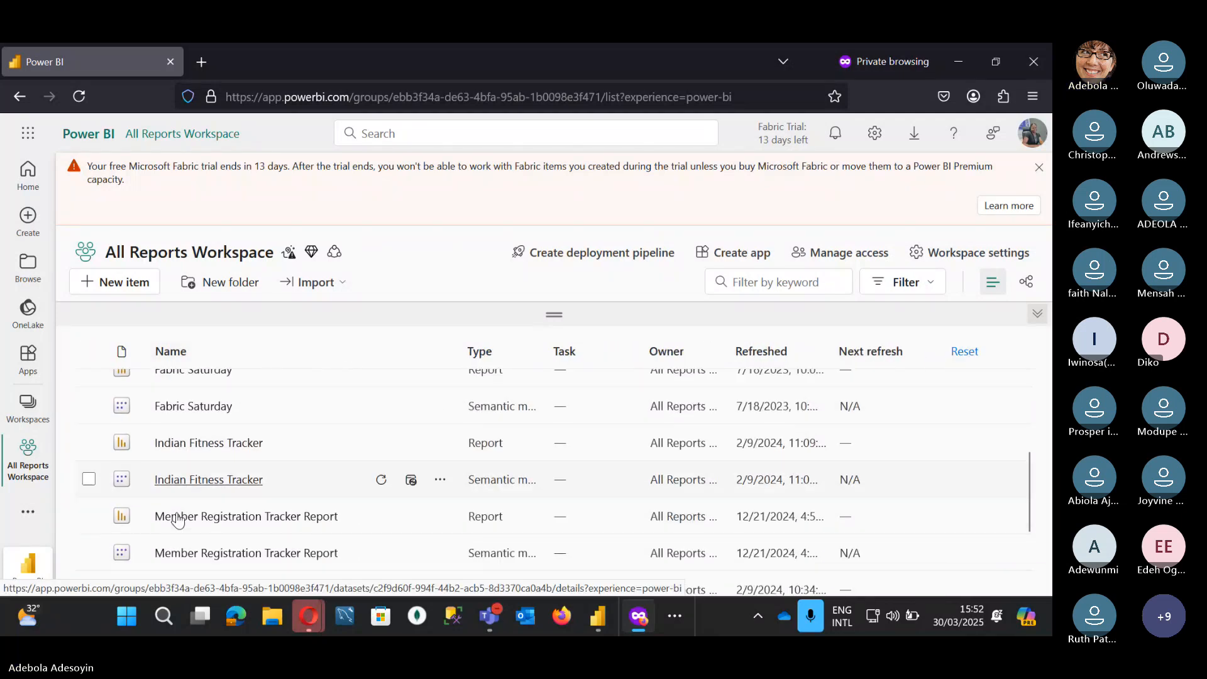
scroll(177, 519, down, 3)
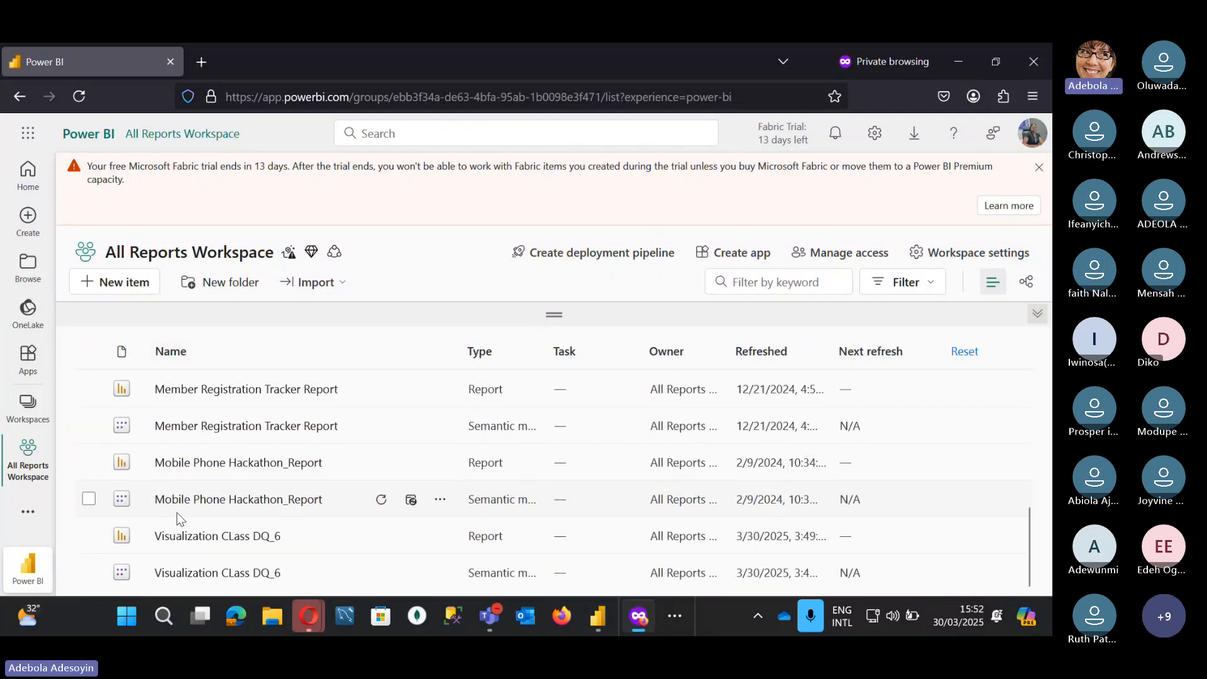
right_click(218, 542)
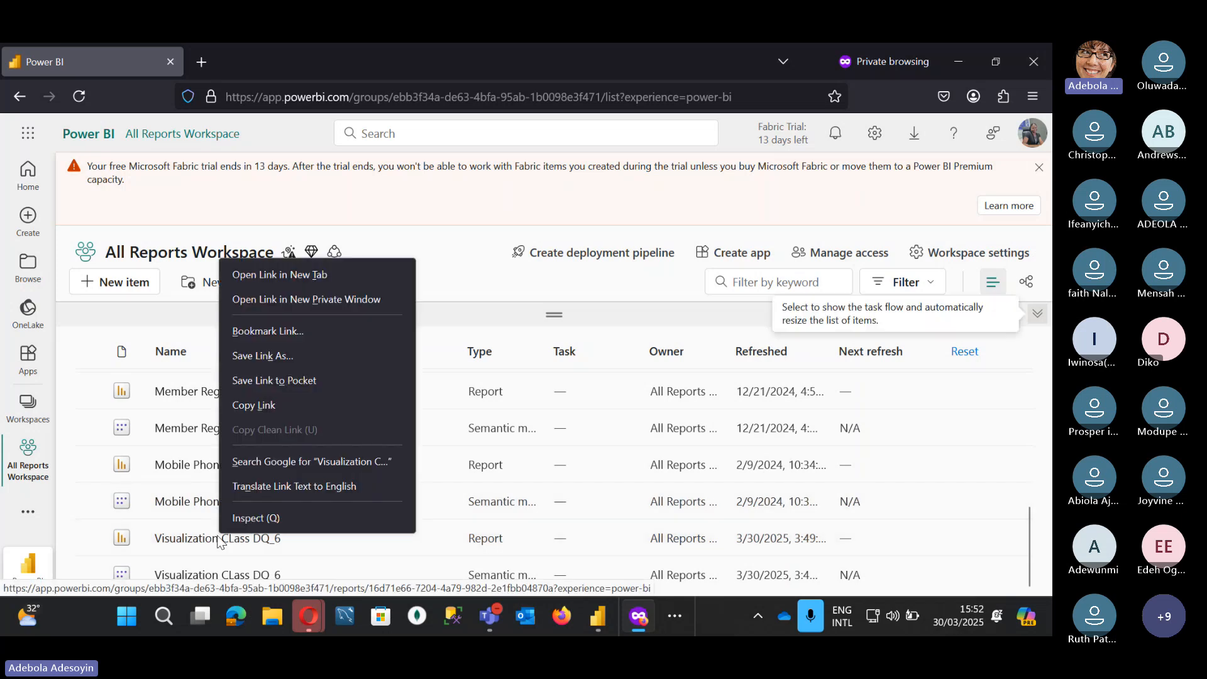
click(308, 274)
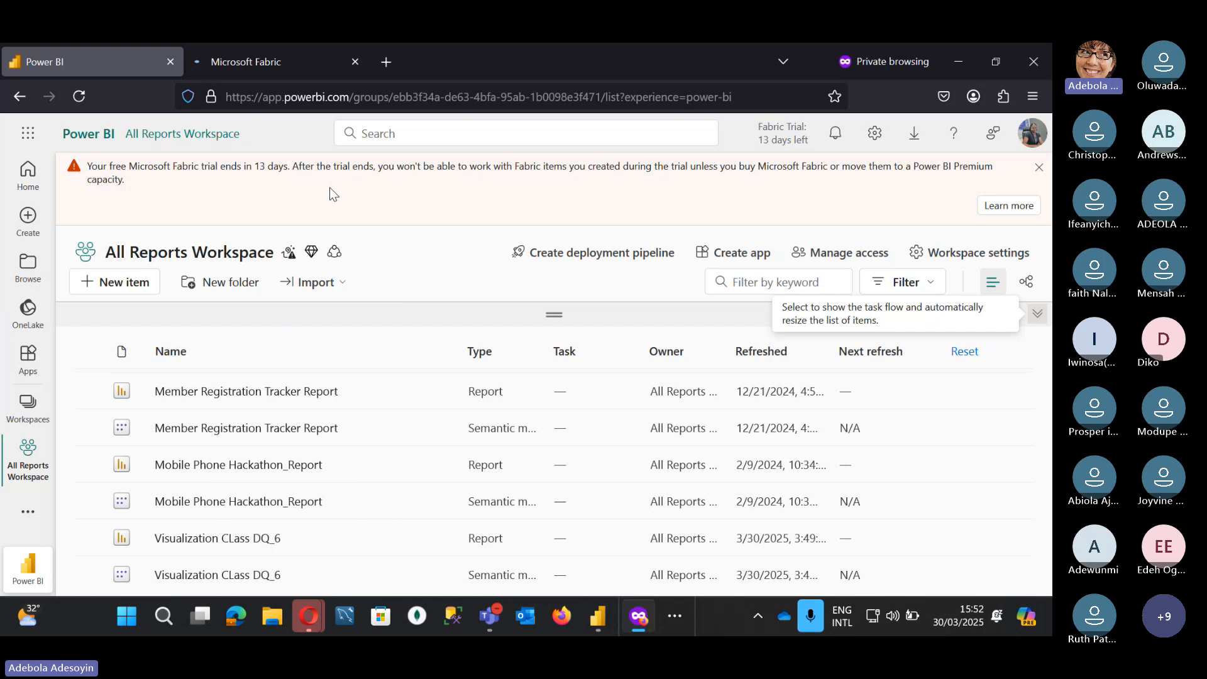
mouse_move(288, 61)
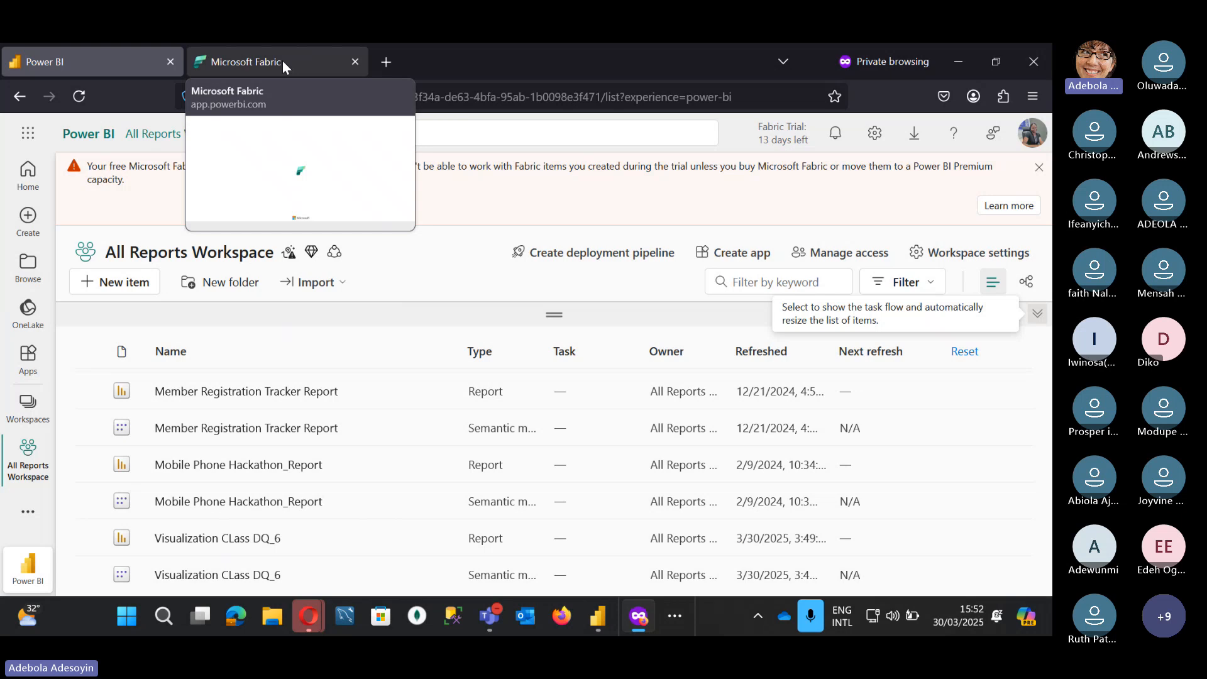
Step: Open Manage access for the workspace and search its existing members
click(848, 257)
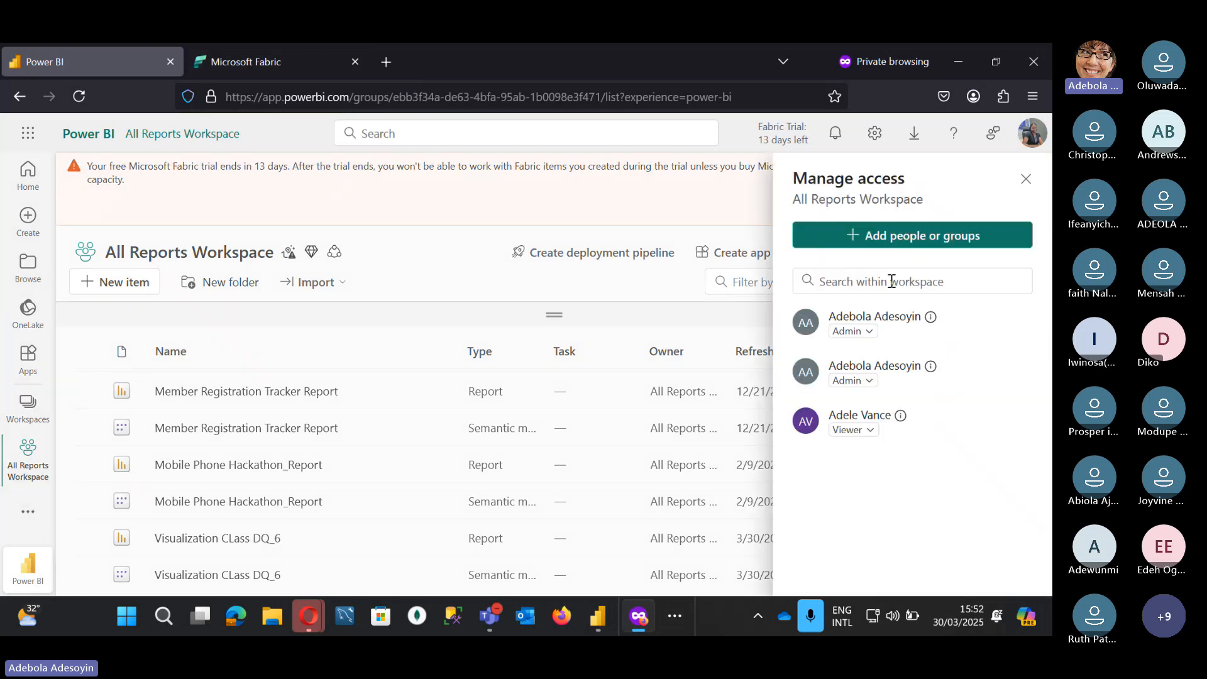
click(891, 278)
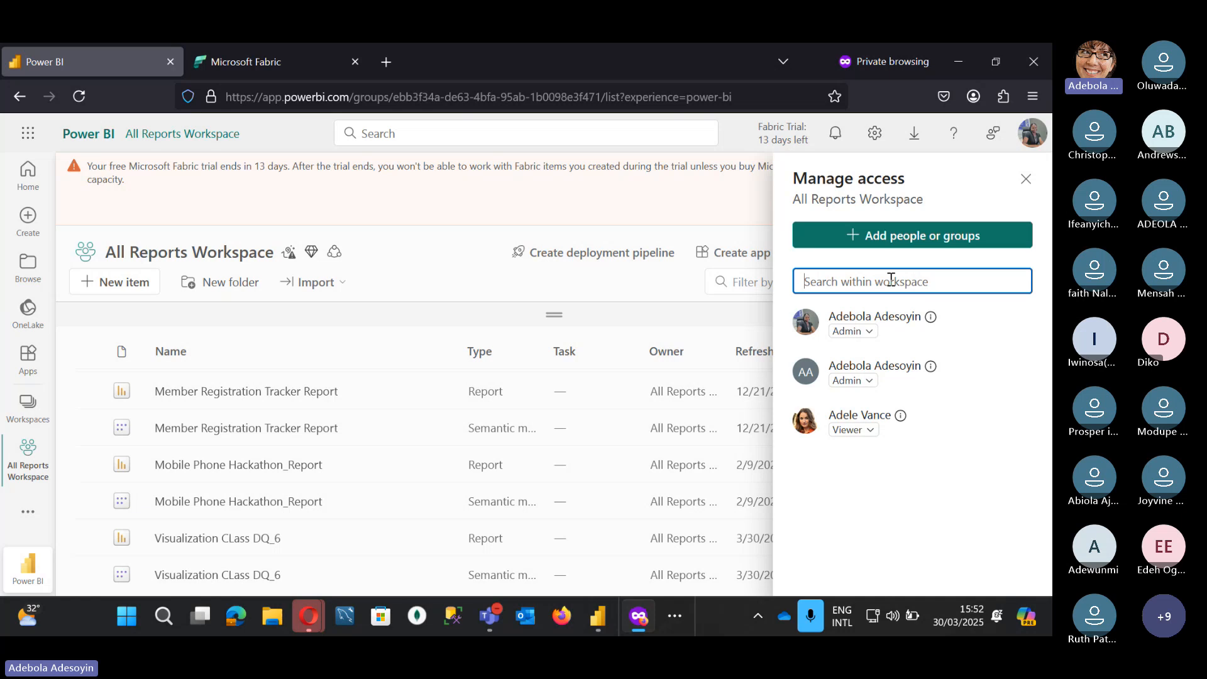
text(adeda)
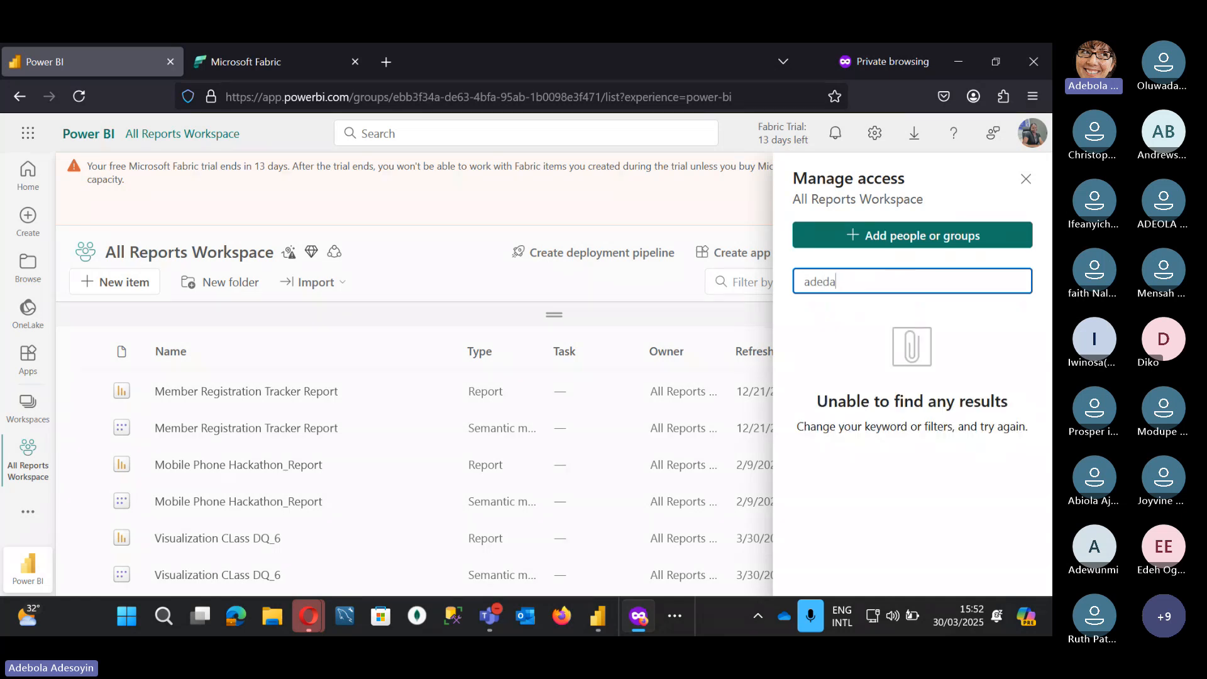
key(BackSpace)
key(BackSpace)
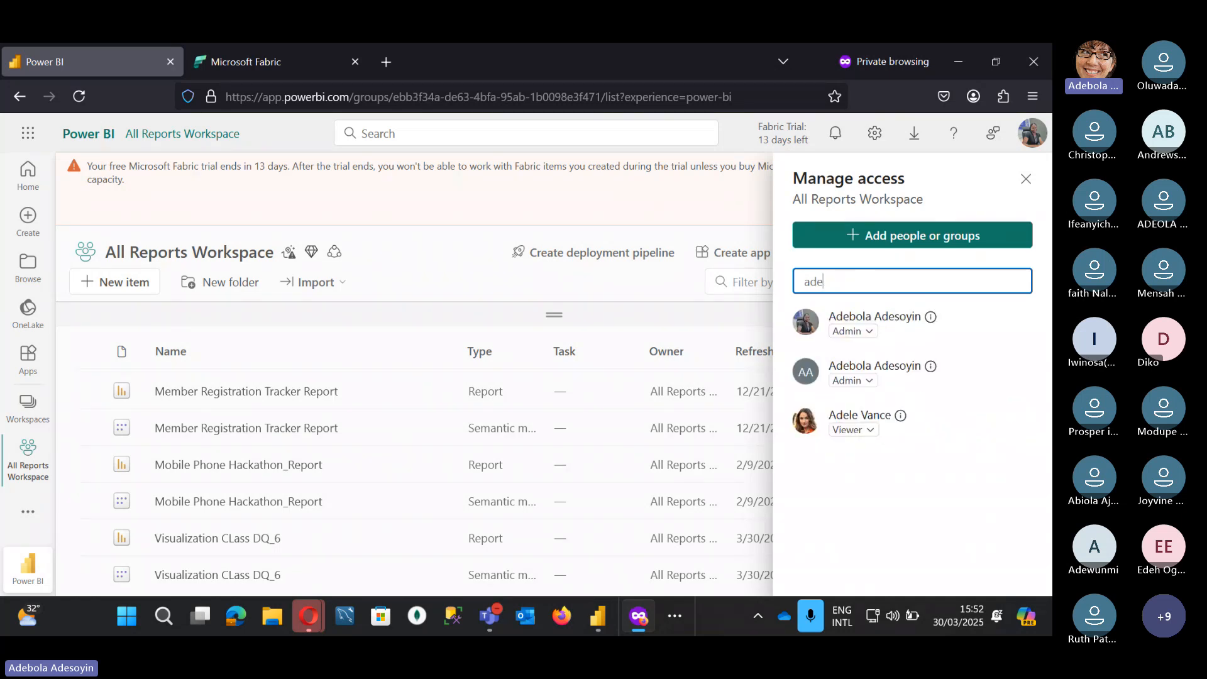
text(de)
key(BackSpace)
key(BackSpace)
key(BackSpace)
key(BackSpace)
key(BackSpace)
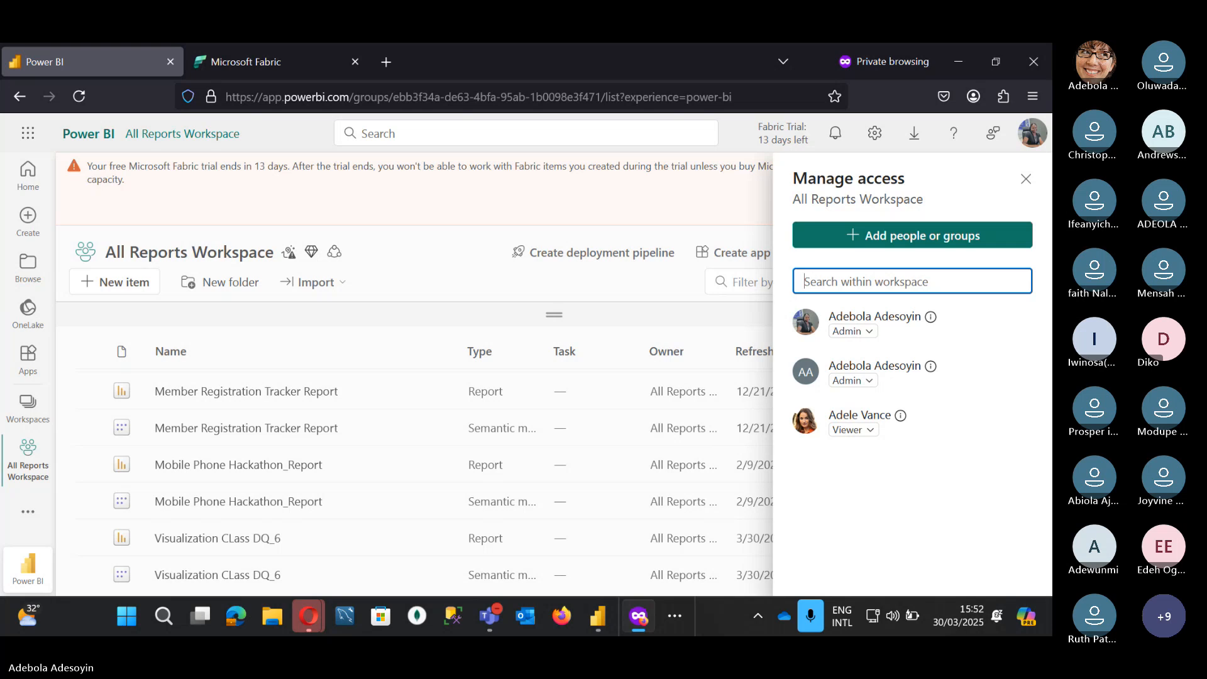
text(a)
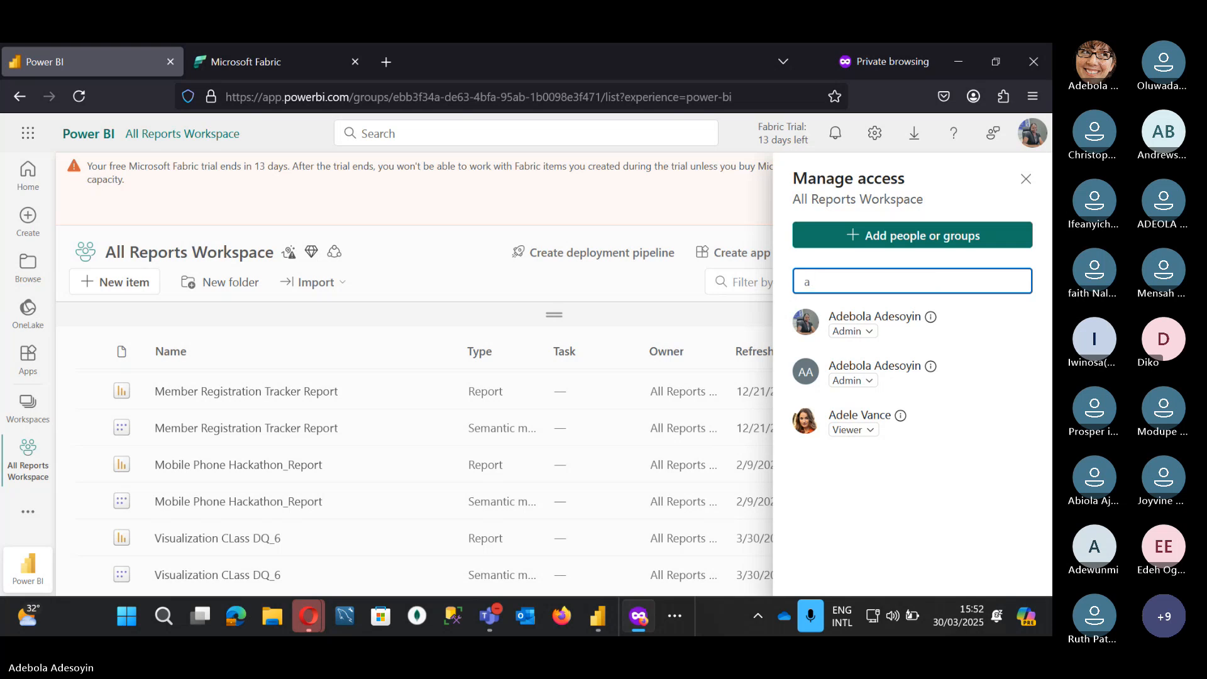
text(d)
key(BackSpace)
text(e)
key(BackSpace)
key(BackSpace)
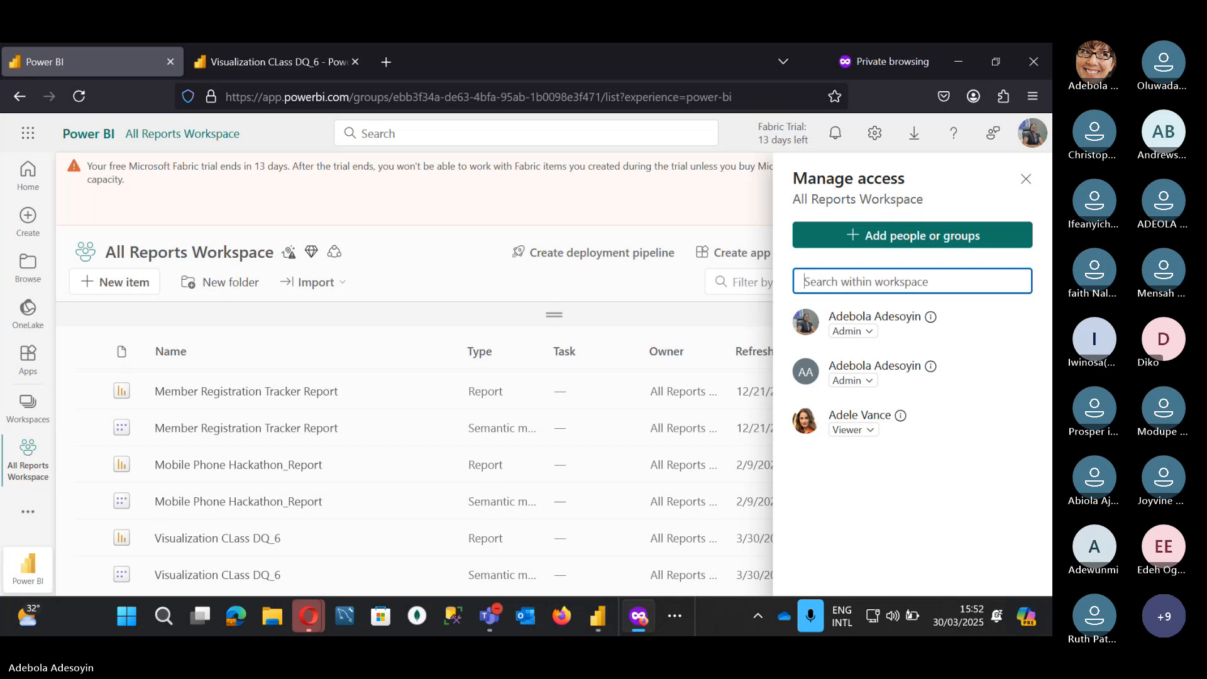
text(y)
key(BackSpace)
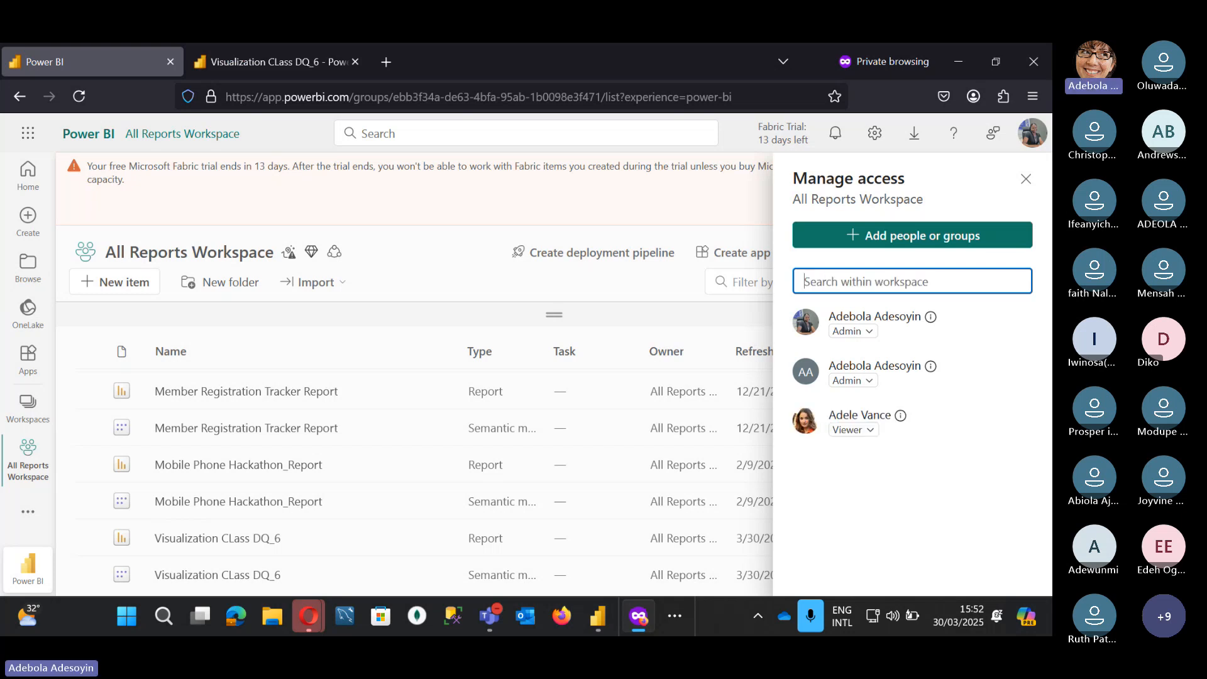
text(g)
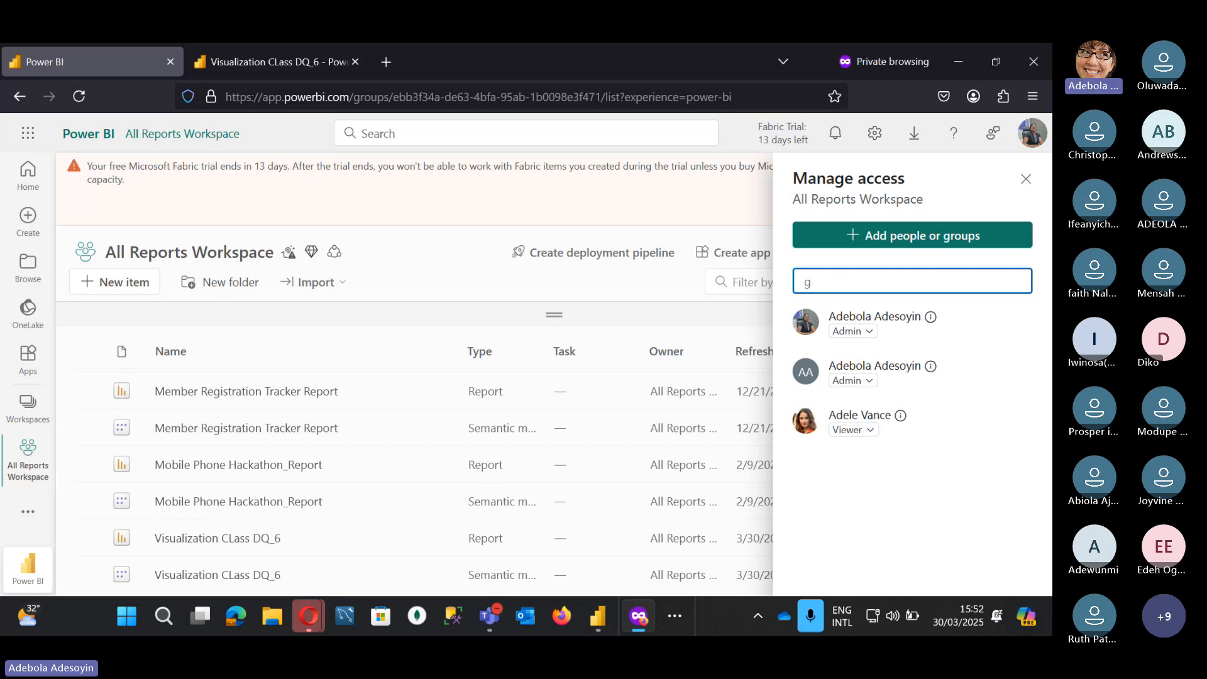
Step: Add the suggested person to All Reports Workspace with the Member role
click(924, 239)
click(854, 306)
text(aded)
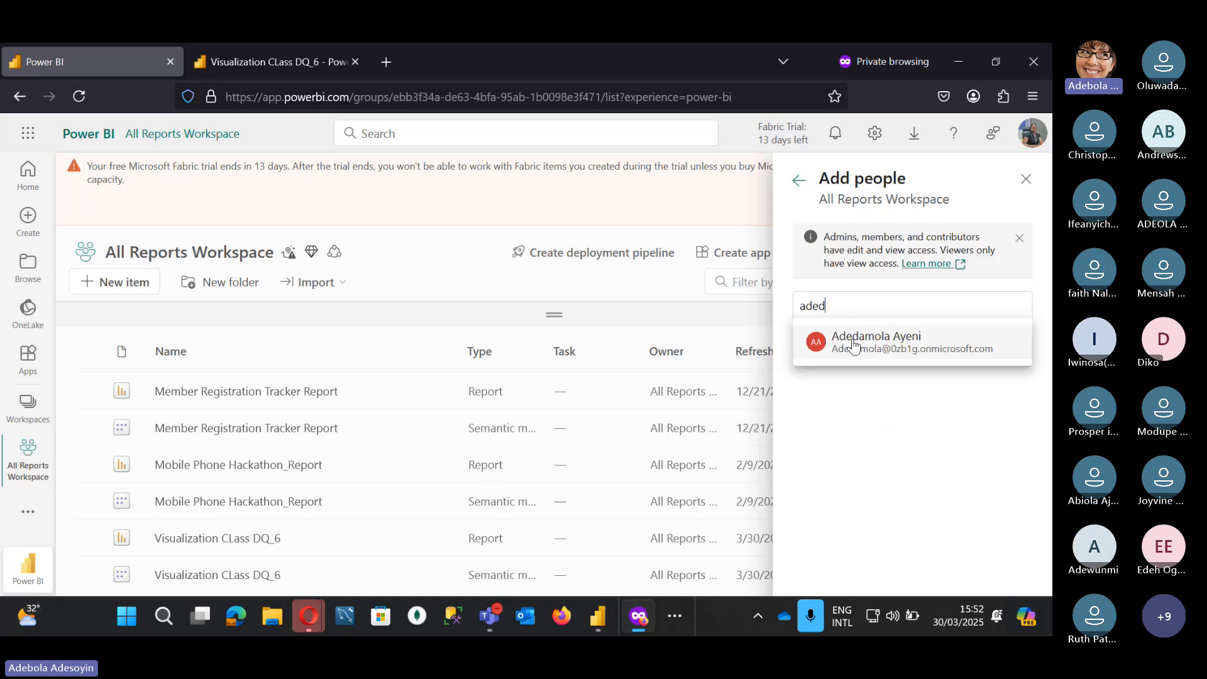
click(848, 333)
click(943, 372)
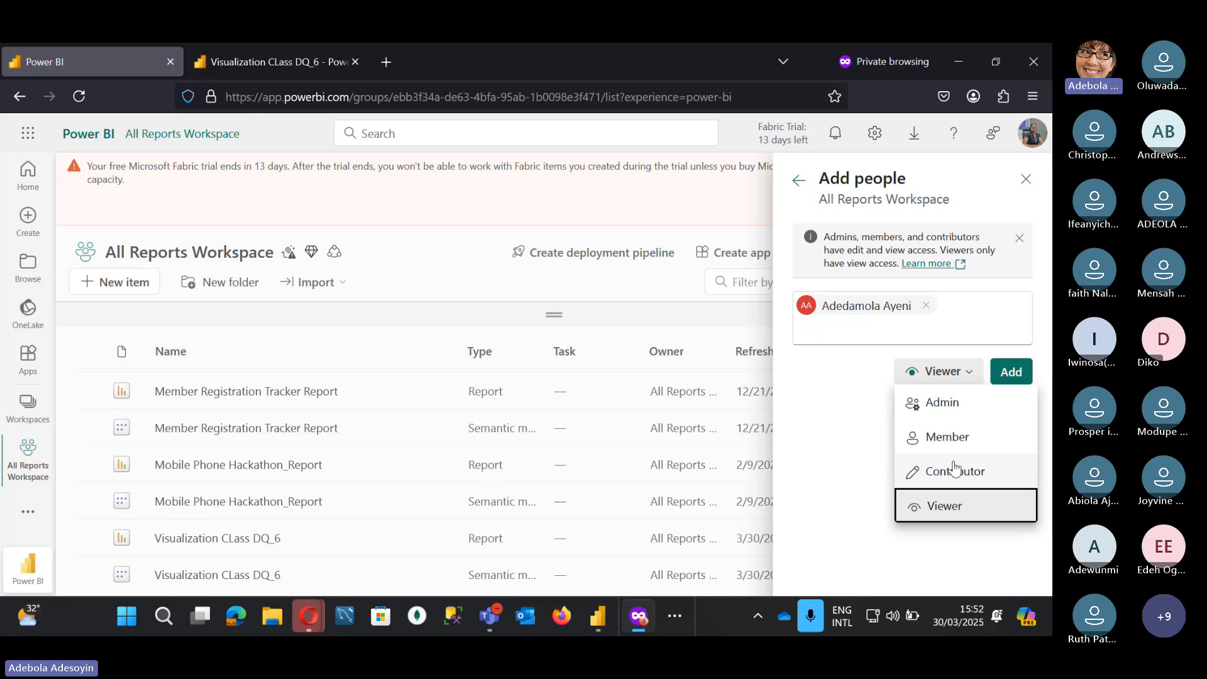
click(947, 437)
click(1010, 373)
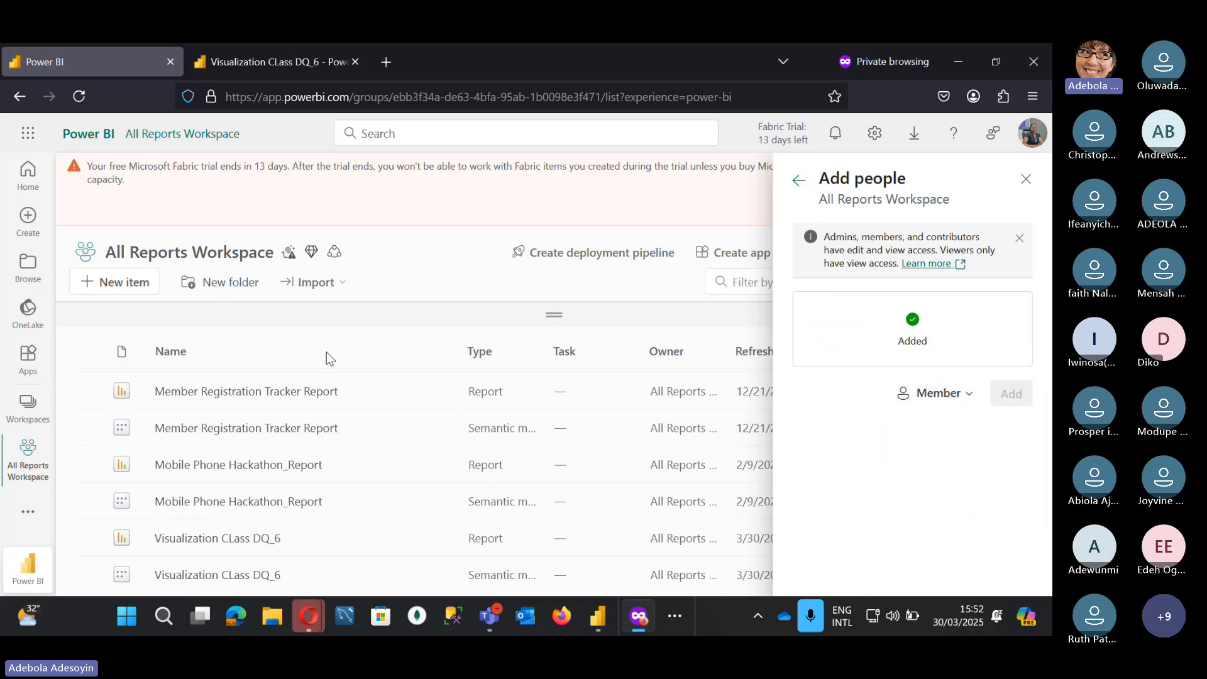
click(1028, 187)
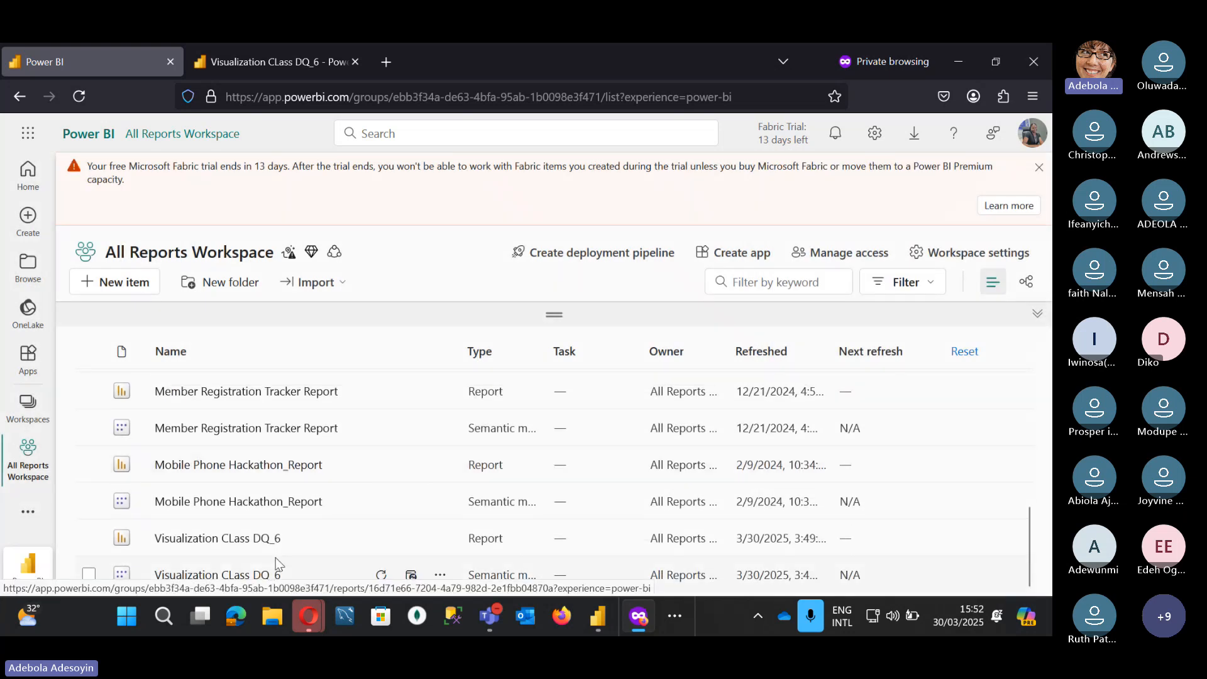
Step: Filter the report's Goal page to year 1997 and the Mexico South sales region
scroll(300, 406, up, 2)
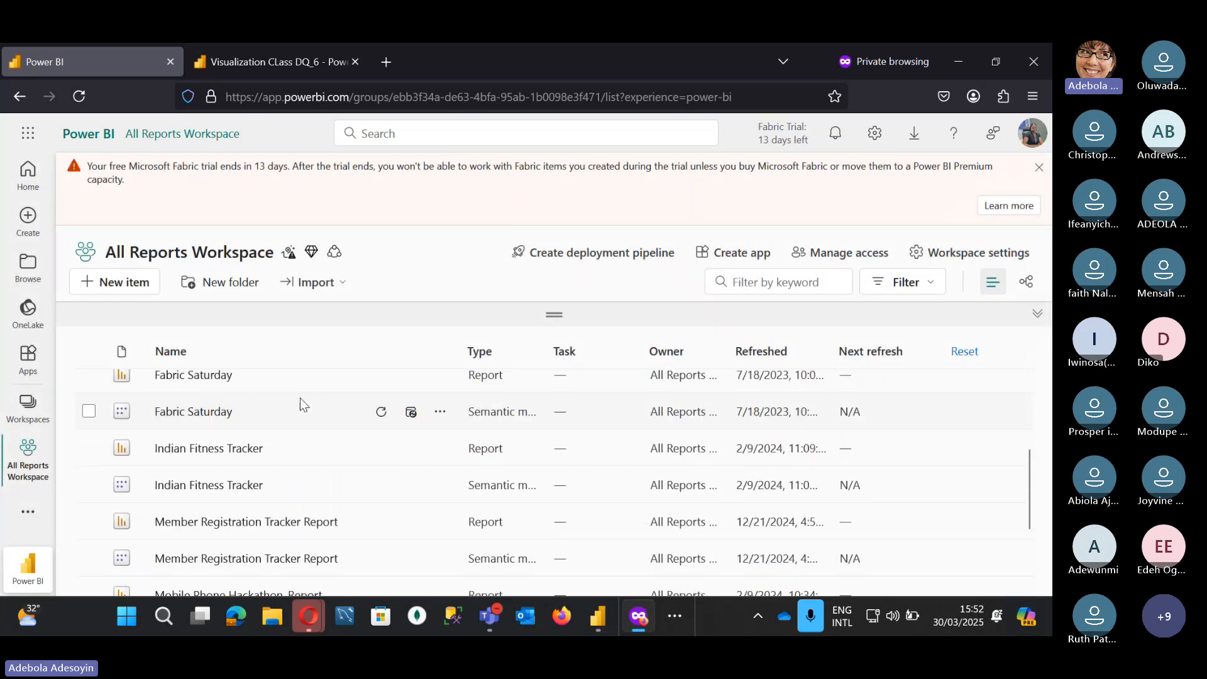
click(288, 50)
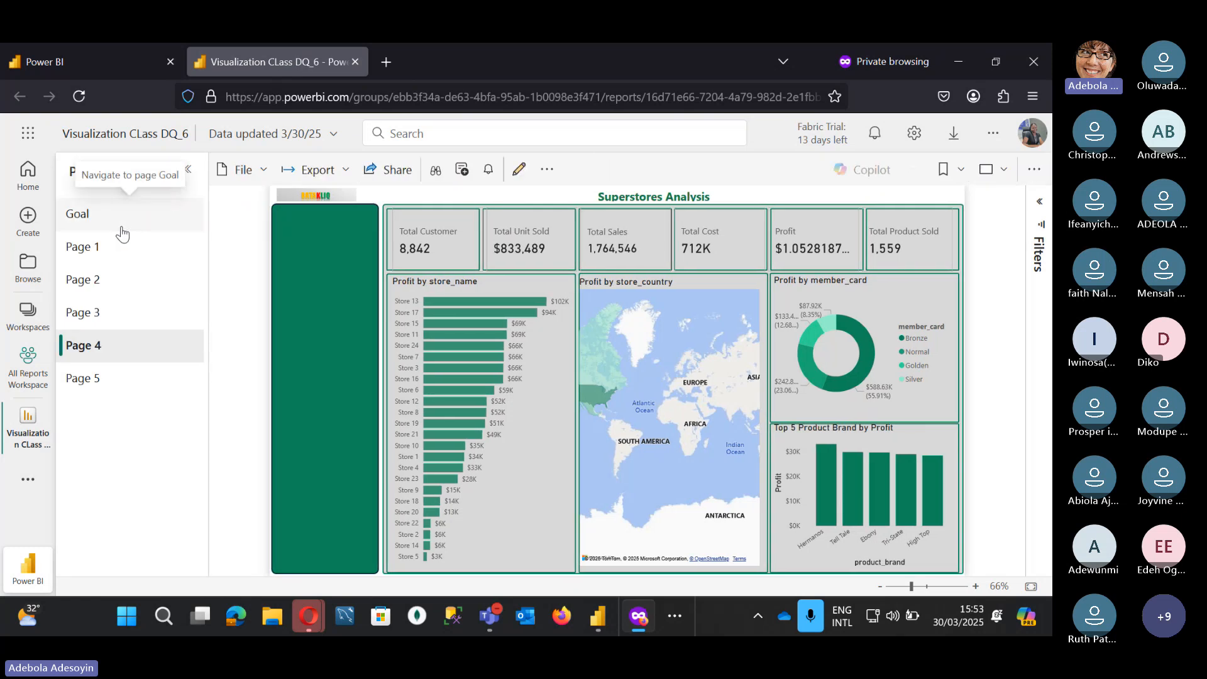
click(122, 234)
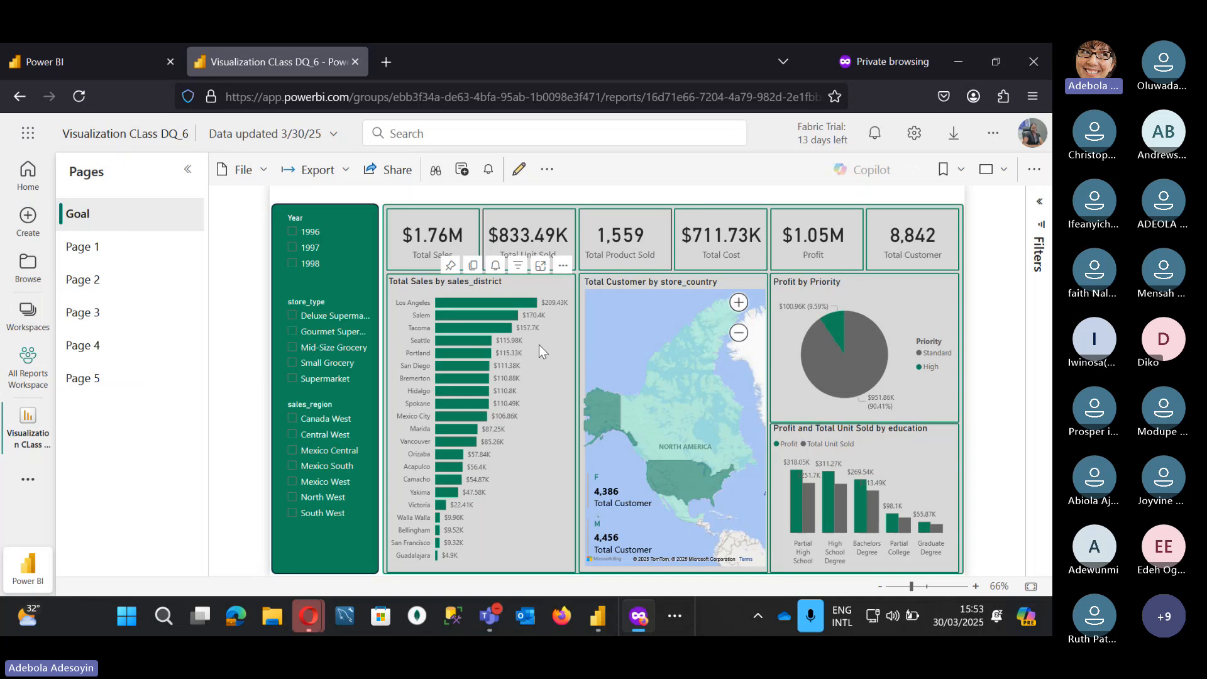
click(302, 234)
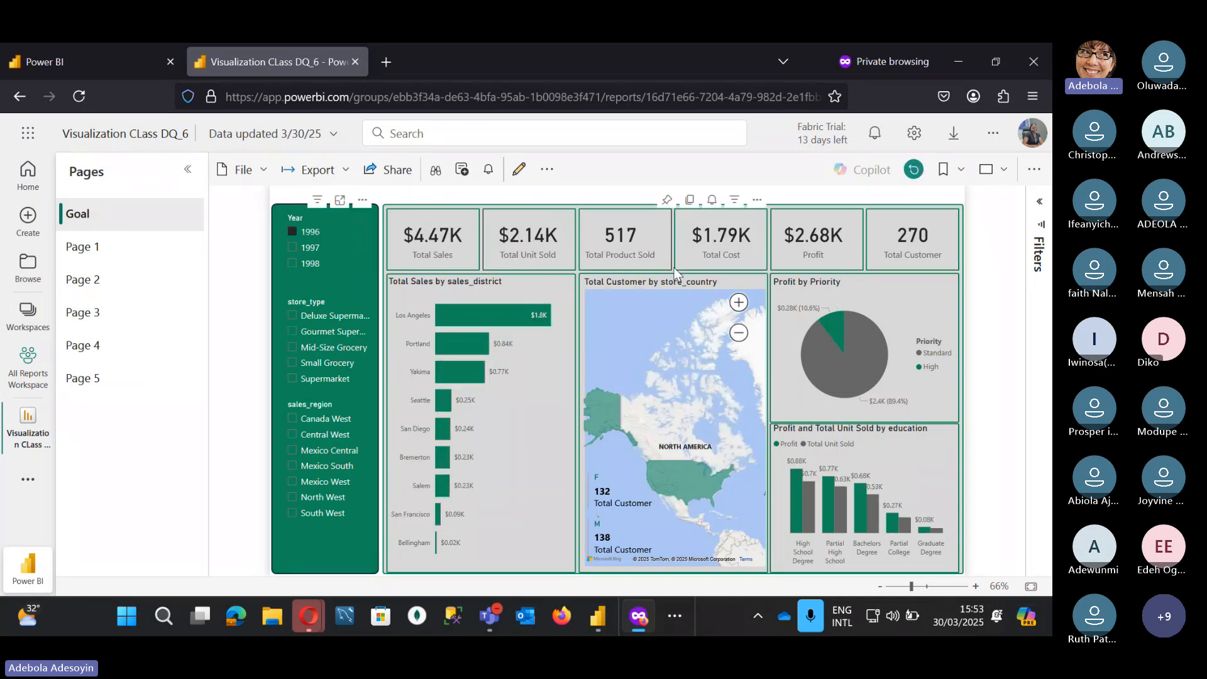
click(313, 249)
click(320, 338)
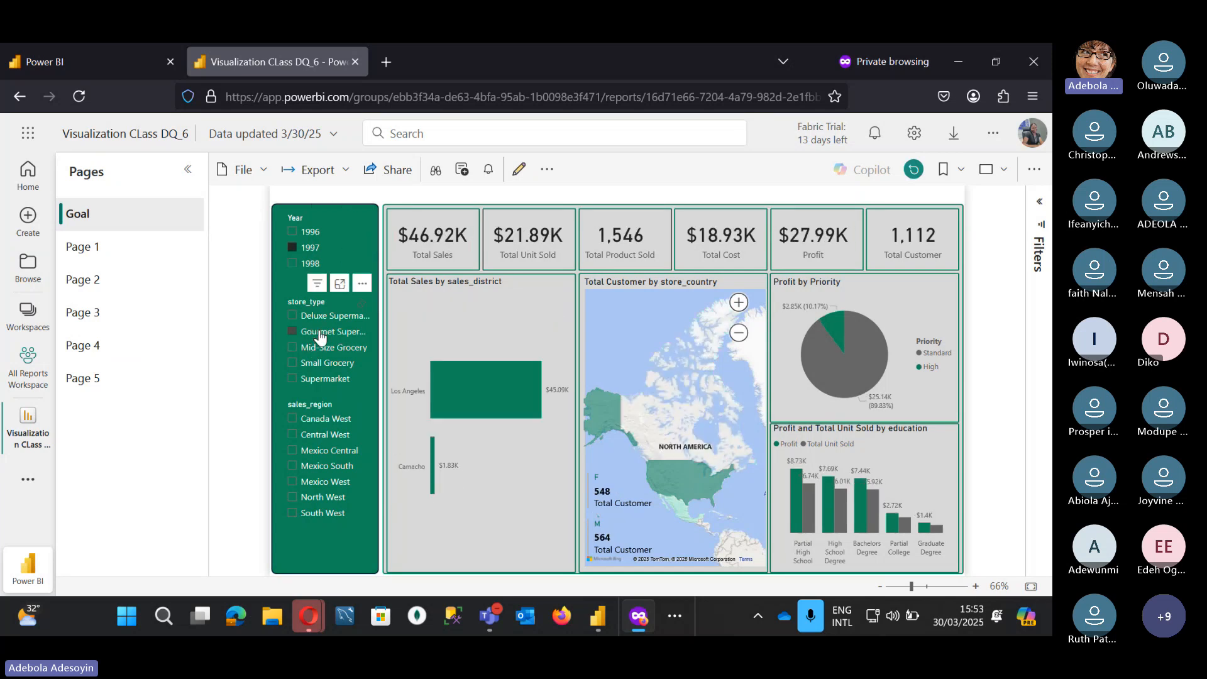
click(319, 337)
click(319, 364)
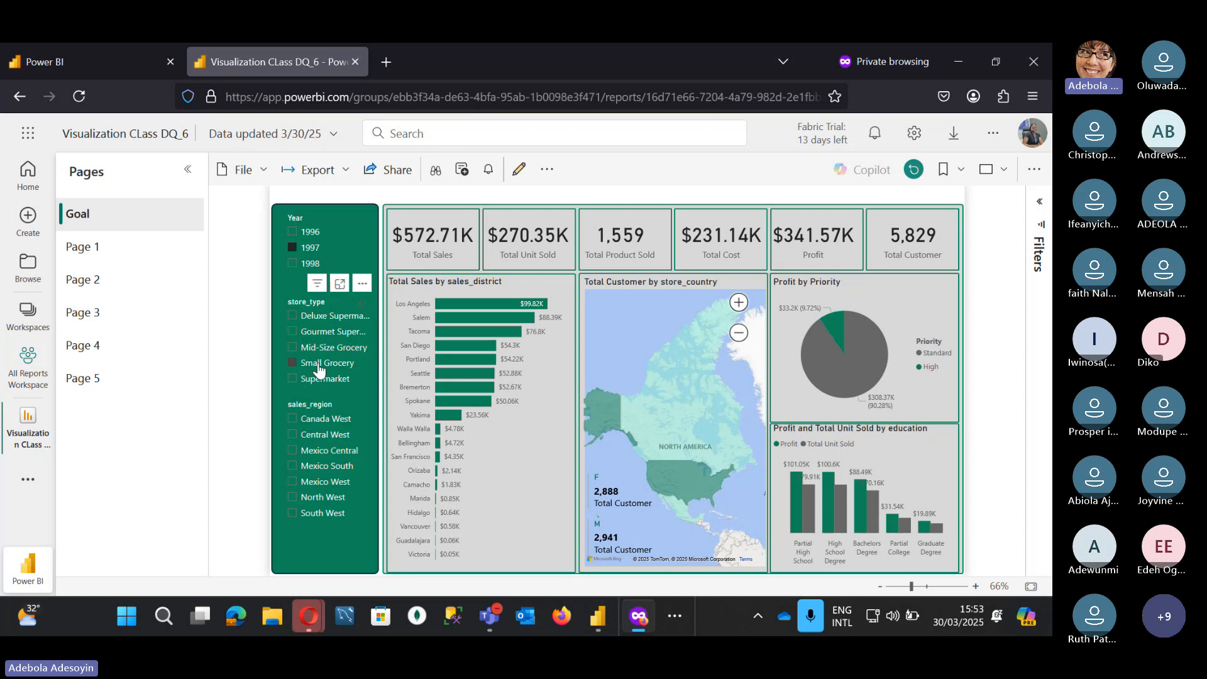
click(319, 364)
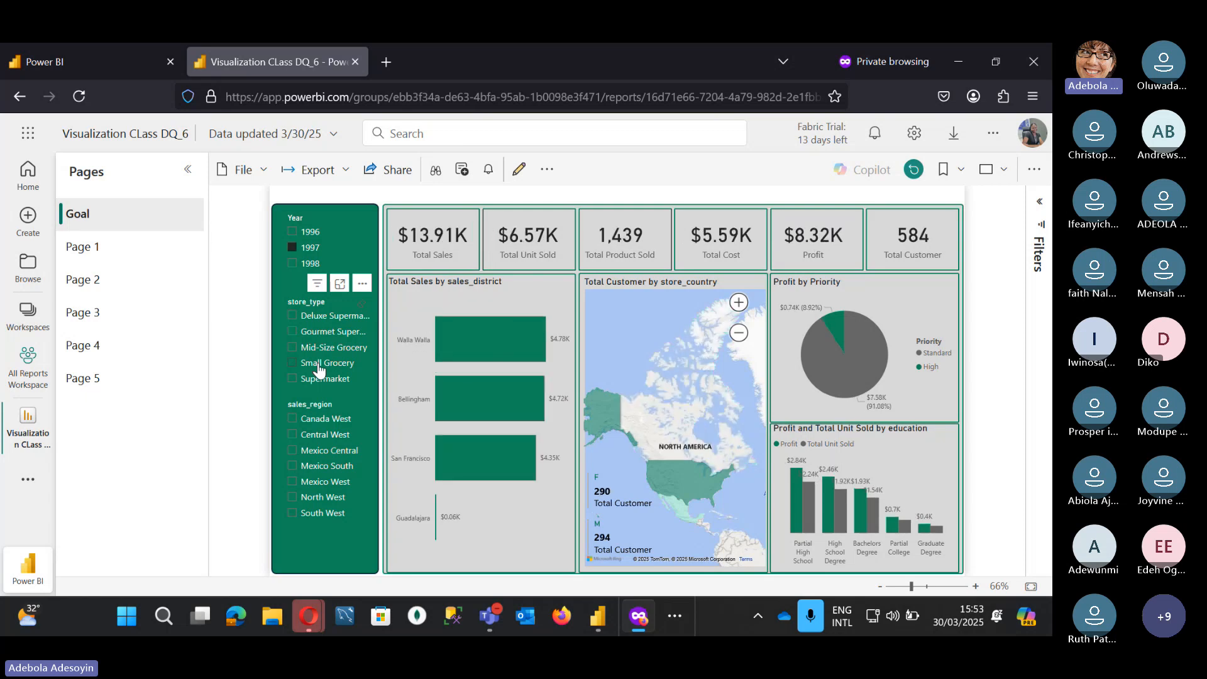
click(317, 466)
Step: View Page 1 and Page 3 of the published report, then return to Power BI Desktop
click(105, 258)
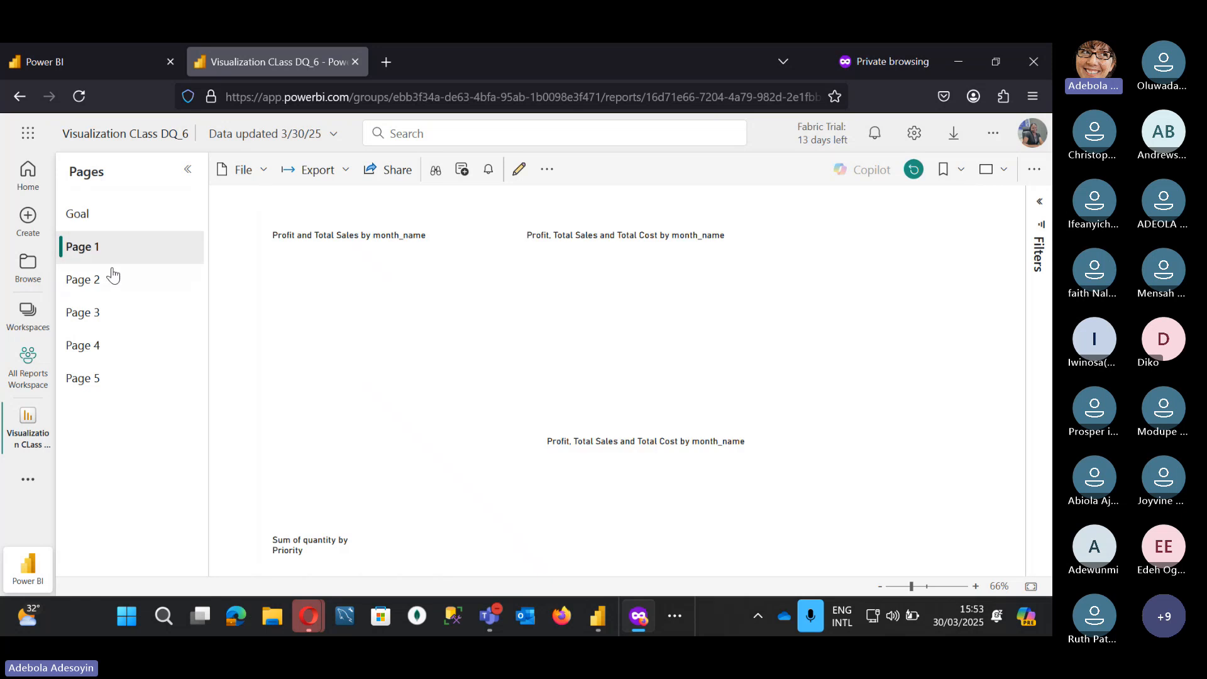
click(100, 312)
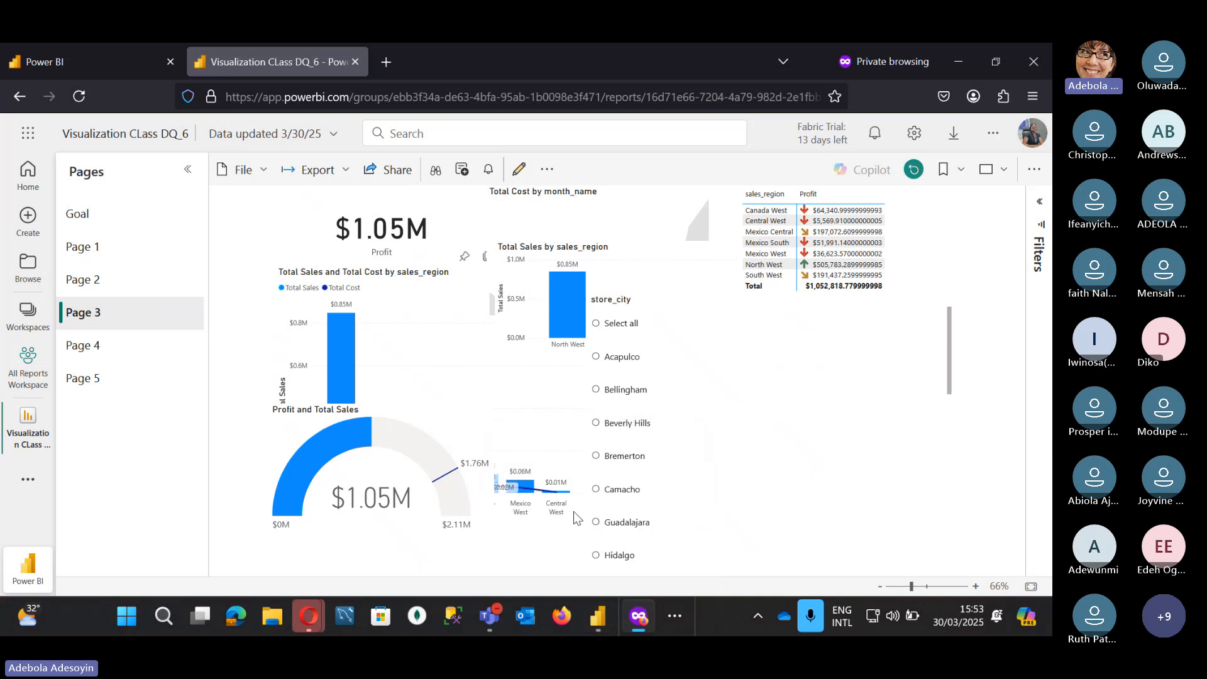
click(593, 620)
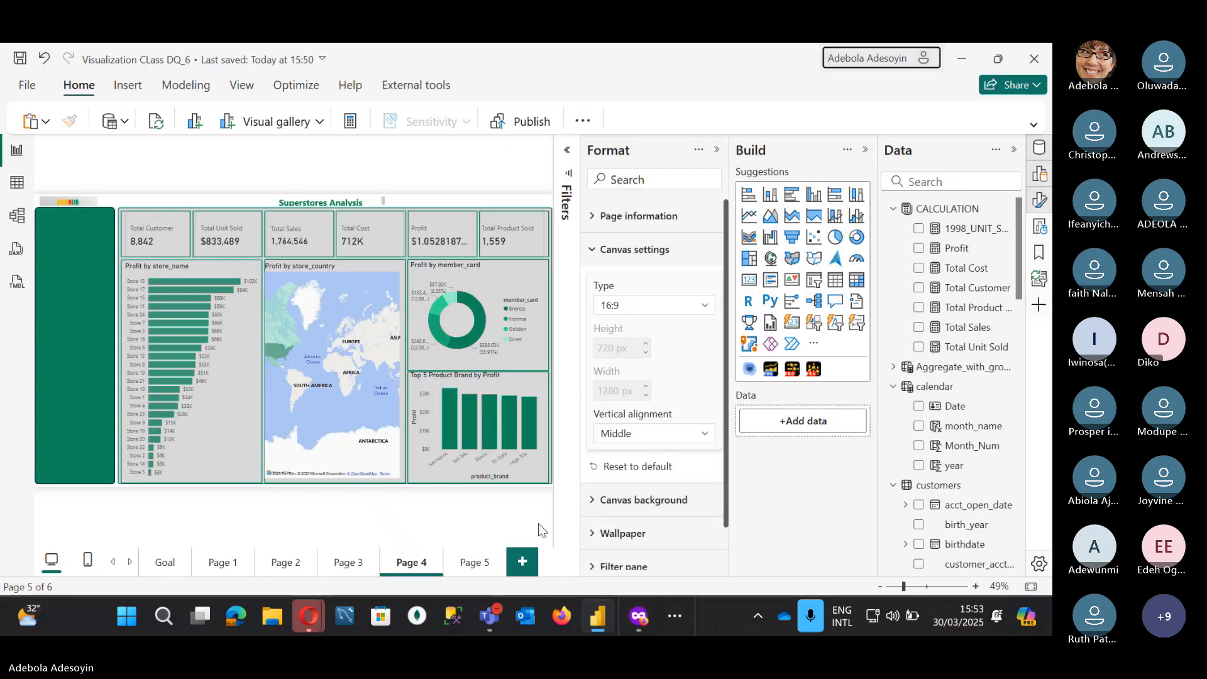
Step: Hide Pages 1, 2, 3 and 5 of the report and save it
right_click(215, 564)
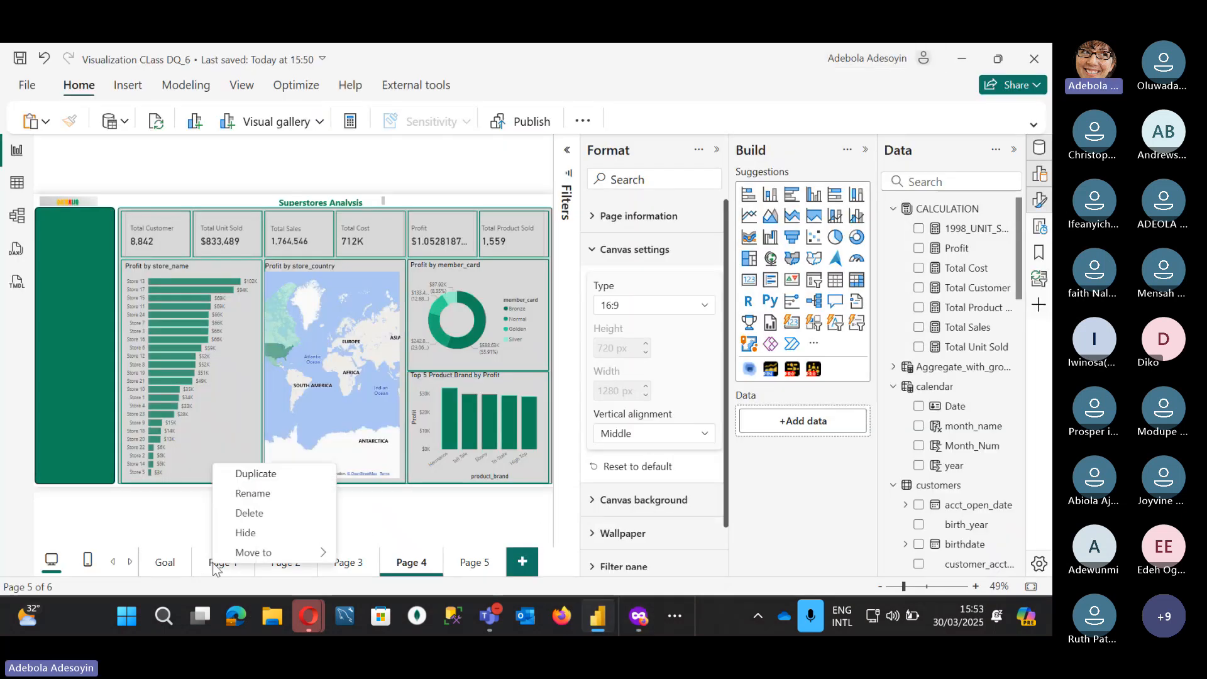
click(267, 533)
right_click(286, 561)
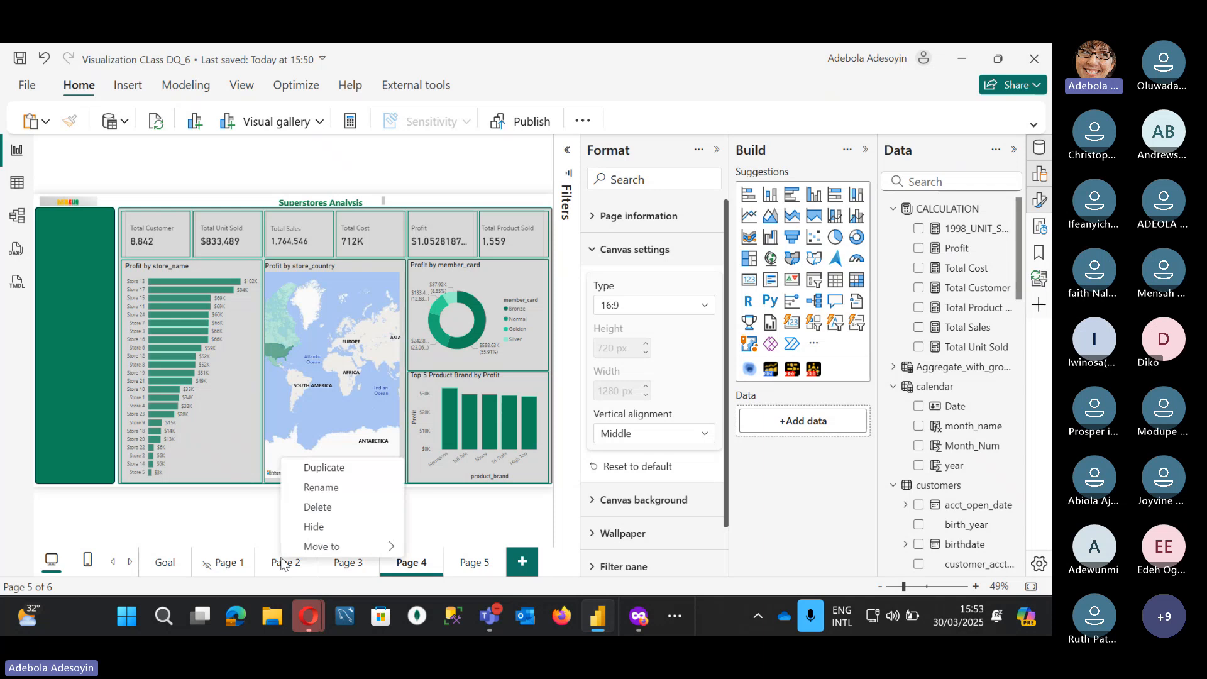
click(338, 535)
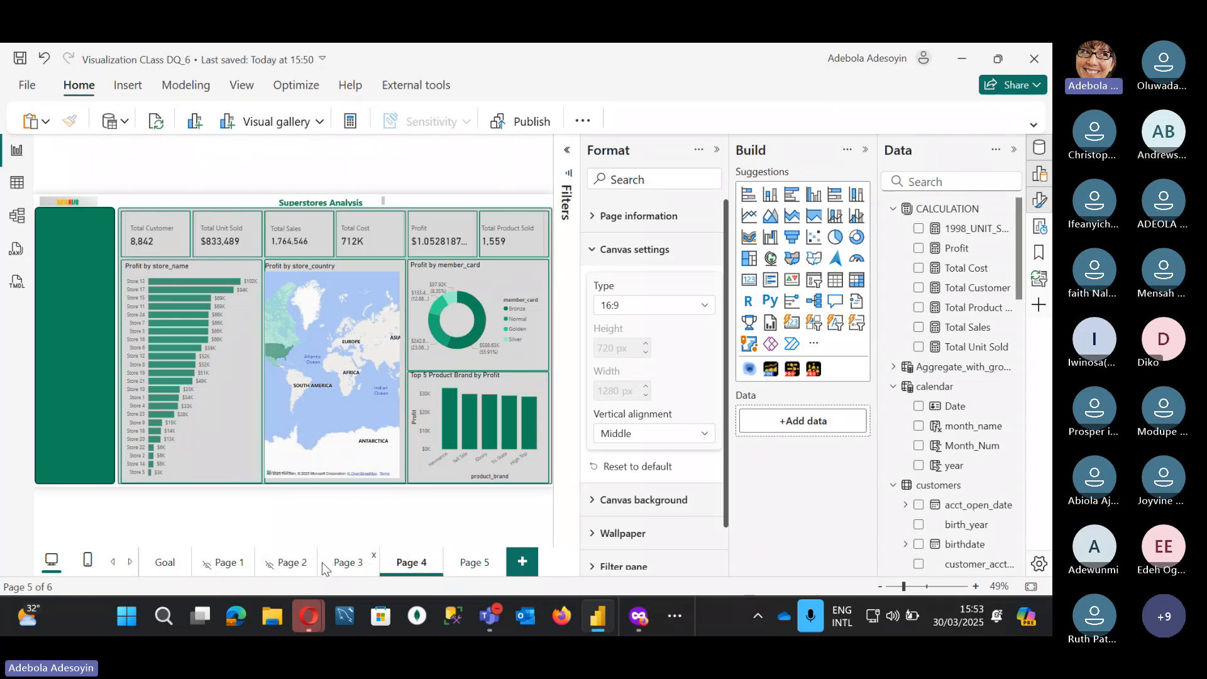
click(331, 565)
right_click(331, 566)
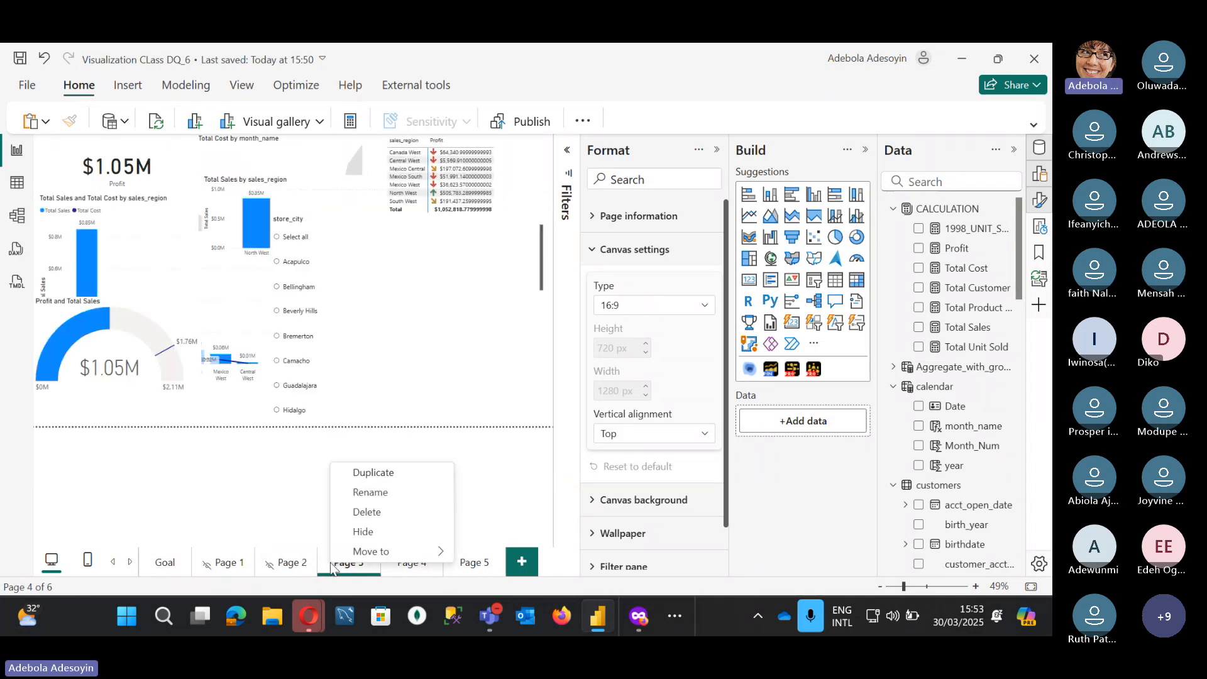
click(375, 531)
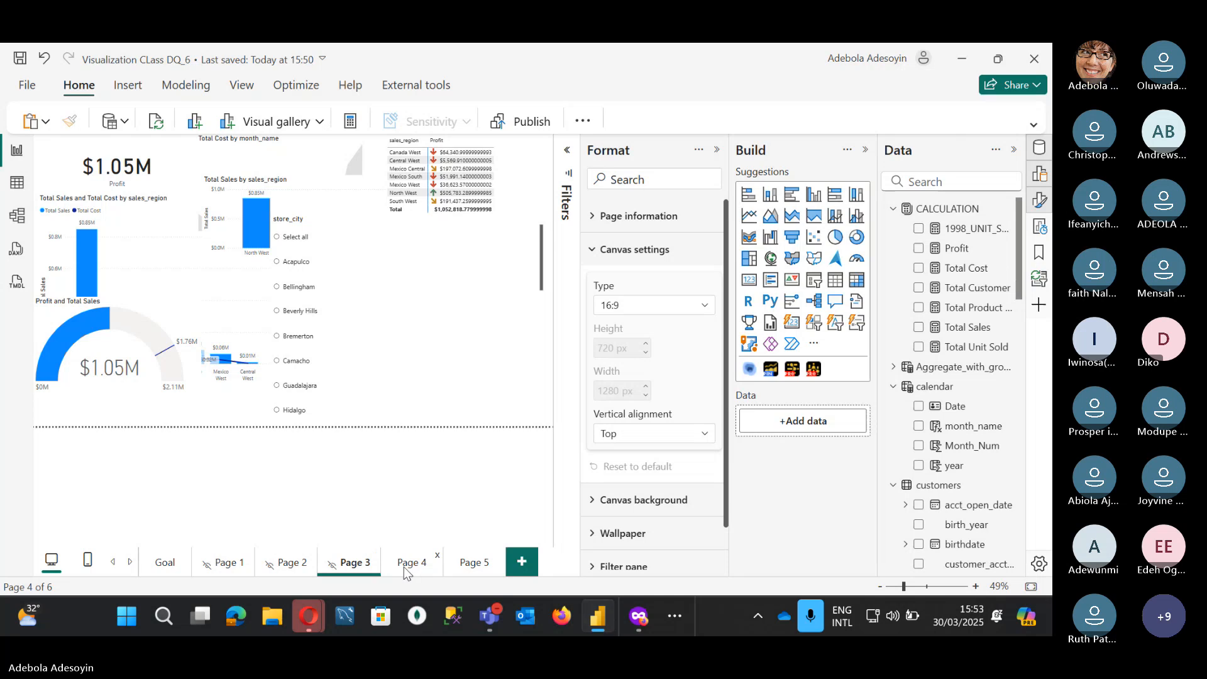
click(403, 567)
click(480, 564)
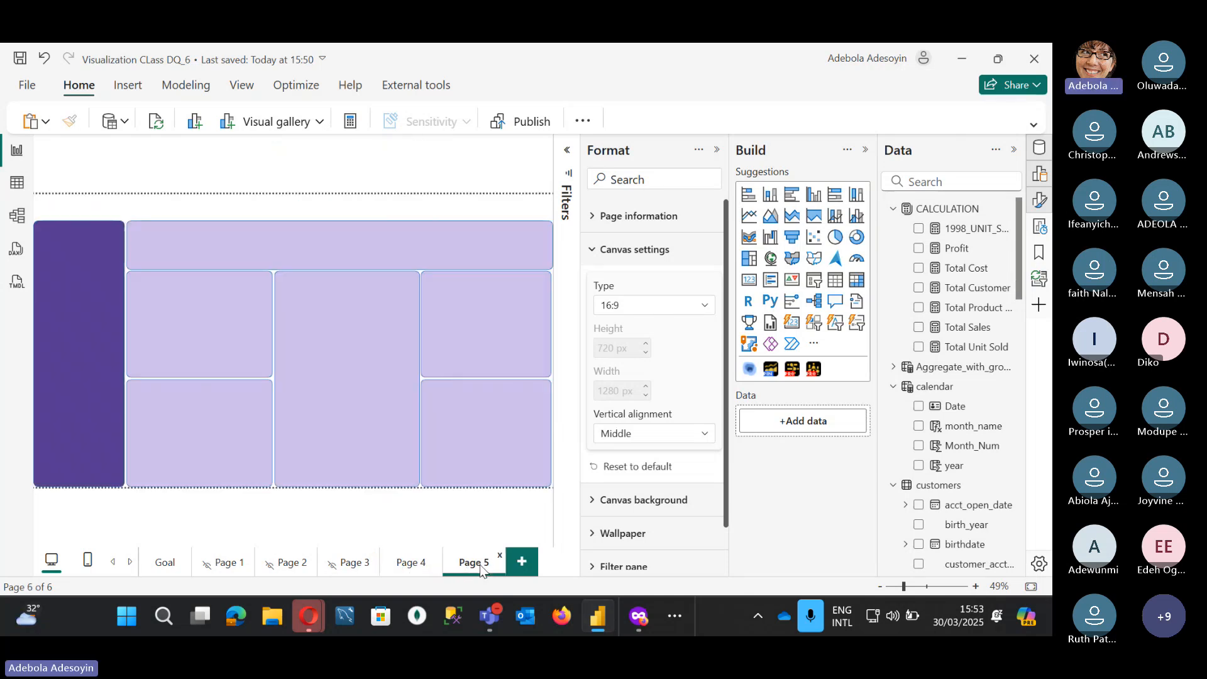
right_click(481, 566)
click(531, 534)
key(ctrl+s)
Step: Republish the report to All Reports Workspace, then bring the Teams meeting window forward
click(528, 123)
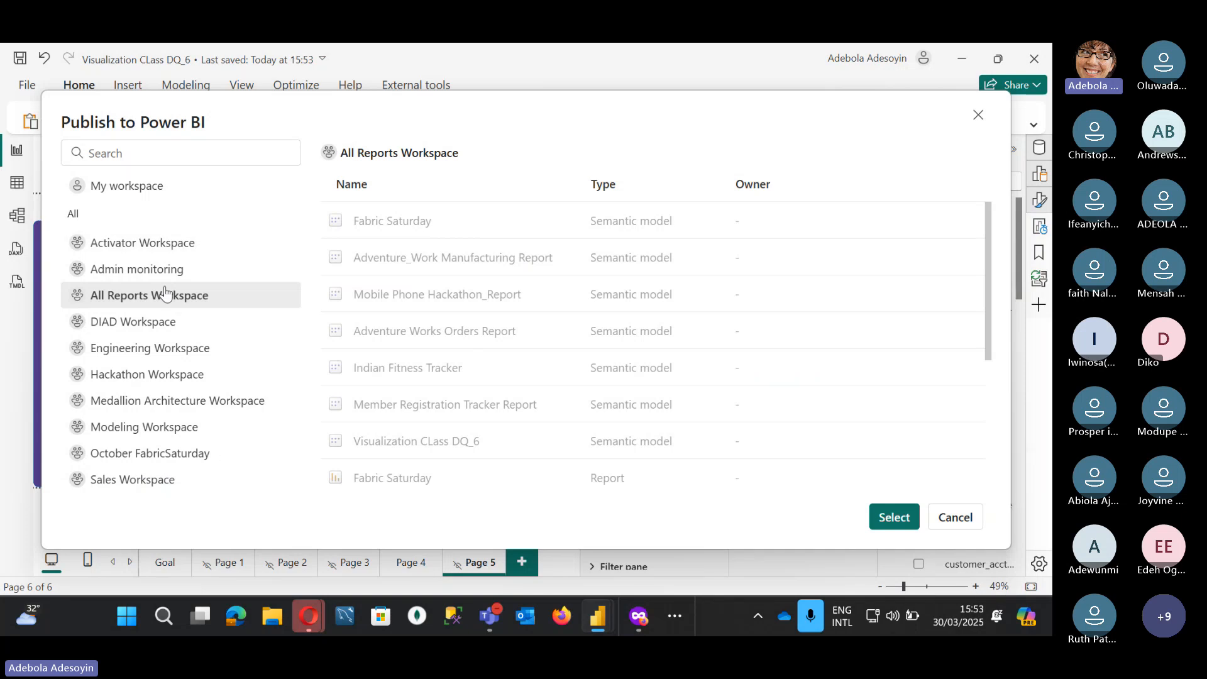
click(893, 517)
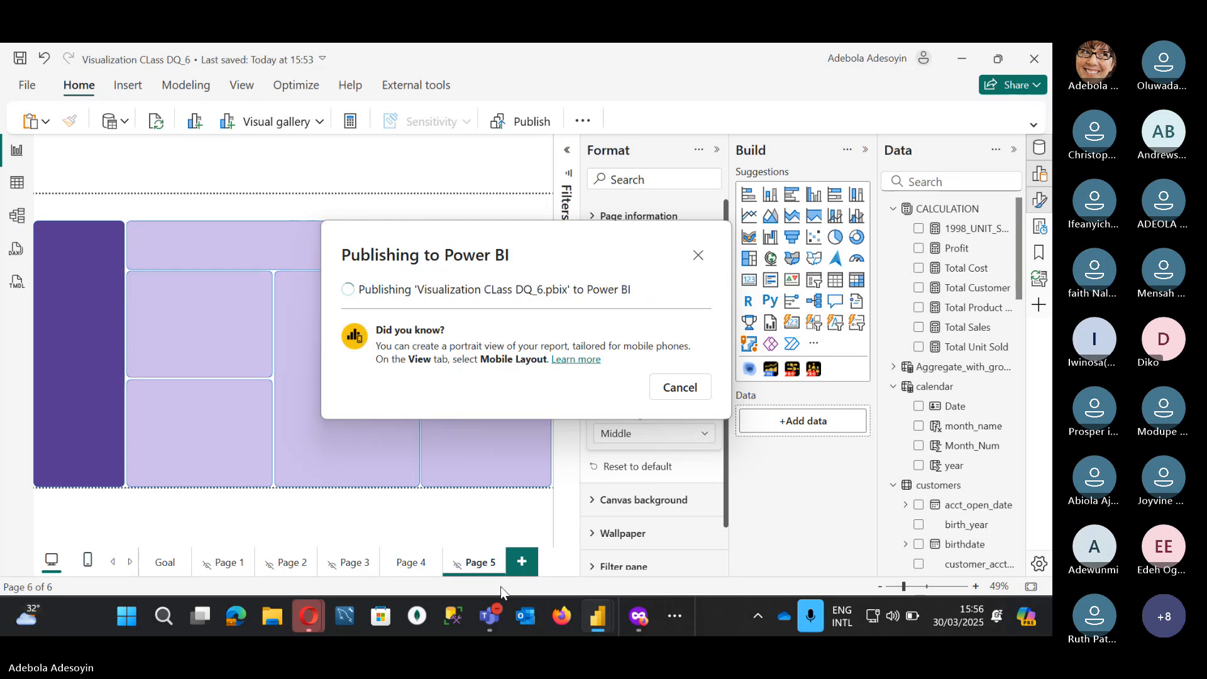
mouse_move(489, 616)
click(450, 512)
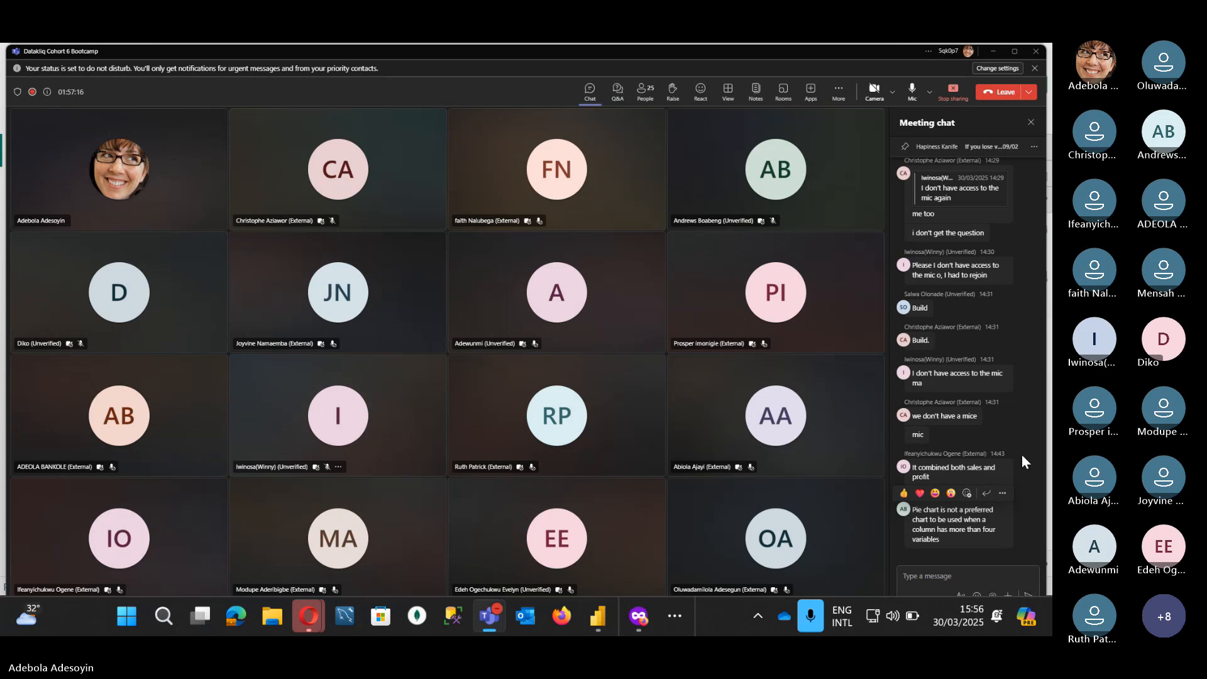
scroll(1002, 418, up, 3)
scroll(1002, 418, up, 10)
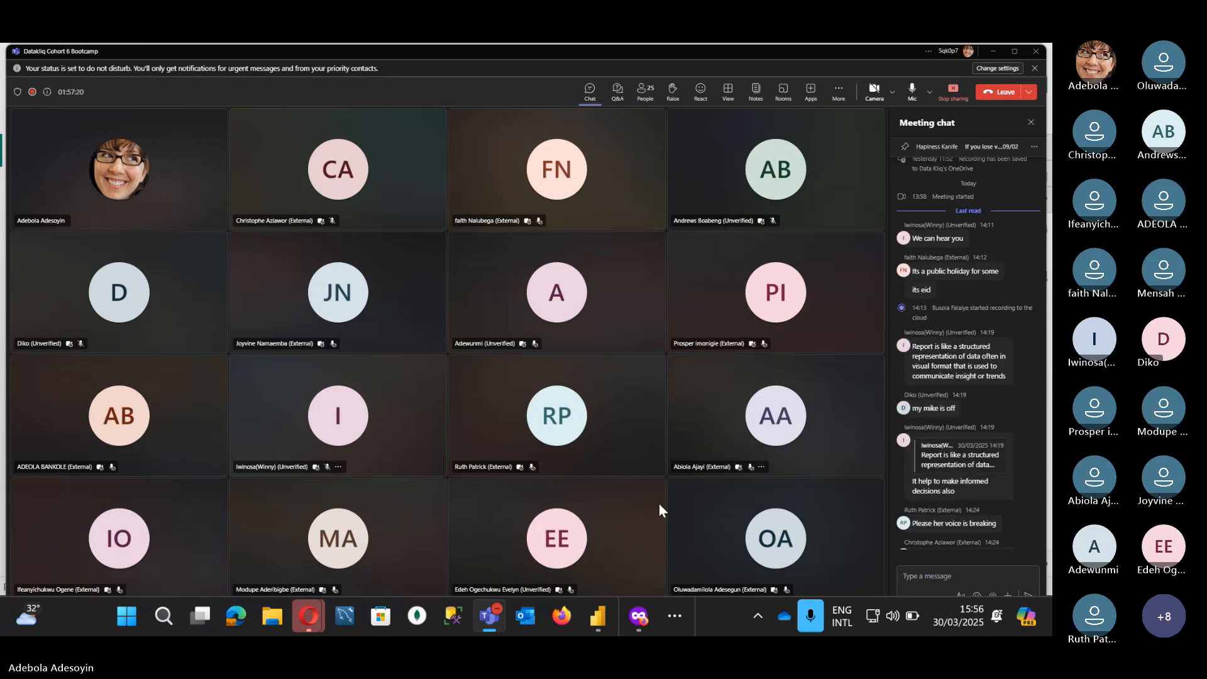
mouse_move(565, 527)
scroll(992, 427, down, 10)
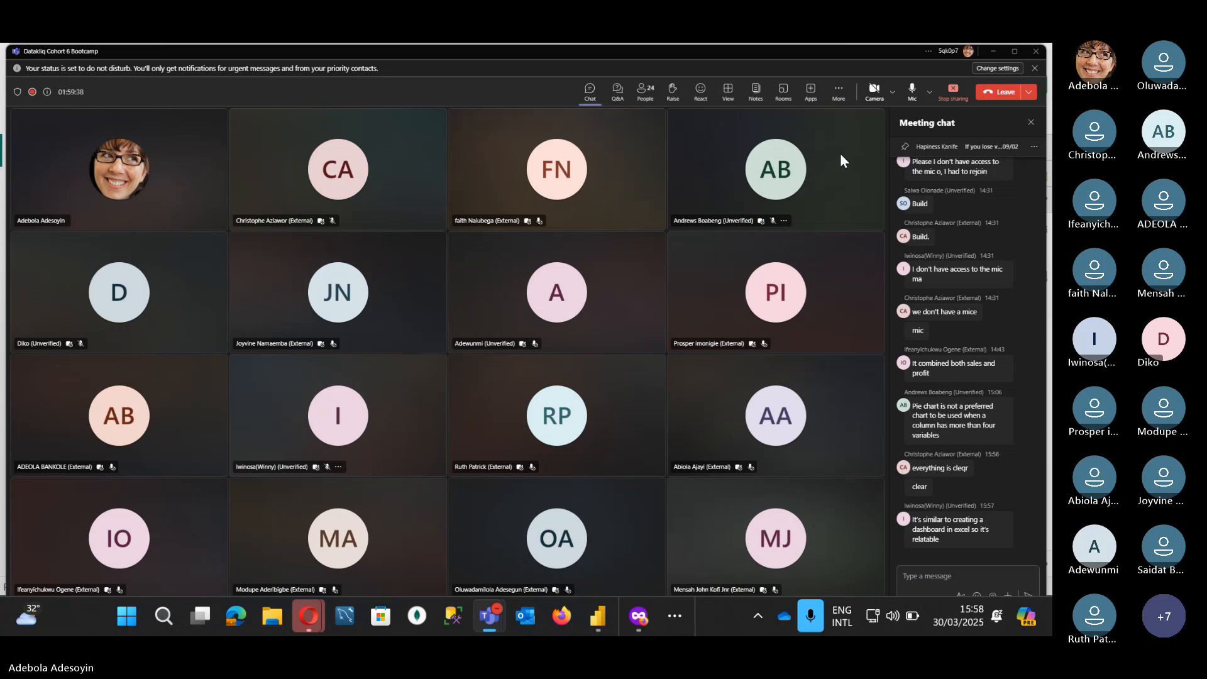
mouse_move(598, 616)
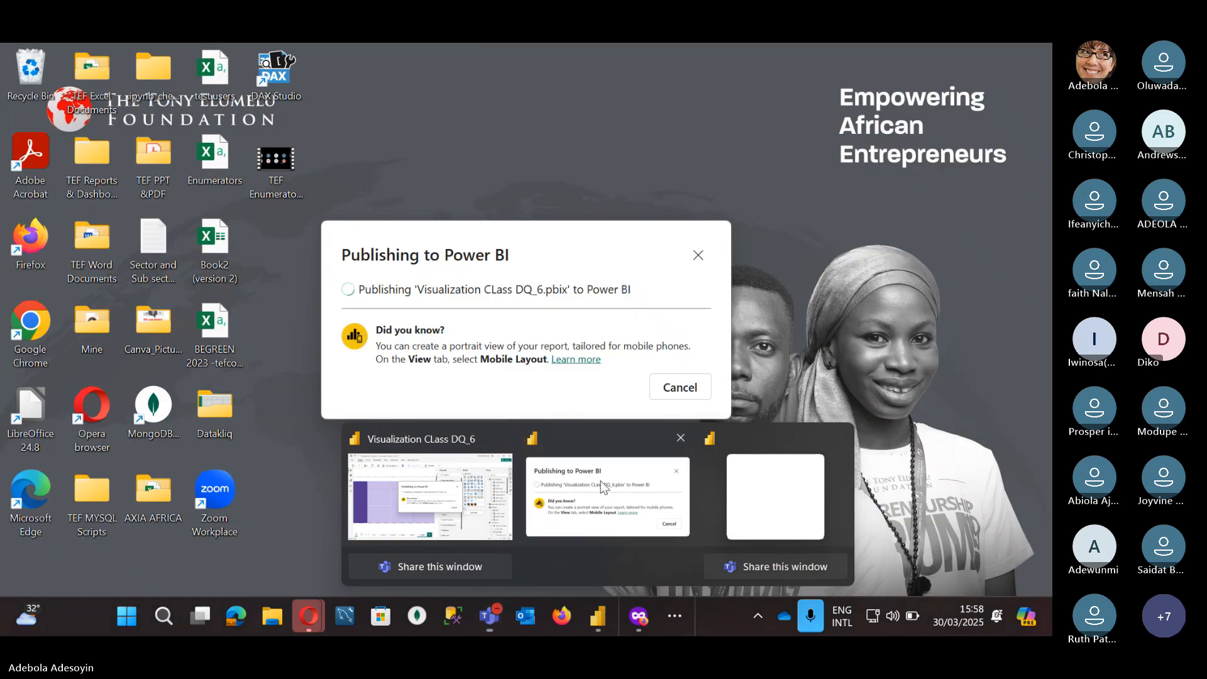
Step: Bring the Power BI Desktop window showing the publishing progress back to the front
click(601, 480)
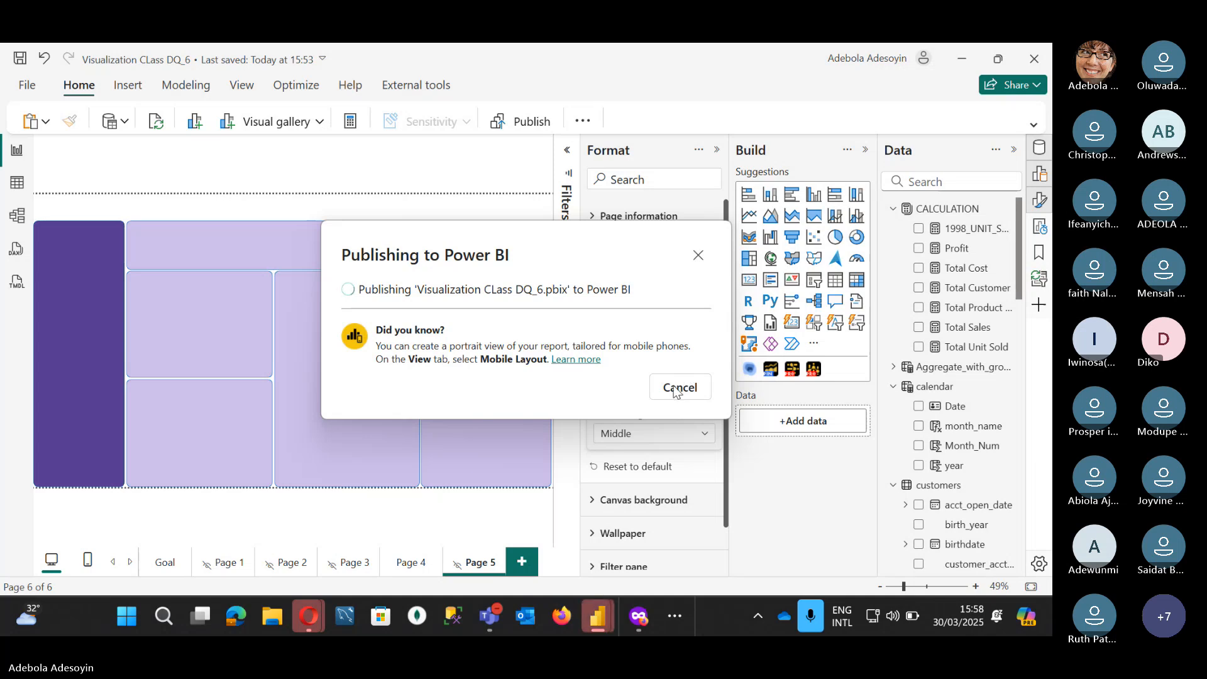
mouse_move(597, 617)
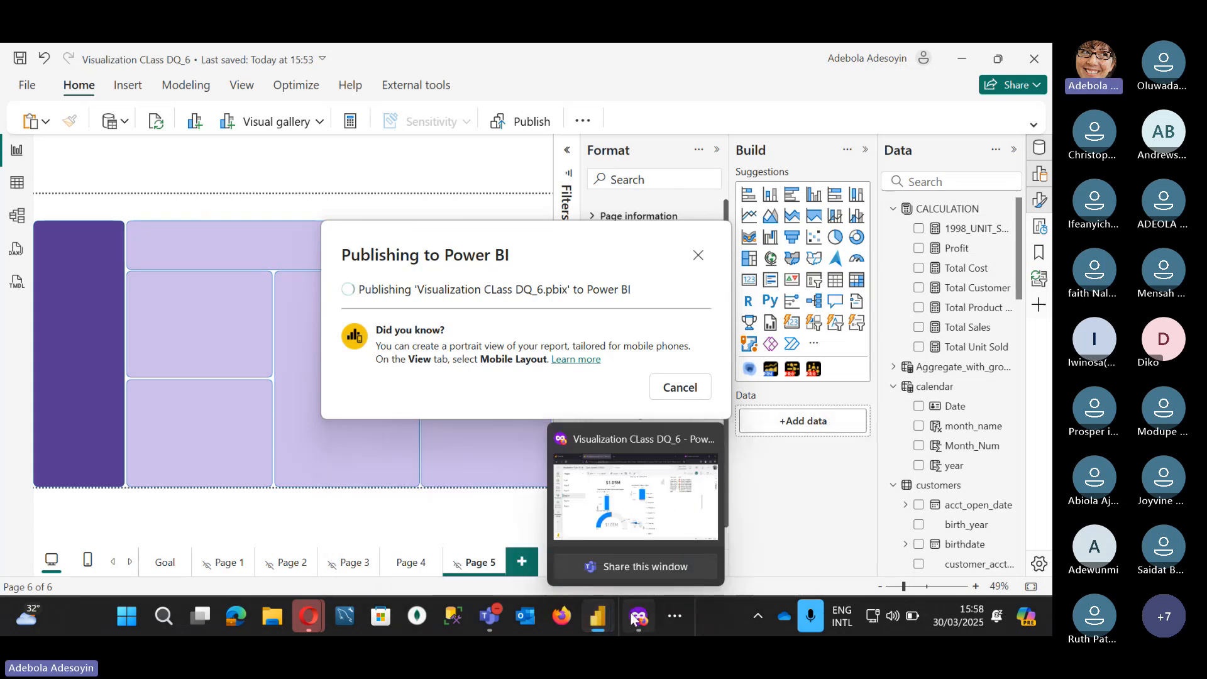
mouse_move(631, 583)
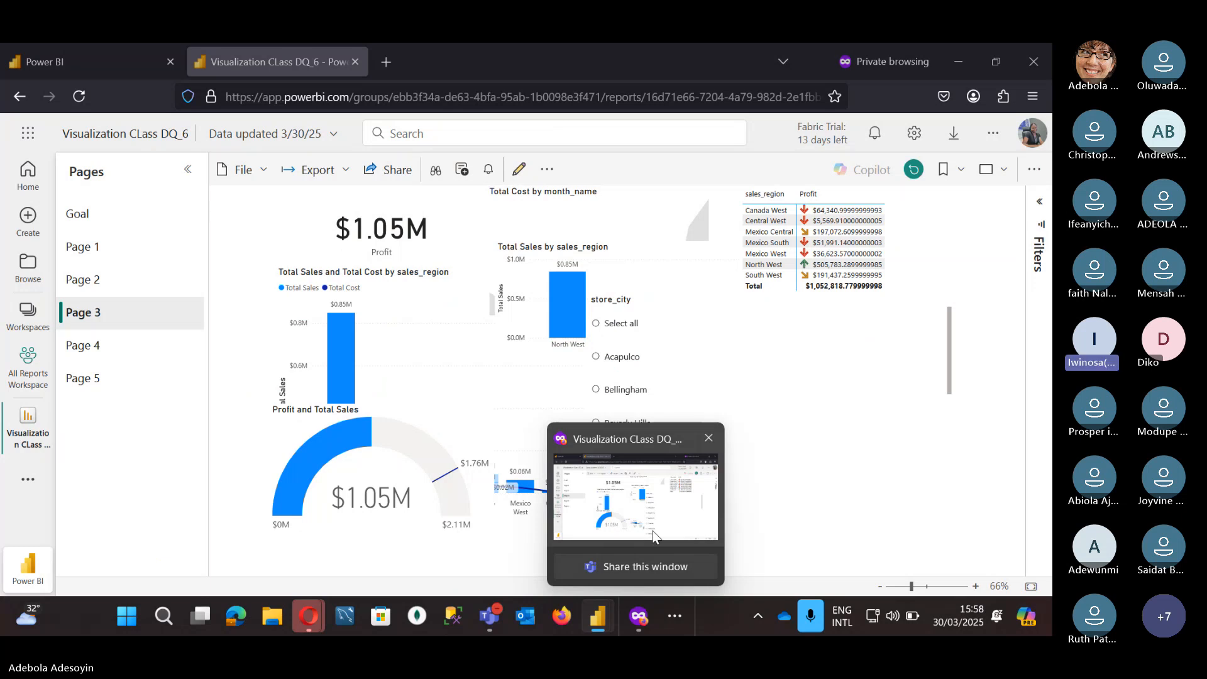
Step: Reload the page and reopen the republished Visualization CLass DQ_6 report from All Reports Workspace
click(78, 97)
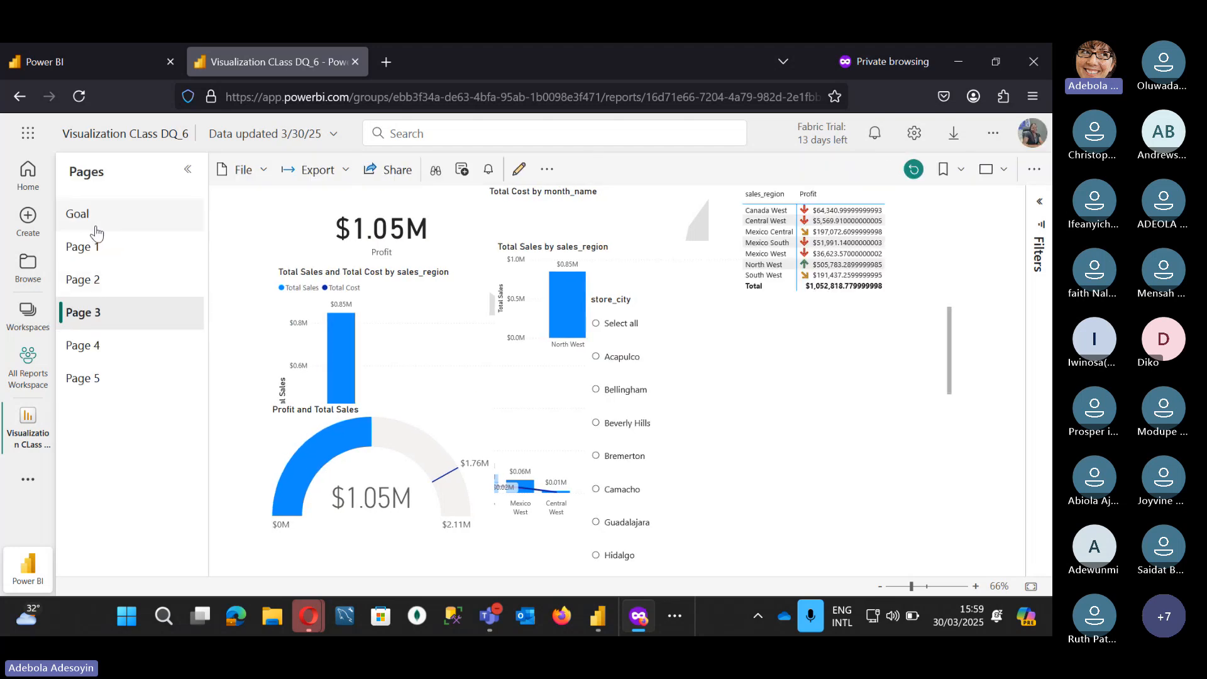
click(91, 225)
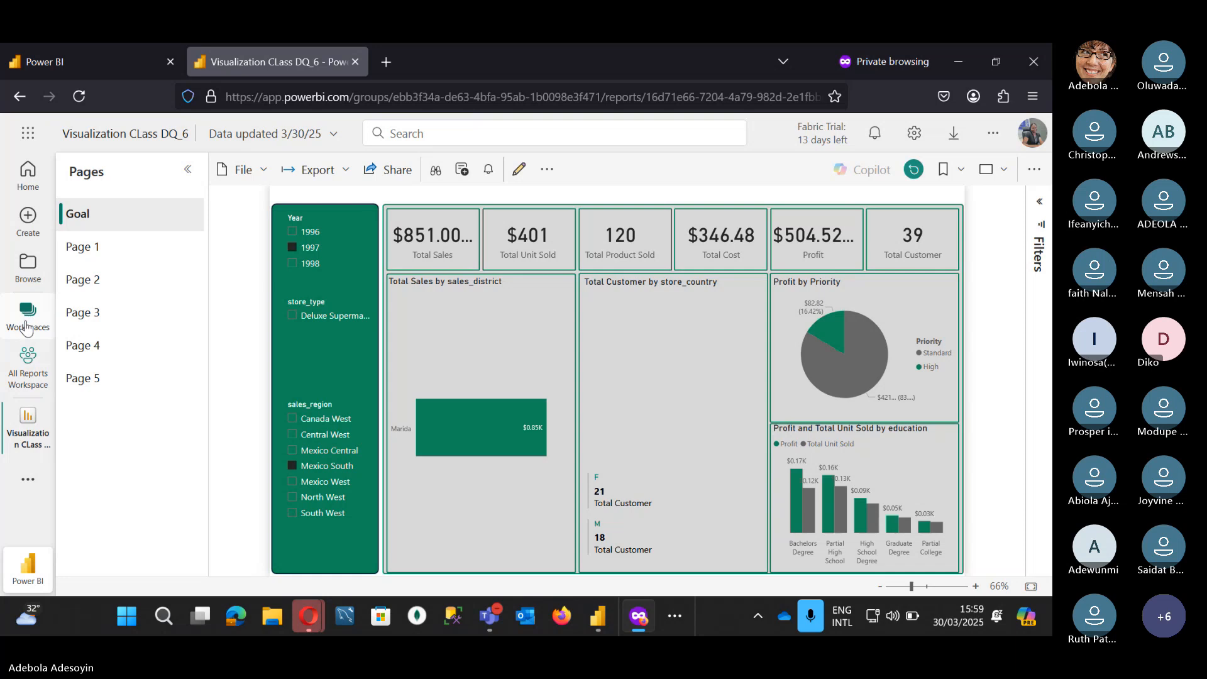
click(27, 362)
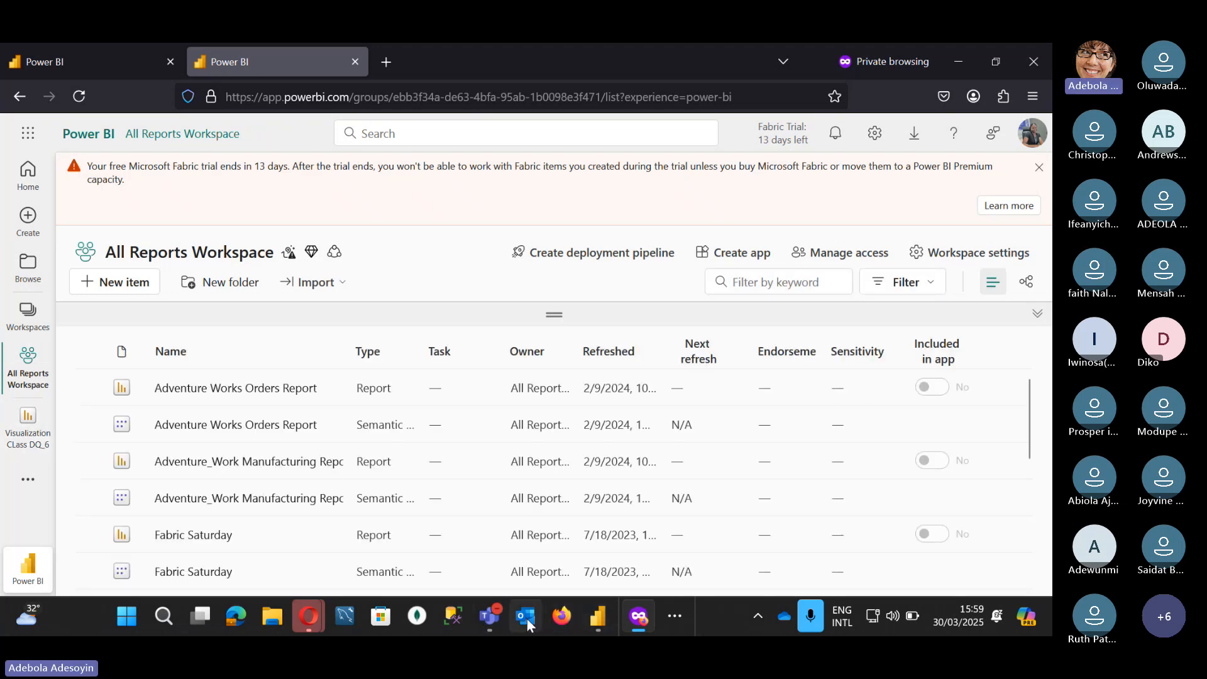
mouse_move(596, 614)
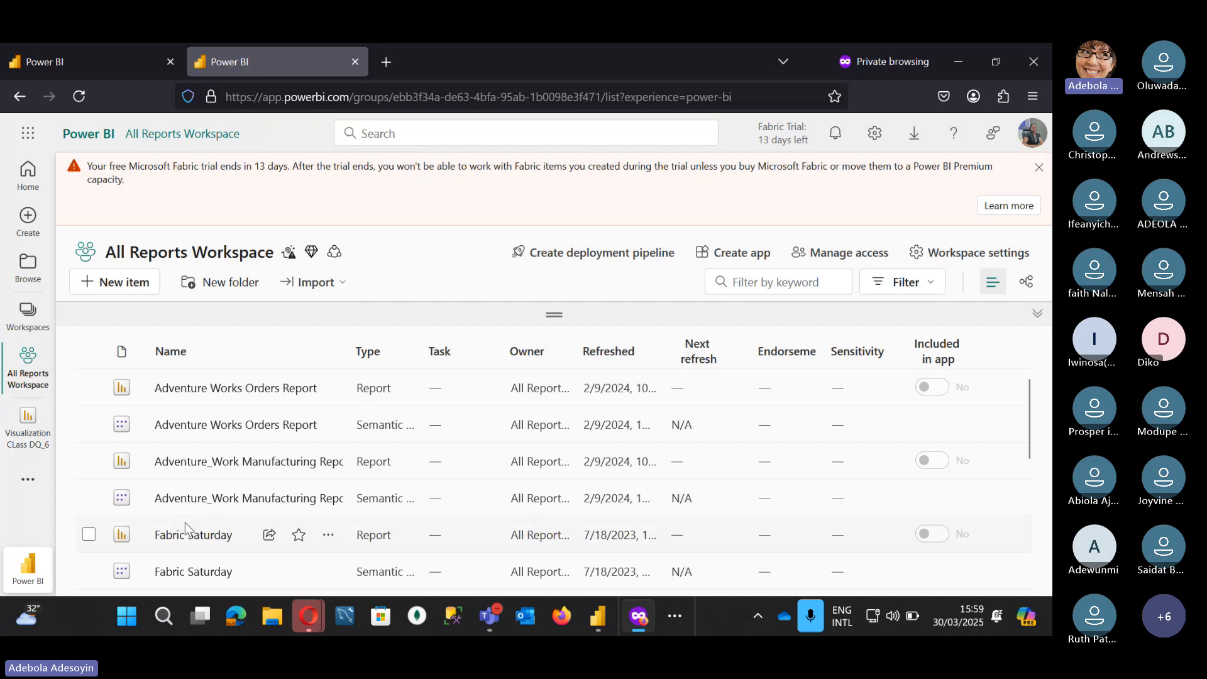
click(29, 432)
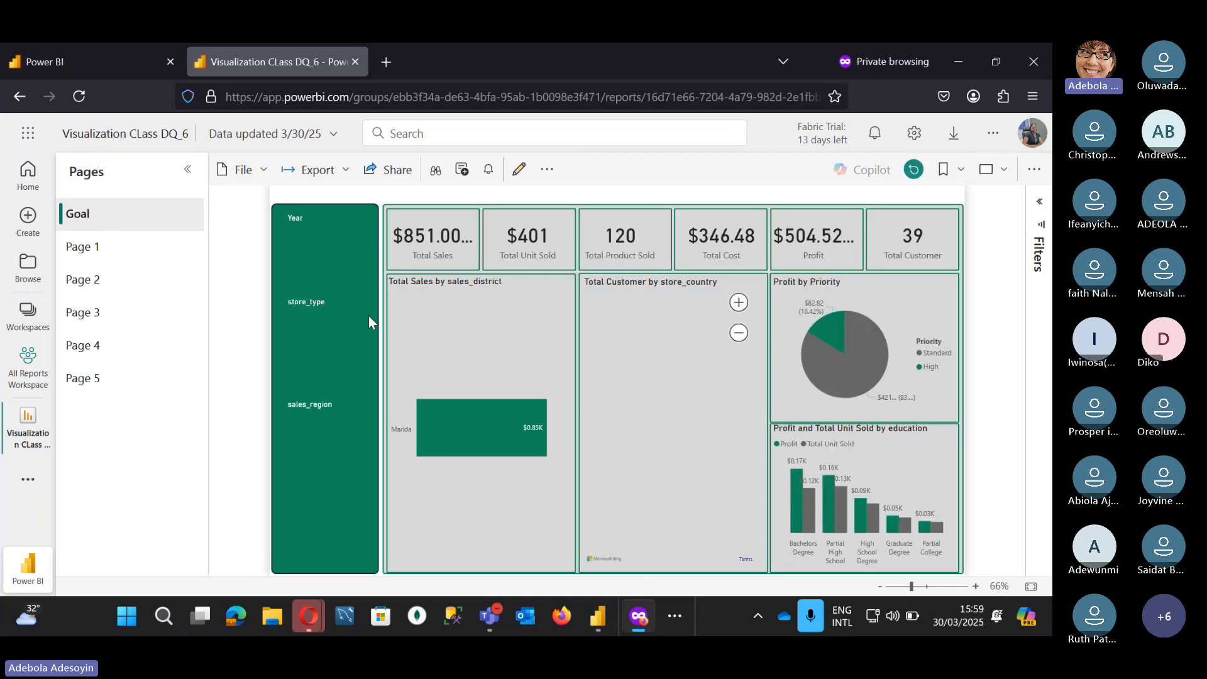
Step: Uncheck the 1997 and Mexico South slicers, then apply and remove the Los Angeles cross-filter
click(310, 249)
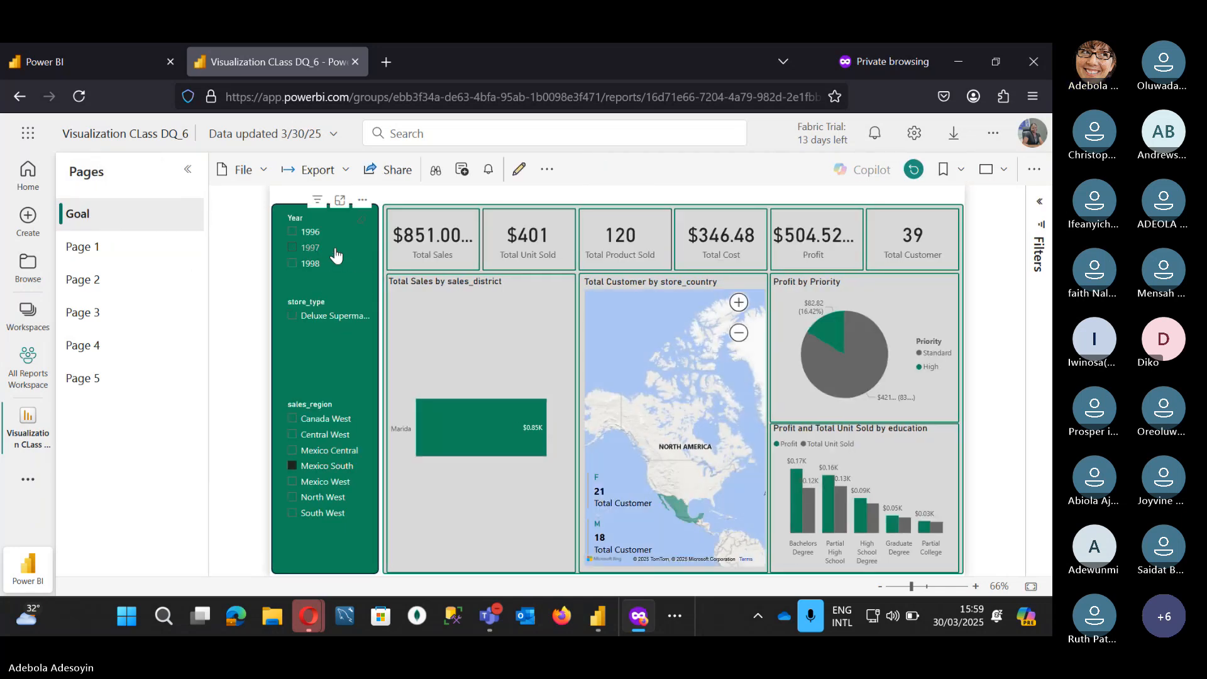
click(325, 467)
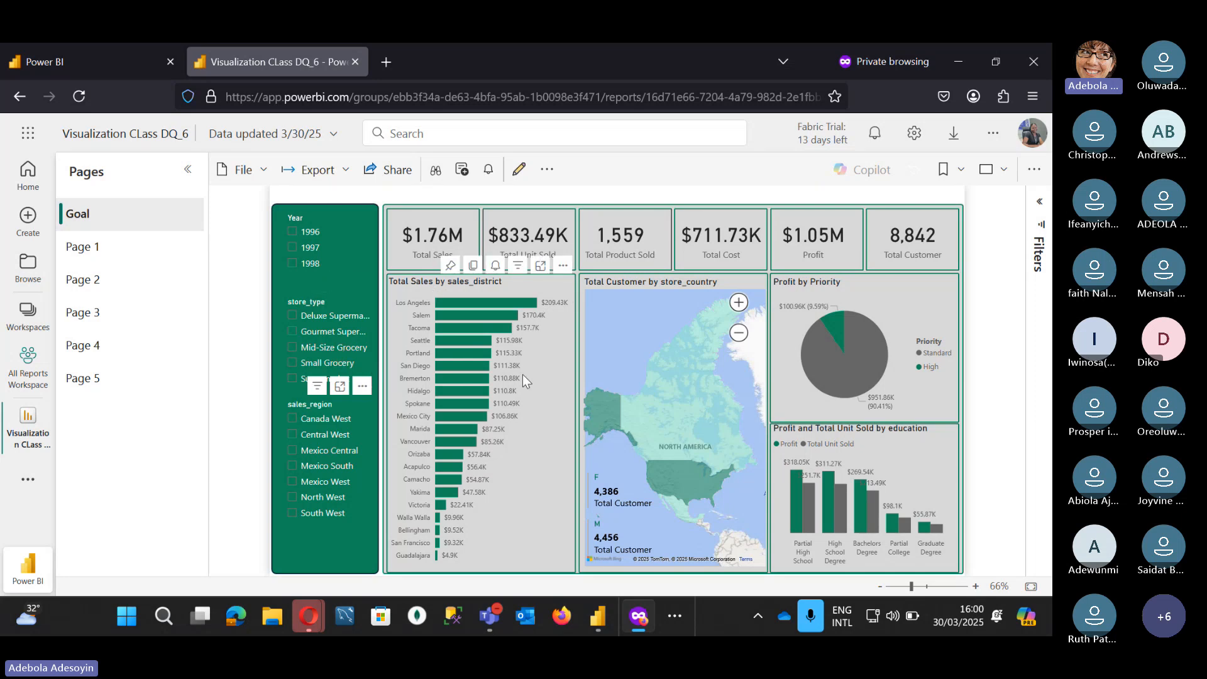
click(475, 302)
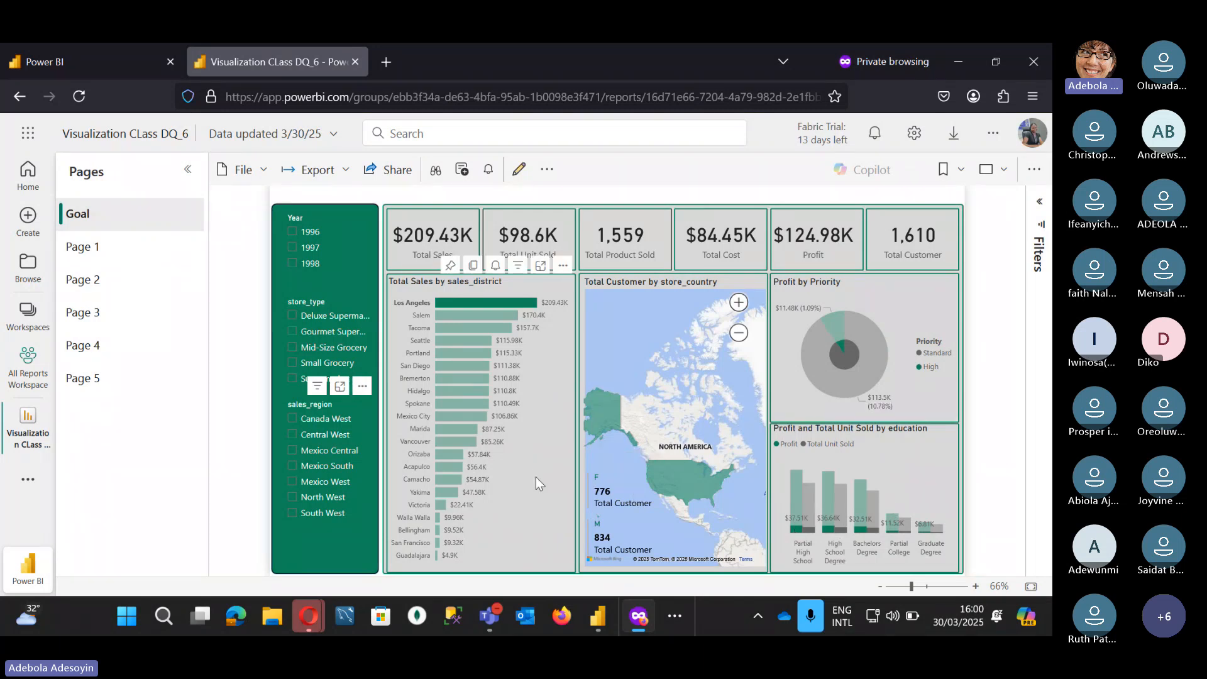
click(488, 298)
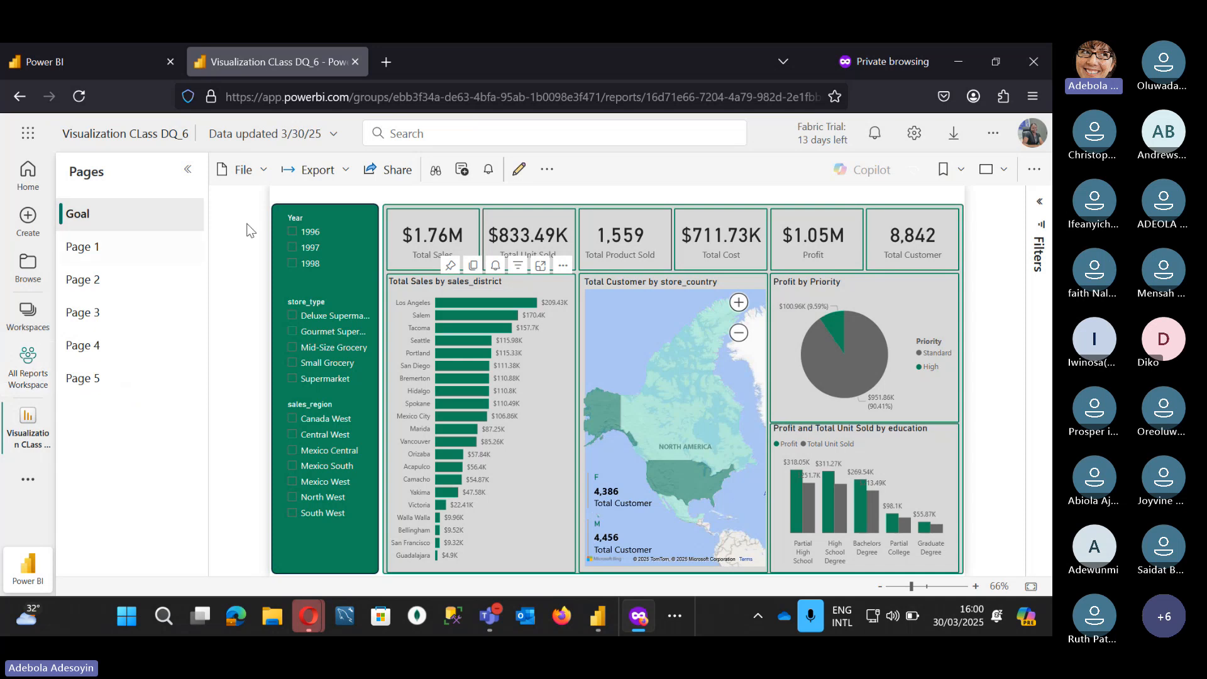
Step: In edit mode, hide Page 1 and Page 2 from report viewers
click(512, 179)
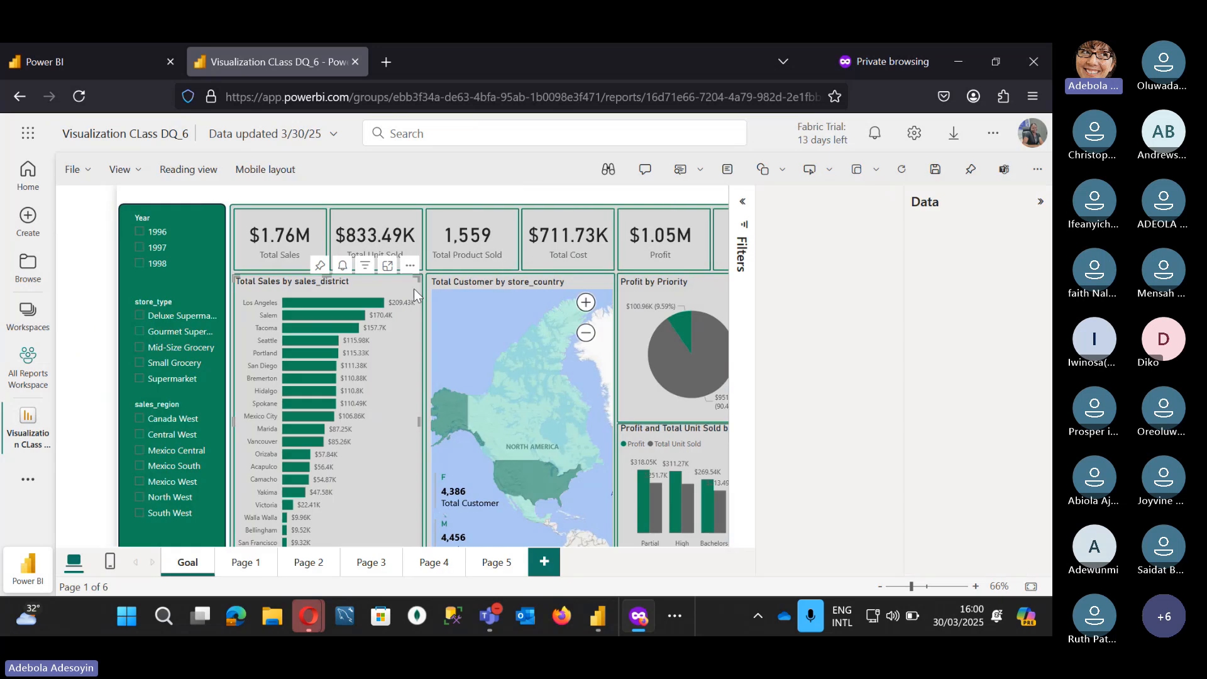
click(300, 314)
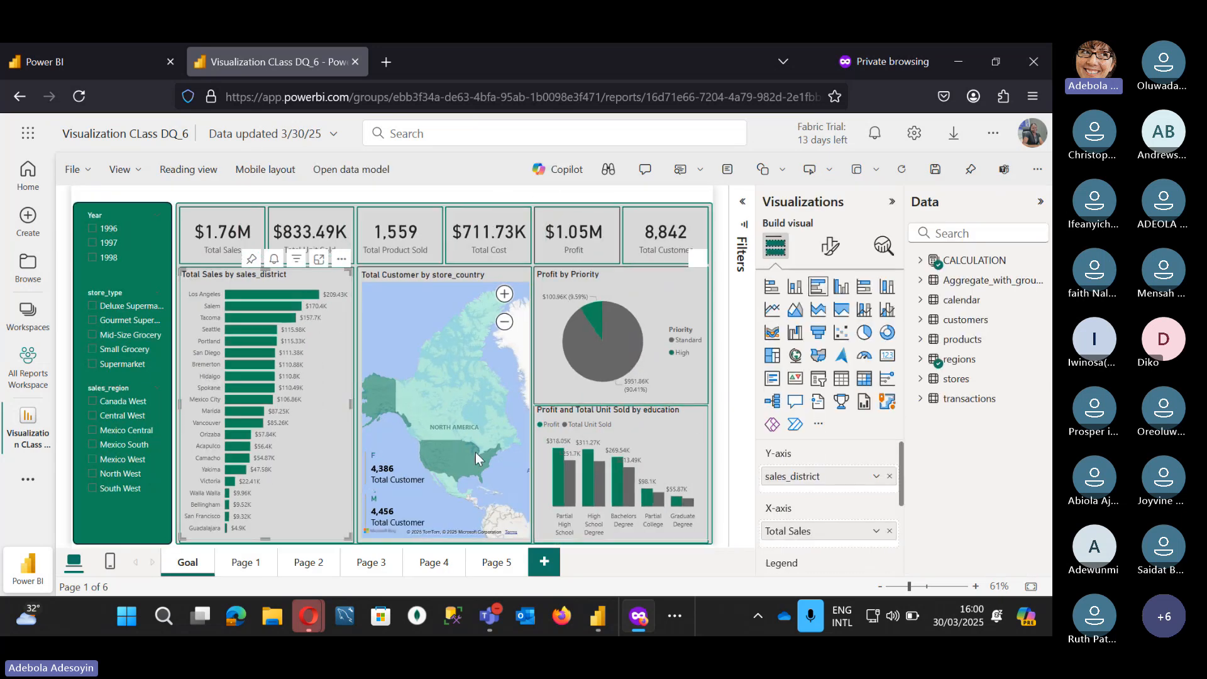
right_click(255, 563)
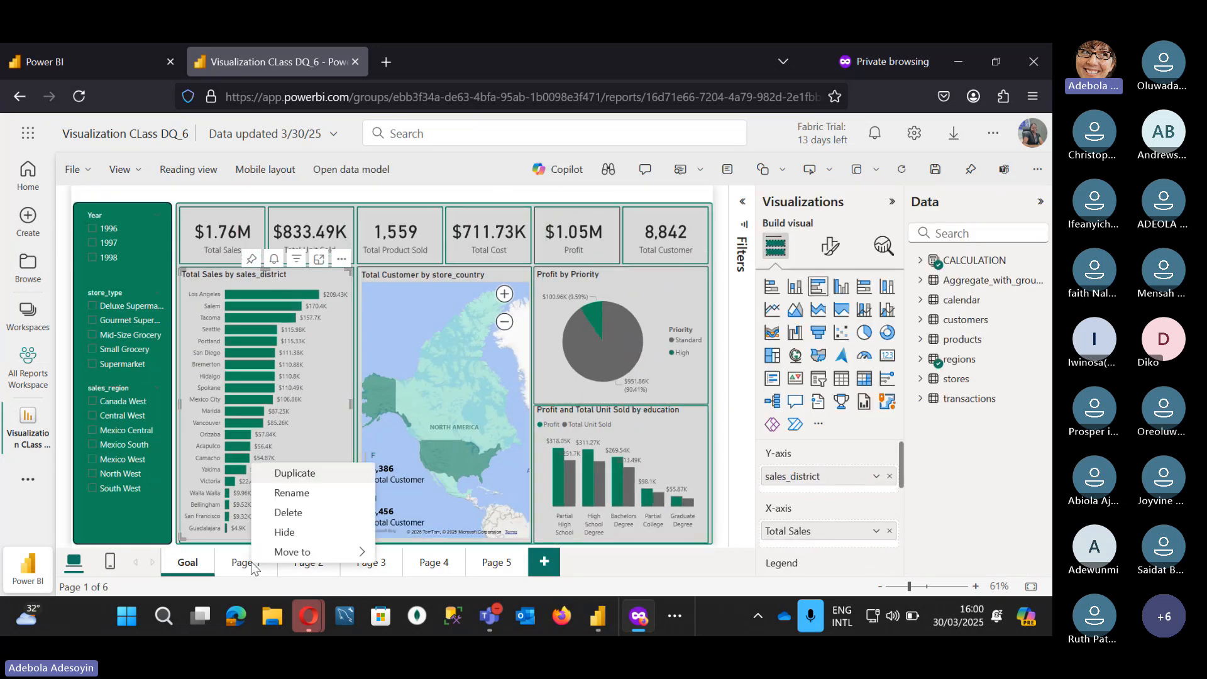
click(295, 532)
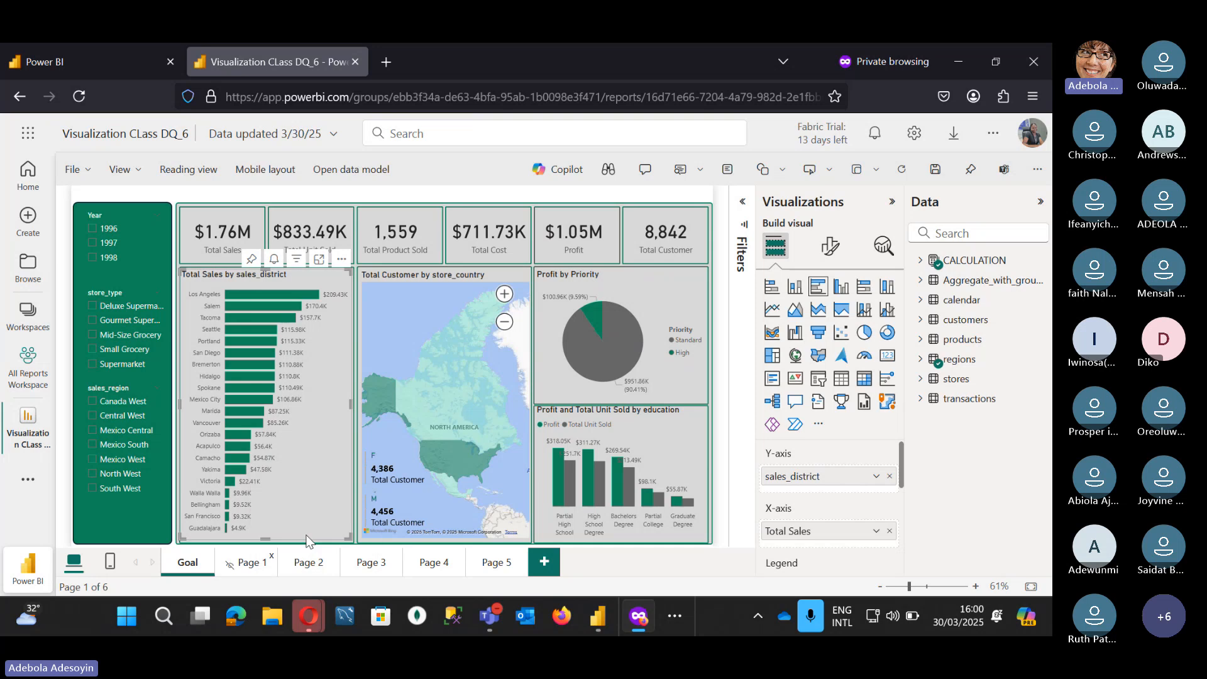
right_click(315, 570)
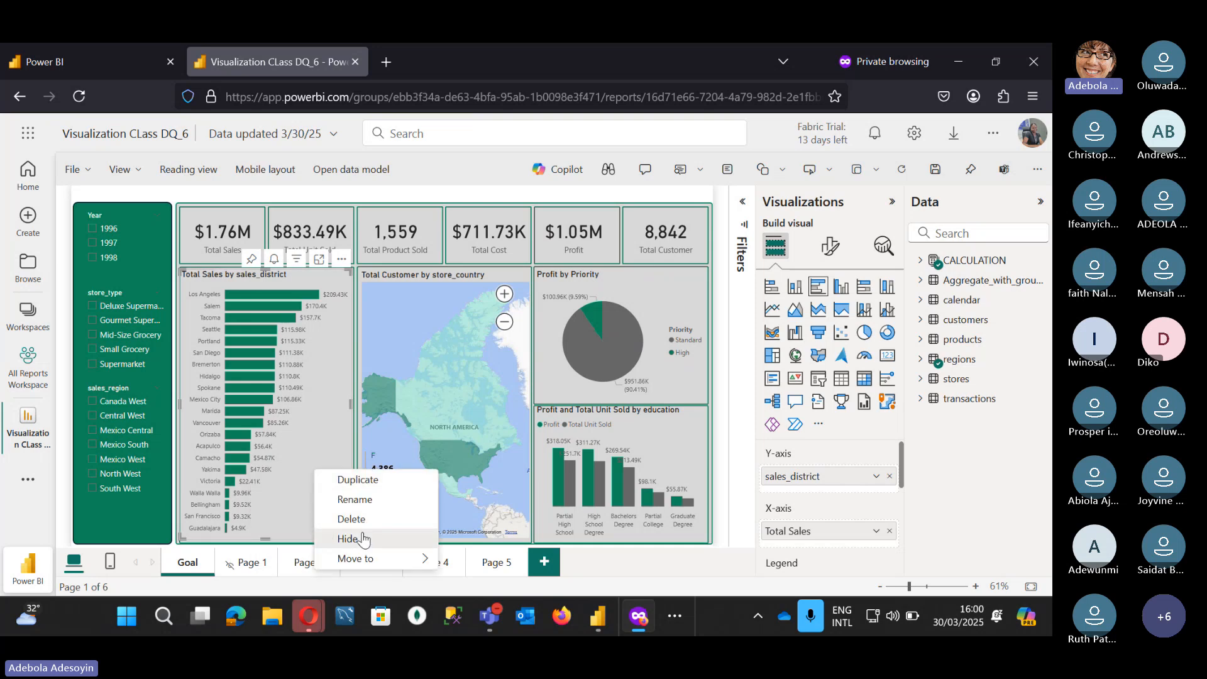
click(350, 538)
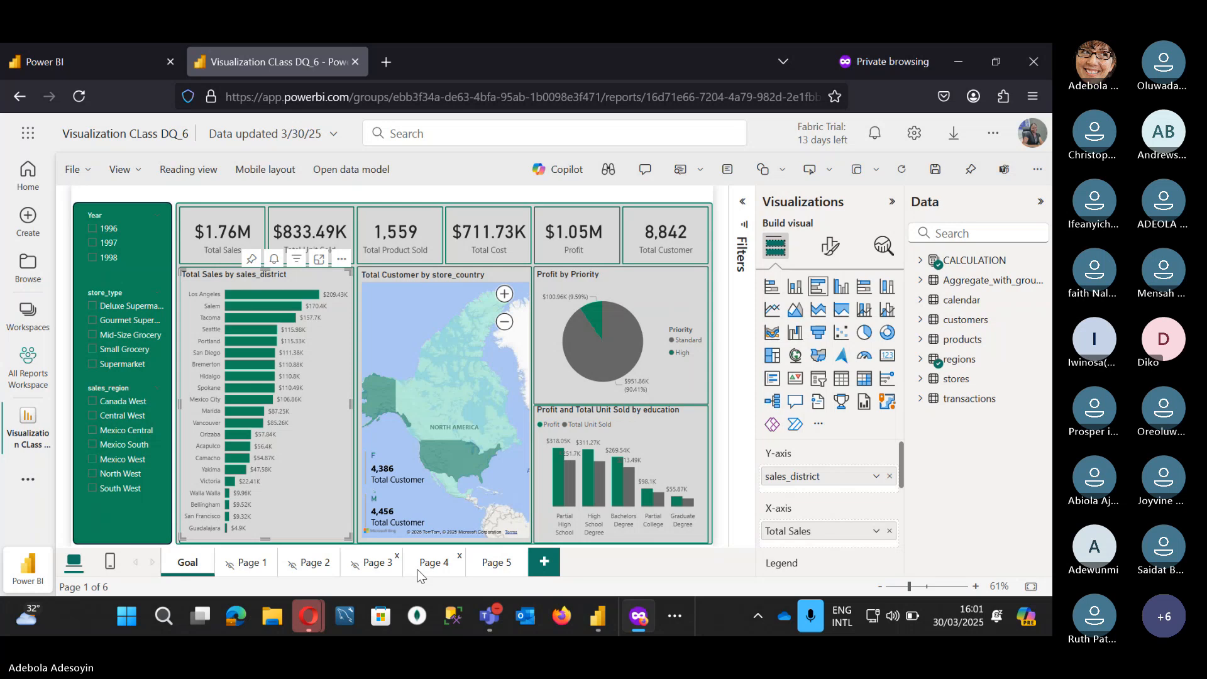
Step: Save the report from Page 4, return to reading view and display Page 5
click(422, 568)
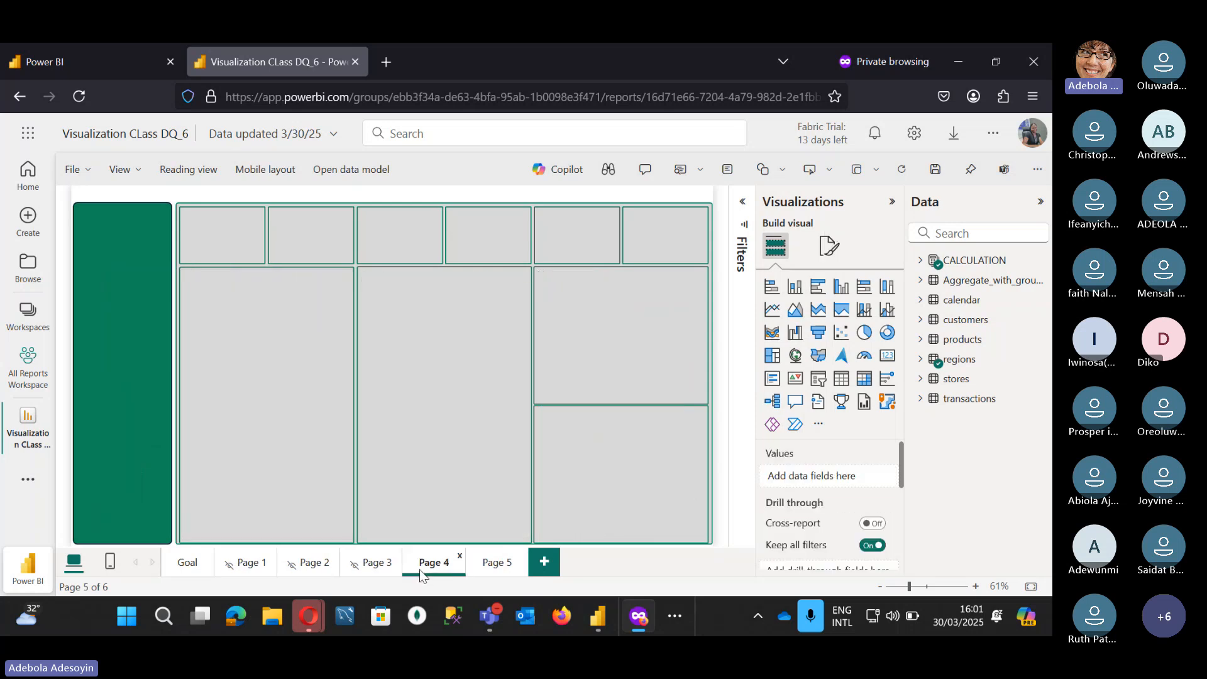
click(482, 565)
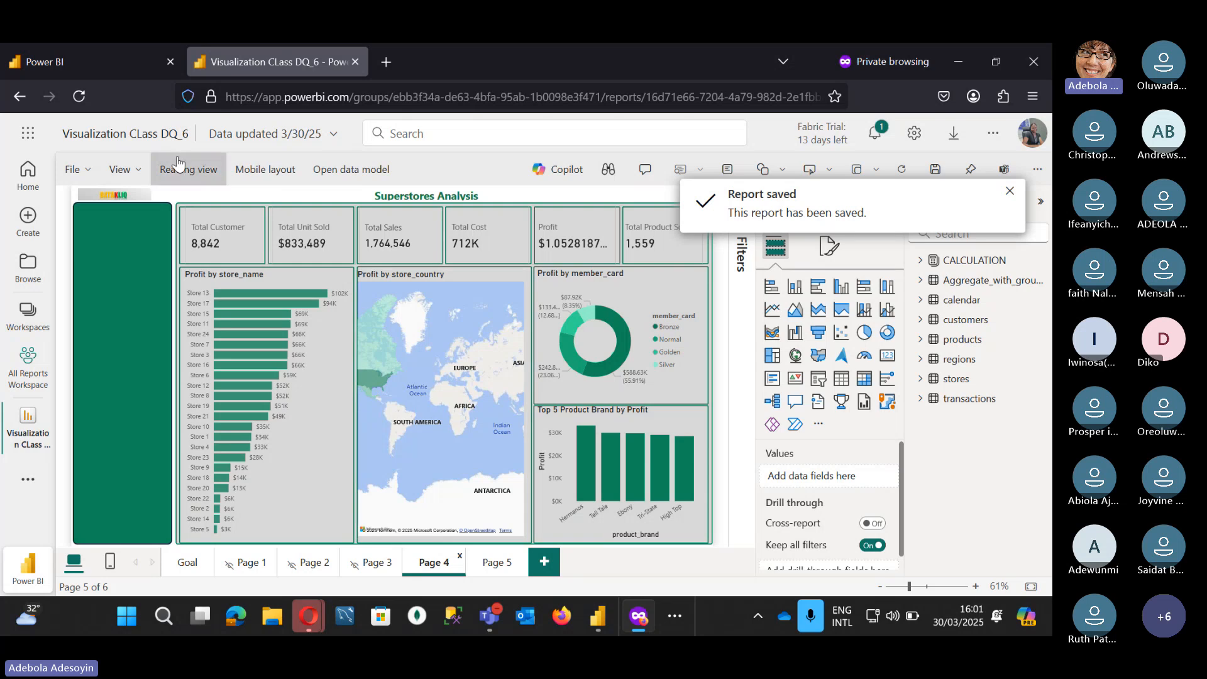
click(178, 165)
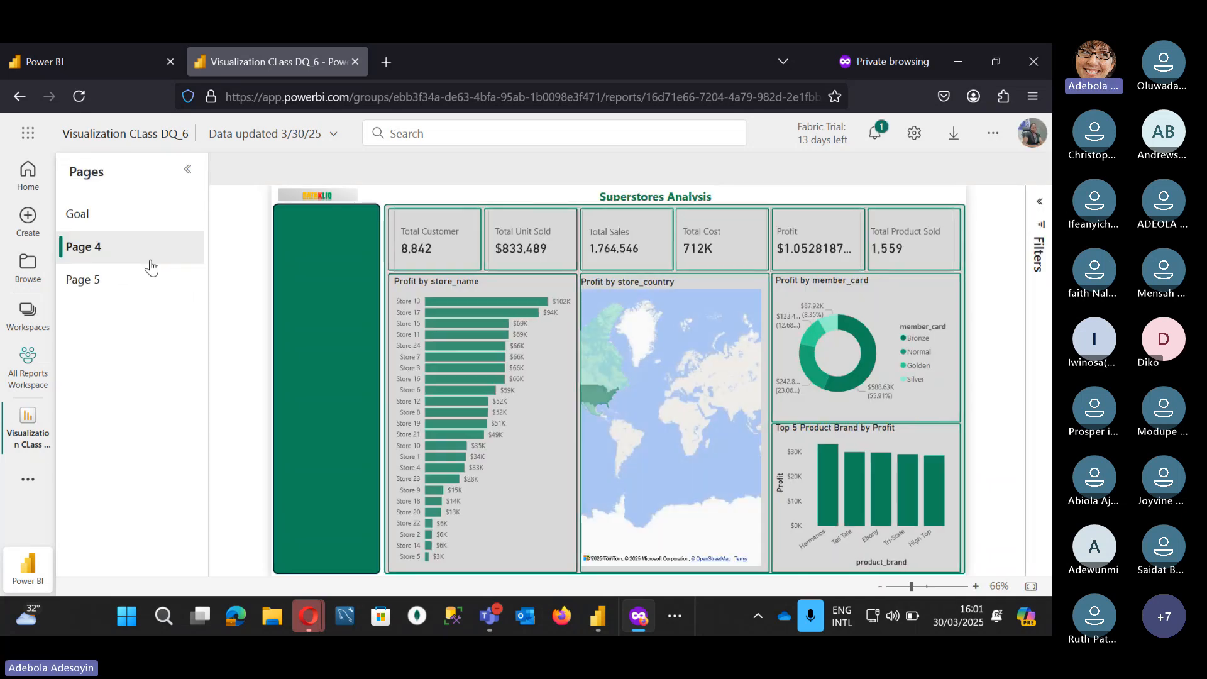
click(96, 281)
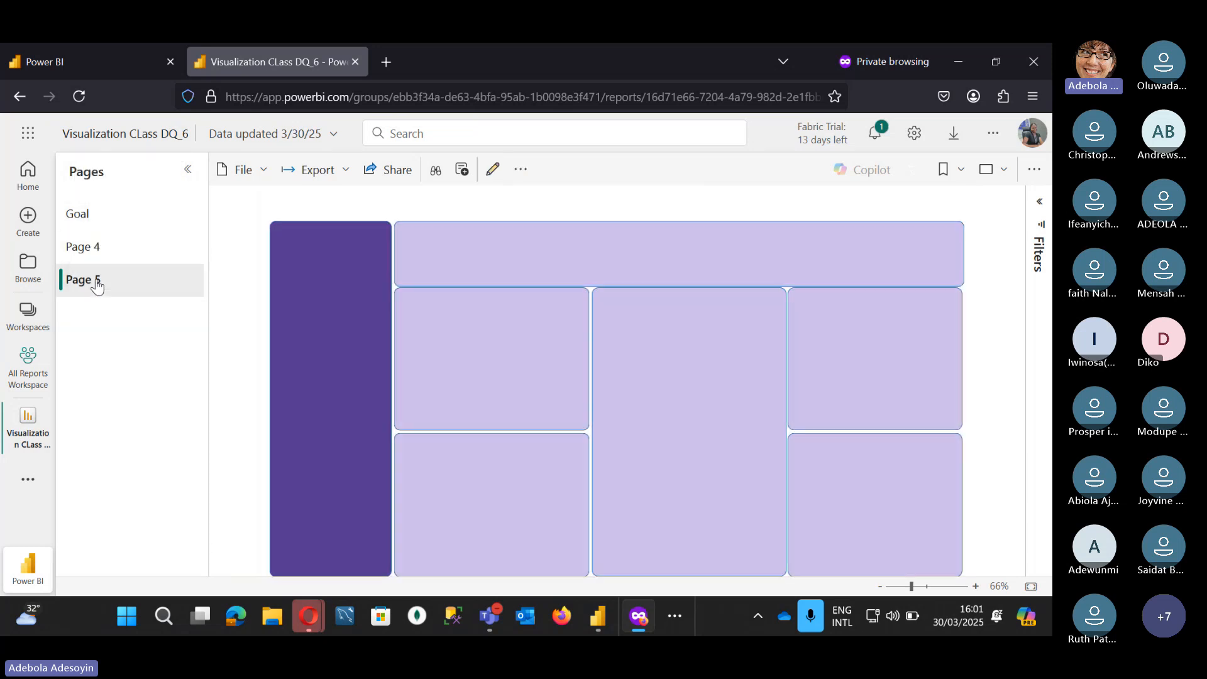
Step: Browse from All Reports Workspace to the Sales Workspace and collapse its task-flow panel
click(26, 365)
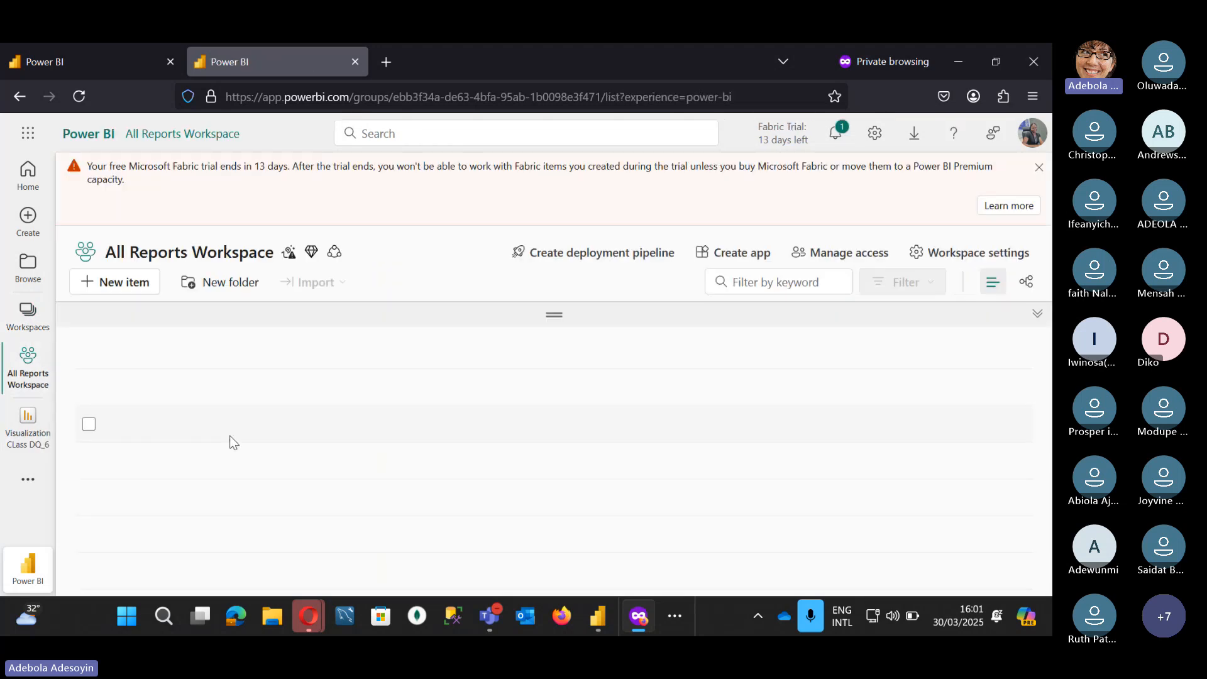
scroll(237, 500, down, 5)
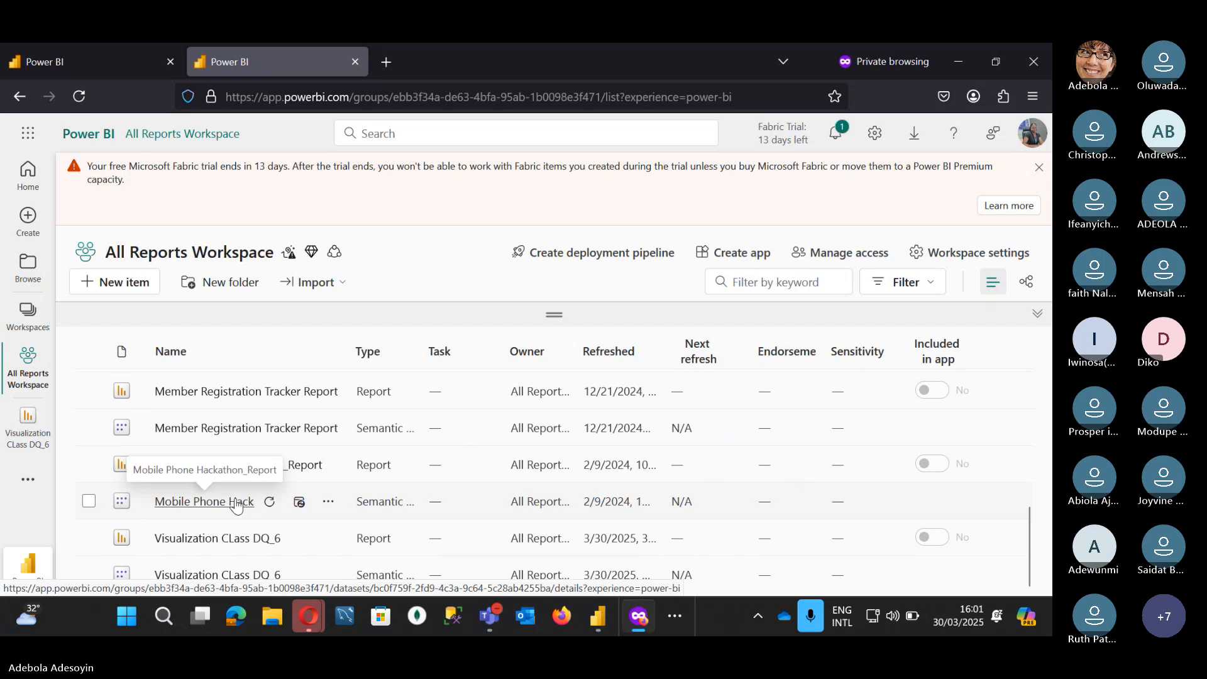
scroll(237, 503, up, 5)
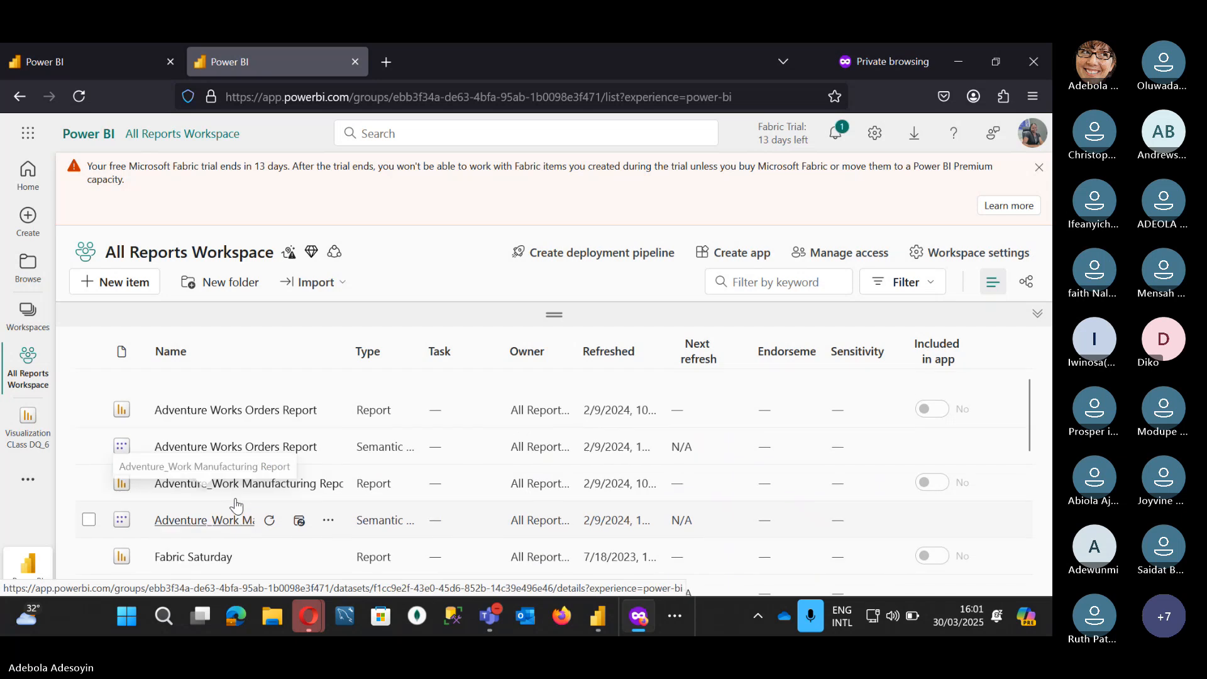
click(29, 314)
scroll(124, 465, down, 2)
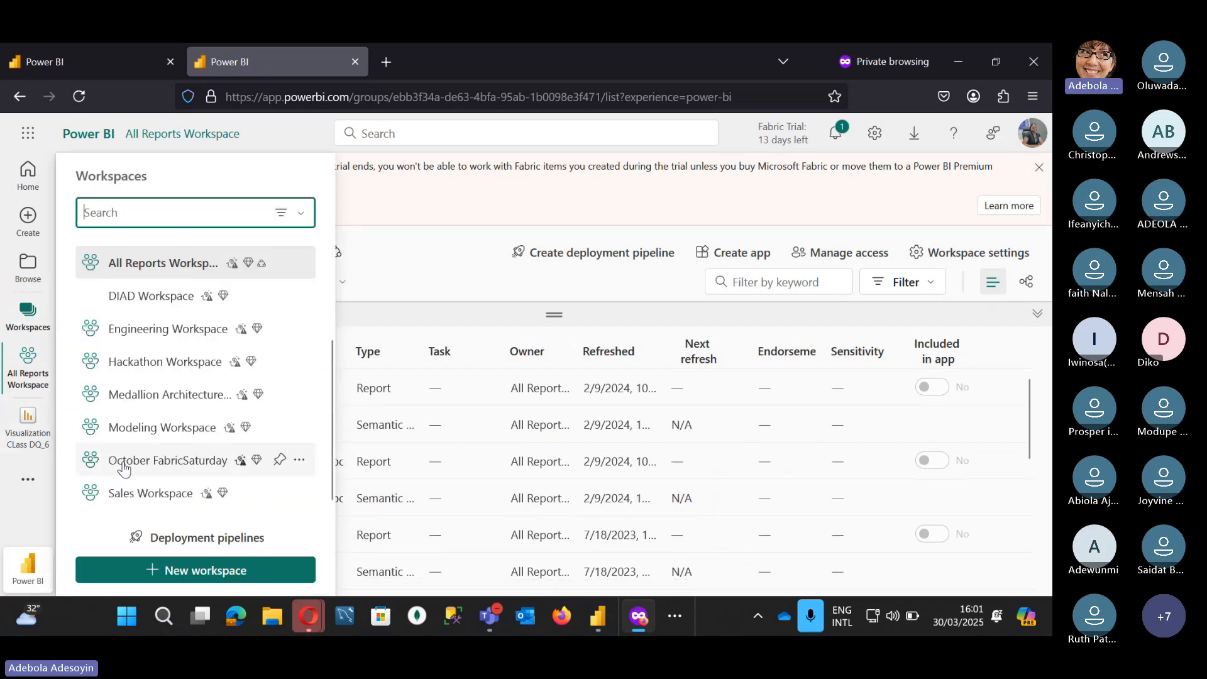
click(136, 496)
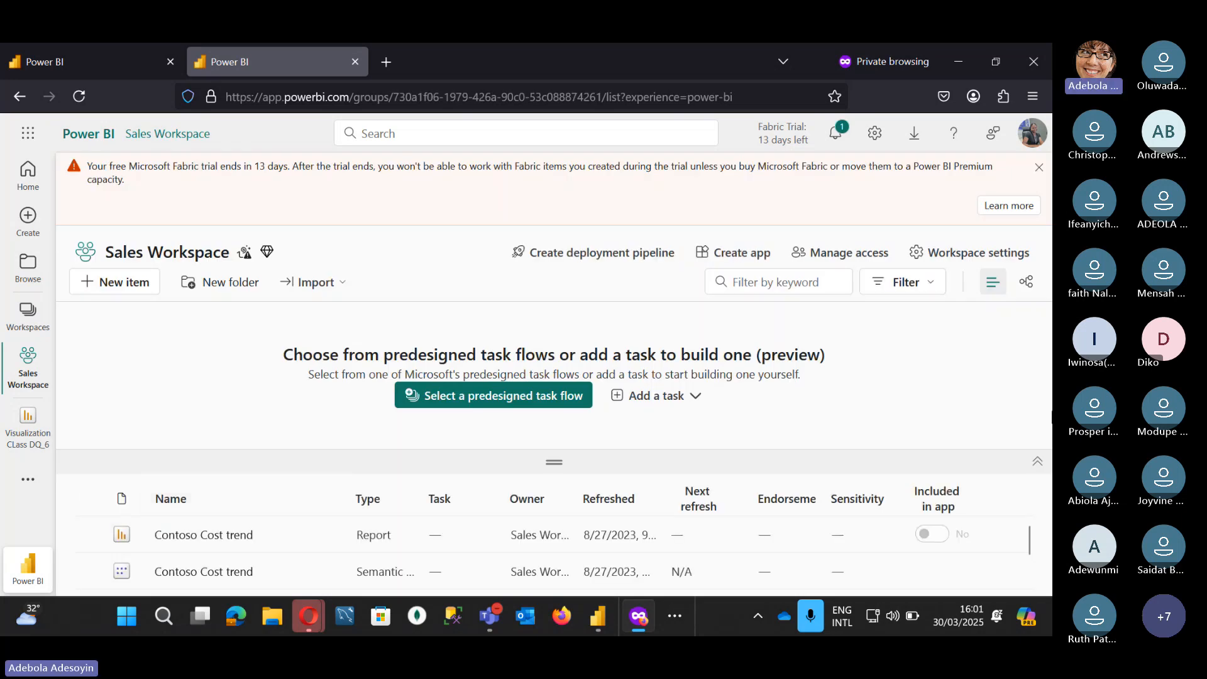
click(1037, 461)
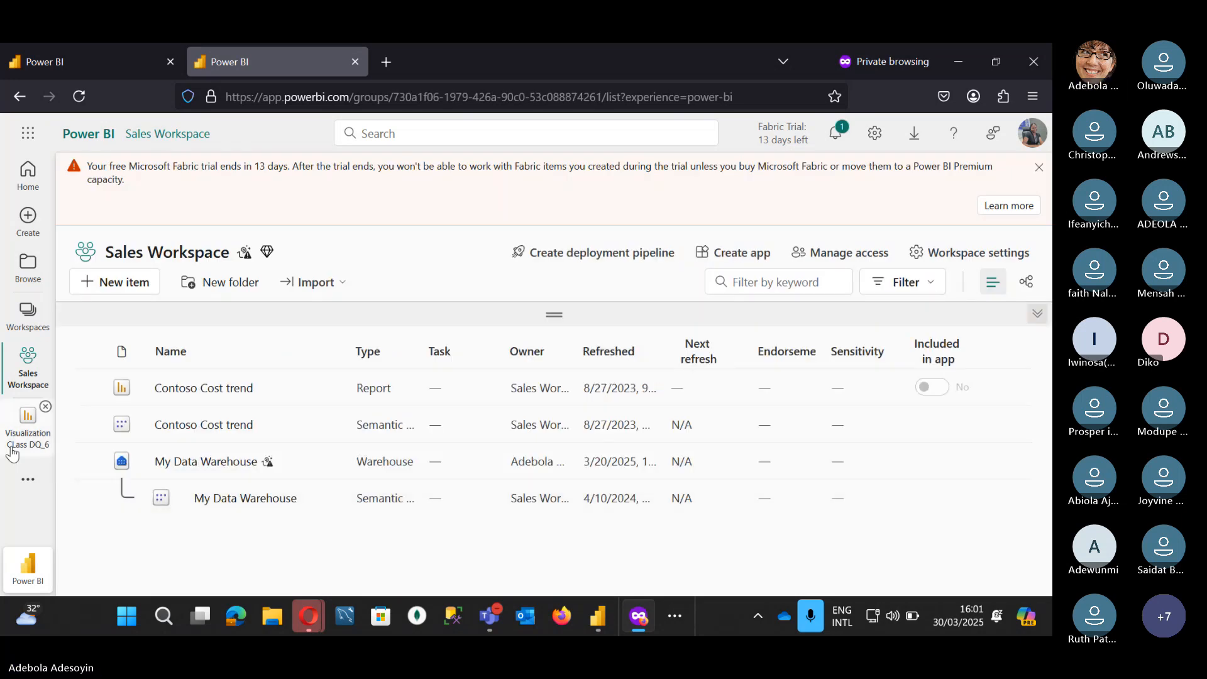
Step: Switch to DIAD Workspace, collapse its task-flow panel and scroll down the item list
click(28, 314)
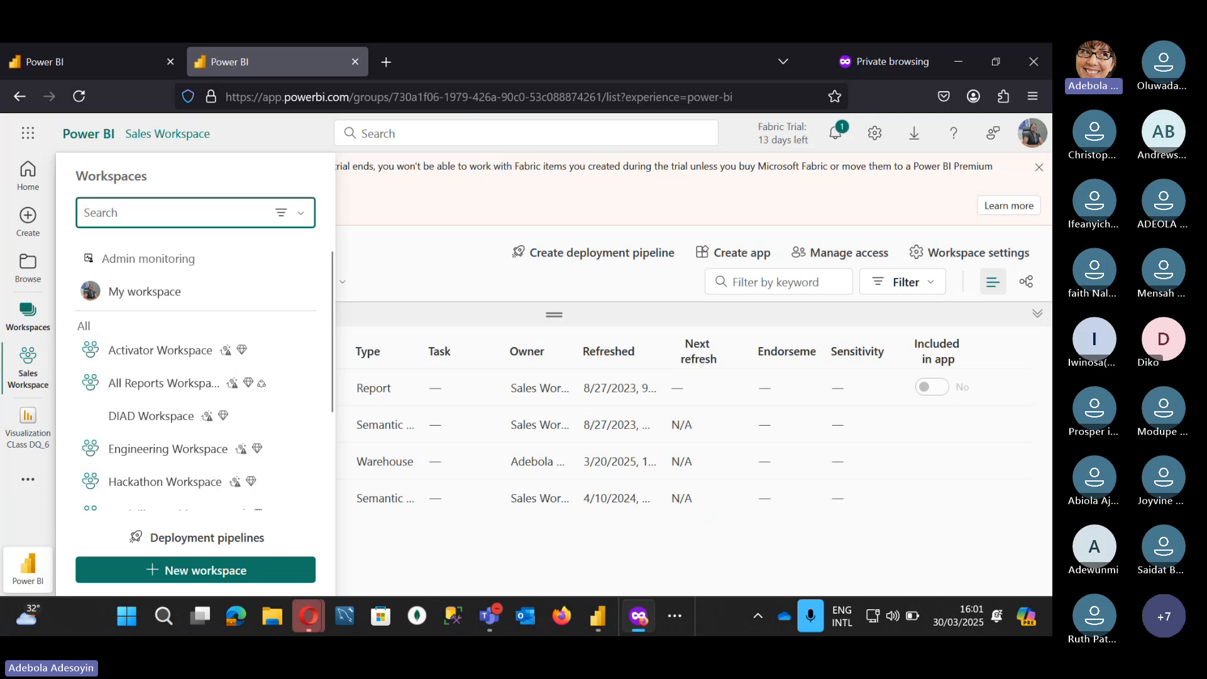
click(151, 416)
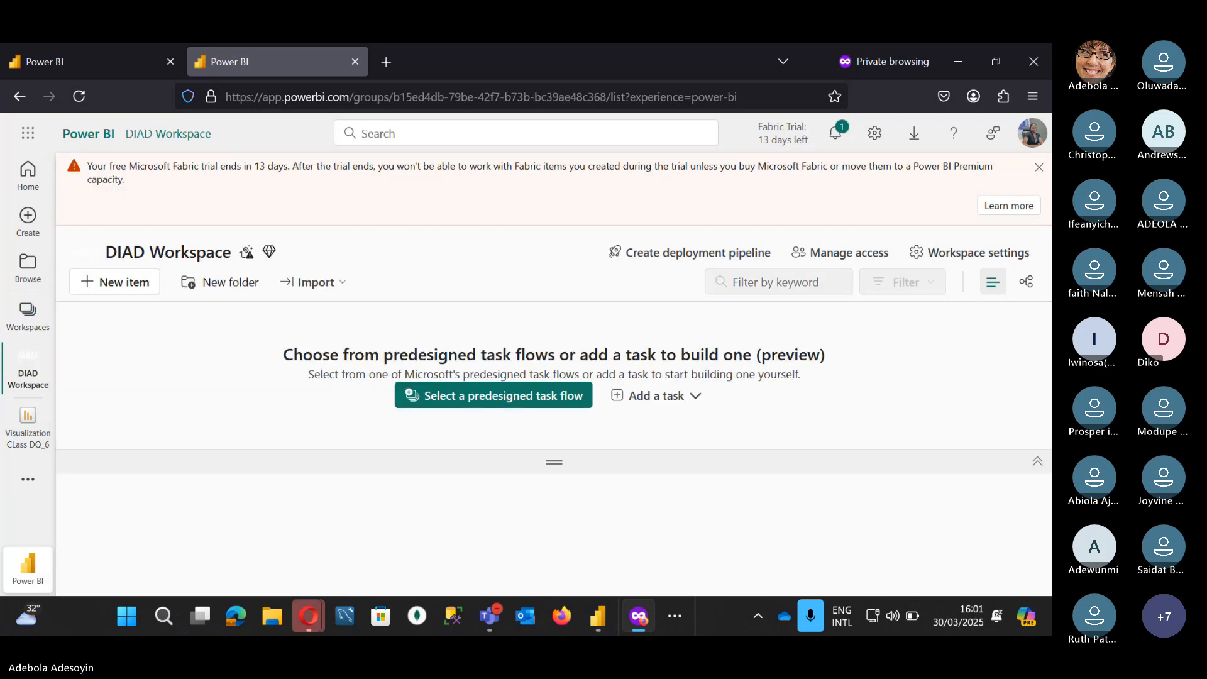
click(1038, 462)
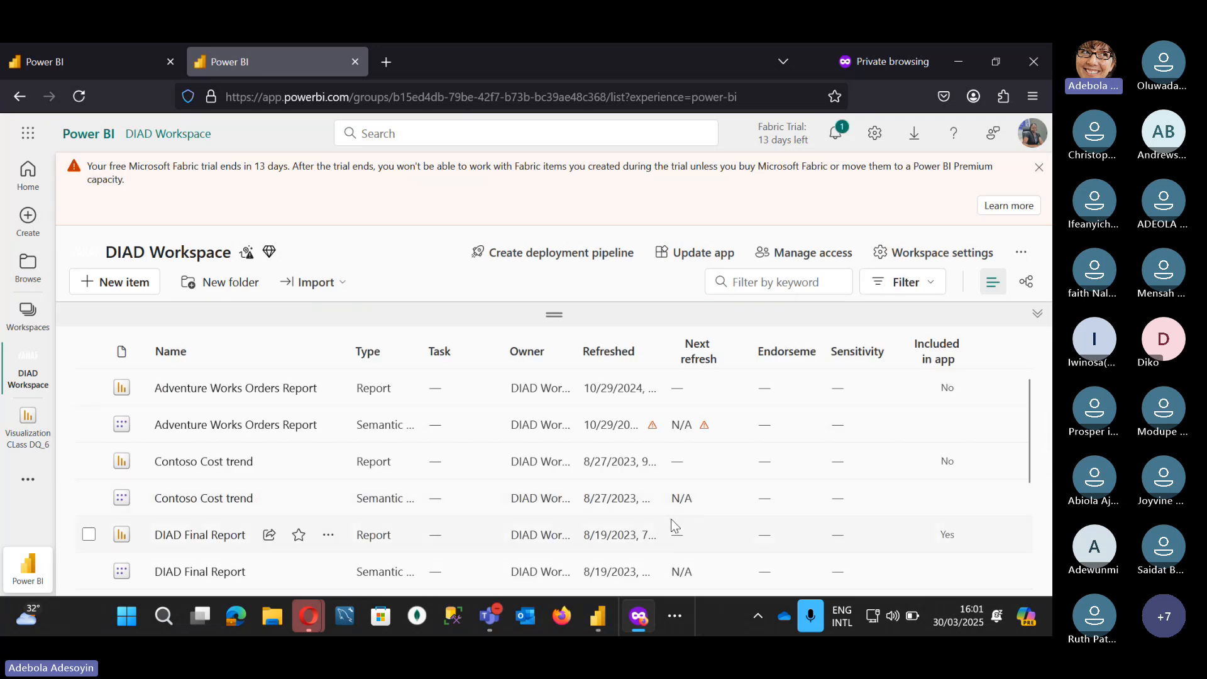
scroll(525, 513, down, 5)
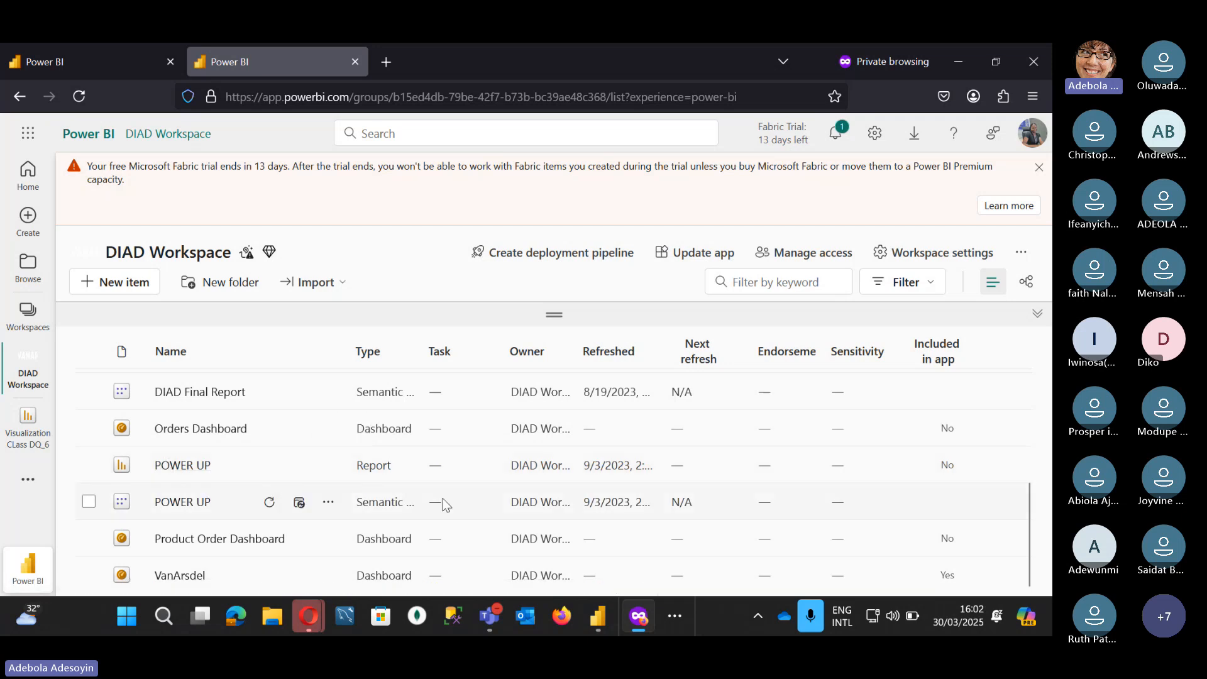
Step: Widen the Type column so full names like Semantic model are visible
drag(418, 350, 547, 359)
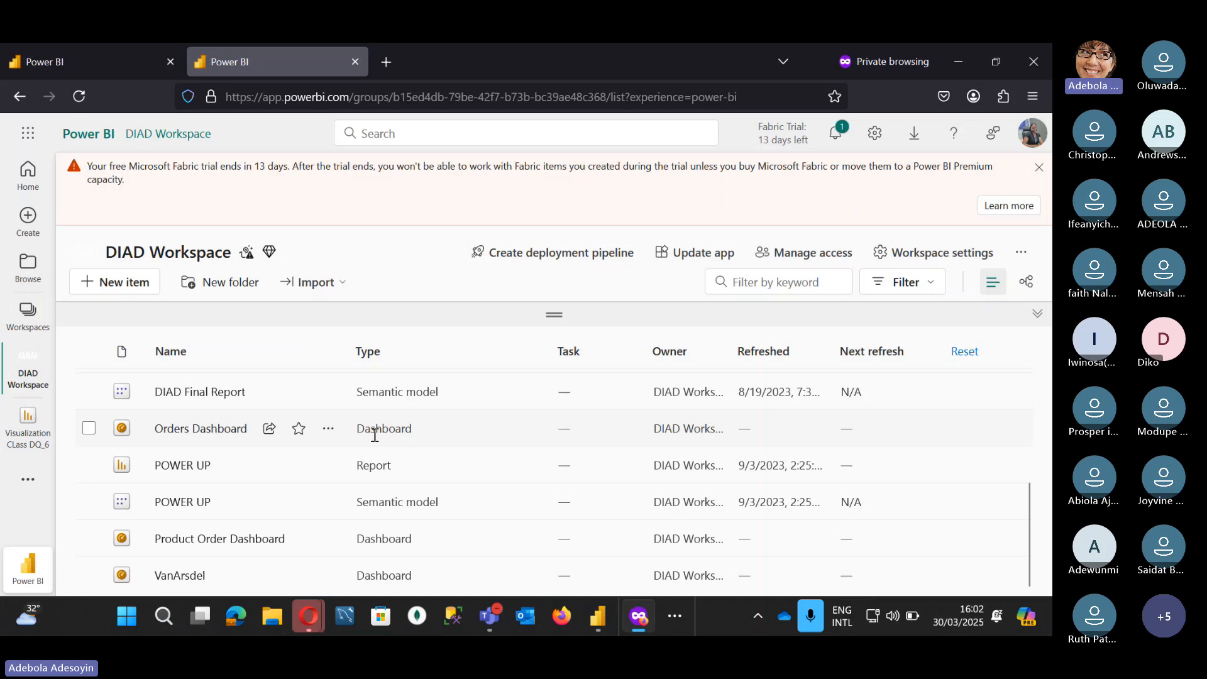
Step: Open Orders Dashboard in a new browser tab and switch to that tab
right_click(215, 435)
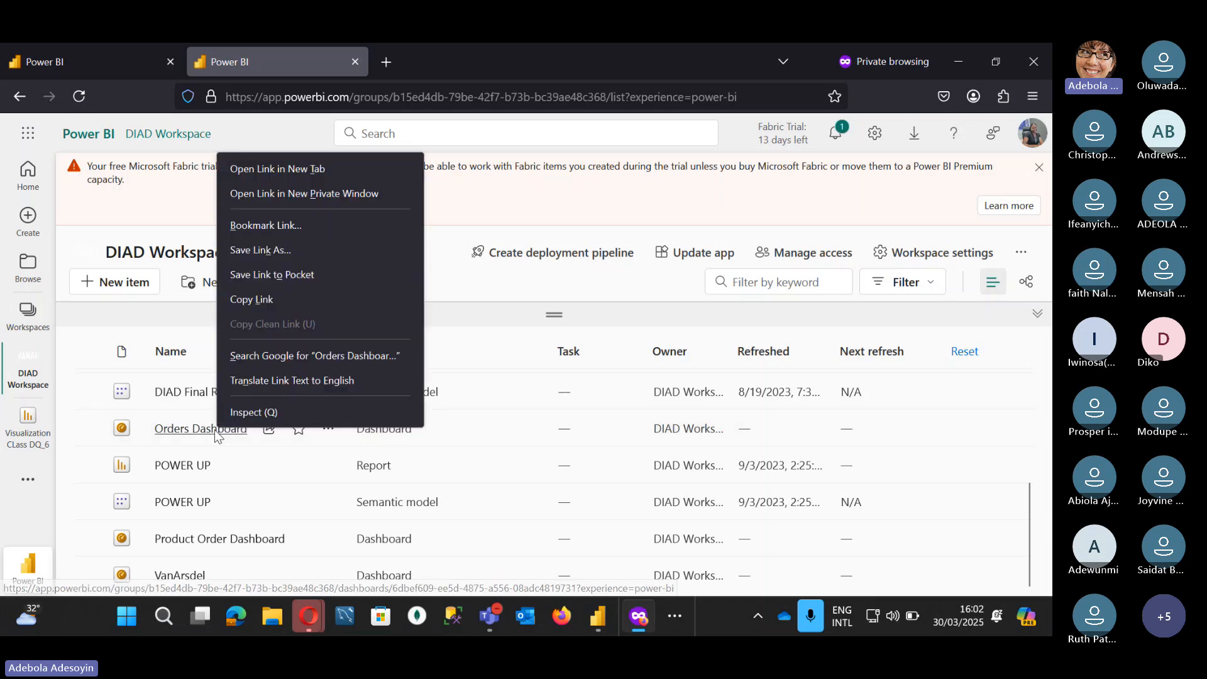
click(299, 164)
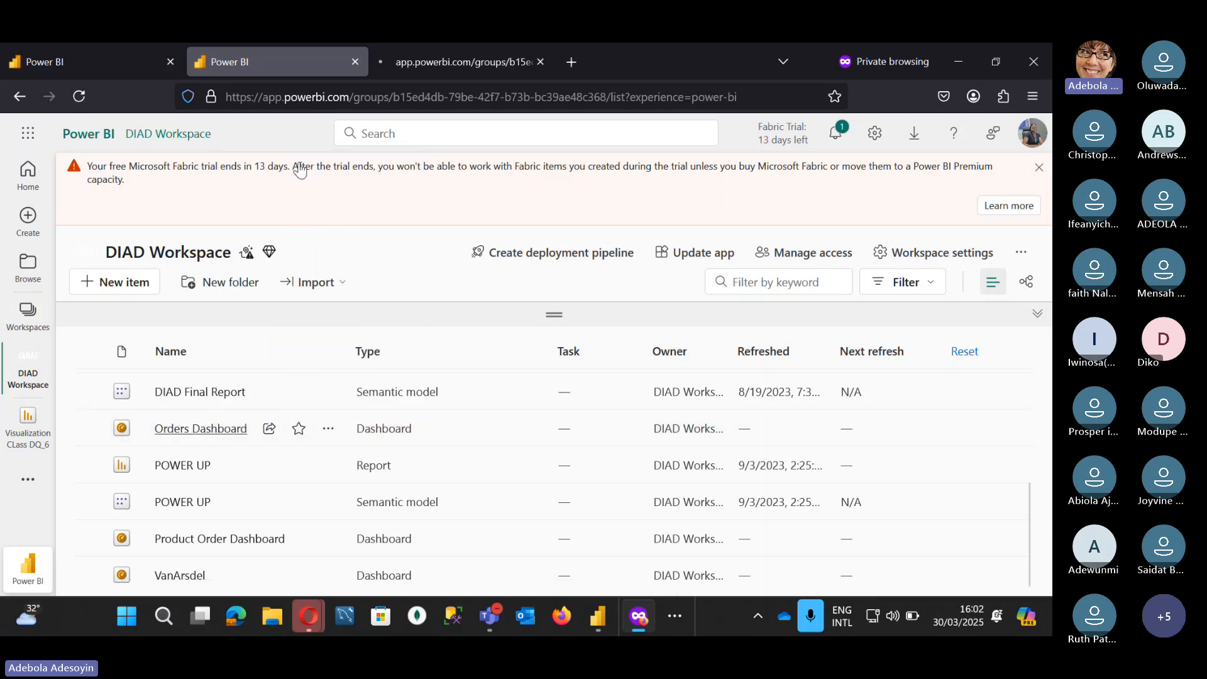
click(409, 62)
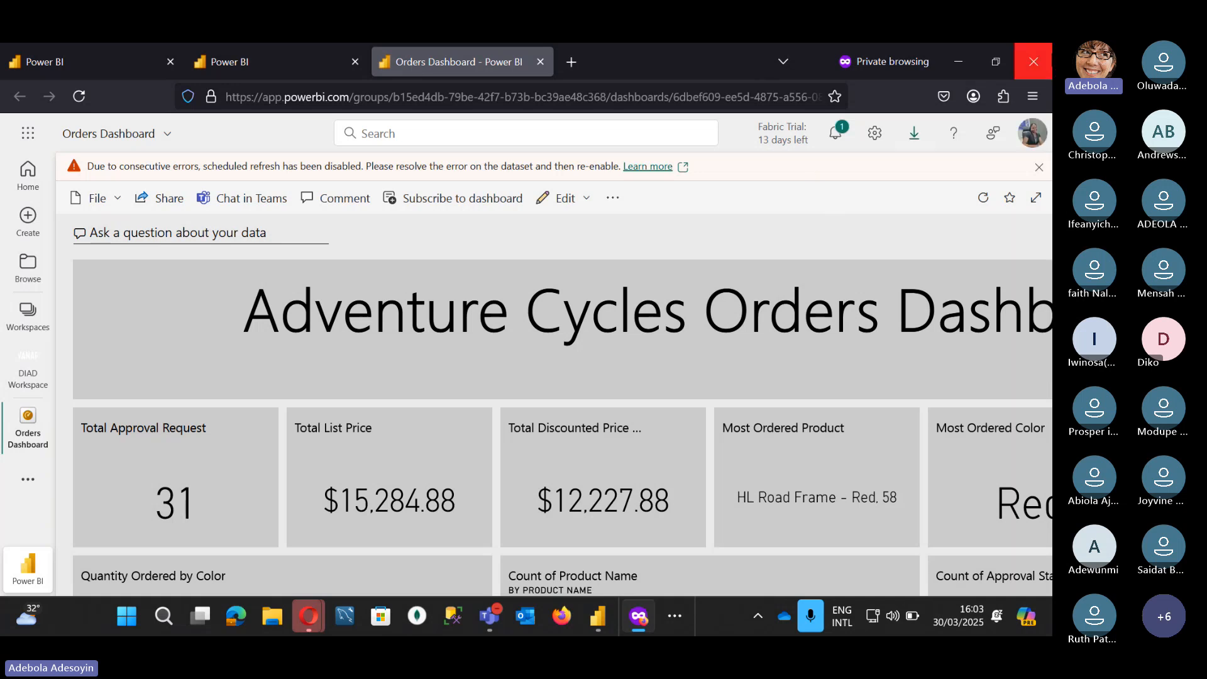
Step: Zoom Firefox out through 80% to 67% so the whole Orders Dashboard fits
click(1032, 96)
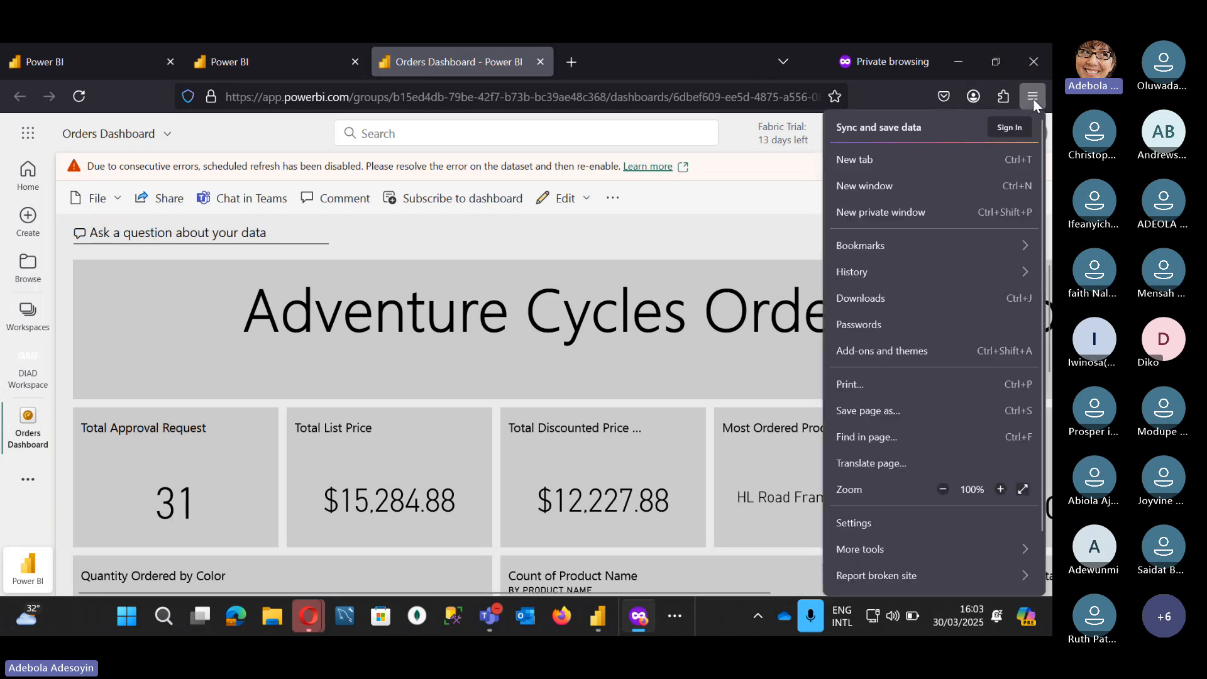
click(943, 489)
click(942, 489)
click(738, 201)
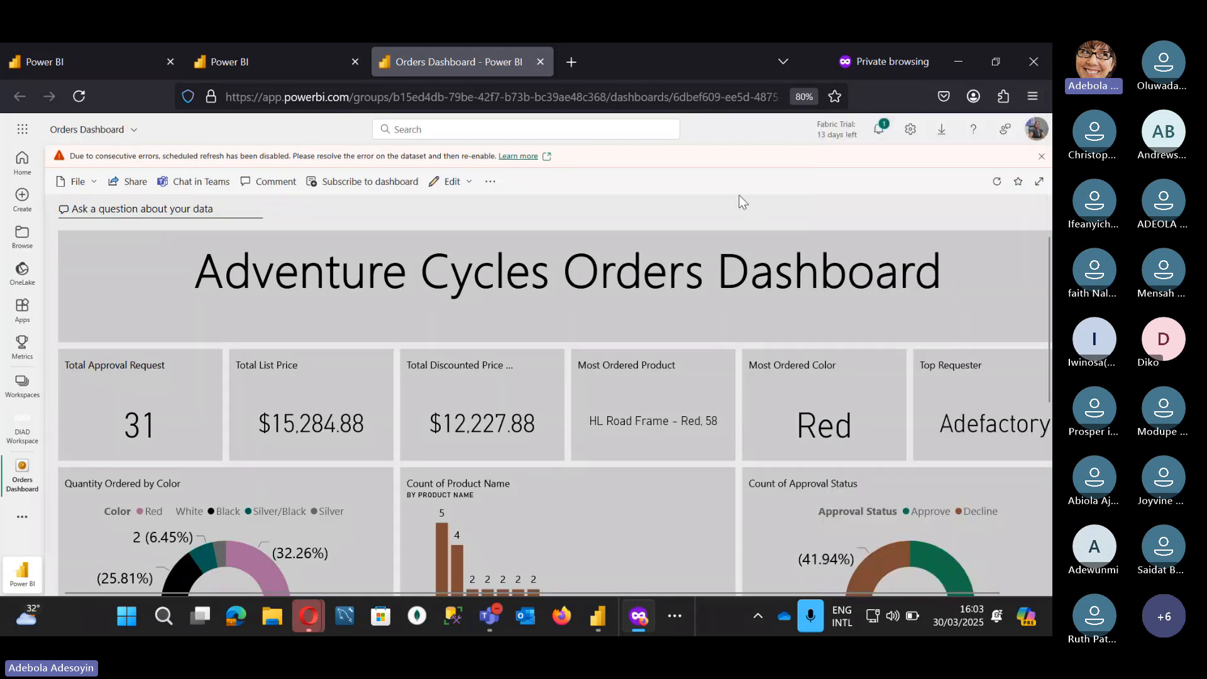
click(1034, 97)
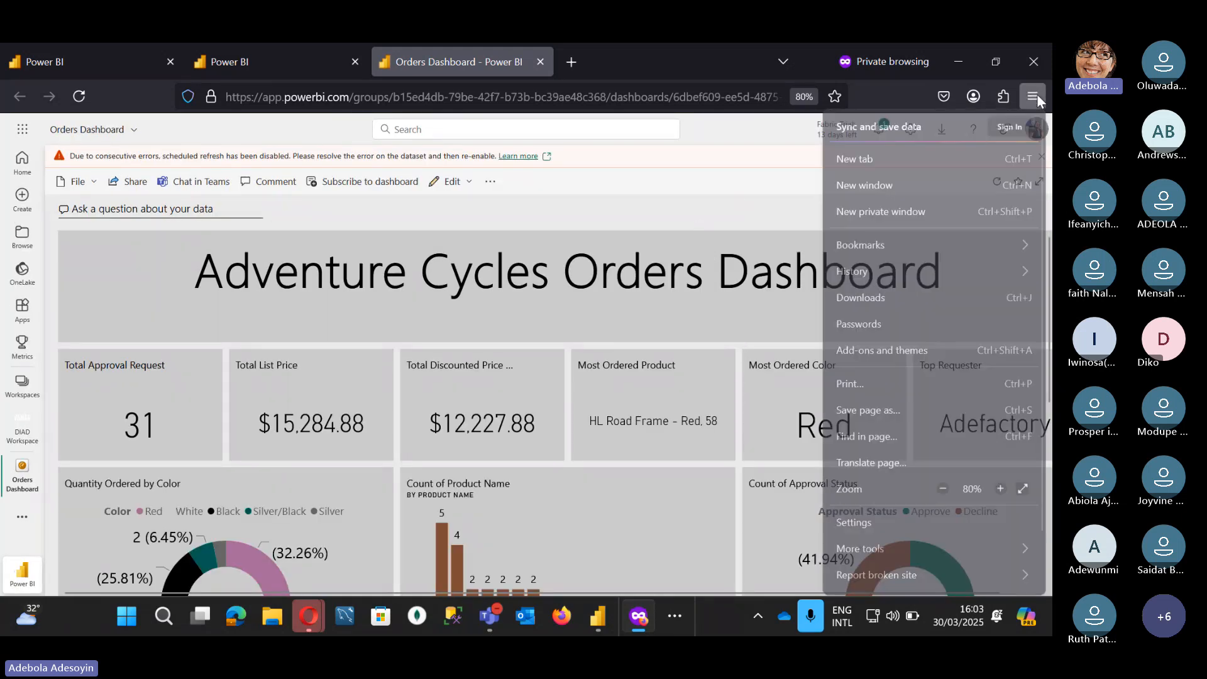
click(939, 486)
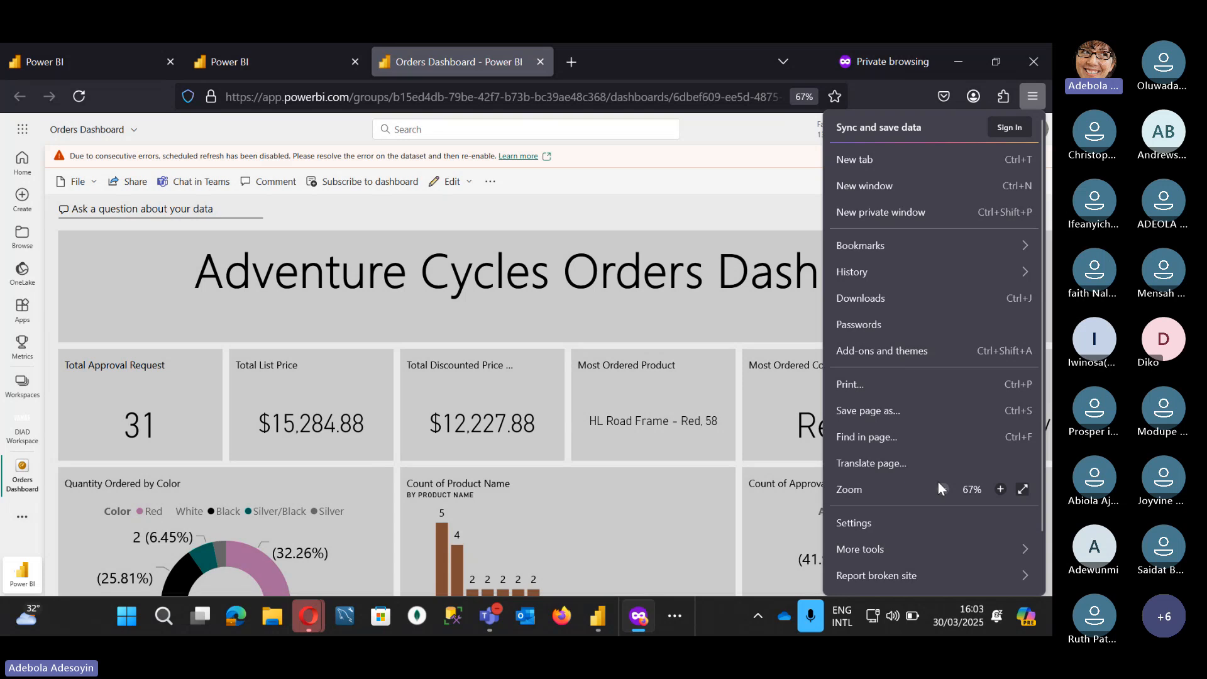
click(727, 187)
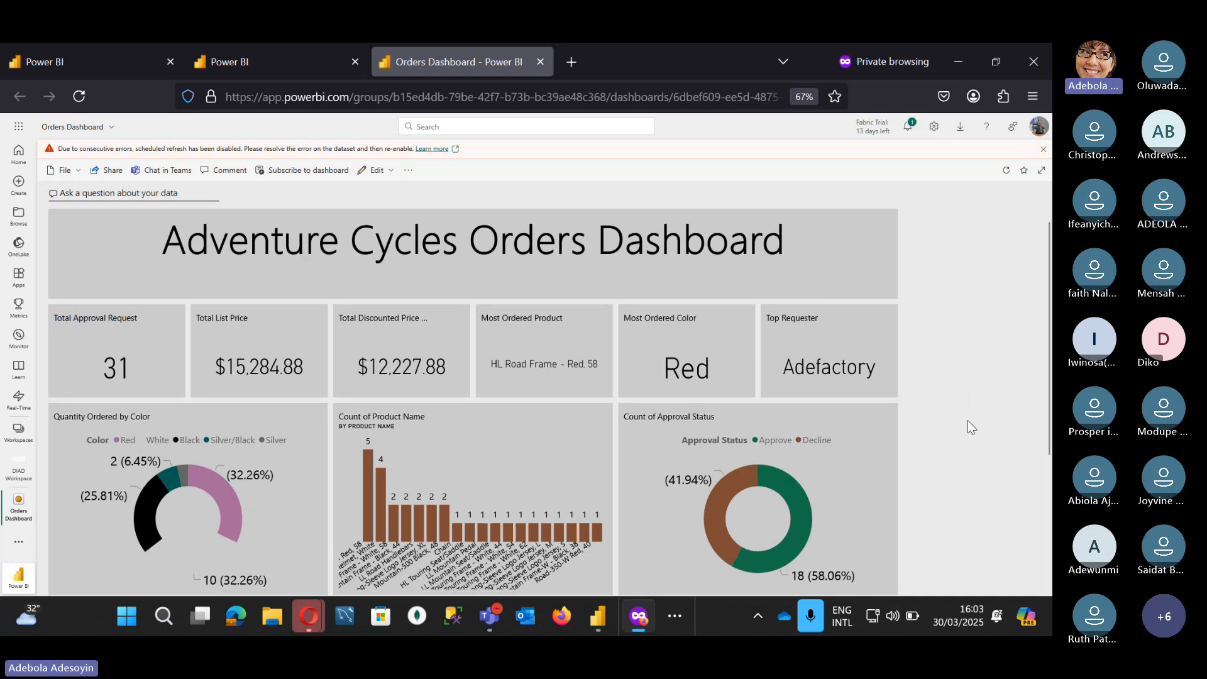
Step: From the DIAD Workspace tab, open Adventure Works Orders Report in a new tab
scroll(971, 427, down, 2)
scroll(968, 420, down, 2)
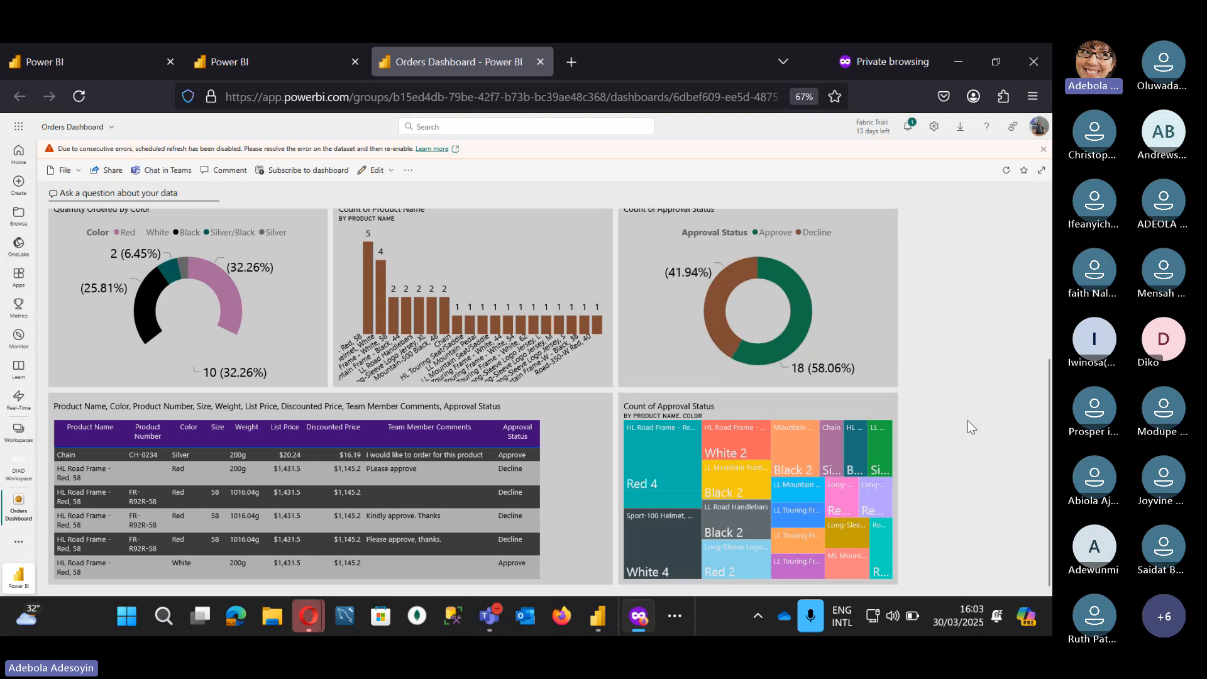
scroll(968, 420, up, 4)
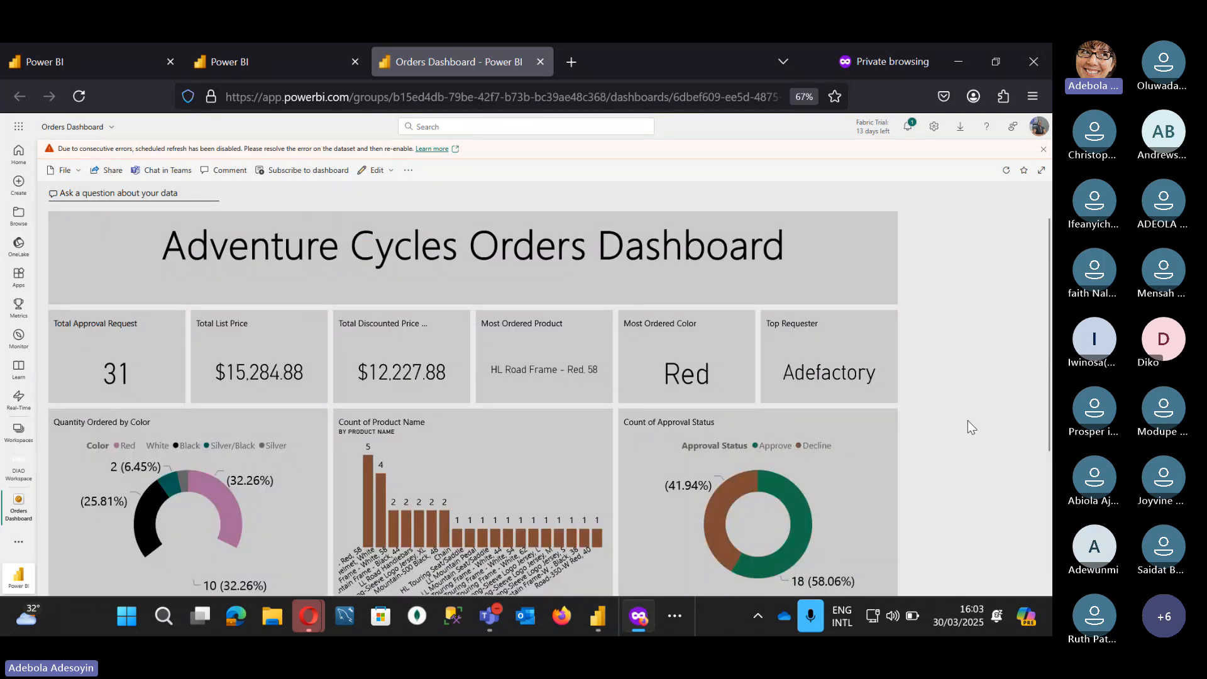
key(ctrl+shift+Tab)
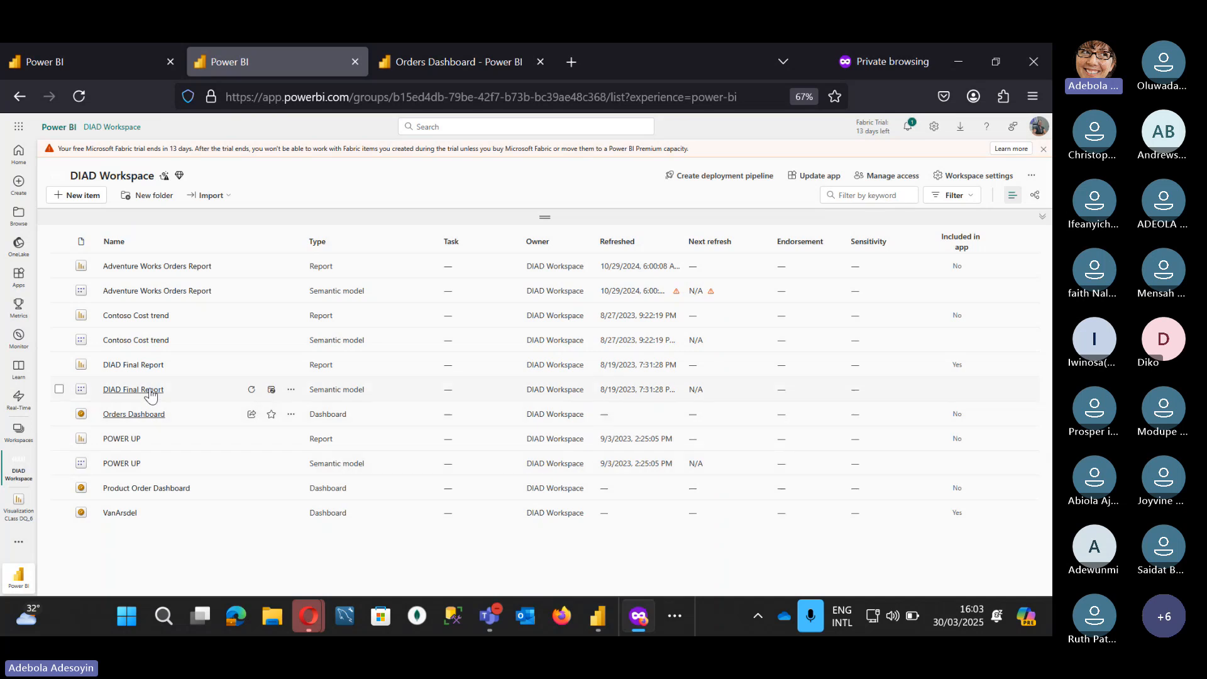
right_click(150, 267)
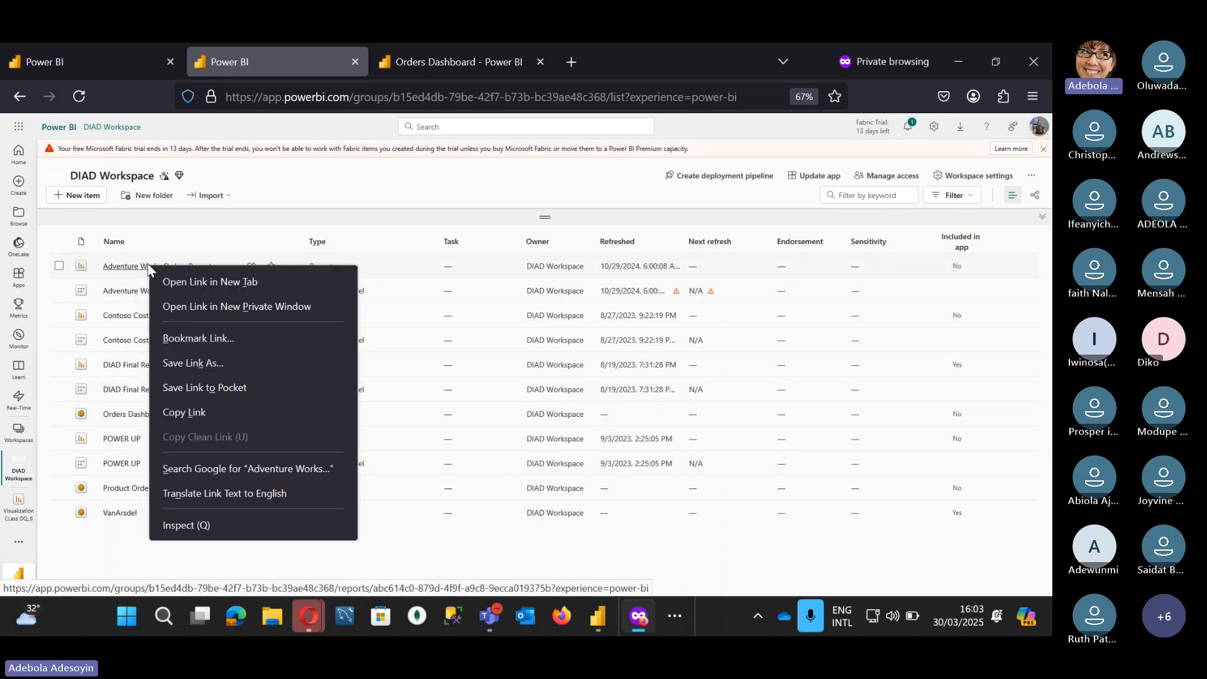
click(212, 280)
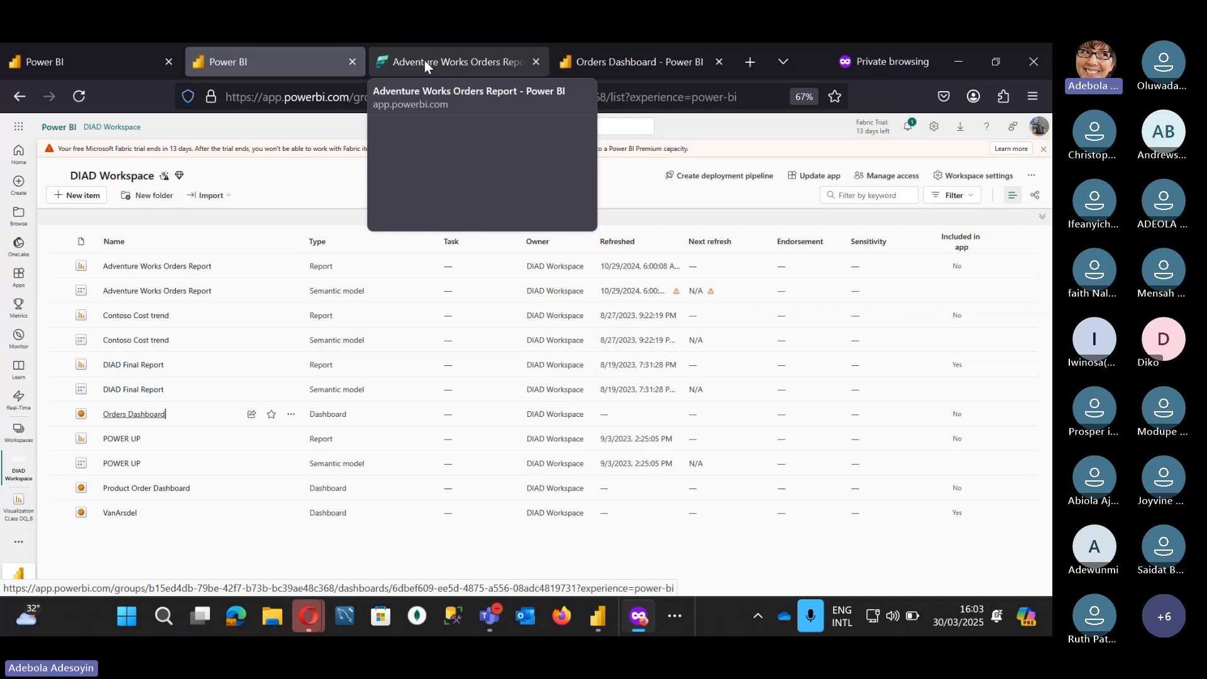
Step: On the Adventure Works Orders Report tab, open the approval status donut chart's options menu, then dismiss it
click(424, 60)
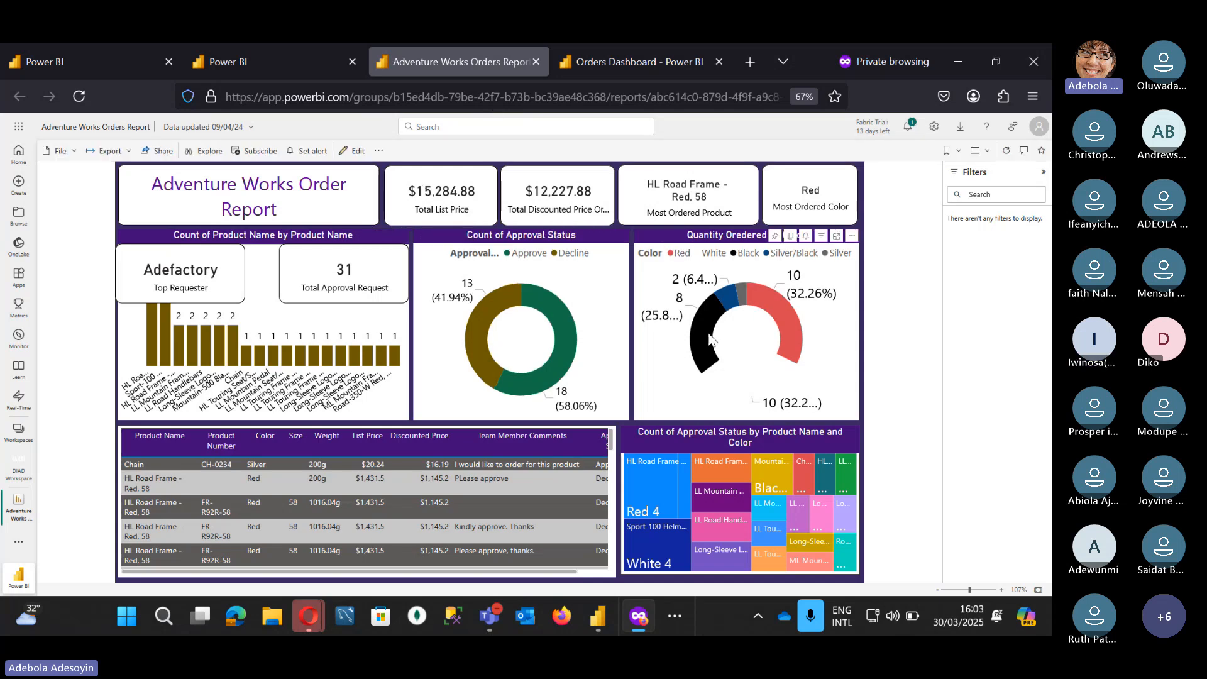
right_click(607, 252)
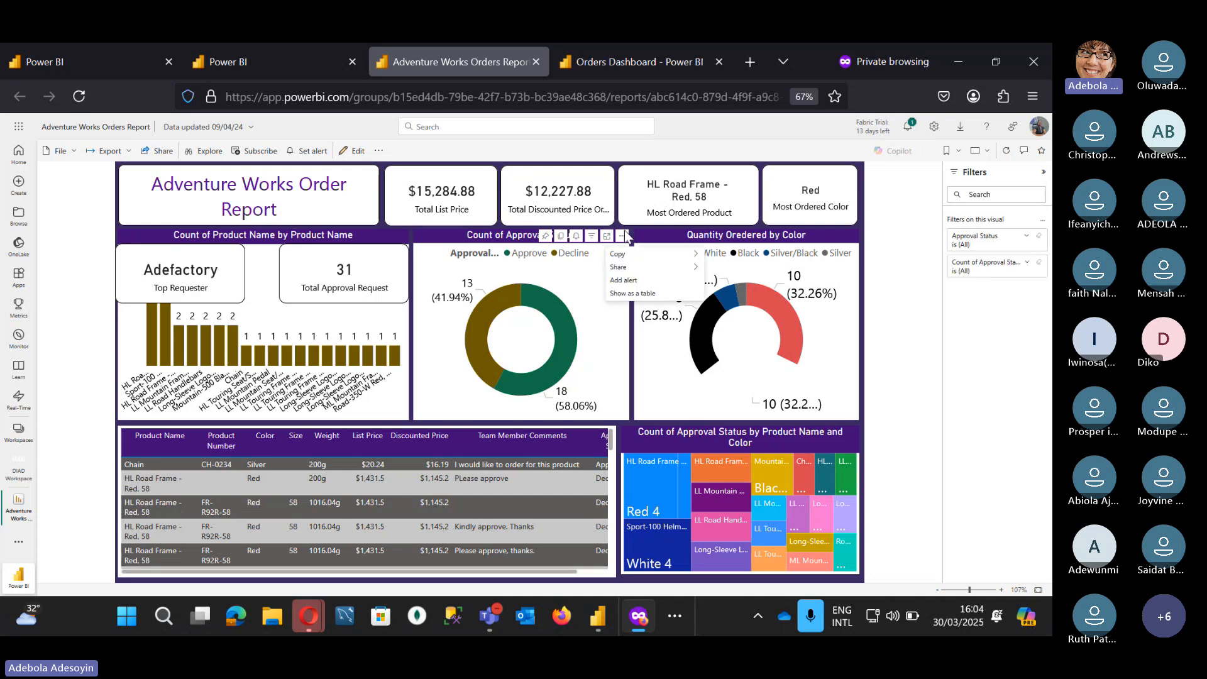
click(623, 236)
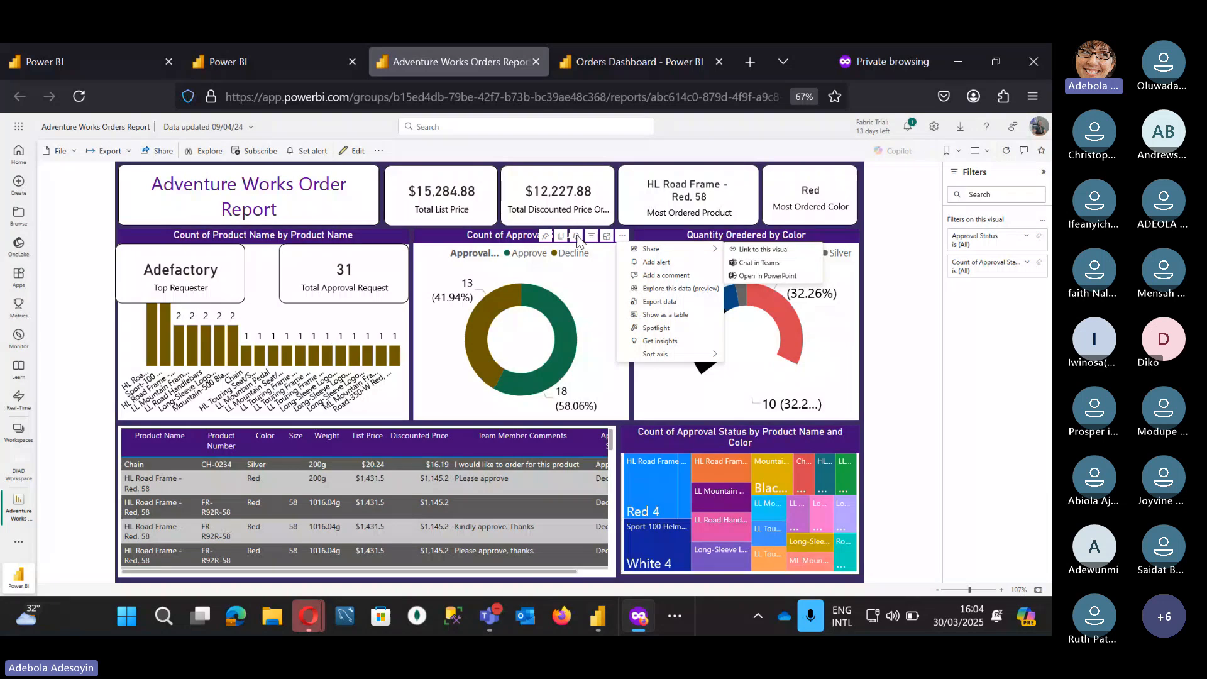
click(589, 246)
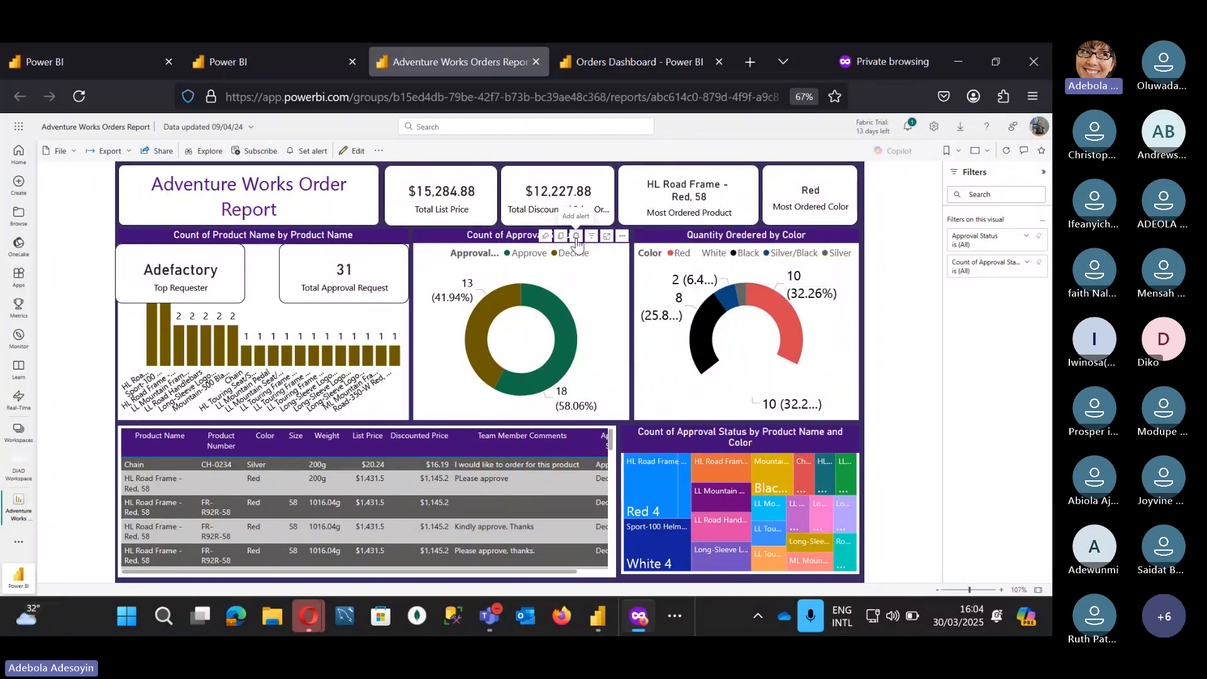
mouse_move(593, 244)
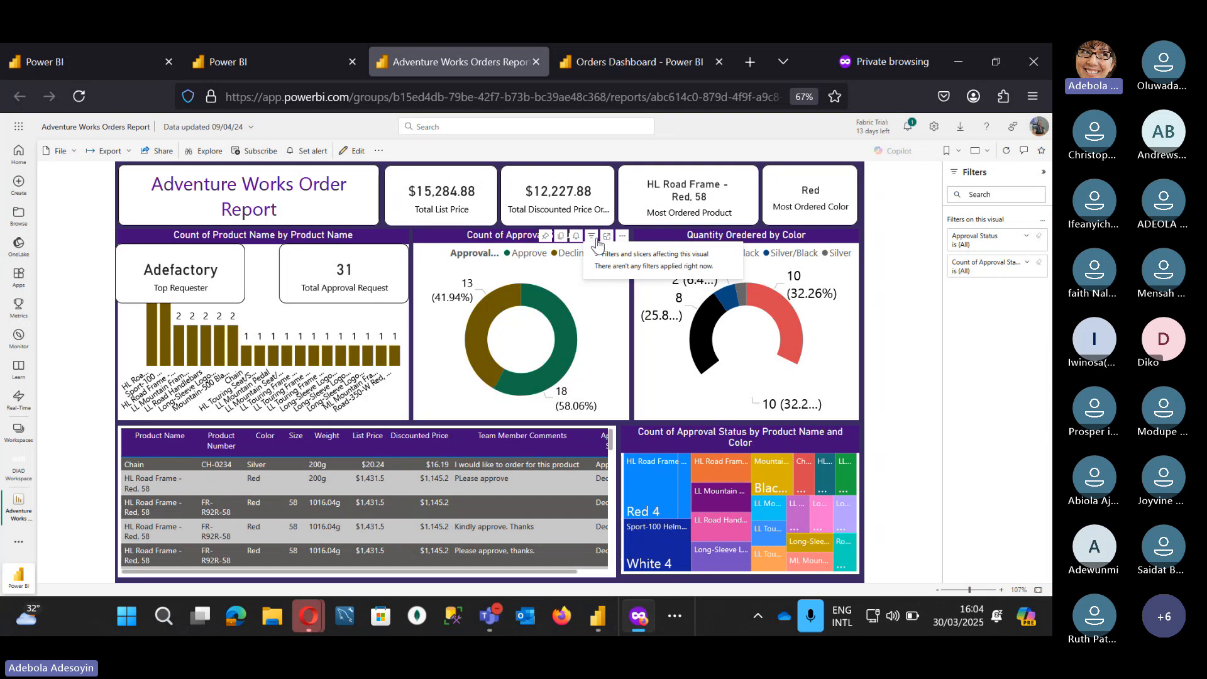
Step: View the approval status donut enlarged in focus mode, then return to the full report page
click(608, 239)
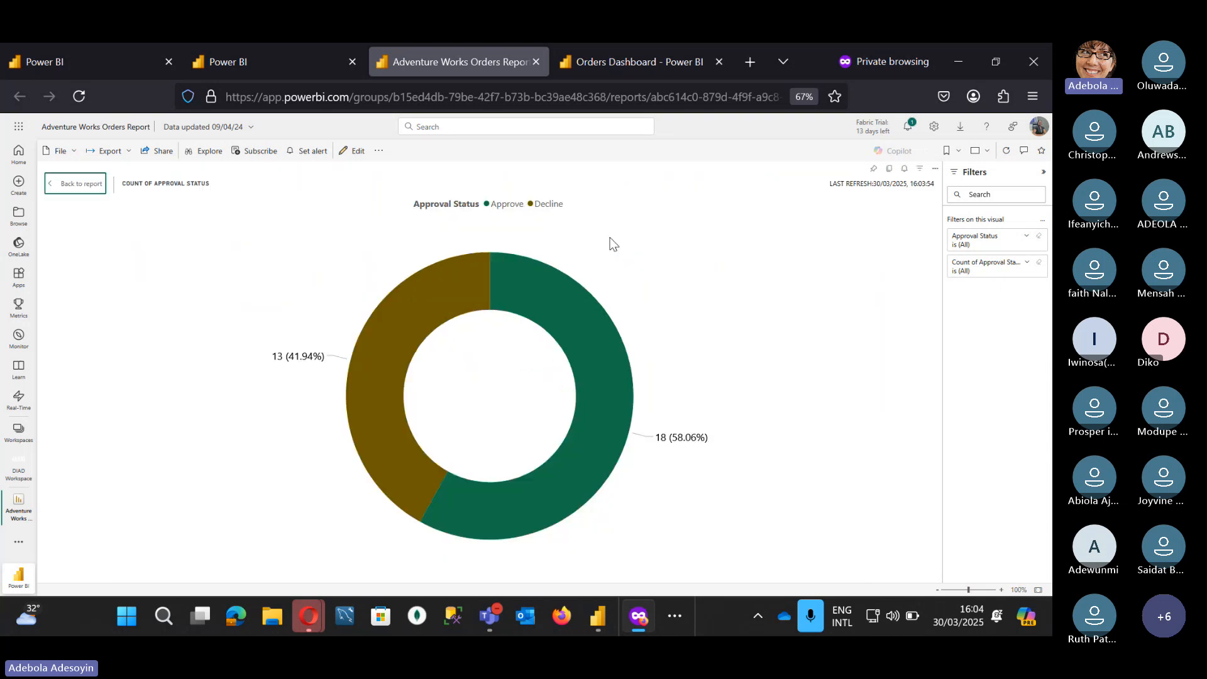
mouse_move(375, 338)
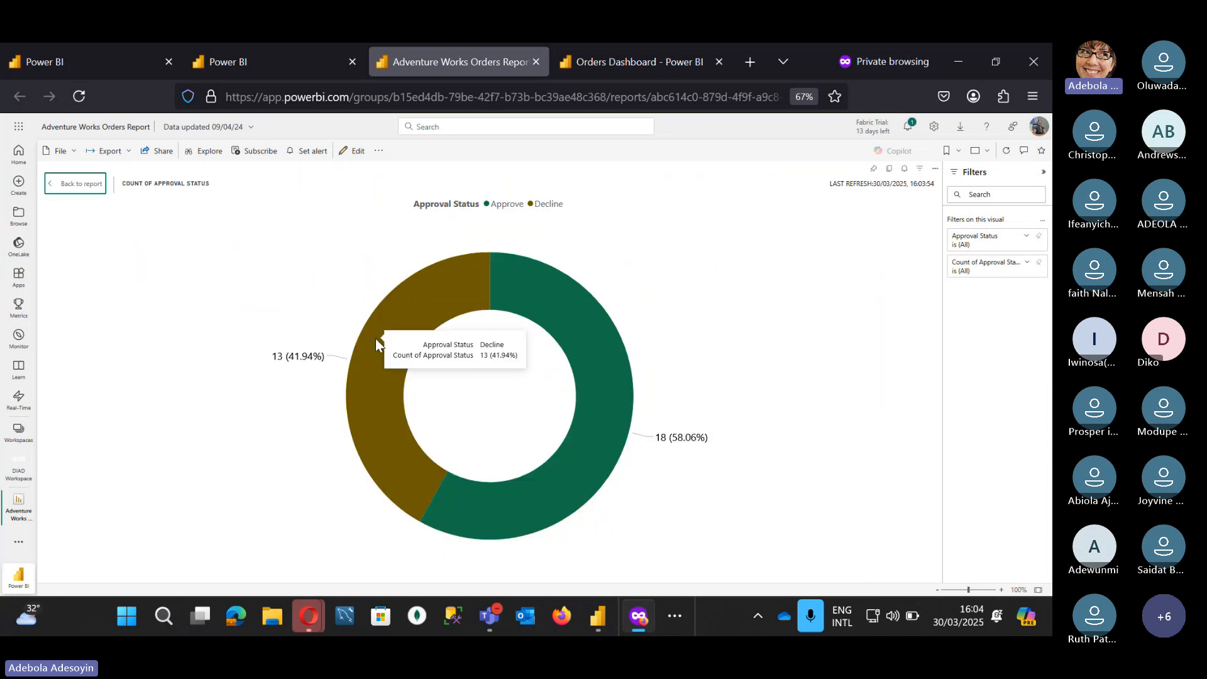
key(Escape)
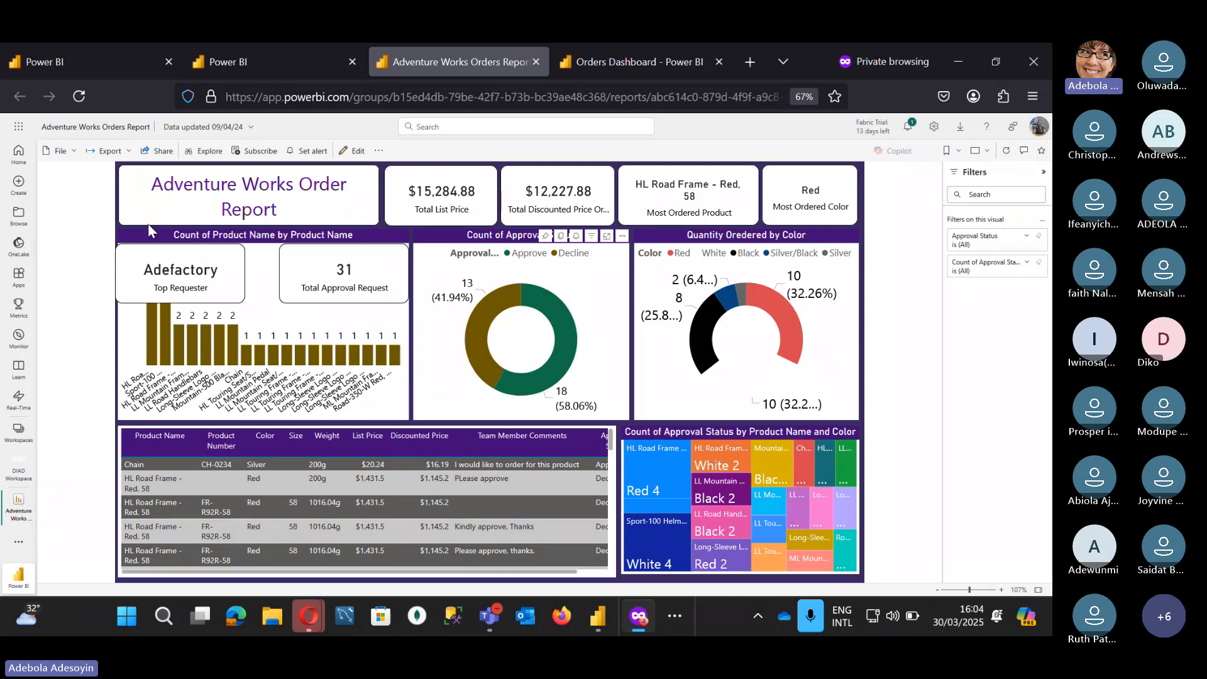
Step: Pin the approval status donut to a new dashboard named 'vhbnk'
click(545, 237)
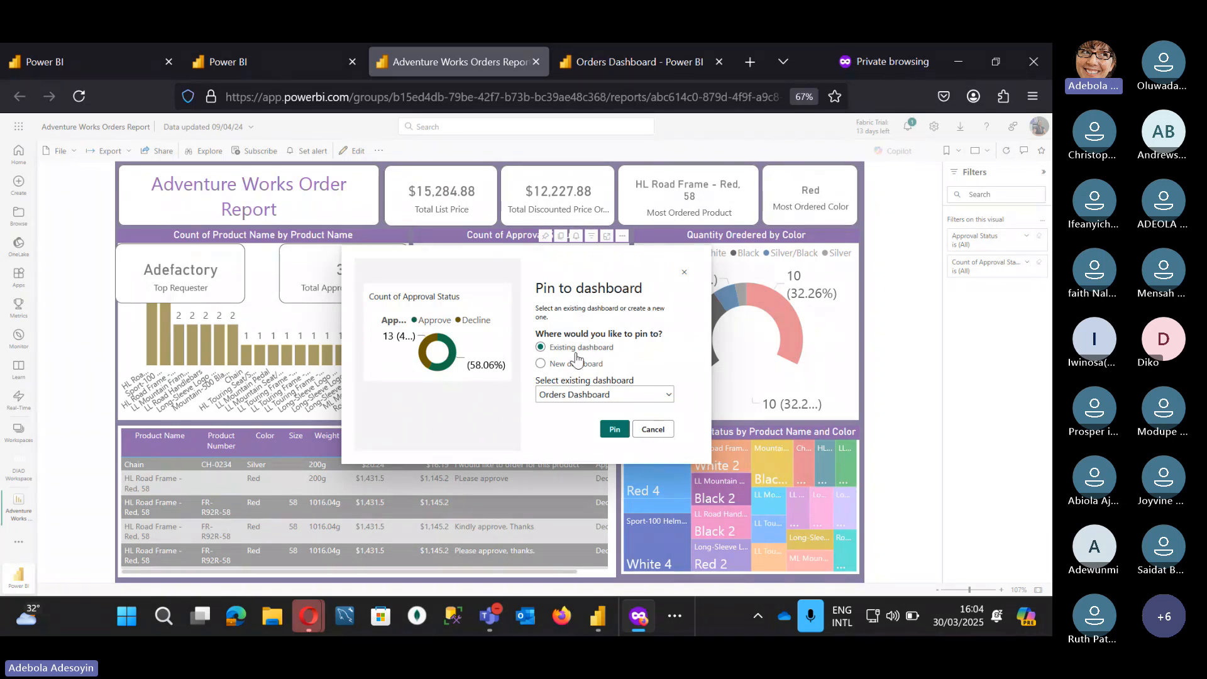
click(544, 365)
text(vhbnk)
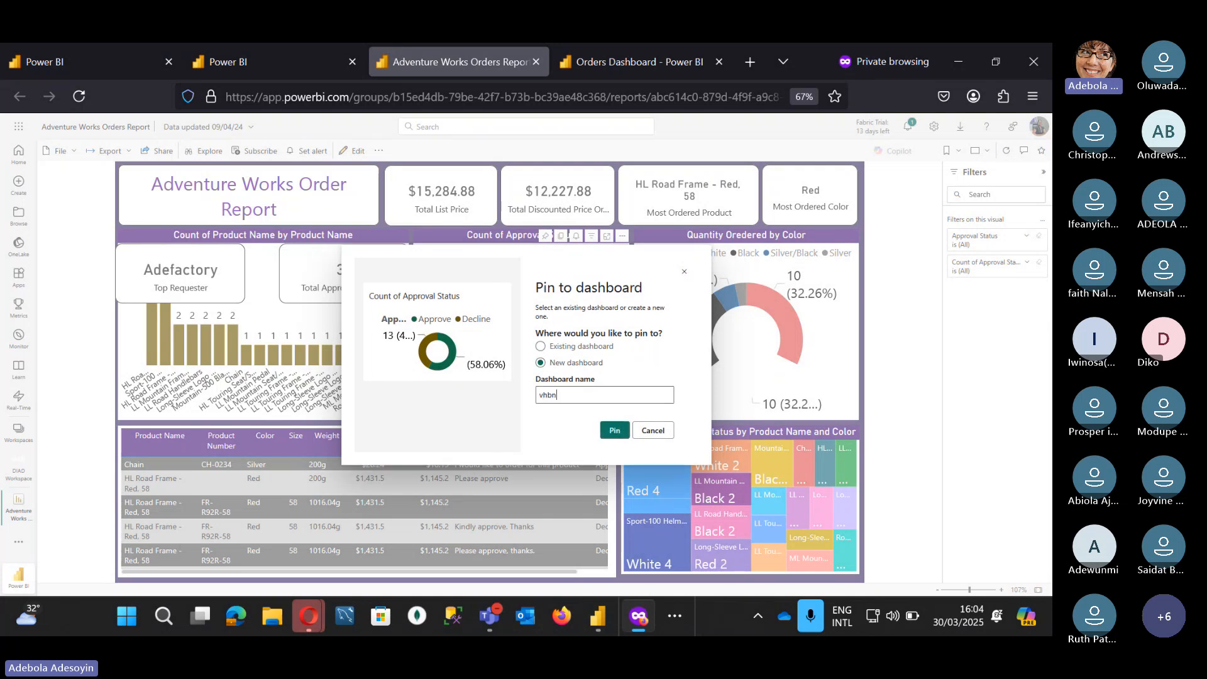
click(617, 433)
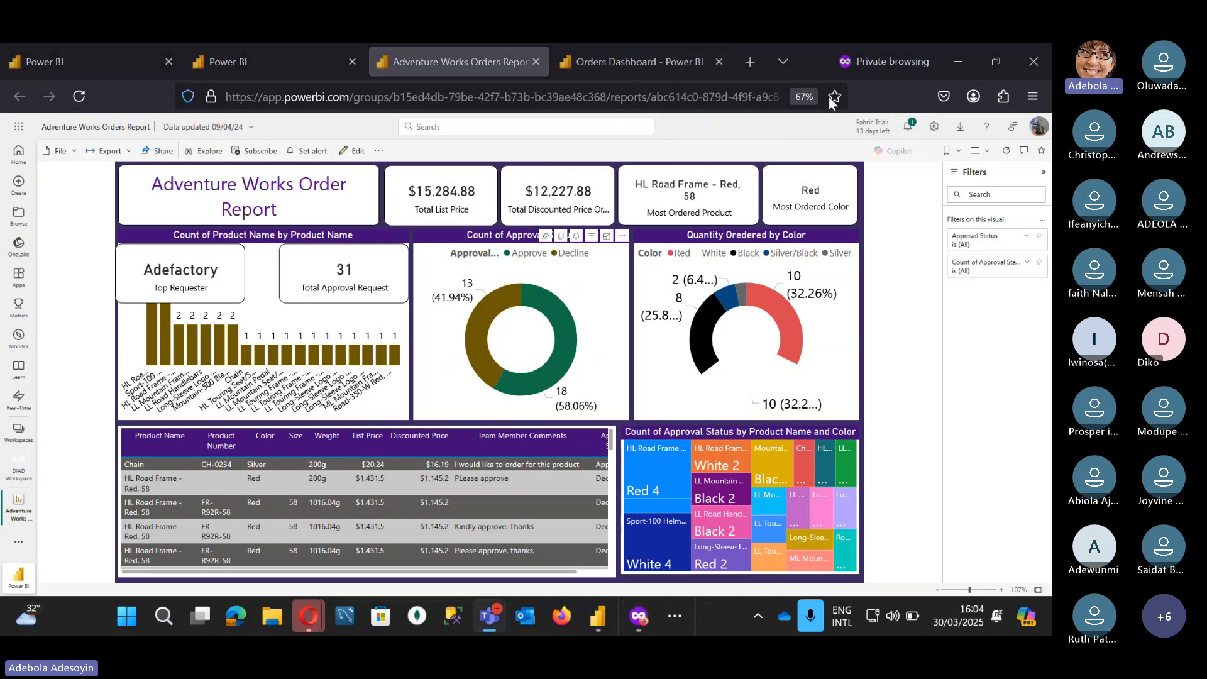
Step: Go to the DIAD Workspace, then the Orders Dashboard, and look through its tiles
click(228, 71)
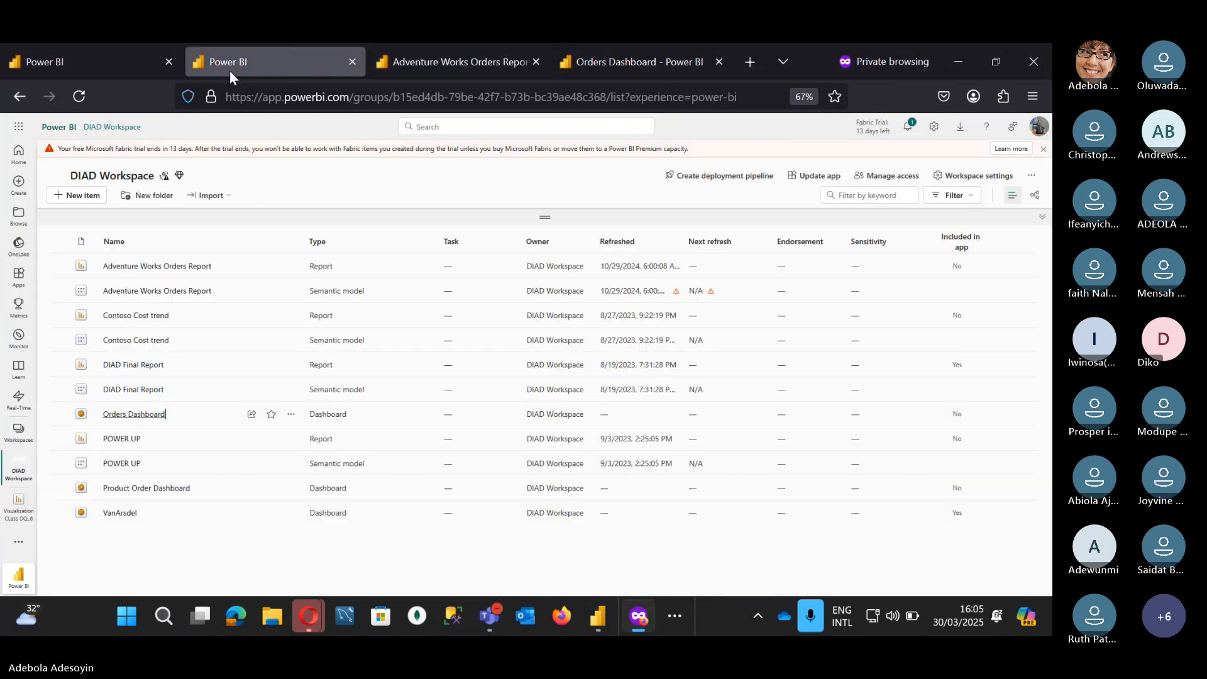
click(779, 65)
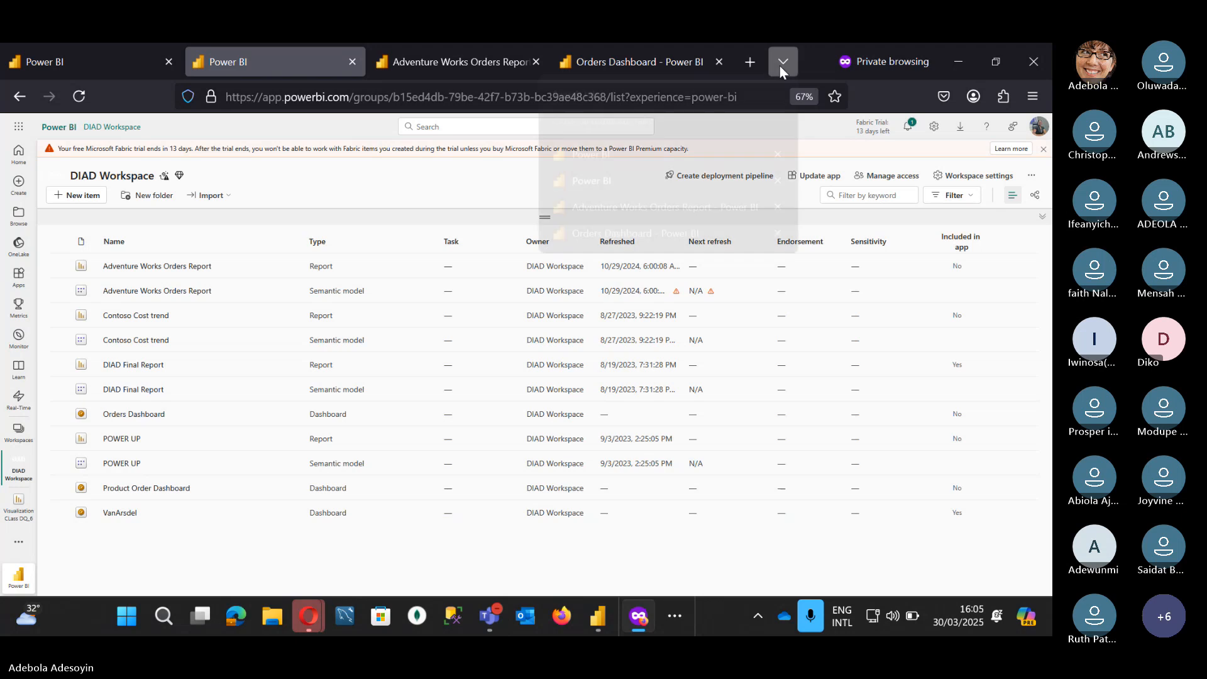
click(777, 66)
click(658, 58)
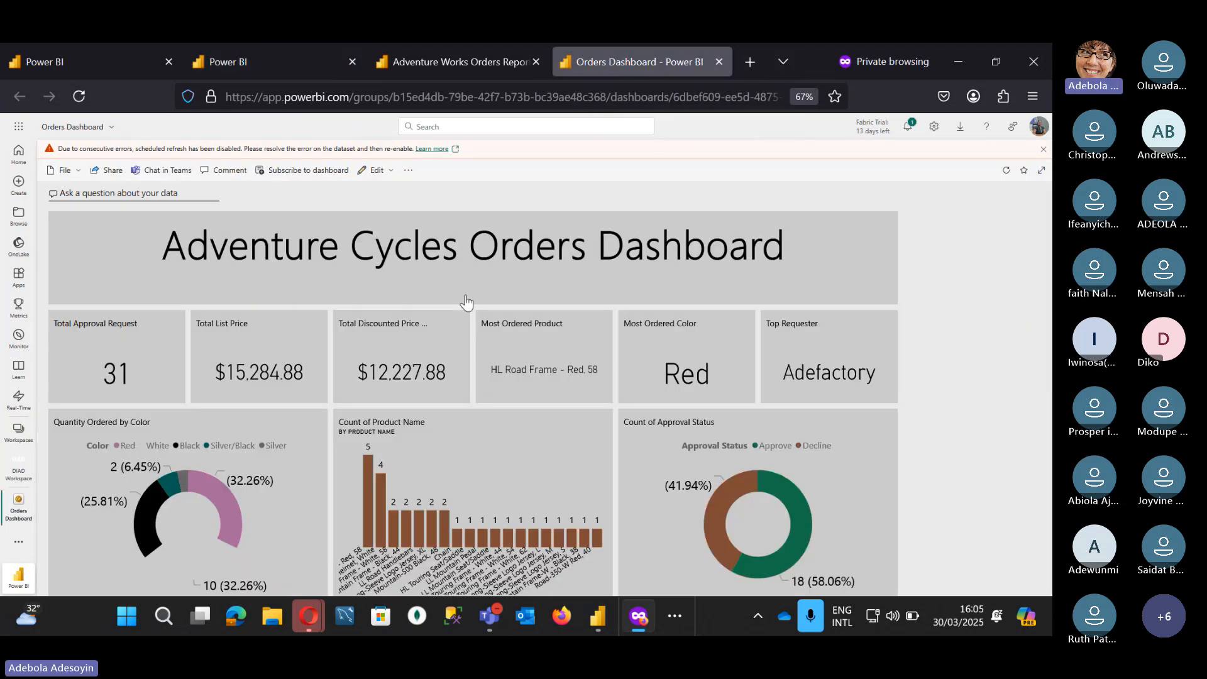
scroll(466, 302, down, 1)
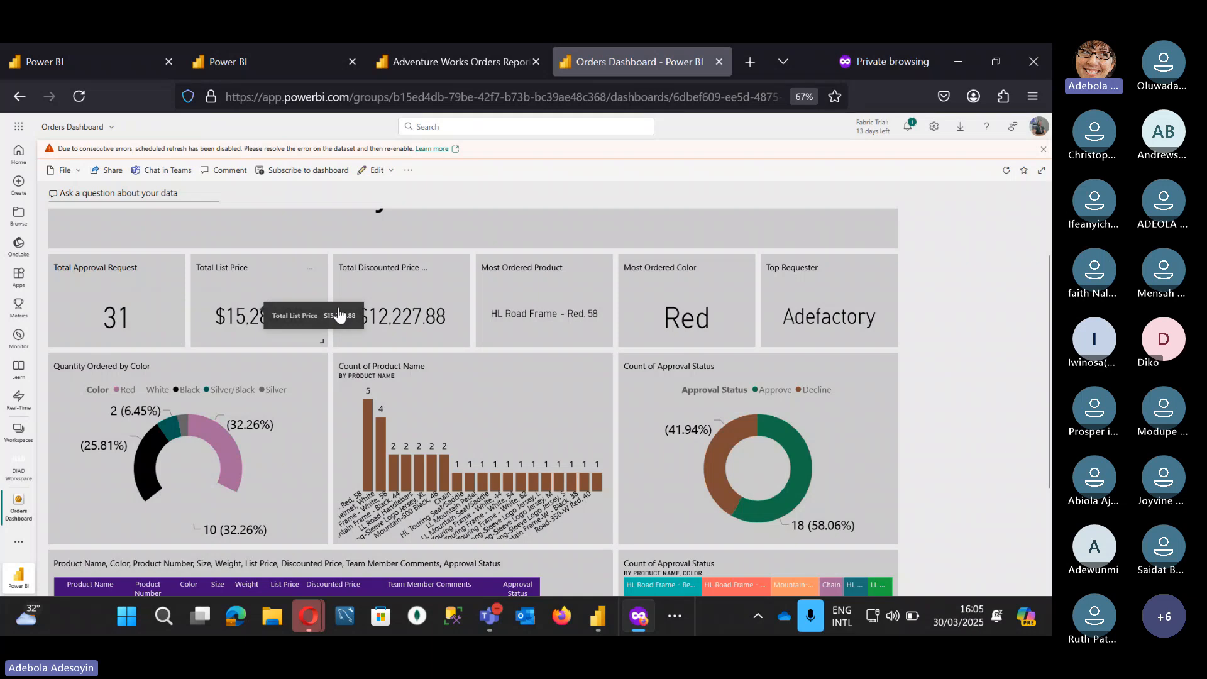
scroll(549, 465, down, 3)
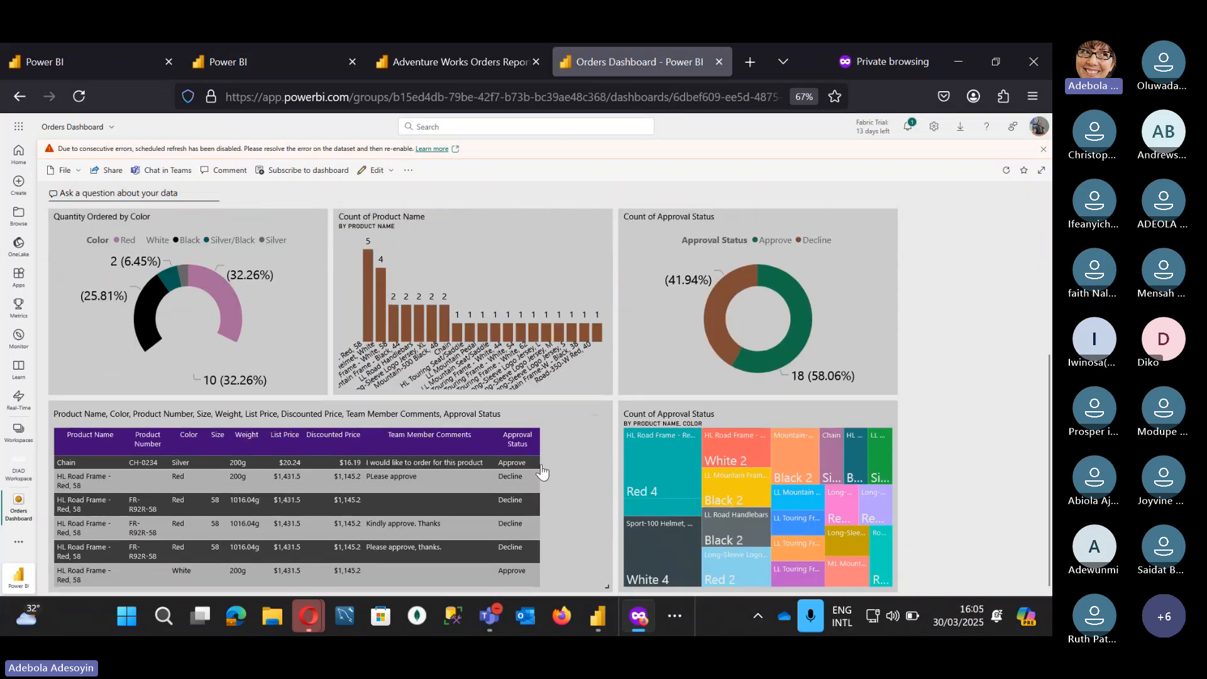
scroll(541, 471, up, 3)
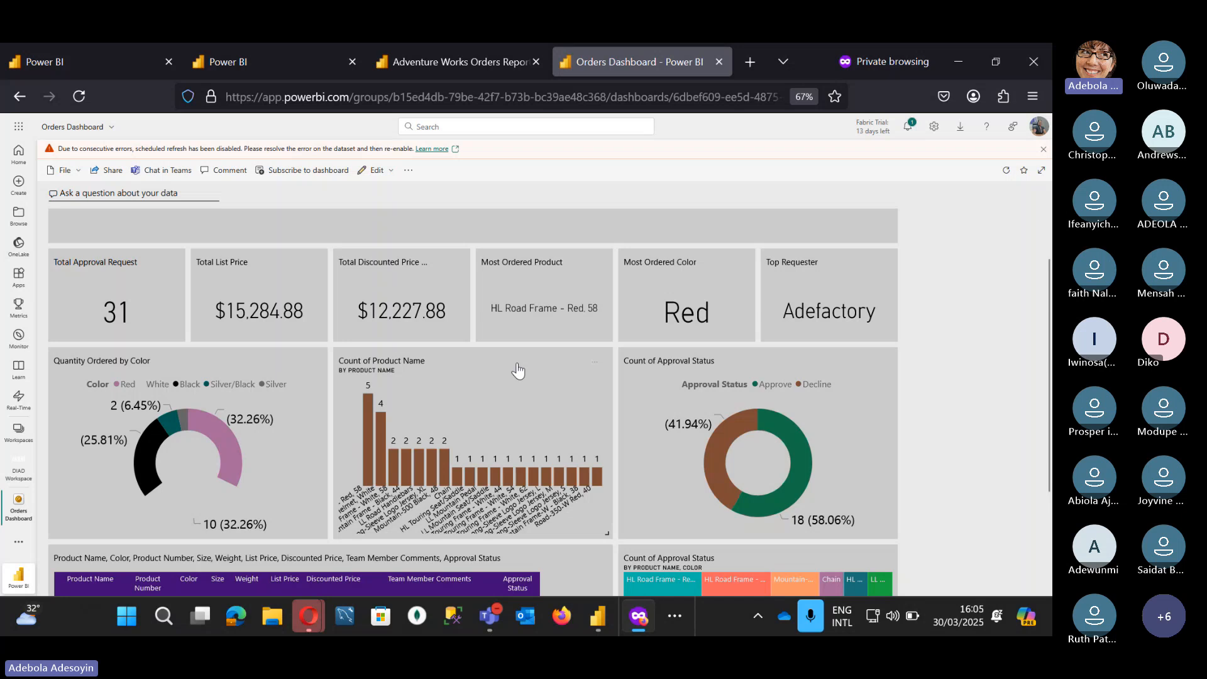
Step: Open the report behind a dashboard tile, then go back to the original Adventure Works report
right_click(465, 359)
click(566, 386)
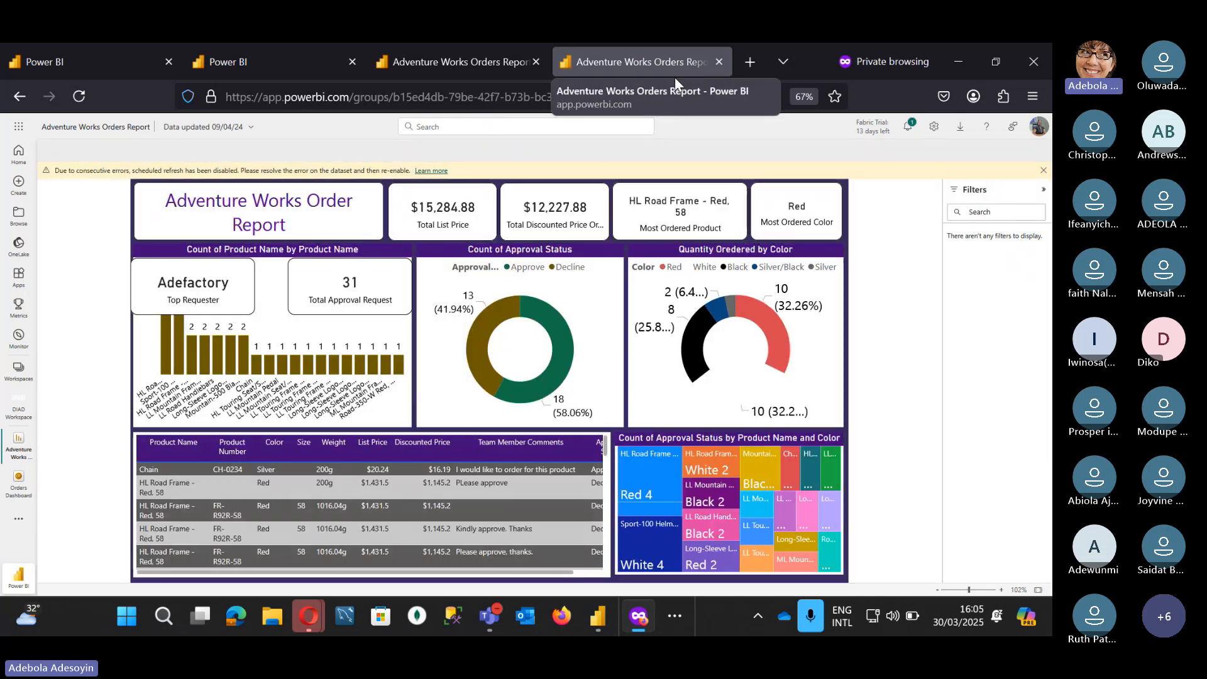
click(429, 54)
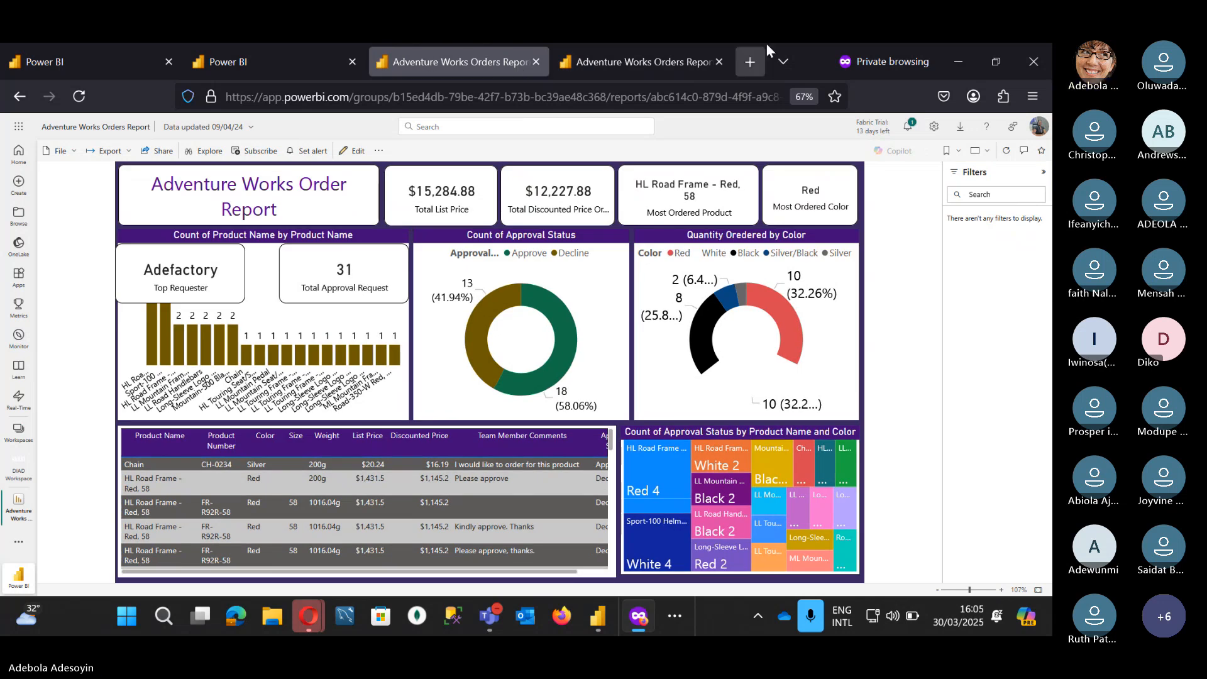
Step: Minimise Firefox to reveal Power BI Desktop, then bring the Teams meeting window forward
click(959, 65)
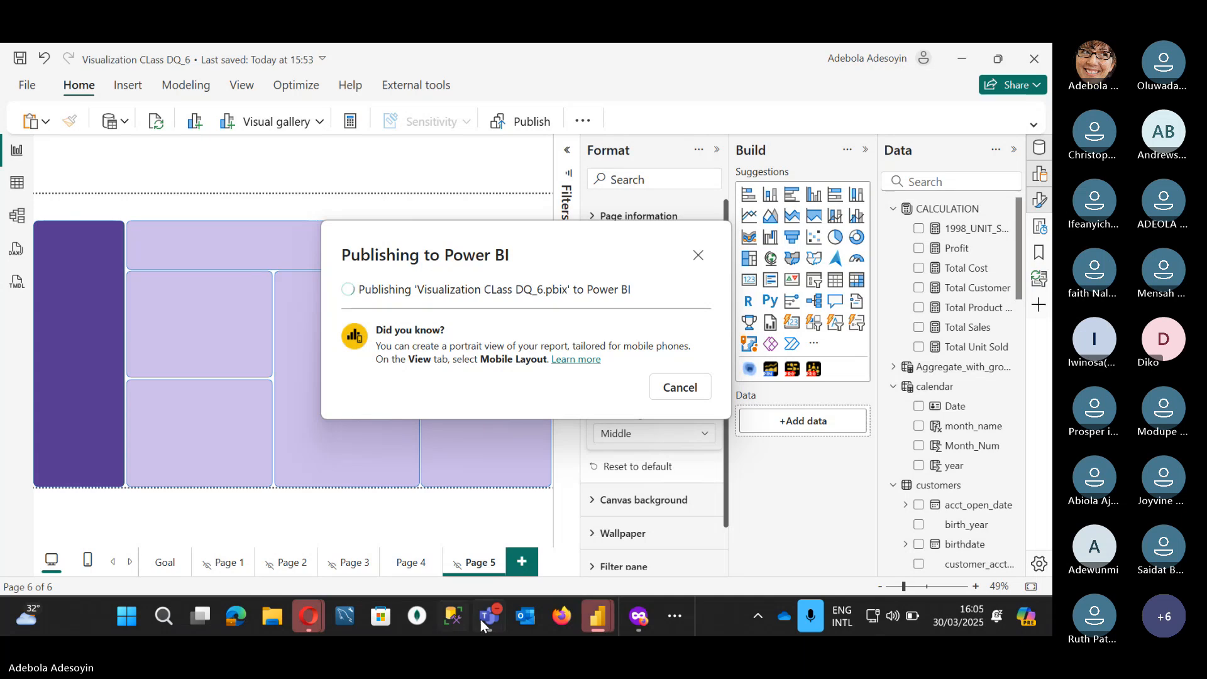
mouse_move(489, 618)
click(492, 534)
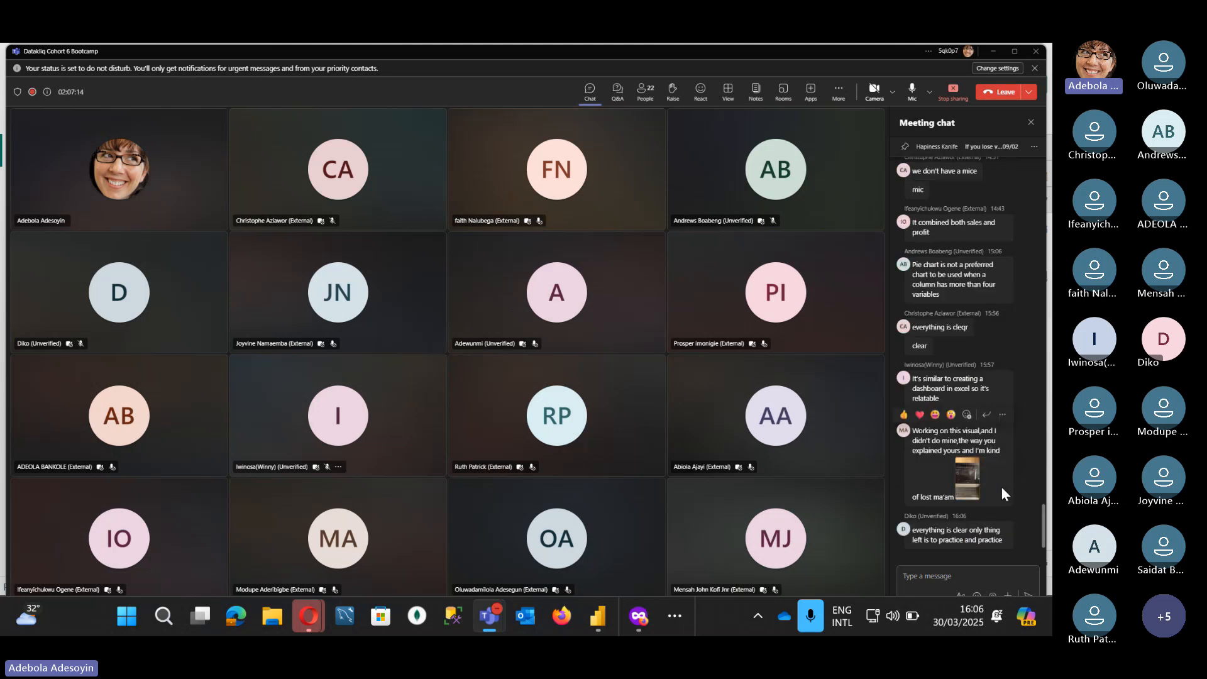
click(969, 484)
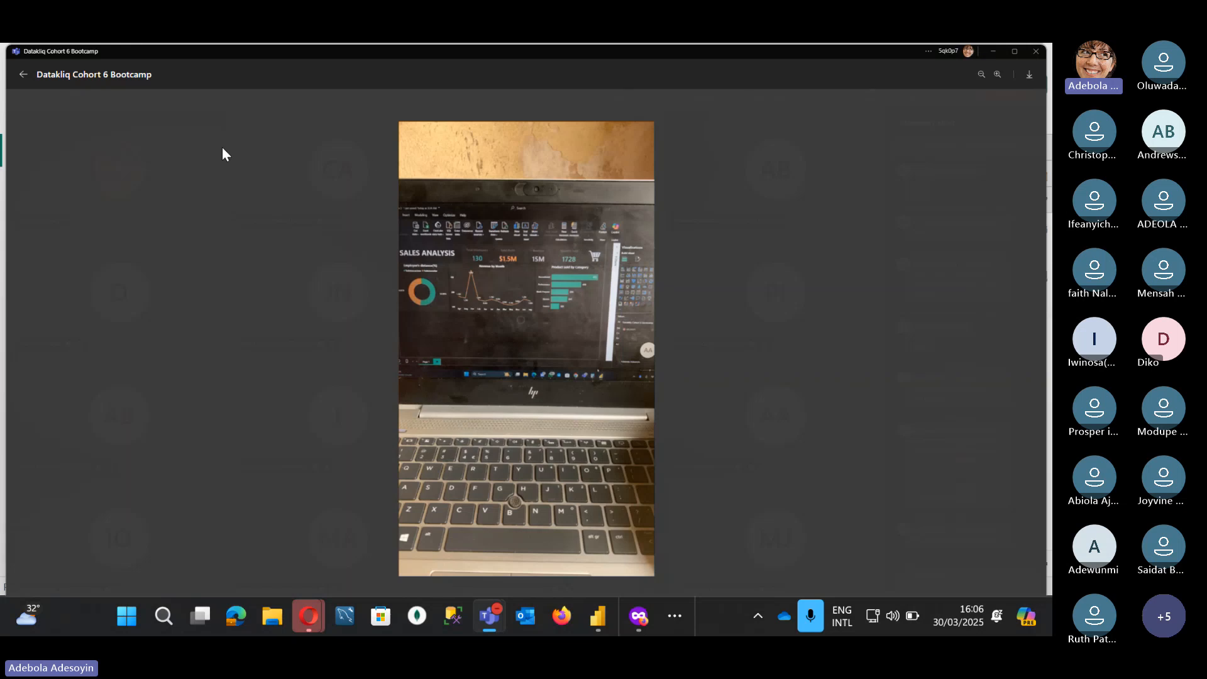
click(20, 78)
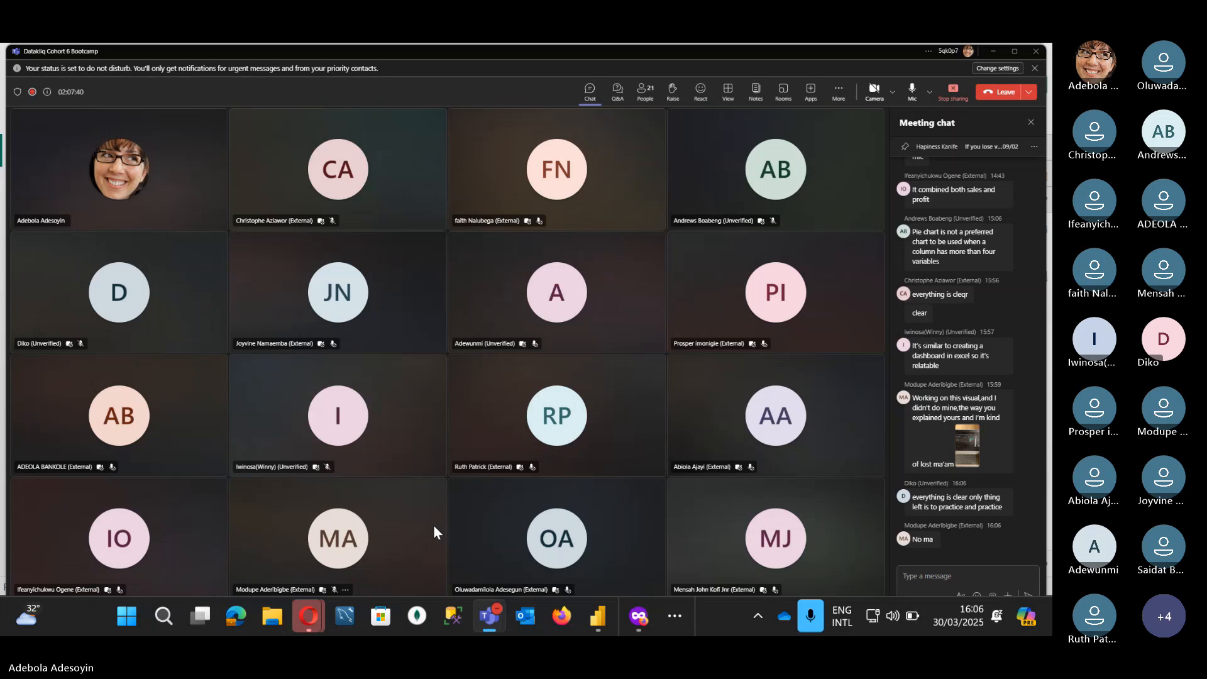
right_click(395, 542)
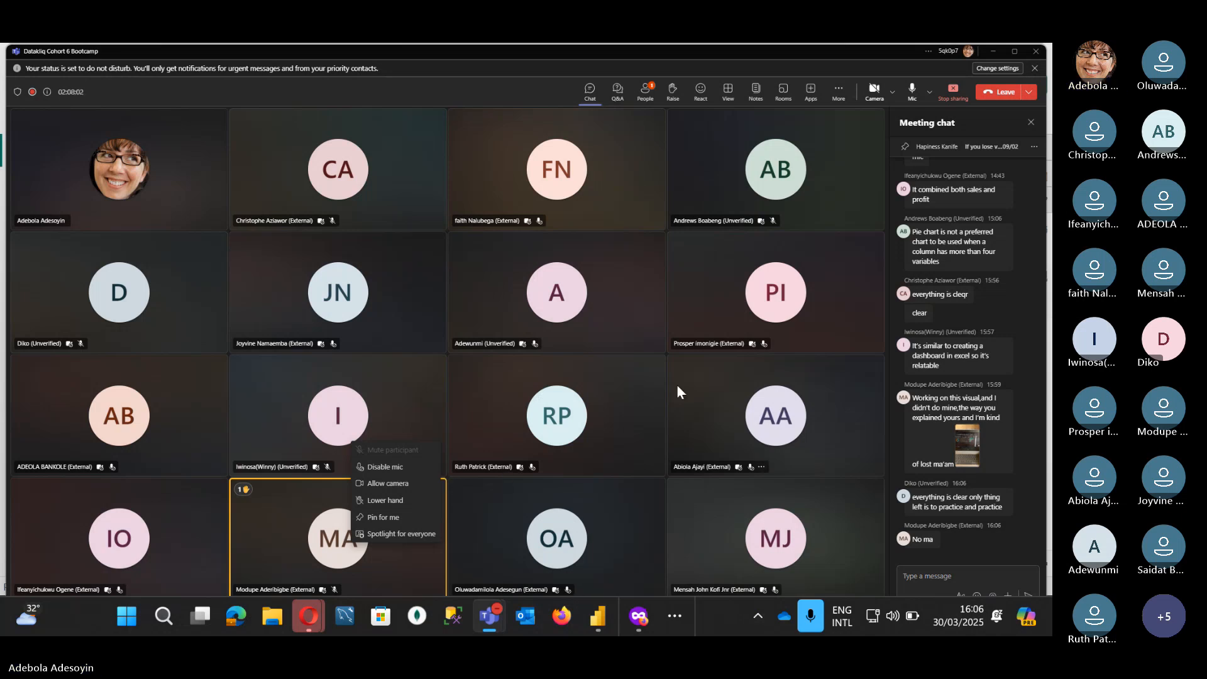
right_click(624, 404)
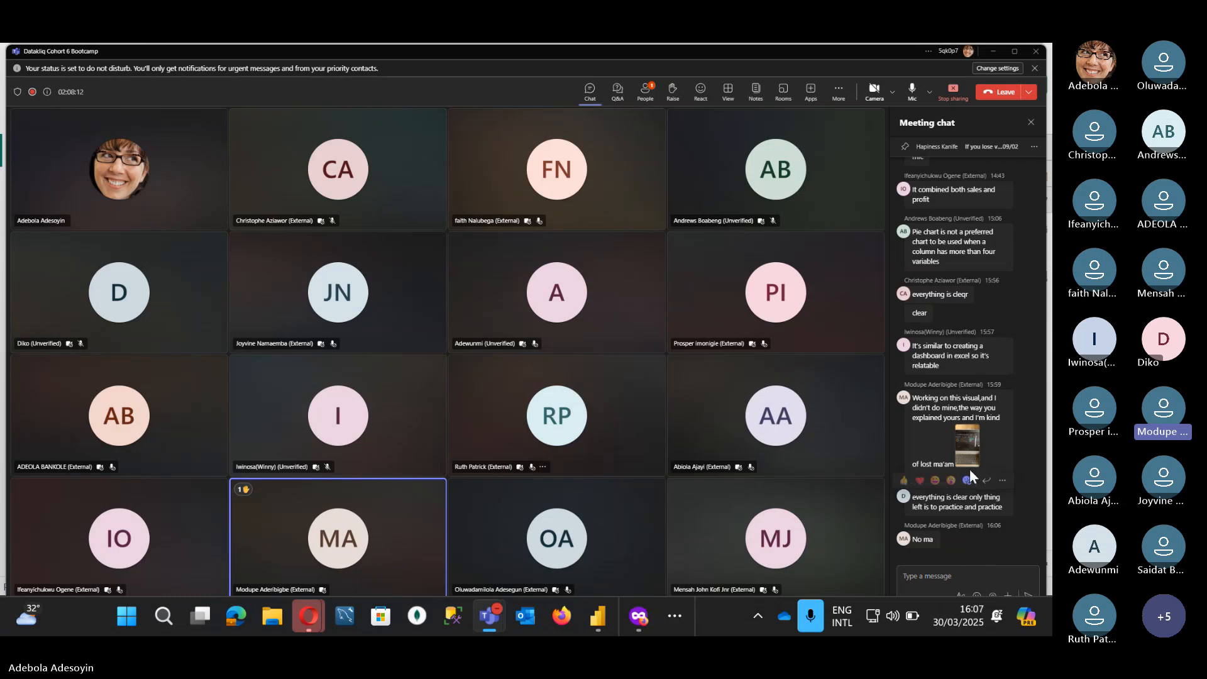
click(966, 445)
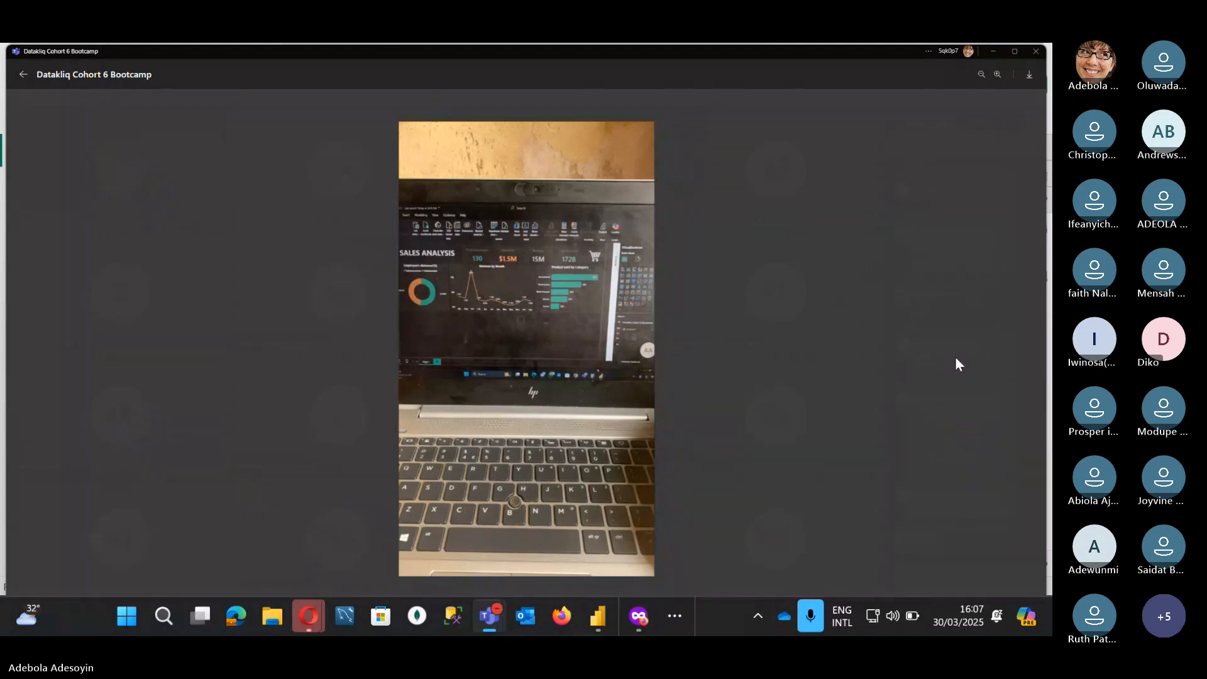
click(23, 78)
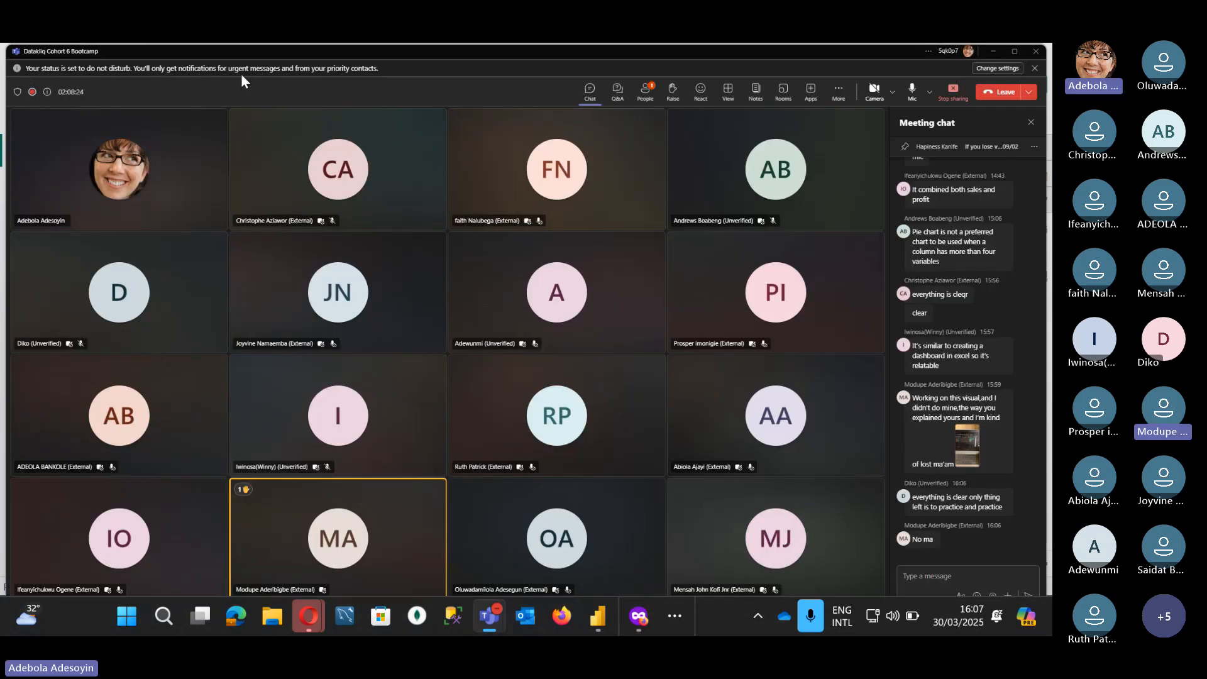
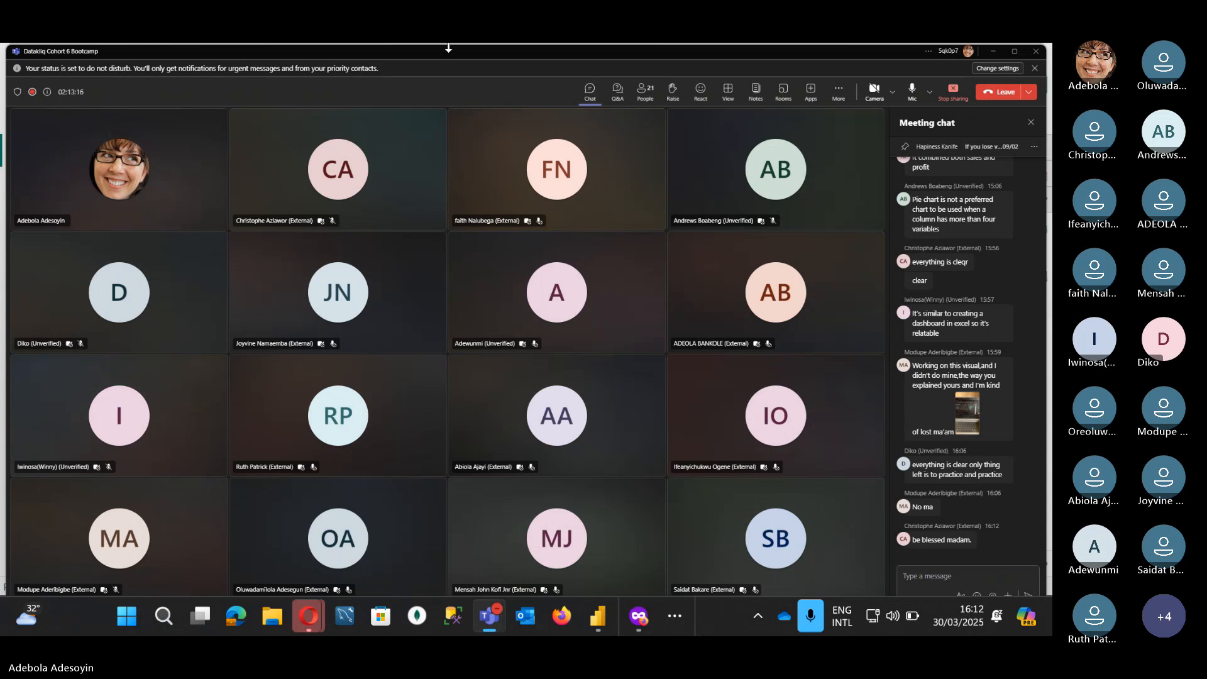
Step: Mute your microphone in Teams and choose End meeting from the Leave menu
click(912, 99)
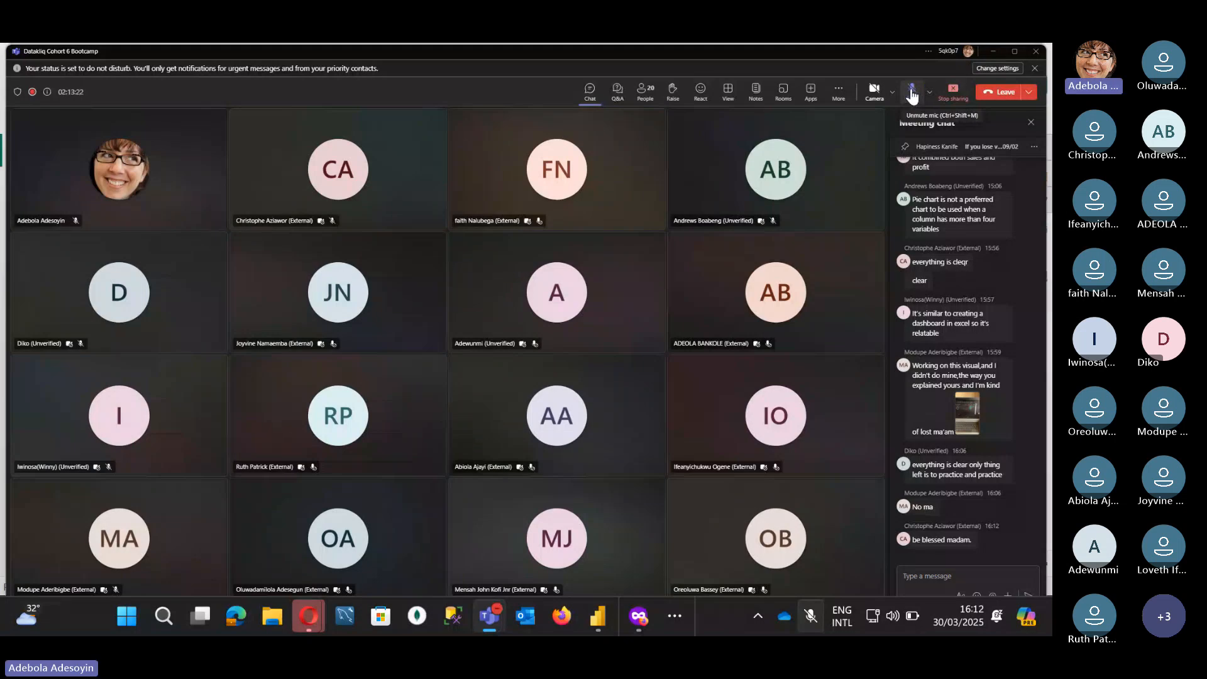
click(912, 94)
click(912, 94)
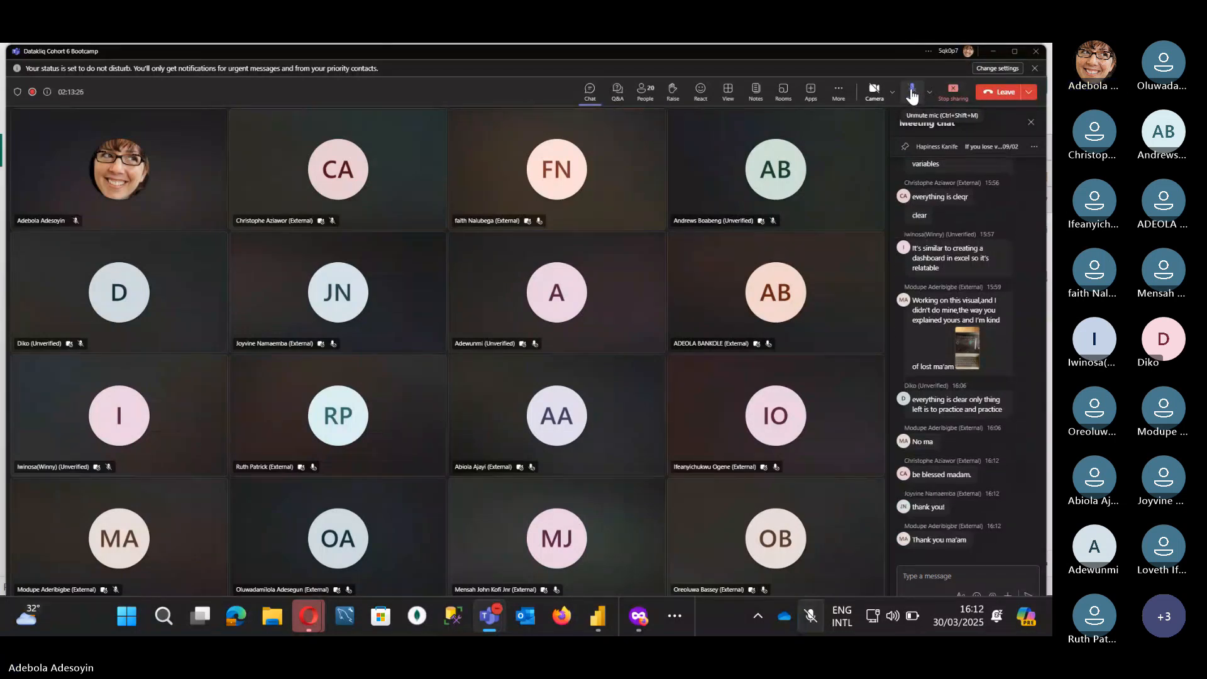
click(1029, 91)
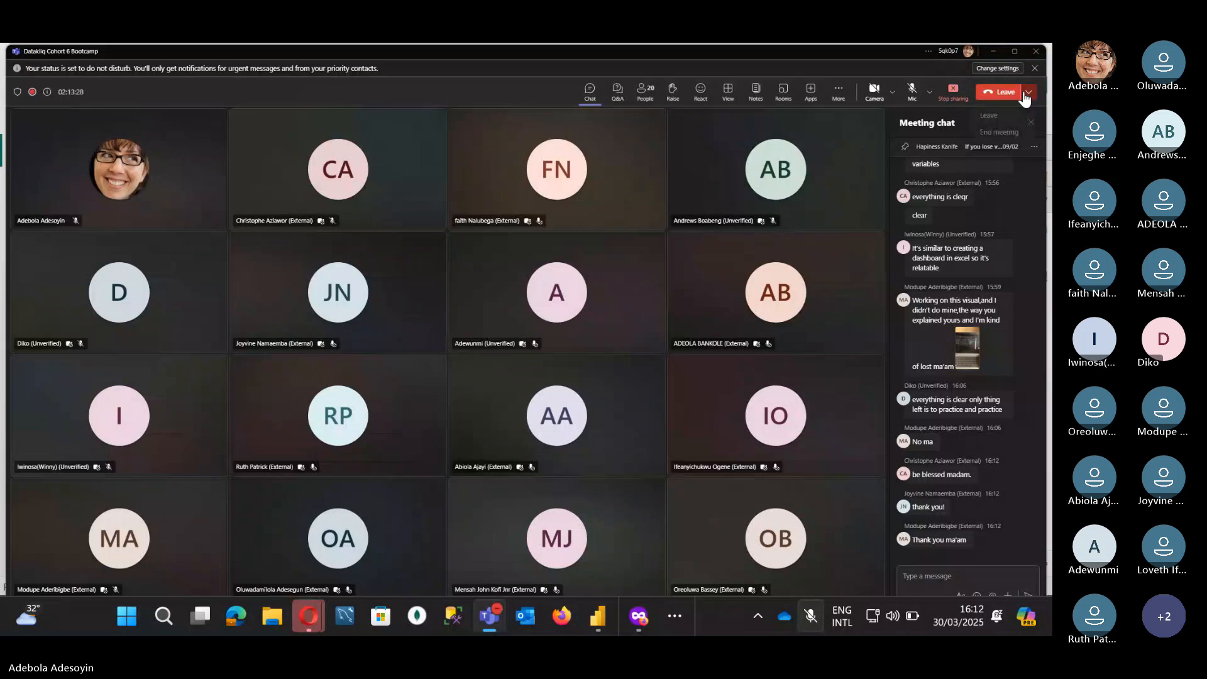
click(993, 135)
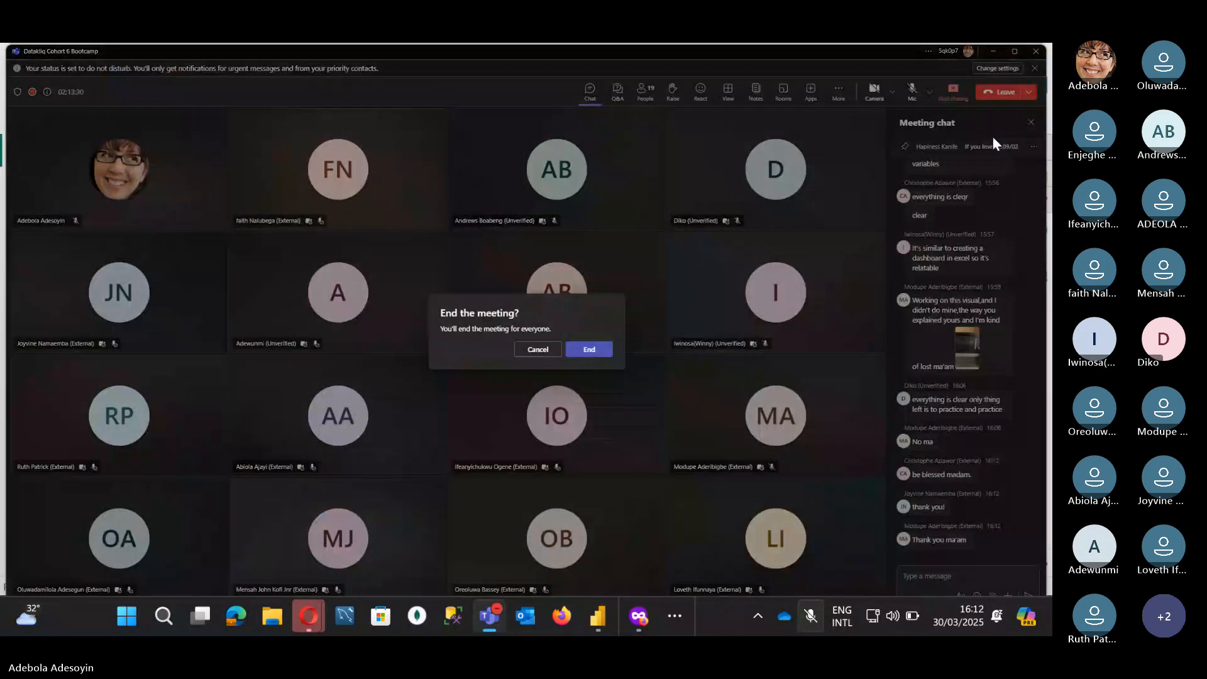